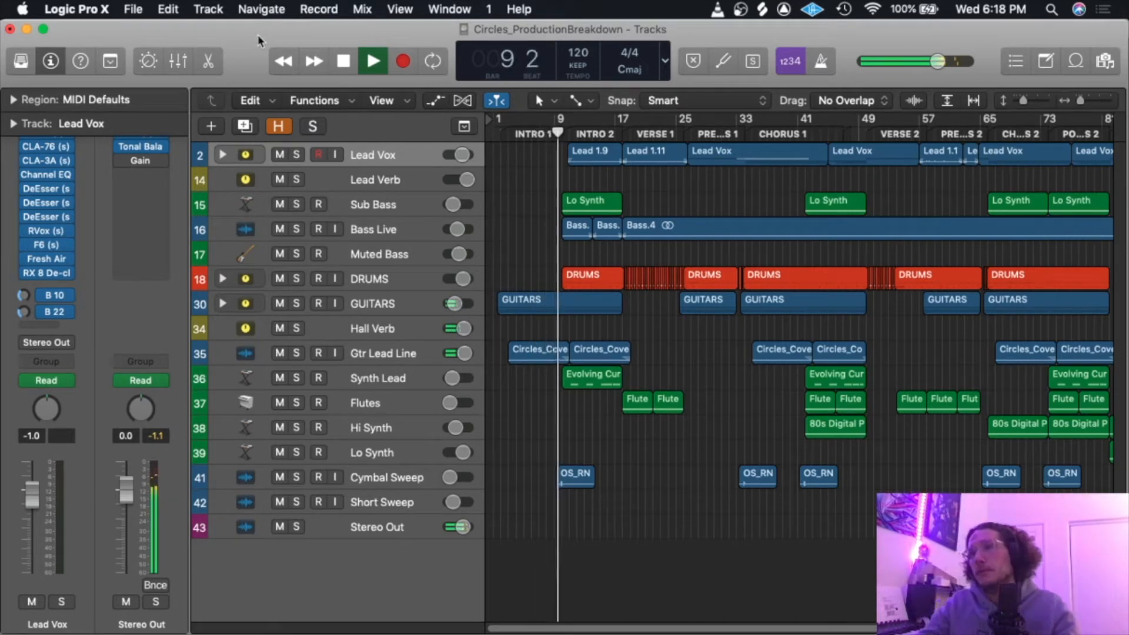
Stop playback and return the playhead to the beginning of the project.
{"action": "key", "text": "space"}
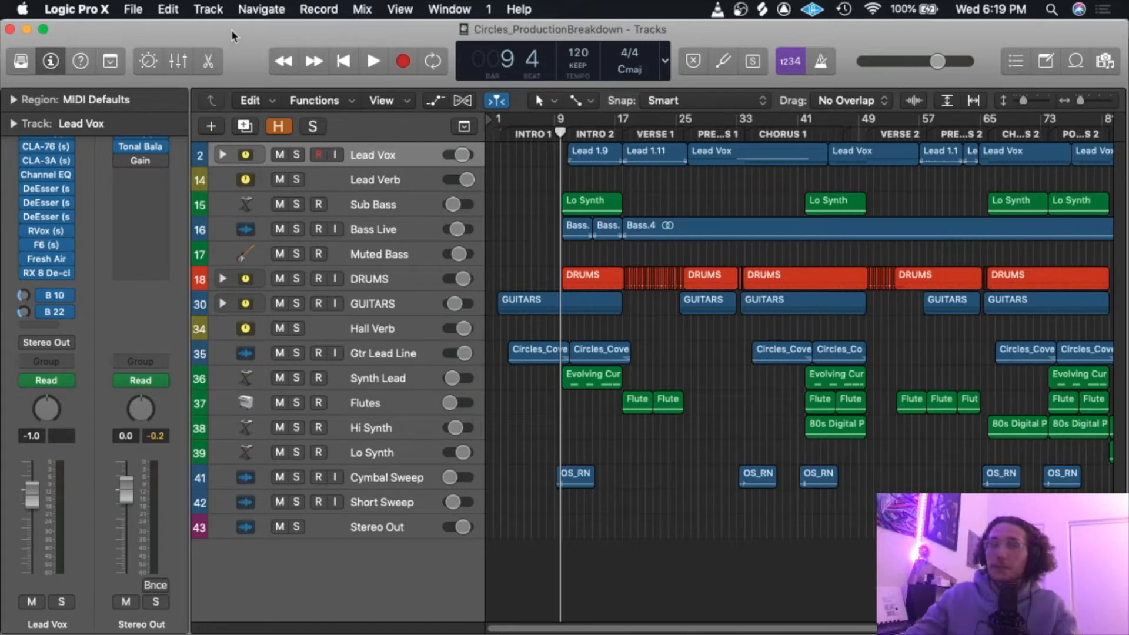
{"action": "key", "text": "Return"}
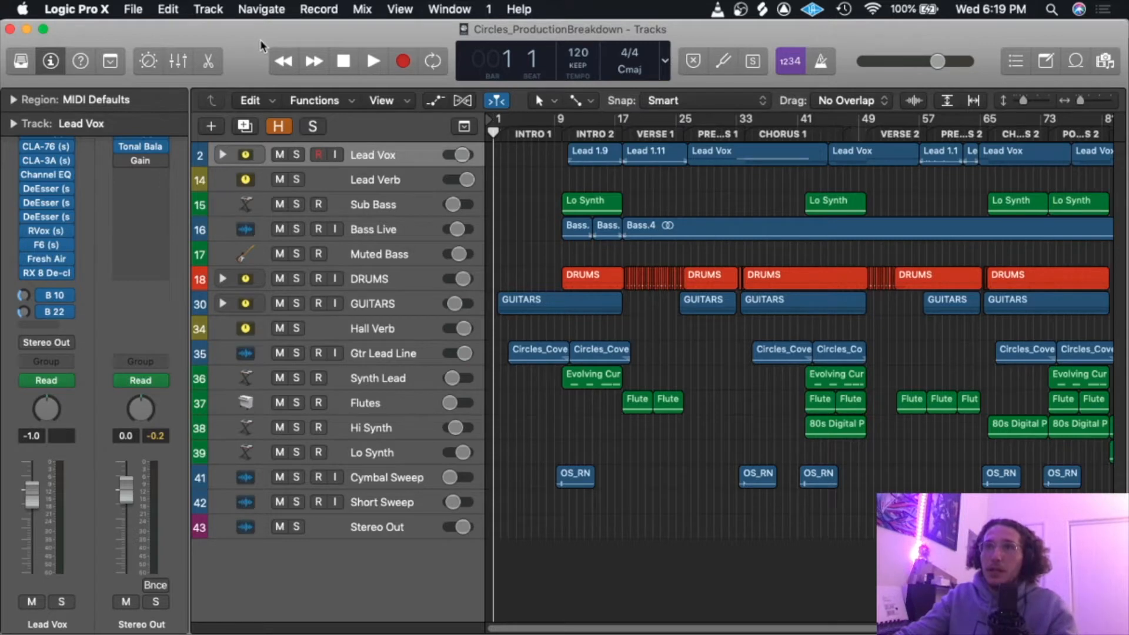
{"action": "left_click_drag", "start_coordinate": [259, 40], "coordinate": [262, 39]}
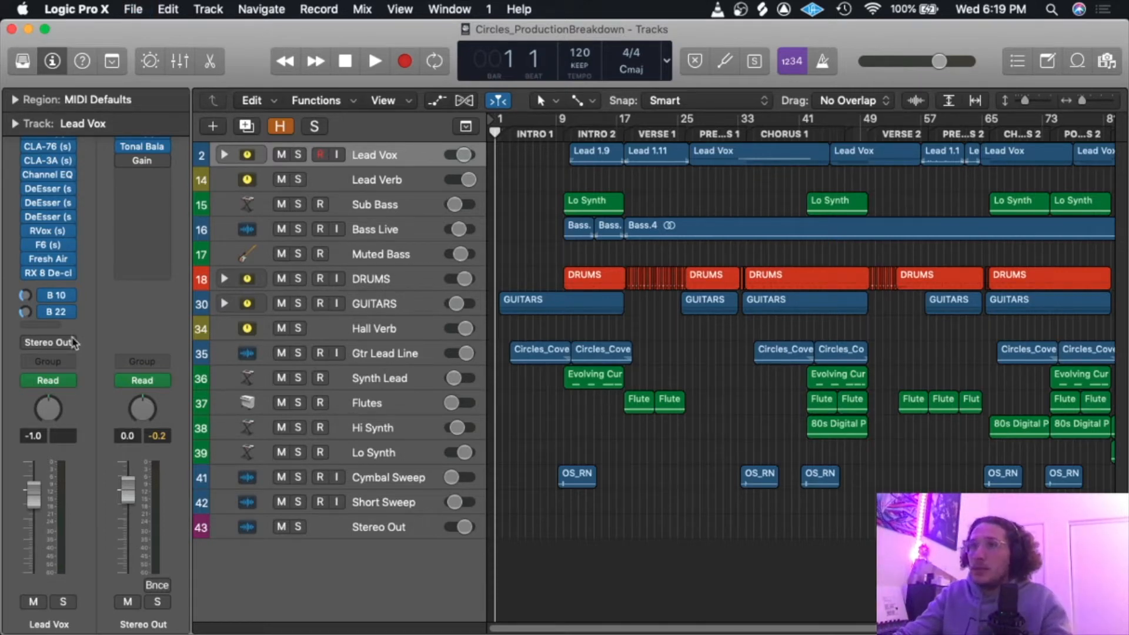
Solo the GUITARS track stack and play the song from the beginning.
{"action": "left_click", "coordinate": [368, 206]}
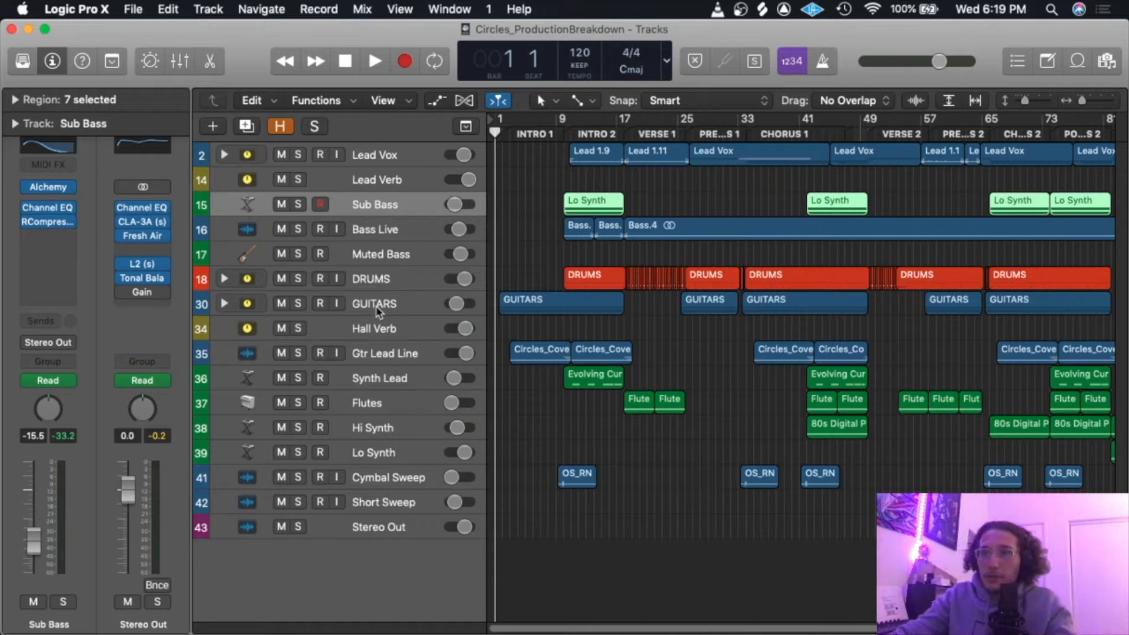
{"action": "left_click", "coordinate": [298, 303]}
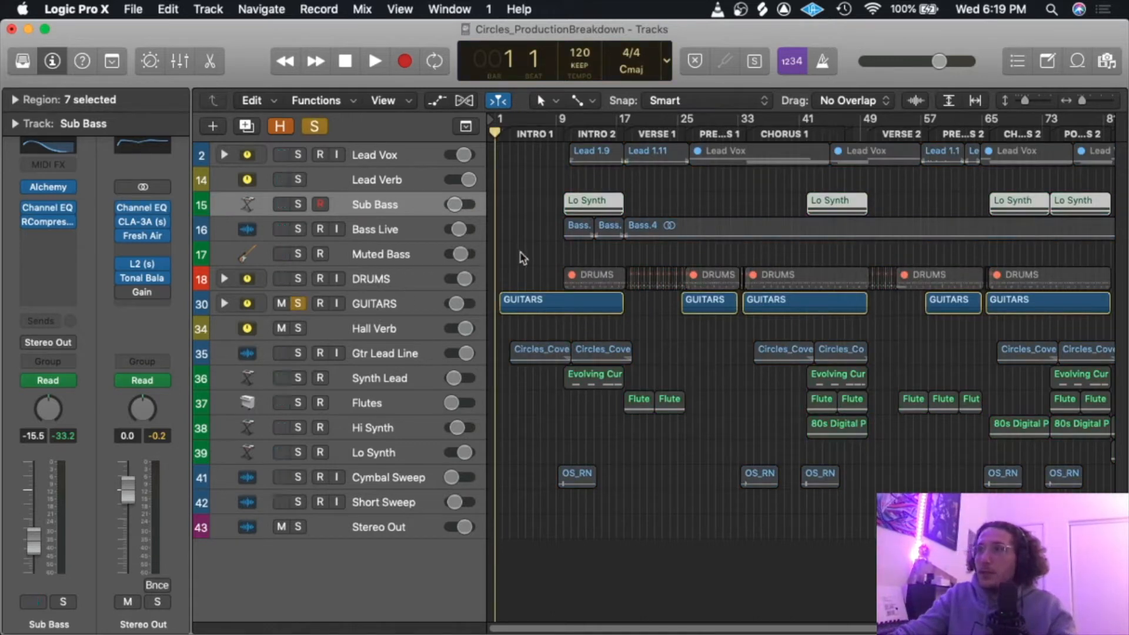
{"action": "key", "text": "space"}
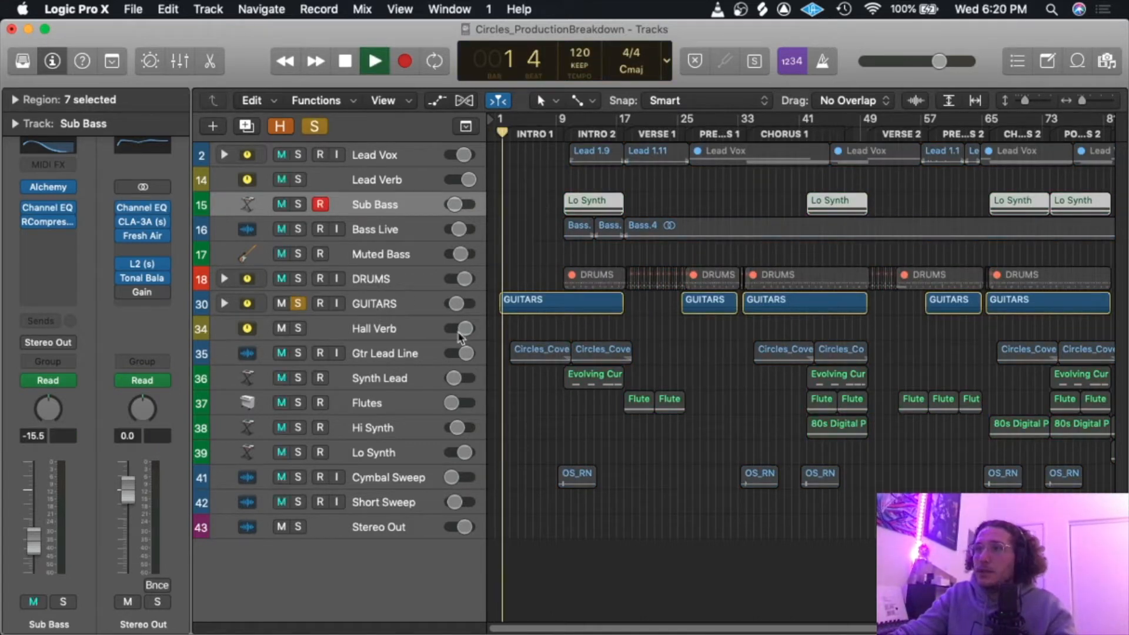
Enlarge the GUITARS track's height and expand the stack to reveal its individual guitar tracks.
{"action": "left_click", "coordinate": [391, 303]}
{"action": "left_click_drag", "start_coordinate": [397, 315], "coordinate": [402, 373]}
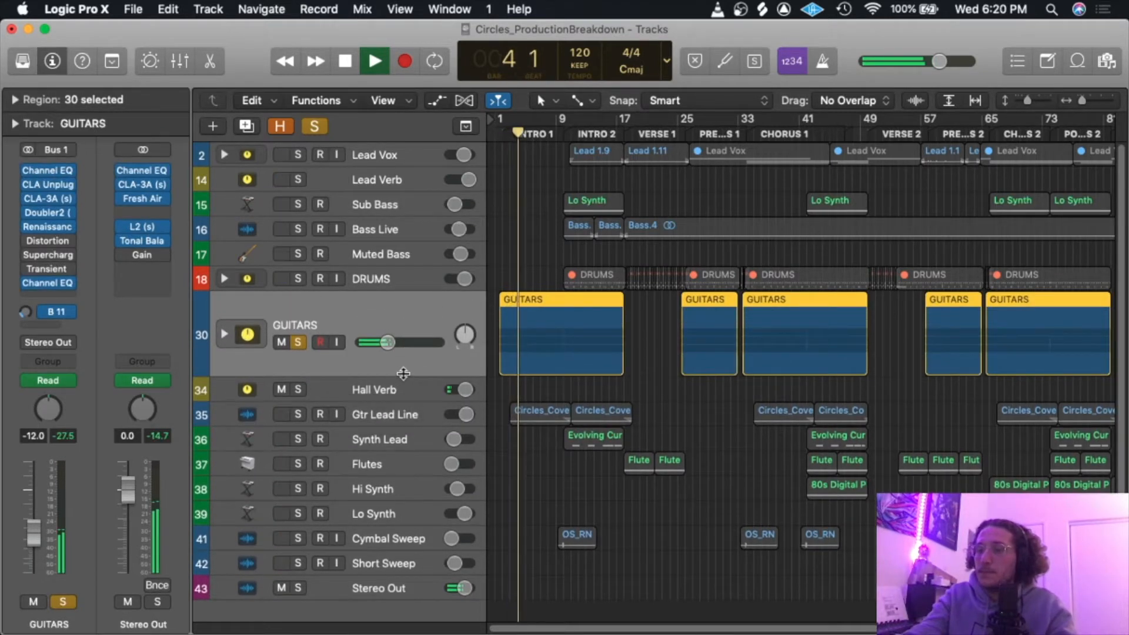
{"action": "scroll", "coordinate": [386, 371], "scroll_direction": "down", "scroll_amount": 1}
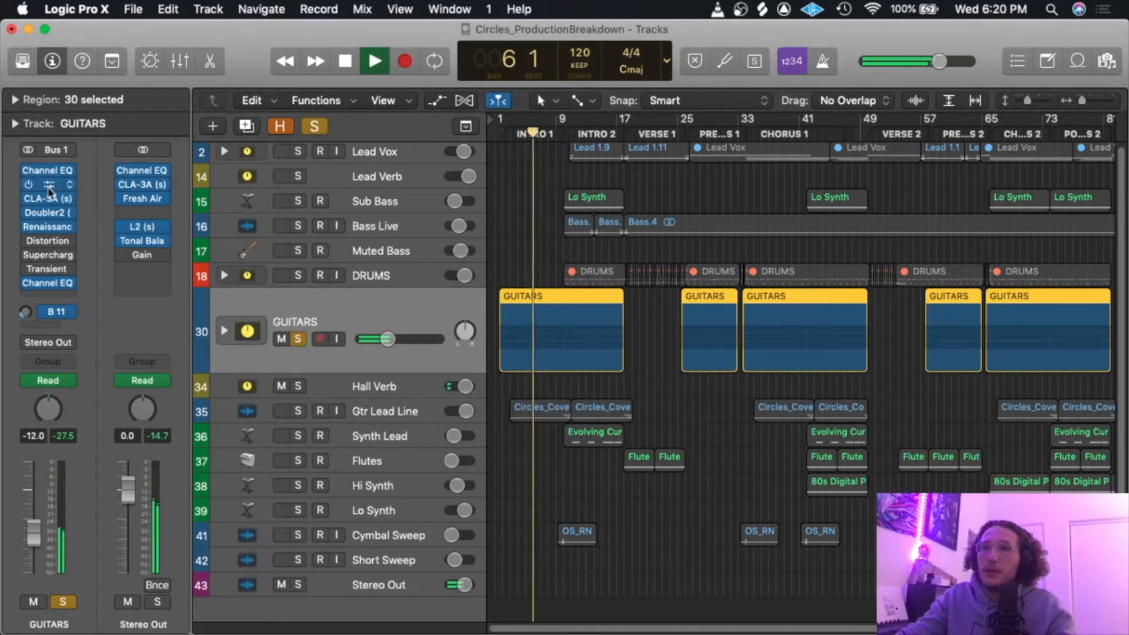
{"action": "left_click", "coordinate": [221, 333]}
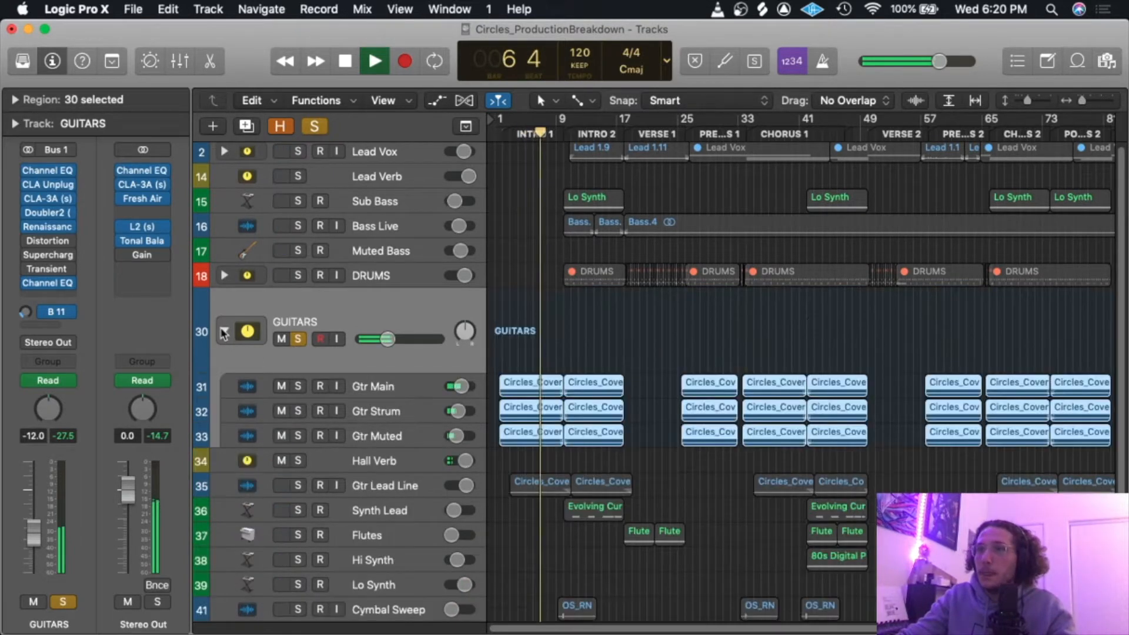
{"action": "scroll", "coordinate": [343, 314], "scroll_direction": "down", "scroll_amount": 4}
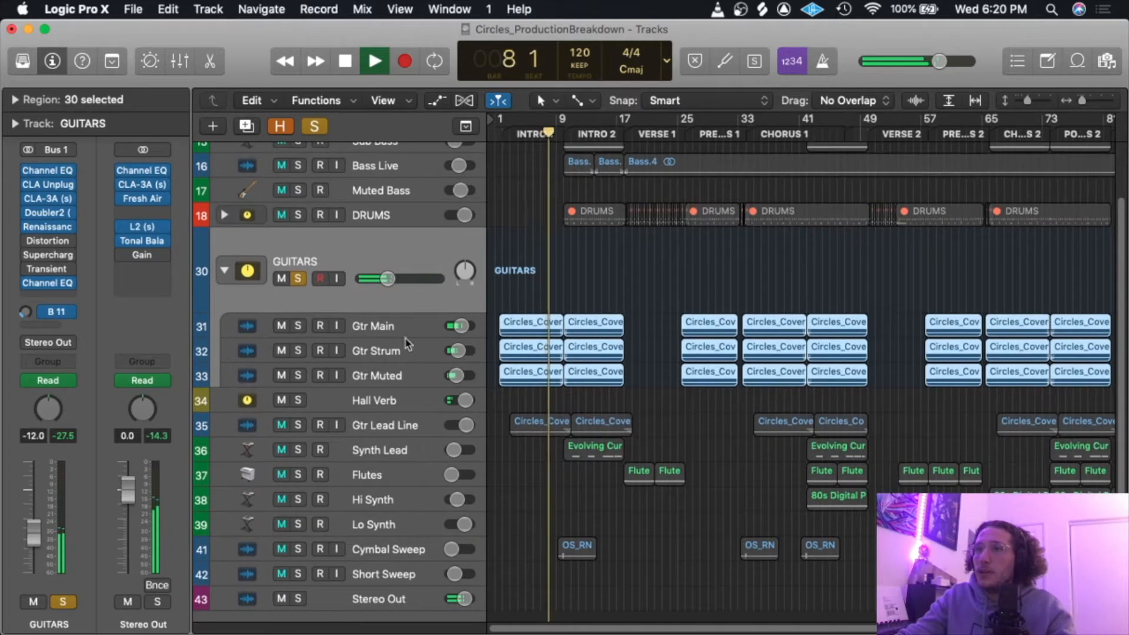
Select the Gtr Main track and solo it instead of the whole GUITARS stack.
{"action": "left_click", "coordinate": [406, 326]}
{"action": "scroll", "coordinate": [411, 335], "scroll_direction": "down", "scroll_amount": 1}
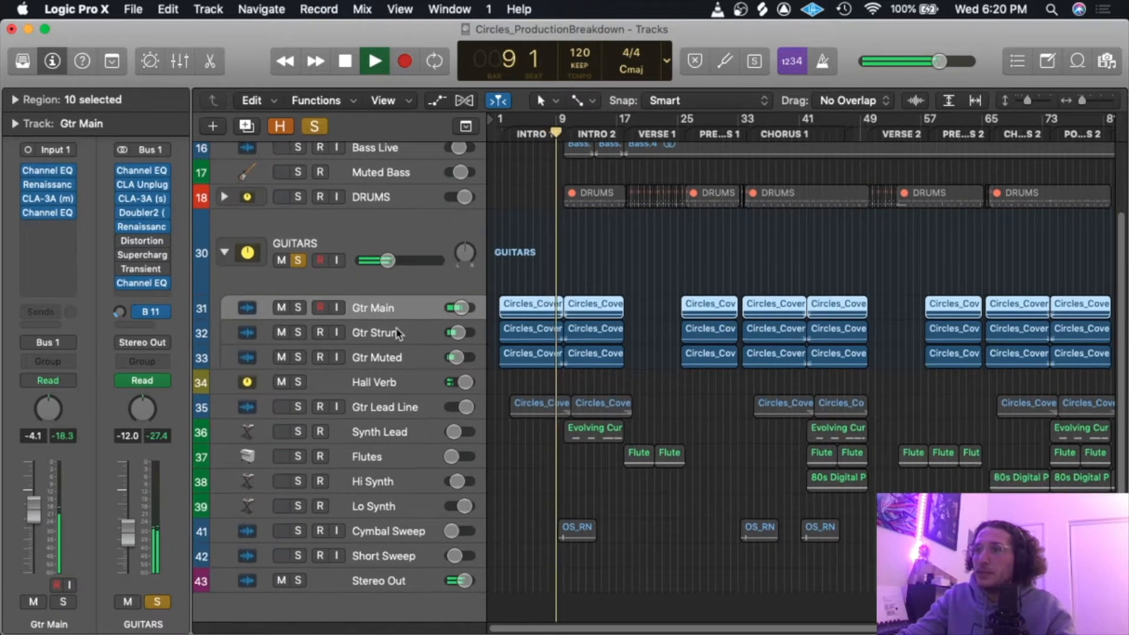
{"action": "left_click", "coordinate": [298, 307]}
{"action": "left_click", "coordinate": [298, 260]}
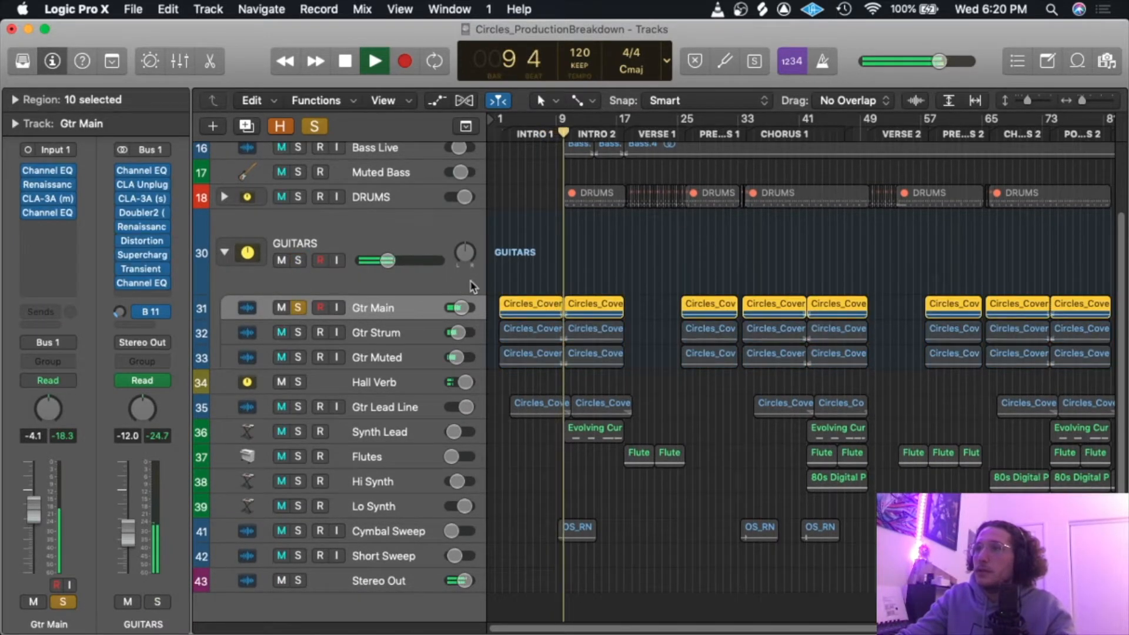
Set a cycle range over the Intro 1 section and play the Gtr Main track in a loop.
{"action": "key", "text": "space"}
{"action": "left_click_drag", "start_coordinate": [501, 120], "coordinate": [561, 121]}
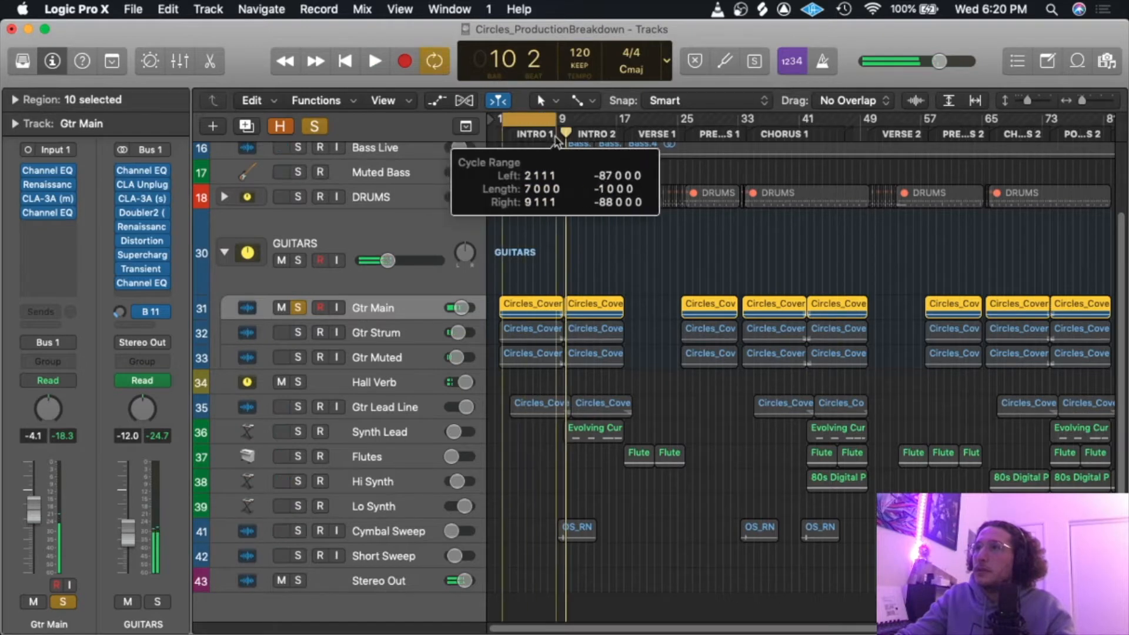
{"action": "key", "text": "space"}
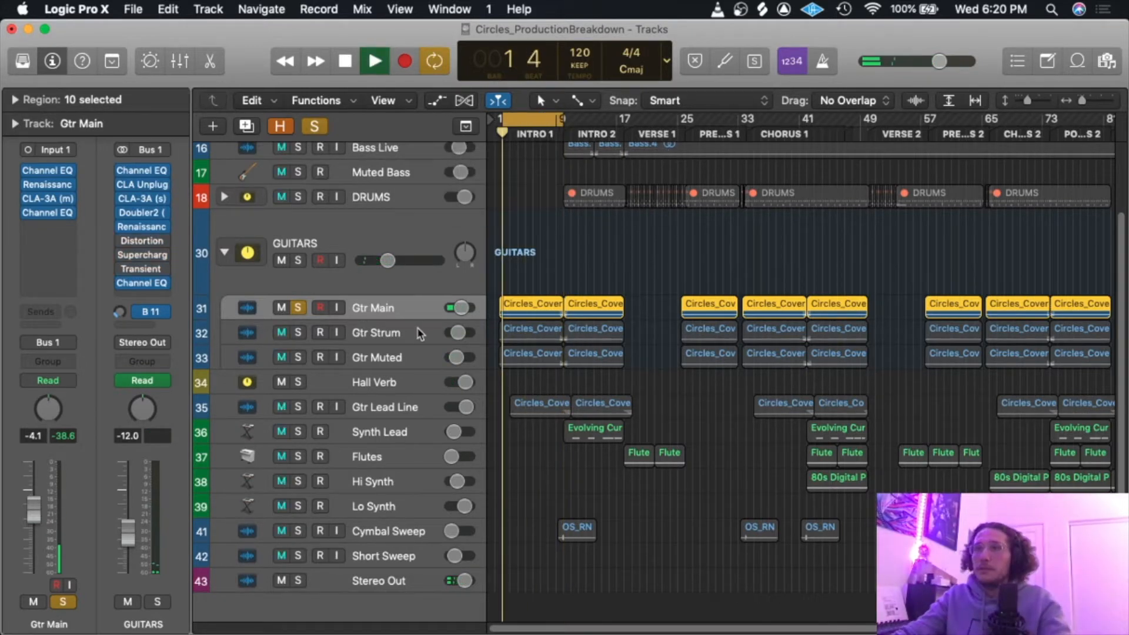
{"action": "left_click", "coordinate": [394, 308]}
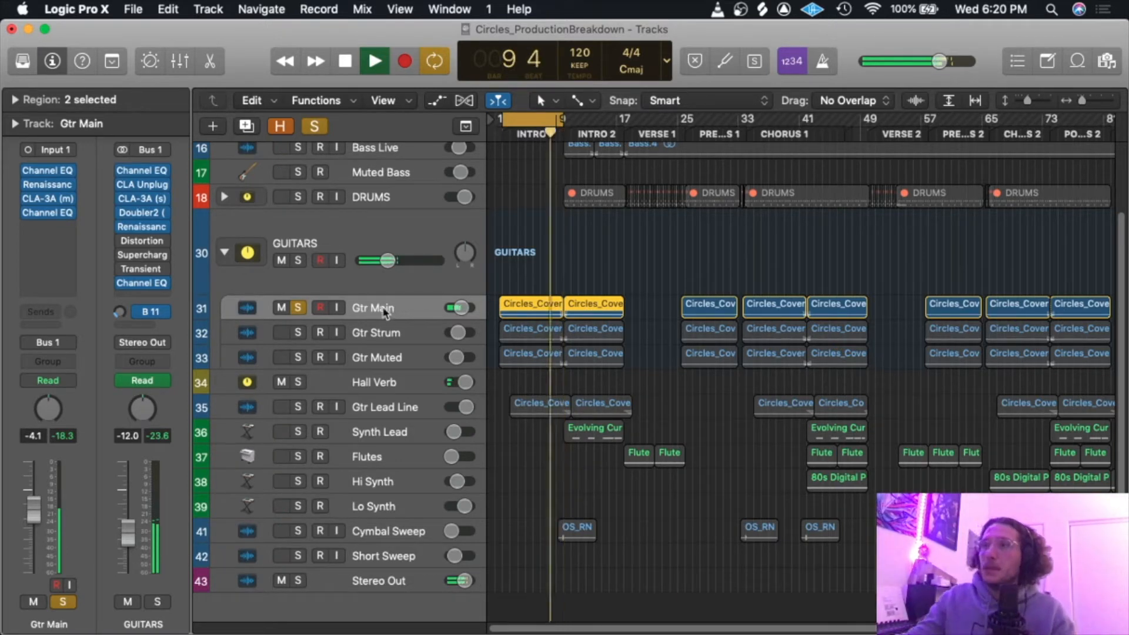
Audition the Gtr Strum track on its own, followed by the Gtr Muted track, by switching the solo between them.
{"action": "left_click", "coordinate": [298, 332]}
{"action": "left_click", "coordinate": [298, 308]}
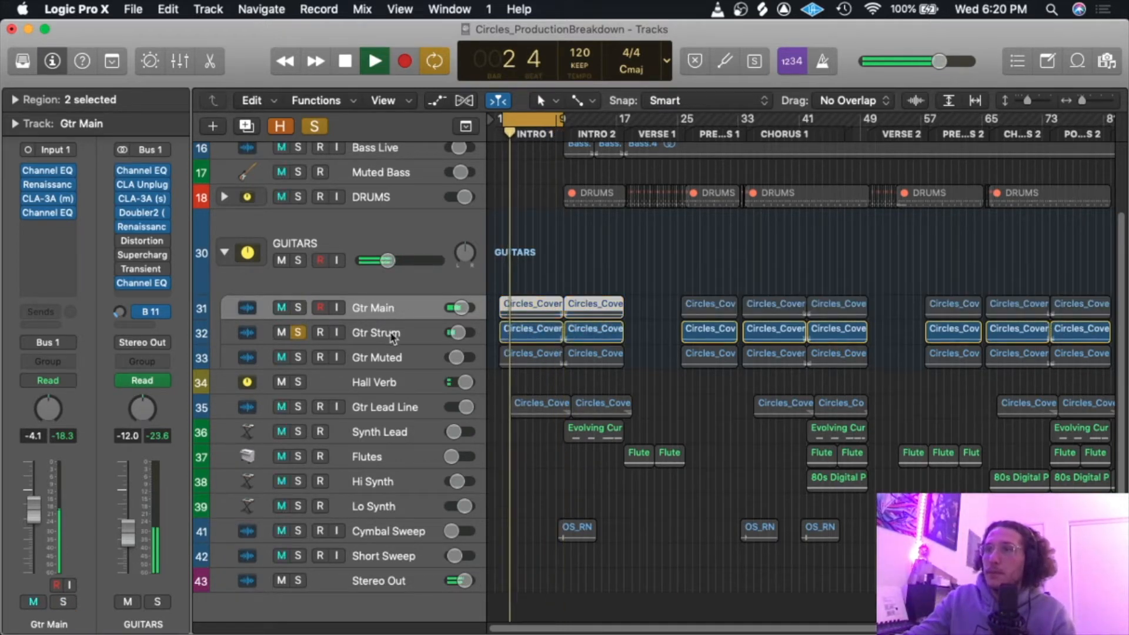
{"action": "left_click", "coordinate": [385, 333]}
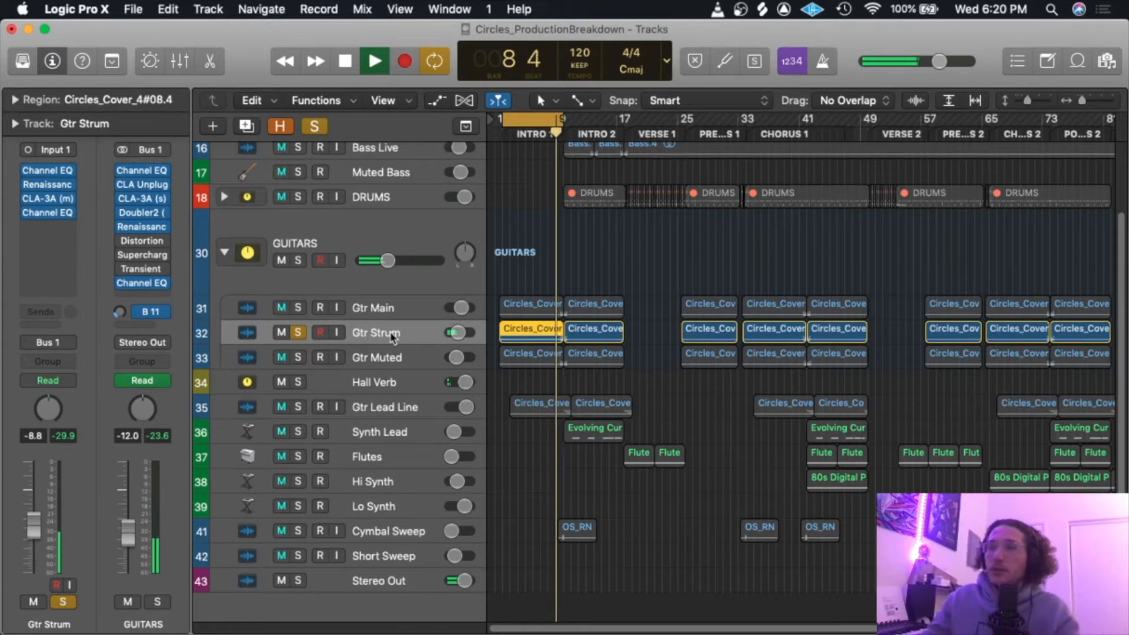
{"action": "left_click", "coordinate": [298, 357]}
{"action": "left_click", "coordinate": [298, 332]}
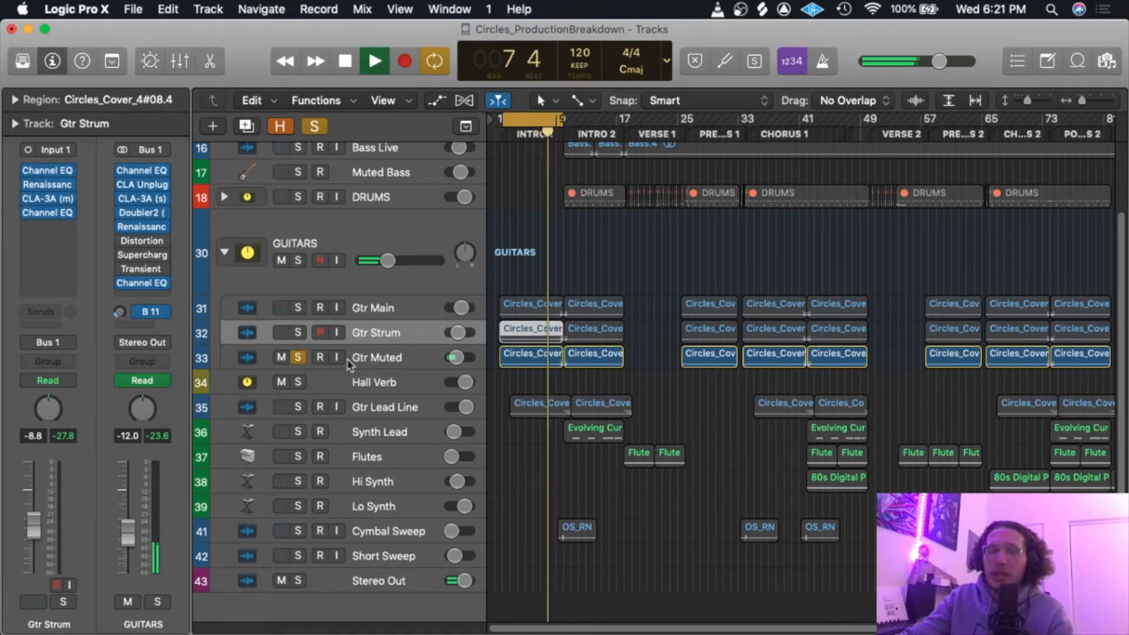
Audition Gtr Main and Gtr Strum soloed together, add Gtr Muted to the solo, and stop playback.
{"action": "left_click", "coordinate": [298, 357]}
{"action": "left_click", "coordinate": [299, 332]}
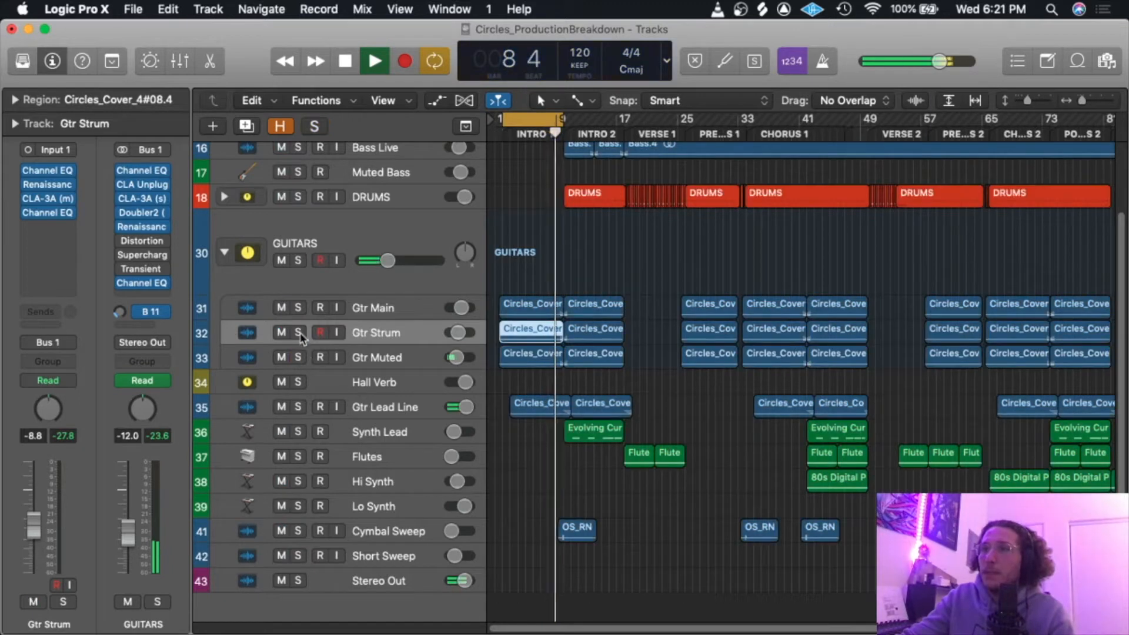
{"action": "left_click", "coordinate": [298, 308]}
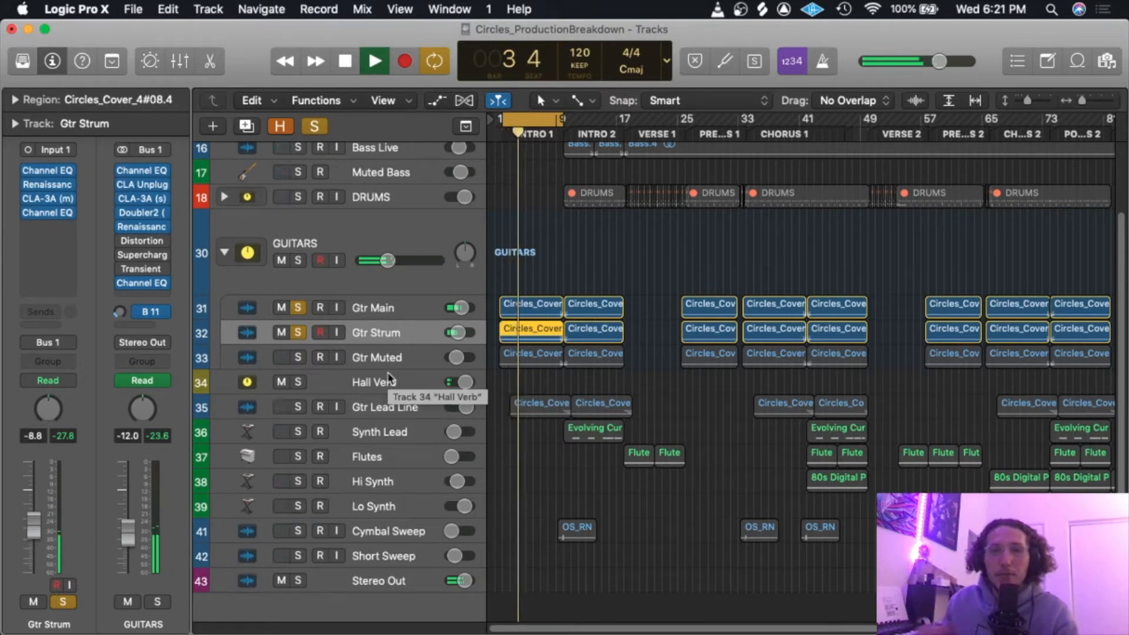
{"action": "left_click", "coordinate": [299, 358]}
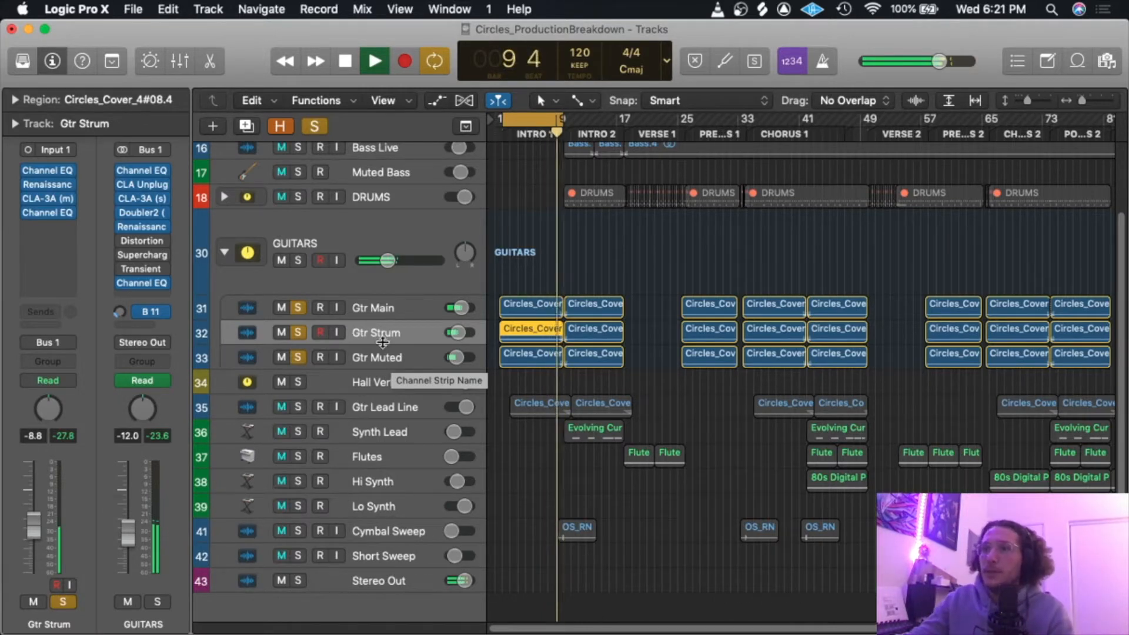
{"action": "key", "text": "space"}
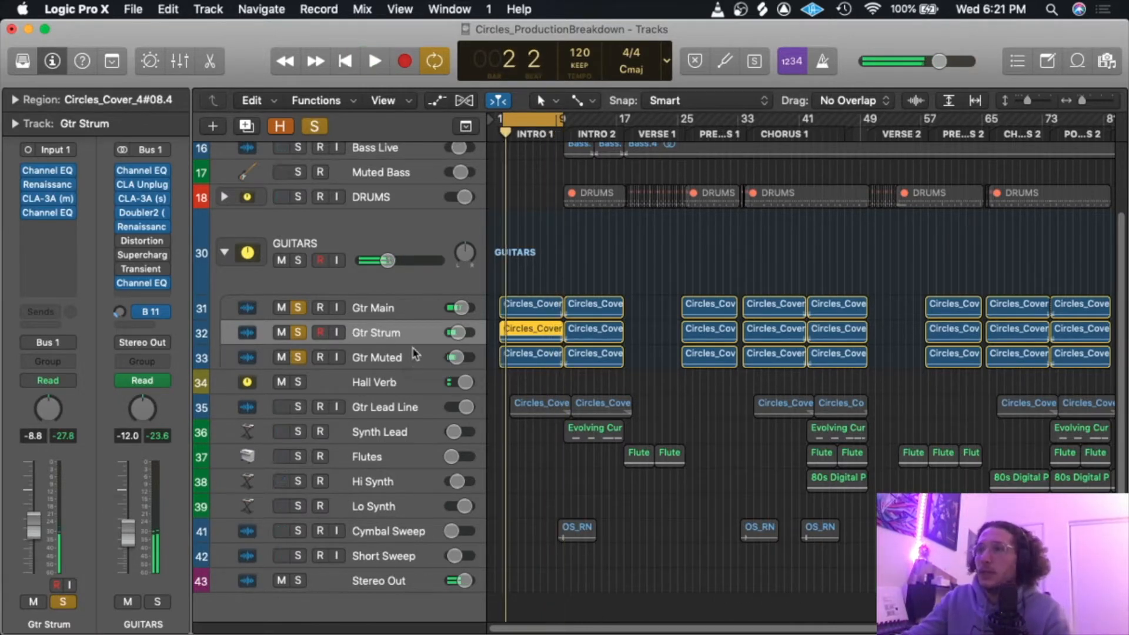
Clear the solos on the three guitar tracks and select the GUITARS stack.
{"action": "left_click", "coordinate": [298, 357]}
{"action": "left_click", "coordinate": [298, 332]}
{"action": "left_click", "coordinate": [298, 308]}
{"action": "left_click", "coordinate": [339, 246]}
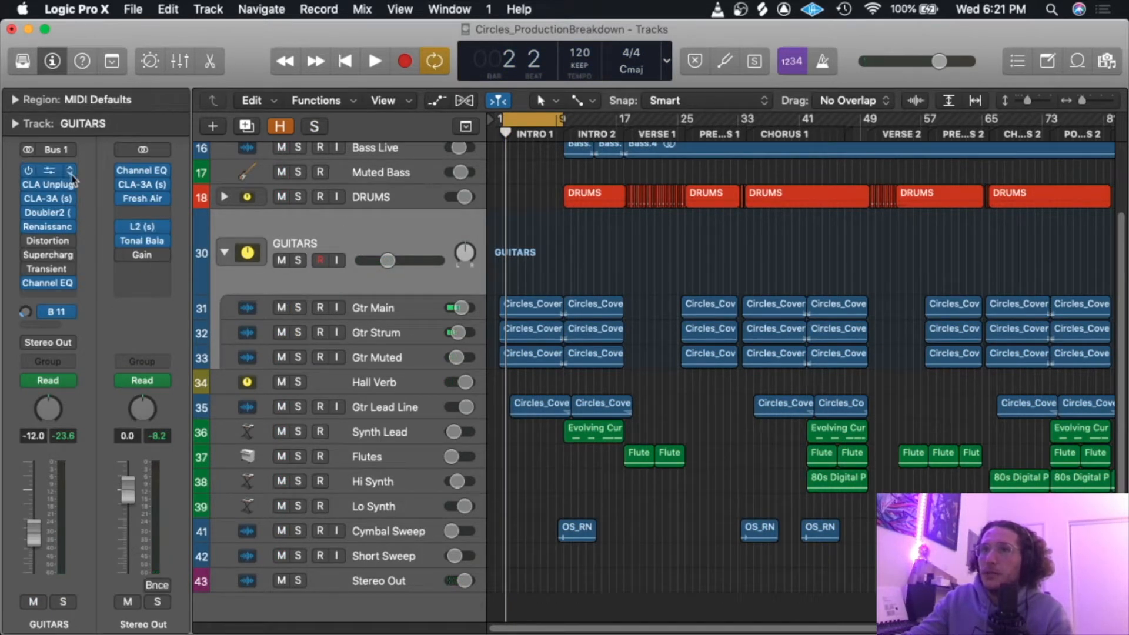
Solo Gtr Main and examine its first Channel EQ, bypassing and re-enabling it to compare the sound.
{"action": "left_click", "coordinate": [362, 308]}
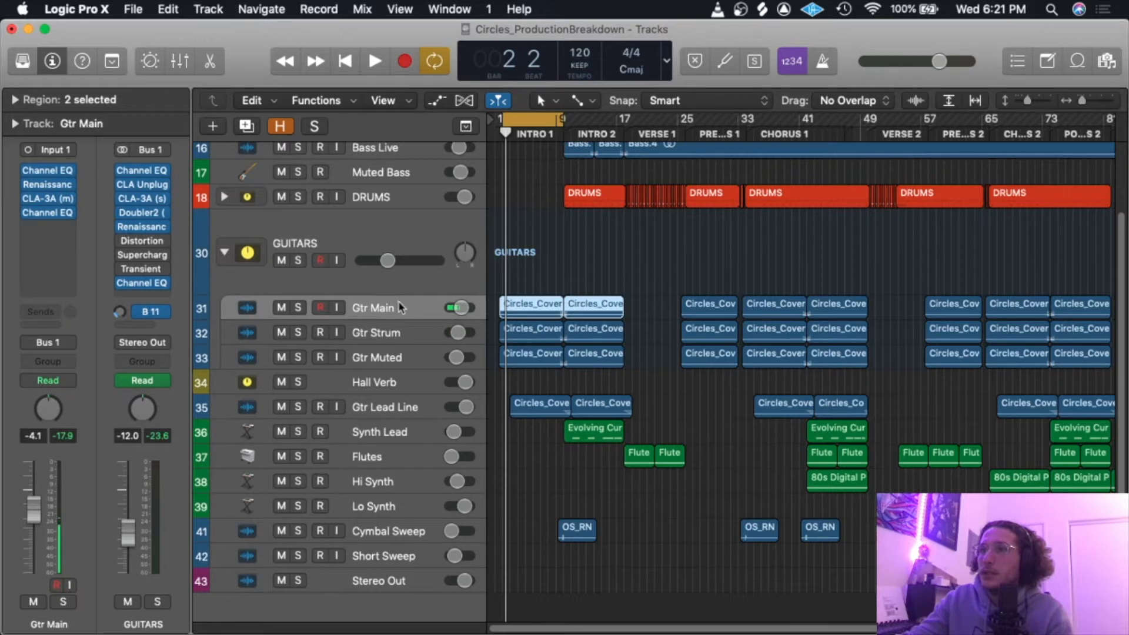
{"action": "left_click", "coordinate": [298, 308]}
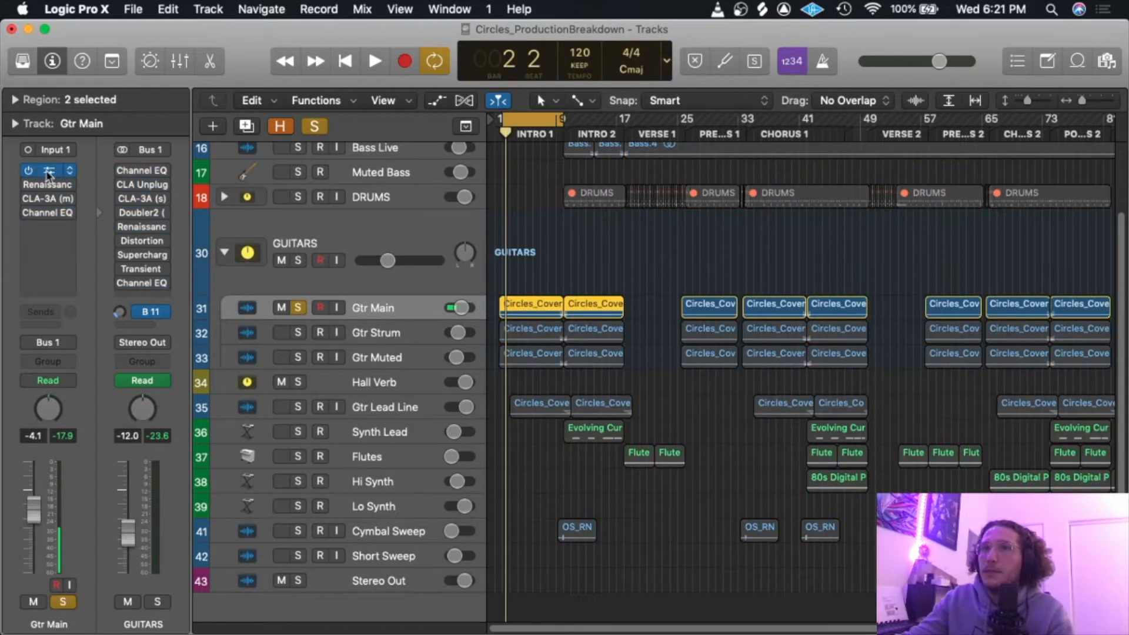
{"action": "left_click", "coordinate": [49, 172]}
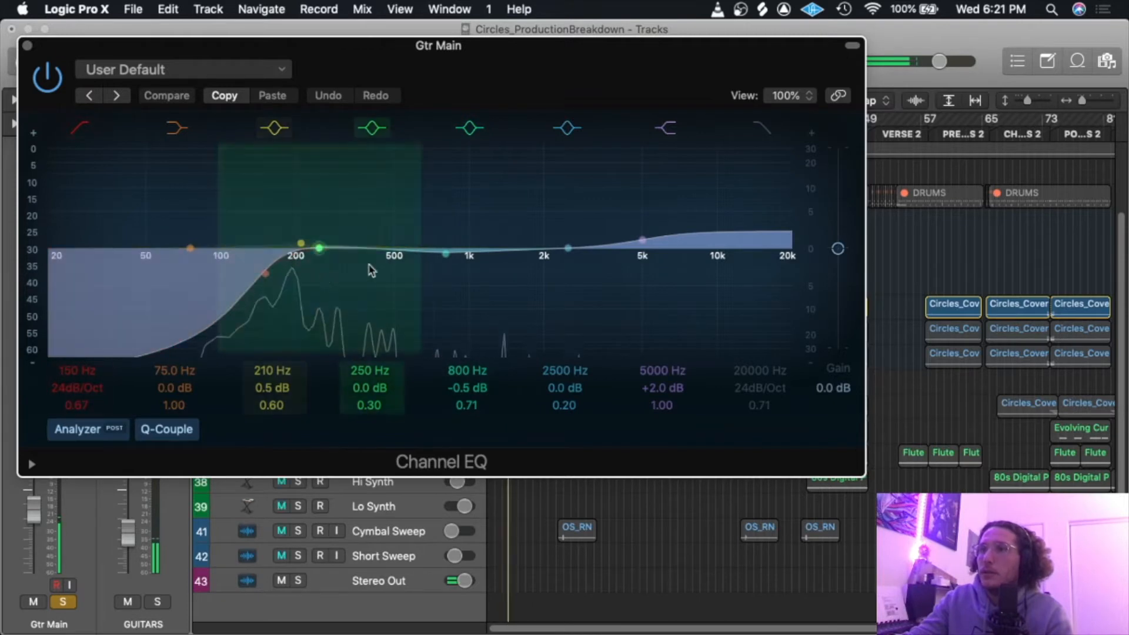
{"action": "left_click", "coordinate": [44, 77]}
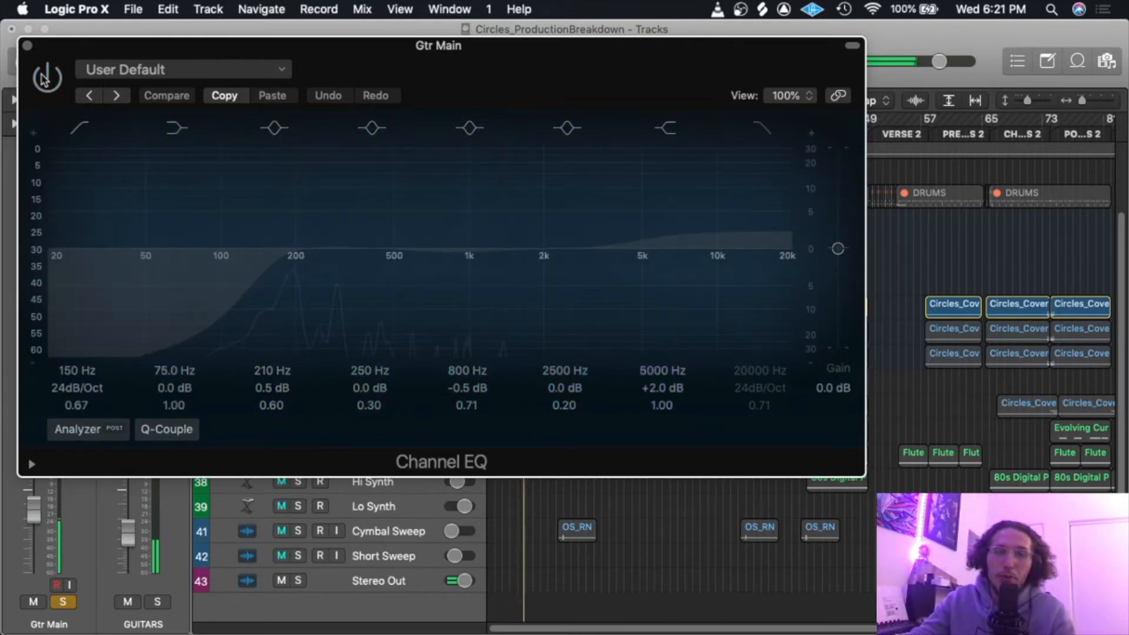
{"action": "left_click", "coordinate": [43, 77]}
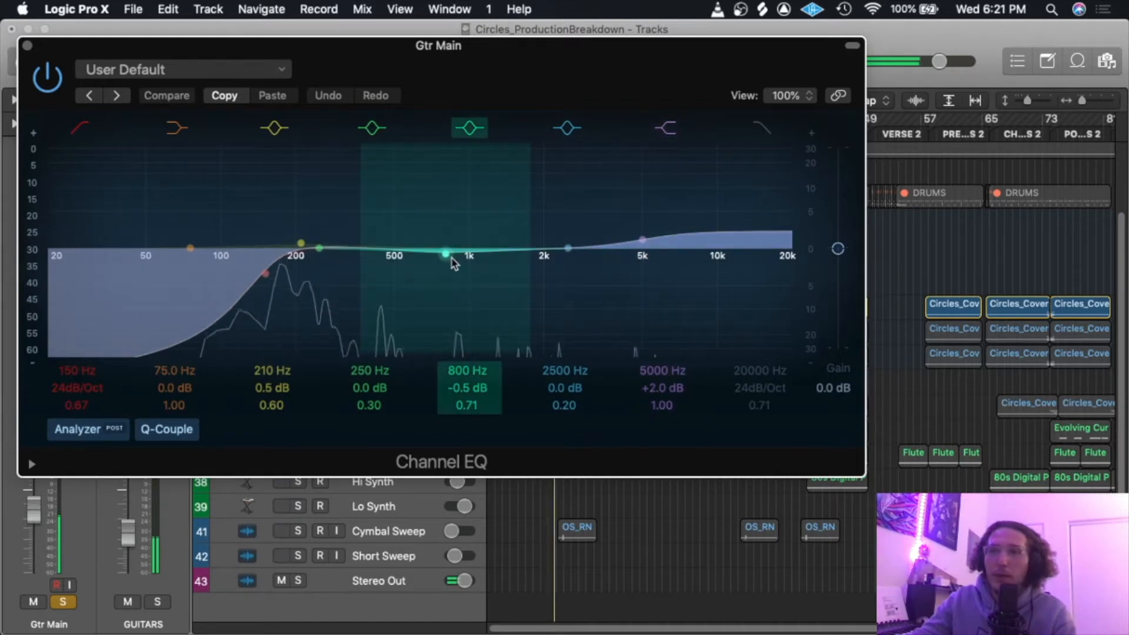
{"action": "left_click", "coordinate": [27, 45]}
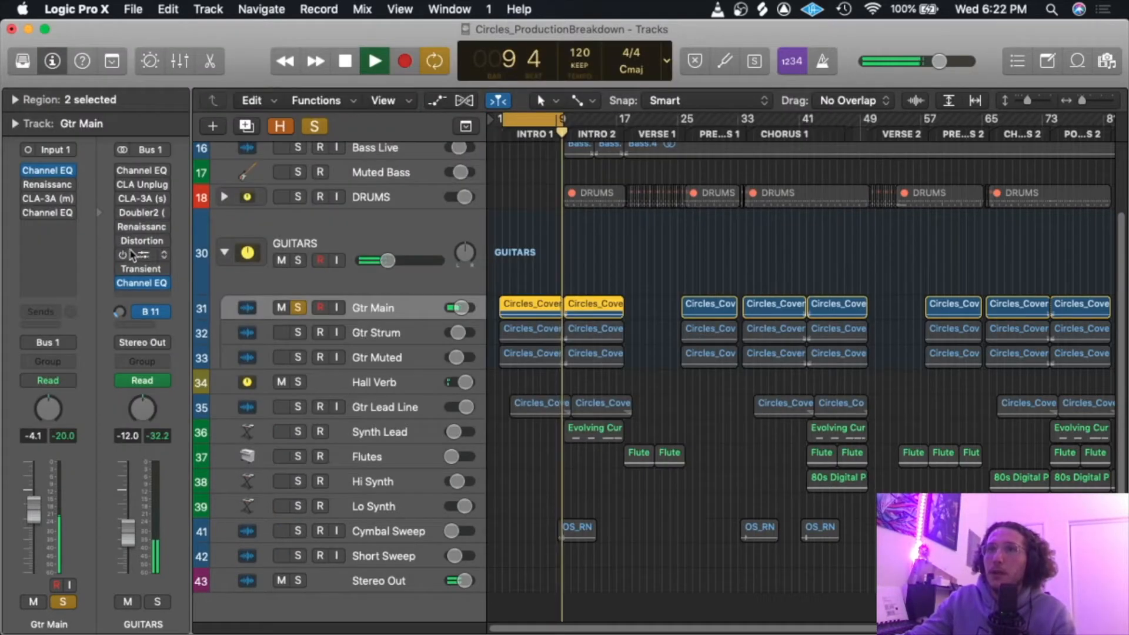
Enable Renaissance Axx on Gtr Main and examine its compression settings with its window clear of the channel strip.
{"action": "left_click", "coordinate": [49, 184]}
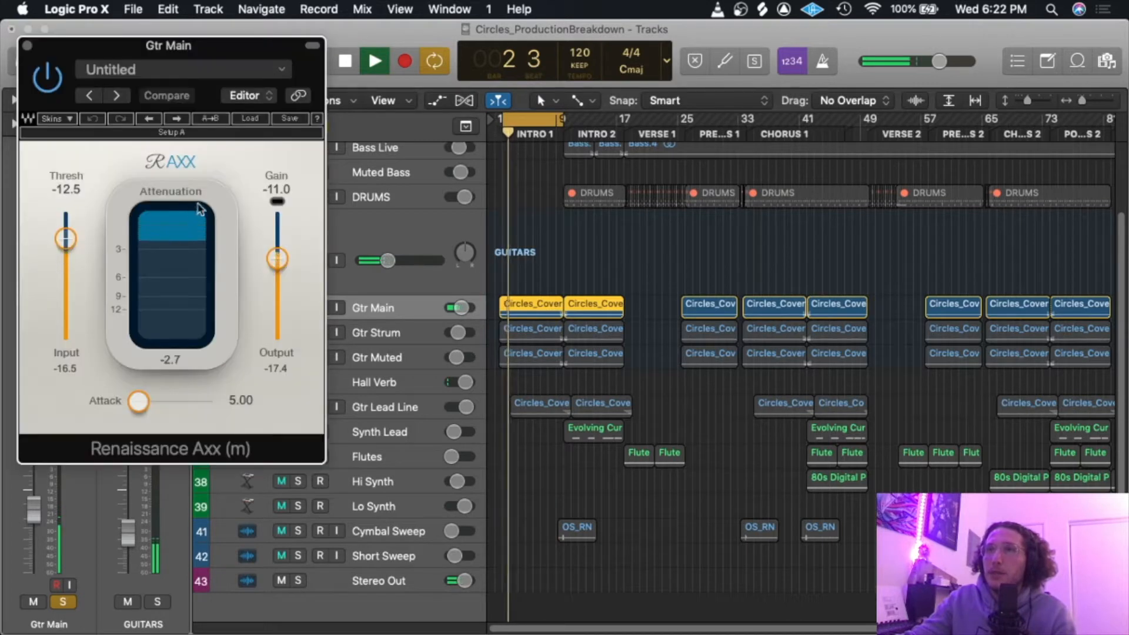
{"action": "left_click_drag", "start_coordinate": [100, 45], "coordinate": [299, 42]}
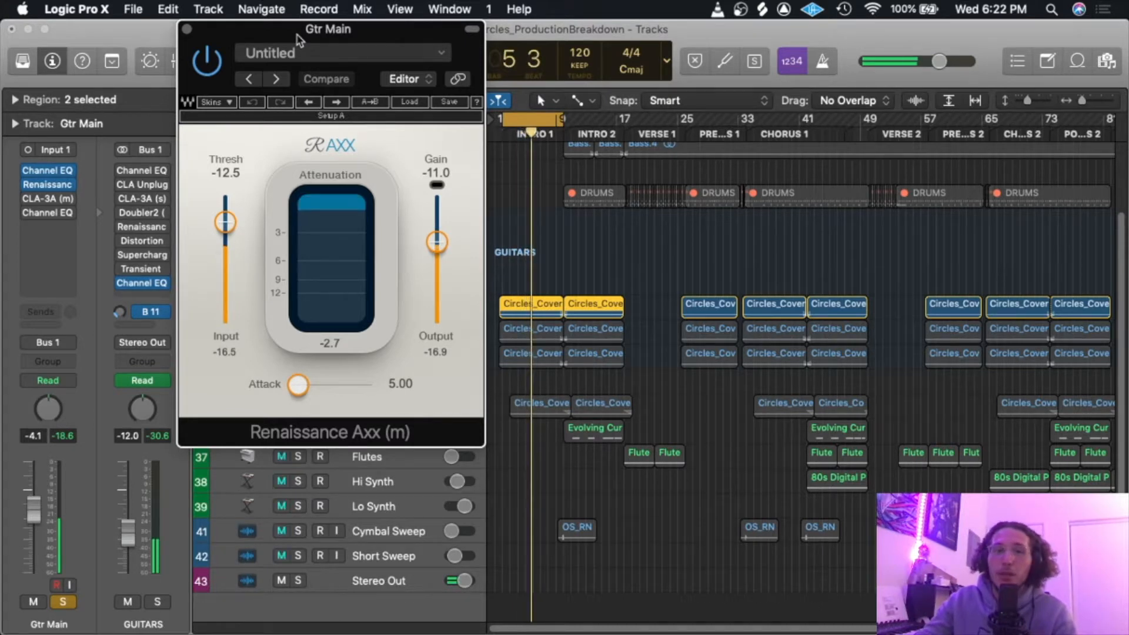
{"action": "mouse_move", "coordinate": [290, 34]}
{"action": "left_mouse_down"}
{"action": "mouse_move", "coordinate": [308, 34]}
{"action": "mouse_move", "coordinate": [289, 36]}
{"action": "mouse_move", "coordinate": [285, 60]}
{"action": "mouse_move", "coordinate": [282, 36]}
{"action": "mouse_move", "coordinate": [253, 22]}
{"action": "mouse_move", "coordinate": [283, 47]}
{"action": "left_mouse_up"}
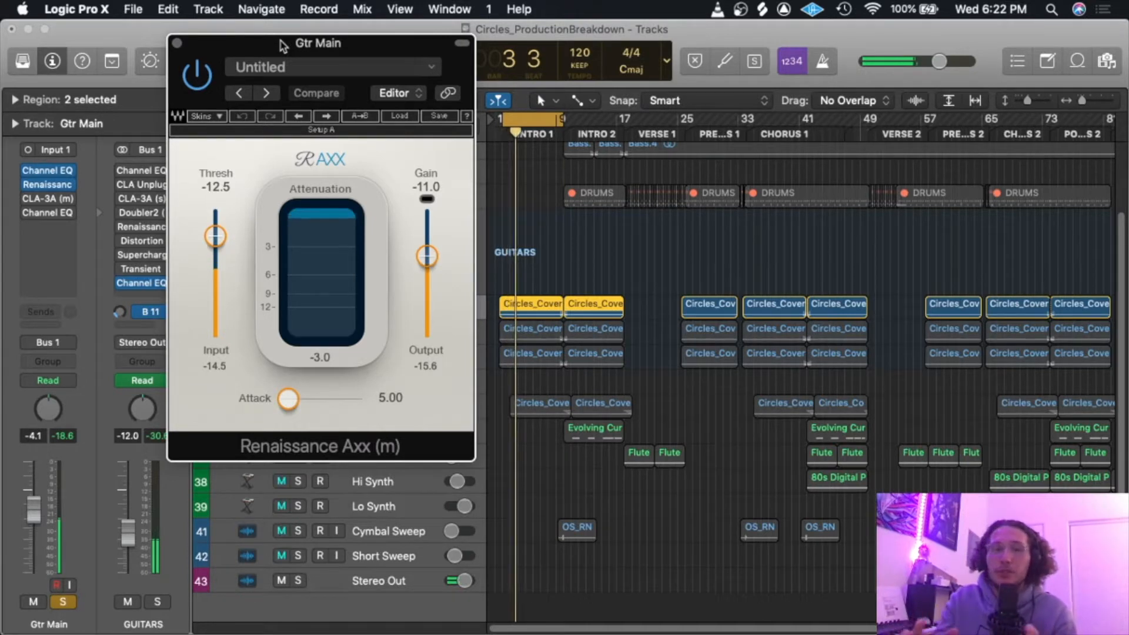
{"action": "left_click", "coordinate": [177, 43]}
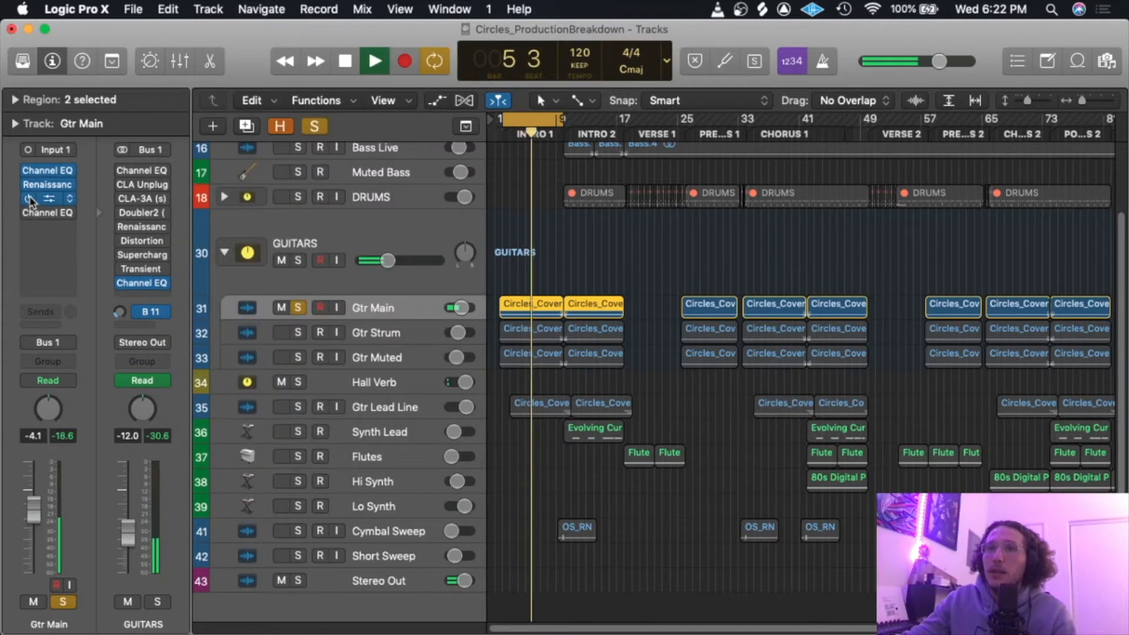
Enable CLA-3A on Gtr Main and examine its gain and peak reduction with its window clear of the channel strip.
{"action": "left_click", "coordinate": [47, 198]}
{"action": "mouse_move", "coordinate": [494, 101]}
{"action": "left_mouse_down"}
{"action": "mouse_move", "coordinate": [499, 76]}
{"action": "mouse_move", "coordinate": [501, 90]}
{"action": "left_mouse_up"}
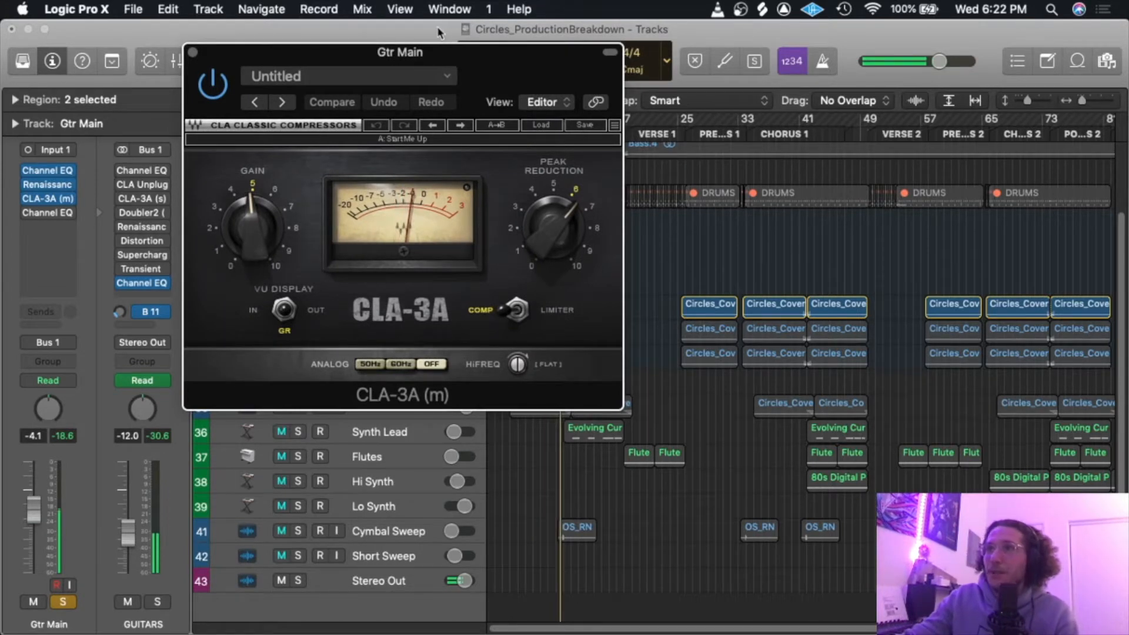
{"action": "left_click", "coordinate": [415, 58]}
{"action": "left_click_drag", "start_coordinate": [414, 59], "coordinate": [454, 71]}
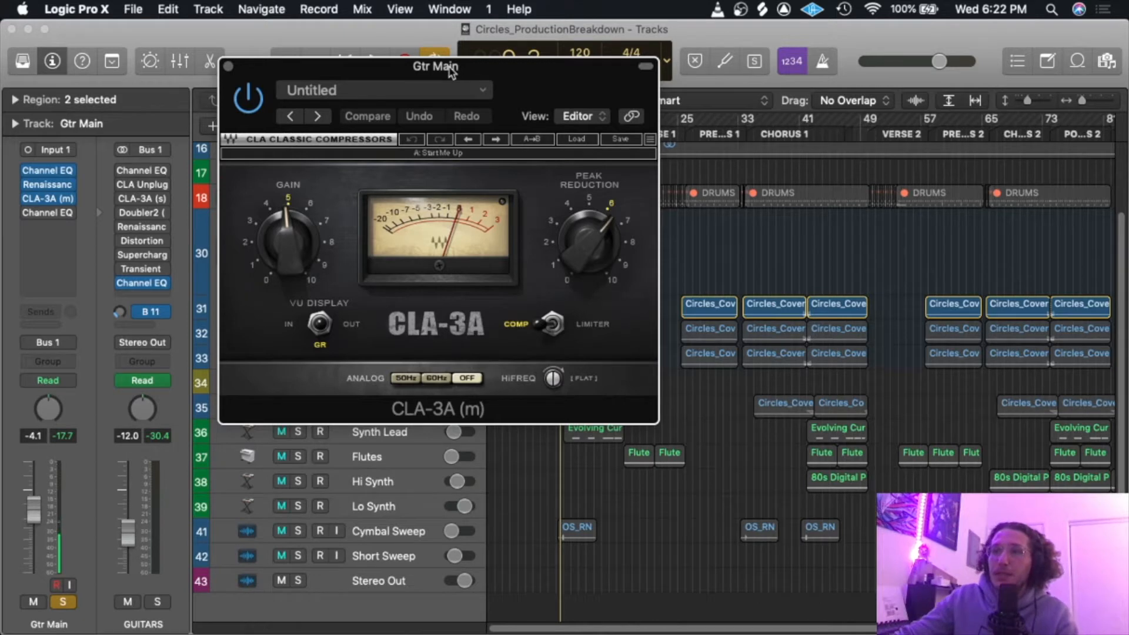
Review CLA-3A on Gtr Main during playback, and enable its last Channel EQ to examine the curve.
{"action": "mouse_move", "coordinate": [452, 70]}
{"action": "left_mouse_down"}
{"action": "mouse_move", "coordinate": [460, 99]}
{"action": "mouse_move", "coordinate": [450, 56]}
{"action": "left_mouse_up"}
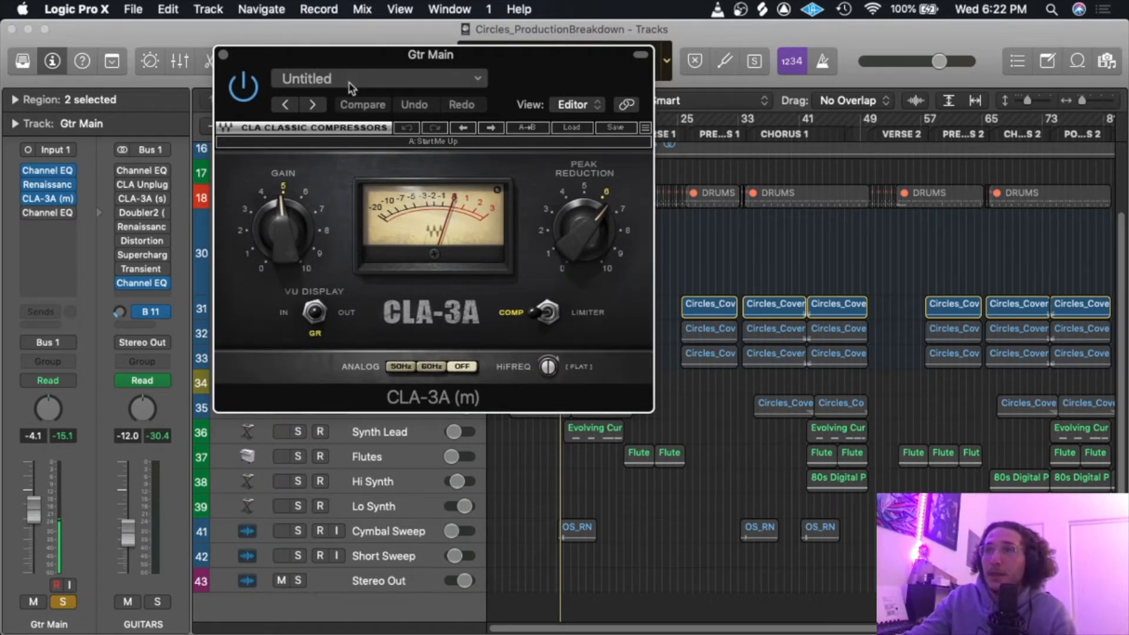
{"action": "left_click", "coordinate": [224, 57]}
{"action": "key", "text": "space"}
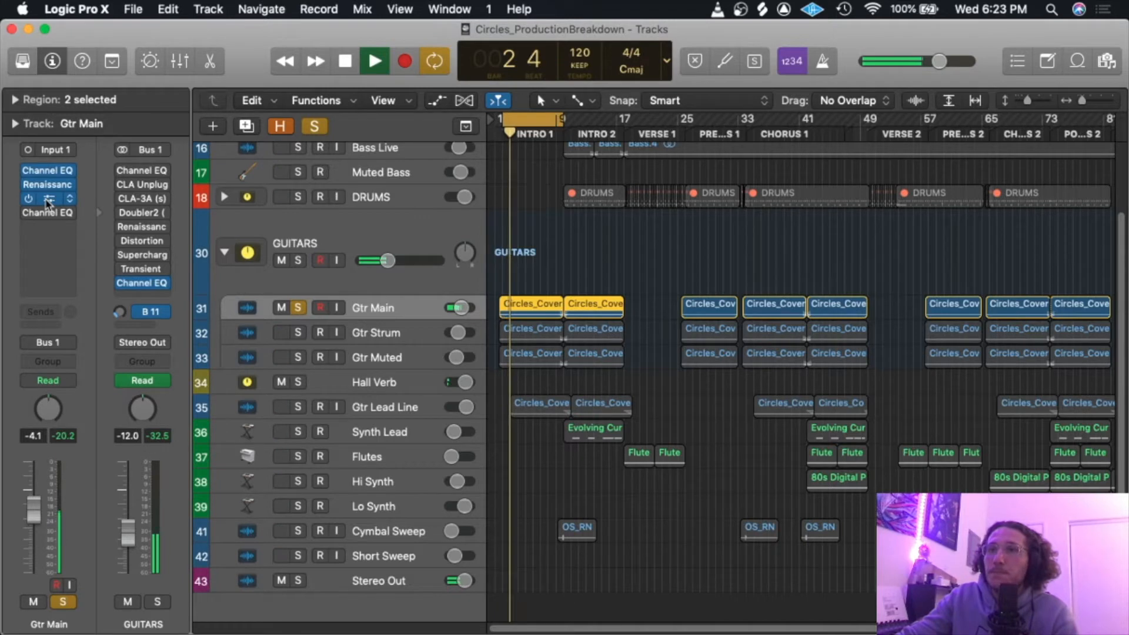
{"action": "left_click", "coordinate": [65, 202]}
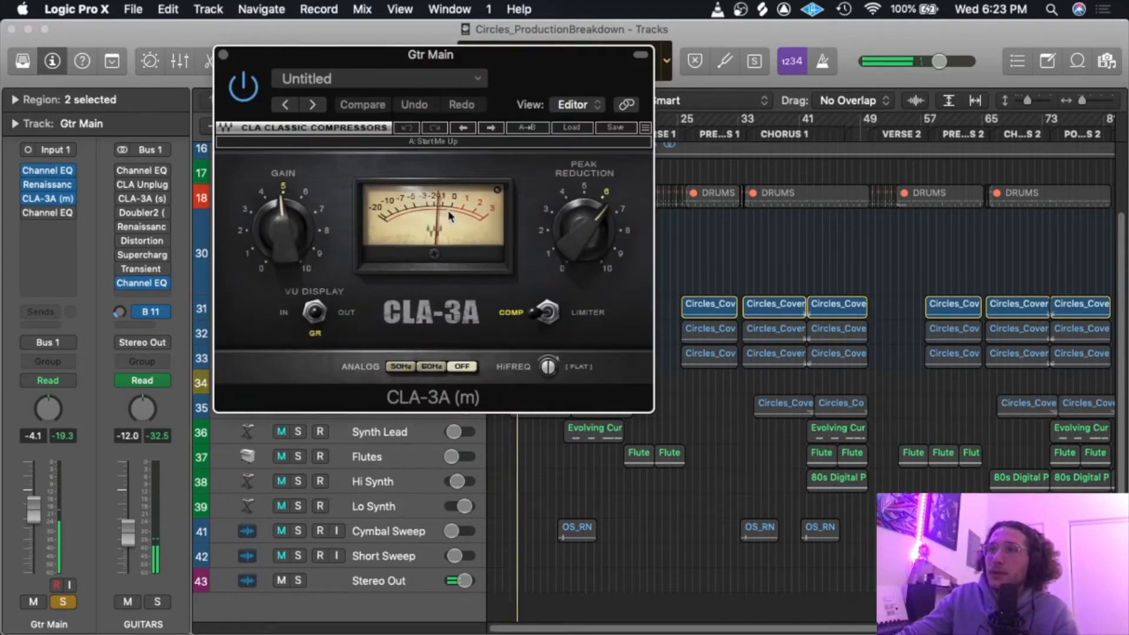
{"action": "left_click", "coordinate": [223, 55]}
{"action": "left_click", "coordinate": [42, 213]}
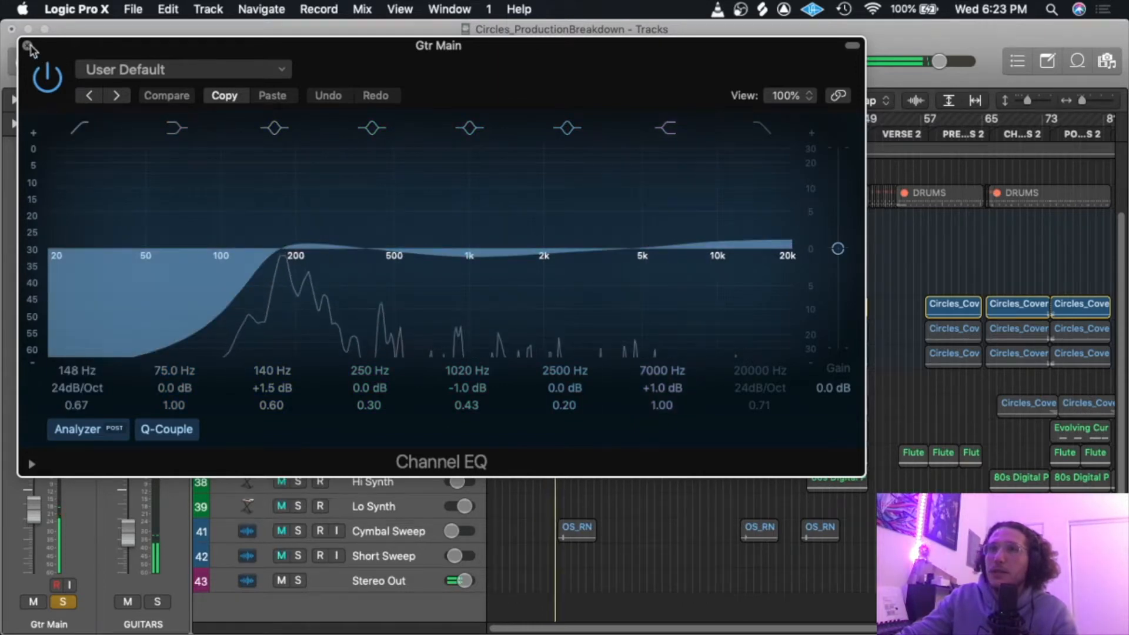
{"action": "key", "text": "super+w"}
Audition Gtr Strum by selecting it and soloing it in place of Gtr Main.
{"action": "left_click", "coordinate": [376, 333]}
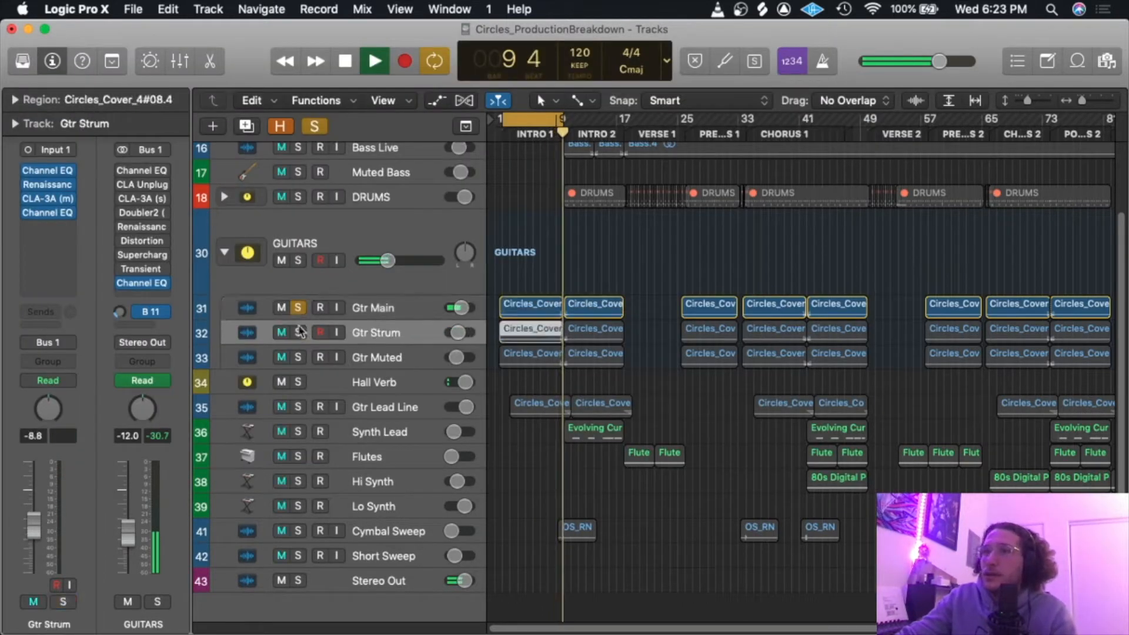
{"action": "left_click", "coordinate": [298, 332]}
{"action": "left_click", "coordinate": [298, 308]}
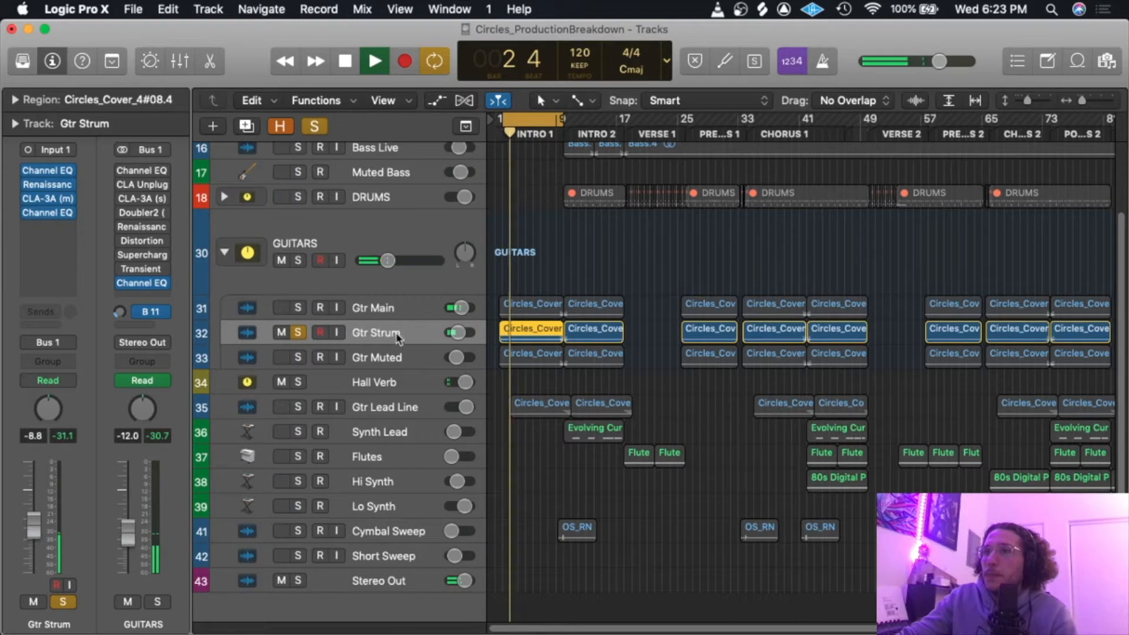
Audition Gtr Muted by soloing it in place of Gtr Strum and selecting its track.
{"action": "left_click", "coordinate": [379, 357]}
{"action": "left_click", "coordinate": [298, 357]}
{"action": "left_click", "coordinate": [309, 333]}
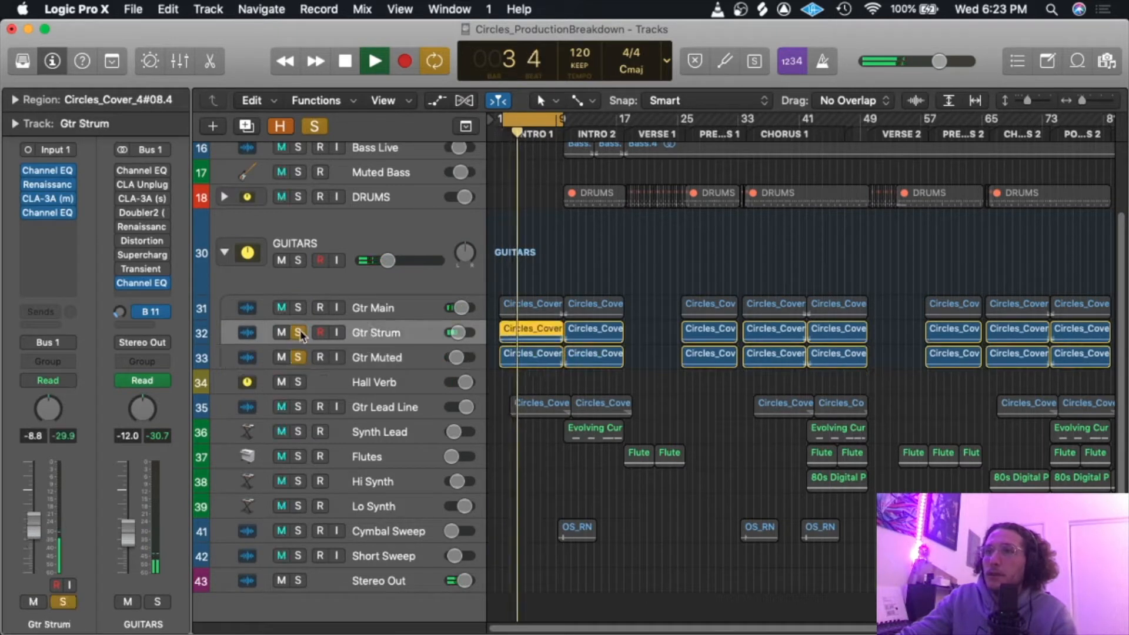
{"action": "left_click", "coordinate": [298, 332]}
{"action": "left_click", "coordinate": [386, 353]}
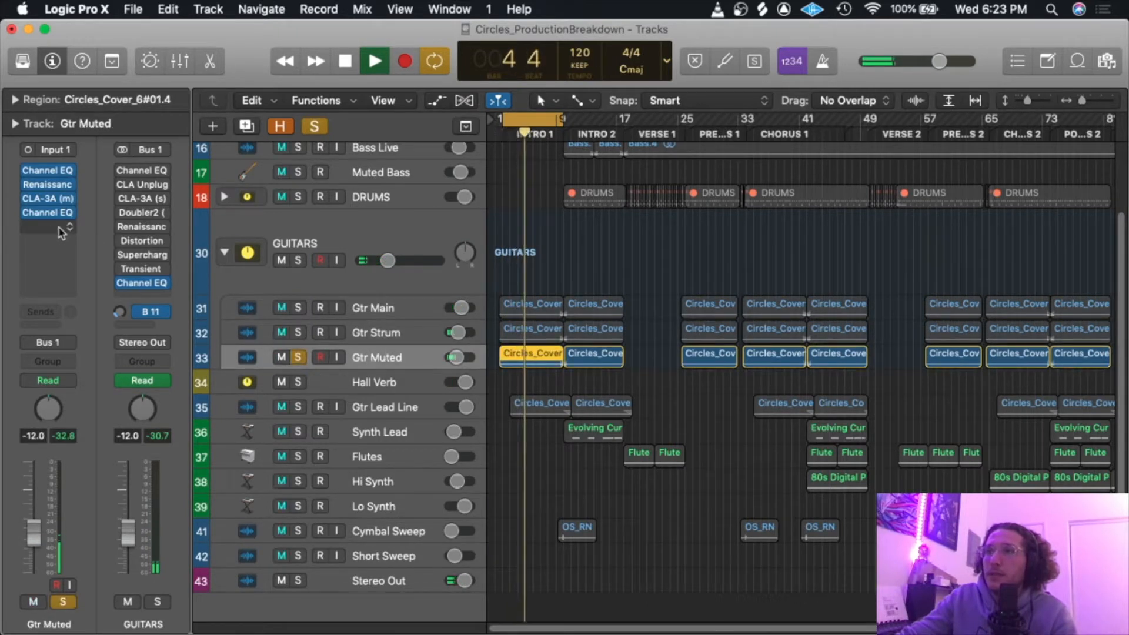
Examine the first Channel EQ and the Renaissance Axx settings on Gtr Muted.
{"action": "left_click", "coordinate": [47, 169]}
{"action": "left_click", "coordinate": [47, 184]}
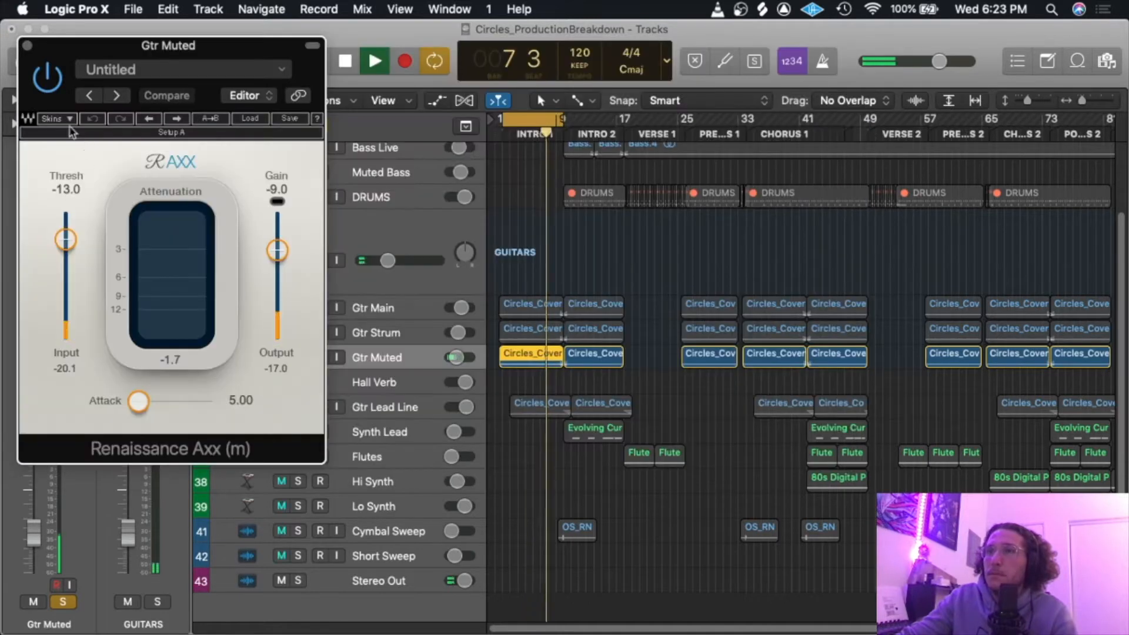
{"action": "left_click", "coordinate": [27, 45]}
Add Gtr Strum and Gtr Main to the Gtr Muted solo to hear all three guitars, and select Gtr Strum.
{"action": "left_click", "coordinate": [298, 332]}
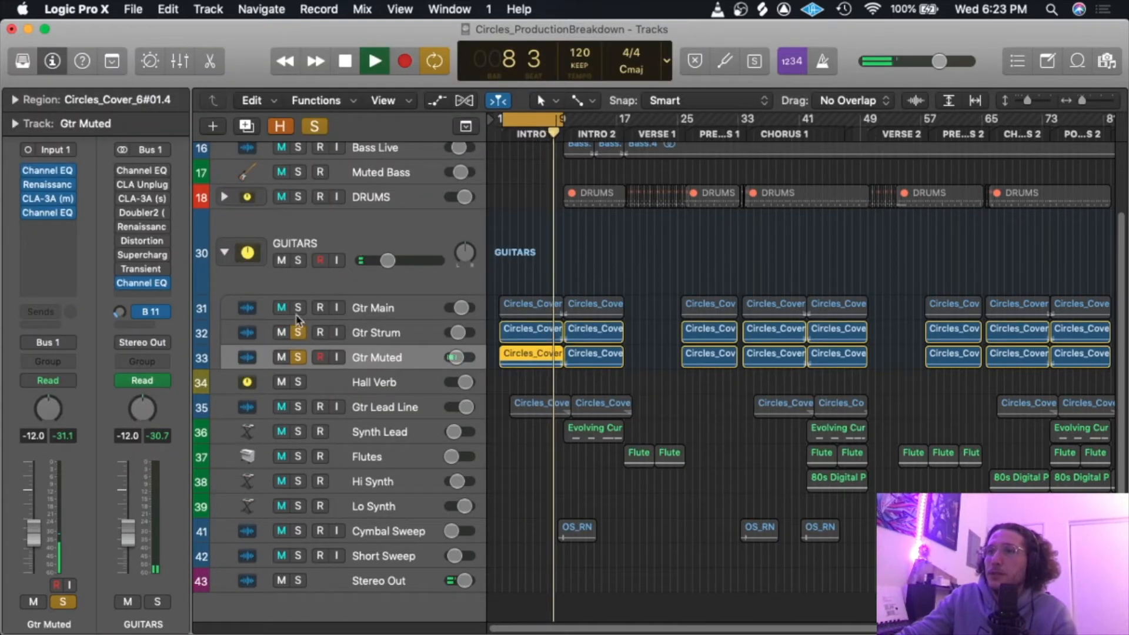
{"action": "left_click", "coordinate": [298, 307]}
{"action": "left_click", "coordinate": [372, 331]}
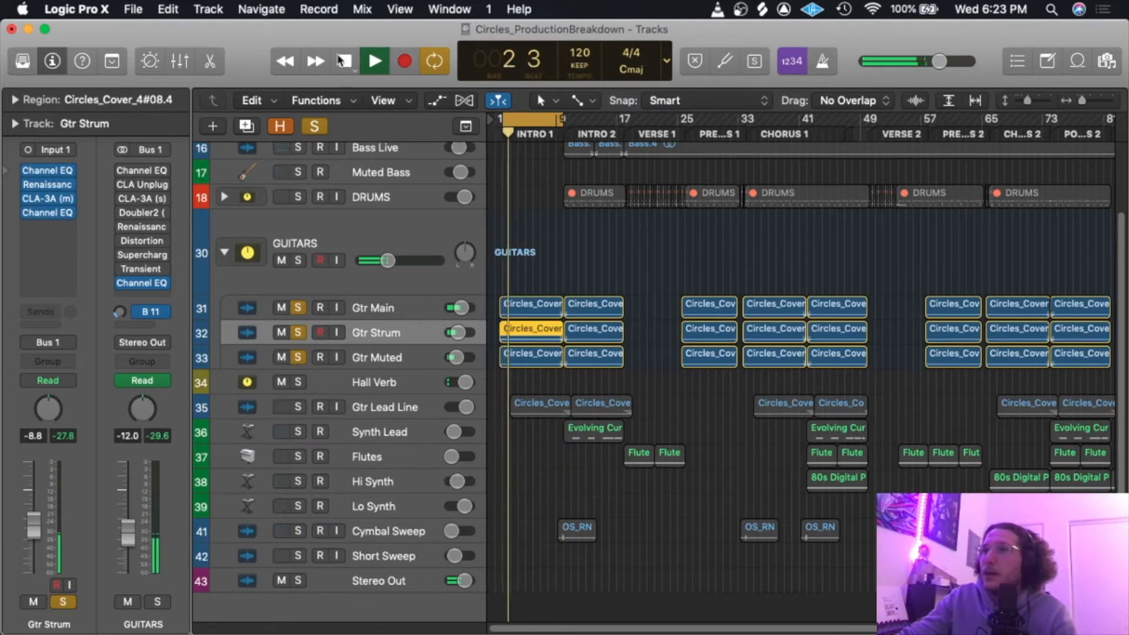
Examine the guitar channels' effect chains in the Mixer and return to the tracks view.
{"action": "key", "text": "super+2"}
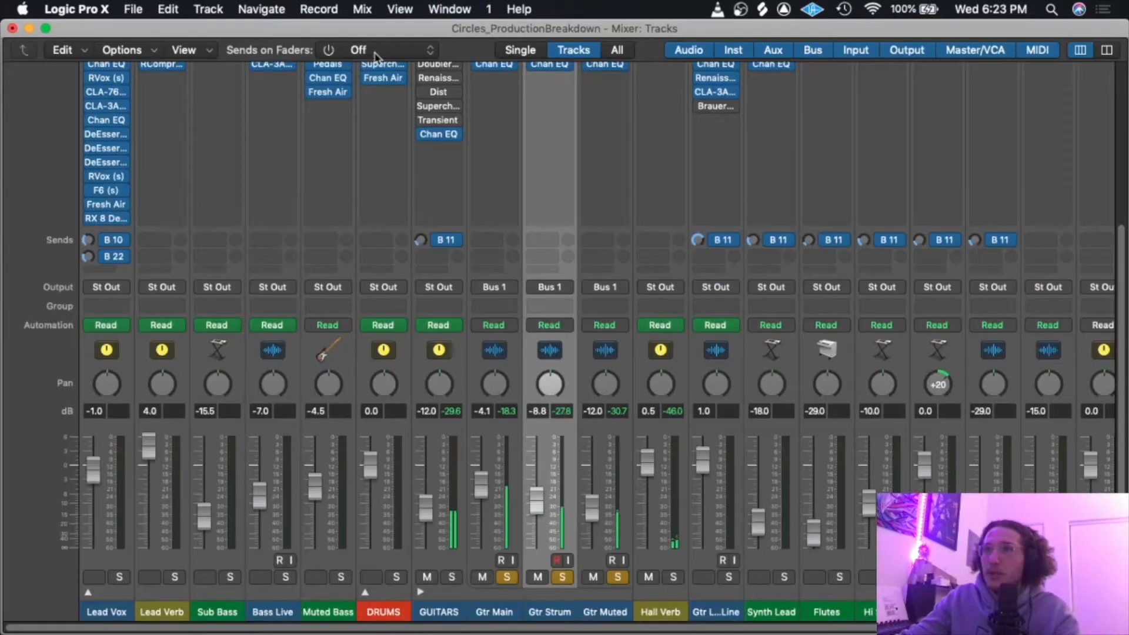
{"action": "scroll", "coordinate": [561, 237], "scroll_direction": "up", "scroll_amount": 5}
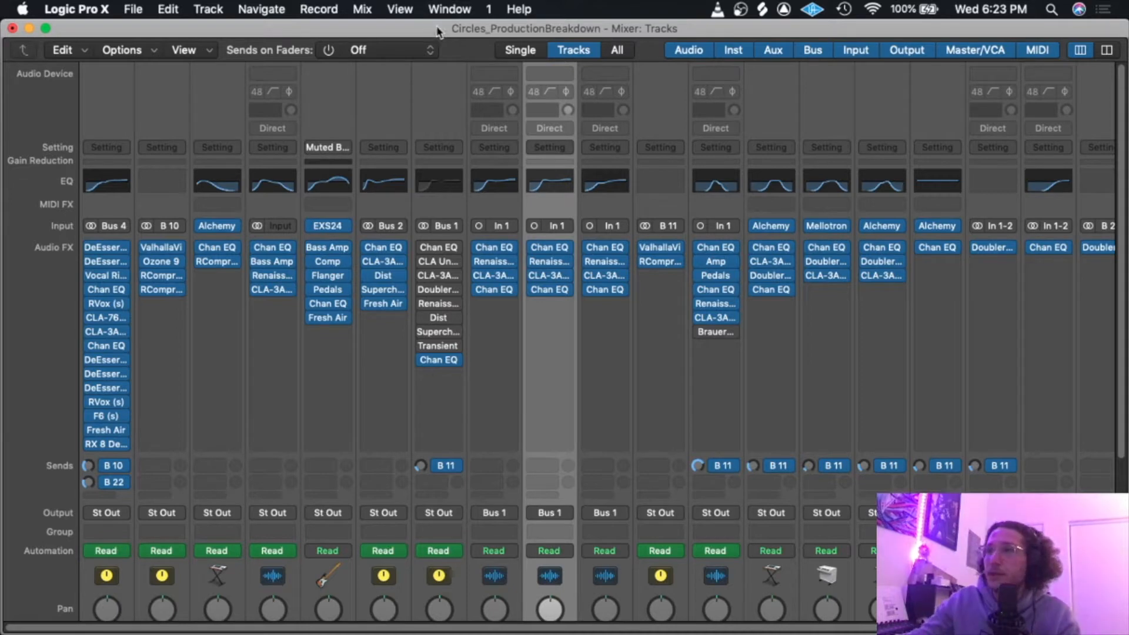
{"action": "scroll", "coordinate": [540, 391], "scroll_direction": "down", "scroll_amount": 4}
{"action": "key", "text": "super+2"}
{"action": "scroll", "coordinate": [382, 305], "scroll_direction": "down", "scroll_amount": 1}
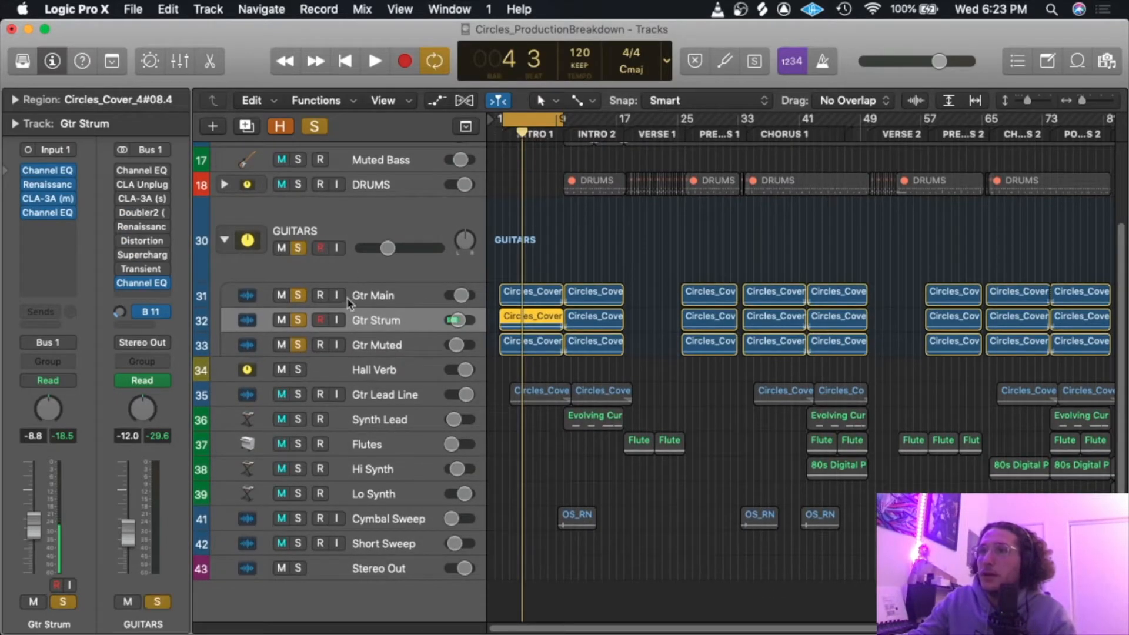
Clear the individual solos on Gtr Main, Gtr Strum and Gtr Muted, and select the GUITARS stack.
{"action": "left_click_drag", "start_coordinate": [298, 296], "coordinate": [301, 346]}
{"action": "left_click", "coordinate": [351, 219]}
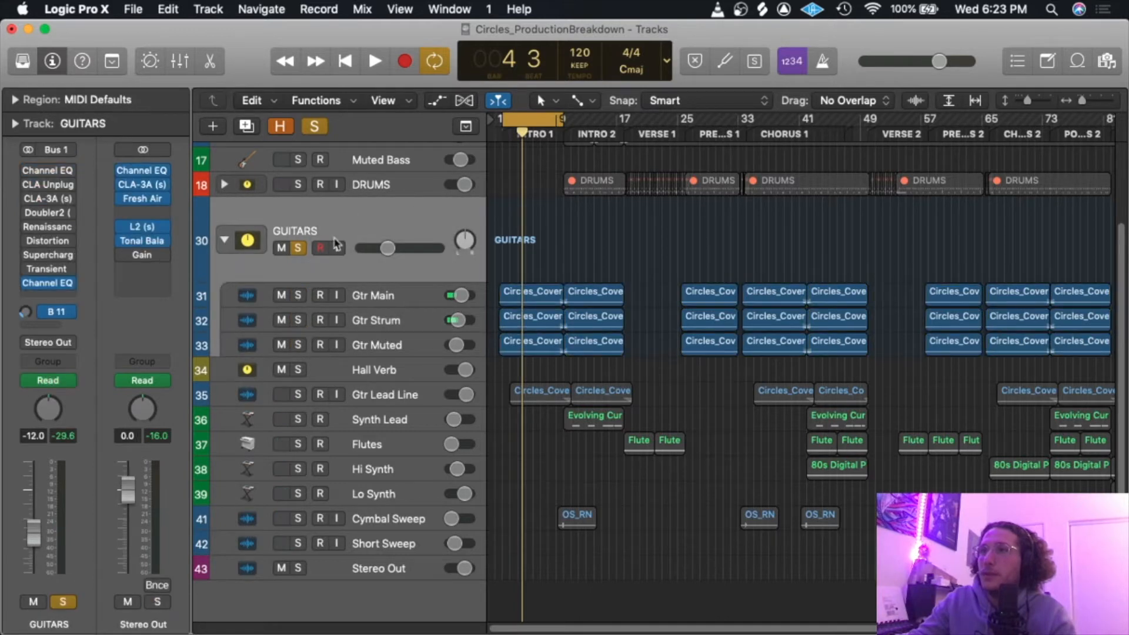
{"action": "scroll", "coordinate": [352, 252], "scroll_direction": "up", "scroll_amount": 1}
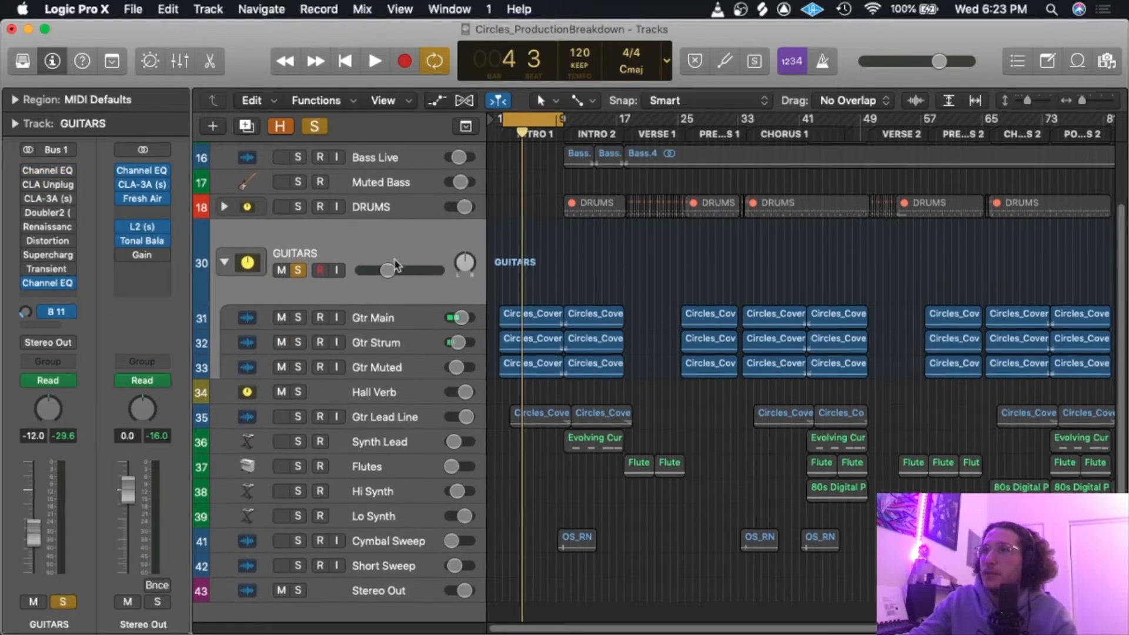
Play the GUITARS stack and enable its first Channel EQ to examine the curve.
{"action": "key", "text": "space"}
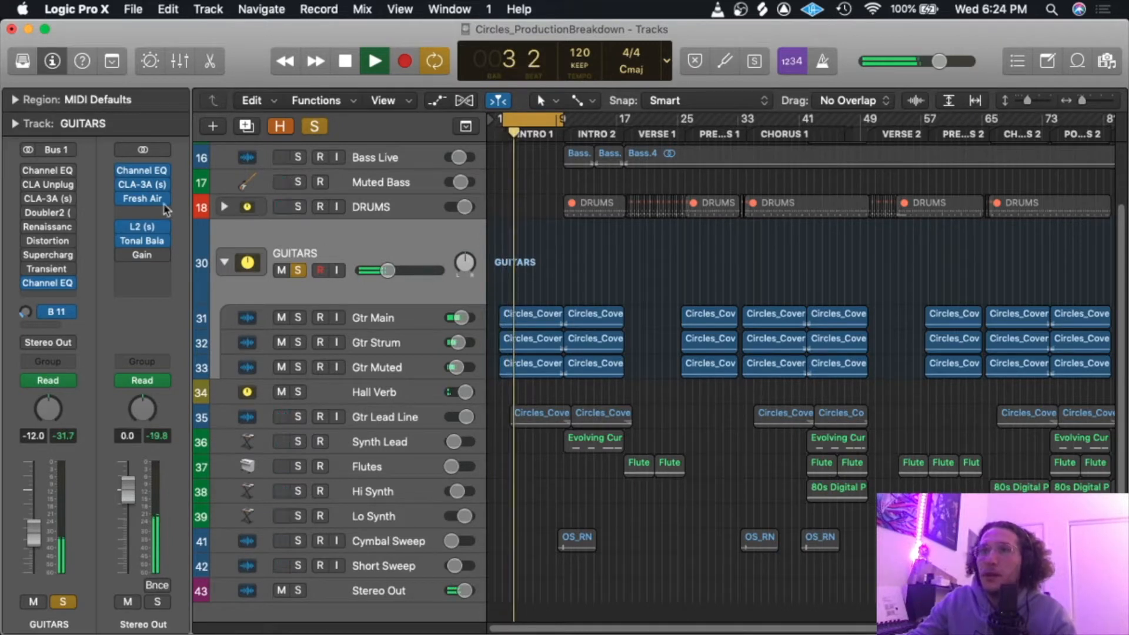
{"action": "left_click", "coordinate": [49, 171]}
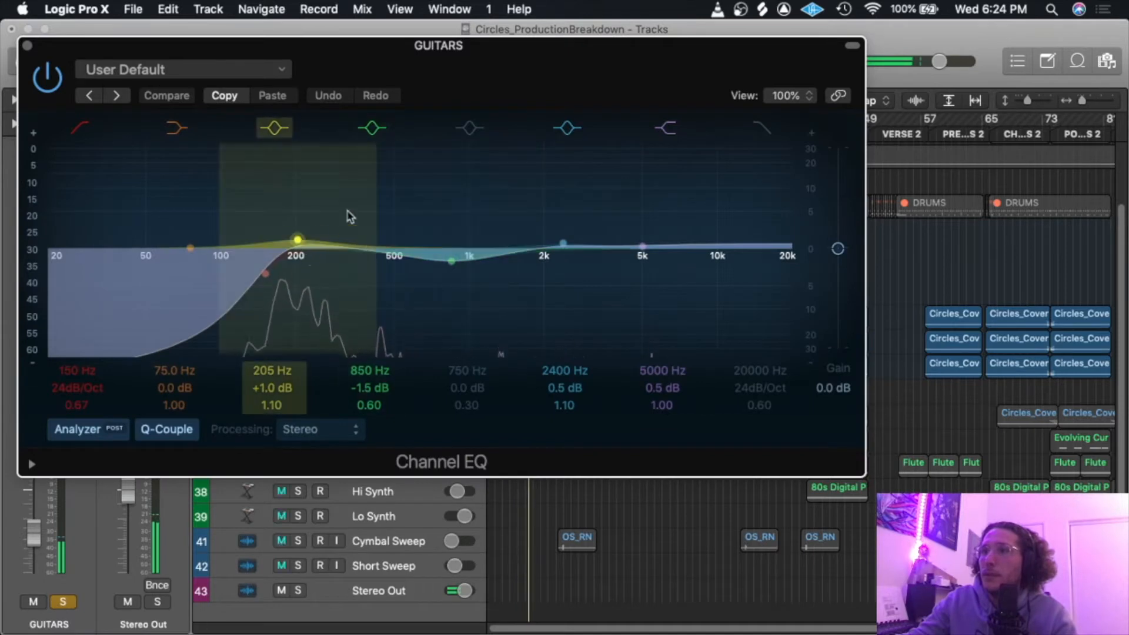
{"action": "key", "text": "super+w"}
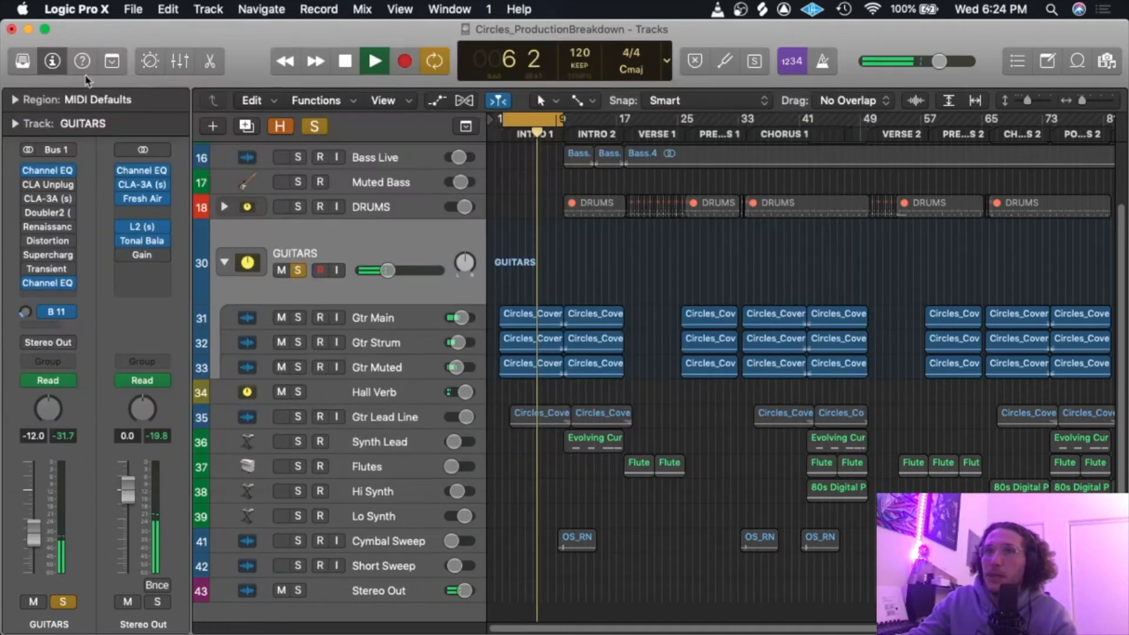
Enable CLA Unplugged on GUITARS and play it with the plug-in window clear of the channel strip.
{"action": "left_click", "coordinate": [41, 184]}
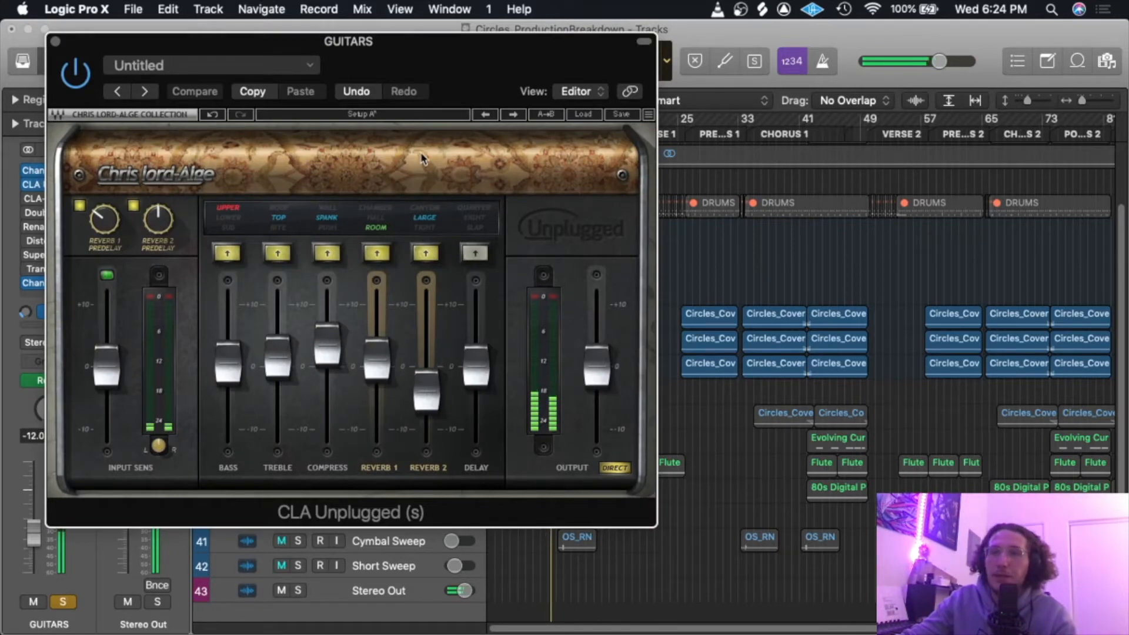
{"action": "left_click_drag", "start_coordinate": [458, 67], "coordinate": [624, 43]}
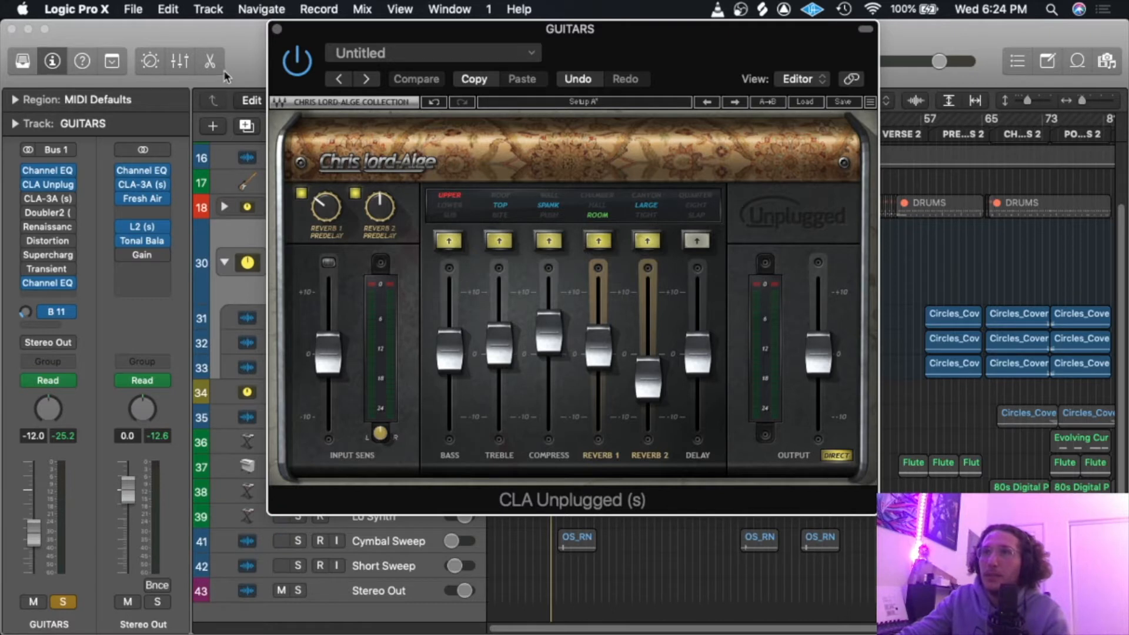
{"action": "left_click", "coordinate": [243, 59]}
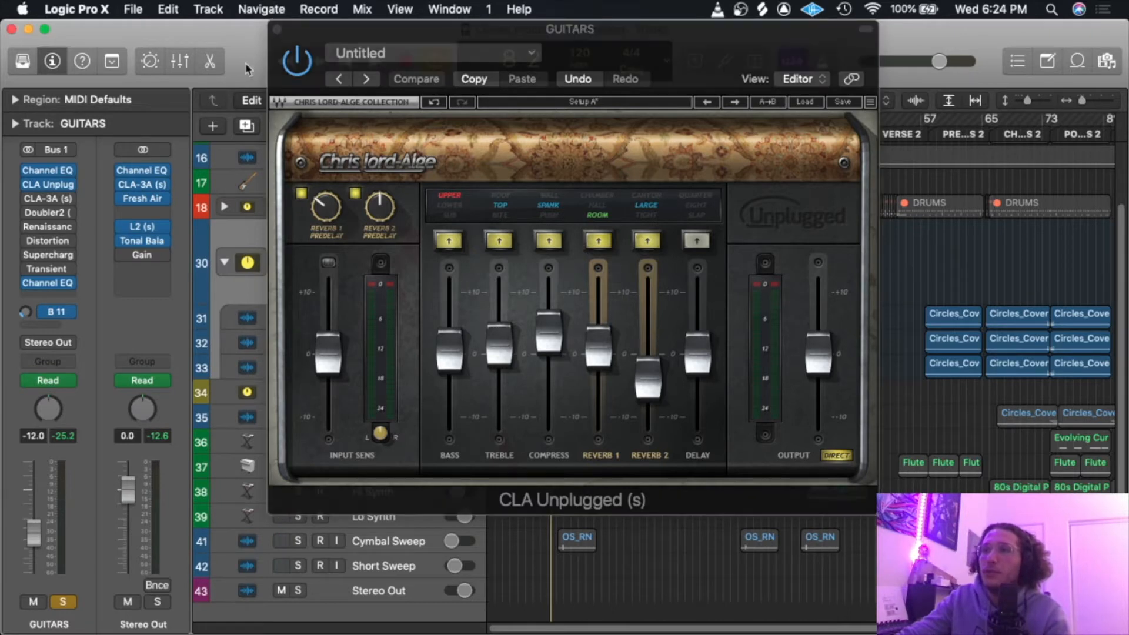
{"action": "key", "text": "space"}
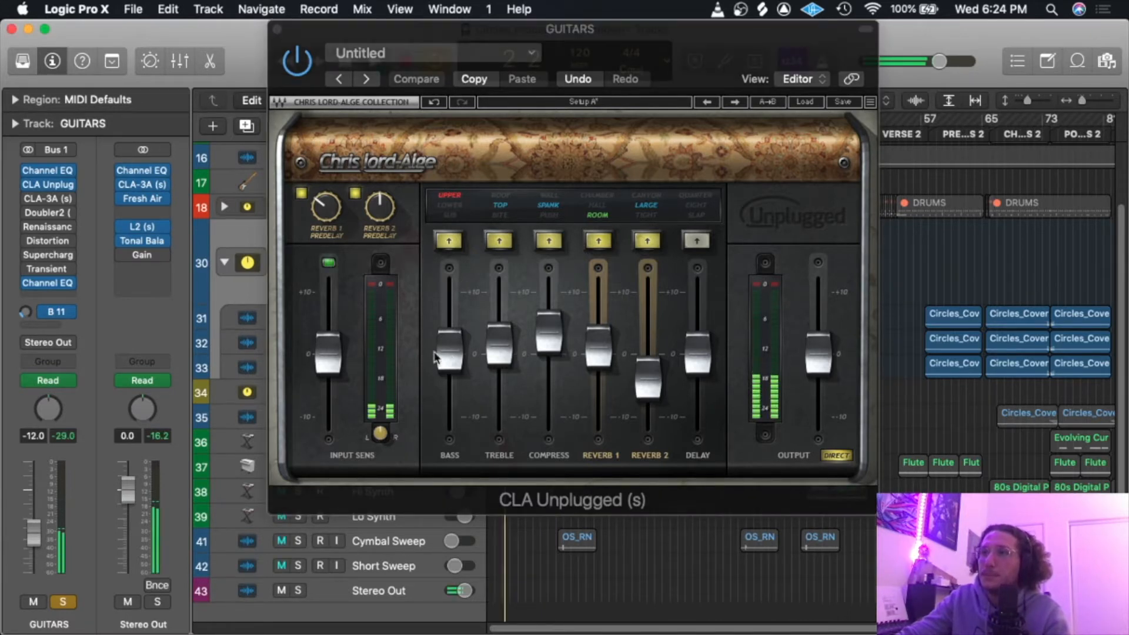
Switch the Bass band in CLA Unplugged off and back on to compare the sound.
{"action": "left_click", "coordinate": [454, 254]}
{"action": "left_click", "coordinate": [454, 249]}
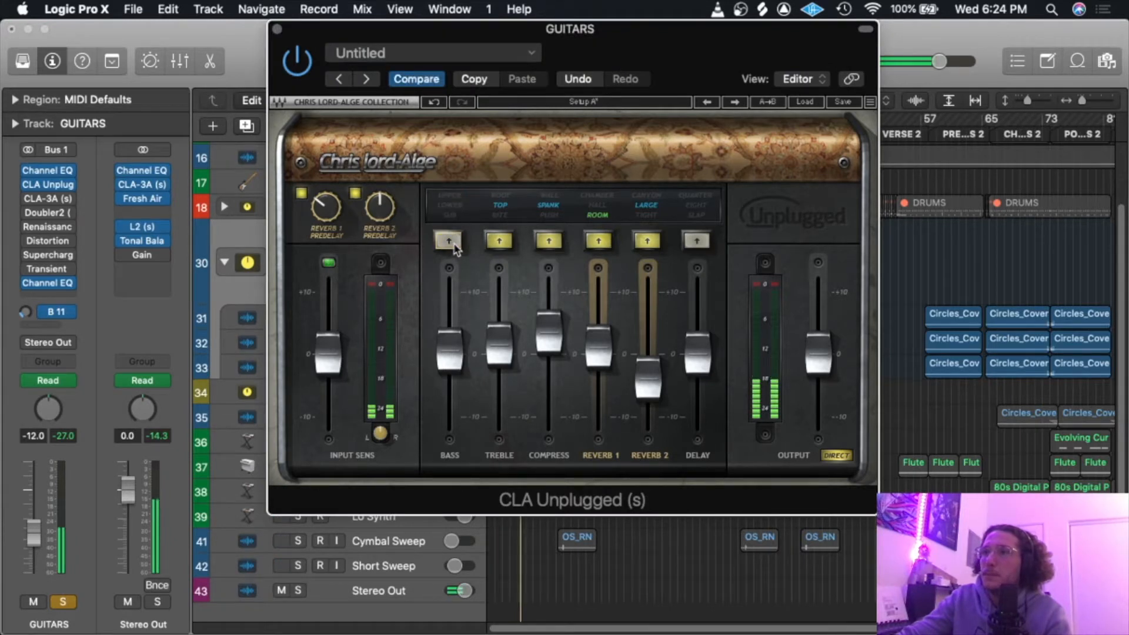
{"action": "left_click", "coordinate": [454, 249]}
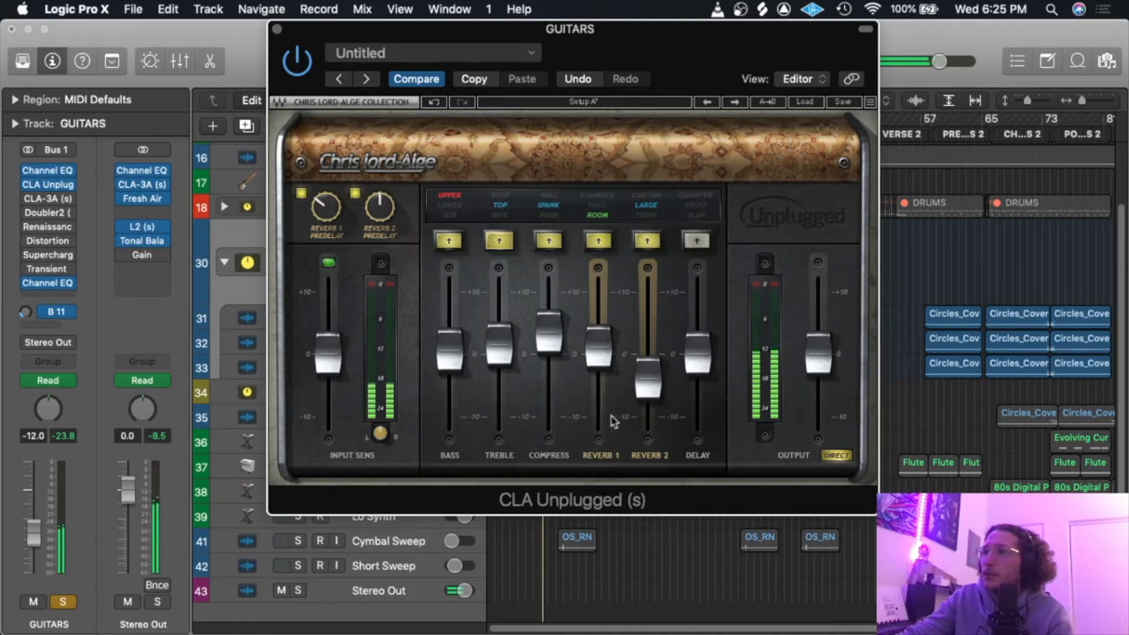
Turn off Reverb 1 and Reverb 2 in CLA Unplugged, and bypass the B 11 send on GUITARS.
{"action": "left_click", "coordinate": [598, 241]}
{"action": "left_click", "coordinate": [597, 240]}
{"action": "left_click", "coordinate": [647, 241]}
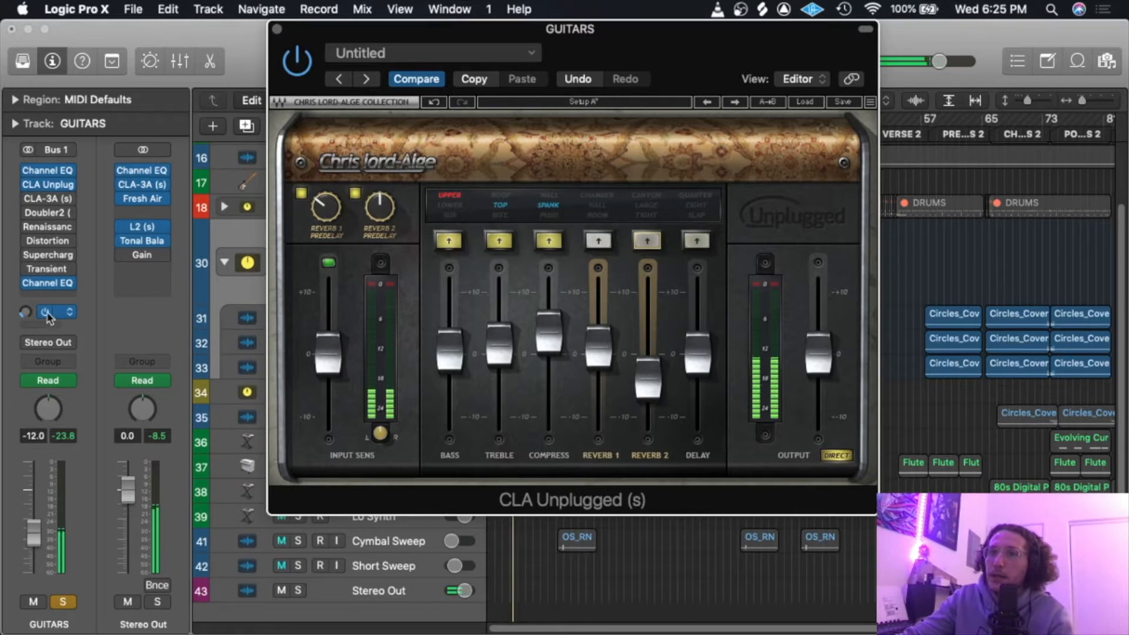
{"action": "key", "text": "v"}
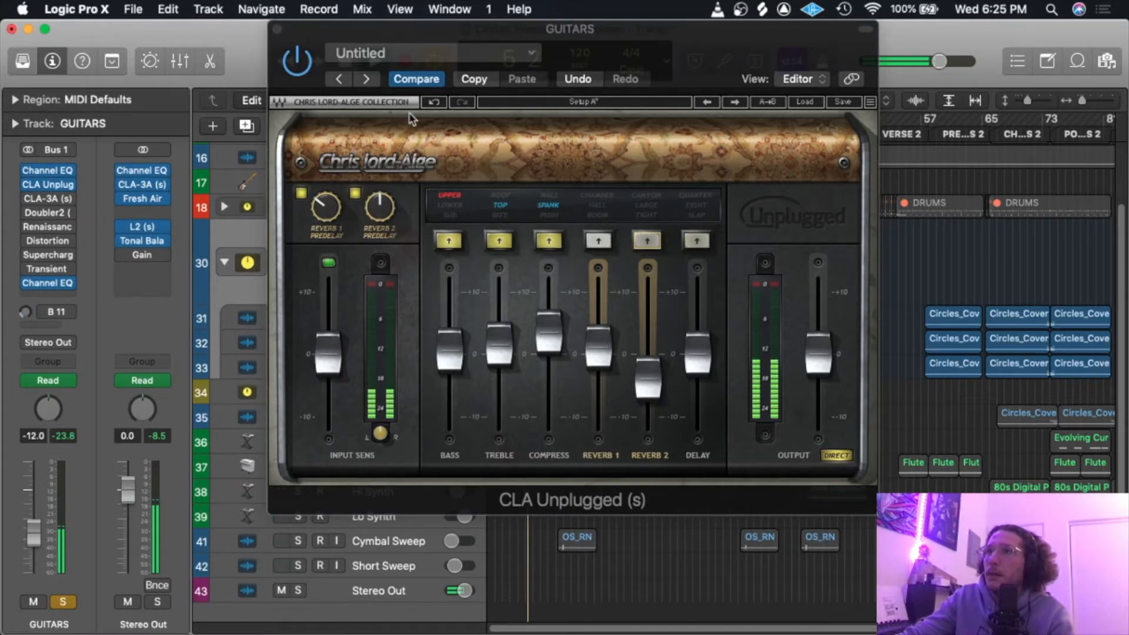
{"action": "left_click", "coordinate": [277, 29]}
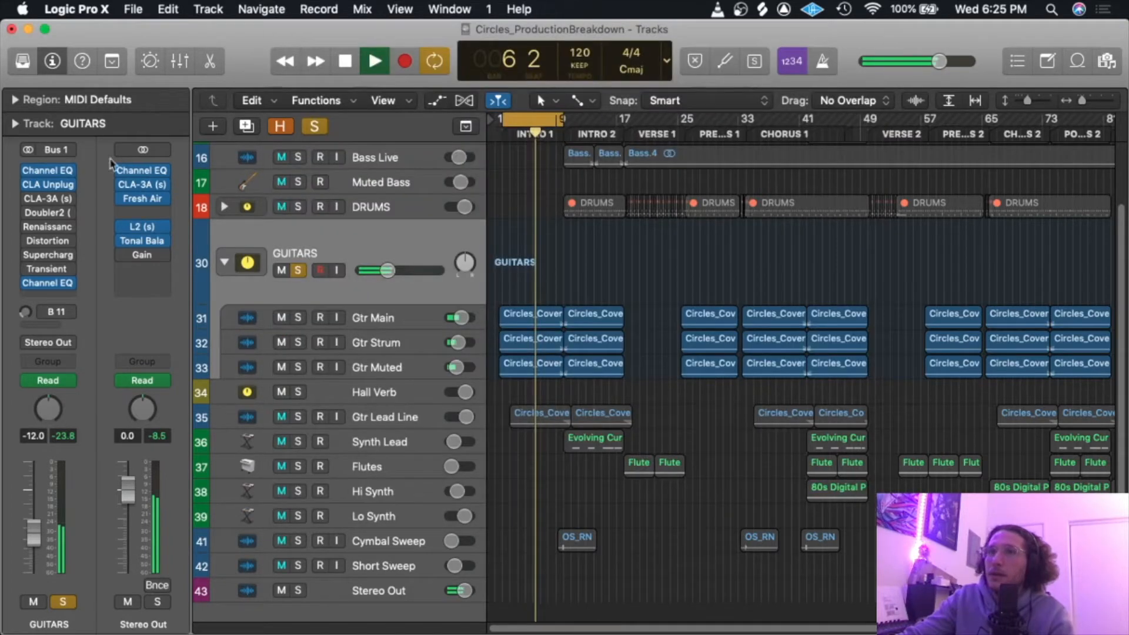
Enable CLA-3A and Doubler2 on GUITARS, examining each plug-in's settings and playing from the start with CLA-3A.
{"action": "left_click", "coordinate": [50, 201]}
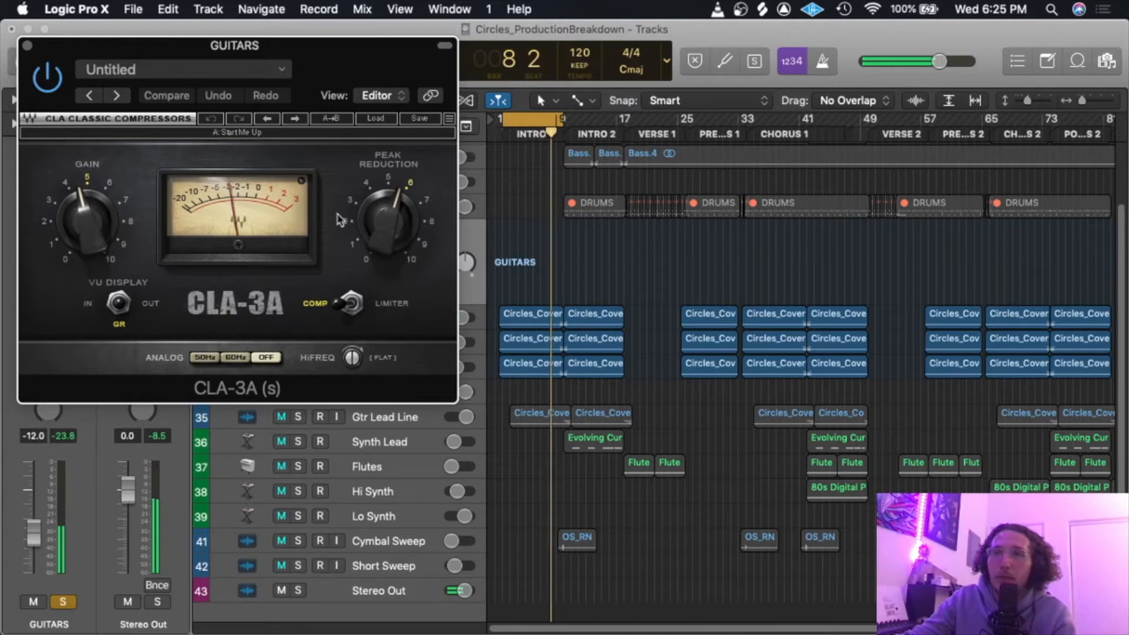
{"action": "left_click_drag", "start_coordinate": [339, 62], "coordinate": [504, 61]}
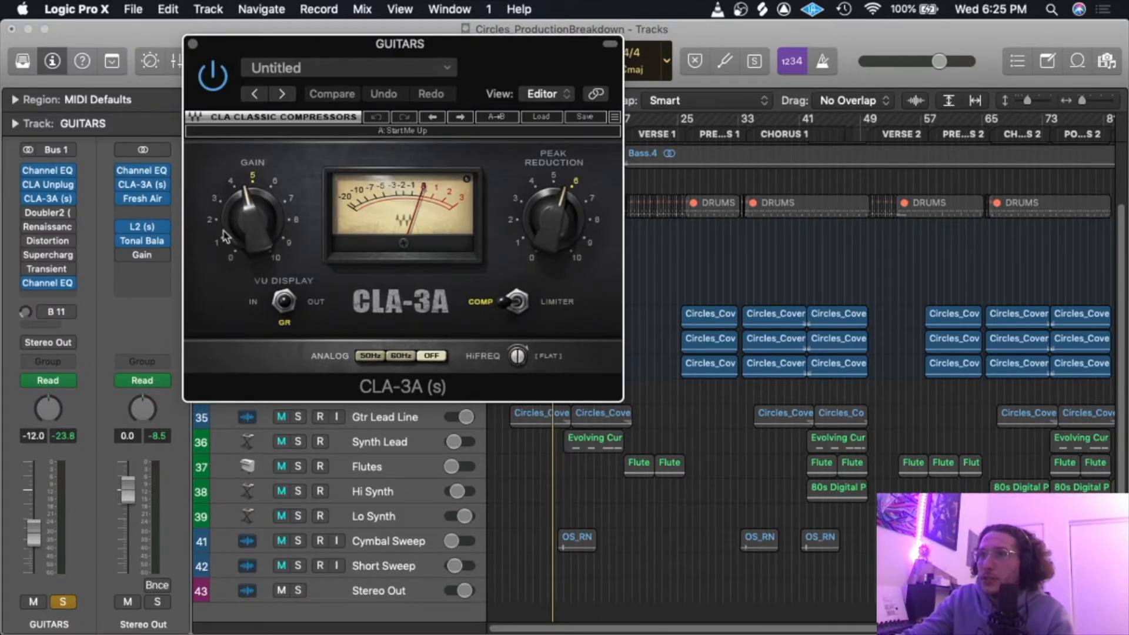
{"action": "key", "text": "Return"}
{"action": "key", "text": "space"}
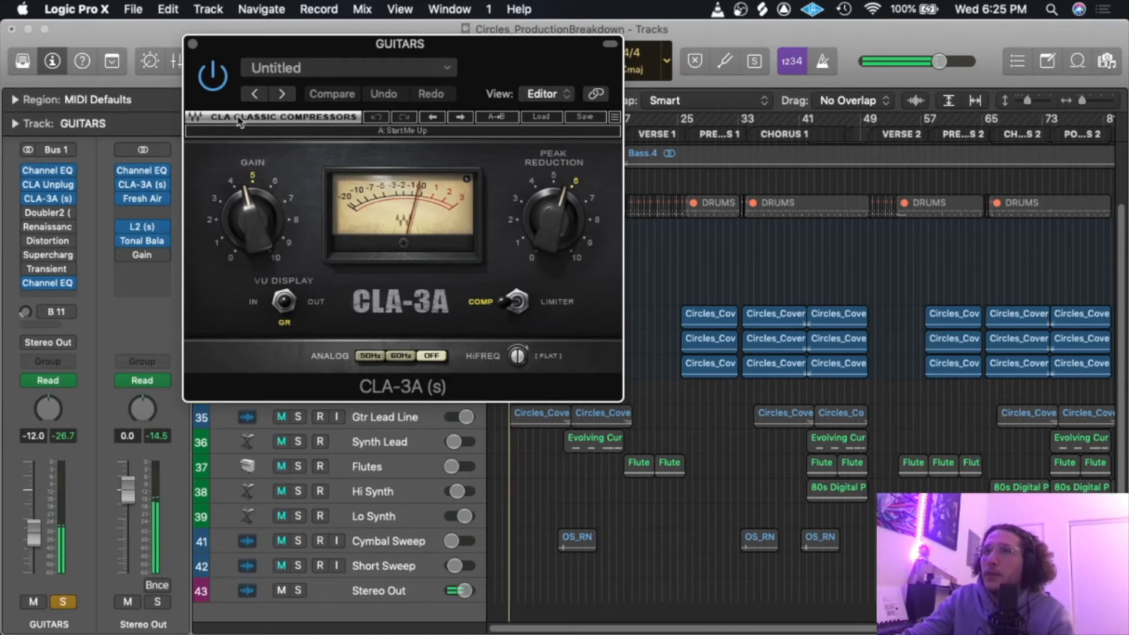
{"action": "left_click", "coordinate": [194, 45]}
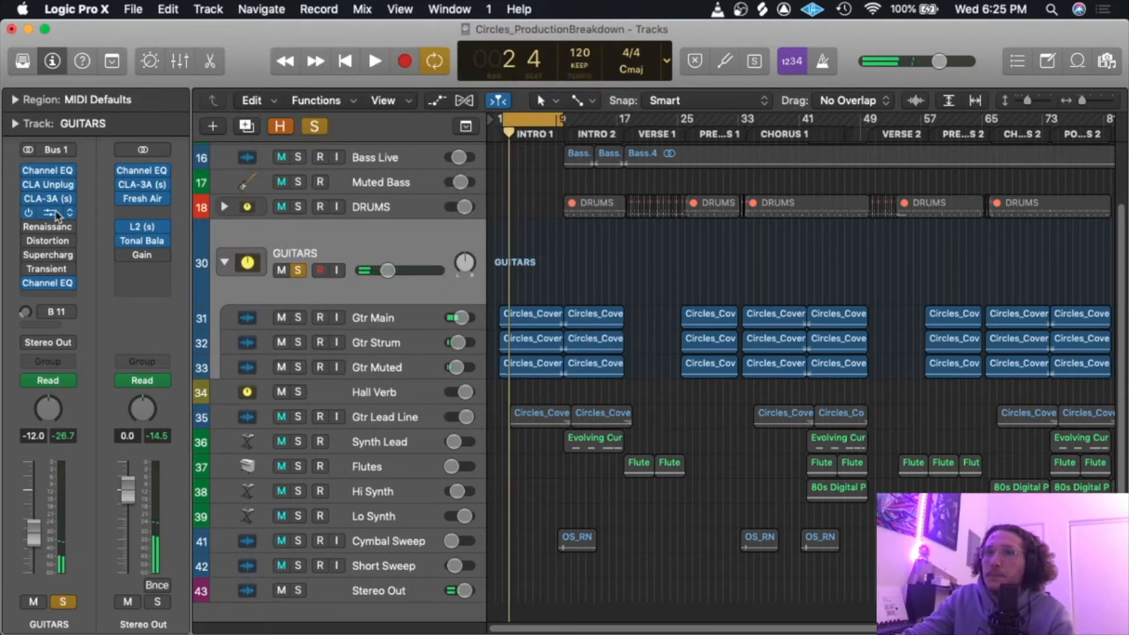
{"action": "left_click", "coordinate": [57, 214]}
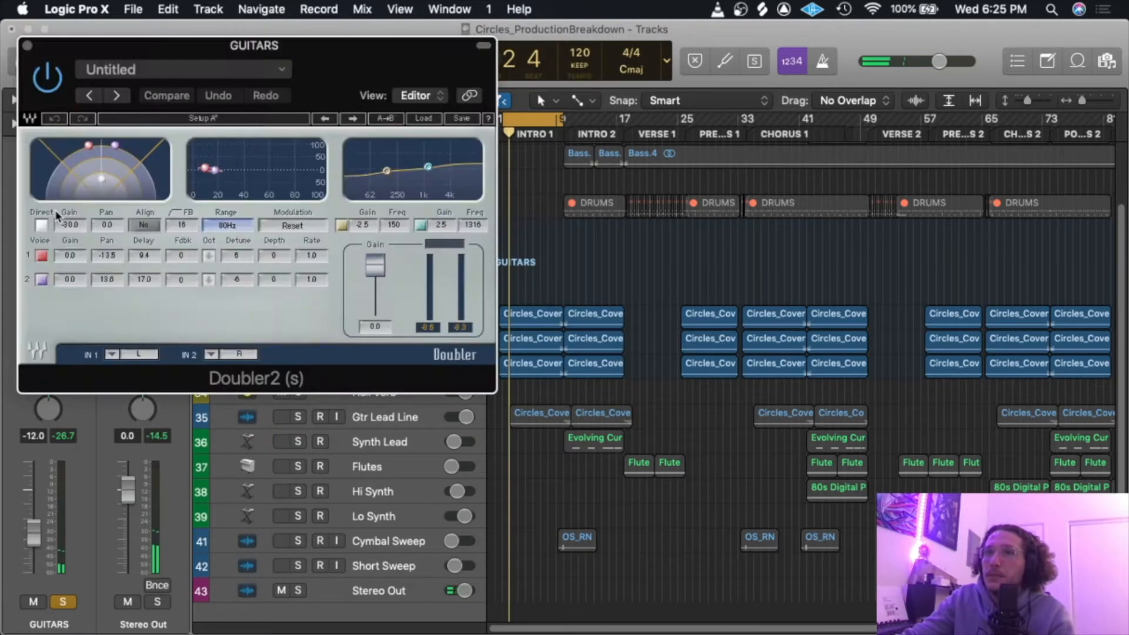
{"action": "left_click", "coordinate": [27, 45]}
Show track automation and unfold all automation lanes of the GUITARS stack at a reduced lane height.
{"action": "key", "text": "a"}
{"action": "scroll", "coordinate": [427, 365], "scroll_direction": "down", "scroll_amount": 3}
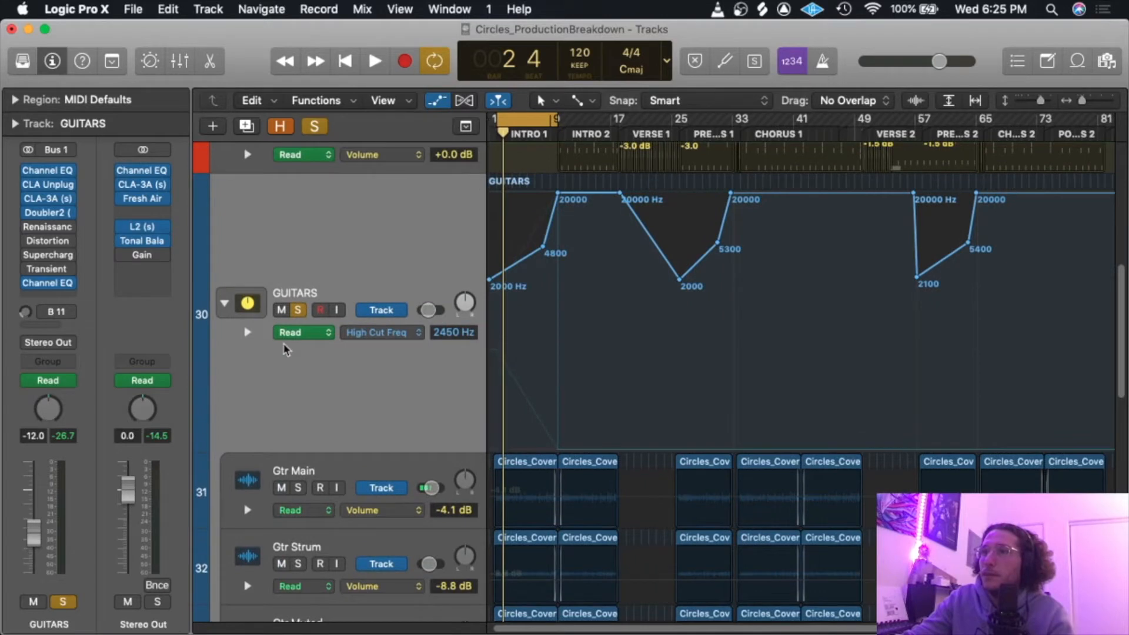
{"action": "left_click_drag", "start_coordinate": [383, 450], "coordinate": [402, 332]}
{"action": "left_click", "coordinate": [247, 272]}
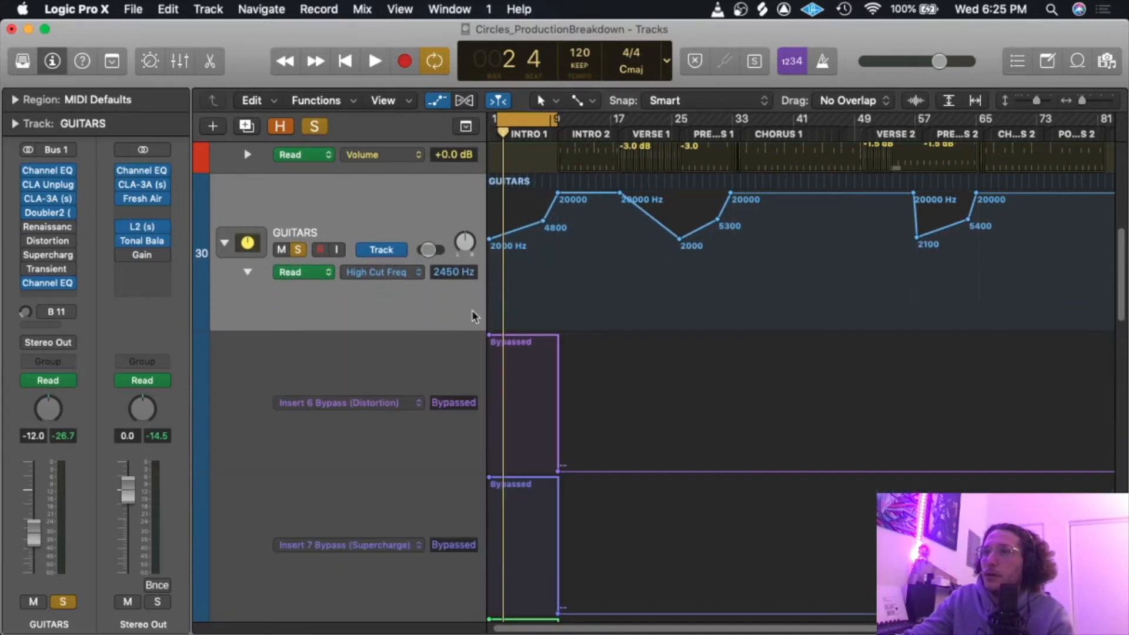
Examine the Doubler2 Voice1 and Voice2 Pan automation on GUITARS while playing Intro 1 from the start with the plug-in visible.
{"action": "scroll", "coordinate": [473, 317], "scroll_direction": "down", "scroll_amount": 15}
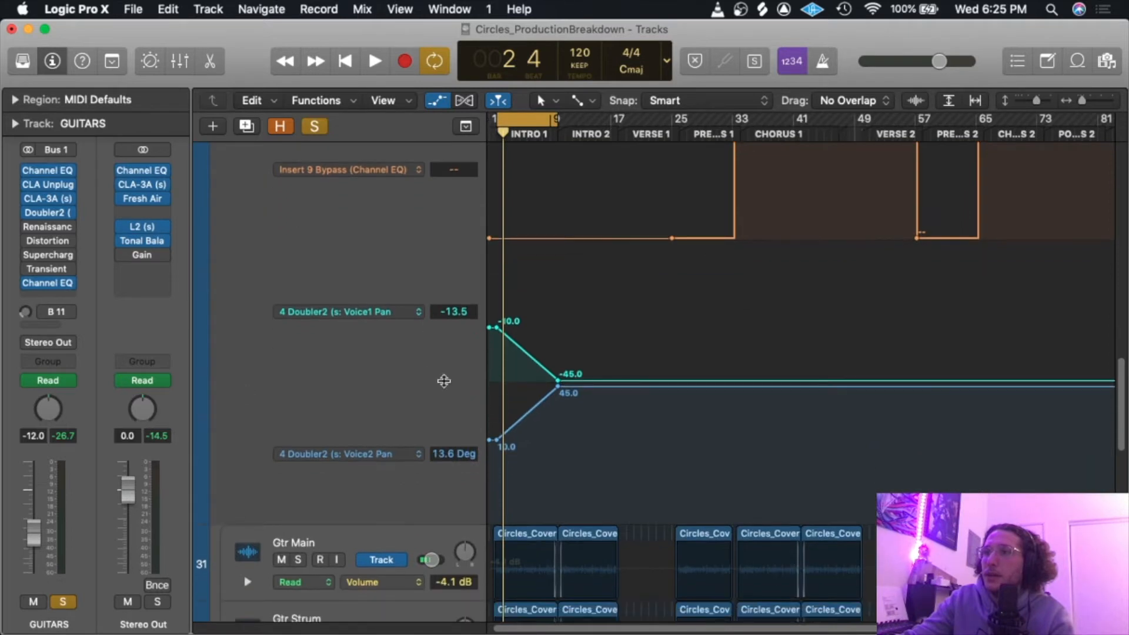
{"action": "scroll", "coordinate": [406, 359], "scroll_direction": "down", "scroll_amount": 1}
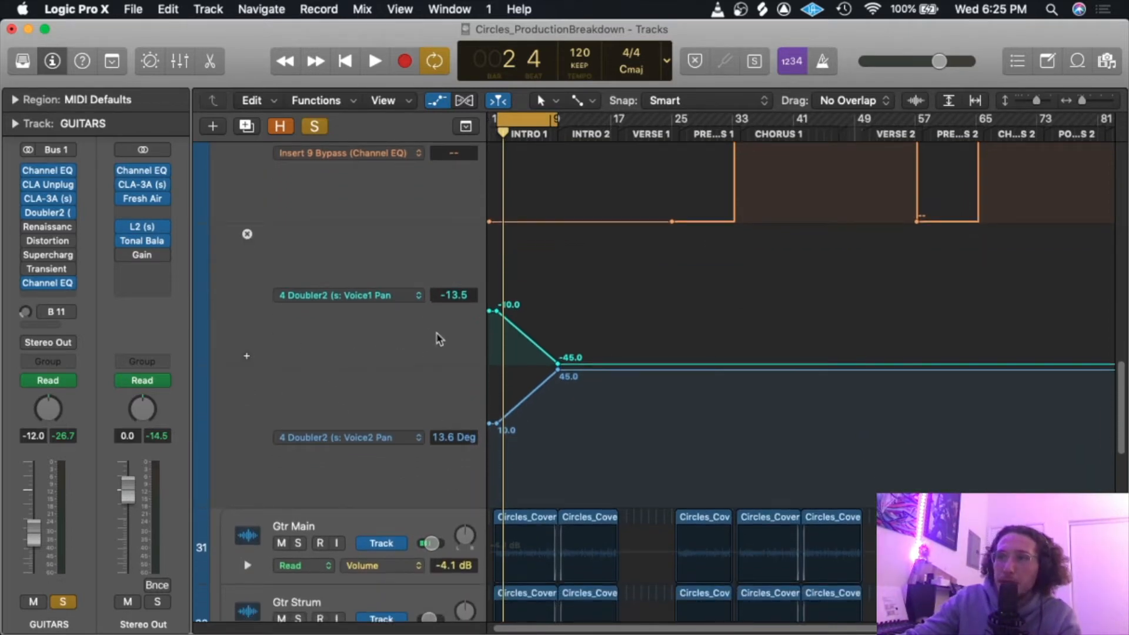
{"action": "scroll", "coordinate": [412, 364], "scroll_direction": "up", "scroll_amount": 1}
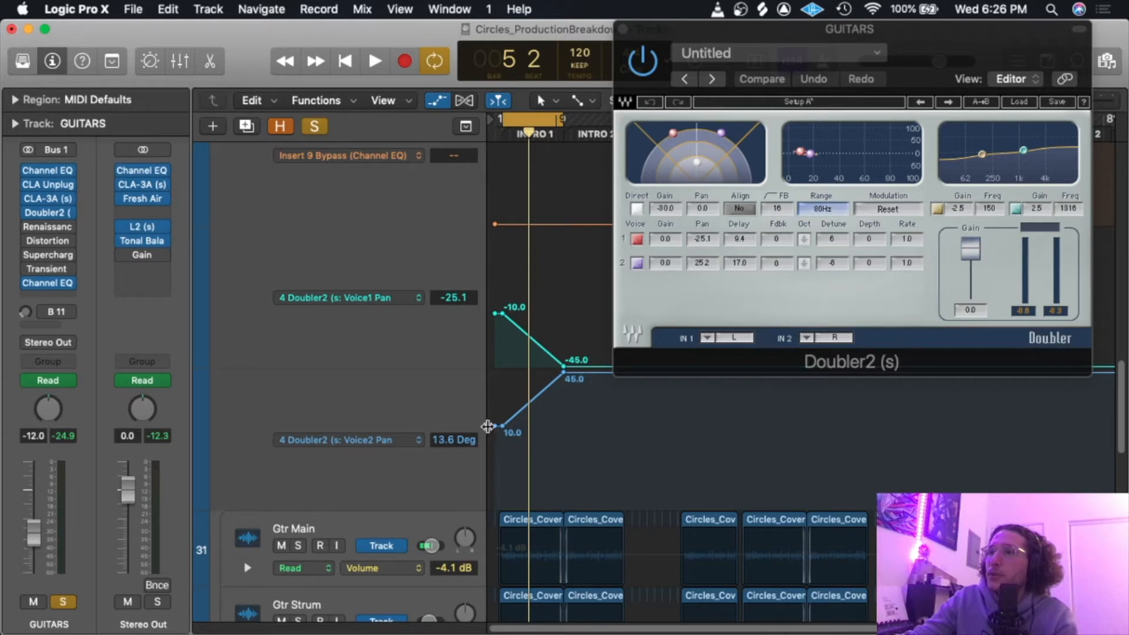
{"action": "key", "text": "Return"}
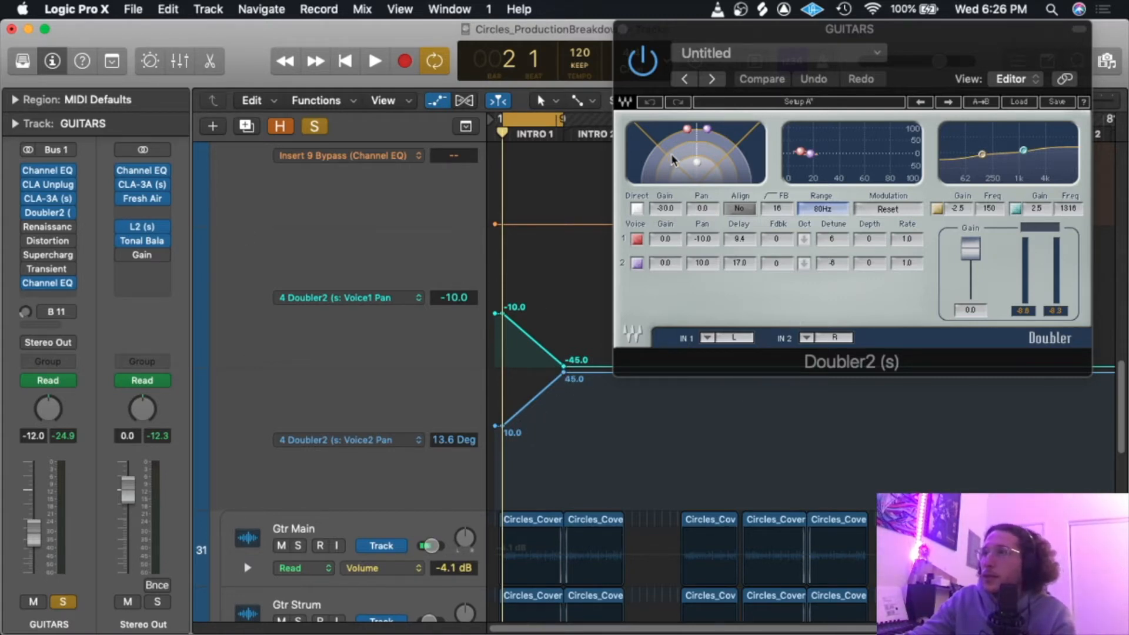
{"action": "key", "text": "space"}
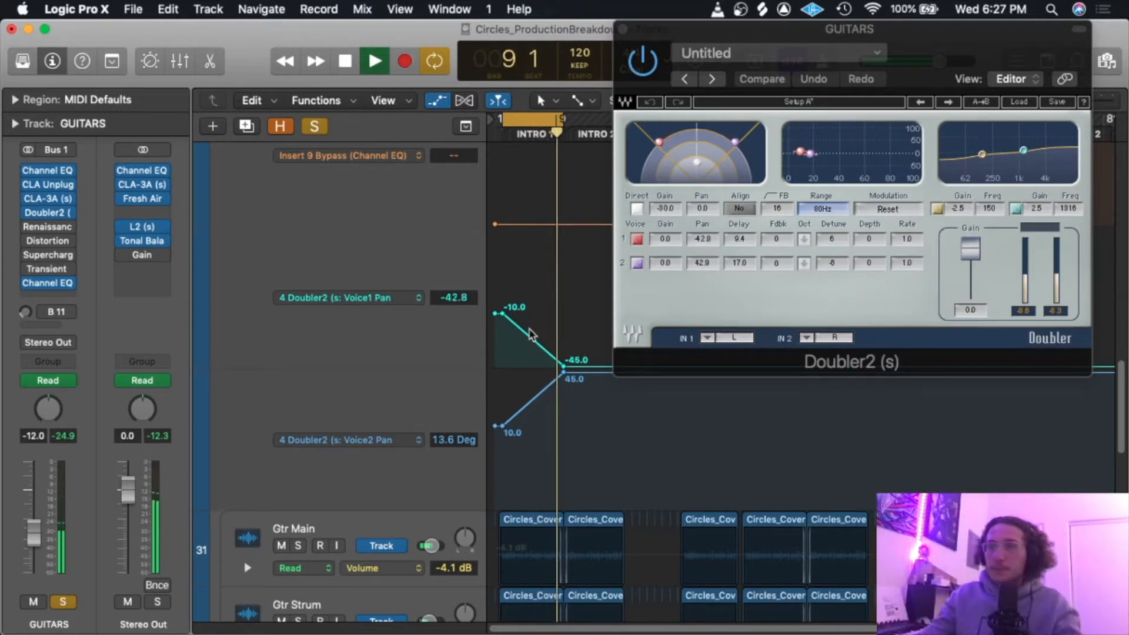
{"action": "key", "text": "space"}
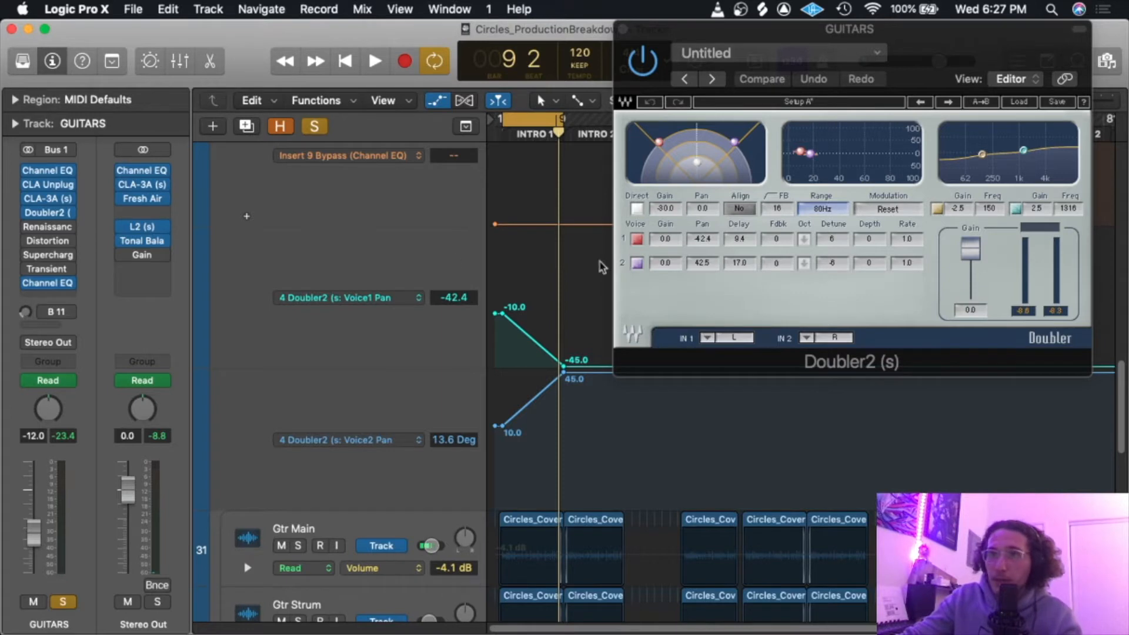
{"action": "left_click", "coordinate": [622, 29]}
Enable Renaissance Axx on GUITARS, play Intro 1 through it and examine its compression settings.
{"action": "scroll", "coordinate": [411, 358], "scroll_direction": "up", "scroll_amount": 5}
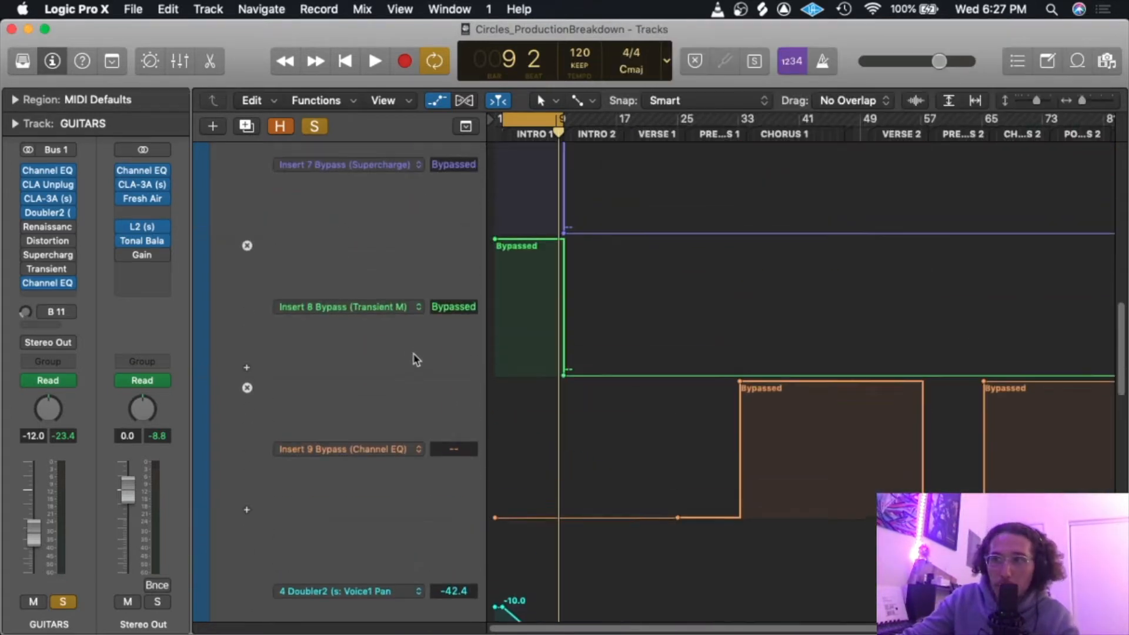
{"action": "scroll", "coordinate": [416, 360], "scroll_direction": "down", "scroll_amount": 2}
{"action": "left_click", "coordinate": [47, 226]}
{"action": "left_click", "coordinate": [27, 46]}
{"action": "scroll", "coordinate": [411, 282], "scroll_direction": "up", "scroll_amount": 6}
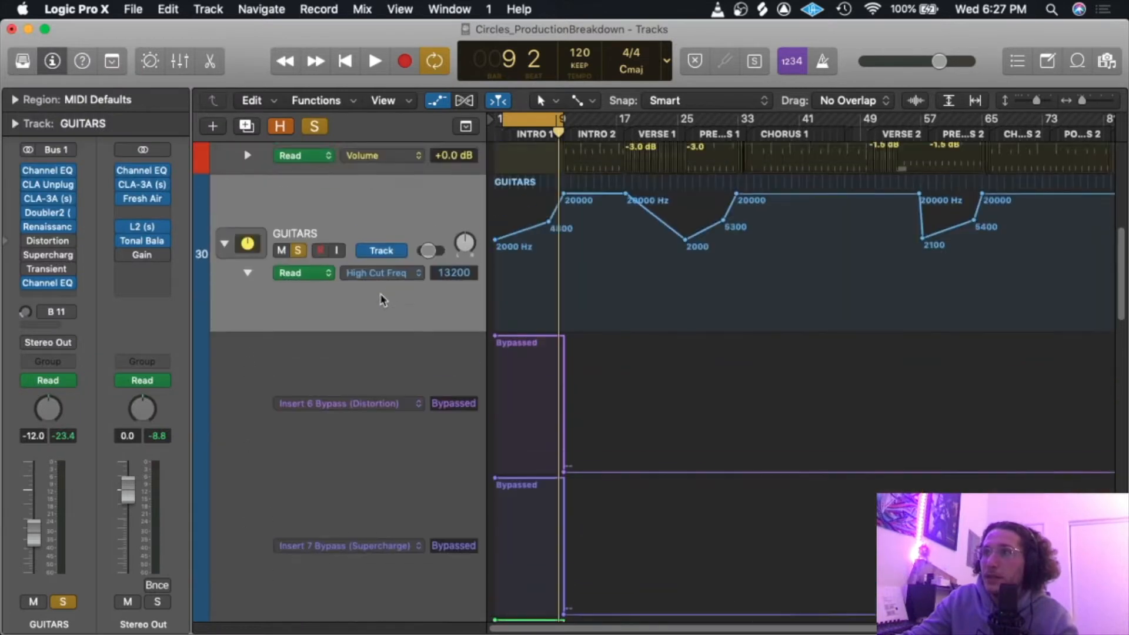
{"action": "key", "text": "space"}
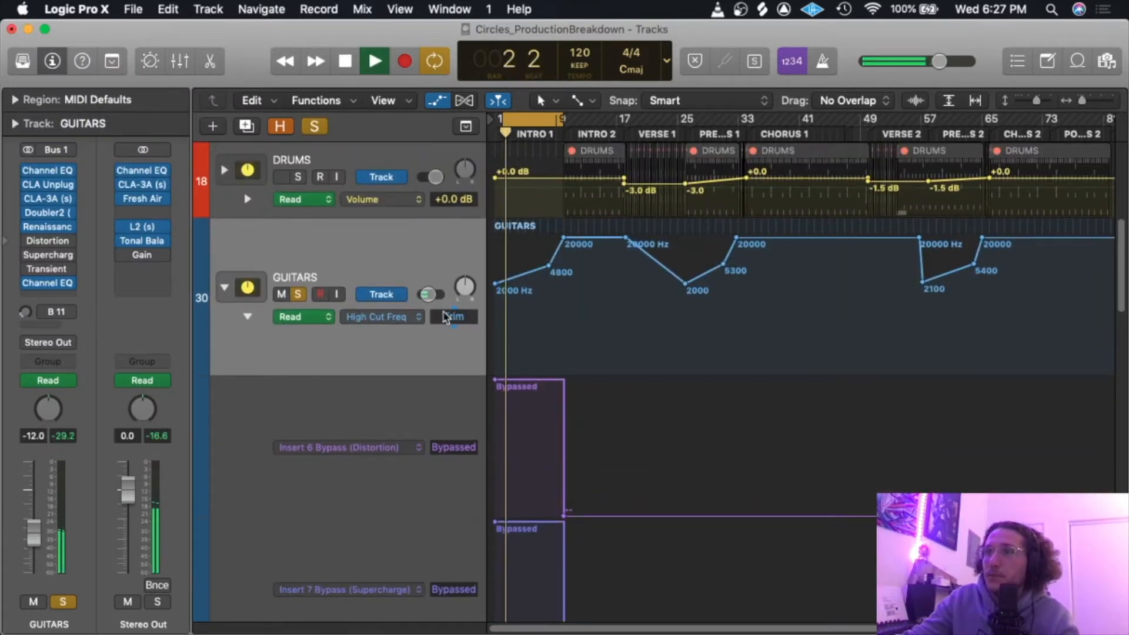
{"action": "left_click", "coordinate": [50, 227]}
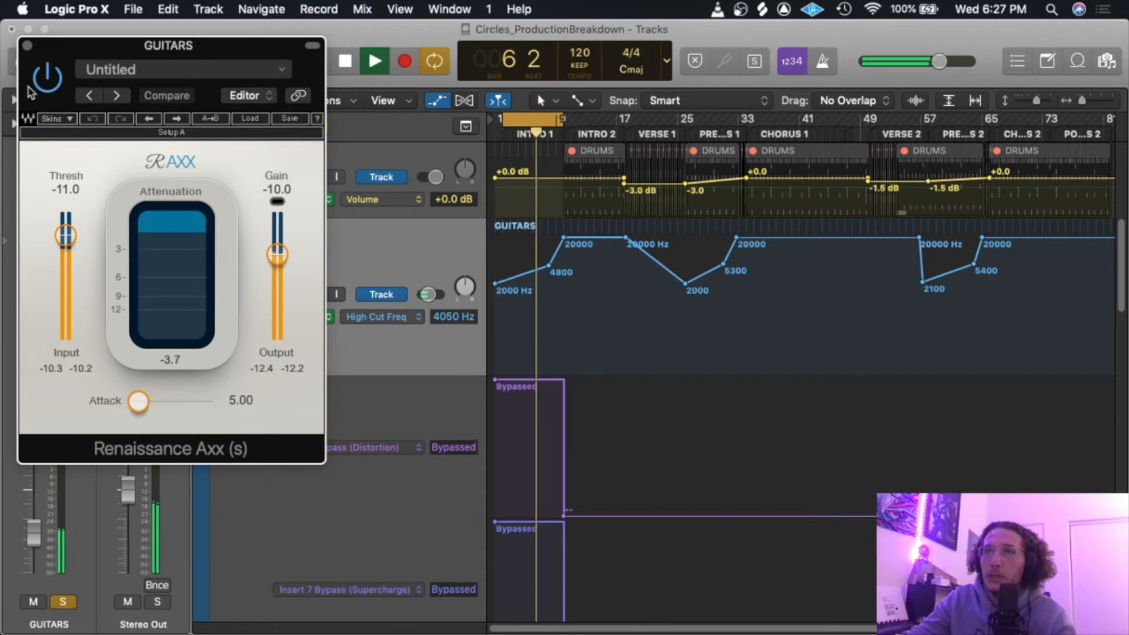
{"action": "left_click", "coordinate": [27, 46]}
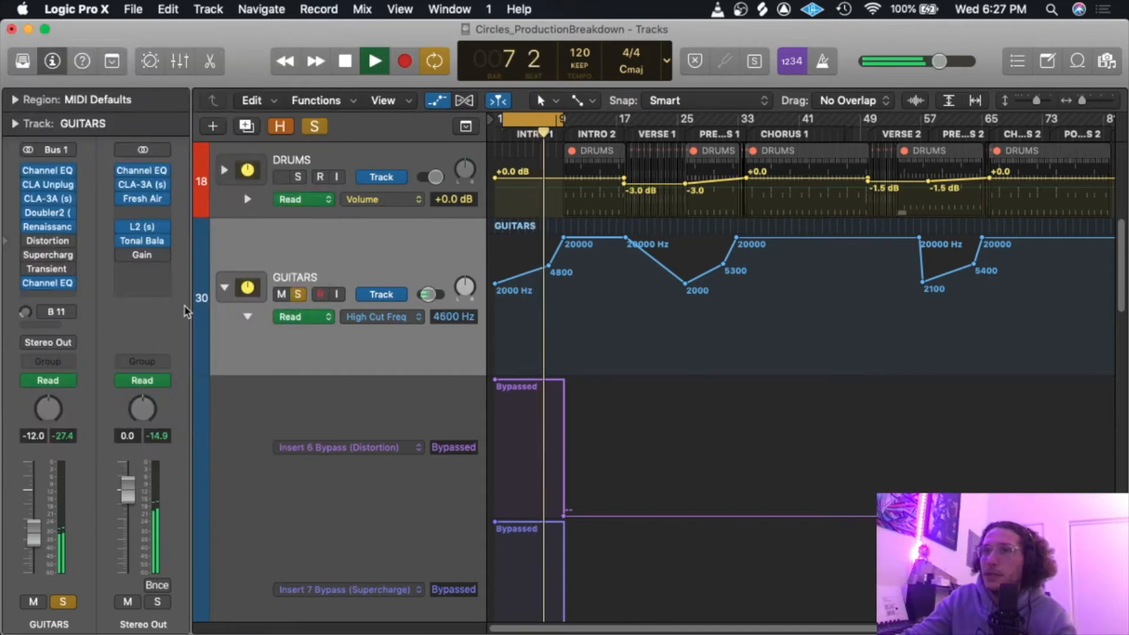
Examine how the last Channel EQ on GUITARS follows the High Cut Freq automation during Intro 1, and close it.
{"action": "scroll", "coordinate": [591, 396], "scroll_direction": "down", "scroll_amount": 2}
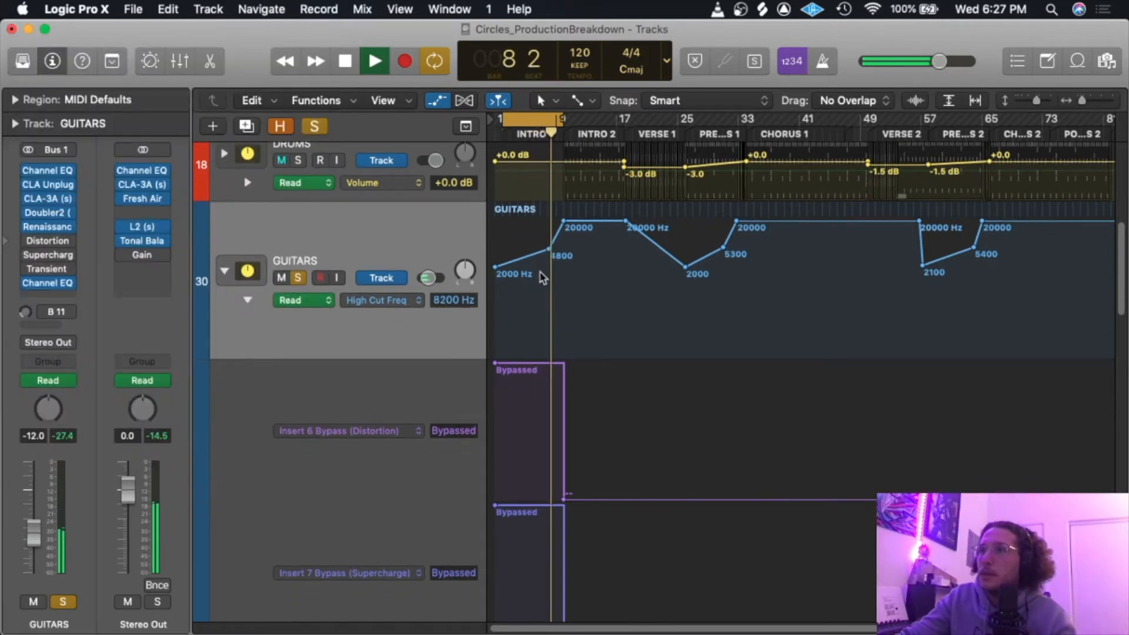
{"action": "left_click", "coordinate": [50, 283]}
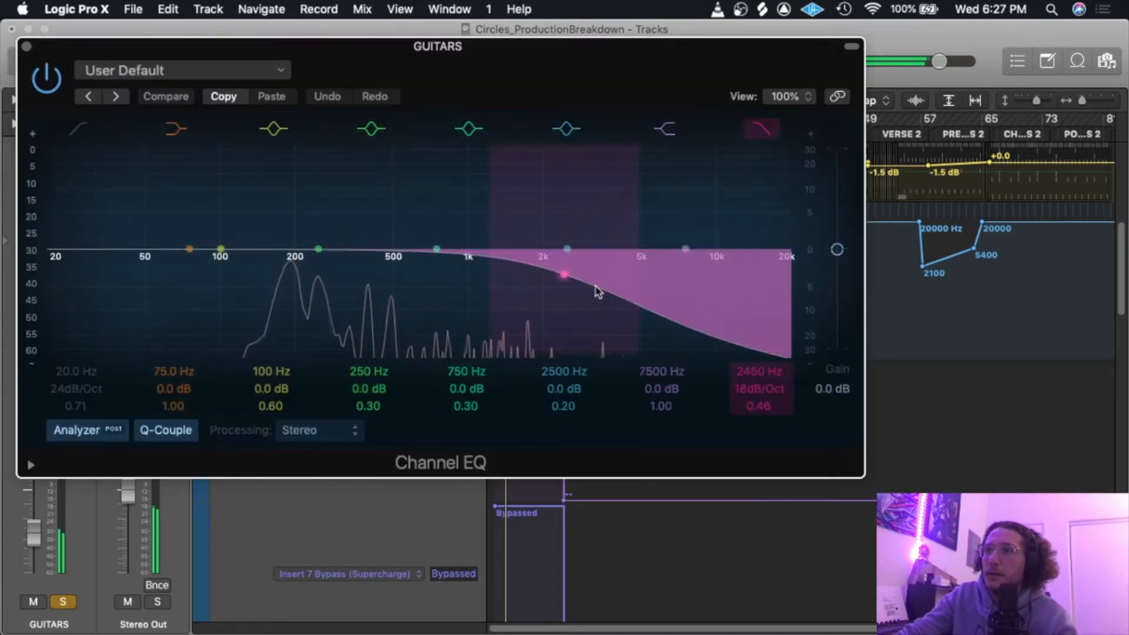
{"action": "mouse_move", "coordinate": [559, 281]}
{"action": "left_mouse_down"}
{"action": "mouse_move", "coordinate": [584, 283]}
{"action": "mouse_move", "coordinate": [577, 276]}
{"action": "left_mouse_up"}
{"action": "left_click_drag", "start_coordinate": [522, 90], "coordinate": [711, 367]}
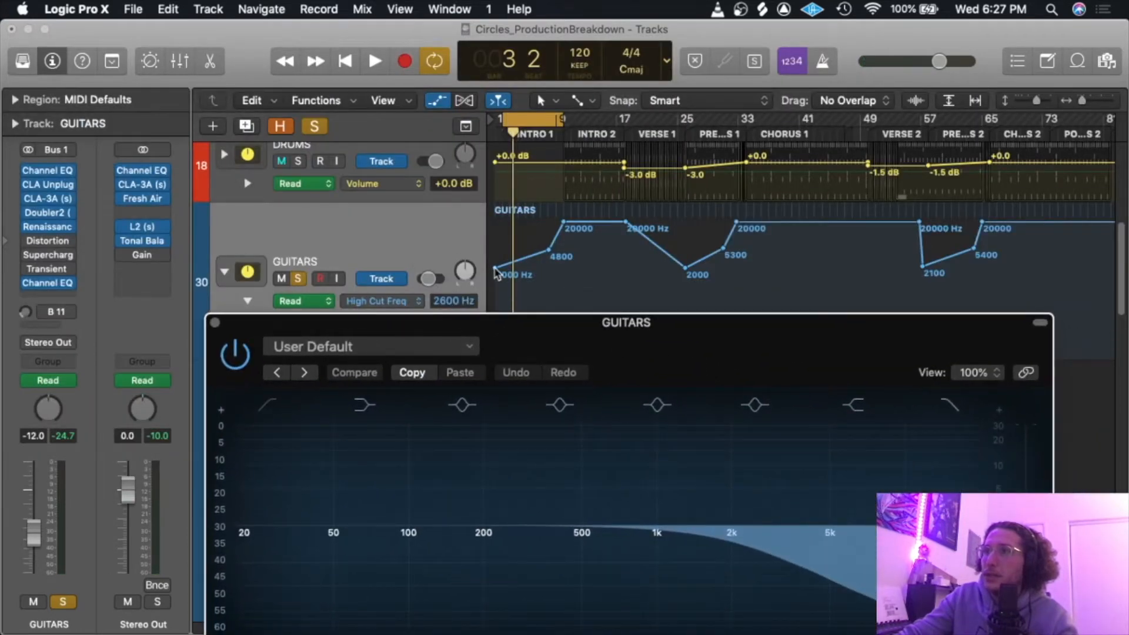
{"action": "left_click_drag", "start_coordinate": [597, 316], "coordinate": [526, 266]}
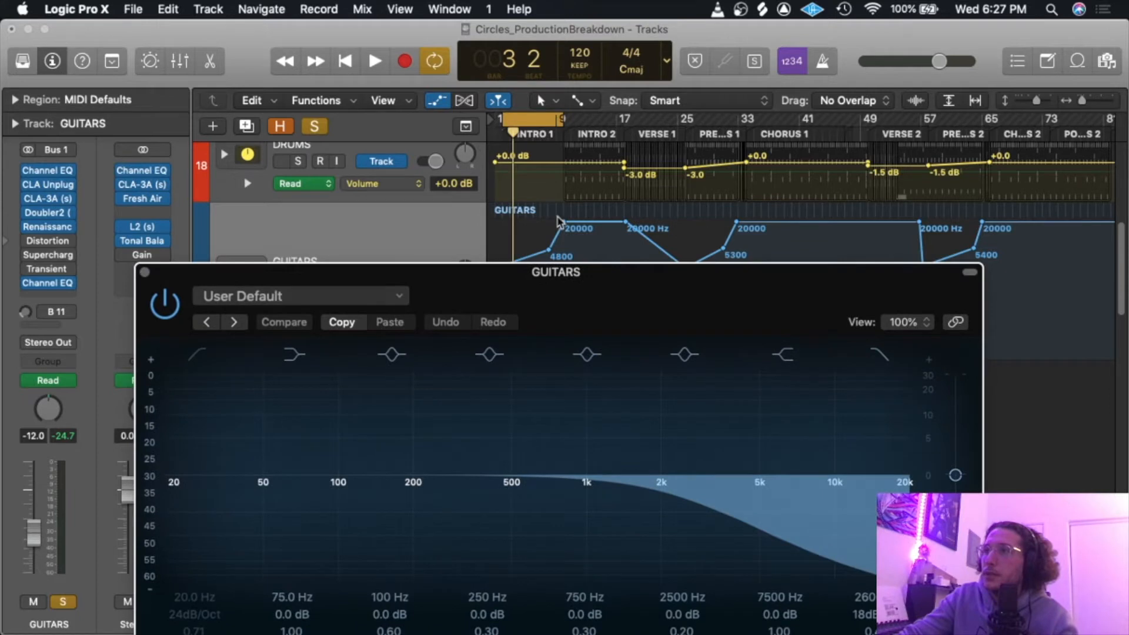
{"action": "left_click_drag", "start_coordinate": [620, 287], "coordinate": [577, 161]}
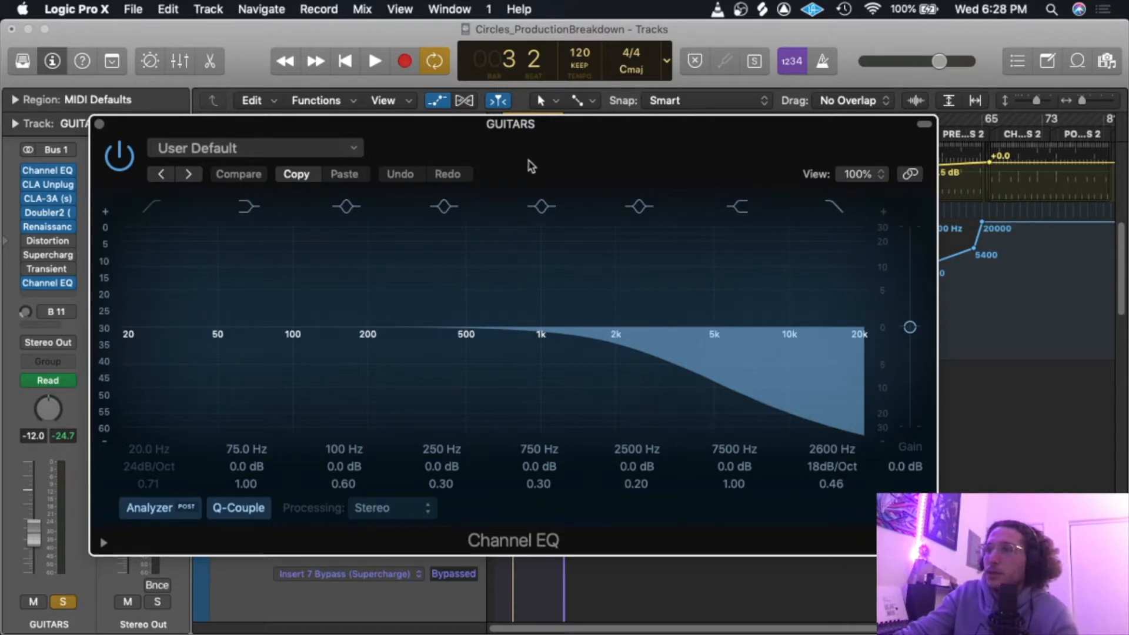
{"action": "left_click", "coordinate": [99, 125]}
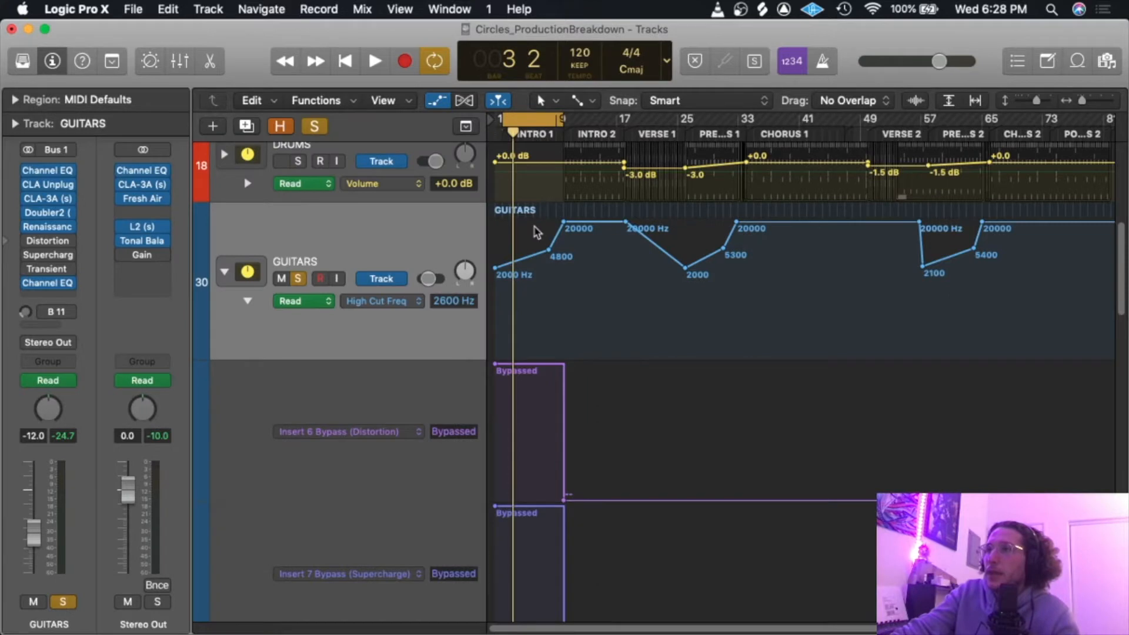
Examine the GUITARS High Cut Freq automation across the verses and choruses, and the bypass lanes for Distortion, Supercharge and Transient.
{"action": "scroll", "coordinate": [633, 241], "scroll_direction": "right", "scroll_amount": 2}
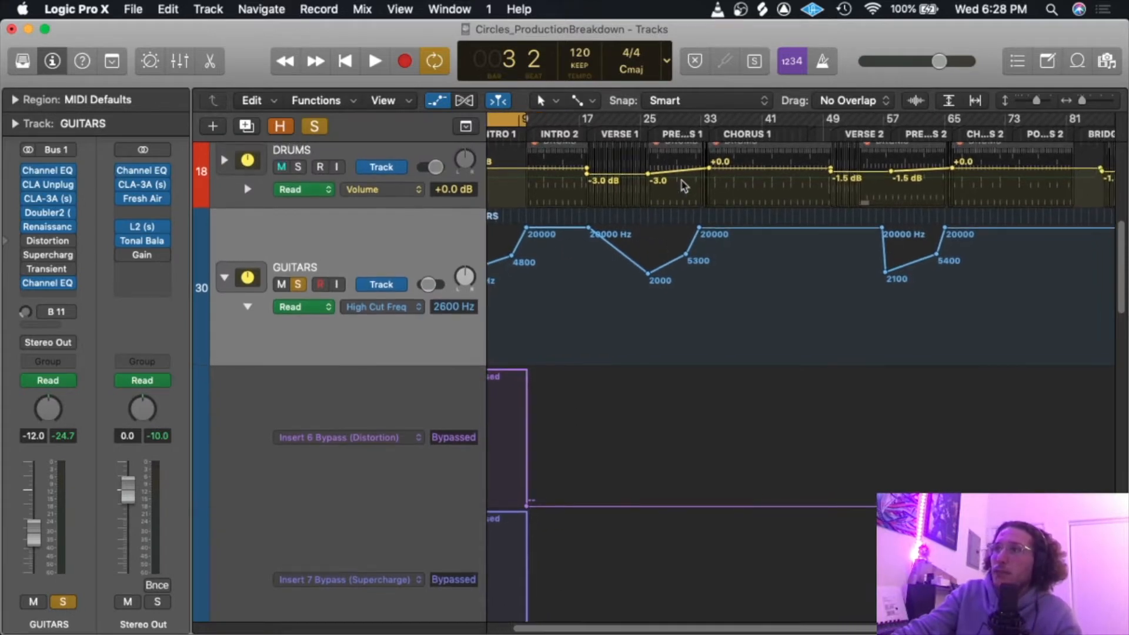
{"action": "scroll", "coordinate": [851, 259], "scroll_direction": "right", "scroll_amount": 3}
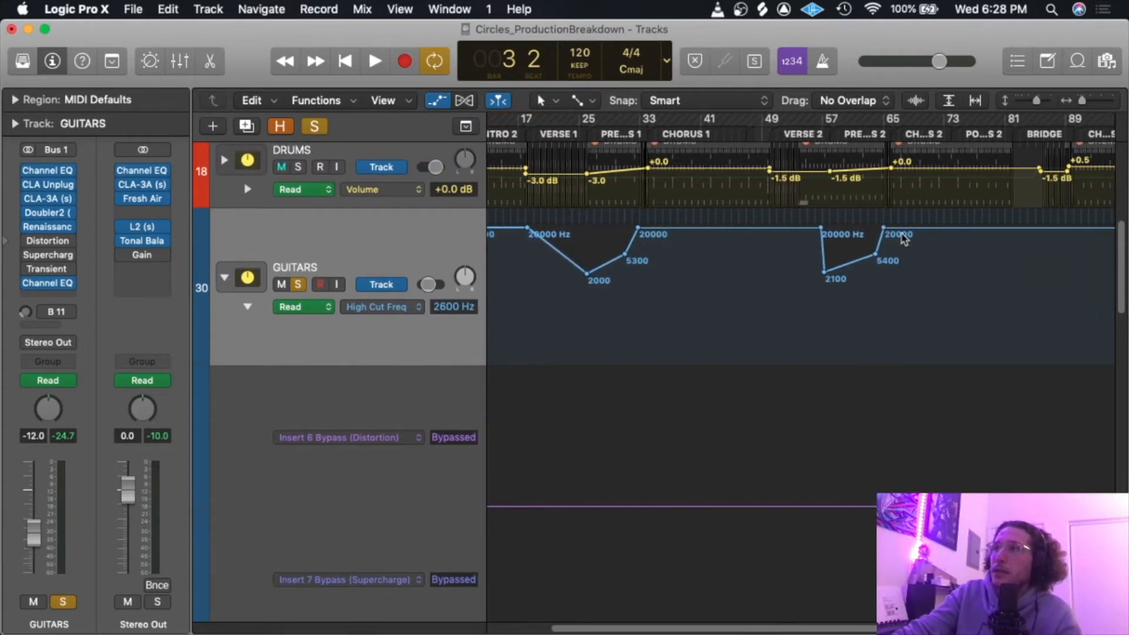
{"action": "scroll", "coordinate": [831, 277], "scroll_direction": "right", "scroll_amount": 6}
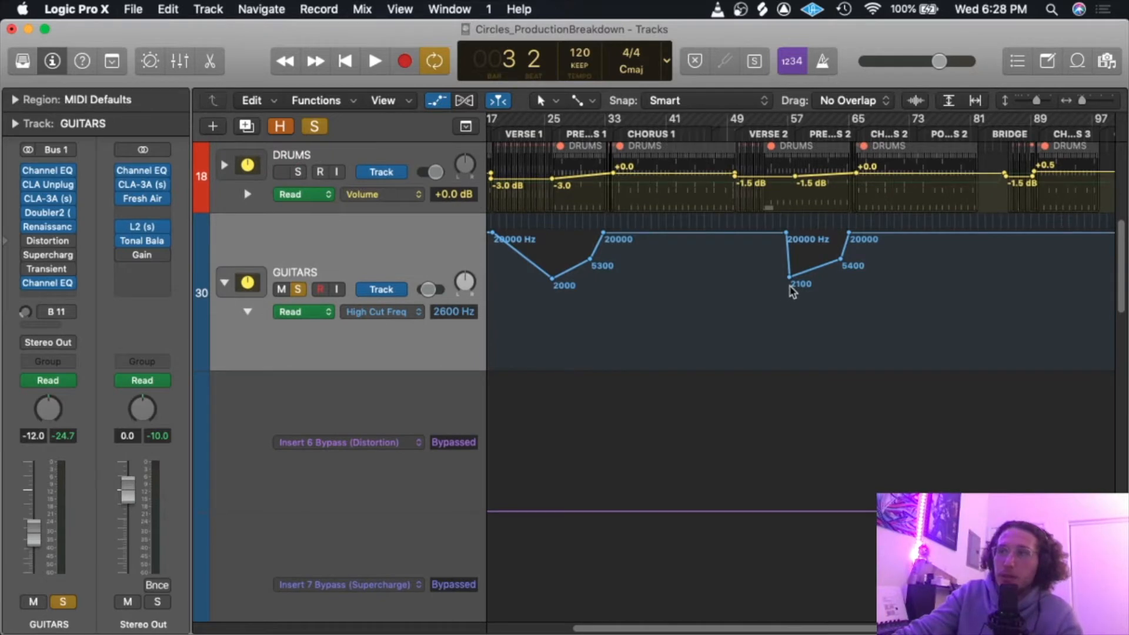
{"action": "scroll", "coordinate": [831, 285], "scroll_direction": "right", "scroll_amount": 7}
{"action": "scroll", "coordinate": [722, 291], "scroll_direction": "left", "scroll_amount": 16}
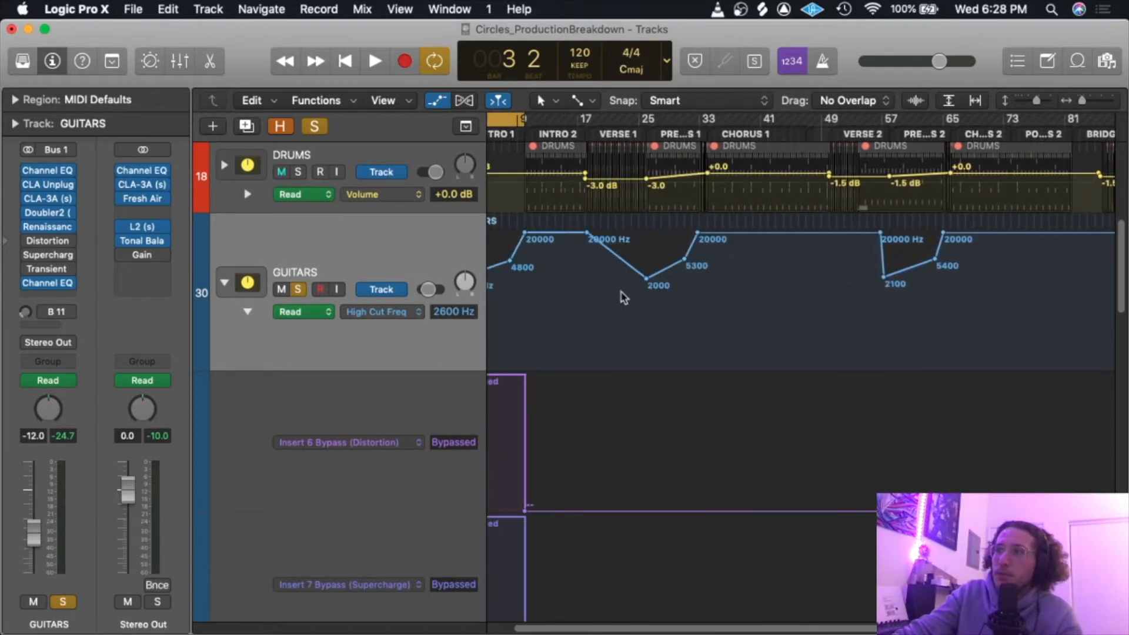
{"action": "scroll", "coordinate": [516, 328], "scroll_direction": "down", "scroll_amount": 6}
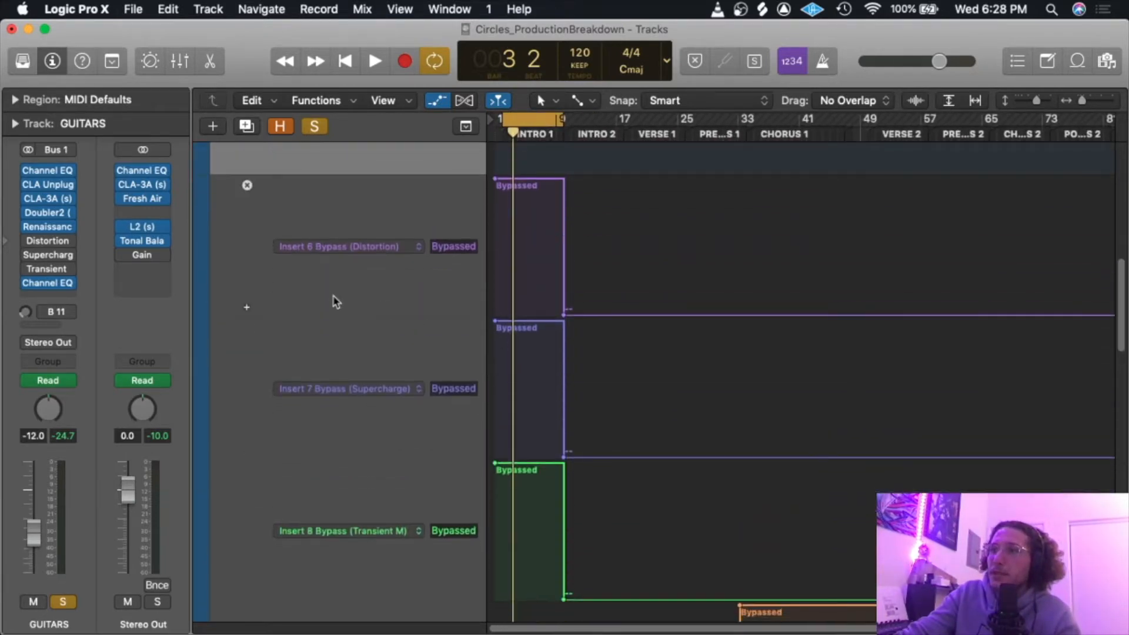
{"action": "mouse_move", "coordinate": [49, 257]}
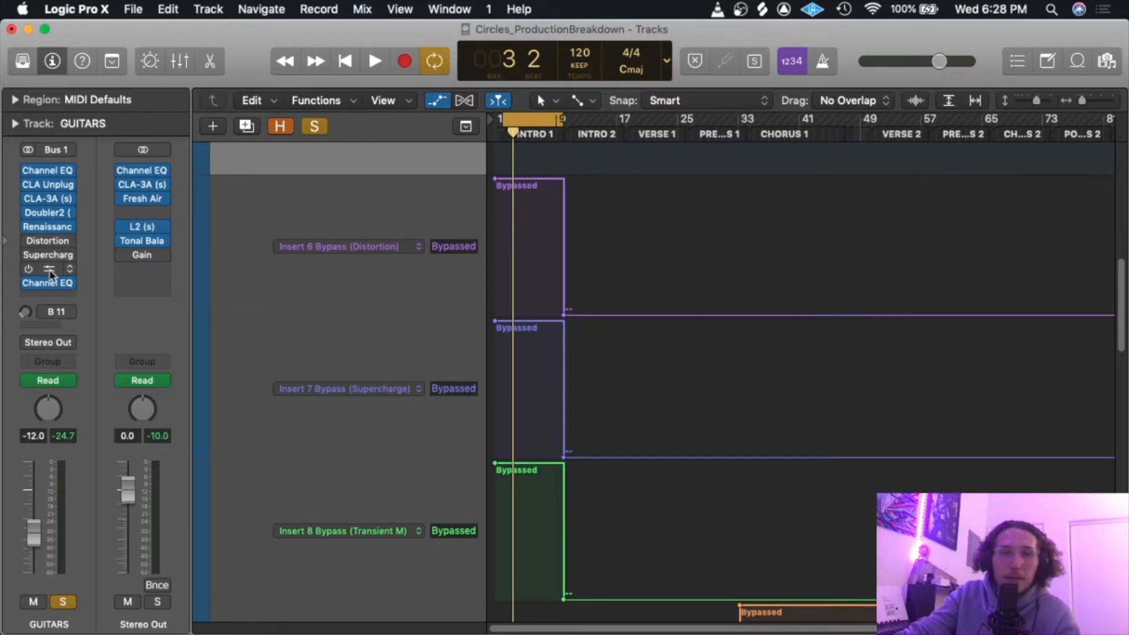
{"action": "scroll", "coordinate": [560, 184], "scroll_direction": "down", "scroll_amount": 1}
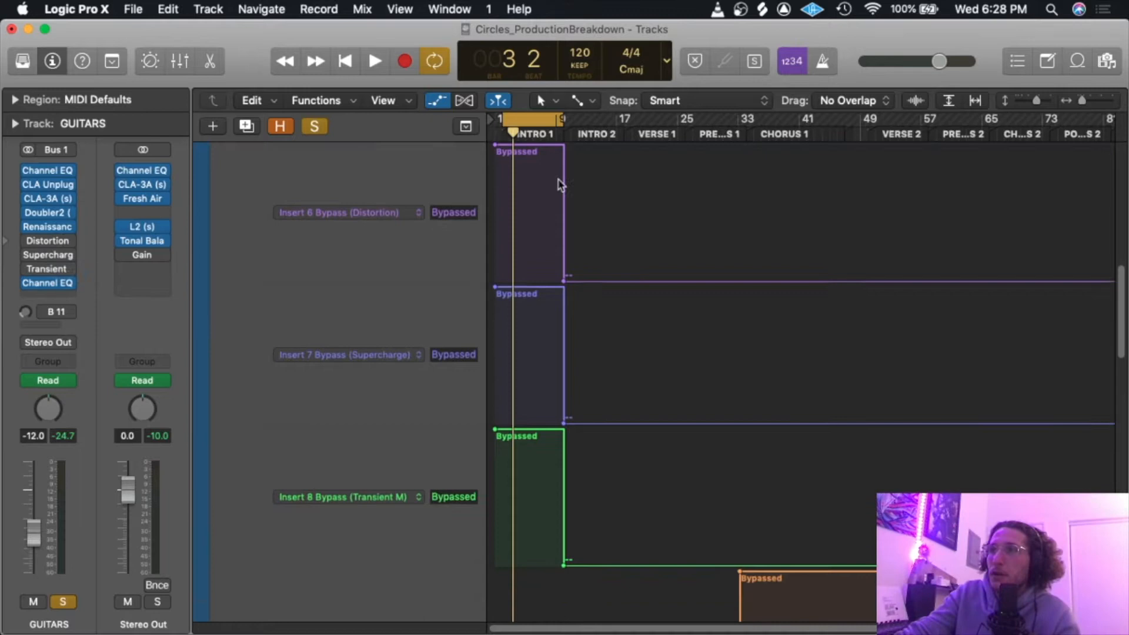
Set the cycle range to Intro 2, from bar 10 to bar 18, and play it while viewing the GUITARS automation.
{"action": "left_click", "coordinate": [562, 137]}
{"action": "left_click", "coordinate": [563, 122]}
{"action": "scroll", "coordinate": [566, 124], "scroll_direction": "up", "scroll_amount": 10}
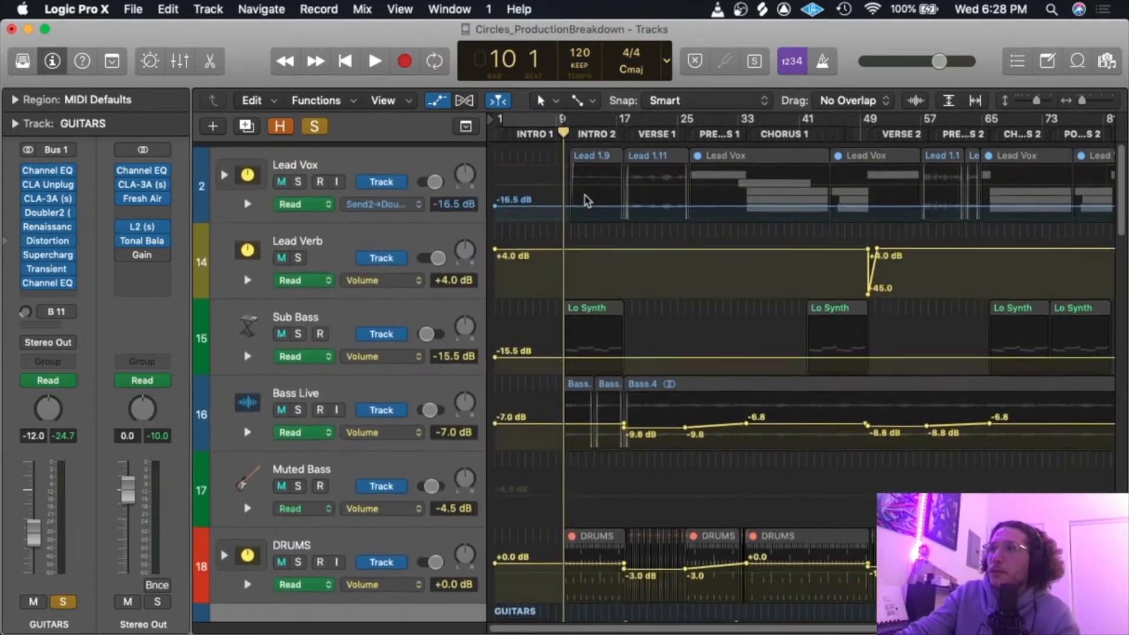
{"action": "left_click_drag", "start_coordinate": [566, 124], "coordinate": [622, 123]}
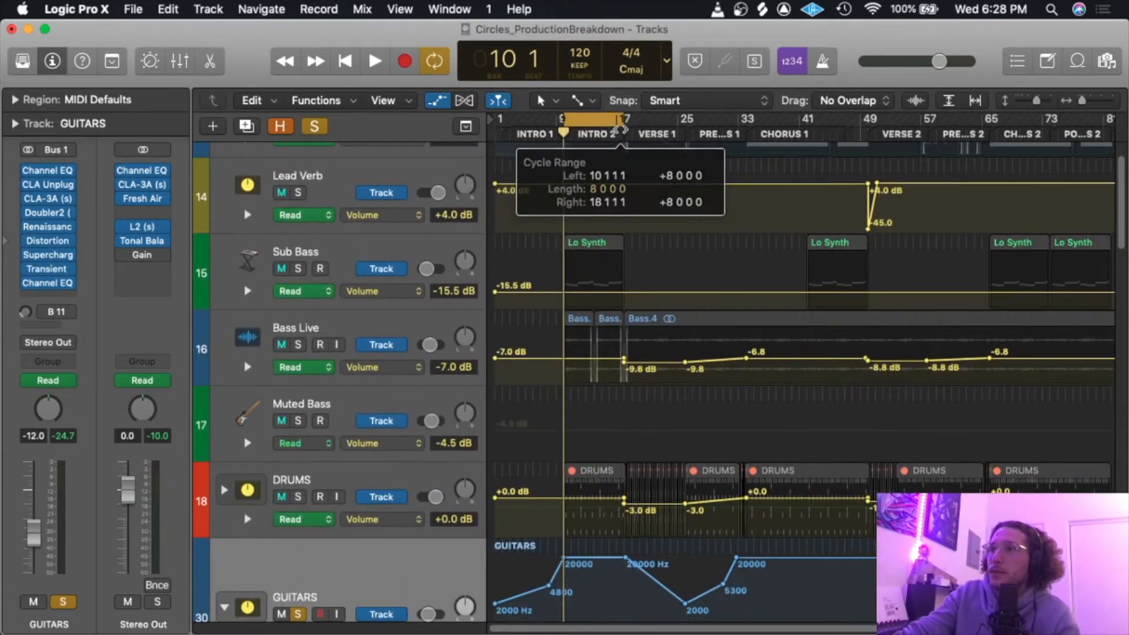
{"action": "key", "text": "space"}
{"action": "scroll", "coordinate": [627, 318], "scroll_direction": "down", "scroll_amount": 15}
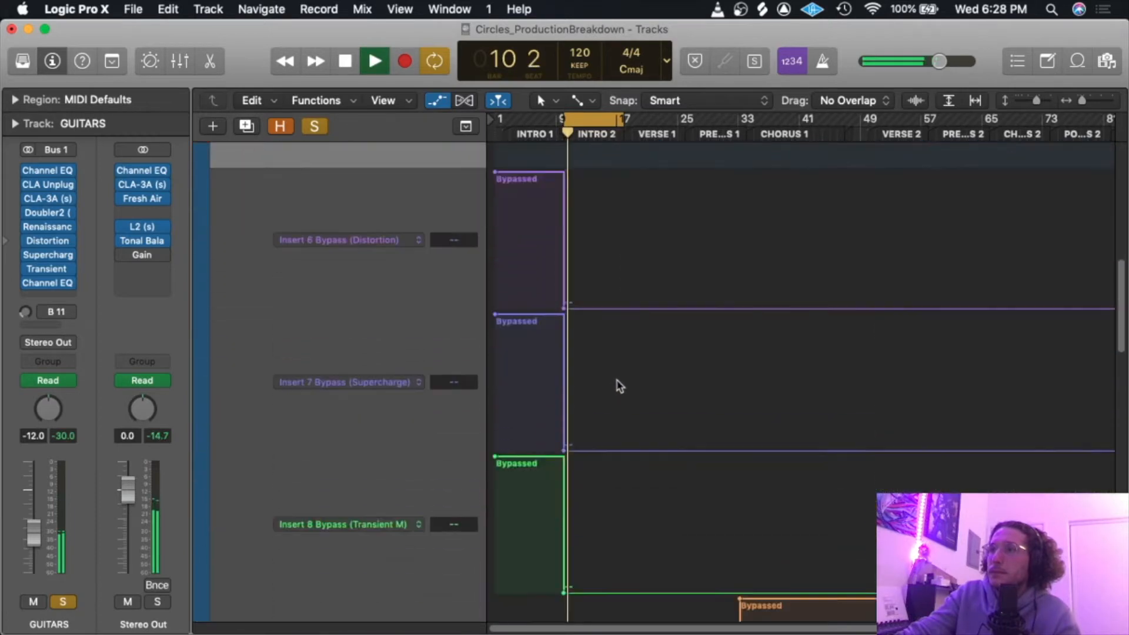
{"action": "scroll", "coordinate": [361, 394], "scroll_direction": "up", "scroll_amount": 8}
{"action": "scroll", "coordinate": [294, 376], "scroll_direction": "up", "scroll_amount": 1}
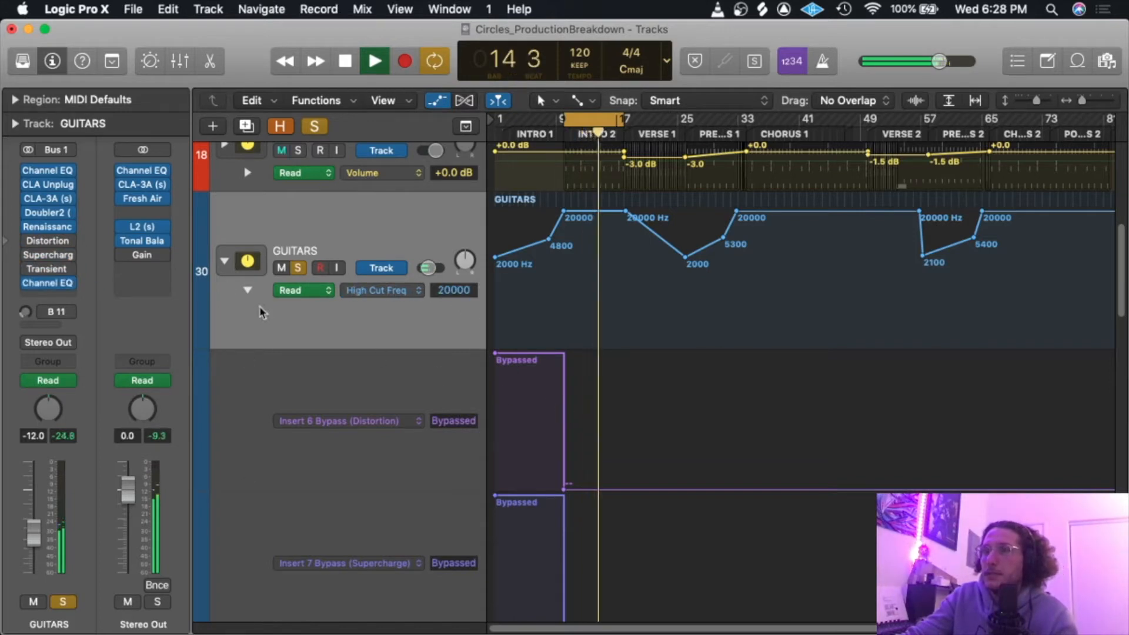
{"action": "key", "text": "space"}
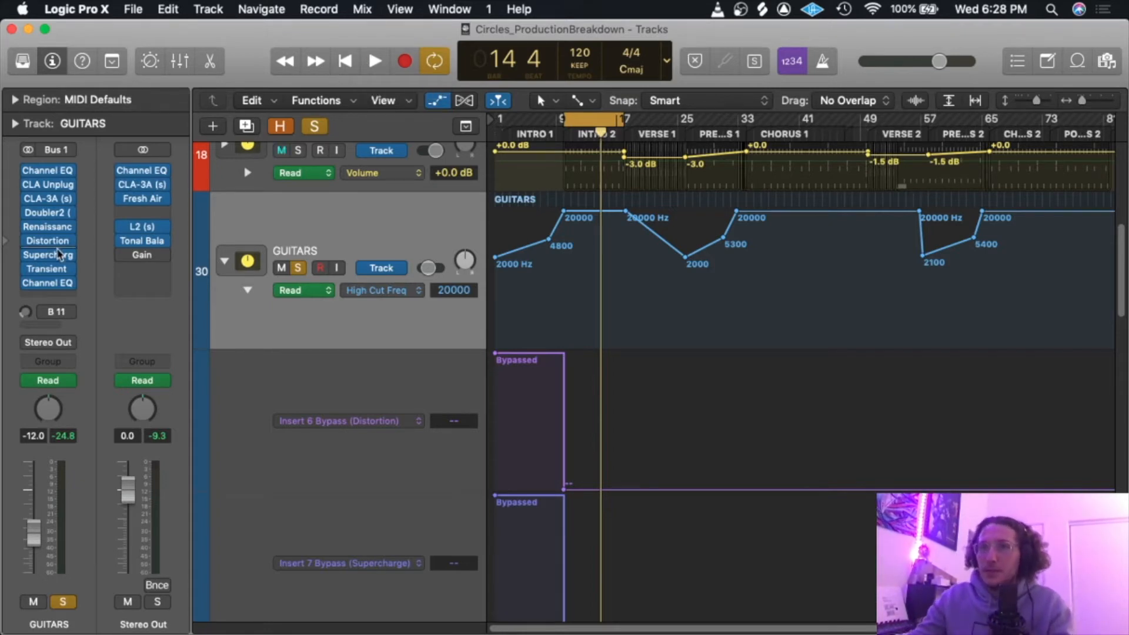
Bypass Supercharge, Transient and Distortion on GUITARS, and show the Distortion plug-in's settings.
{"action": "left_click", "coordinate": [26, 254]}
{"action": "left_click", "coordinate": [27, 269]}
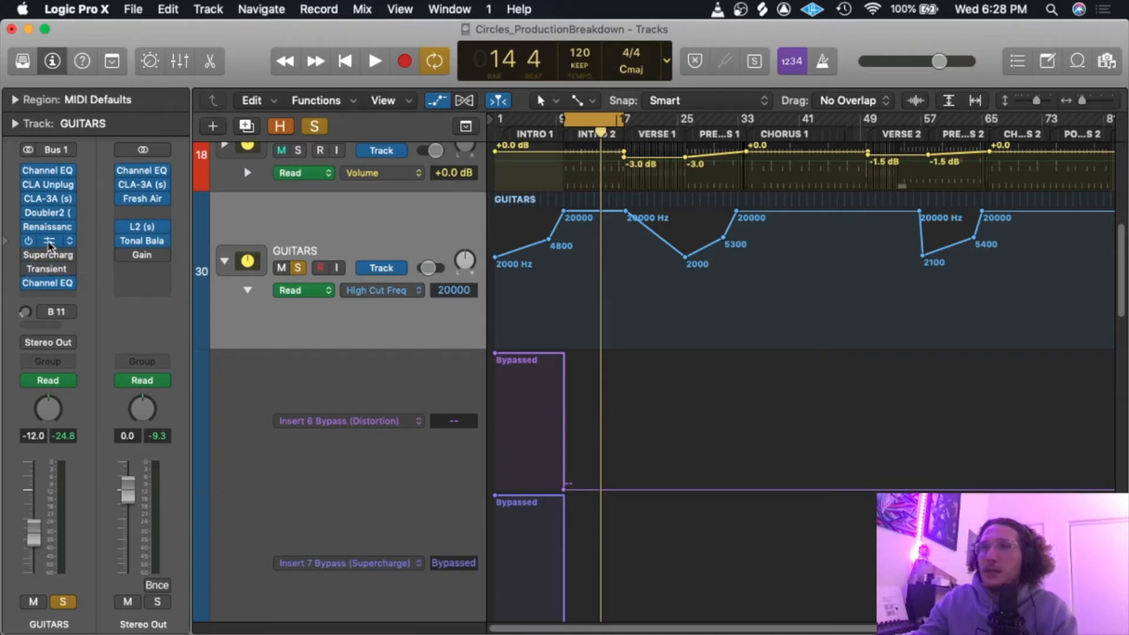
{"action": "left_click", "coordinate": [49, 241]}
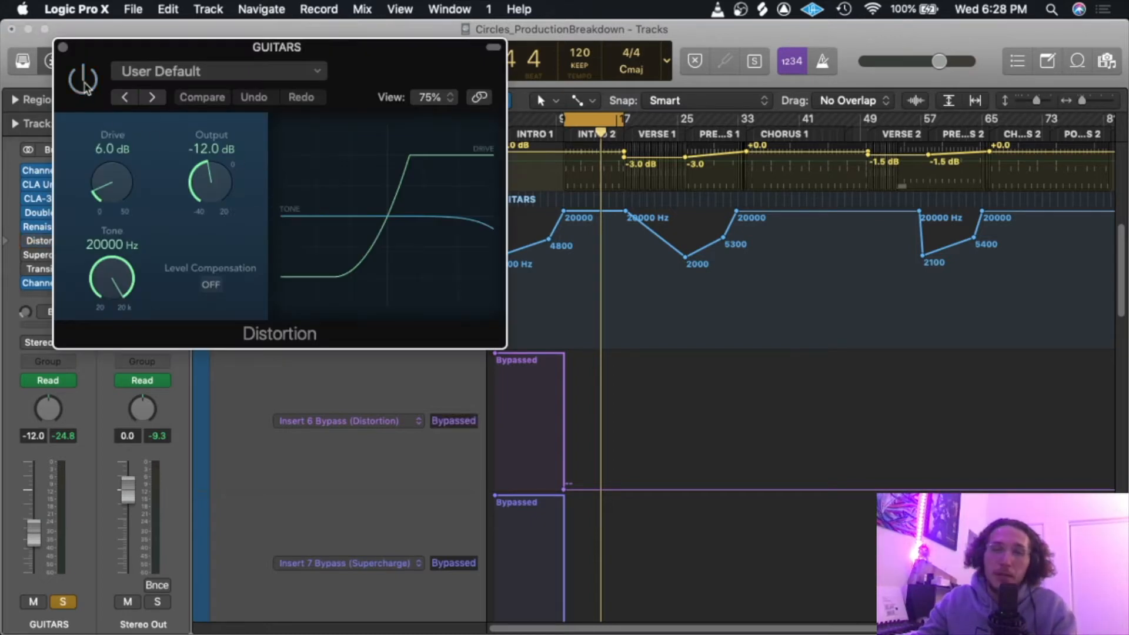
Play Intro 2 and switch Distortion, followed by Supercharge, back on during playback to hear each effect.
{"action": "key", "text": "space"}
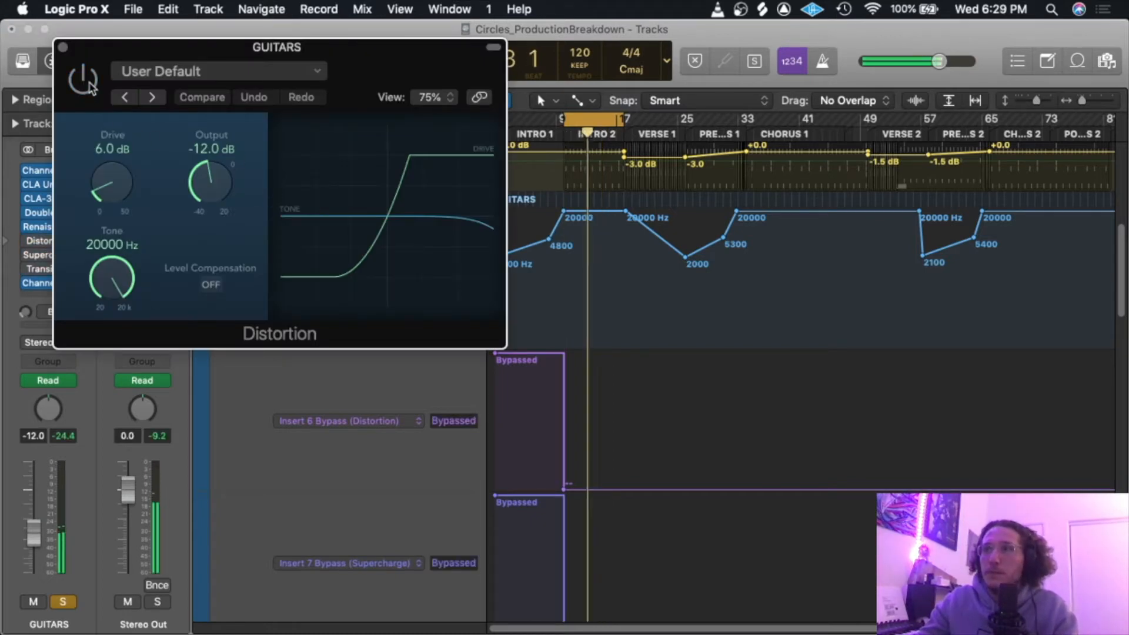
{"action": "left_click", "coordinate": [83, 79]}
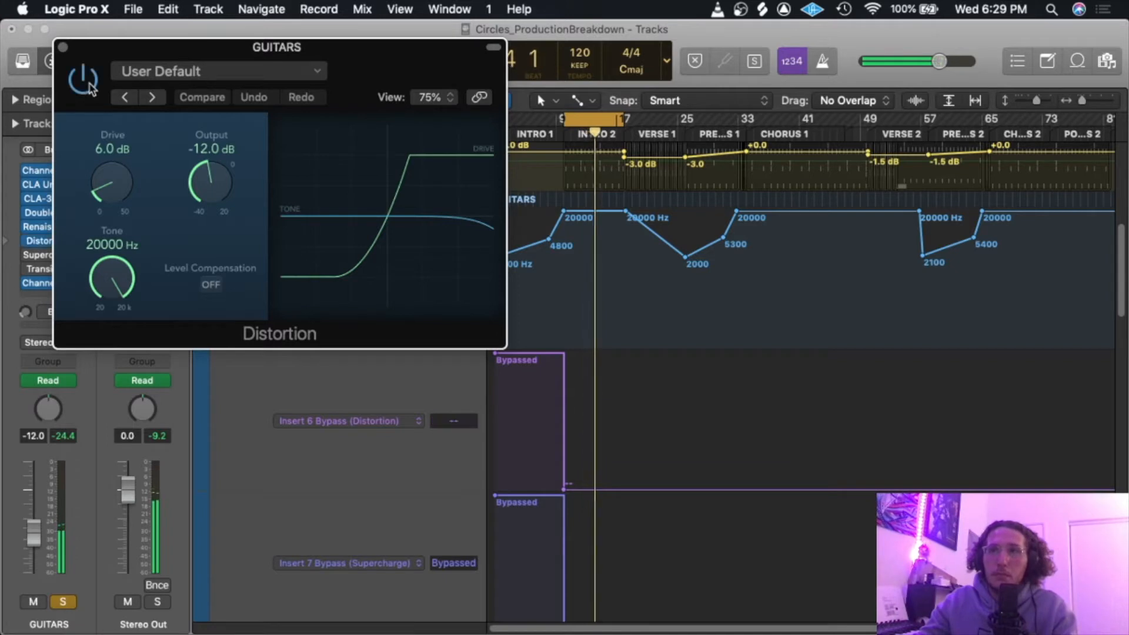
{"action": "key", "text": "super+w"}
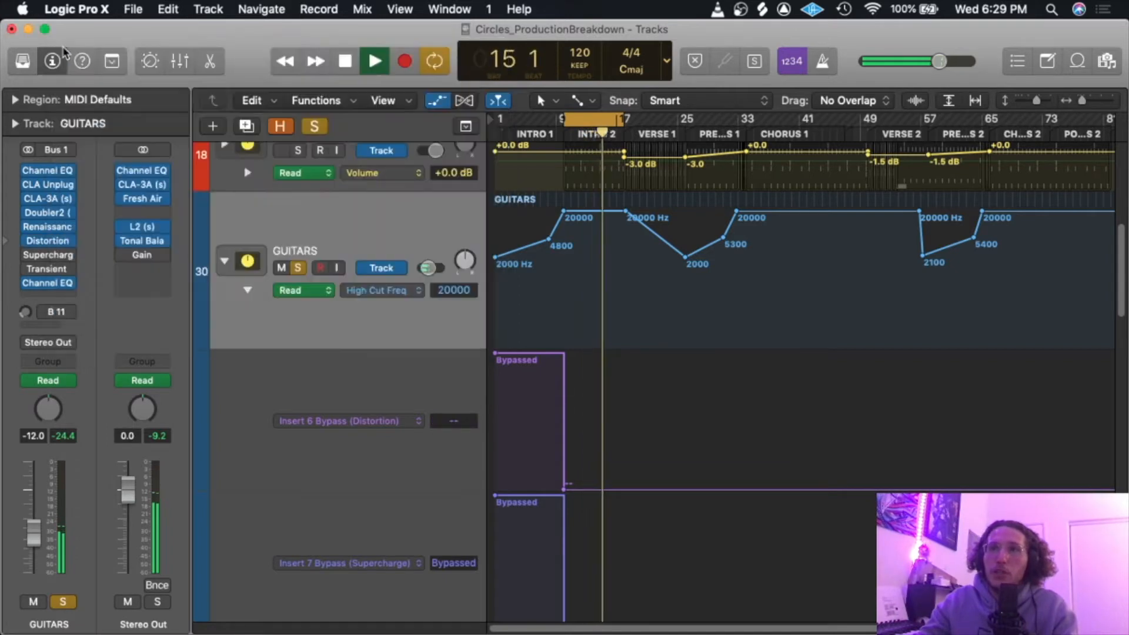
{"action": "left_click", "coordinate": [28, 254]}
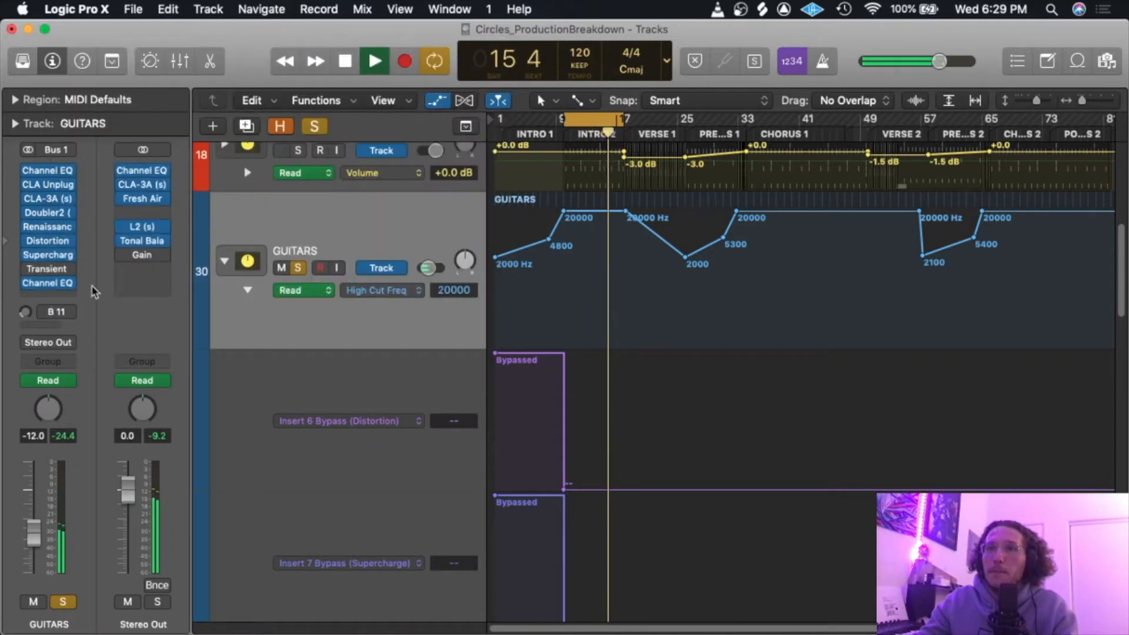
Show the Supercharger plug-in on GUITARS with its Distorted Guitar preset, moving its window clear of the plug-in list before closing it.
{"action": "left_click", "coordinate": [48, 256]}
{"action": "left_click_drag", "start_coordinate": [462, 69], "coordinate": [485, 64]}
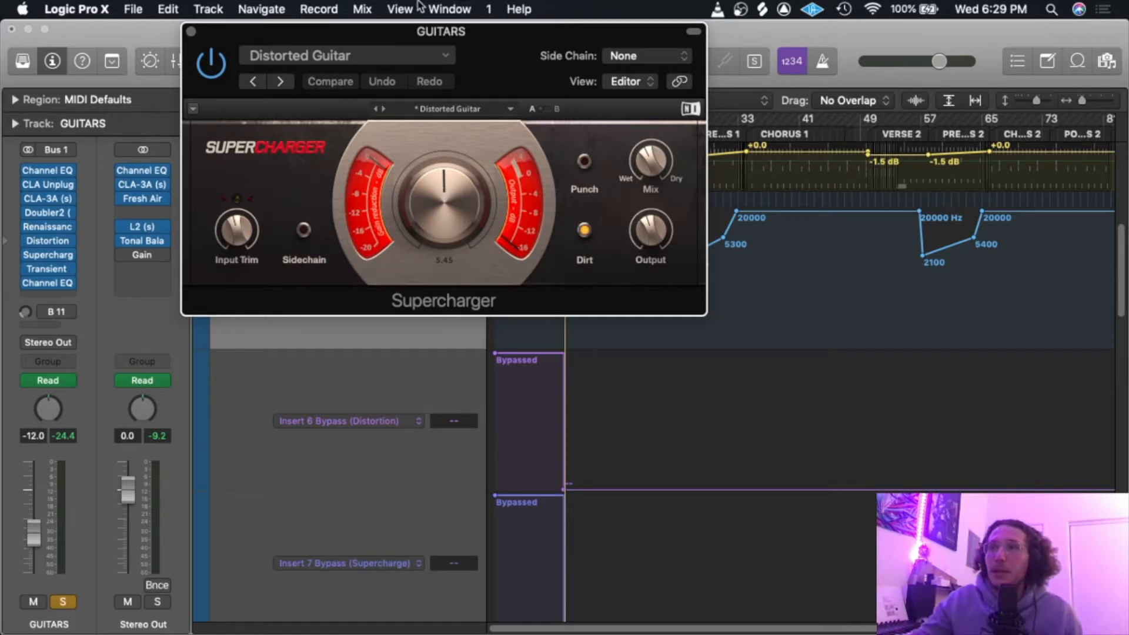
{"action": "left_click_drag", "start_coordinate": [399, 43], "coordinate": [374, 57]}
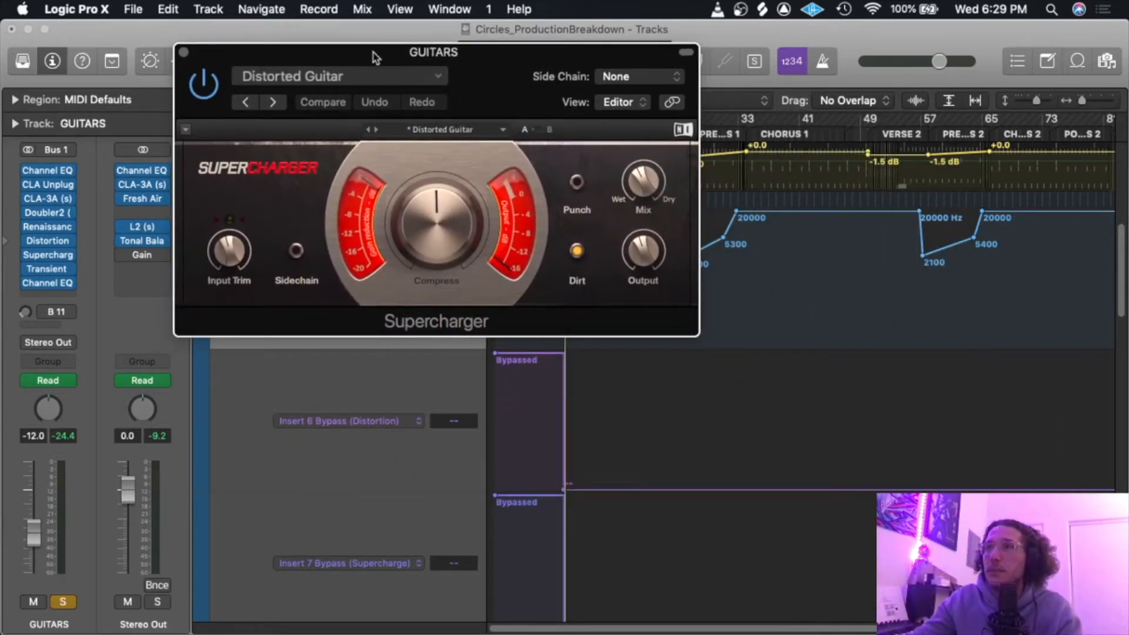
{"action": "left_click_drag", "start_coordinate": [387, 55], "coordinate": [292, 295]}
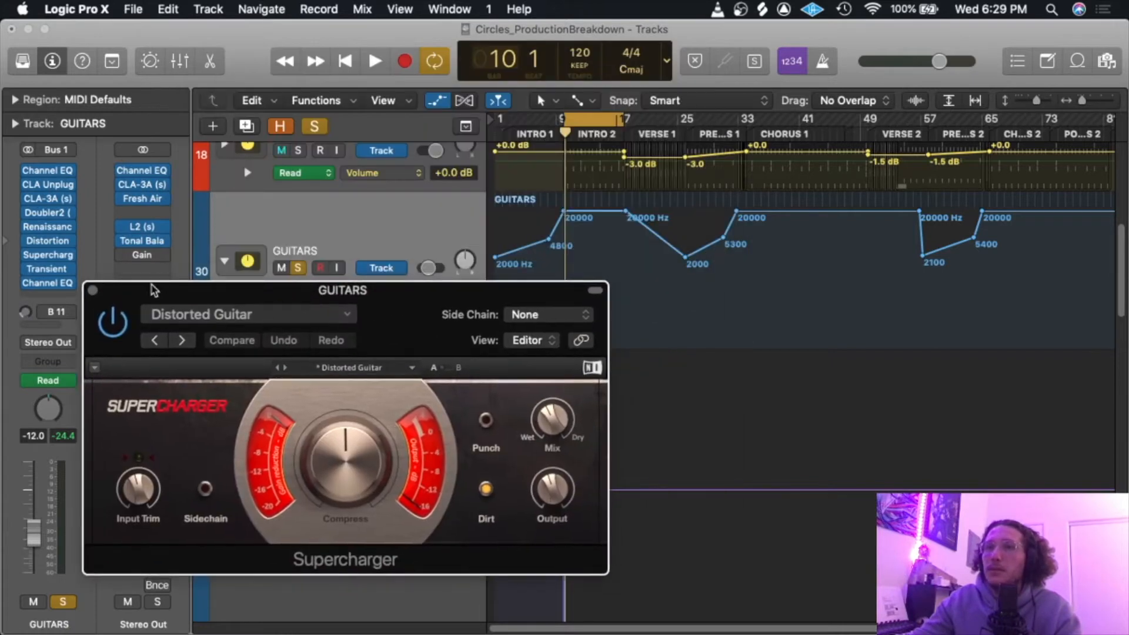
{"action": "left_click_drag", "start_coordinate": [149, 289], "coordinate": [188, 297]}
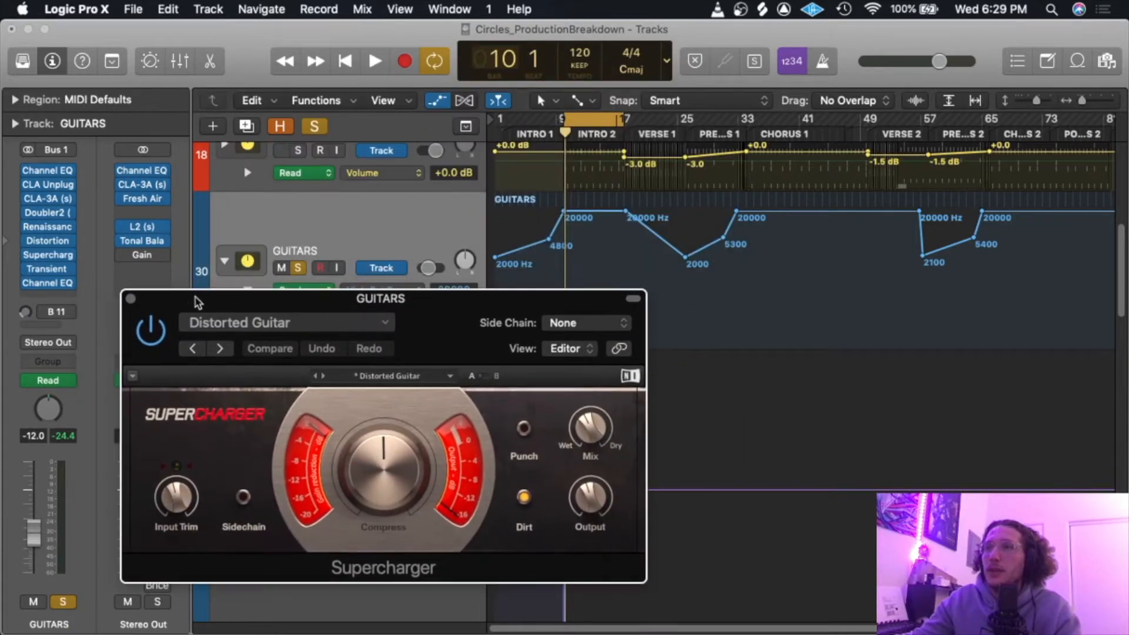
{"action": "left_click", "coordinate": [131, 298]}
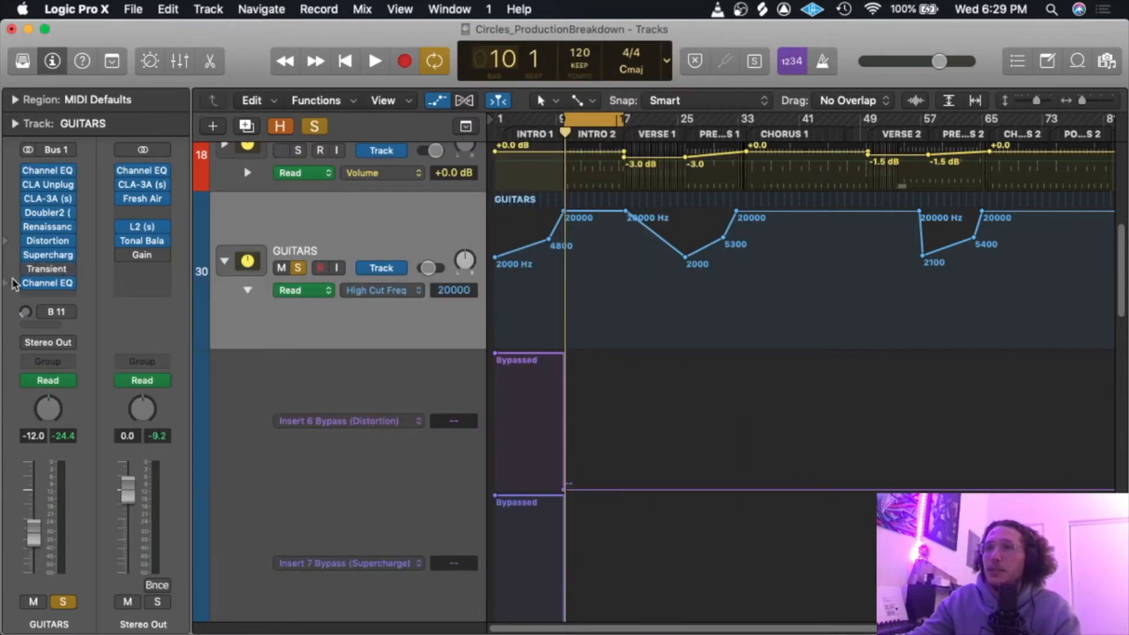
Show the Transient Master plug-in on GUITARS, reveal its attack value, and close the plug-in.
{"action": "left_click", "coordinate": [54, 268]}
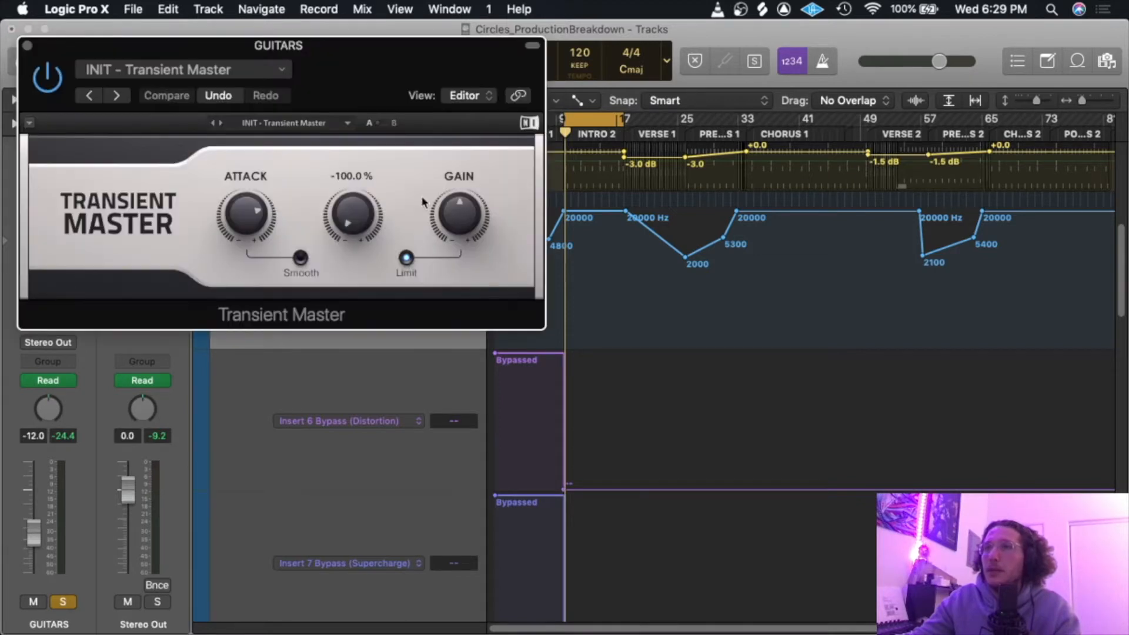
{"action": "left_click_drag", "start_coordinate": [378, 88], "coordinate": [560, 96]}
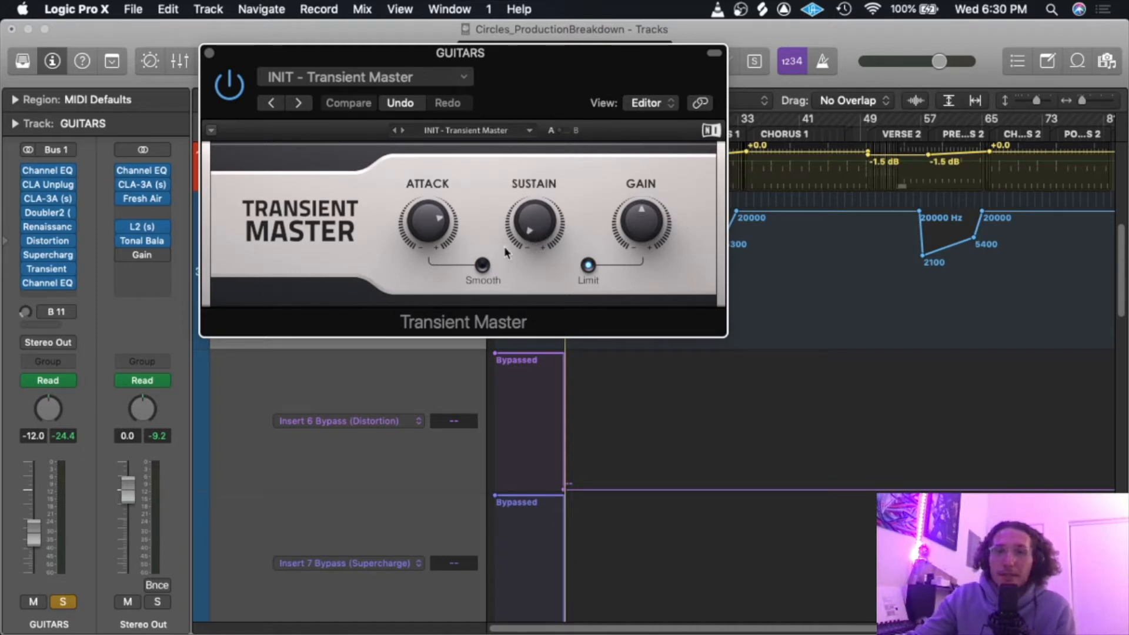
{"action": "mouse_move", "coordinate": [427, 218]}
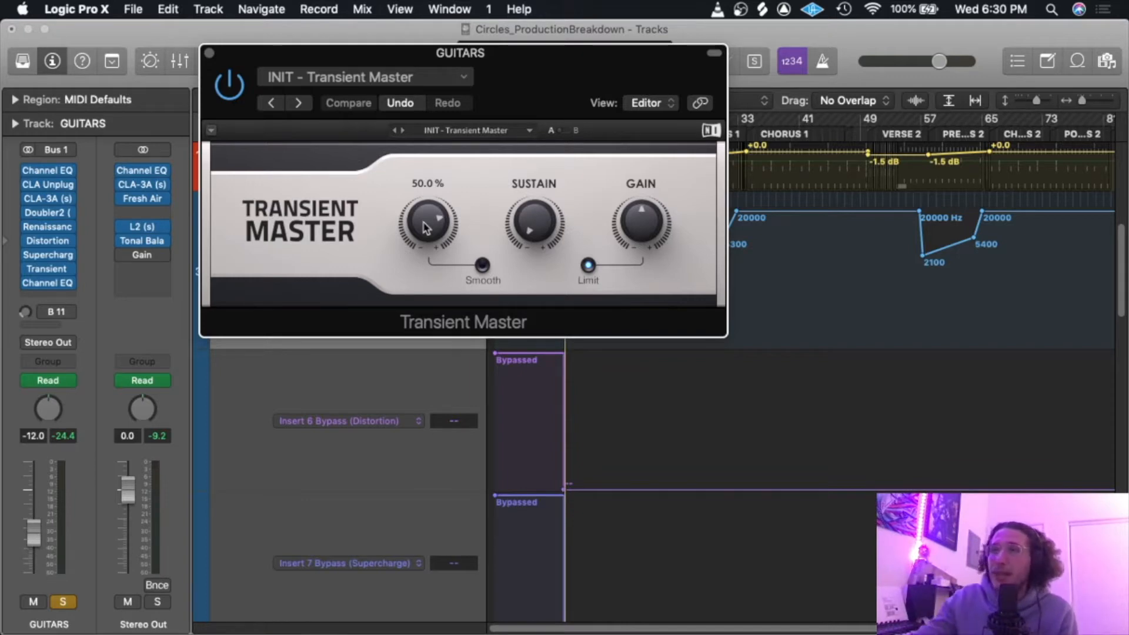
{"action": "left_click", "coordinate": [209, 55]}
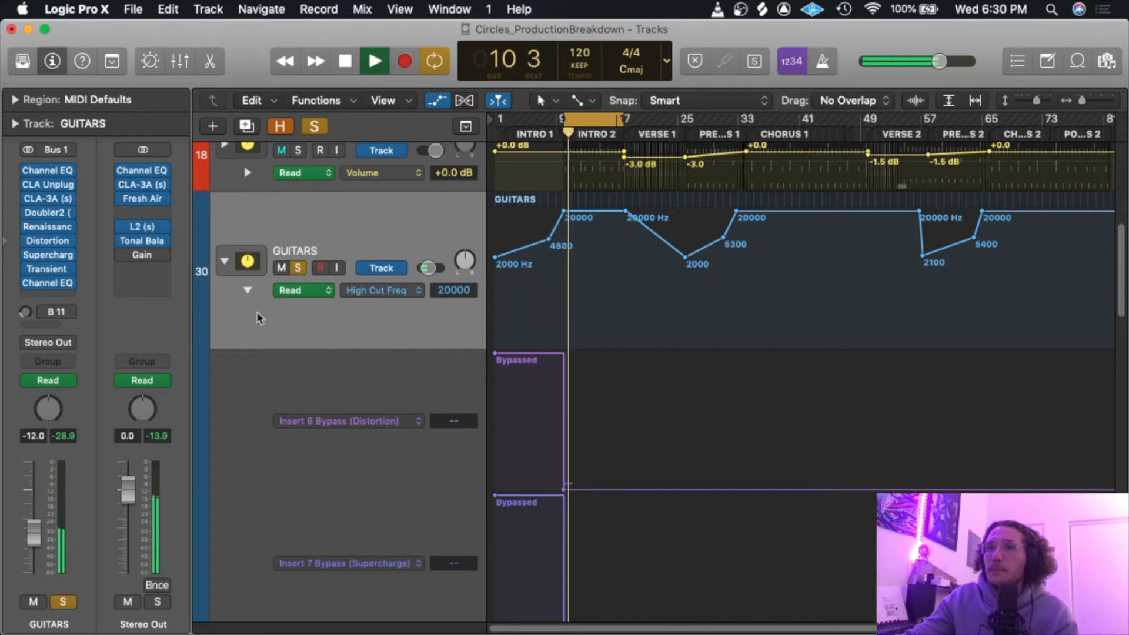
Play Intro 2 with Distortion, Supercharger and Transient Master engaged on GUITARS, and stop at the end of the section.
{"action": "mouse_move", "coordinate": [49, 286]}
{"action": "mouse_move", "coordinate": [28, 246]}
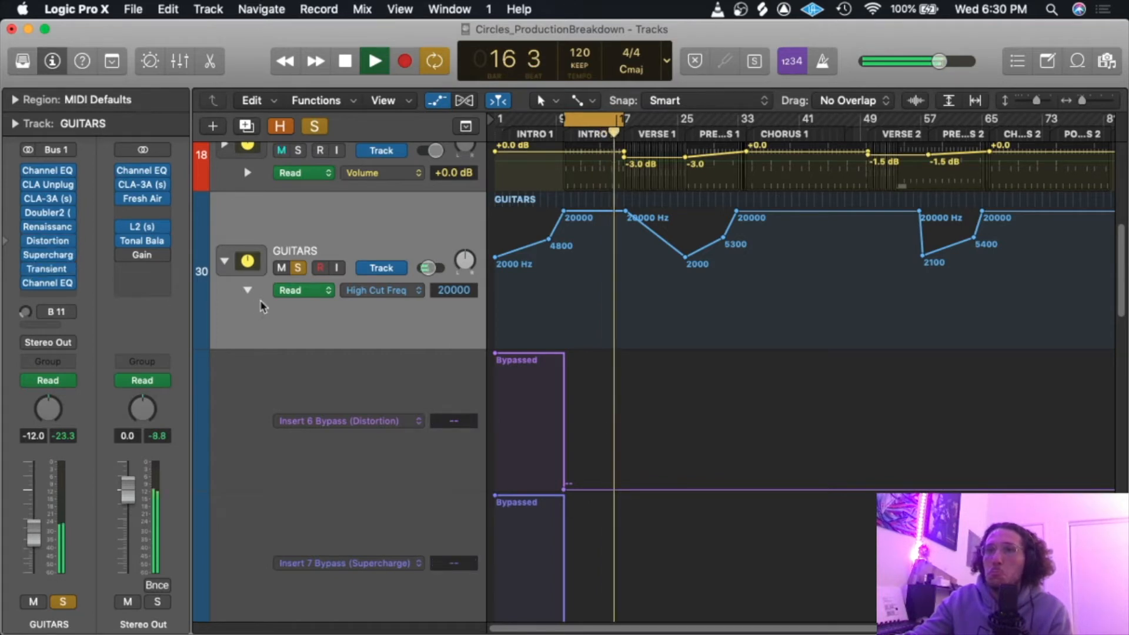
{"action": "key", "text": "space"}
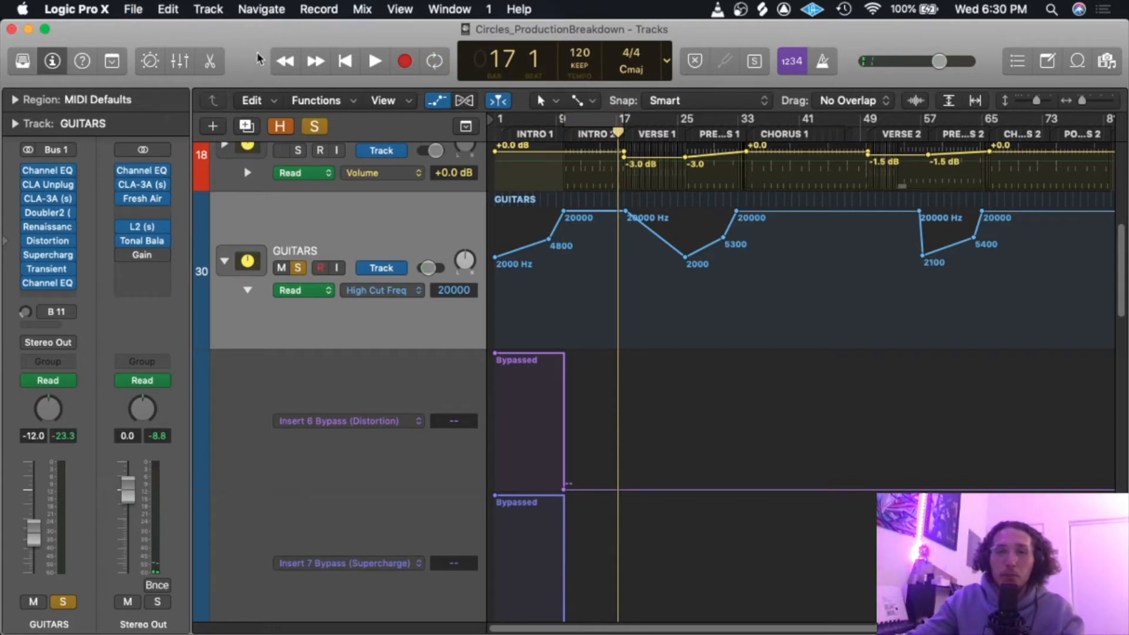
Review the GUITARS bypass automation lanes, and collapse both the lanes and the GUITARS track stack.
{"action": "scroll", "coordinate": [351, 271], "scroll_direction": "down", "scroll_amount": 5}
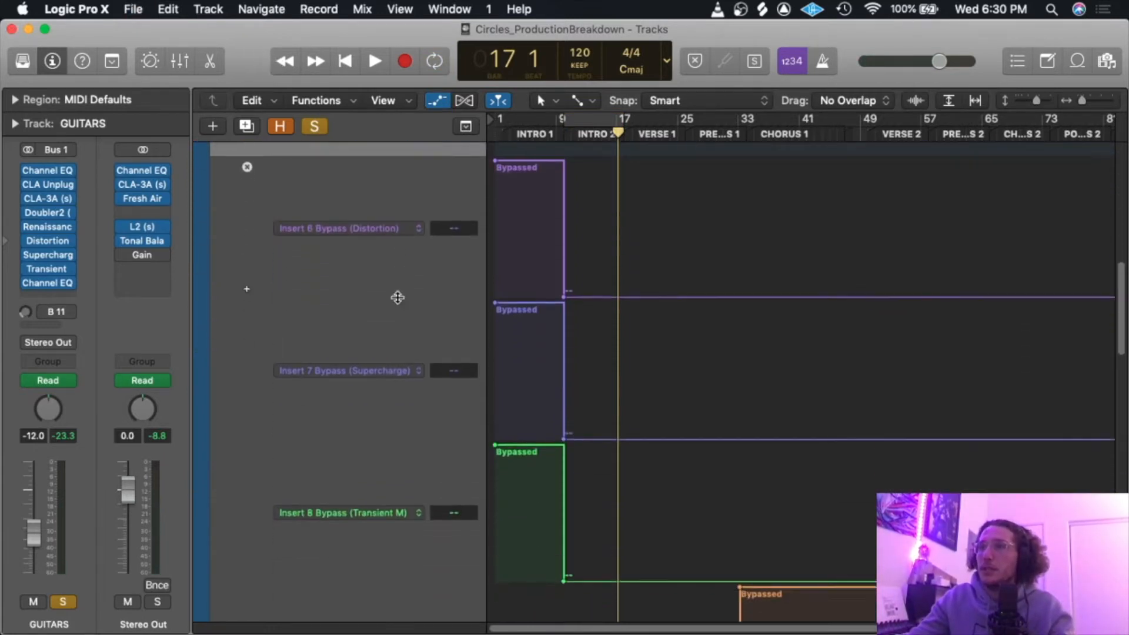
{"action": "scroll", "coordinate": [396, 298], "scroll_direction": "up", "scroll_amount": 1}
{"action": "scroll", "coordinate": [625, 305], "scroll_direction": "right", "scroll_amount": 8}
{"action": "scroll", "coordinate": [322, 202], "scroll_direction": "left", "scroll_amount": 7}
{"action": "scroll", "coordinate": [322, 202], "scroll_direction": "up", "scroll_amount": 3}
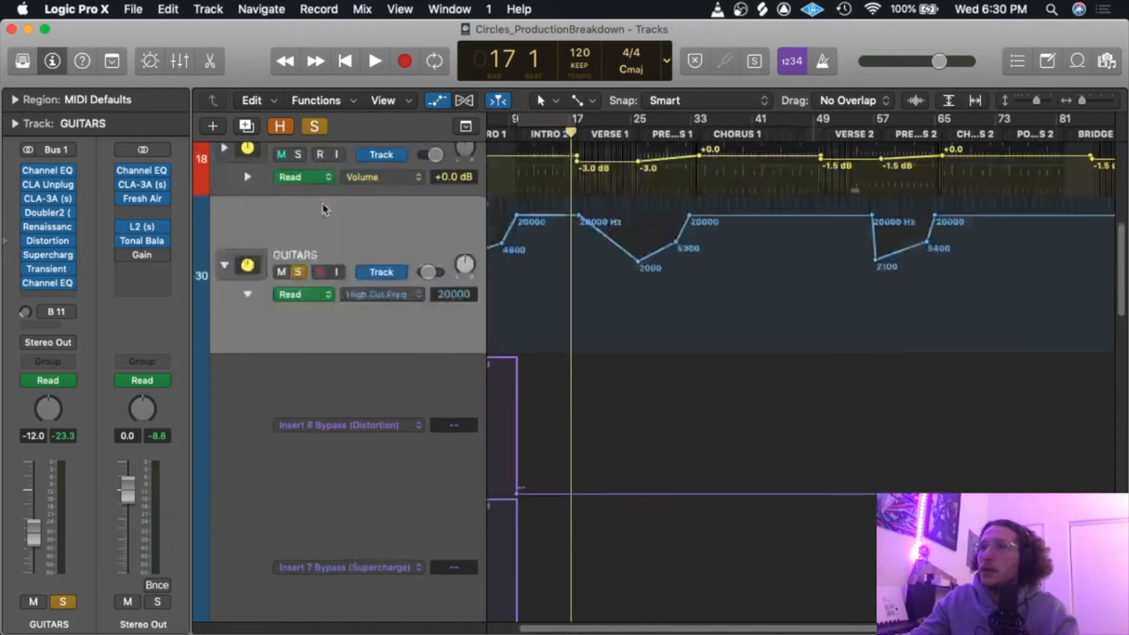
{"action": "left_click", "coordinate": [246, 275]}
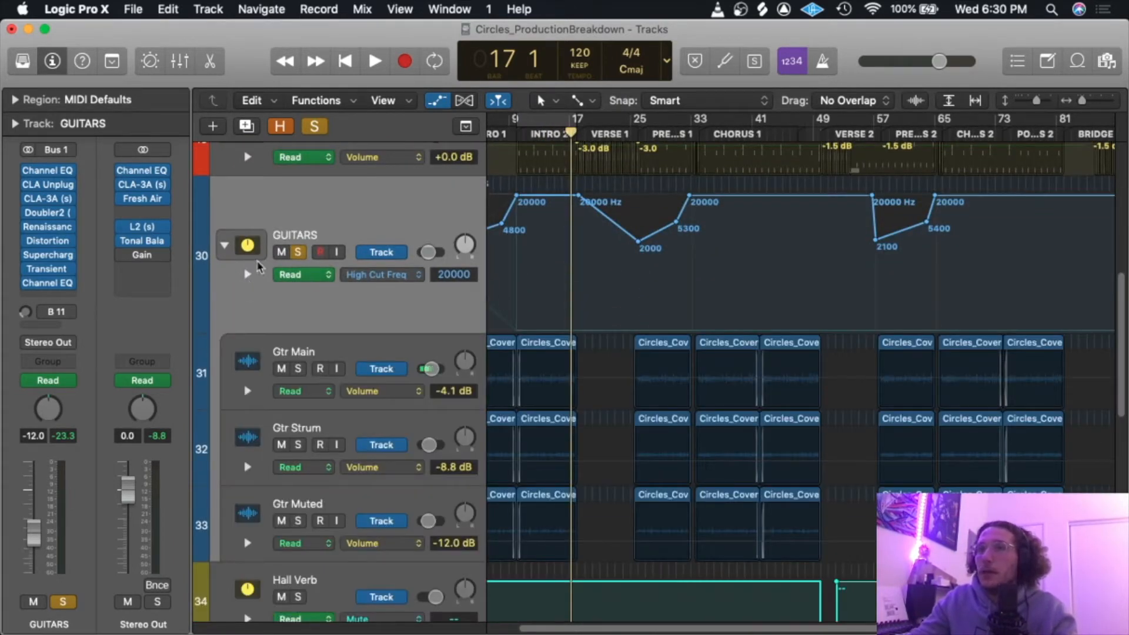
{"action": "left_click", "coordinate": [226, 248]}
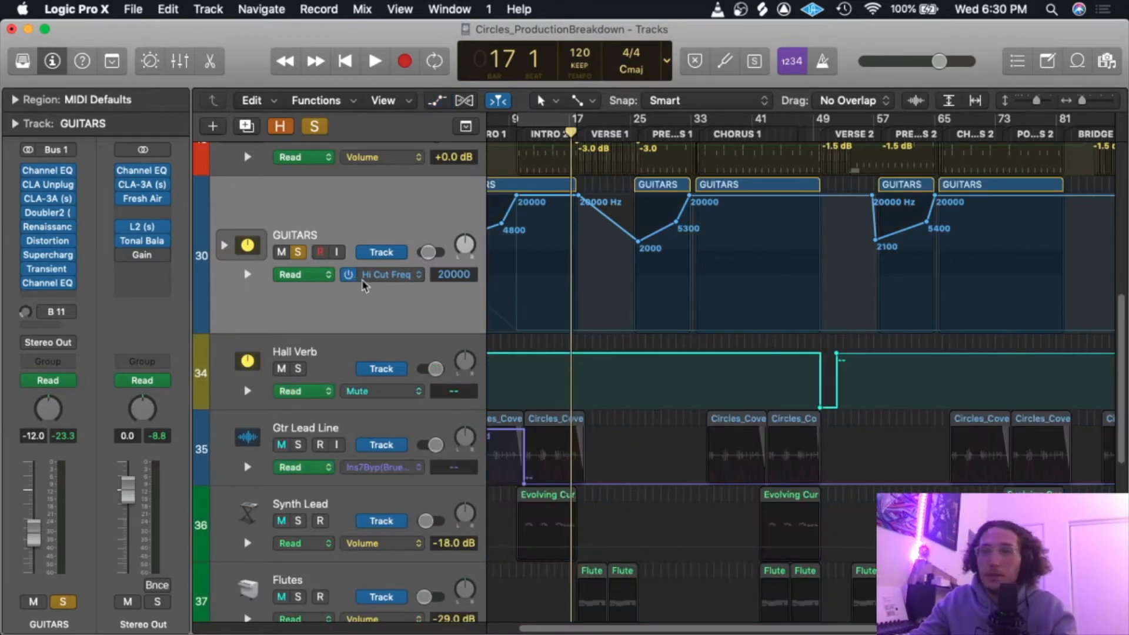
Hide track automation and switch the solo from GUITARS to the Gtr Lead Line track.
{"action": "key", "text": "a"}
{"action": "key", "text": "s"}
{"action": "left_click", "coordinate": [381, 383]}
{"action": "left_click_drag", "start_coordinate": [381, 389], "coordinate": [381, 483]}
{"action": "scroll", "coordinate": [381, 438], "scroll_direction": "left", "scroll_amount": 2}
{"action": "key", "text": "ctrl+s"}
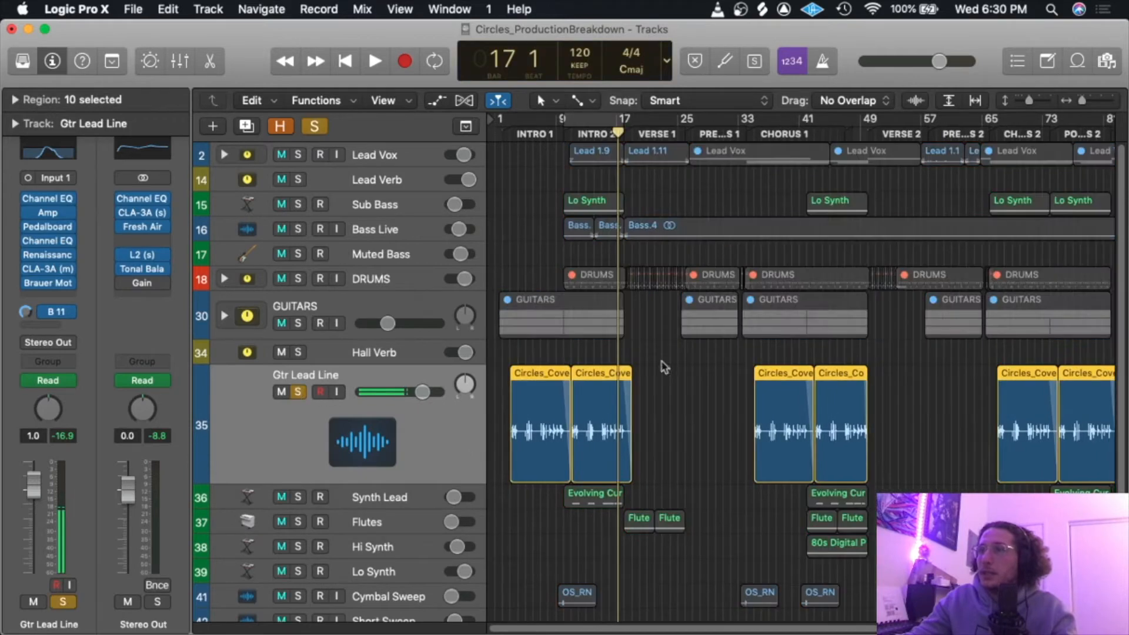
Set the cycle range from bar 3 to bar 11 over the first Gtr Lead Line region and play it.
{"action": "left_click_drag", "start_coordinate": [1083, 102], "coordinate": [1087, 102]}
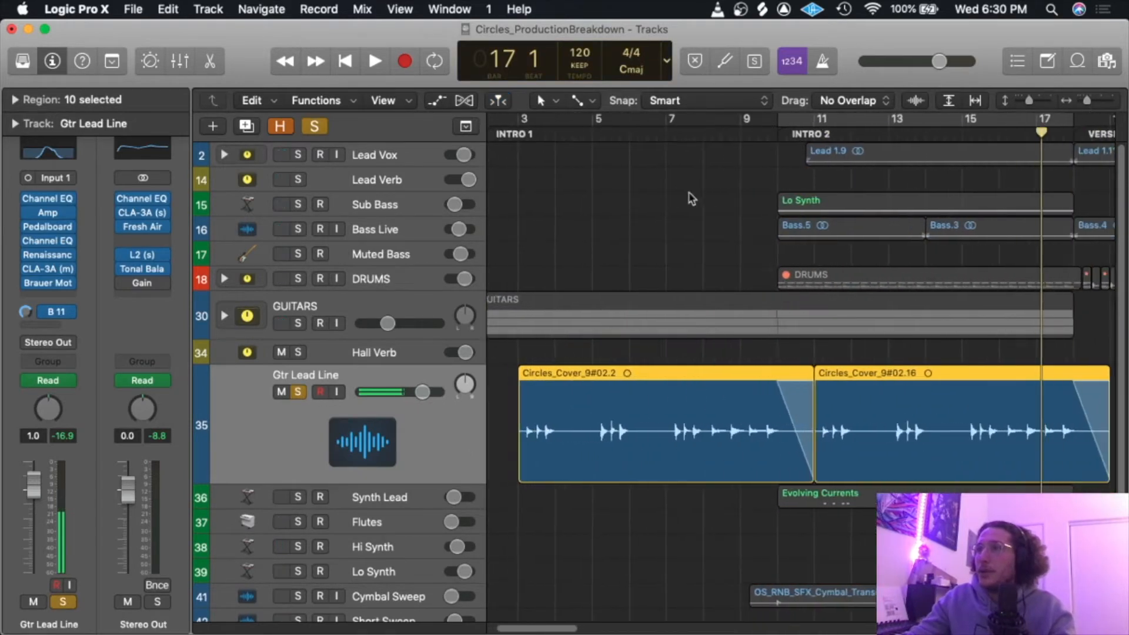
{"action": "left_click_drag", "start_coordinate": [570, 124], "coordinate": [864, 171]}
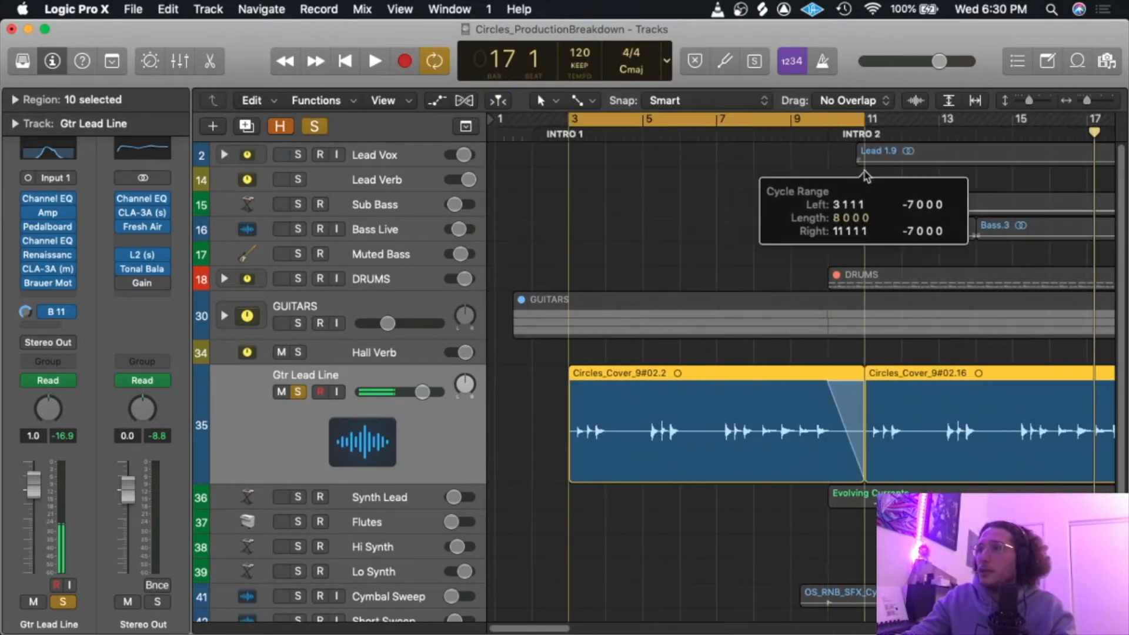
{"action": "key", "text": "space"}
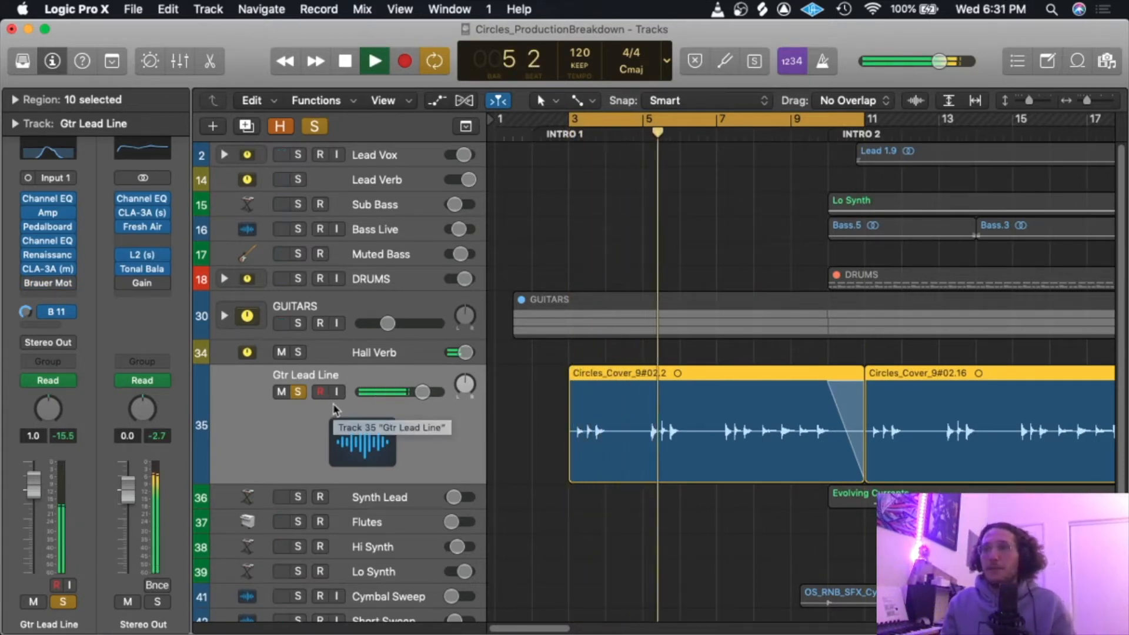
{"action": "key", "text": "space"}
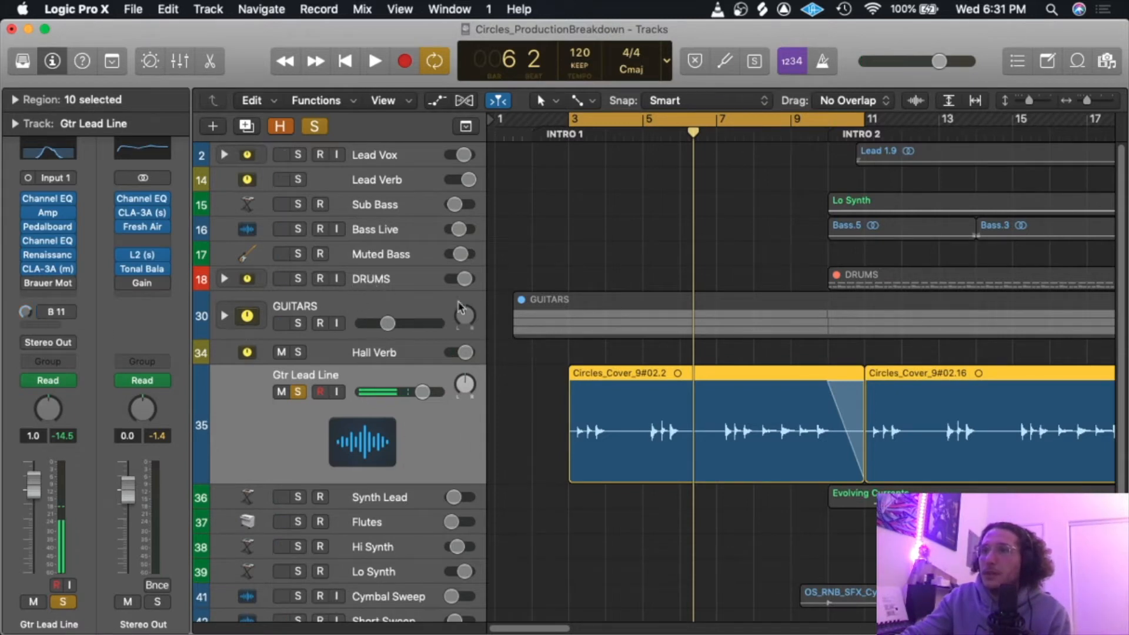
Bypass every insert on Gtr Lead Line and play the dry guitar.
{"action": "left_click", "coordinate": [353, 317]}
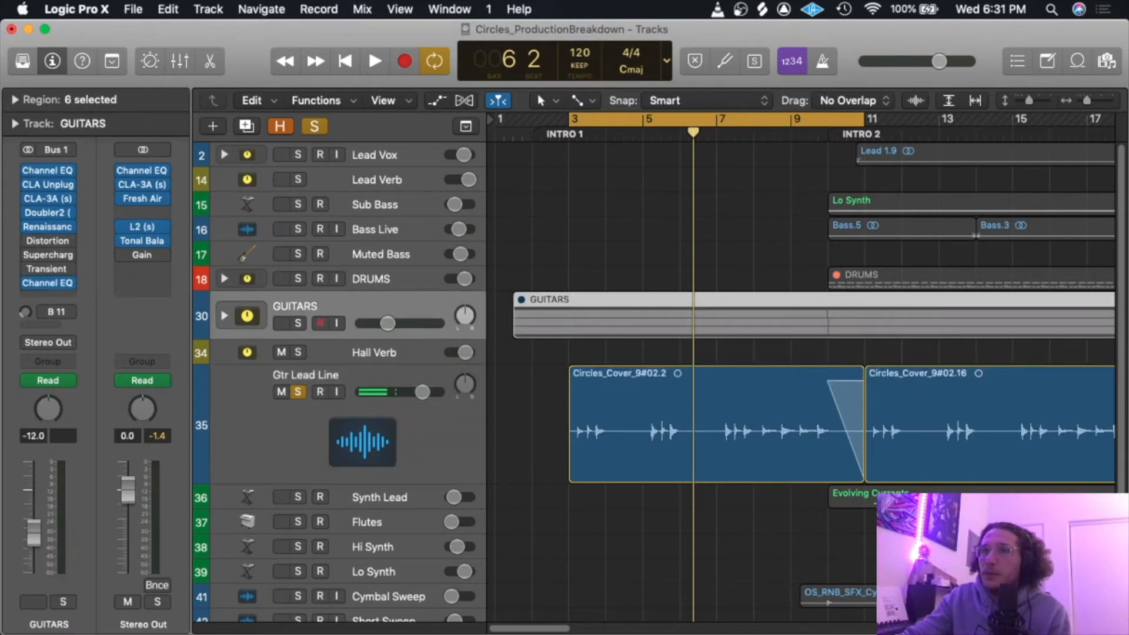
{"action": "left_click", "coordinate": [371, 455]}
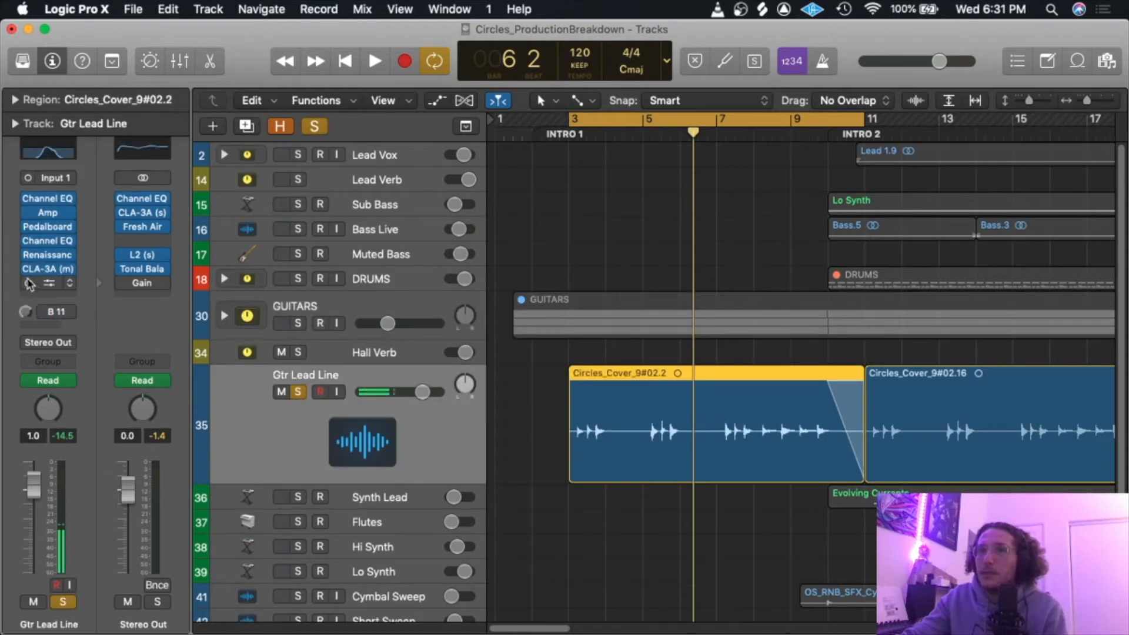
{"action": "left_click_drag", "start_coordinate": [28, 248], "coordinate": [24, 202]}
{"action": "key", "text": "space"}
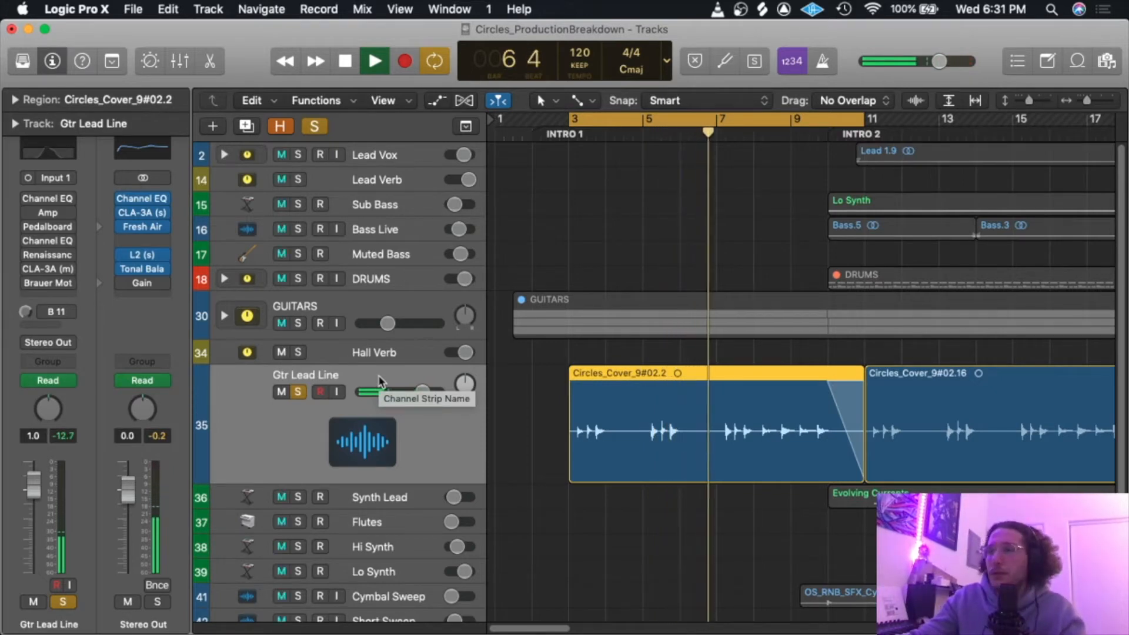
{"action": "key", "text": "space"}
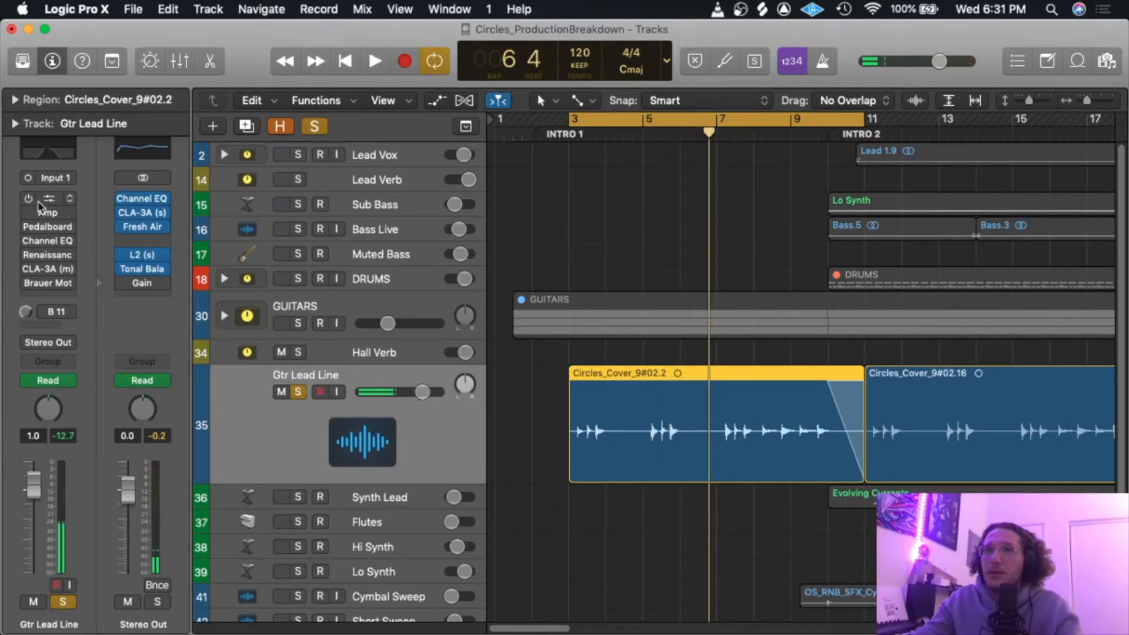
Switch the first Channel EQ on Gtr Lead Line back on and view its curve during playback.
{"action": "left_click", "coordinate": [51, 202]}
{"action": "key", "text": "space"}
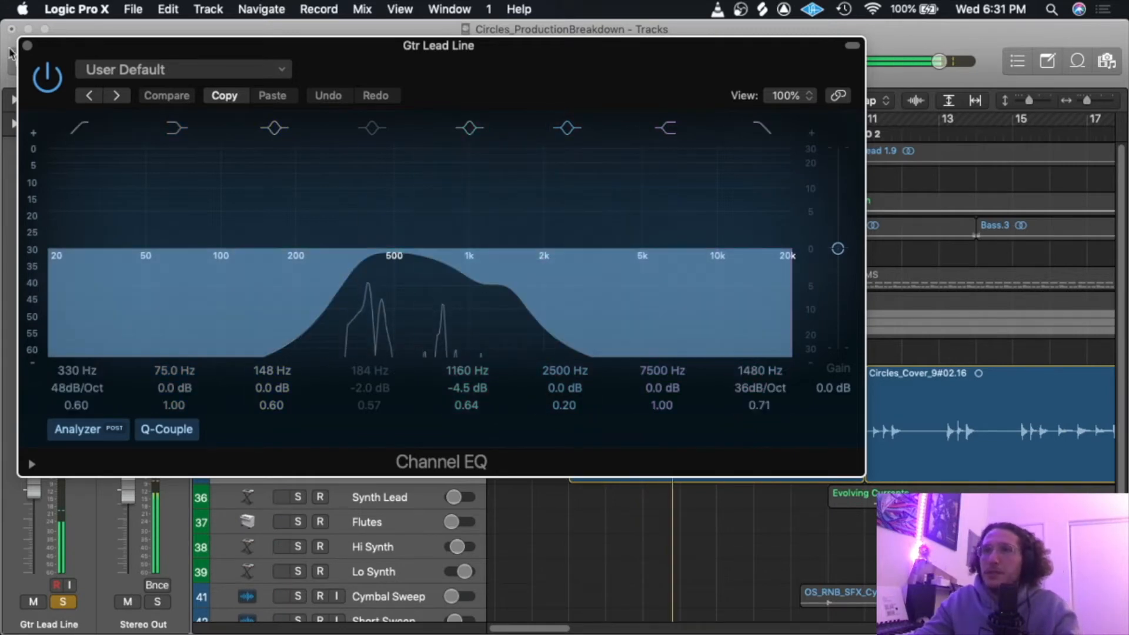
{"action": "left_click", "coordinate": [27, 46]}
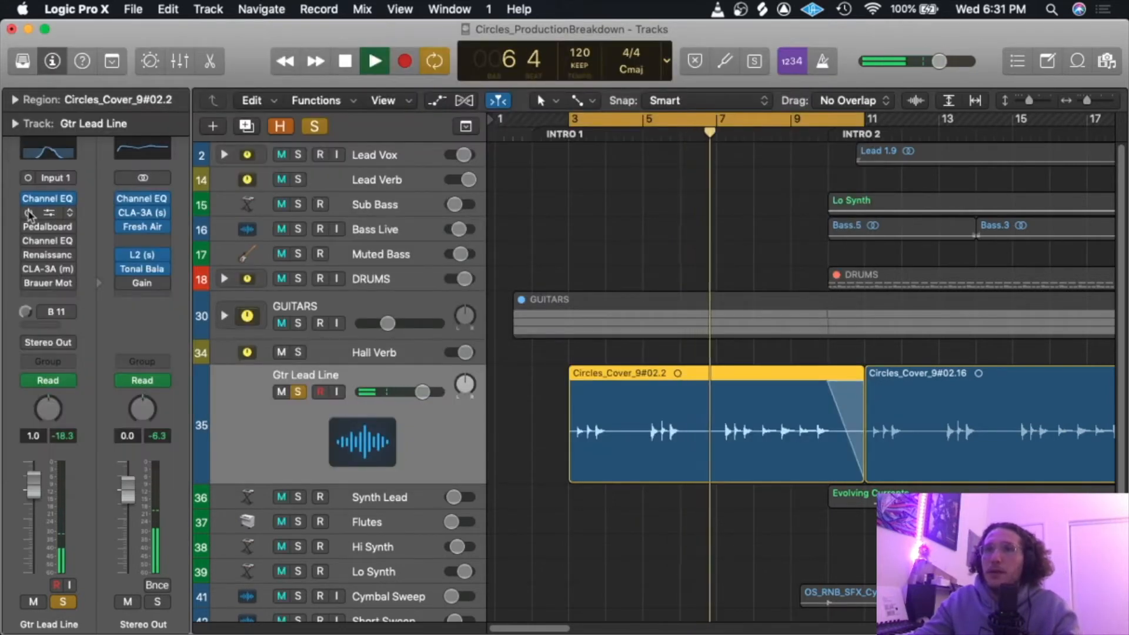
Re-enable Amp Designer on Gtr Lead Line during playback and show where its Moving Air preset sits among the Crunch presets.
{"action": "left_click", "coordinate": [48, 212]}
{"action": "mouse_move", "coordinate": [487, 82]}
{"action": "left_mouse_down"}
{"action": "mouse_move", "coordinate": [559, 82]}
{"action": "mouse_move", "coordinate": [490, 82]}
{"action": "mouse_move", "coordinate": [500, 82]}
{"action": "left_mouse_up"}
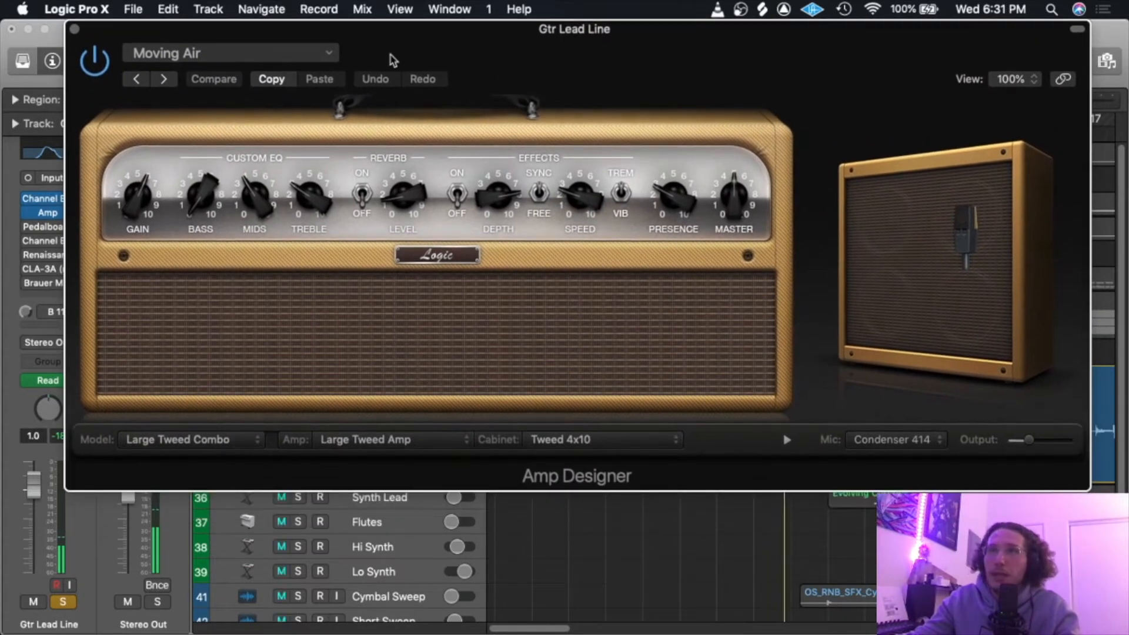
{"action": "left_click", "coordinate": [323, 52]}
{"action": "mouse_move", "coordinate": [209, 382]}
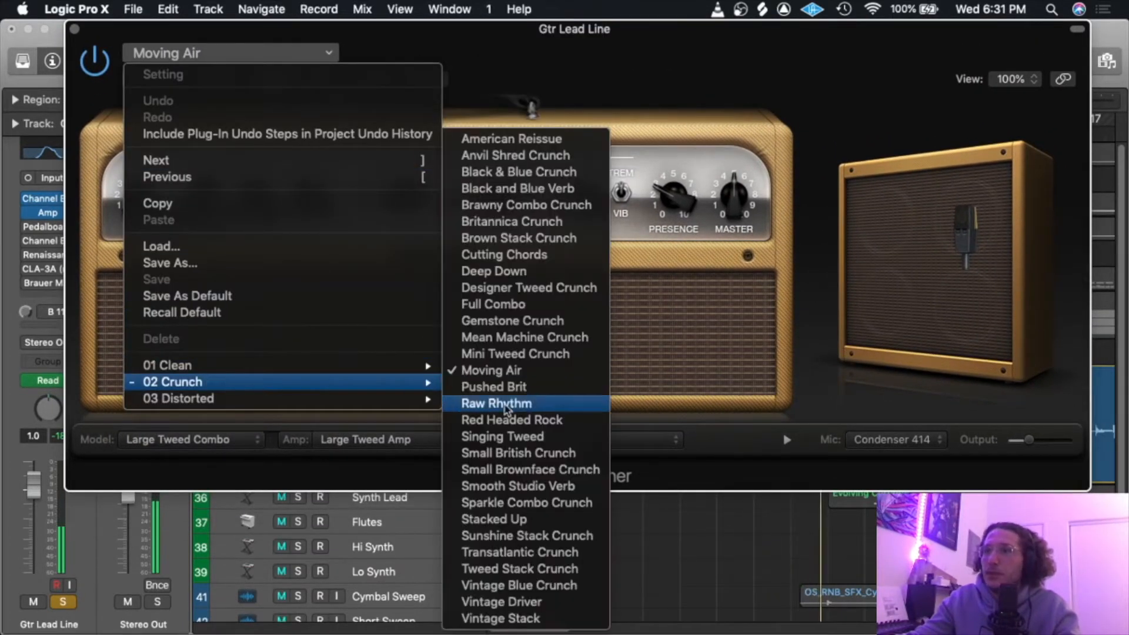
{"action": "left_click", "coordinate": [611, 102]}
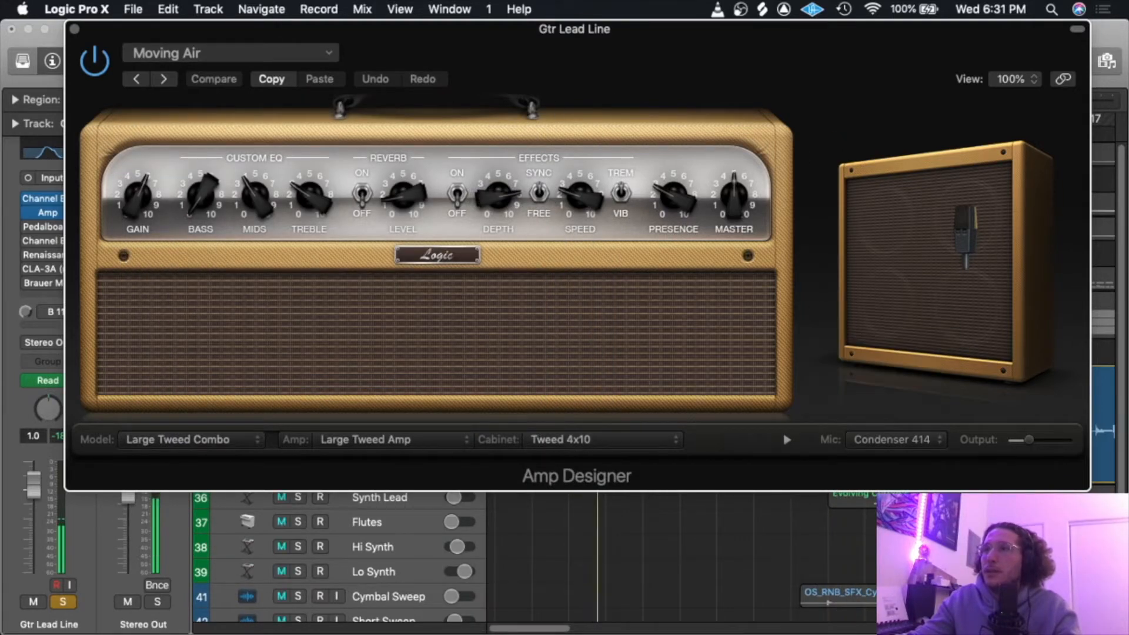
{"action": "left_click", "coordinate": [47, 213]}
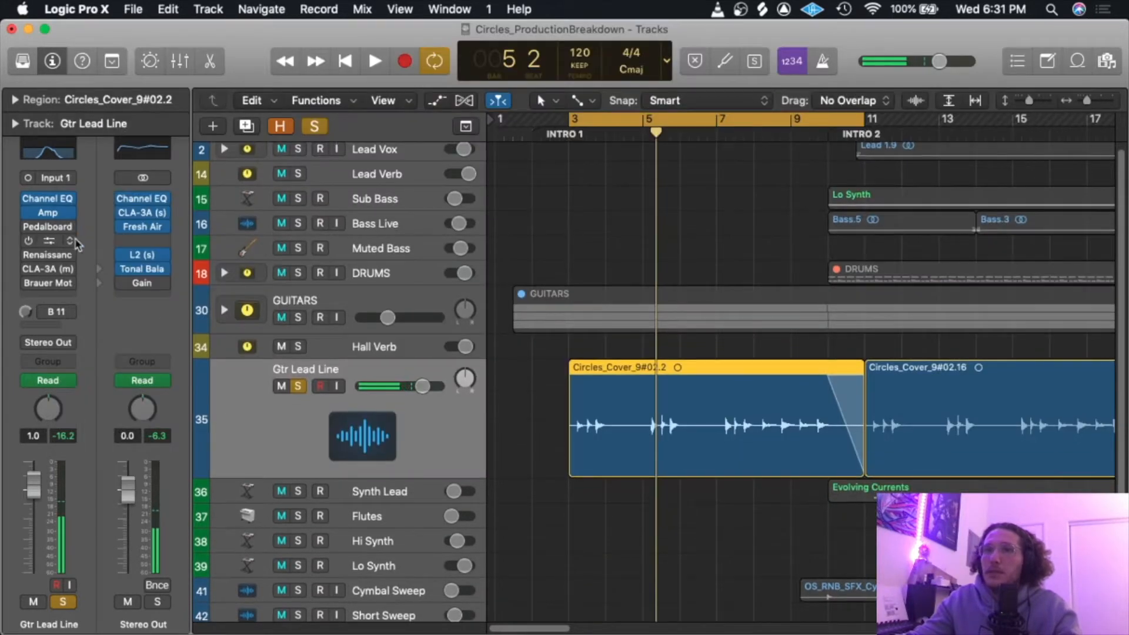
Re-enable Pedalboard on Gtr Lead Line, show its Vintage Wah preset among the Wah filters, and stop playback.
{"action": "left_click", "coordinate": [47, 227]}
{"action": "left_click_drag", "start_coordinate": [456, 48], "coordinate": [467, 112]}
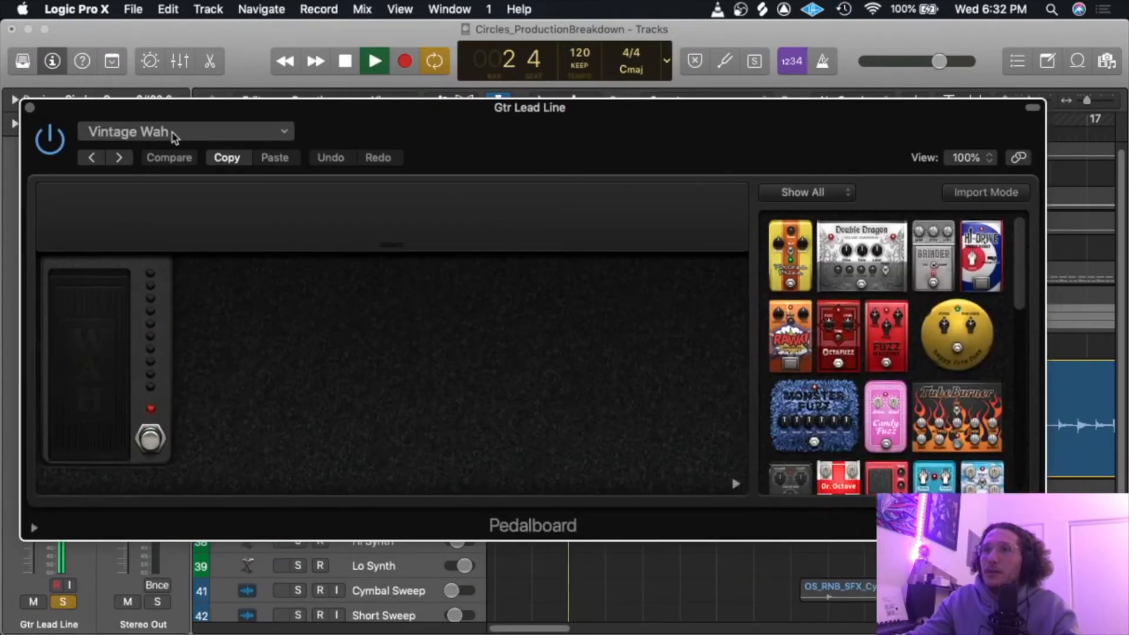
{"action": "left_click", "coordinate": [200, 128]}
{"action": "mouse_move", "coordinate": [219, 549]}
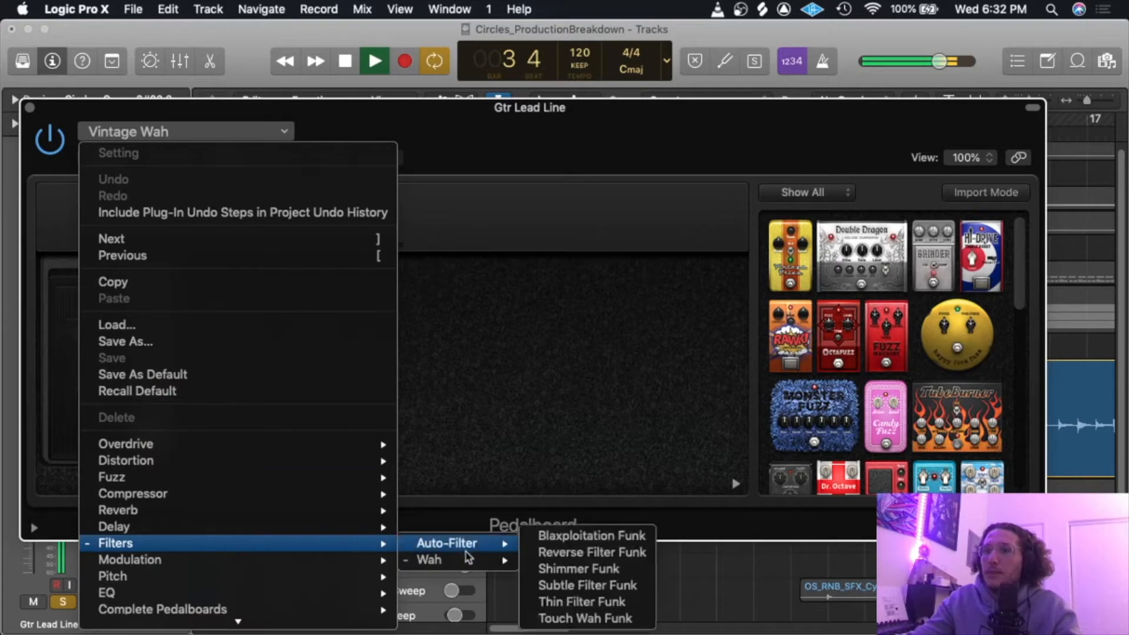
{"action": "mouse_move", "coordinate": [464, 559]}
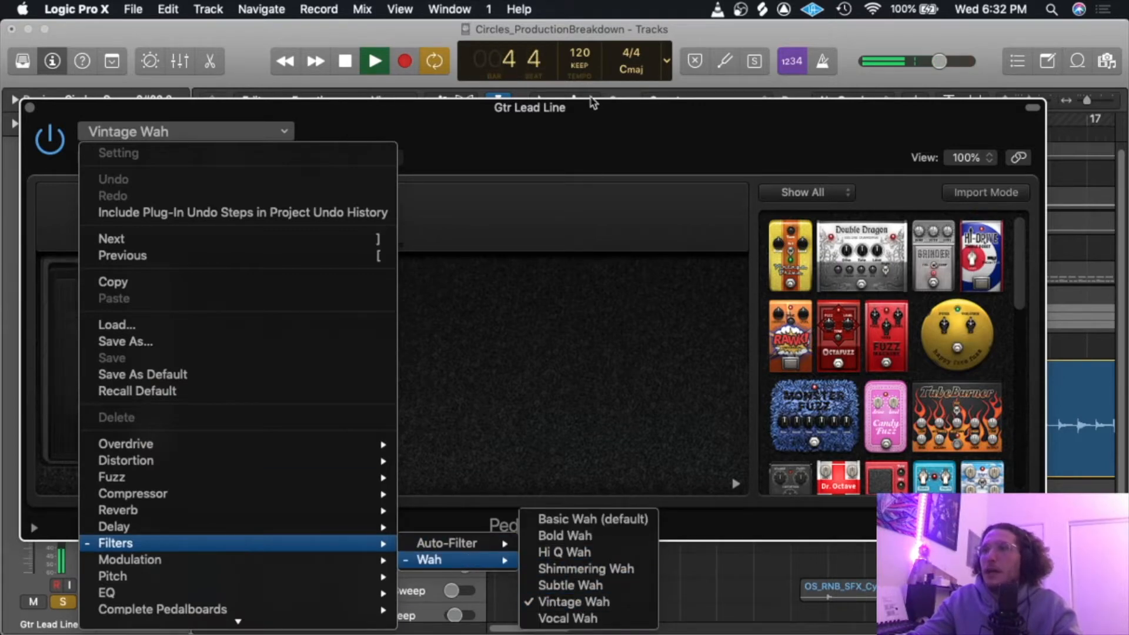
{"action": "left_click", "coordinate": [590, 105]}
{"action": "key", "text": "super+w"}
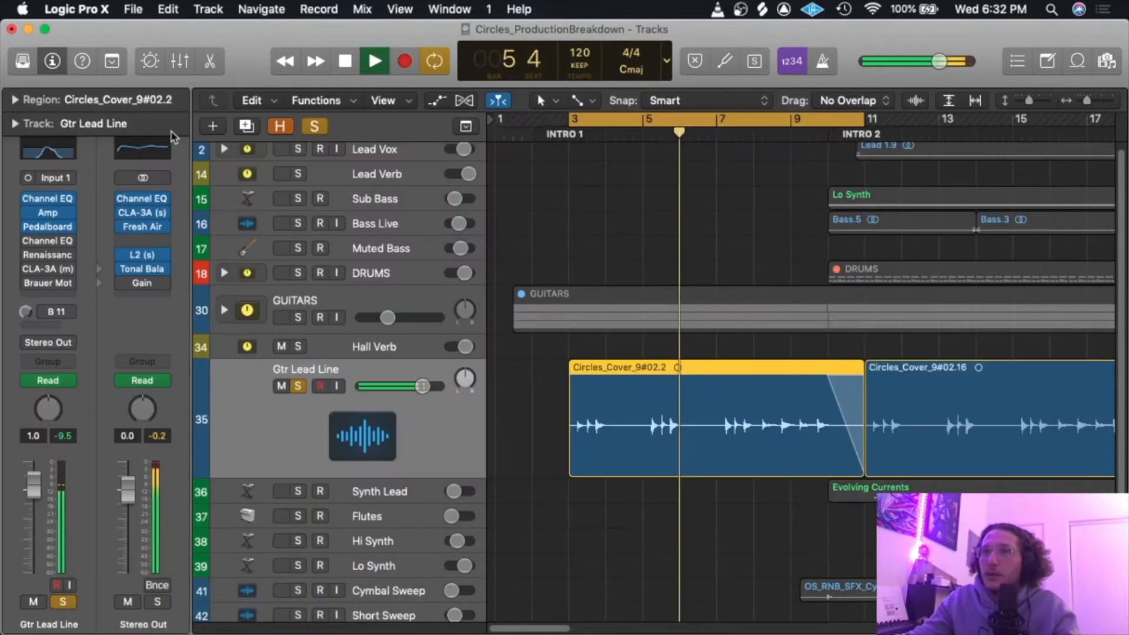
{"action": "key", "text": "space"}
{"action": "key", "text": "super+s"}
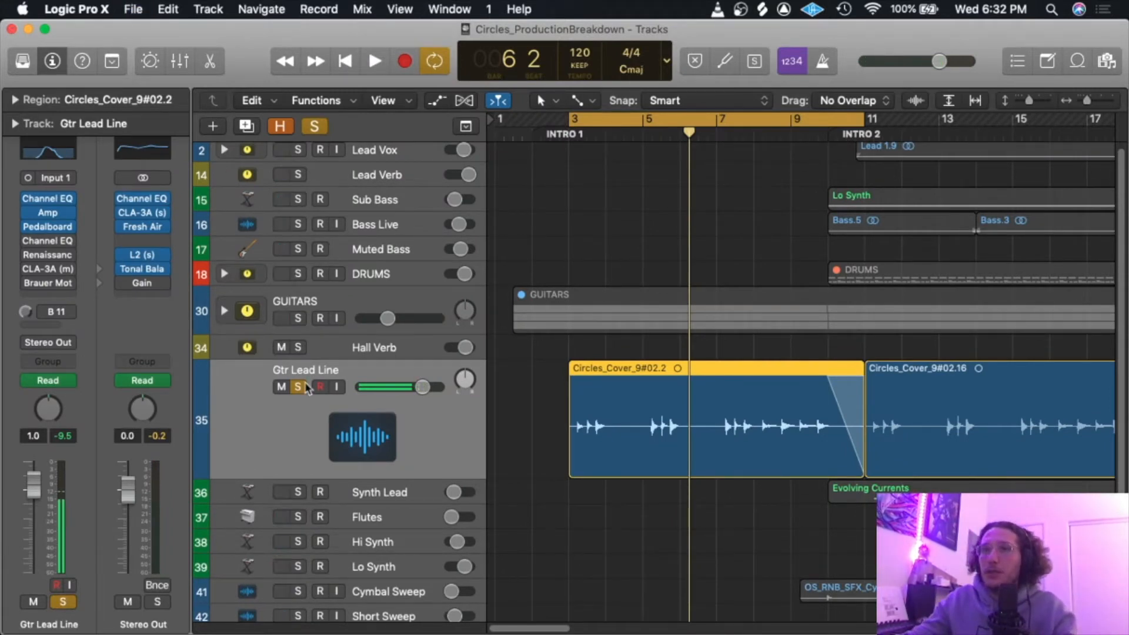
Show track automation and expand the lanes of Gtr Lead Line to view the Pedalboard Pedal Position curve.
{"action": "scroll", "coordinate": [360, 419], "scroll_direction": "down", "scroll_amount": 3}
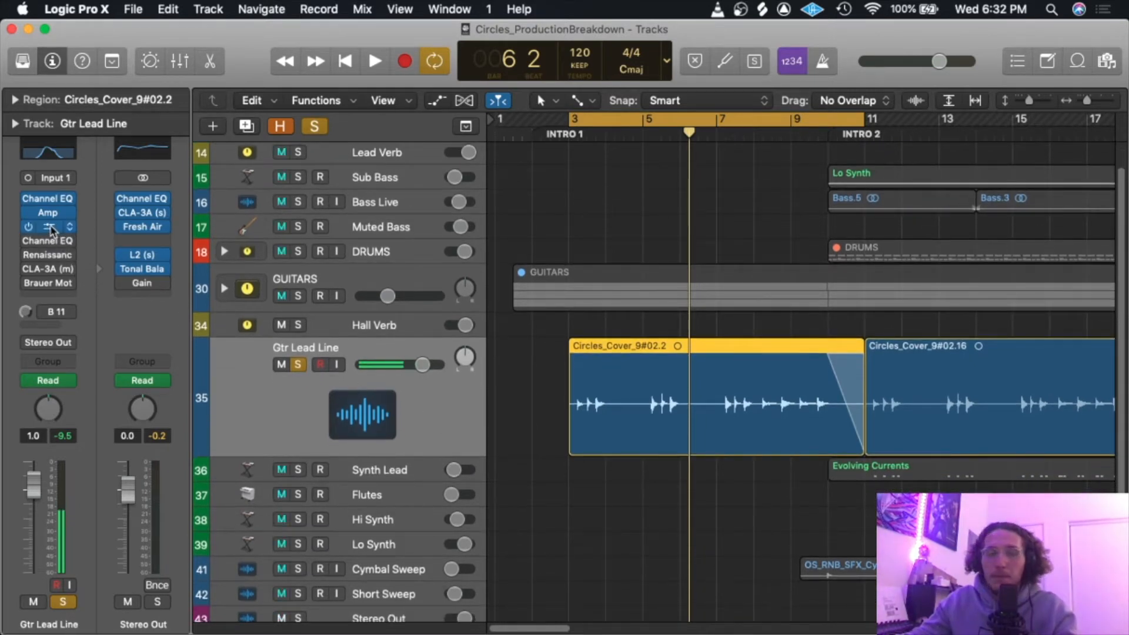
{"action": "key", "text": "a"}
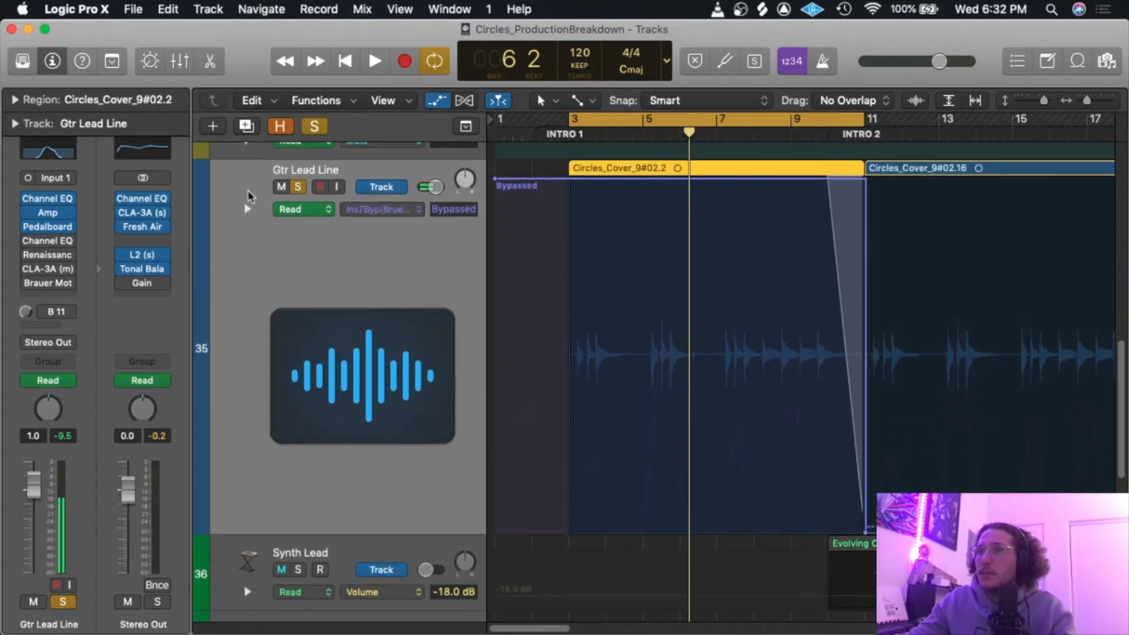
{"action": "left_click", "coordinate": [247, 209]}
{"action": "scroll", "coordinate": [597, 454], "scroll_direction": "up", "scroll_amount": 3}
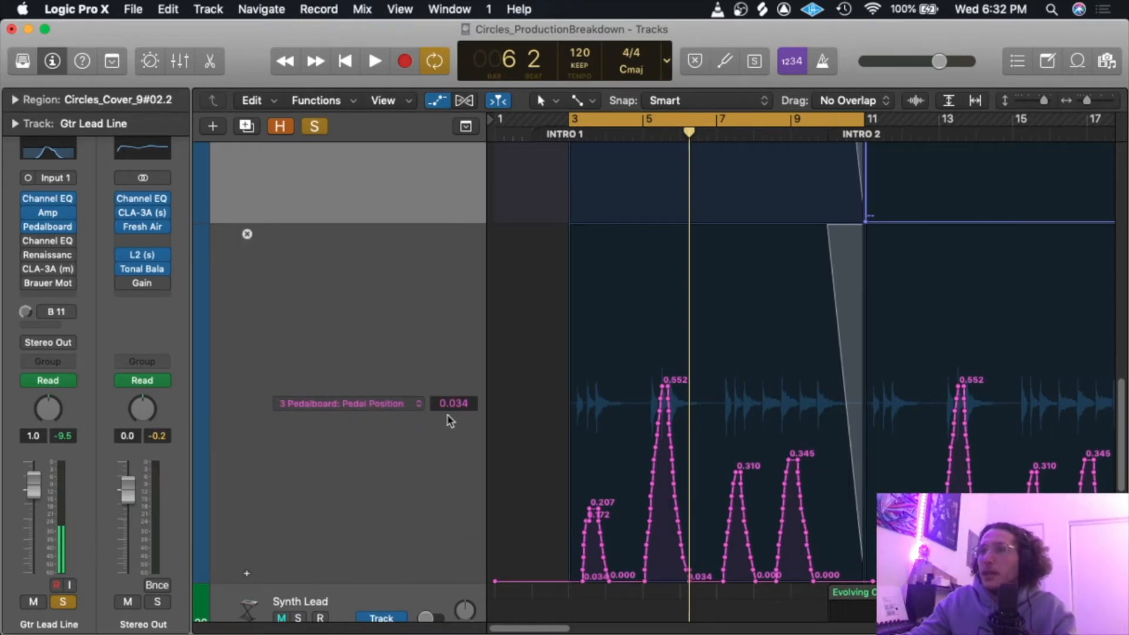
Show the automation modes available for Gtr Lead Line and demonstrate moving the wah pedal in Pedalboard.
{"action": "left_click", "coordinate": [48, 380]}
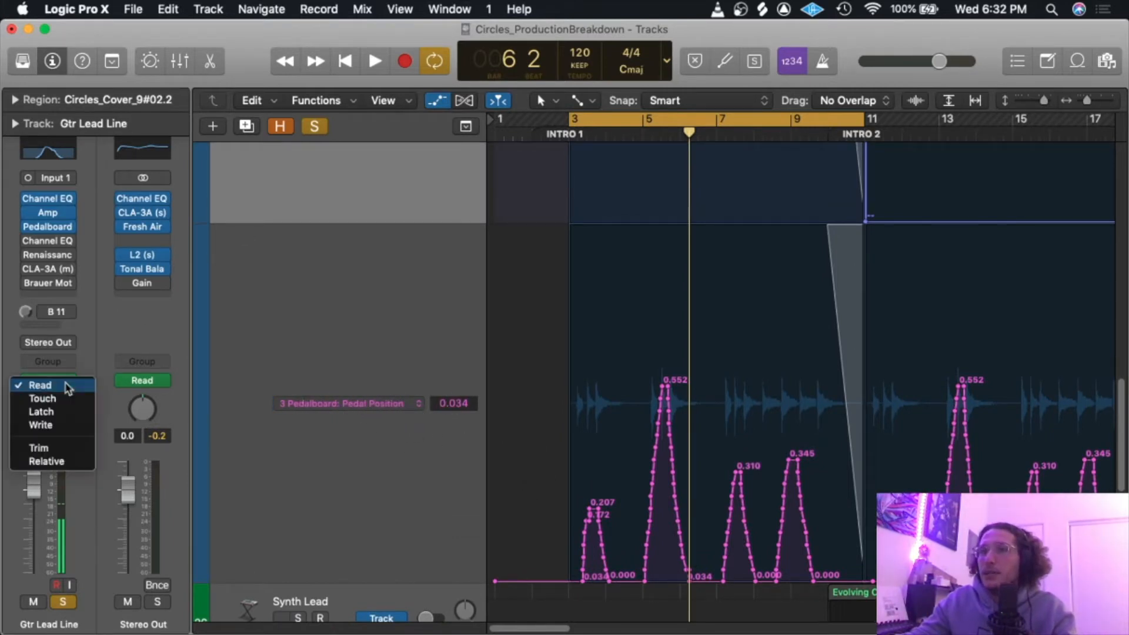
{"action": "left_click", "coordinate": [101, 339]}
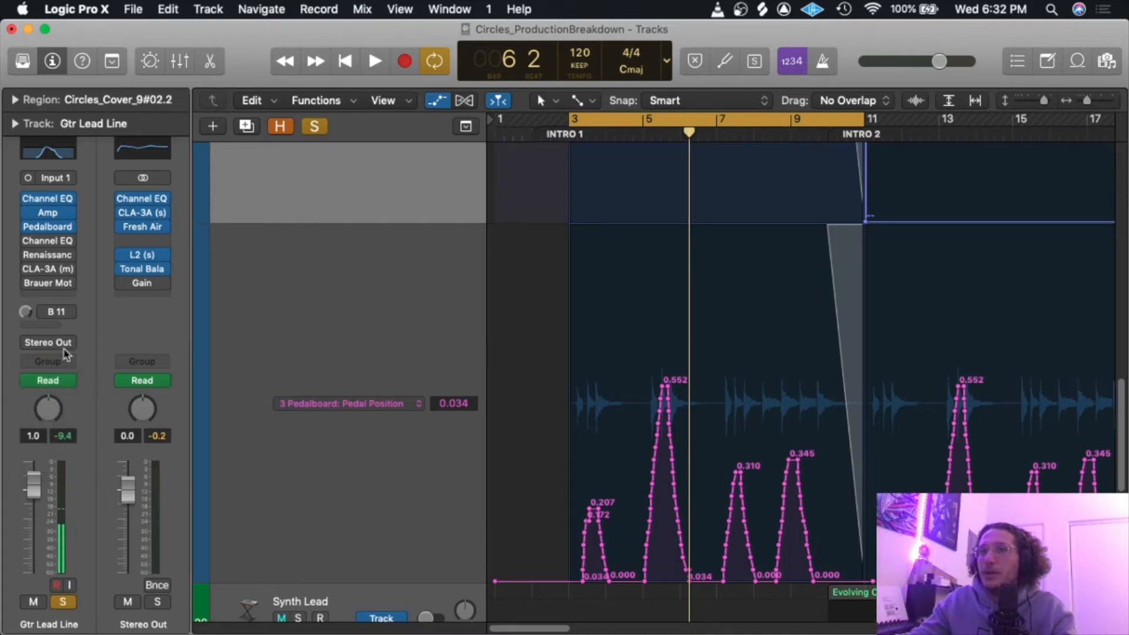
{"action": "left_click", "coordinate": [51, 228]}
{"action": "left_click_drag", "start_coordinate": [108, 353], "coordinate": [33, 122]}
{"action": "left_click", "coordinate": [29, 108]}
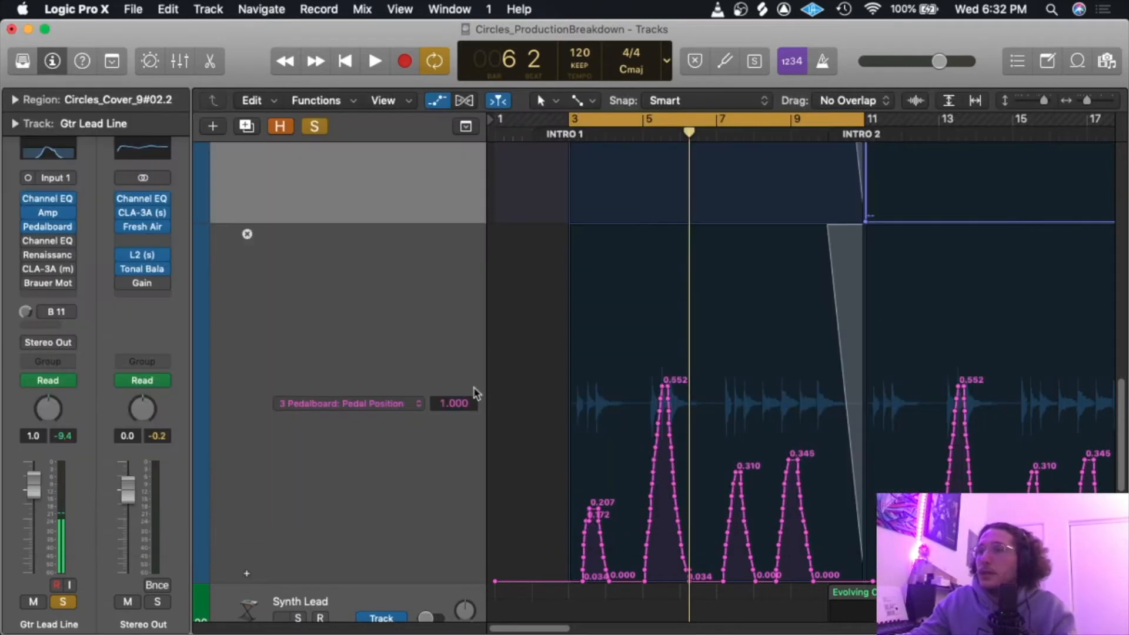
Examine the Pedal Position automation across both intro regions of Gtr Lead Line and collapse its lane.
{"action": "scroll", "coordinate": [630, 512], "scroll_direction": "up", "scroll_amount": 2}
{"action": "scroll", "coordinate": [711, 497], "scroll_direction": "down", "scroll_amount": 3}
{"action": "scroll", "coordinate": [650, 395], "scroll_direction": "right", "scroll_amount": 5}
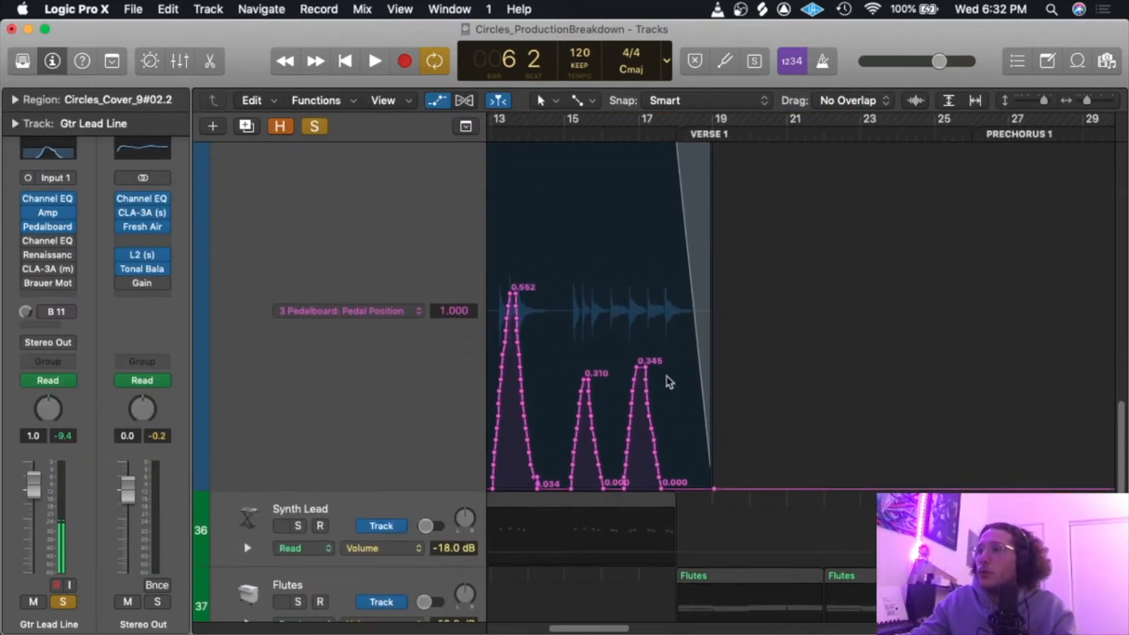
{"action": "scroll", "coordinate": [669, 382], "scroll_direction": "left", "scroll_amount": 8}
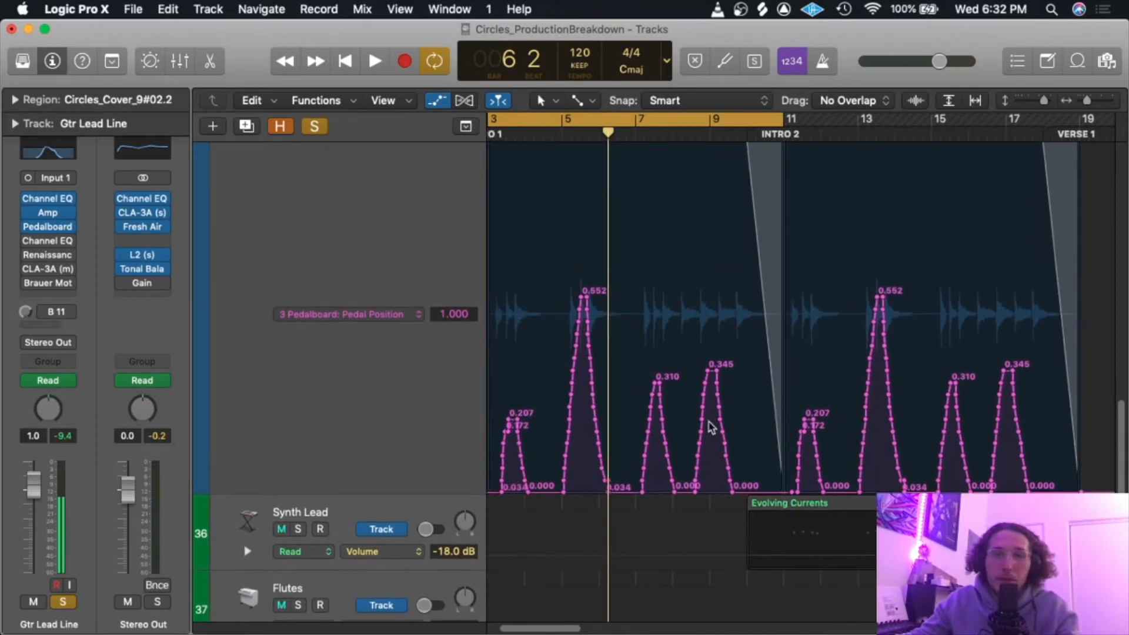
{"action": "scroll", "coordinate": [421, 353], "scroll_direction": "up", "scroll_amount": 8}
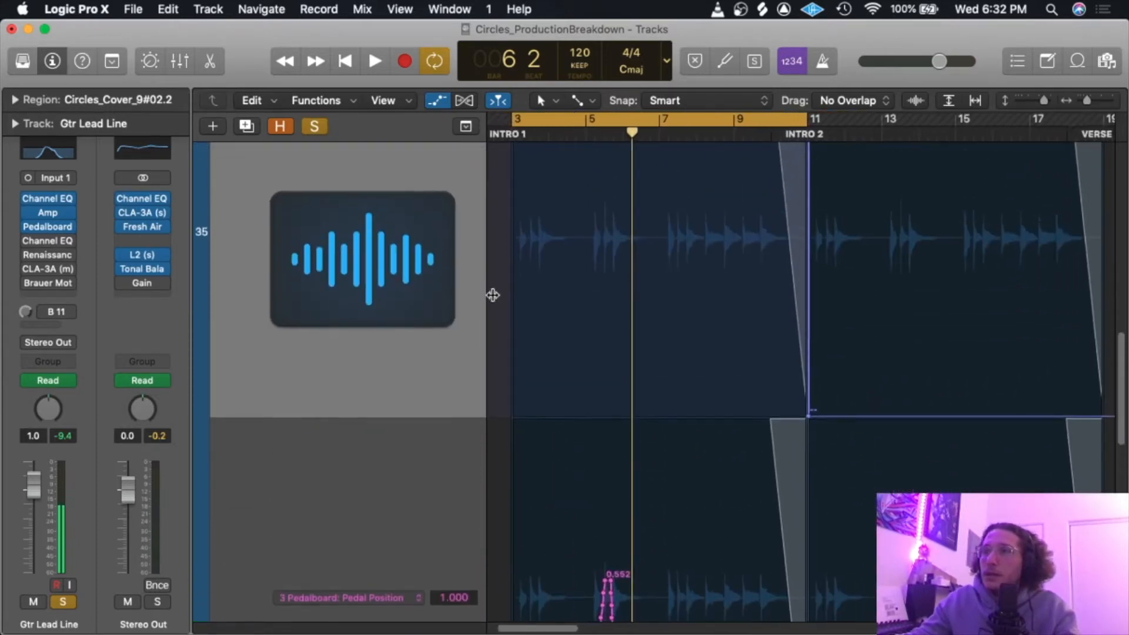
{"action": "scroll", "coordinate": [353, 329], "scroll_direction": "up", "scroll_amount": 3}
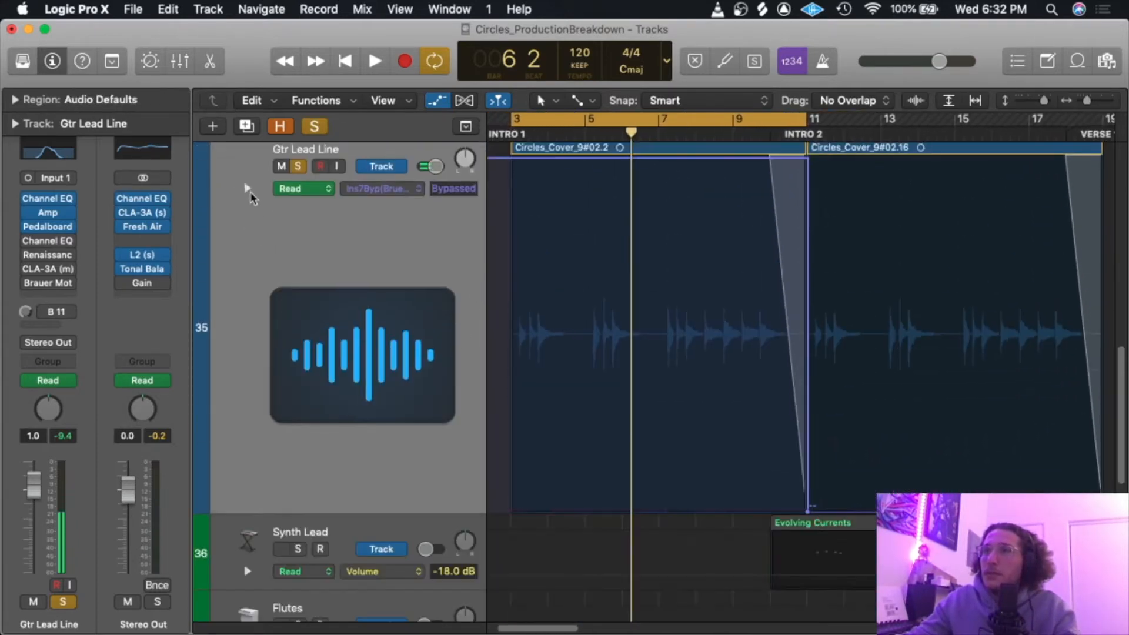
{"action": "scroll", "coordinate": [404, 222], "scroll_direction": "up", "scroll_amount": 2}
Play Gtr Lead Line from bar 3, stop playback, and hide the track automation.
{"action": "key", "text": "space"}
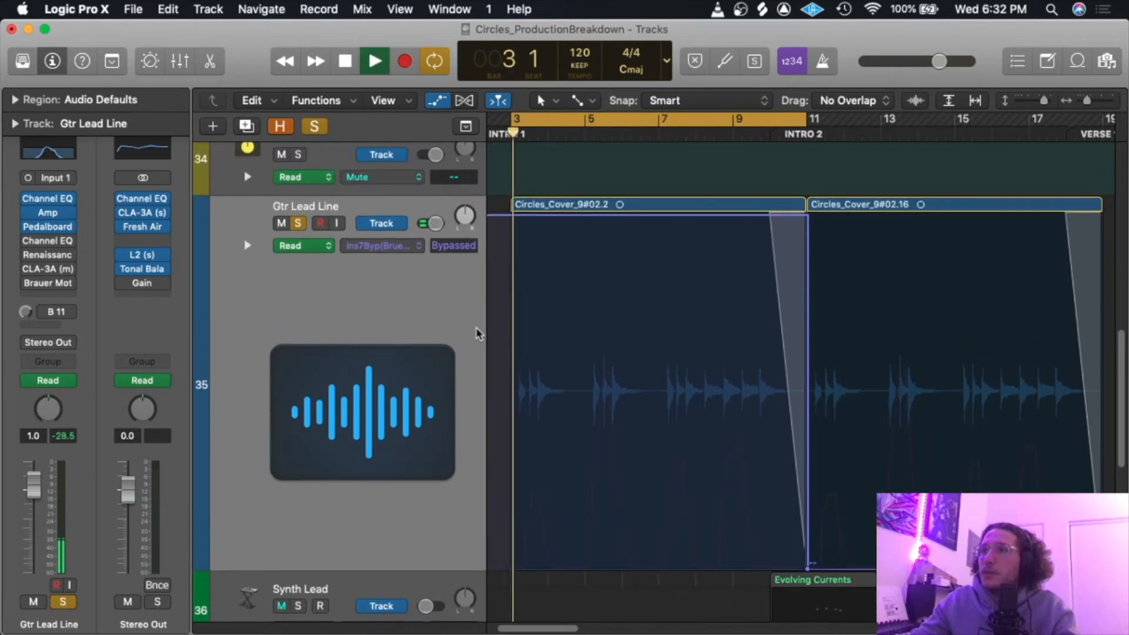
{"action": "scroll", "coordinate": [372, 302], "scroll_direction": "left", "scroll_amount": 3}
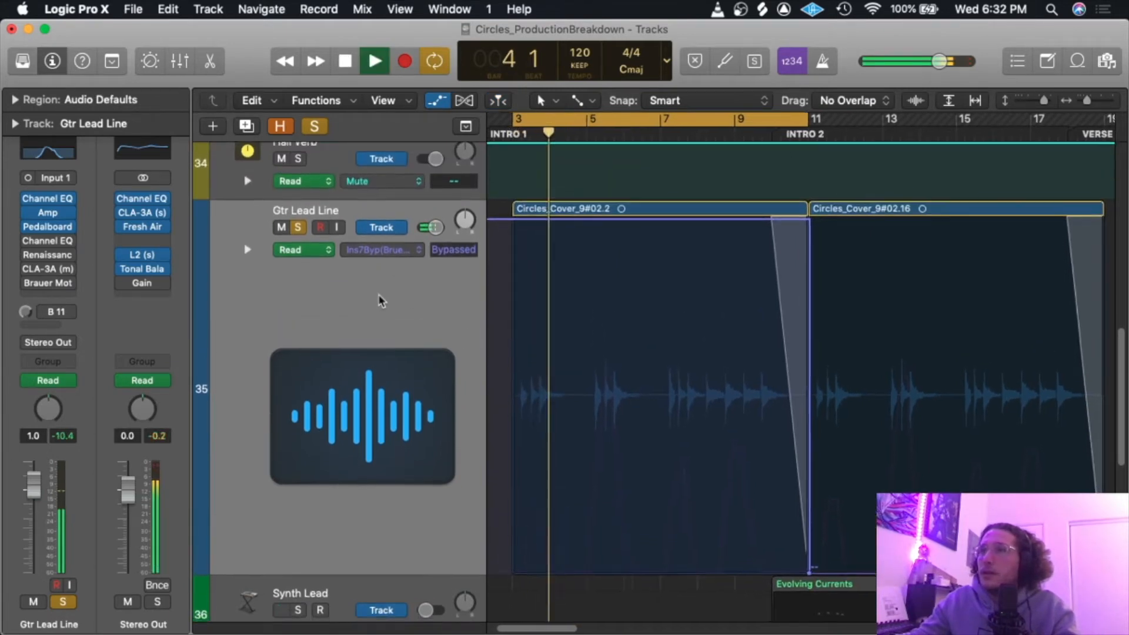
{"action": "scroll", "coordinate": [385, 297], "scroll_direction": "right", "scroll_amount": 2}
{"action": "key", "text": "space"}
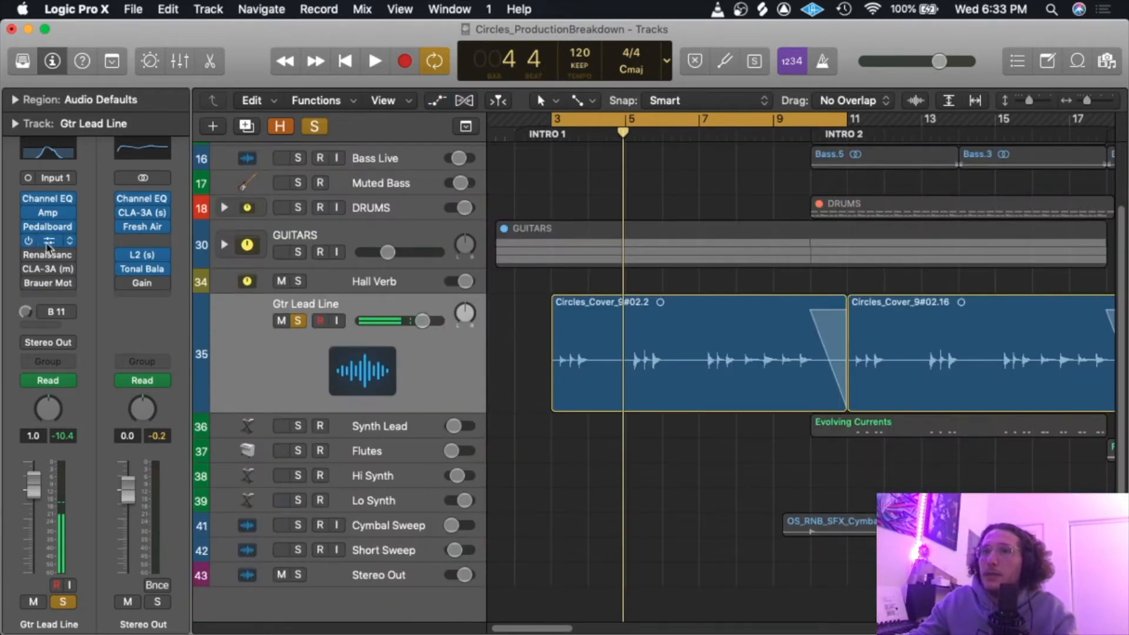
Re-enable the second Channel EQ and Renaissance Axx on Gtr Lead Line, viewing each plug-in's settings during playback.
{"action": "left_click", "coordinate": [48, 199]}
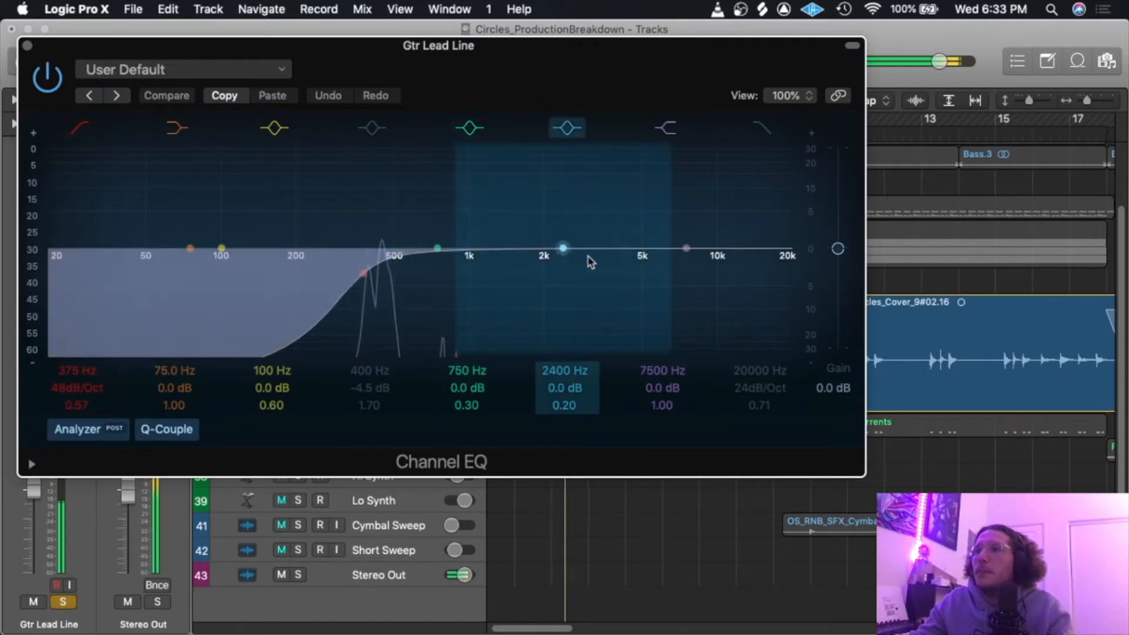
{"action": "left_click", "coordinate": [28, 46]}
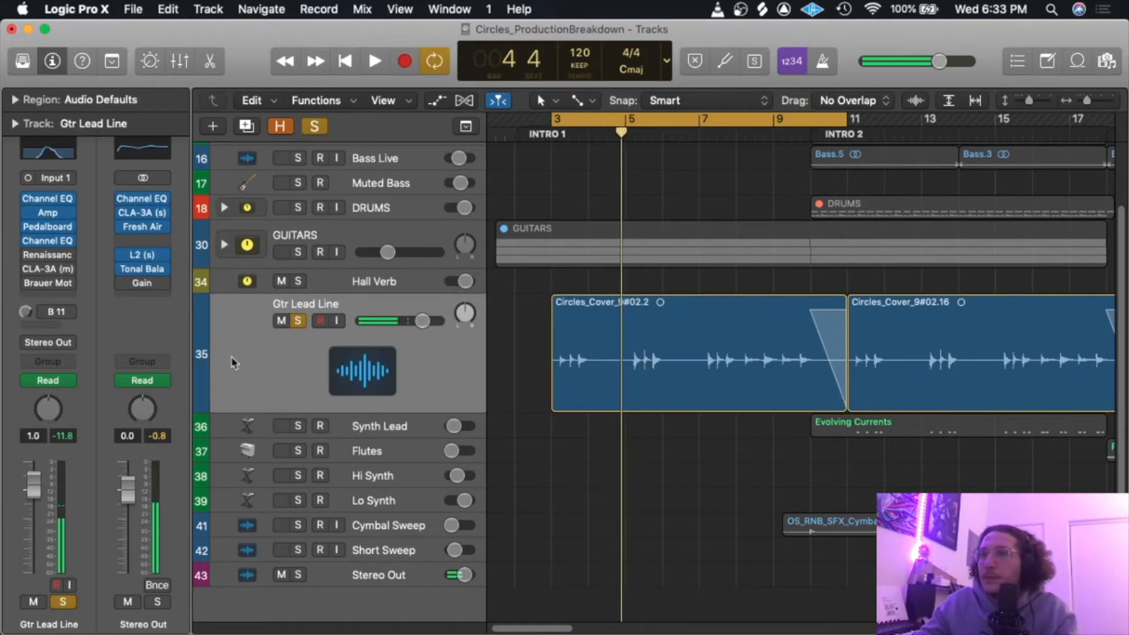
{"action": "left_click", "coordinate": [49, 256]}
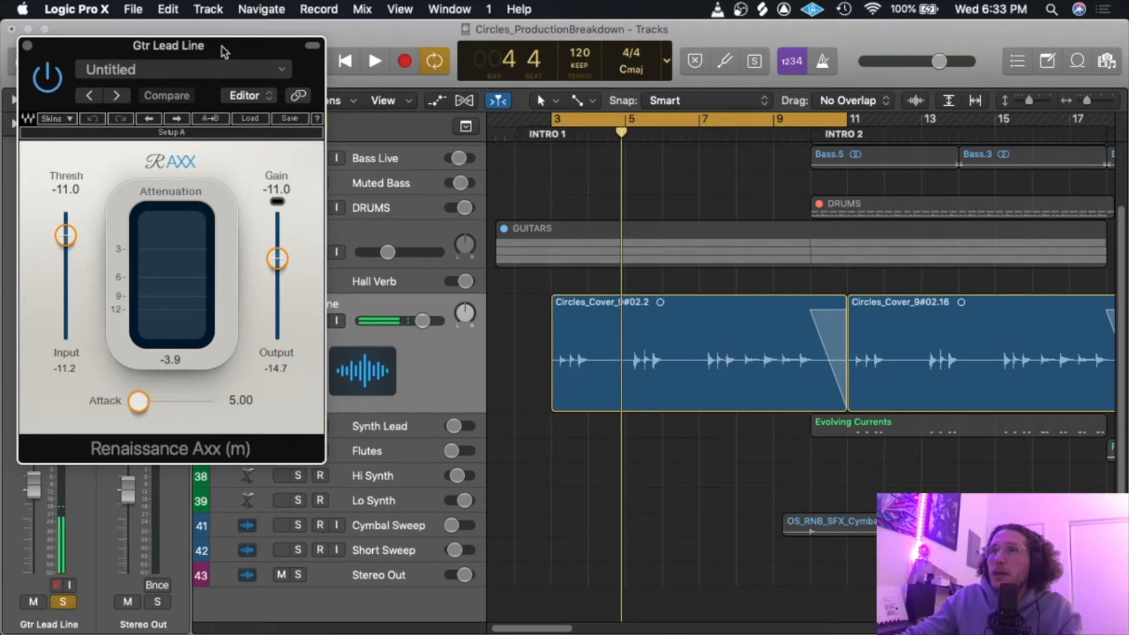
{"action": "left_click_drag", "start_coordinate": [223, 51], "coordinate": [210, 60]}
{"action": "key", "text": "space"}
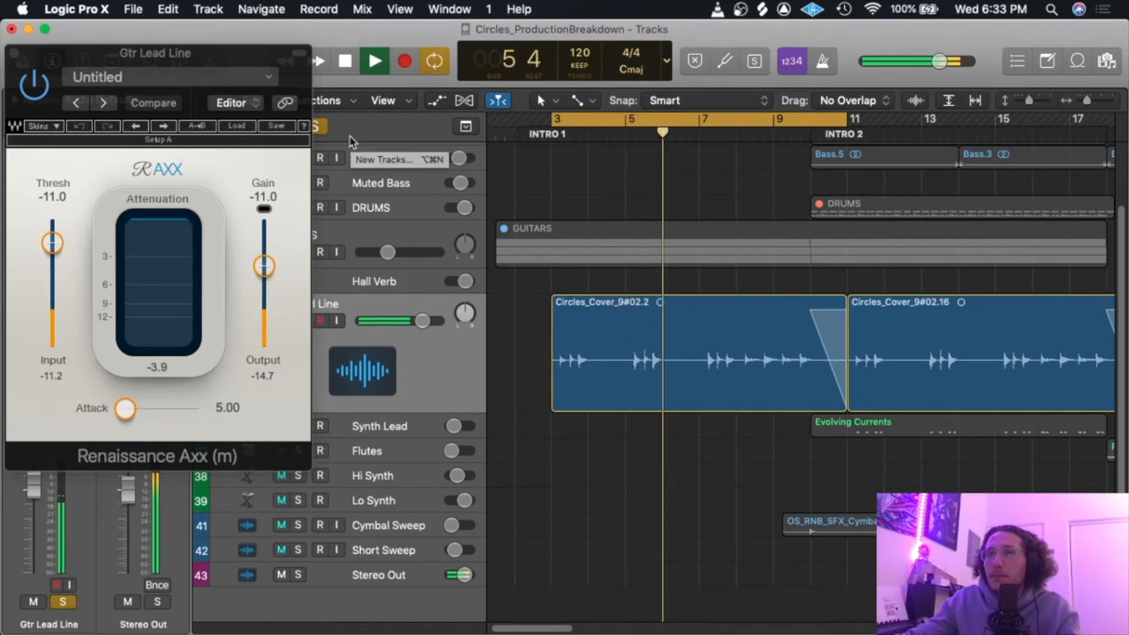
{"action": "key", "text": "v"}
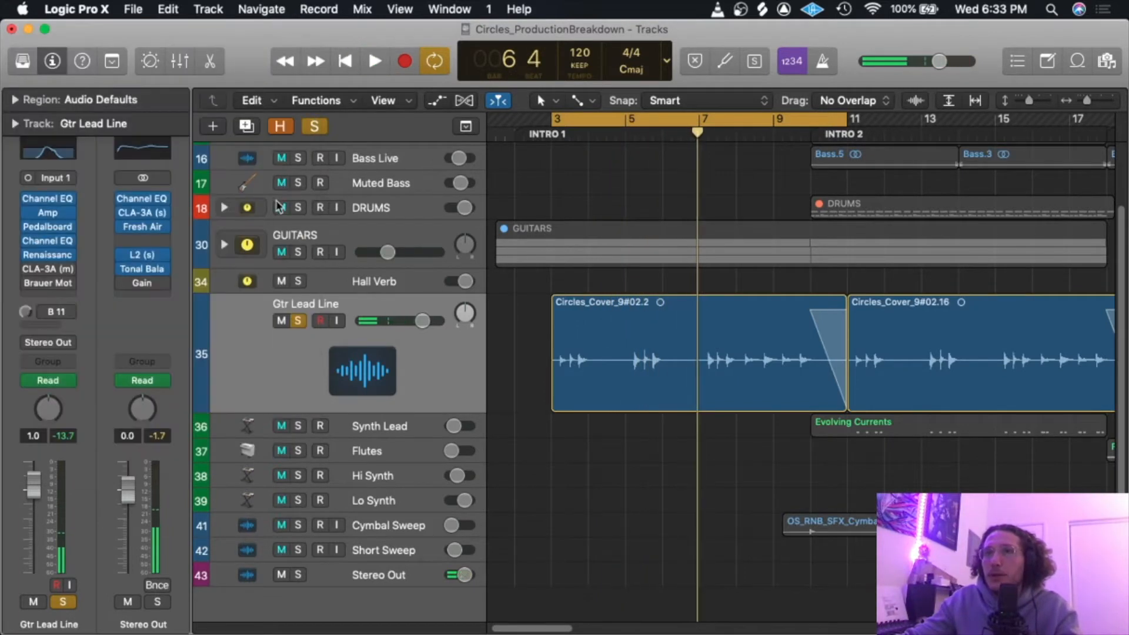
Re-enable the CLA-3A compressor on Gtr Lead Line and view its settings while playing the guitar from bar 3.
{"action": "left_click", "coordinate": [49, 270]}
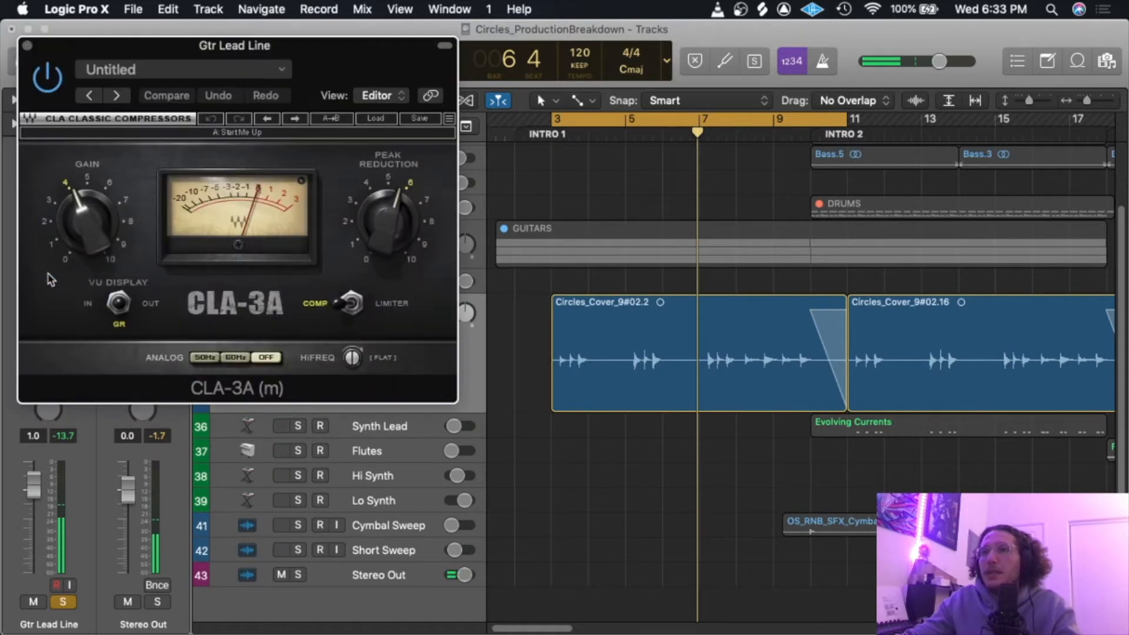
{"action": "left_click_drag", "start_coordinate": [323, 67], "coordinate": [374, 59]}
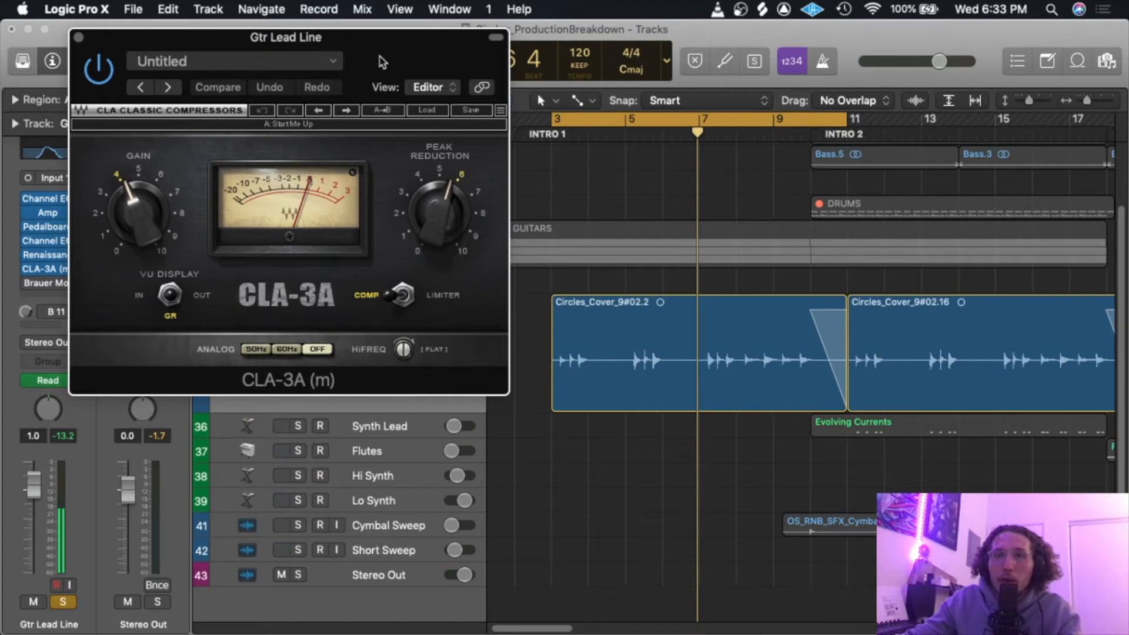
{"action": "key", "text": "space"}
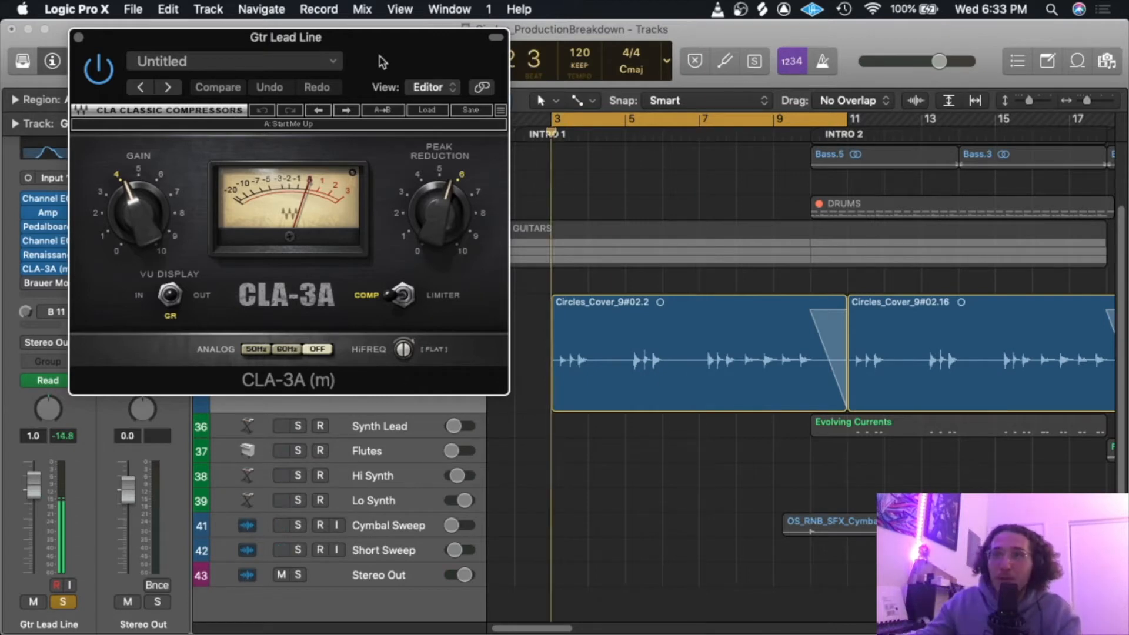
{"action": "key", "text": "space"}
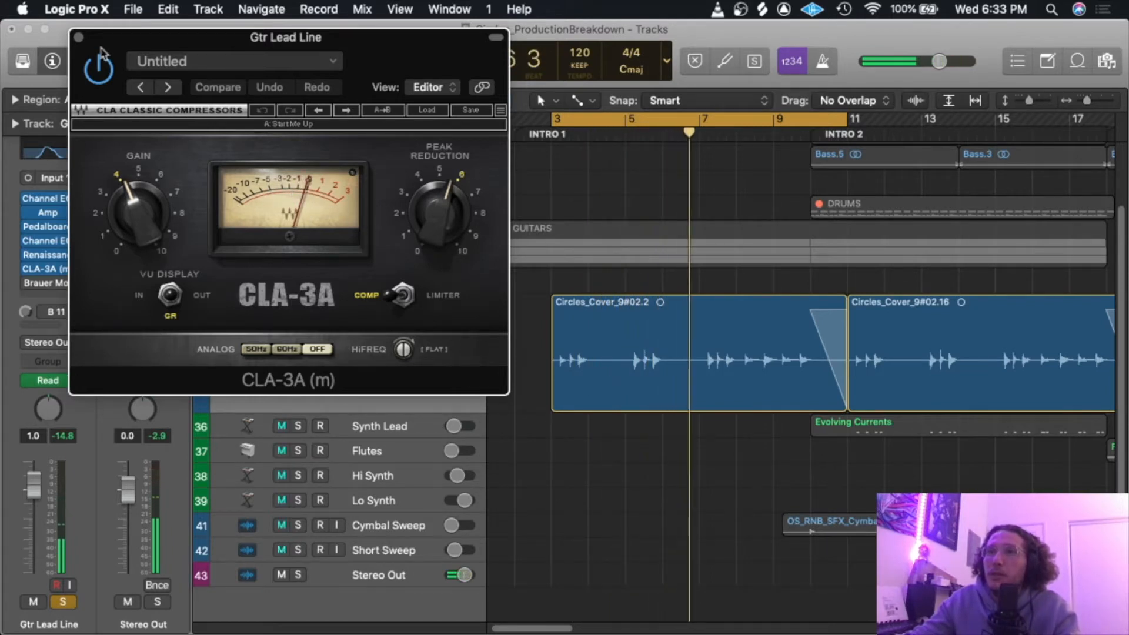
{"action": "left_click", "coordinate": [78, 38]}
{"action": "key", "text": "space"}
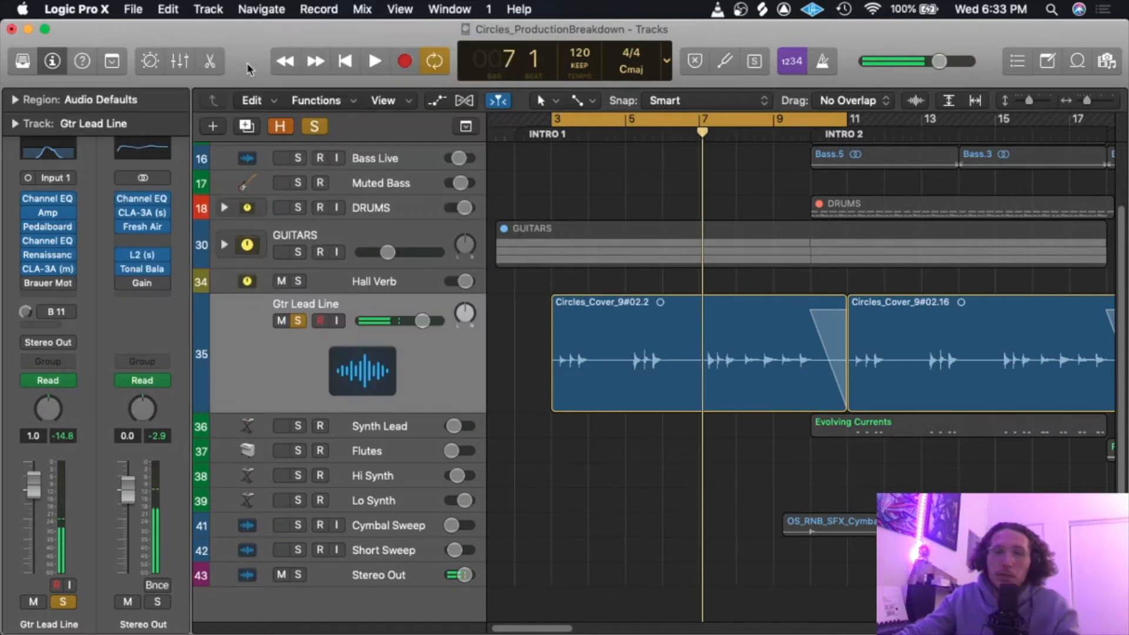
Turn off cycle mode and play the soloed guitar from the project start through the first intro.
{"action": "mouse_move", "coordinate": [145, 217]}
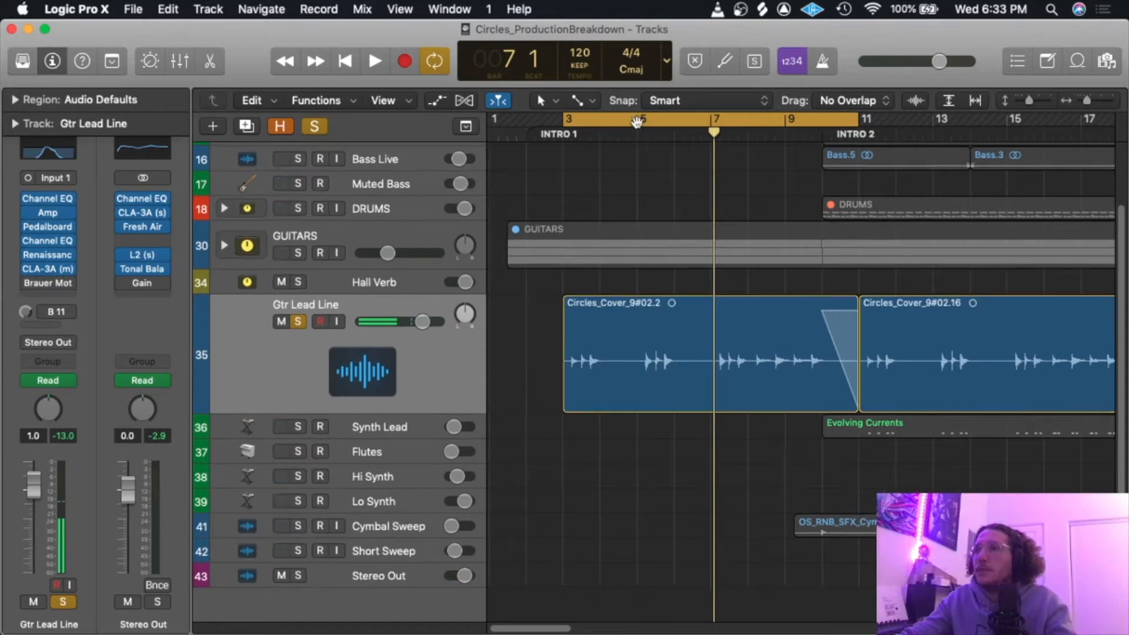
{"action": "left_click", "coordinate": [562, 134]}
{"action": "left_click", "coordinate": [616, 116]}
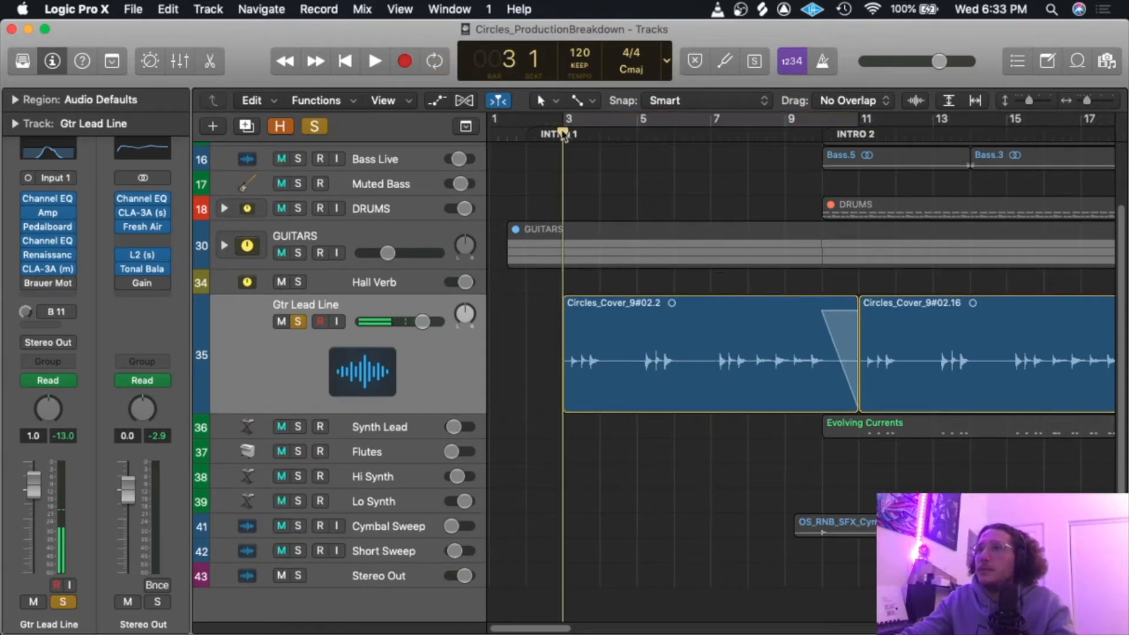
{"action": "key", "text": "Return"}
{"action": "key", "text": "space"}
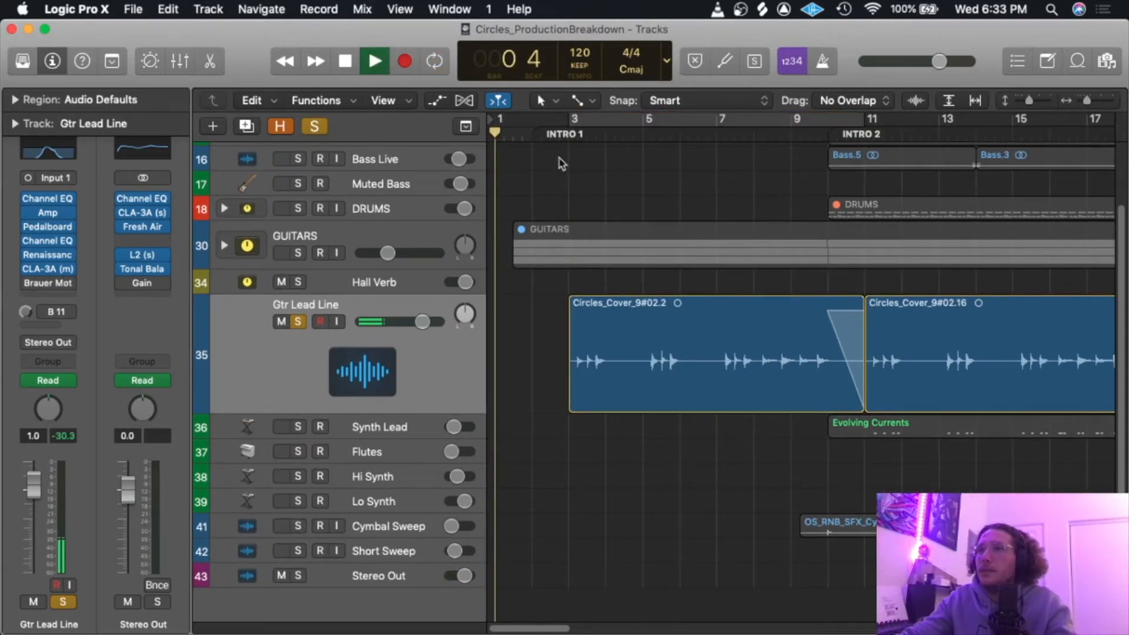
{"action": "mouse_move", "coordinate": [64, 284]}
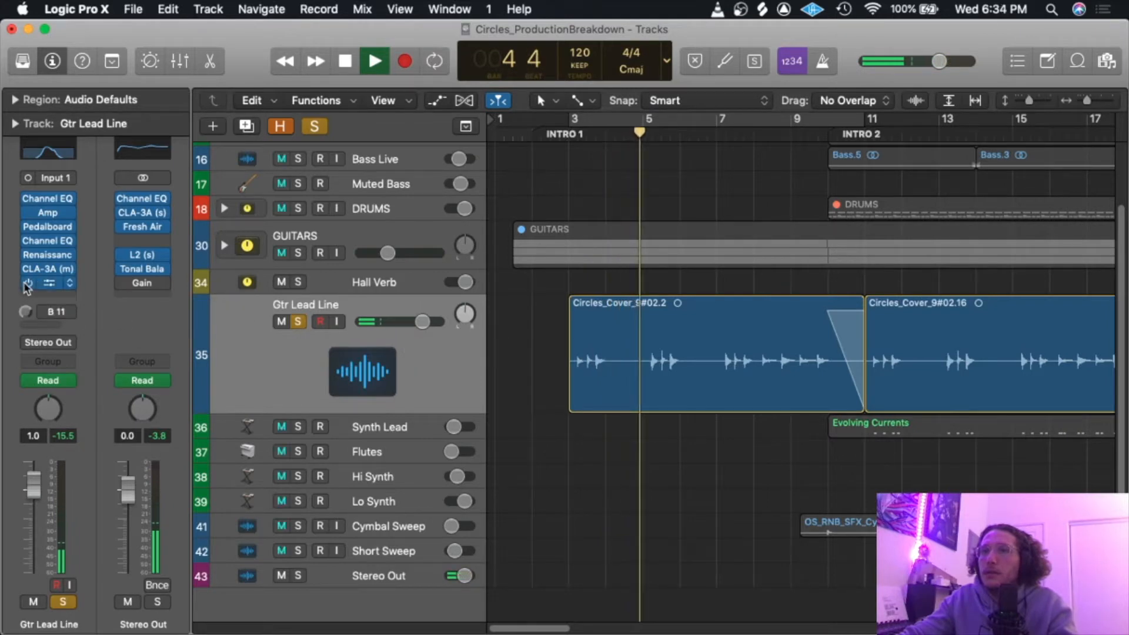
{"action": "key", "text": "space"}
Cycle bars 11 to 19 over the second guitar region and view Brauer Motion on Gtr Lead Line during playback.
{"action": "scroll", "coordinate": [509, 332], "scroll_direction": "right", "scroll_amount": 10}
{"action": "left_click", "coordinate": [547, 131]}
{"action": "left_click", "coordinate": [48, 284]}
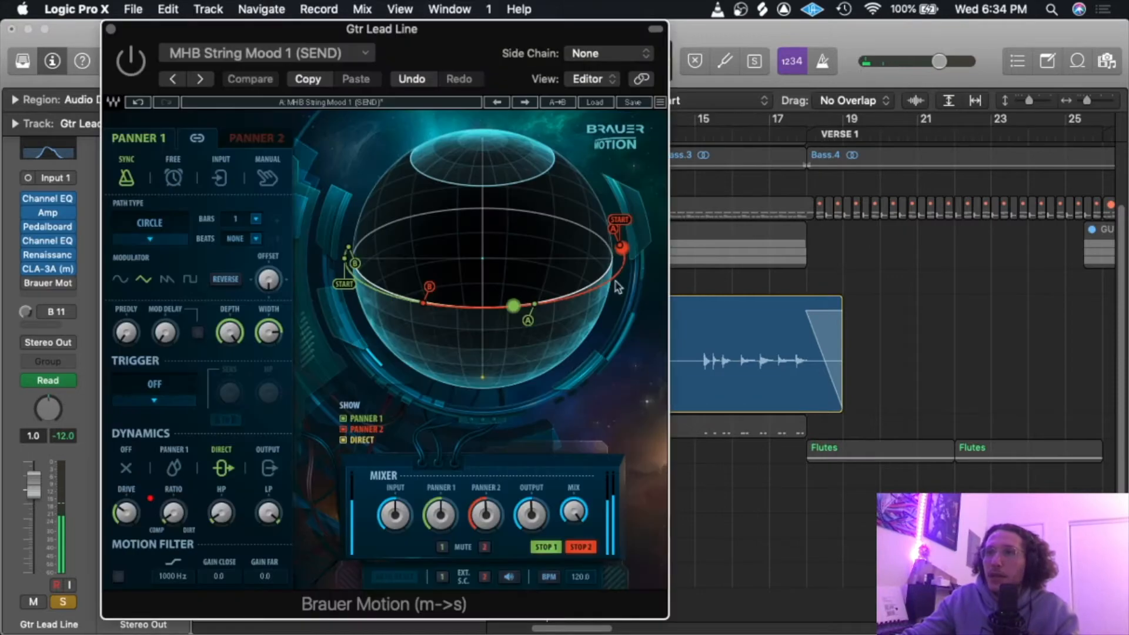
{"action": "left_click_drag", "start_coordinate": [381, 30], "coordinate": [407, 505]}
{"action": "key", "text": "space"}
{"action": "left_click_drag", "start_coordinate": [552, 123], "coordinate": [774, 158]}
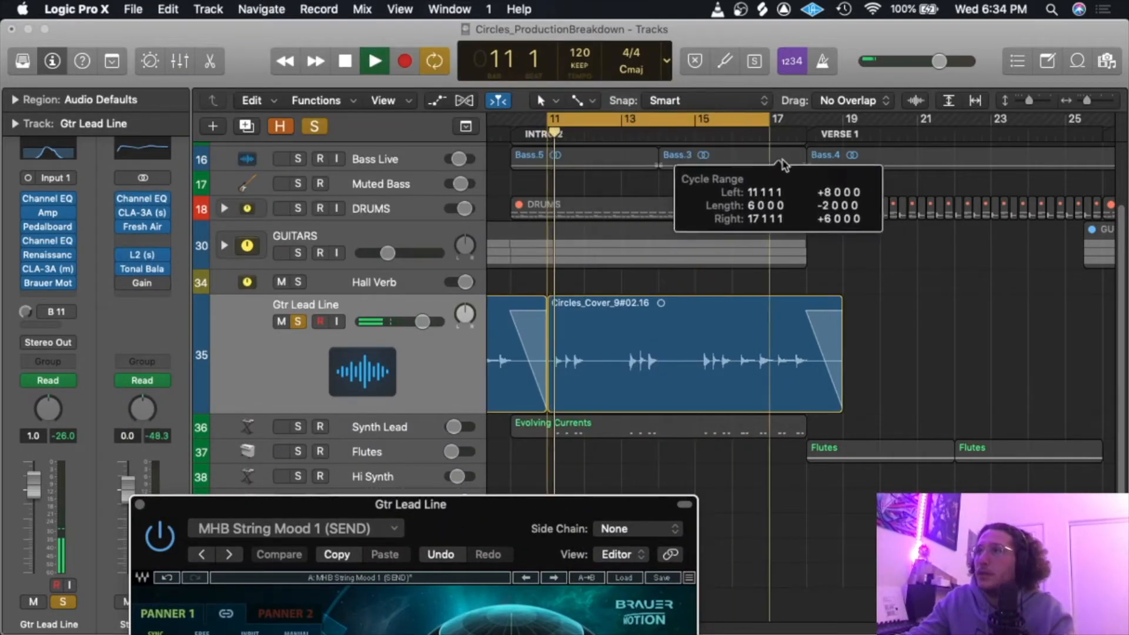
{"action": "left_click_drag", "start_coordinate": [519, 538], "coordinate": [534, 58]}
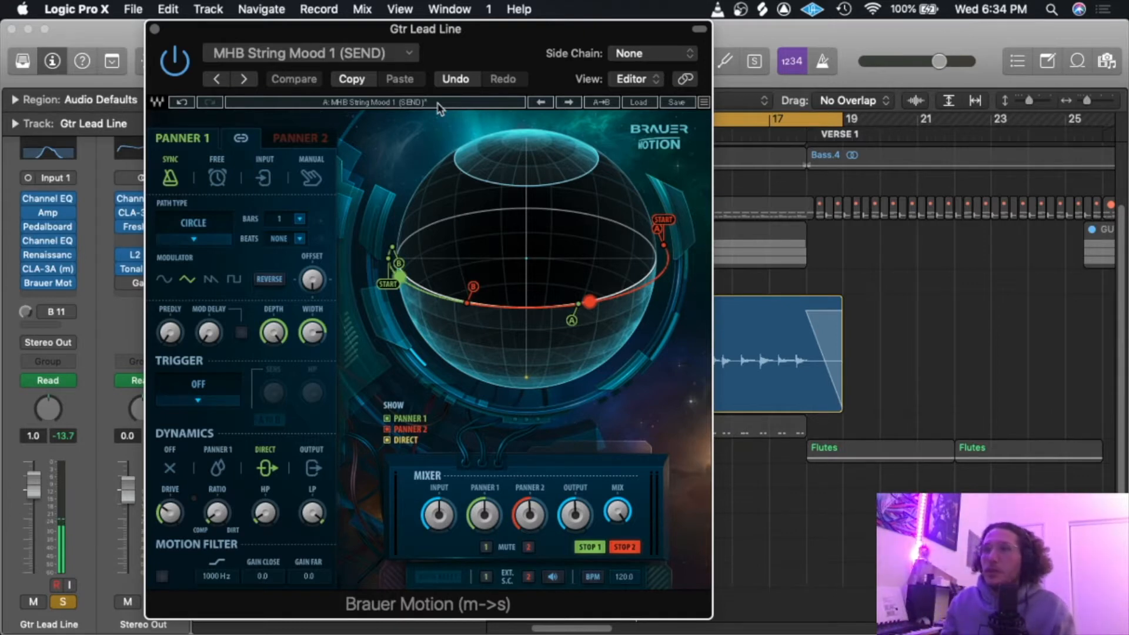
Browse the Brauer Motion factory presets without changing MHB String Mood 1 (SEND), and close the plug-in.
{"action": "left_click", "coordinate": [406, 53]}
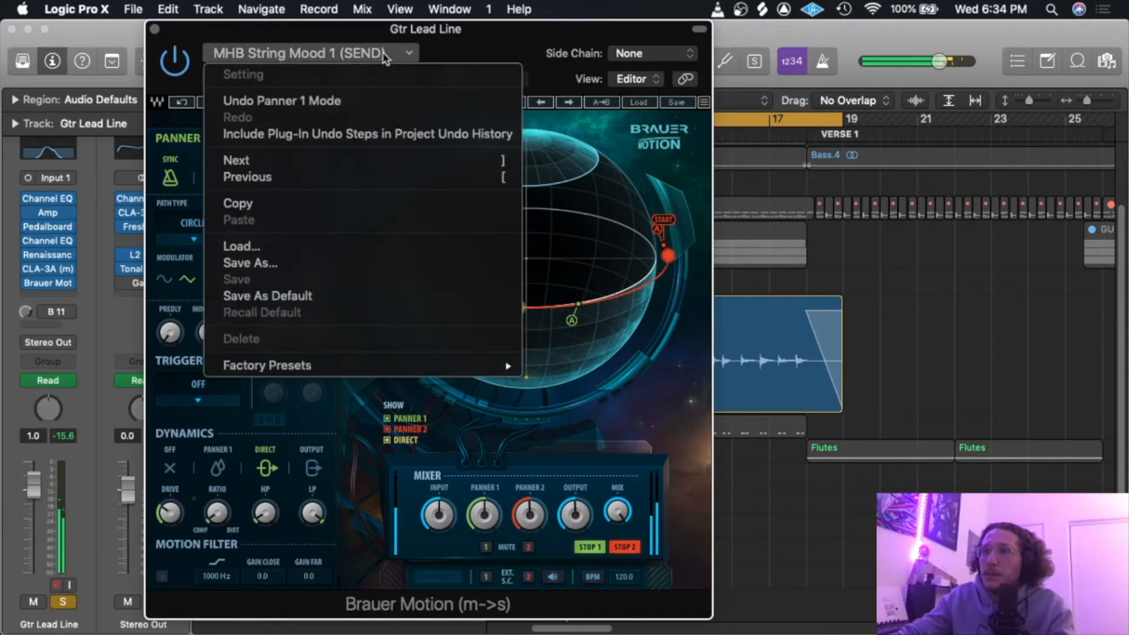
{"action": "mouse_move", "coordinate": [395, 366]}
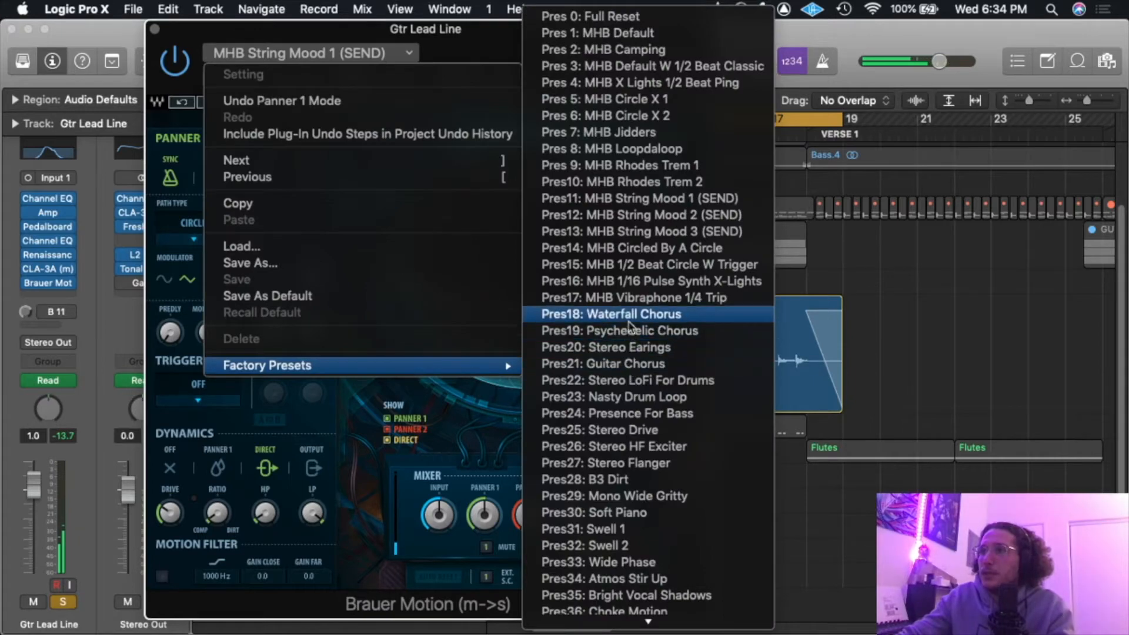
{"action": "scroll", "coordinate": [588, 314], "scroll_direction": "down", "scroll_amount": 10}
{"action": "scroll", "coordinate": [640, 529], "scroll_direction": "down", "scroll_amount": 5}
{"action": "scroll", "coordinate": [641, 558], "scroll_direction": "up", "scroll_amount": 15}
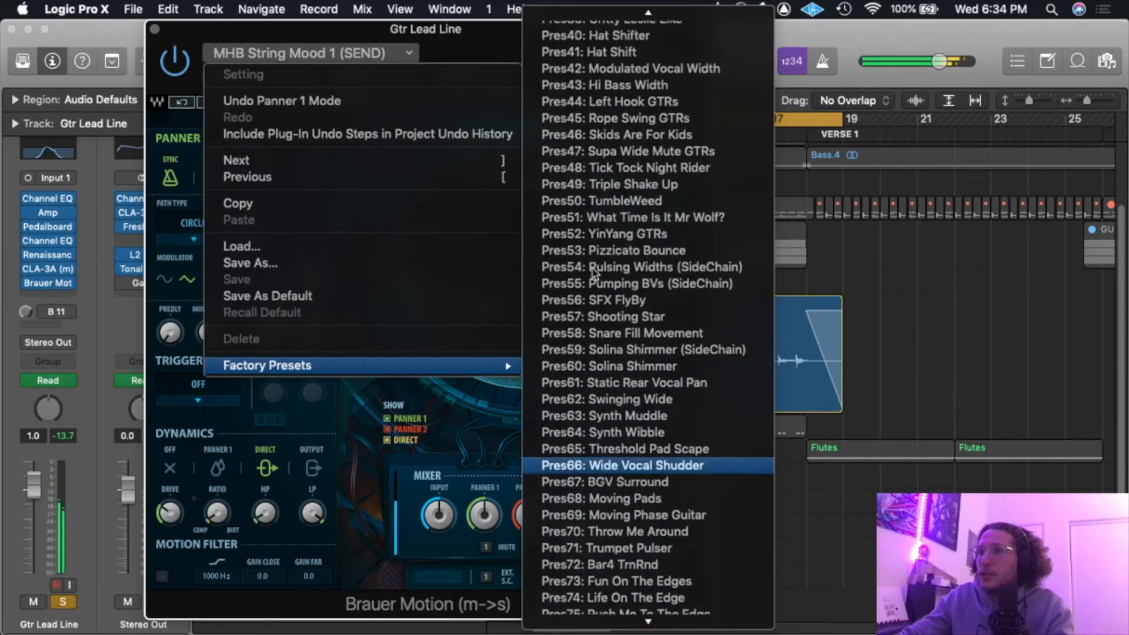
{"action": "left_click", "coordinate": [505, 42]}
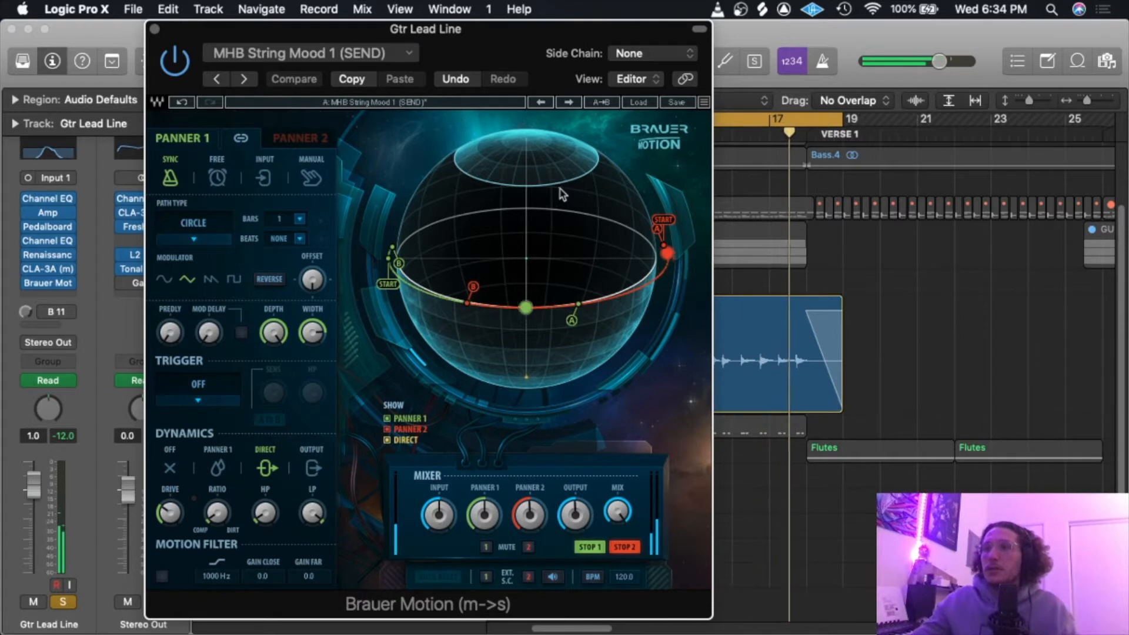
{"action": "key", "text": "super+w"}
Select the Hall Verb track, view its RCompressor settings, and close the plug-in.
{"action": "left_click", "coordinate": [397, 233]}
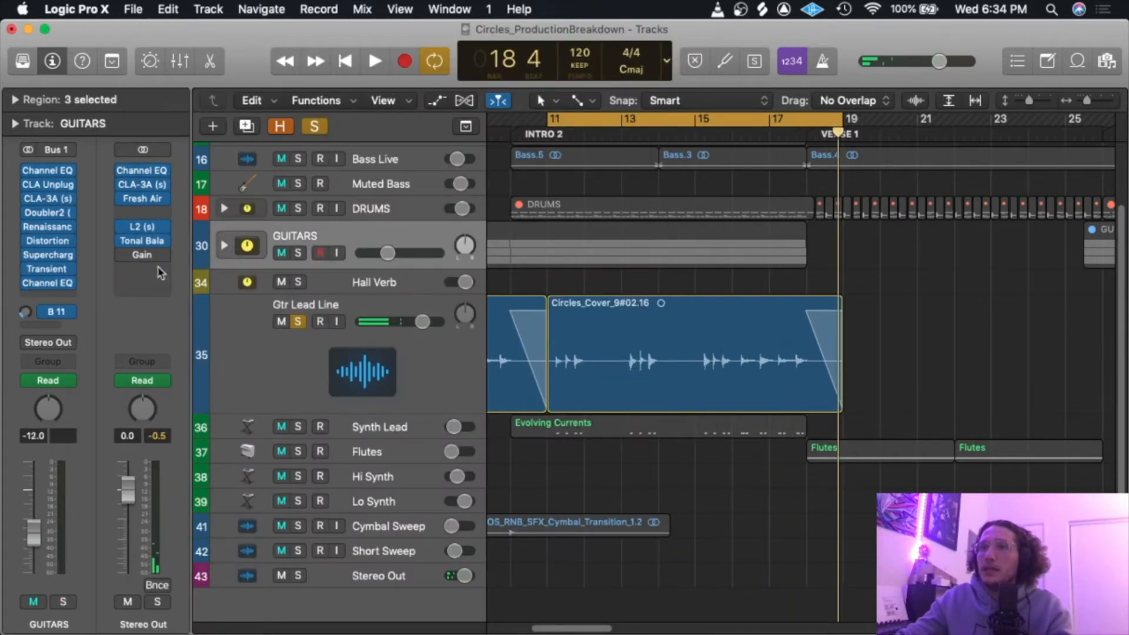
{"action": "left_click", "coordinate": [361, 287]}
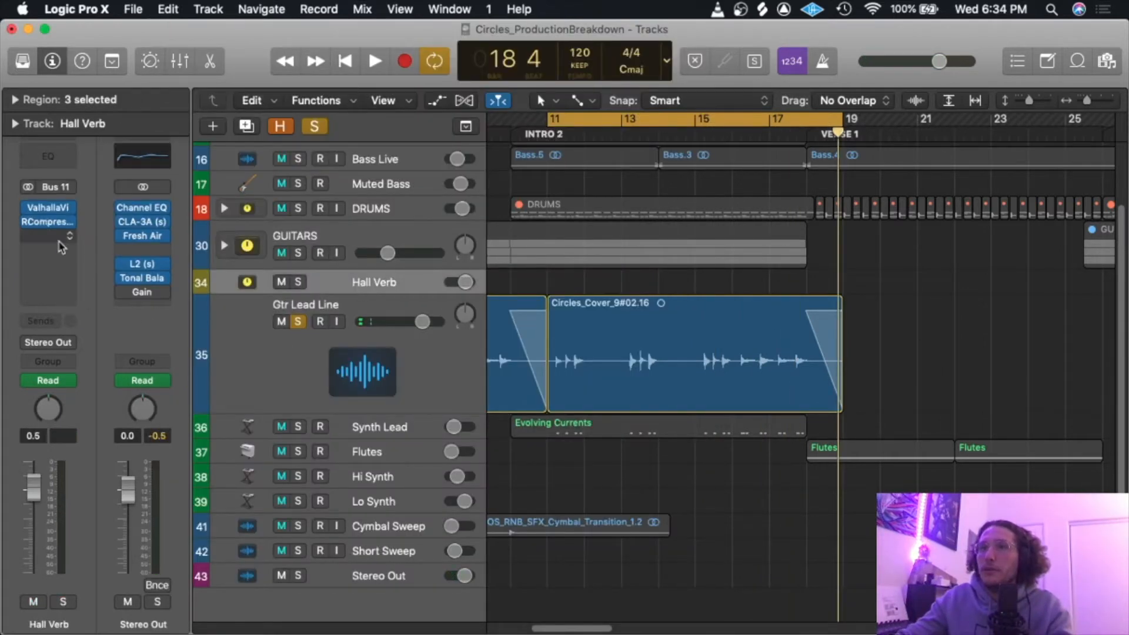
{"action": "left_click", "coordinate": [49, 223]}
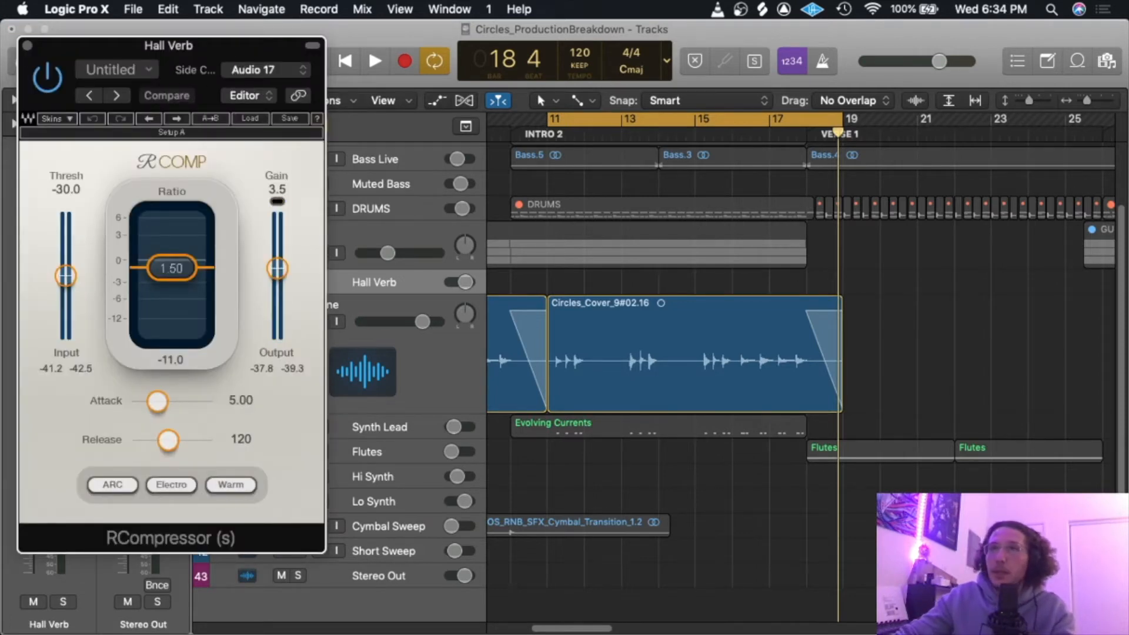
{"action": "left_click", "coordinate": [27, 47]}
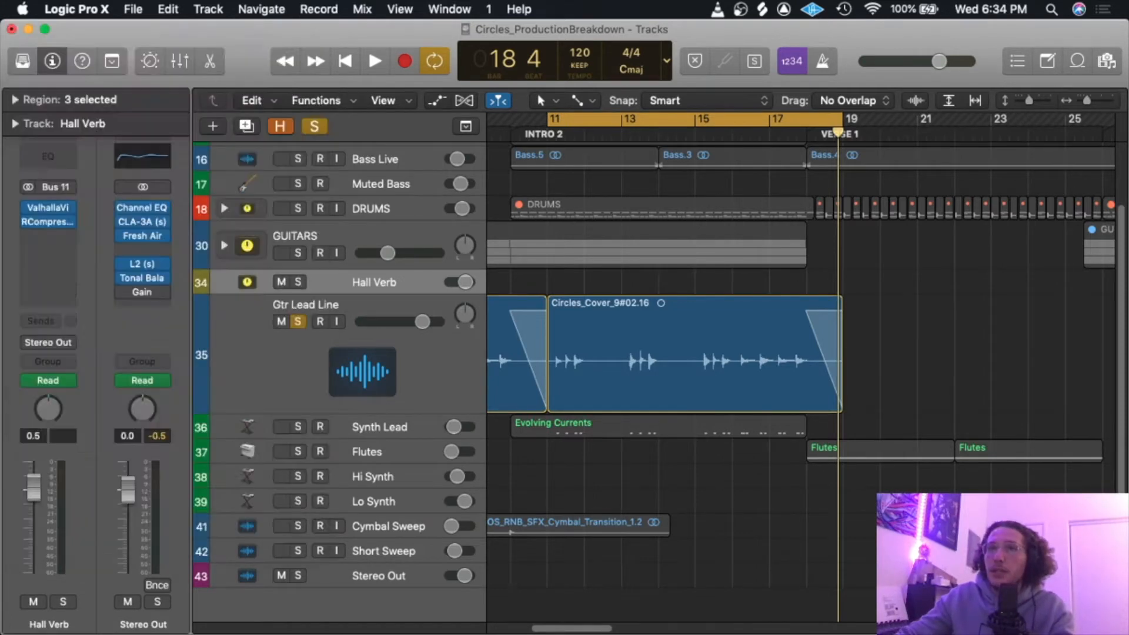
Select Gtr Lead Line and play the cycled guitar region with its Bus 11 send to the hall reverb.
{"action": "left_click", "coordinate": [312, 394]}
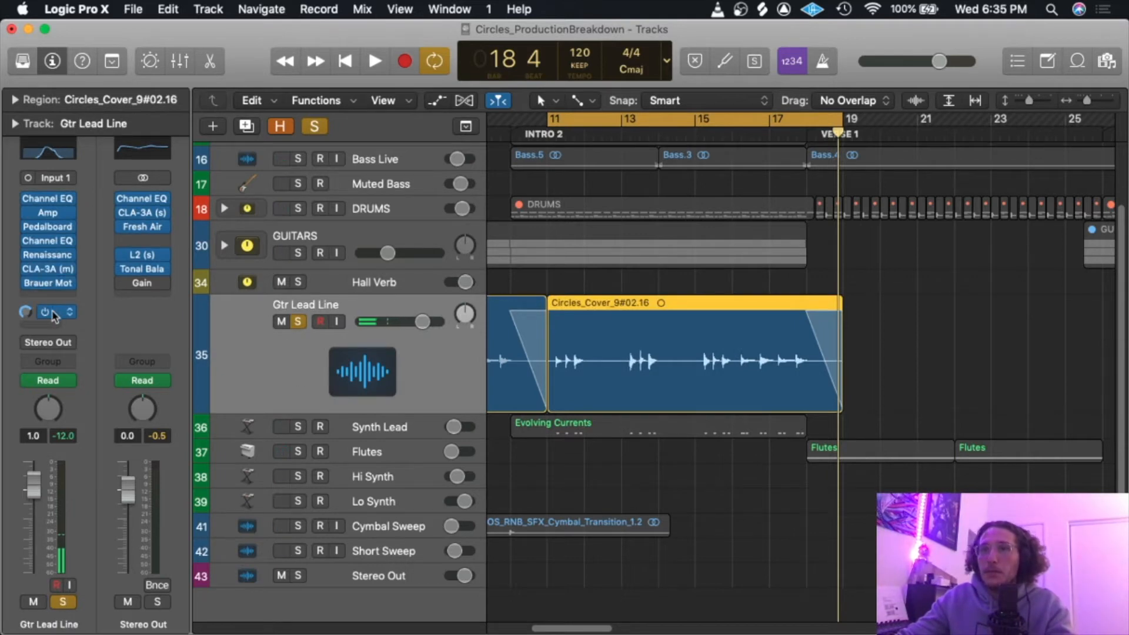
{"action": "key", "text": "space"}
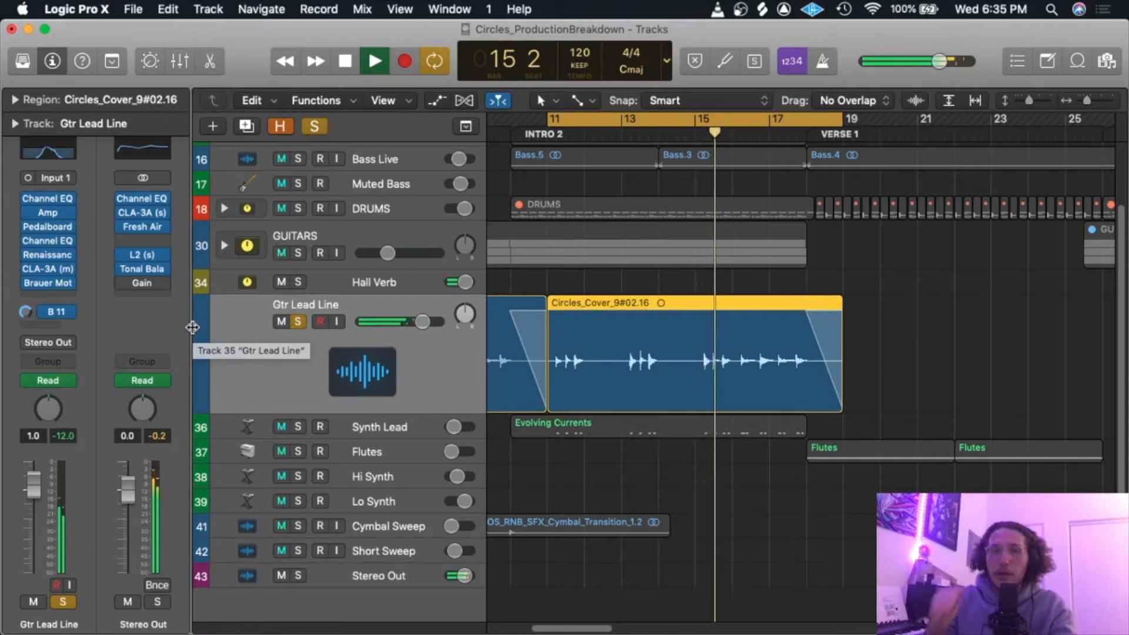
{"action": "key", "text": "space"}
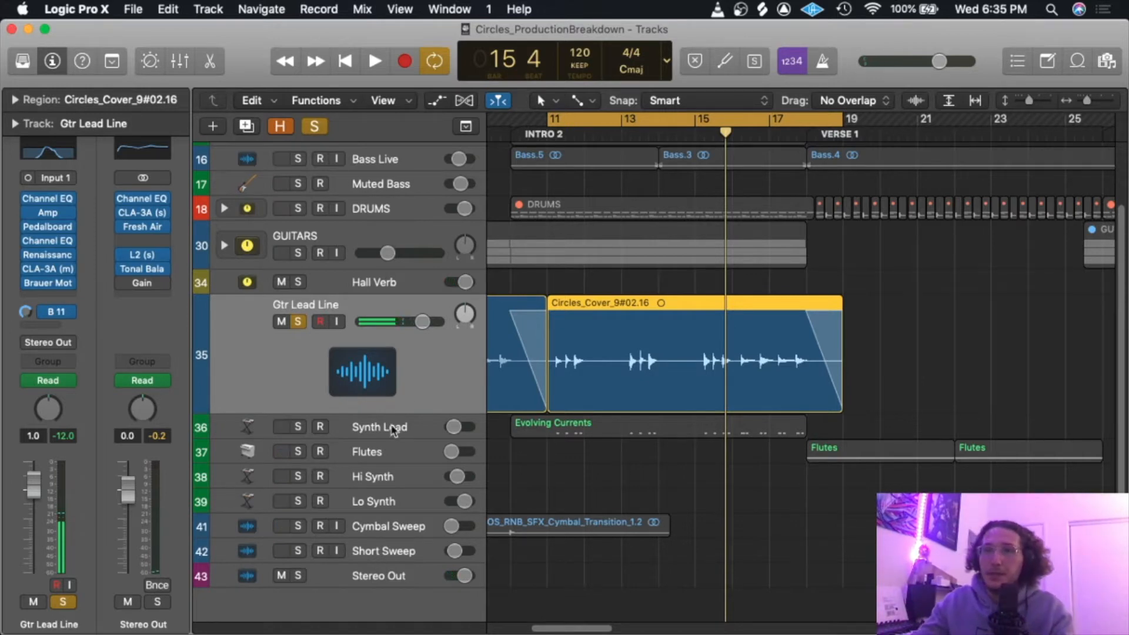
Try to play the guitar's outro regions, turn off cycle mode, and return to the last Gtr Lead Line region.
{"action": "scroll", "coordinate": [725, 382], "scroll_direction": "right", "scroll_amount": 15}
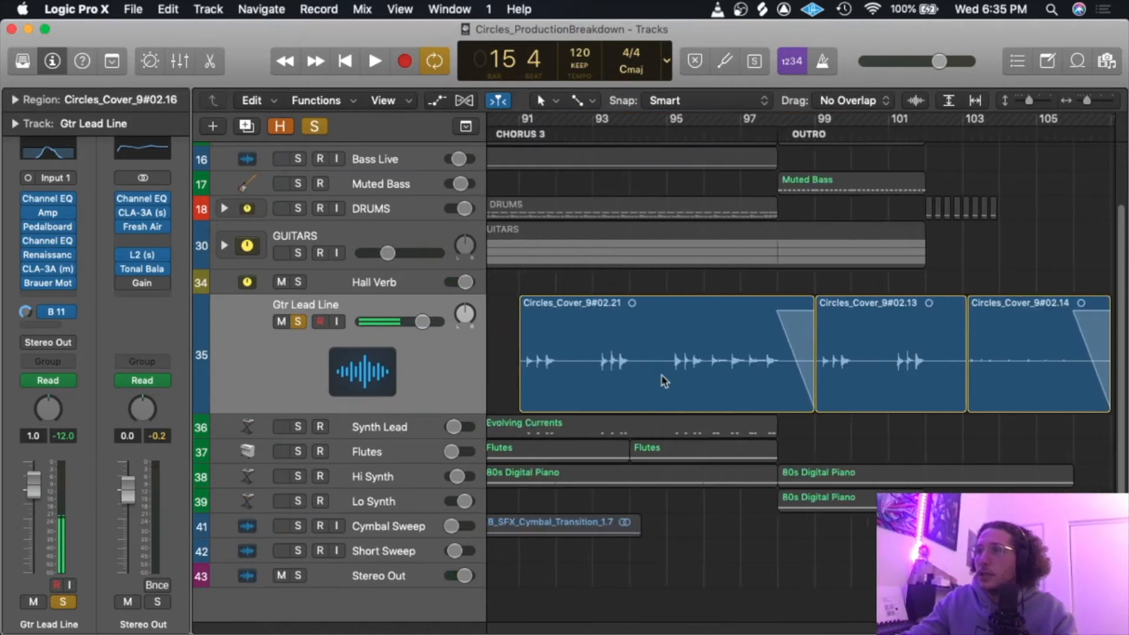
{"action": "scroll", "coordinate": [813, 399], "scroll_direction": "left", "scroll_amount": 1}
{"action": "left_click", "coordinate": [798, 254]}
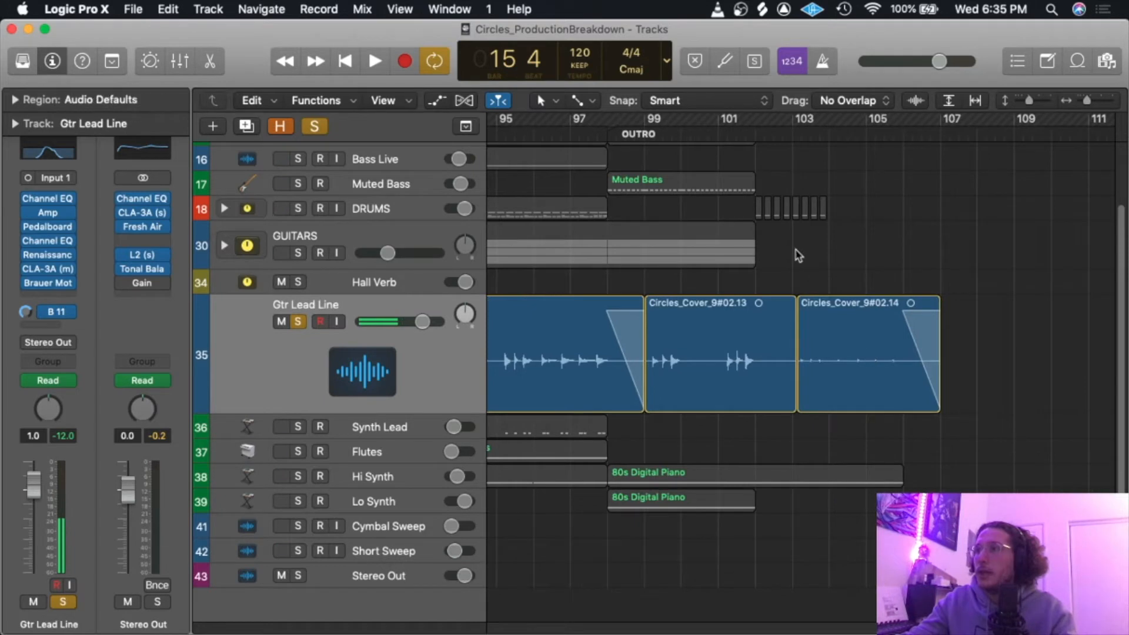
{"action": "left_click", "coordinate": [789, 144]}
{"action": "key", "text": "space"}
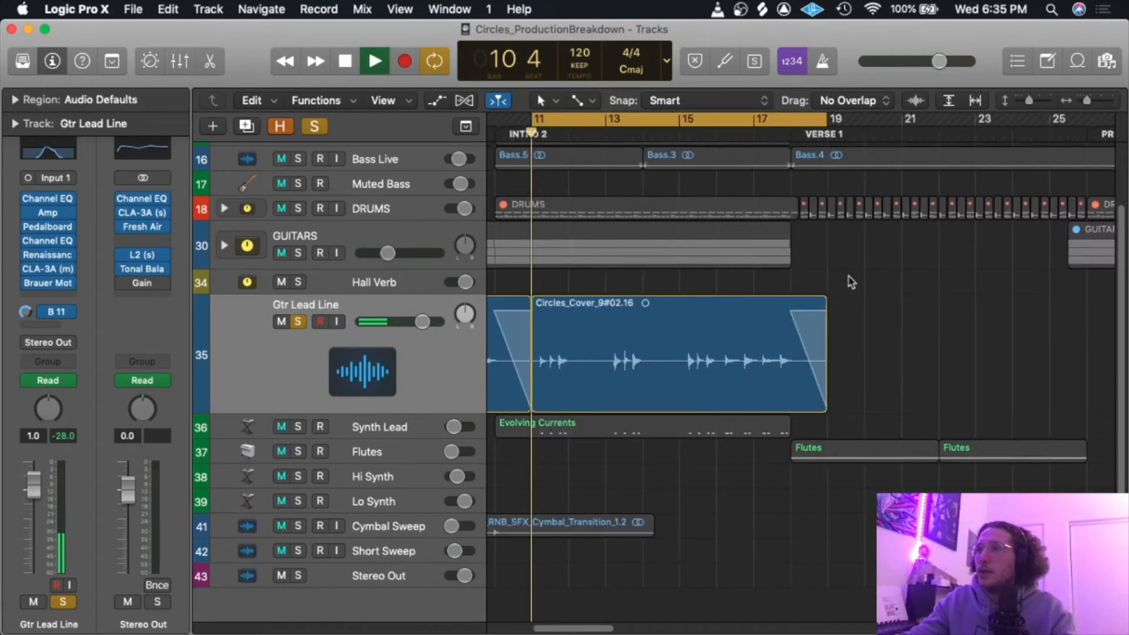
{"action": "key", "text": "space"}
{"action": "scroll", "coordinate": [736, 223], "scroll_direction": "right", "scroll_amount": 20}
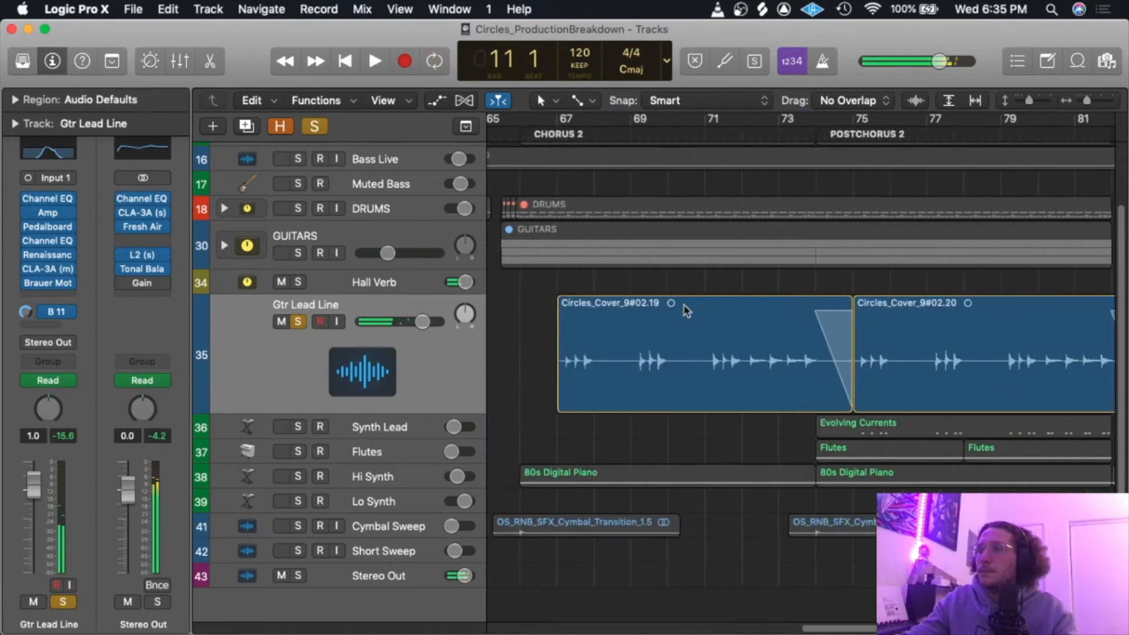
{"action": "scroll", "coordinate": [874, 358], "scroll_direction": "left", "scroll_amount": 2}
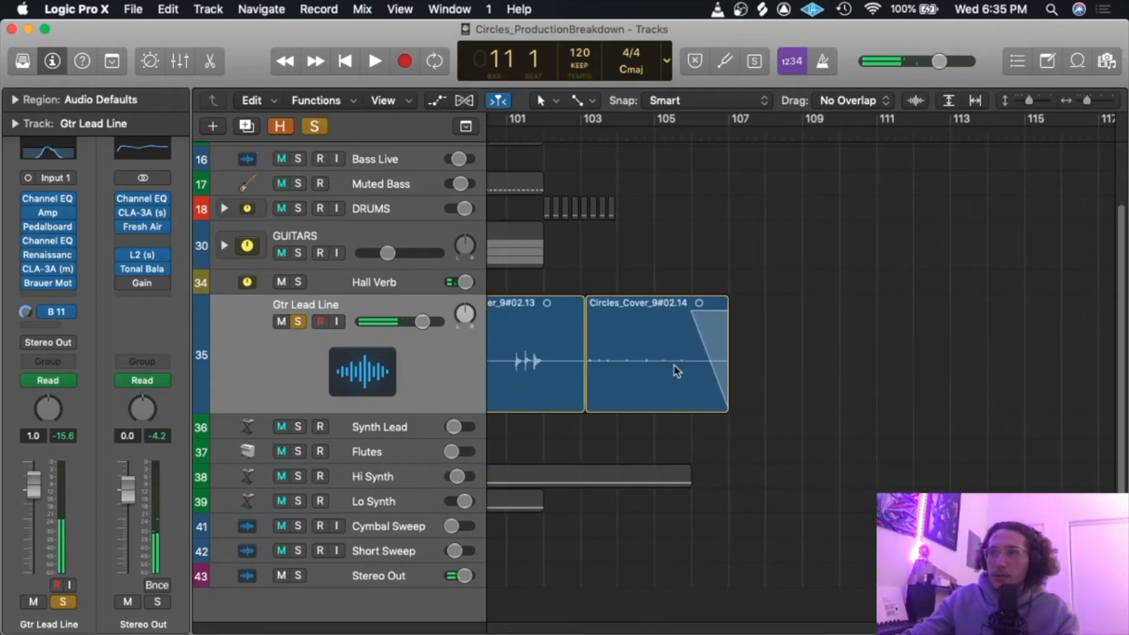
Inspect the region parameters of Circles_Cover_9#02.14 and play it soloed from about bar 103.
{"action": "left_click", "coordinate": [648, 364]}
{"action": "left_click", "coordinate": [16, 100]}
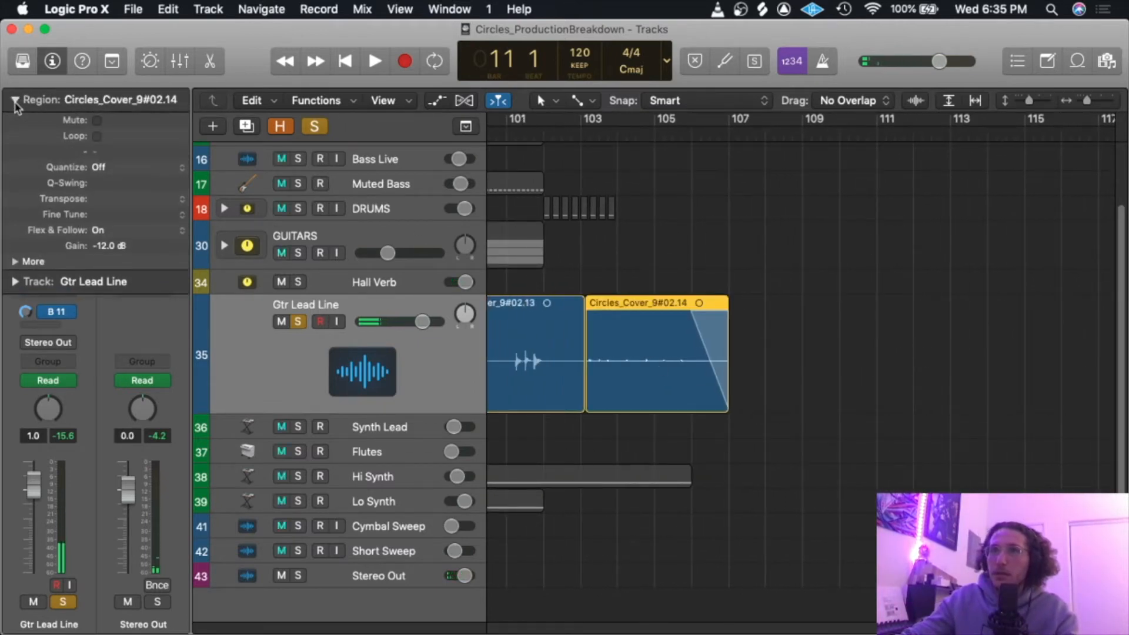
{"action": "left_click", "coordinate": [15, 101]}
{"action": "left_click", "coordinate": [582, 127]}
{"action": "key", "text": "space"}
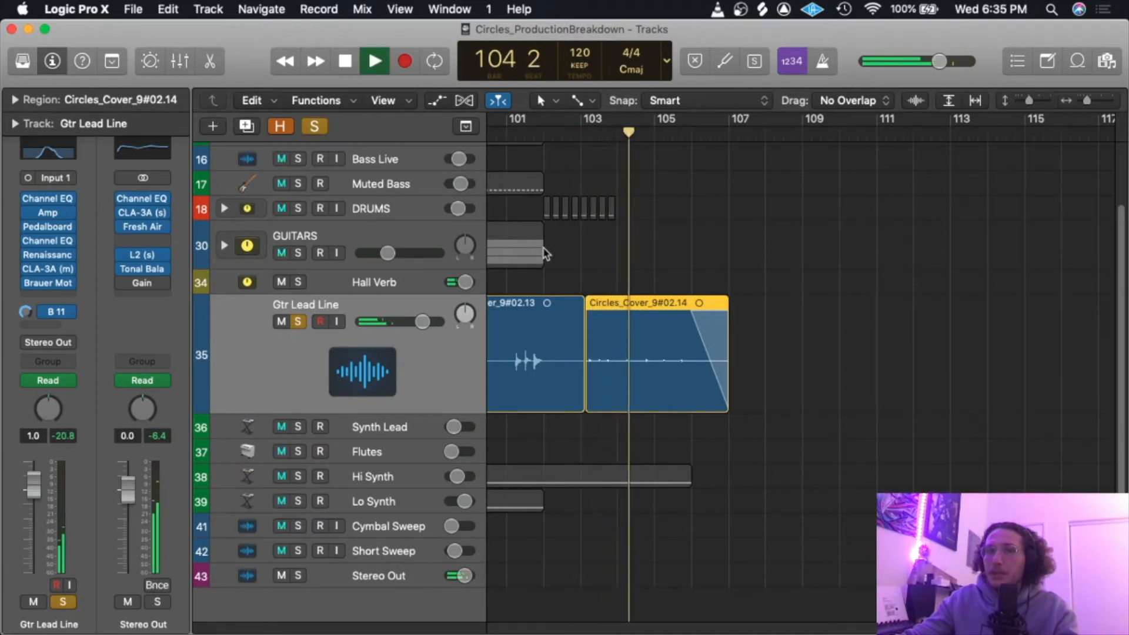
{"action": "key", "text": "space"}
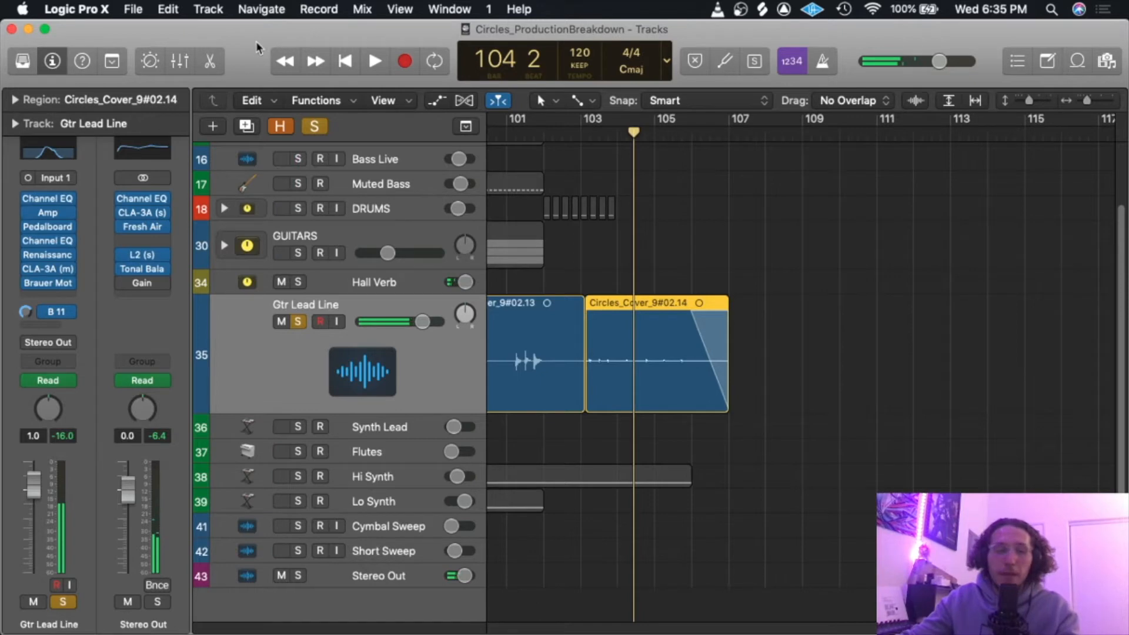
Return the playhead to the project start and take Gtr Lead Line out of solo.
{"action": "left_click", "coordinate": [347, 62]}
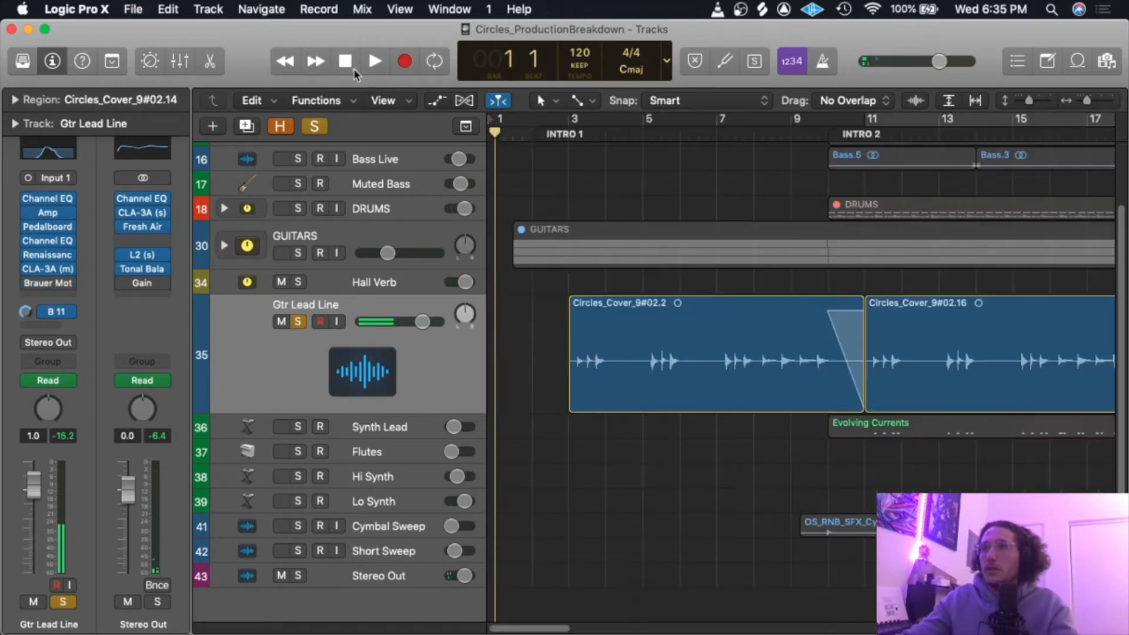
{"action": "left_click", "coordinate": [298, 320]}
{"action": "left_click", "coordinate": [400, 330]}
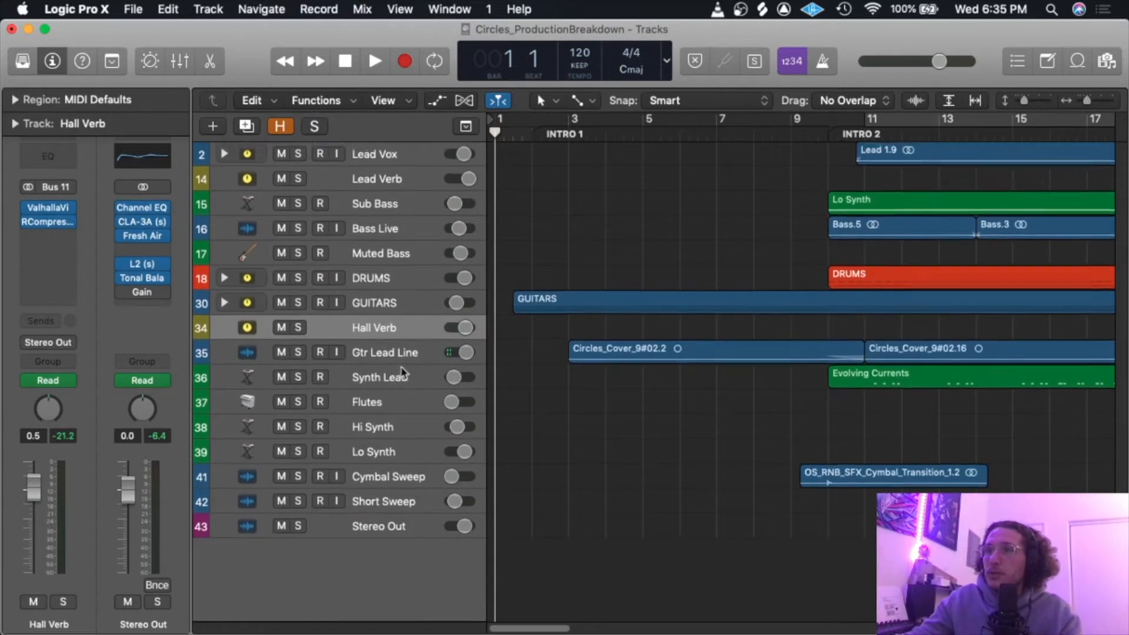
Solo Synth Lead and play its Evolving Currents region in intro 2 with bars 11 to 19 cycled.
{"action": "scroll", "coordinate": [377, 399], "scroll_direction": "right", "scroll_amount": 8}
{"action": "scroll", "coordinate": [376, 401], "scroll_direction": "left", "scroll_amount": 6}
{"action": "left_click_drag", "start_coordinate": [371, 390], "coordinate": [370, 431]}
{"action": "left_click", "coordinate": [343, 383]}
{"action": "scroll", "coordinate": [415, 389], "scroll_direction": "right", "scroll_amount": 1}
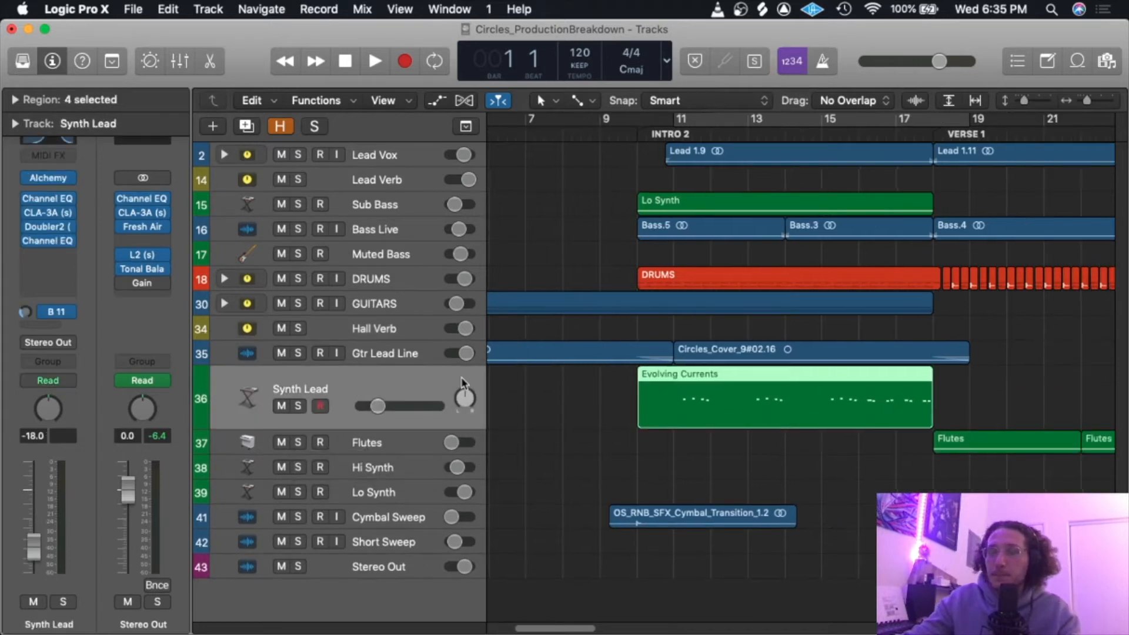
{"action": "scroll", "coordinate": [523, 391], "scroll_direction": "right", "scroll_amount": 2}
{"action": "left_click", "coordinate": [598, 126]}
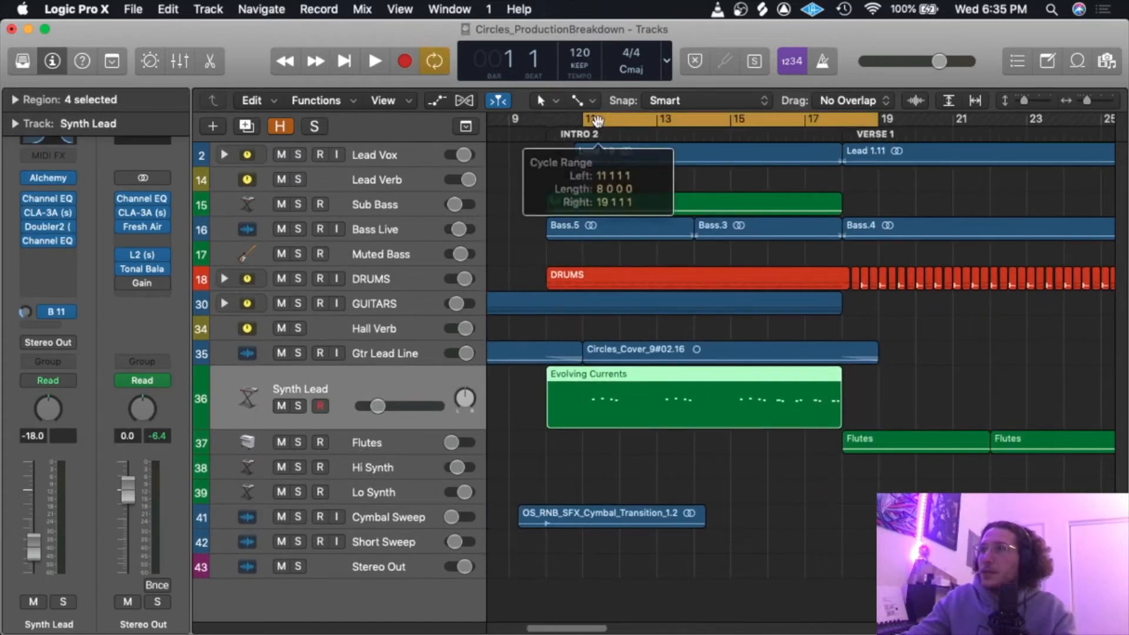
{"action": "key", "text": "s"}
{"action": "key", "text": "space"}
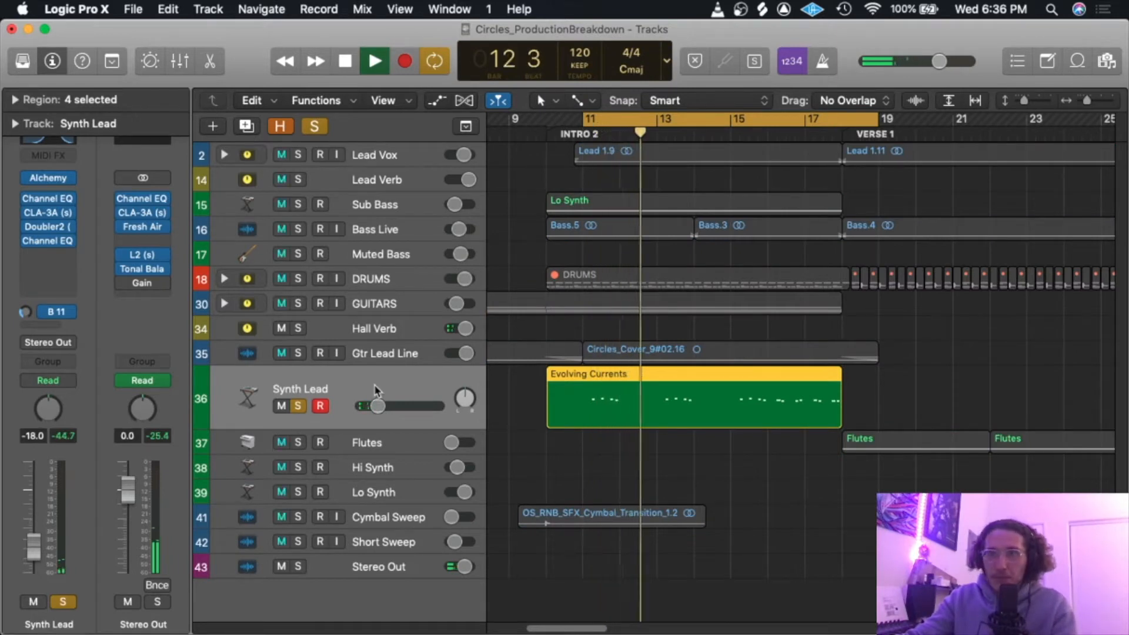
Solo Gtr Lead Line alongside Synth Lead to hear them together, mute the guitar, and stop playback.
{"action": "left_click", "coordinate": [298, 353]}
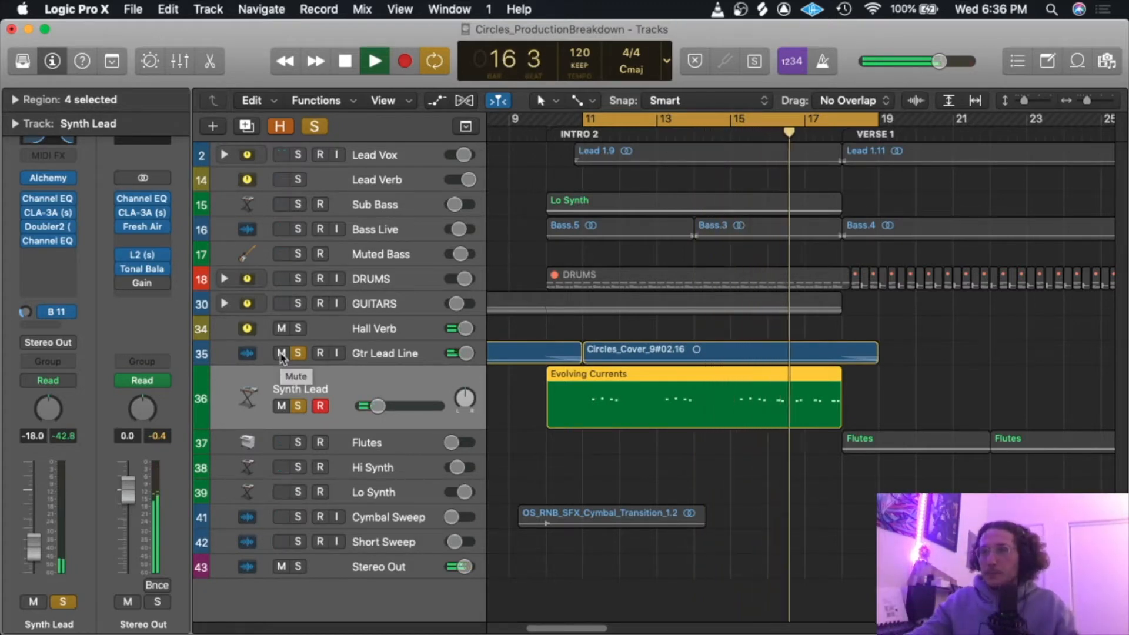
{"action": "left_click", "coordinate": [281, 353]}
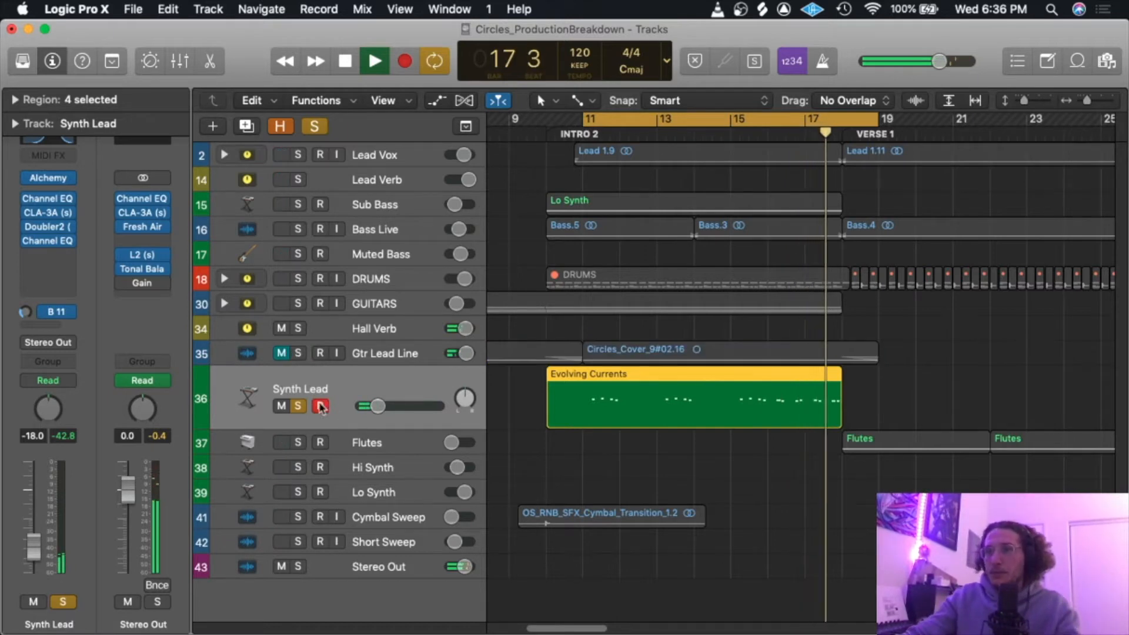
{"action": "key", "text": "space"}
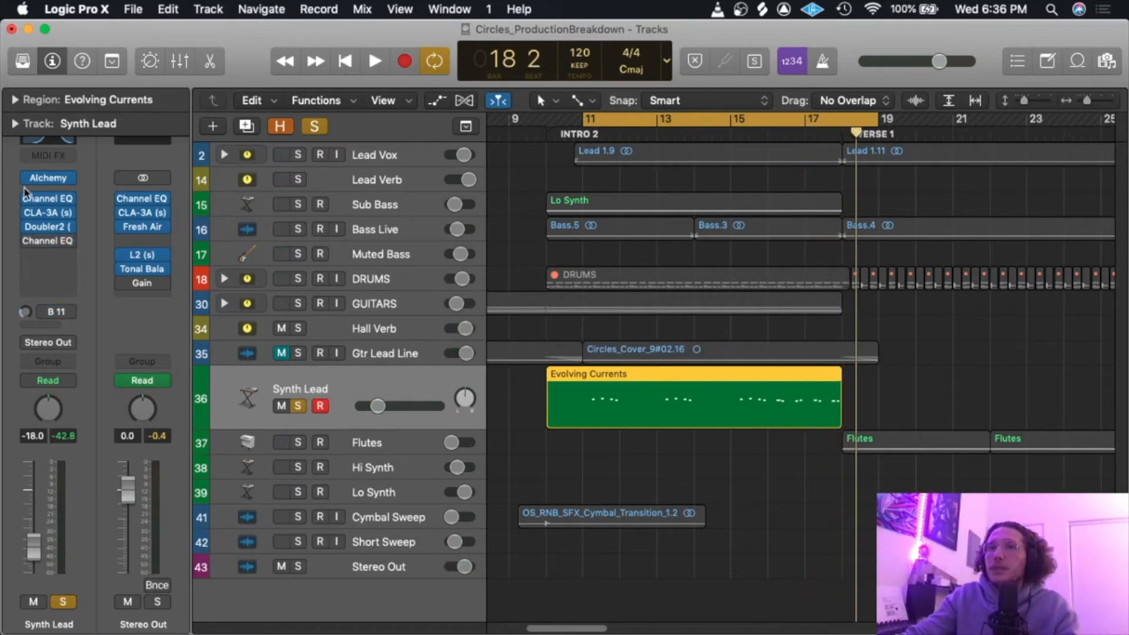
Bypass Synth Lead's four insert effects and Bus 11 send, and open its Alchemy synth while playing the dry sound.
{"action": "key", "text": "shift+space"}
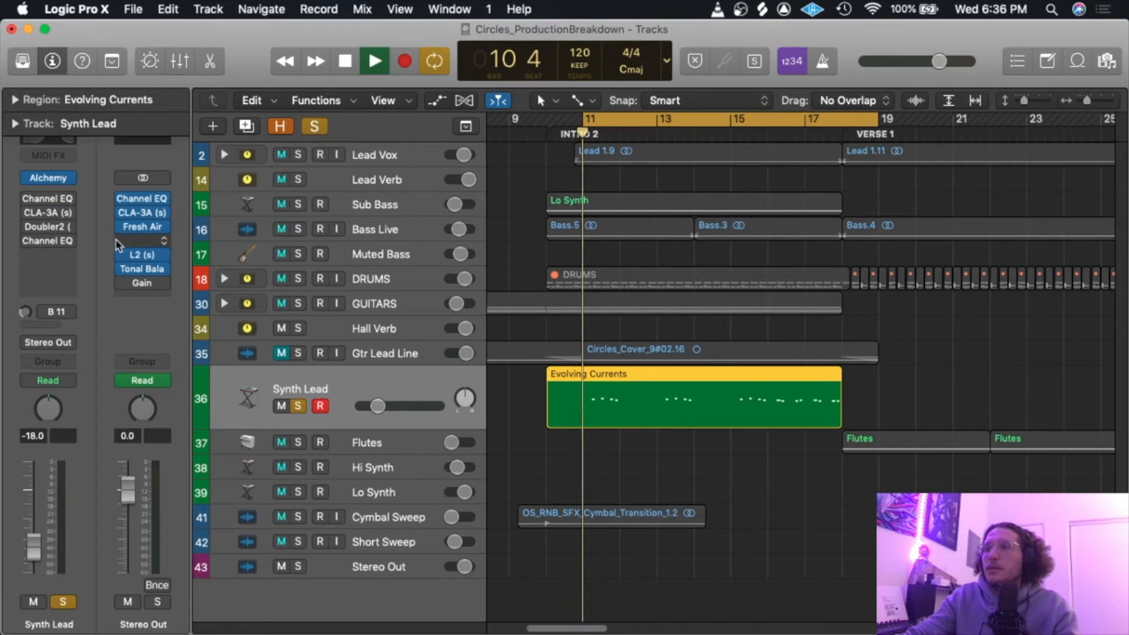
{"action": "left_click", "coordinate": [49, 177]}
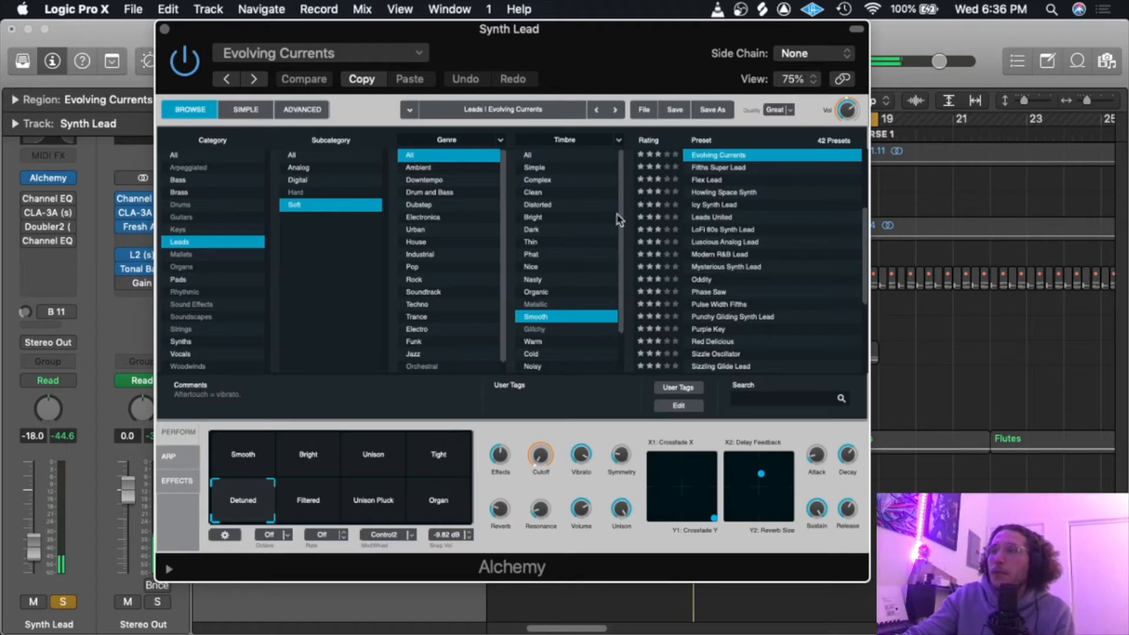
{"action": "mouse_move", "coordinate": [545, 48]}
{"action": "left_mouse_down"}
{"action": "mouse_move", "coordinate": [523, 52]}
{"action": "mouse_move", "coordinate": [553, 44]}
{"action": "left_mouse_up"}
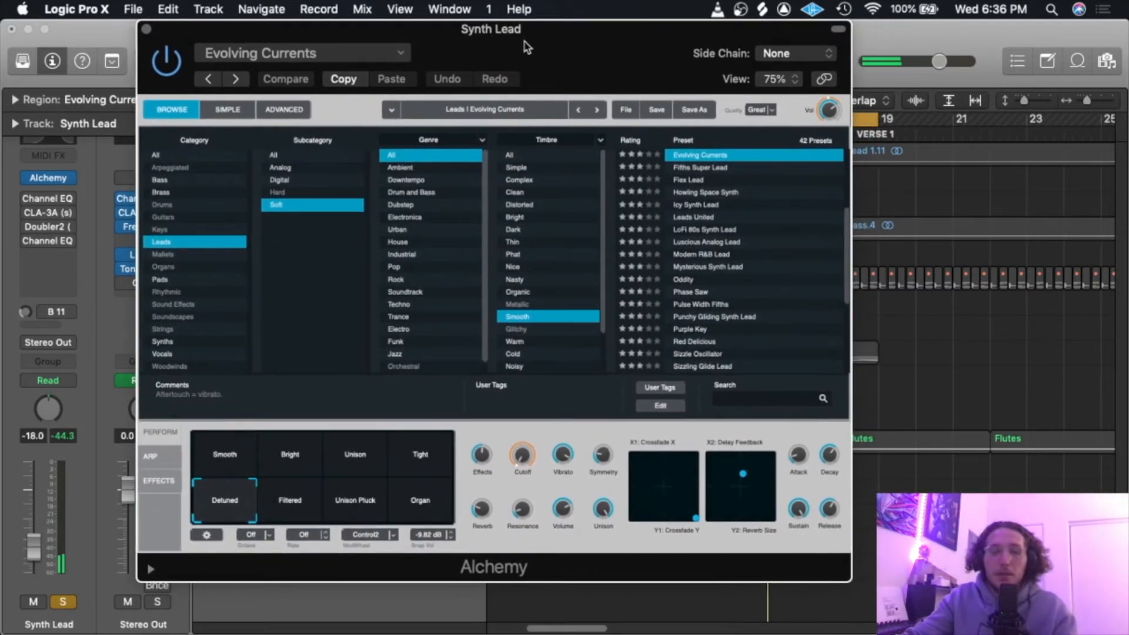
View Alchemy's Simple and Browse pages for the Evolving Currents preset, and close the synth.
{"action": "left_click", "coordinate": [310, 109]}
{"action": "left_click", "coordinate": [256, 110]}
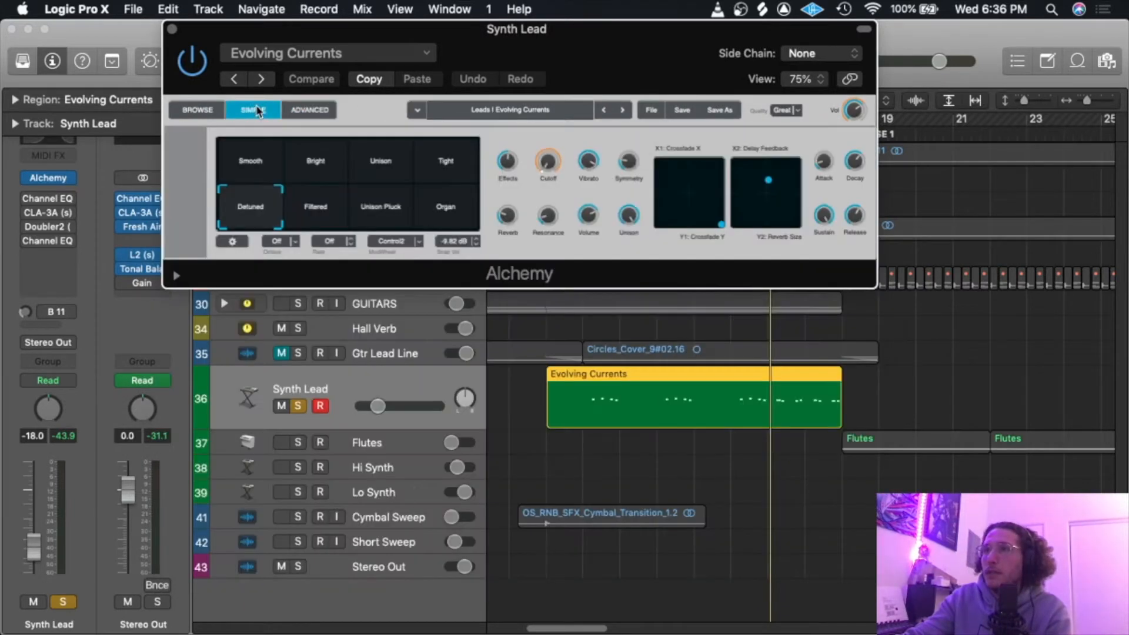
{"action": "left_click", "coordinate": [210, 112]}
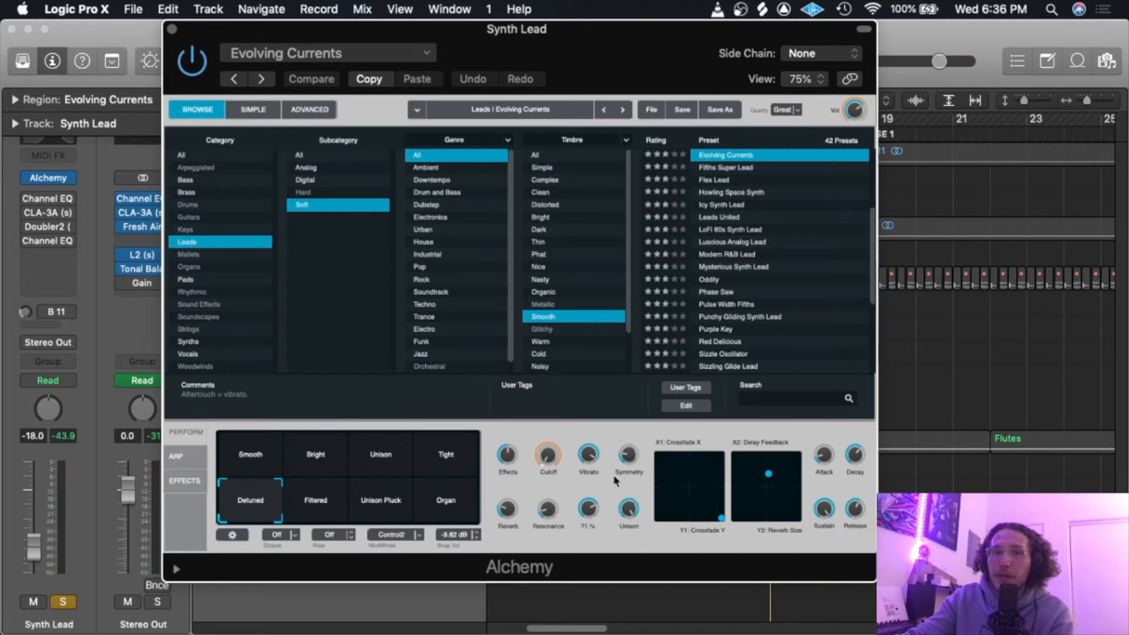
{"action": "left_click", "coordinate": [172, 30]}
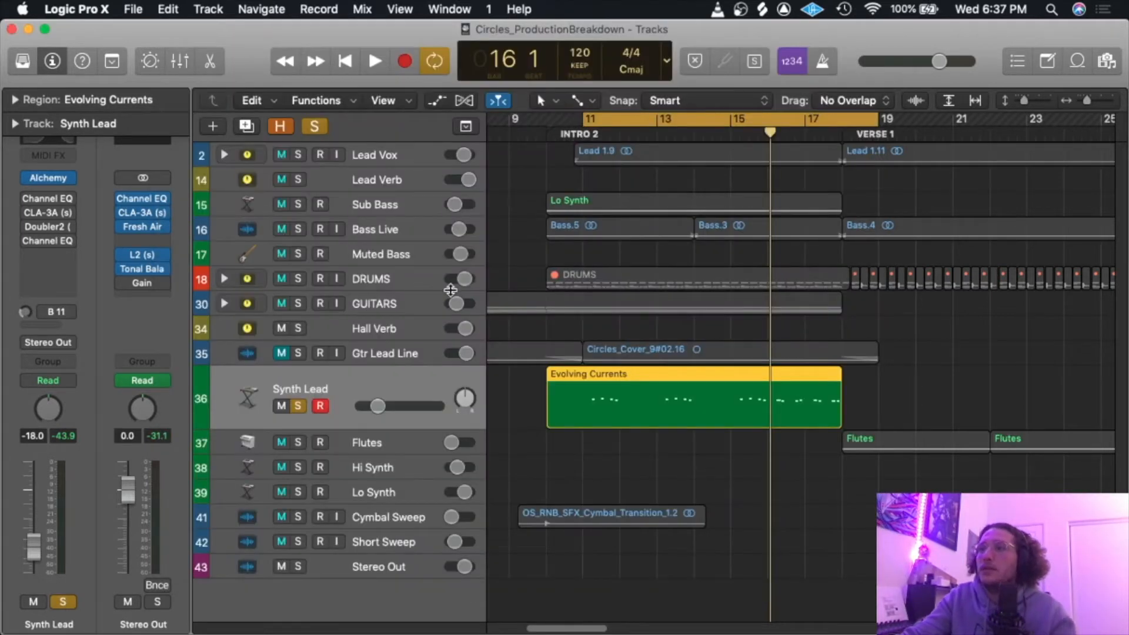
Re-enable the first Channel EQ on Synth Lead and check it while the cycled section plays.
{"action": "key", "text": "space"}
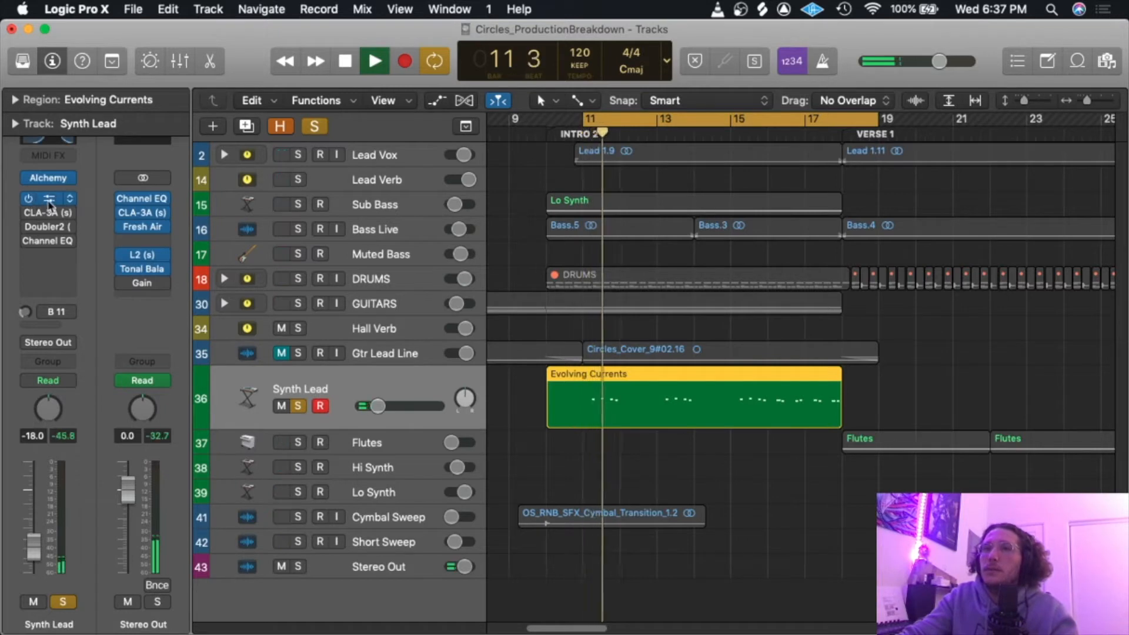
{"action": "left_click", "coordinate": [50, 201]}
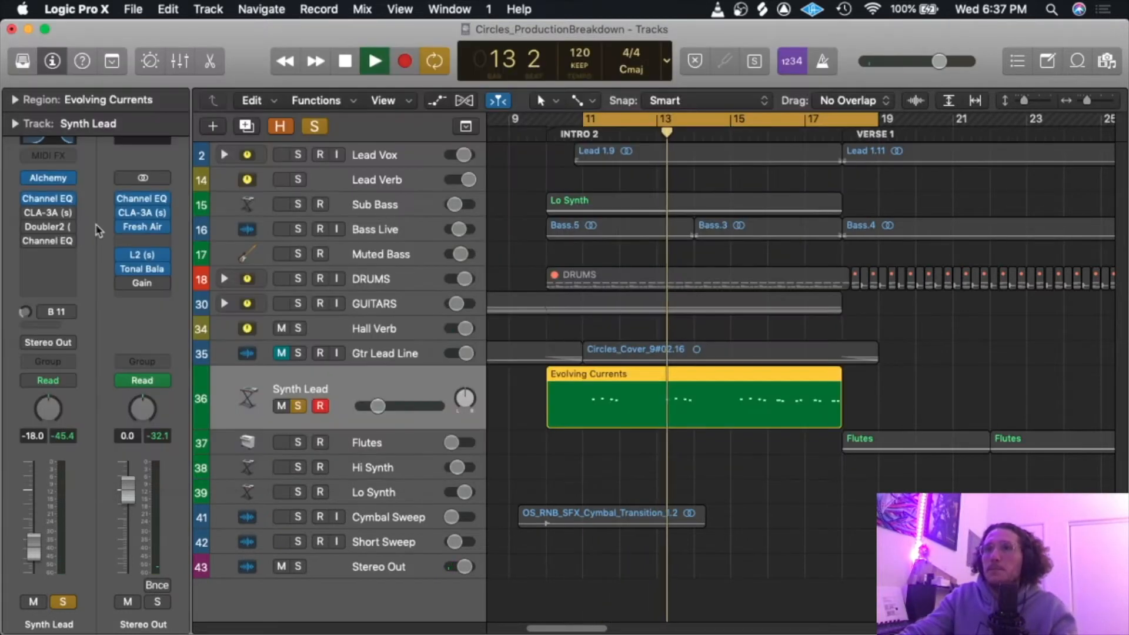
{"action": "left_click", "coordinate": [27, 45]}
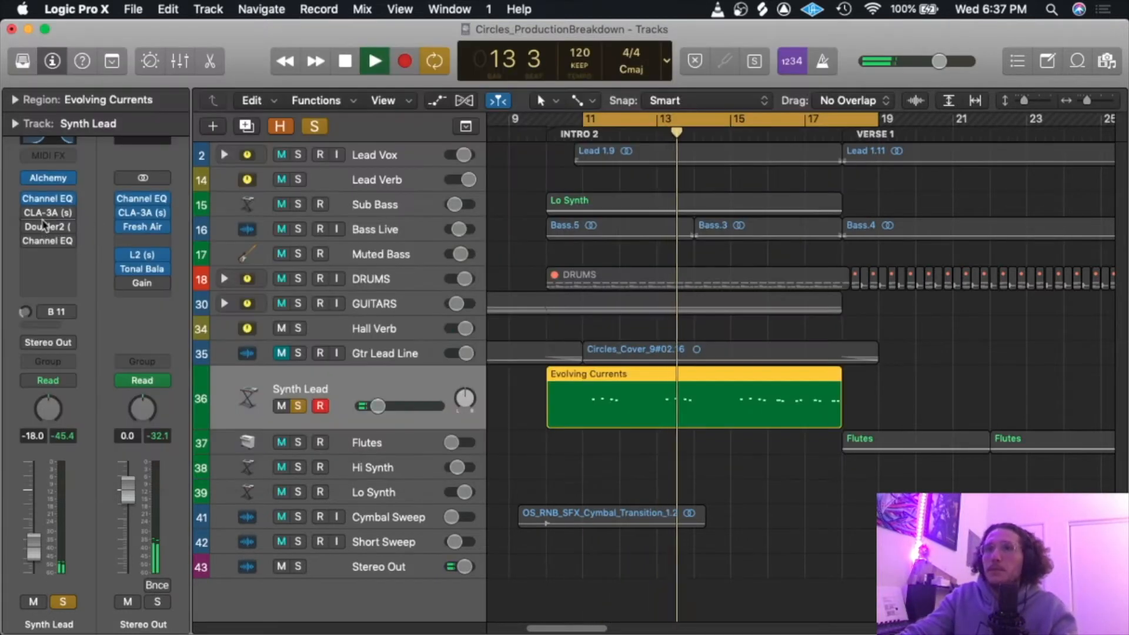
Re-enable the CLA-3A compressor on Synth Lead, view its settings during playback, close it and stop.
{"action": "left_click", "coordinate": [47, 213]}
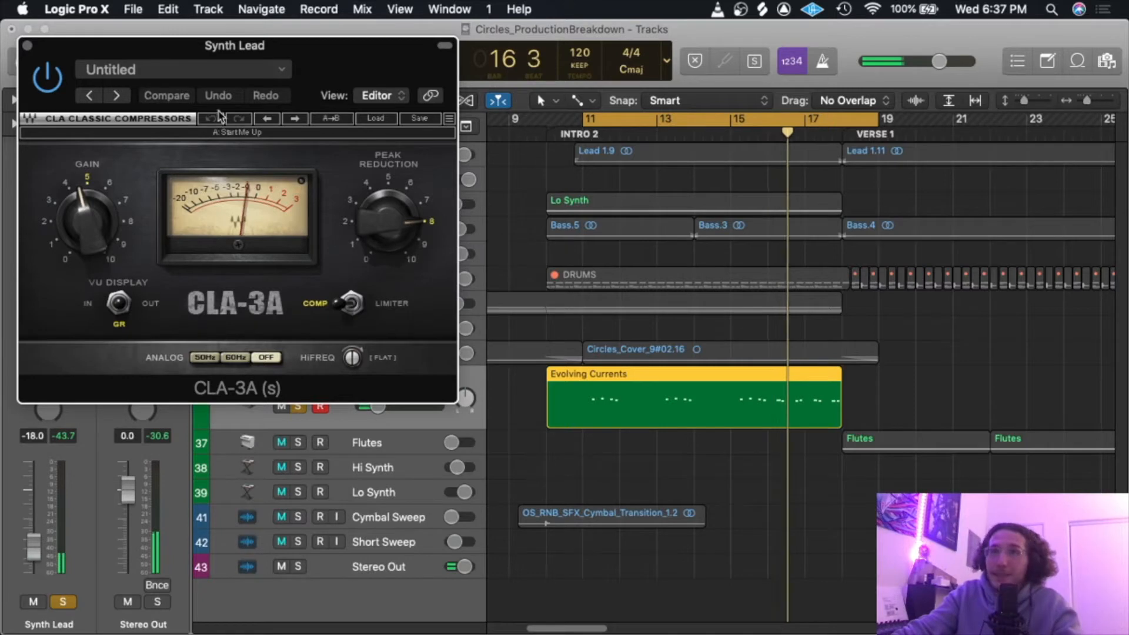
{"action": "left_click", "coordinate": [28, 45]}
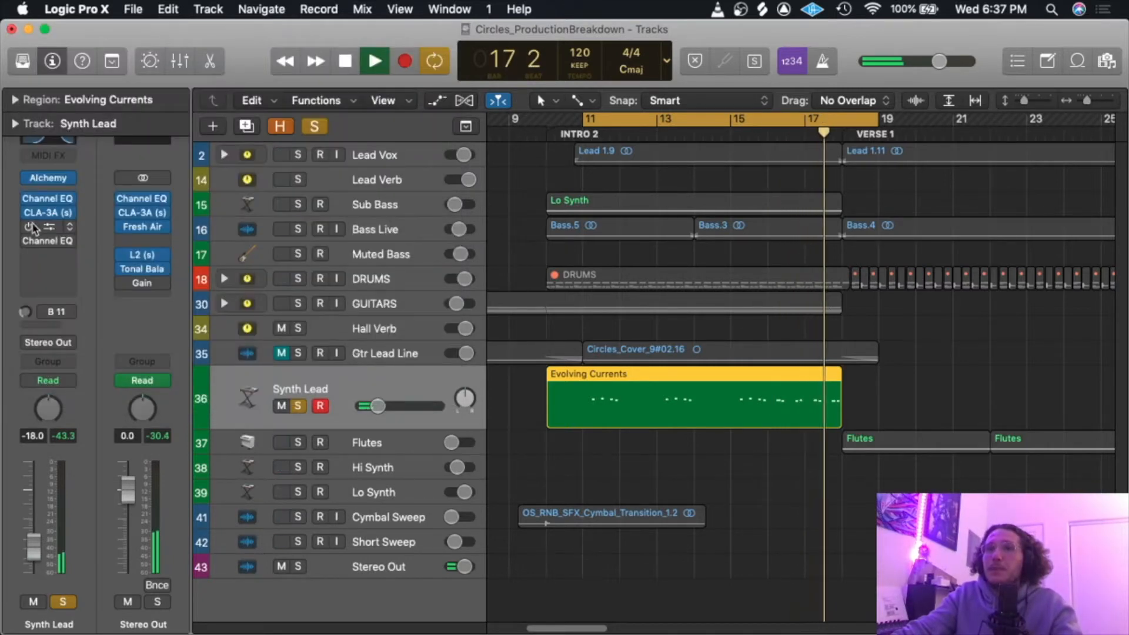
{"action": "key", "text": "space"}
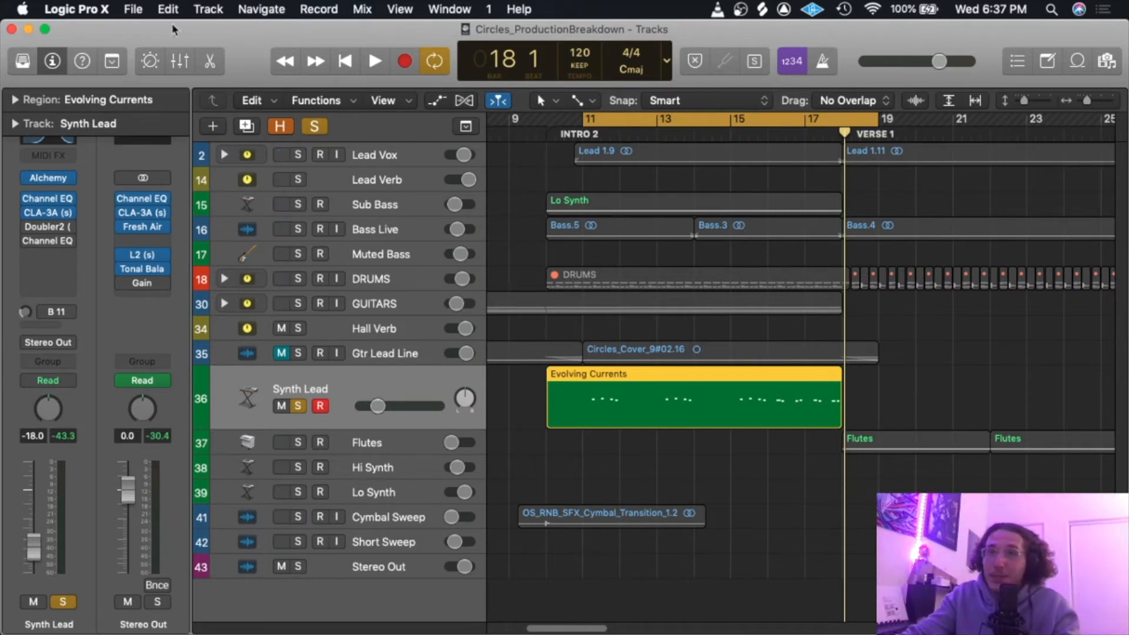
Re-enable Doubler2 on Synth Lead, check its voice settings, close it, and play the cycled section.
{"action": "left_click", "coordinate": [53, 226]}
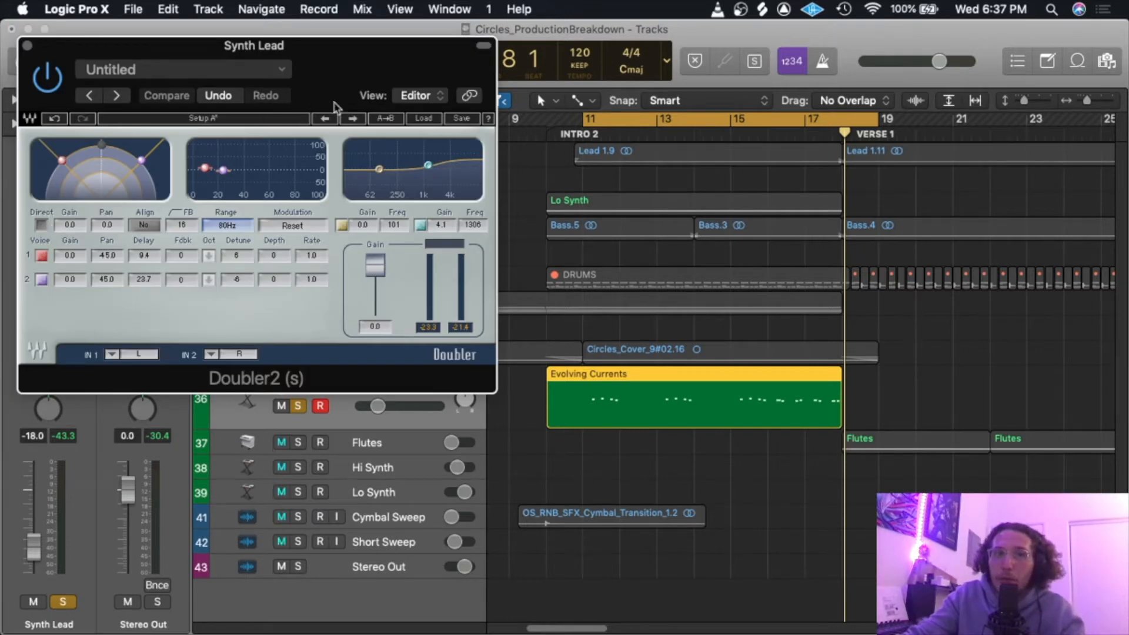
{"action": "left_click_drag", "start_coordinate": [320, 69], "coordinate": [365, 74]}
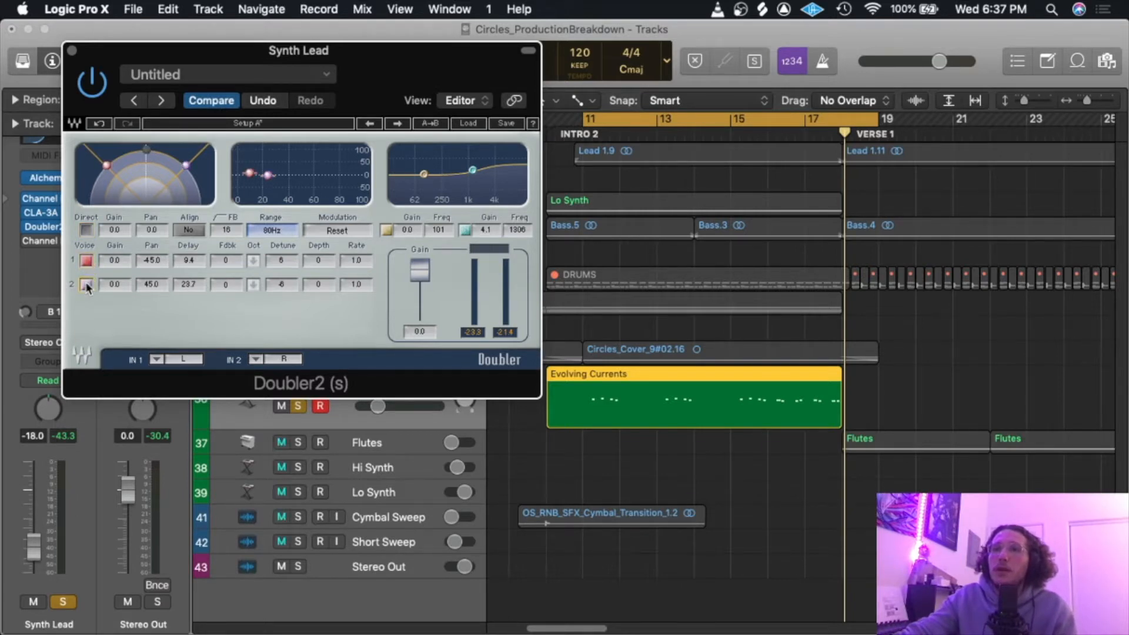
{"action": "left_click", "coordinate": [73, 51]}
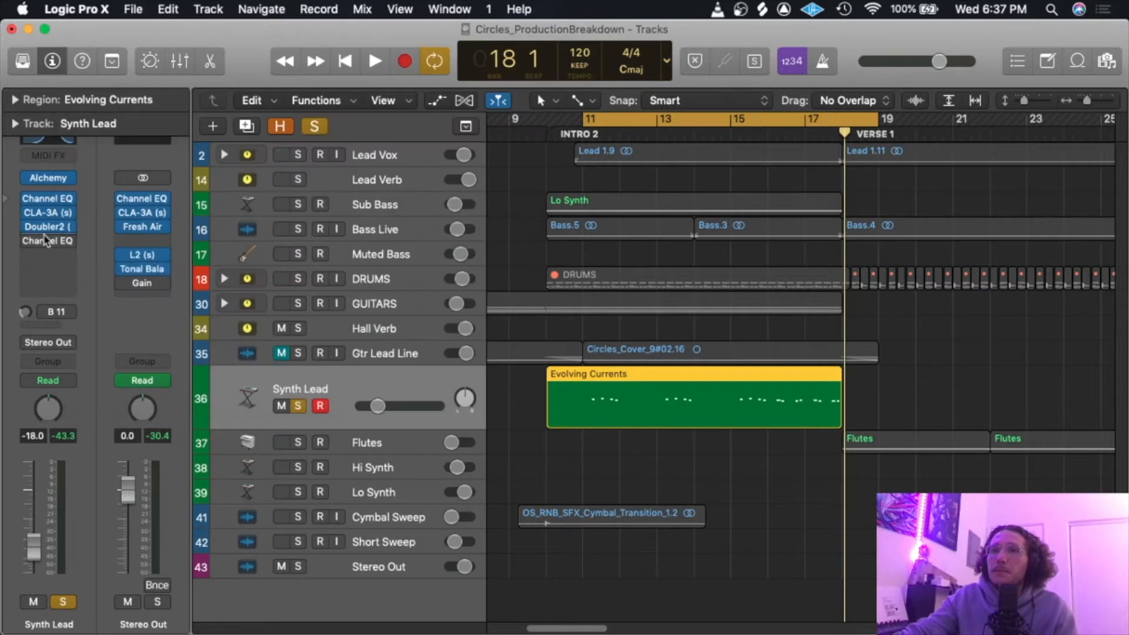
{"action": "key", "text": "space"}
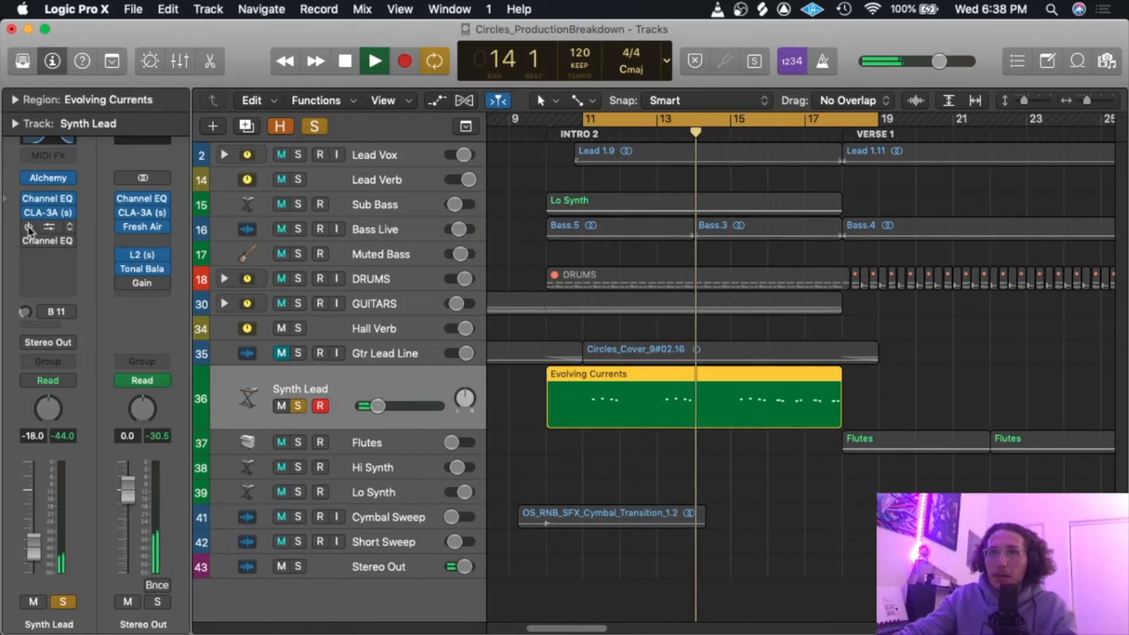
Re-enable the second Channel EQ on Synth Lead, view its curve during playback, and close it.
{"action": "mouse_move", "coordinate": [46, 245]}
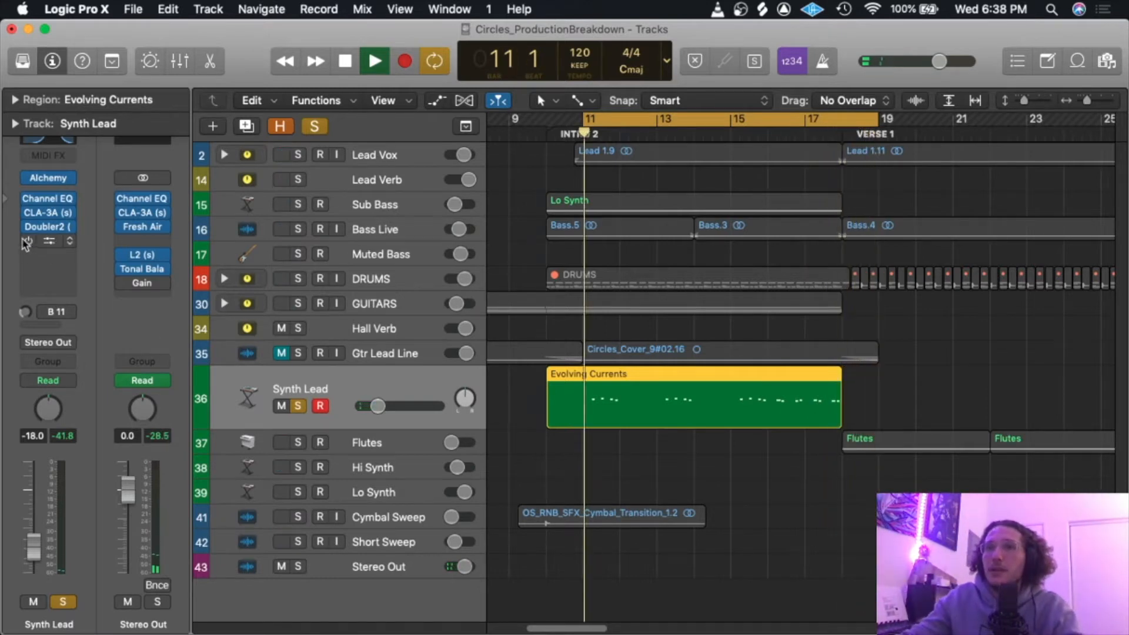
{"action": "left_click", "coordinate": [47, 241]}
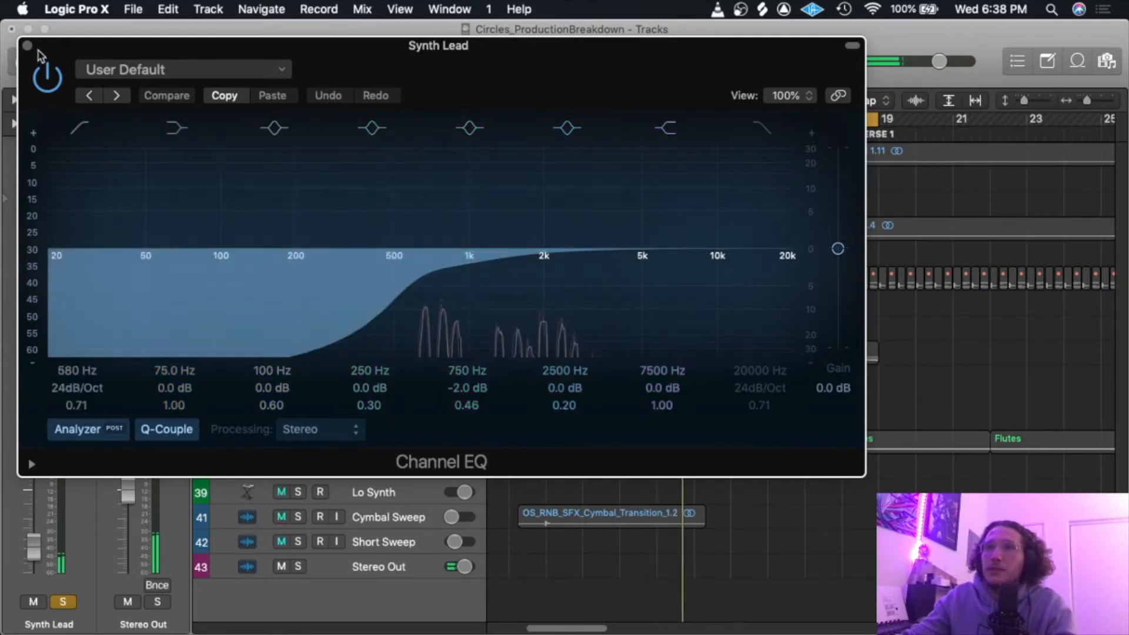
{"action": "key", "text": "super+w"}
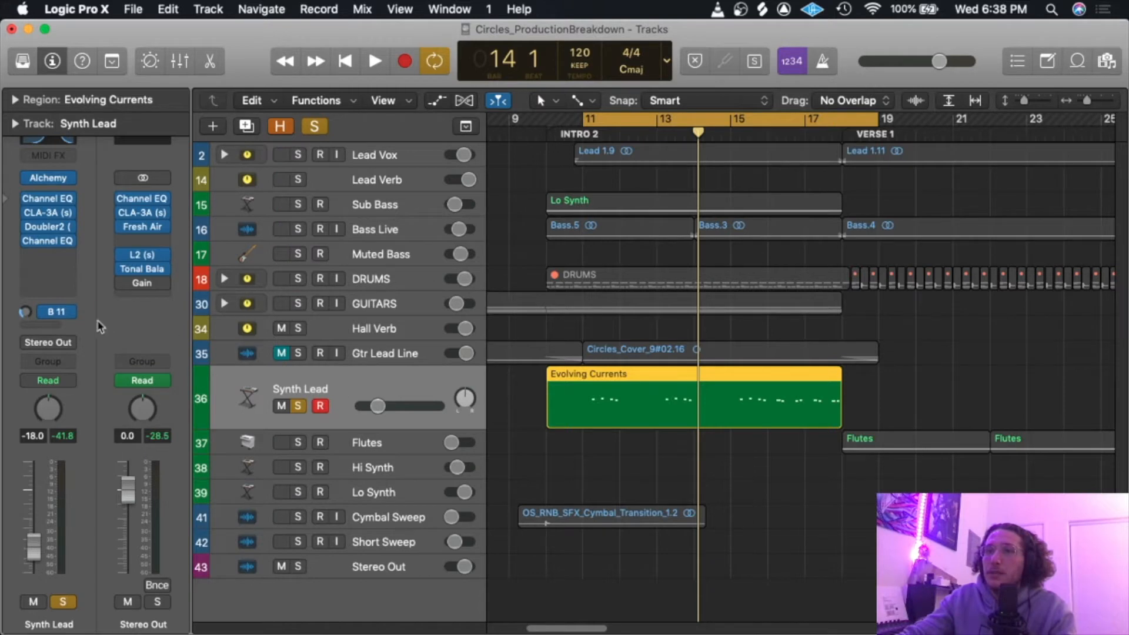
Re-enable Synth Lead's Bus 11 send and play the section with the Hall Verb.
{"action": "left_click", "coordinate": [66, 315]}
{"action": "left_click", "coordinate": [302, 379]}
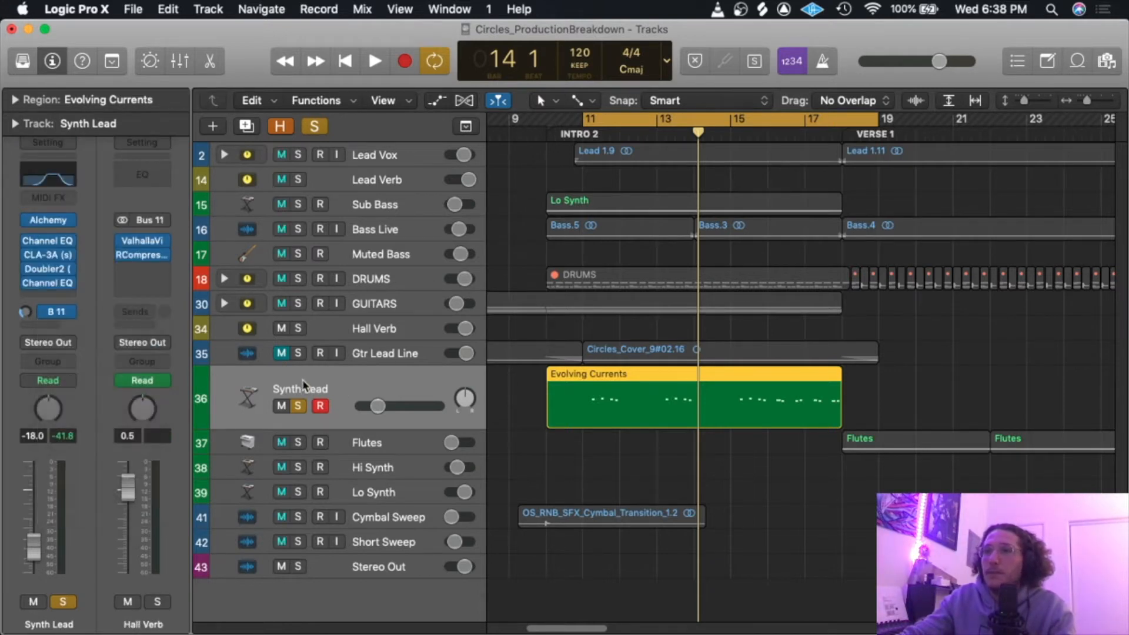
{"action": "key", "text": "space"}
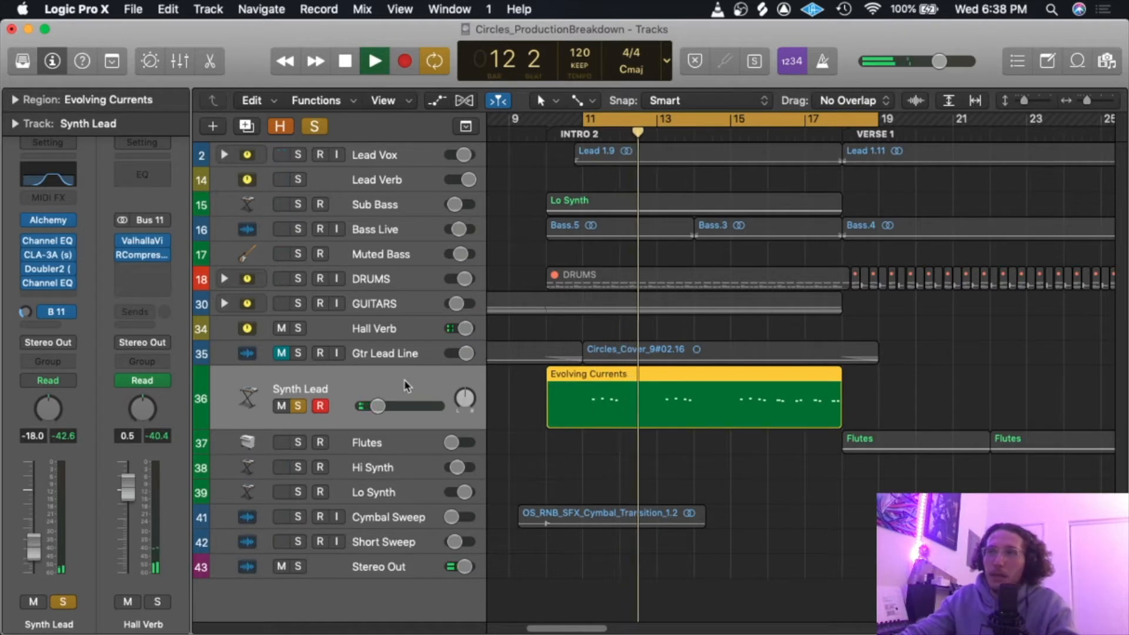
View the ValhallaVintageVerb settings on the Hall Verb channel, close the plug-in, and stop playback.
{"action": "mouse_move", "coordinate": [147, 254]}
{"action": "left_click", "coordinate": [144, 242]}
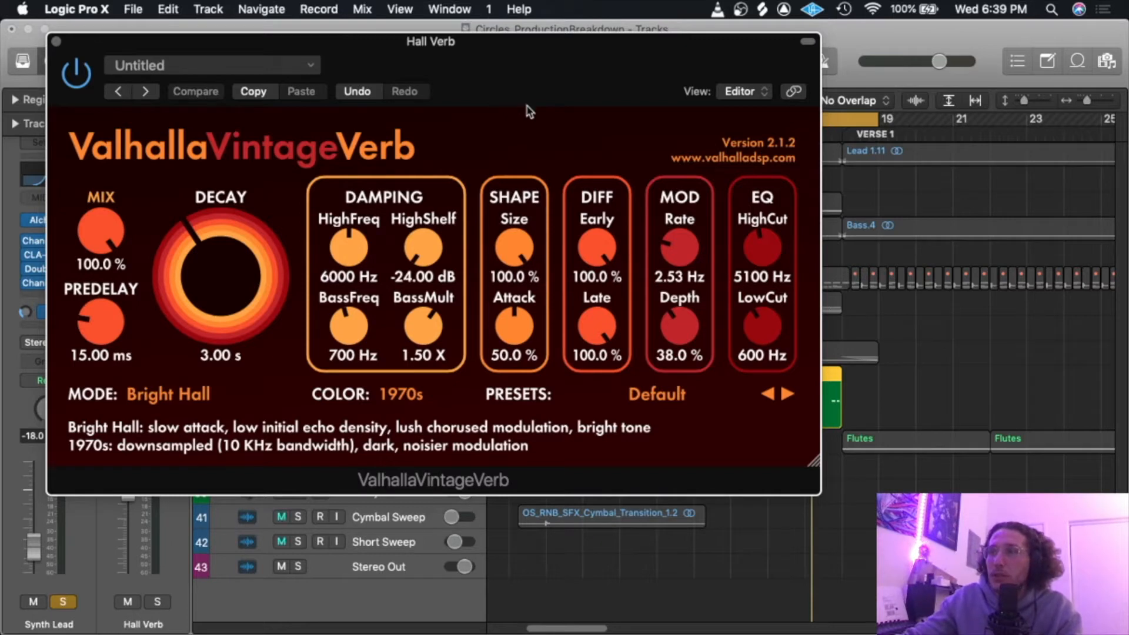
{"action": "left_click", "coordinate": [56, 42]}
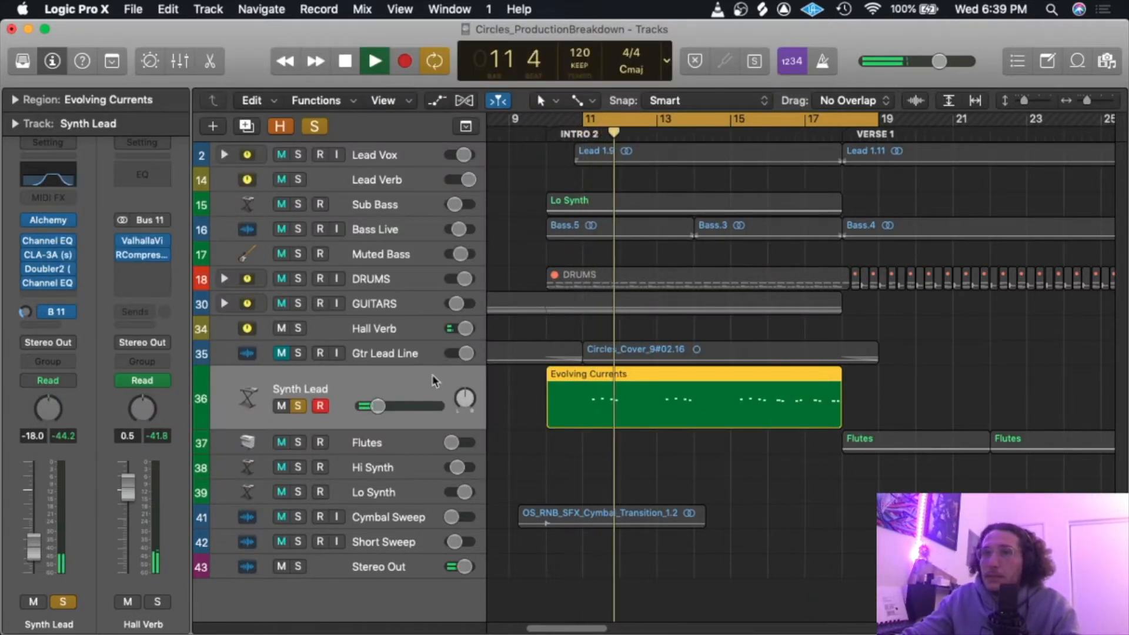
{"action": "key", "text": "space"}
Unsolo Synth Lead and set the cycle range over Verse 1, from bar 18 to bar 26.
{"action": "left_click", "coordinate": [298, 406]}
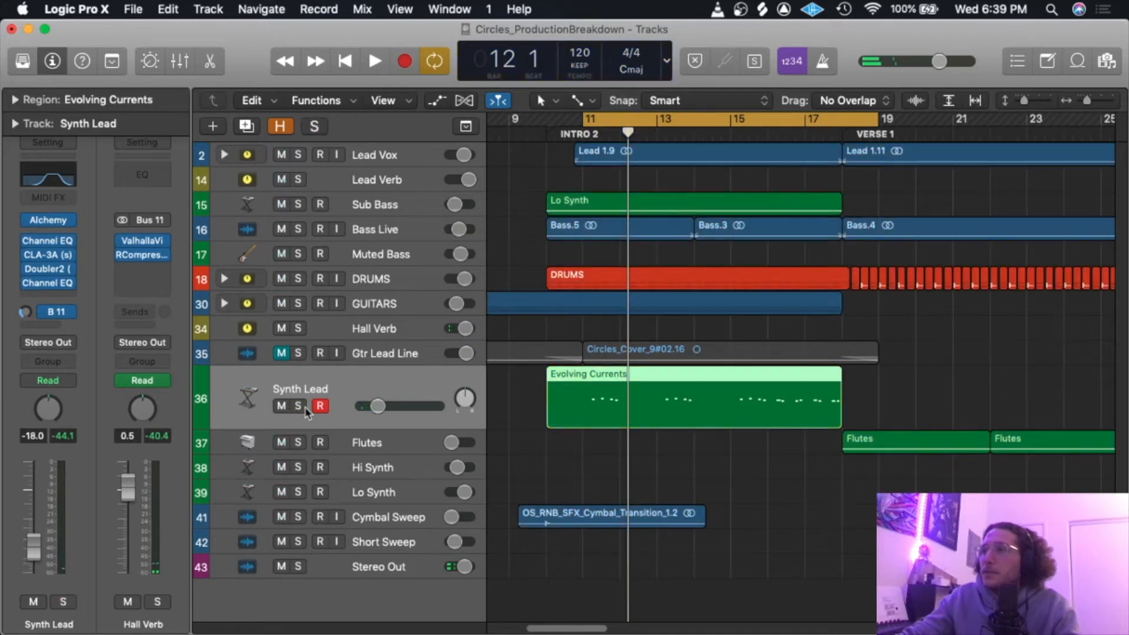
{"action": "scroll", "coordinate": [630, 353], "scroll_direction": "right", "scroll_amount": 5}
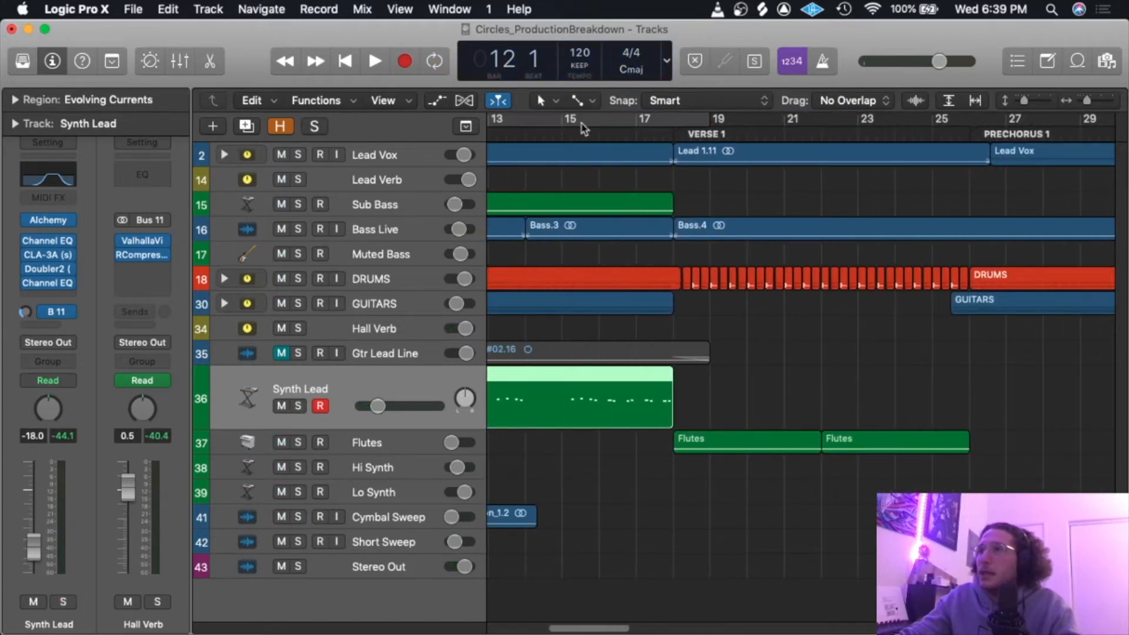
{"action": "left_click_drag", "start_coordinate": [562, 121], "coordinate": [821, 124]}
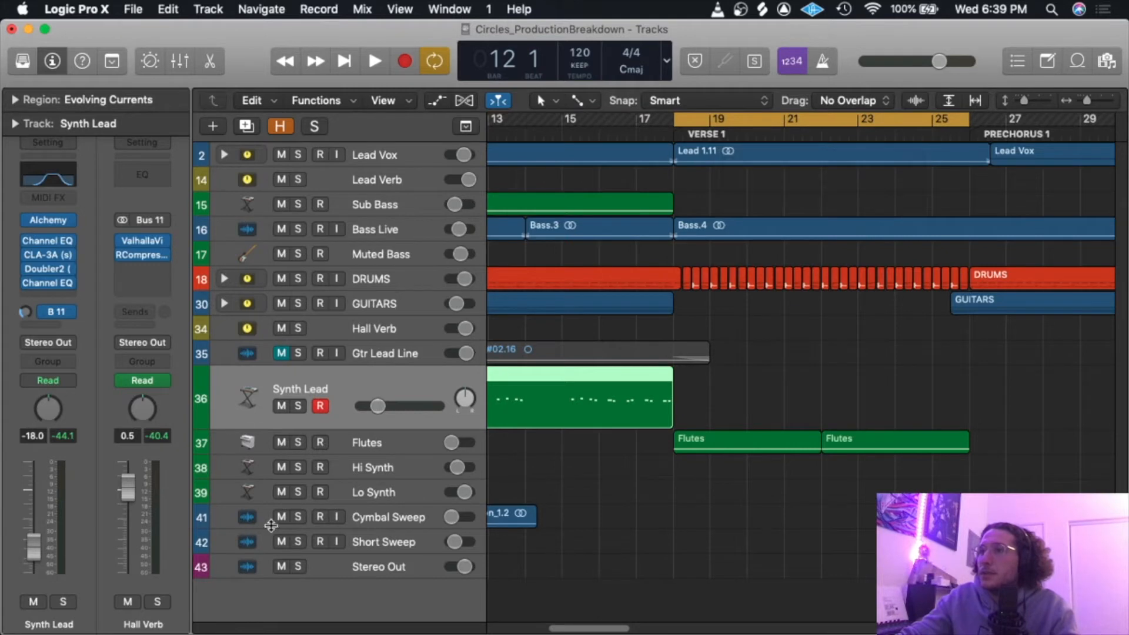
Solo and select the Flutes track, and play part of the cycled verse.
{"action": "left_click", "coordinate": [298, 442]}
{"action": "left_click", "coordinate": [358, 442]}
{"action": "key", "text": "space"}
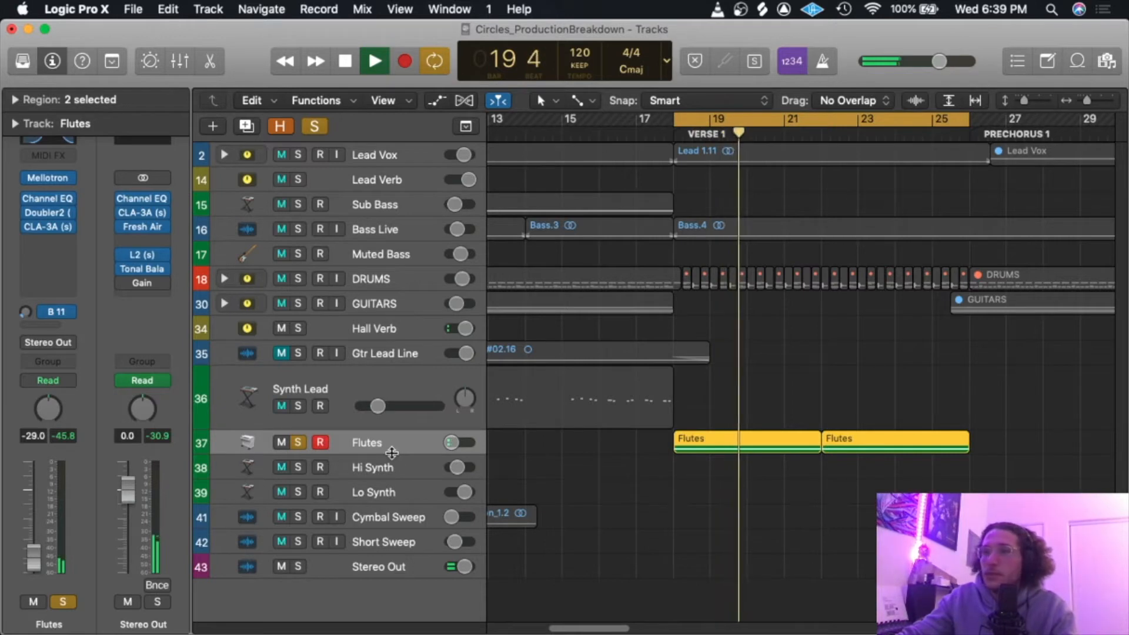
{"action": "key", "text": "space"}
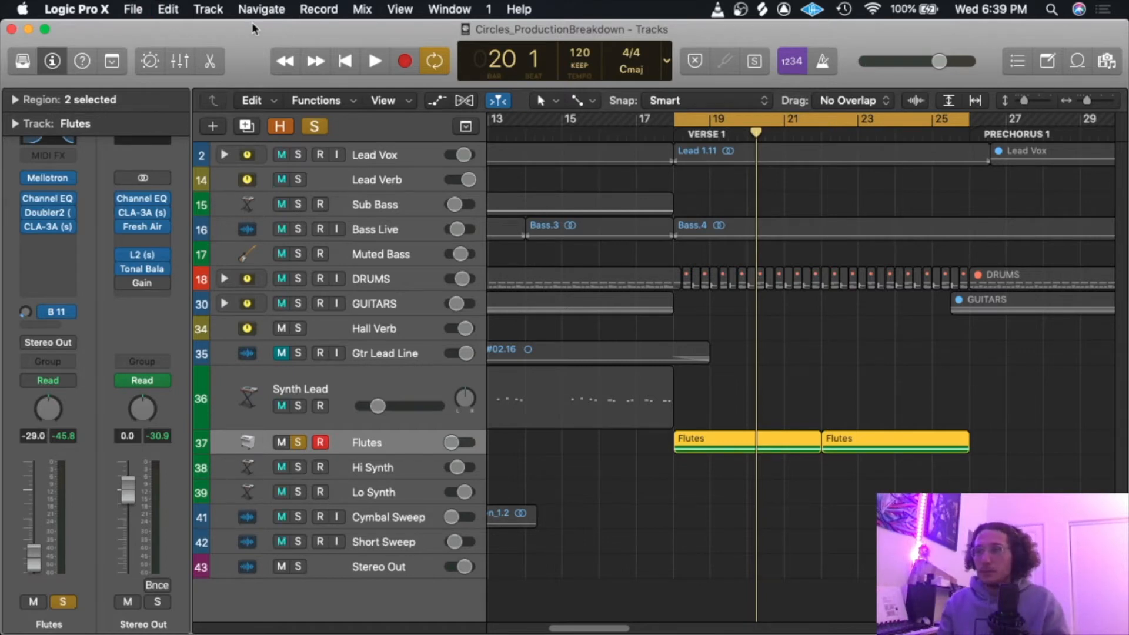
Enlarge the Flutes track and open its first region in the Piano Roll.
{"action": "left_click_drag", "start_coordinate": [352, 429], "coordinate": [365, 491]}
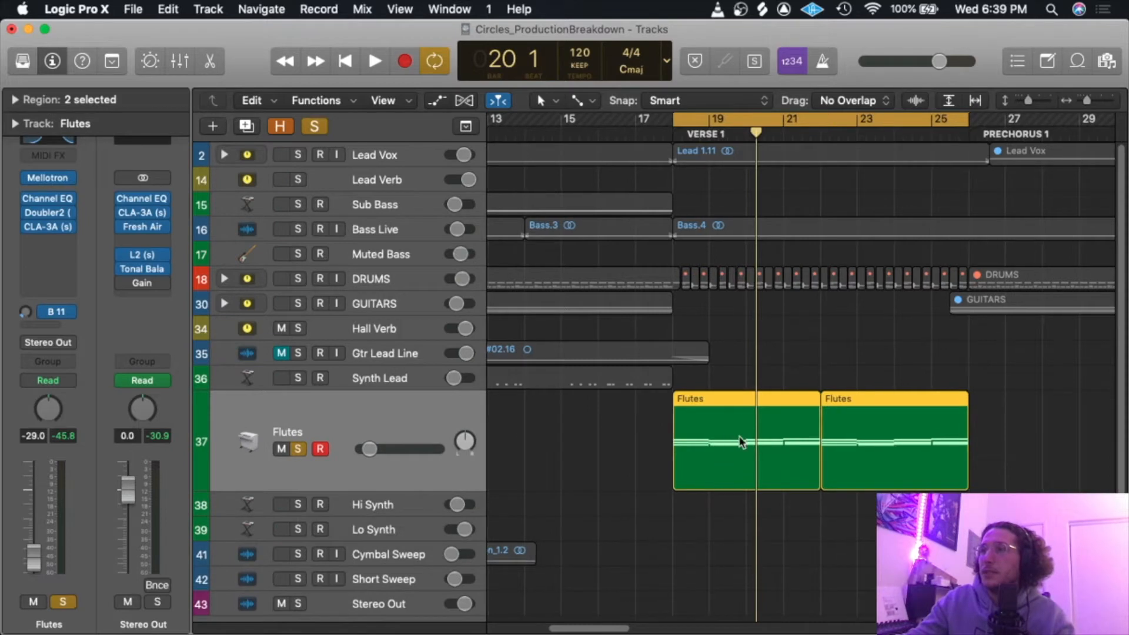
{"action": "scroll", "coordinate": [679, 467], "scroll_direction": "right", "scroll_amount": 2}
{"action": "left_click", "coordinate": [626, 516]}
{"action": "double_click", "coordinate": [675, 449]}
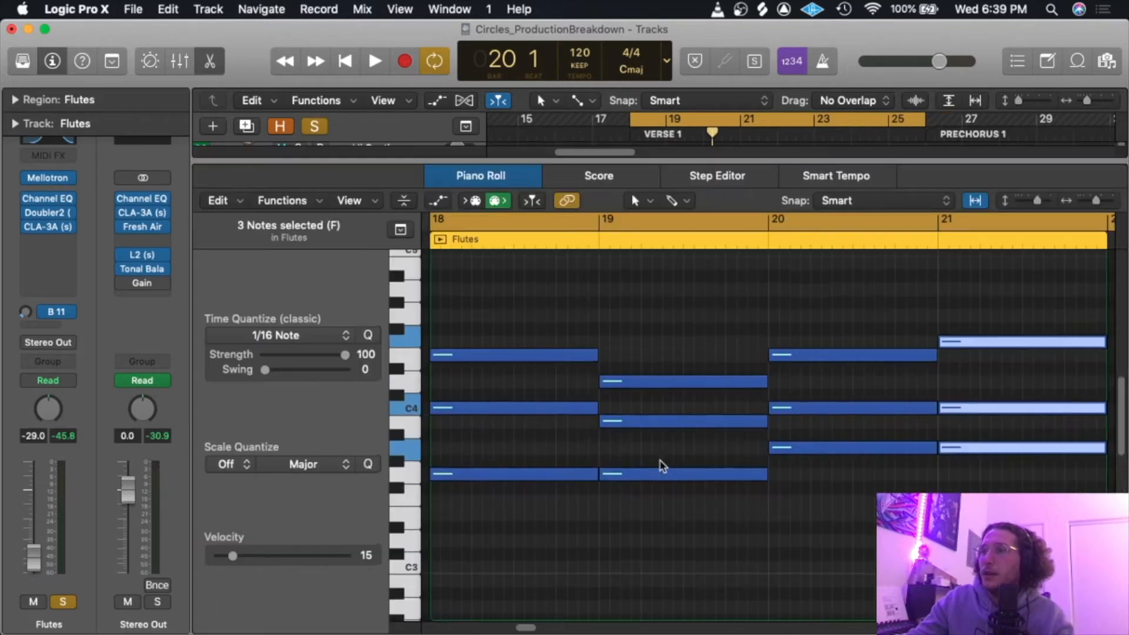
Select the chords of the first Flutes region bar by bar and examine their names and pitches.
{"action": "left_click_drag", "start_coordinate": [582, 517], "coordinate": [536, 368]}
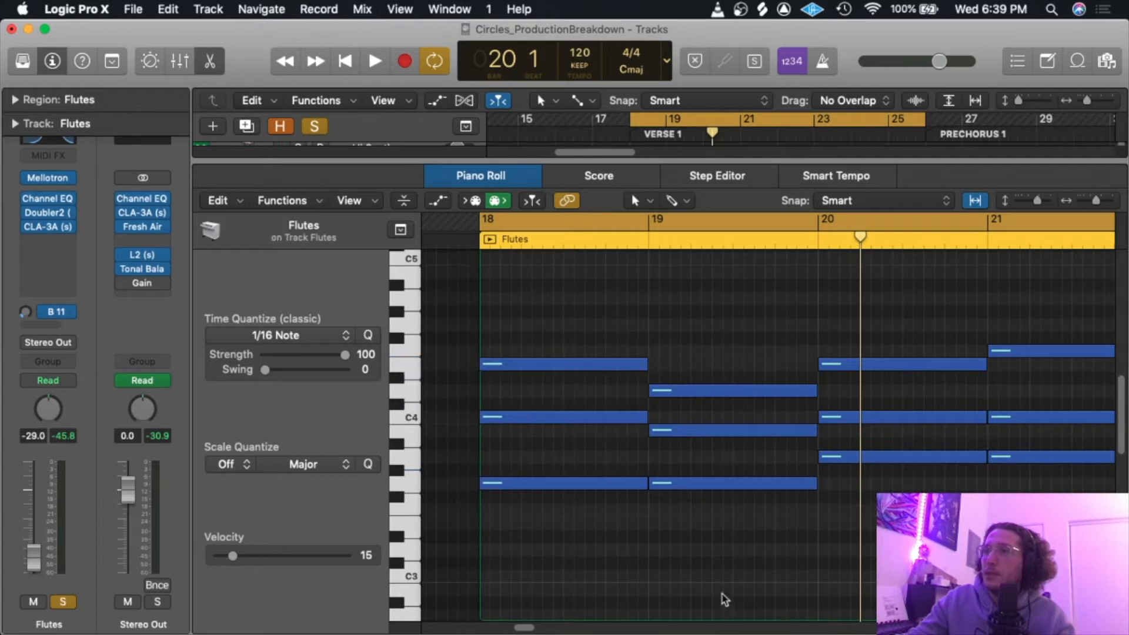
{"action": "left_click_drag", "start_coordinate": [724, 599], "coordinate": [712, 320]}
{"action": "scroll", "coordinate": [428, 520], "scroll_direction": "right", "scroll_amount": 1}
{"action": "scroll", "coordinate": [428, 520], "scroll_direction": "right", "scroll_amount": 1}
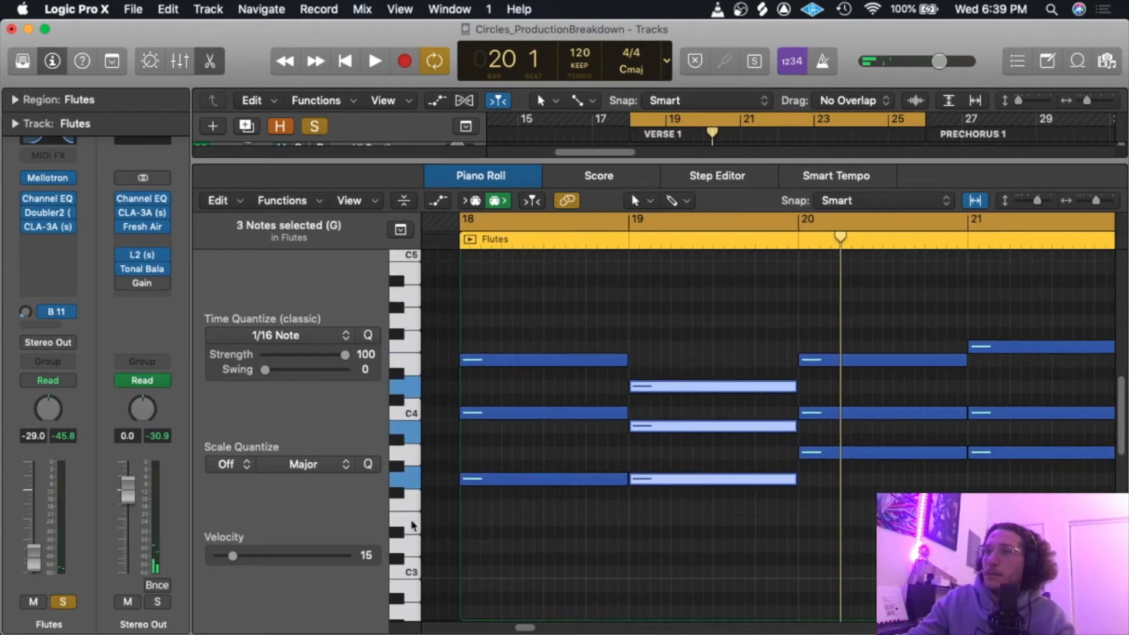
{"action": "left_click", "coordinate": [457, 533]}
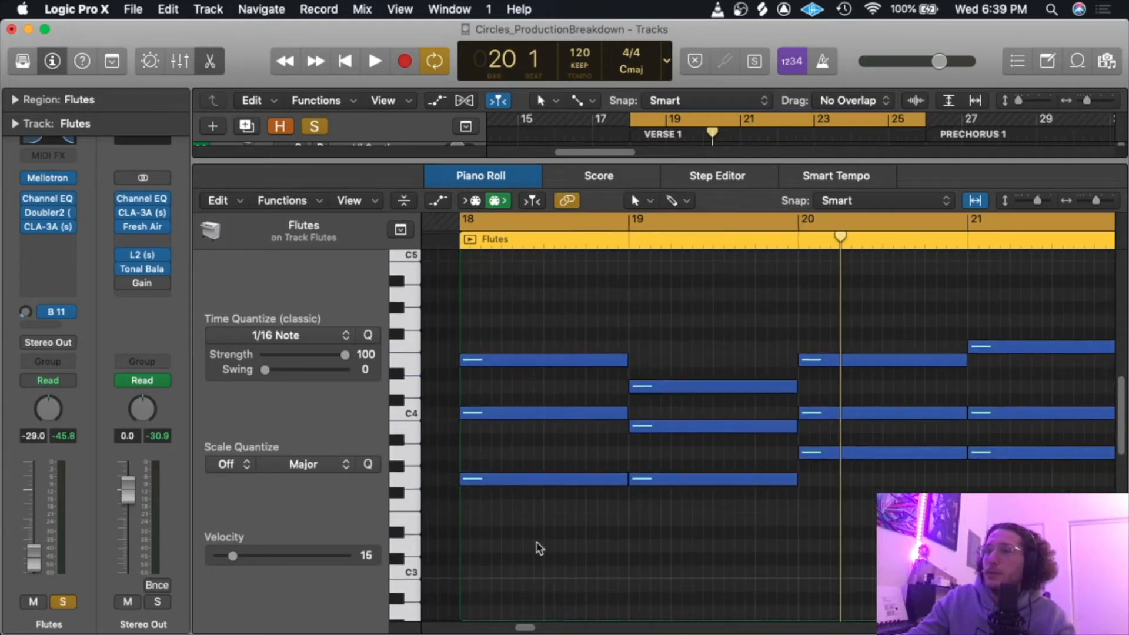
{"action": "scroll", "coordinate": [635, 537], "scroll_direction": "right", "scroll_amount": 5}
{"action": "left_click_drag", "start_coordinate": [745, 526], "coordinate": [740, 312]}
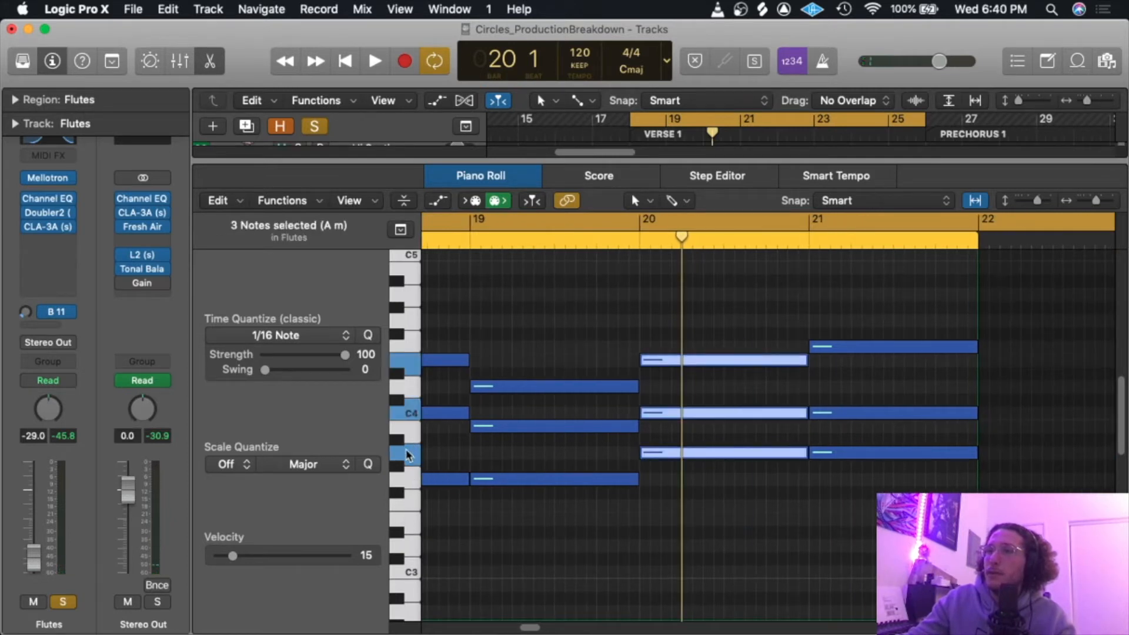
{"action": "left_click", "coordinate": [405, 383]}
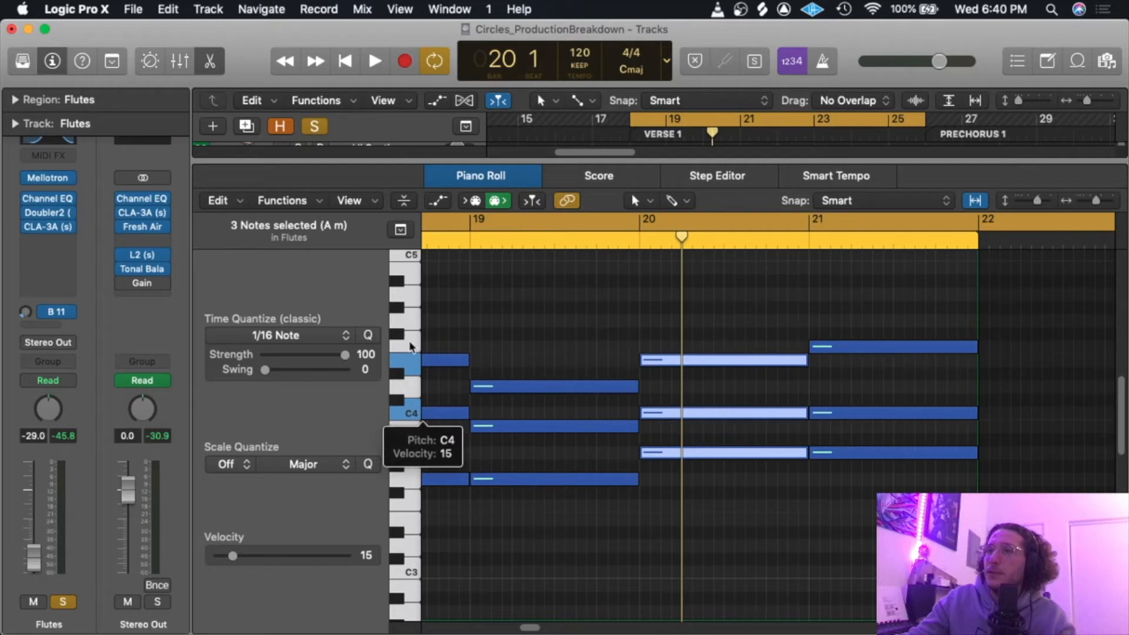
{"action": "left_click_drag", "start_coordinate": [940, 476], "coordinate": [894, 307]}
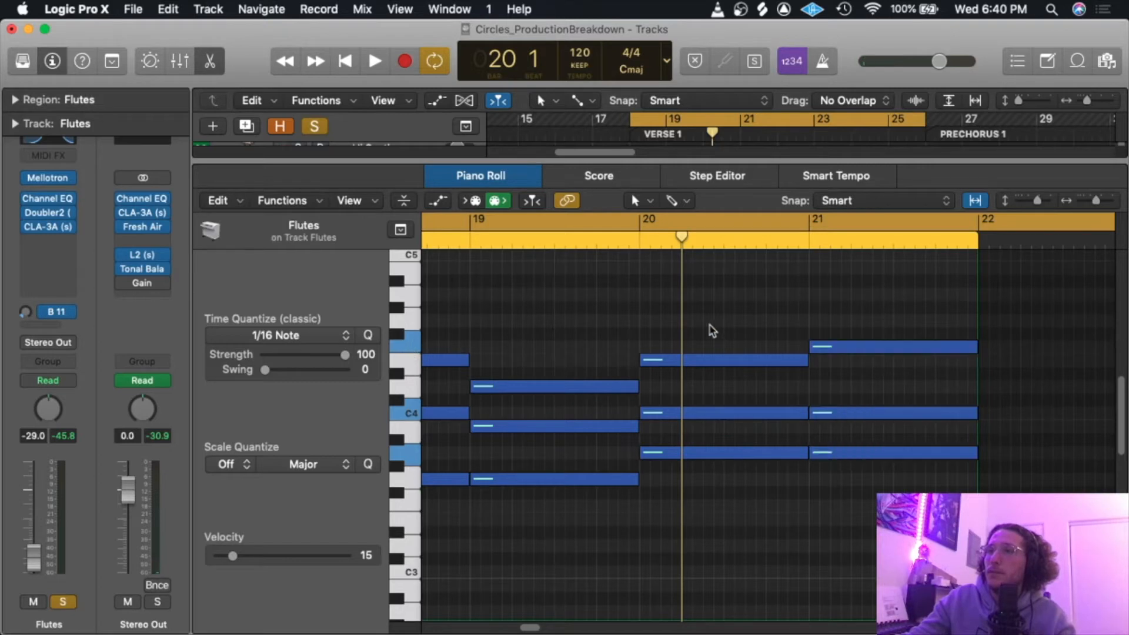
Close the Piano Roll, play the soloed Flutes, and bypass its three inserts and Bus 11 send.
{"action": "key", "text": "e"}
{"action": "key", "text": "space"}
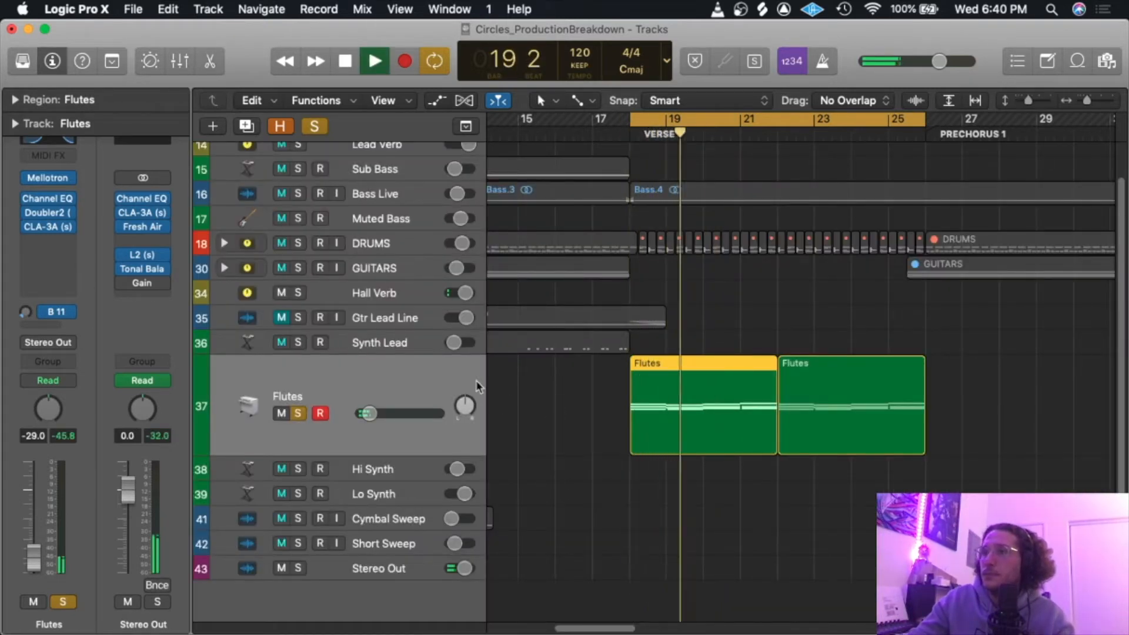
{"action": "key", "text": "space"}
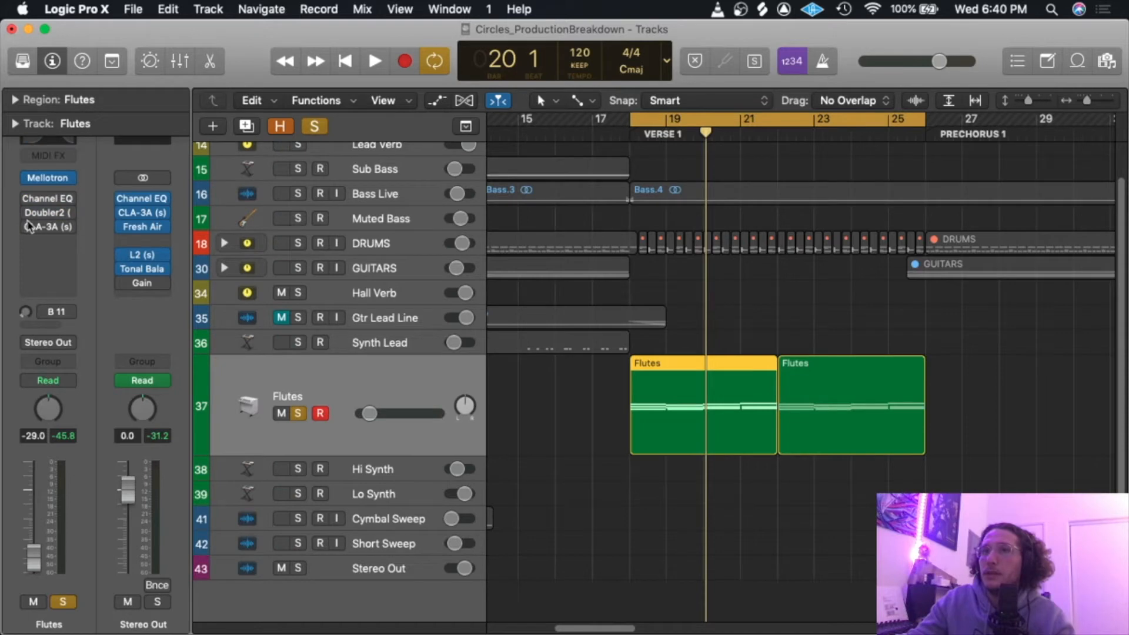
View the Vintage Mellotron instrument on Flutes while playing the dry sound, and close it.
{"action": "left_click", "coordinate": [49, 179]}
{"action": "left_click_drag", "start_coordinate": [398, 61], "coordinate": [485, 56]}
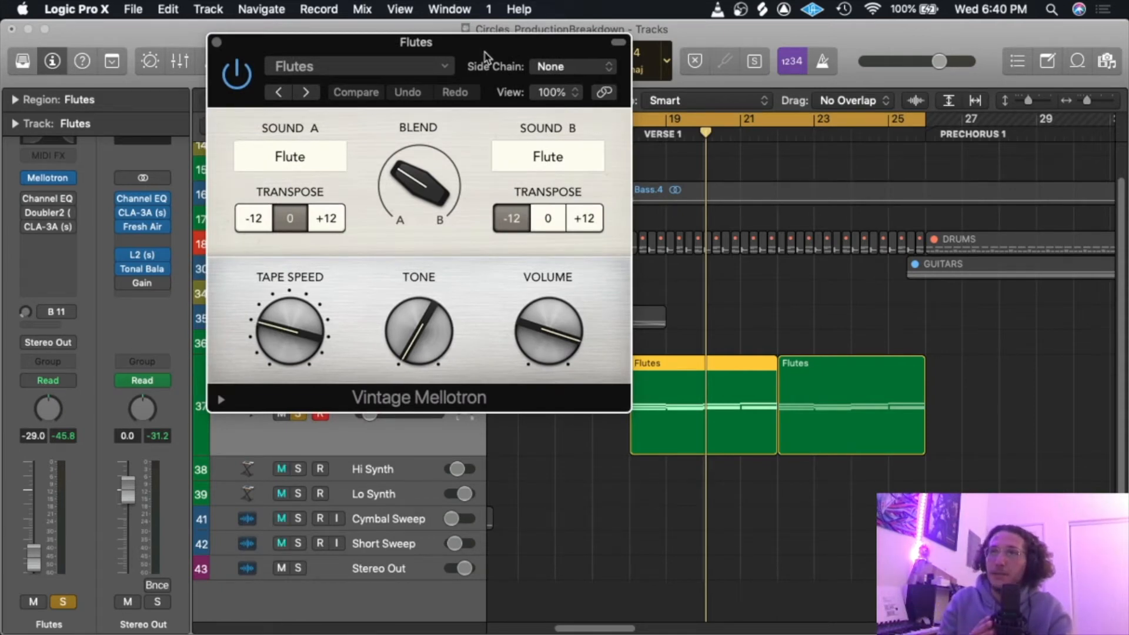
{"action": "key", "text": "space"}
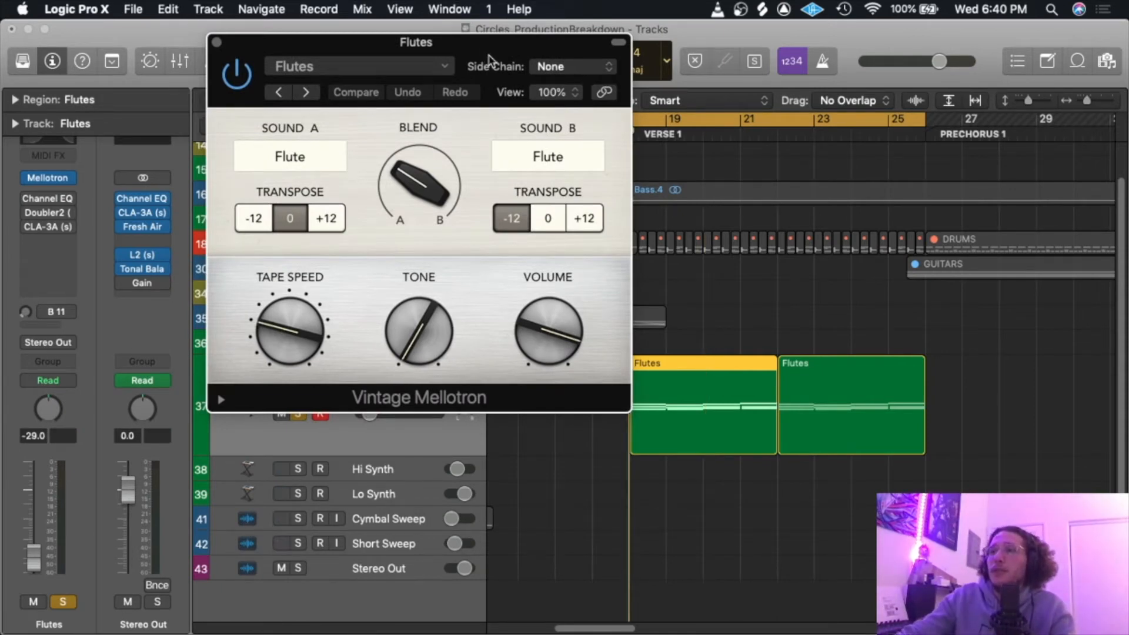
{"action": "key", "text": "space"}
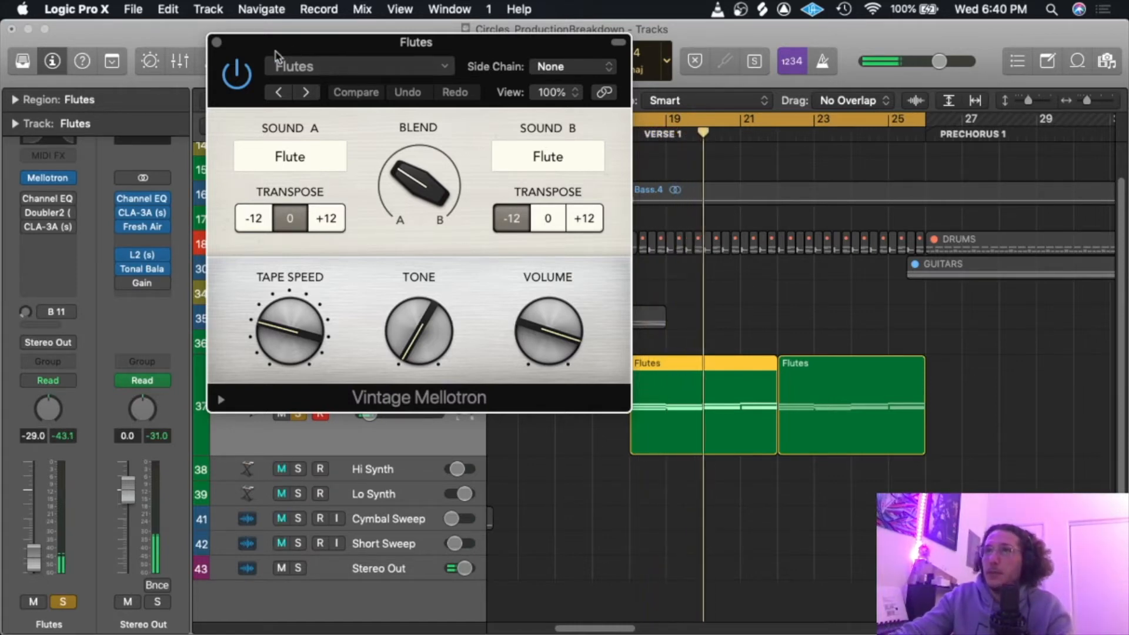
{"action": "left_click", "coordinate": [216, 42]}
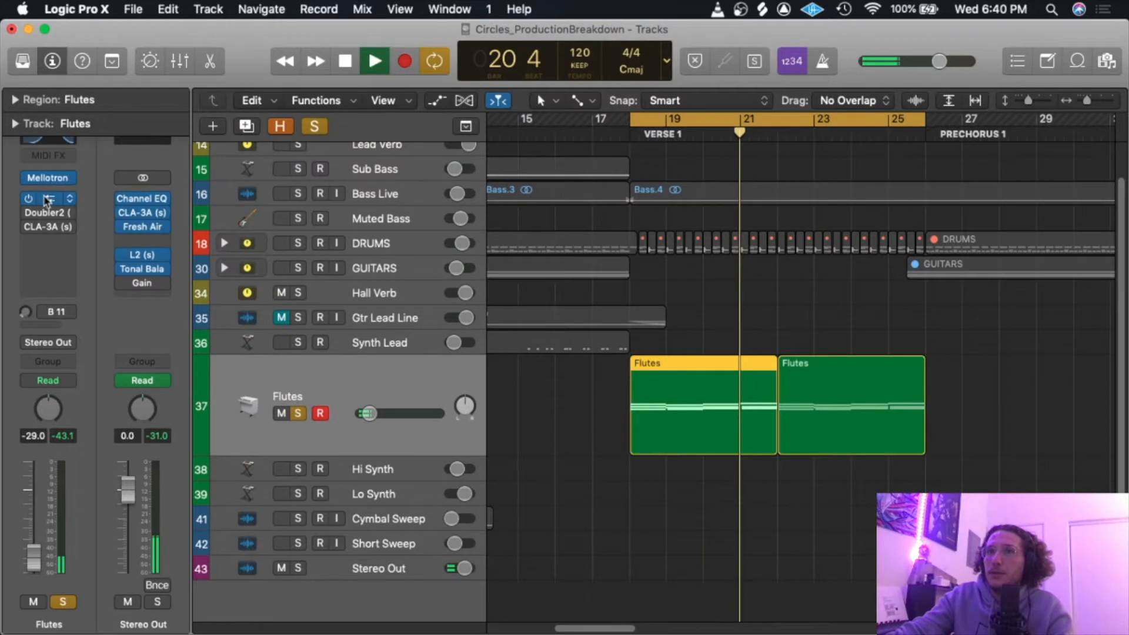
Re-enable the Channel EQ on Flutes, view its curve during playback, and close it.
{"action": "left_click", "coordinate": [45, 200]}
{"action": "left_click_drag", "start_coordinate": [415, 62], "coordinate": [429, 51]}
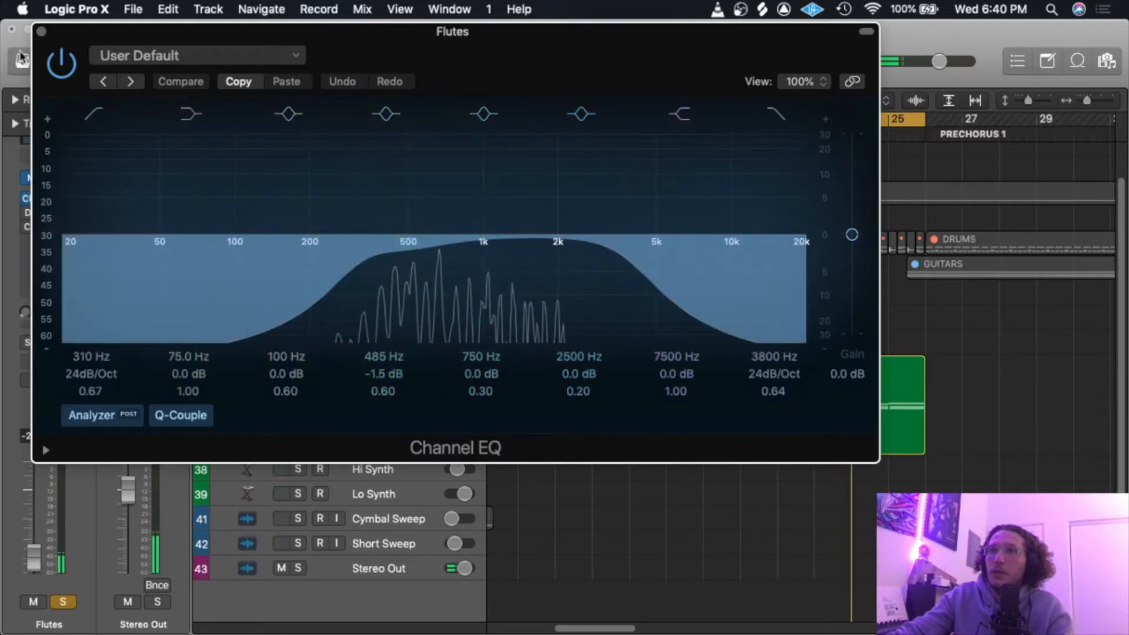
{"action": "left_click", "coordinate": [41, 31]}
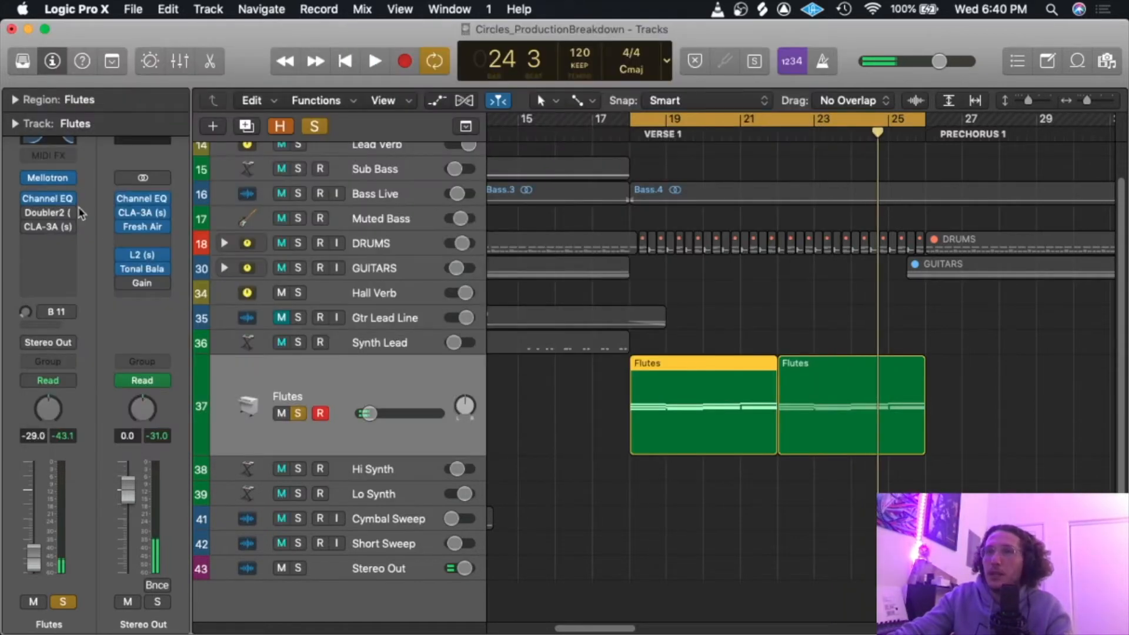
Re-enable the Doubler2 on Flutes, view its settings during playback, and close it.
{"action": "left_click", "coordinate": [44, 215]}
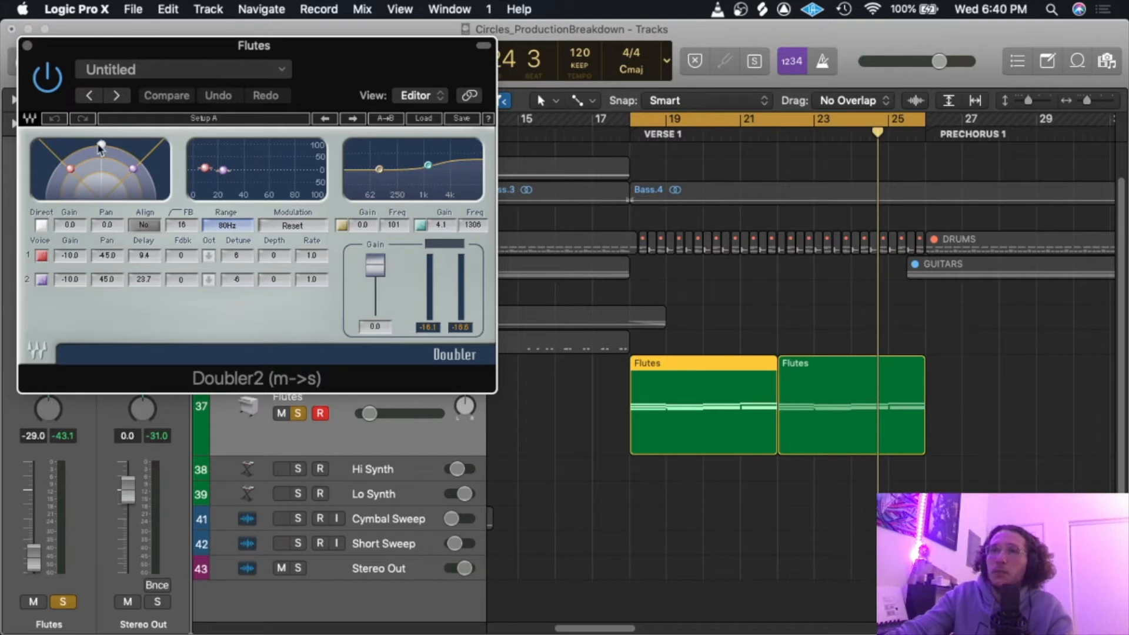
{"action": "key", "text": "space"}
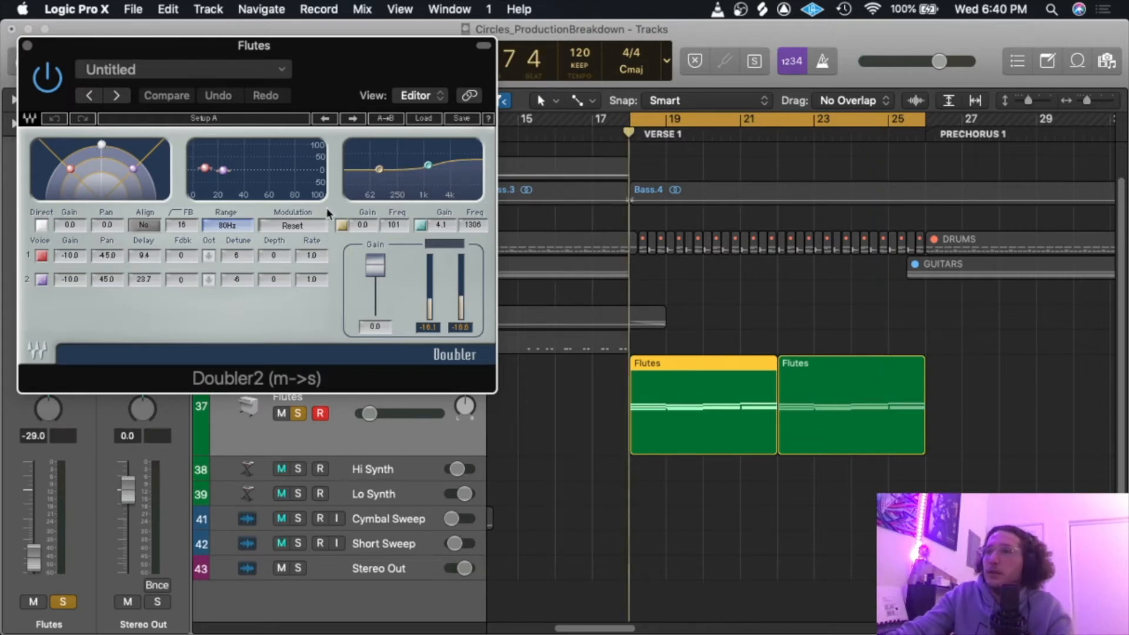
{"action": "left_click", "coordinate": [52, 90]}
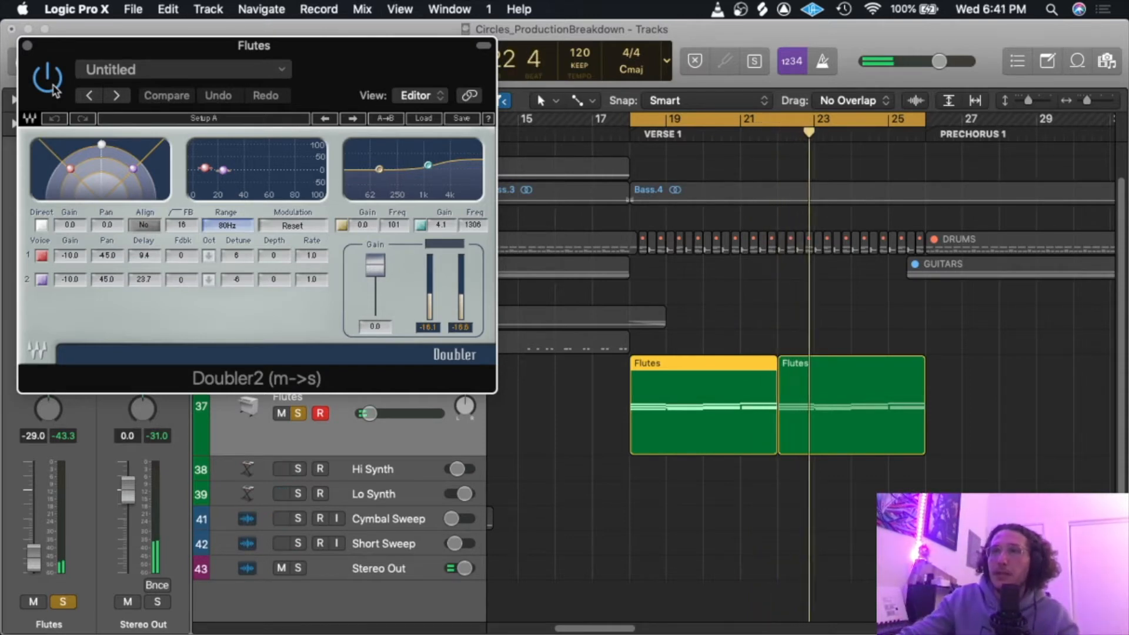
{"action": "left_click", "coordinate": [27, 46]}
{"action": "key", "text": "space"}
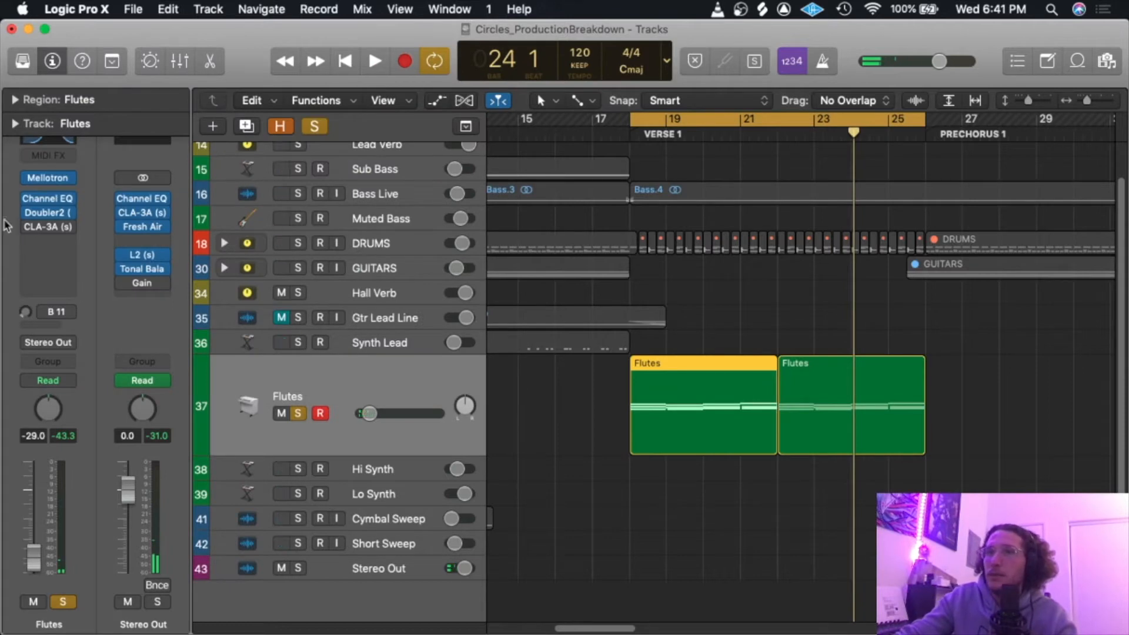
Re-enable the CLA-3A compressor on Flutes, view its gain reduction during playback, and close it.
{"action": "left_click", "coordinate": [142, 212]}
{"action": "key", "text": "space"}
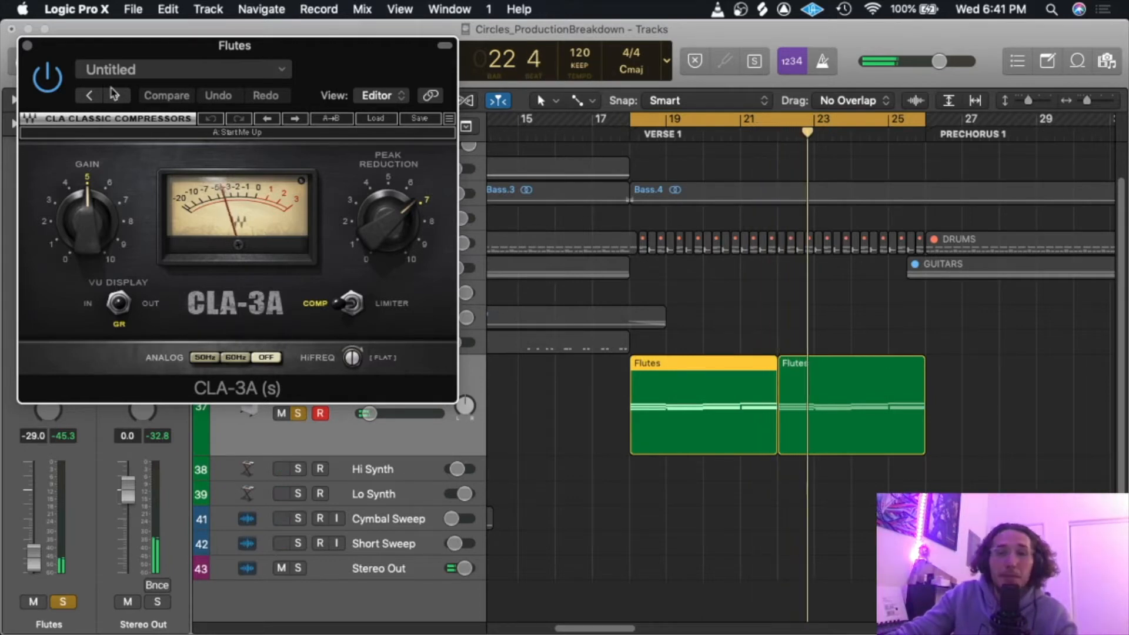
{"action": "left_click", "coordinate": [27, 45]}
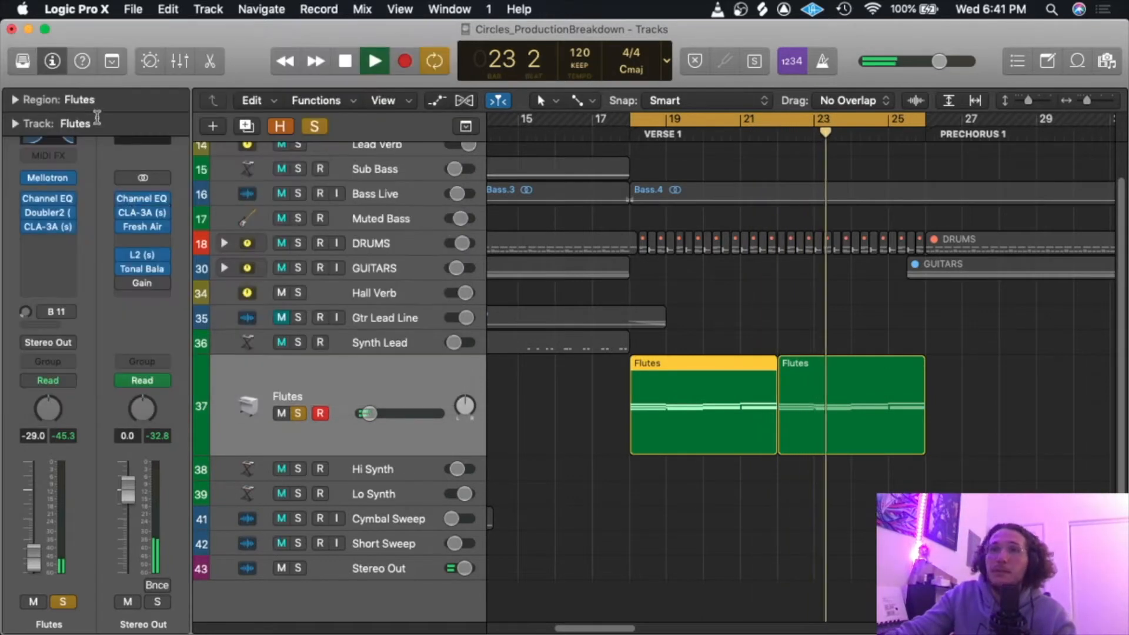
Re-enable the Bus 11 send on Flutes, listen to the reverb, and stop playback.
{"action": "left_click", "coordinate": [56, 320]}
{"action": "left_click", "coordinate": [50, 320]}
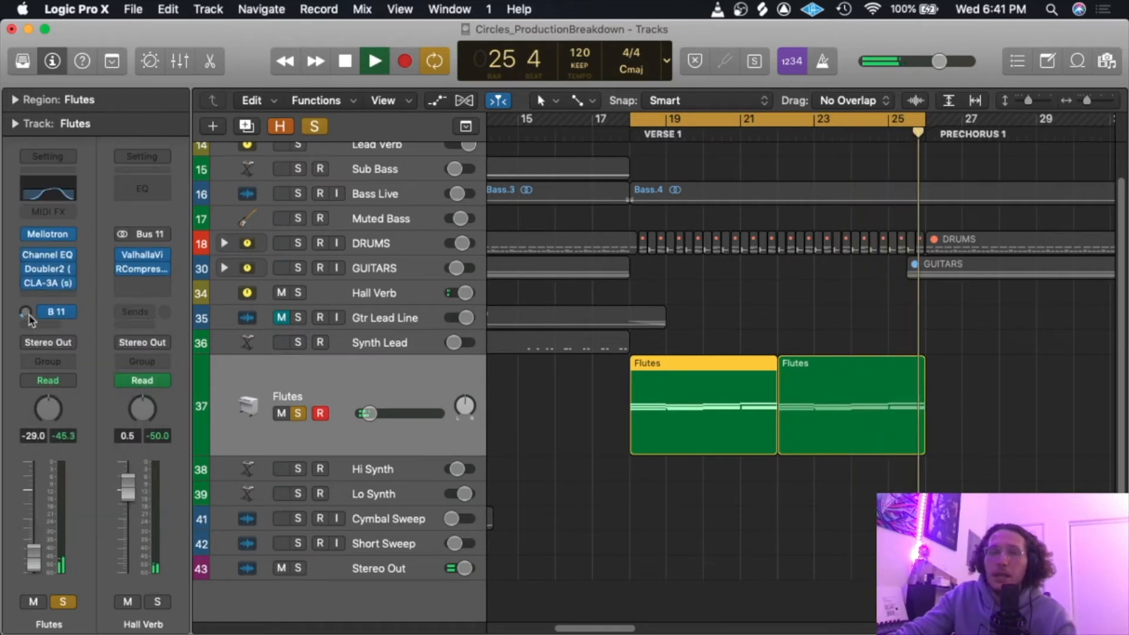
{"action": "key", "text": "space"}
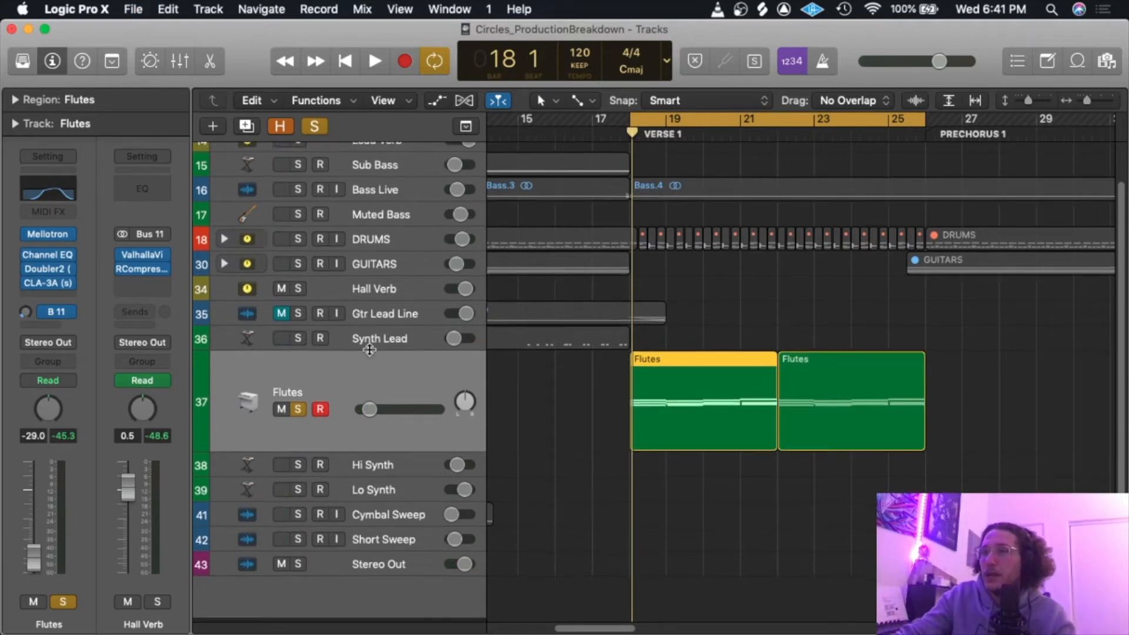
Look through the arrangement for the Flutes regions, moving the playhead to bars 42, 76 and 90.
{"action": "scroll", "coordinate": [499, 290], "scroll_direction": "right", "scroll_amount": 3}
{"action": "scroll", "coordinate": [498, 291], "scroll_direction": "up", "scroll_amount": 2}
{"action": "scroll", "coordinate": [498, 291], "scroll_direction": "down", "scroll_amount": 5}
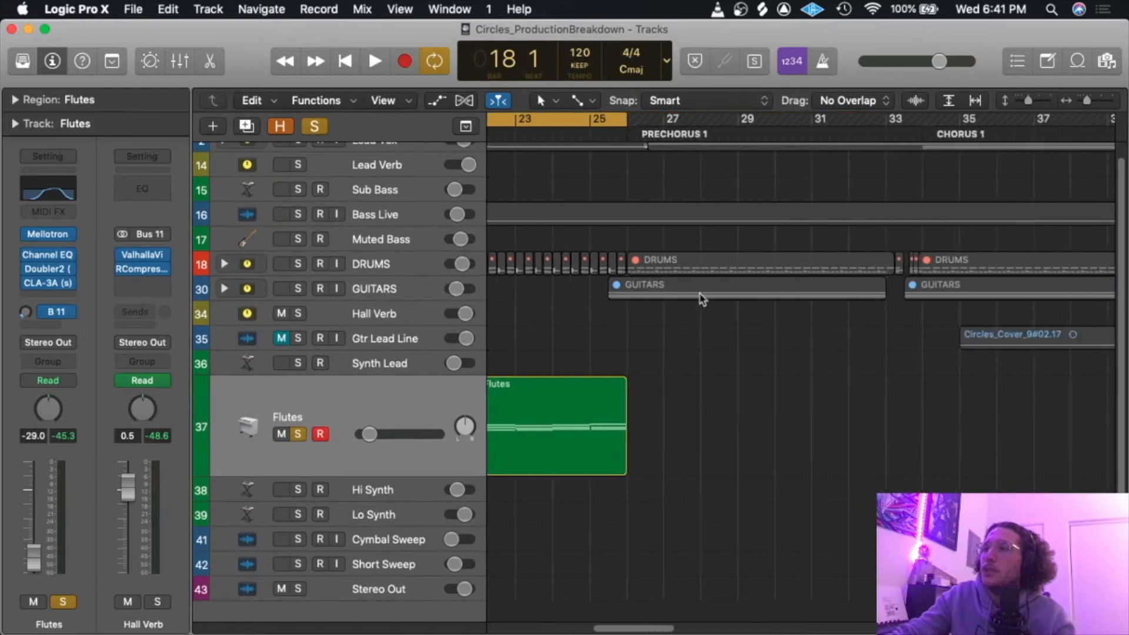
{"action": "scroll", "coordinate": [738, 458], "scroll_direction": "down", "scroll_amount": 2}
{"action": "left_click", "coordinate": [757, 147]}
{"action": "scroll", "coordinate": [685, 420], "scroll_direction": "right", "scroll_amount": 3}
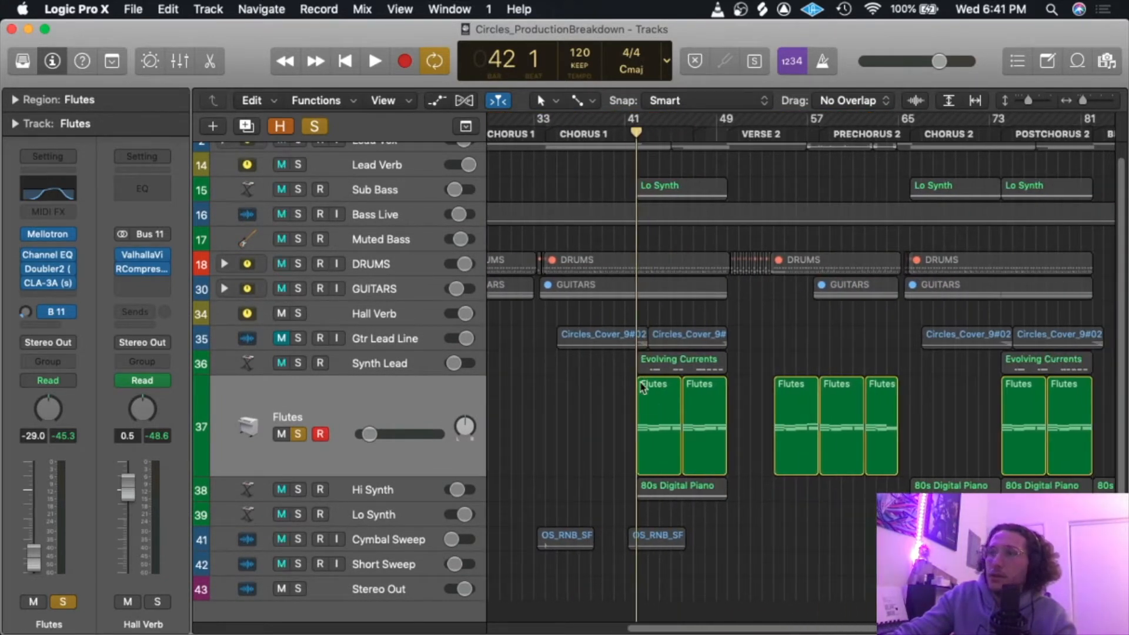
{"action": "scroll", "coordinate": [764, 493], "scroll_direction": "right", "scroll_amount": 5}
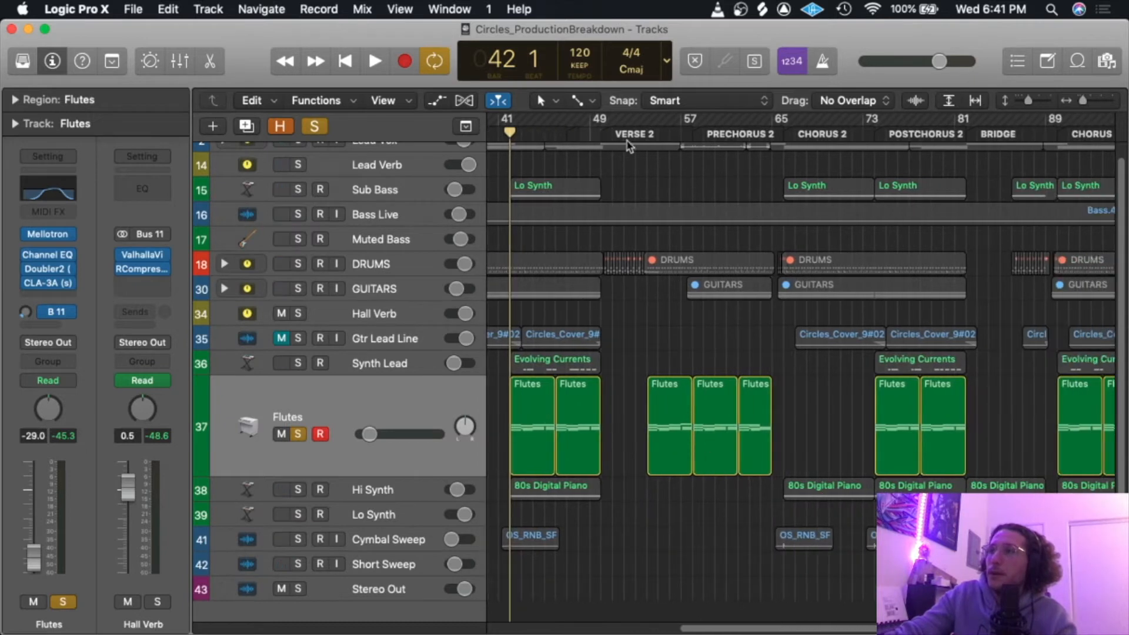
{"action": "scroll", "coordinate": [664, 141], "scroll_direction": "right", "scroll_amount": 10}
{"action": "left_click", "coordinate": [637, 126]}
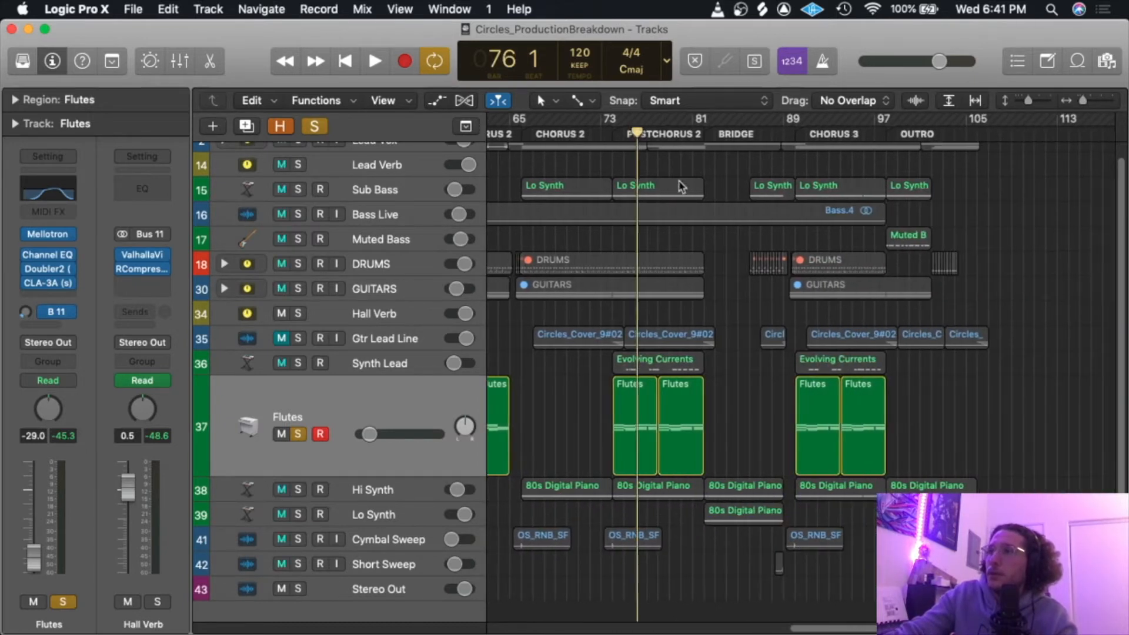
{"action": "scroll", "coordinate": [673, 184], "scroll_direction": "right", "scroll_amount": 4}
{"action": "left_click", "coordinate": [708, 134]}
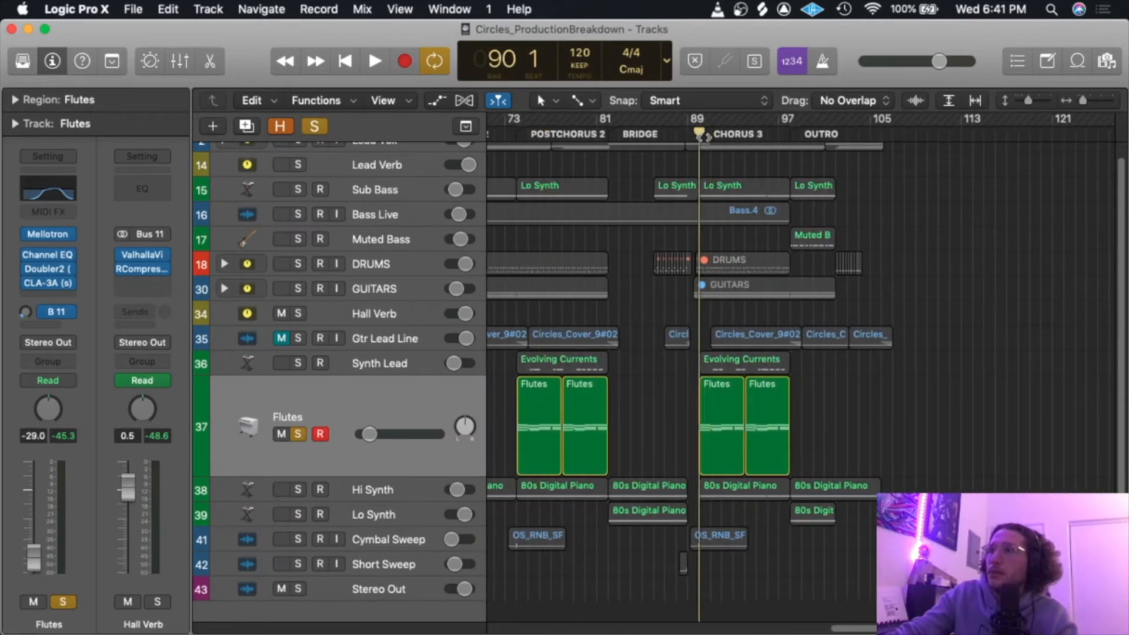
{"action": "scroll", "coordinate": [575, 375], "scroll_direction": "left", "scroll_amount": 20}
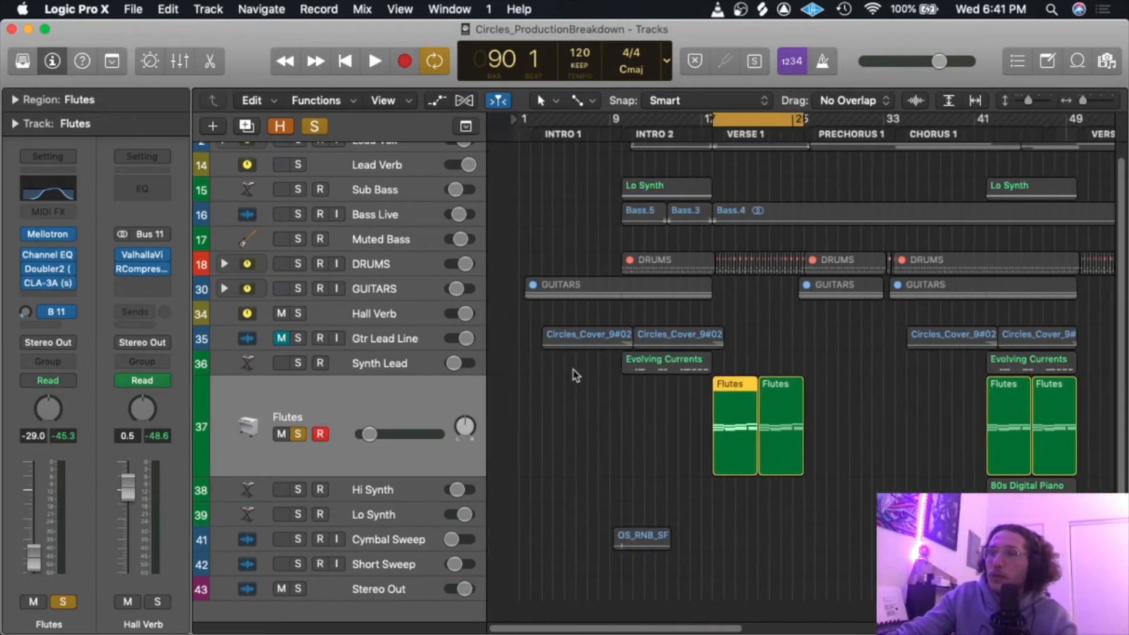
{"action": "scroll", "coordinate": [575, 375], "scroll_direction": "right", "scroll_amount": 8}
{"action": "scroll", "coordinate": [462, 429], "scroll_direction": "down", "scroll_amount": 1}
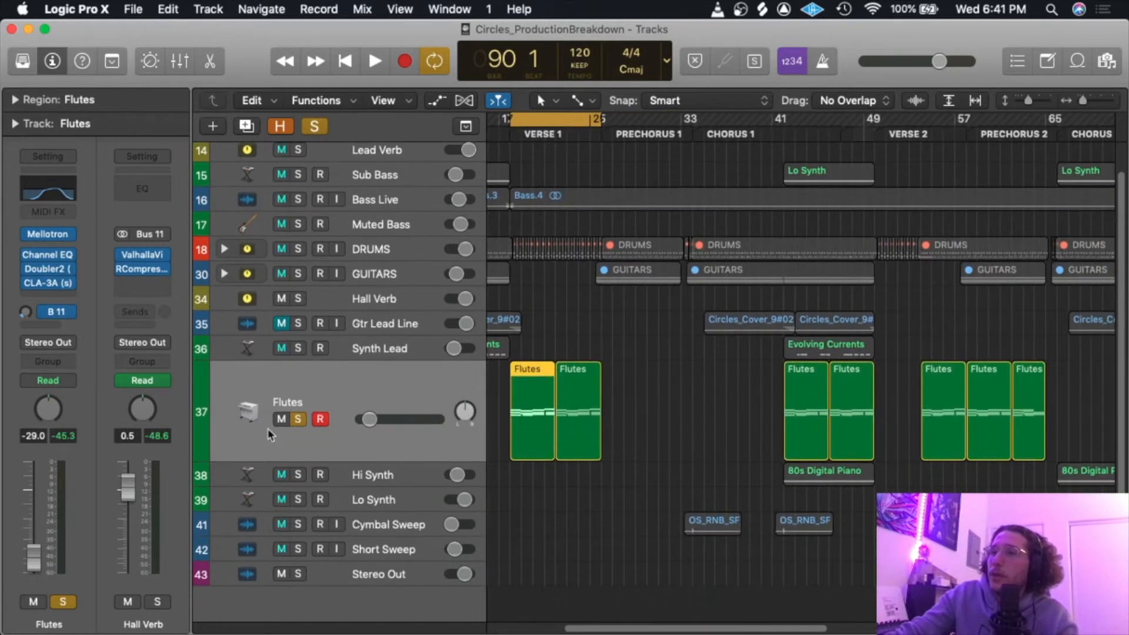
Unsolo the Flutes track and select the Hi Synth track, enlarging its lane.
{"action": "left_click", "coordinate": [298, 419]}
{"action": "scroll", "coordinate": [414, 439], "scroll_direction": "down", "scroll_amount": 1}
{"action": "left_click", "coordinate": [380, 461]}
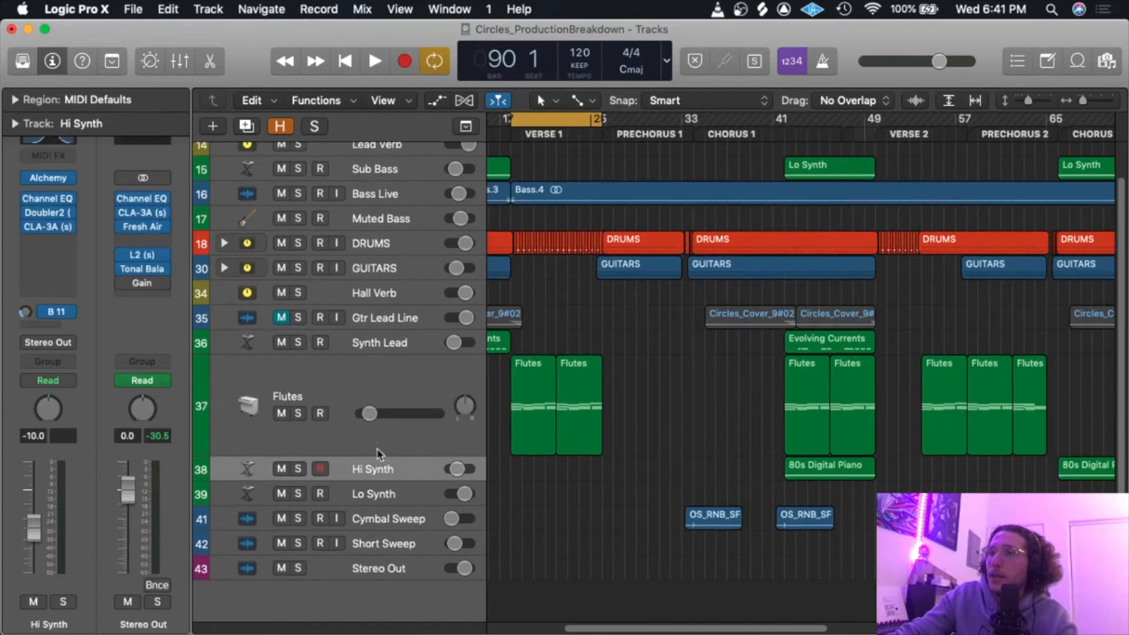
{"action": "left_click_drag", "start_coordinate": [377, 452], "coordinate": [376, 499]}
Set the cycle range over the first 80s Digital Piano region, solo Hi Synth, and play it.
{"action": "scroll", "coordinate": [606, 422], "scroll_direction": "right", "scroll_amount": 5}
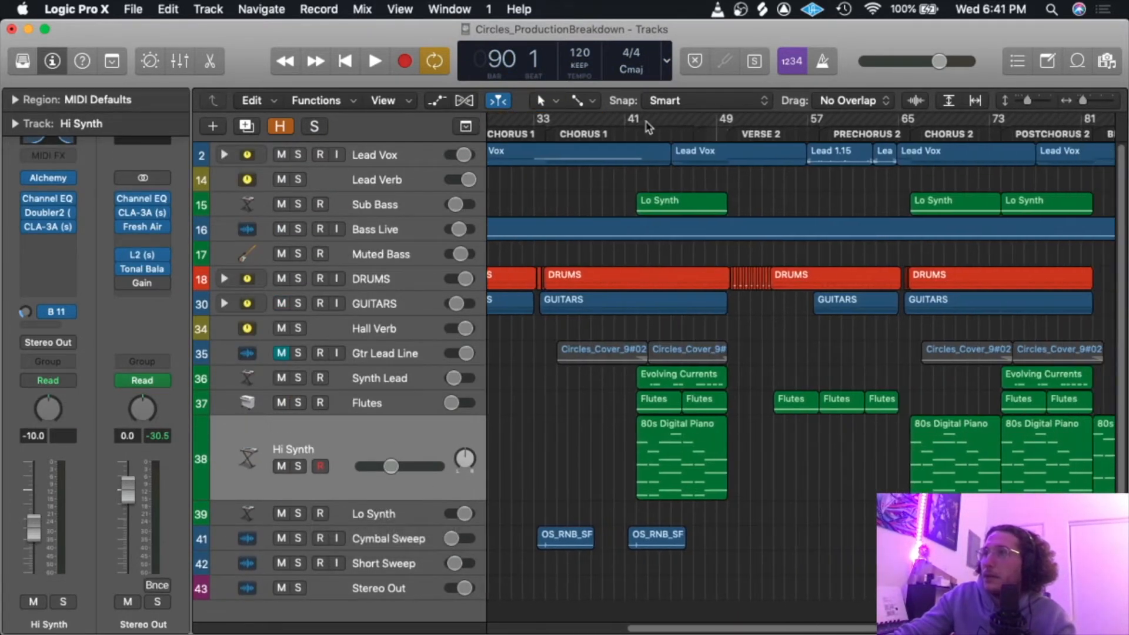
{"action": "left_click_drag", "start_coordinate": [639, 124], "coordinate": [720, 121]}
{"action": "left_click", "coordinate": [436, 65]}
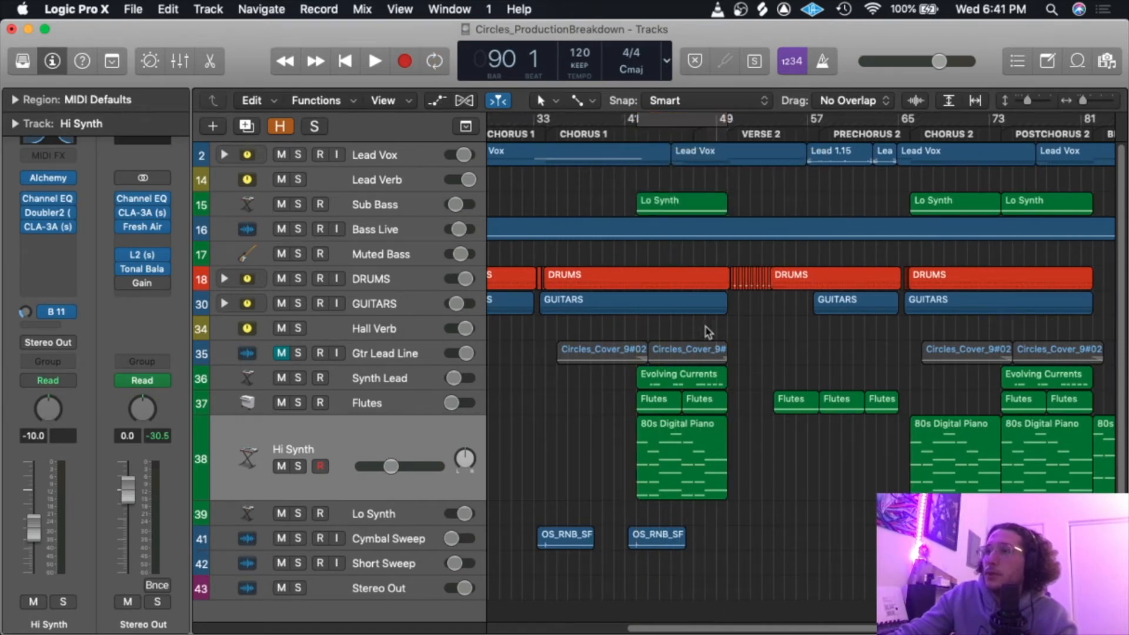
{"action": "key", "text": "space"}
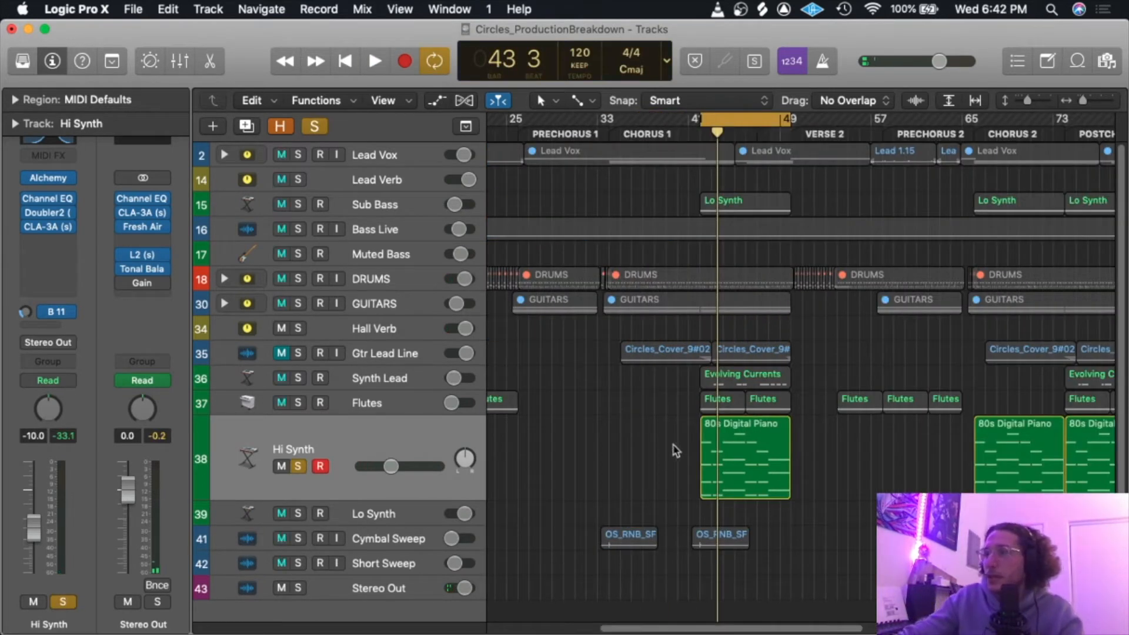
{"action": "key", "text": "space"}
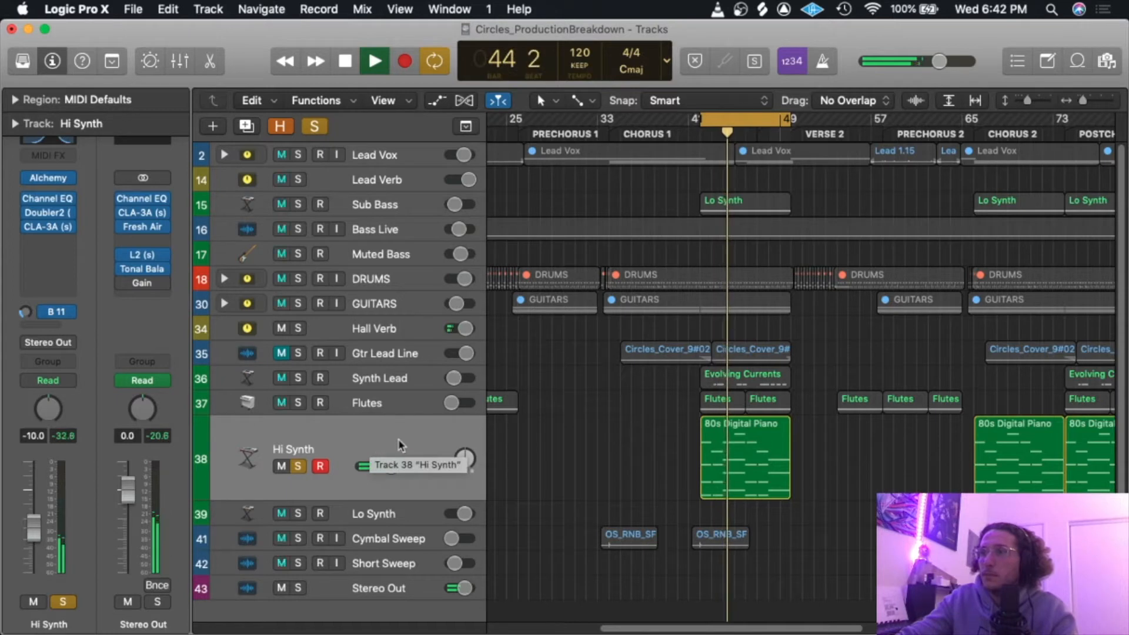
Open the first 80s Digital Piano region in the Piano Roll and examine its chords and high note in bars 42 to 45.
{"action": "key", "text": "e"}
{"action": "left_click_drag", "start_coordinate": [471, 560], "coordinate": [461, 307]}
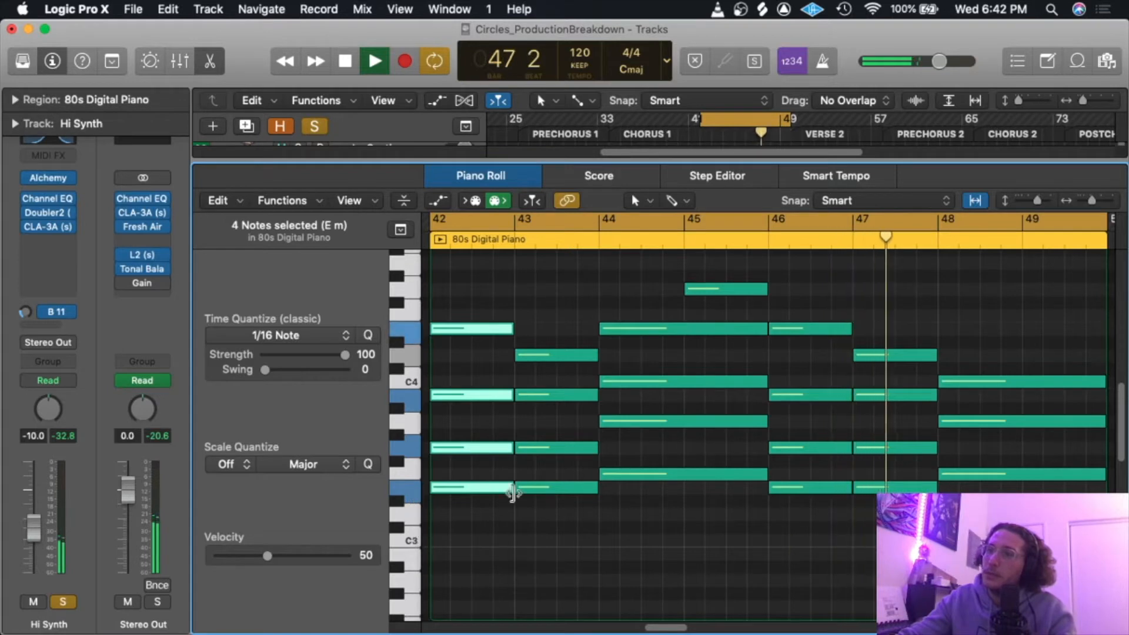
{"action": "key", "text": "space"}
{"action": "left_click", "coordinate": [615, 582]}
{"action": "left_click_drag", "start_coordinate": [536, 599], "coordinate": [539, 302]}
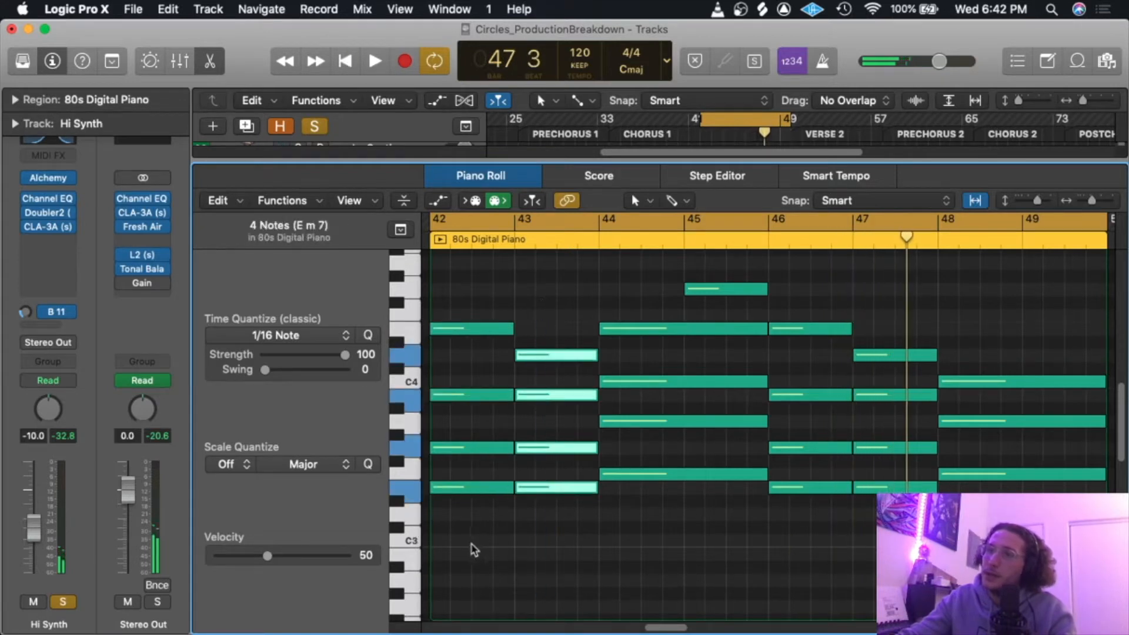
{"action": "left_click_drag", "start_coordinate": [685, 603], "coordinate": [630, 302]}
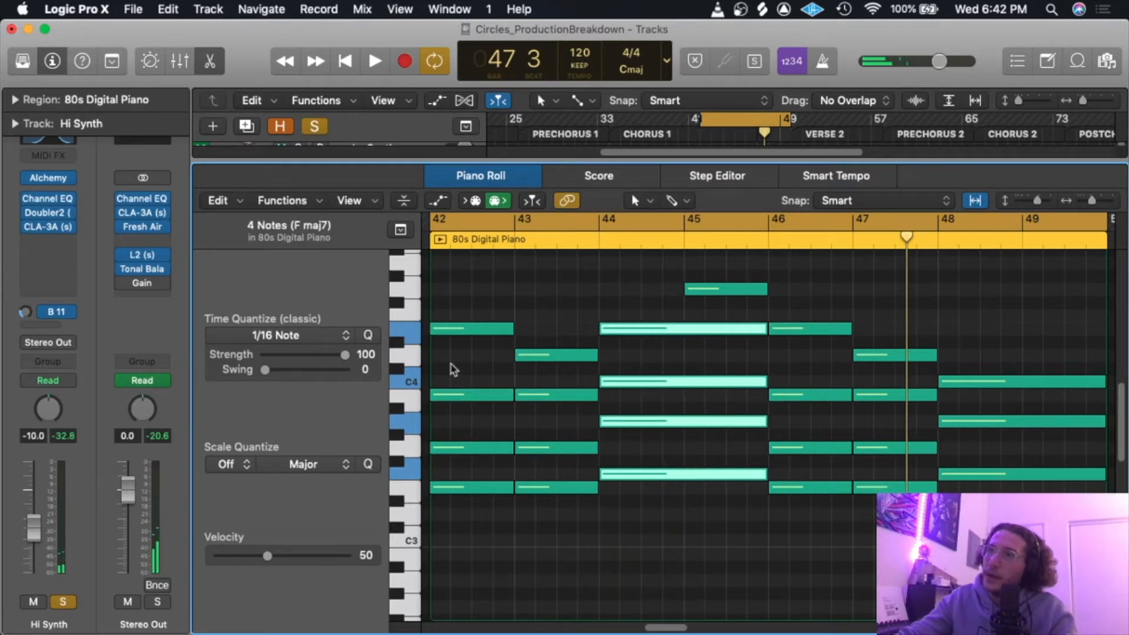
{"action": "left_click", "coordinate": [699, 289]}
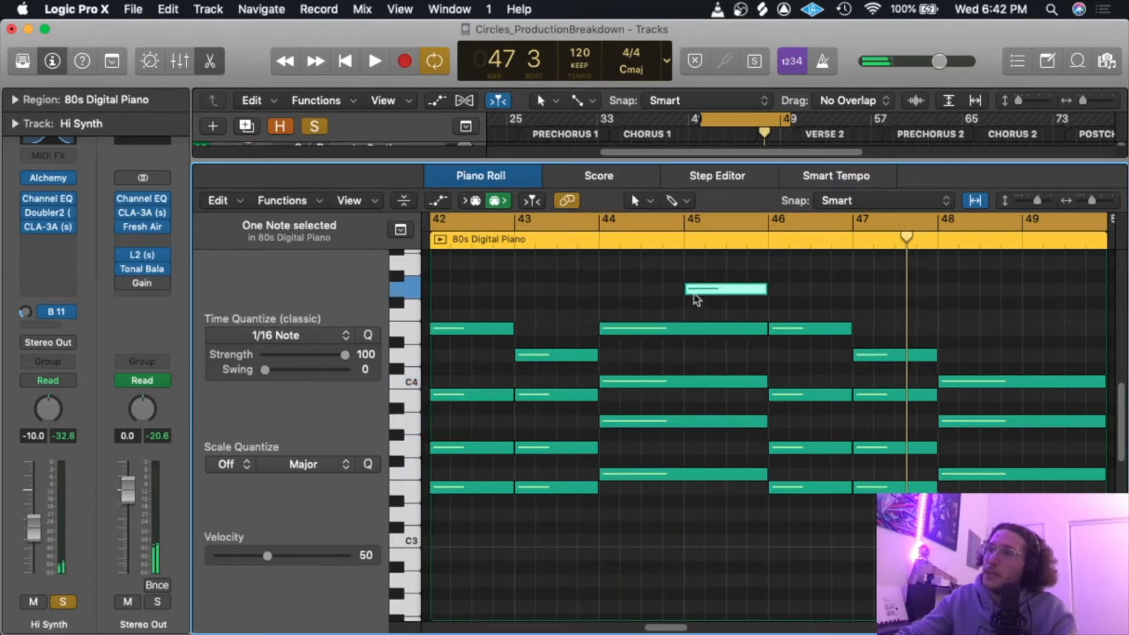
Examine the region's remaining chords from bar 46 onward and close the Piano Roll.
{"action": "scroll", "coordinate": [670, 559], "scroll_direction": "right", "scroll_amount": 5}
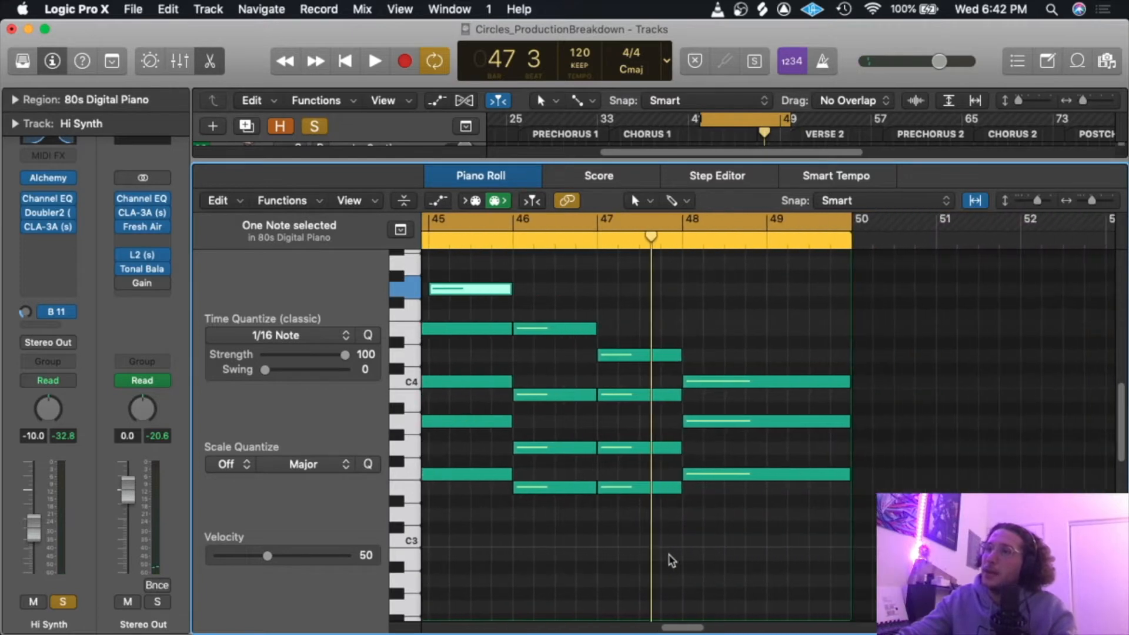
{"action": "left_click_drag", "start_coordinate": [646, 567], "coordinate": [661, 321]}
{"action": "left_click_drag", "start_coordinate": [765, 561], "coordinate": [732, 367]}
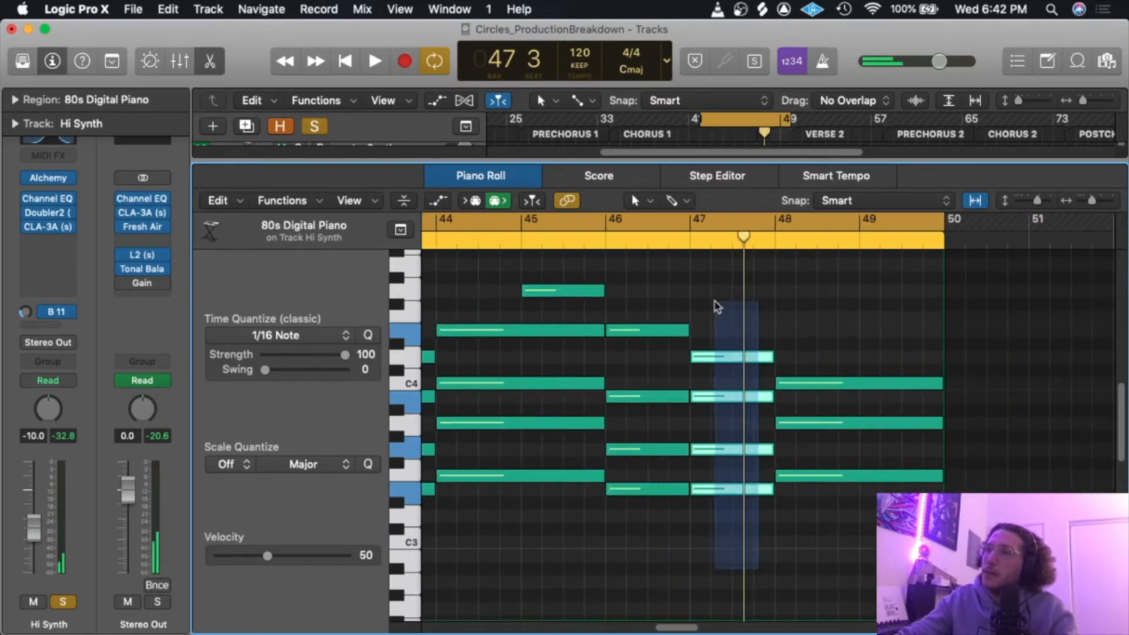
{"action": "left_click_drag", "start_coordinate": [833, 538], "coordinate": [862, 376]}
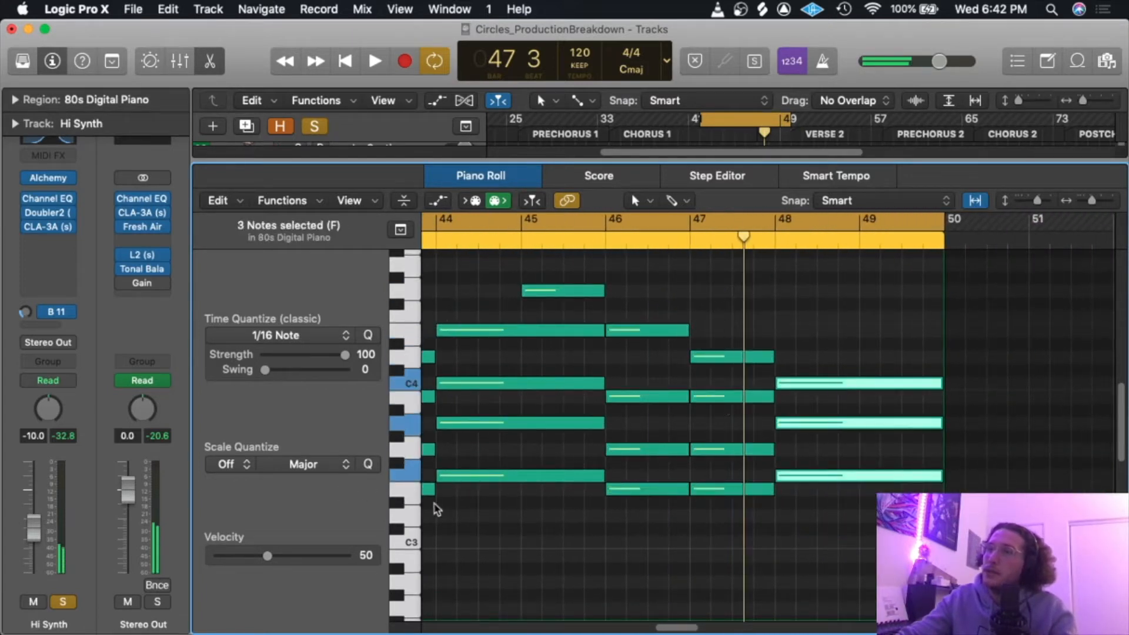
{"action": "key", "text": "e"}
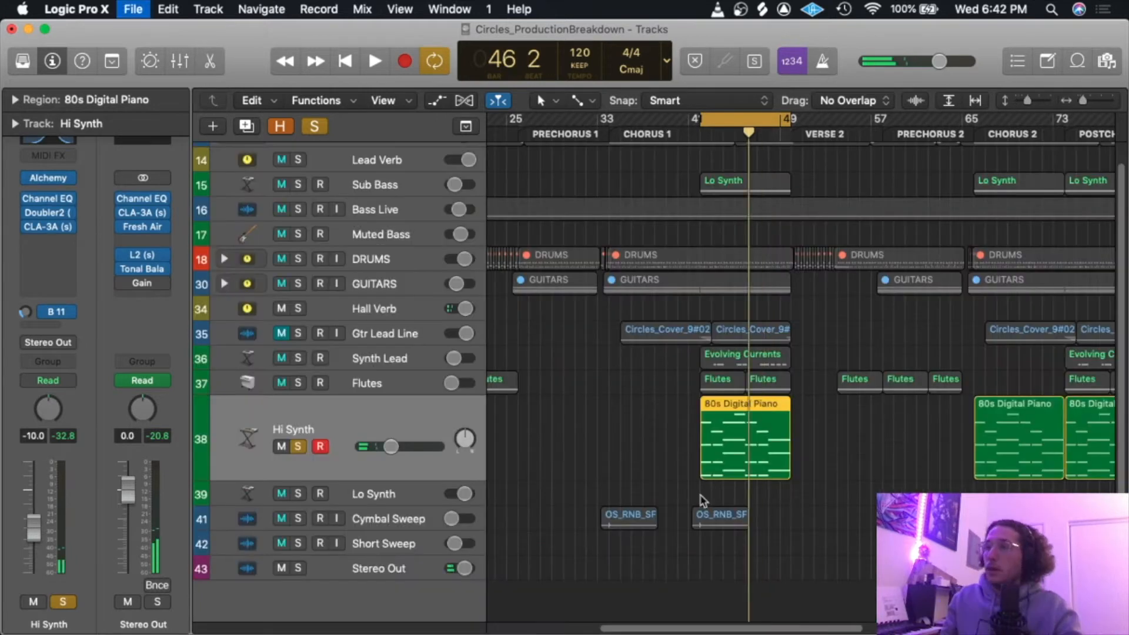
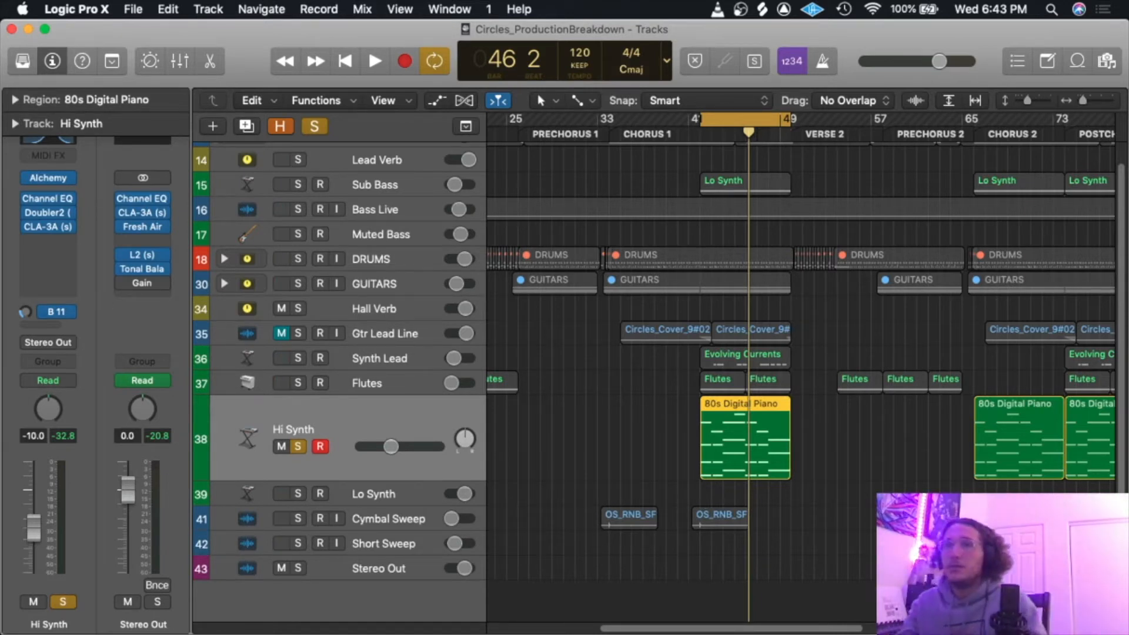
Bypass Hi Synth's three inserts and Bus 11 send, view its Alchemy instrument while playing the dry sound, and close it.
{"action": "left_click_drag", "start_coordinate": [28, 198], "coordinate": [28, 227]}
{"action": "key", "text": "space"}
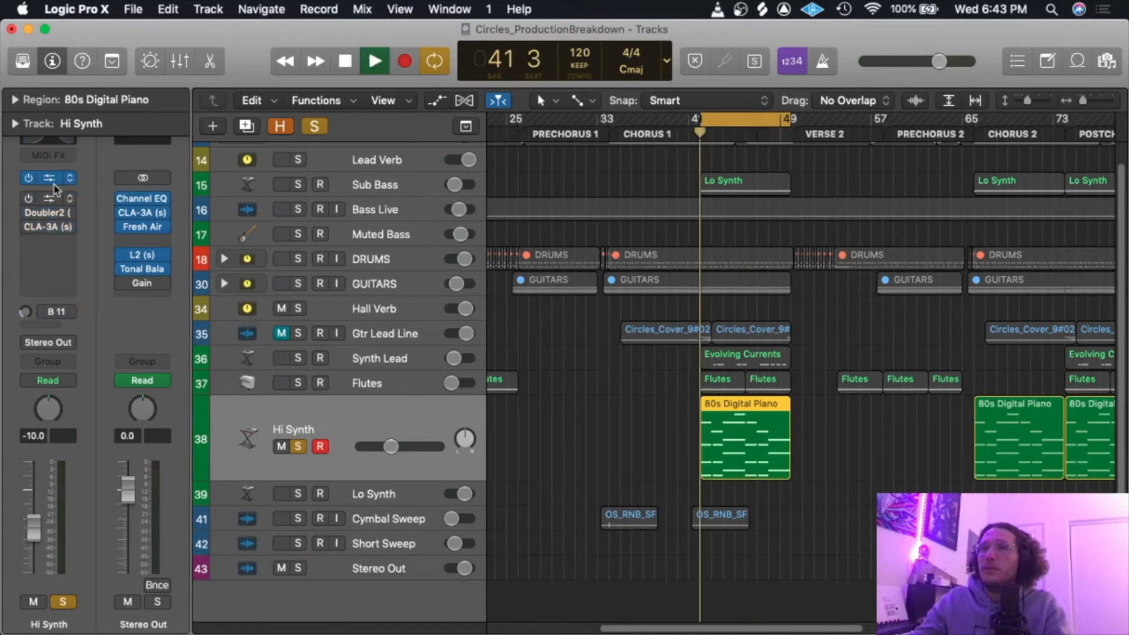
{"action": "left_click", "coordinate": [48, 177]}
{"action": "left_click_drag", "start_coordinate": [451, 334], "coordinate": [493, 54]}
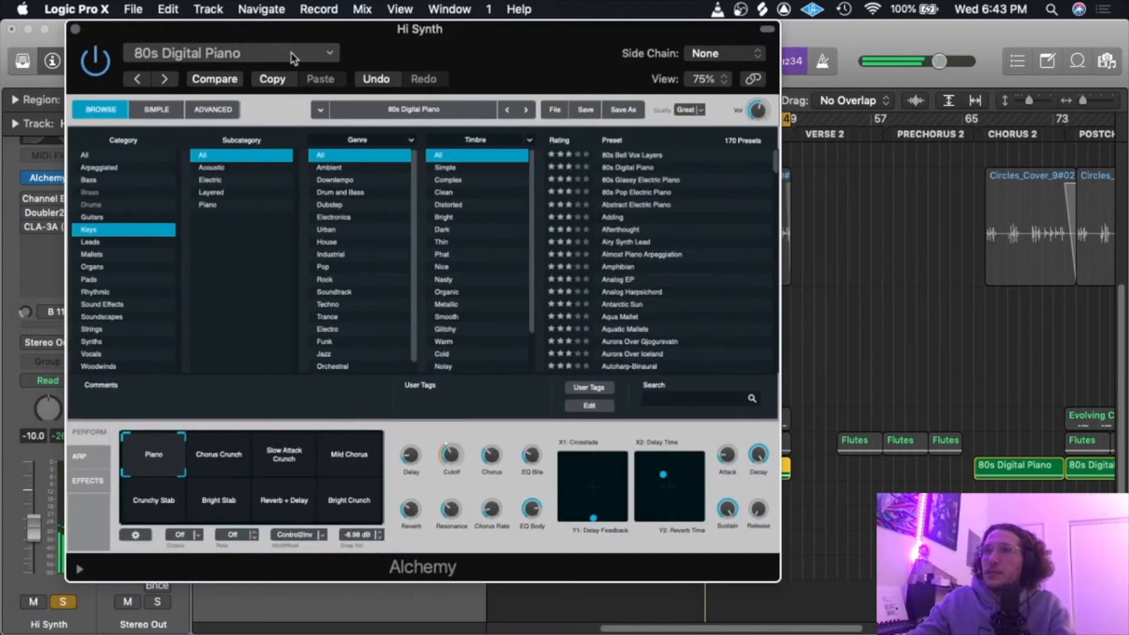
{"action": "left_click", "coordinate": [313, 58]}
{"action": "left_click", "coordinate": [440, 56]}
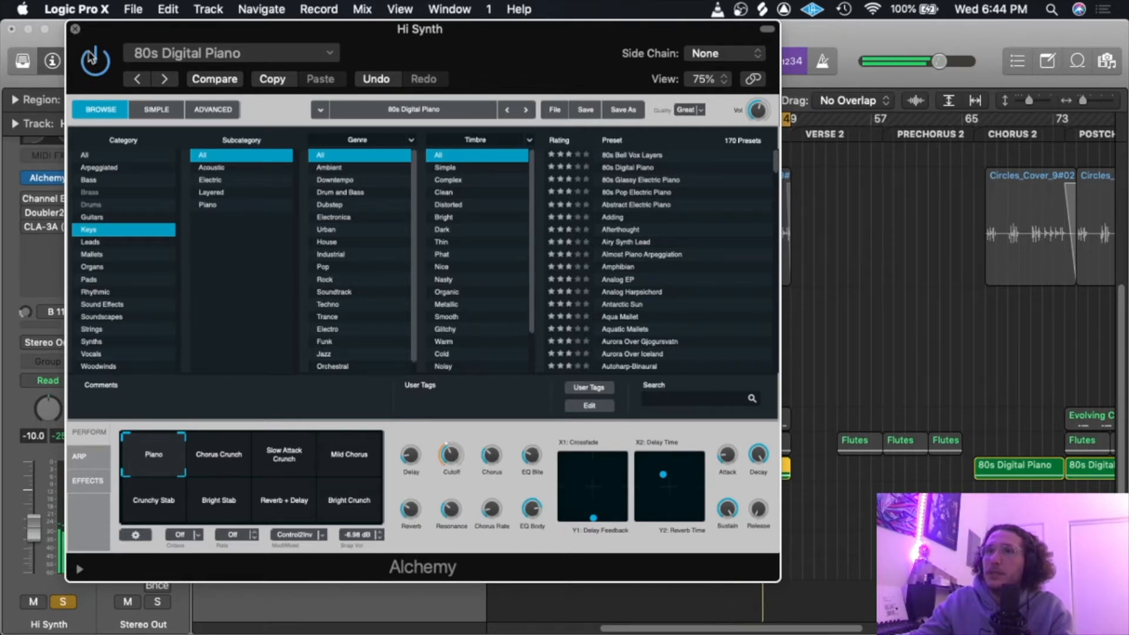
{"action": "left_click", "coordinate": [75, 28]}
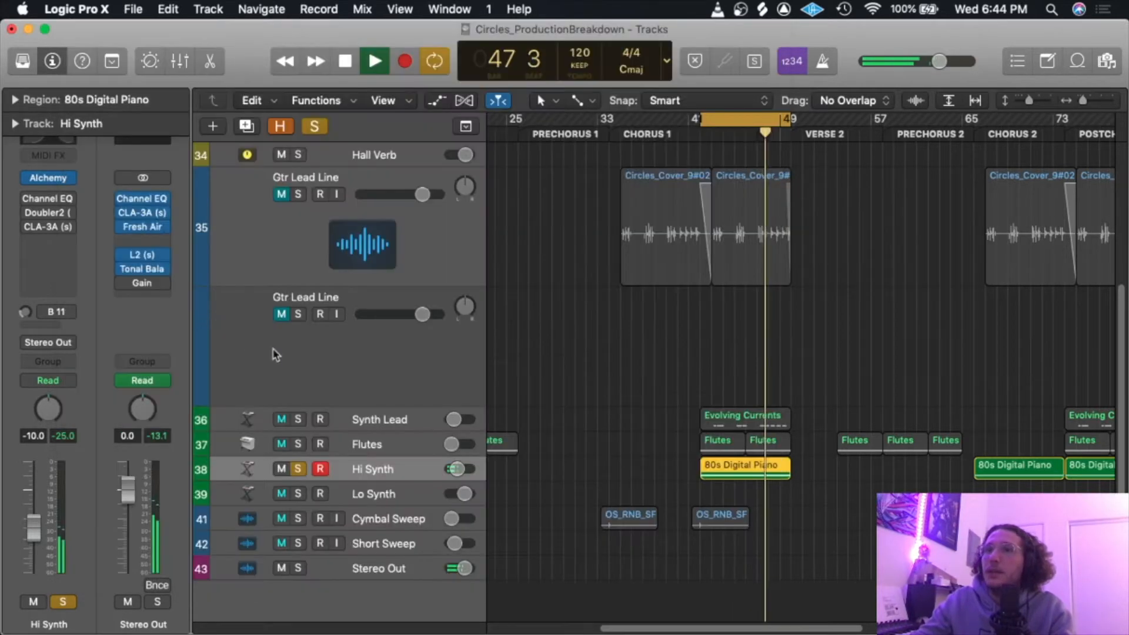
Re-enable the Channel EQ on Hi Synth, view its curve during playback, and close it.
{"action": "left_click", "coordinate": [50, 200]}
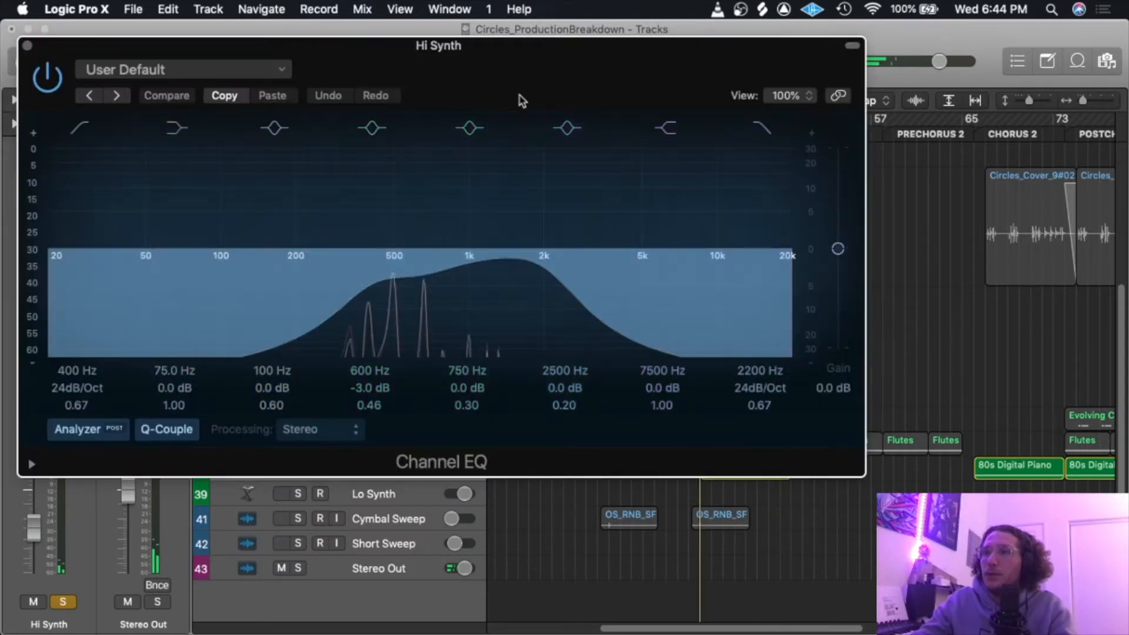
{"action": "left_click", "coordinate": [26, 46]}
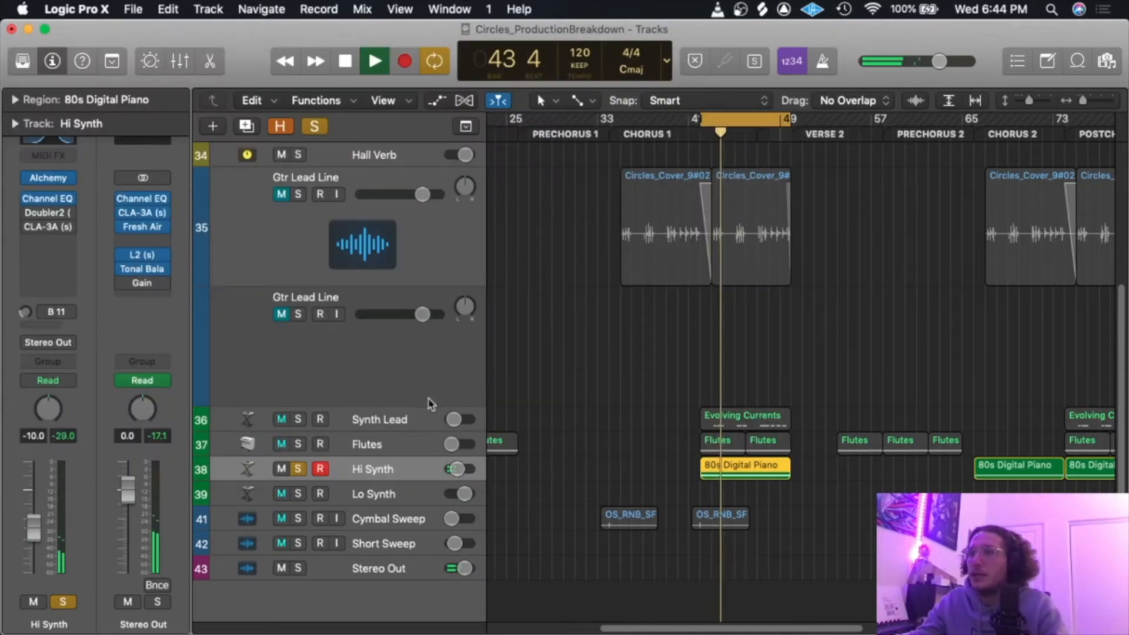
Re-enable Doubler2 on Hi Synth, view its settings, close it, and play the doubled sound.
{"action": "key", "text": "space"}
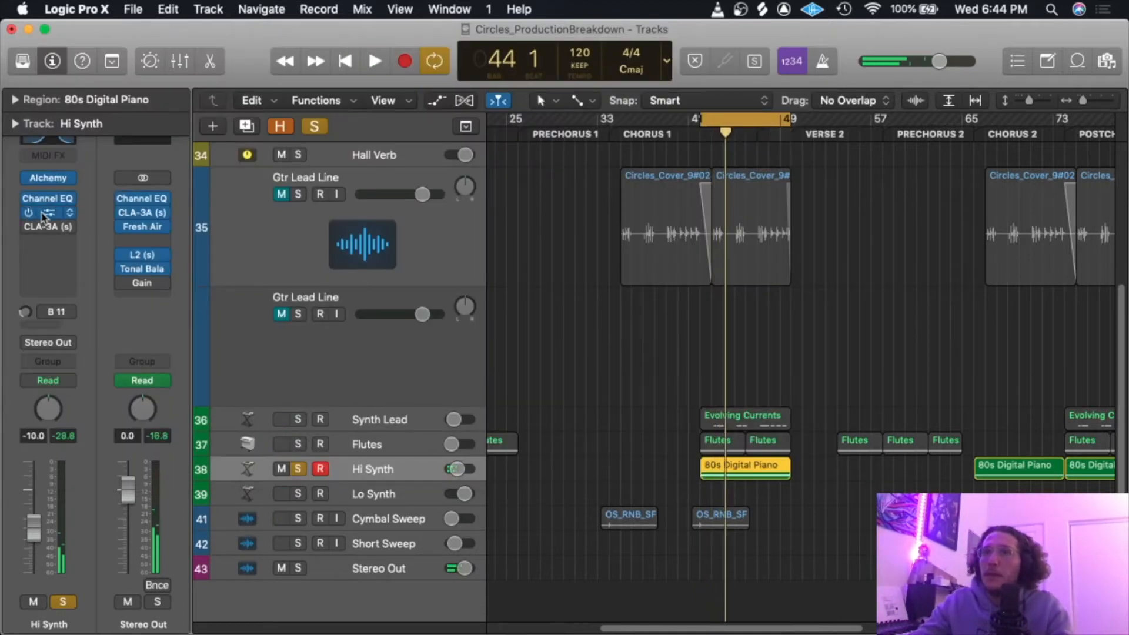
{"action": "left_click", "coordinate": [43, 216]}
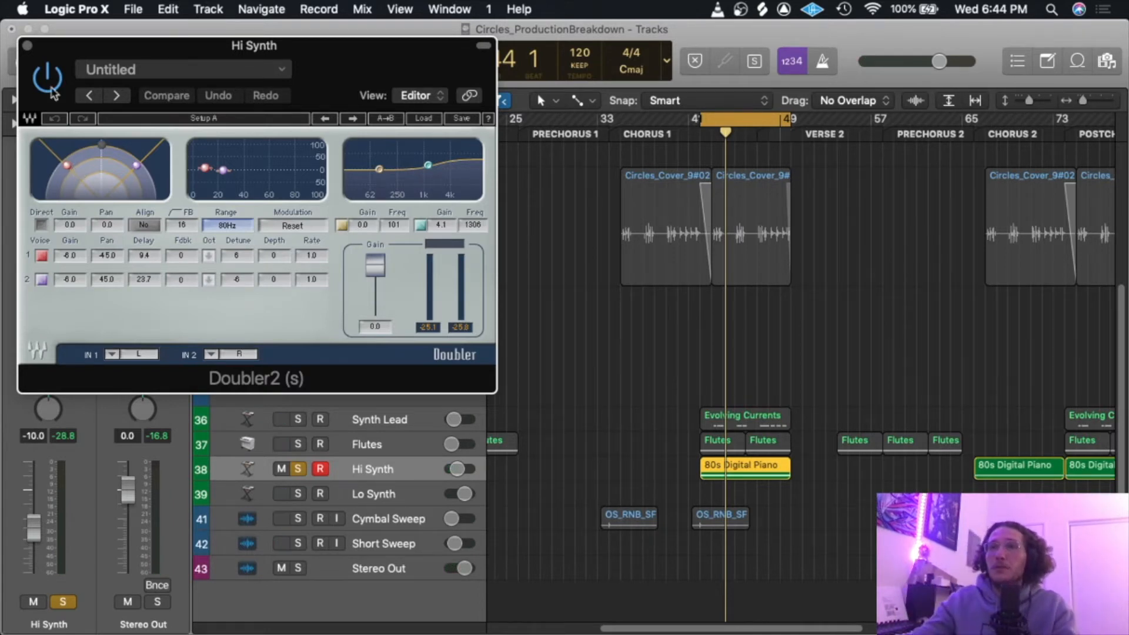
{"action": "left_click", "coordinate": [30, 46]}
{"action": "key", "text": "space"}
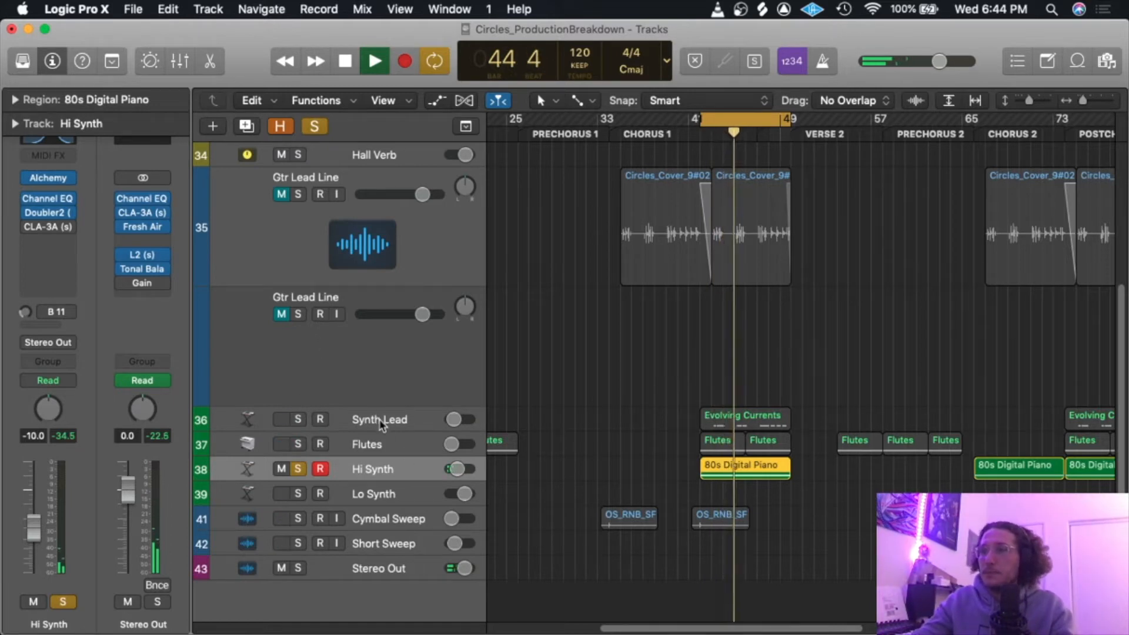
Solo Synth Lead briefly to hear it together with Hi Synth, and stop playback.
{"action": "left_click", "coordinate": [298, 419]}
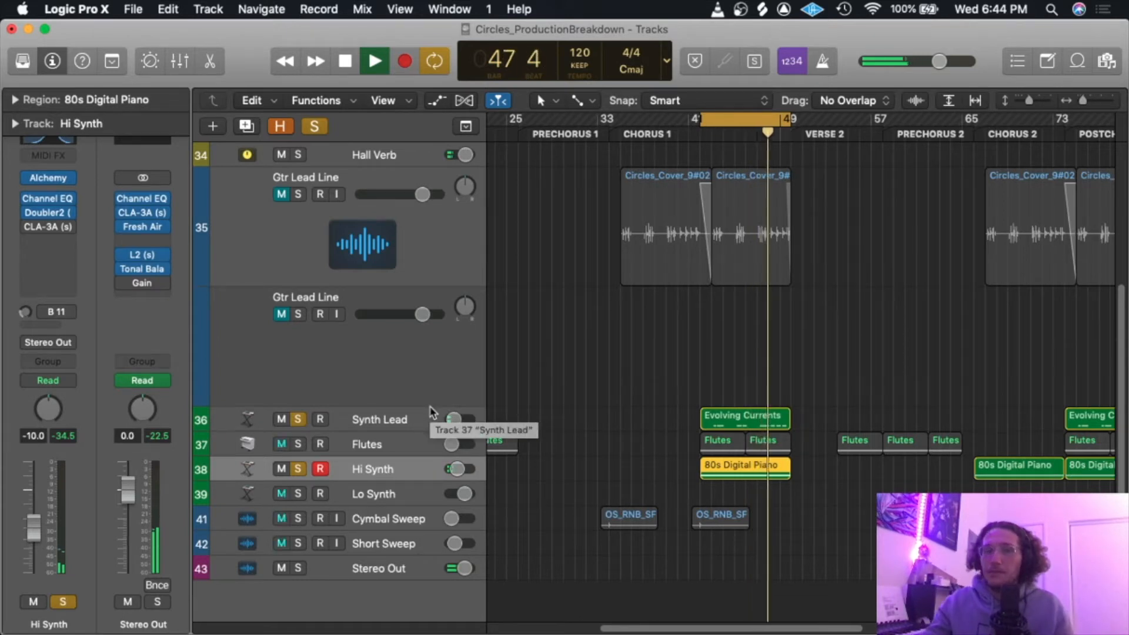
{"action": "left_click", "coordinate": [298, 419]}
{"action": "key", "text": "space"}
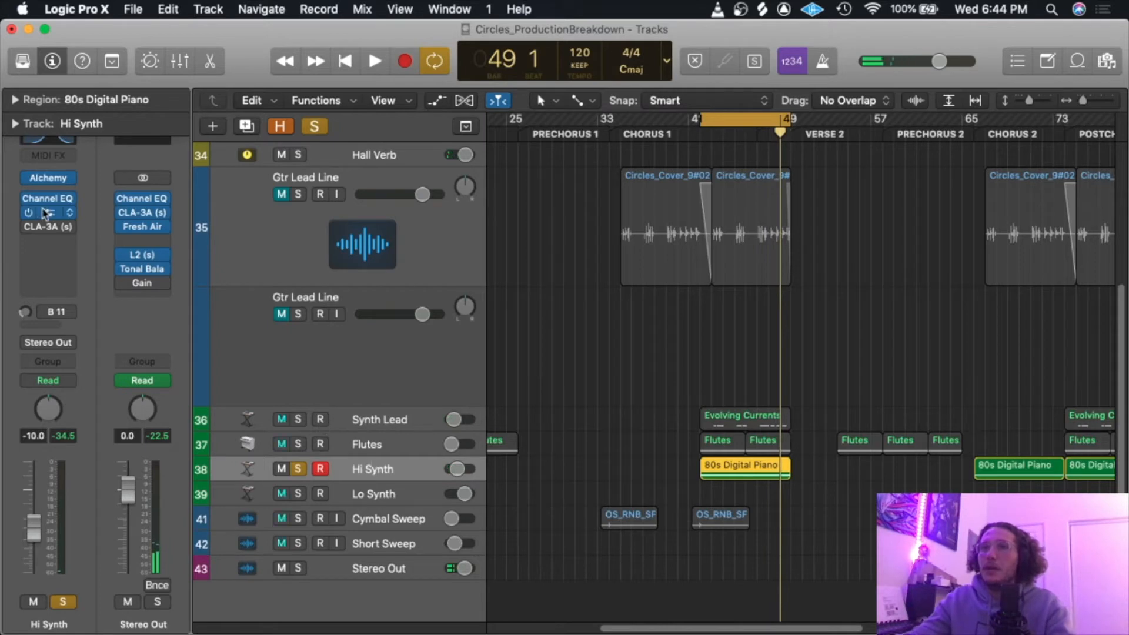
Re-enable the CLA-3A compressor on Hi Synth, view it during playback, and close it.
{"action": "left_click", "coordinate": [58, 228]}
{"action": "key", "text": "space"}
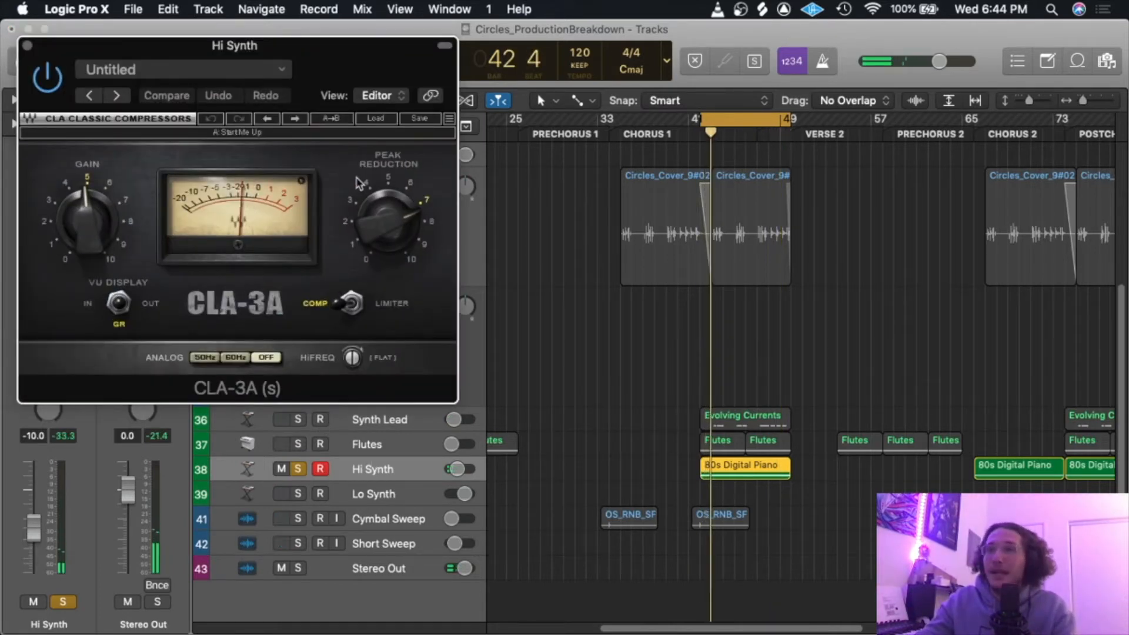
{"action": "left_click", "coordinate": [27, 46]}
Re-enable Hi Synth's Bus 11 send, check its Hall Verb routing, and play the full chain.
{"action": "left_click", "coordinate": [47, 312]}
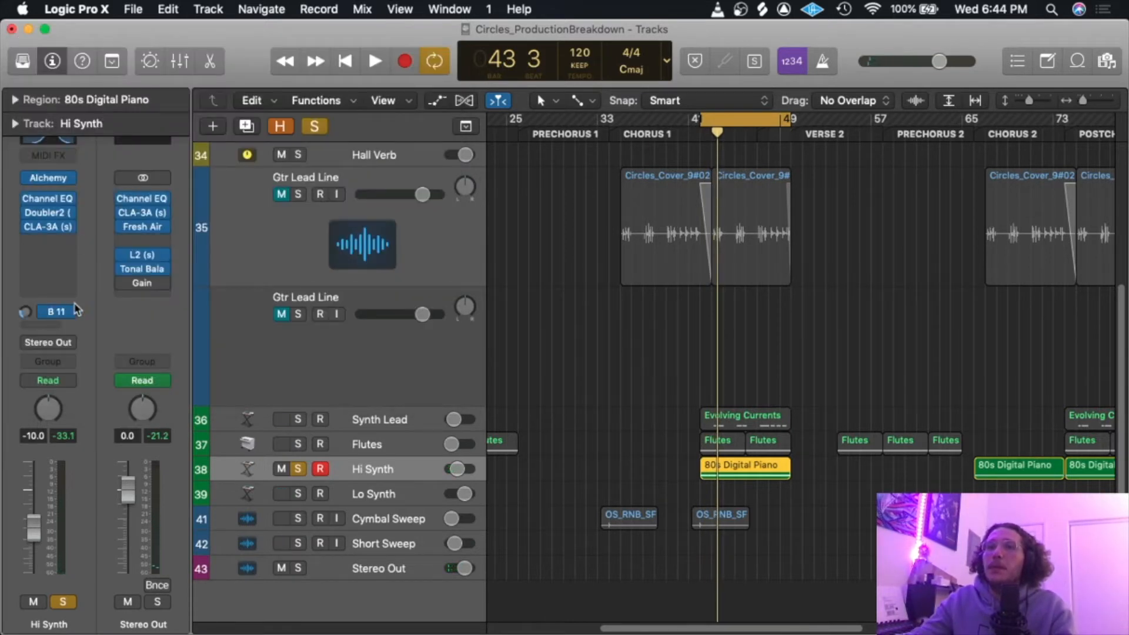
{"action": "left_click", "coordinate": [66, 313]}
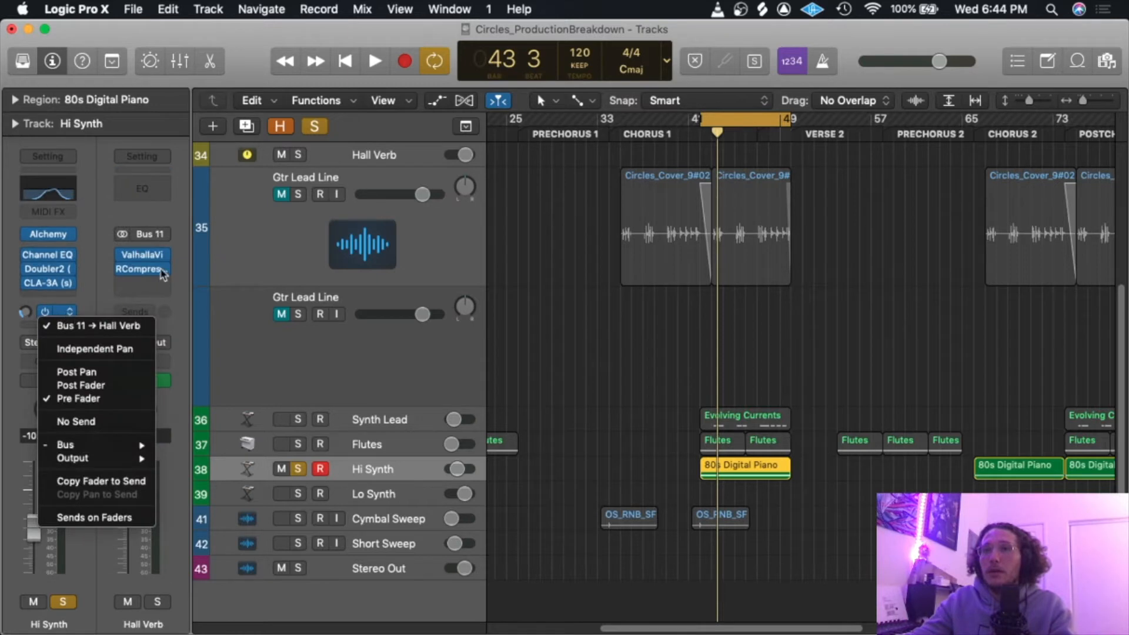
{"action": "left_click", "coordinate": [174, 336]}
{"action": "key", "text": "space"}
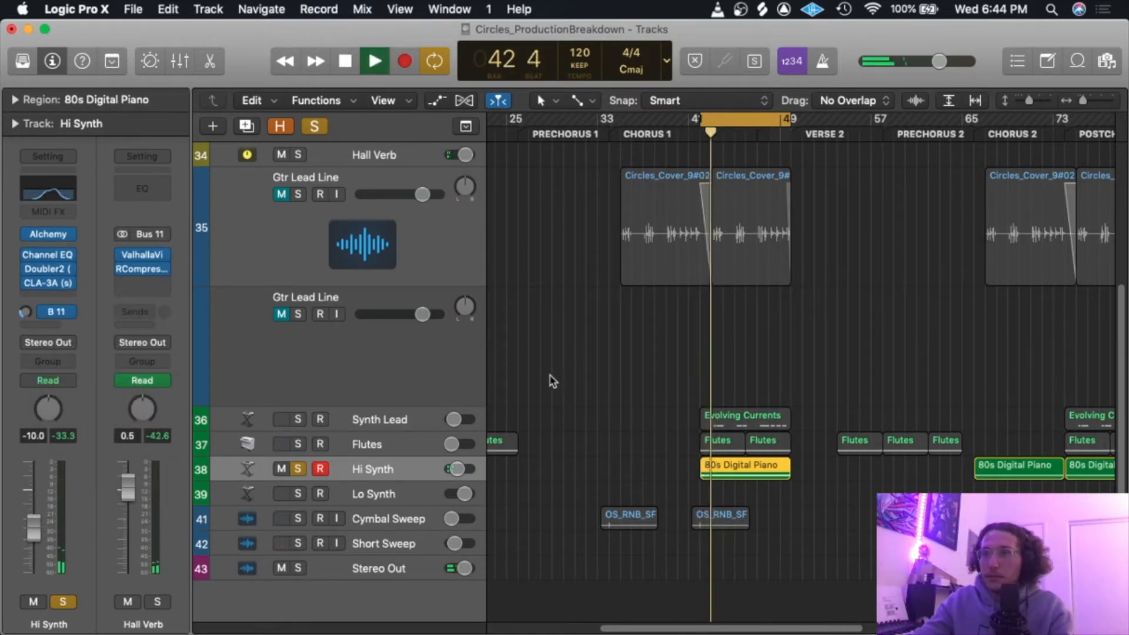
Solo Flutes, Synth Lead and GUITARS alongside Hi Synth and listen to them together.
{"action": "left_click", "coordinate": [298, 444]}
{"action": "left_click", "coordinate": [298, 419]}
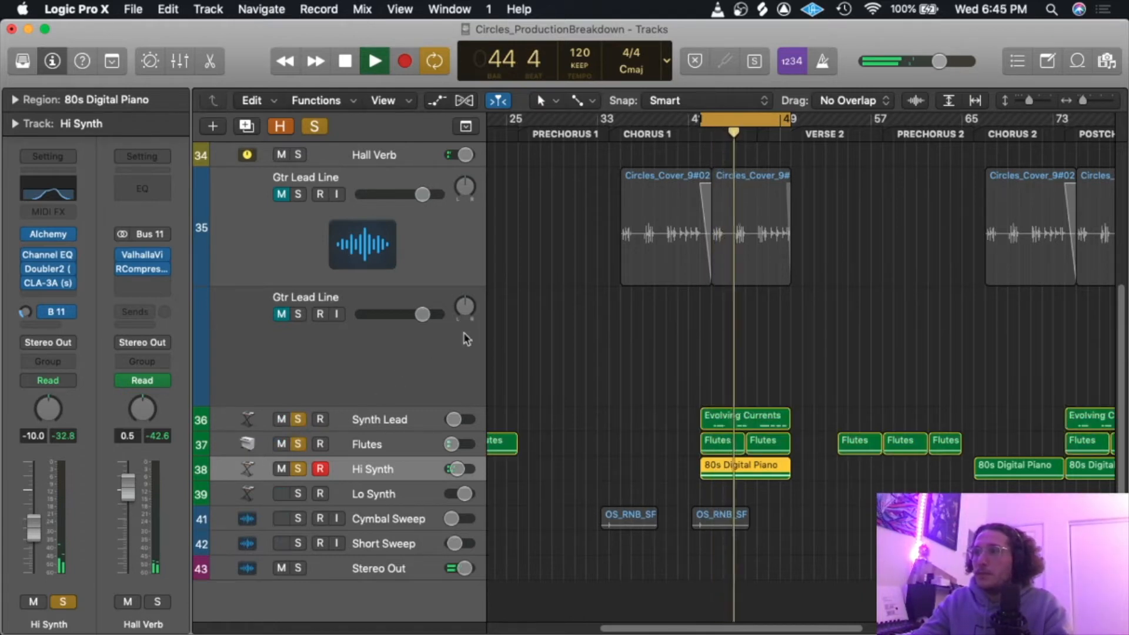
{"action": "scroll", "coordinate": [559, 332], "scroll_direction": "up", "scroll_amount": 4}
{"action": "left_click", "coordinate": [298, 253]}
{"action": "scroll", "coordinate": [411, 329], "scroll_direction": "down", "scroll_amount": 3}
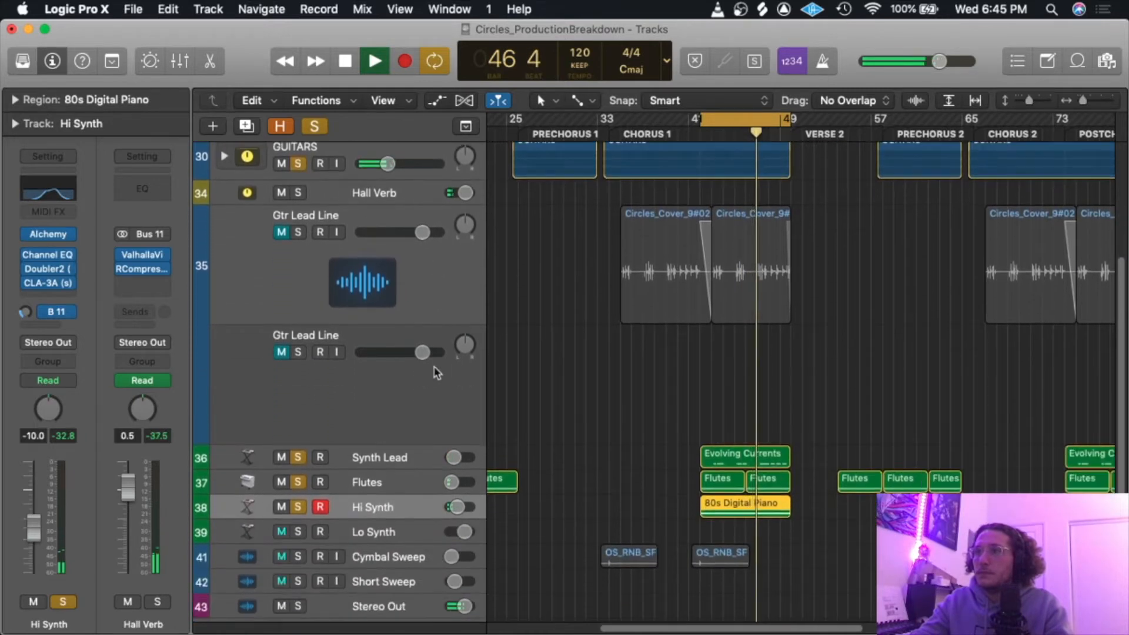
{"action": "key", "text": "space"}
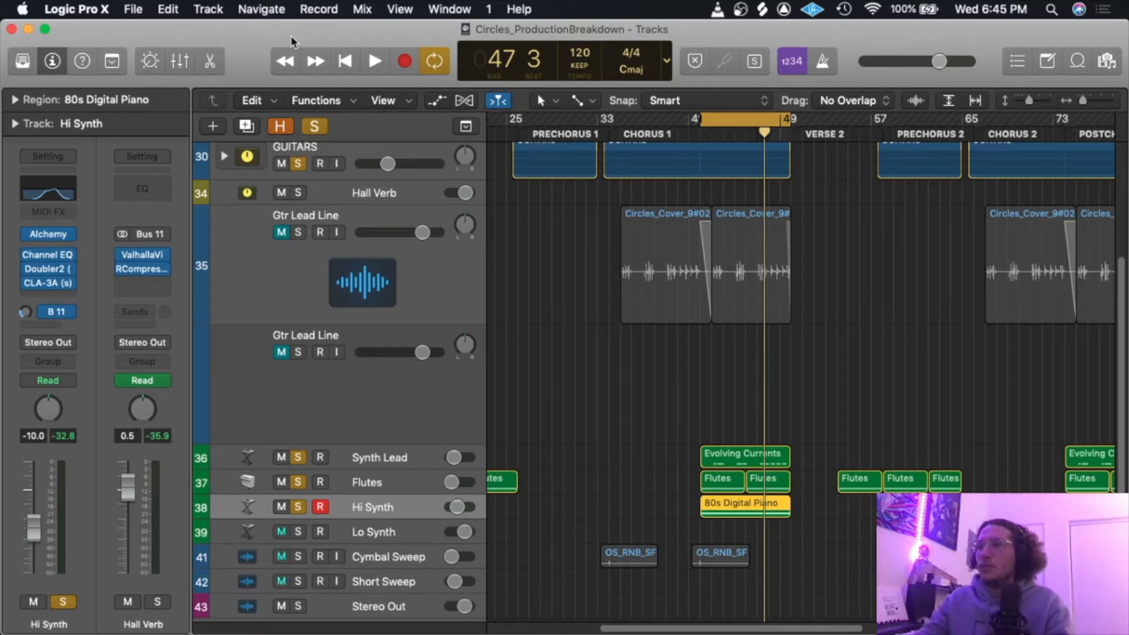
Solo only Lo Synth and enlarge its track height to an individual zoom of 22.
{"action": "scroll", "coordinate": [302, 406], "scroll_direction": "down", "scroll_amount": 1}
{"action": "left_click", "coordinate": [297, 494], "text": "alt"}
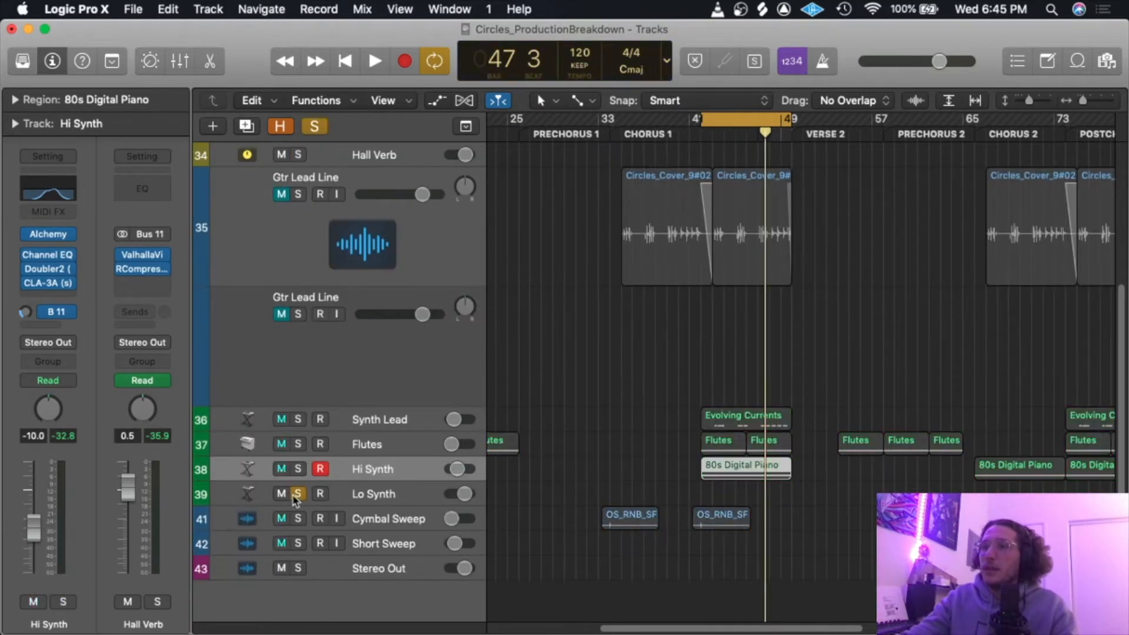
{"action": "left_click_drag", "start_coordinate": [385, 503], "coordinate": [388, 612]}
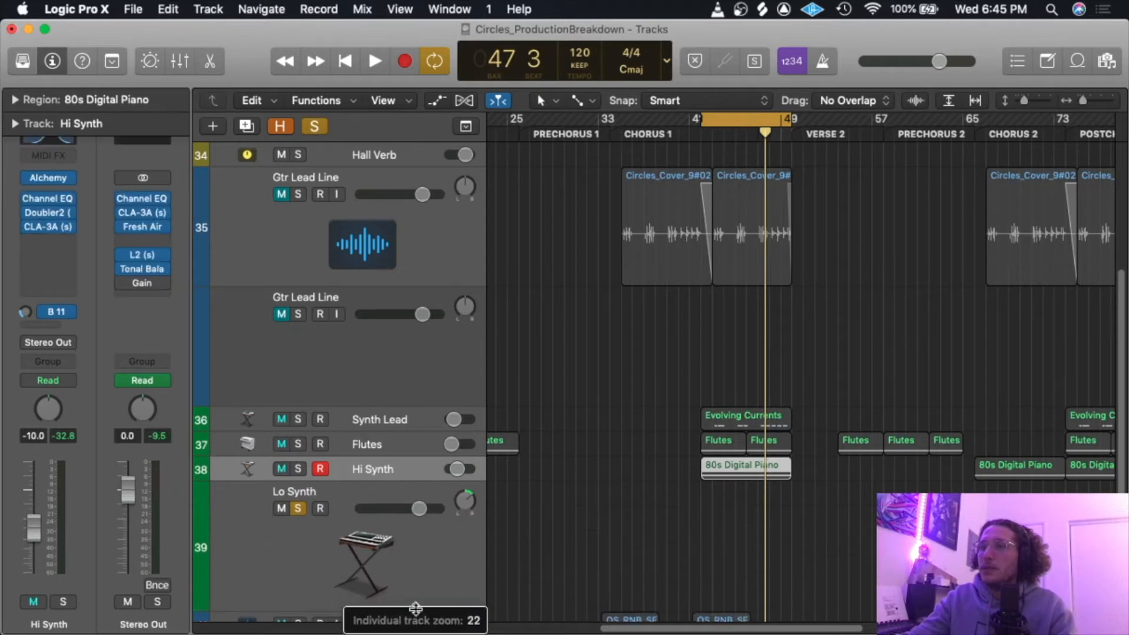
Set the cycle range to the bridge, bars 82 to 89, play Lo Synth there, and select its track.
{"action": "scroll", "coordinate": [700, 488], "scroll_direction": "right", "scroll_amount": 10}
{"action": "scroll", "coordinate": [735, 479], "scroll_direction": "down", "scroll_amount": 3}
{"action": "scroll", "coordinate": [776, 470], "scroll_direction": "right", "scroll_amount": 5}
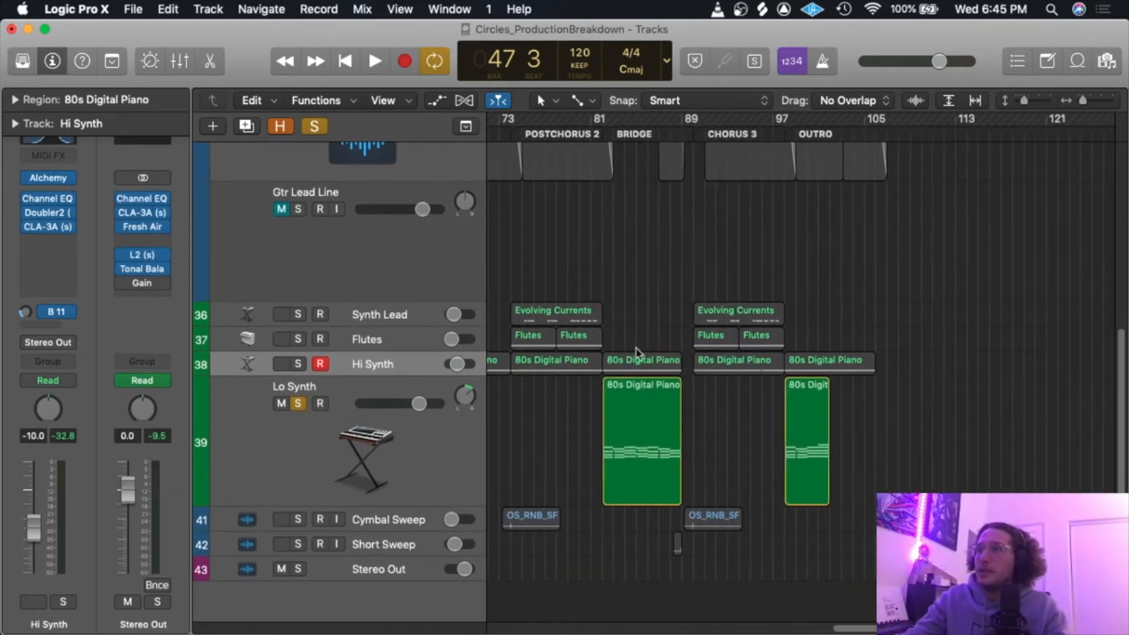
{"action": "scroll", "coordinate": [611, 216], "scroll_direction": "up", "scroll_amount": 1}
{"action": "left_click", "coordinate": [603, 140]}
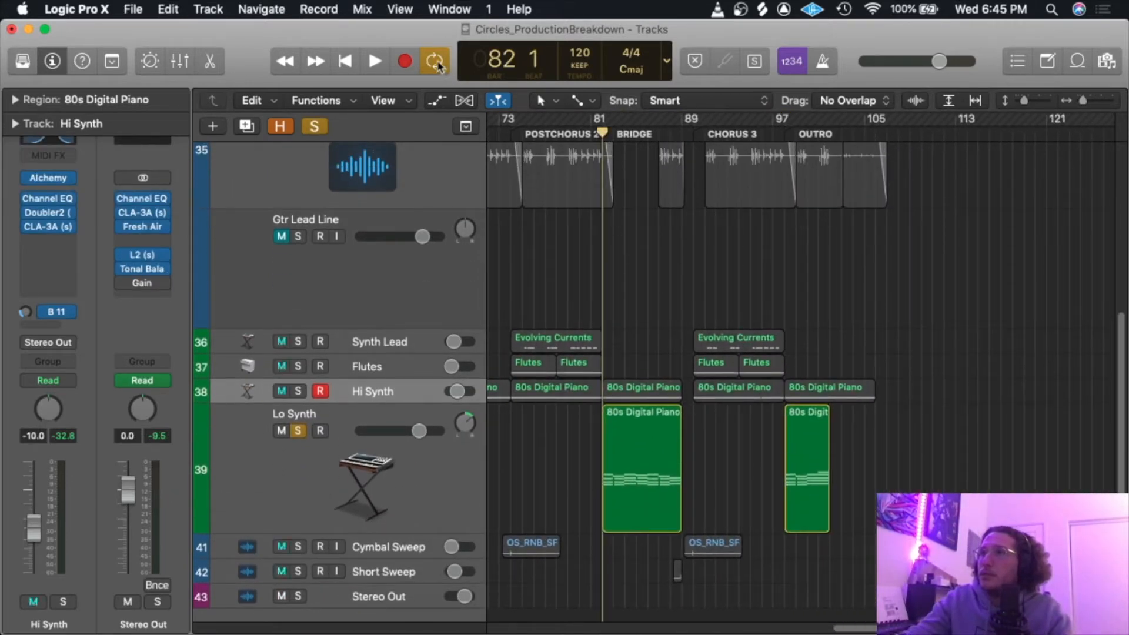
{"action": "left_click_drag", "start_coordinate": [613, 120], "coordinate": [682, 120]}
{"action": "key", "text": "space"}
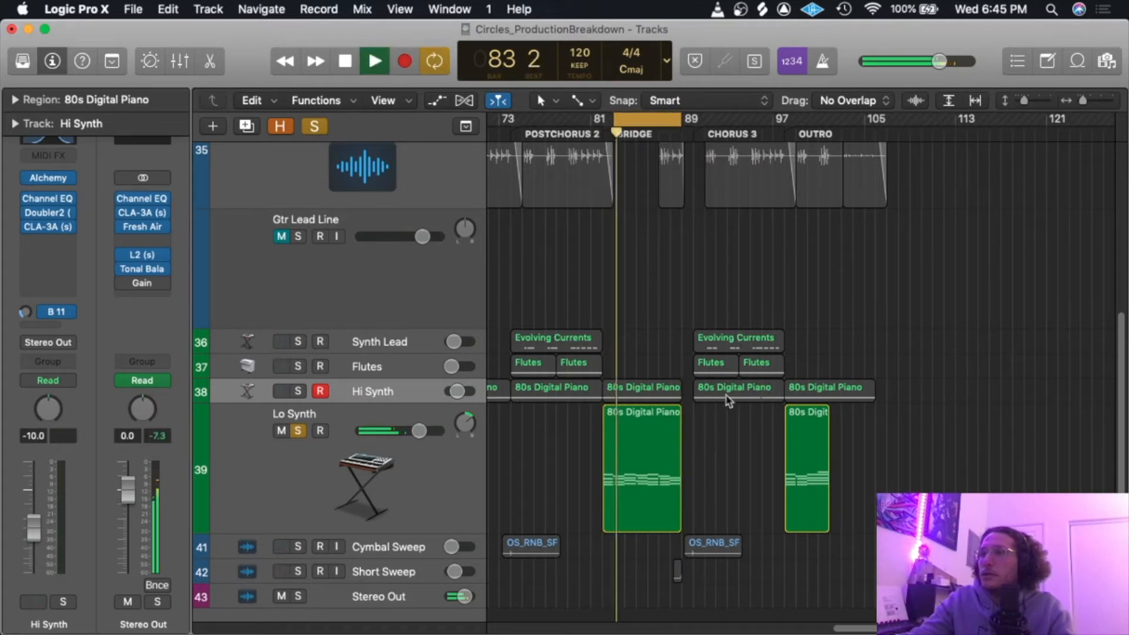
{"action": "left_click_drag", "start_coordinate": [613, 119], "coordinate": [605, 119]}
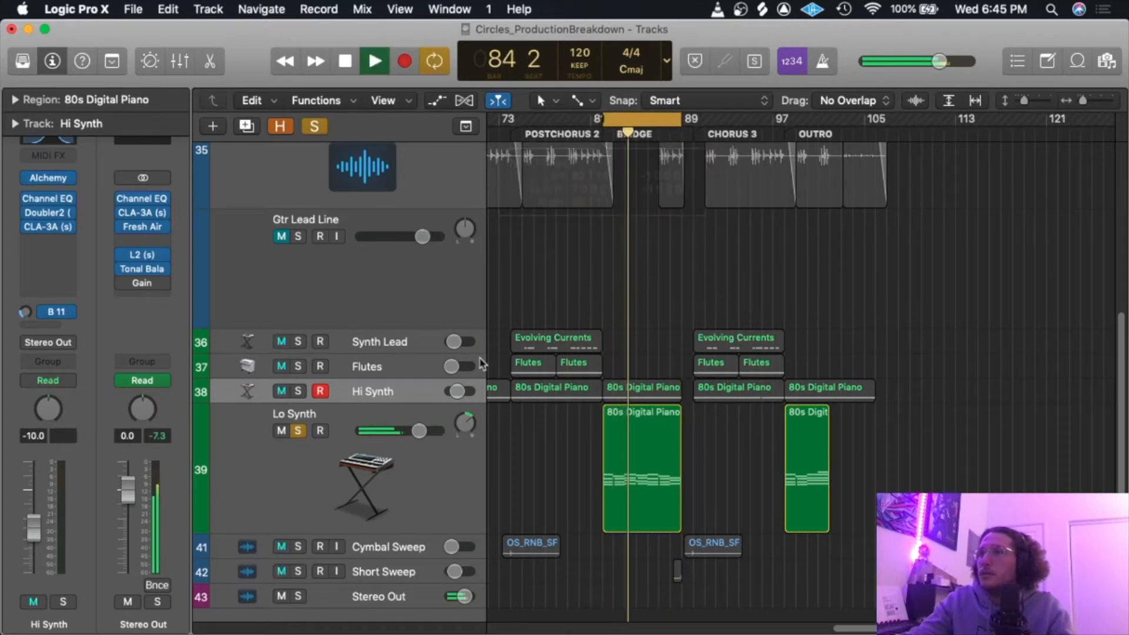
{"action": "left_click", "coordinate": [404, 507]}
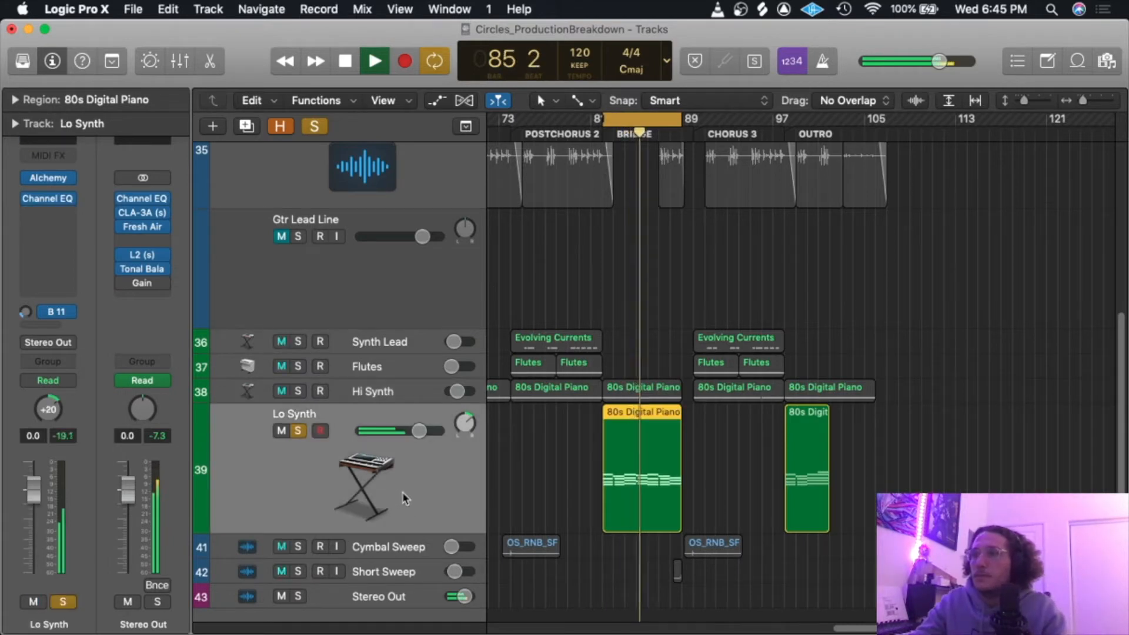
{"action": "key", "text": "space"}
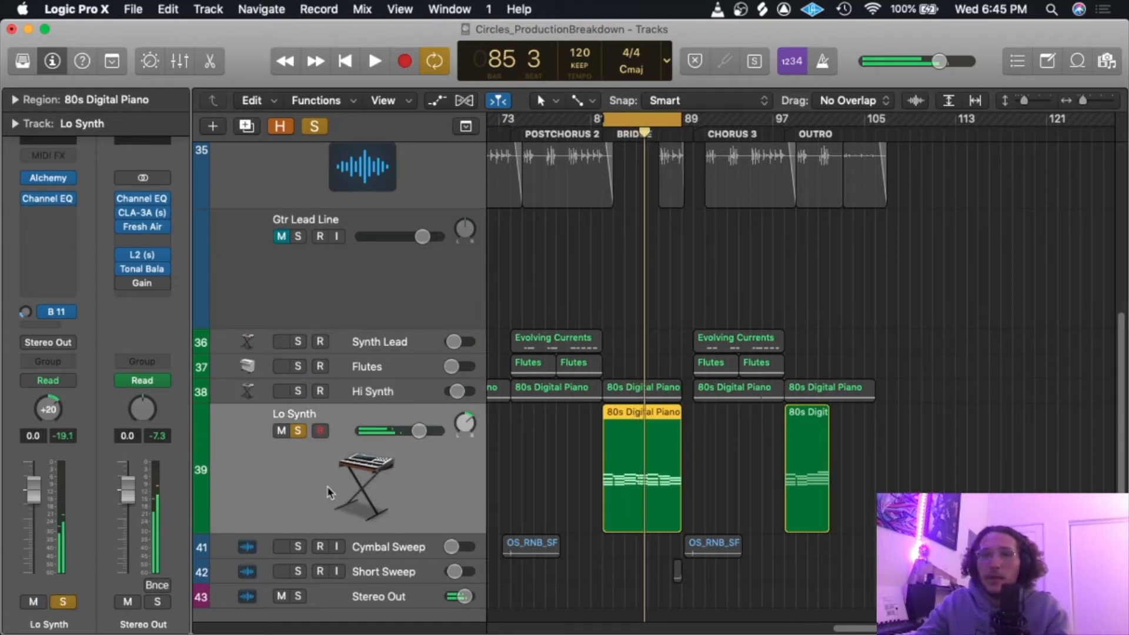
Open Lo Synth's bridge region in the Piano Roll and examine the bar 82 chord and lower keyboard notes.
{"action": "double_click", "coordinate": [638, 504]}
{"action": "left_click_drag", "start_coordinate": [700, 512], "coordinate": [707, 368]}
{"action": "scroll", "coordinate": [574, 524], "scroll_direction": "left", "scroll_amount": 5}
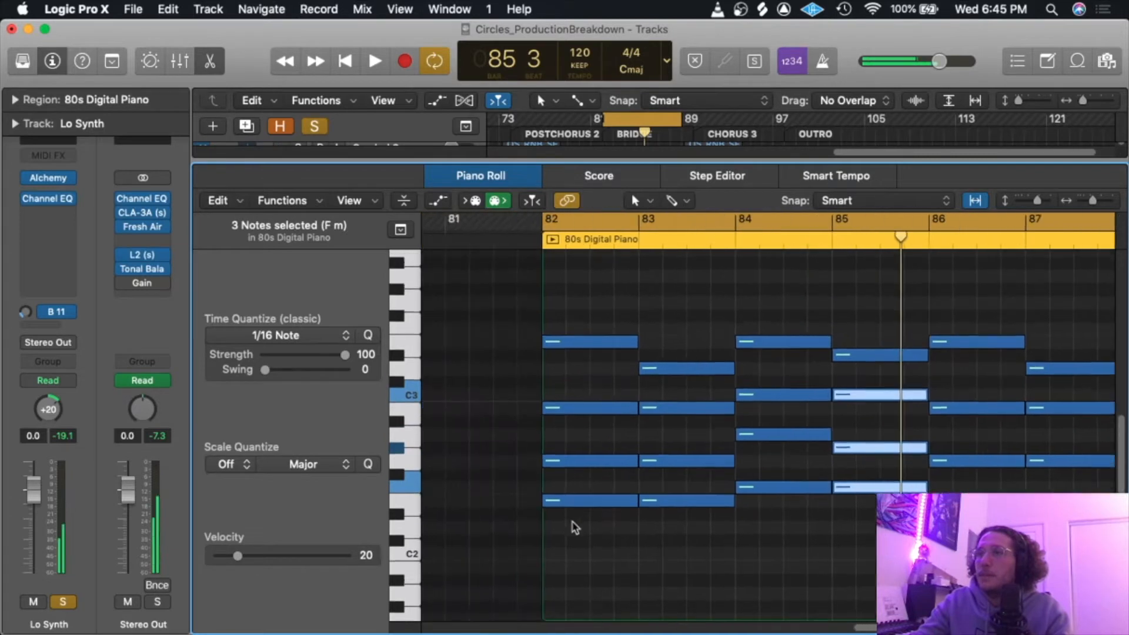
{"action": "left_click_drag", "start_coordinate": [613, 503], "coordinate": [605, 329]}
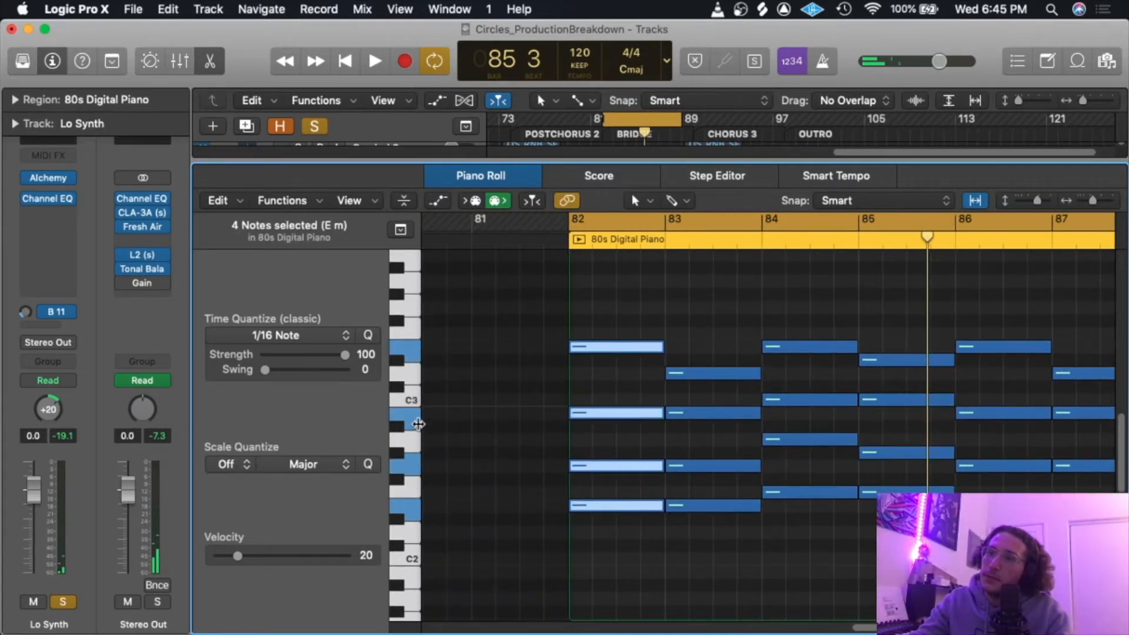
{"action": "left_click", "coordinate": [413, 559]}
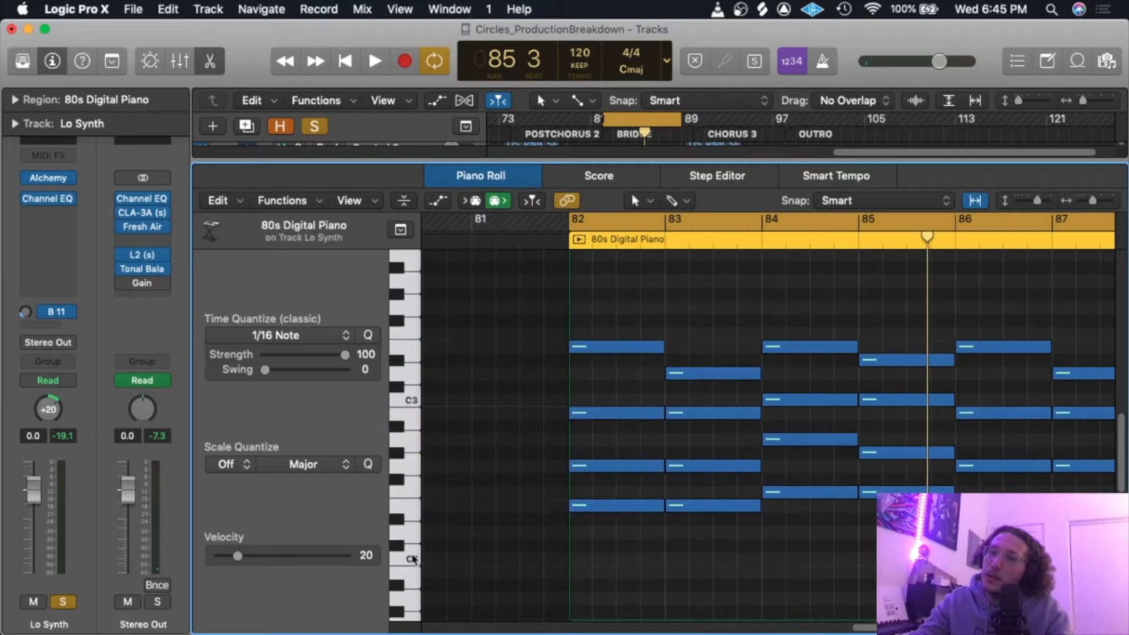
{"action": "left_click", "coordinate": [414, 516]}
Examine the Lo Synth chords in bars 83, 84 and 85, and close the Piano Roll.
{"action": "scroll", "coordinate": [676, 573], "scroll_direction": "right", "scroll_amount": 3}
{"action": "left_click", "coordinate": [676, 576]}
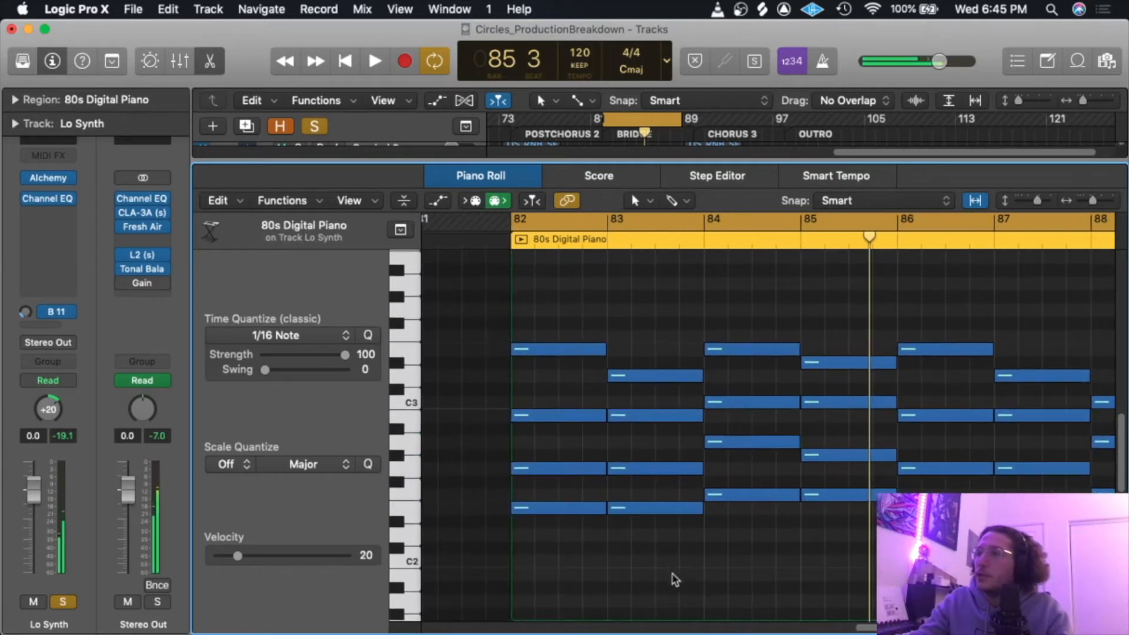
{"action": "left_click_drag", "start_coordinate": [652, 570], "coordinate": [647, 335]}
{"action": "key", "text": "space"}
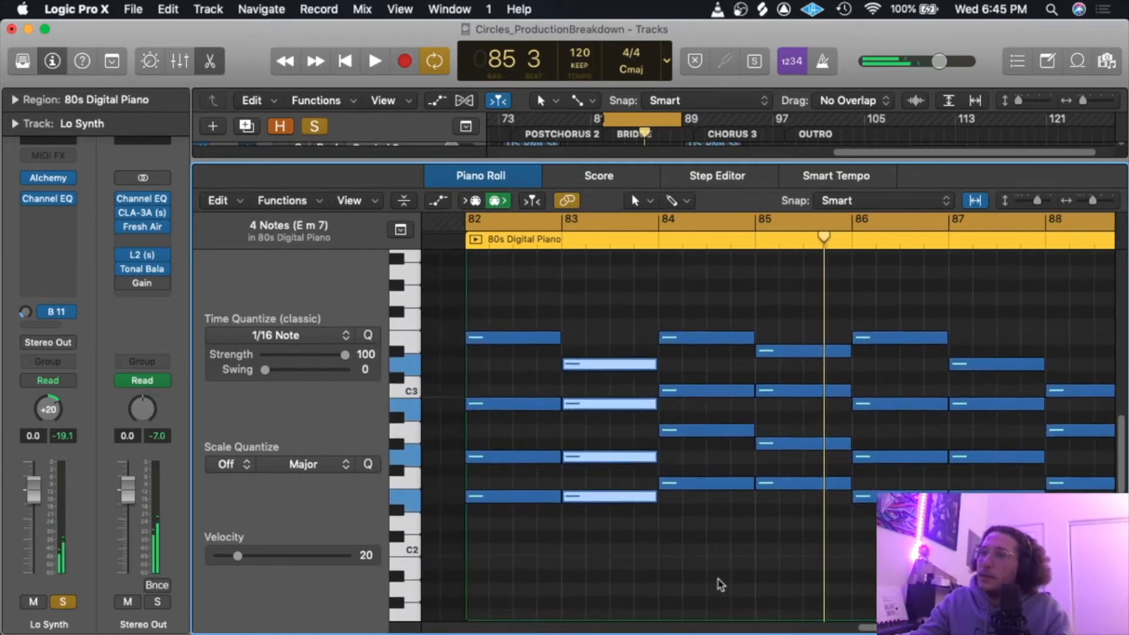
{"action": "left_click_drag", "start_coordinate": [719, 572], "coordinate": [708, 297]}
{"action": "key", "text": "space"}
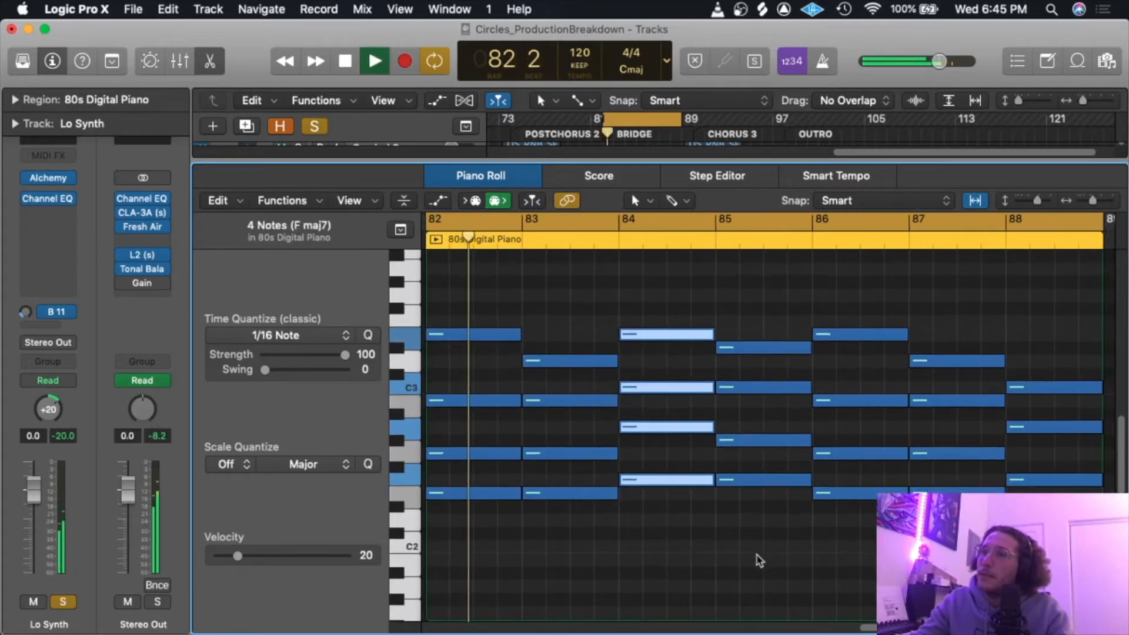
{"action": "left_click_drag", "start_coordinate": [751, 571], "coordinate": [746, 320]}
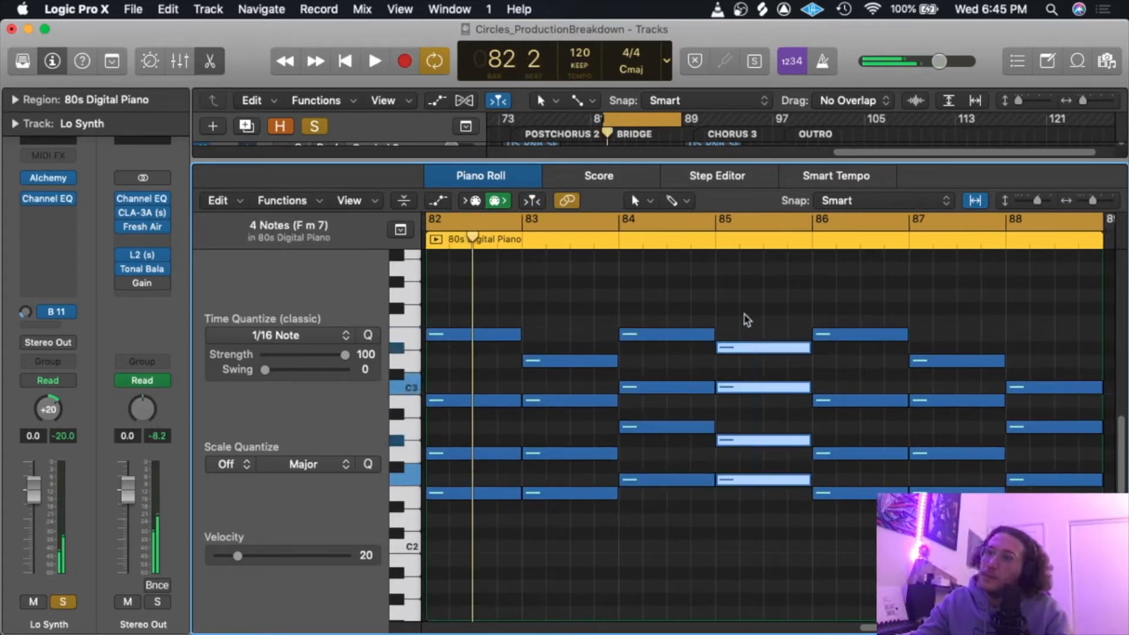
{"action": "left_click", "coordinate": [210, 62]}
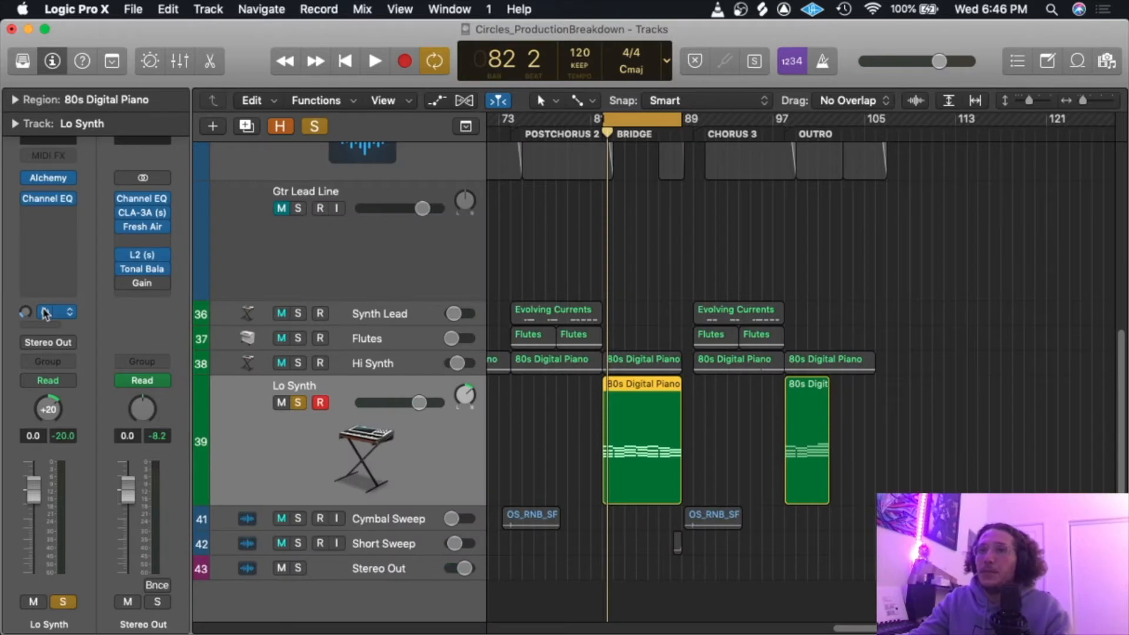
View Lo Synth's Alchemy instrument and Channel EQ, closing each one.
{"action": "left_click", "coordinate": [44, 182]}
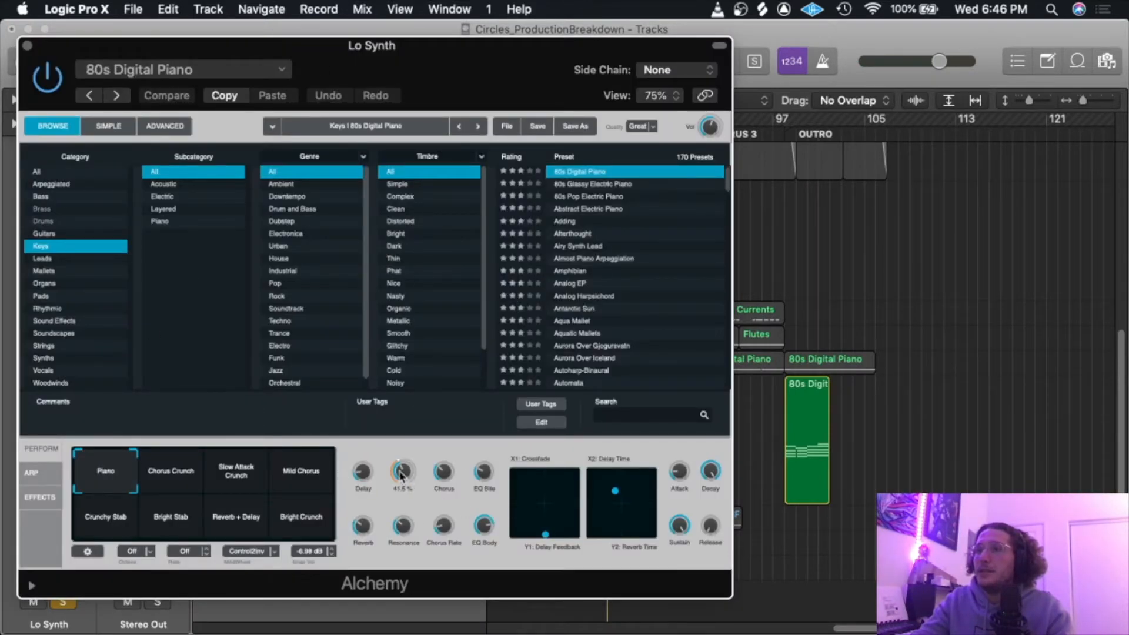
{"action": "left_click", "coordinate": [27, 46]}
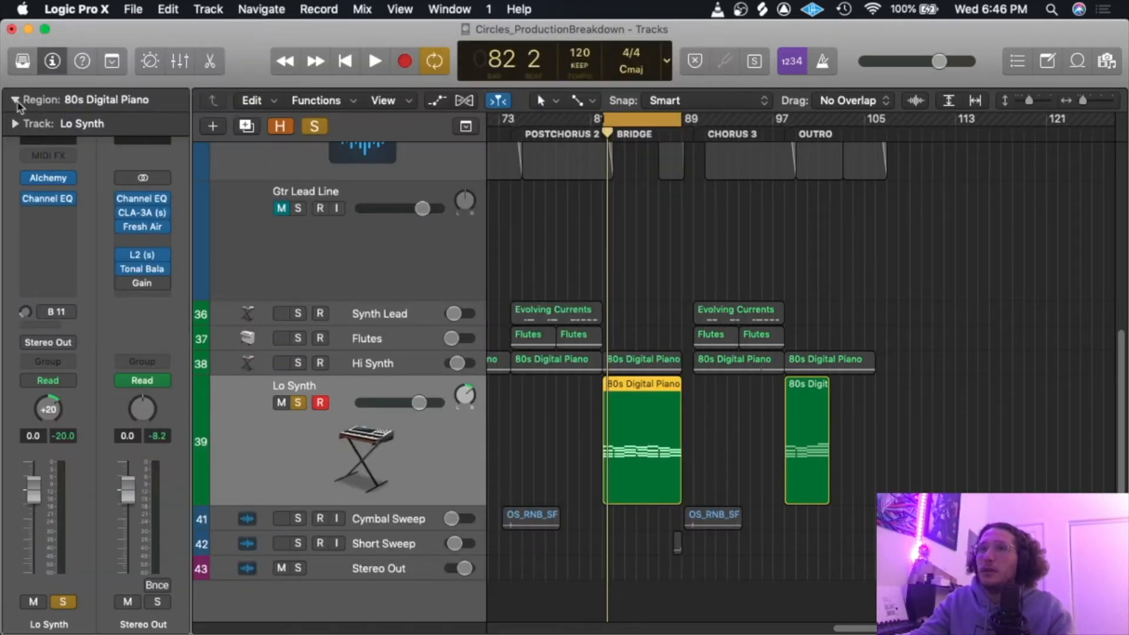
{"action": "left_click", "coordinate": [48, 198]}
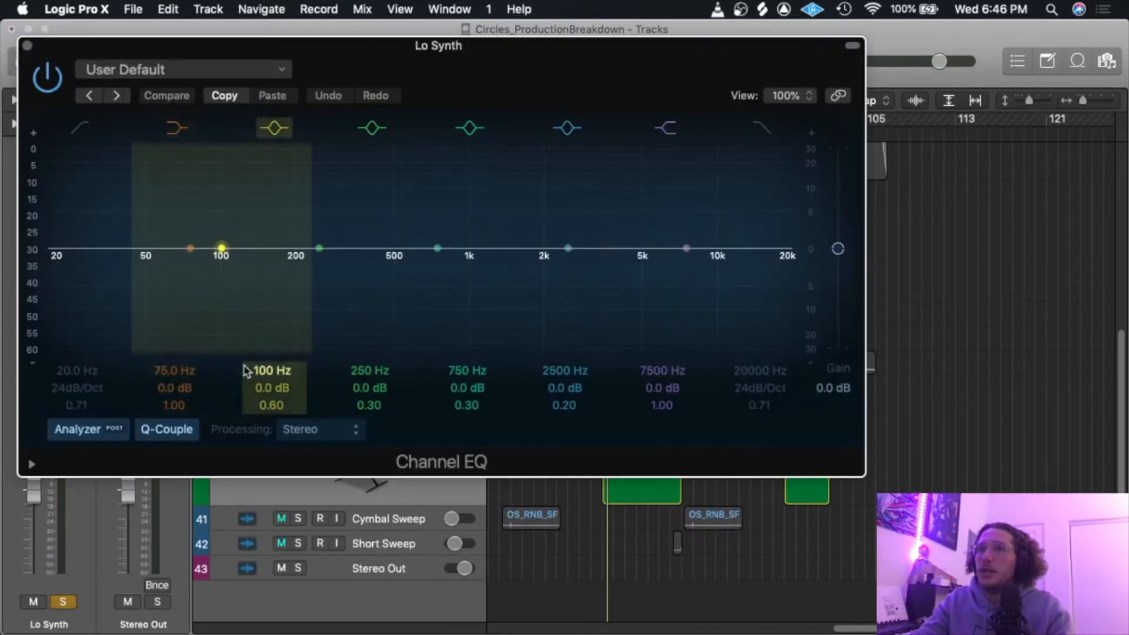
{"action": "left_click", "coordinate": [27, 46]}
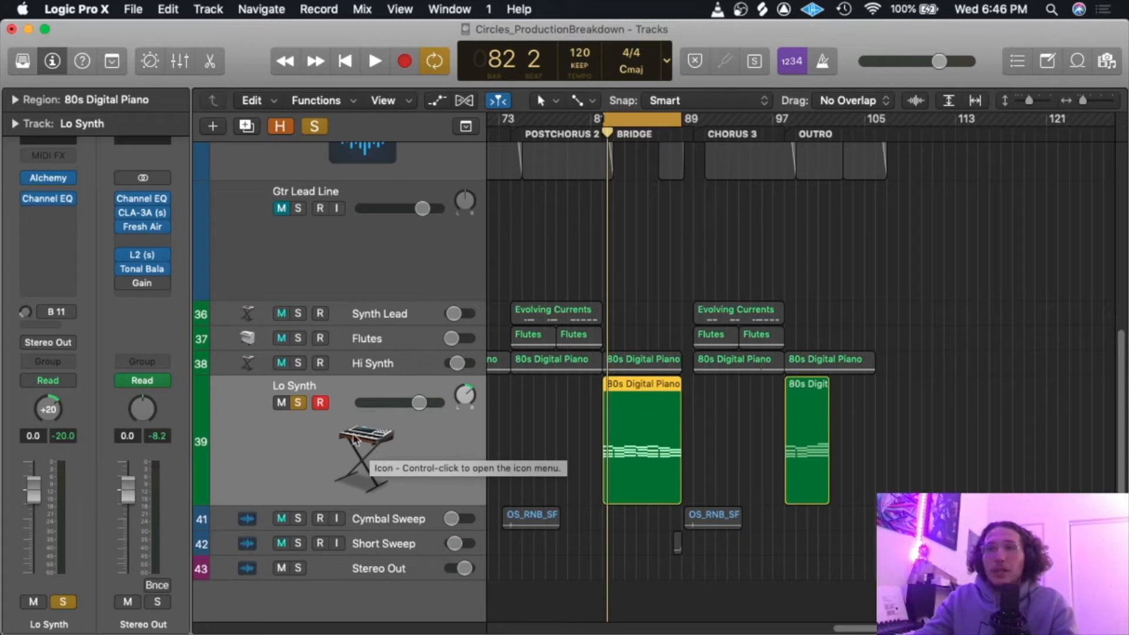
Re-enable Lo Synth's Bus 11 send to Hall Verb and open its pan value.
{"action": "left_click", "coordinate": [42, 313]}
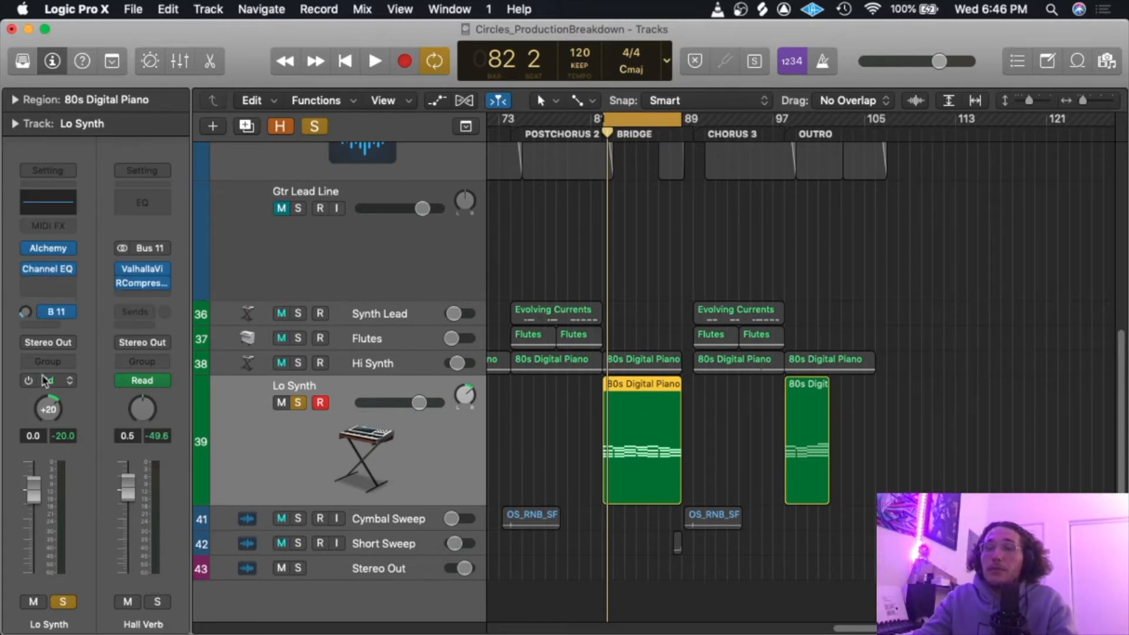
{"action": "double_click", "coordinate": [51, 412]}
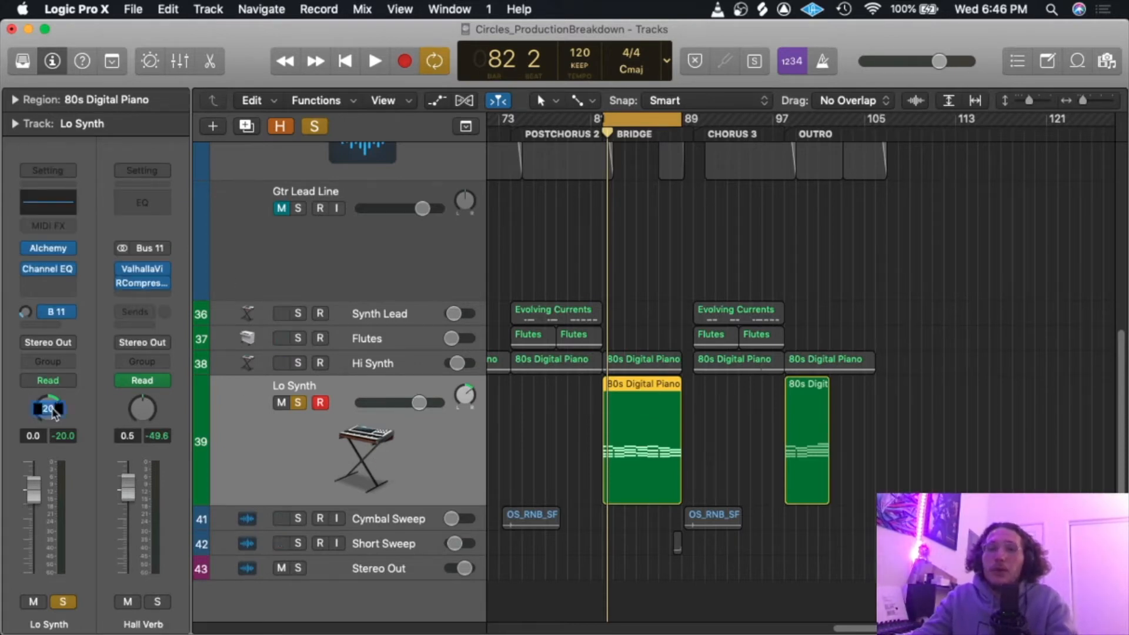
Turn off cycling and place the playhead at the start of the bridge, bar 82.
{"action": "left_click", "coordinate": [631, 120]}
{"action": "left_click", "coordinate": [598, 134]}
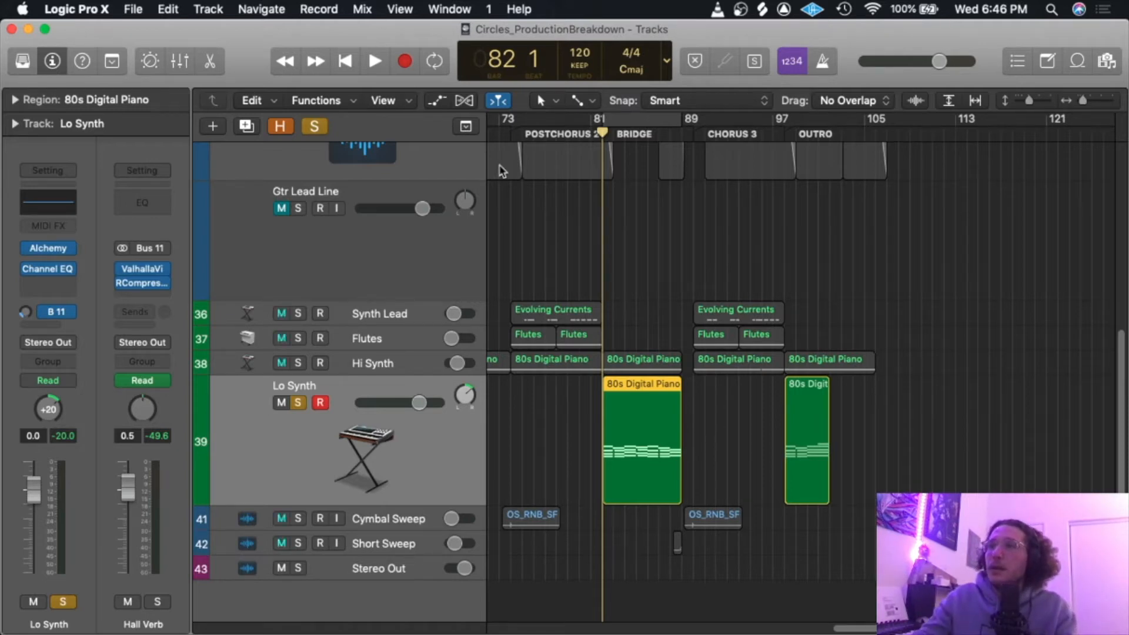
Play the bridge from bar 82, solo DRUMS alongside Lo Synth for comparison, then unsolo DRUMS and stop playback.
{"action": "key", "text": "space"}
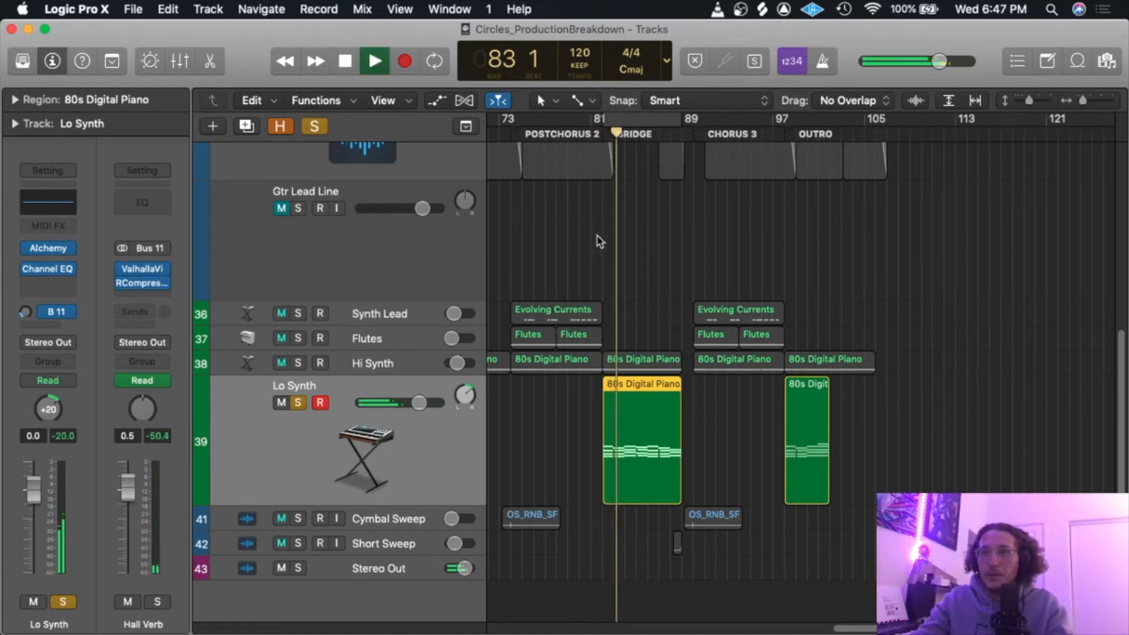
{"action": "scroll", "coordinate": [594, 275], "scroll_direction": "up", "scroll_amount": 6}
{"action": "scroll", "coordinate": [339, 315], "scroll_direction": "up", "scroll_amount": 1}
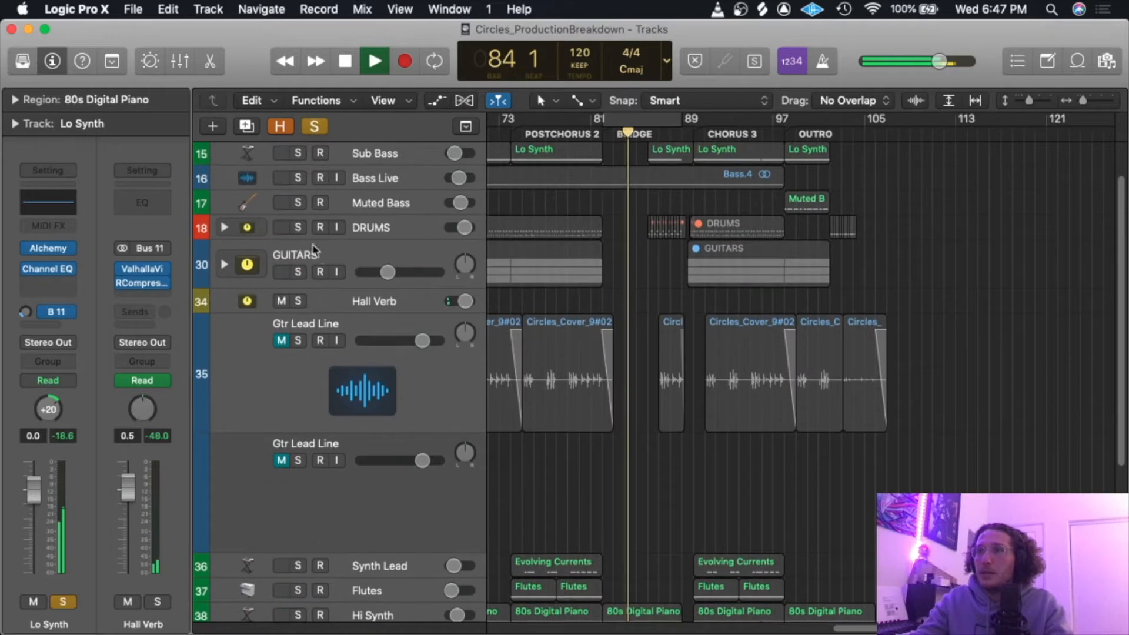
{"action": "left_click", "coordinate": [298, 229]}
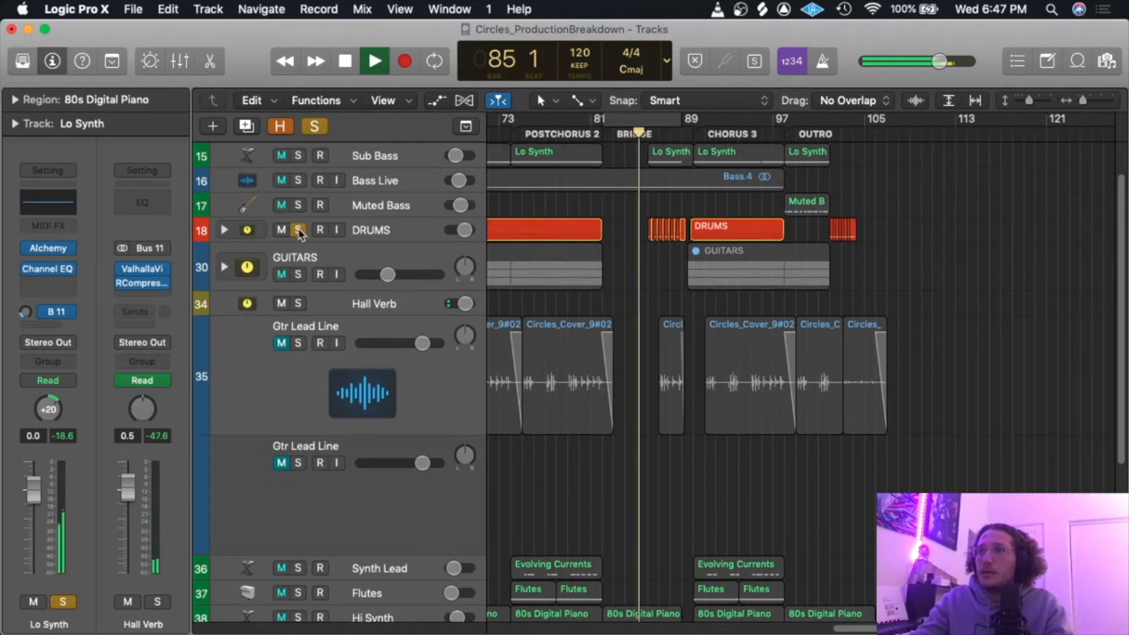
{"action": "scroll", "coordinate": [586, 492], "scroll_direction": "down", "scroll_amount": 1}
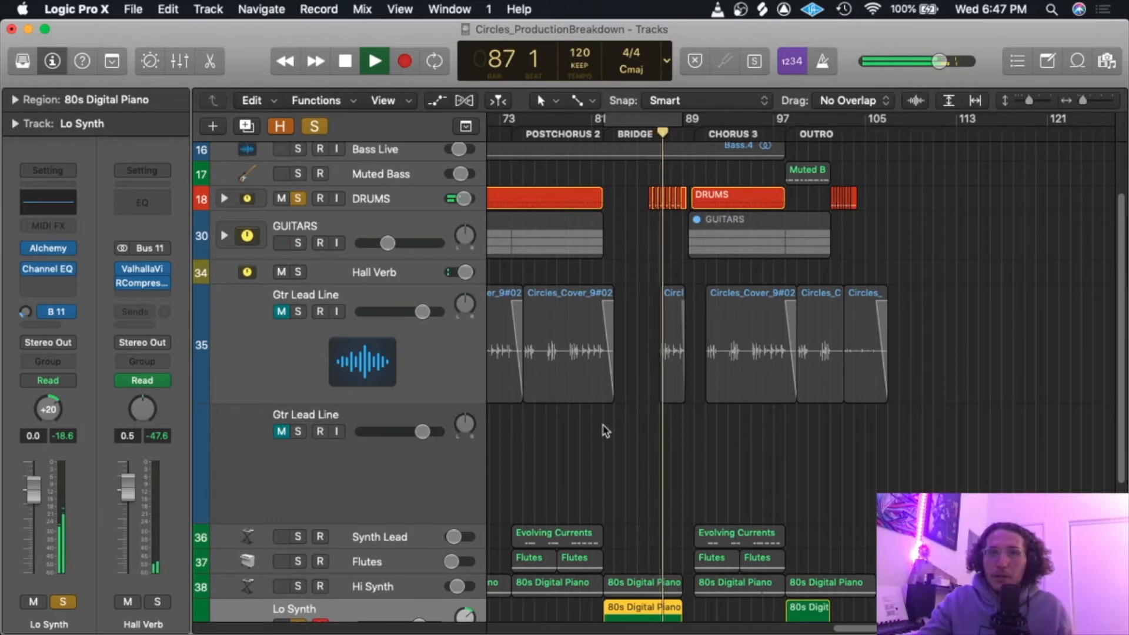
{"action": "left_click", "coordinate": [298, 199]}
{"action": "key", "text": "space"}
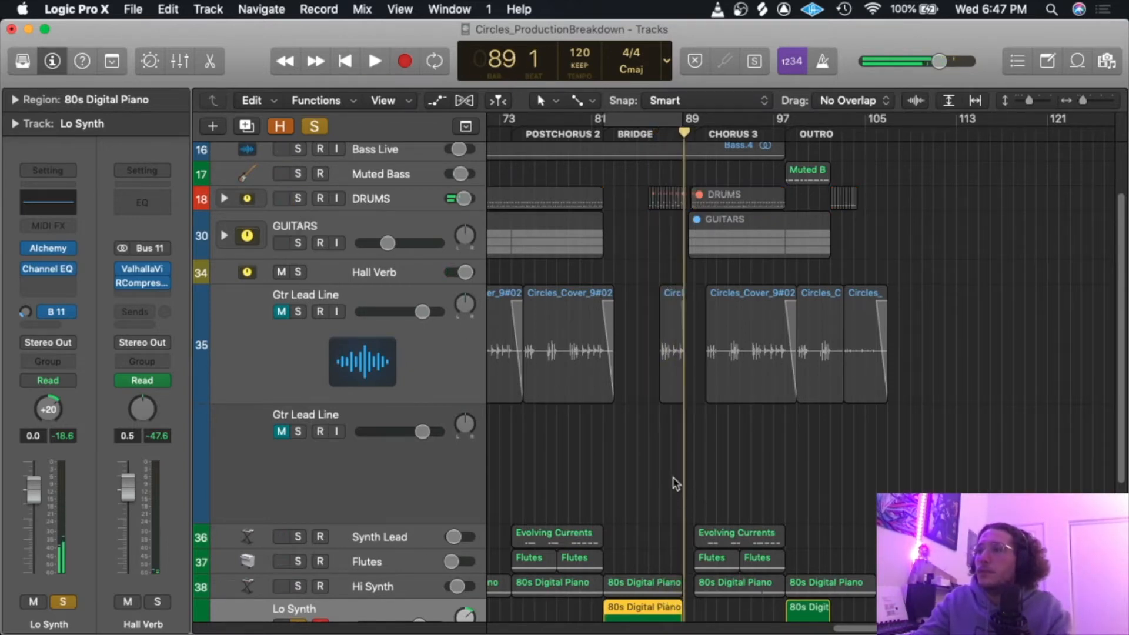
Audition the start of Lo Synth's outro part from bar 98, and stop playback.
{"action": "scroll", "coordinate": [670, 479], "scroll_direction": "down", "scroll_amount": 5}
{"action": "scroll", "coordinate": [581, 473], "scroll_direction": "up", "scroll_amount": 1}
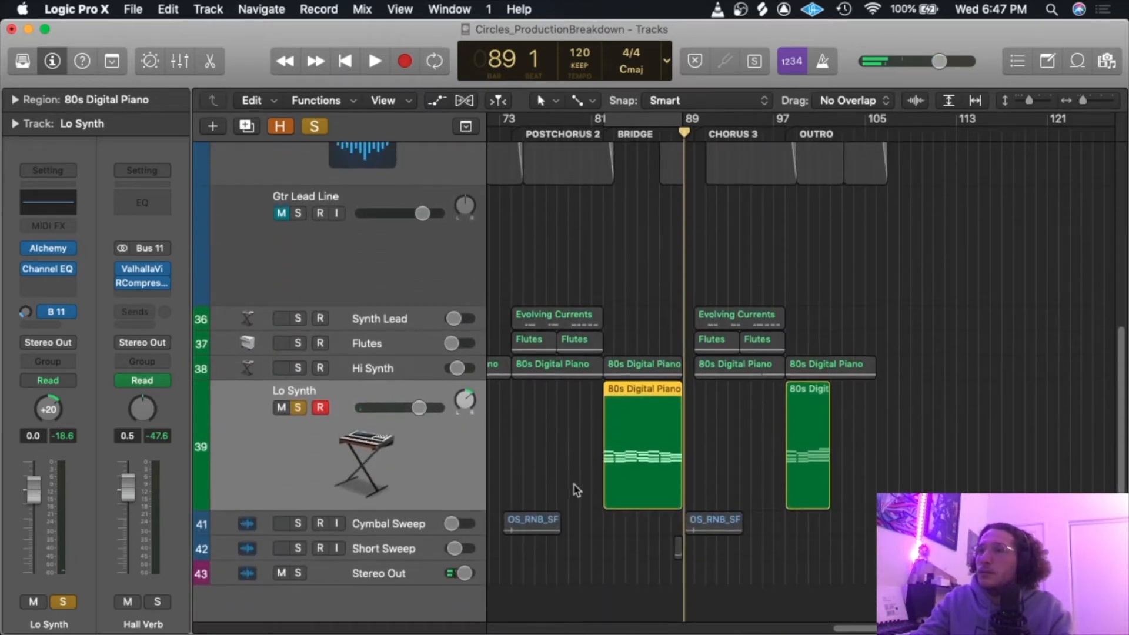
{"action": "left_click", "coordinate": [787, 135]}
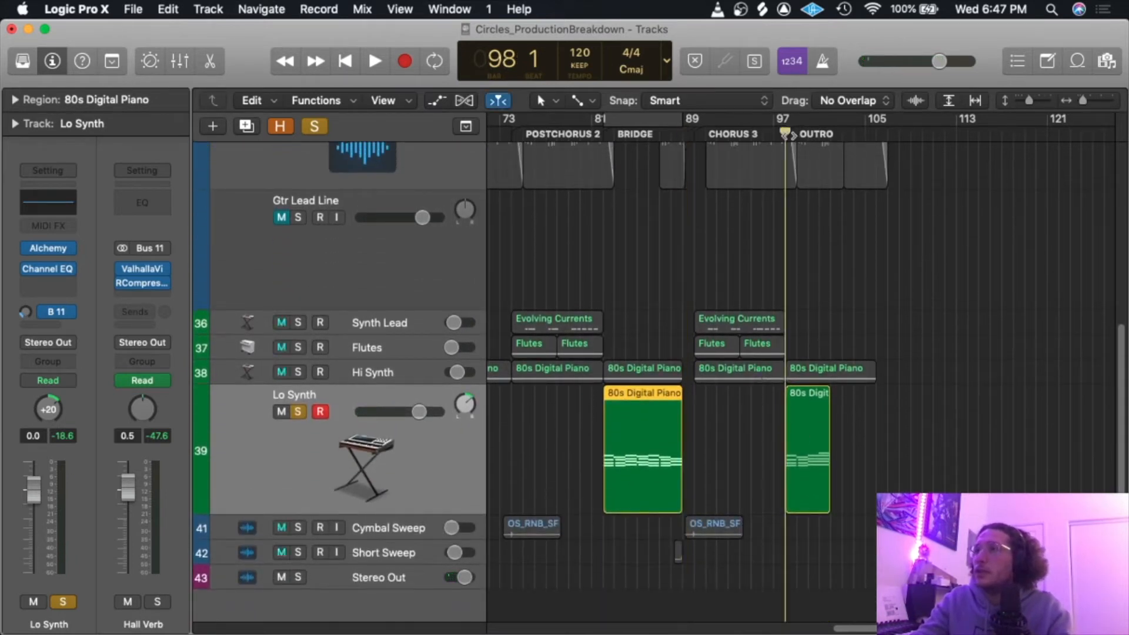
{"action": "key", "text": "space"}
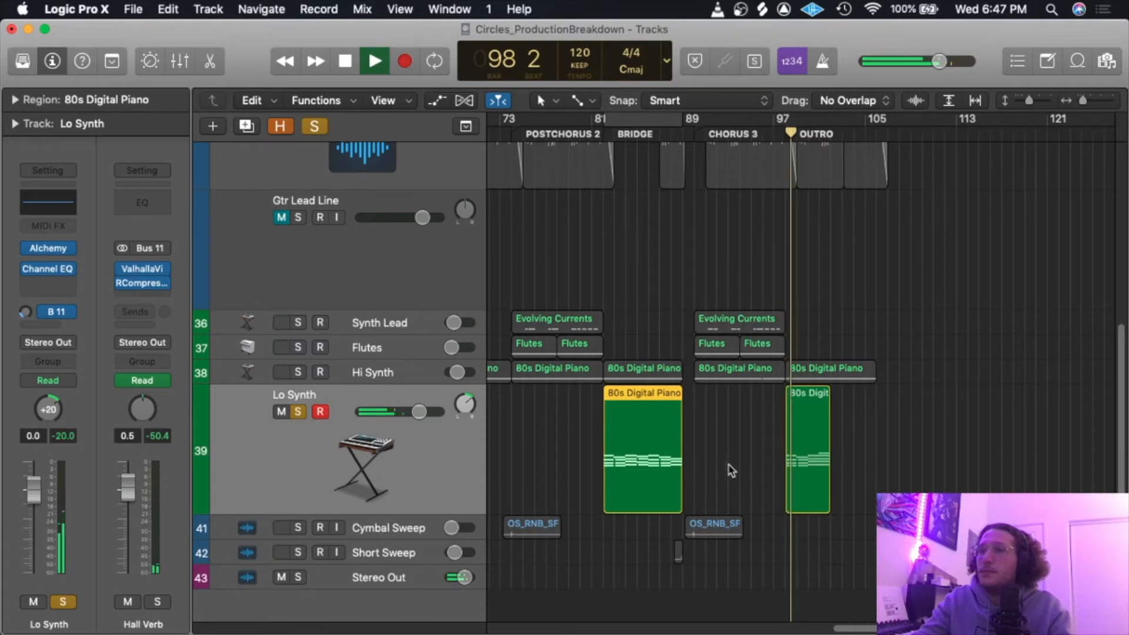
{"action": "key", "text": "space"}
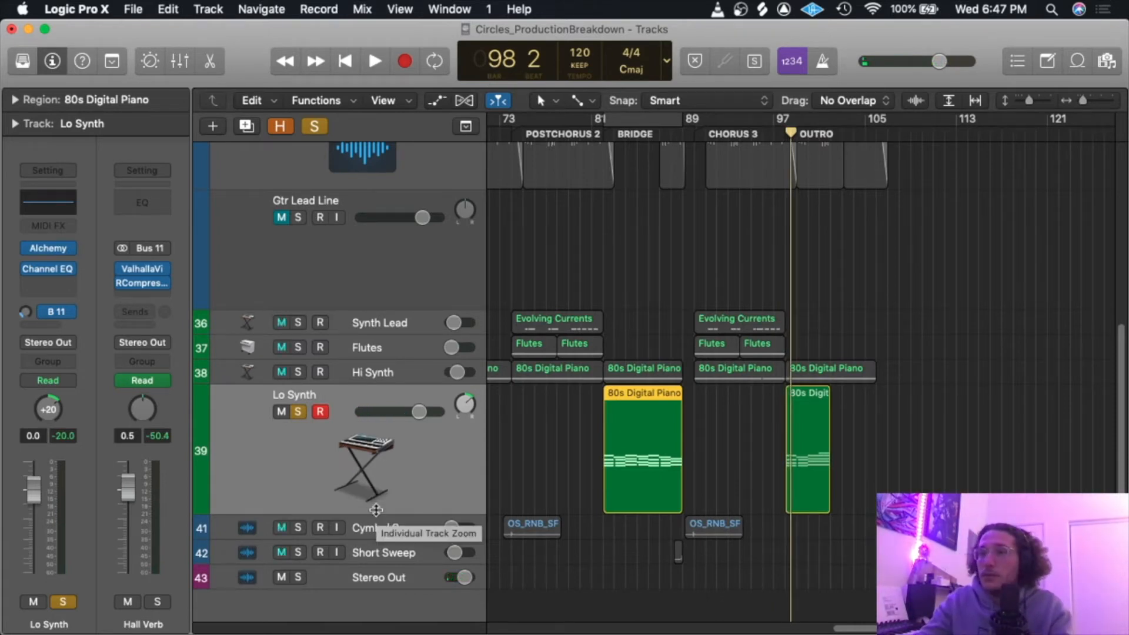
Reset the individual track zoom and unsolo Lo Synth.
{"action": "key", "text": "ctrl+alt+super+z"}
{"action": "scroll", "coordinate": [411, 478], "scroll_direction": "left", "scroll_amount": 10}
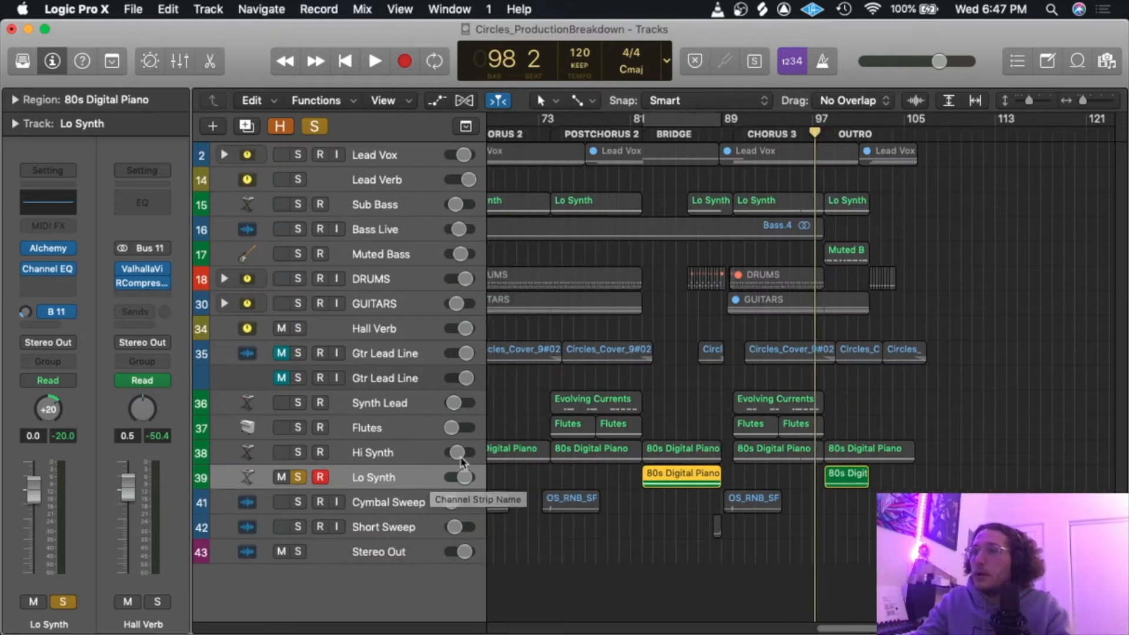
{"action": "left_click", "coordinate": [298, 476]}
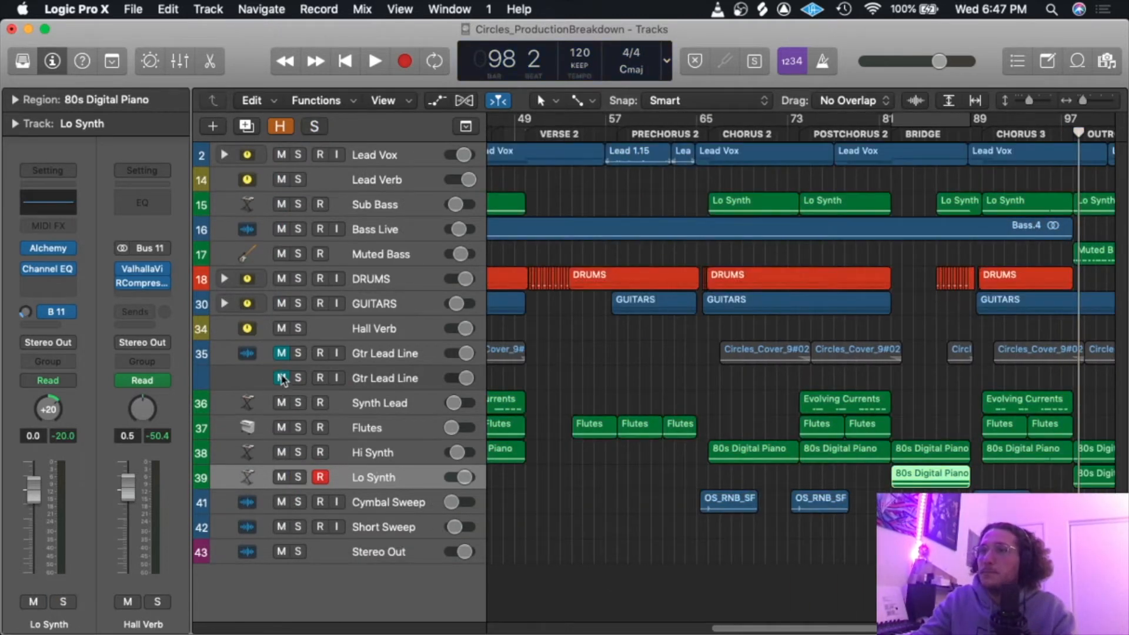
Remove the duplicate Gtr Lead Line row, leaving the remaining Gtr Lead Line track unmuted.
{"action": "key", "text": "super+z"}
{"action": "scroll", "coordinate": [282, 379], "scroll_direction": "left", "scroll_amount": 8}
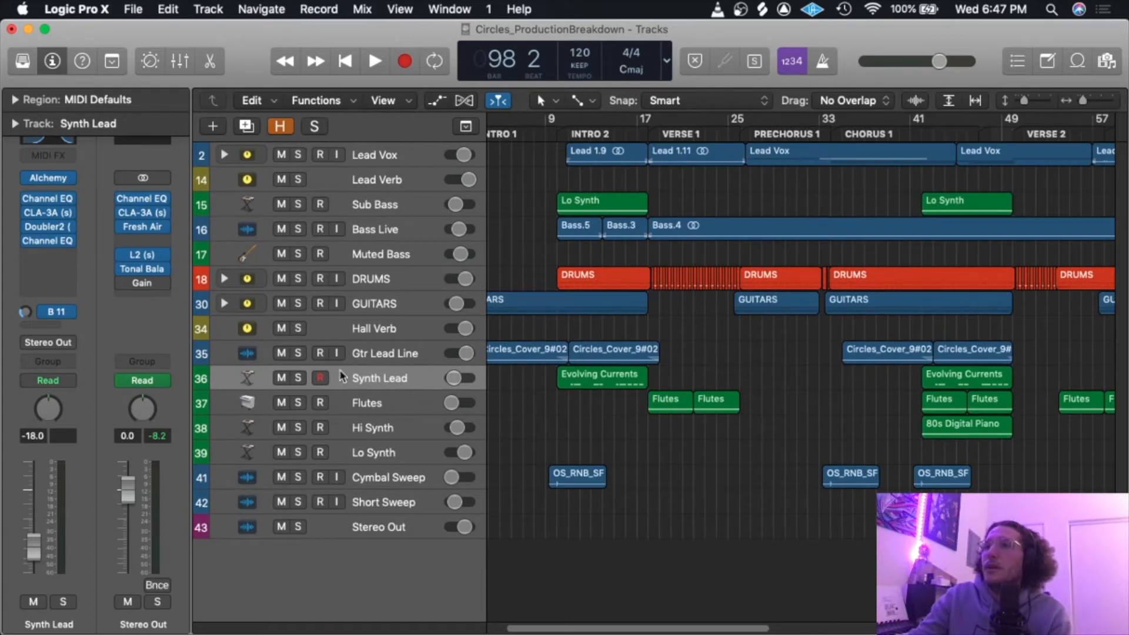
{"action": "scroll", "coordinate": [335, 422], "scroll_direction": "left", "scroll_amount": 4}
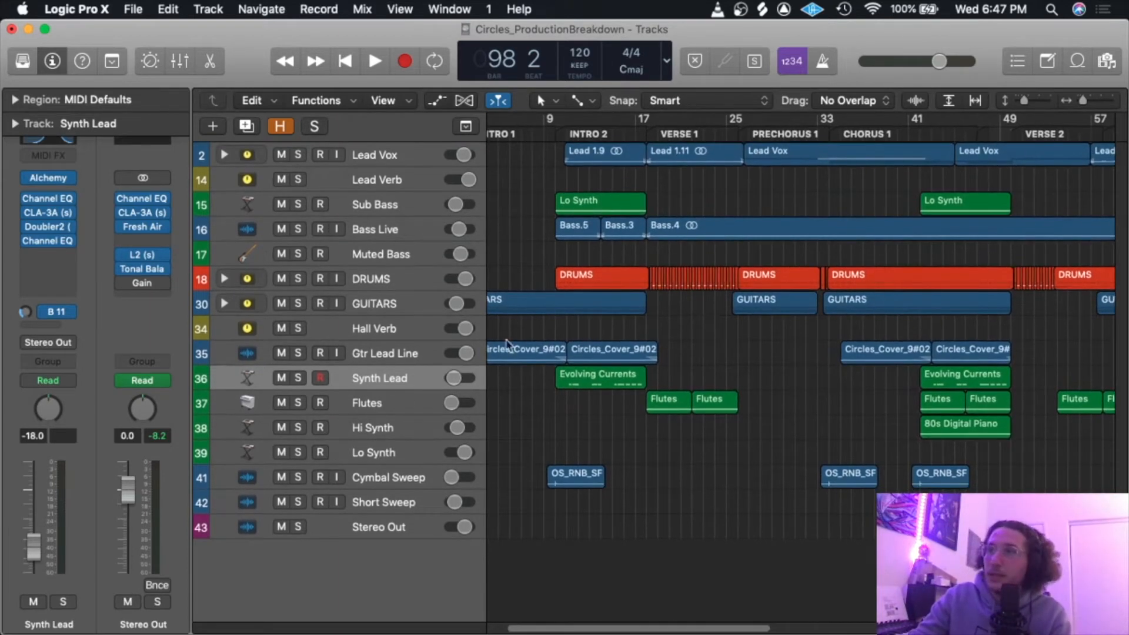
Solo Bass Live, enlarge its track row and set the cycle area over Intro 2.
{"action": "scroll", "coordinate": [438, 261], "scroll_direction": "right", "scroll_amount": 3}
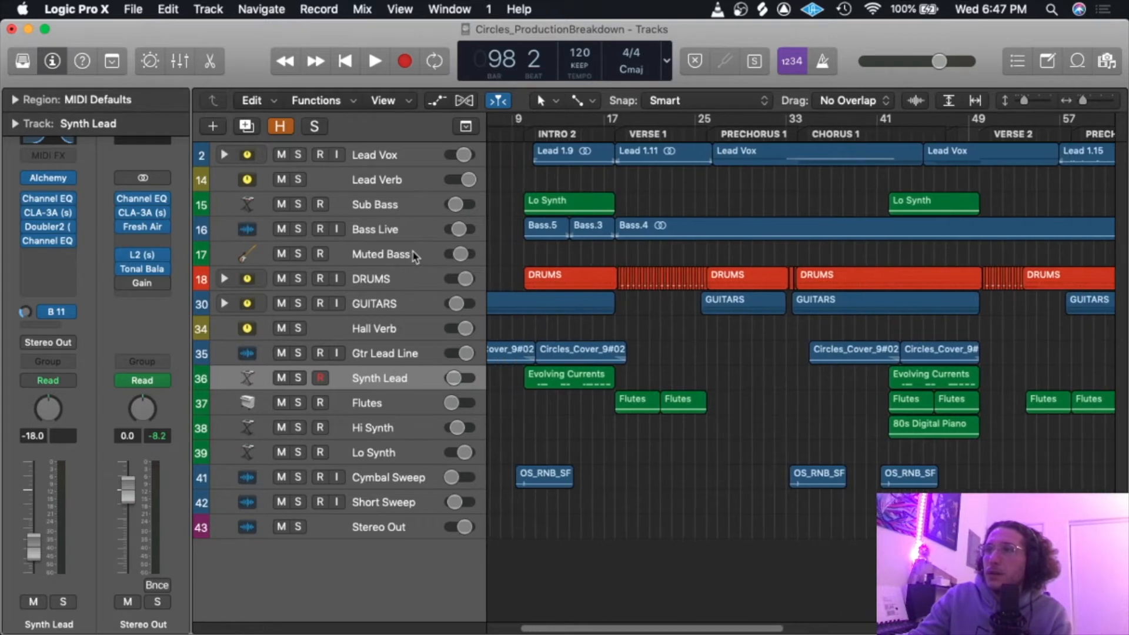
{"action": "left_click", "coordinate": [378, 230]}
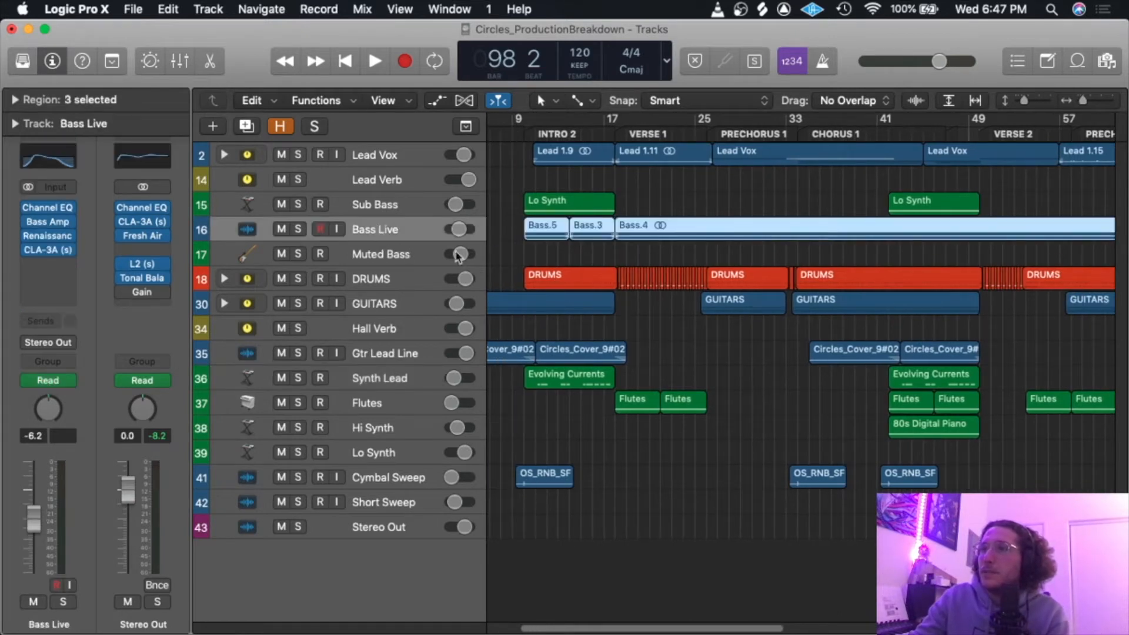
{"action": "left_click", "coordinate": [299, 230]}
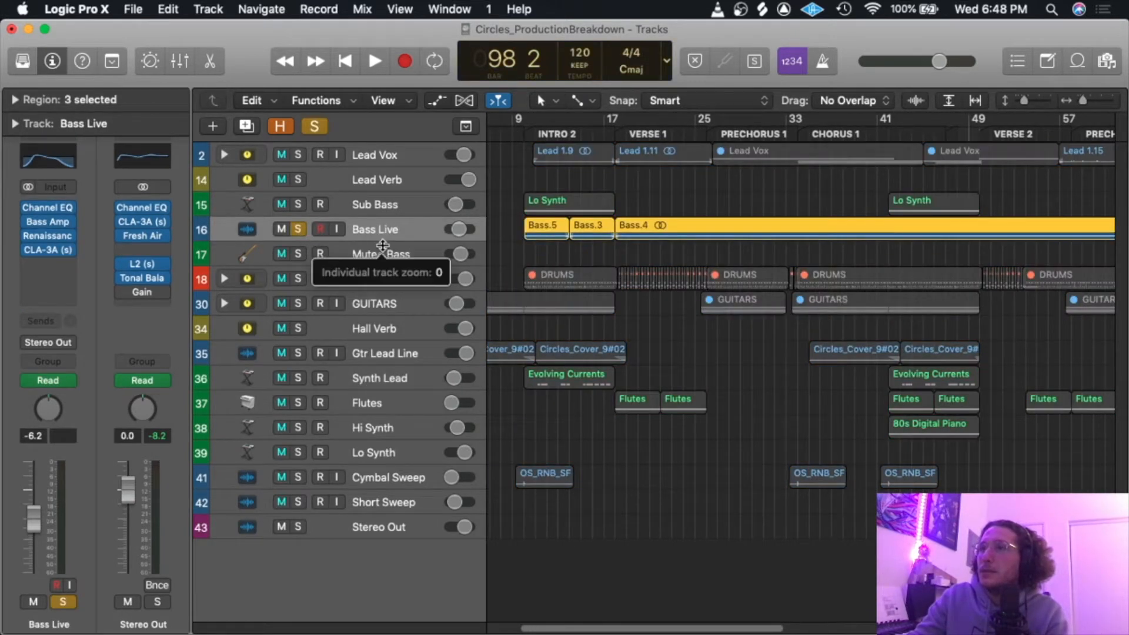
{"action": "left_click_drag", "start_coordinate": [377, 241], "coordinate": [379, 268]}
{"action": "scroll", "coordinate": [577, 188], "scroll_direction": "left", "scroll_amount": 1}
{"action": "left_click_drag", "start_coordinate": [580, 118], "coordinate": [666, 156]}
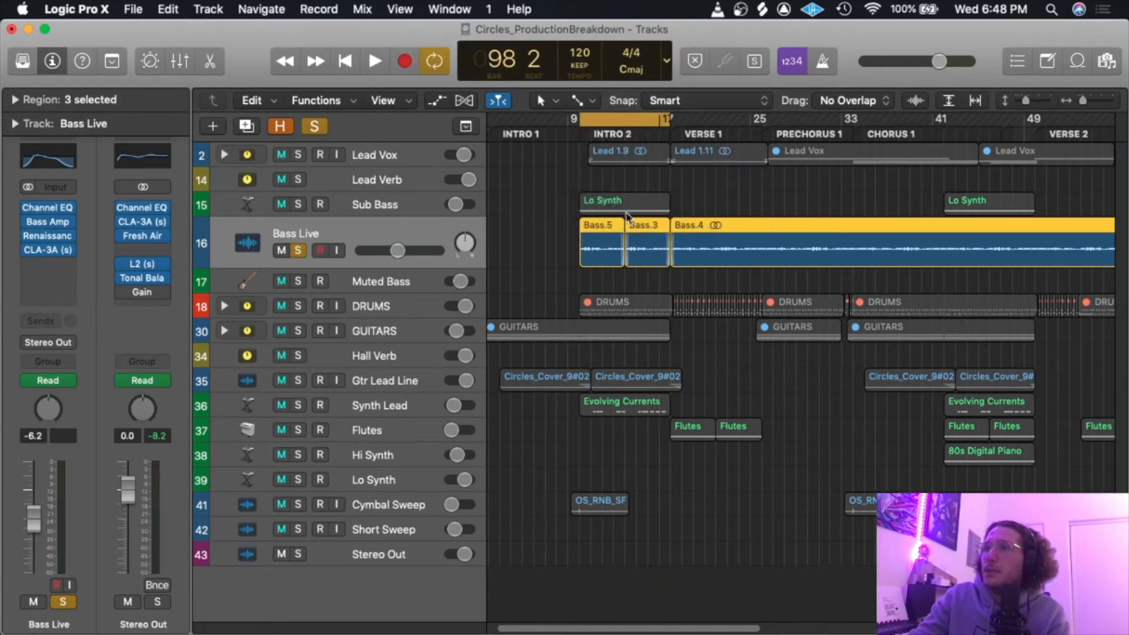
Play Intro 2 with Bass Live at -7.0 dB, and replay it with all four of its effects bypassed.
{"action": "key", "text": "space"}
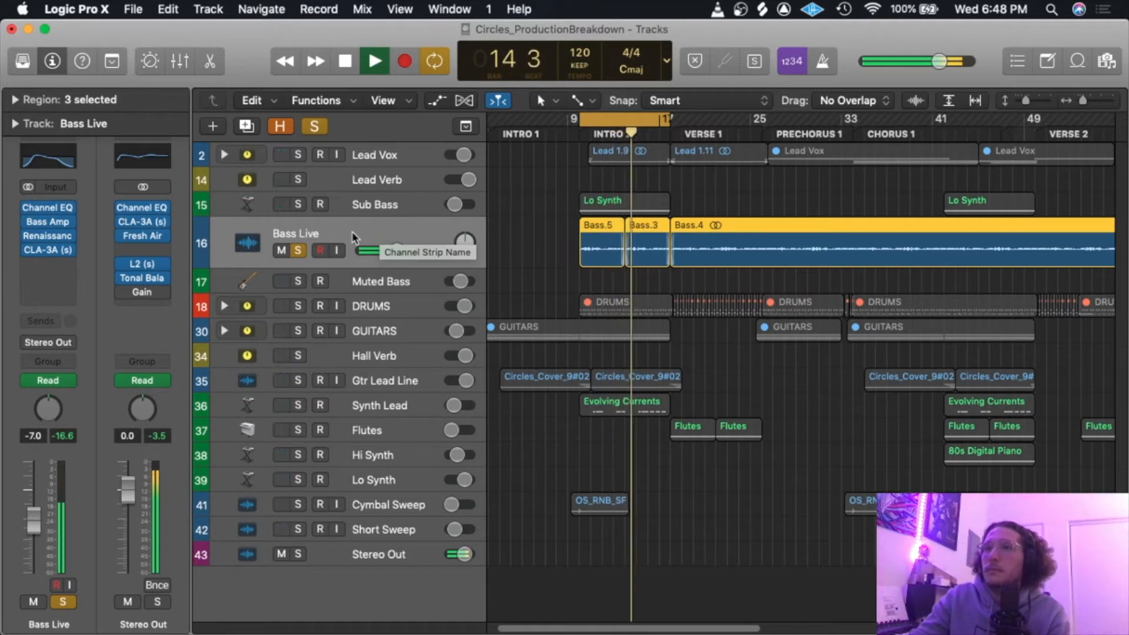
{"action": "key", "text": "space"}
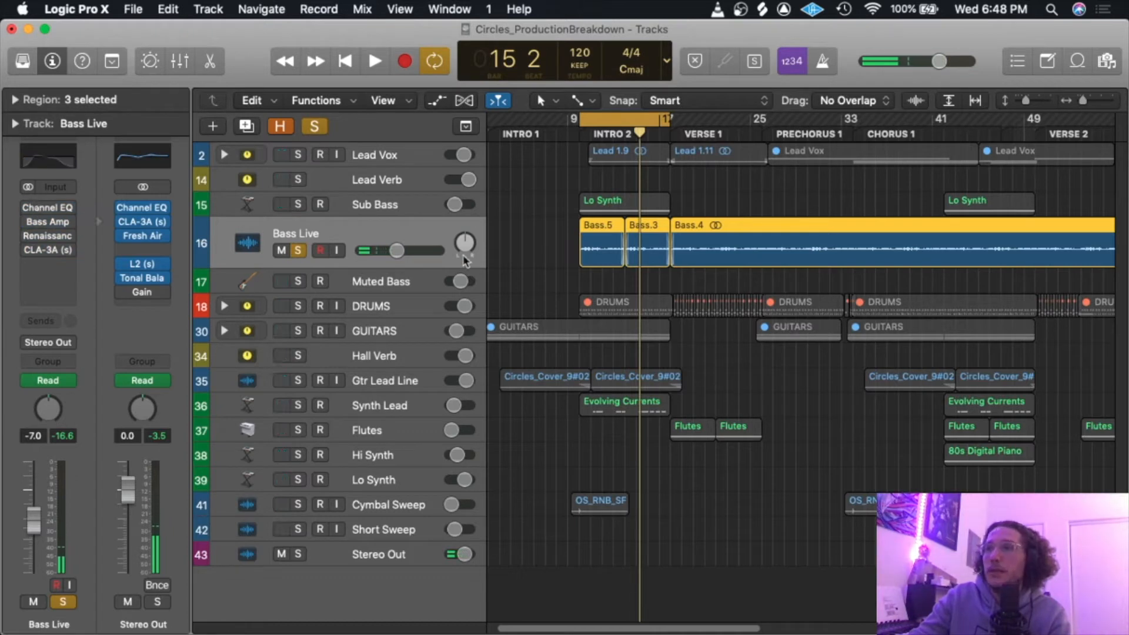
{"action": "key", "text": "space"}
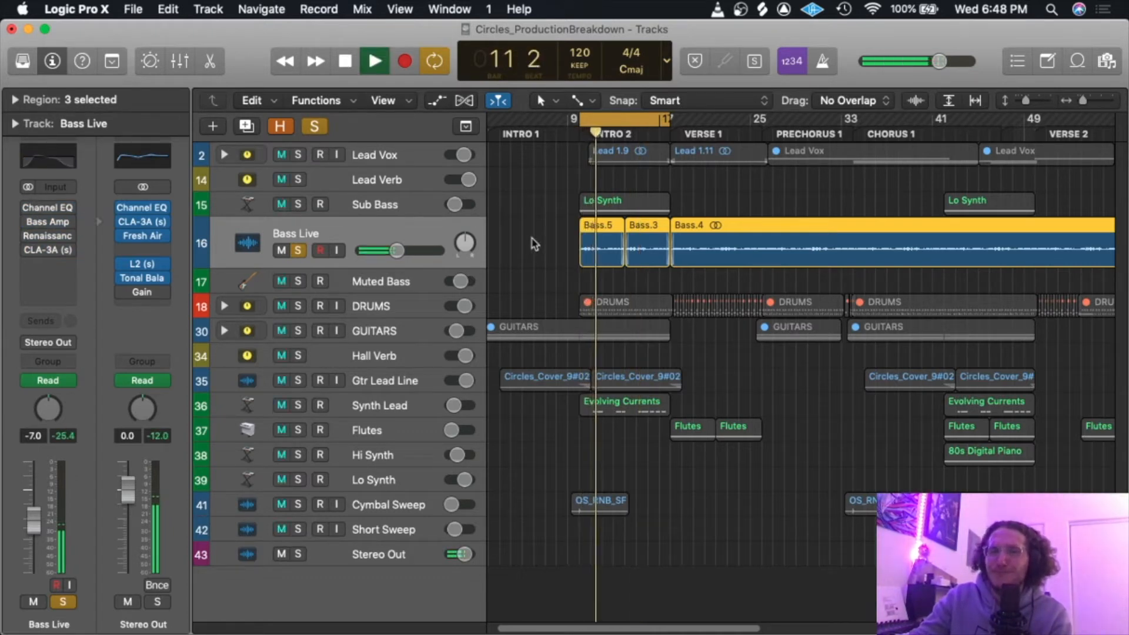
{"action": "key", "text": "space"}
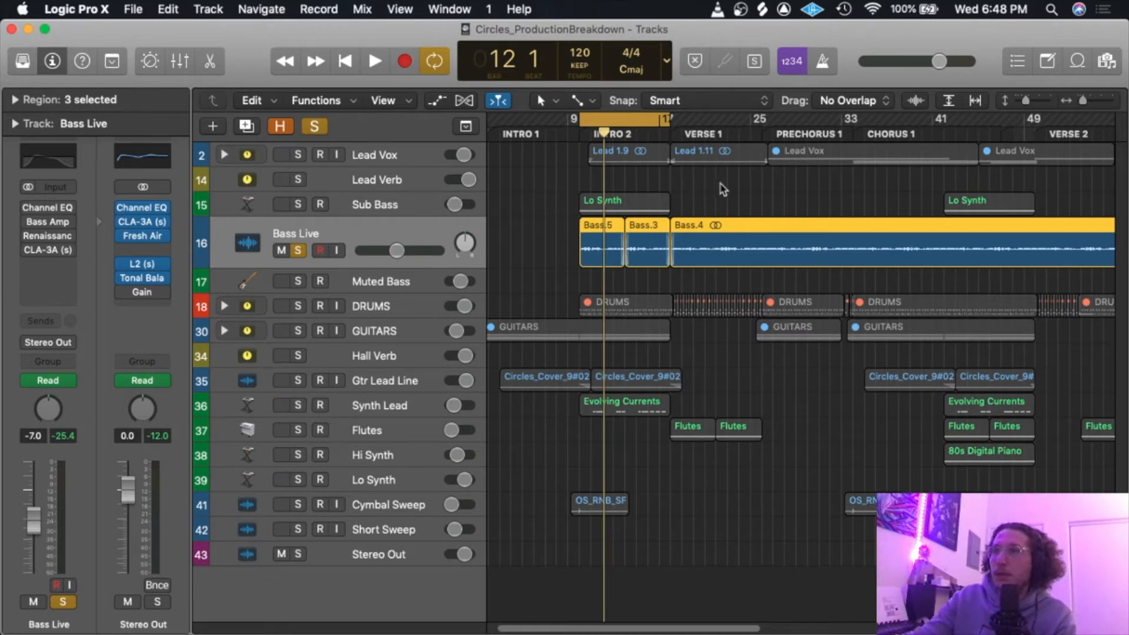
{"action": "left_click", "coordinate": [402, 234]}
{"action": "key", "text": "space"}
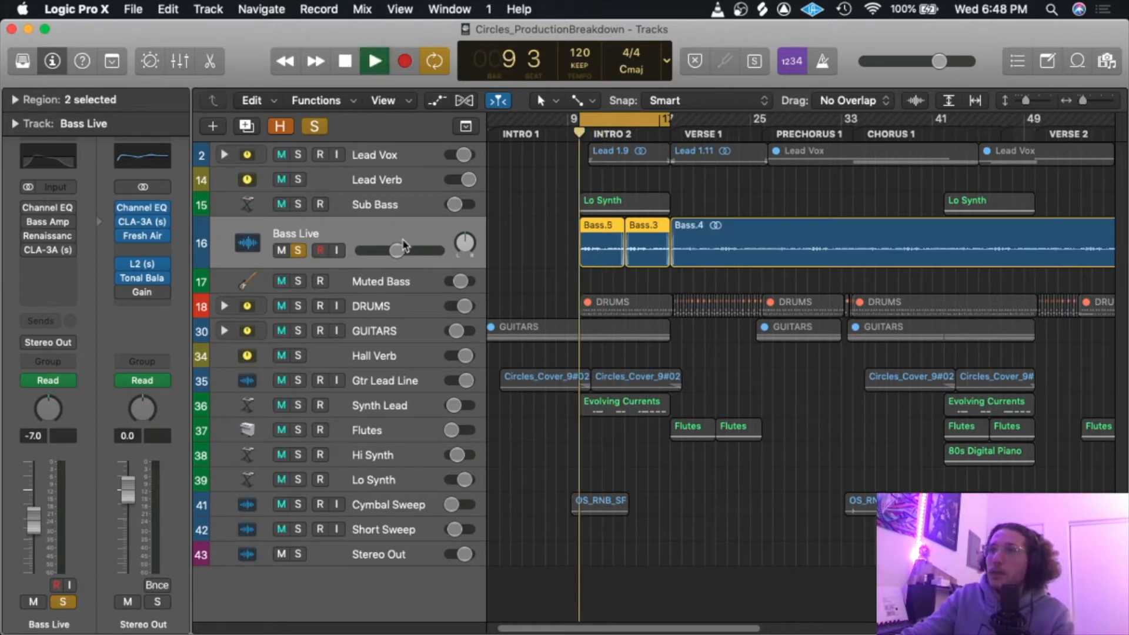
Enable Bass Live's Channel EQ, inspect its 126 Hz band, and close it to replay Intro 2.
{"action": "left_click", "coordinate": [49, 207]}
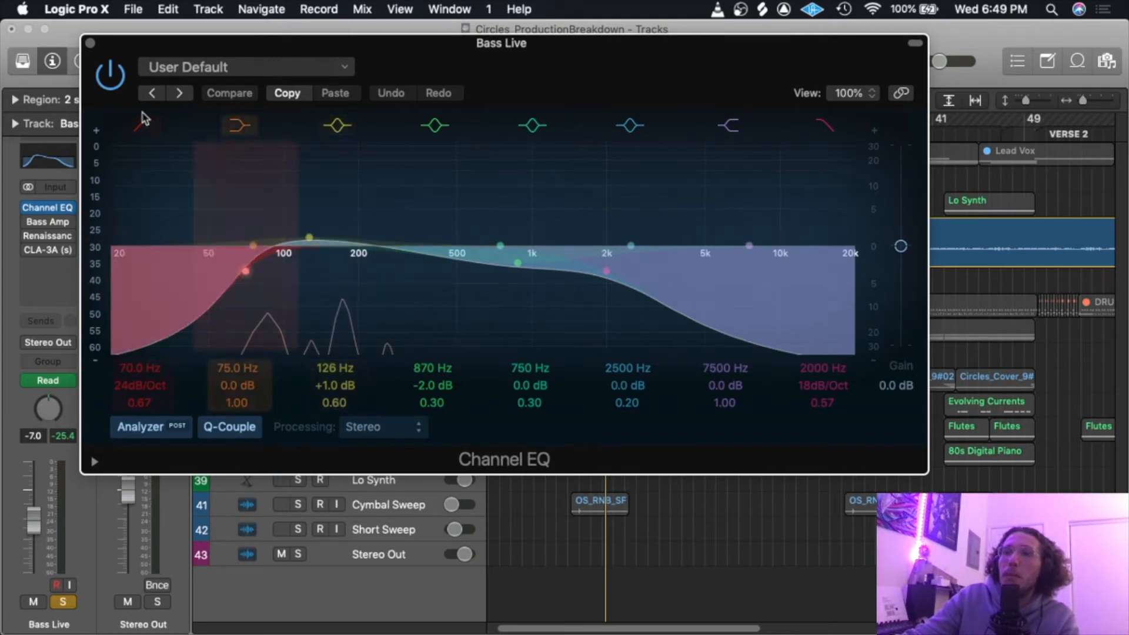
{"action": "left_click", "coordinate": [309, 238]}
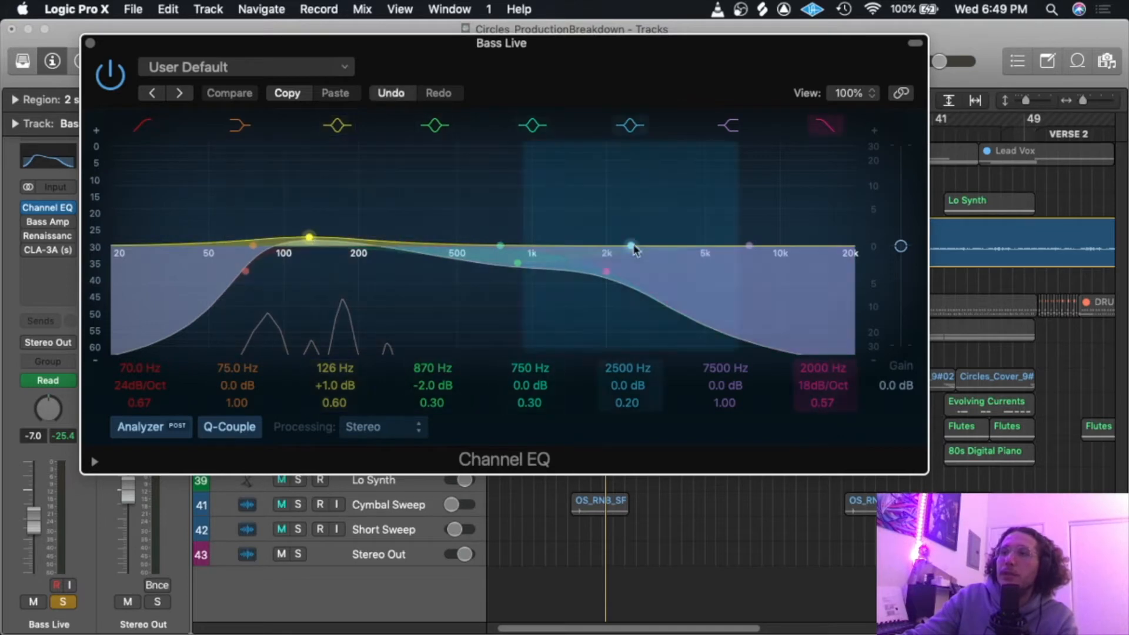
{"action": "left_click", "coordinate": [90, 43]}
{"action": "key", "text": "space"}
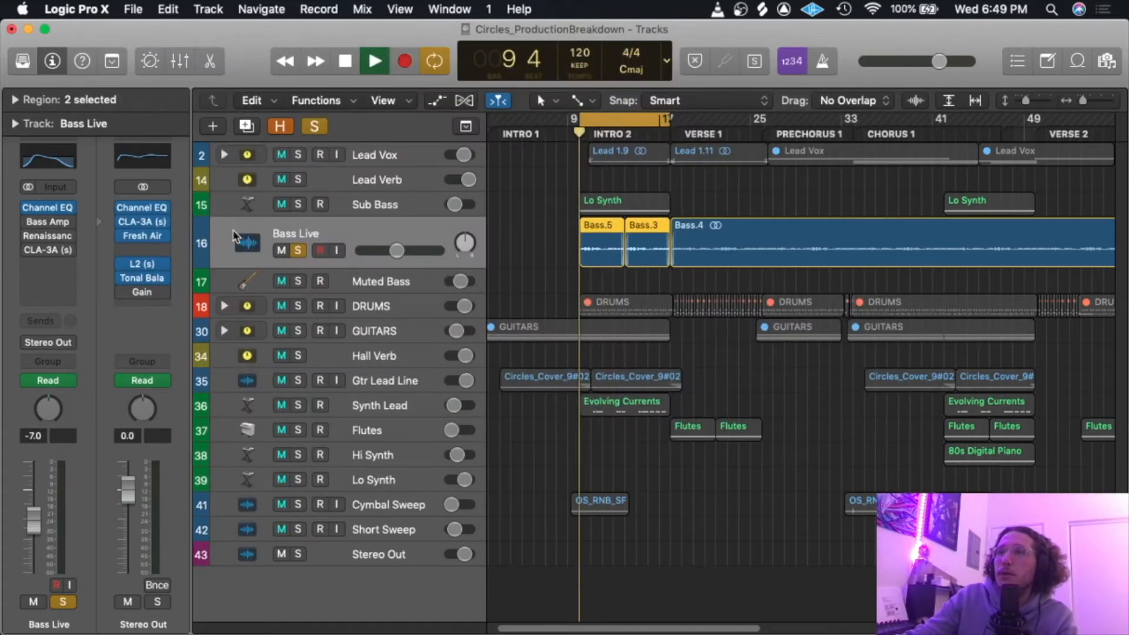
Enable Bass Live's Bass Amp Designer and view its preset list, keeping the Funkulator preset.
{"action": "left_click", "coordinate": [47, 221]}
{"action": "left_click_drag", "start_coordinate": [488, 73], "coordinate": [553, 74]}
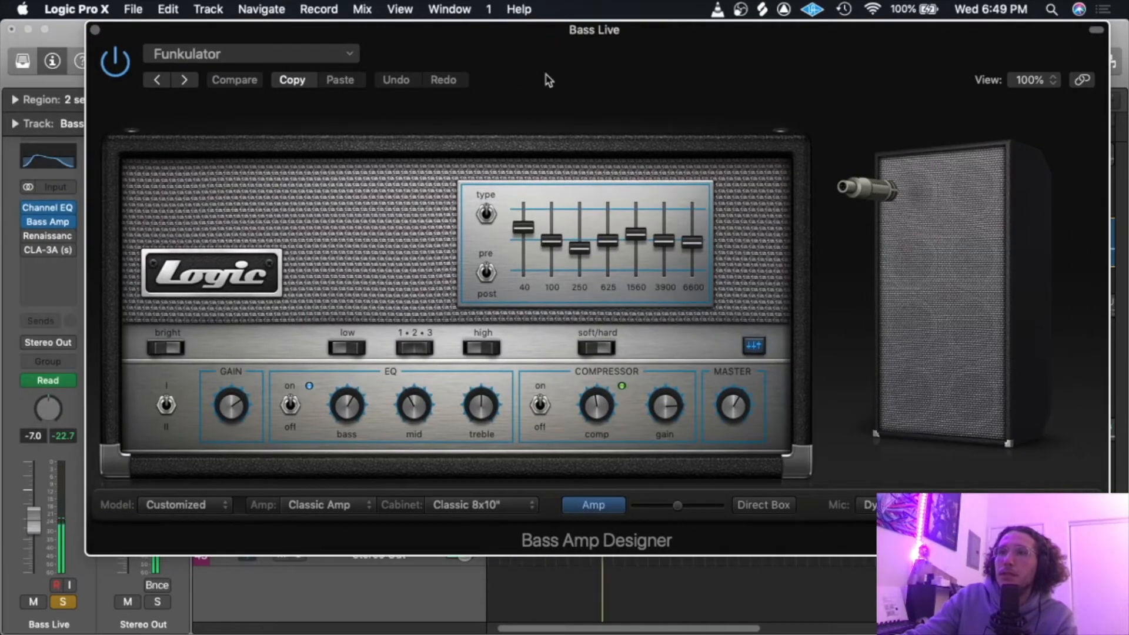
{"action": "left_click", "coordinate": [295, 53]}
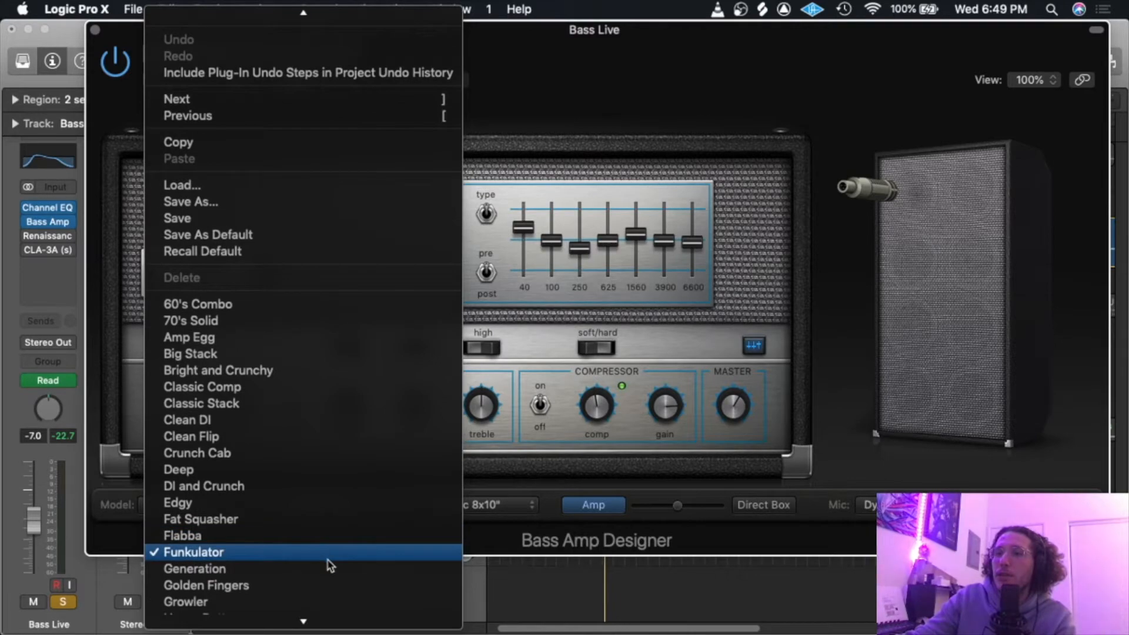
{"action": "left_click", "coordinate": [773, 50]}
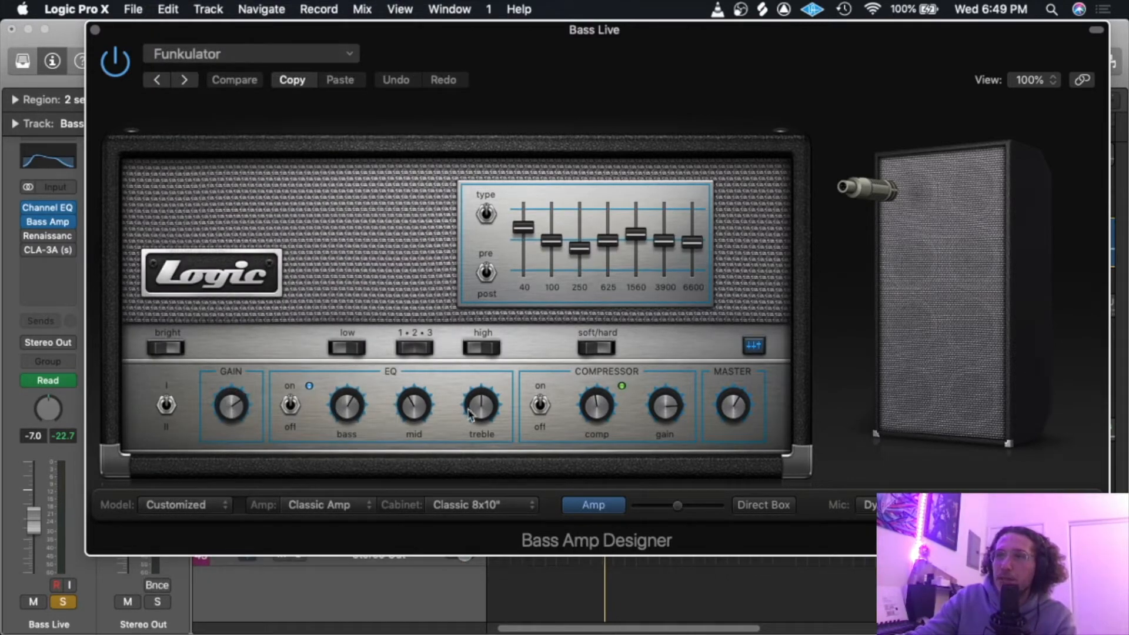
Play Intro 2 through Bass Live's Bass Amp Designer, close the plug-in window and stop playback.
{"action": "left_click_drag", "start_coordinate": [579, 62], "coordinate": [536, 264]}
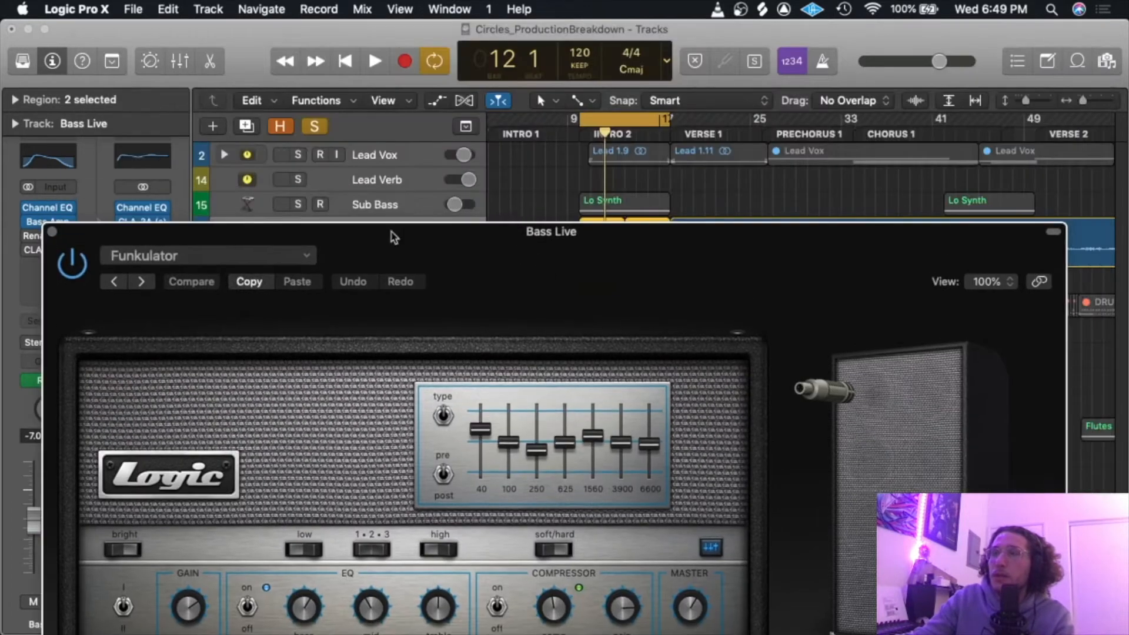
{"action": "key", "text": "space"}
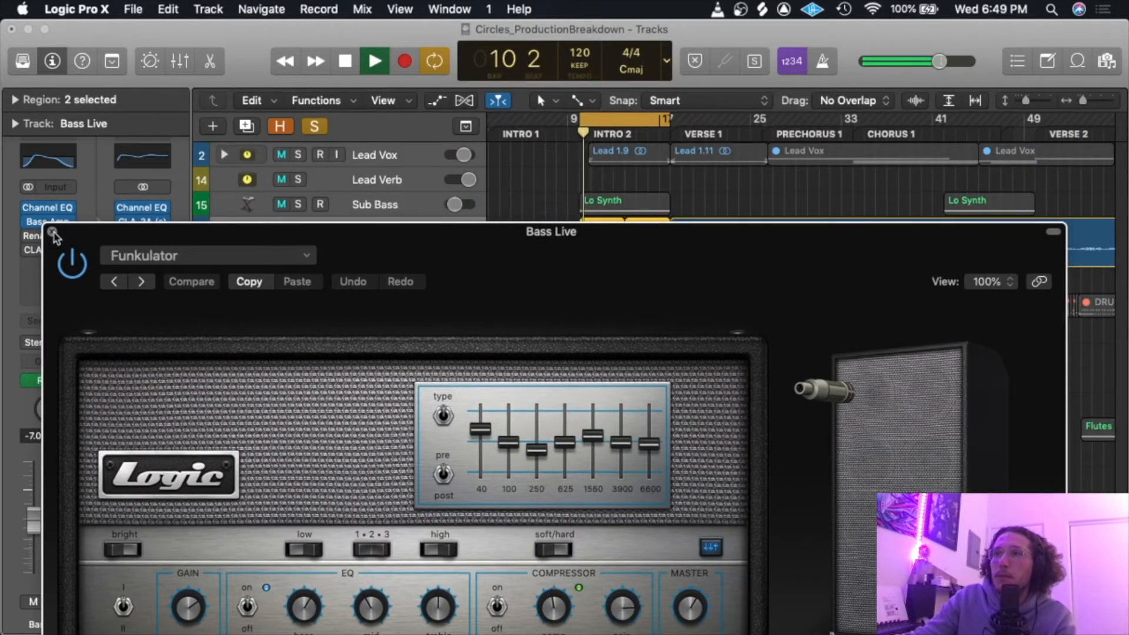
{"action": "left_click", "coordinate": [52, 233]}
{"action": "key", "text": "space"}
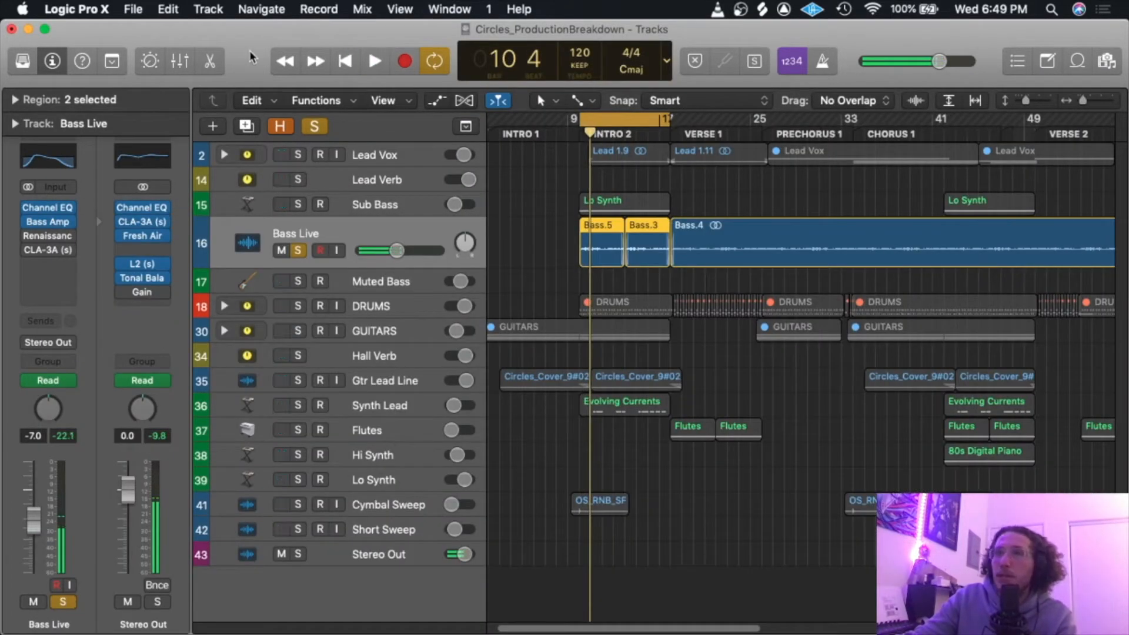
Reopen Bass Live's Bass Amp Designer to view the amp settings, and close it.
{"action": "mouse_move", "coordinate": [138, 226]}
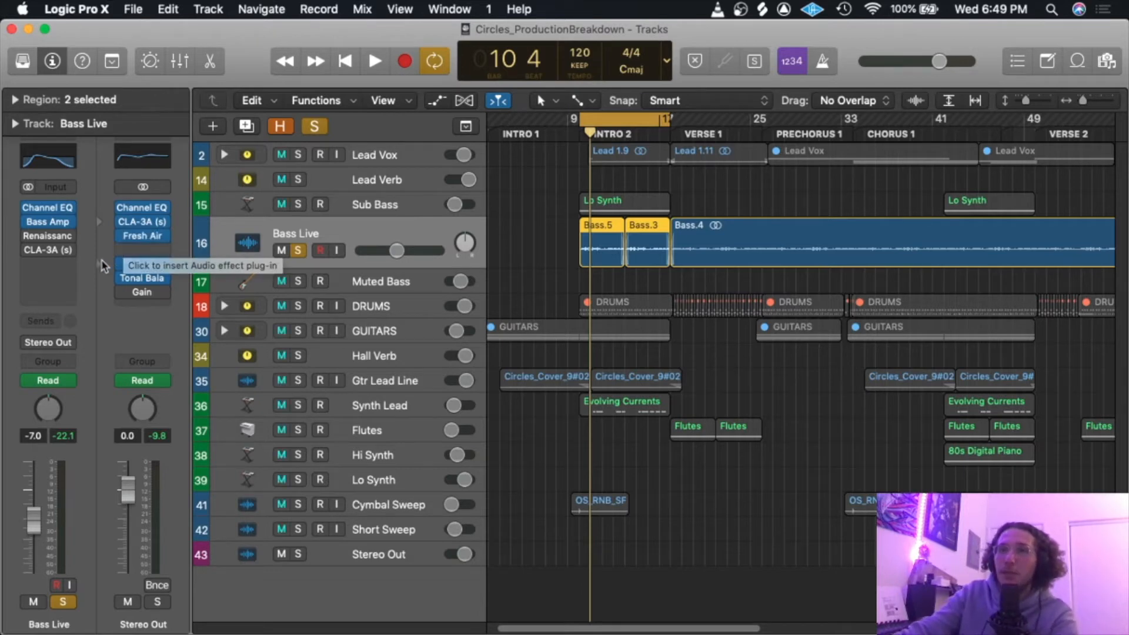
{"action": "left_click", "coordinate": [53, 222]}
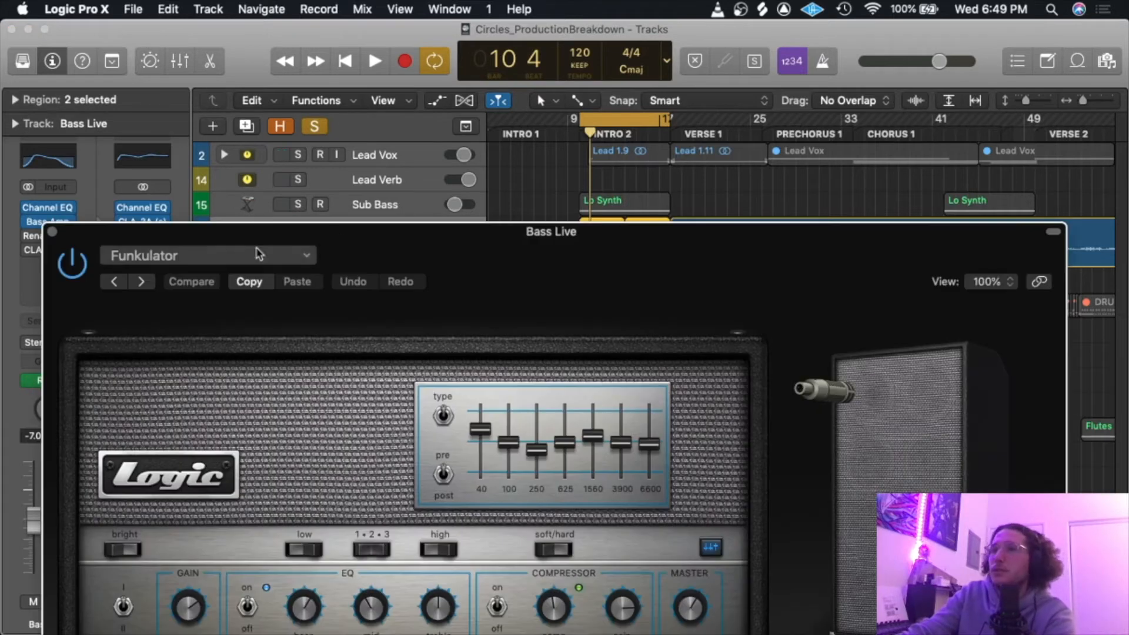
{"action": "left_click", "coordinate": [52, 233]}
Audition Intro 2 through Bass Live's Renaissance Axx compressor, switching it on during playback, and close its window.
{"action": "left_click", "coordinate": [51, 236]}
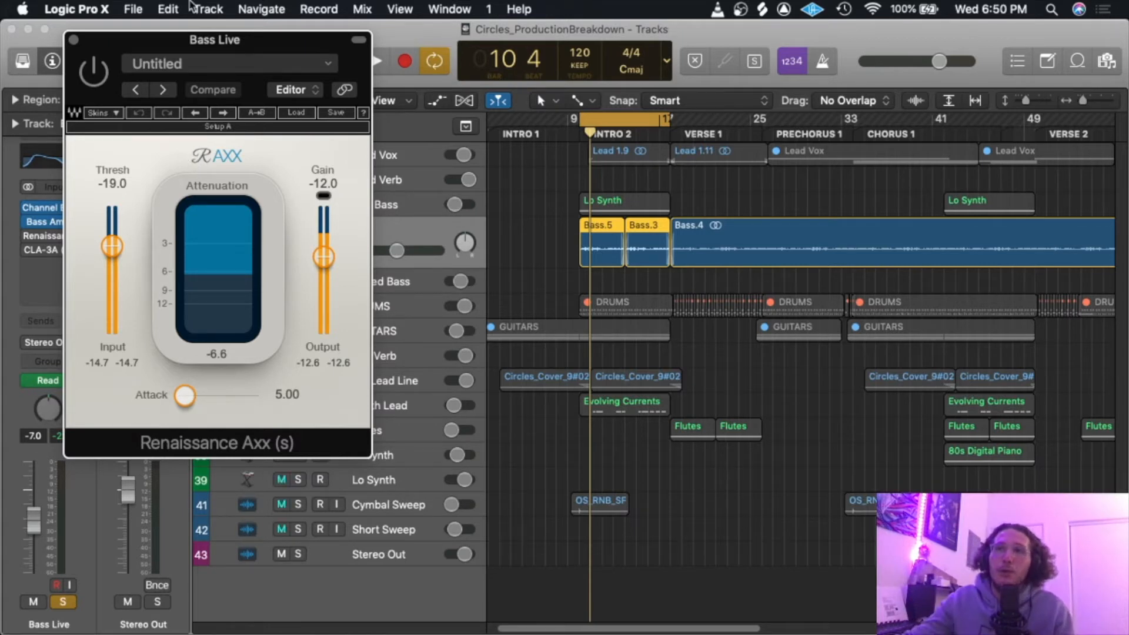
{"action": "left_click", "coordinate": [104, 77]}
{"action": "key", "text": "space"}
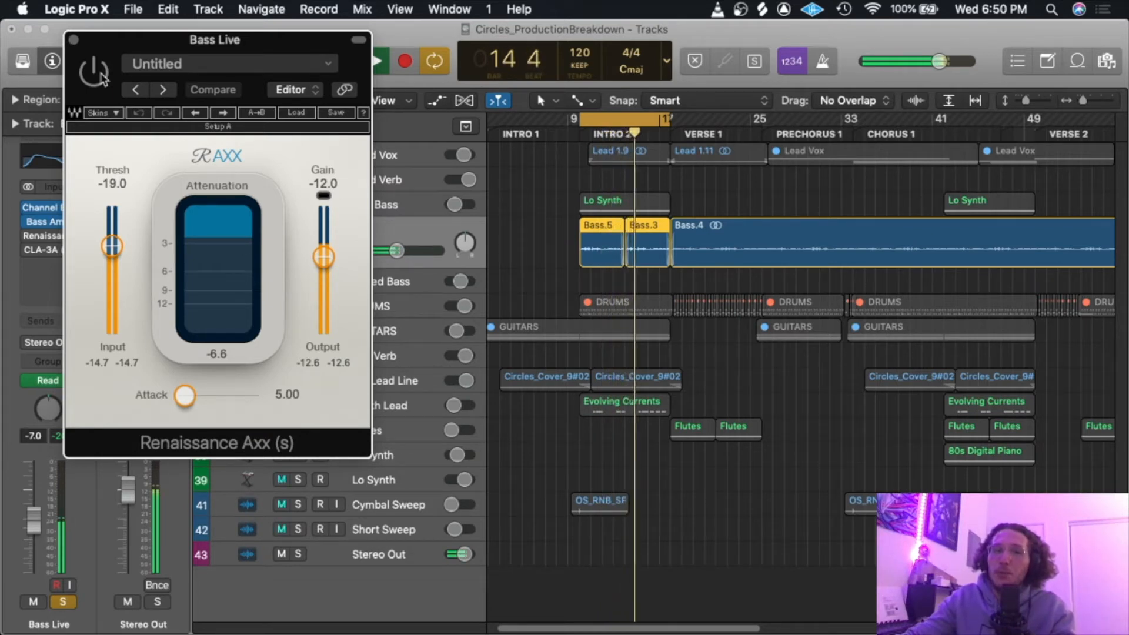
{"action": "left_click", "coordinate": [95, 72]}
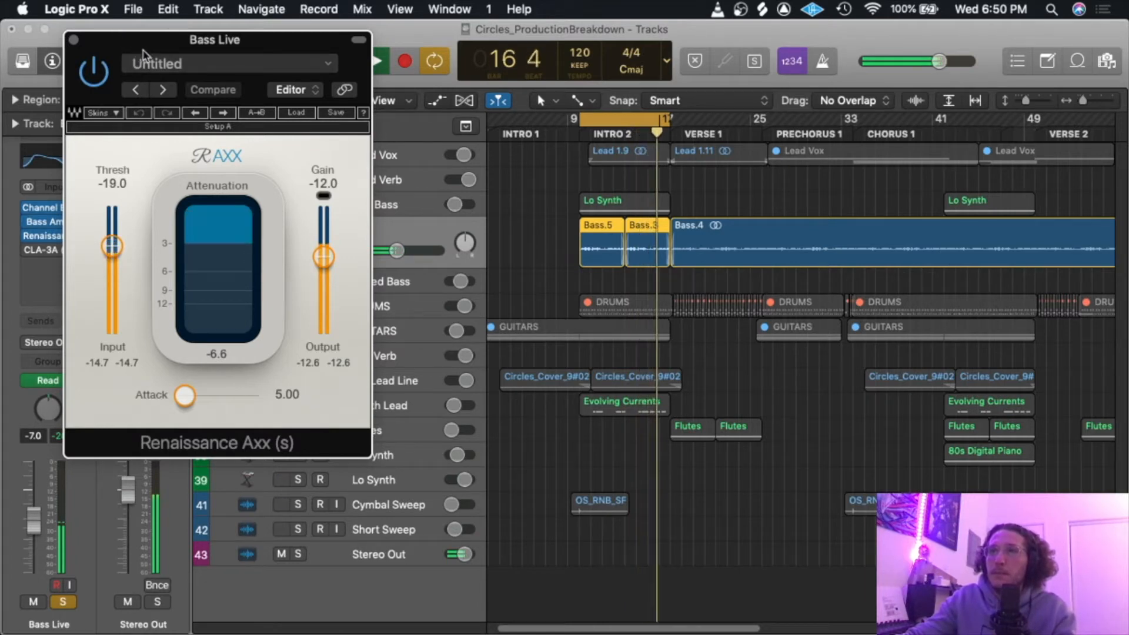
{"action": "key", "text": "space"}
{"action": "left_click", "coordinate": [74, 39]}
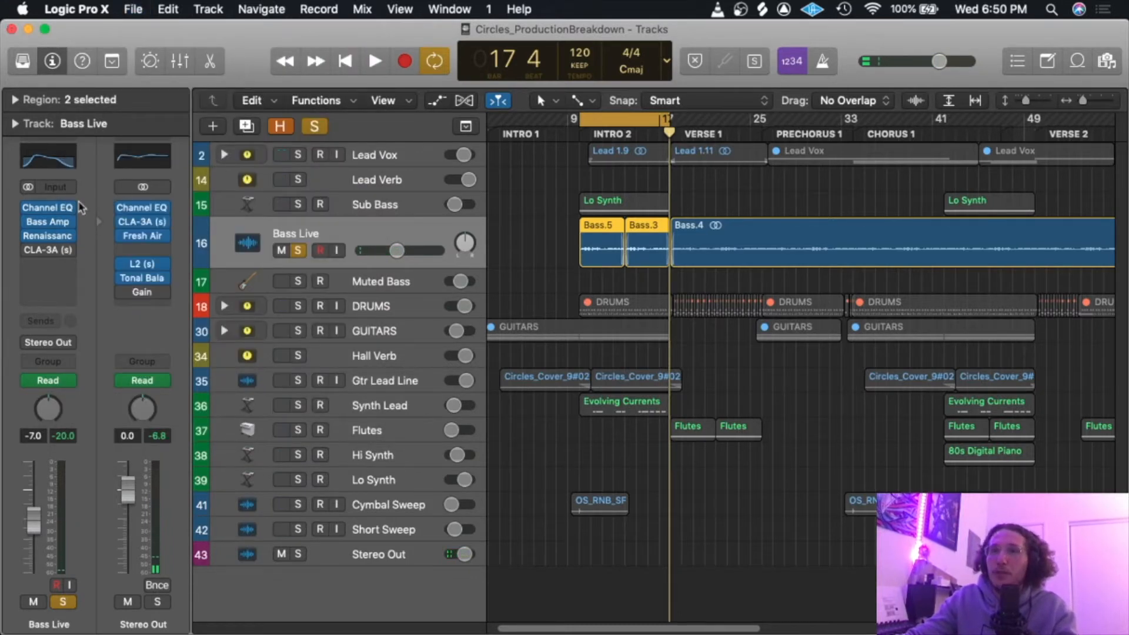
Enable Bass Live's CLA-3A compressor, play Intro 2 through it, close its window and save the project.
{"action": "mouse_move", "coordinate": [50, 251]}
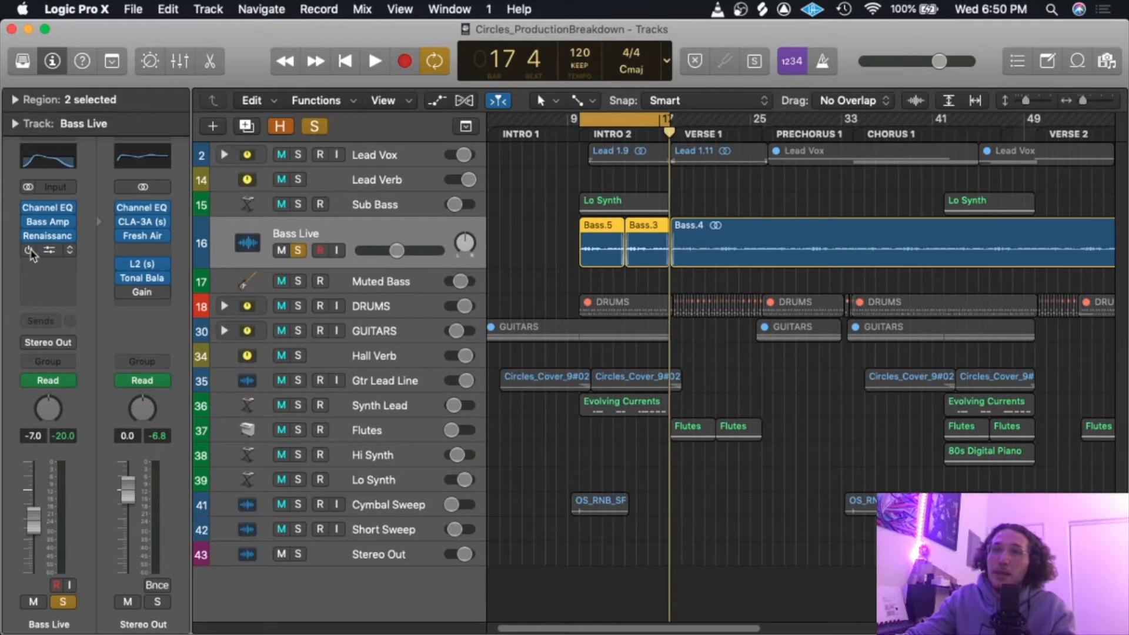
{"action": "left_click", "coordinate": [47, 251]}
{"action": "key", "text": "space"}
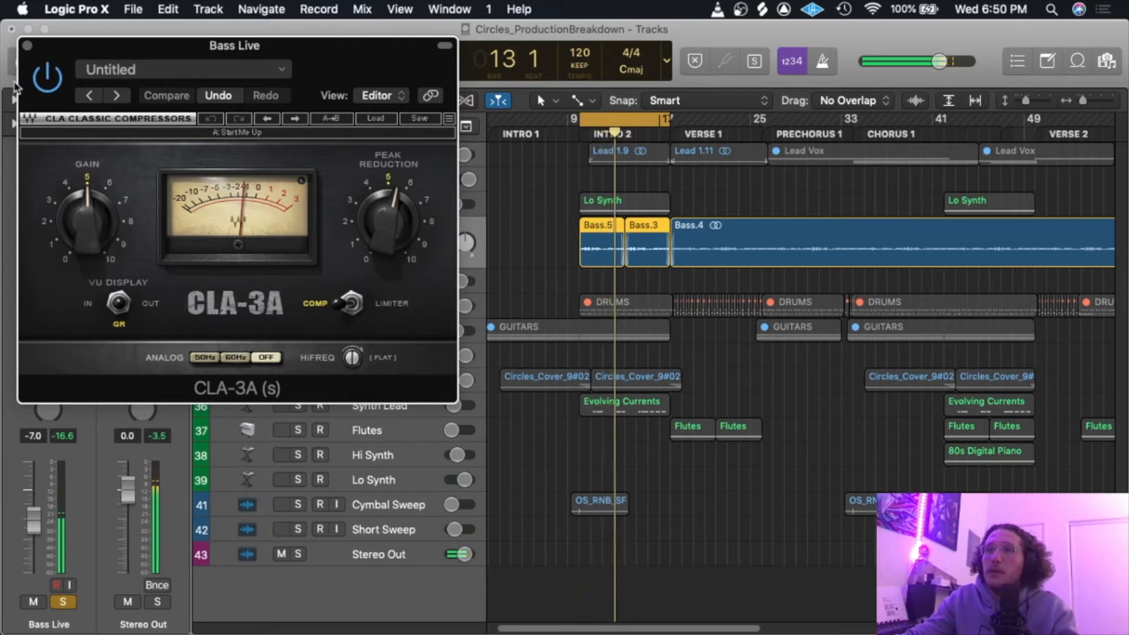
{"action": "left_click", "coordinate": [27, 46]}
{"action": "key", "text": "space"}
{"action": "key", "text": "super+s"}
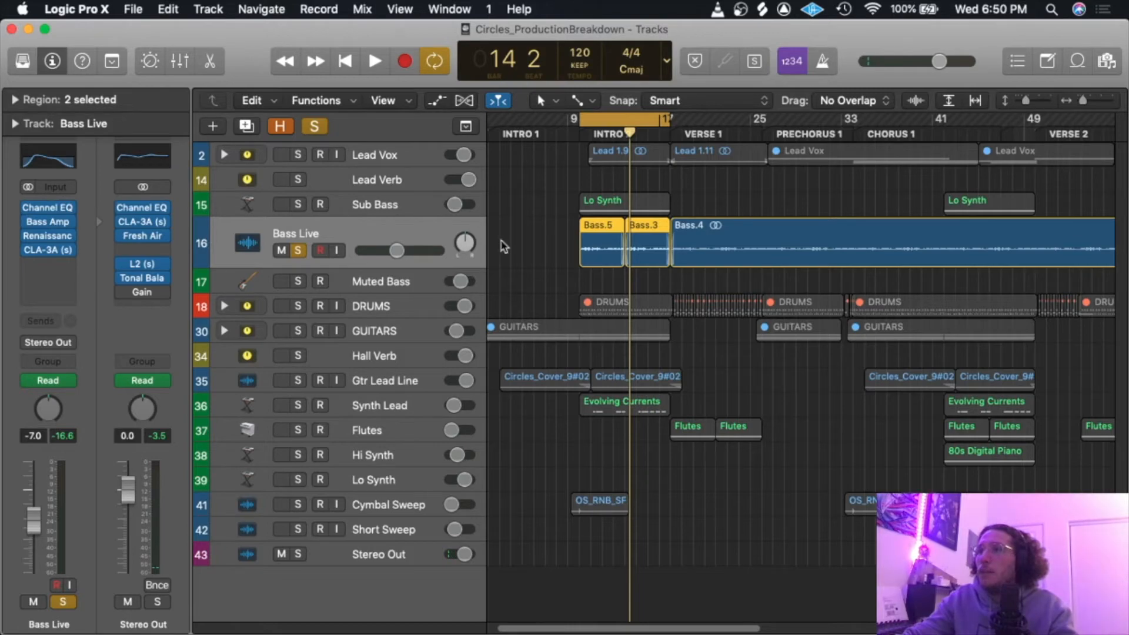
Turn off cycle mode and play the soloed Bass Live from Intro 2 into Verse 1.
{"action": "scroll", "coordinate": [633, 254], "scroll_direction": "right", "scroll_amount": 15}
{"action": "scroll", "coordinate": [558, 259], "scroll_direction": "left", "scroll_amount": 15}
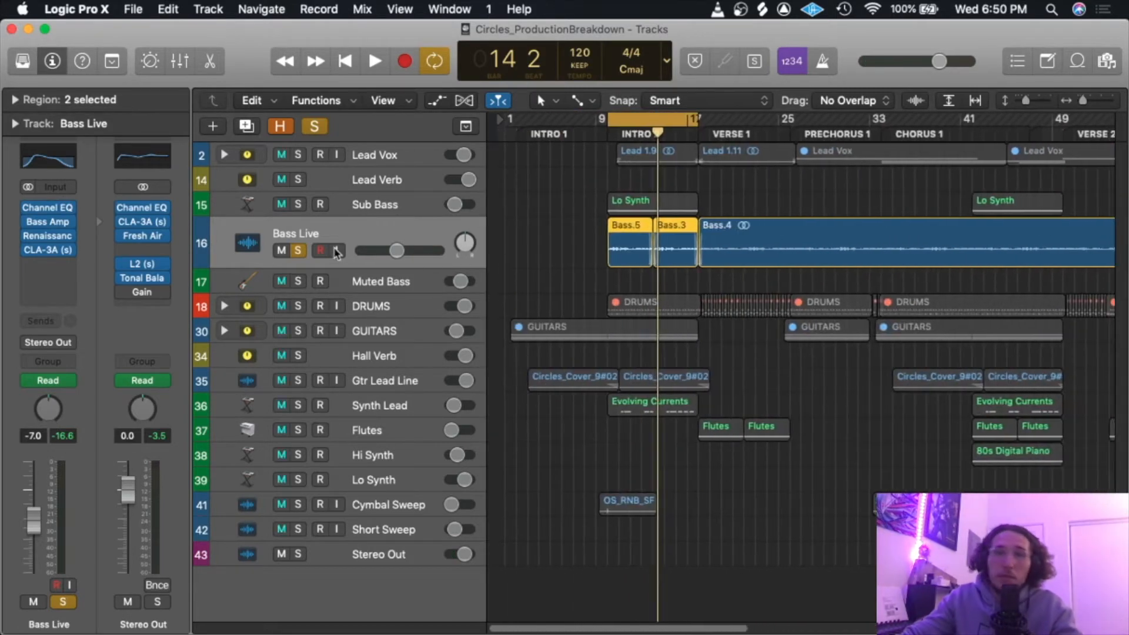
{"action": "key", "text": "c"}
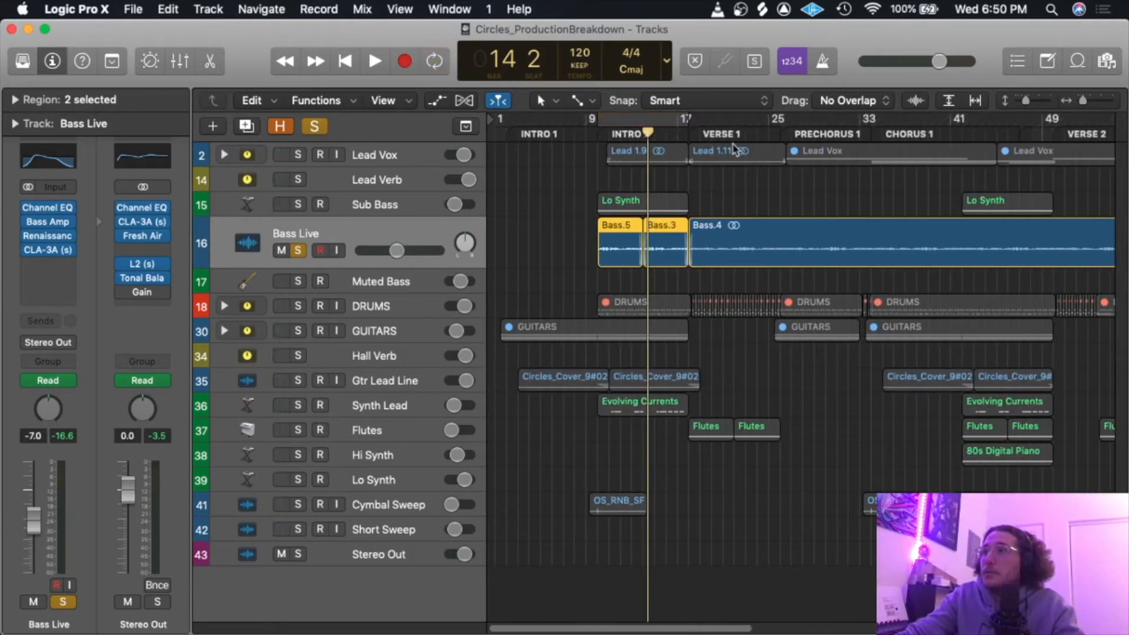
{"action": "key", "text": "space"}
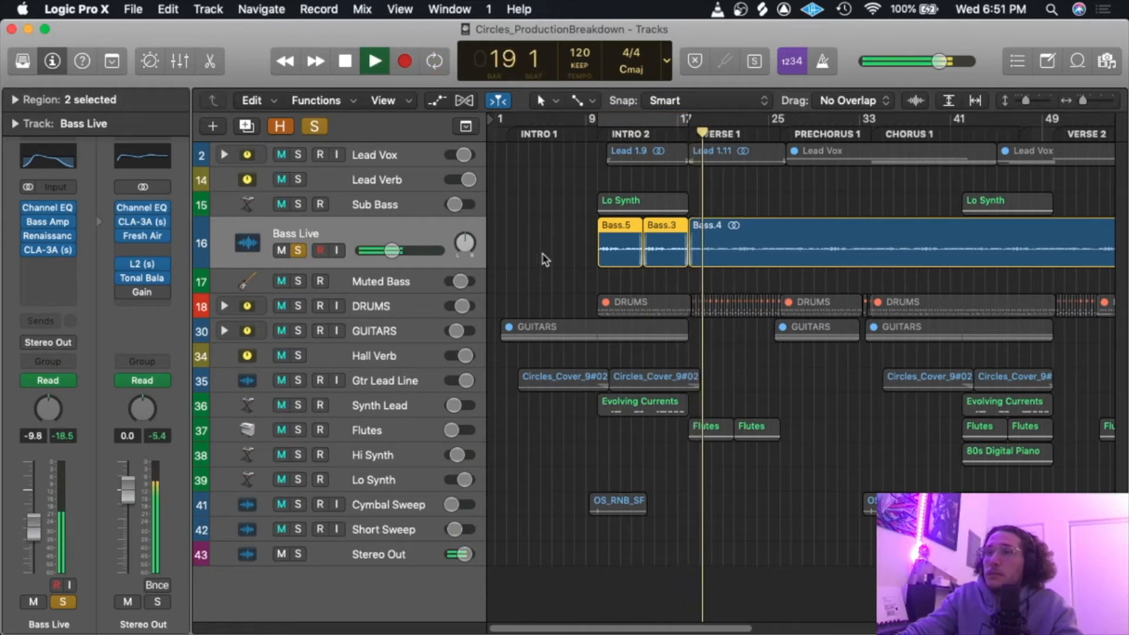
{"action": "key", "text": "space"}
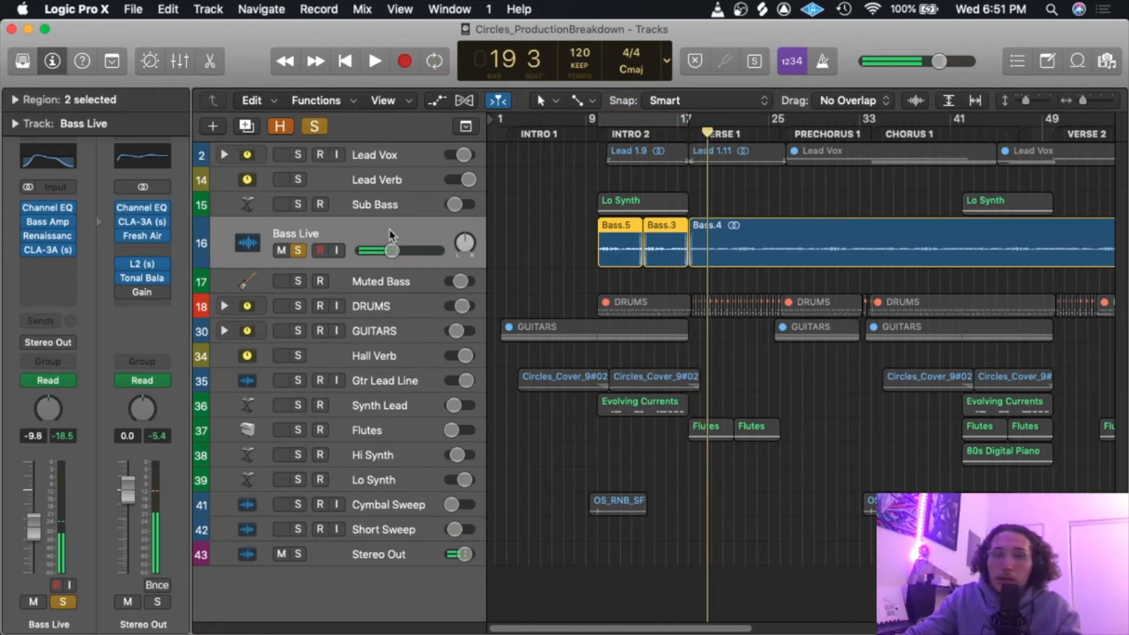
Show the track automation, examine Bass Live's volume curve across the whole song, and hide the automation again.
{"action": "key", "text": "a"}
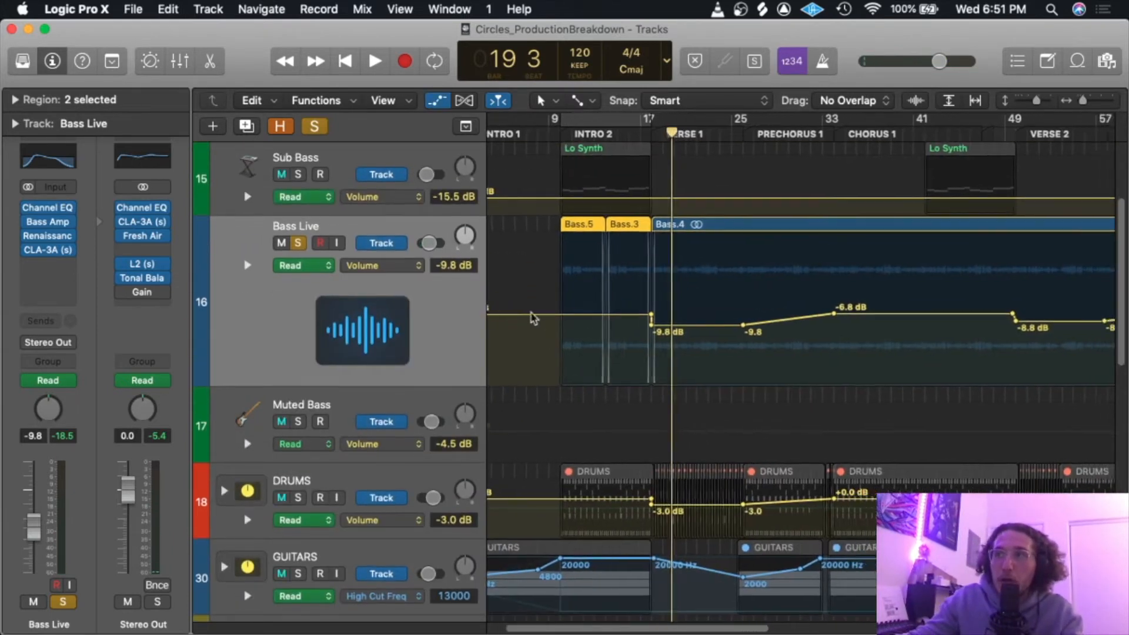
{"action": "scroll", "coordinate": [550, 335], "scroll_direction": "up", "scroll_amount": 1}
{"action": "scroll", "coordinate": [539, 319], "scroll_direction": "right", "scroll_amount": 15}
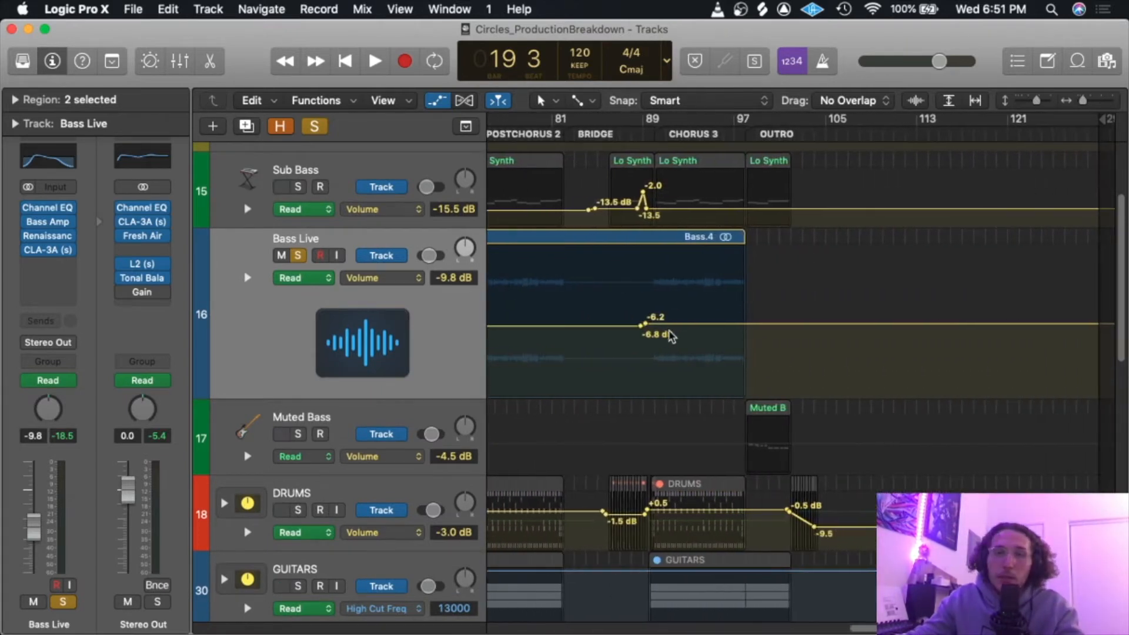
{"action": "scroll", "coordinate": [673, 341], "scroll_direction": "left", "scroll_amount": 15}
{"action": "scroll", "coordinate": [668, 340], "scroll_direction": "left", "scroll_amount": 2}
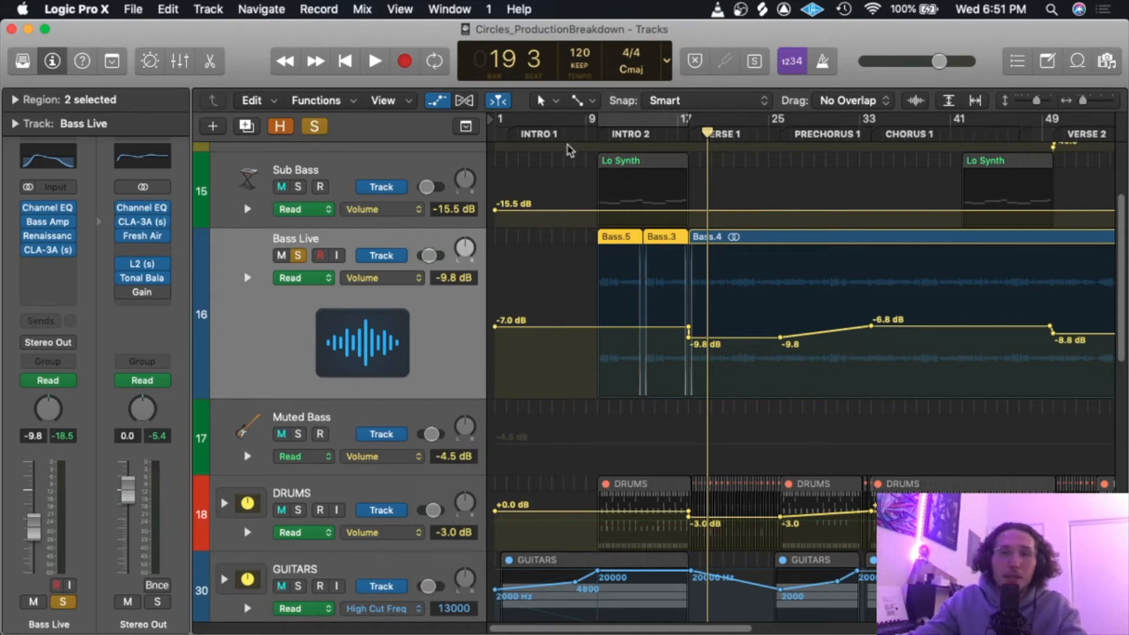
{"action": "scroll", "coordinate": [655, 295], "scroll_direction": "right", "scroll_amount": 3}
{"action": "scroll", "coordinate": [729, 341], "scroll_direction": "down", "scroll_amount": 2}
{"action": "scroll", "coordinate": [729, 341], "scroll_direction": "up", "scroll_amount": 2}
{"action": "scroll", "coordinate": [728, 341], "scroll_direction": "left", "scroll_amount": 1}
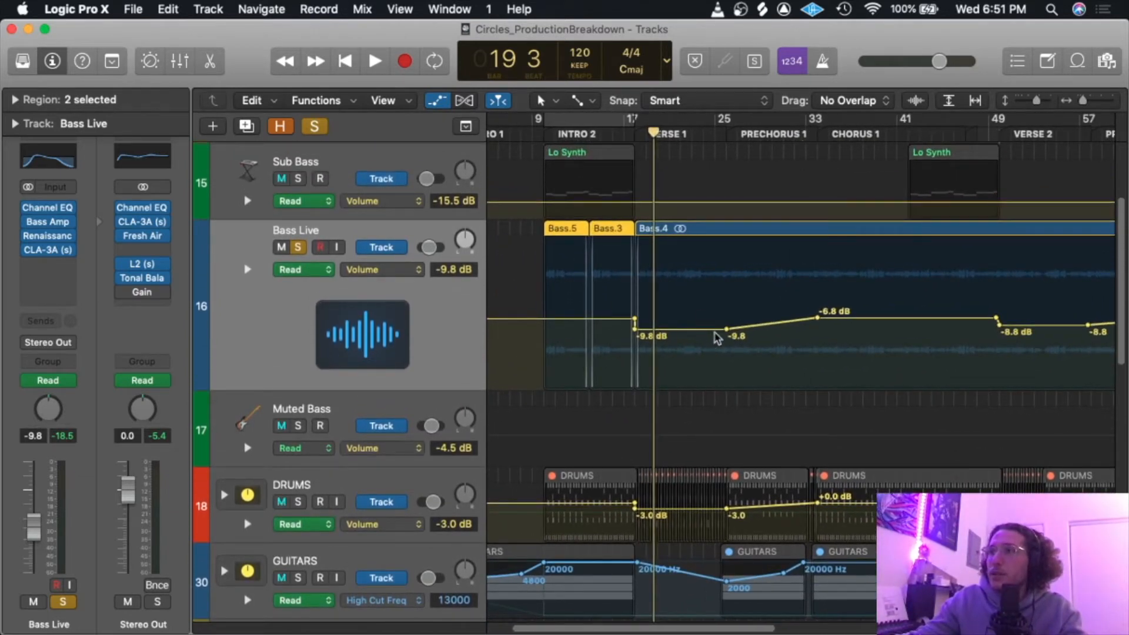
{"action": "scroll", "coordinate": [815, 322], "scroll_direction": "right", "scroll_amount": 10}
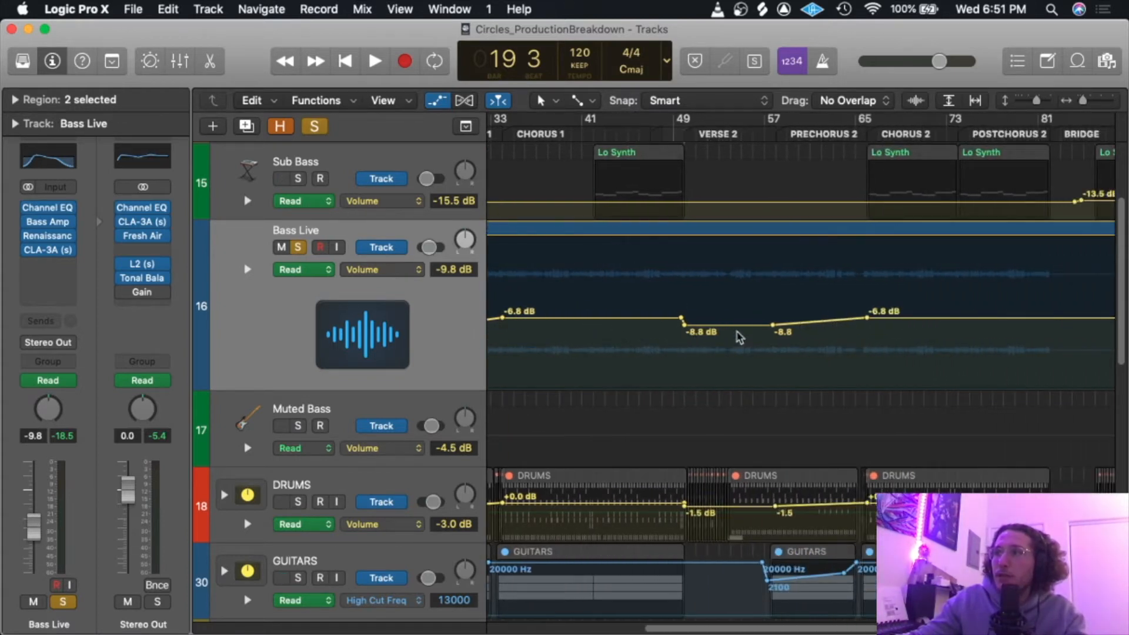
{"action": "scroll", "coordinate": [897, 216], "scroll_direction": "right", "scroll_amount": 13}
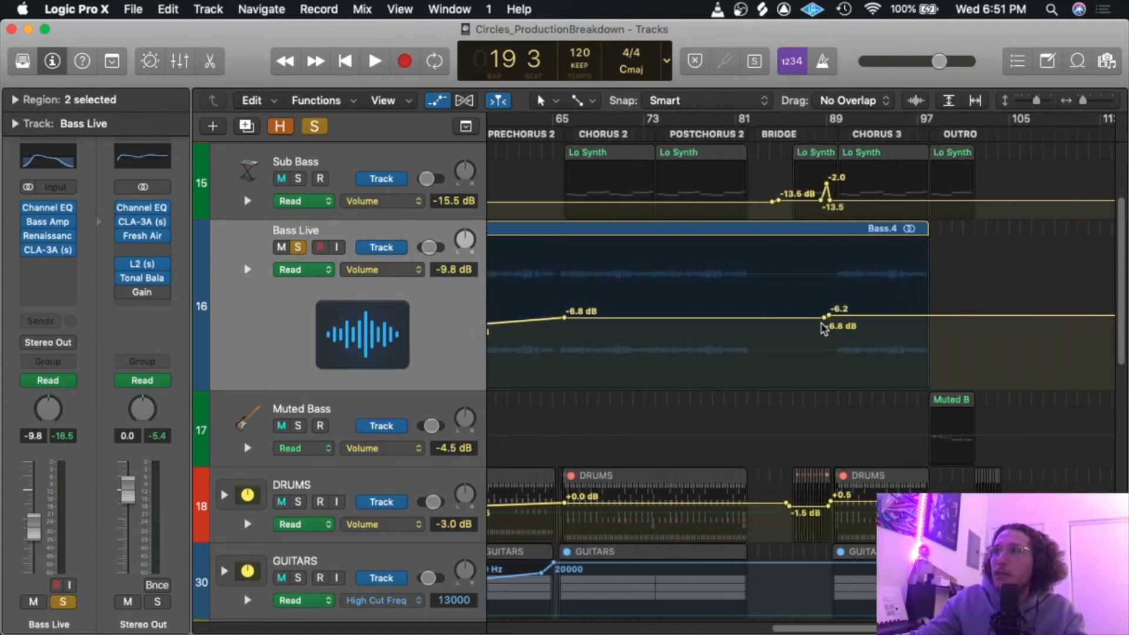
{"action": "scroll", "coordinate": [823, 297], "scroll_direction": "left", "scroll_amount": 20}
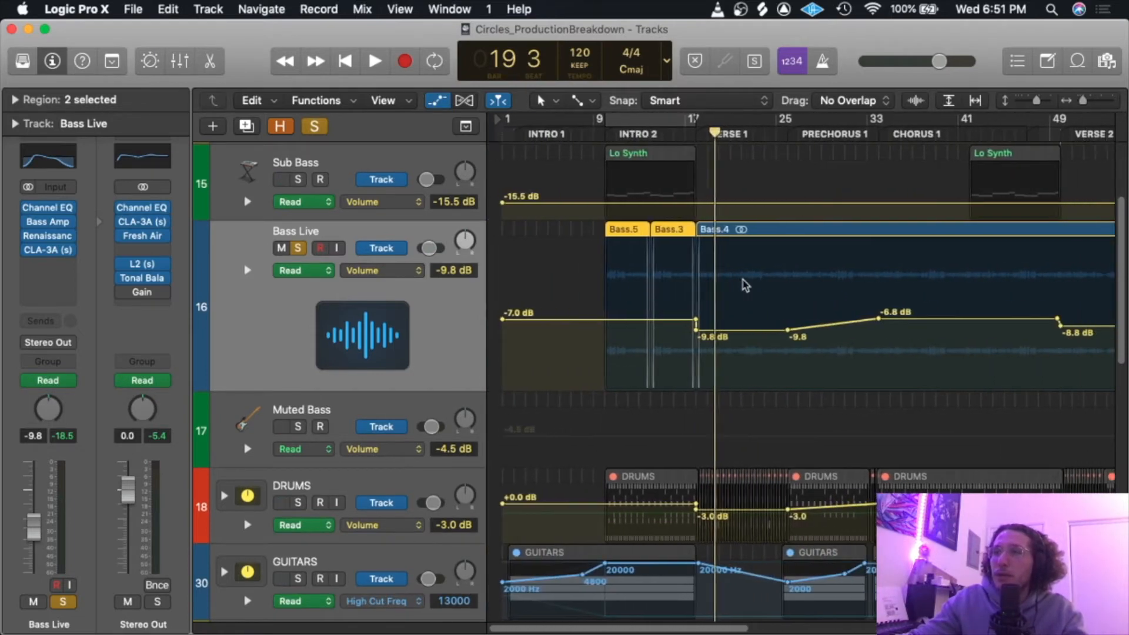
{"action": "scroll", "coordinate": [735, 288], "scroll_direction": "right", "scroll_amount": 15}
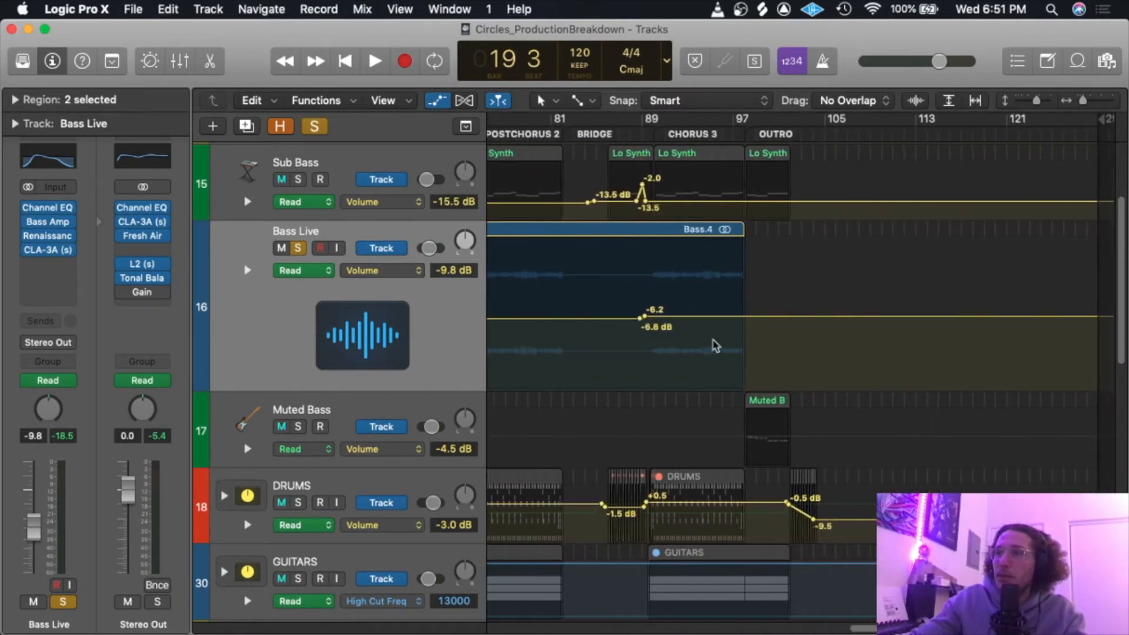
{"action": "scroll", "coordinate": [676, 349], "scroll_direction": "left", "scroll_amount": 15}
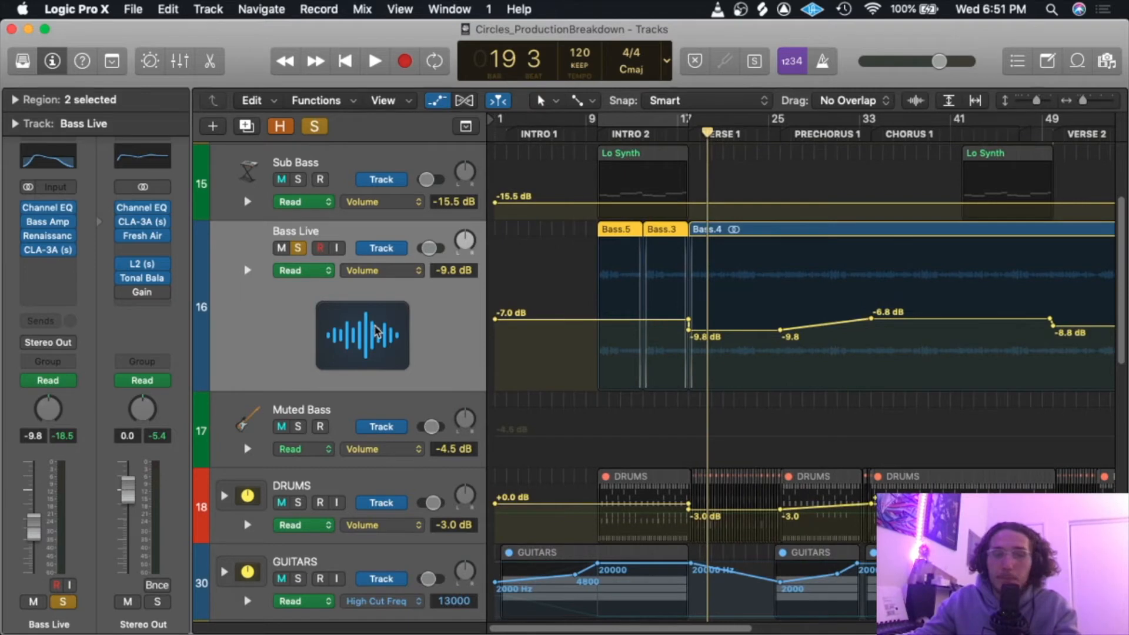
{"action": "key", "text": "a"}
Switch the solo from Bass Live to Sub Bass and select the Sub Bass track.
{"action": "left_click_drag", "start_coordinate": [365, 216], "coordinate": [366, 232]}
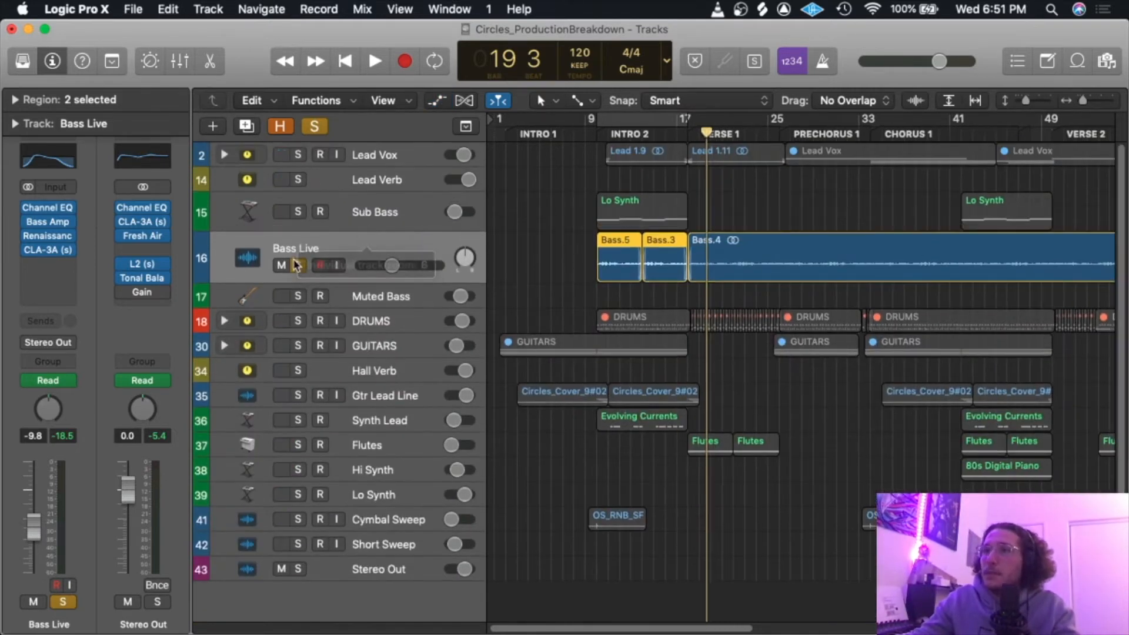
{"action": "left_click", "coordinate": [297, 265]}
{"action": "left_click", "coordinate": [298, 212]}
{"action": "left_click", "coordinate": [386, 214]}
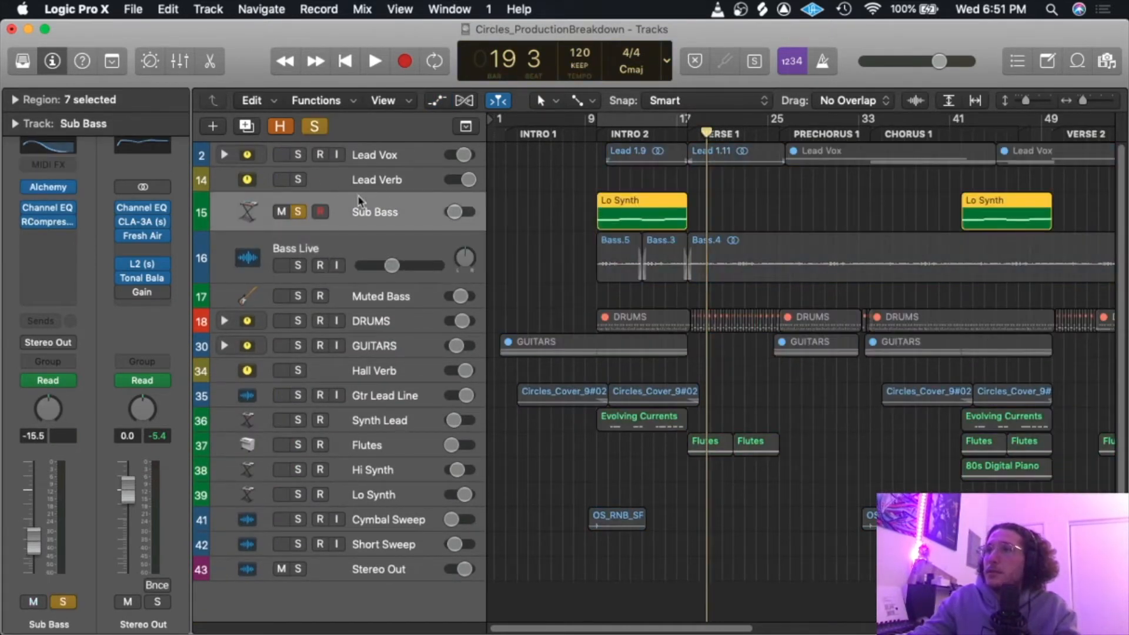
Cycle Intro 2 to audition the soloed Sub Bass, and increase the height of its track.
{"action": "left_click", "coordinate": [648, 129]}
{"action": "key", "text": "space"}
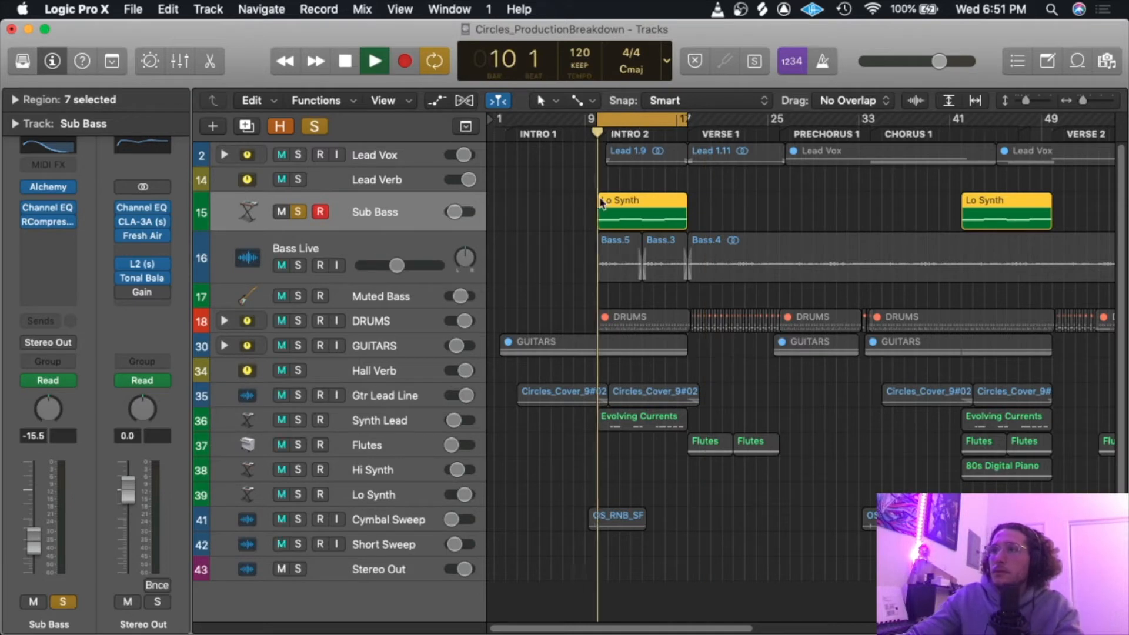
{"action": "left_click_drag", "start_coordinate": [394, 236], "coordinate": [397, 277]}
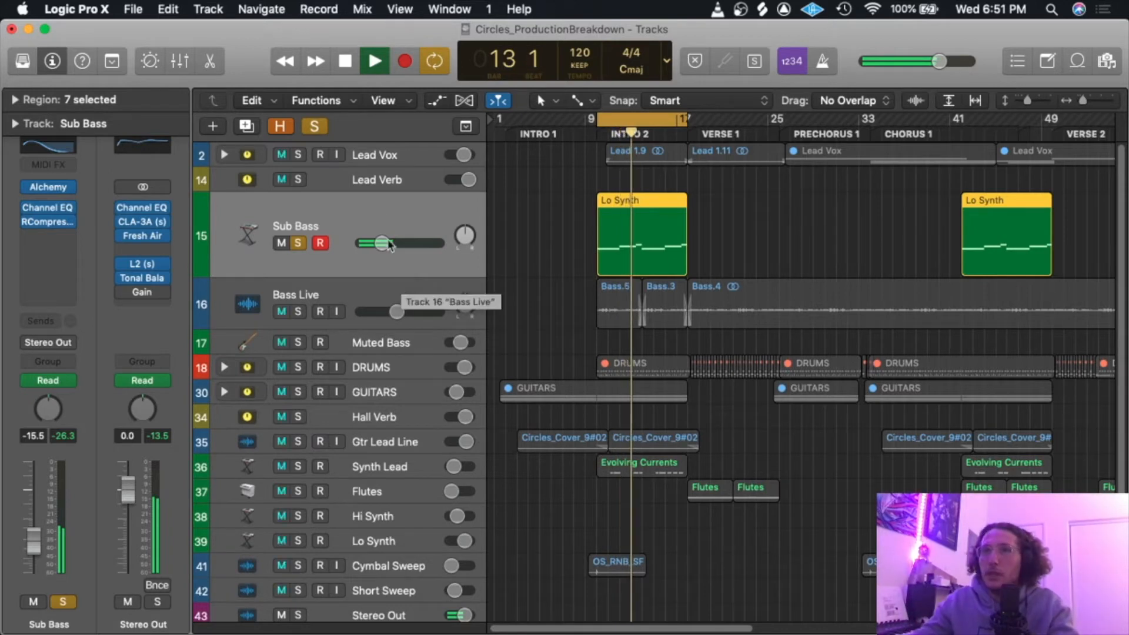
{"action": "key", "text": "space"}
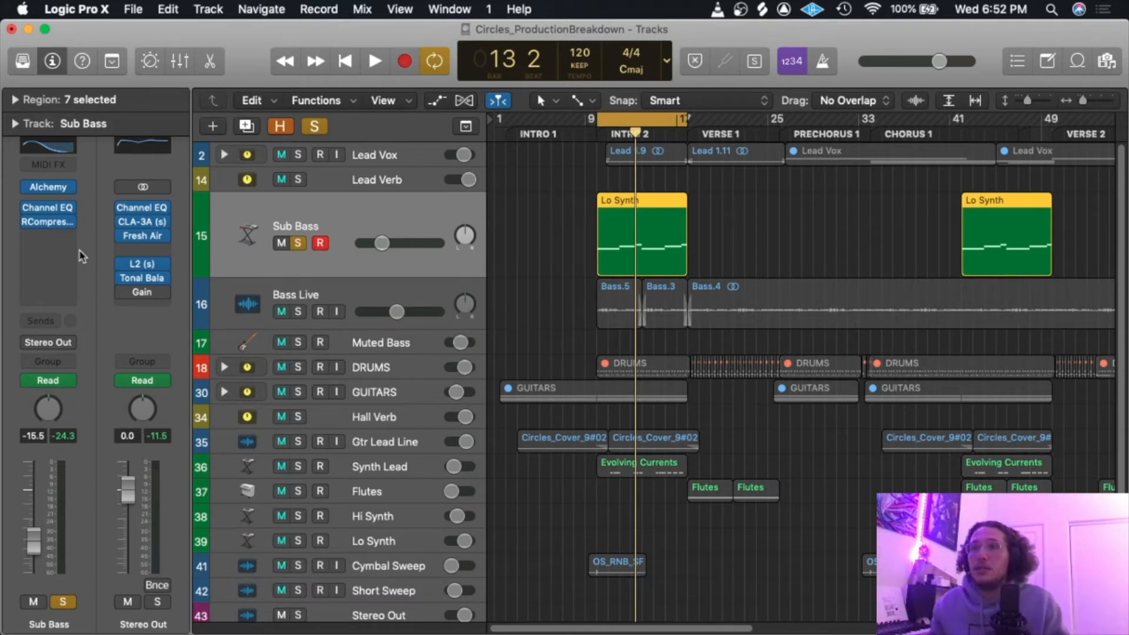
Set the cycle range over the end of the Bridge, play Sub Bass there and show its volume automation.
{"action": "left_click", "coordinate": [595, 111]}
{"action": "scroll", "coordinate": [680, 235], "scroll_direction": "right", "scroll_amount": 15}
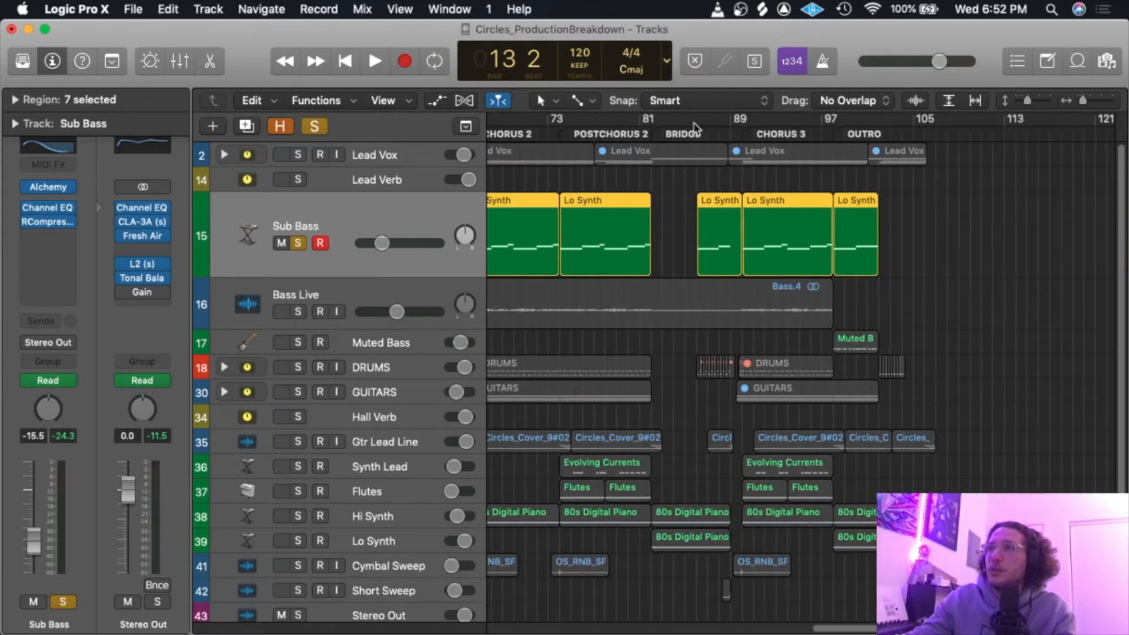
{"action": "left_click_drag", "start_coordinate": [695, 127], "coordinate": [730, 127]}
{"action": "key", "text": "space"}
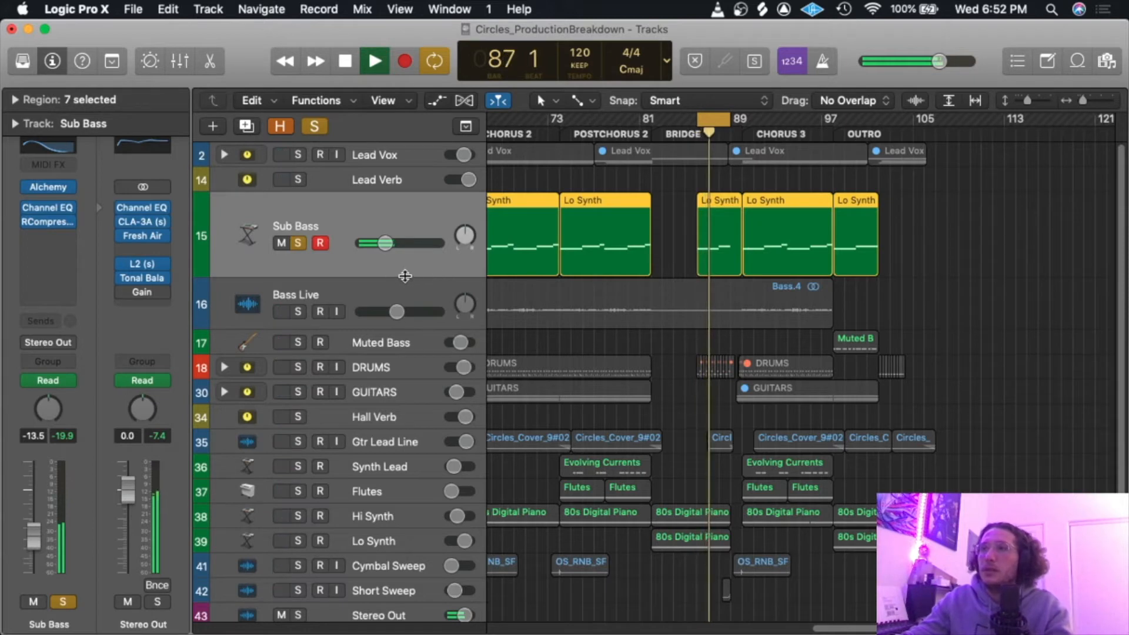
{"action": "key", "text": "a"}
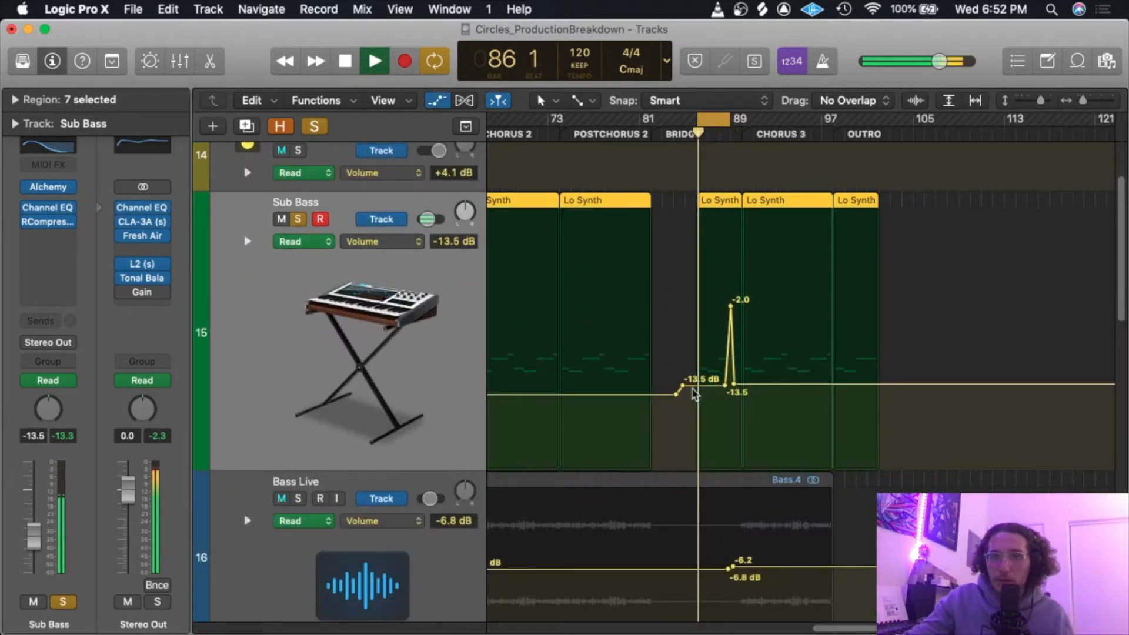
{"action": "key", "text": "space"}
Extend the cycle range past the volume spike at the end of the Bridge and replay Sub Bass.
{"action": "left_click_drag", "start_coordinate": [729, 119], "coordinate": [735, 124]}
{"action": "key", "text": "space"}
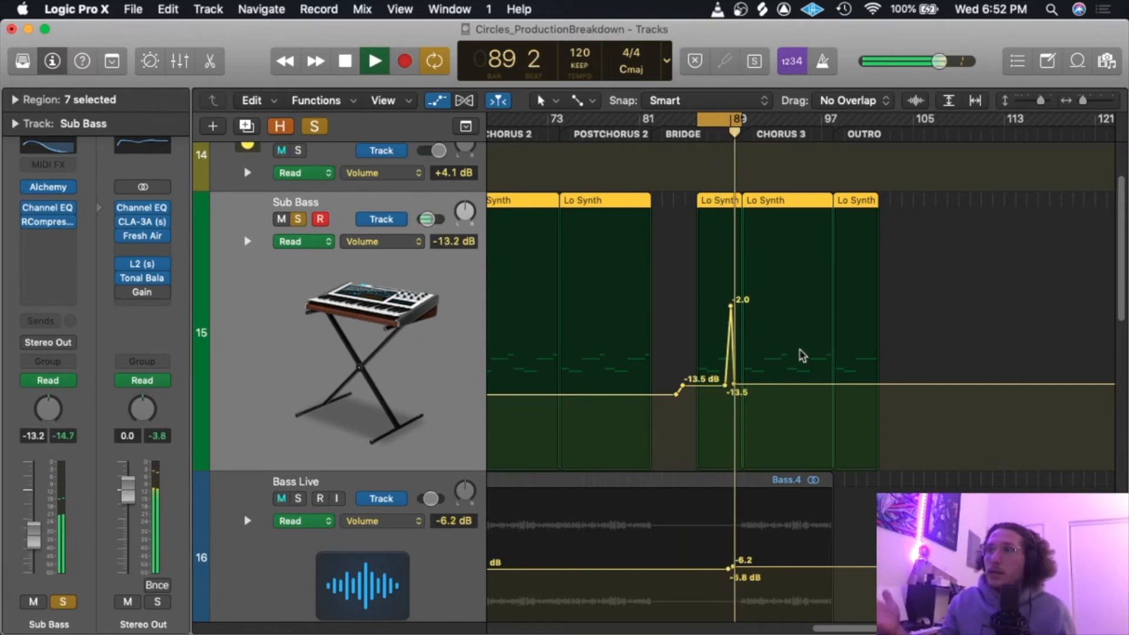
{"action": "key", "text": "space"}
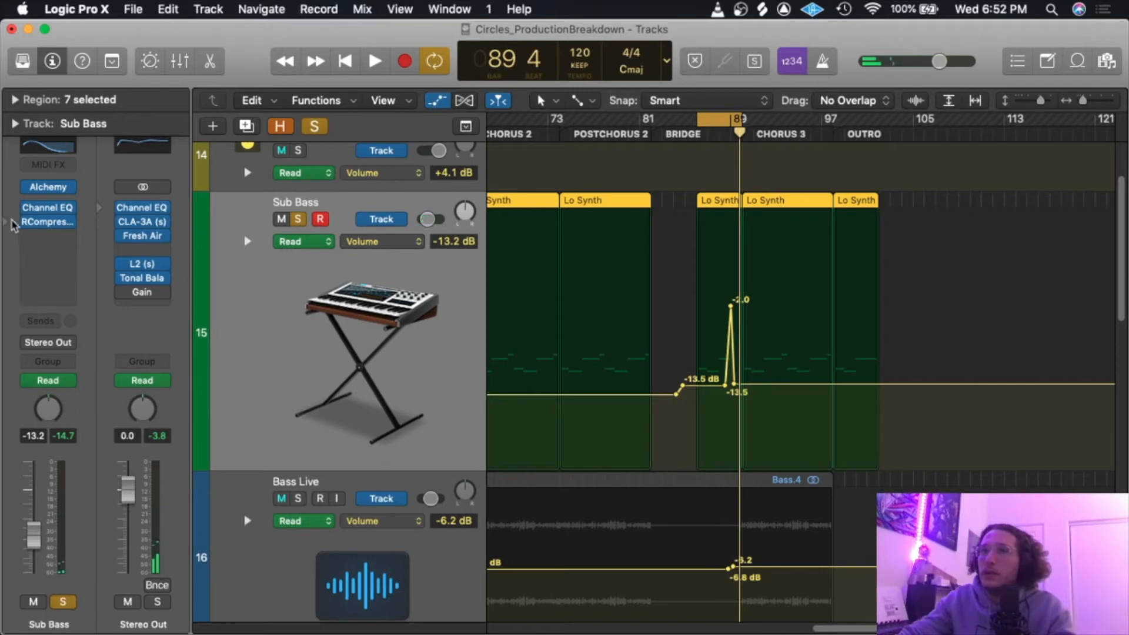
Bypass Sub Bass's Channel EQ and RCompressor, and play it with the cycle range moved to Chorus 3, bars 90 to 98.
{"action": "left_click", "coordinate": [28, 207]}
{"action": "left_click", "coordinate": [27, 221]}
{"action": "key", "text": "space"}
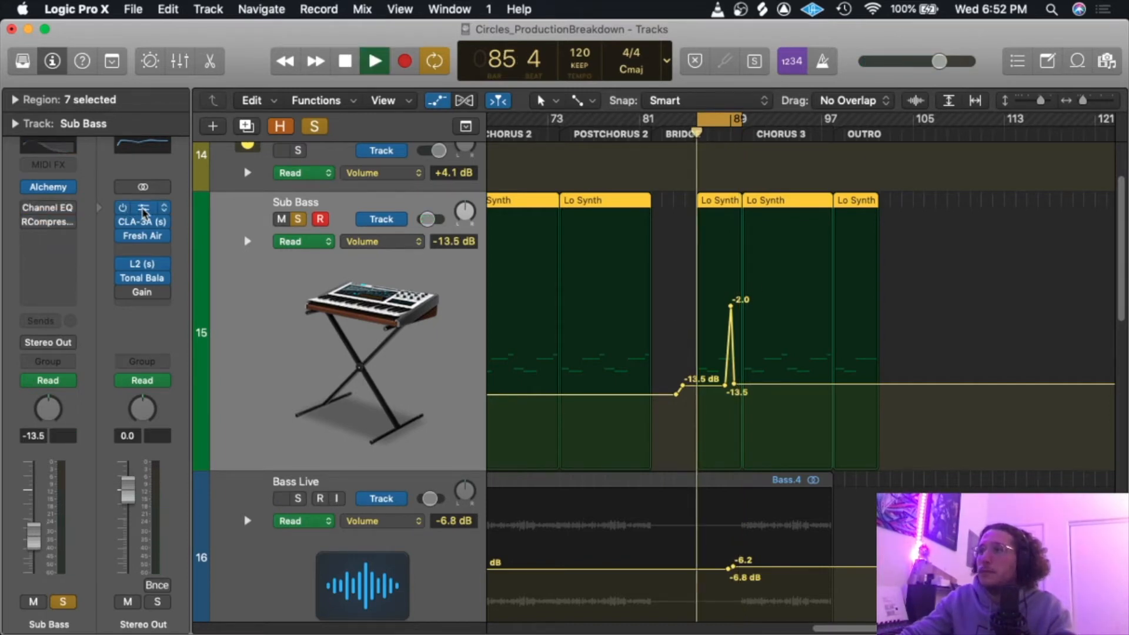
{"action": "key", "text": "space"}
{"action": "left_click_drag", "start_coordinate": [721, 122], "coordinate": [826, 136]}
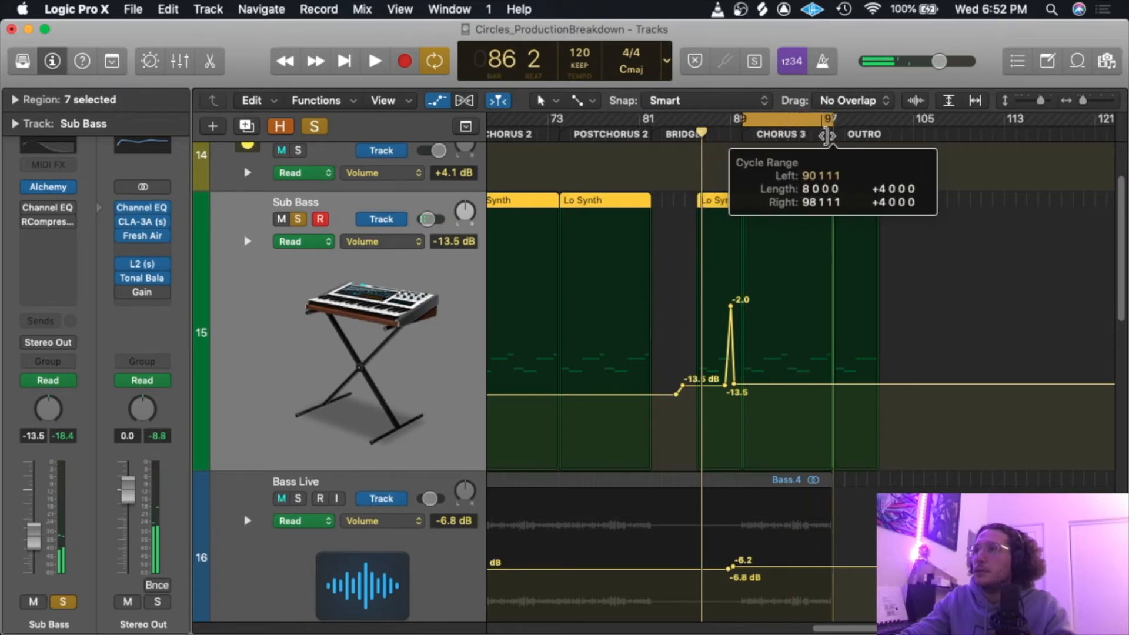
{"action": "key", "text": "space"}
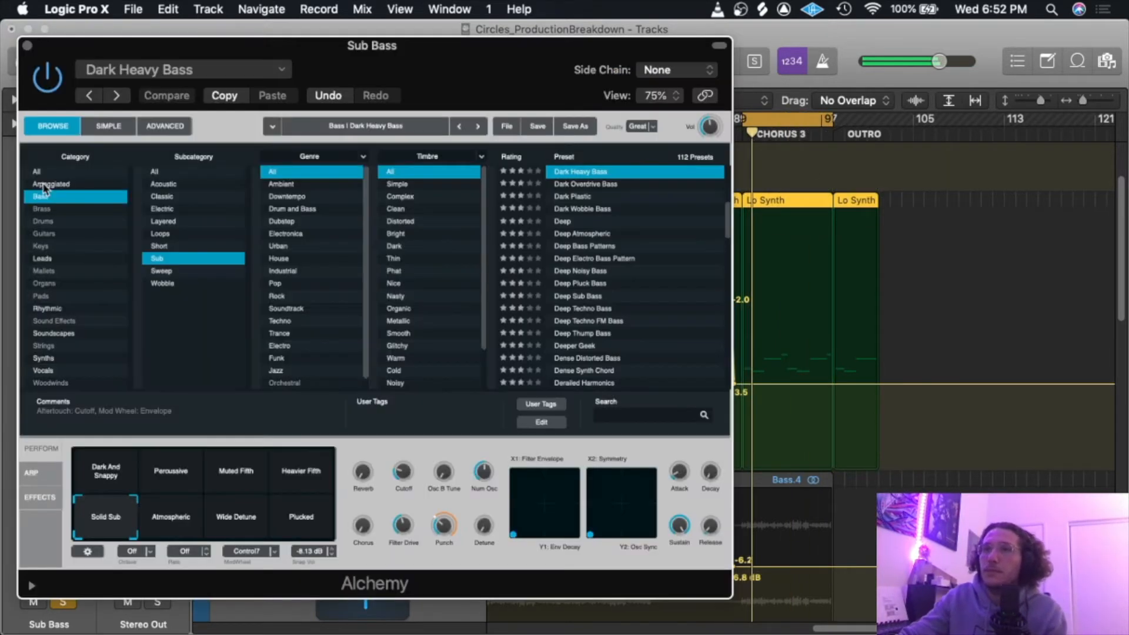
View Sub Bass's Alchemy preset, try the Dark And Snappy and Solid Sub snapshots, revert with Compare and close the plug-in.
{"action": "left_click", "coordinate": [44, 188]}
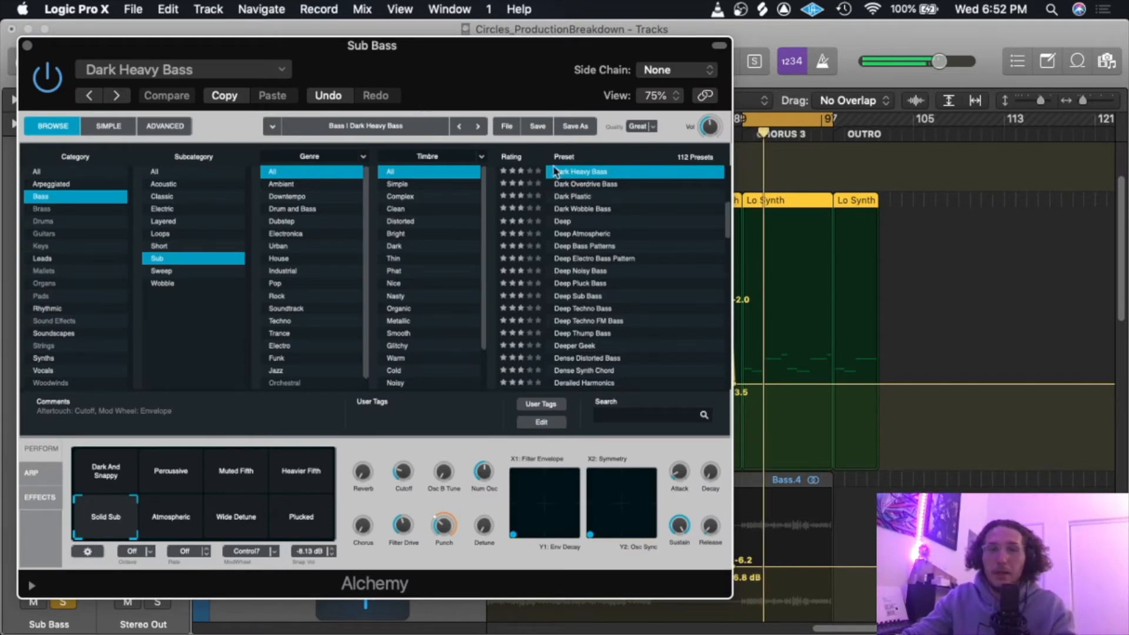
{"action": "left_click_drag", "start_coordinate": [447, 67], "coordinate": [458, 65]}
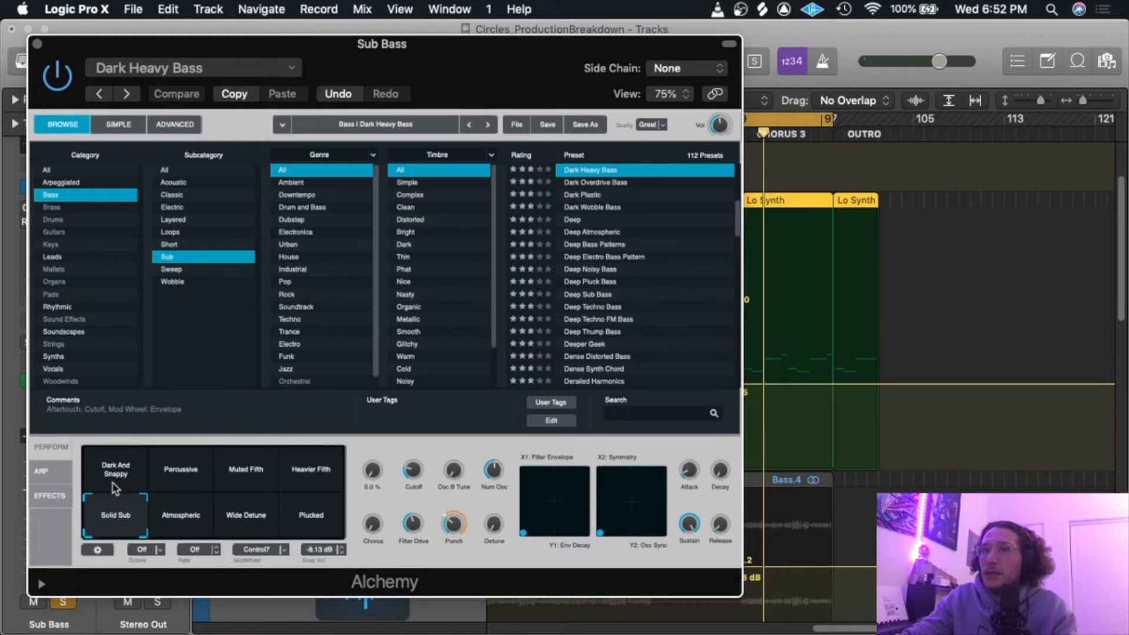
{"action": "left_click", "coordinate": [134, 473]}
{"action": "left_click", "coordinate": [119, 512]}
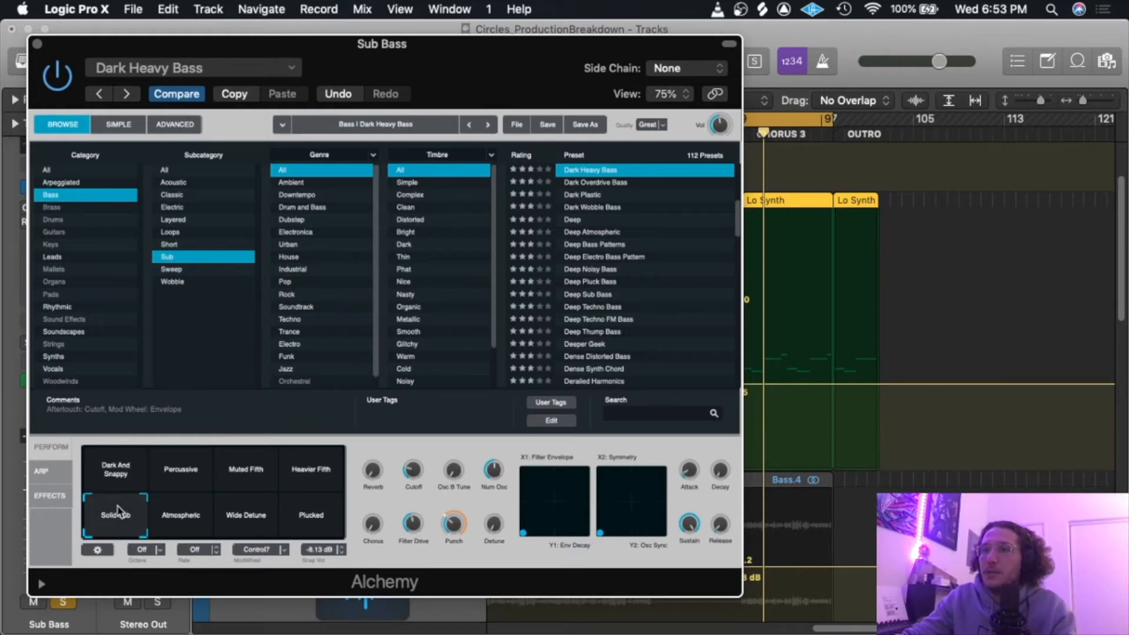
{"action": "left_click", "coordinate": [176, 95]}
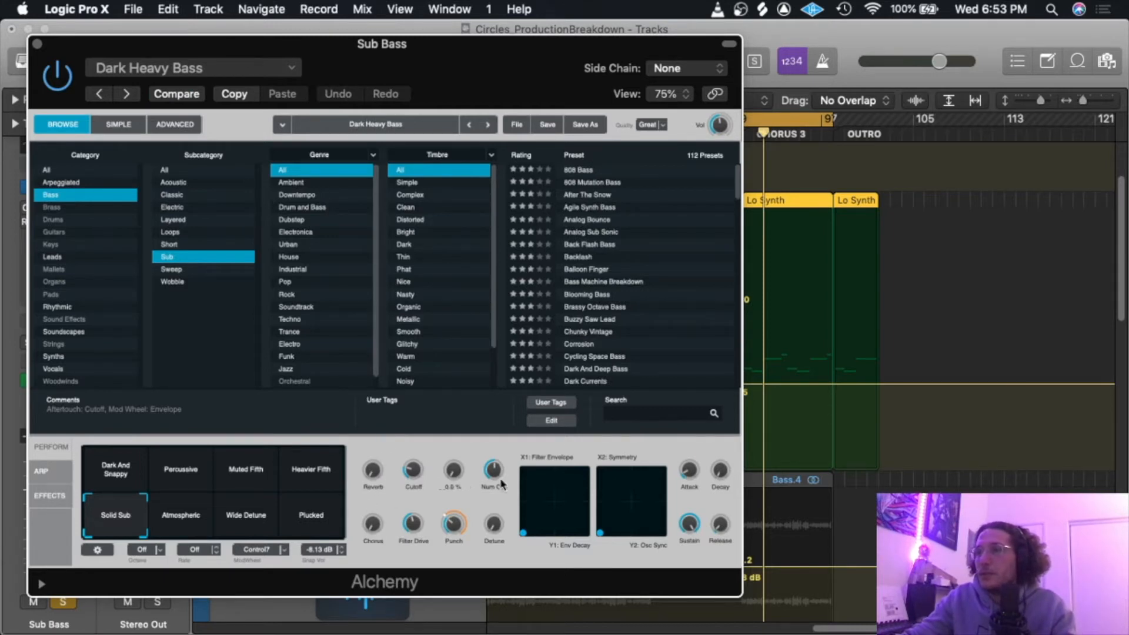
{"action": "key", "text": "super+w"}
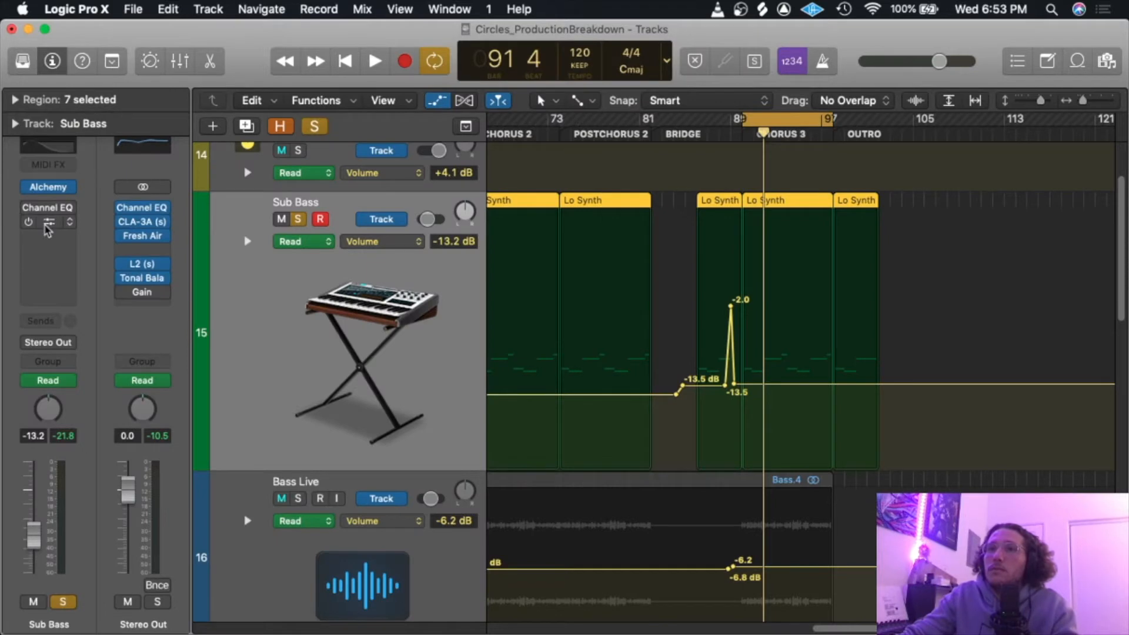
Open the Channel EQ on the Sub Bass track, compare the sound with it bypassed and active, and close it.
{"action": "left_click", "coordinate": [49, 210]}
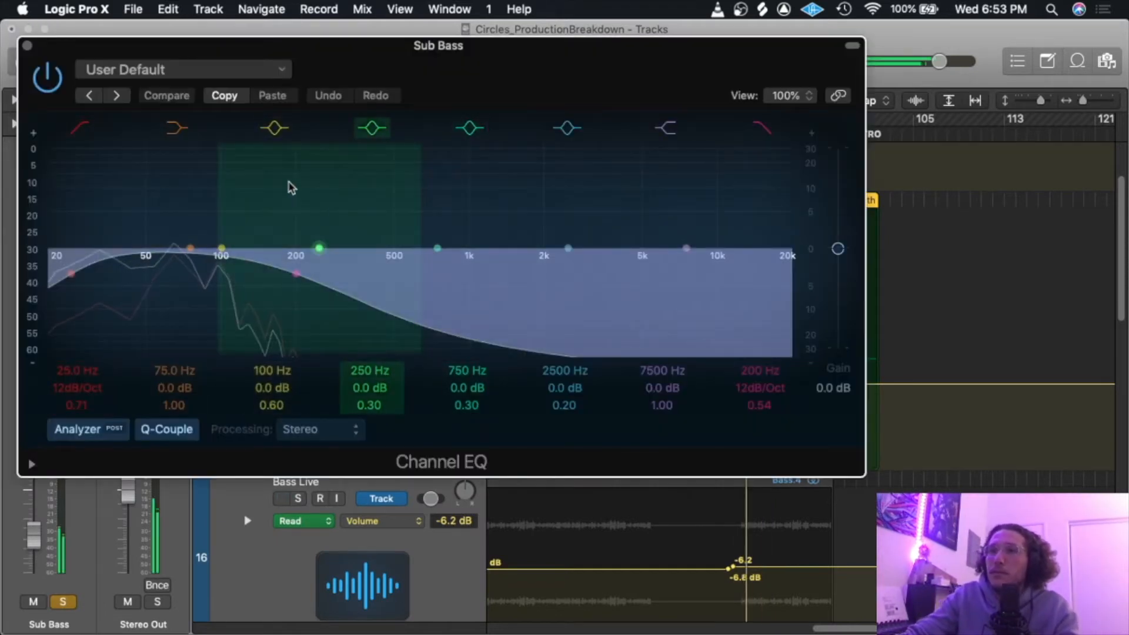
{"action": "left_click", "coordinate": [47, 77]}
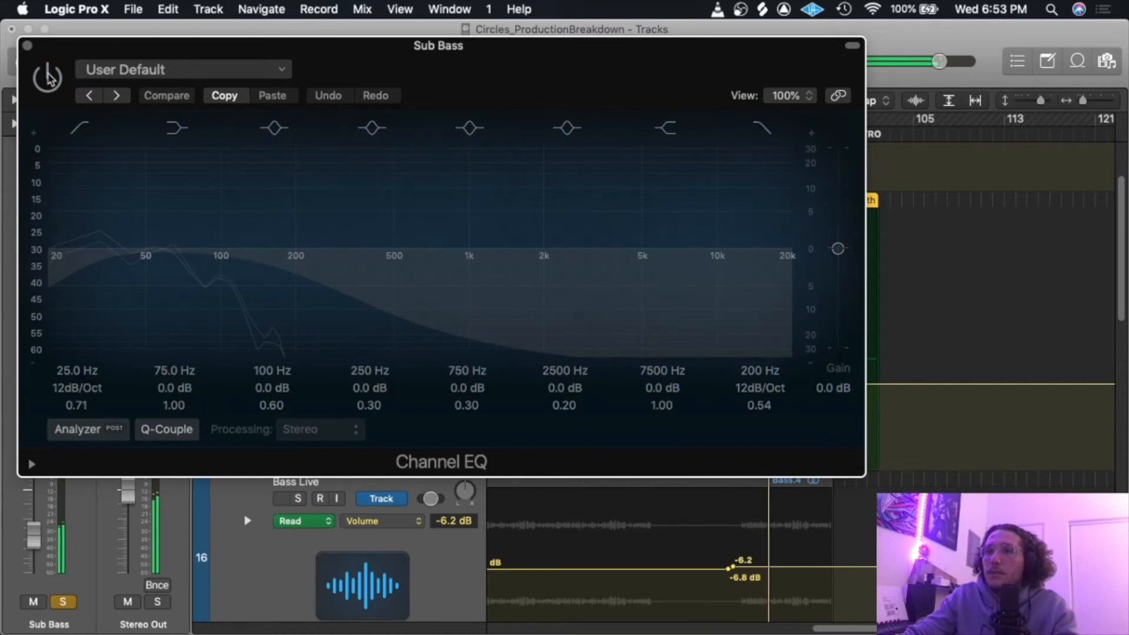
{"action": "left_click", "coordinate": [48, 77]}
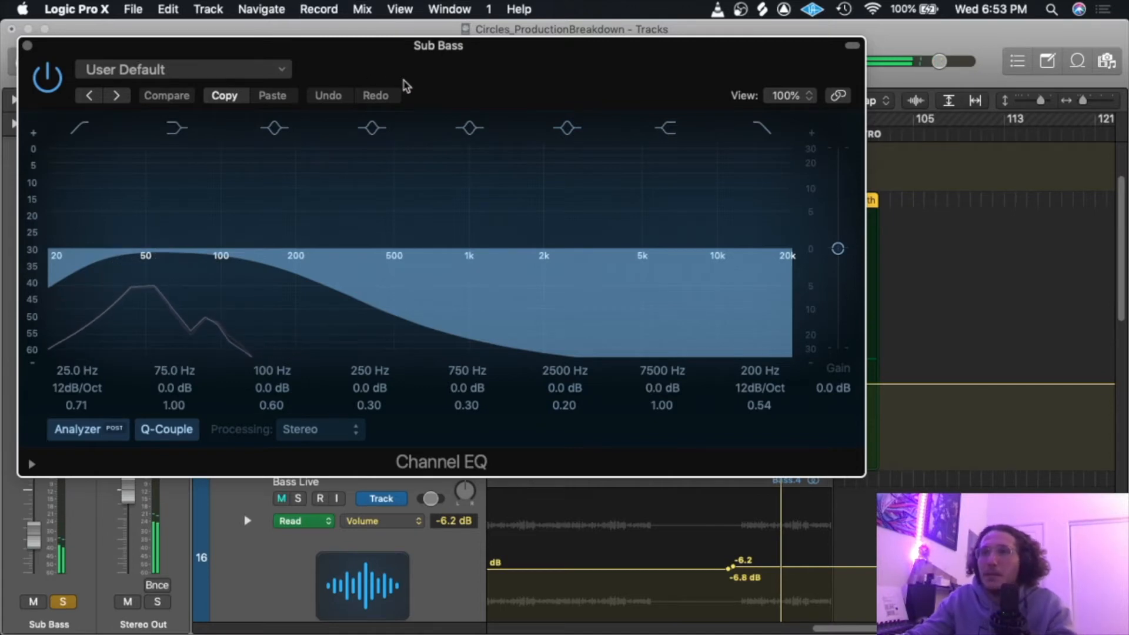
{"action": "mouse_move", "coordinate": [232, 212]}
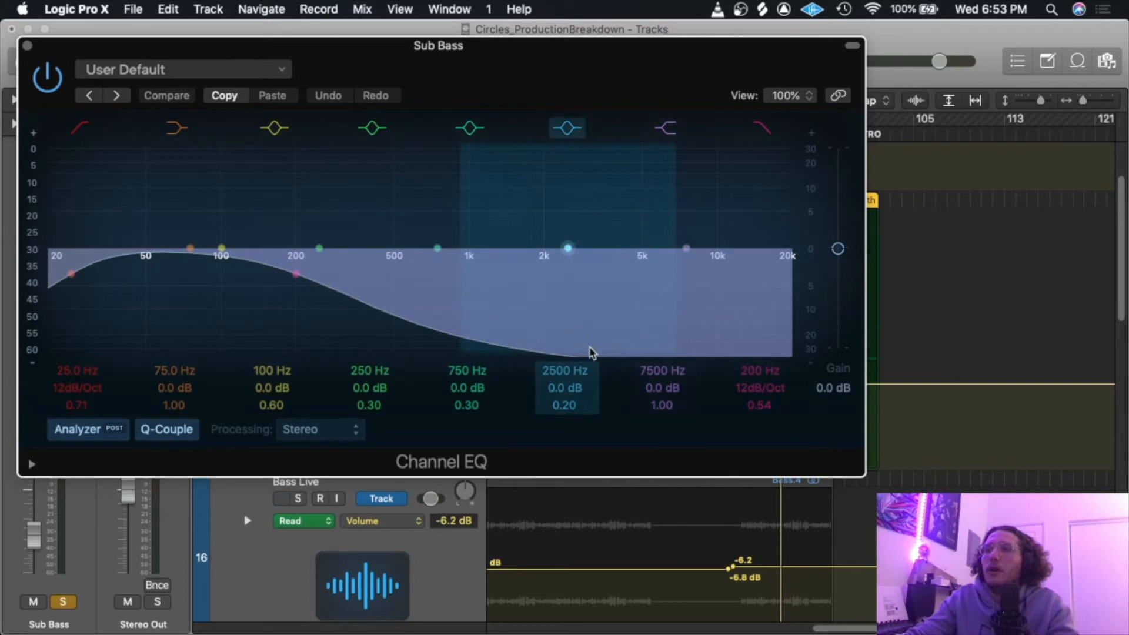
{"action": "left_click", "coordinate": [27, 46]}
Inspect the RCompressor settings on the Sub Bass track while playing the soloed part, and close the plug-in.
{"action": "mouse_move", "coordinate": [24, 223]}
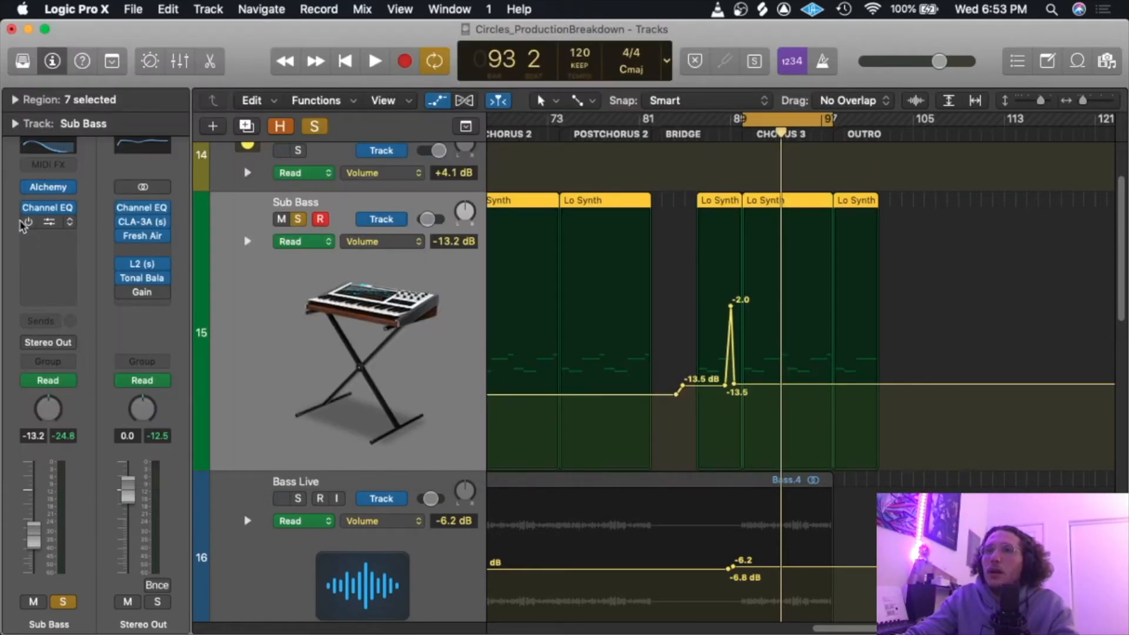
{"action": "left_click", "coordinate": [47, 224]}
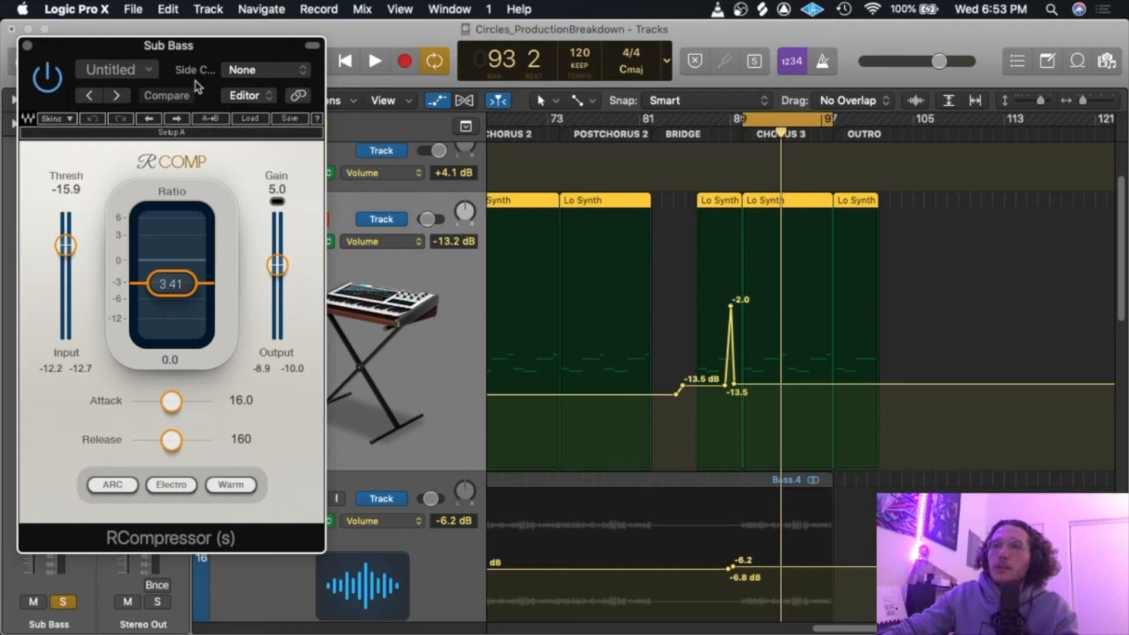
{"action": "key", "text": "space"}
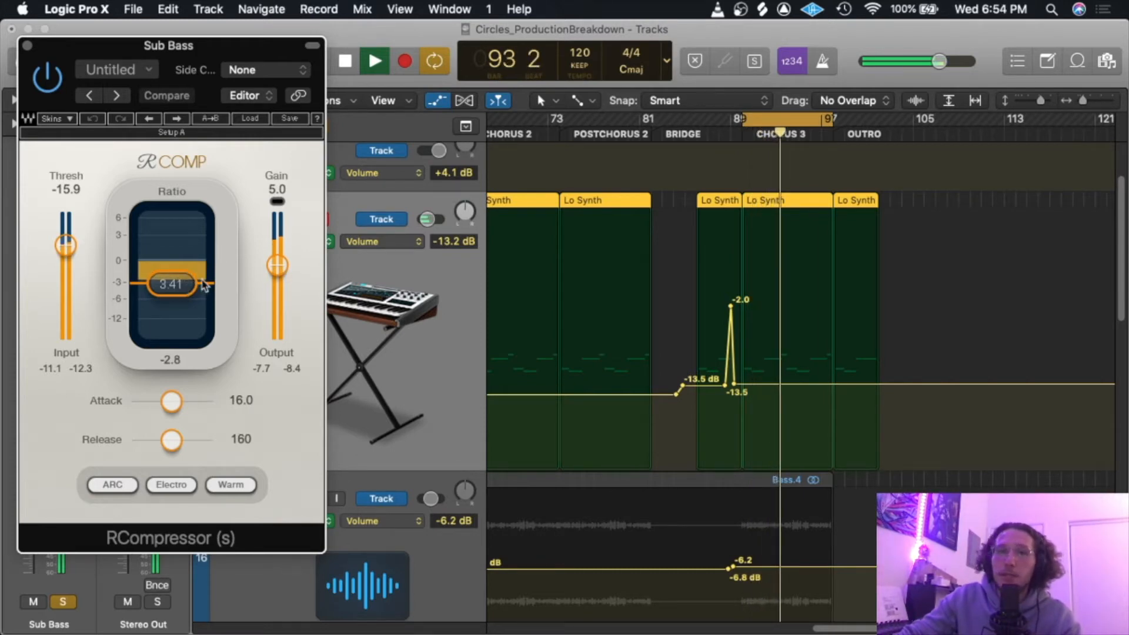
{"action": "key", "text": "space"}
{"action": "left_click", "coordinate": [27, 46]}
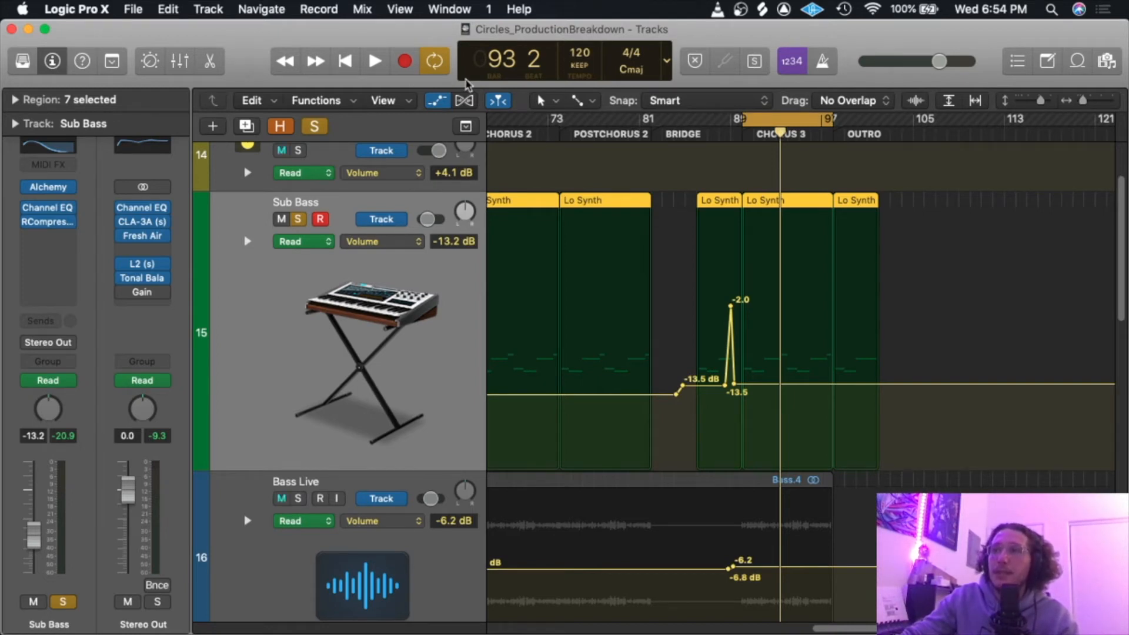
Examine the volume automation and Lo Synth regions of the Sub Bass track from Intro 1 through the Outro.
{"action": "scroll", "coordinate": [682, 329], "scroll_direction": "left", "scroll_amount": 10}
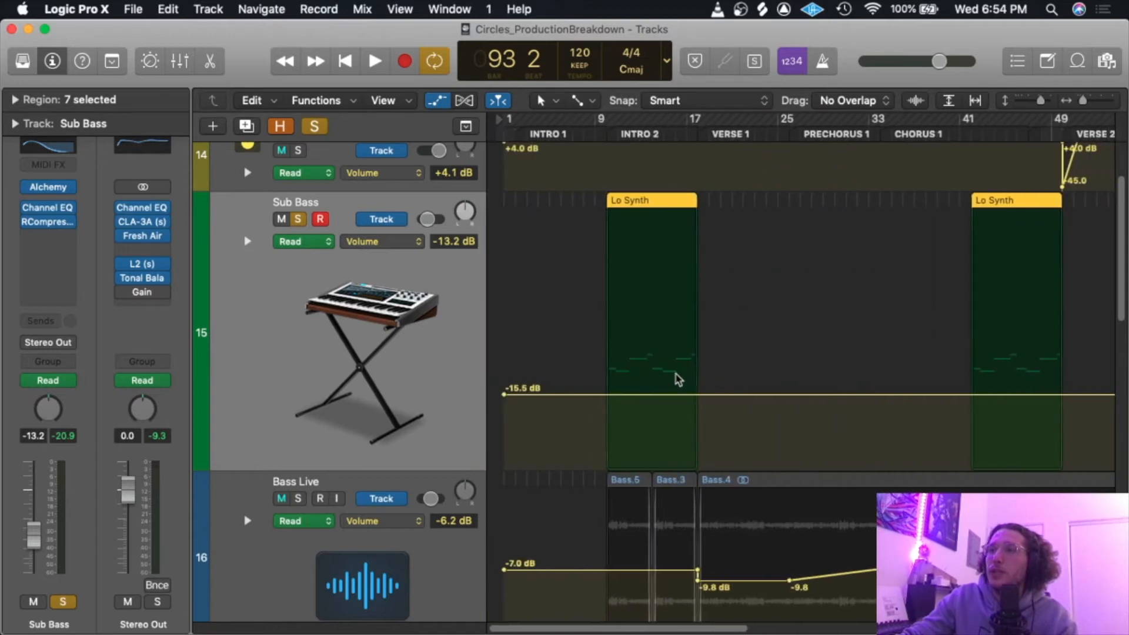
{"action": "scroll", "coordinate": [615, 404], "scroll_direction": "right", "scroll_amount": 10}
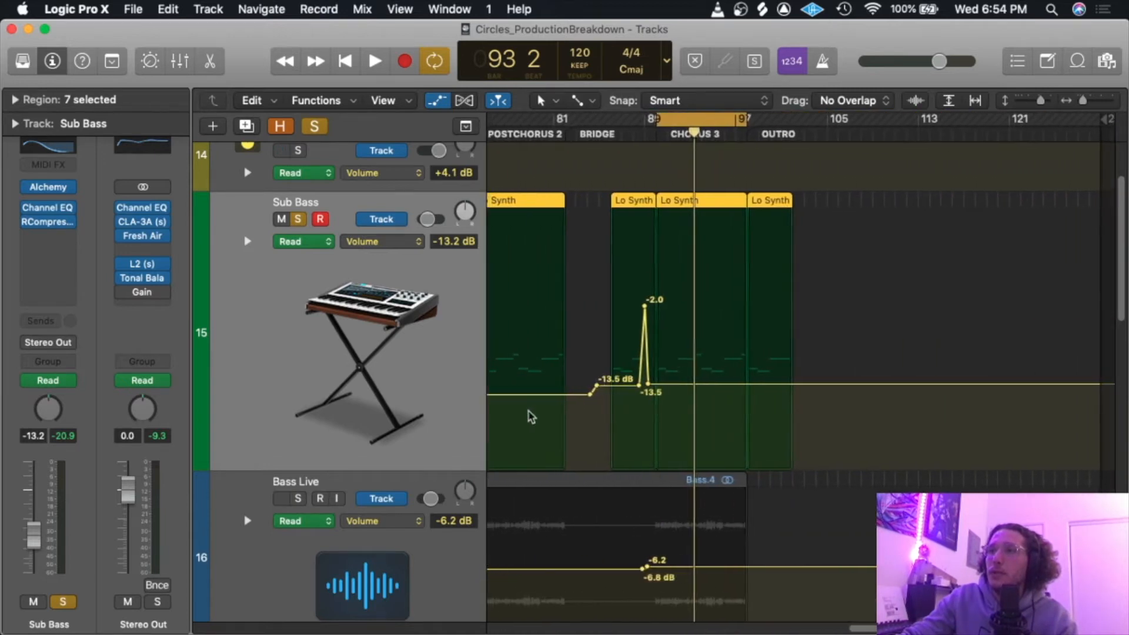
{"action": "scroll", "coordinate": [617, 404], "scroll_direction": "left", "scroll_amount": 20}
{"action": "scroll", "coordinate": [617, 403], "scroll_direction": "right", "scroll_amount": 20}
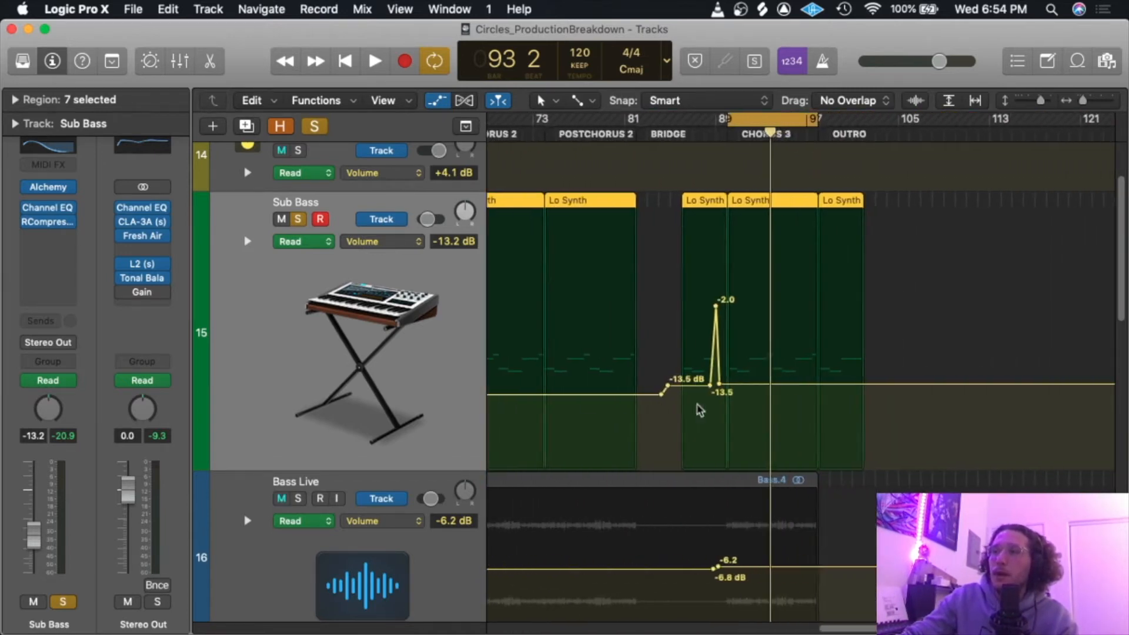
{"action": "scroll", "coordinate": [699, 405], "scroll_direction": "left", "scroll_amount": 20}
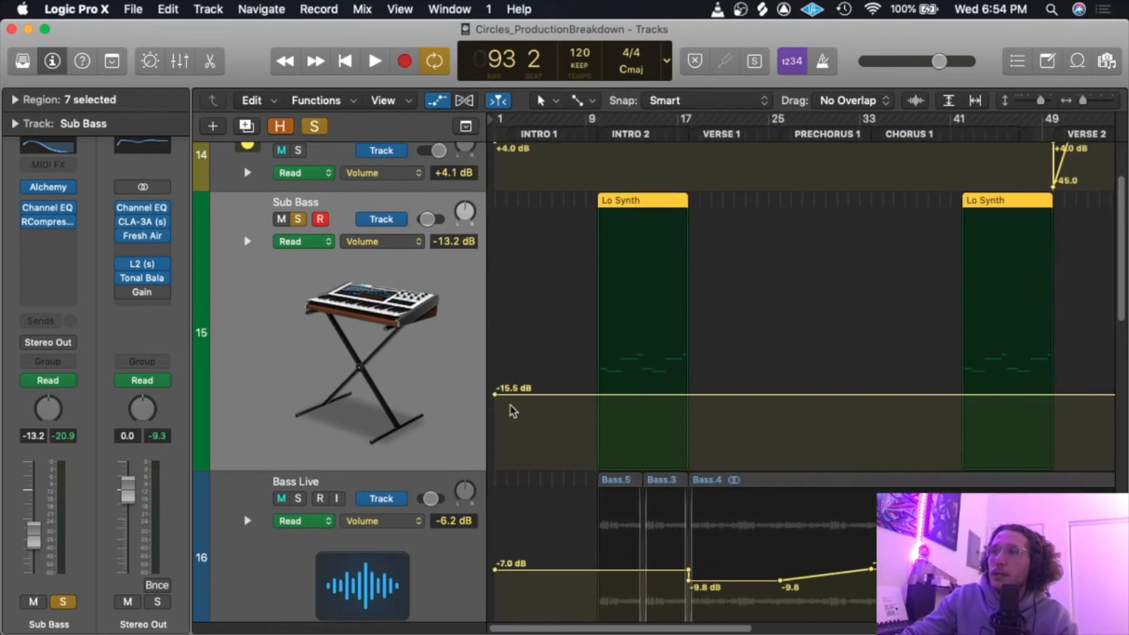
{"action": "scroll", "coordinate": [569, 408], "scroll_direction": "right", "scroll_amount": 15}
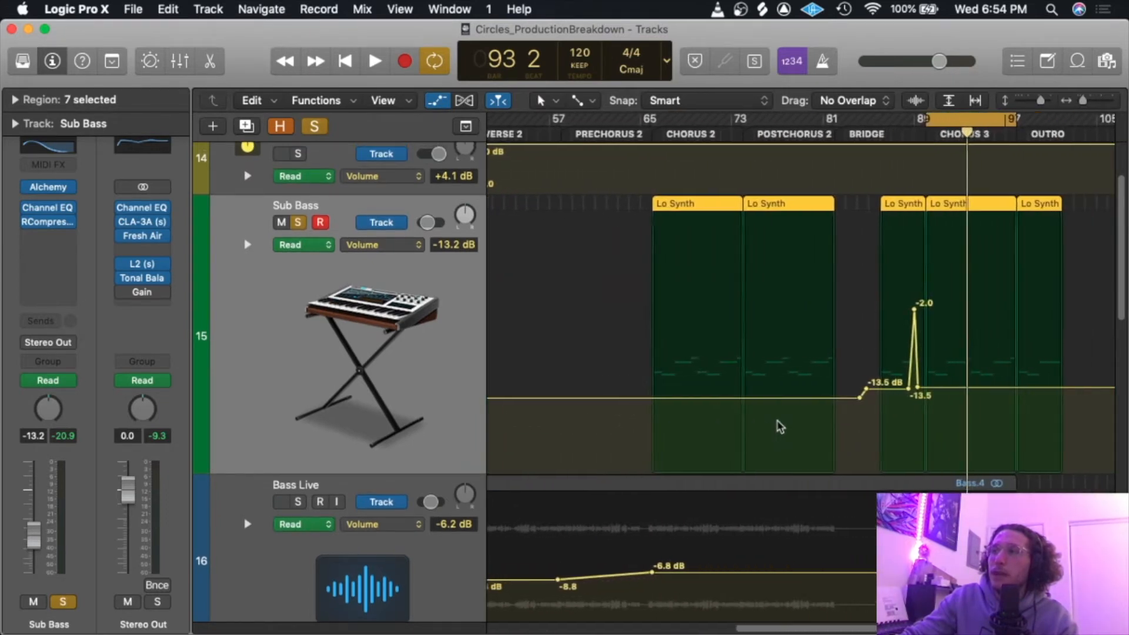
{"action": "scroll", "coordinate": [755, 416], "scroll_direction": "right", "scroll_amount": 5}
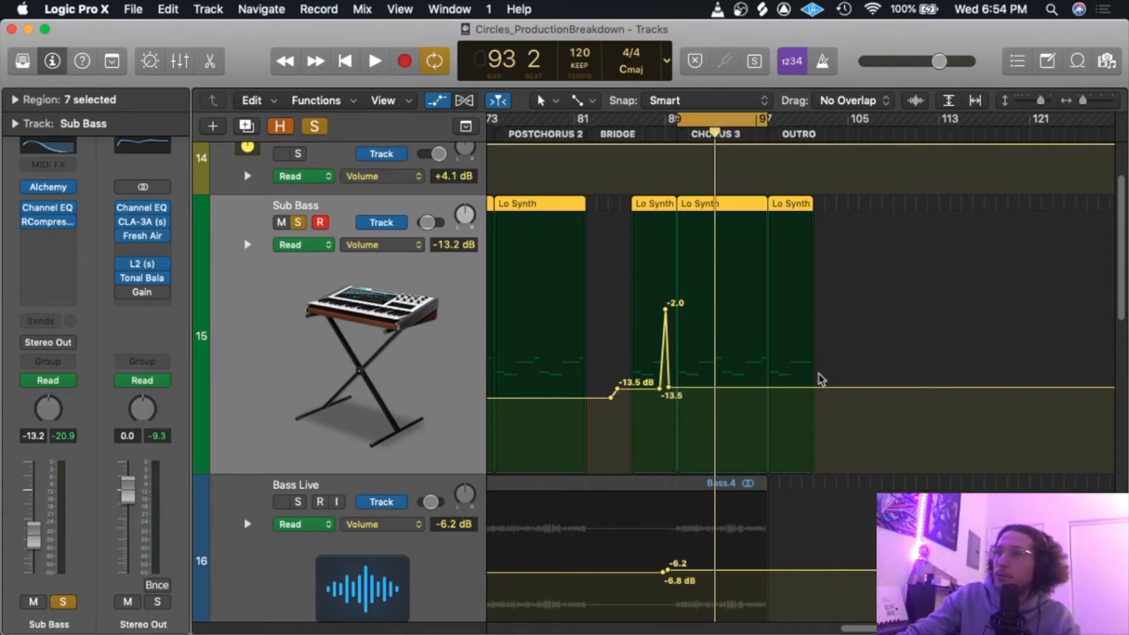
{"action": "scroll", "coordinate": [820, 430], "scroll_direction": "left", "scroll_amount": 10}
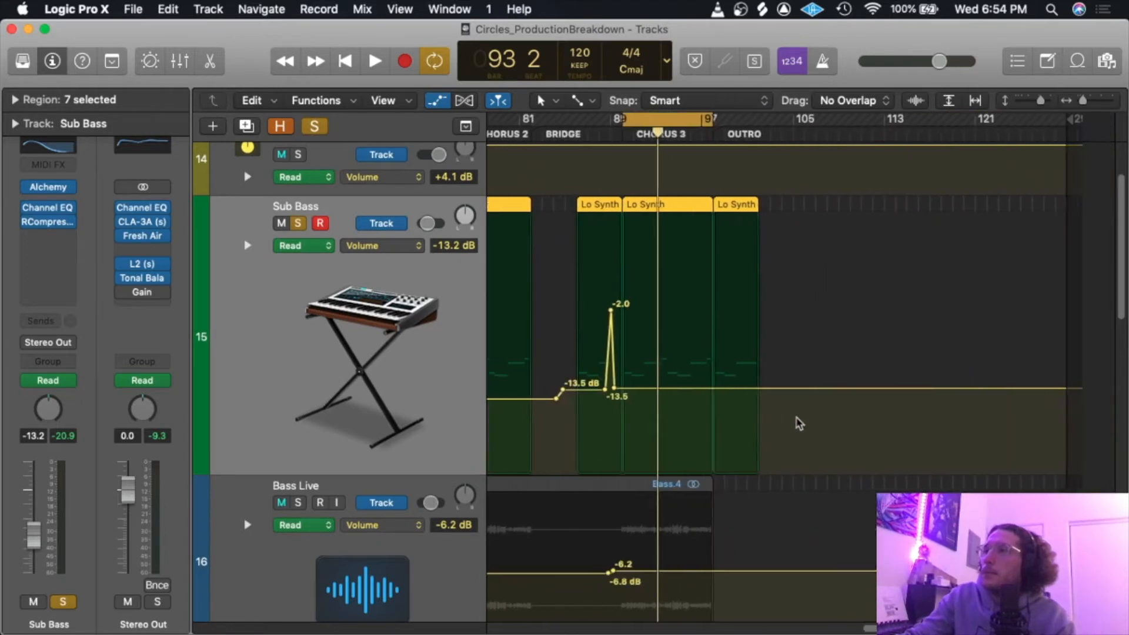
{"action": "scroll", "coordinate": [612, 377], "scroll_direction": "up", "scroll_amount": 1}
{"action": "scroll", "coordinate": [620, 373], "scroll_direction": "right", "scroll_amount": 4}
{"action": "scroll", "coordinate": [620, 373], "scroll_direction": "down", "scroll_amount": 3}
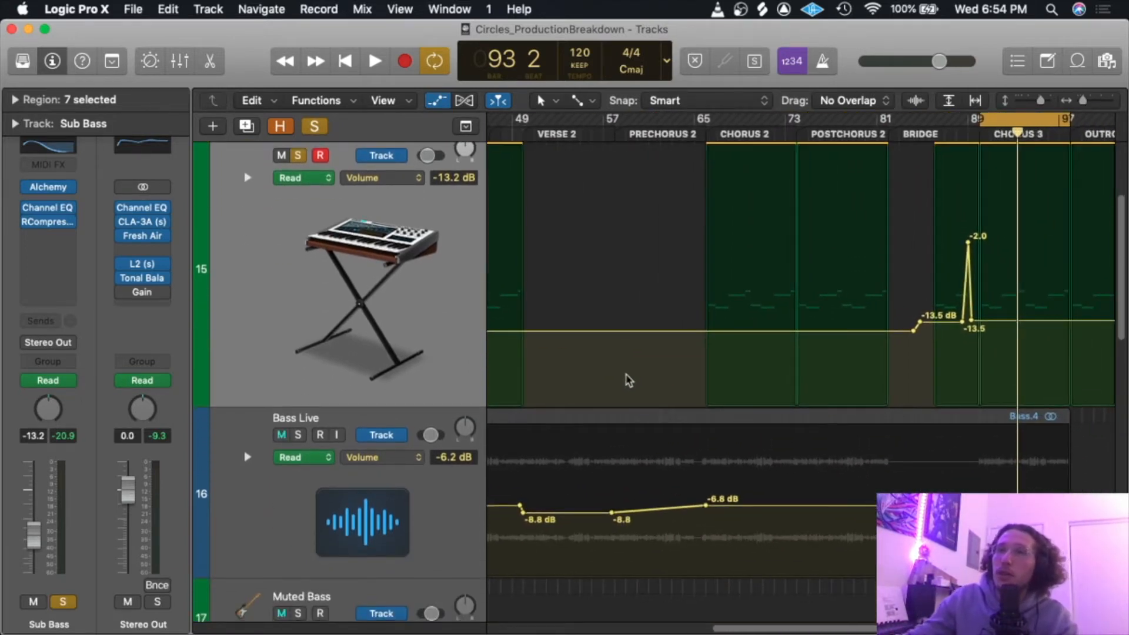
{"action": "scroll", "coordinate": [628, 379], "scroll_direction": "right", "scroll_amount": 12}
{"action": "scroll", "coordinate": [679, 390], "scroll_direction": "up", "scroll_amount": 1}
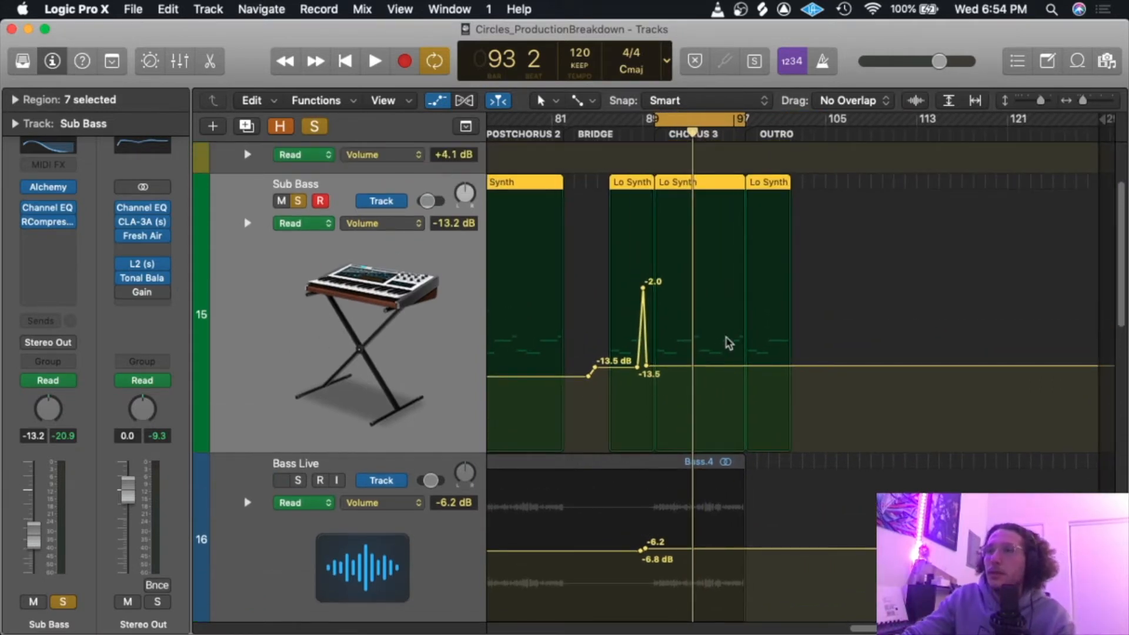
Hide the track automation and slightly reduce the height of the Sub Bass track.
{"action": "key", "text": "a"}
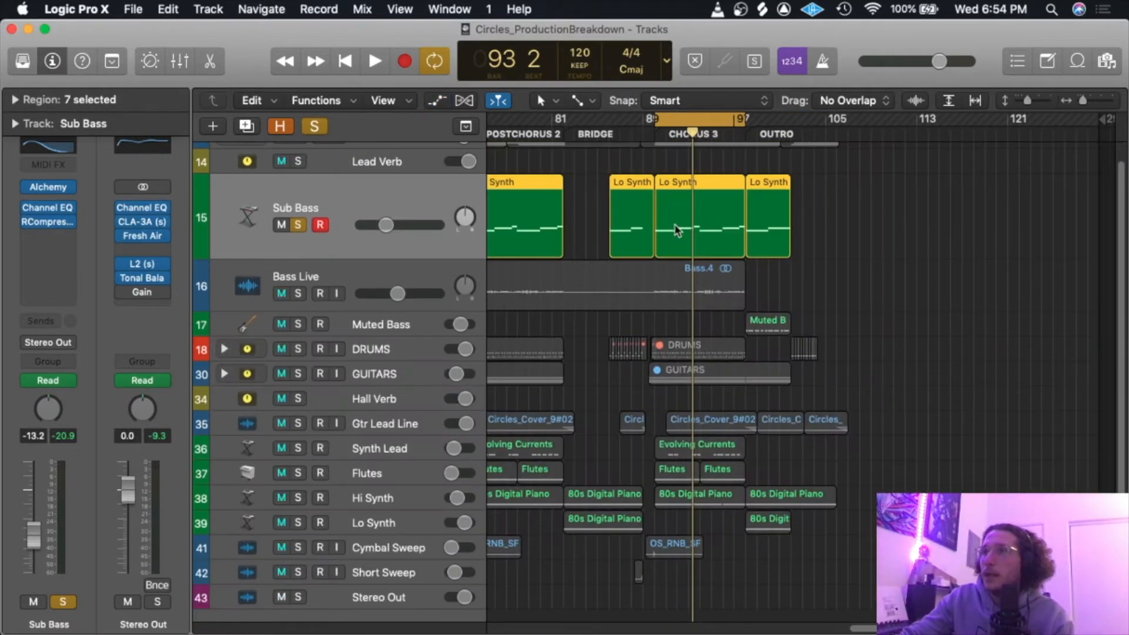
{"action": "scroll", "coordinate": [587, 235], "scroll_direction": "up", "scroll_amount": 1}
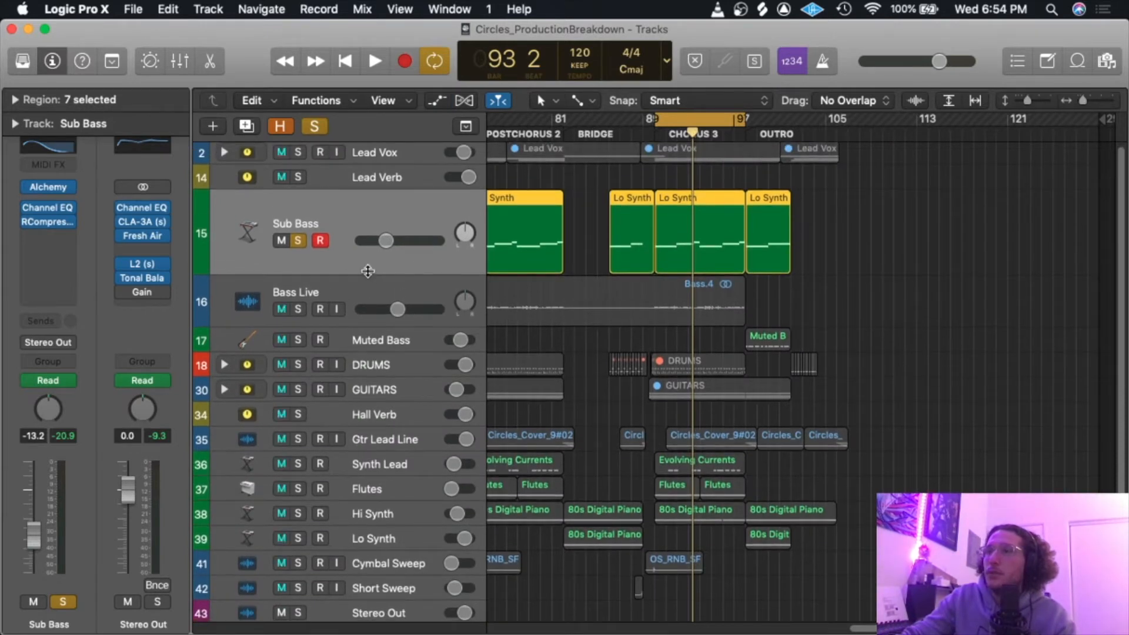
{"action": "left_click_drag", "start_coordinate": [367, 271], "coordinate": [370, 249]}
Unsolo the Sub Bass and compare Chorus 3 with it muted and unmuted, keeping Lead Vox and Lead Verb muted.
{"action": "left_click", "coordinate": [299, 230]}
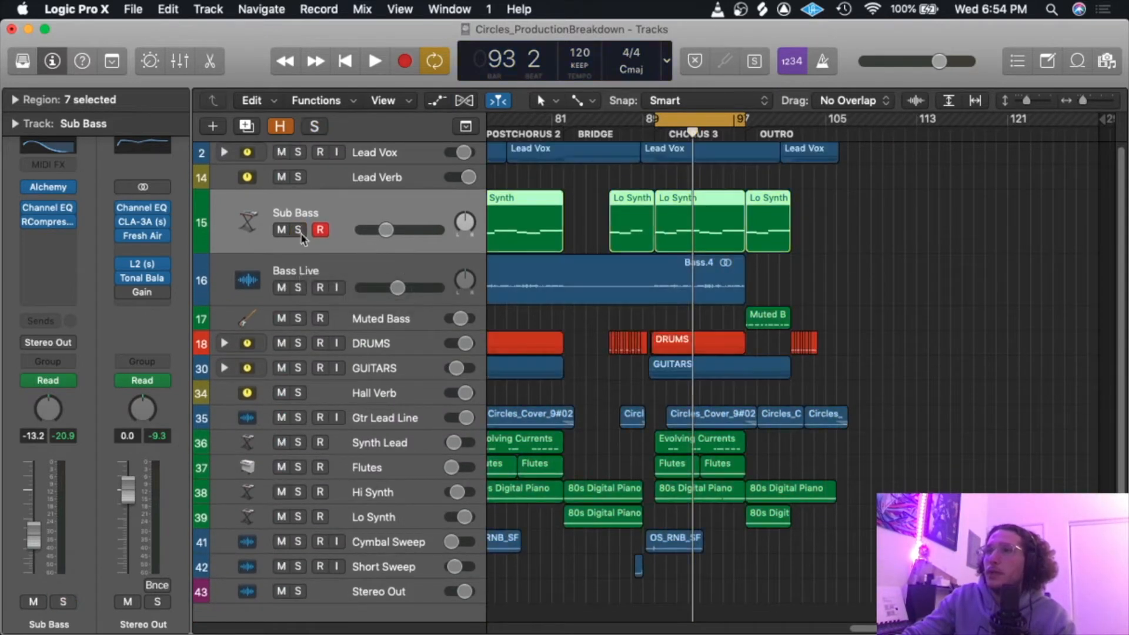
{"action": "left_click", "coordinate": [282, 229]}
{"action": "key", "text": "space"}
{"action": "key", "text": "space"}
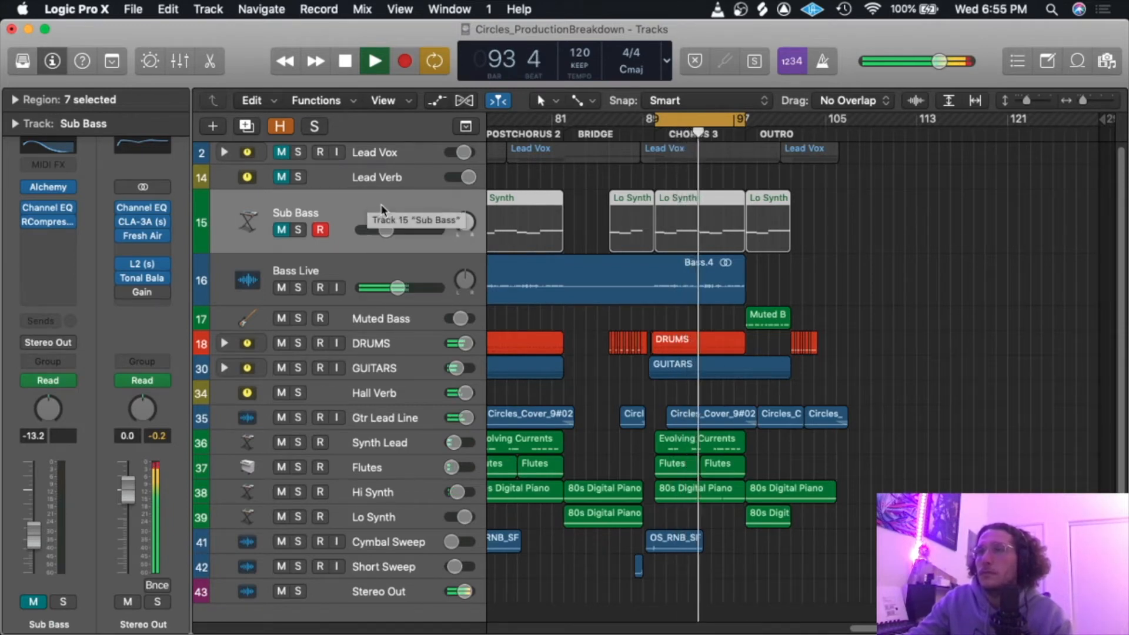
{"action": "key", "text": "space"}
{"action": "left_click", "coordinate": [283, 230]}
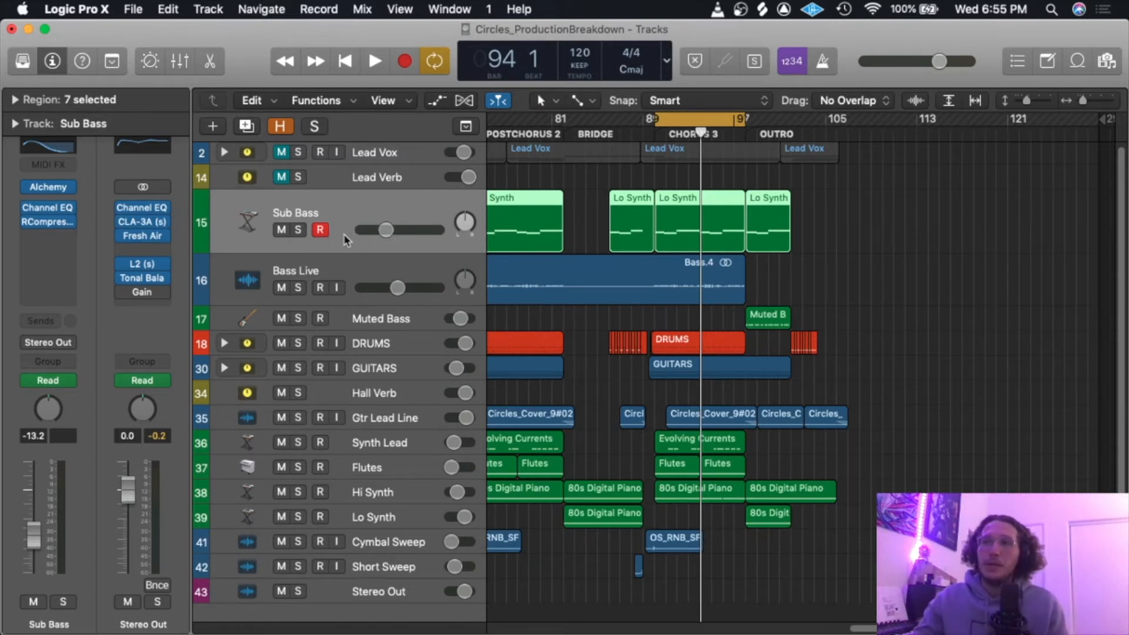
{"action": "key", "text": "space"}
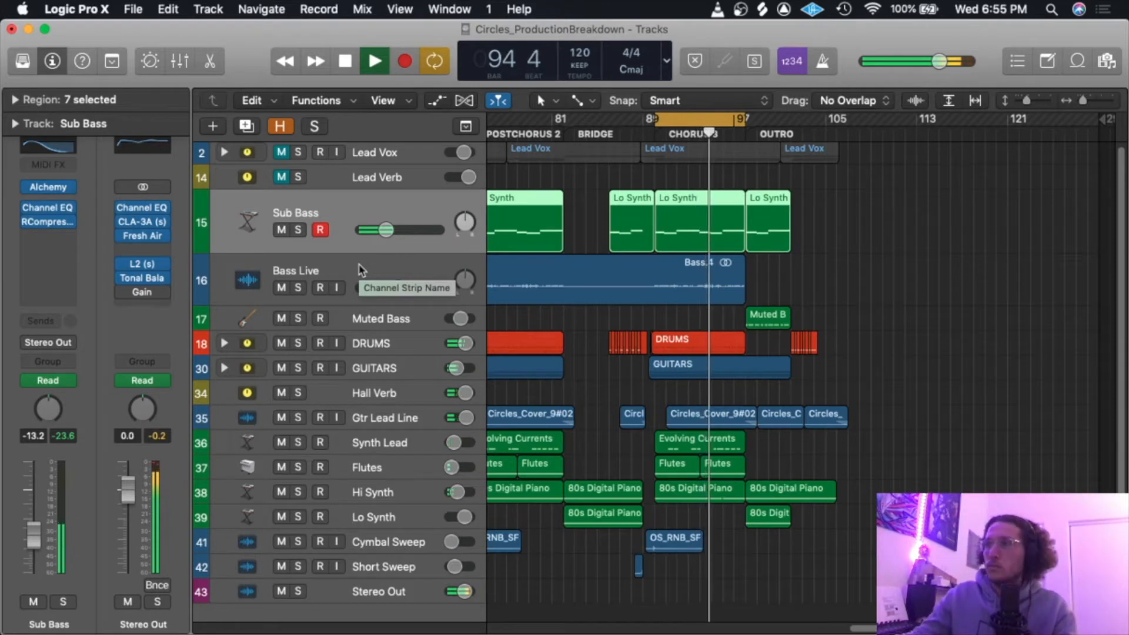
{"action": "key", "text": "space"}
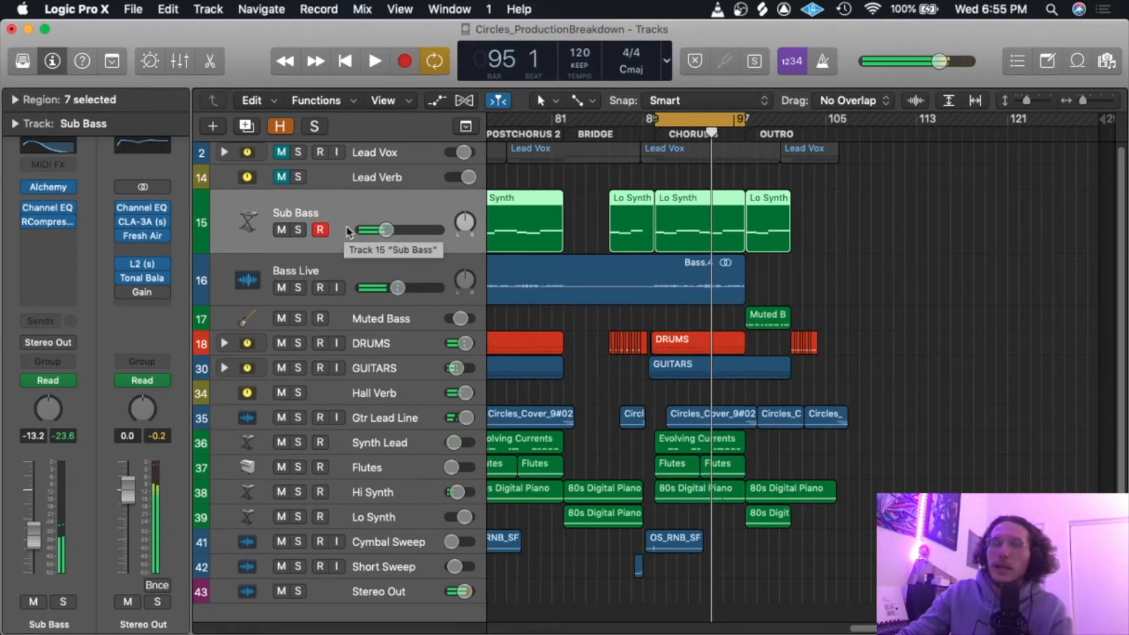
Solo the Sub Bass and Bass Live tracks together, play part of Chorus 3, and unsolo both.
{"action": "left_click", "coordinate": [298, 229]}
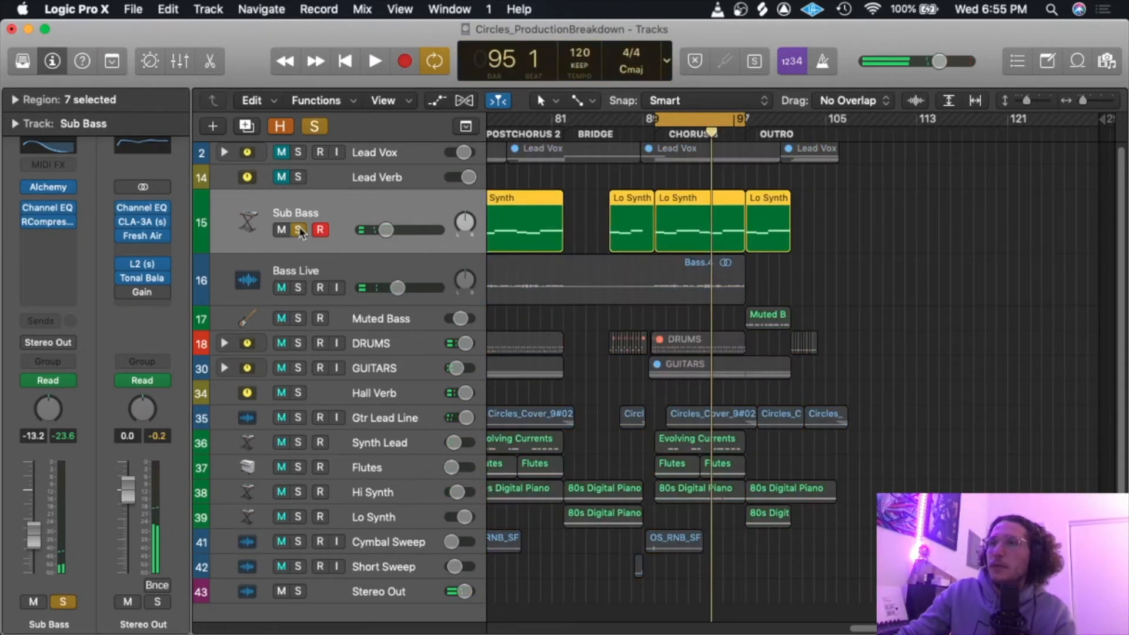
{"action": "left_click", "coordinate": [299, 287]}
{"action": "key", "text": "space"}
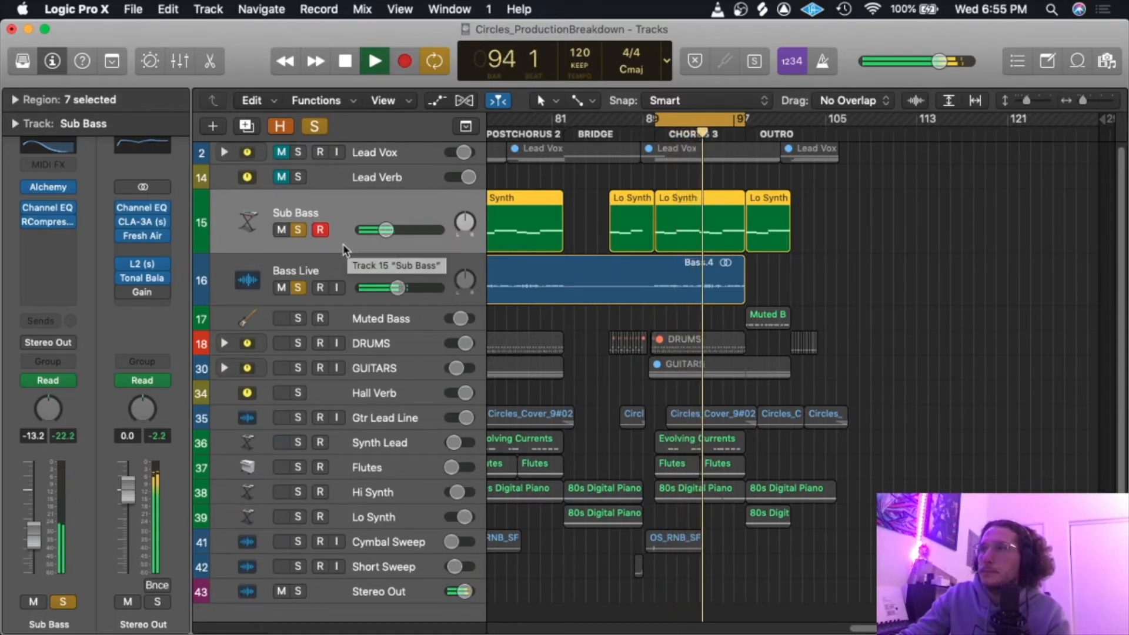
{"action": "key", "text": "space"}
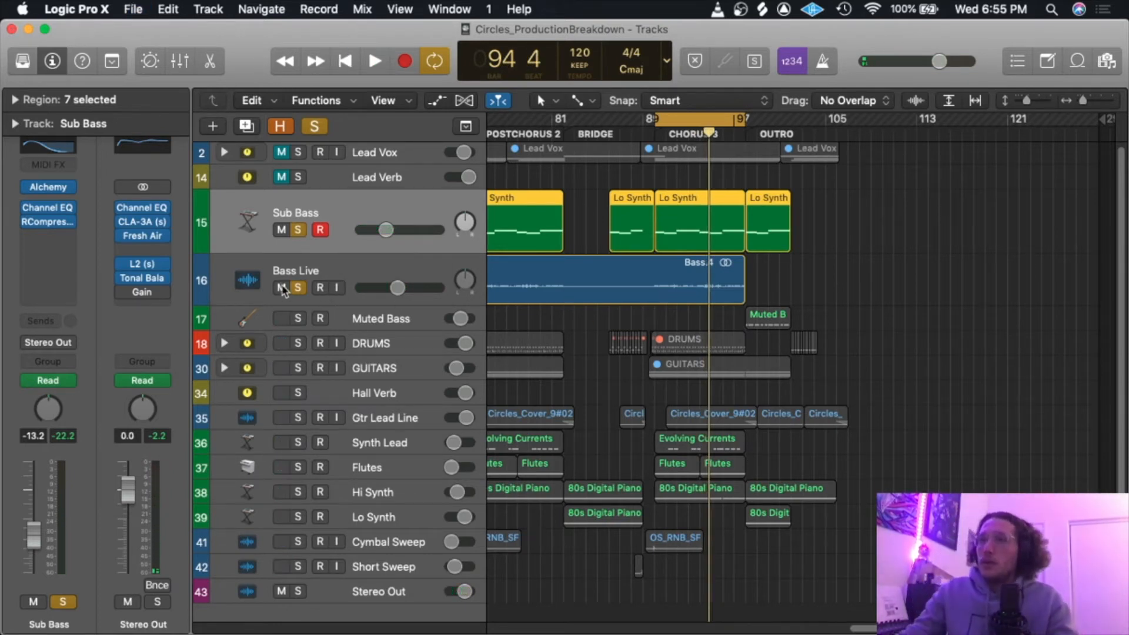
{"action": "left_click", "coordinate": [298, 229]}
{"action": "left_click", "coordinate": [298, 287]}
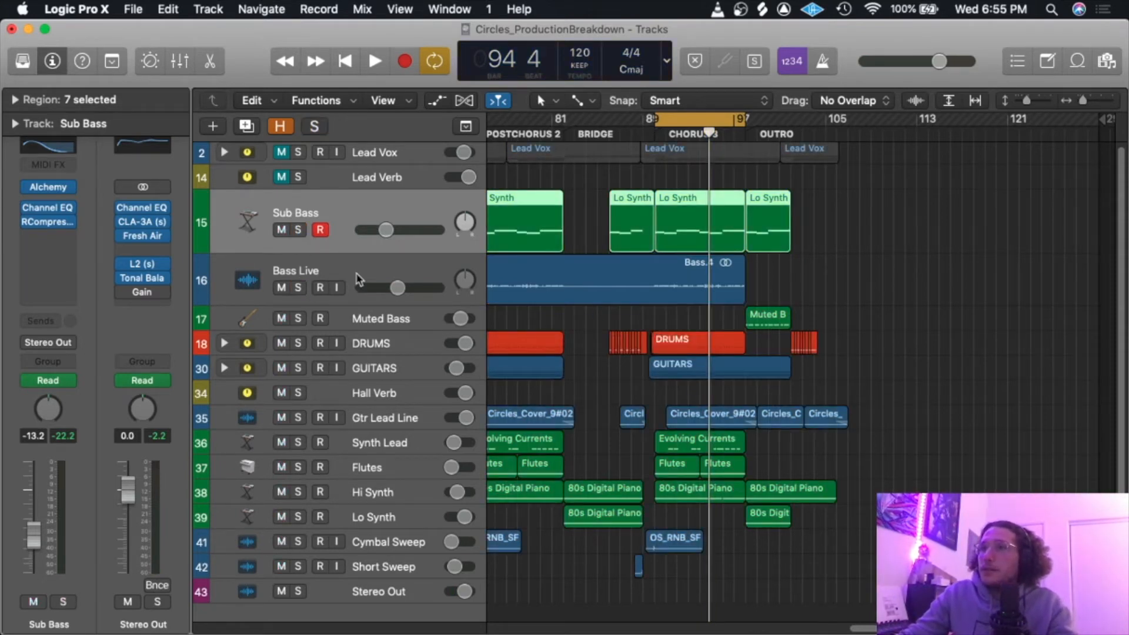
Reset the heights of all tracks to default and enlarge only the Muted Bass track.
{"action": "key", "text": "super+a"}
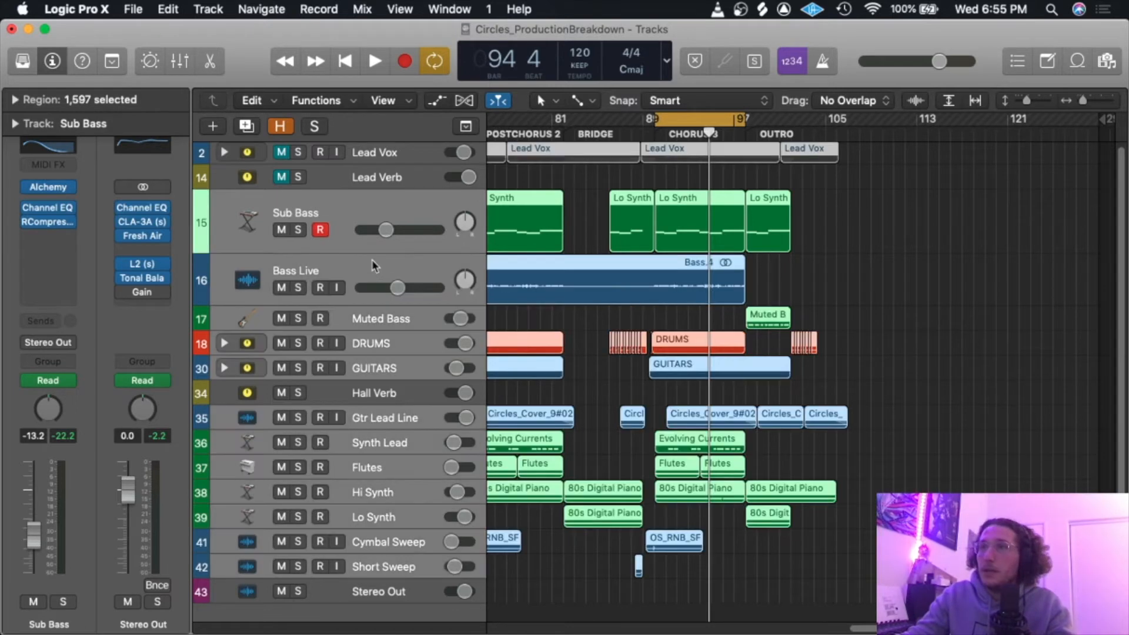
{"action": "key", "text": "ctrl+alt+super+BackSpace"}
{"action": "left_click", "coordinate": [372, 247]}
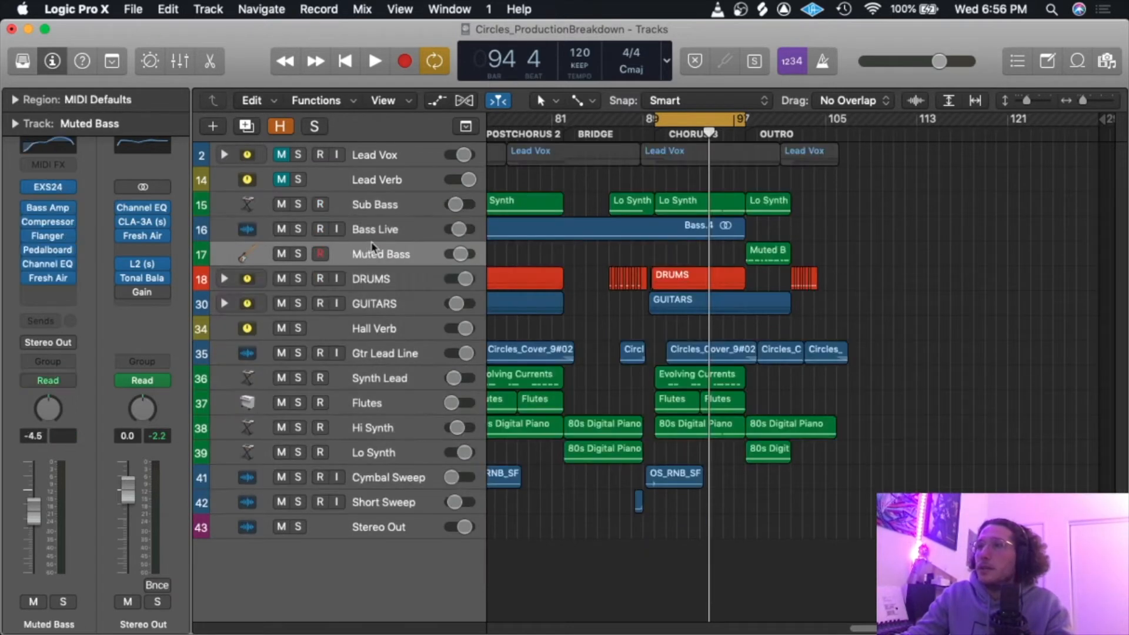
{"action": "left_click_drag", "start_coordinate": [386, 265], "coordinate": [391, 351]}
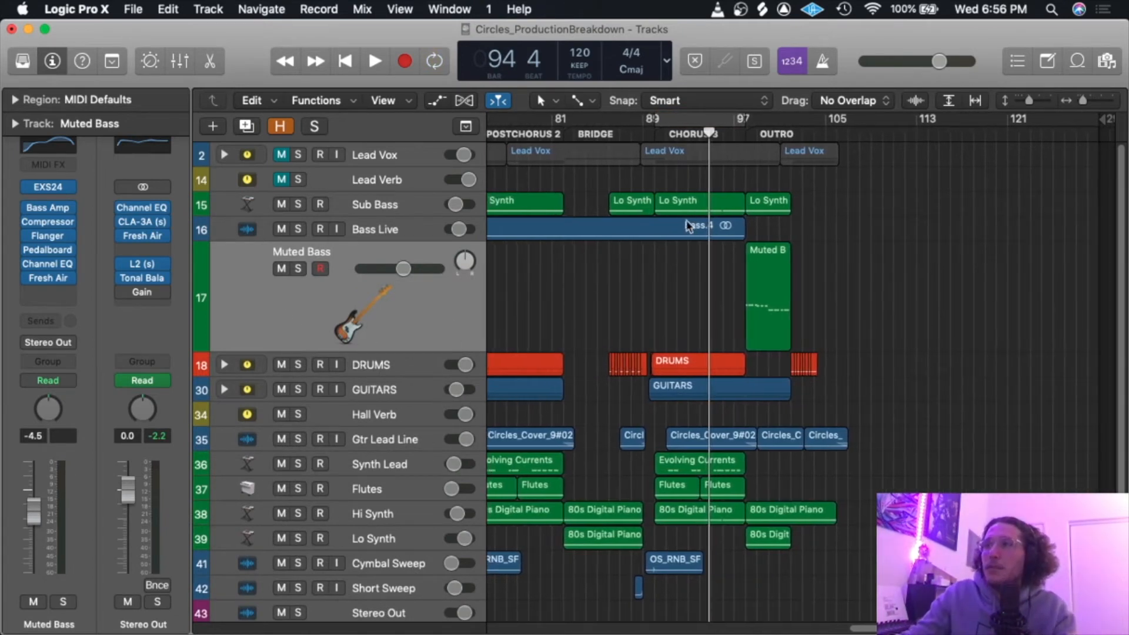
Solo the Muted Bass track and play it from the beginning of its region in the Outro.
{"action": "left_click", "coordinate": [746, 134]}
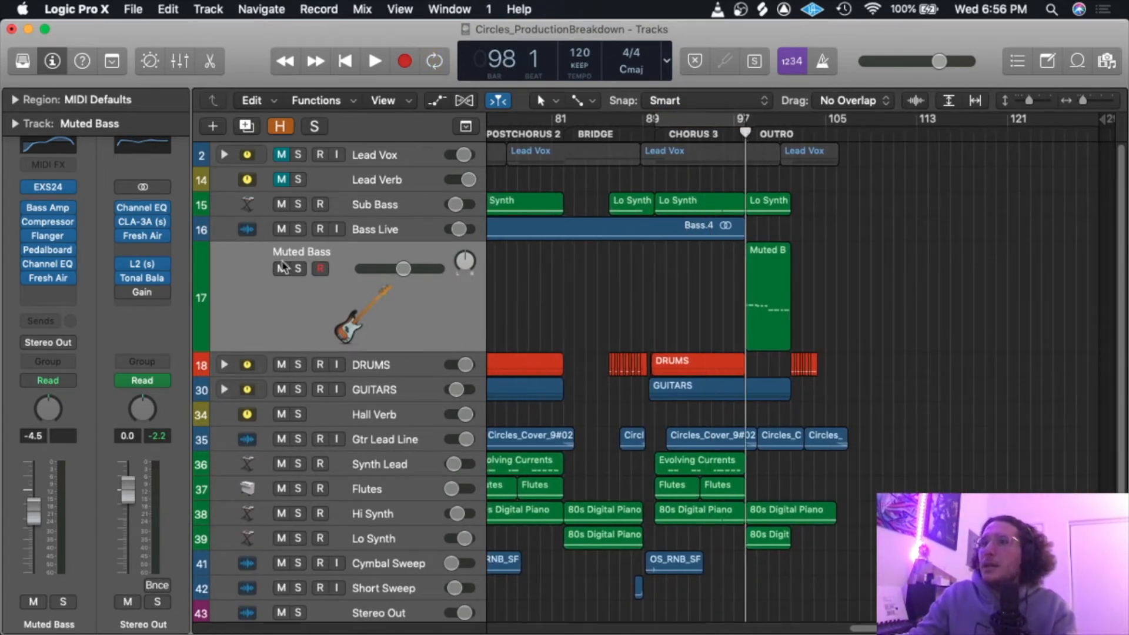
{"action": "left_click", "coordinate": [298, 268]}
{"action": "key", "text": "space"}
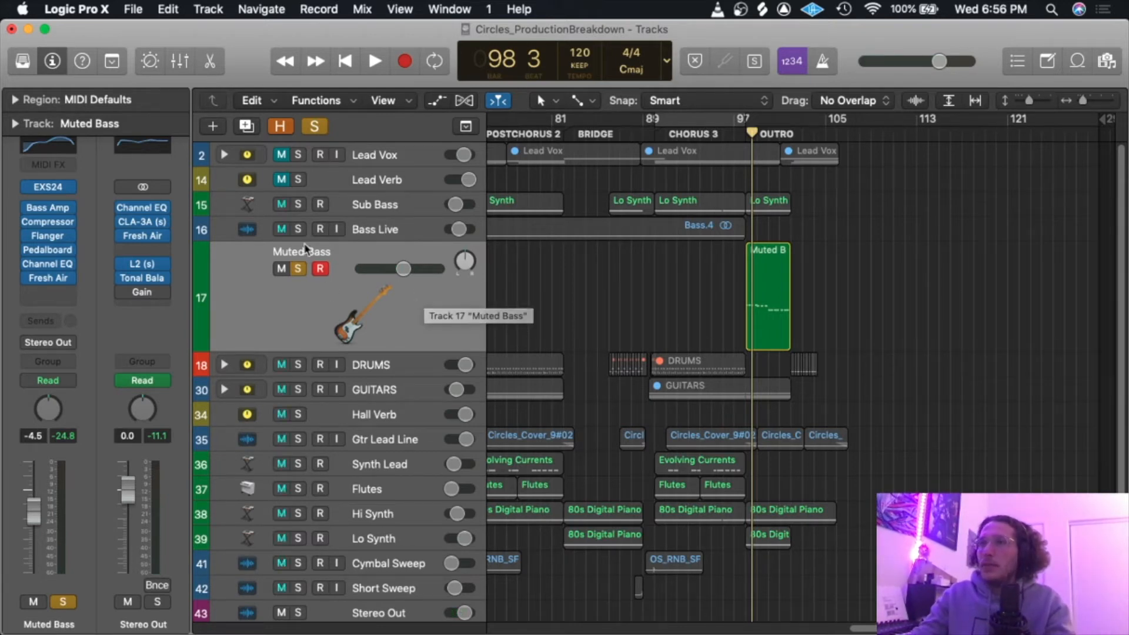
Show the Library for the Muted Bass track and choose the Muted Bass patch among the Bass sounds.
{"action": "left_click", "coordinate": [22, 66]}
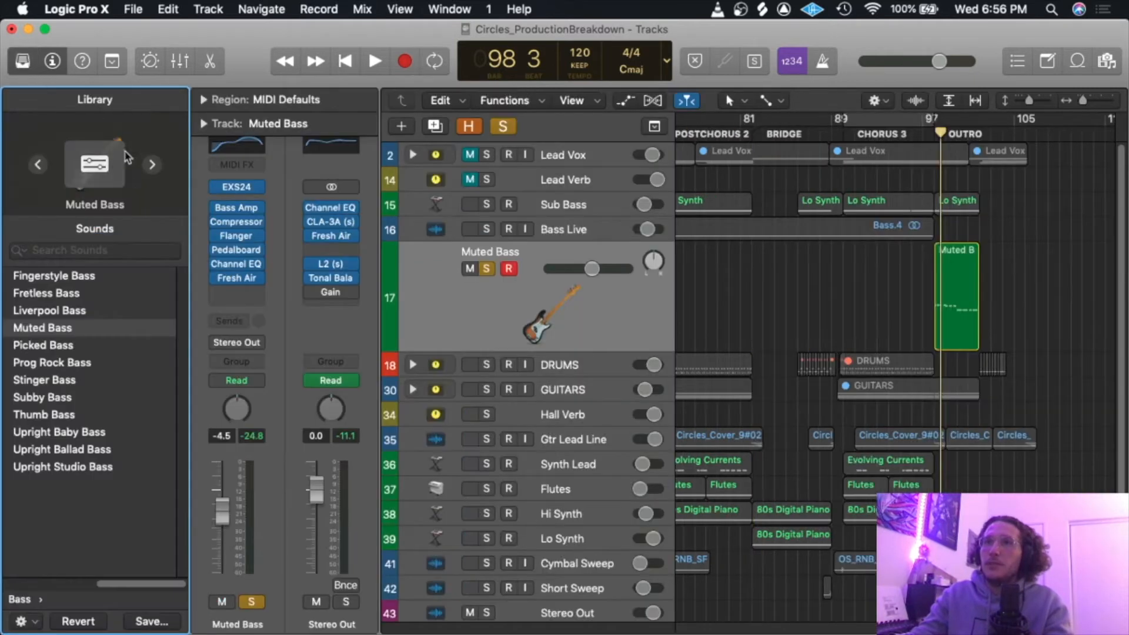
{"action": "left_click", "coordinate": [63, 332]}
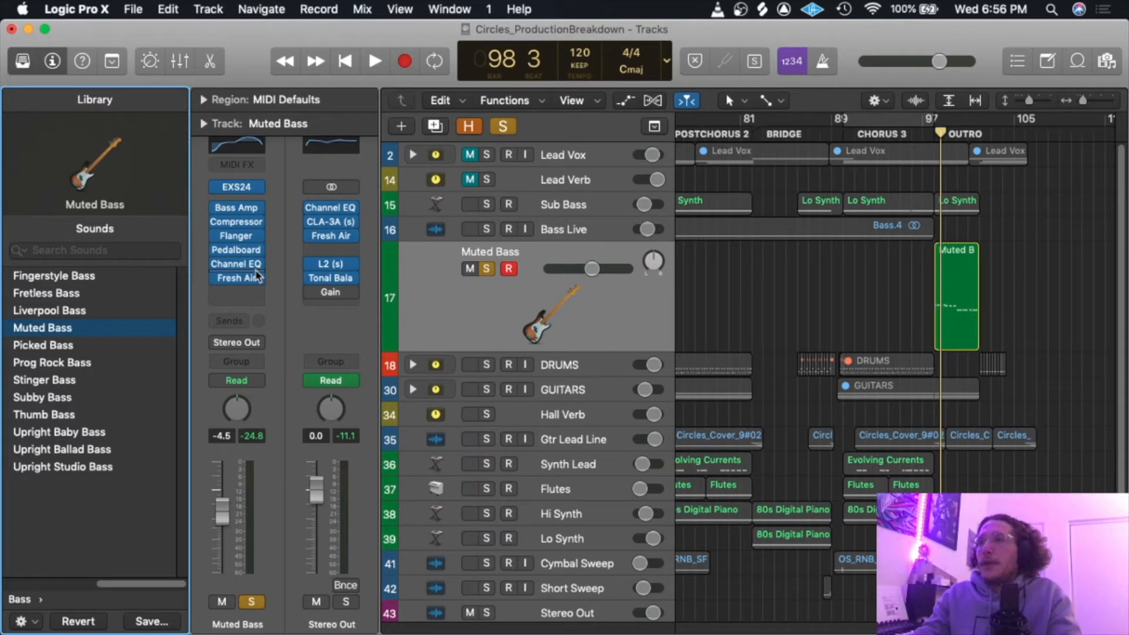
Hide the Library and set a cycle range over the Muted Bass region in the Outro.
{"action": "key", "text": "y"}
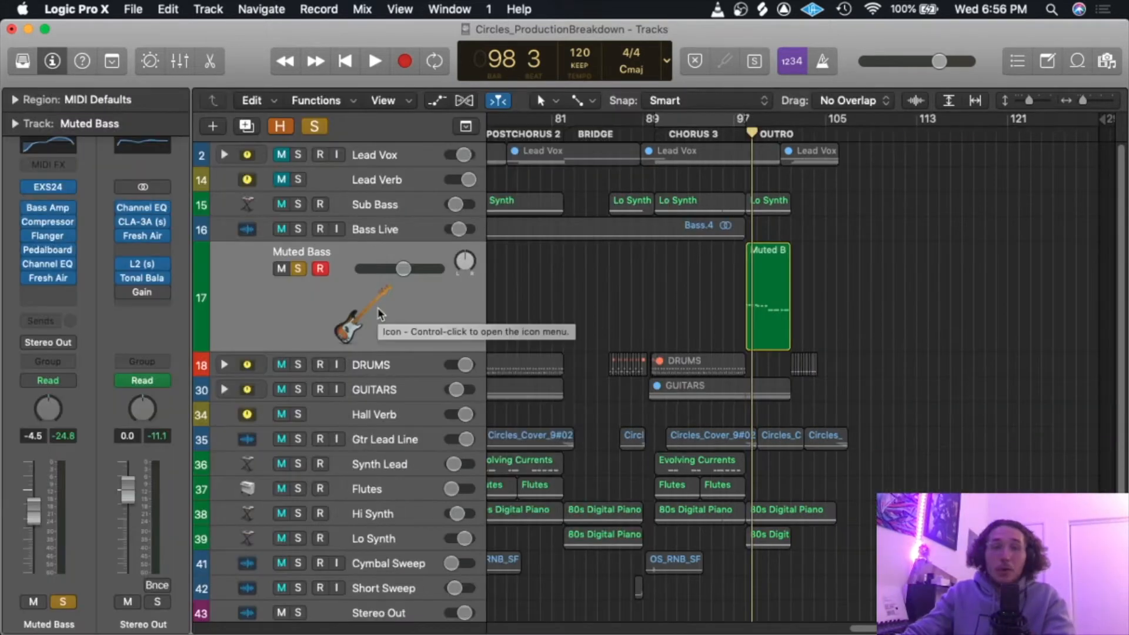
{"action": "left_click_drag", "start_coordinate": [744, 119], "coordinate": [790, 121]}
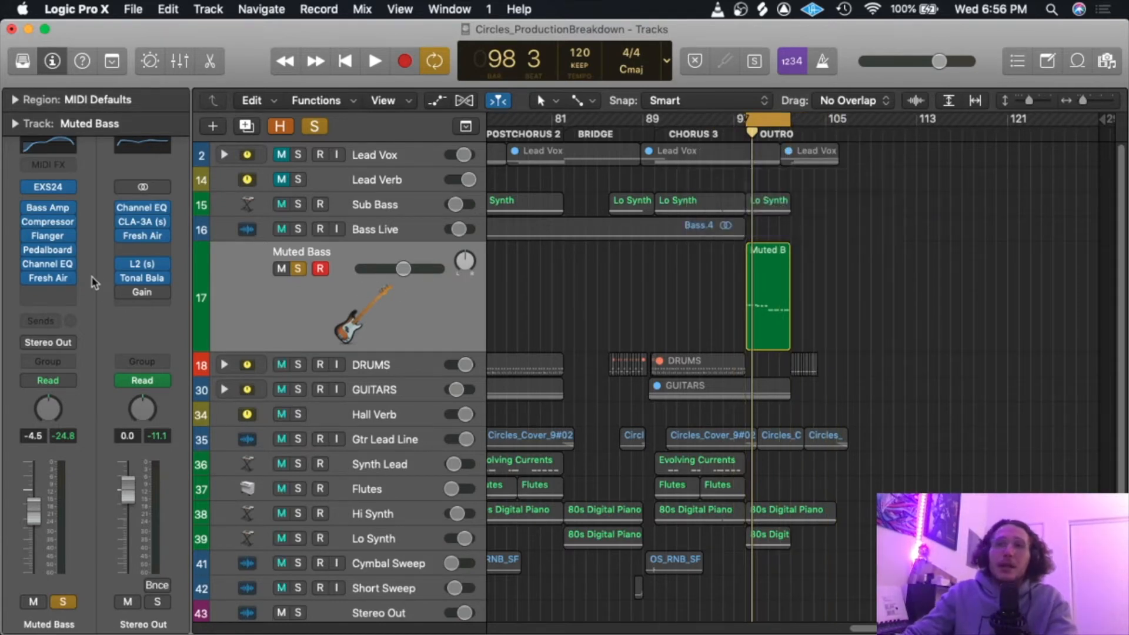
Open the Muted Bass track's Channel EQ, solo the Sub Bass alongside it, and play the two together in the Outro.
{"action": "left_click", "coordinate": [50, 266]}
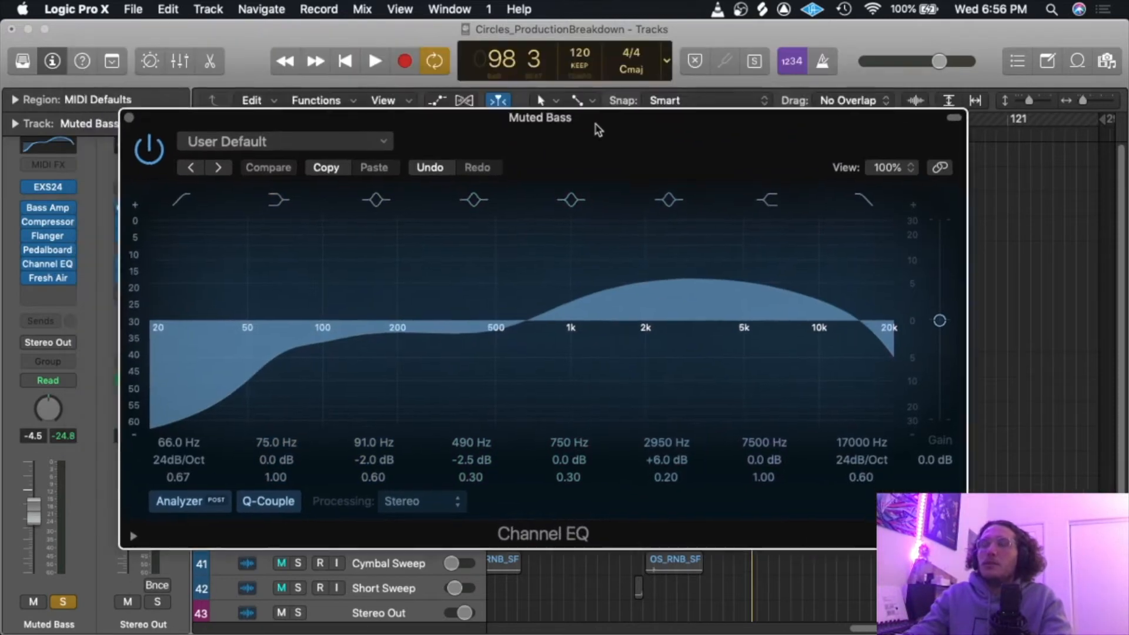
{"action": "left_click_drag", "start_coordinate": [597, 126], "coordinate": [534, 52]}
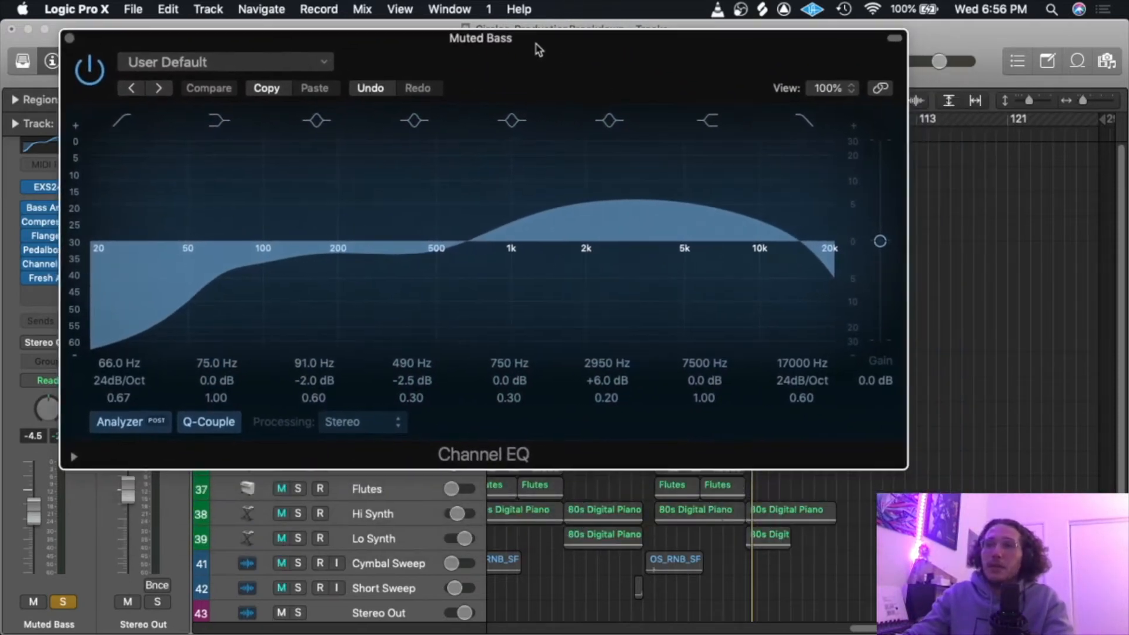
{"action": "left_click_drag", "start_coordinate": [592, 73], "coordinate": [630, 361]}
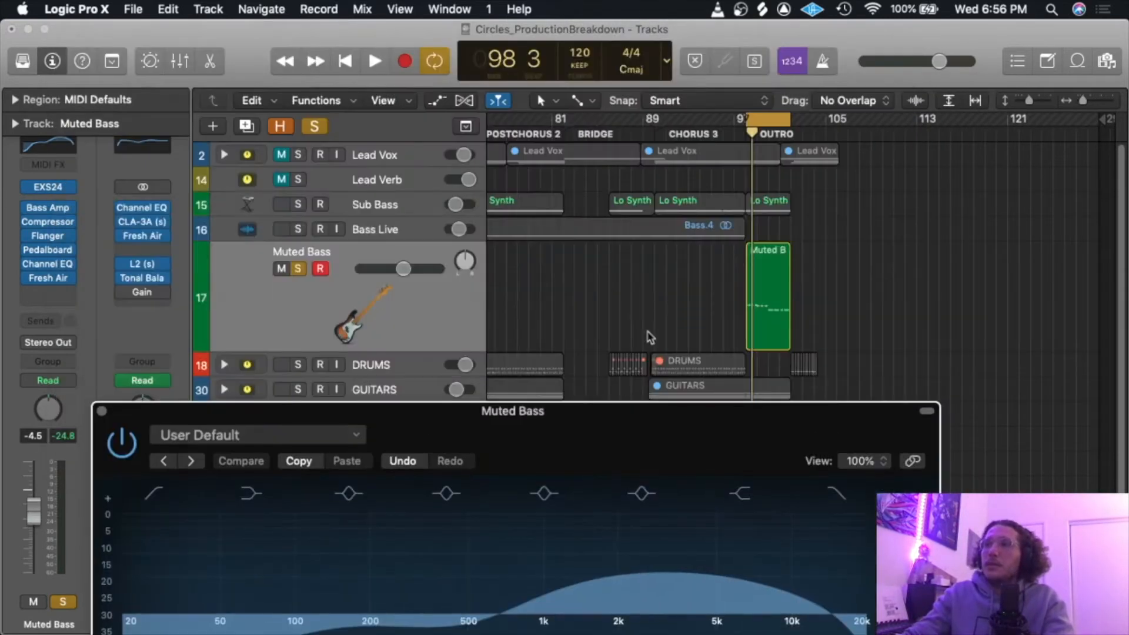
{"action": "left_click", "coordinate": [298, 204]}
{"action": "key", "text": "space"}
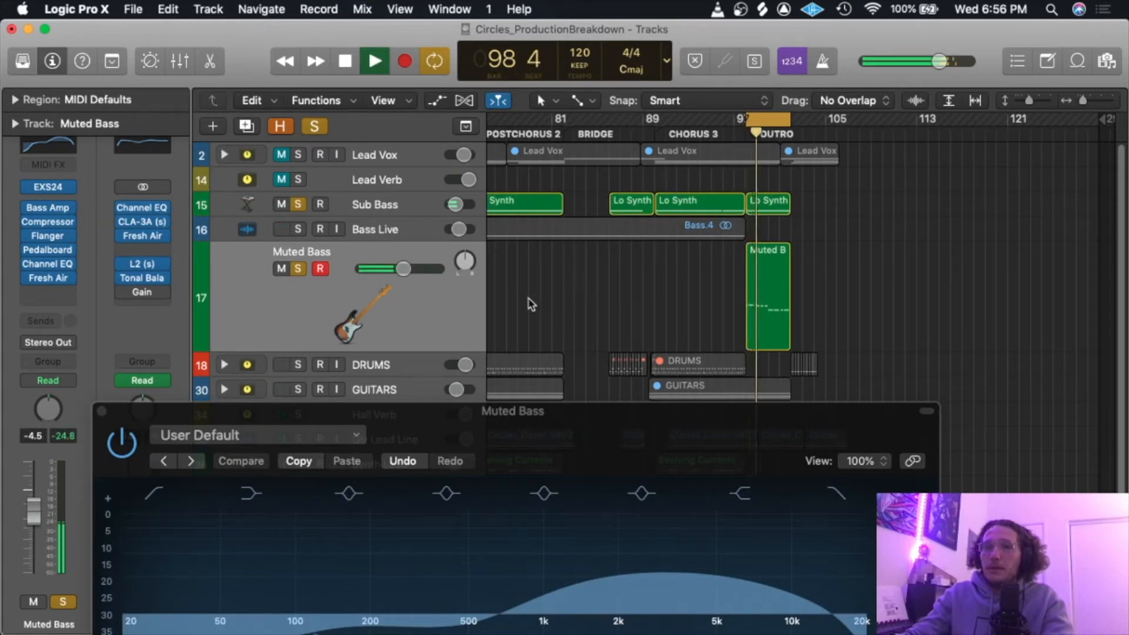
{"action": "key", "text": "space"}
Unsolo the Sub Bass and compare the Muted Bass with its Channel EQ bypassed and enabled during playback, closing the EQ at the end.
{"action": "left_click_drag", "start_coordinate": [557, 445], "coordinate": [575, 118]}
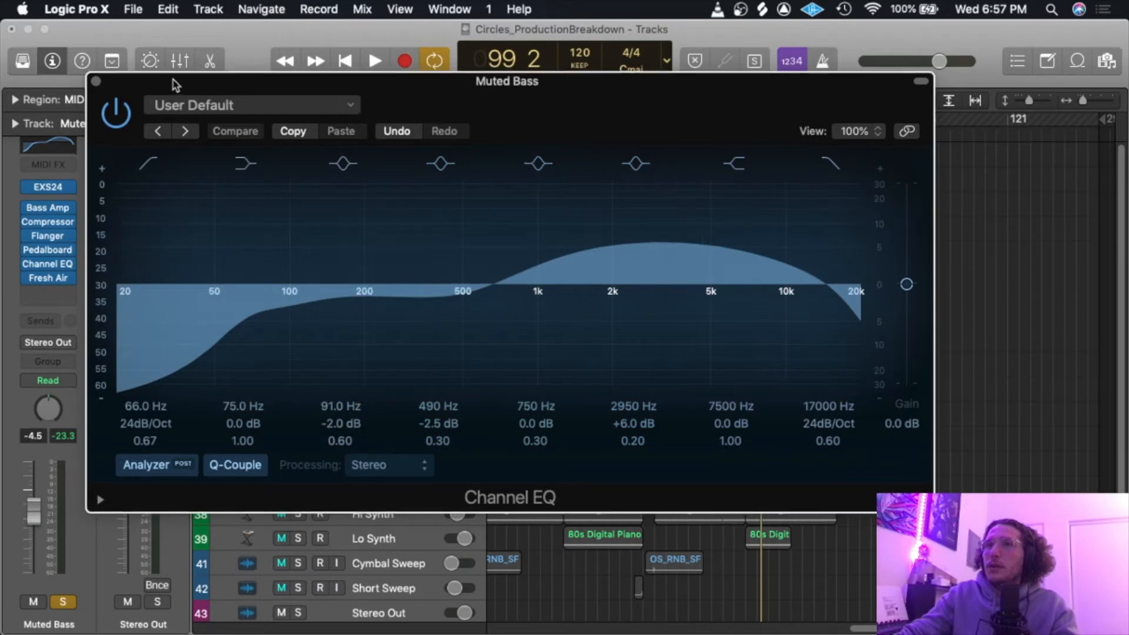
{"action": "left_click_drag", "start_coordinate": [174, 84], "coordinate": [288, 417]}
{"action": "left_click", "coordinate": [297, 204]}
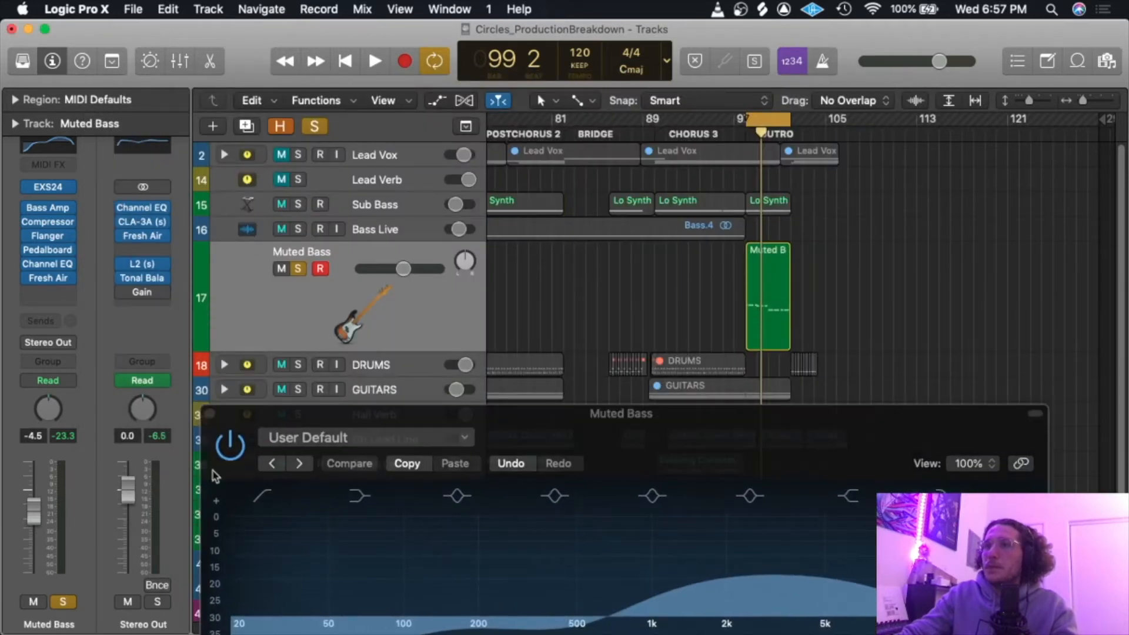
{"action": "key", "text": "space"}
{"action": "left_click_drag", "start_coordinate": [244, 422], "coordinate": [149, 136]}
{"action": "left_click", "coordinate": [148, 135]}
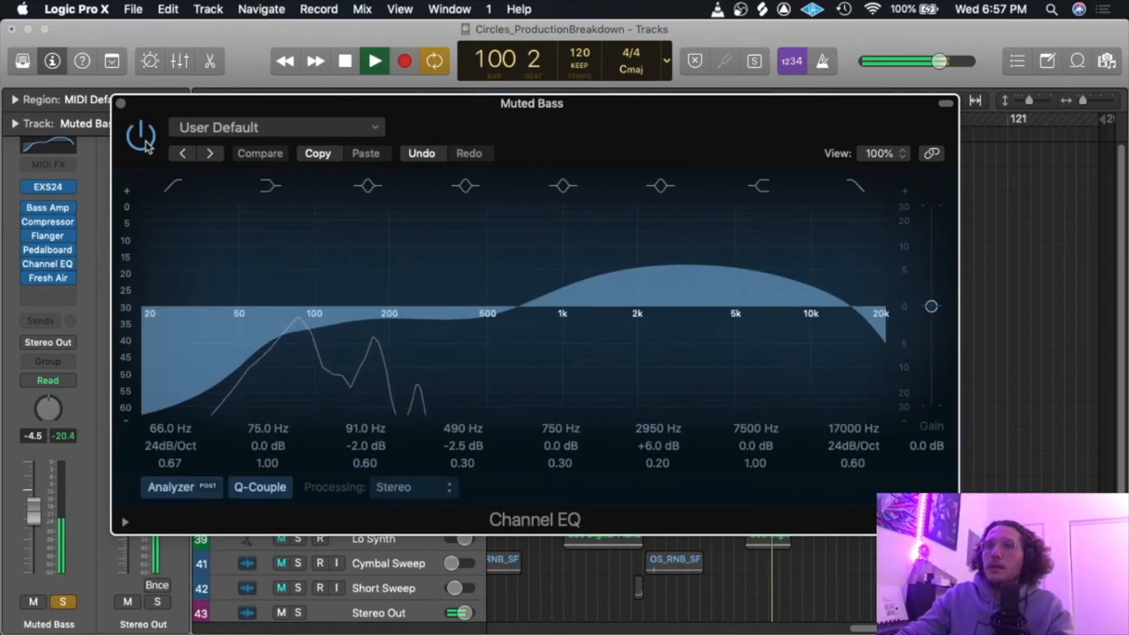
{"action": "left_click", "coordinate": [148, 141]}
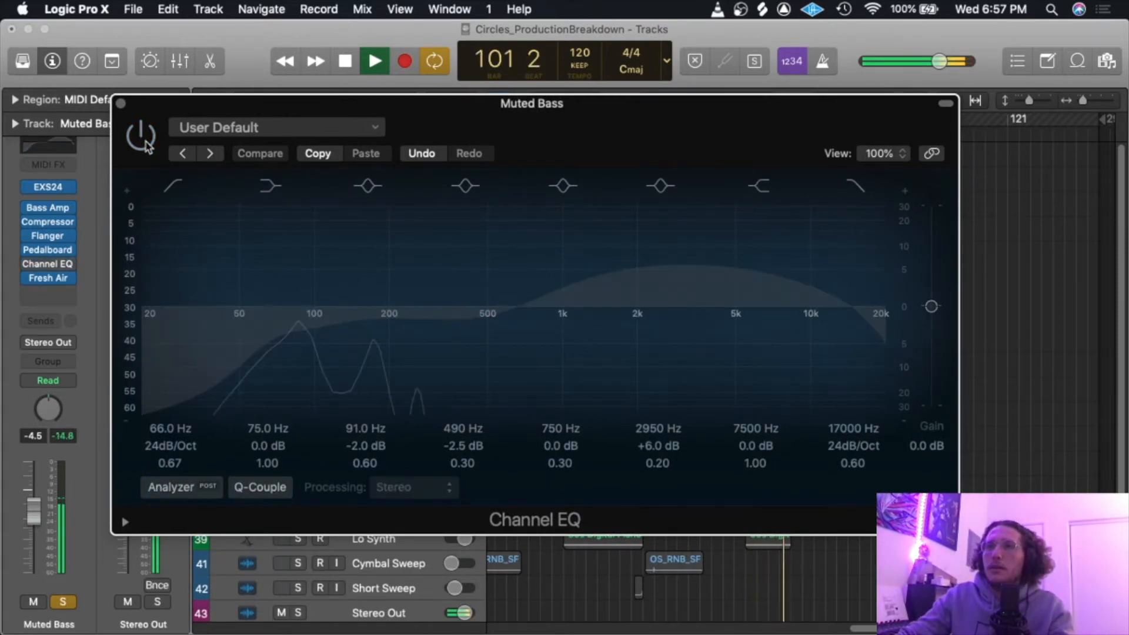
{"action": "left_click", "coordinate": [144, 138]}
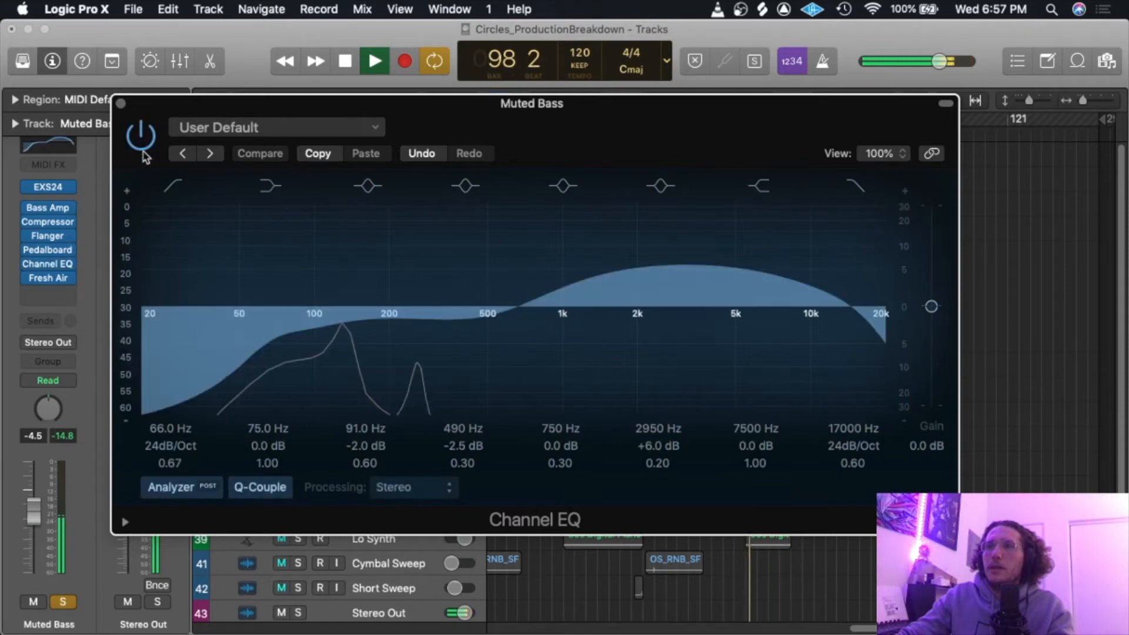
{"action": "key", "text": "space"}
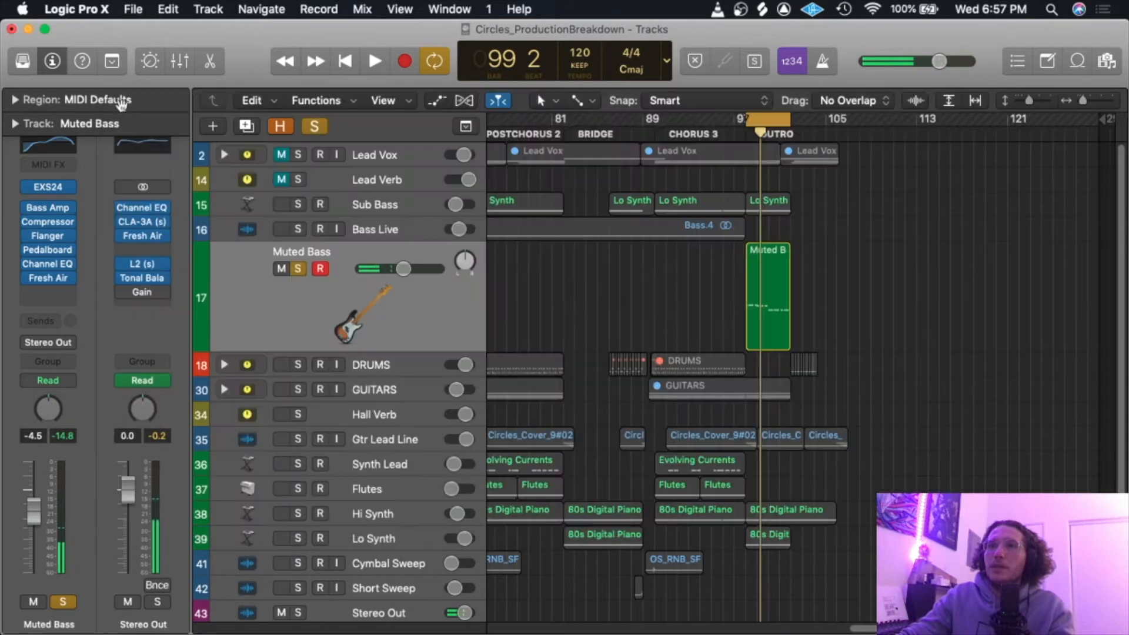
{"action": "left_click", "coordinate": [121, 104]}
Open Fresh Air on the Muted Bass track and compare the sound with the plug-in bypassed and enabled during playback.
{"action": "mouse_move", "coordinate": [40, 263]}
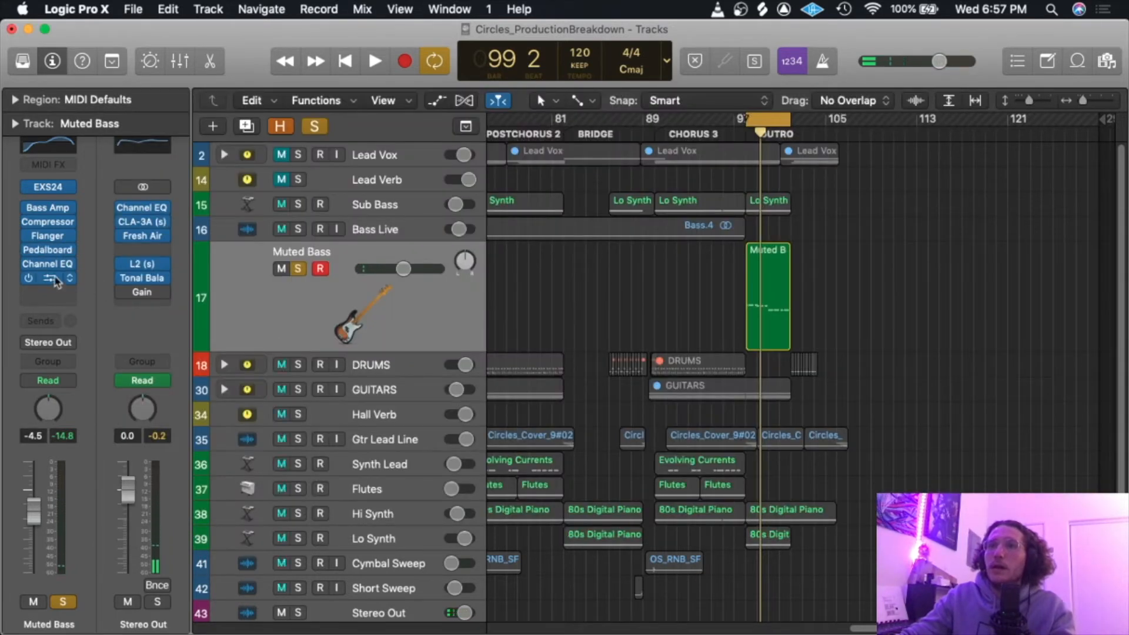
{"action": "left_click", "coordinate": [53, 278]}
{"action": "left_click", "coordinate": [27, 47]}
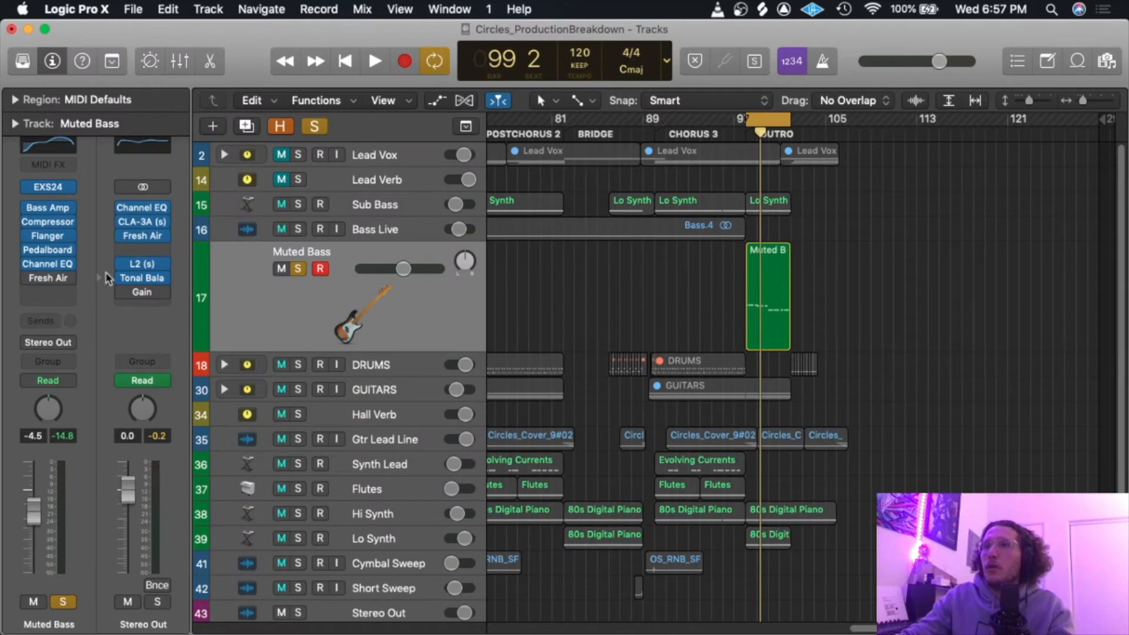
{"action": "left_click", "coordinate": [52, 279]}
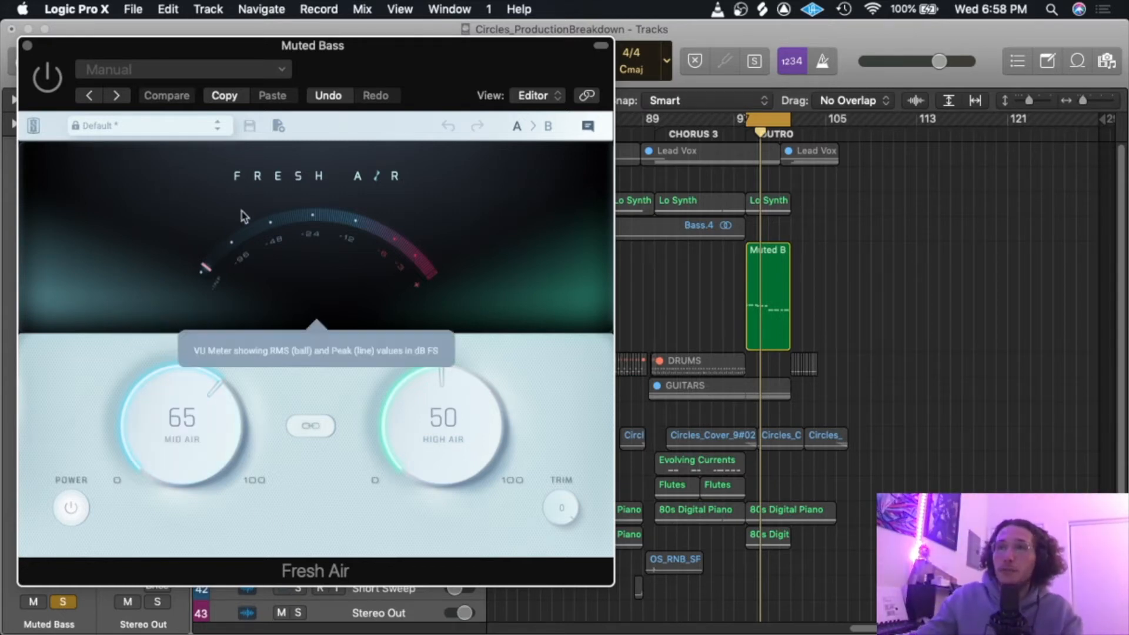
{"action": "left_click_drag", "start_coordinate": [360, 45], "coordinate": [485, 22]}
{"action": "key", "text": "space"}
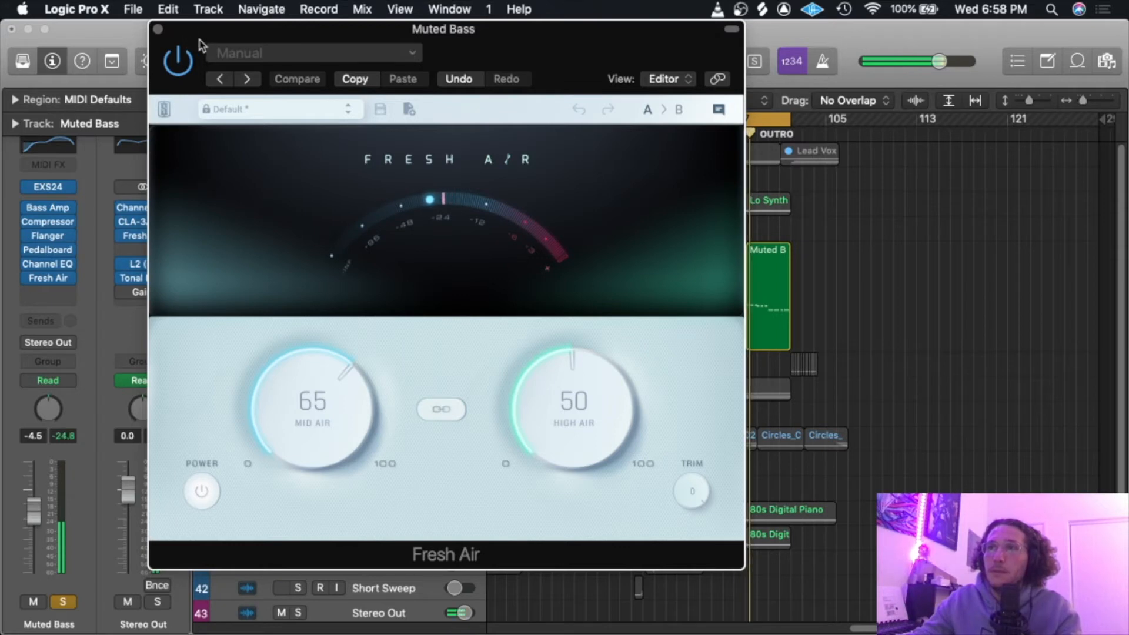
{"action": "left_click", "coordinate": [180, 57]}
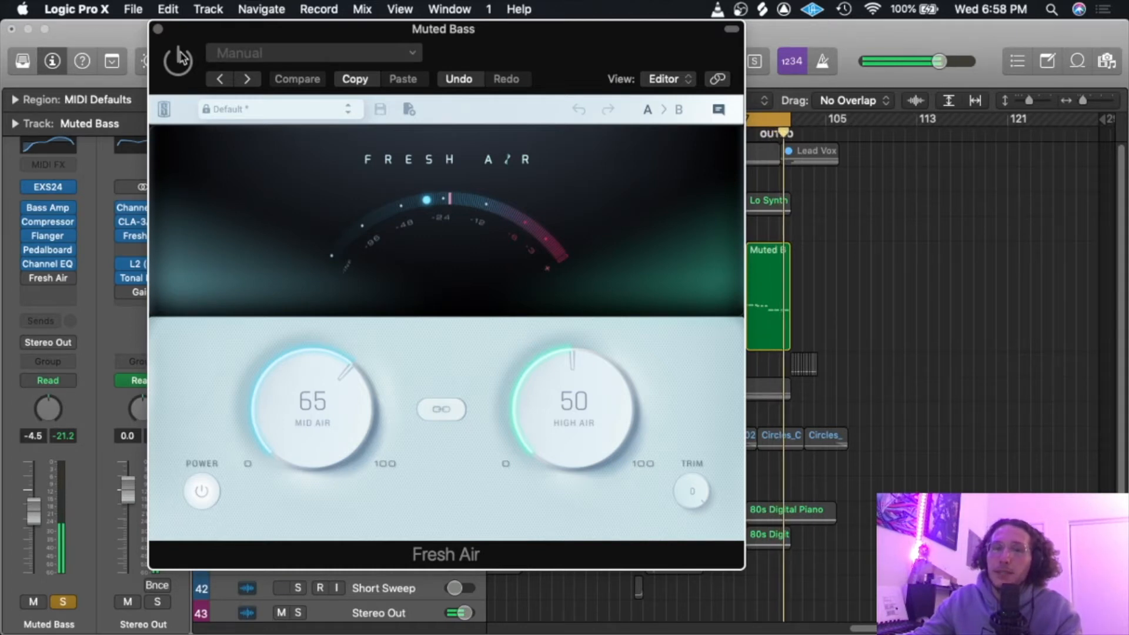
{"action": "left_click", "coordinate": [179, 56]}
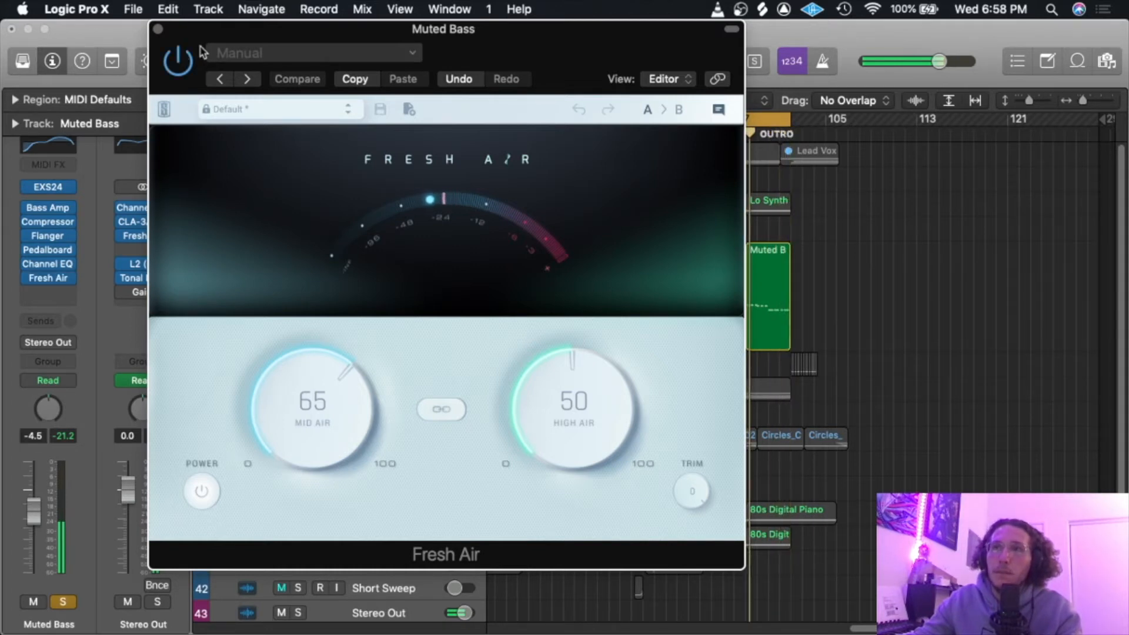
{"action": "left_click", "coordinate": [158, 29]}
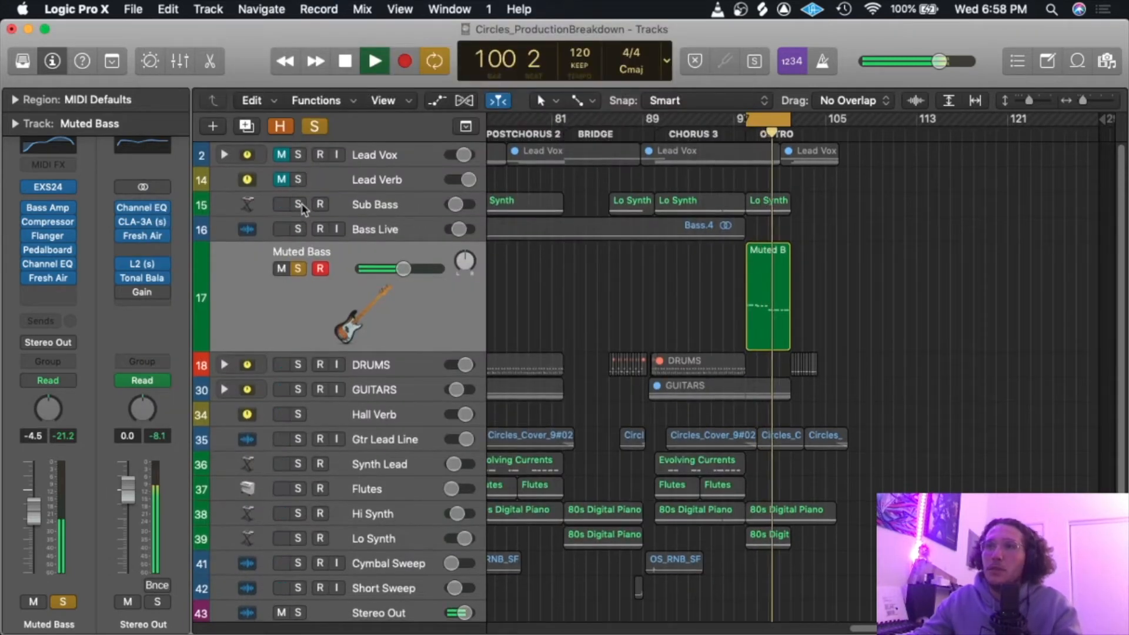
Solo the Sub Bass to hear it together with the Muted Bass in the Outro, and unsolo the Muted Bass after playback.
{"action": "left_click", "coordinate": [300, 204]}
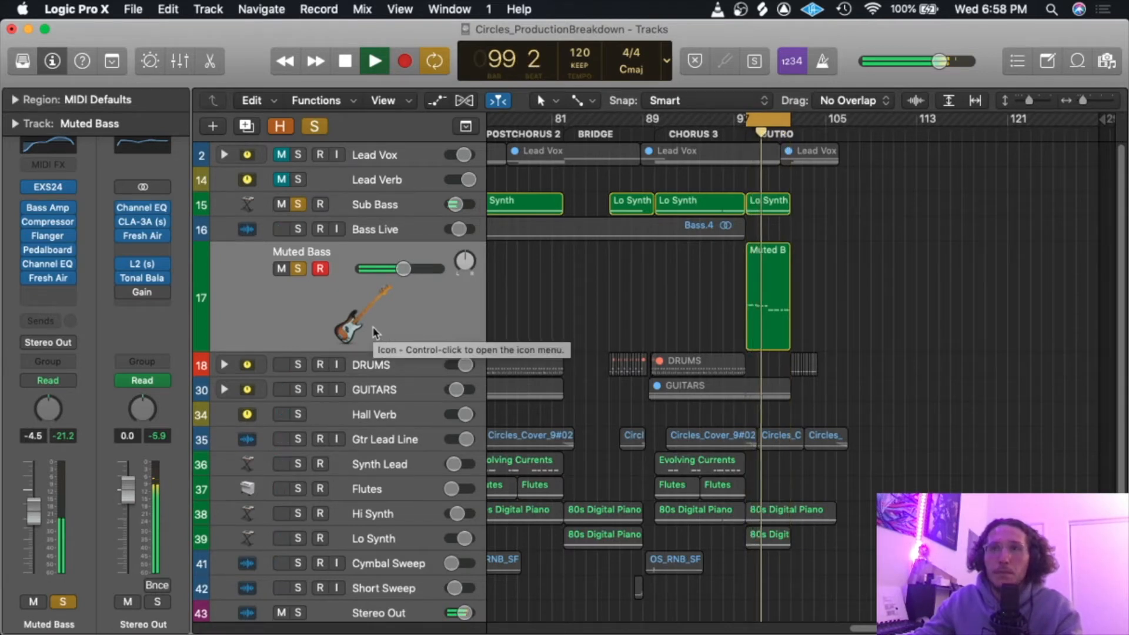
{"action": "key", "text": "space"}
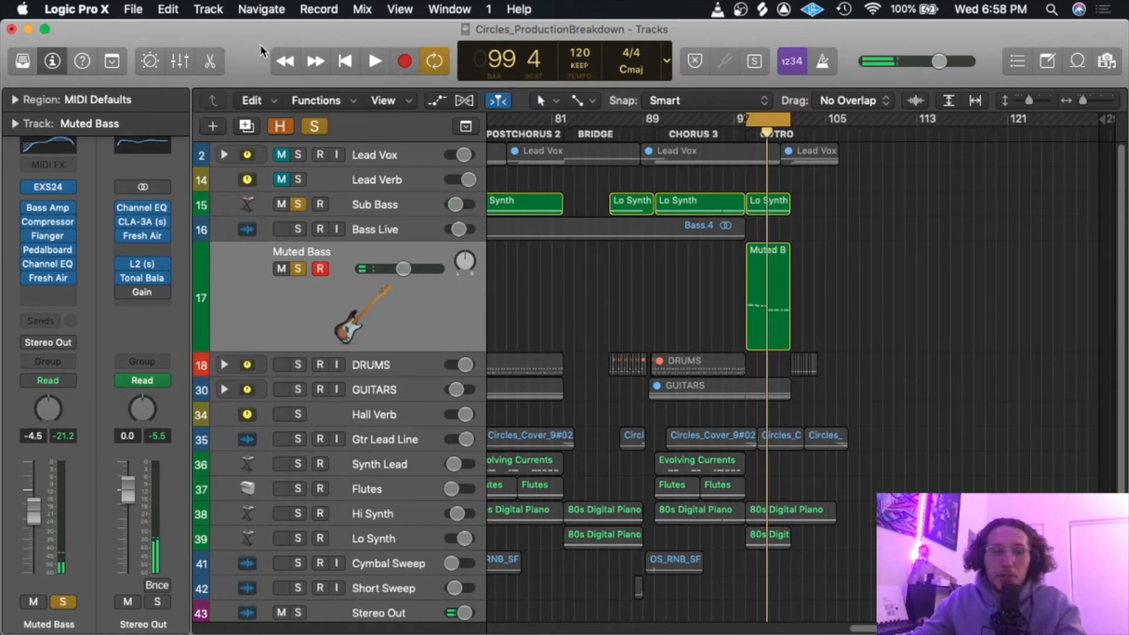
{"action": "left_click", "coordinate": [320, 268]}
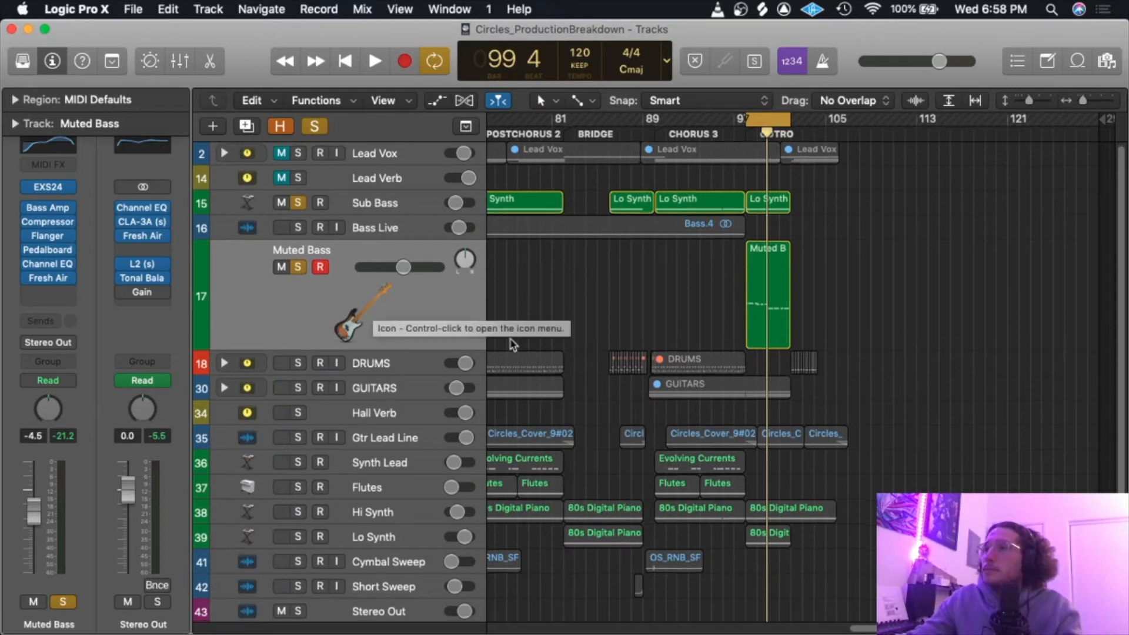
{"action": "left_click", "coordinate": [292, 269]}
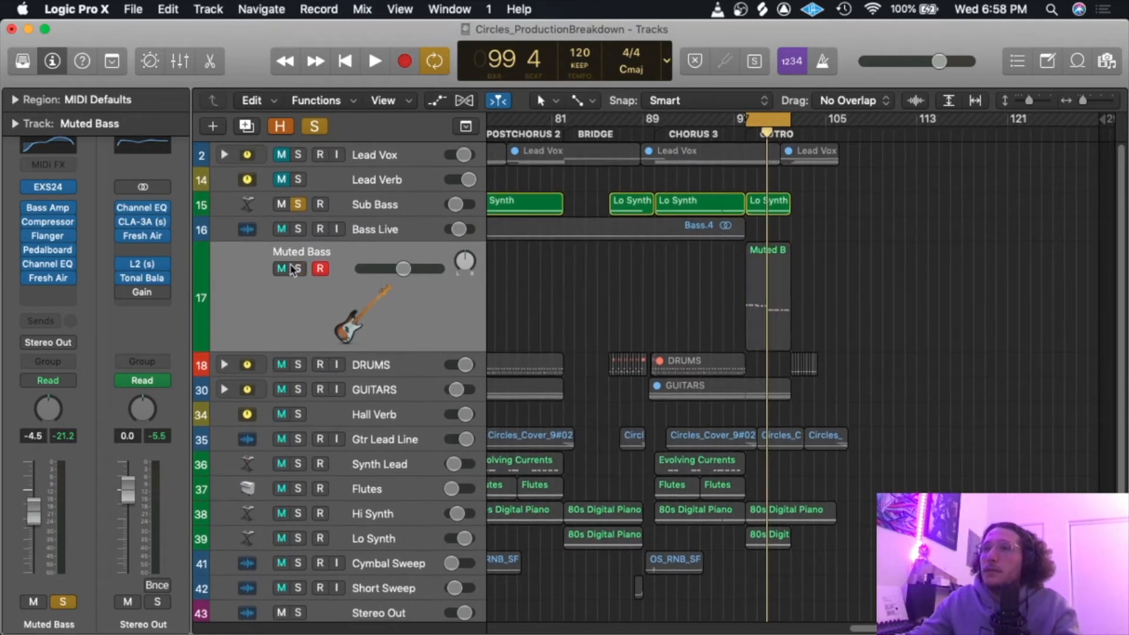
Clear the remaining solo and reset the heights of all tracks to default.
{"action": "left_click", "coordinate": [389, 236]}
{"action": "scroll", "coordinate": [523, 238], "scroll_direction": "left", "scroll_amount": 15}
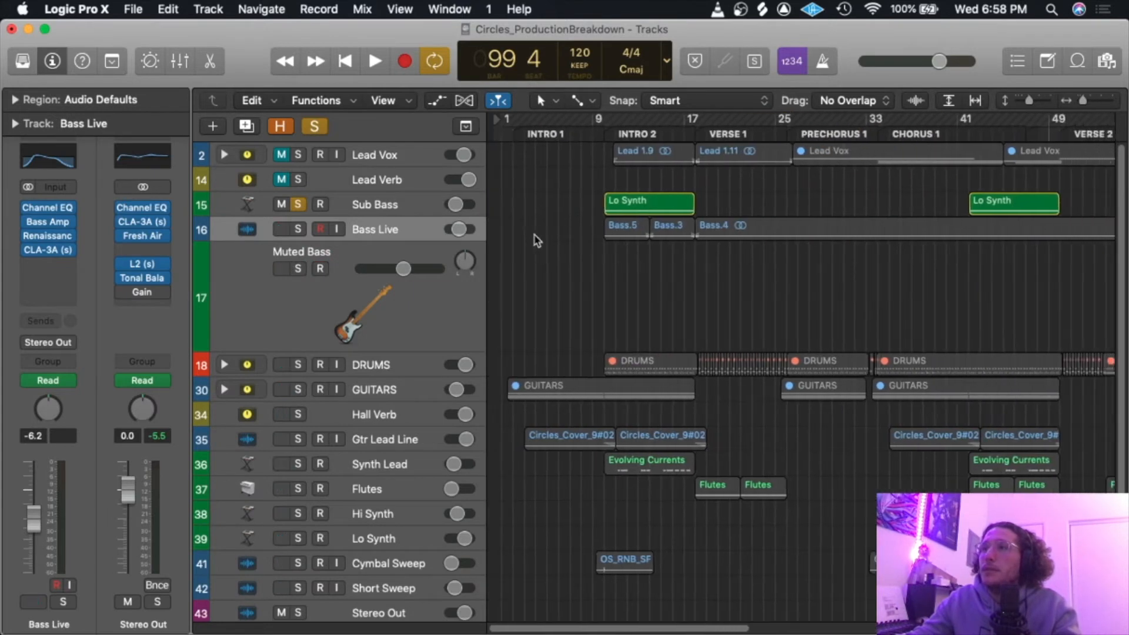
{"action": "scroll", "coordinate": [532, 240], "scroll_direction": "right", "scroll_amount": 20}
{"action": "left_click", "coordinate": [375, 294]}
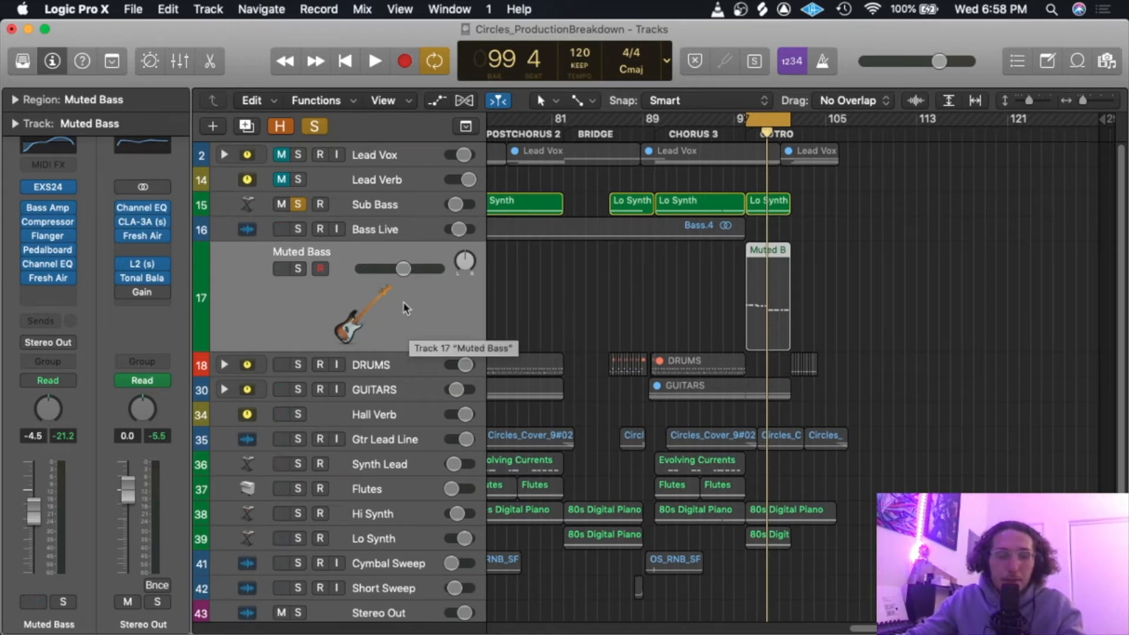
{"action": "key", "text": "super+a"}
{"action": "key", "text": "ctrl+z"}
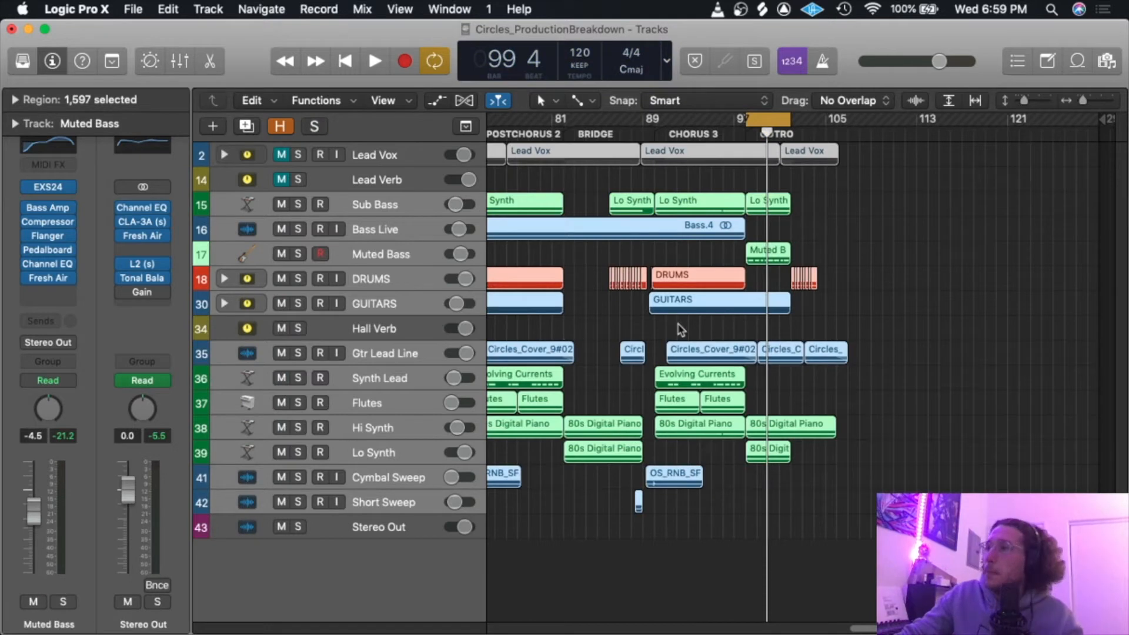
Select and solo the Cymbal Sweep track and play its first region around the start of Intro 2.
{"action": "left_click", "coordinate": [388, 334]}
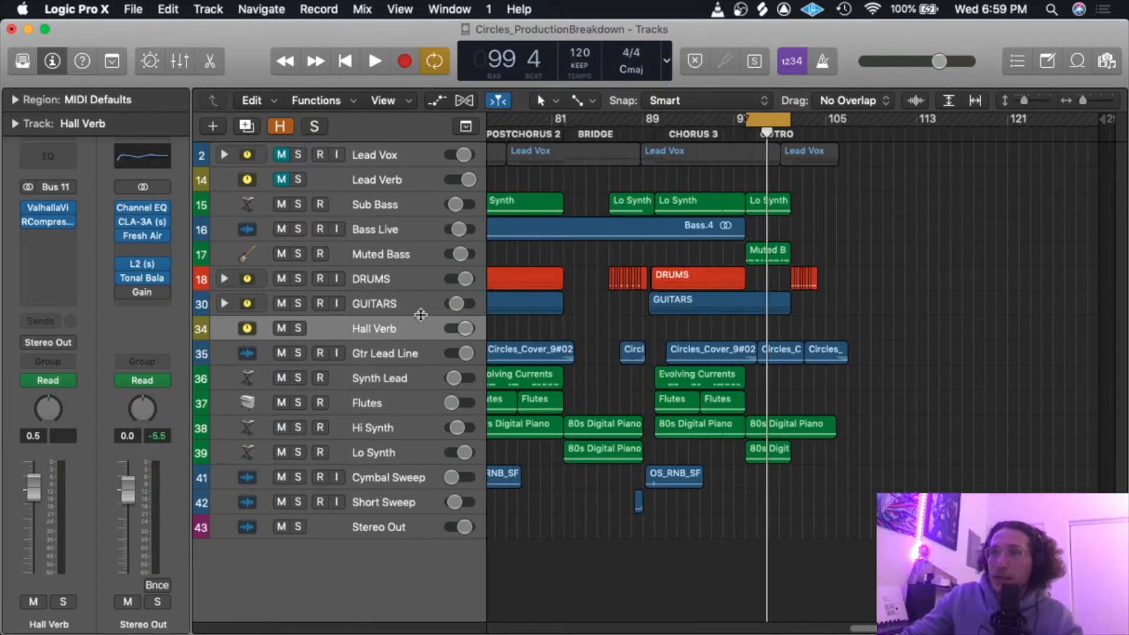
{"action": "scroll", "coordinate": [434, 365], "scroll_direction": "left", "scroll_amount": 5}
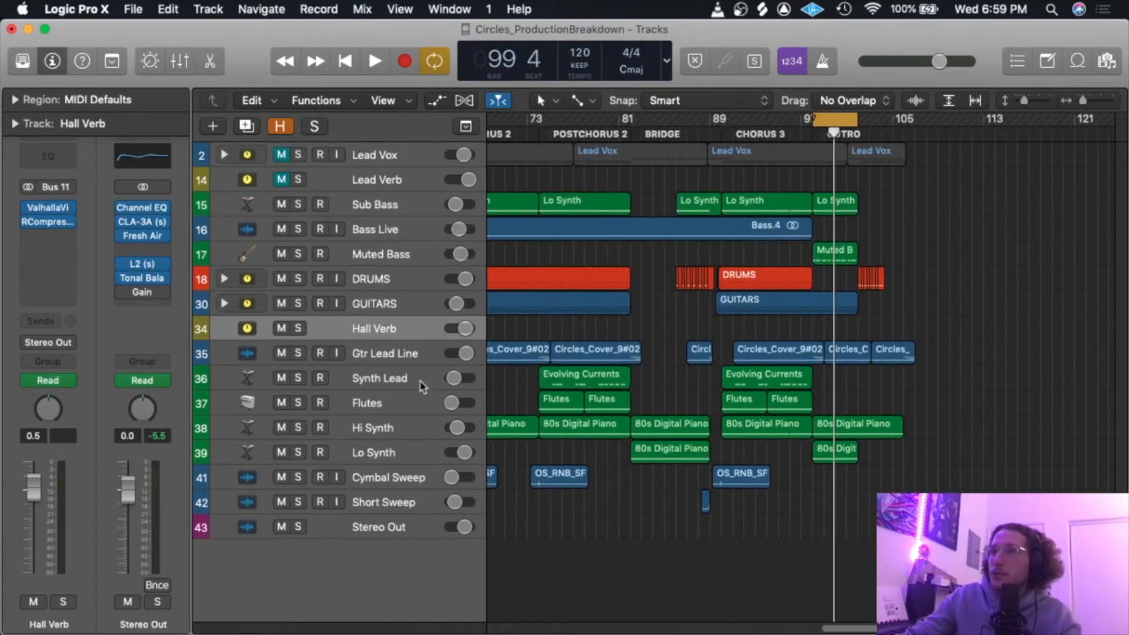
{"action": "scroll", "coordinate": [423, 411], "scroll_direction": "left", "scroll_amount": 10}
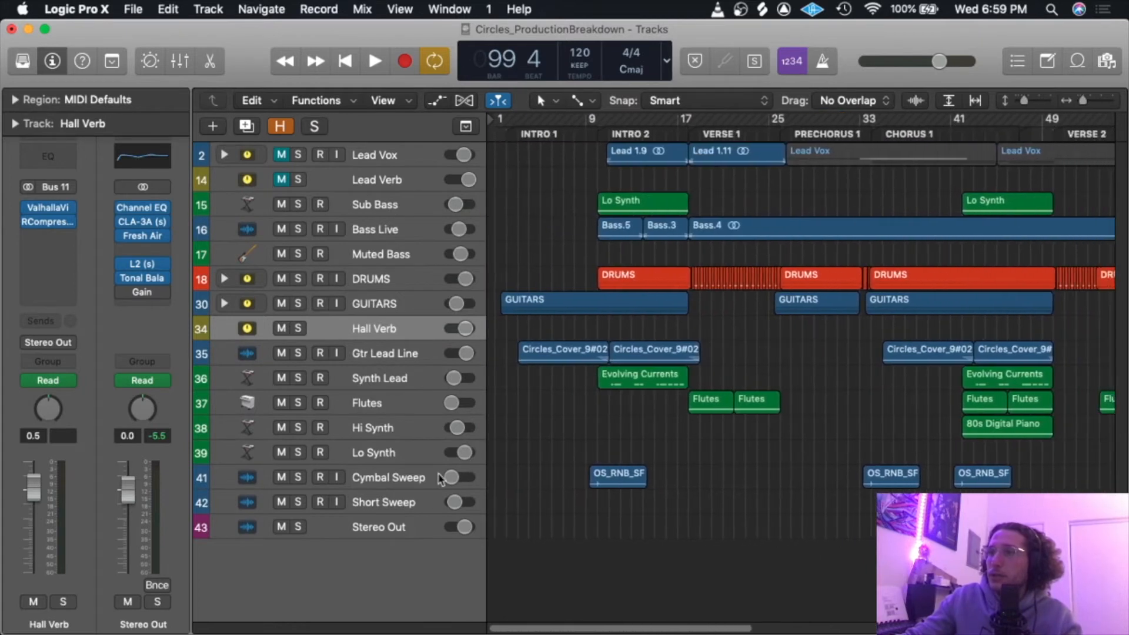
{"action": "left_click", "coordinate": [411, 478]}
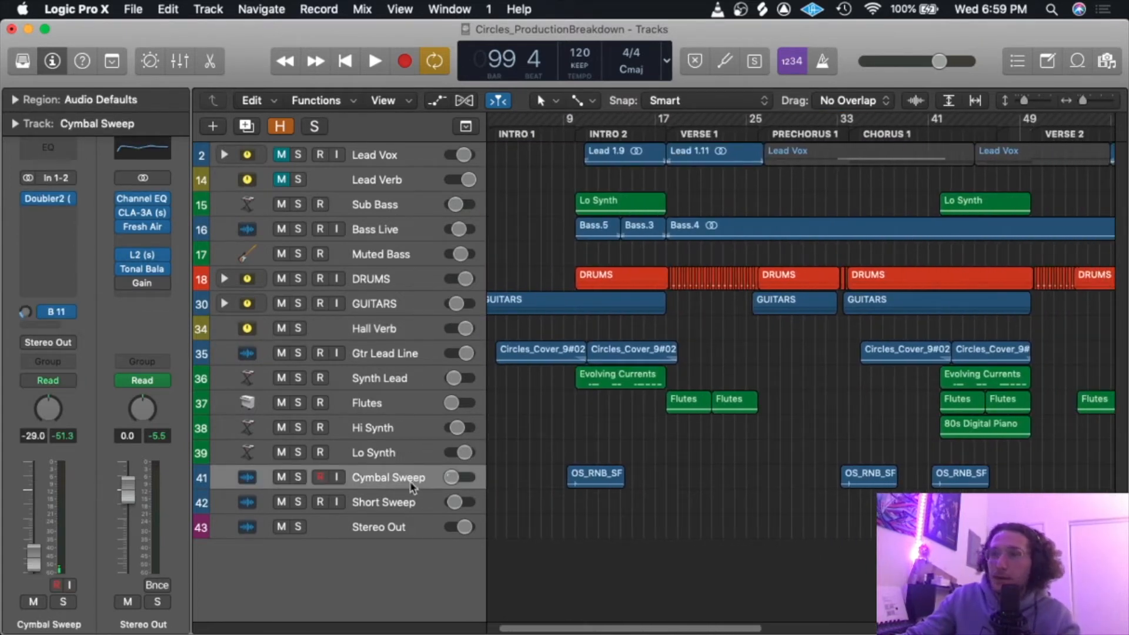
{"action": "left_click_drag", "start_coordinate": [1083, 101], "coordinate": [1093, 104]}
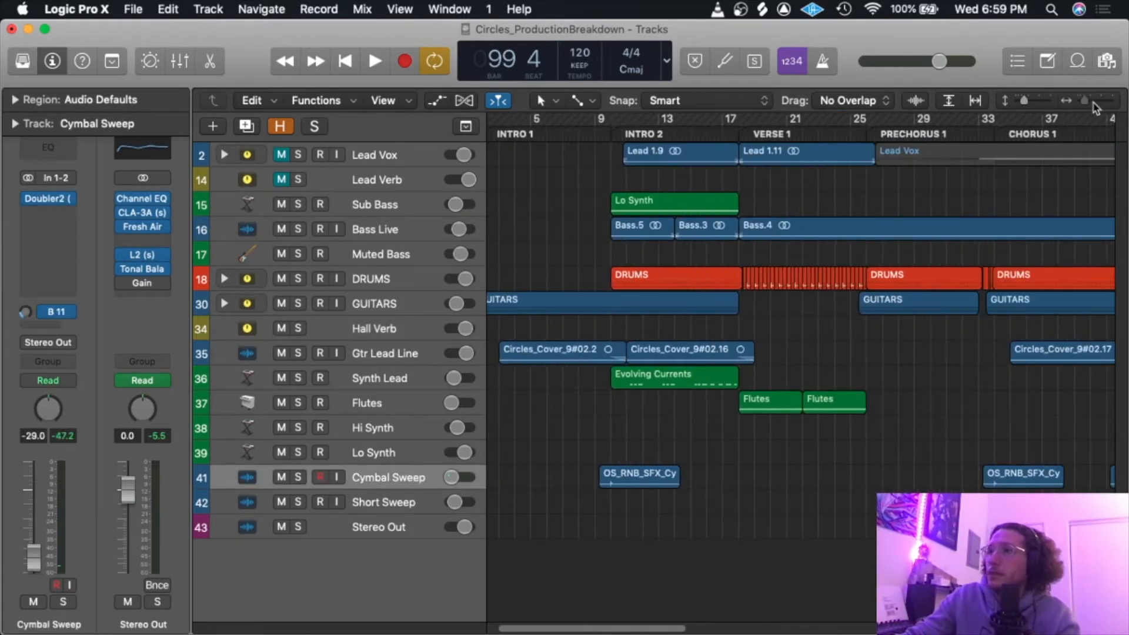
{"action": "left_click", "coordinate": [298, 477]}
{"action": "key", "text": "space"}
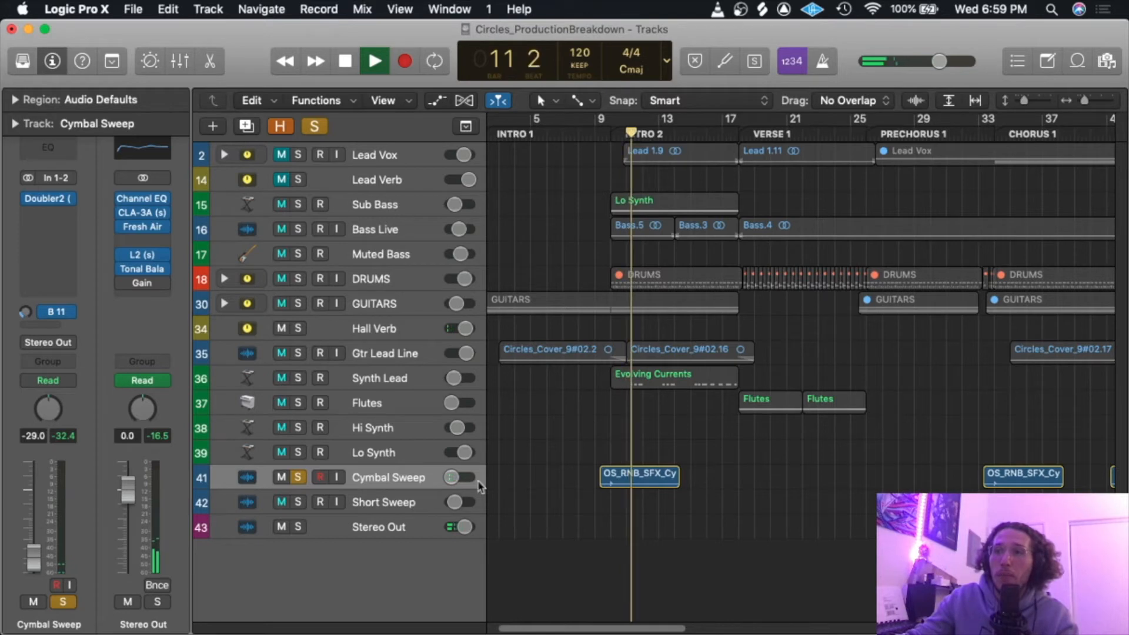
{"action": "key", "text": "space"}
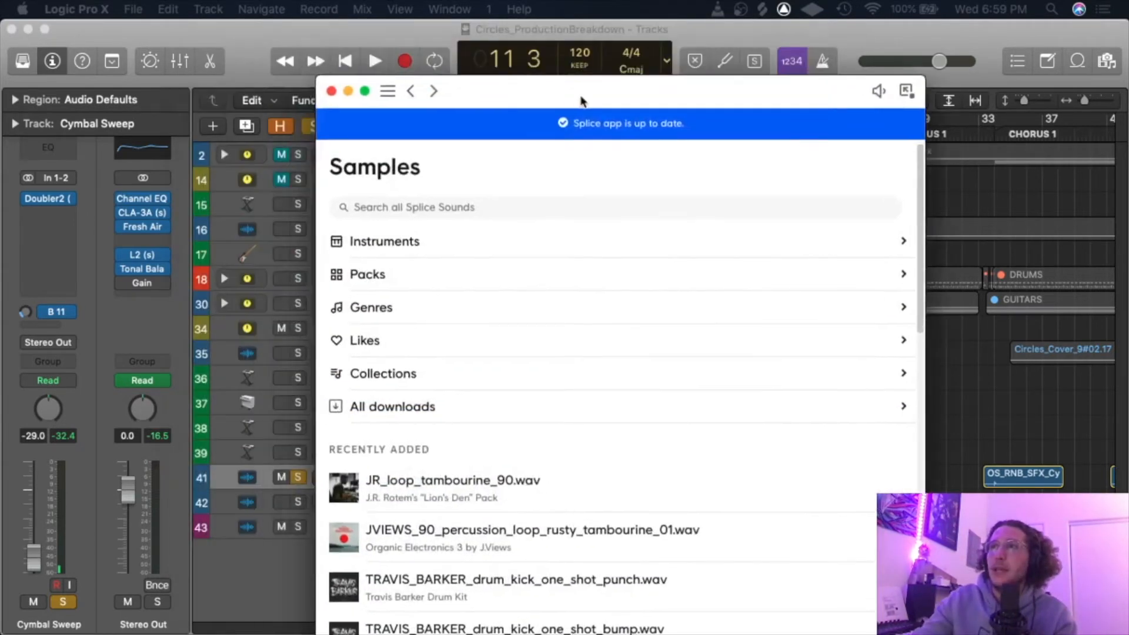
Switch to the Splice app and look through the recently added samples.
{"action": "left_click_drag", "start_coordinate": [581, 101], "coordinate": [377, 21]}
{"action": "scroll", "coordinate": [368, 469], "scroll_direction": "down", "scroll_amount": 10}
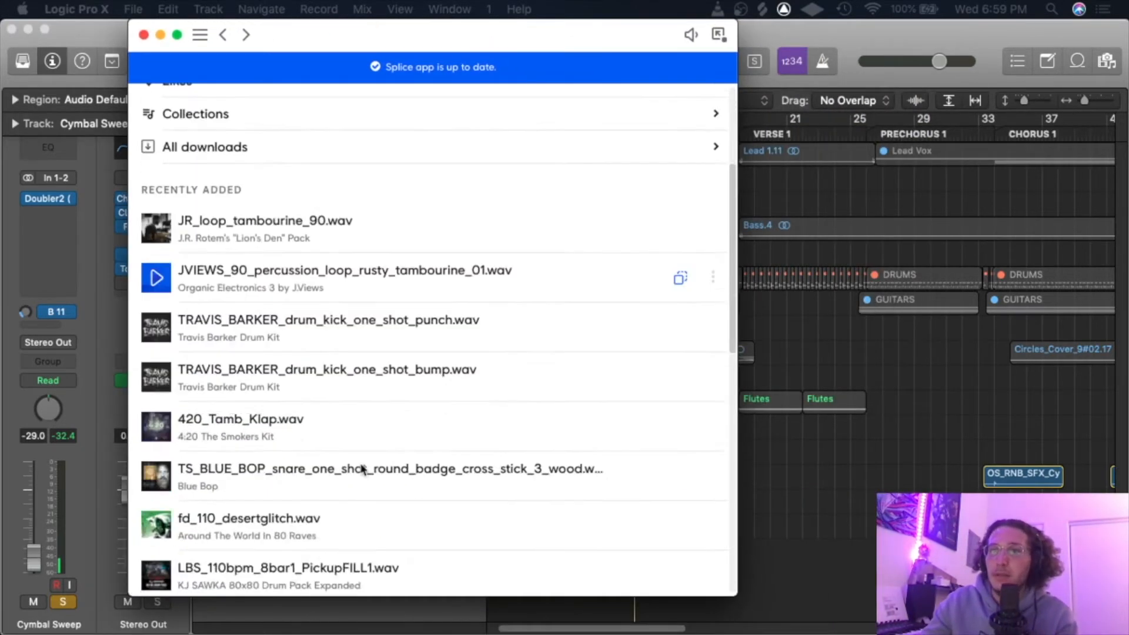
{"action": "scroll", "coordinate": [340, 382], "scroll_direction": "up", "scroll_amount": 10}
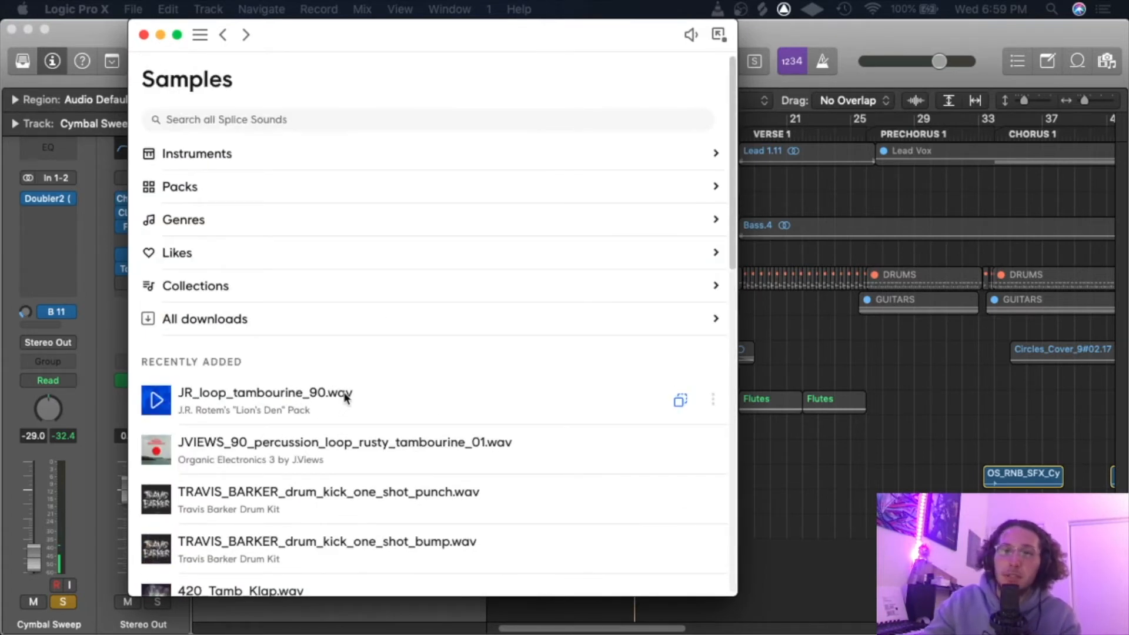
Browse the Drums samples in the Splice library, try the kicks filter and clear it, and close the Splice window.
{"action": "left_click", "coordinate": [311, 155]}
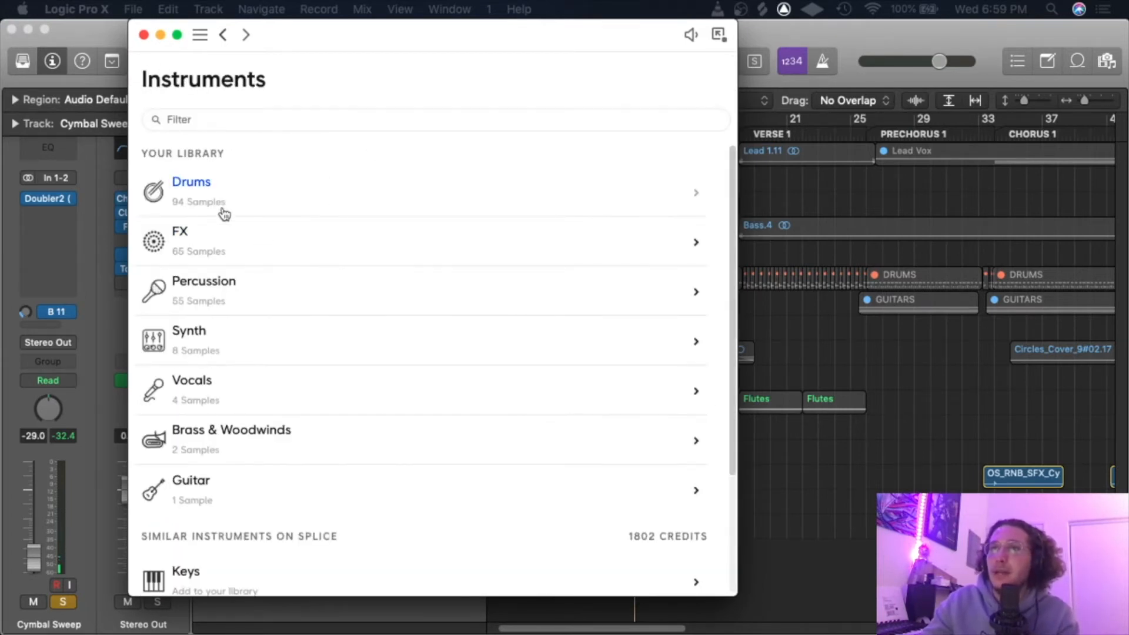
{"action": "left_click", "coordinate": [186, 190]}
{"action": "scroll", "coordinate": [312, 242], "scroll_direction": "down", "scroll_amount": 15}
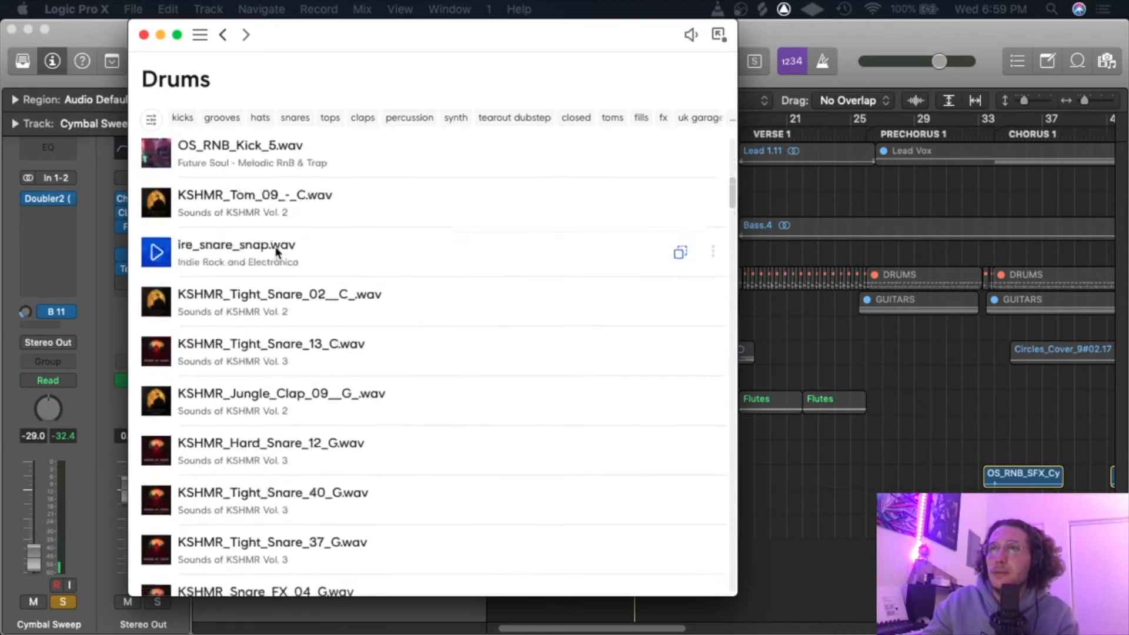
{"action": "scroll", "coordinate": [274, 267], "scroll_direction": "up", "scroll_amount": 15}
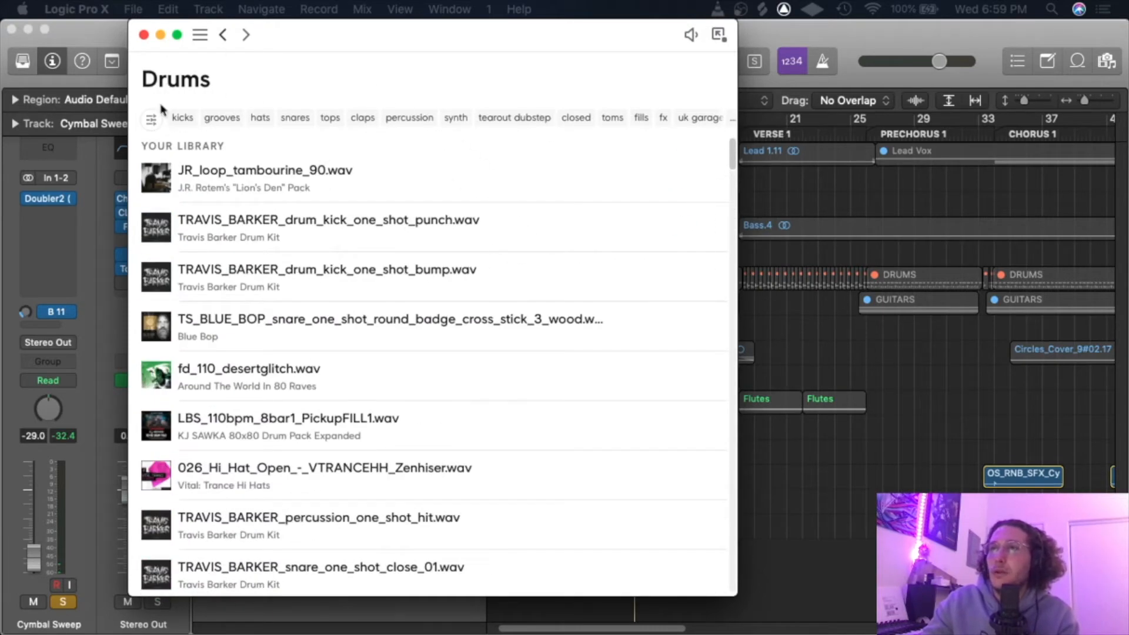
{"action": "left_click", "coordinate": [180, 118]}
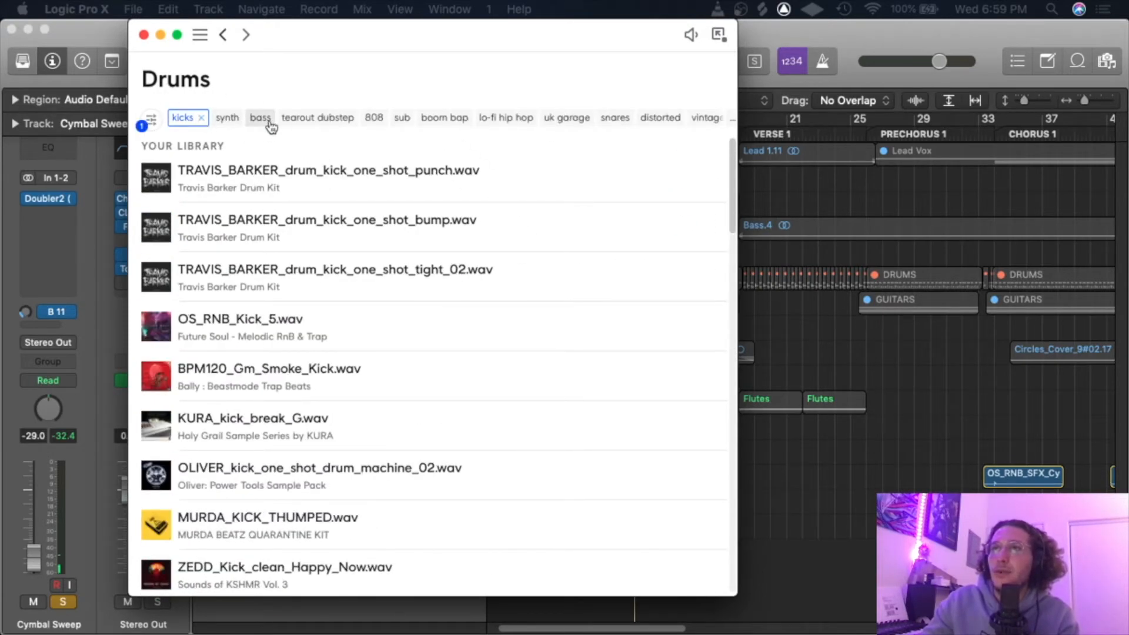
{"action": "left_click", "coordinate": [202, 121]}
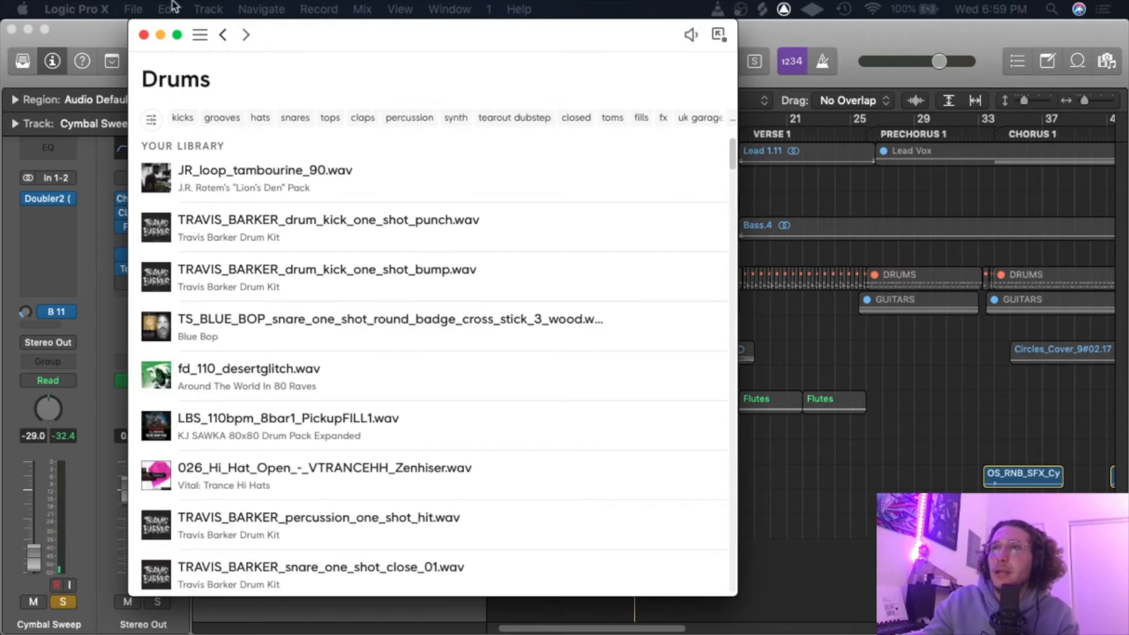
{"action": "left_click", "coordinate": [143, 34]}
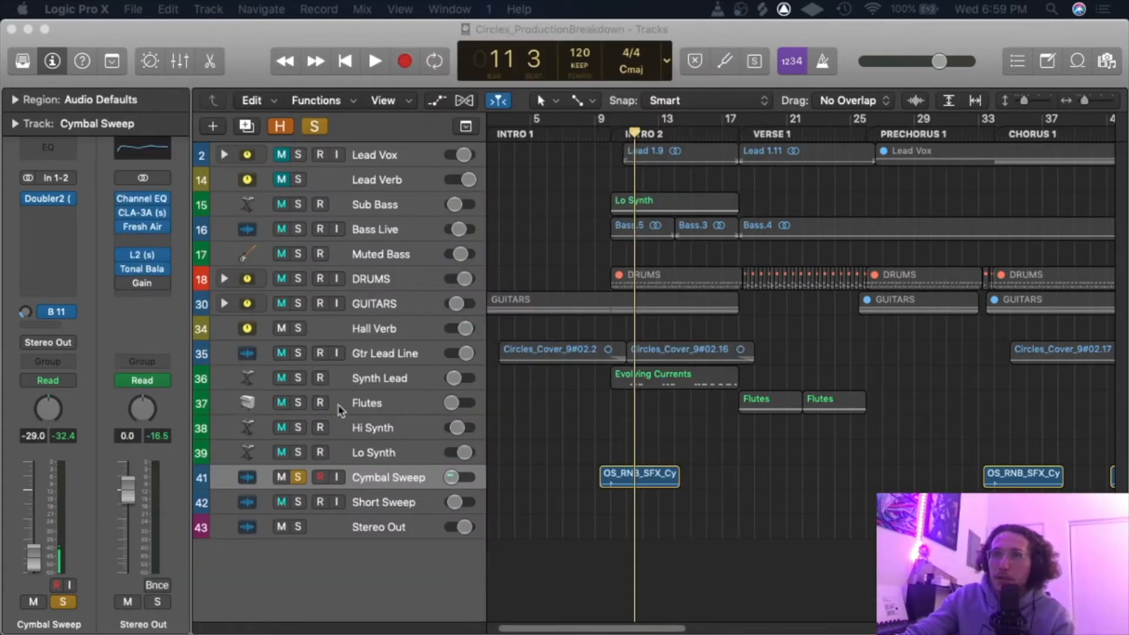
Examine the Cymbal Sweep's send to the Hall Verb and its Doubler2 plug-in settings, and close the plug-in.
{"action": "left_click", "coordinate": [56, 313]}
{"action": "left_click", "coordinate": [69, 293]}
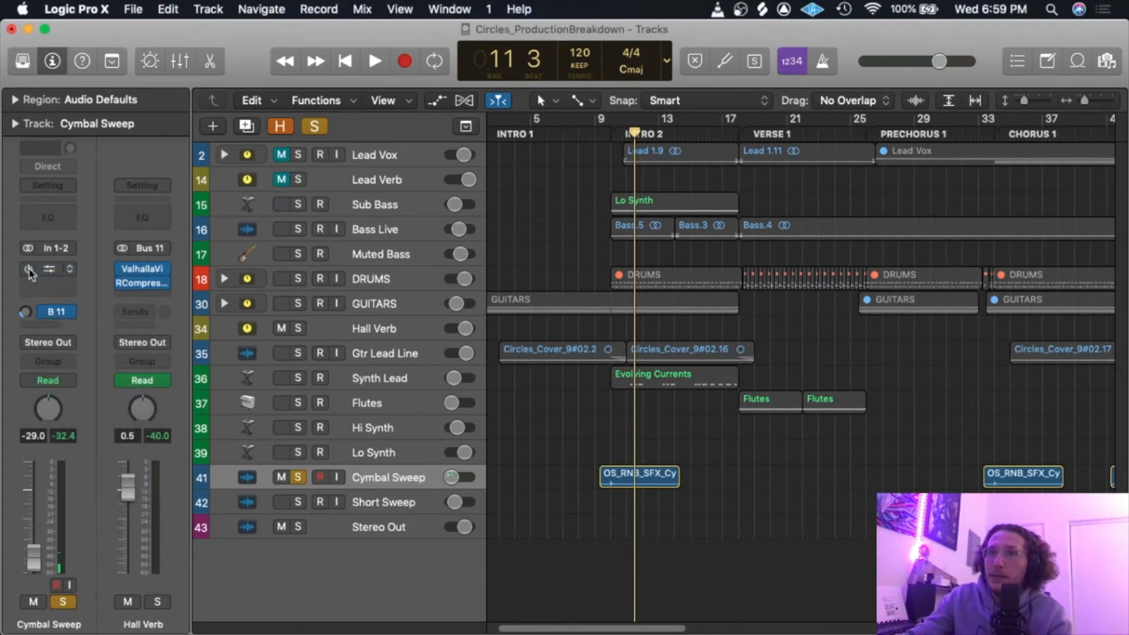
{"action": "left_click", "coordinate": [47, 271]}
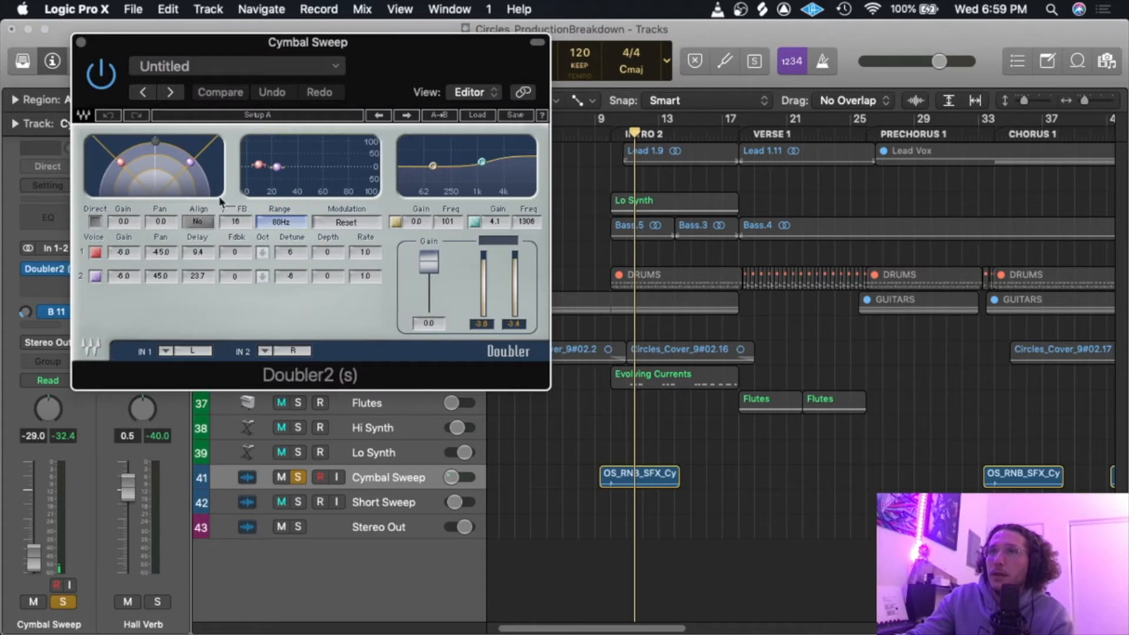
{"action": "left_click", "coordinate": [81, 44]}
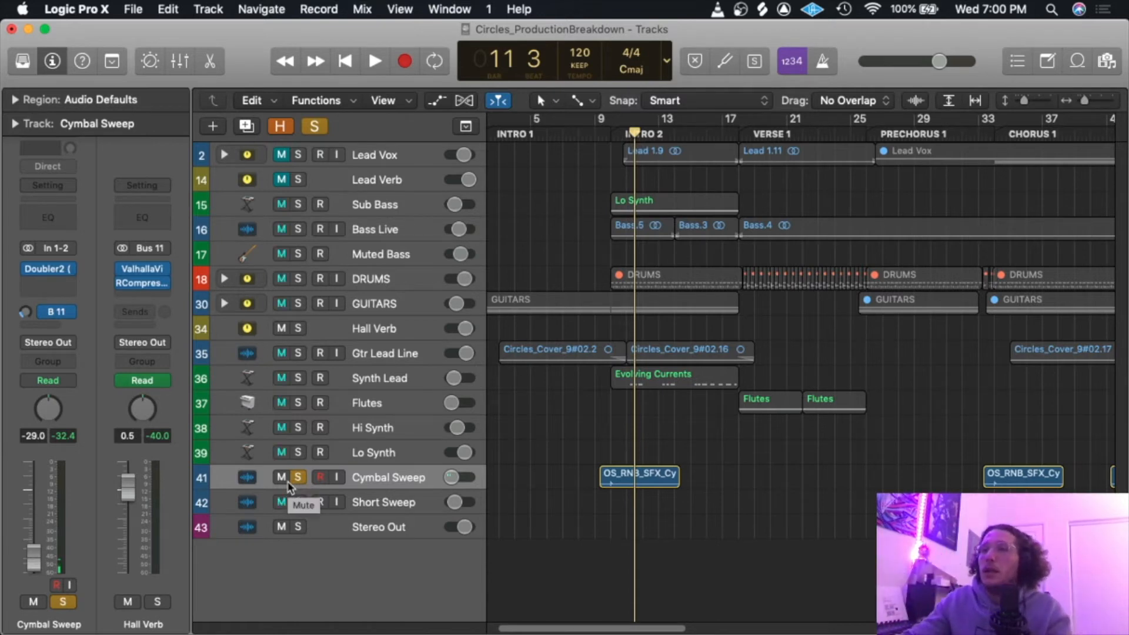
Step the playhead through the Cymbal Sweep regions from Intro 2 to the one at the end of Chorus 1.
{"action": "left_click", "coordinate": [612, 120]}
{"action": "scroll", "coordinate": [611, 124], "scroll_direction": "right", "scroll_amount": 10}
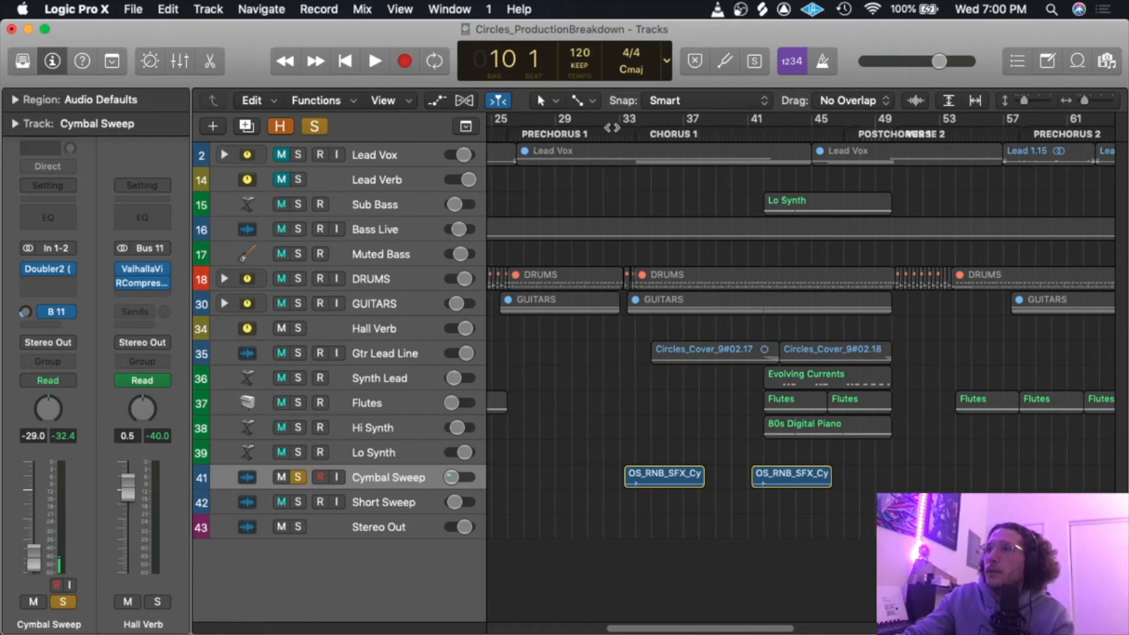
{"action": "left_click", "coordinate": [612, 131]}
{"action": "scroll", "coordinate": [700, 209], "scroll_direction": "right", "scroll_amount": 5}
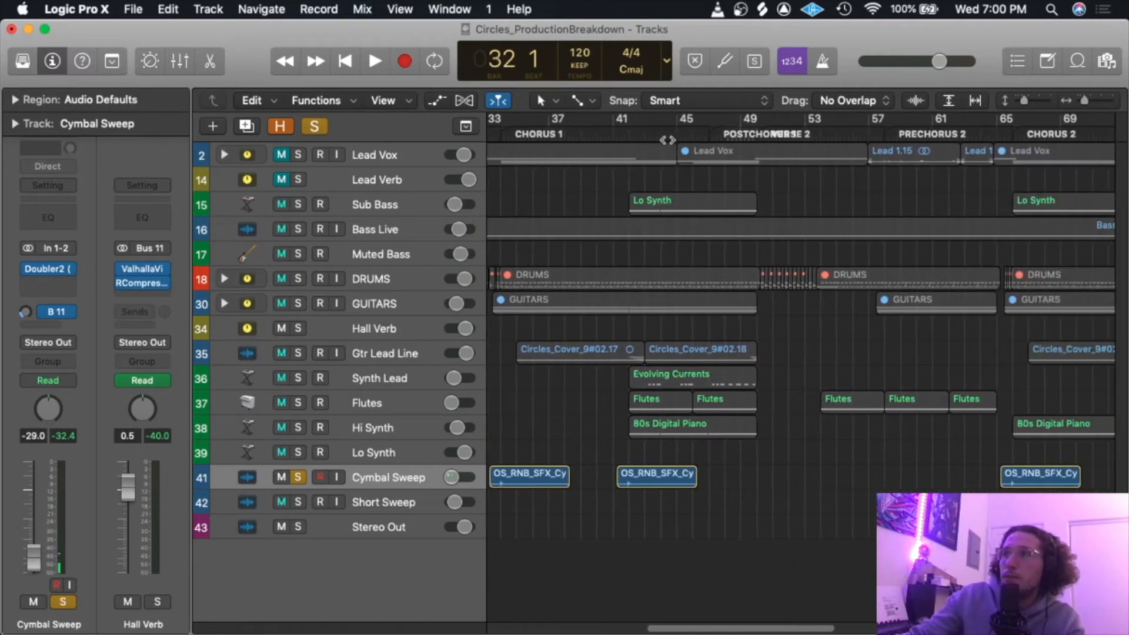
{"action": "left_click", "coordinate": [628, 131]}
{"action": "left_click_drag", "start_coordinate": [622, 138], "coordinate": [638, 199]}
{"action": "scroll", "coordinate": [698, 353], "scroll_direction": "right", "scroll_amount": 10}
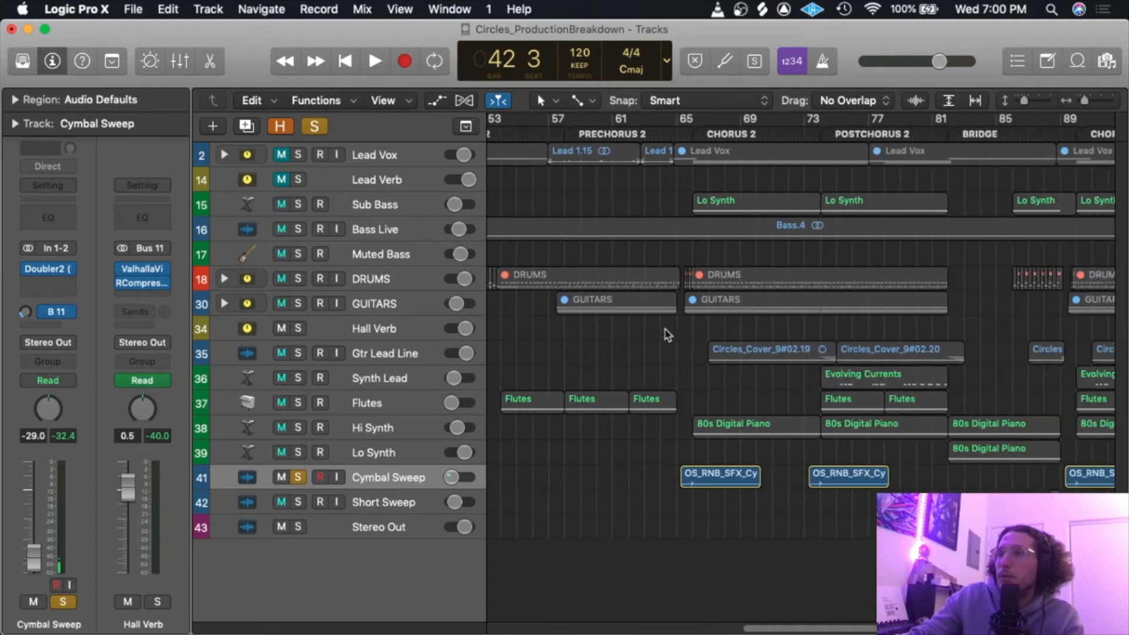
Review the remaining Cymbal Sweep regions in Chorus 2, Postchorus 2 and Chorus 3, placing the playhead at each.
{"action": "left_click", "coordinate": [636, 134]}
{"action": "scroll", "coordinate": [714, 232], "scroll_direction": "right", "scroll_amount": 3}
{"action": "scroll", "coordinate": [682, 229], "scroll_direction": "right", "scroll_amount": 3}
{"action": "left_click", "coordinate": [646, 227]}
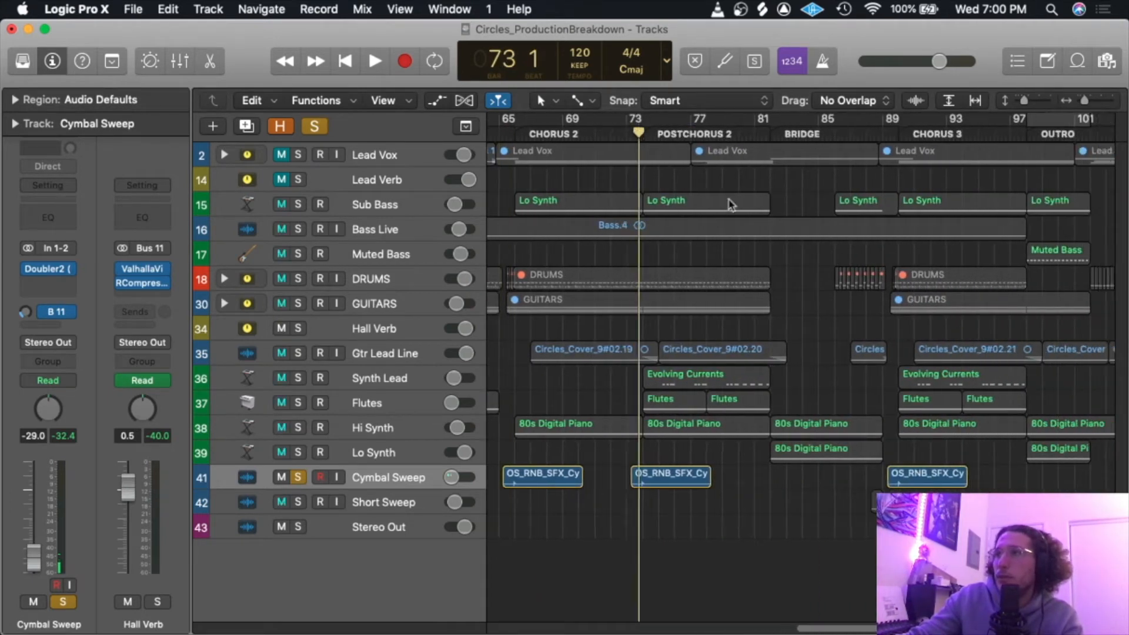
{"action": "scroll", "coordinate": [664, 259], "scroll_direction": "right", "scroll_amount": 6}
{"action": "left_click", "coordinate": [685, 136]}
{"action": "scroll", "coordinate": [587, 353], "scroll_direction": "left", "scroll_amount": 15}
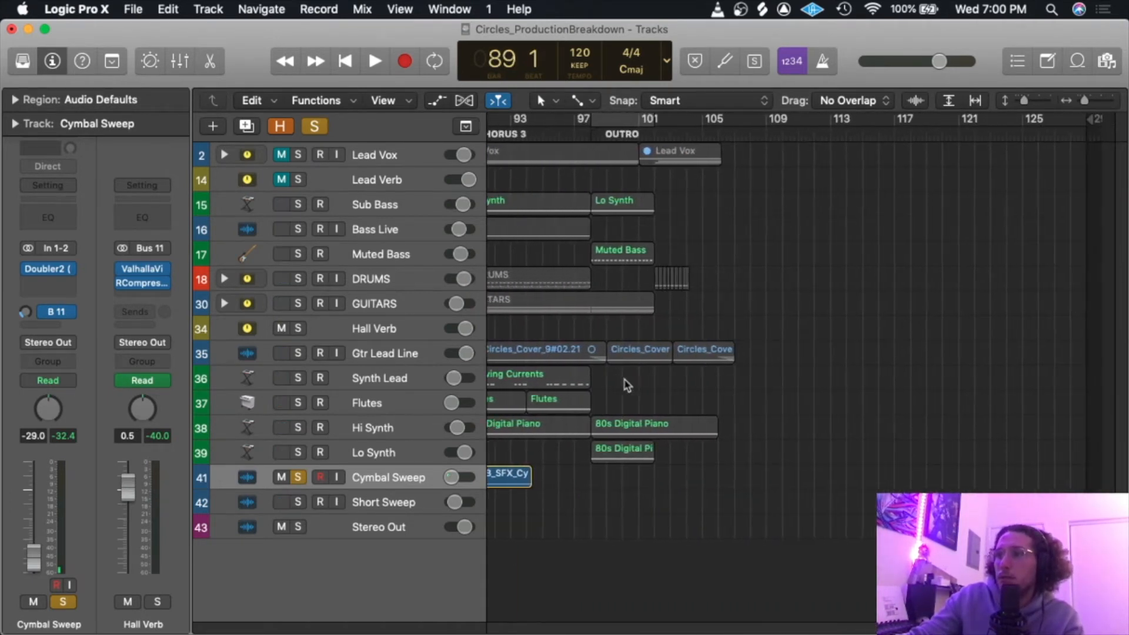
{"action": "scroll", "coordinate": [369, 487], "scroll_direction": "left", "scroll_amount": 4}
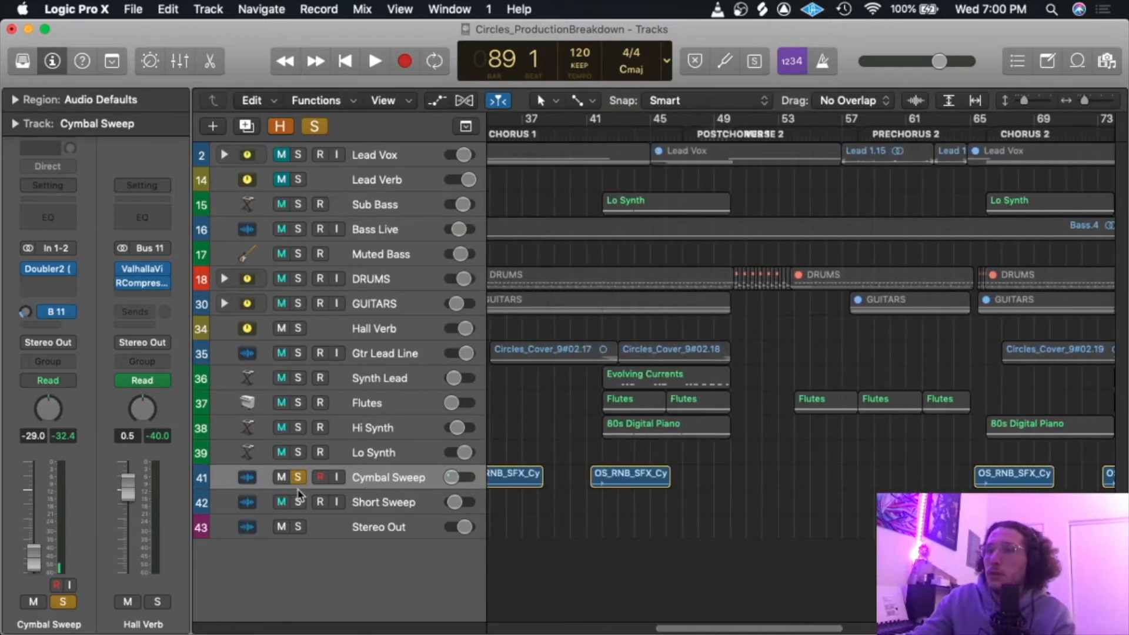
Unsolo the Cymbal Sweep, select the Short Sweep track and increase its height.
{"action": "left_click", "coordinate": [298, 477]}
{"action": "left_click", "coordinate": [388, 501]}
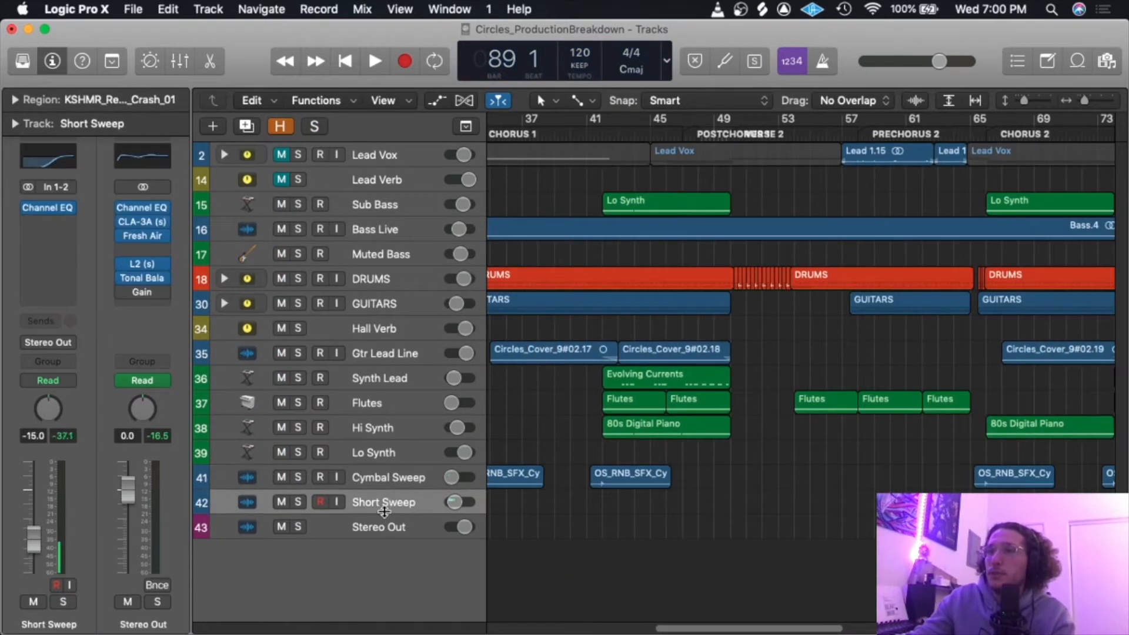
{"action": "left_click_drag", "start_coordinate": [384, 513], "coordinate": [383, 534]}
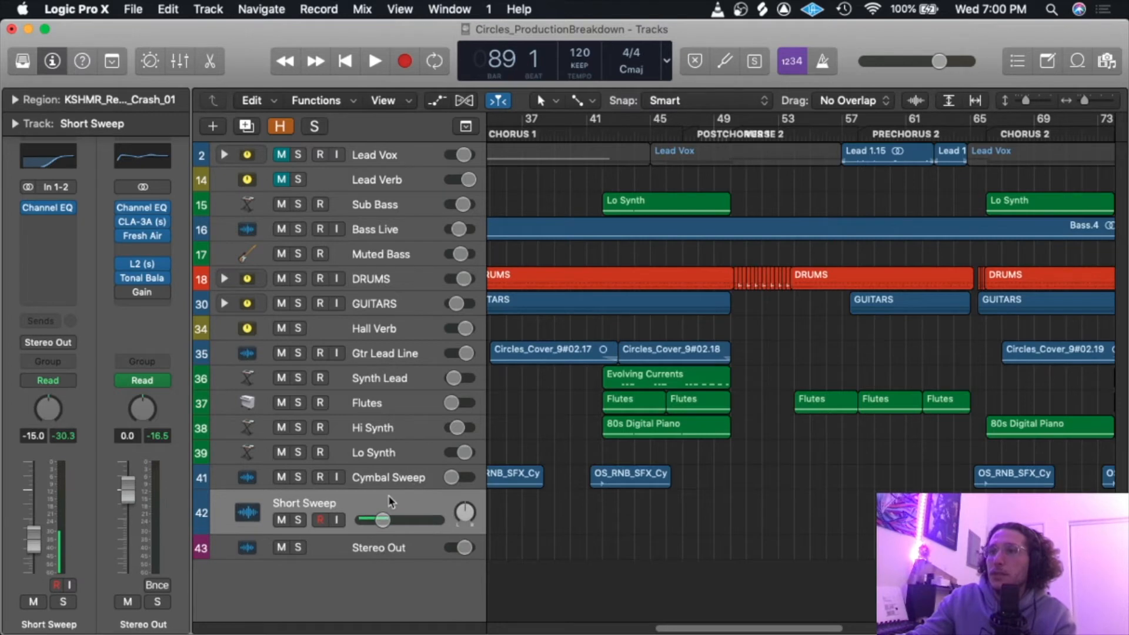
{"action": "scroll", "coordinate": [513, 503], "scroll_direction": "right", "scroll_amount": 10}
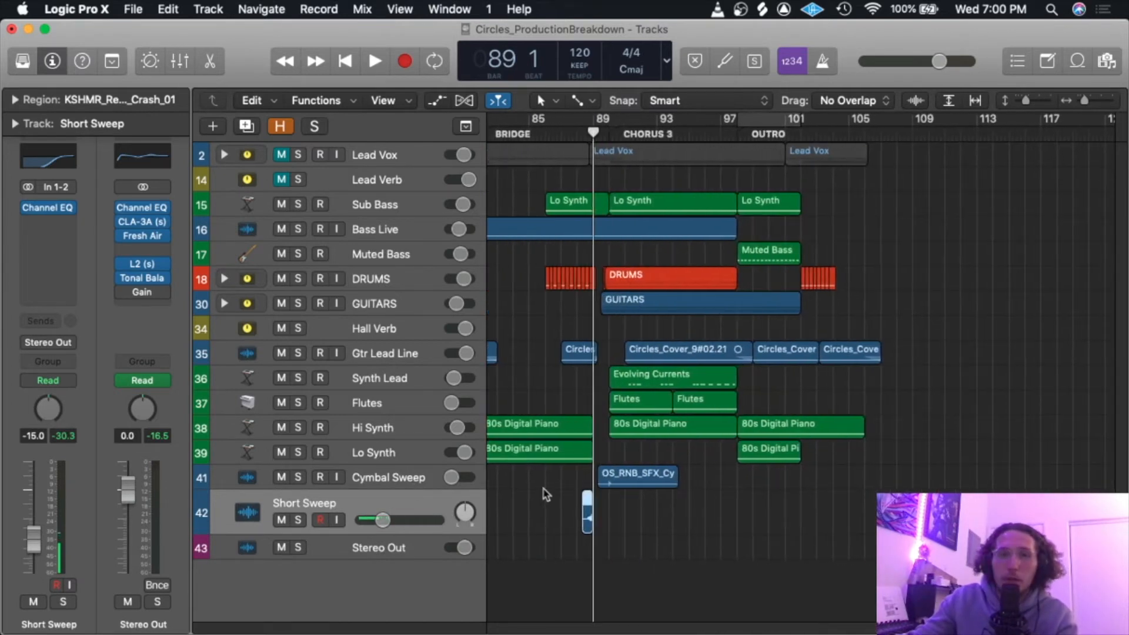
Solo the Short Sweep and play its region before Chorus 3 from bar 88 twice.
{"action": "left_click", "coordinate": [578, 134]}
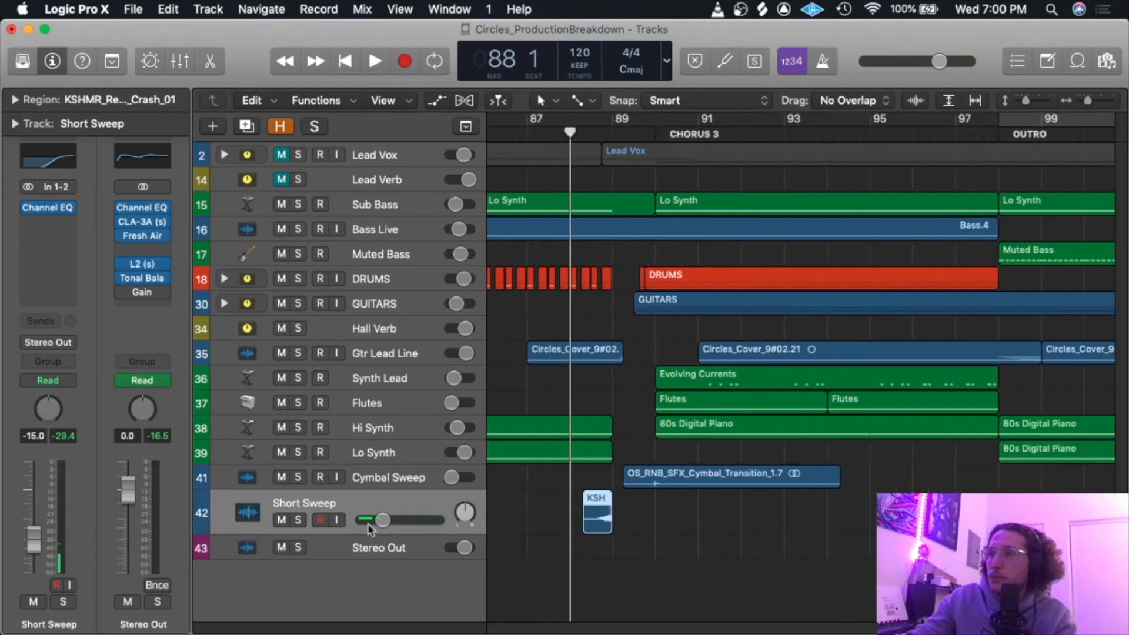
{"action": "left_click", "coordinate": [299, 519]}
{"action": "key", "text": "space"}
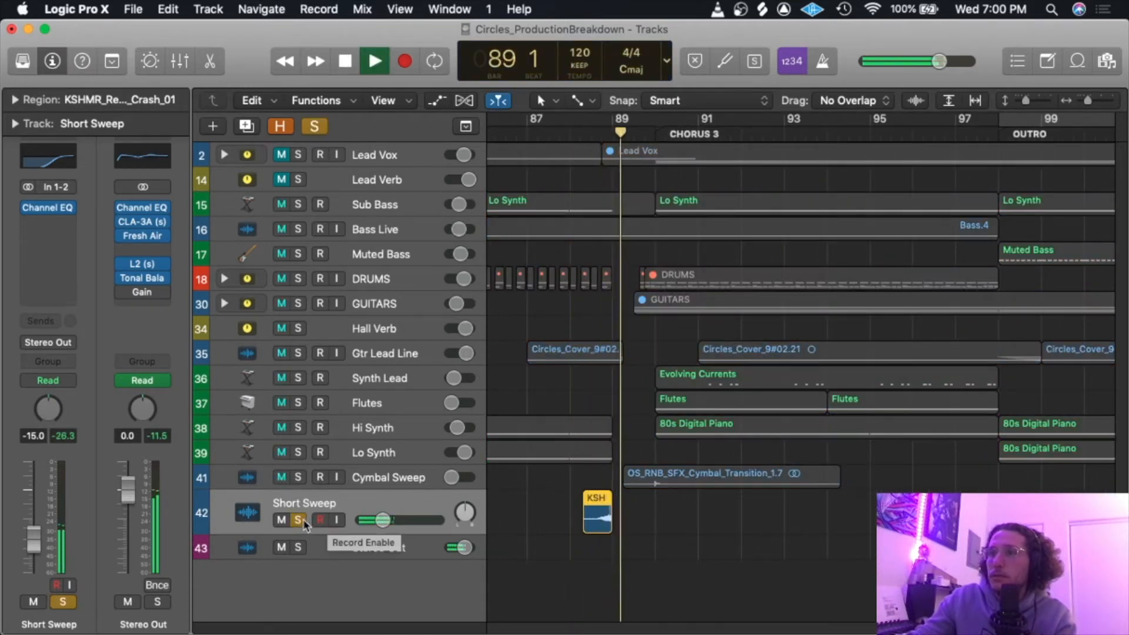
{"action": "key", "text": "space"}
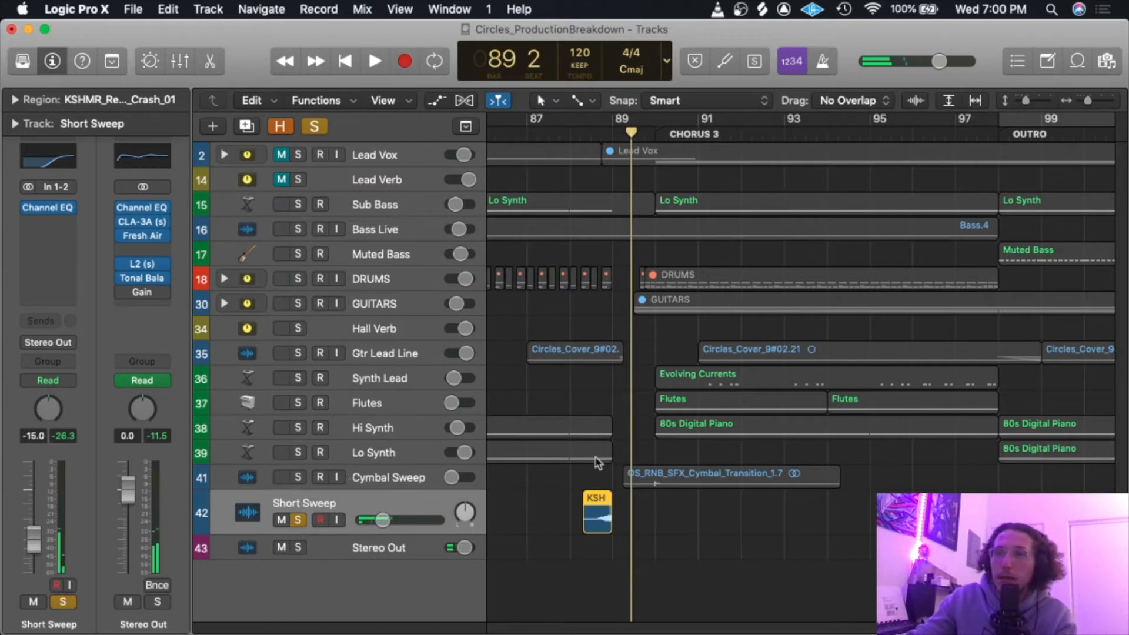
{"action": "key", "text": "space"}
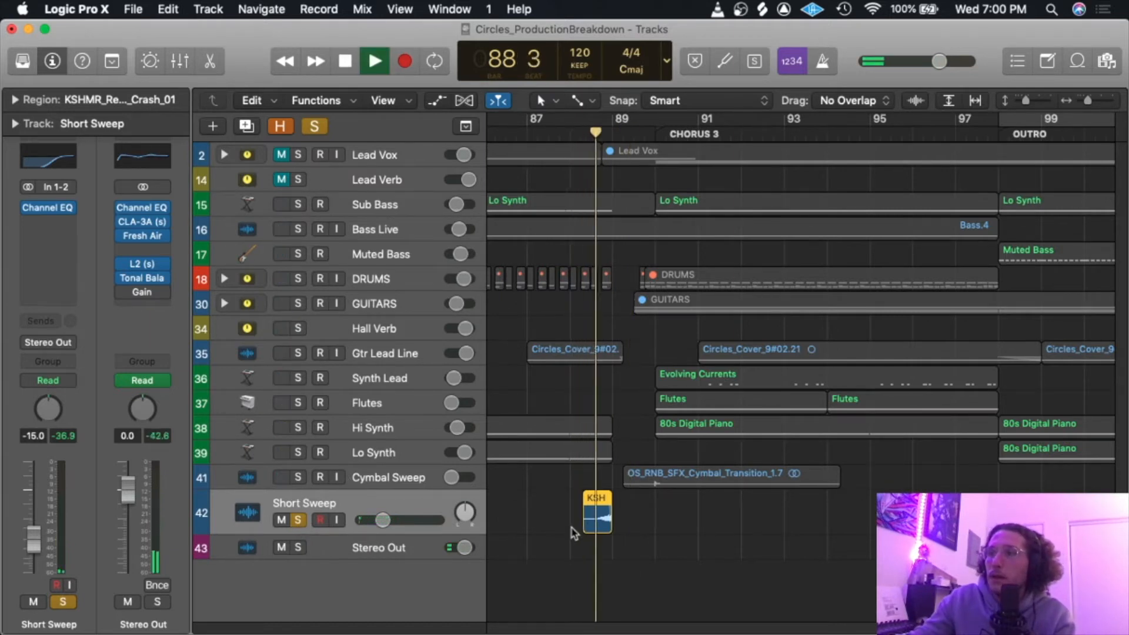
{"action": "key", "text": "space"}
Solo the Sub Bass to hear it with the Short Sweep from bar 88, and unsolo it after playback.
{"action": "scroll", "coordinate": [368, 205], "scroll_direction": "up", "scroll_amount": 1}
{"action": "scroll", "coordinate": [341, 241], "scroll_direction": "down", "scroll_amount": 1}
{"action": "left_click", "coordinate": [298, 206]}
{"action": "left_click_drag", "start_coordinate": [612, 139], "coordinate": [570, 135]}
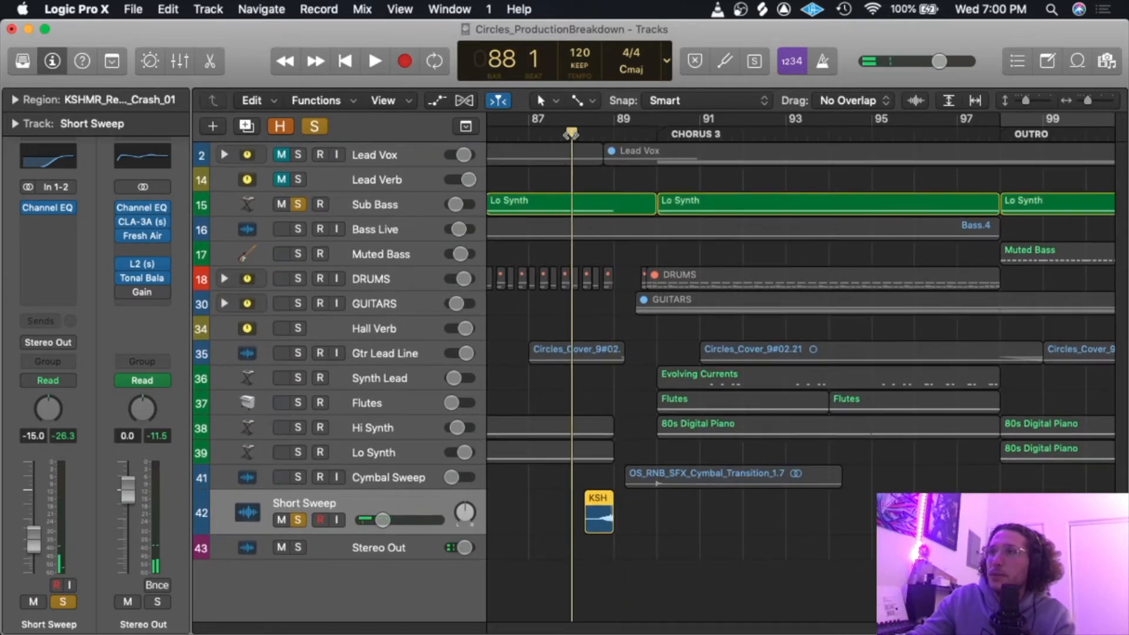
{"action": "key", "text": "space"}
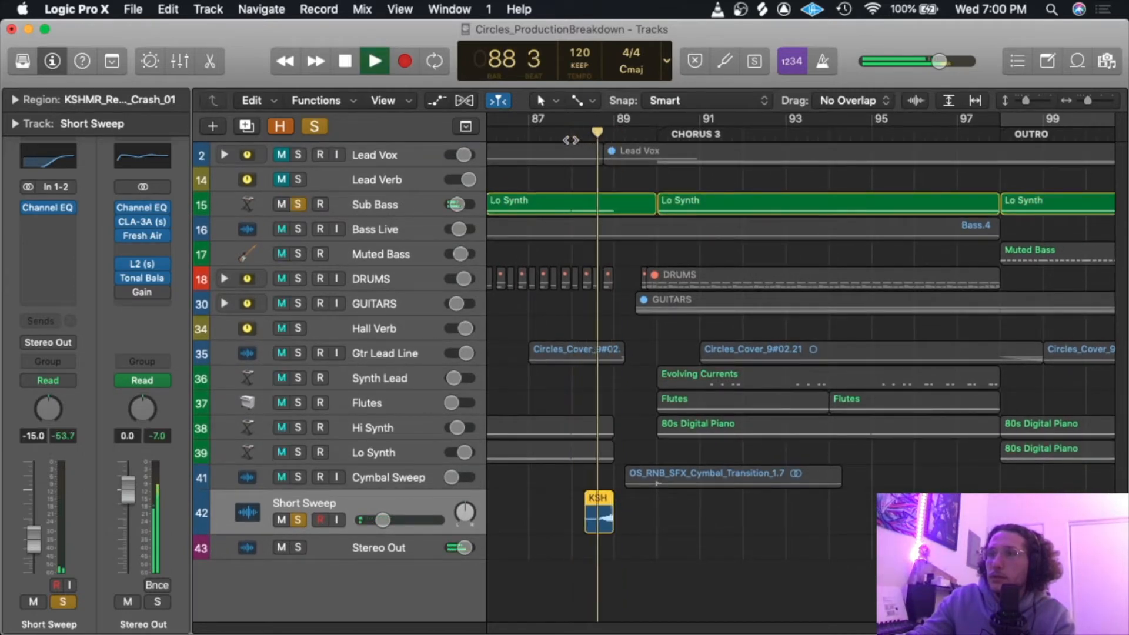
{"action": "left_click", "coordinate": [298, 204]}
{"action": "key", "text": "space"}
{"action": "left_click", "coordinate": [296, 205]}
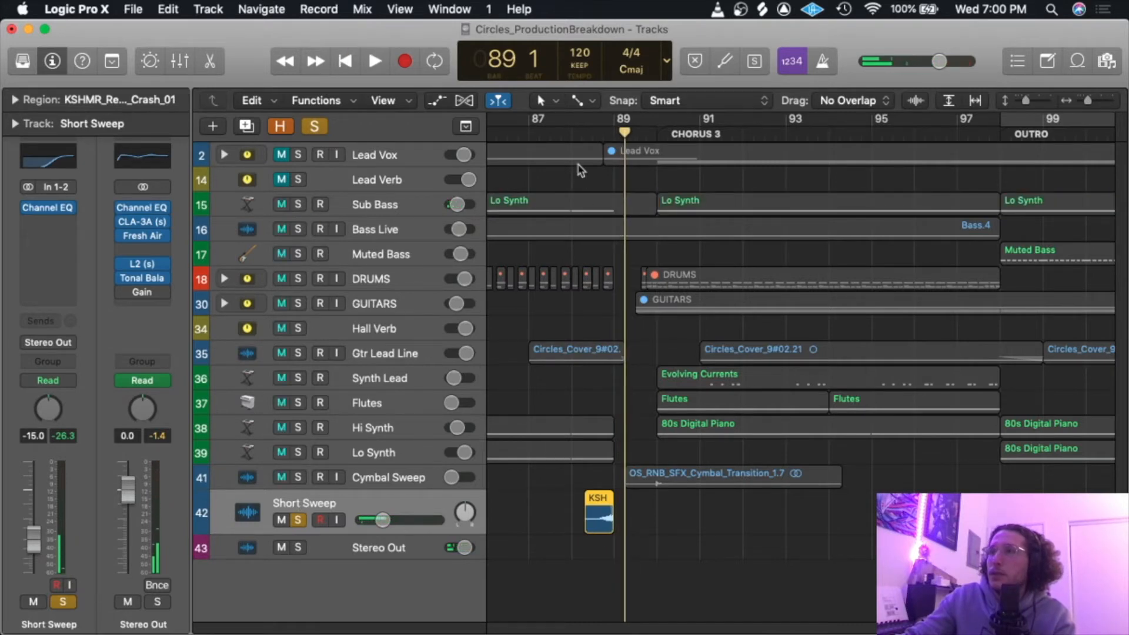
Set a cycle range over the Short Sweep region from bar 88, and play it with the track's Channel EQ bypassed.
{"action": "left_click_drag", "start_coordinate": [576, 123], "coordinate": [614, 122]}
{"action": "left_click", "coordinate": [29, 208]}
{"action": "key", "text": "space"}
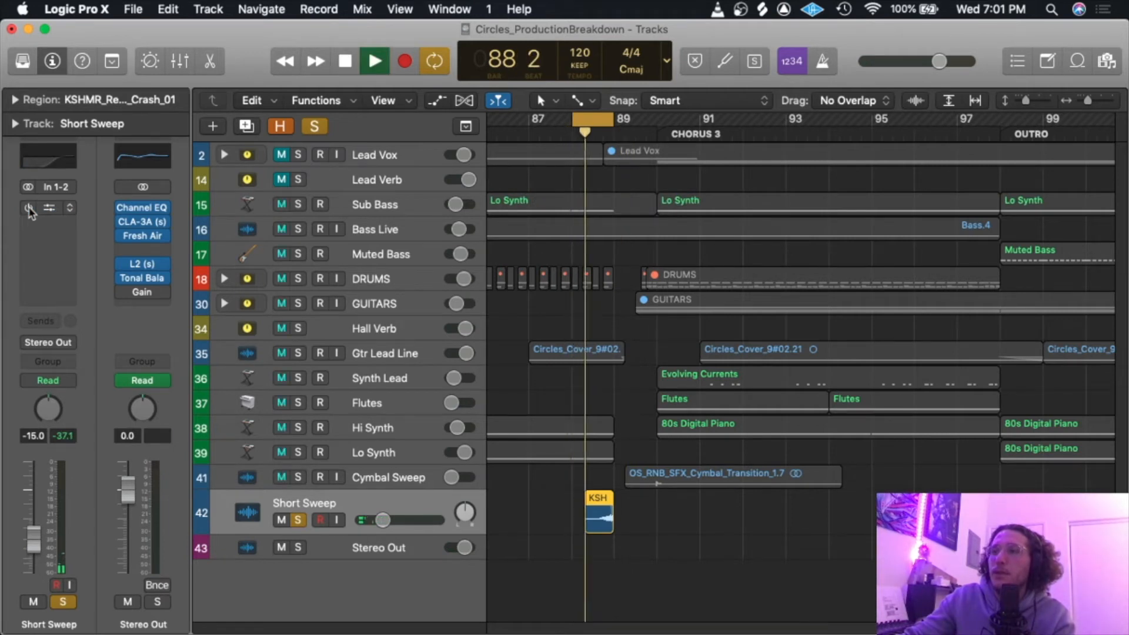
{"action": "key", "text": "space"}
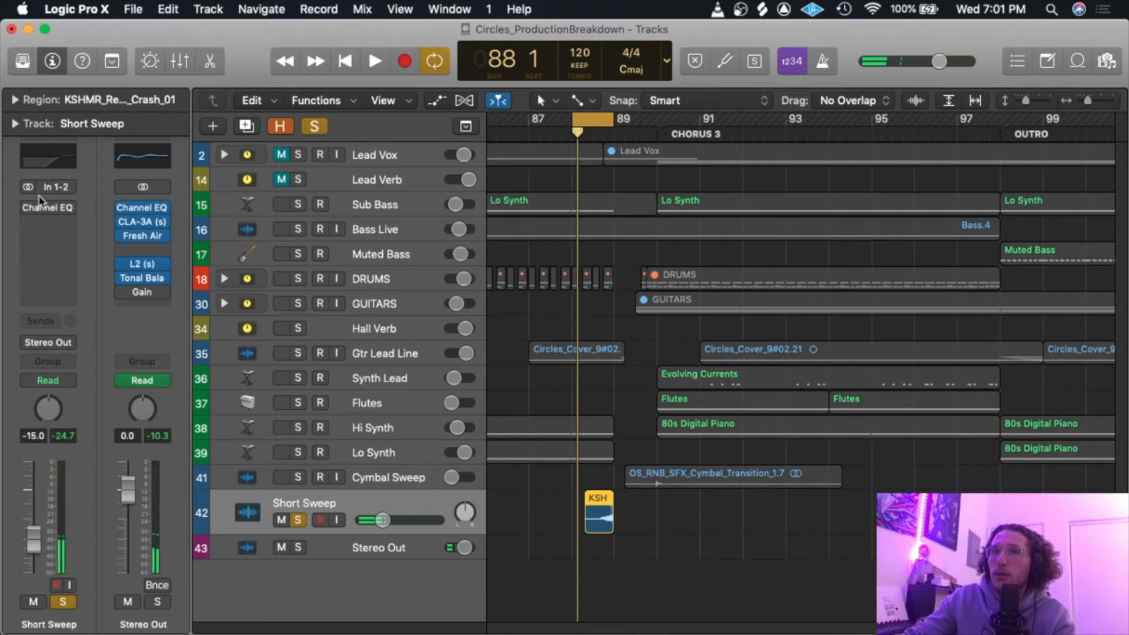
Examine the low cut in the Short Sweep's Channel EQ and close the plug-in.
{"action": "left_click", "coordinate": [62, 168]}
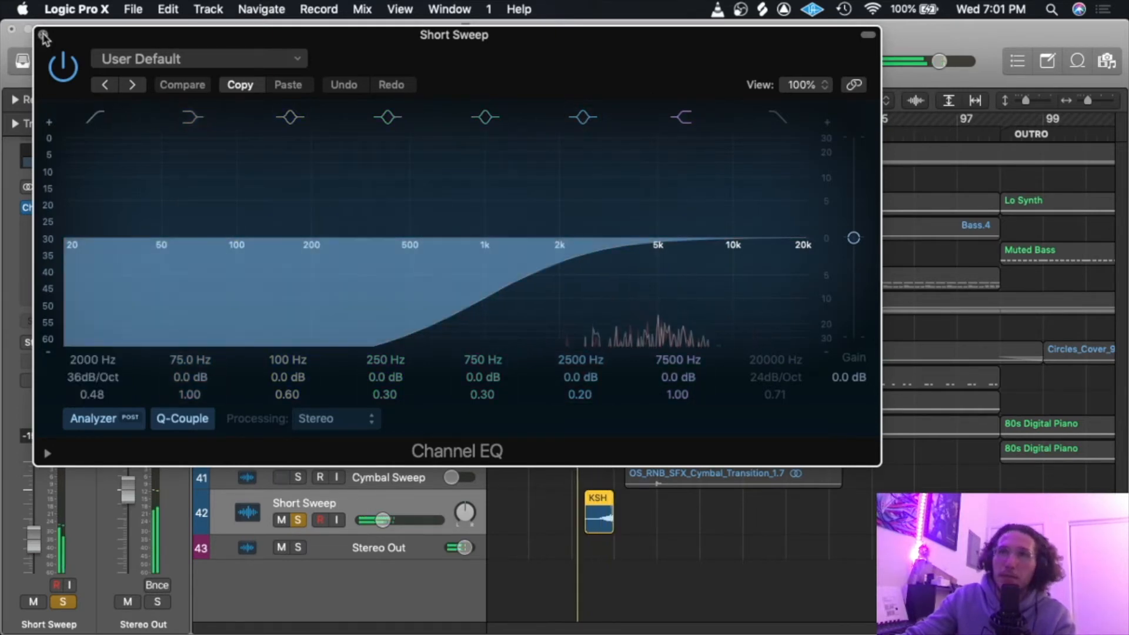
{"action": "key", "text": "super+w"}
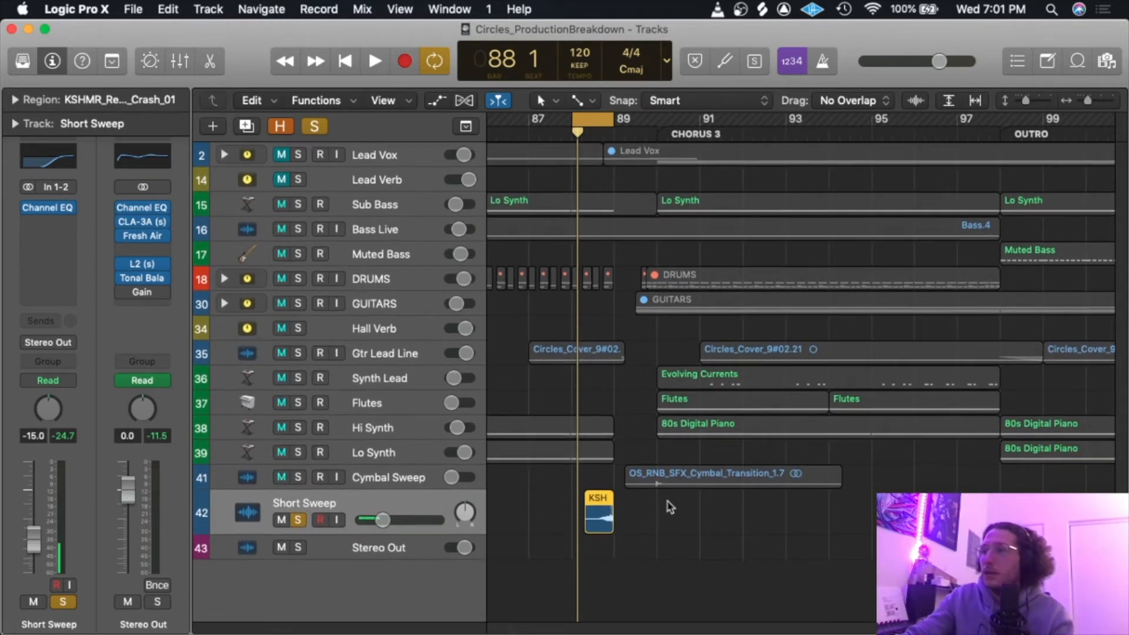
Unsolo the Short Sweep and reset the heights of all tracks to default.
{"action": "scroll", "coordinate": [670, 509], "scroll_direction": "right", "scroll_amount": 3}
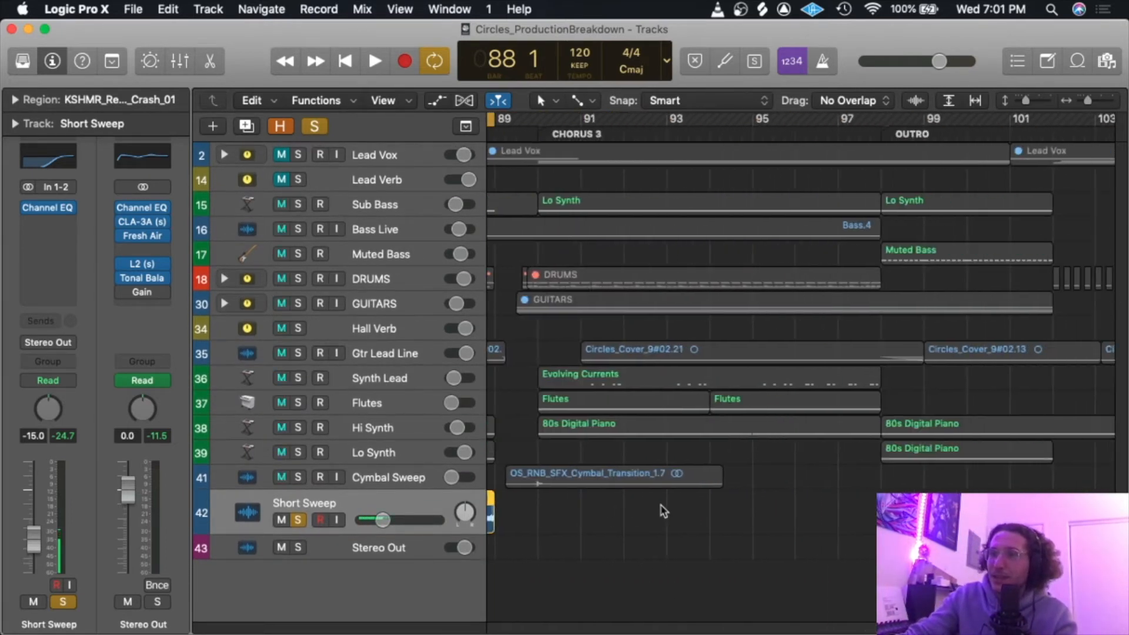
{"action": "left_click", "coordinate": [299, 520]}
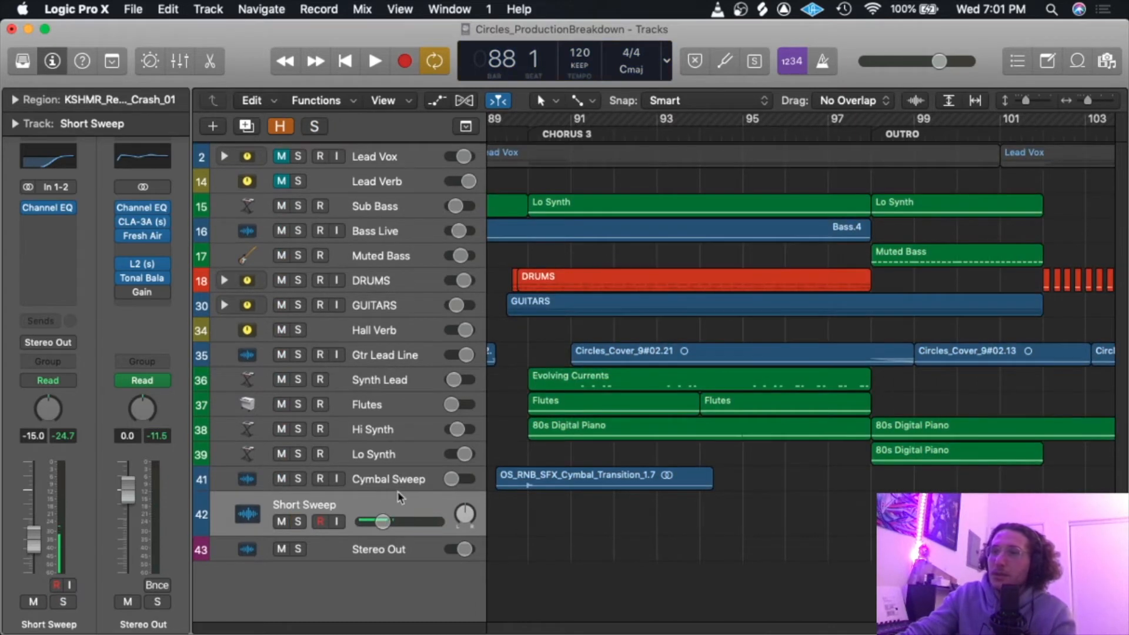
{"action": "key", "text": "super+a"}
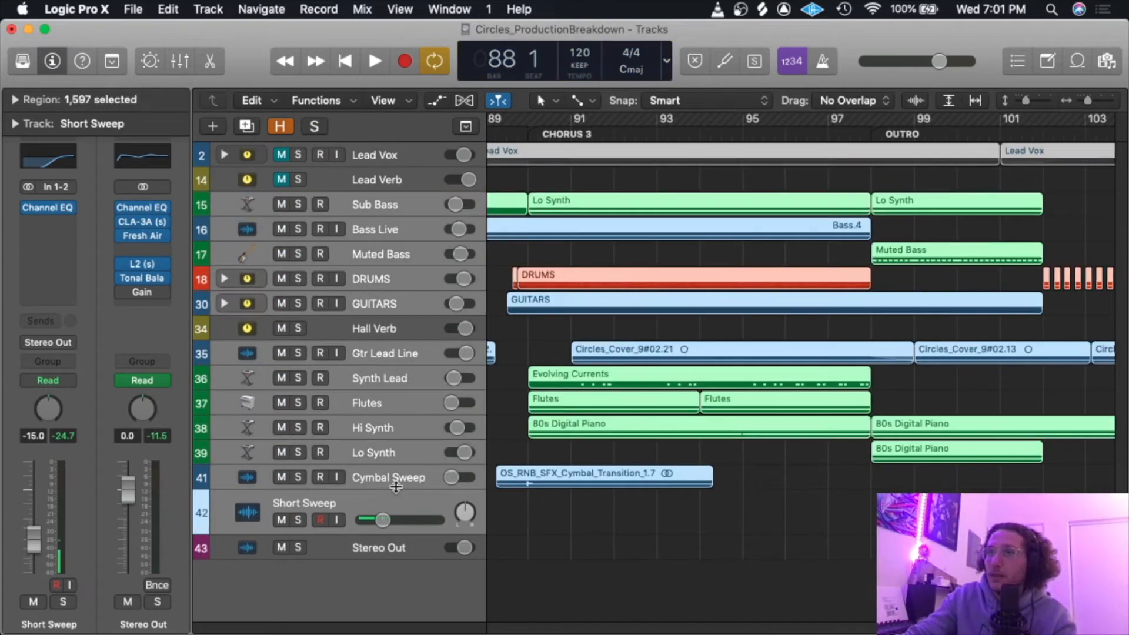
{"action": "scroll", "coordinate": [404, 268], "scroll_direction": "left", "scroll_amount": 5}
{"action": "scroll", "coordinate": [402, 263], "scroll_direction": "left", "scroll_amount": 3}
Select the DRUMS track and locate its first region in Intro 2.
{"action": "left_click", "coordinate": [403, 263]}
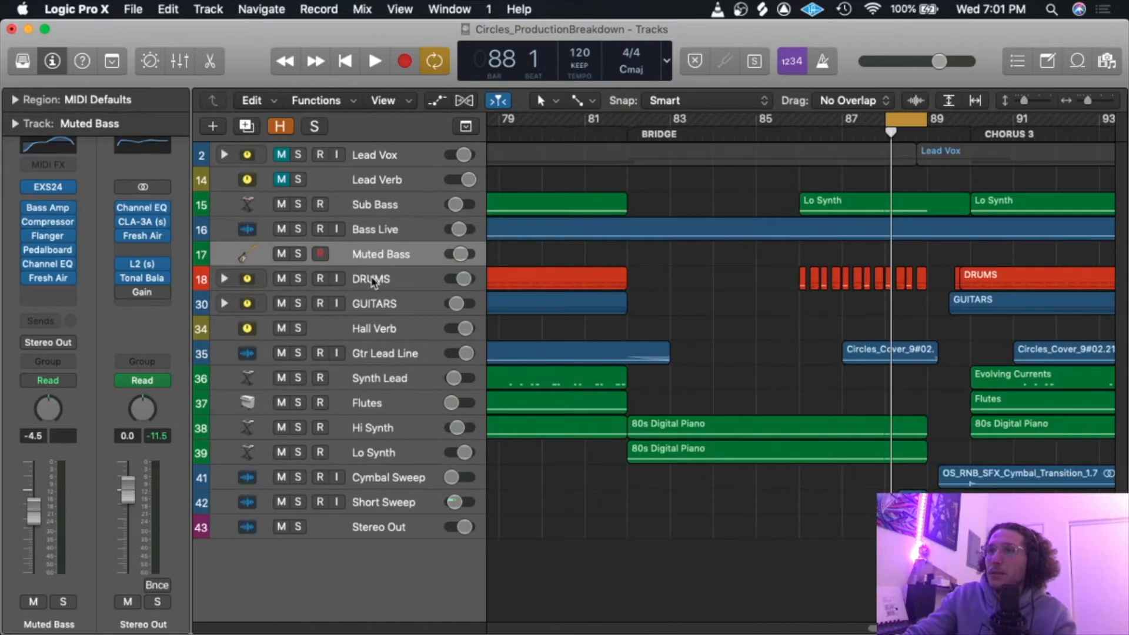
{"action": "left_click", "coordinate": [378, 284]}
{"action": "scroll", "coordinate": [539, 305], "scroll_direction": "left", "scroll_amount": 5}
{"action": "scroll", "coordinate": [539, 305], "scroll_direction": "left", "scroll_amount": 10}
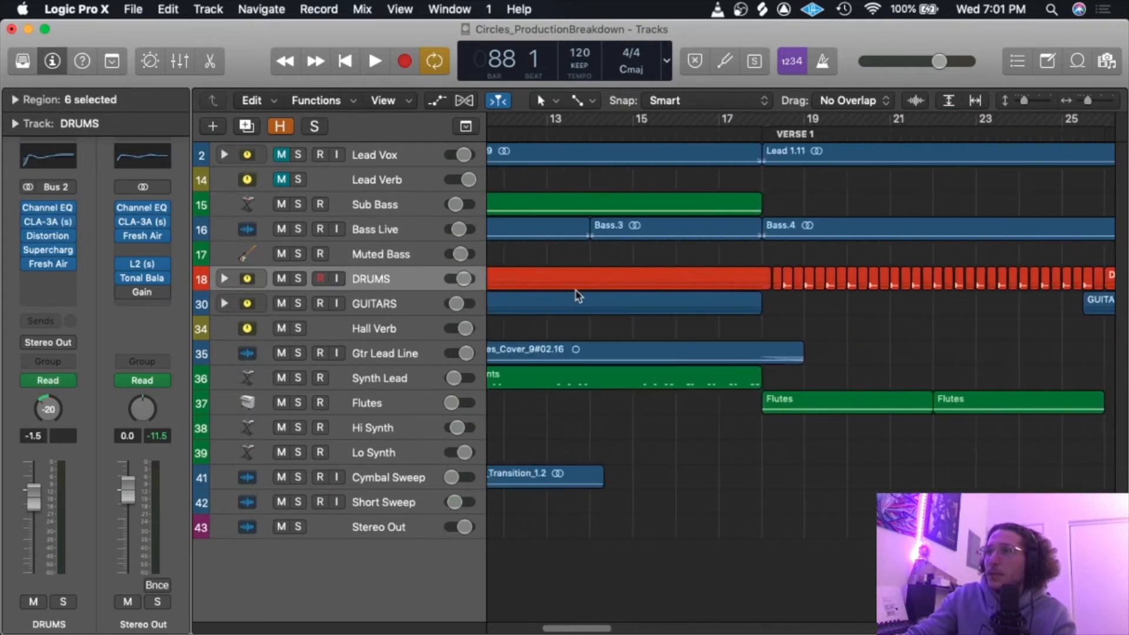
{"action": "scroll", "coordinate": [563, 296], "scroll_direction": "right", "scroll_amount": 3}
{"action": "scroll", "coordinate": [563, 295], "scroll_direction": "left", "scroll_amount": 2}
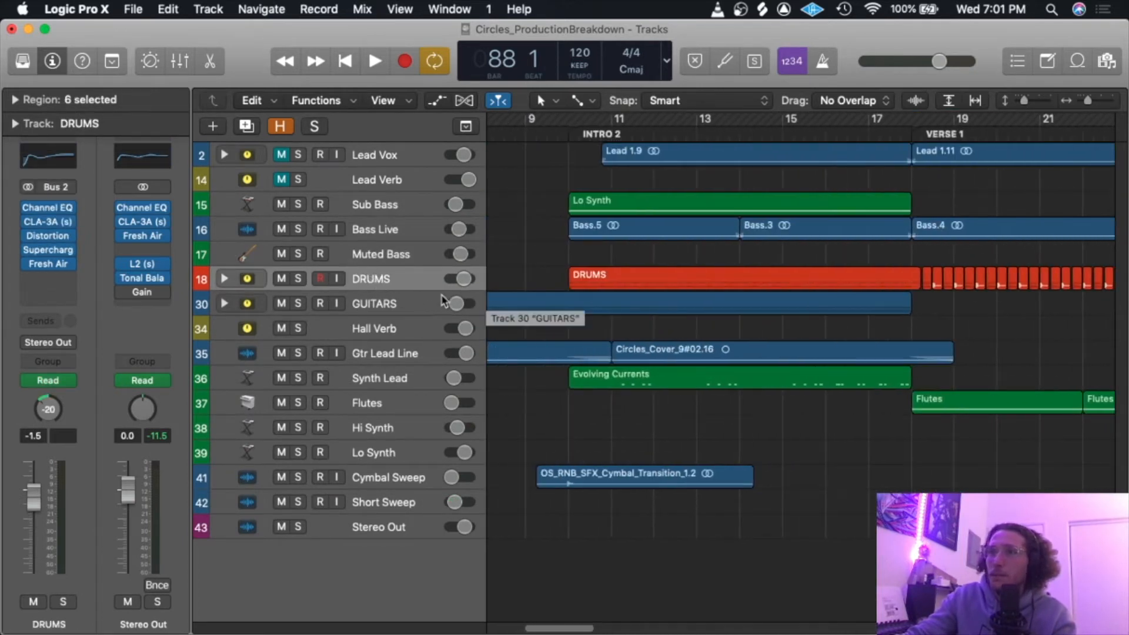
Solo the DRUMS stack and play it with a cycle range set over its Intro 2 region.
{"action": "left_click", "coordinate": [298, 278]}
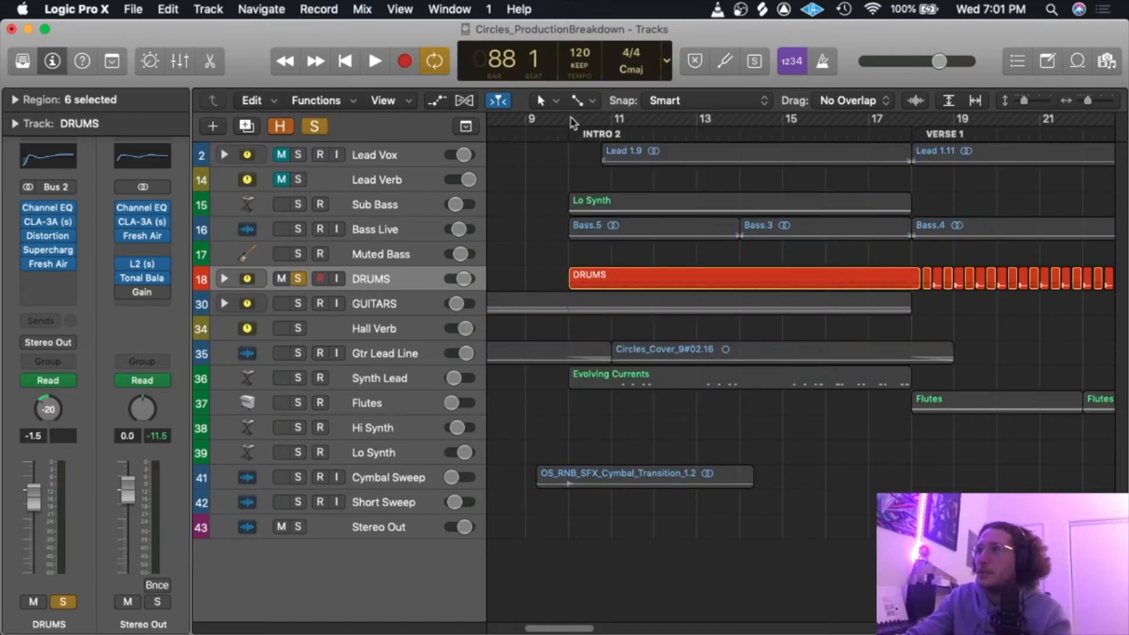
{"action": "left_click_drag", "start_coordinate": [569, 122], "coordinate": [911, 209]}
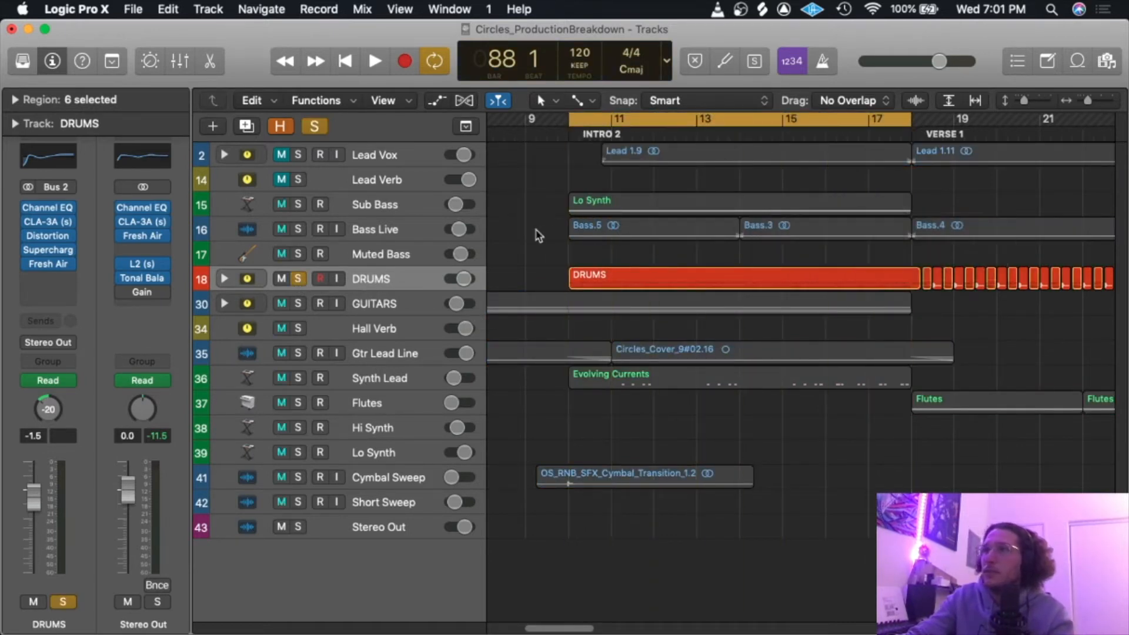
{"action": "key", "text": "space"}
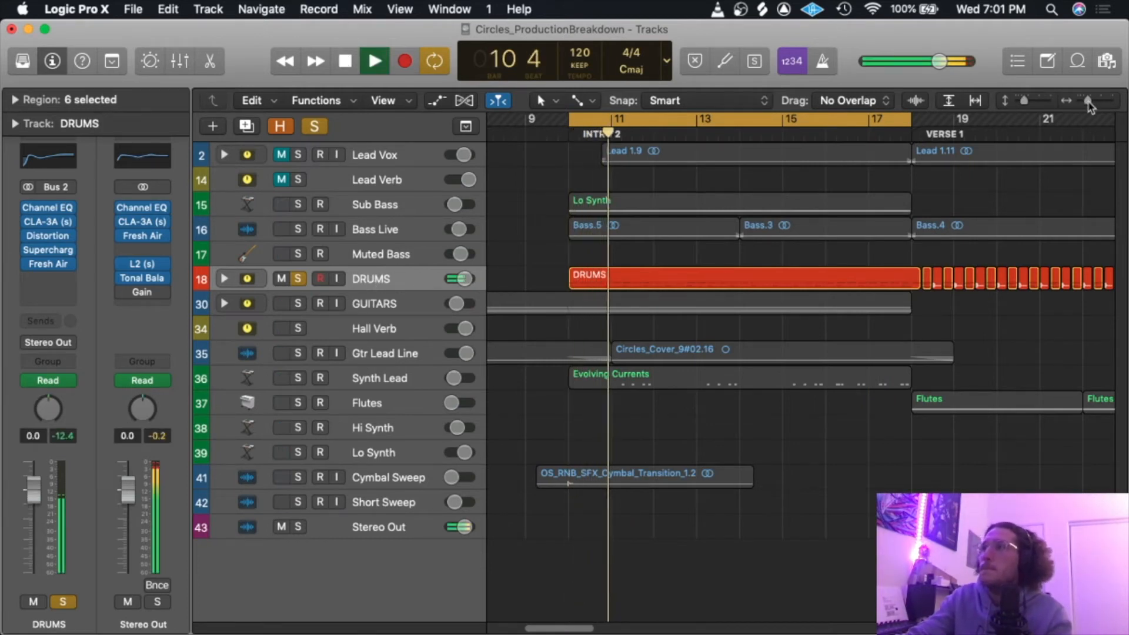
{"action": "left_click_drag", "start_coordinate": [1087, 101], "coordinate": [1083, 108]}
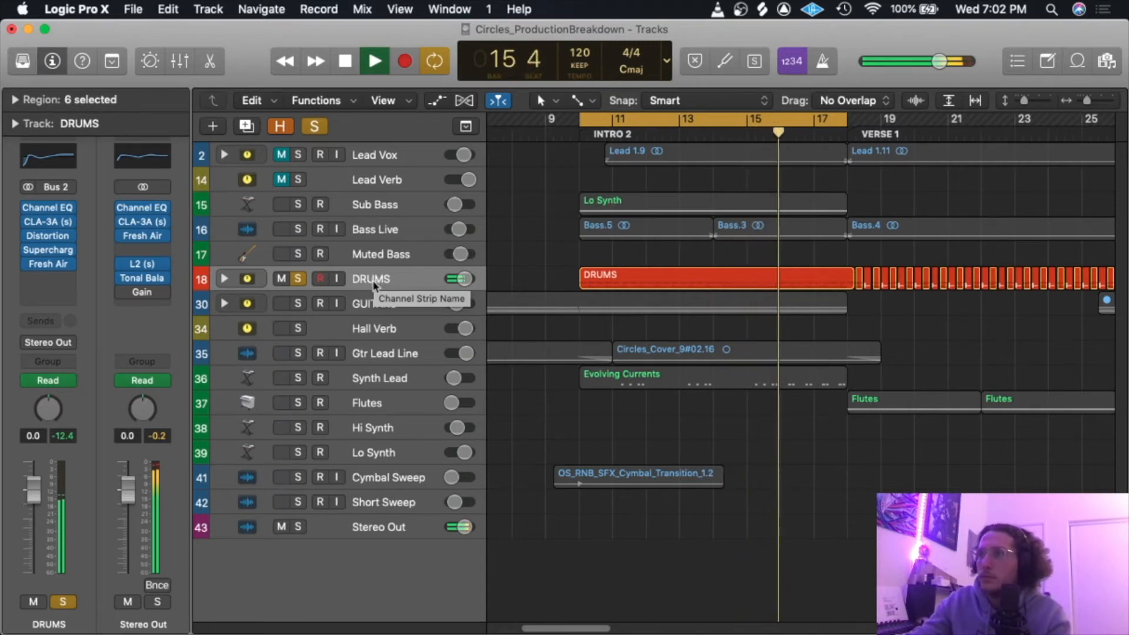
{"action": "key", "text": "space"}
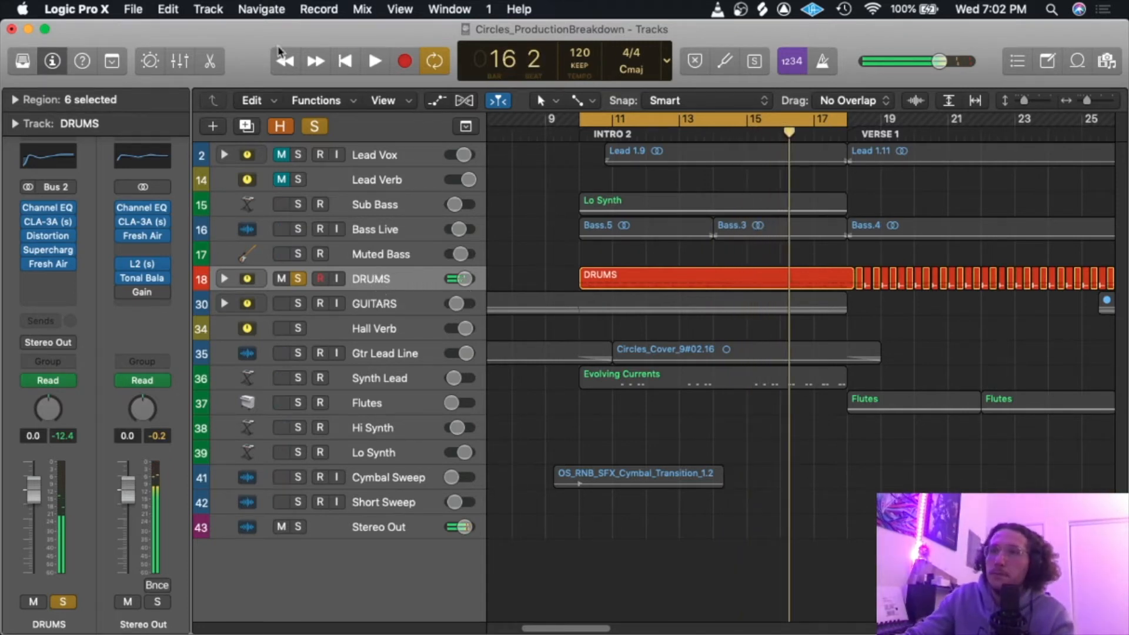
{"action": "key", "text": "super+s"}
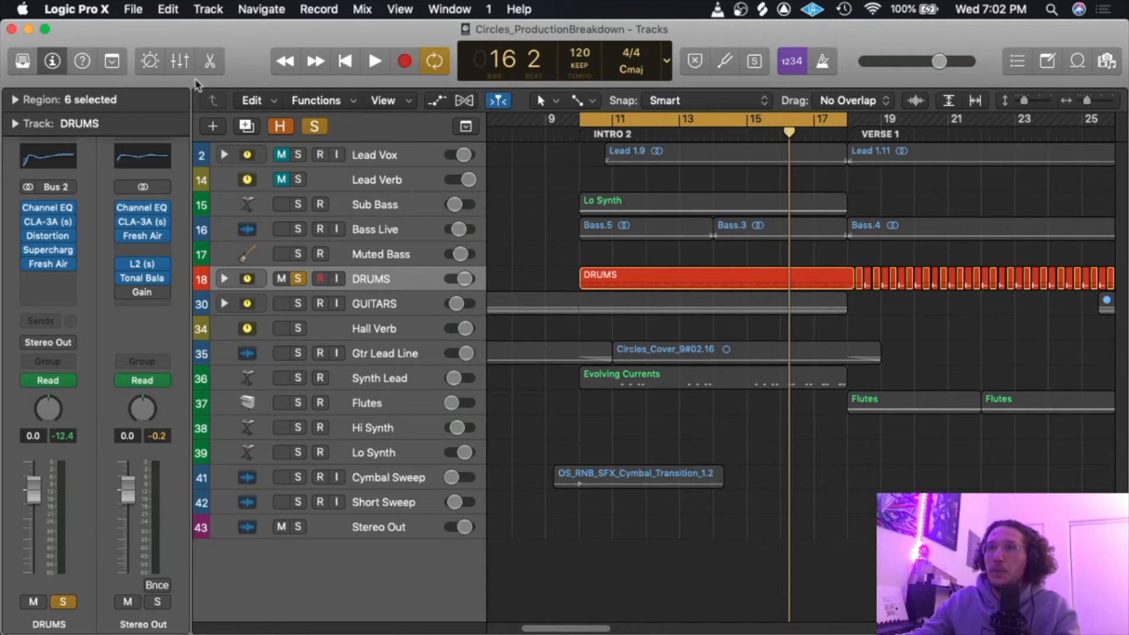
Bypass Channel EQ, CLA-3A, Distortion, Supercharger and Fresh Air on the DRUMS stack, and play the unprocessed drums.
{"action": "mouse_move", "coordinate": [118, 225]}
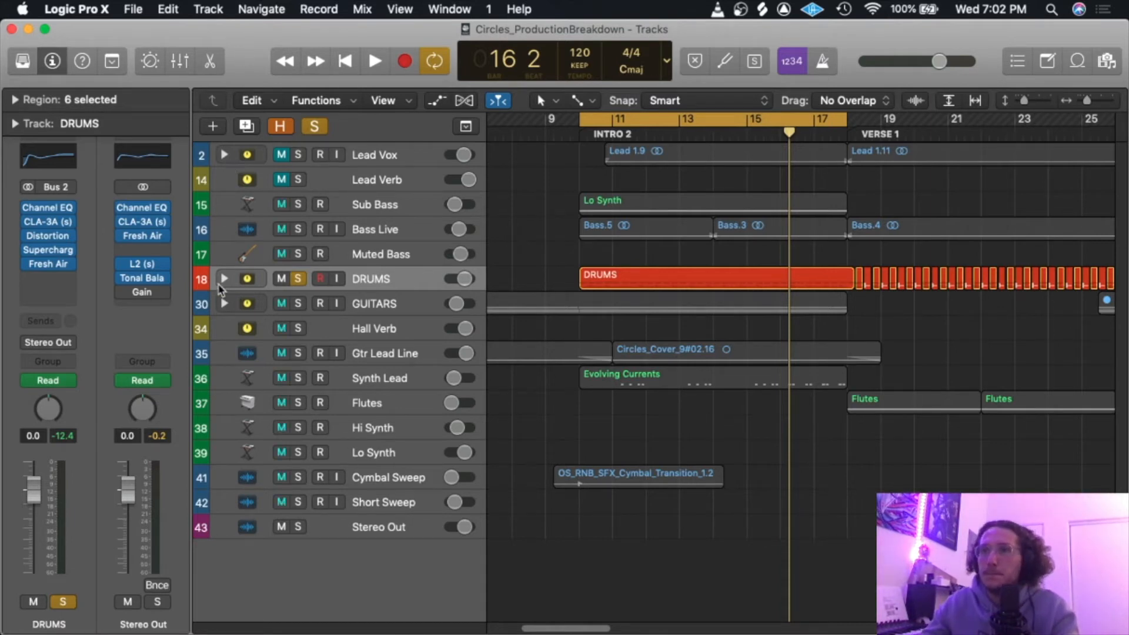
{"action": "left_click", "coordinate": [28, 207]}
{"action": "left_click", "coordinate": [28, 222]}
{"action": "left_click", "coordinate": [28, 235]}
{"action": "left_click", "coordinate": [28, 250]}
{"action": "left_click", "coordinate": [28, 264]}
{"action": "key", "text": "space"}
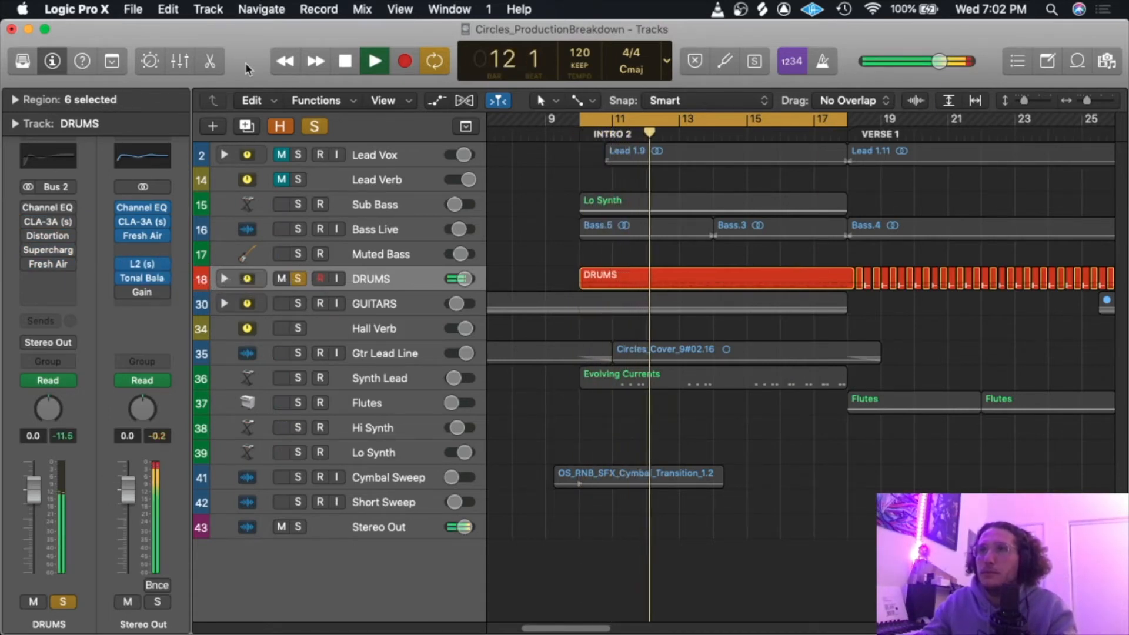
{"action": "key", "text": "space"}
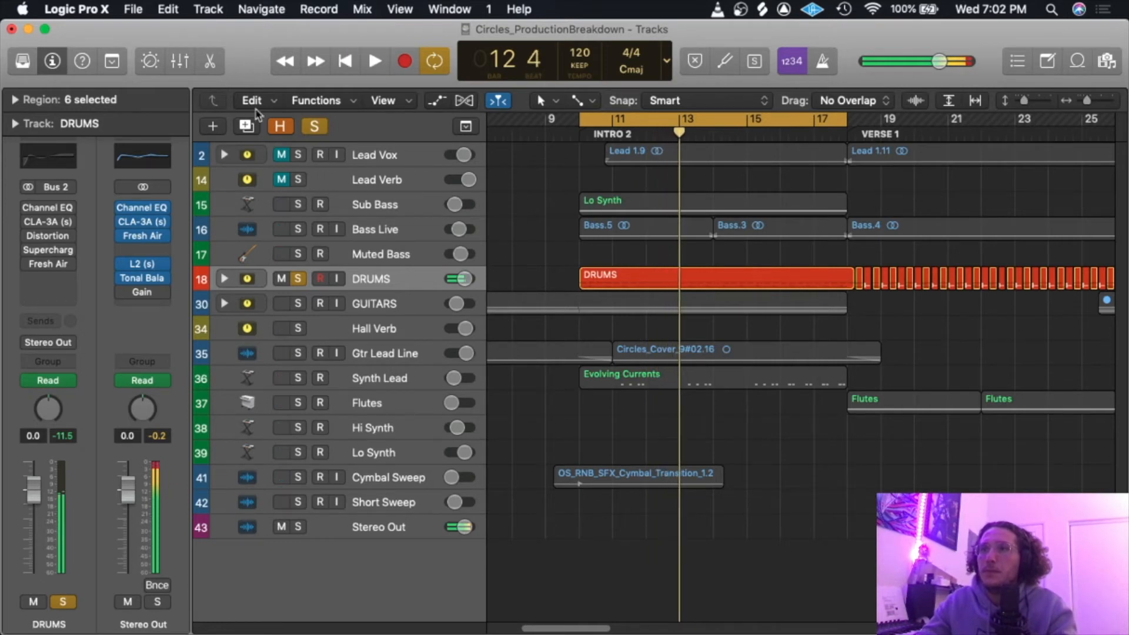
Expand the DRUMS stack, look through its kick and snare subtracks, and reselect the DRUMS track.
{"action": "left_click", "coordinate": [224, 279]}
{"action": "left_click", "coordinate": [375, 304]}
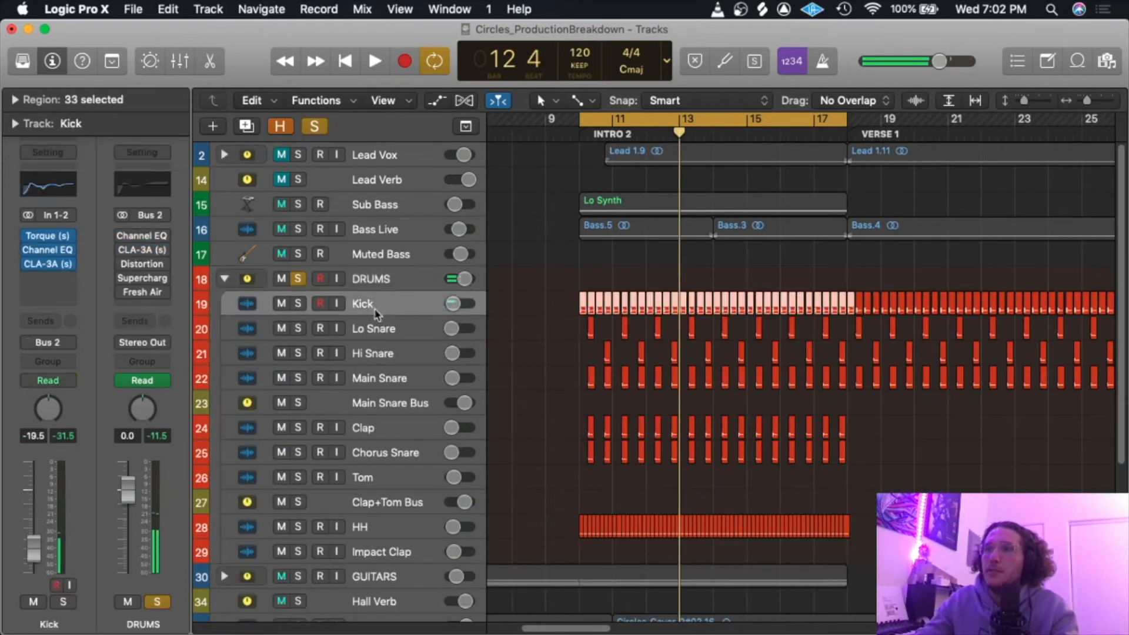
{"action": "left_click", "coordinate": [381, 327]}
{"action": "left_click", "coordinate": [378, 352]}
{"action": "left_click", "coordinate": [362, 281]}
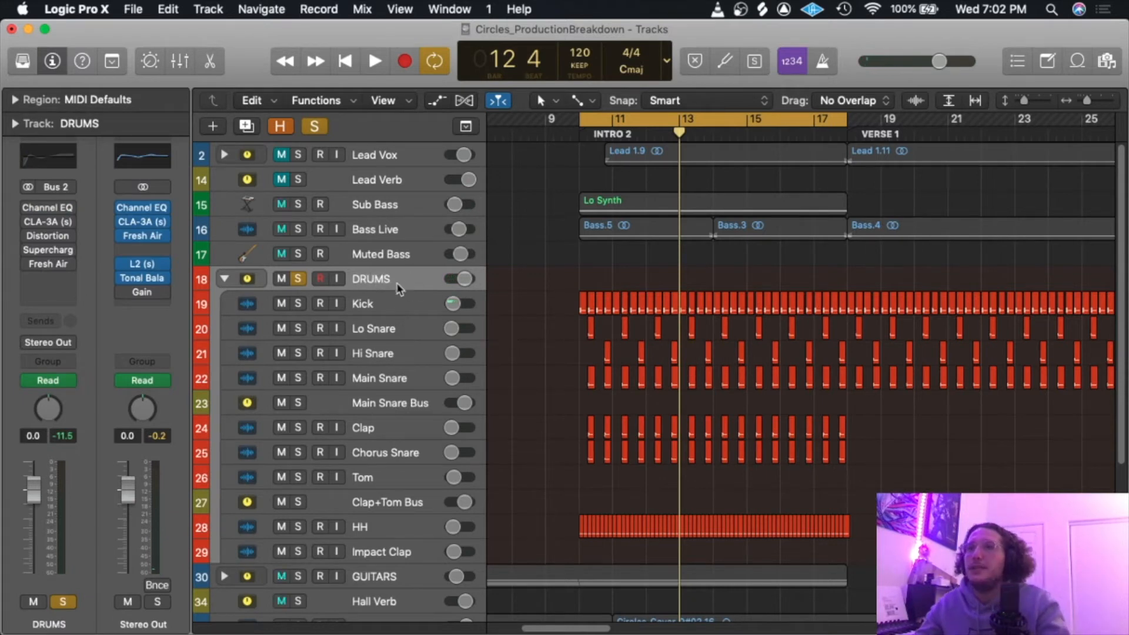
Turn the DRUMS Channel EQ back on, play the drums through it, and examine its low cut, mid dip and shelves.
{"action": "key", "text": "space"}
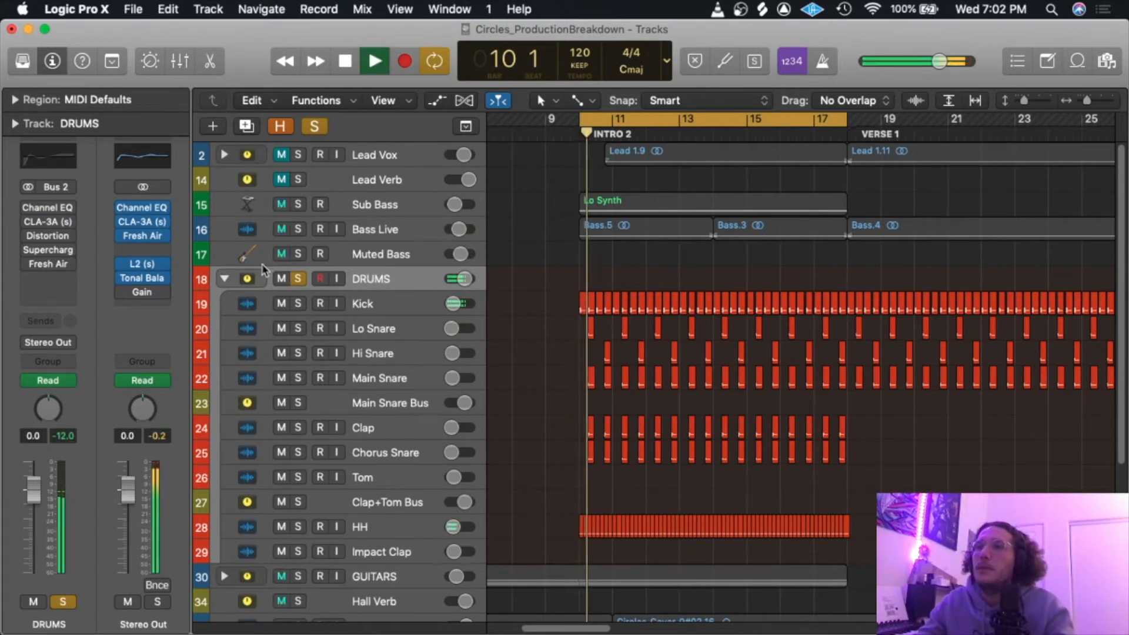
{"action": "key", "text": "space"}
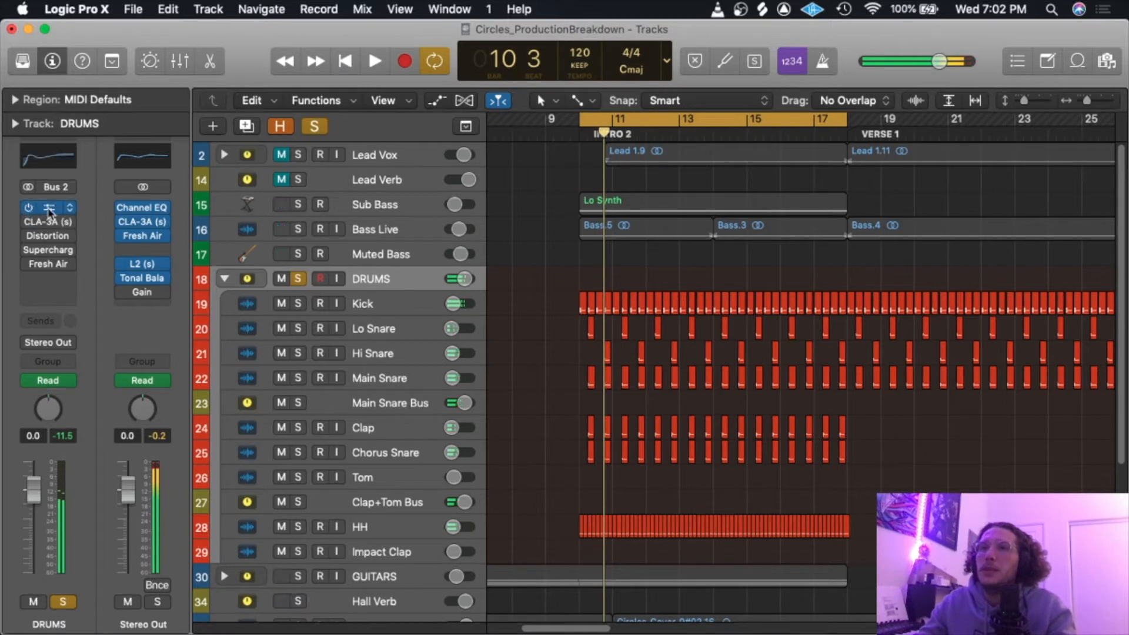
{"action": "left_click", "coordinate": [50, 208]}
{"action": "key", "text": "space"}
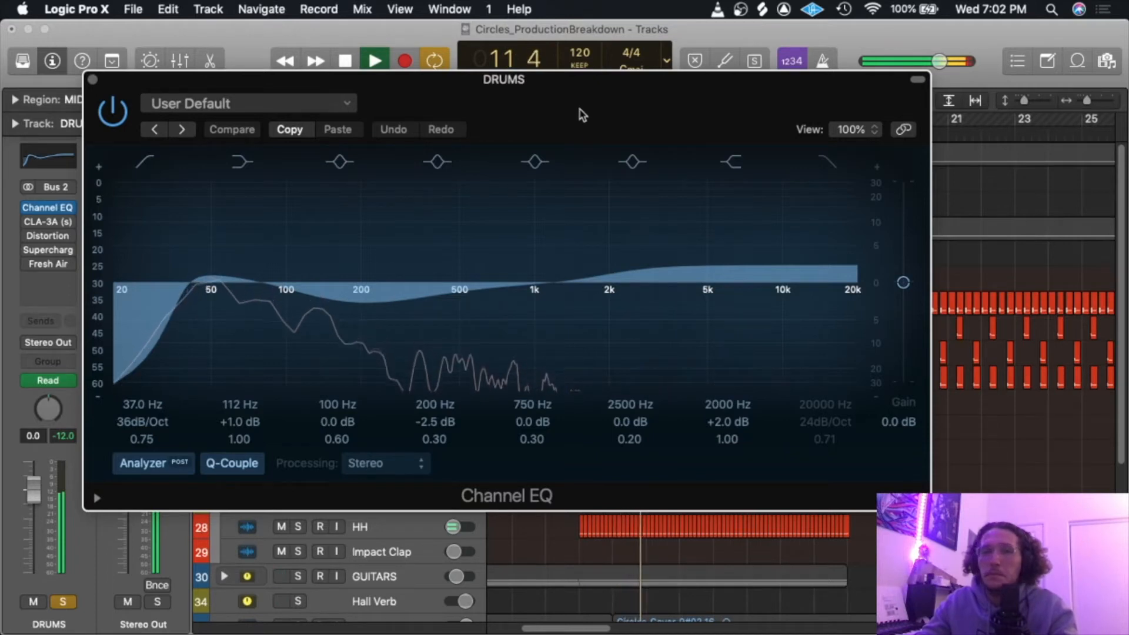
{"action": "key", "text": "space"}
{"action": "left_click_drag", "start_coordinate": [583, 112], "coordinate": [594, 90]}
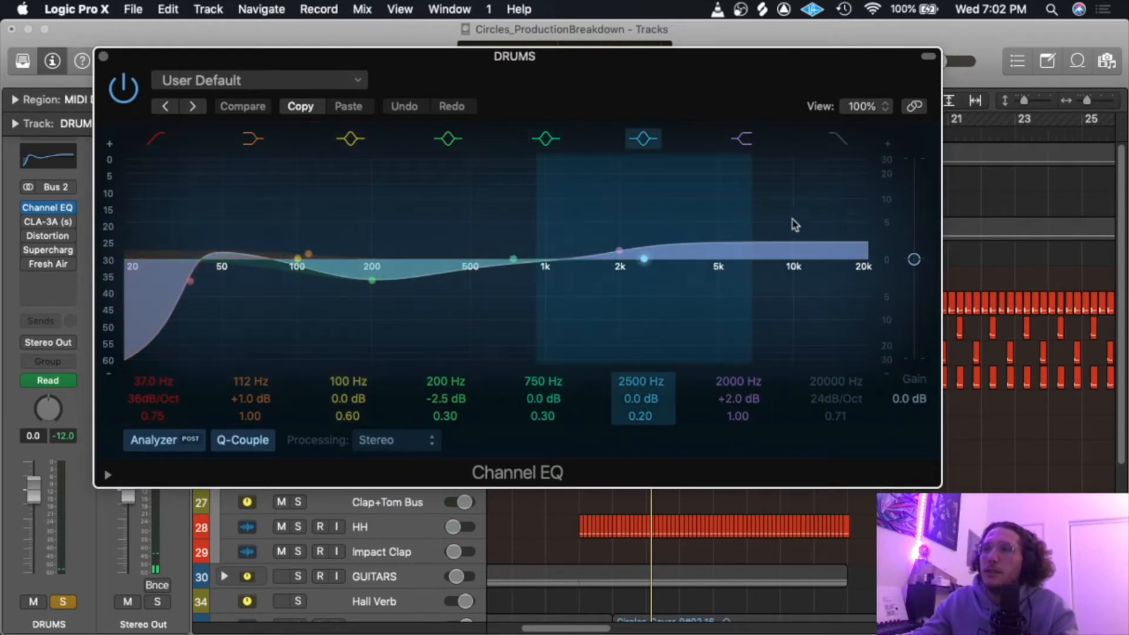
{"action": "left_click_drag", "start_coordinate": [464, 57], "coordinate": [464, 33]}
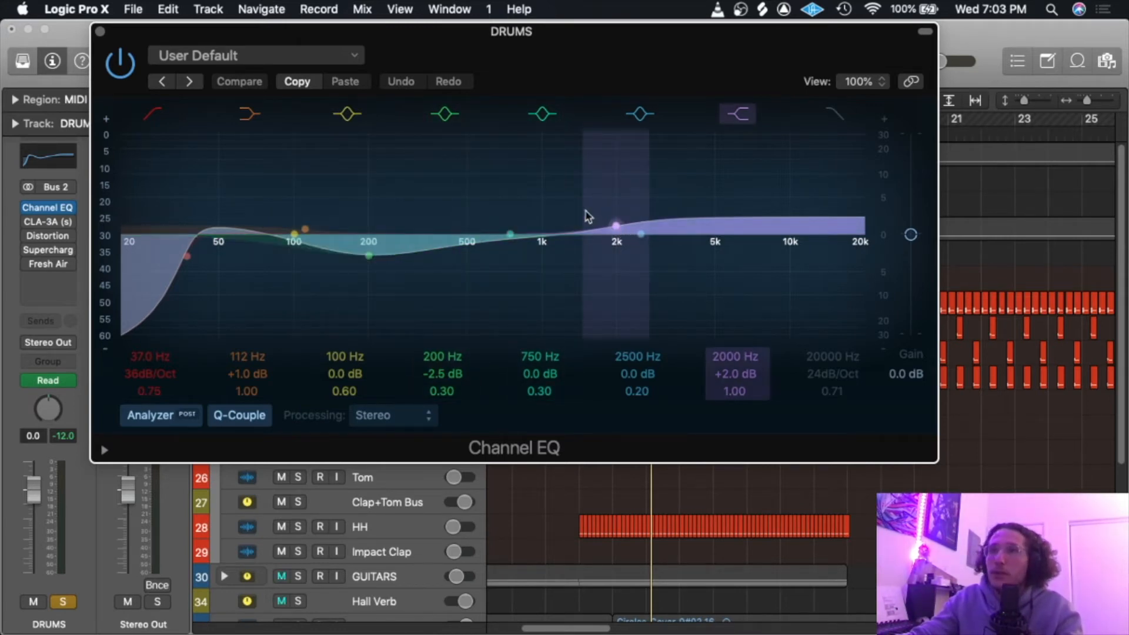
{"action": "left_click", "coordinate": [100, 32]}
Turn the DRUMS CLA-3A compressor back on and watch its gain reduction meter while the drums play.
{"action": "key", "text": "space"}
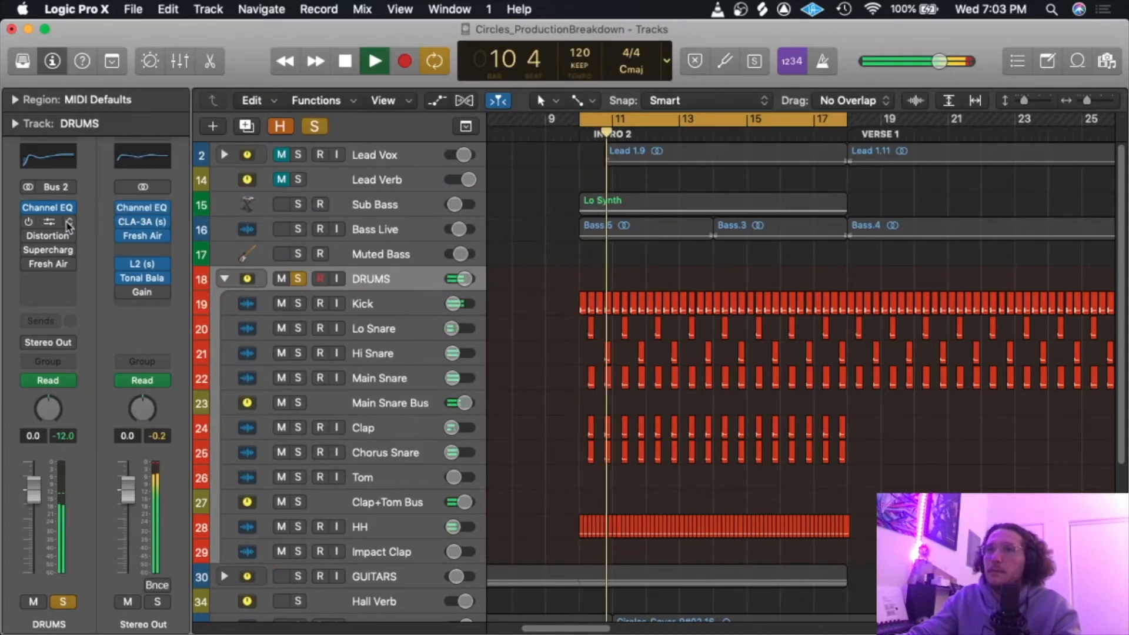
{"action": "key", "text": "space"}
{"action": "left_click", "coordinate": [46, 224]}
{"action": "key", "text": "space"}
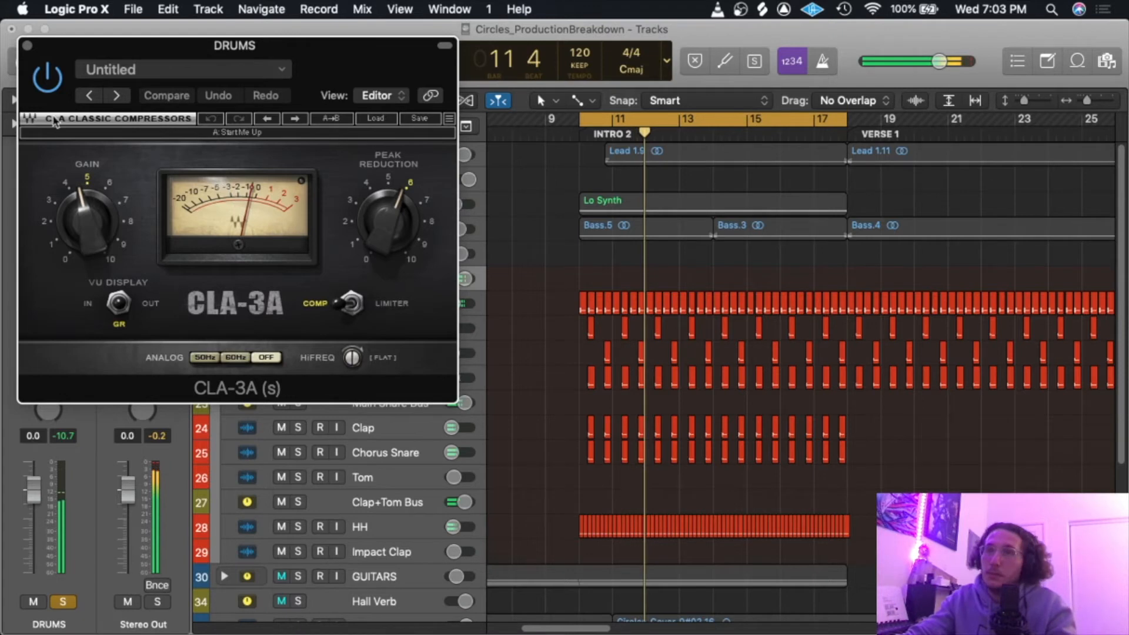
{"action": "left_click", "coordinate": [27, 46]}
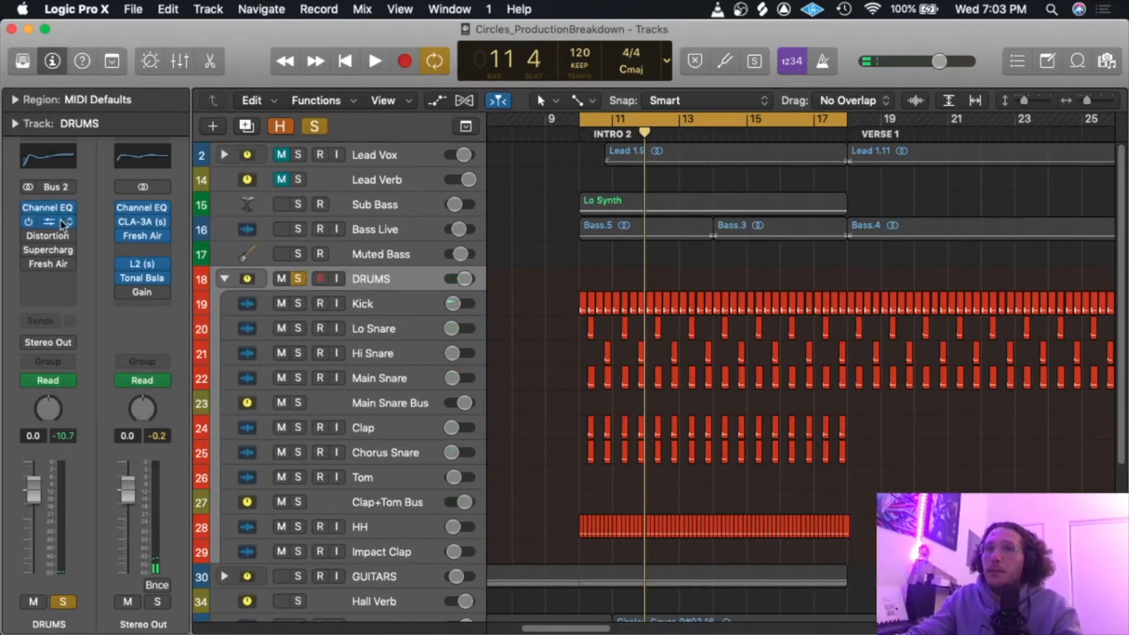
Turn the DRUMS Distortion back on and compare the playing drums with it bypassed and active.
{"action": "left_click", "coordinate": [59, 235]}
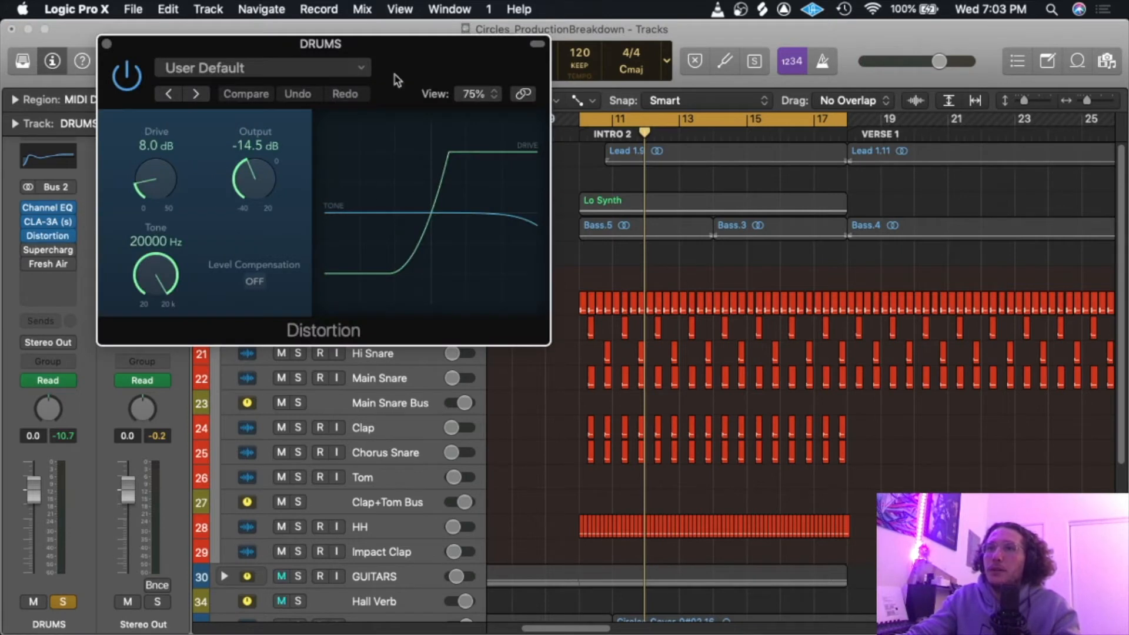
{"action": "key", "text": "space"}
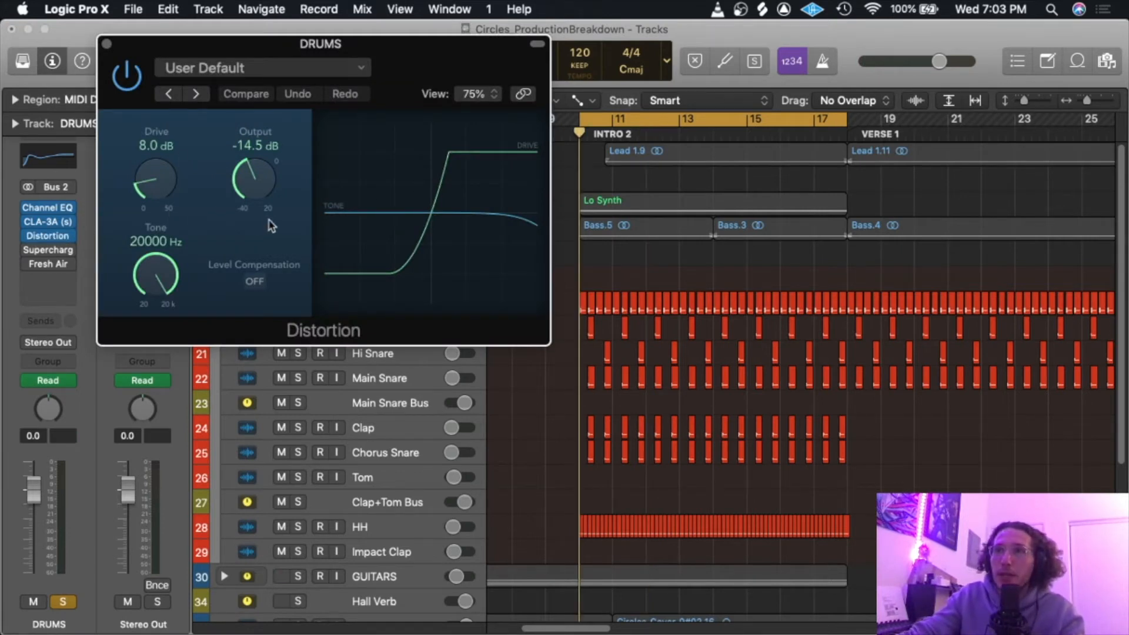
{"action": "key", "text": "space"}
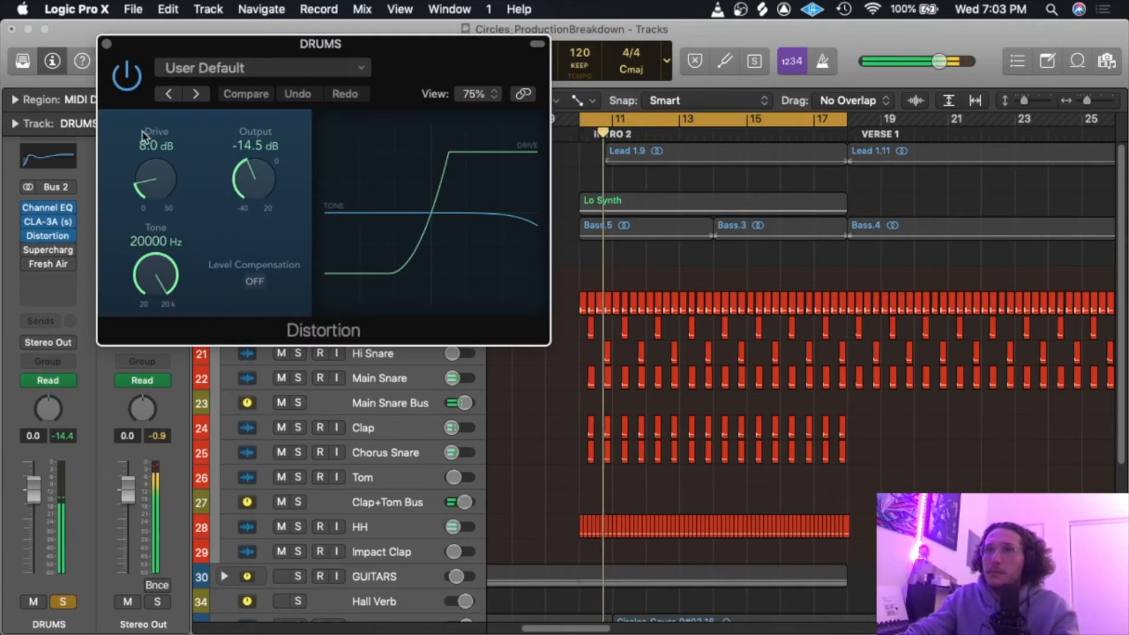
{"action": "left_click", "coordinate": [135, 87]}
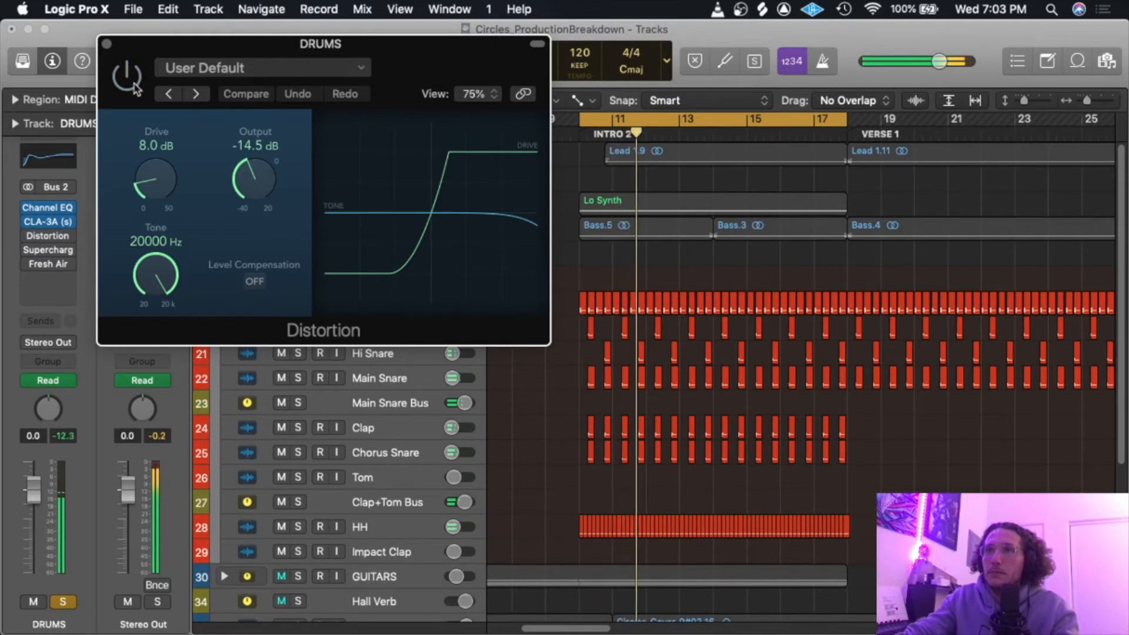
{"action": "left_click", "coordinate": [135, 86]}
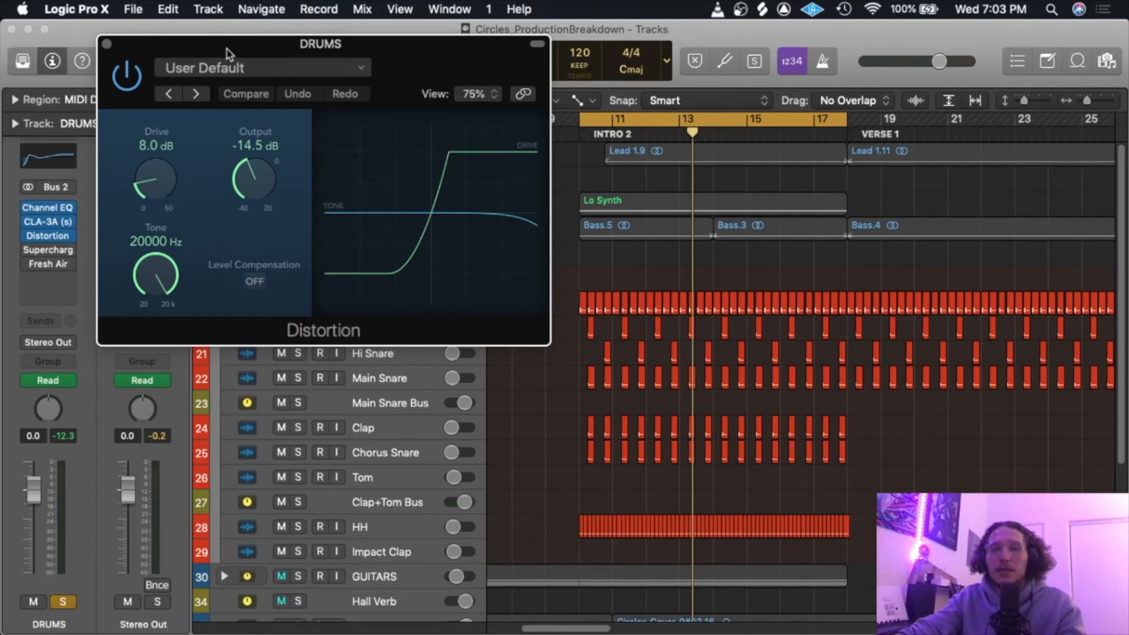
{"action": "key", "text": "space"}
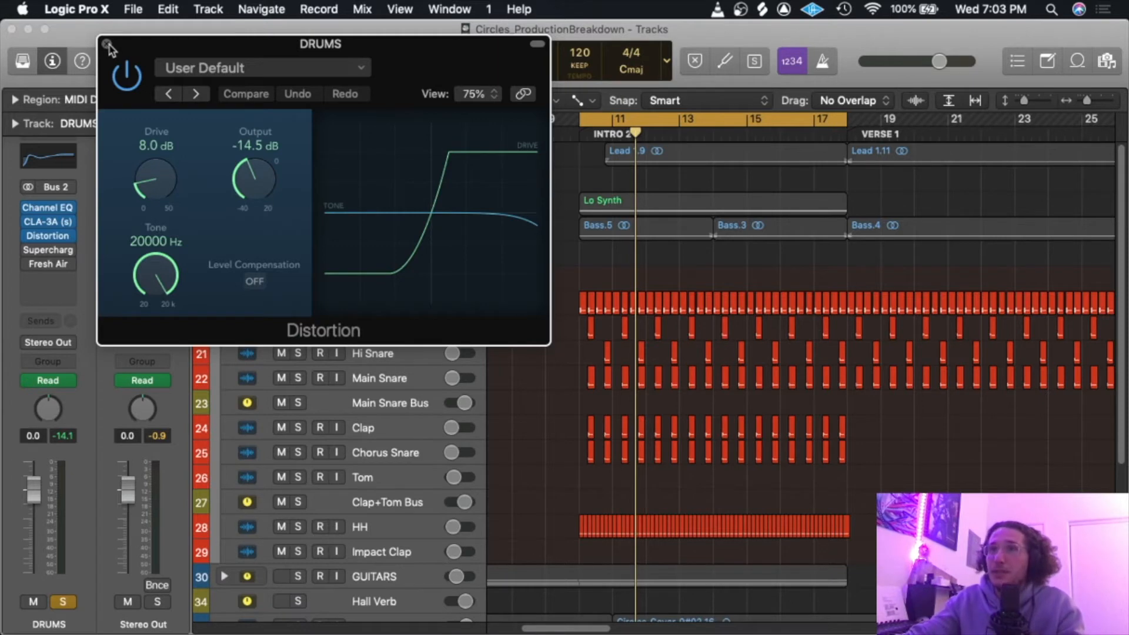
{"action": "left_click", "coordinate": [107, 44]}
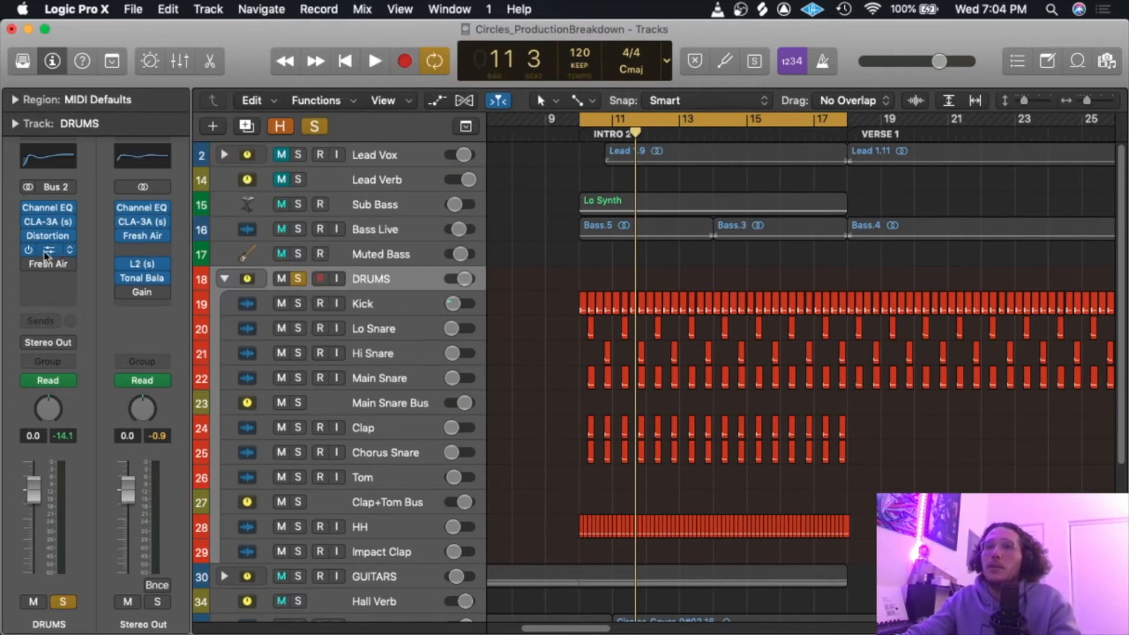
Turn the DRUMS Supercharger back on and look through its factory presets, keeping Drumbus.
{"action": "left_click", "coordinate": [47, 252]}
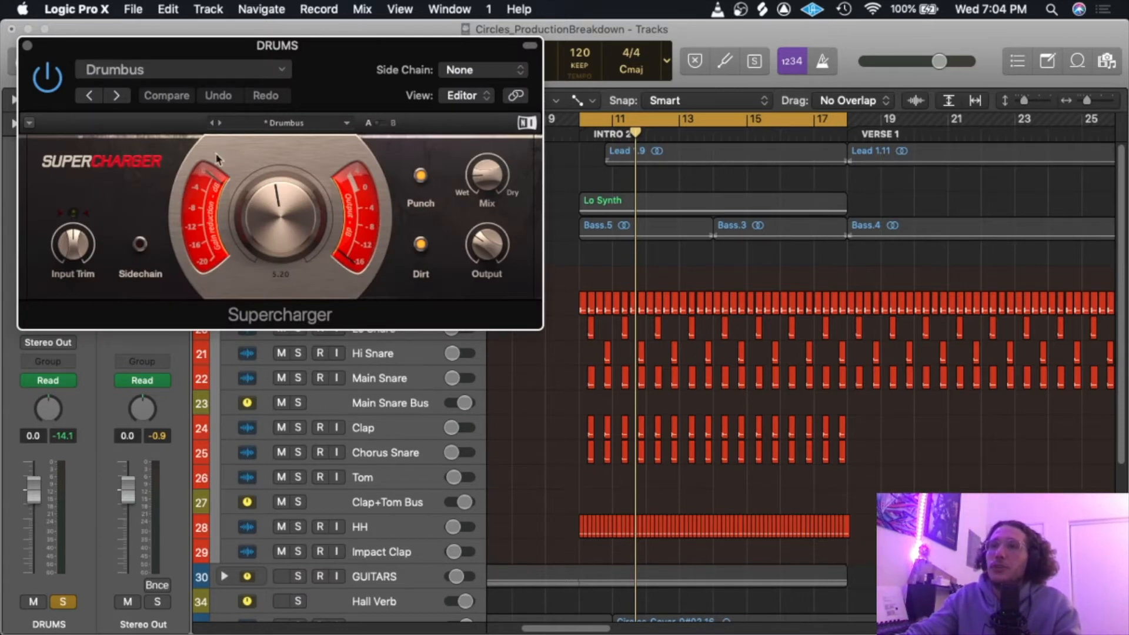
{"action": "left_click_drag", "start_coordinate": [329, 45], "coordinate": [380, 39]}
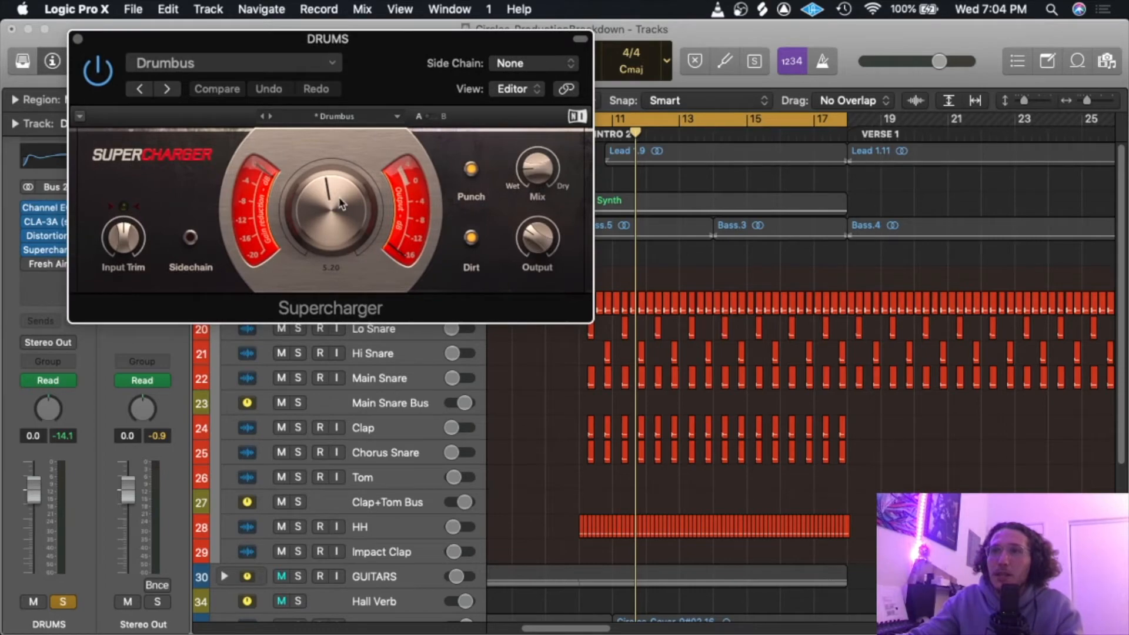
{"action": "left_click", "coordinate": [235, 63]}
{"action": "mouse_move", "coordinate": [235, 375]}
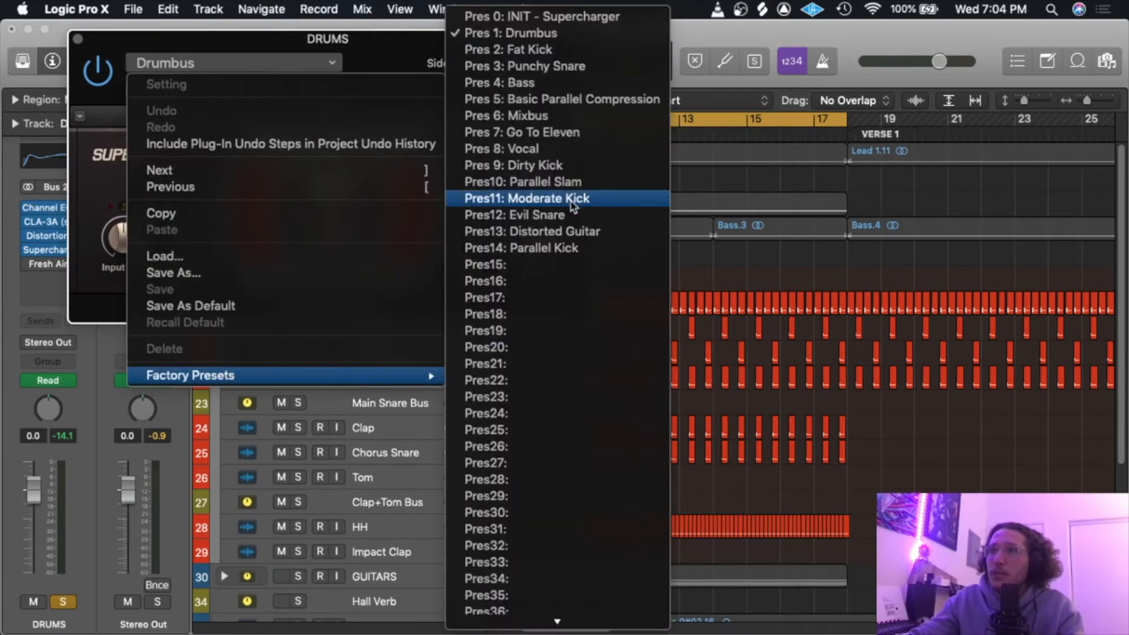
{"action": "left_click", "coordinate": [84, 123]}
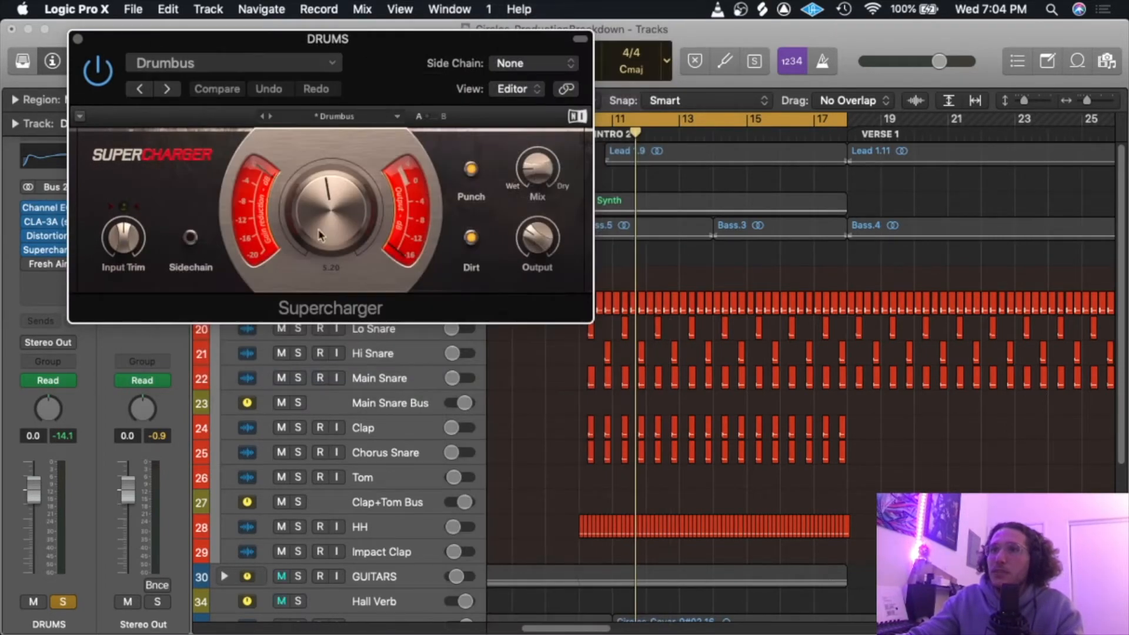
Play the drums through Supercharger while adjusting its wet/dry Mix and trying its Punch switch.
{"action": "key", "text": "space"}
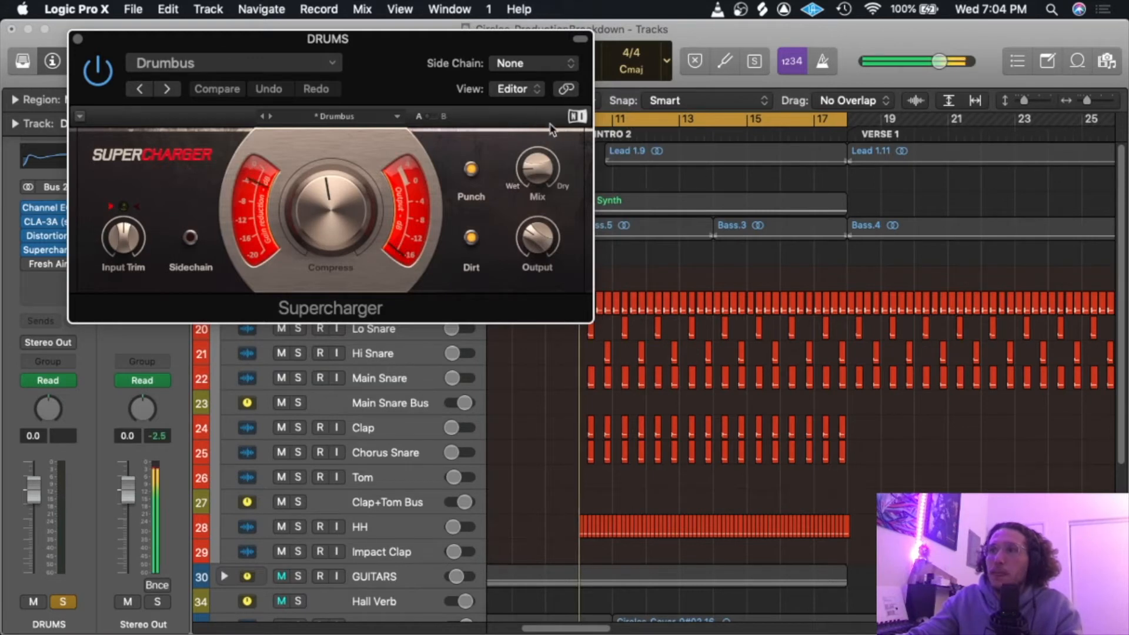
{"action": "mouse_move", "coordinate": [541, 169]}
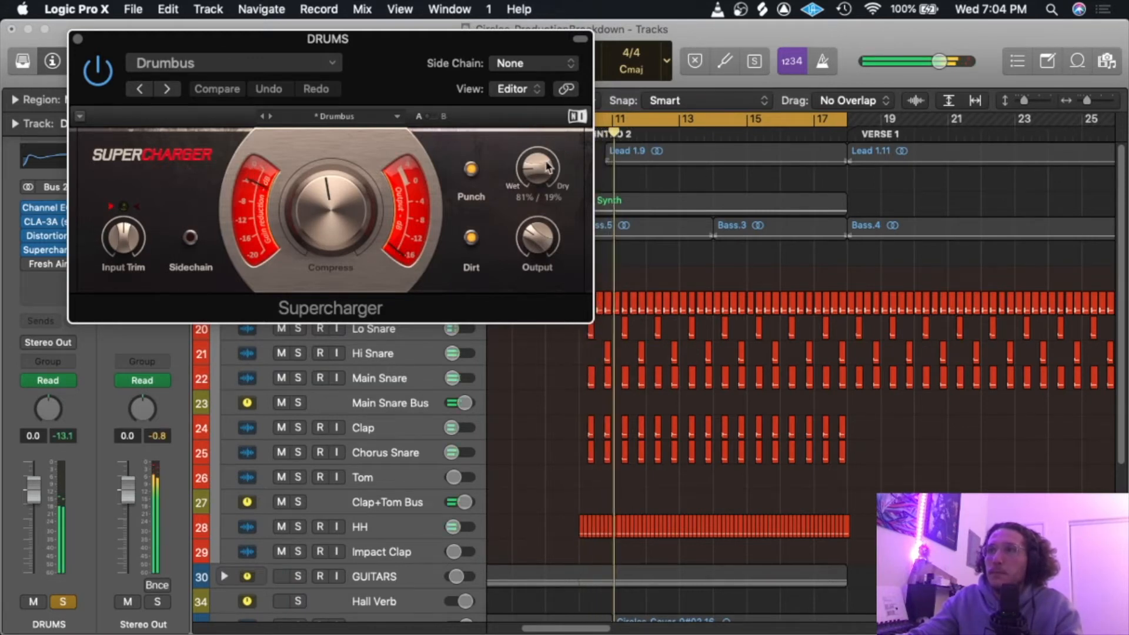
{"action": "left_click_drag", "start_coordinate": [541, 172], "coordinate": [536, 167]}
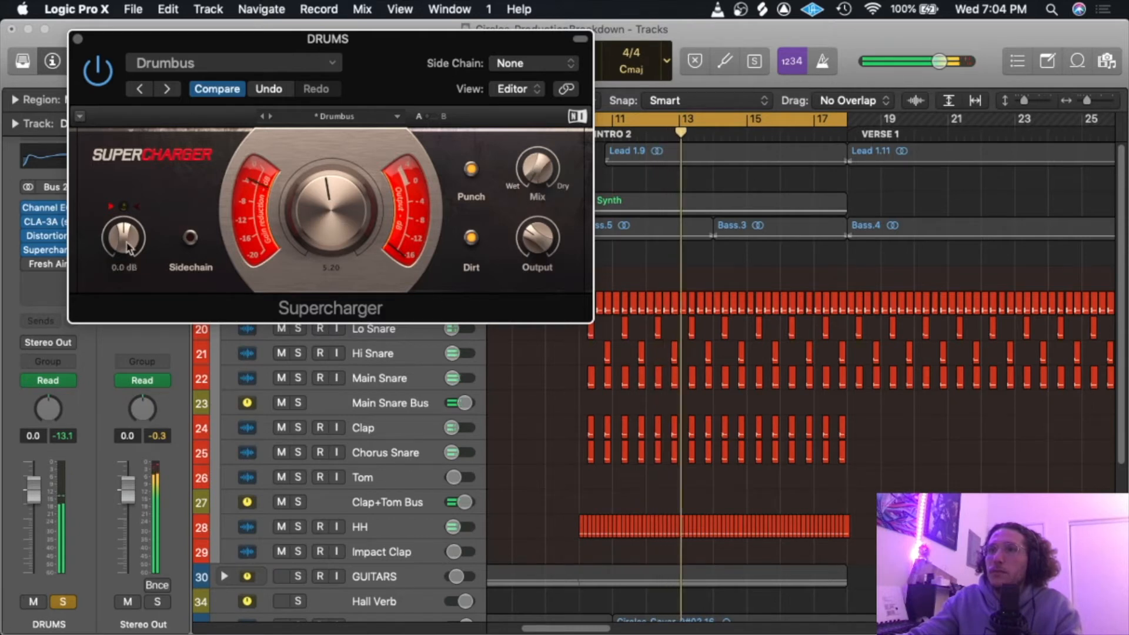
{"action": "mouse_move", "coordinate": [527, 249]}
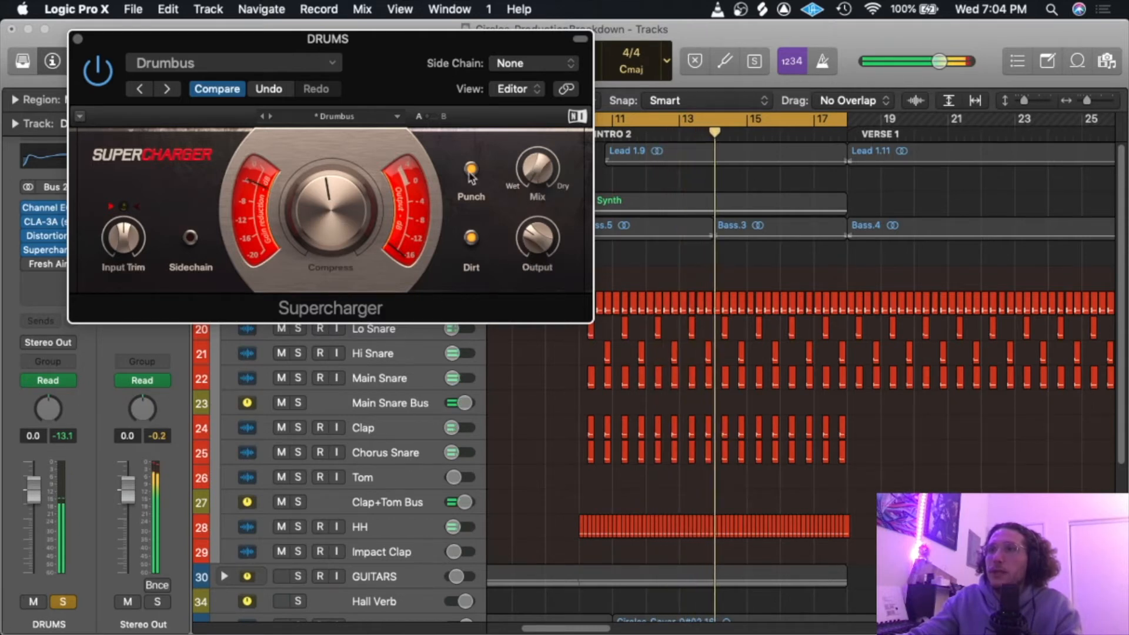
{"action": "left_click", "coordinate": [471, 169]}
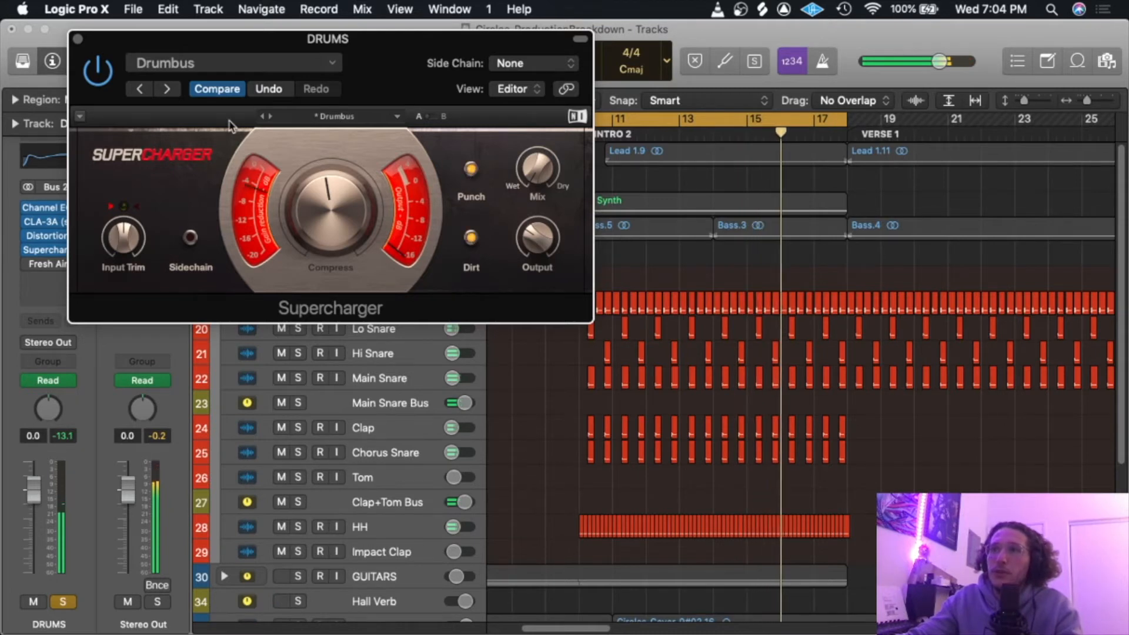
Restore the DRUMS Supercharger's stored Drumbus settings and compare the playing drums with the plug-in bypassed and active.
{"action": "left_click", "coordinate": [217, 91]}
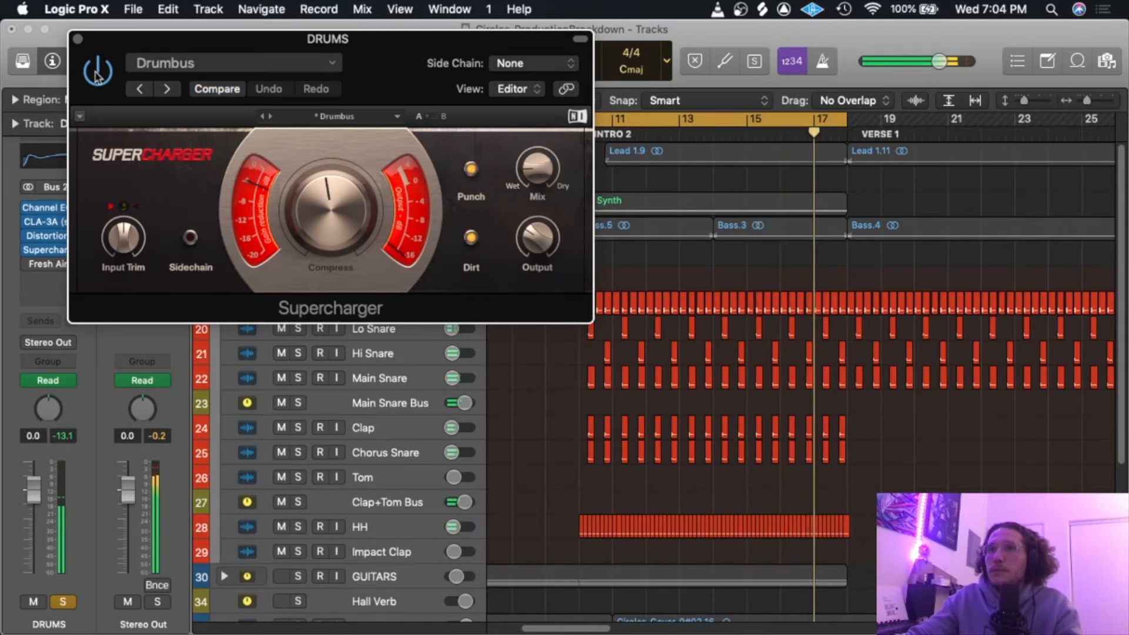
{"action": "key", "text": "space"}
{"action": "key", "text": "space"}
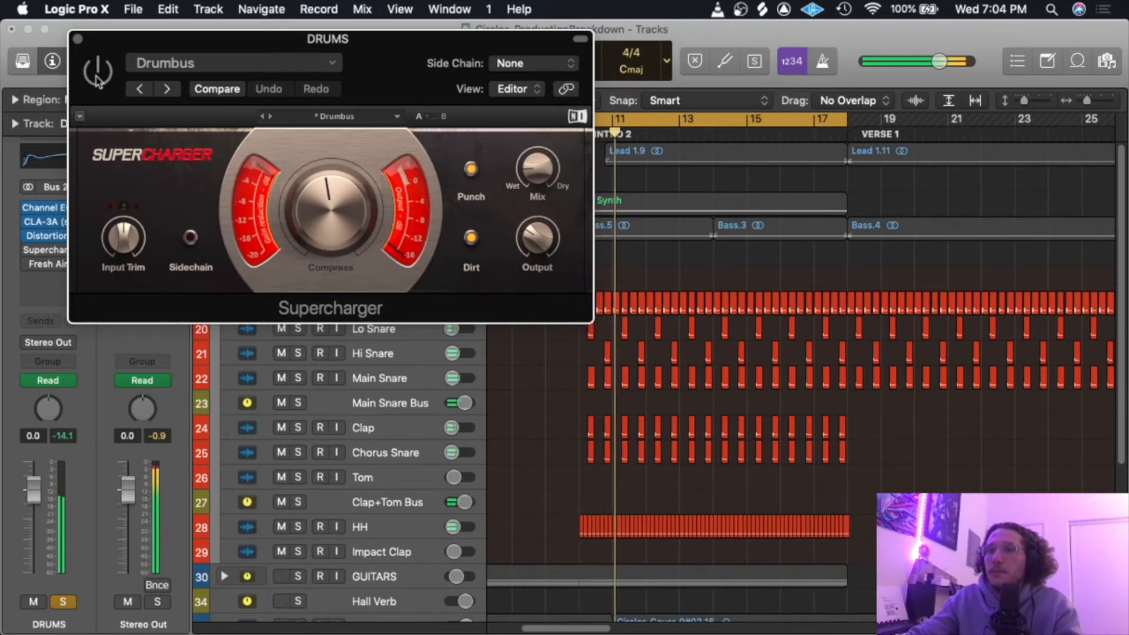
{"action": "left_click", "coordinate": [98, 76]}
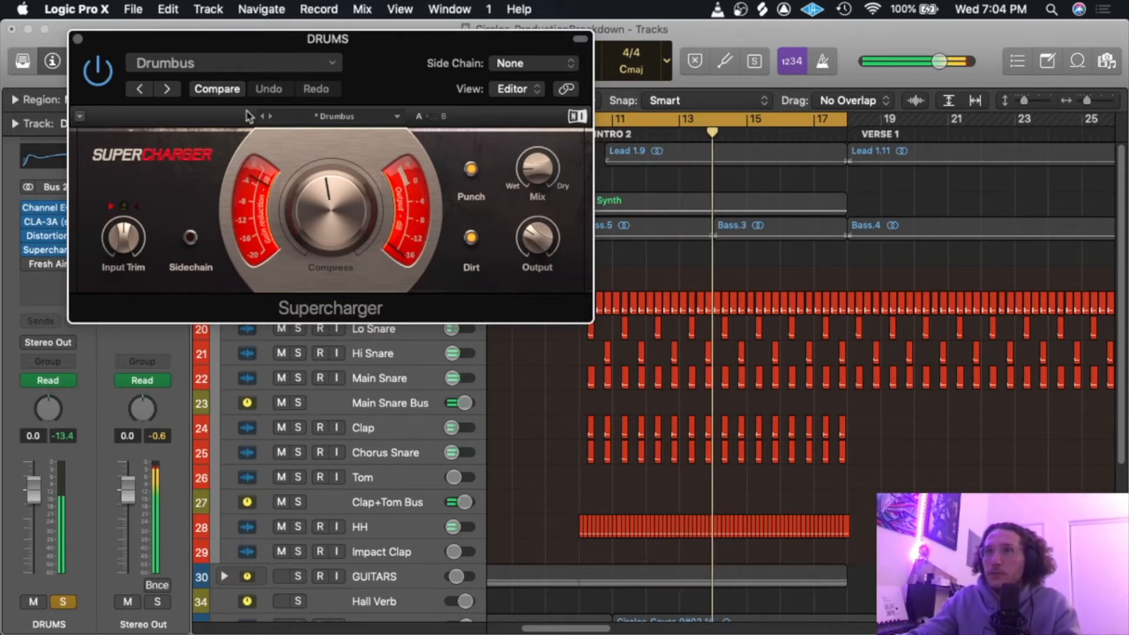
Collapse the Supercharger window's header, look at the plug-in's options menu and close the window.
{"action": "double_click", "coordinate": [121, 44]}
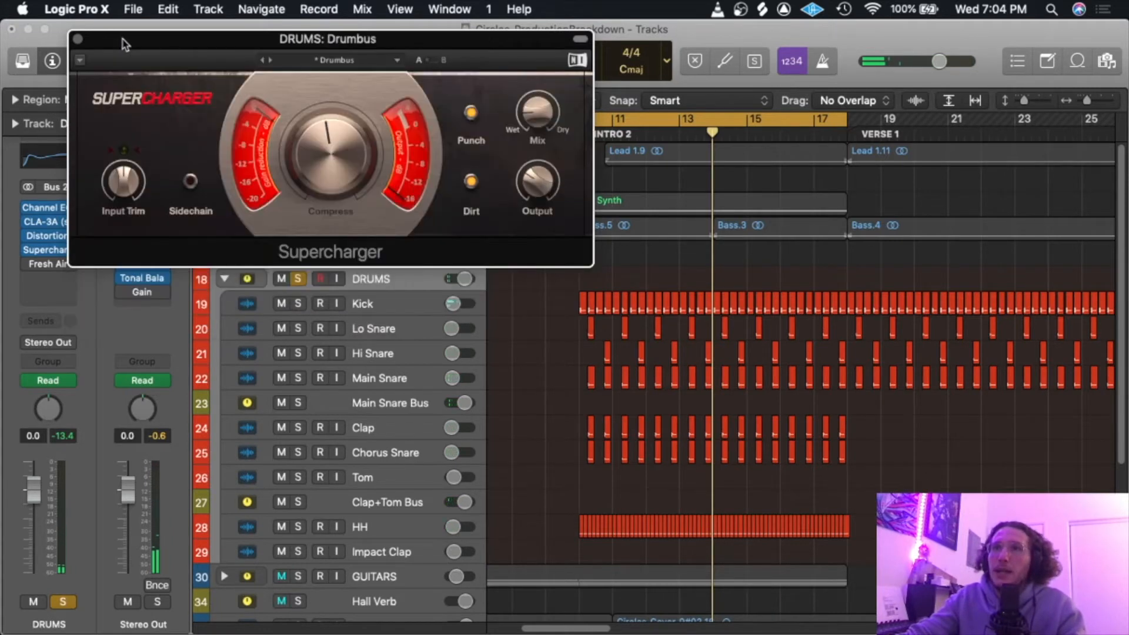
{"action": "left_click", "coordinate": [80, 60]}
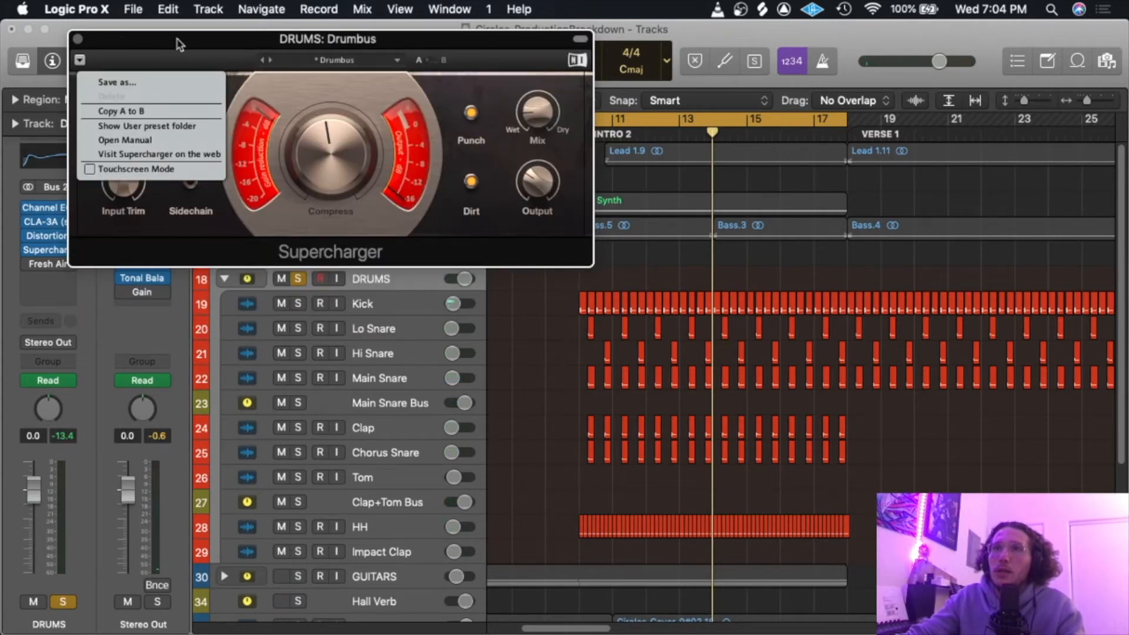
{"action": "left_click", "coordinate": [236, 55]}
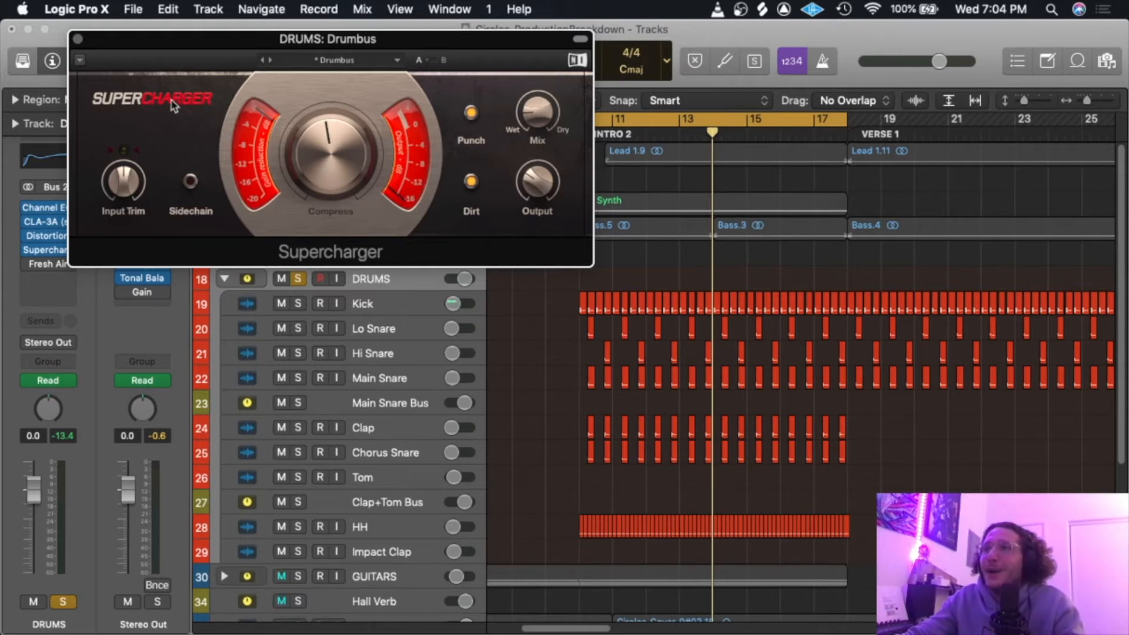
{"action": "left_click_drag", "start_coordinate": [229, 44], "coordinate": [296, 46]}
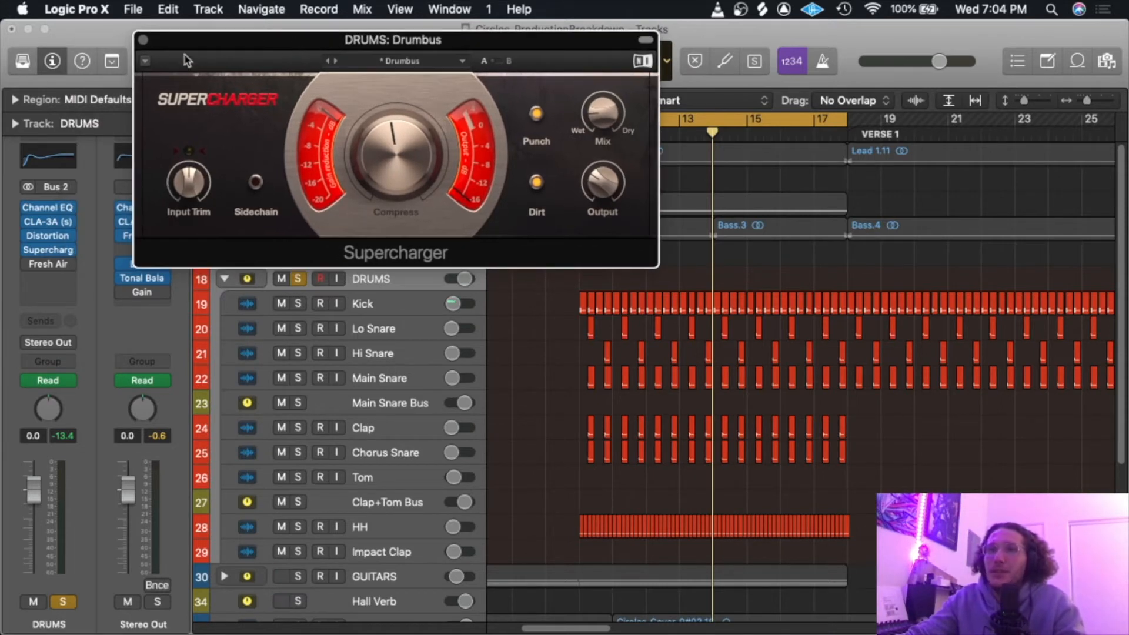
{"action": "left_click", "coordinate": [144, 41]}
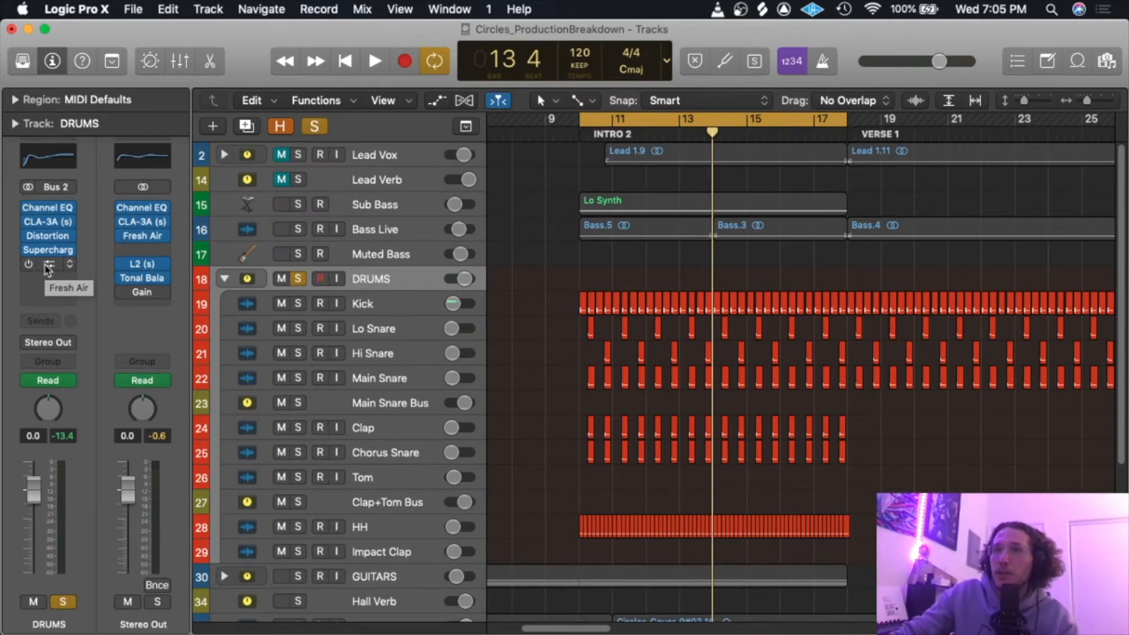
Turn the DRUMS Fresh Air back on while the drums play, and review its settings.
{"action": "key", "text": "space"}
{"action": "mouse_move", "coordinate": [29, 267]}
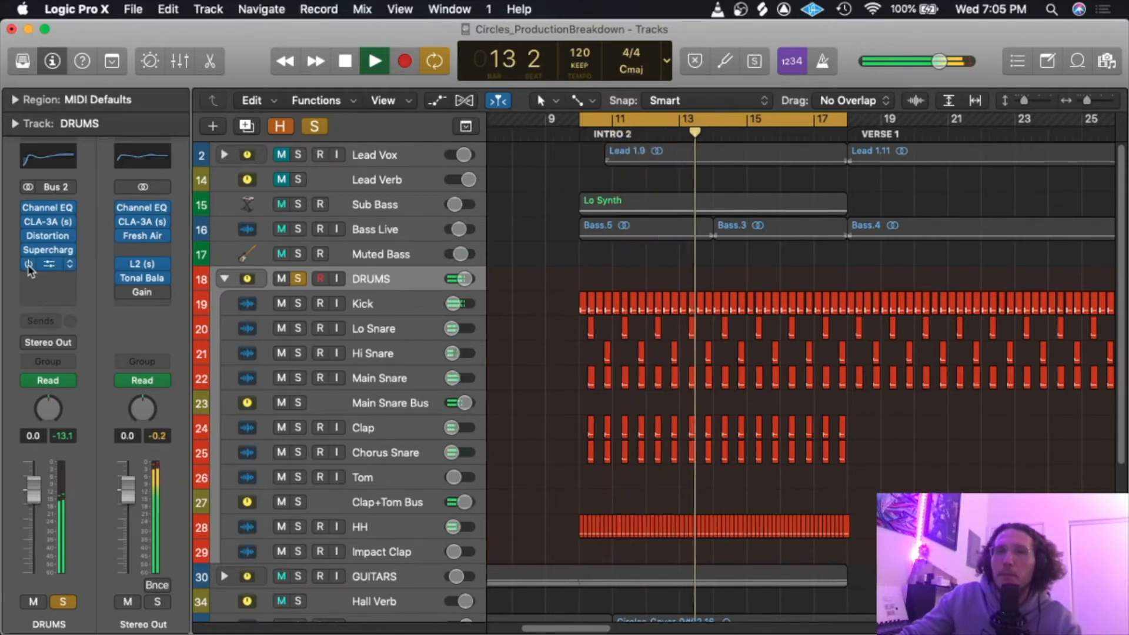
{"action": "key", "text": "space"}
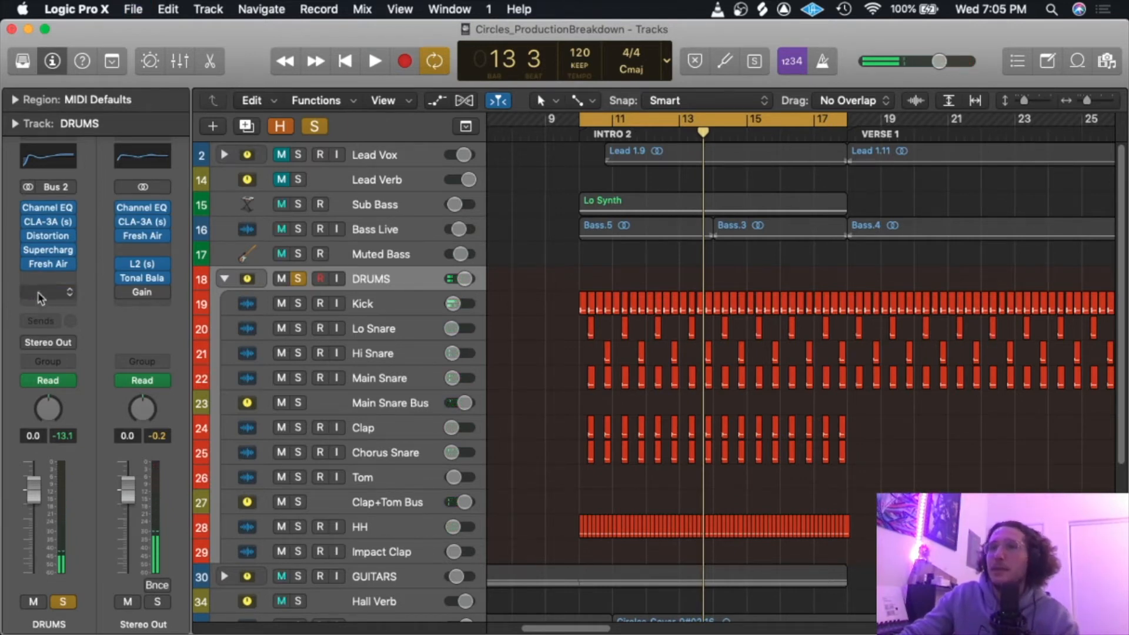
{"action": "left_click", "coordinate": [40, 268]}
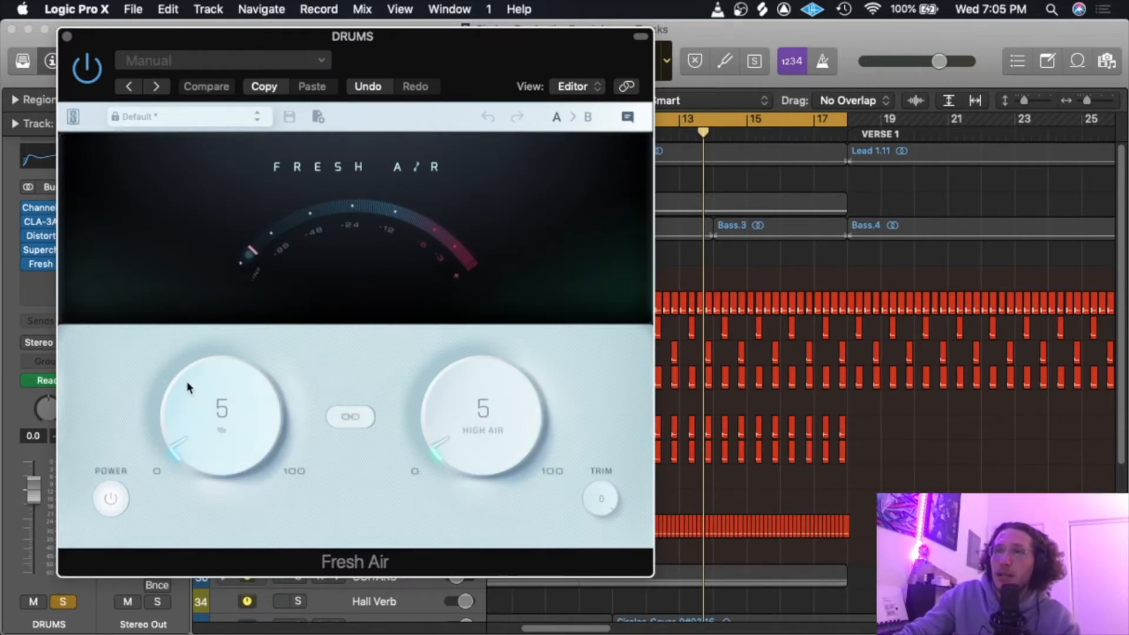
{"action": "left_click", "coordinate": [68, 39]}
Play the drums and compare them with all five DRUMS plug-ins bypassed and reactivated.
{"action": "key", "text": "space"}
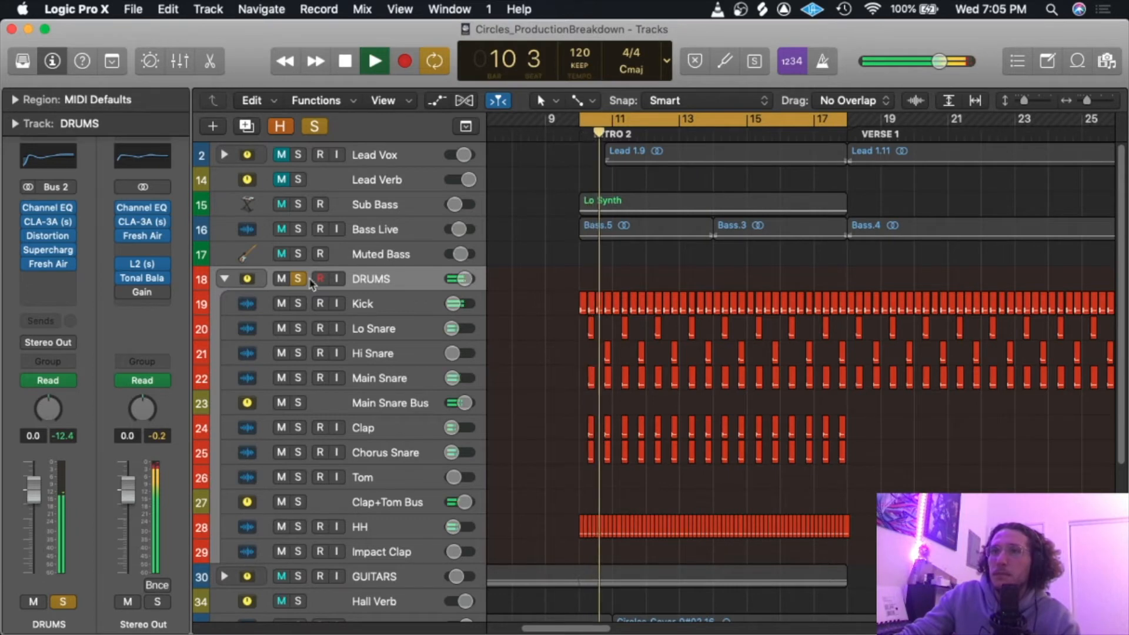
{"action": "left_click_drag", "start_coordinate": [27, 264], "coordinate": [24, 208]}
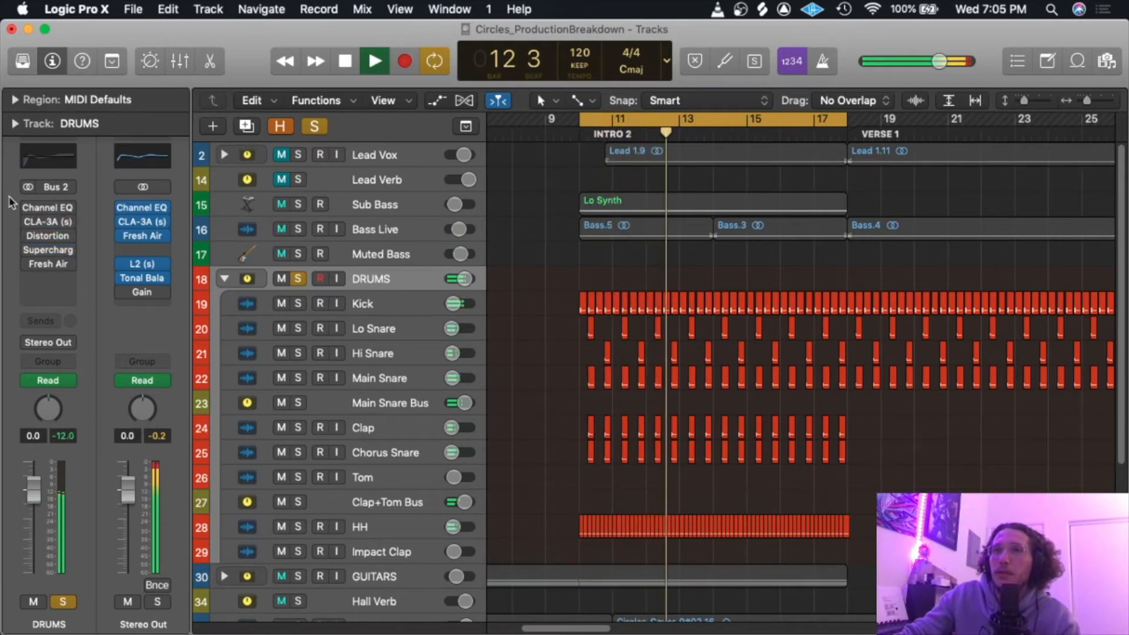
{"action": "left_click_drag", "start_coordinate": [27, 210], "coordinate": [65, 279]}
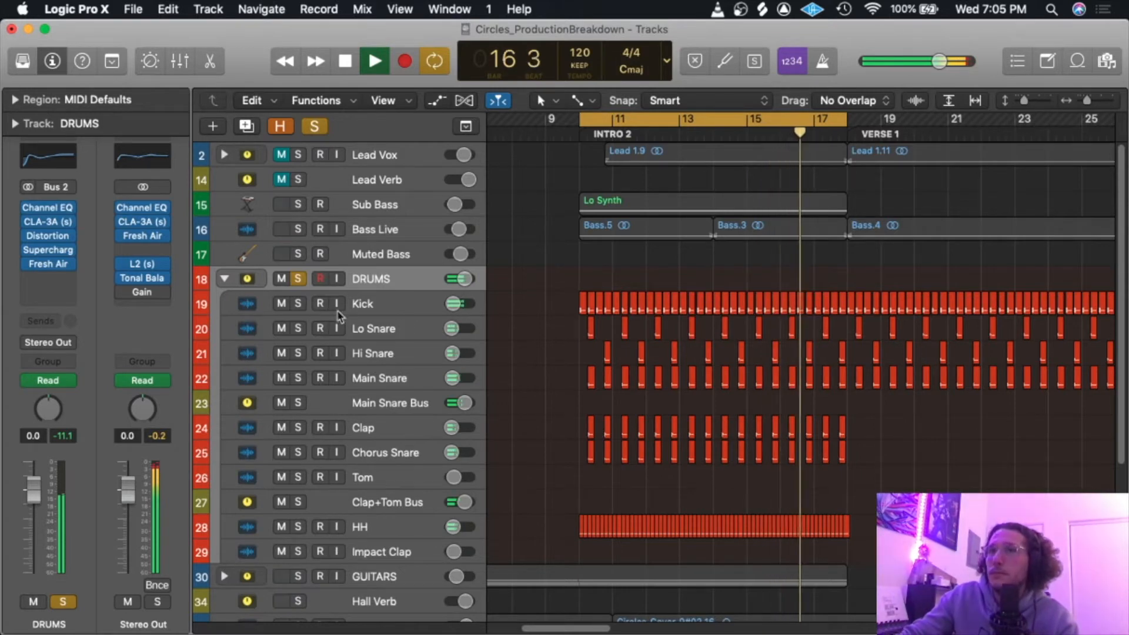
{"action": "key", "text": "space"}
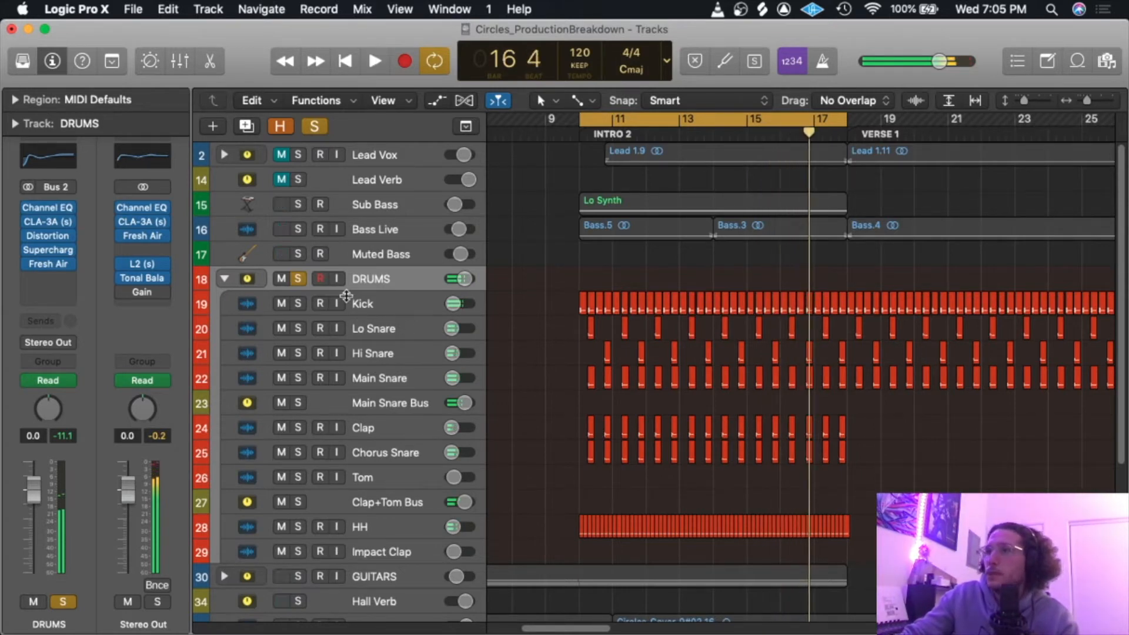
Bypass all the DRUMS stack's plug-ins, and solo the Kick track to hear it play.
{"action": "mouse_move", "coordinate": [32, 267]}
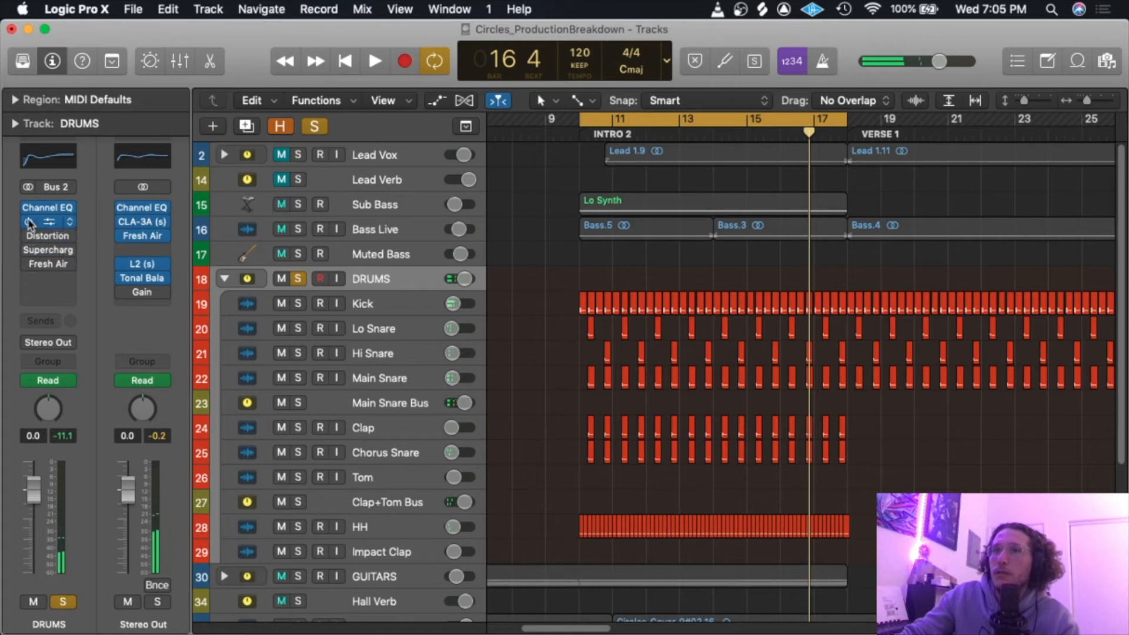
{"action": "left_click", "coordinate": [388, 306]}
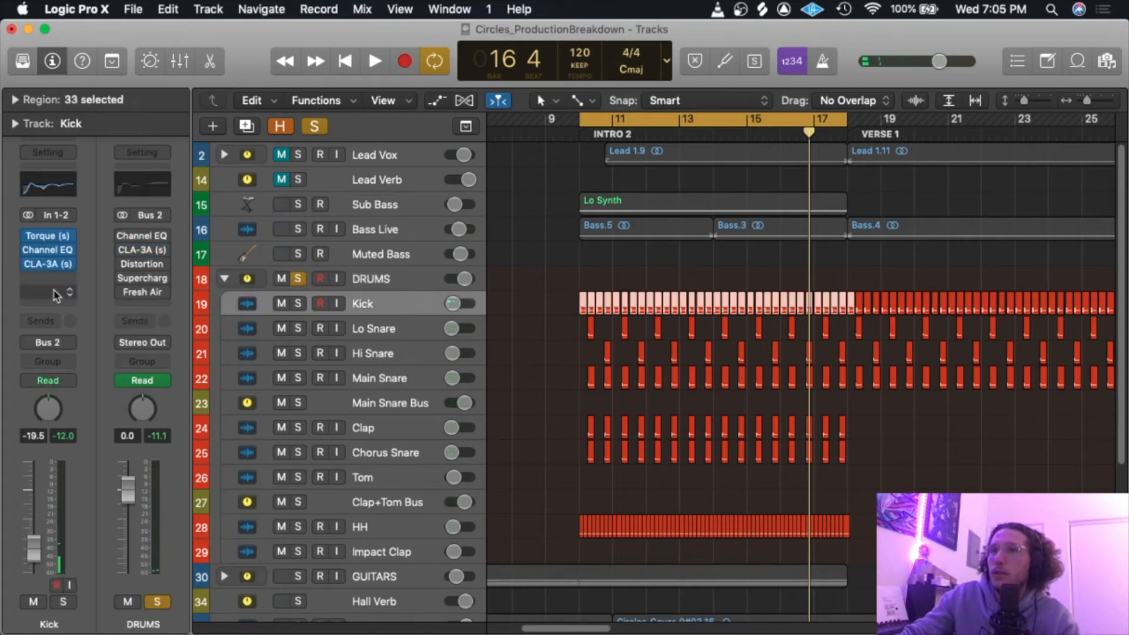
{"action": "scroll", "coordinate": [306, 282], "scroll_direction": "left", "scroll_amount": 2}
{"action": "left_click", "coordinate": [298, 303]}
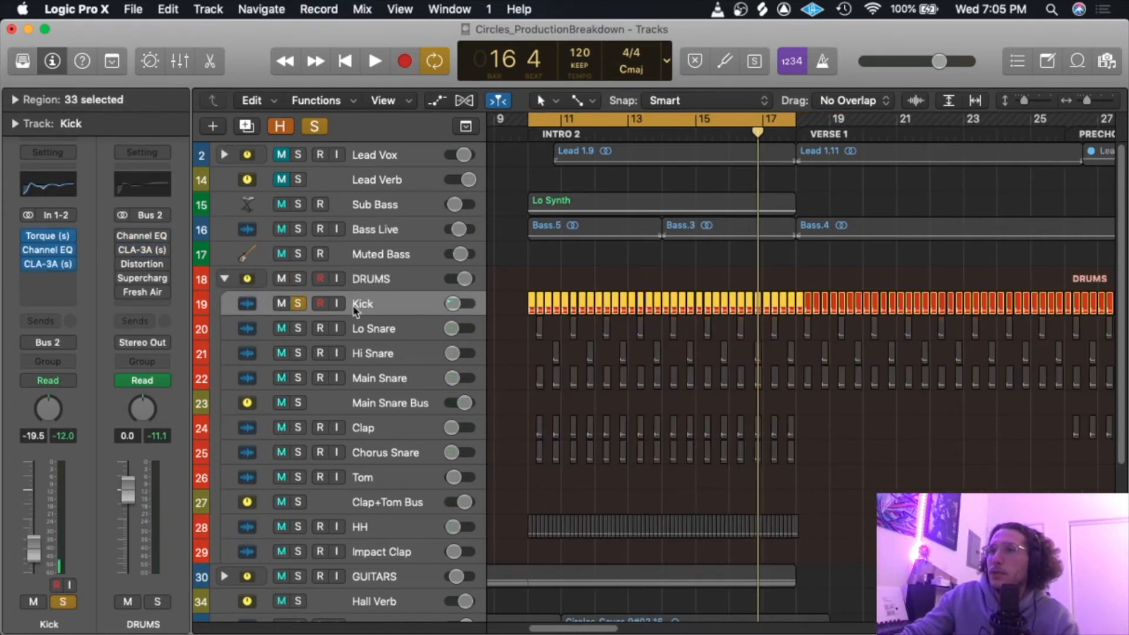
{"action": "key", "text": "space"}
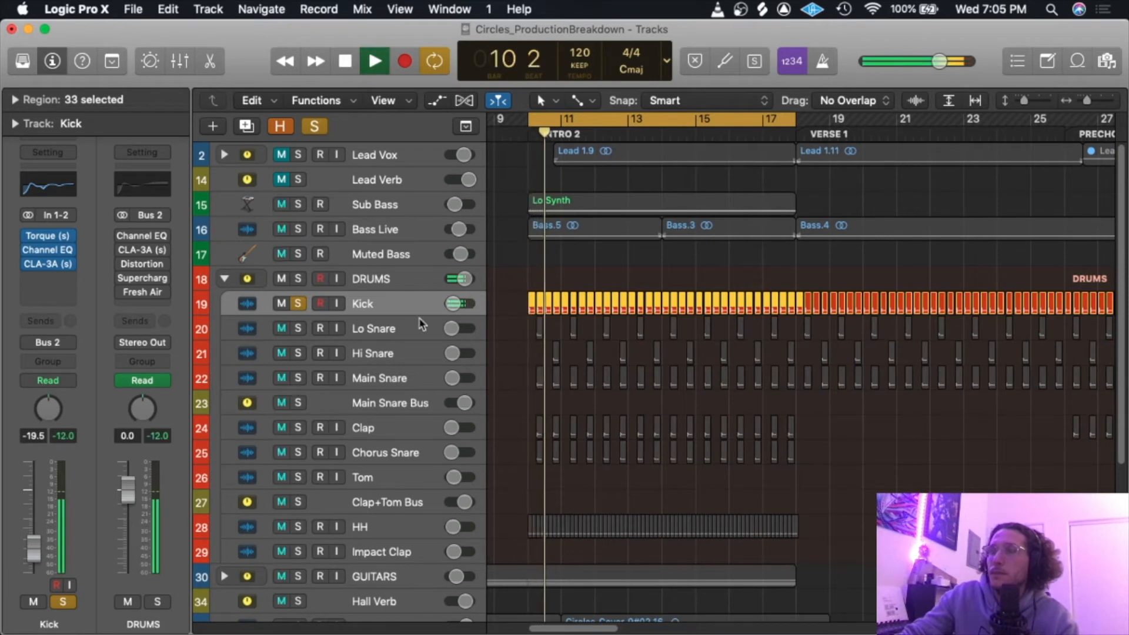
{"action": "key", "text": "space"}
Bypass the Kick's Channel EQ and CLA-3A, review Torque's settings and play the kick through Torque alone.
{"action": "mouse_move", "coordinate": [29, 270]}
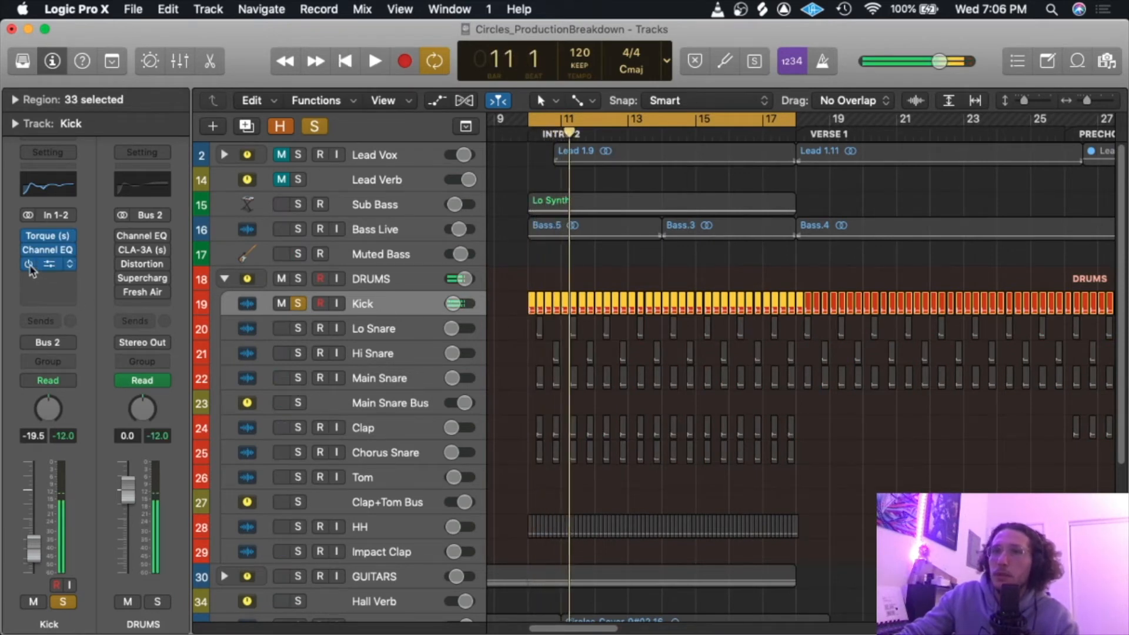
{"action": "left_click", "coordinate": [41, 235]}
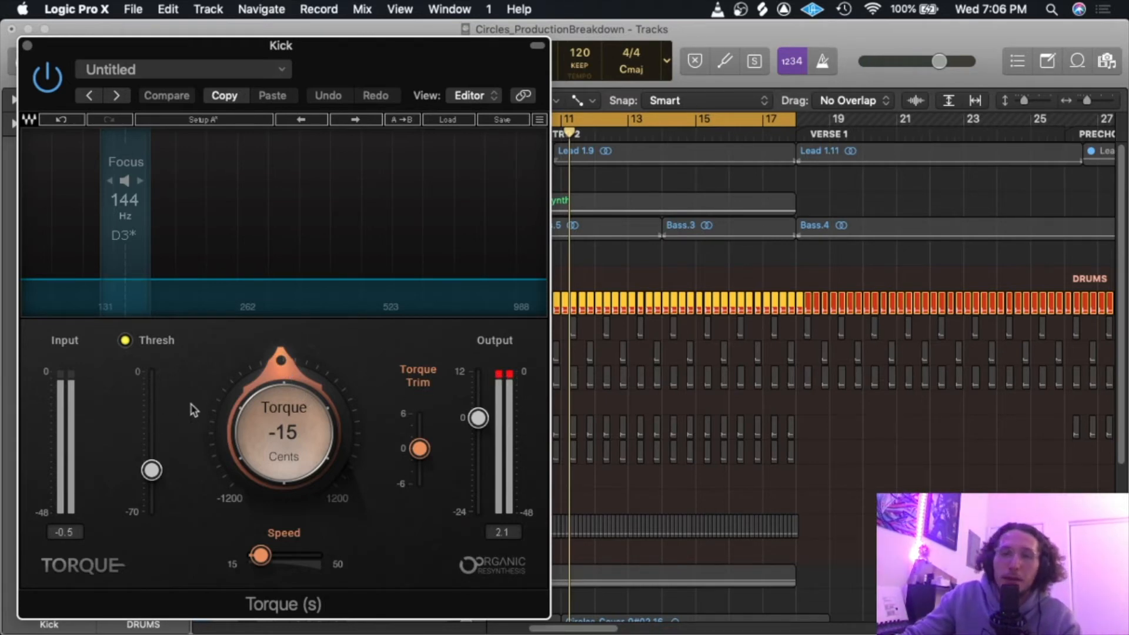
{"action": "key", "text": "space"}
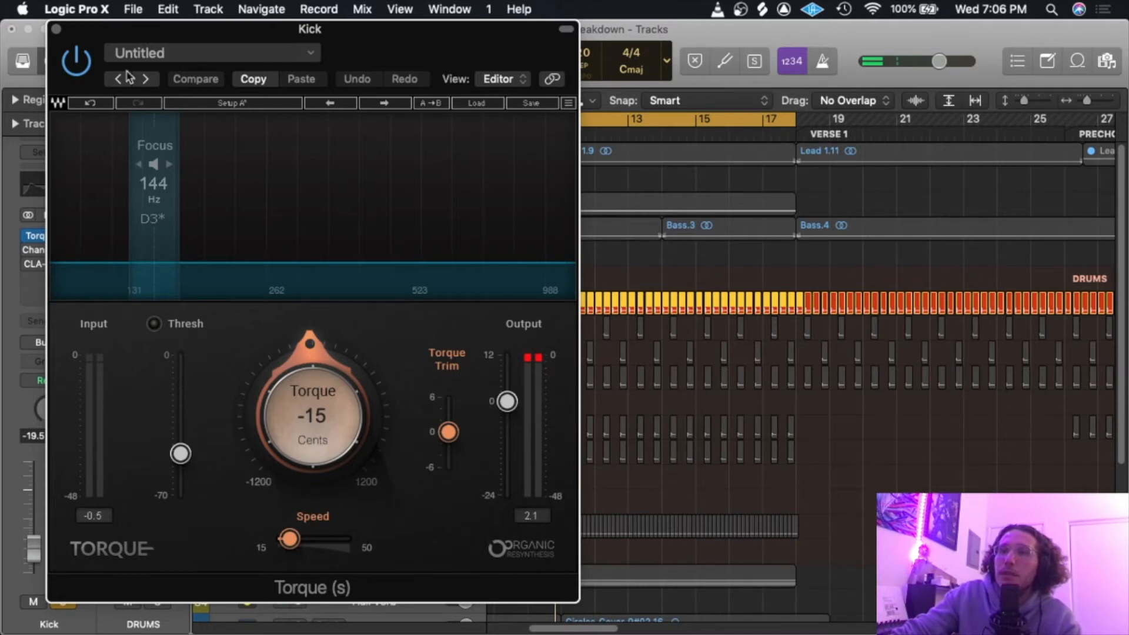
{"action": "left_click", "coordinate": [56, 29]}
{"action": "mouse_move", "coordinate": [29, 238]}
{"action": "key", "text": "space"}
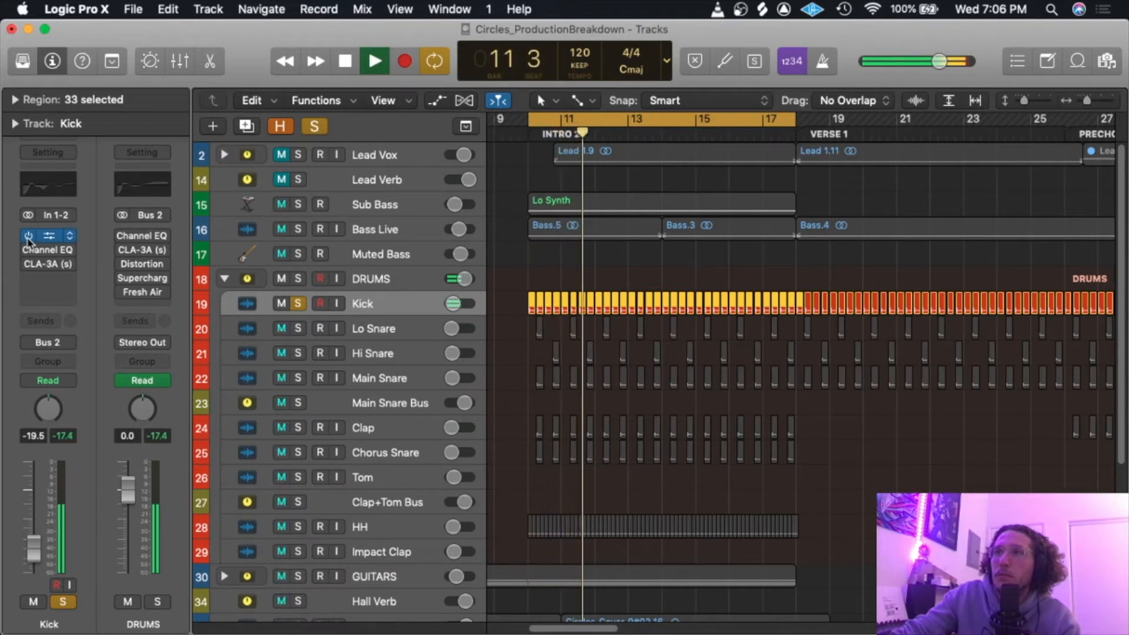
{"action": "key", "text": "space"}
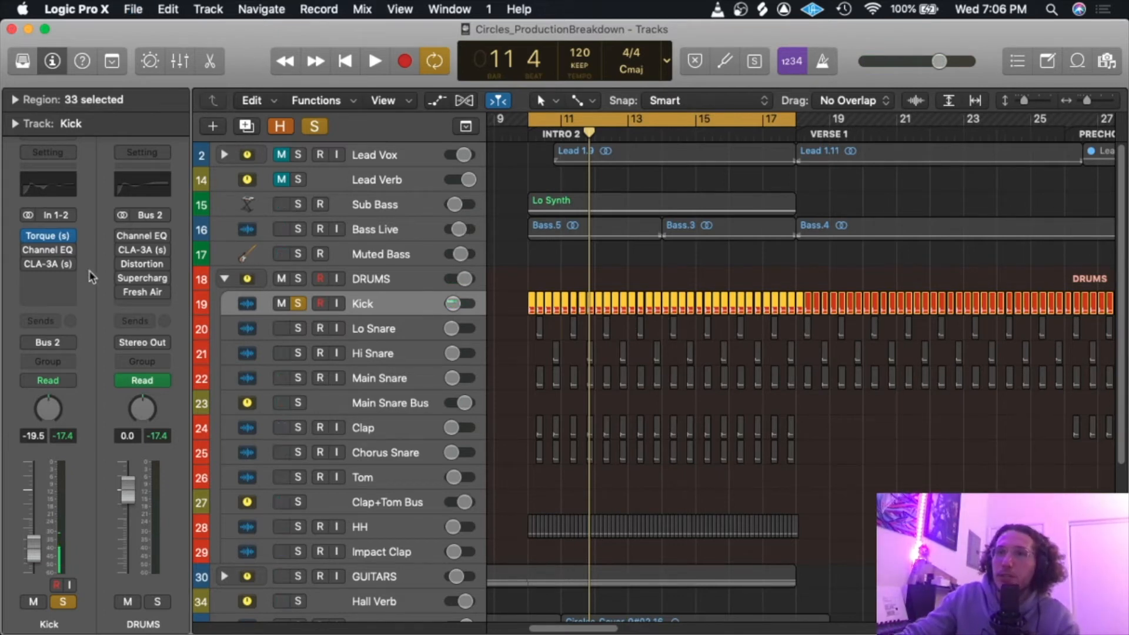
Turn the Kick's Channel EQ back on and compare the playing kick with it bypassed and active.
{"action": "left_click", "coordinate": [37, 253]}
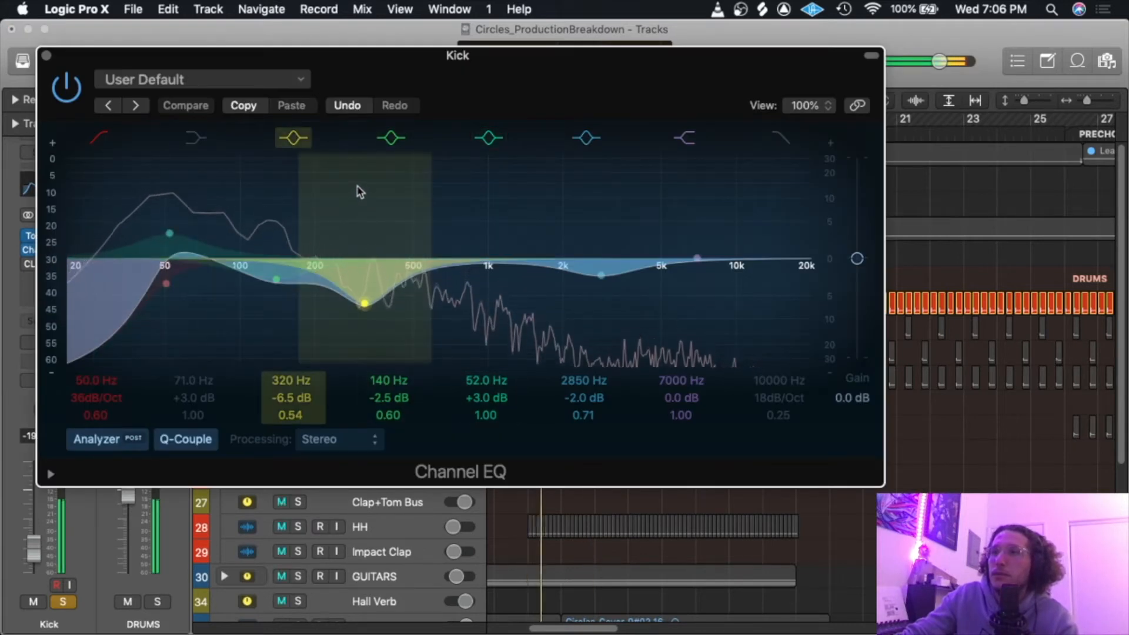
{"action": "left_click", "coordinate": [69, 87]}
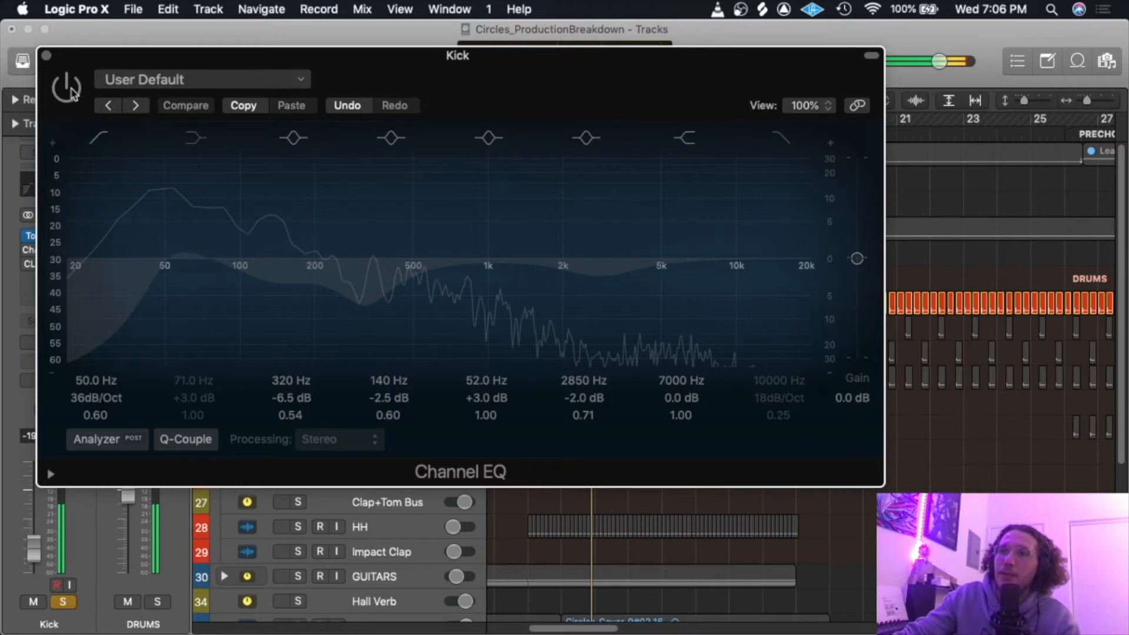
{"action": "left_click", "coordinate": [67, 87]}
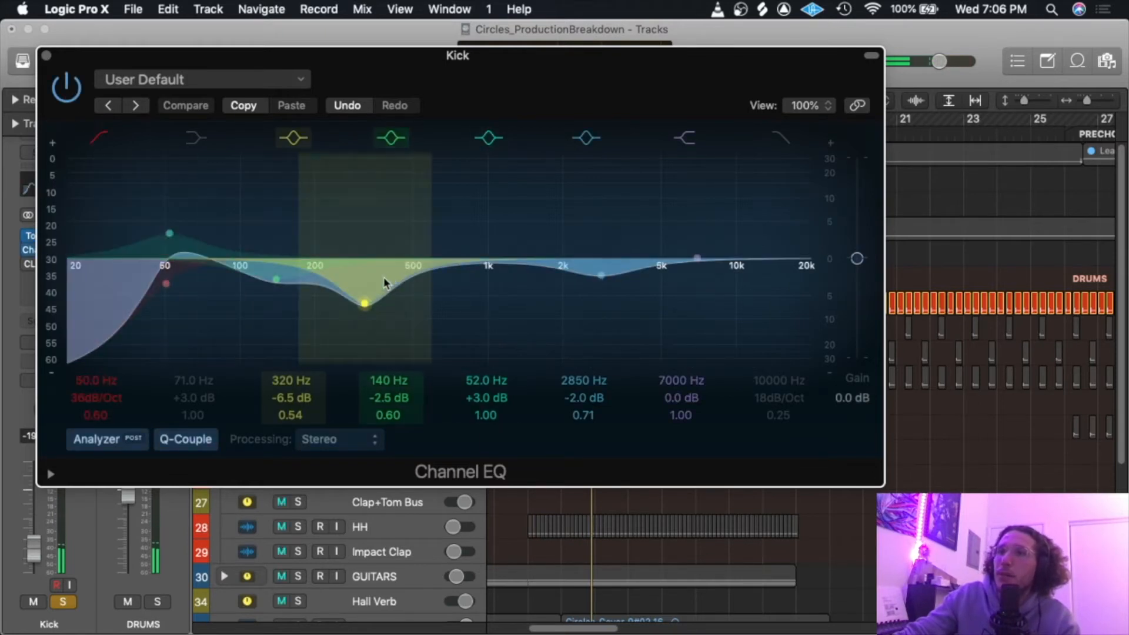
Try boosting the Kick EQ's 320 Hz band to +13.0 dB, and restore the stored EQ settings.
{"action": "left_click_drag", "start_coordinate": [292, 397], "coordinate": [292, 364]}
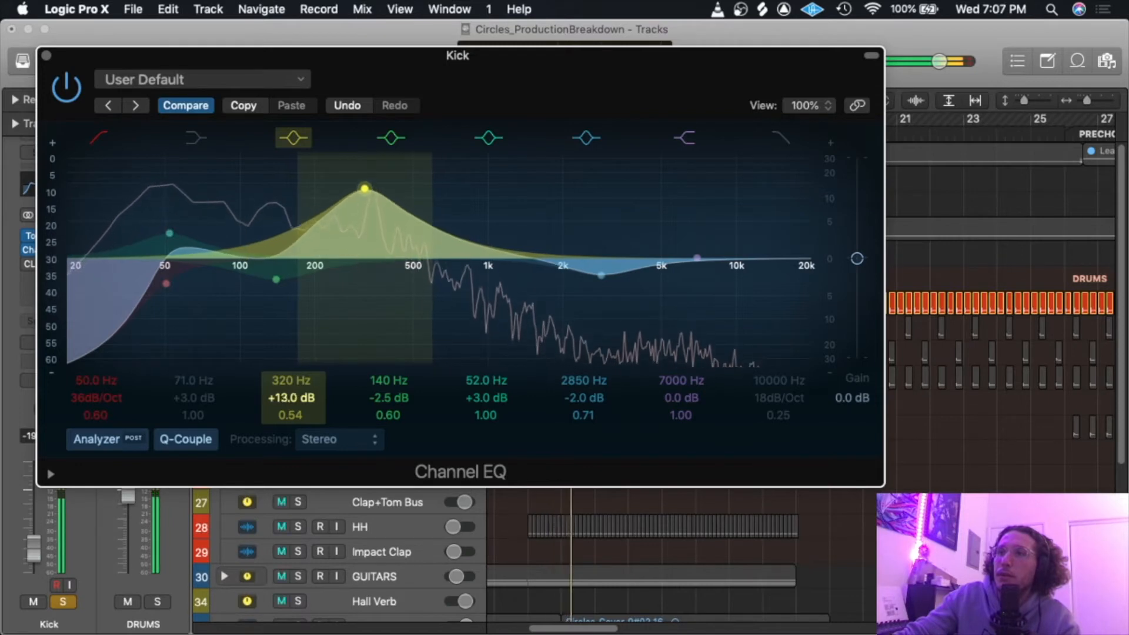
{"action": "left_click", "coordinate": [293, 138]}
{"action": "left_click", "coordinate": [176, 106]}
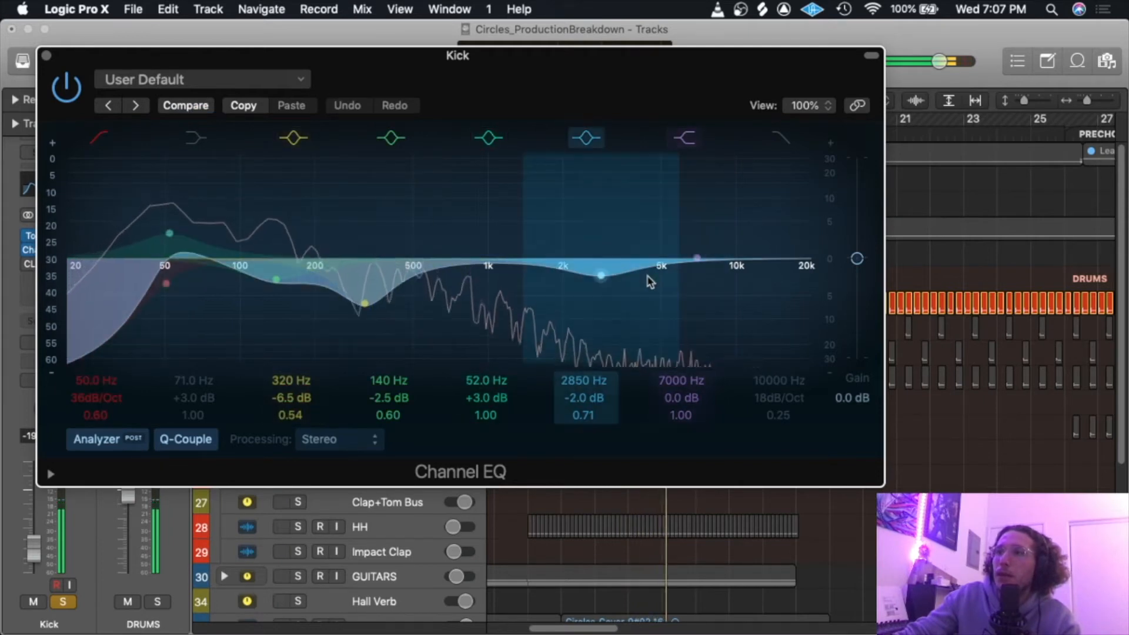
Try boosting the Kick EQ's 2850 Hz band to +8.5 dB, restore the stored settings and close the EQ.
{"action": "left_click_drag", "start_coordinate": [397, 57], "coordinate": [478, 39]}
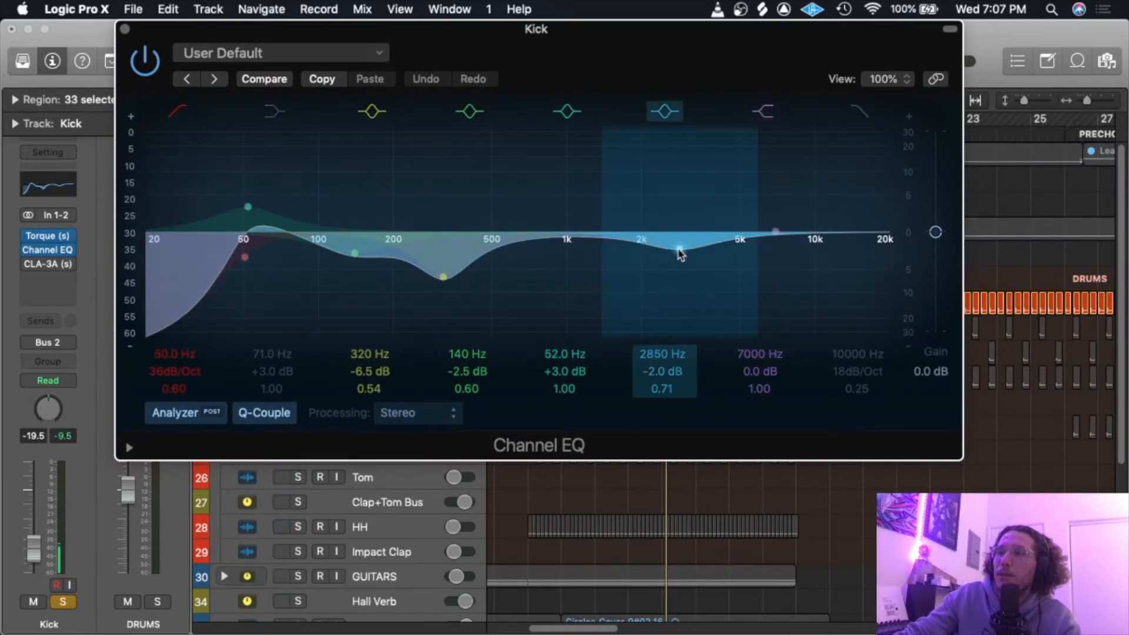
{"action": "left_click_drag", "start_coordinate": [679, 252], "coordinate": [680, 179]}
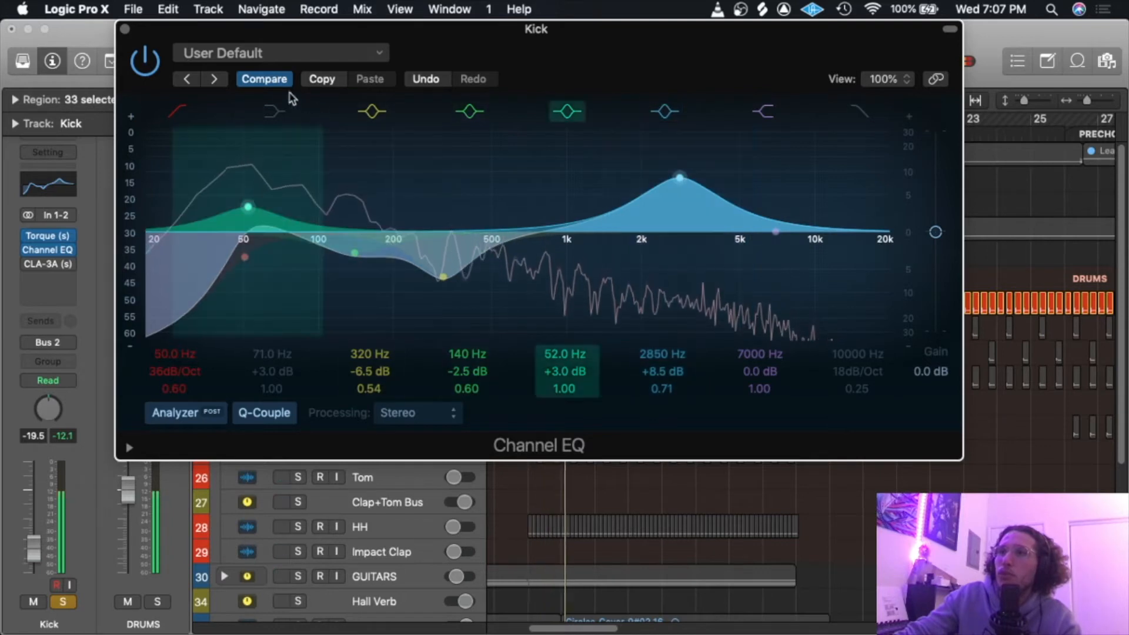
{"action": "left_click", "coordinate": [264, 78]}
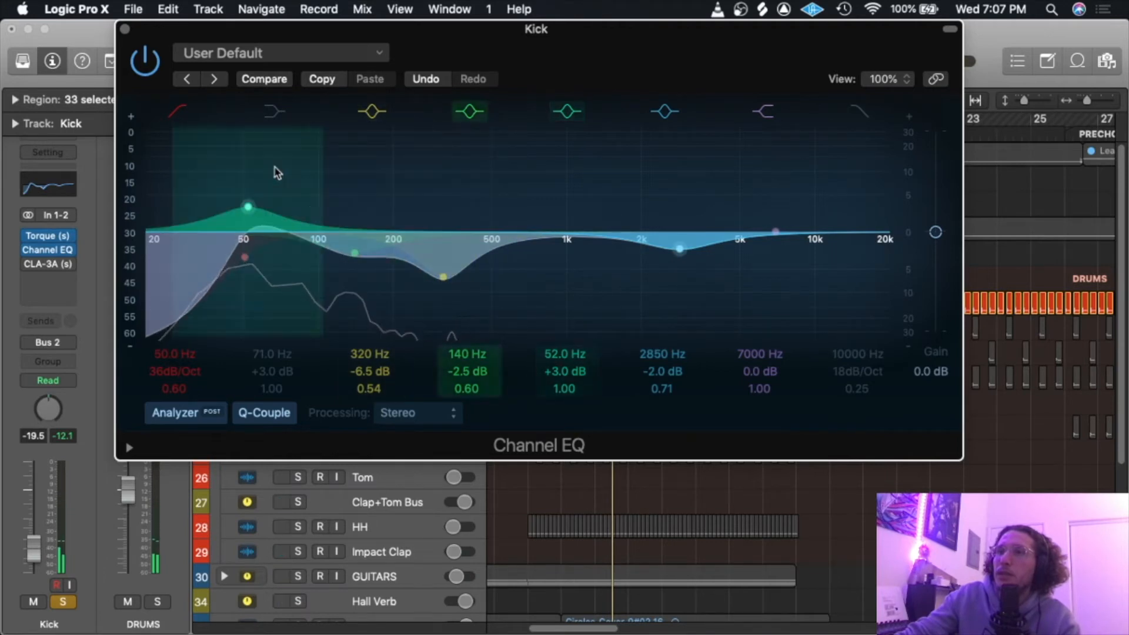
{"action": "left_click", "coordinate": [124, 29]}
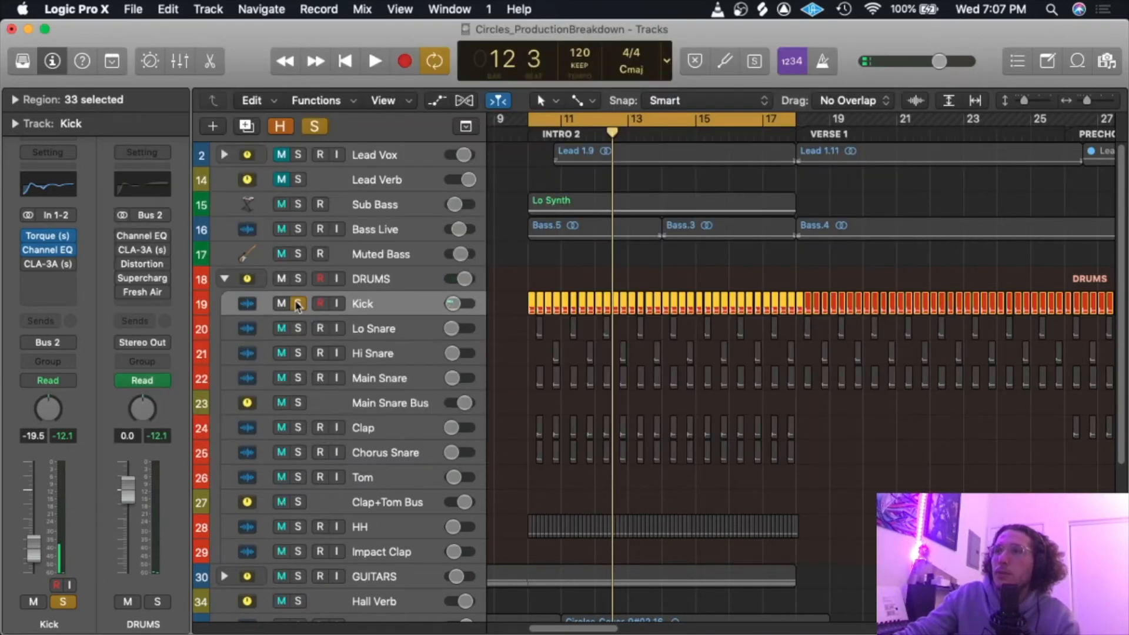
Turn the Kick's CLA-3A back on, play the kick through it and review the compressor's settings.
{"action": "left_click", "coordinate": [27, 267]}
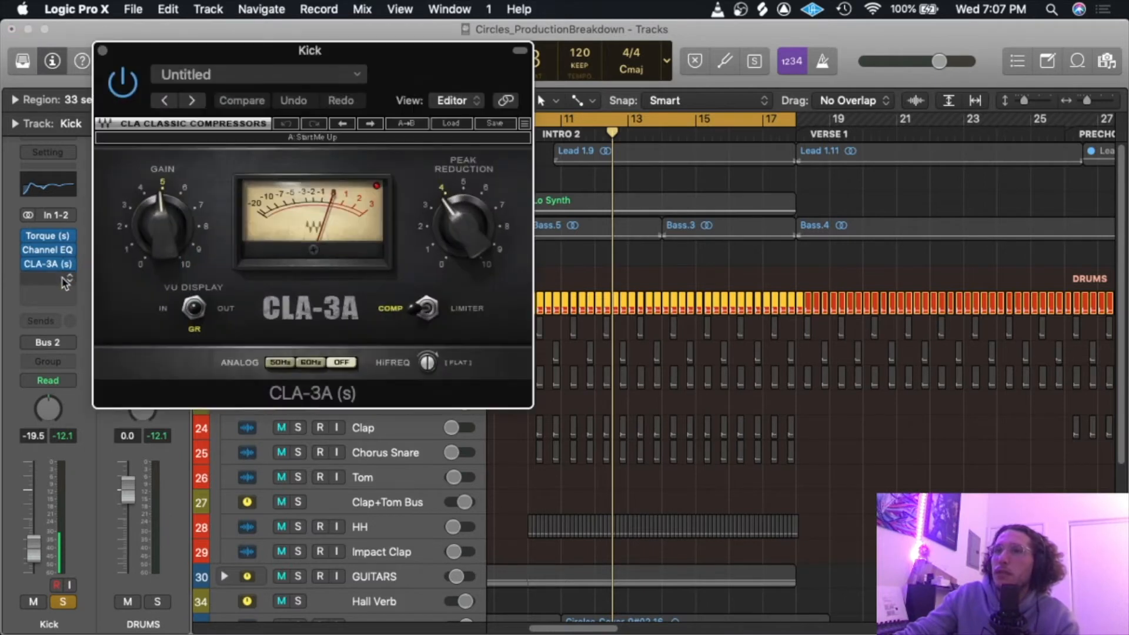
{"action": "key", "text": "space"}
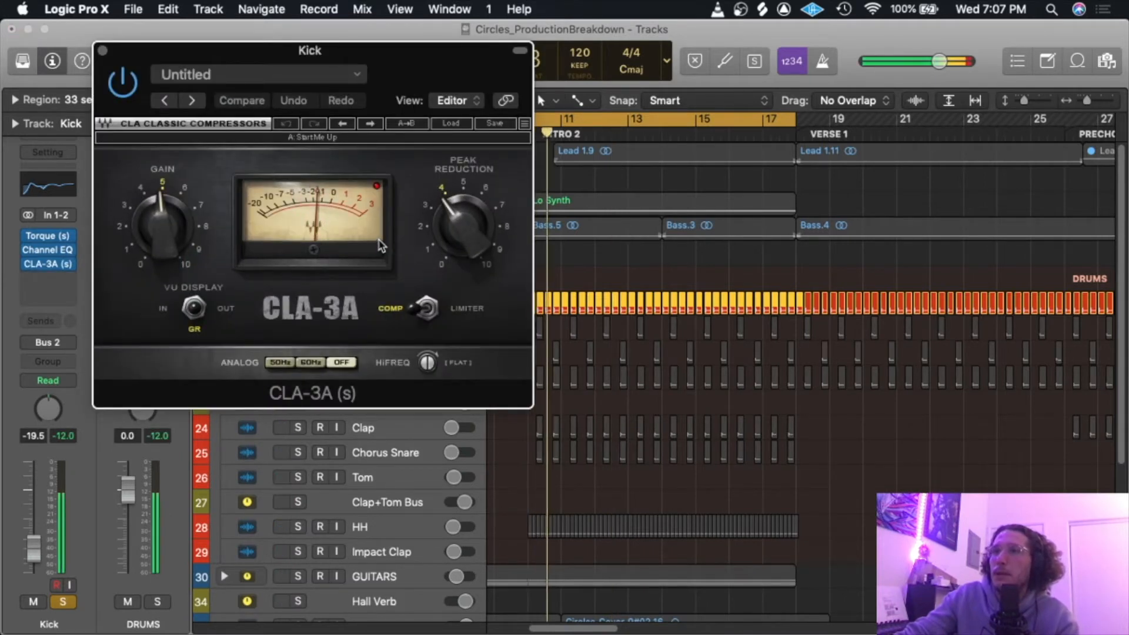
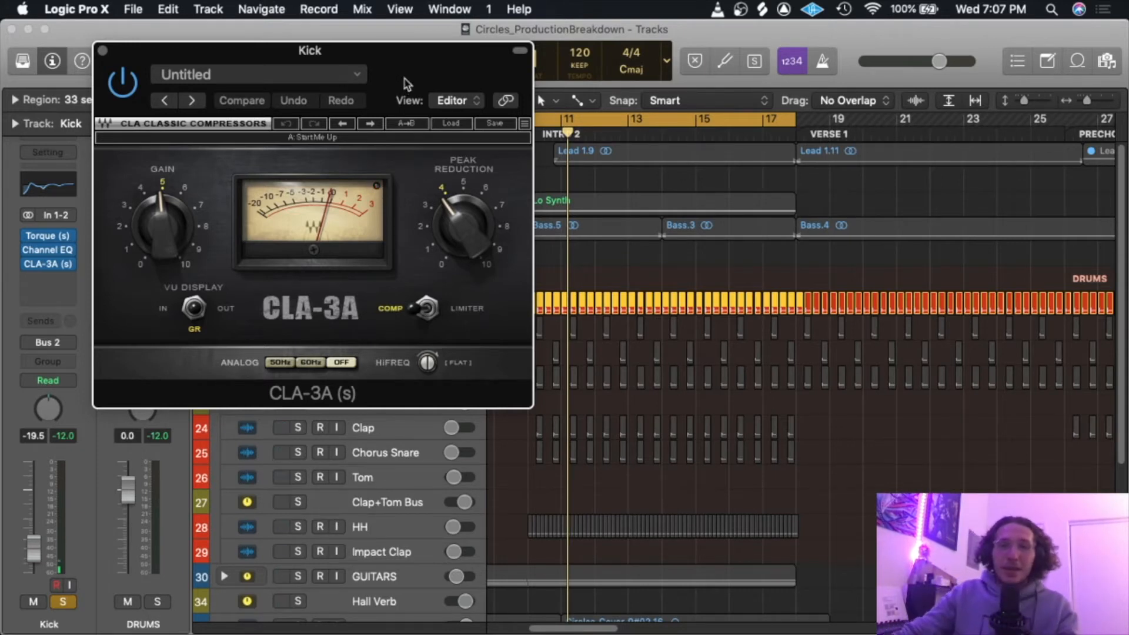
{"action": "left_click_drag", "start_coordinate": [403, 78], "coordinate": [476, 54]}
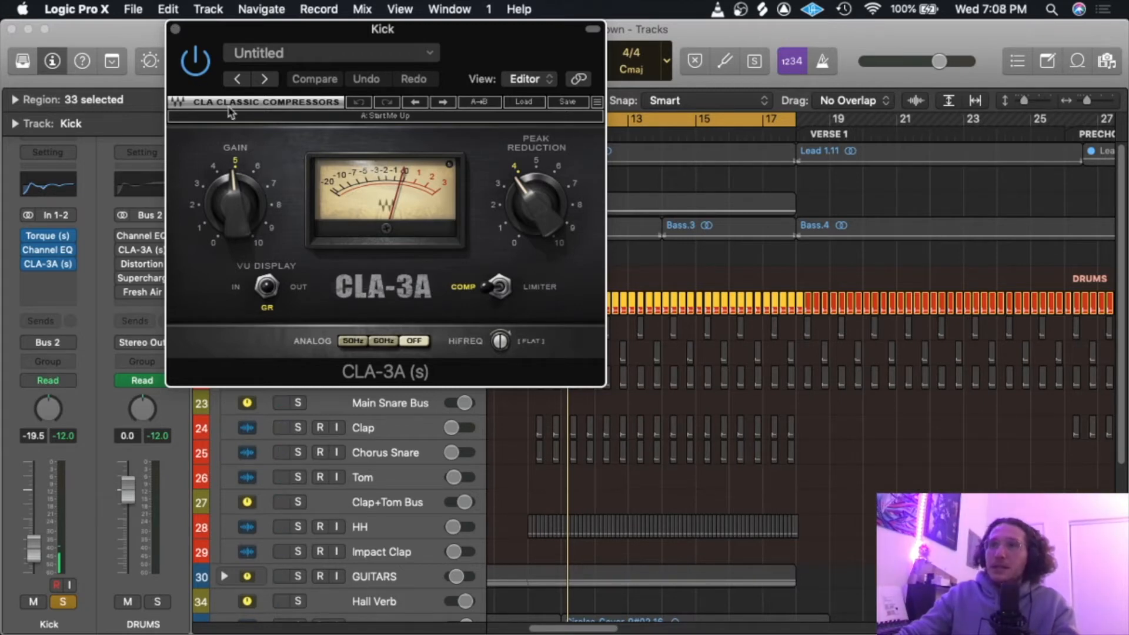
{"action": "left_click_drag", "start_coordinate": [207, 88], "coordinate": [210, 94]}
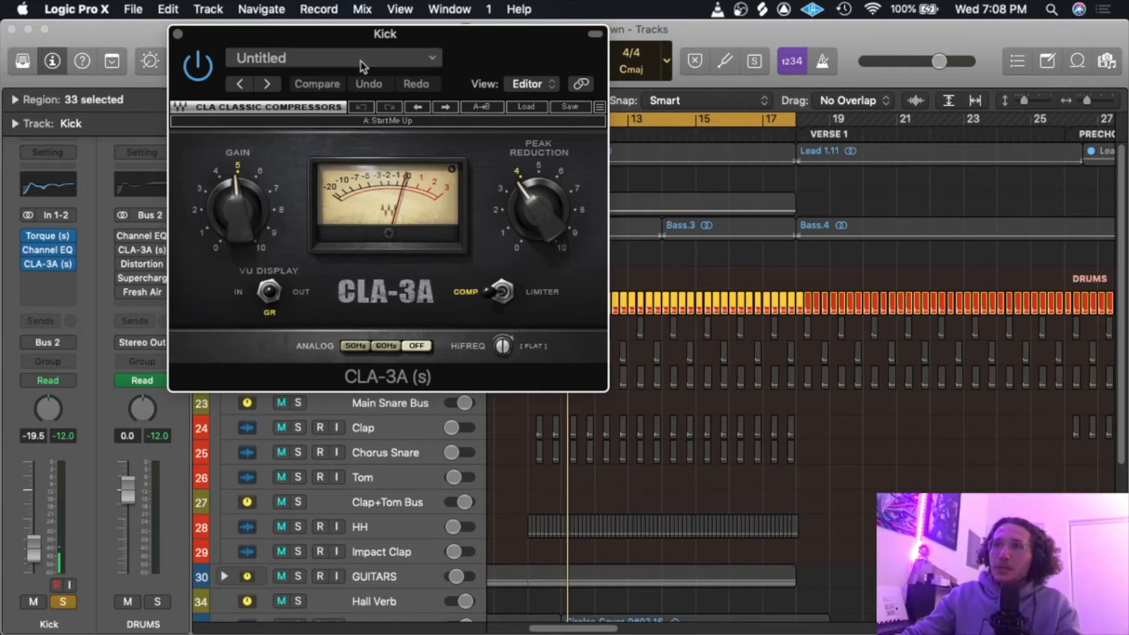
{"action": "left_click_drag", "start_coordinate": [379, 36], "coordinate": [416, 31]}
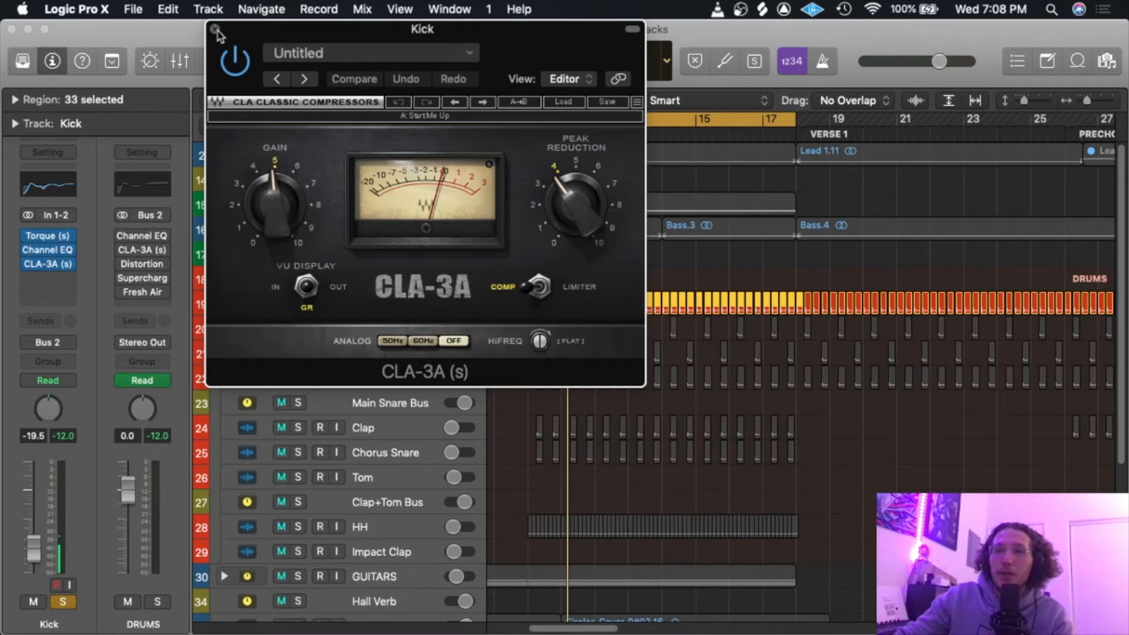
{"action": "left_click_drag", "start_coordinate": [238, 38], "coordinate": [285, 22]}
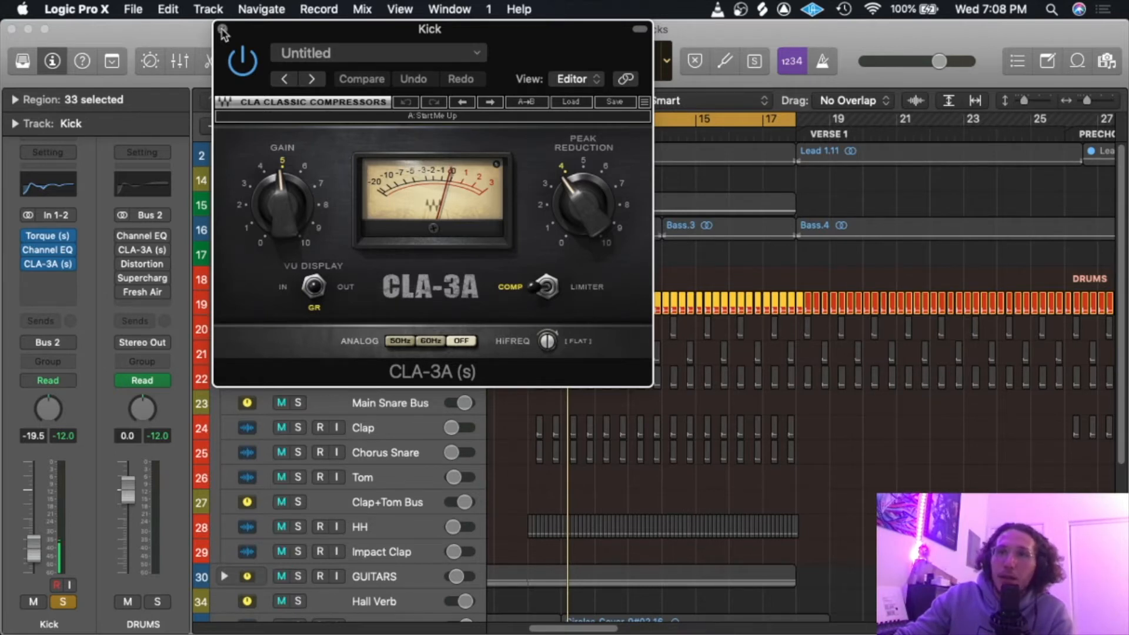
{"action": "left_click", "coordinate": [222, 30]}
Switch the solo from the Kick to the Main Snare Bus, select the Lo Snare and play the layered snares.
{"action": "left_click", "coordinate": [368, 333]}
{"action": "left_click", "coordinate": [298, 304]}
{"action": "left_click", "coordinate": [297, 328]}
{"action": "scroll", "coordinate": [448, 340], "scroll_direction": "down", "scroll_amount": 2}
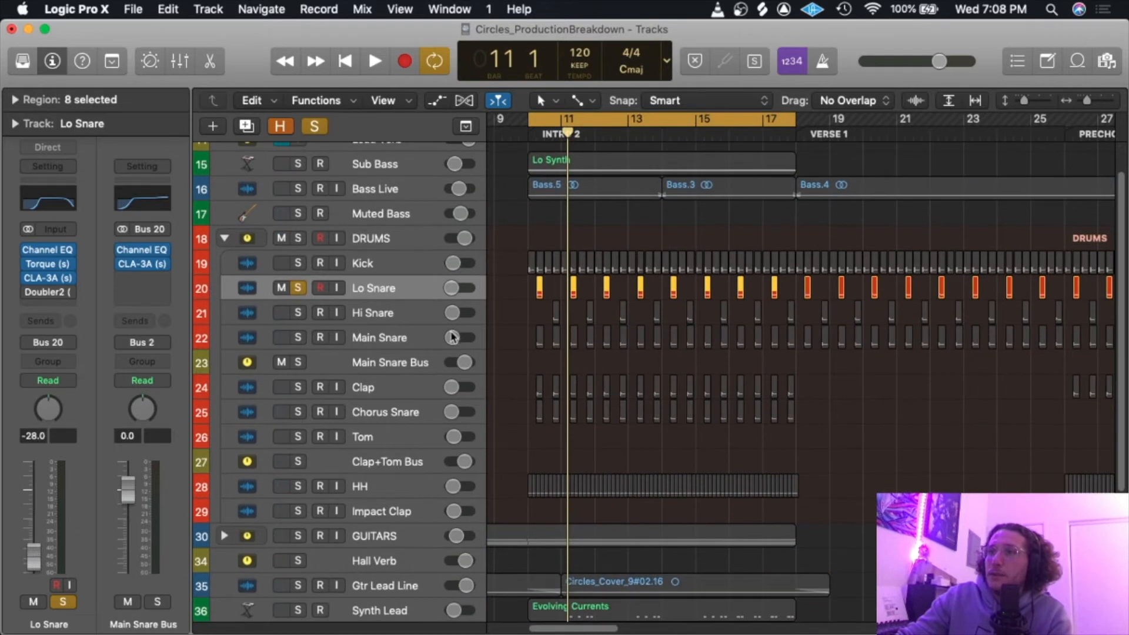
{"action": "left_click", "coordinate": [298, 363]}
{"action": "left_click", "coordinate": [299, 287]}
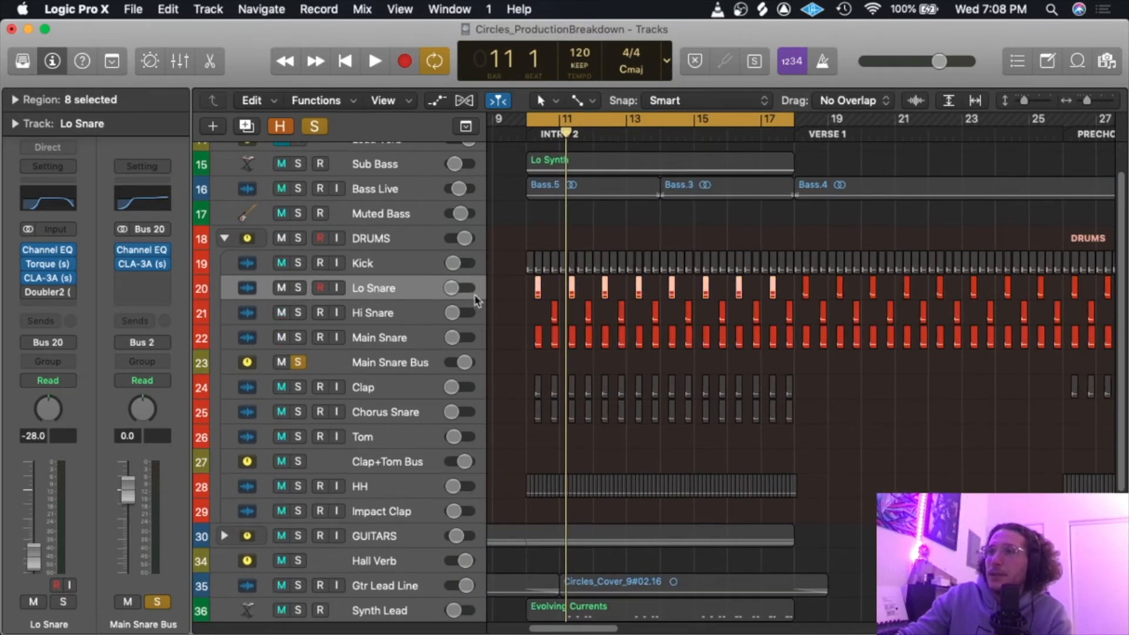
{"action": "key", "text": "space"}
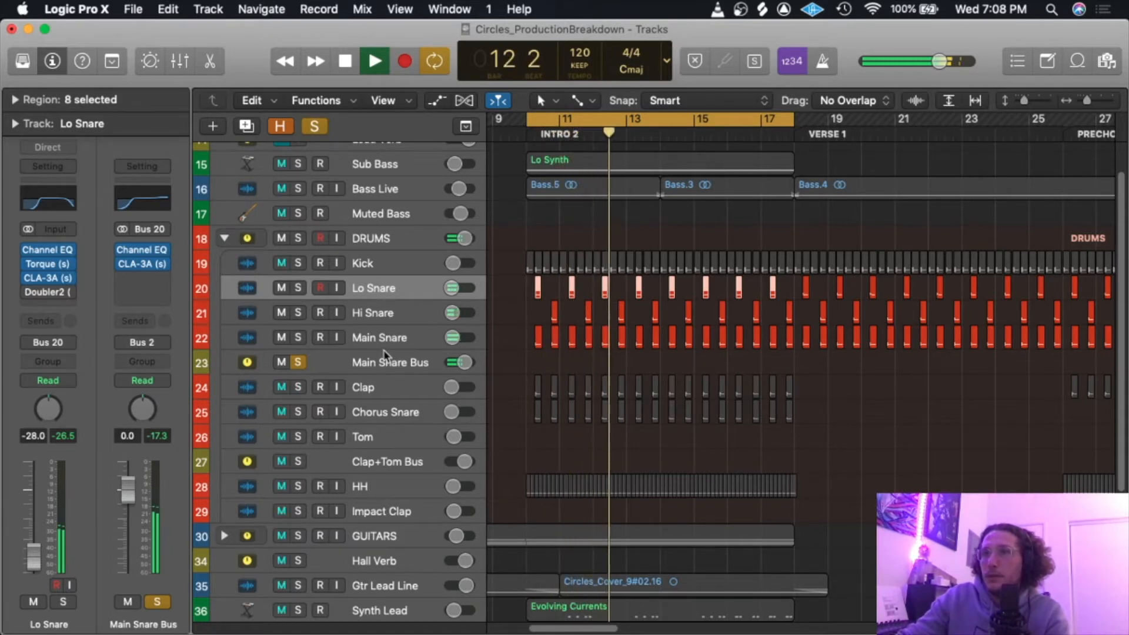
{"action": "key", "text": "space"}
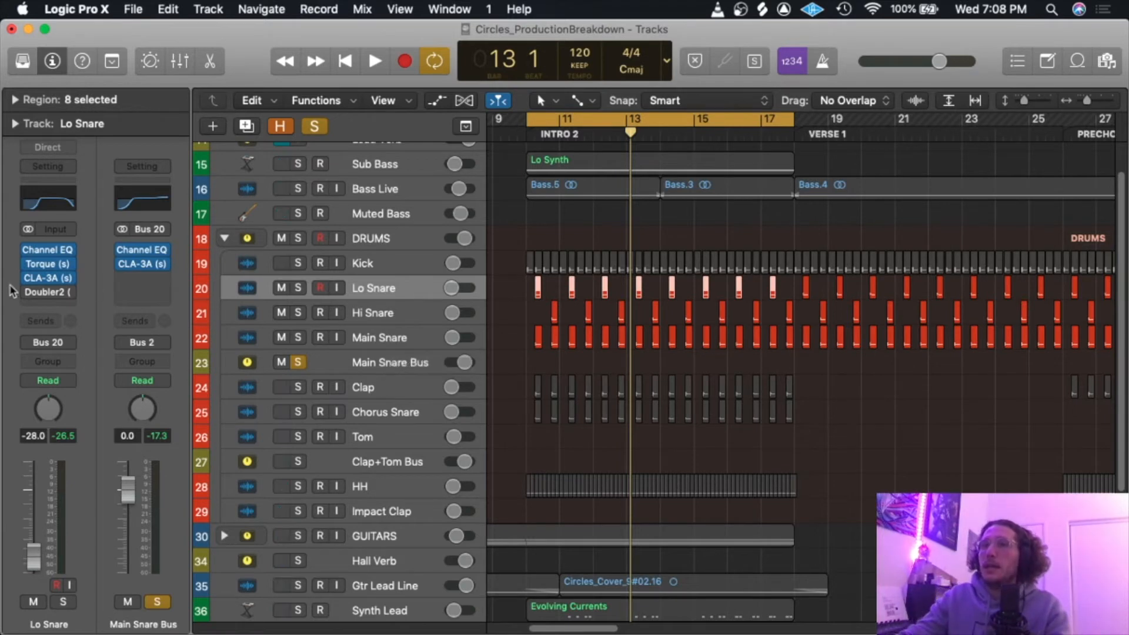
Look through the snare tracks' channel strips, turn on the Lo Snare's Doubler2 and review its settings.
{"action": "left_click", "coordinate": [423, 320]}
{"action": "left_click", "coordinate": [406, 335]}
{"action": "left_click", "coordinate": [402, 314]}
{"action": "left_click", "coordinate": [400, 297]}
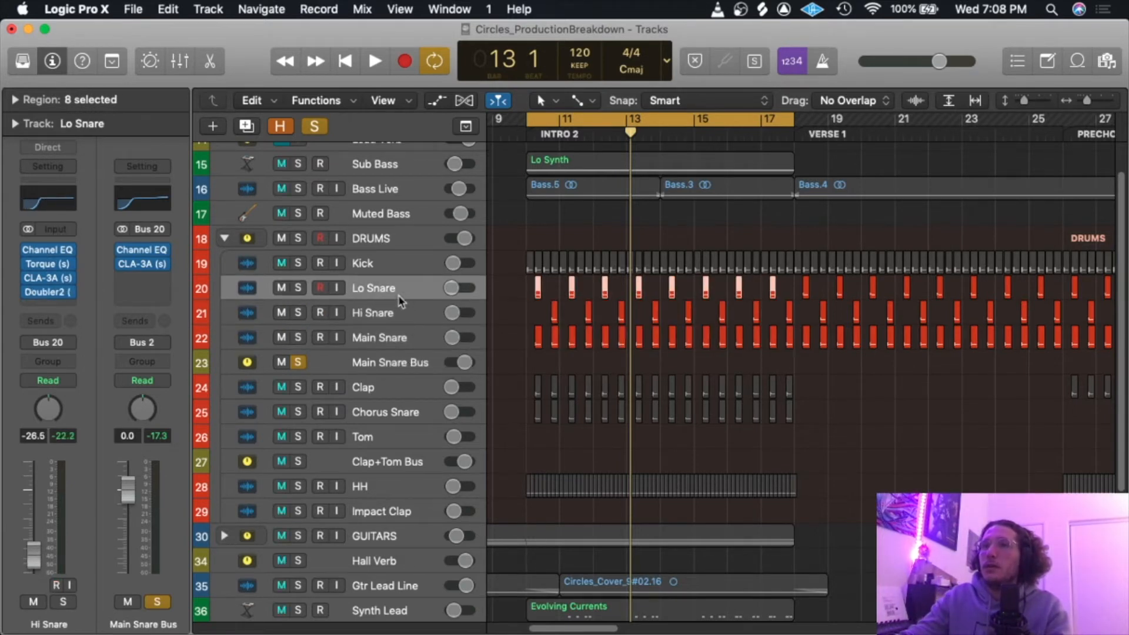
{"action": "left_click", "coordinate": [50, 293]}
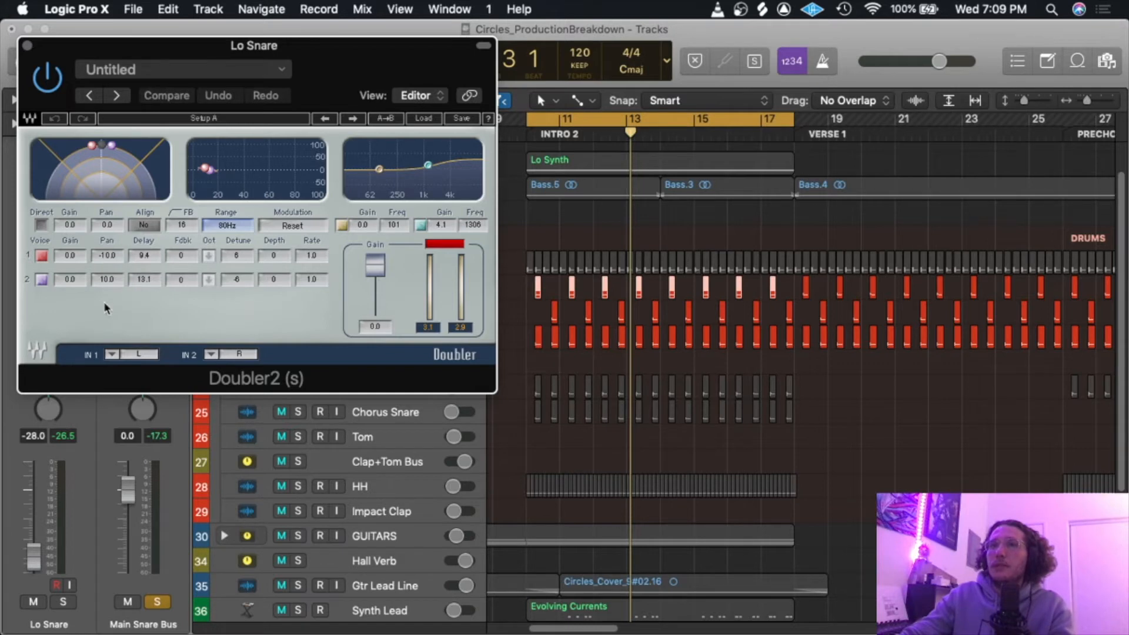
{"action": "left_click", "coordinate": [27, 45]}
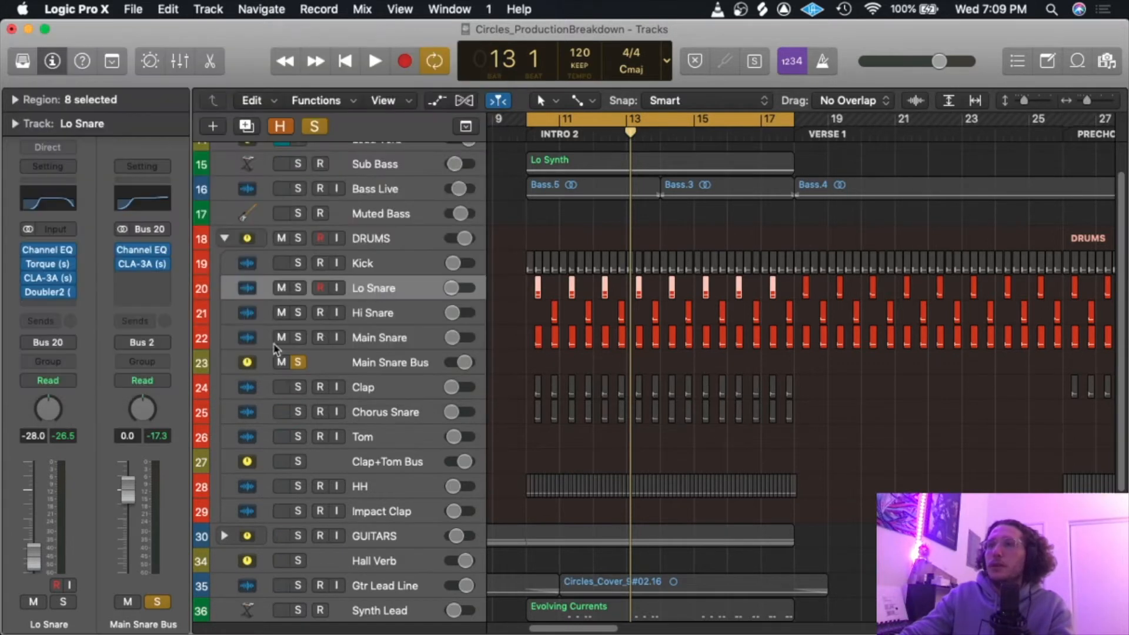
Play the Lo Snare soloed, add the Hi Snare to the solo and review the Hi Snare's Doubler2 settings.
{"action": "left_click", "coordinate": [298, 361]}
{"action": "key", "text": "space"}
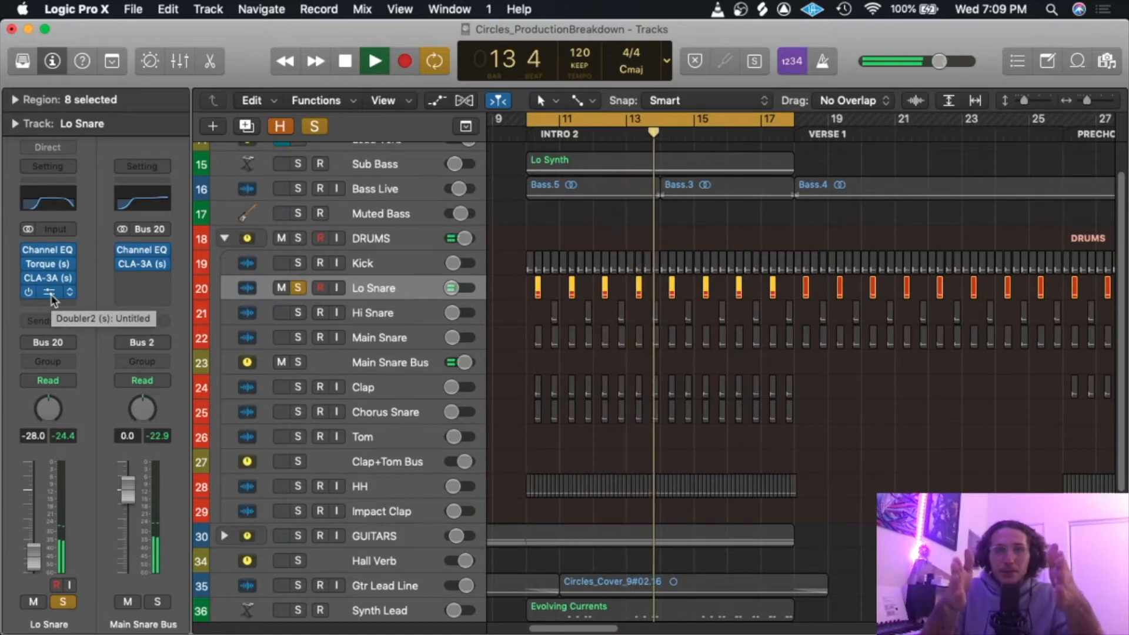
{"action": "left_click", "coordinate": [297, 312]}
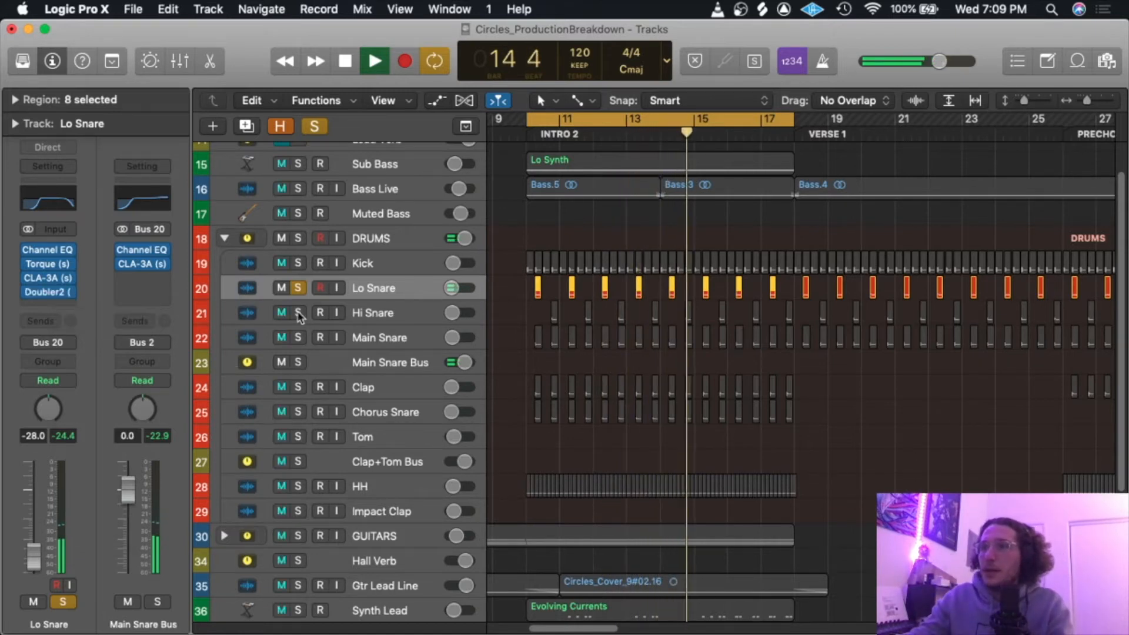
{"action": "left_click", "coordinate": [371, 315]}
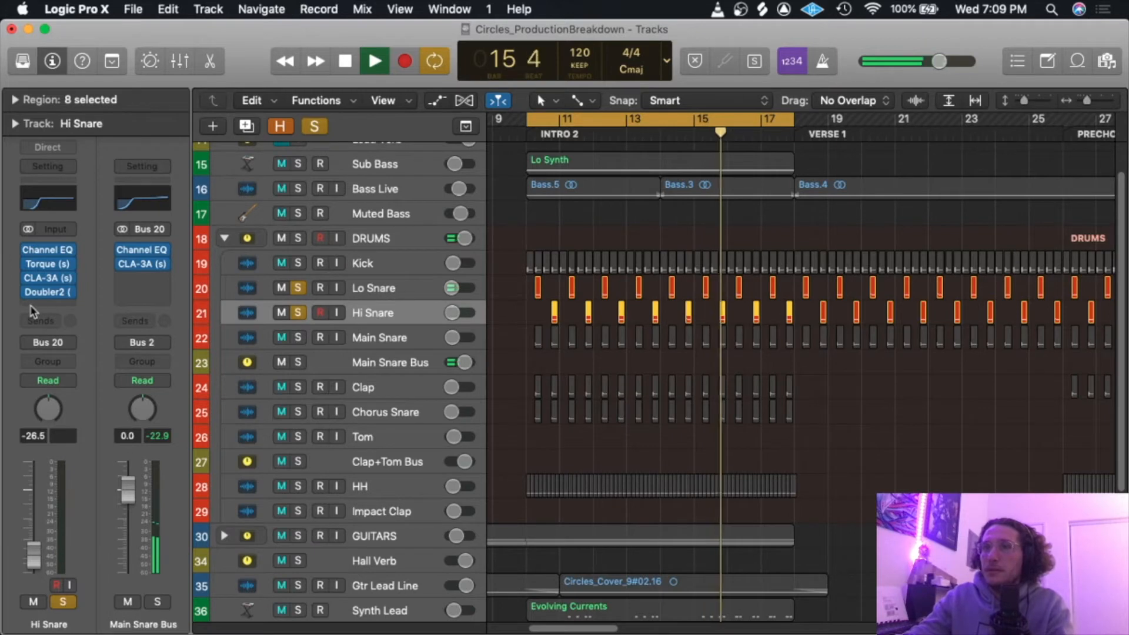
{"action": "left_click", "coordinate": [49, 292]}
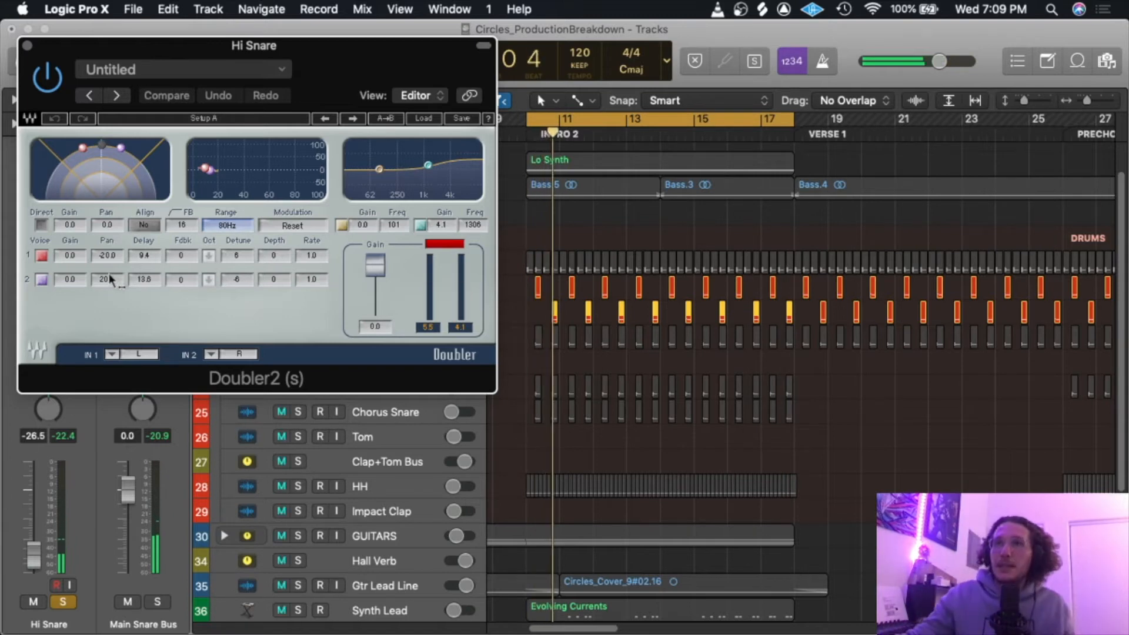
{"action": "left_click", "coordinate": [28, 46]}
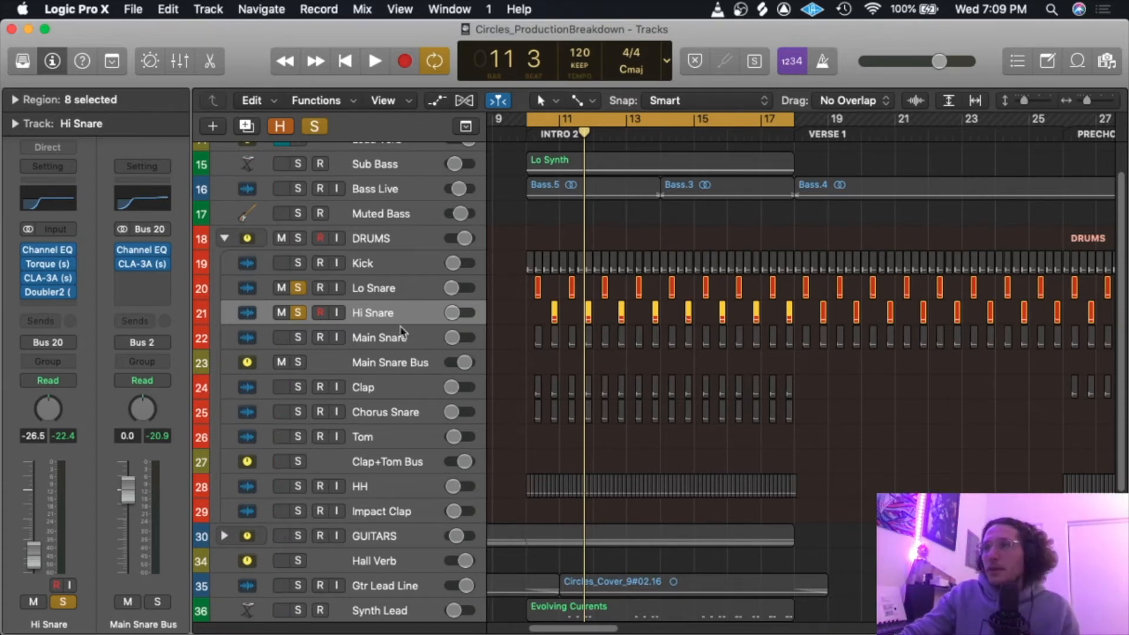
Solo the Main Snare in place of the Lo and Hi Snares and play it briefly.
{"action": "left_click", "coordinate": [298, 337]}
{"action": "left_click", "coordinate": [298, 312]}
{"action": "left_click", "coordinate": [298, 287]}
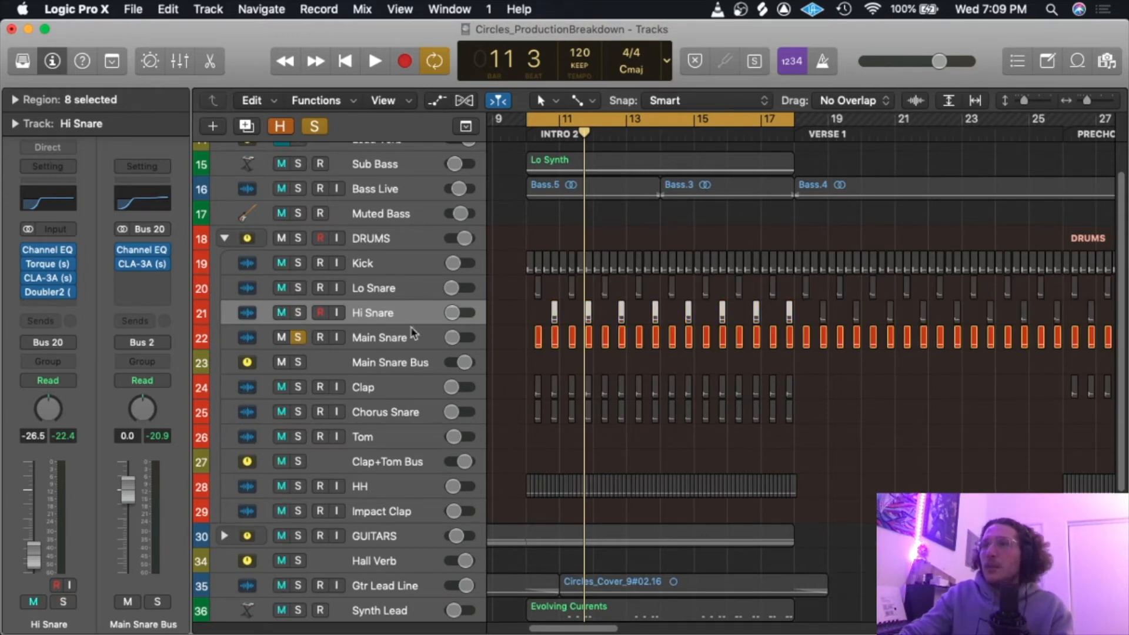
{"action": "key", "text": "space"}
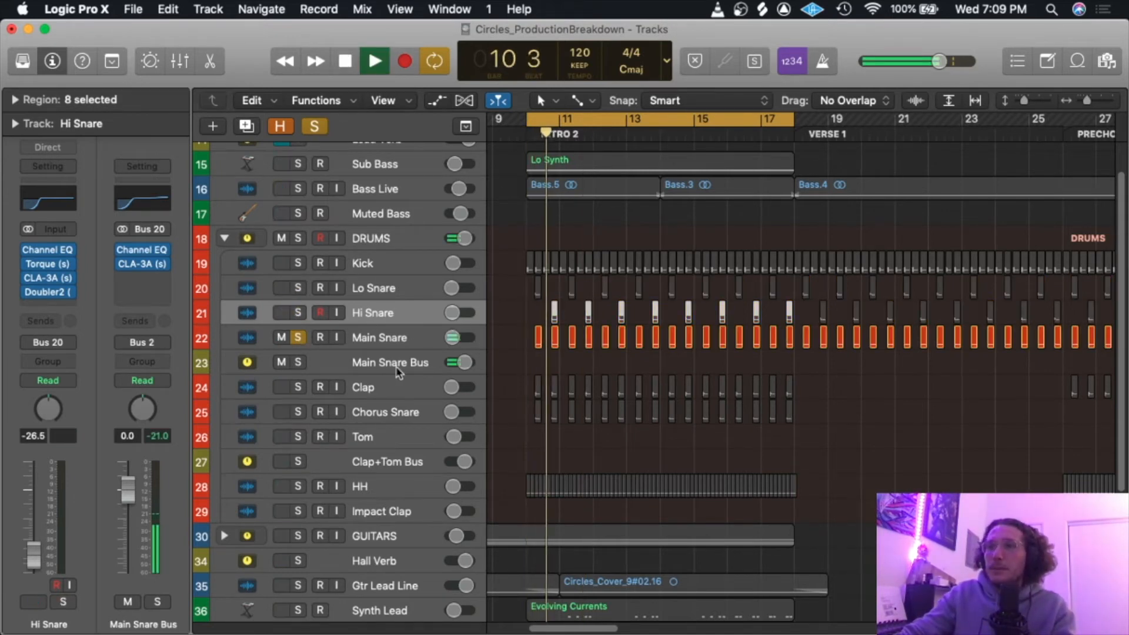
{"action": "key", "text": "space"}
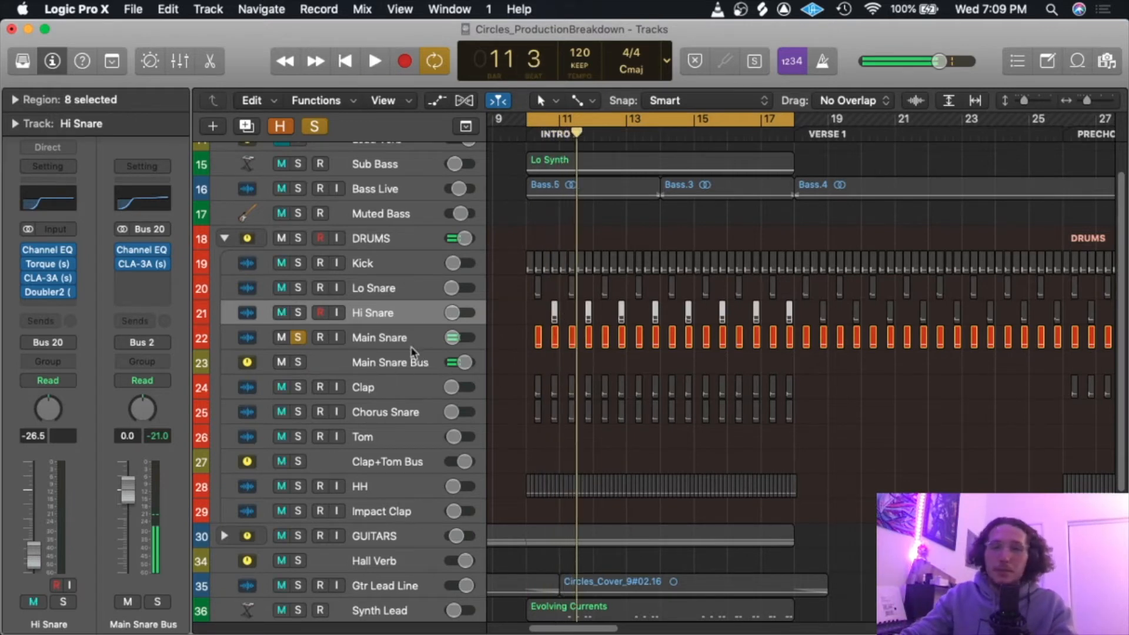
Solo the Lo Snare instead of the Main Snare and play it with Channel EQ, Torque, CLA-3A and Doubler2 bypassed.
{"action": "left_click", "coordinate": [298, 338]}
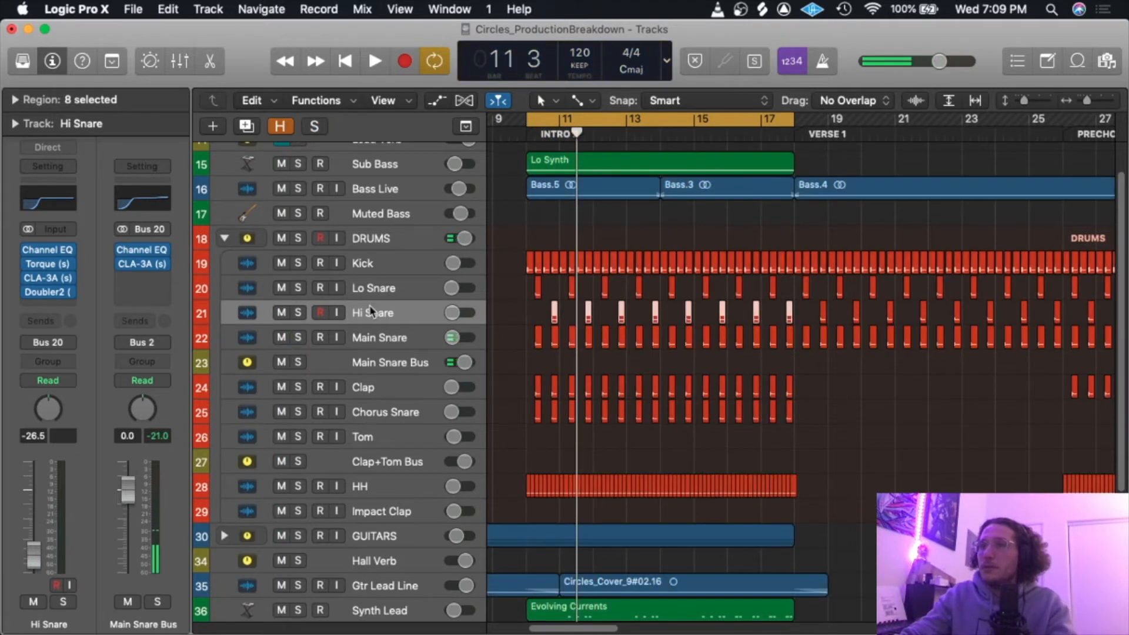
{"action": "left_click", "coordinate": [371, 288]}
{"action": "left_click", "coordinate": [297, 288]}
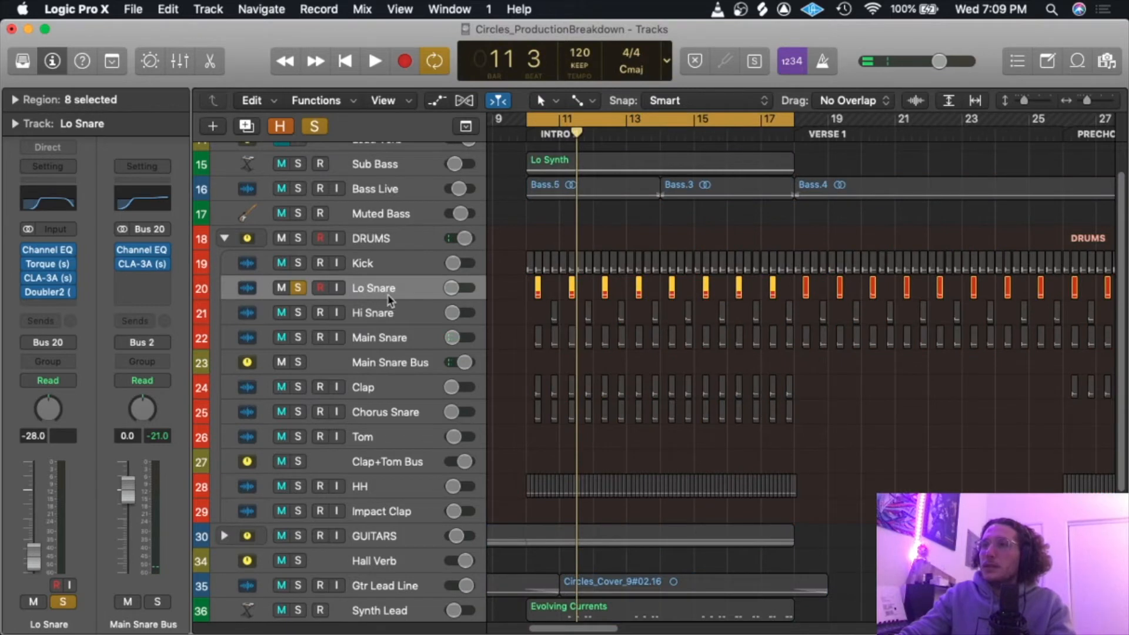
{"action": "key", "text": "space"}
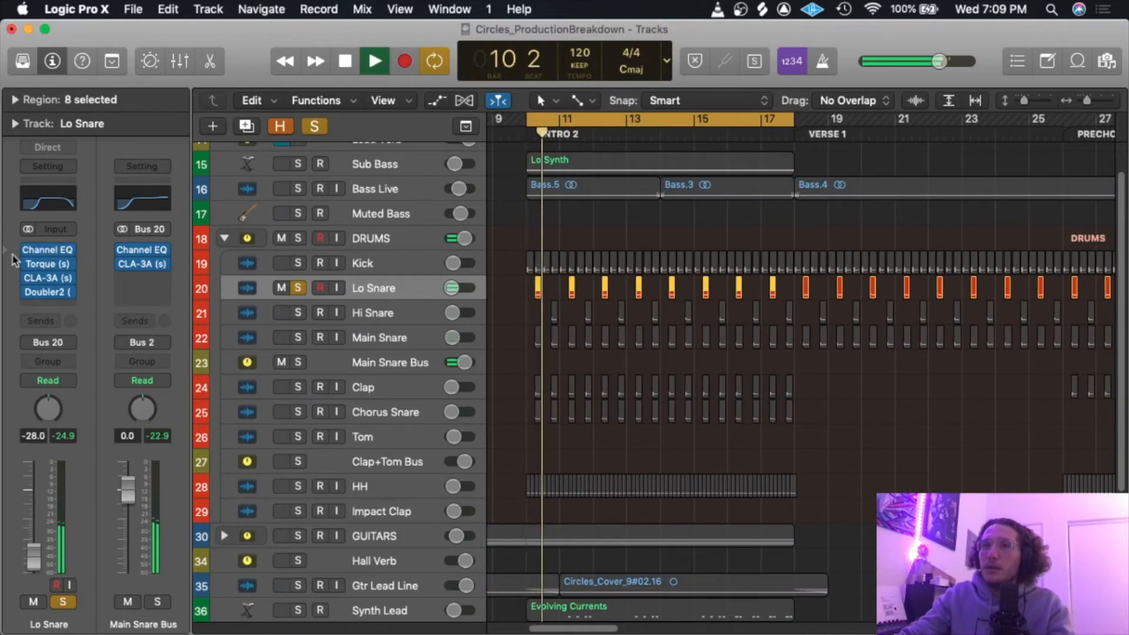
{"action": "left_click", "coordinate": [27, 251]}
{"action": "left_click", "coordinate": [27, 264]}
{"action": "left_click", "coordinate": [29, 284]}
{"action": "left_click", "coordinate": [28, 284]}
{"action": "left_click", "coordinate": [28, 279]}
{"action": "left_click", "coordinate": [28, 292]}
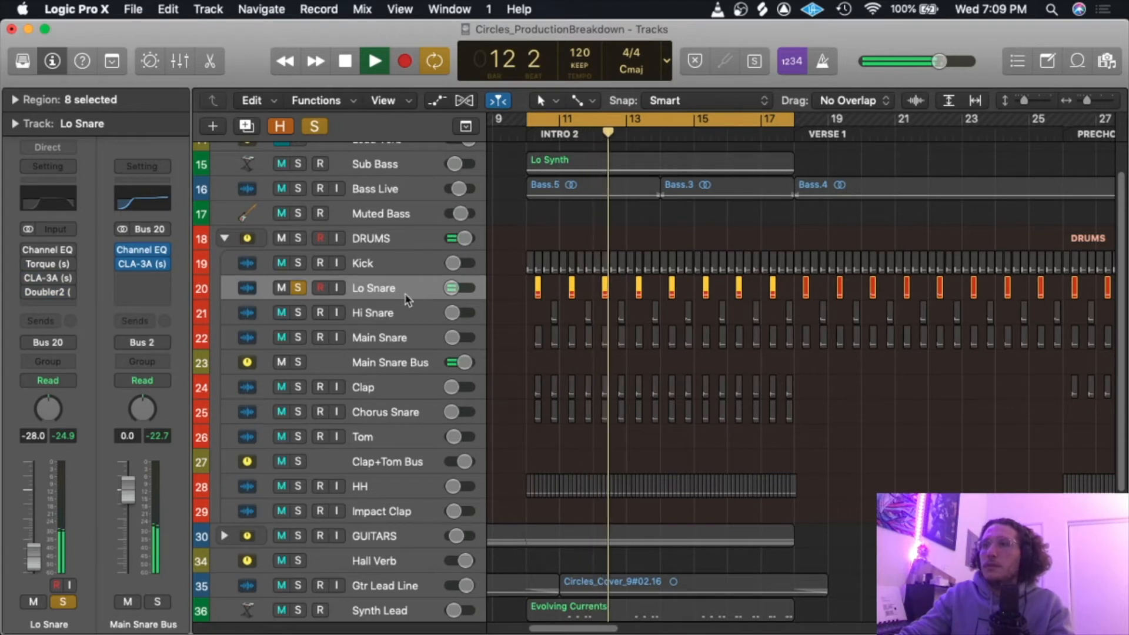
Turn the Lo Snare's Channel EQ back on and review its curve while the snare plays.
{"action": "left_click", "coordinate": [28, 251]}
{"action": "left_click", "coordinate": [48, 249]}
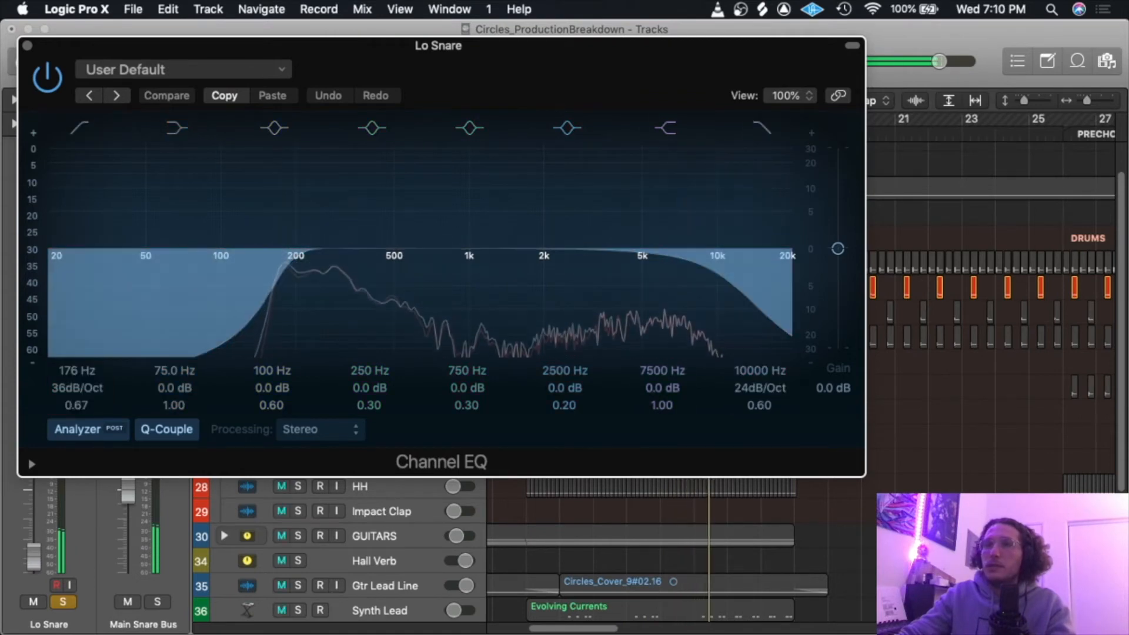
{"action": "key", "text": "super+w"}
Turn the Lo Snare's Torque back on, review its settings and compare the playing snare with it bypassed and active.
{"action": "left_click", "coordinate": [48, 263]}
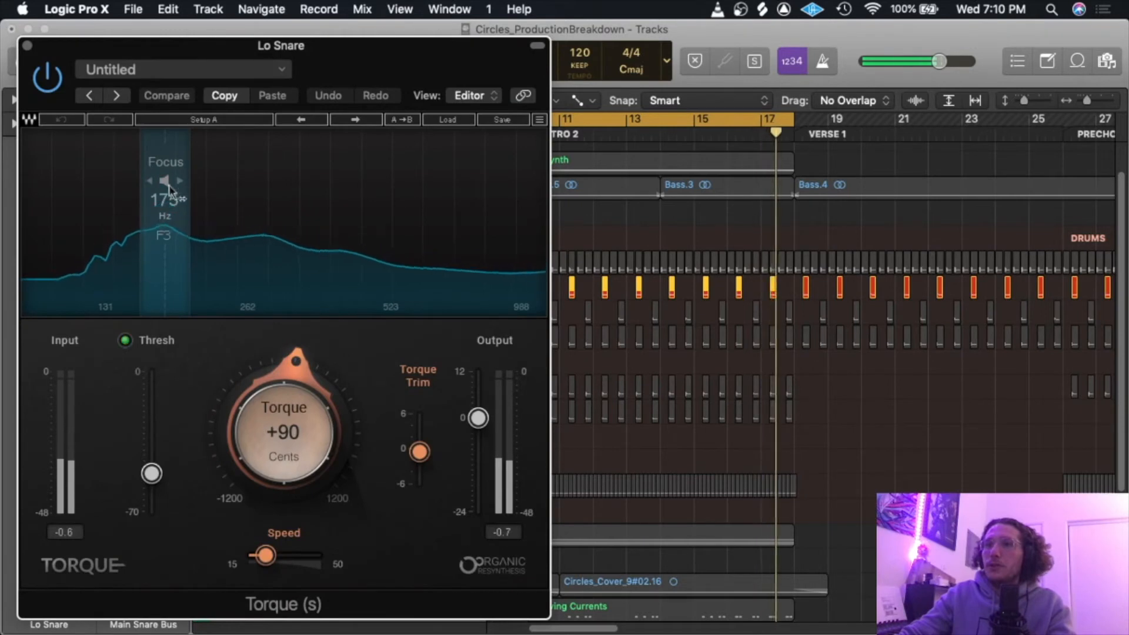
{"action": "left_click", "coordinate": [36, 76]}
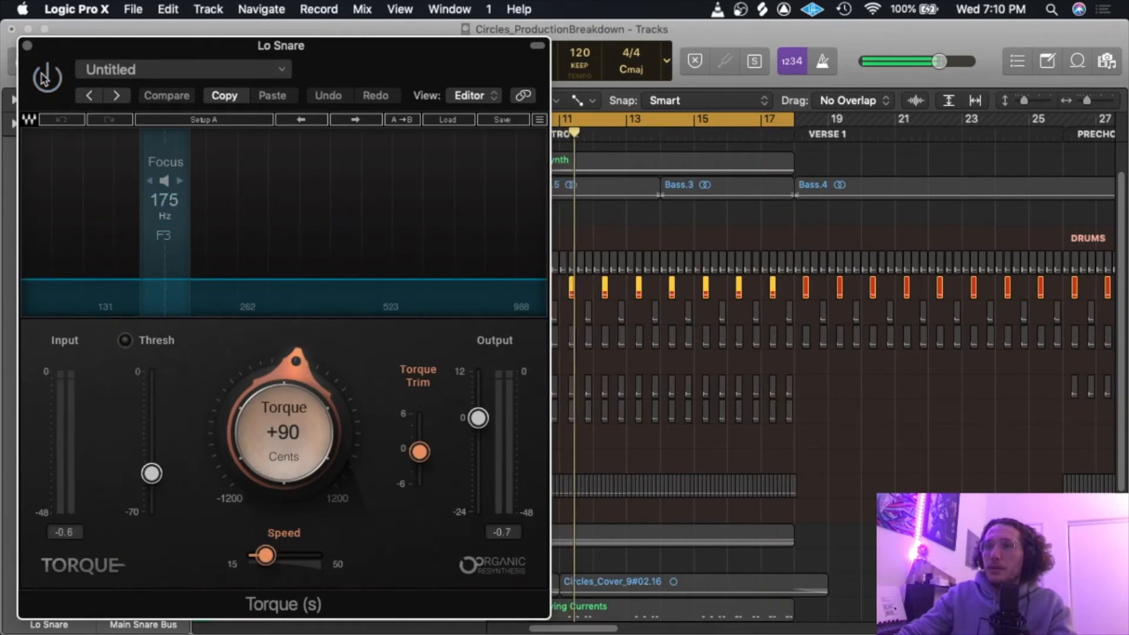
{"action": "left_click", "coordinate": [44, 78]}
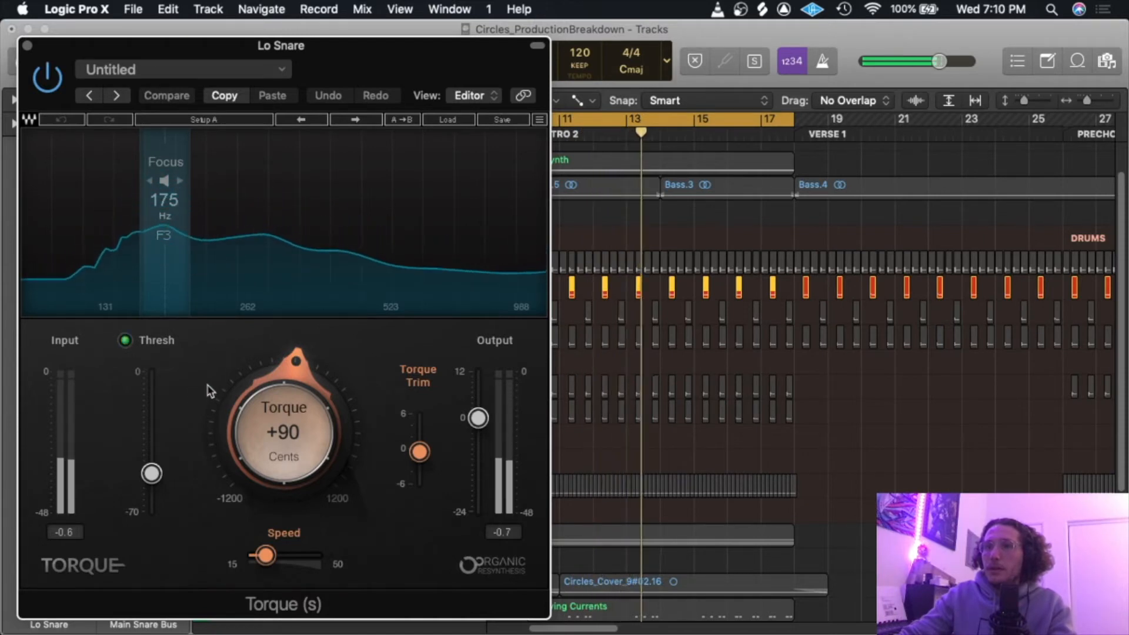
{"action": "key", "text": "space"}
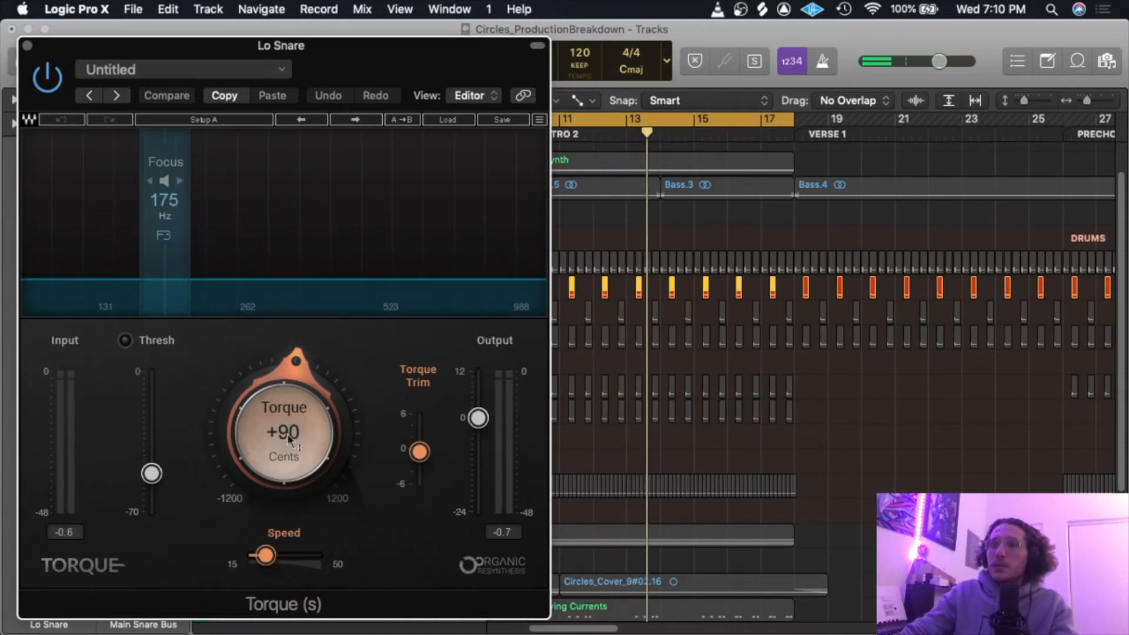
{"action": "left_click", "coordinate": [27, 45]}
Turn the Lo Snare's CLA-3A back on, play the snare through it and review the compressor's settings.
{"action": "left_click", "coordinate": [47, 277]}
{"action": "key", "text": "space"}
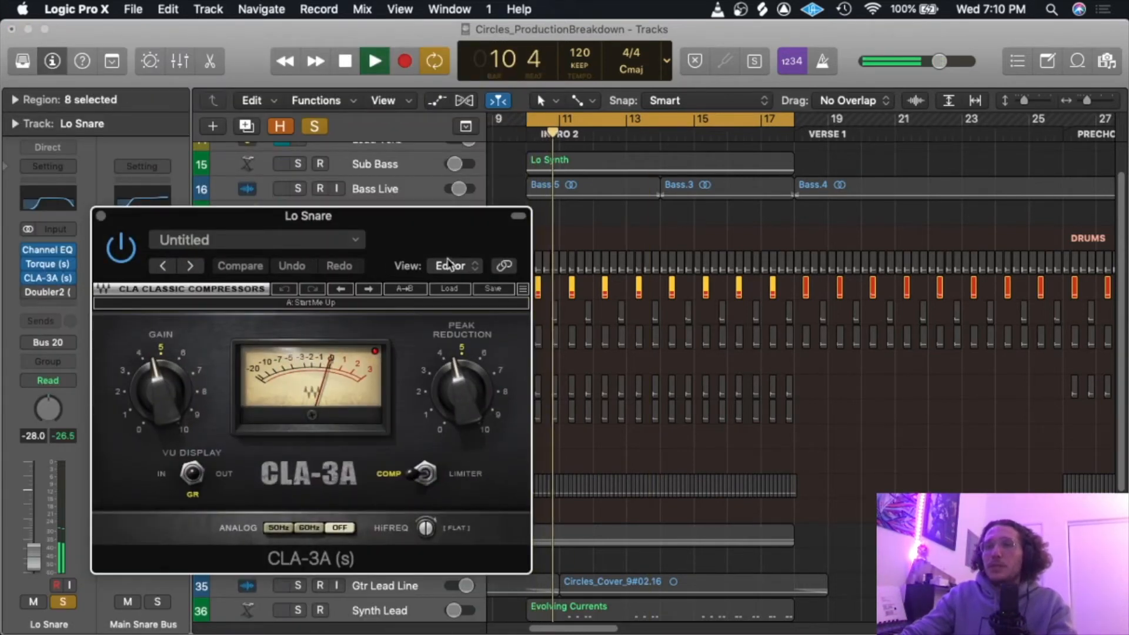
{"action": "key", "text": "space"}
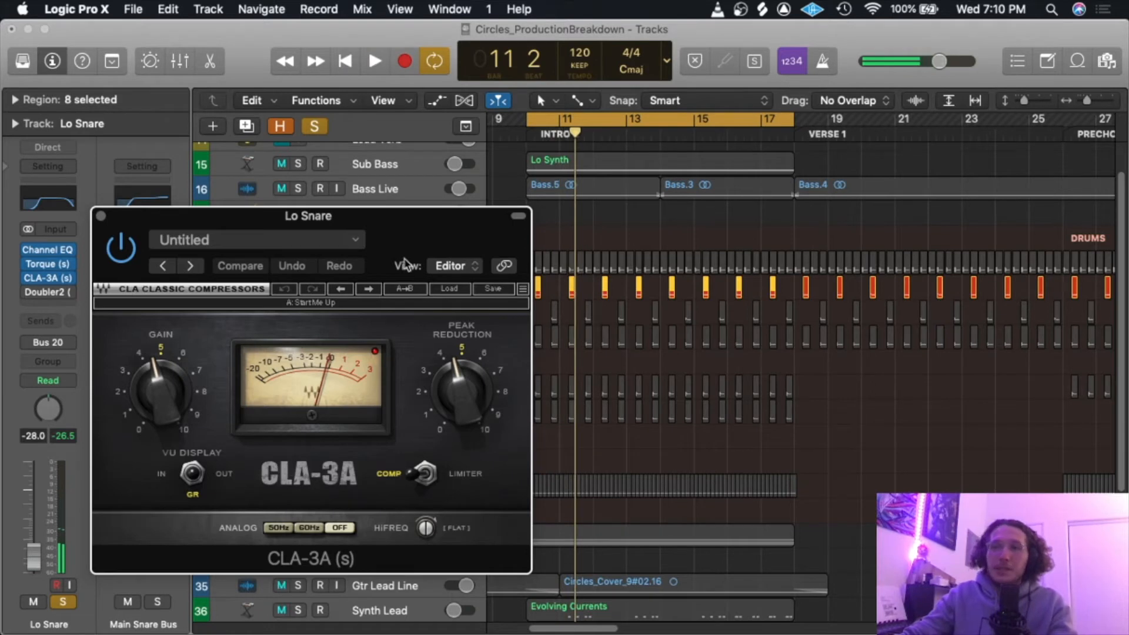
{"action": "left_click_drag", "start_coordinate": [418, 250], "coordinate": [427, 203]}
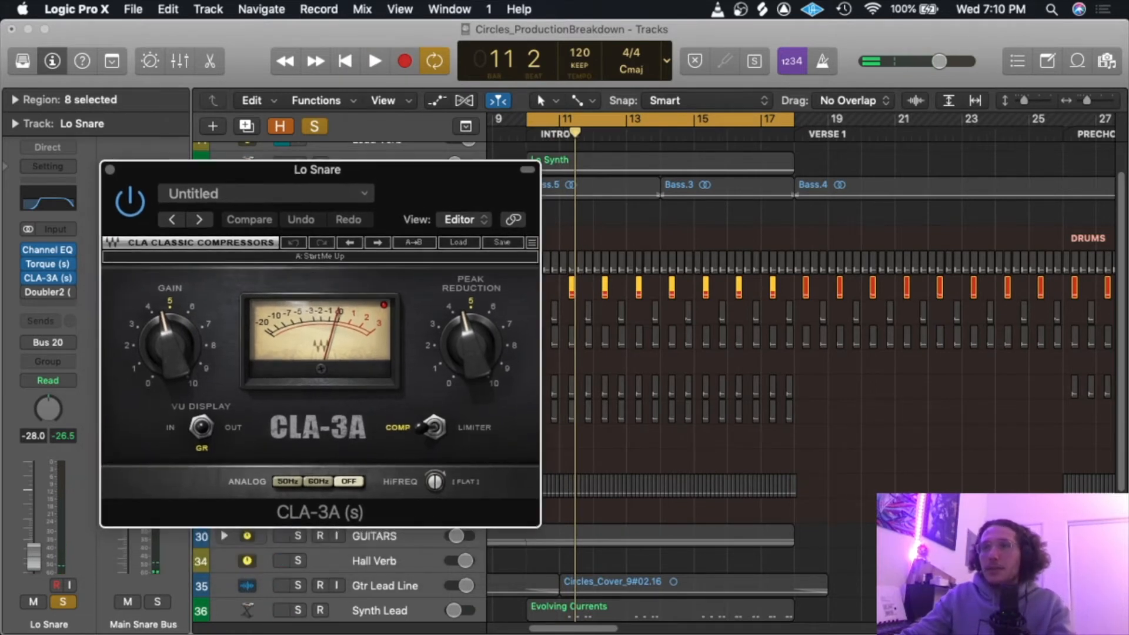
{"action": "left_click_drag", "start_coordinate": [209, 171], "coordinate": [202, 152]}
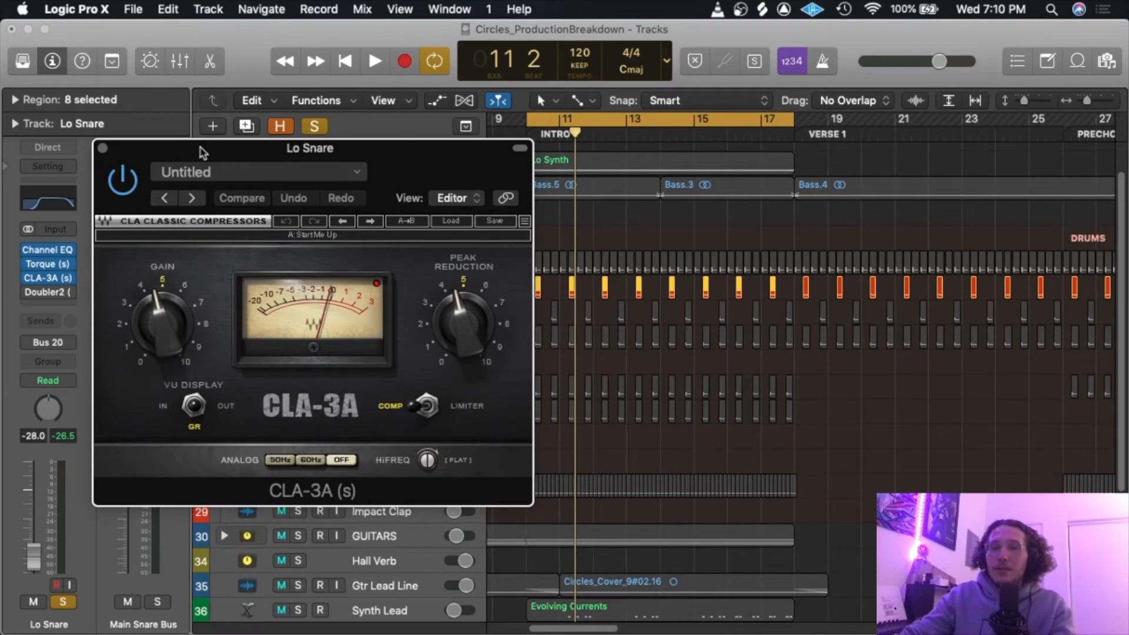
Close the Lo Snare's CLA-3A, turn its Doubler2 back on and review the doubler's settings while the snare plays.
{"action": "left_click_drag", "start_coordinate": [203, 147], "coordinate": [213, 140]}
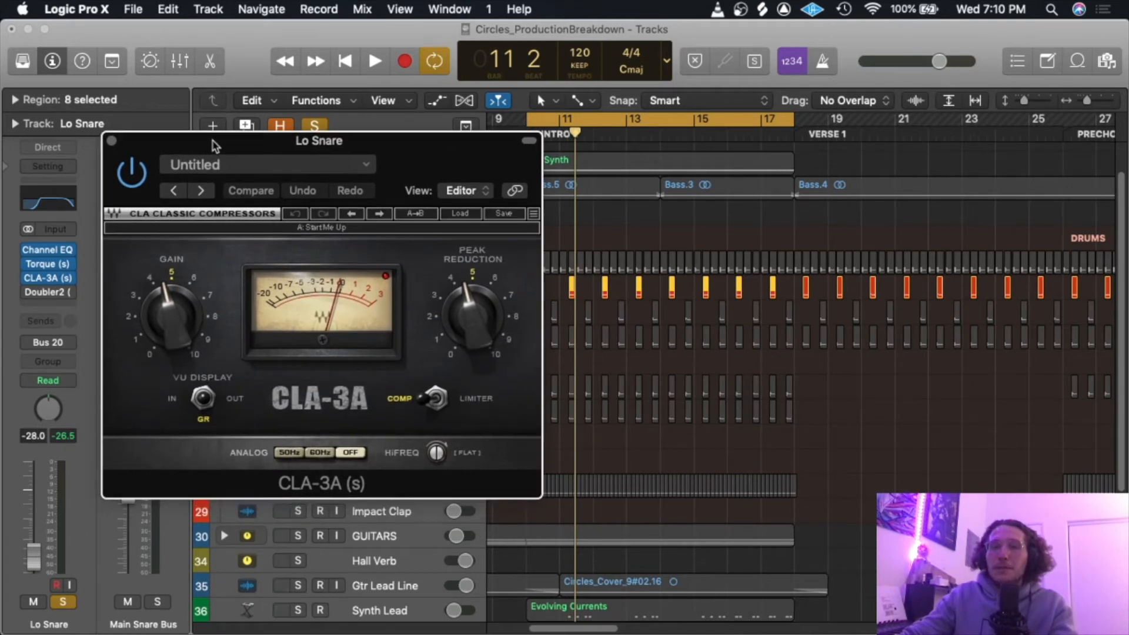
{"action": "left_click_drag", "start_coordinate": [223, 144], "coordinate": [224, 121]}
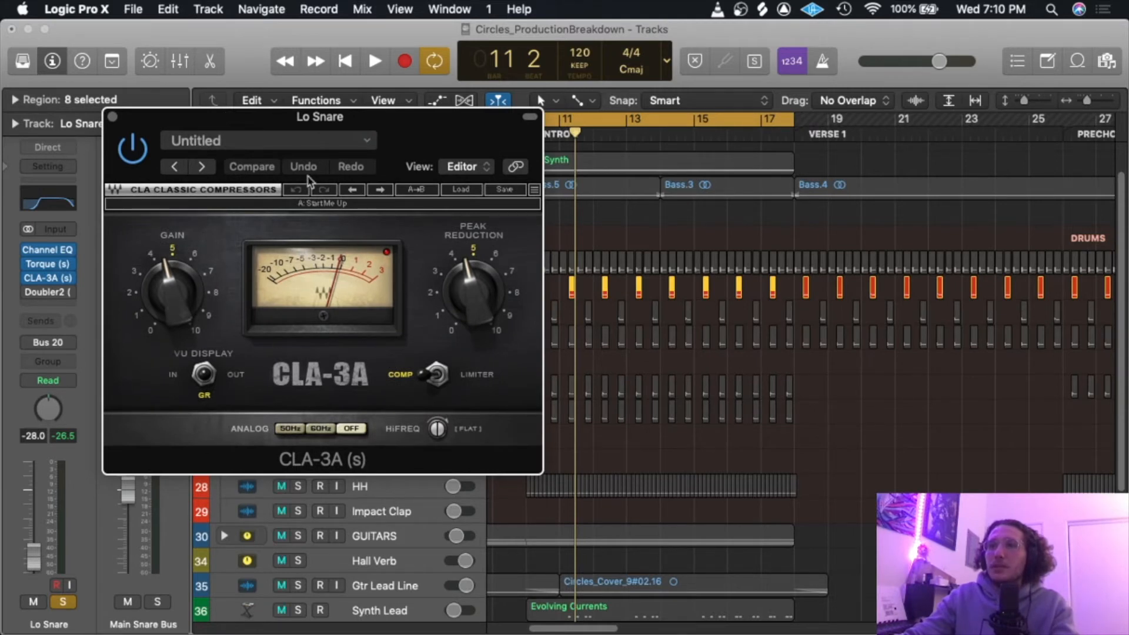
{"action": "left_click", "coordinate": [113, 119]}
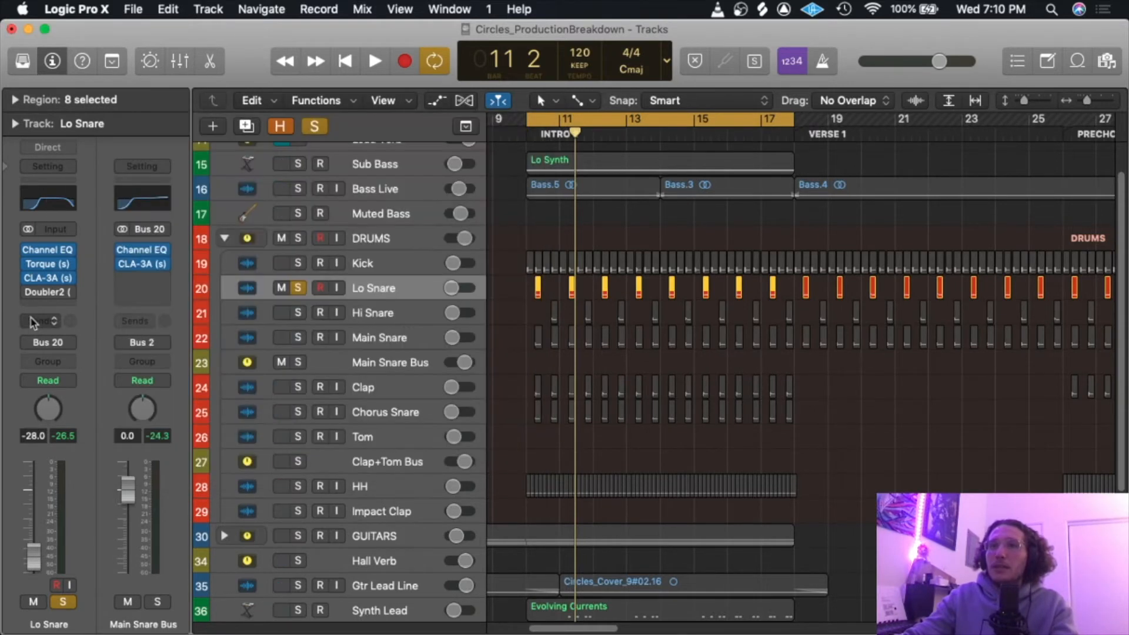
{"action": "left_click", "coordinate": [46, 292]}
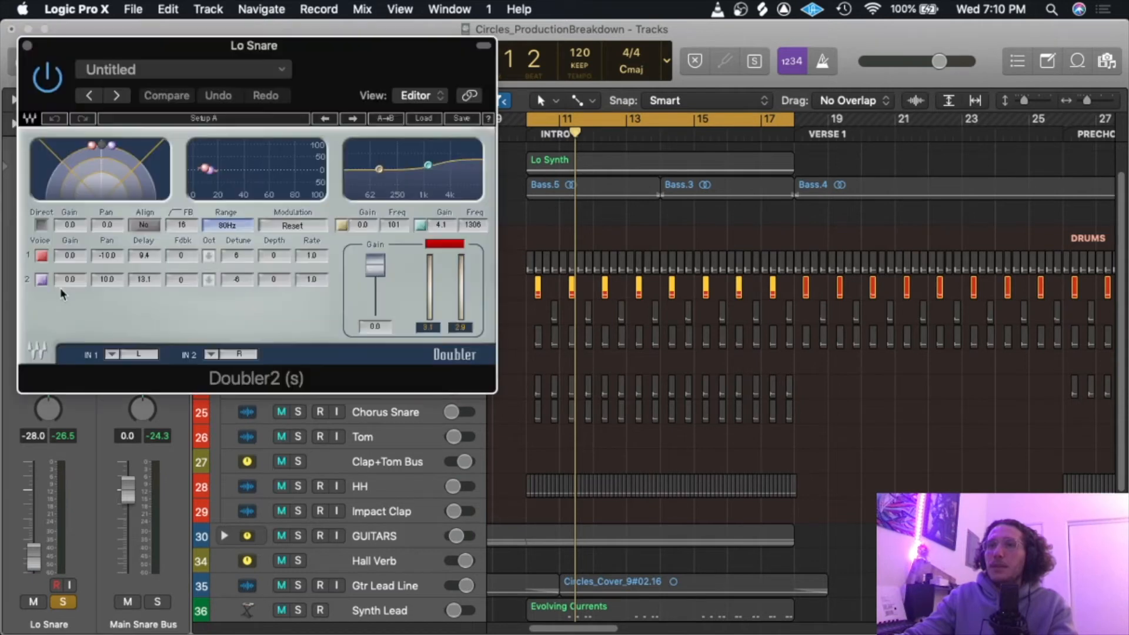
{"action": "key", "text": "space"}
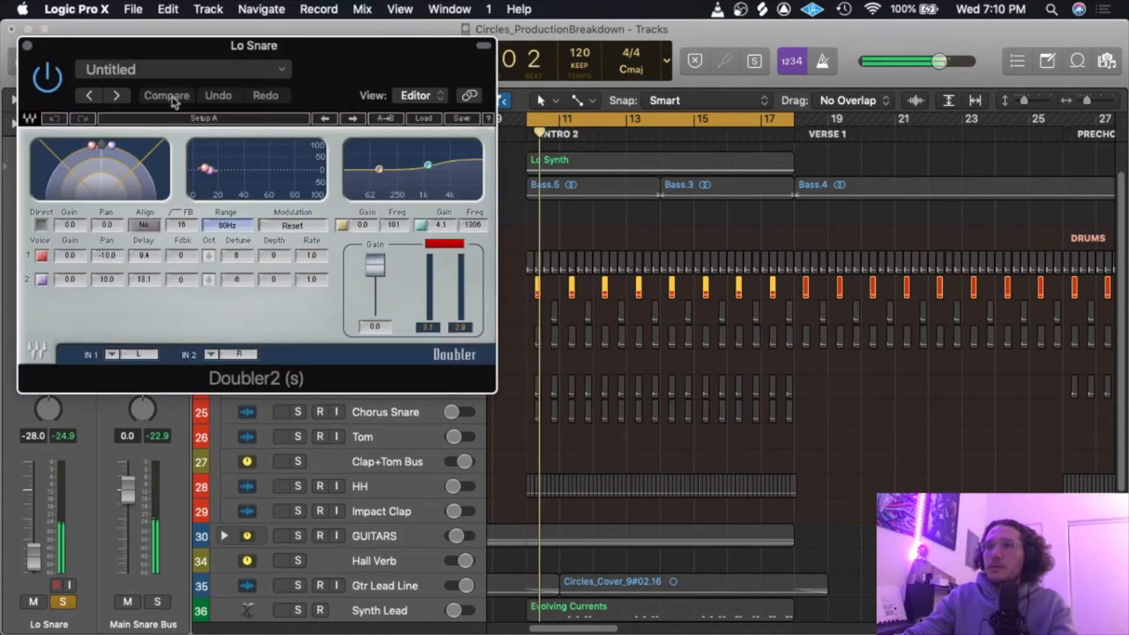
{"action": "left_click", "coordinate": [27, 45]}
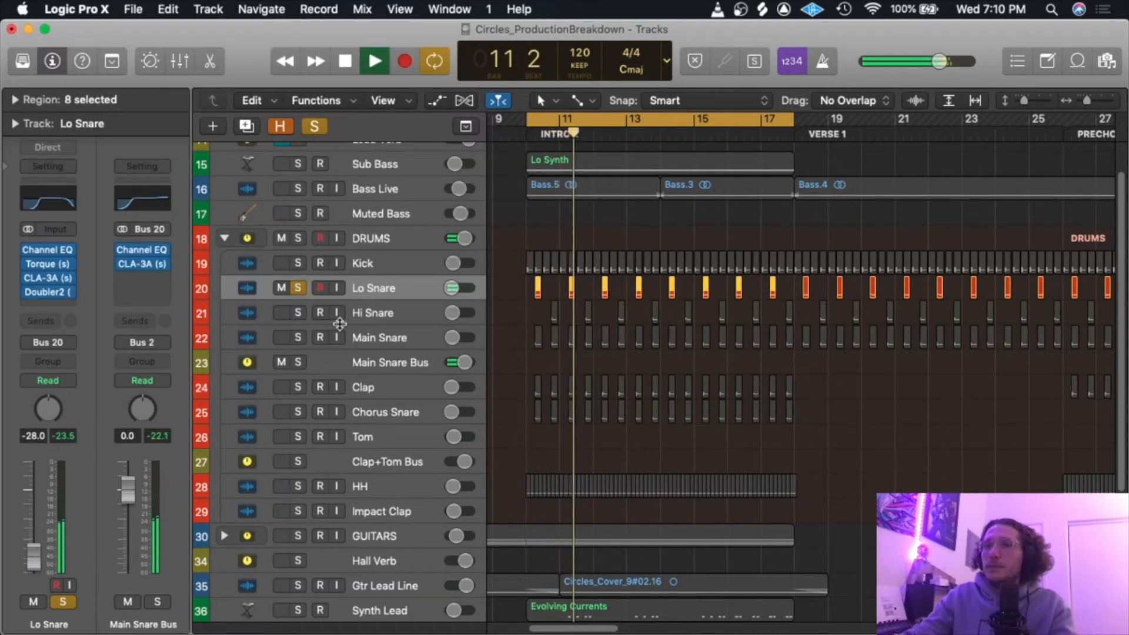
Solo the Hi Snare instead of the Lo Snare and review the settings of its Torque plug-in.
{"action": "left_click", "coordinate": [298, 312]}
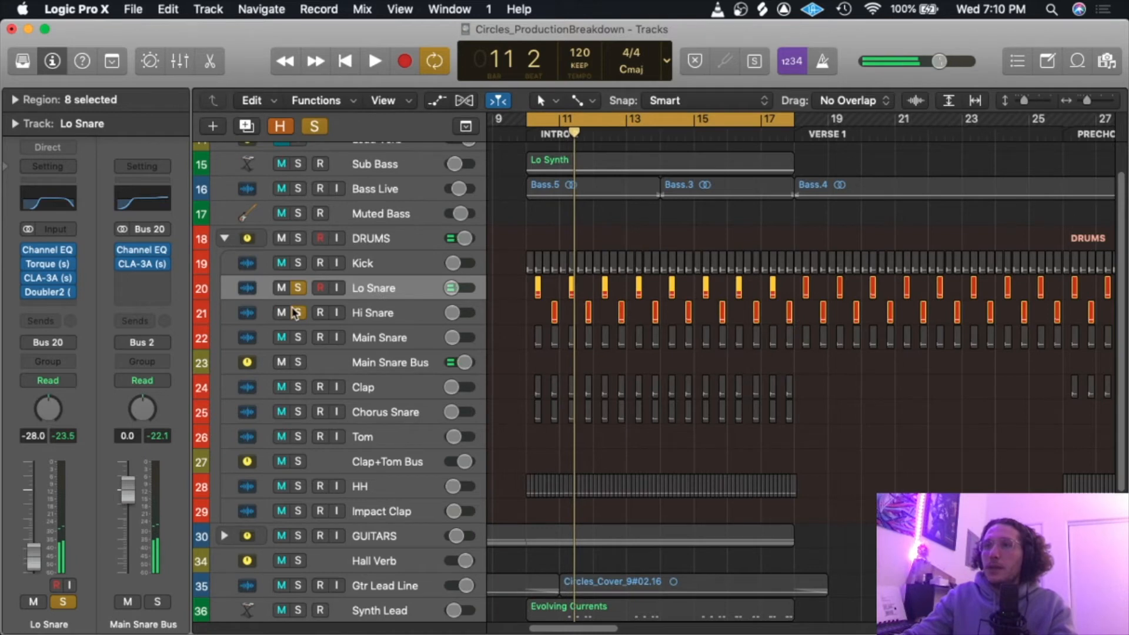
{"action": "left_click", "coordinate": [385, 318]}
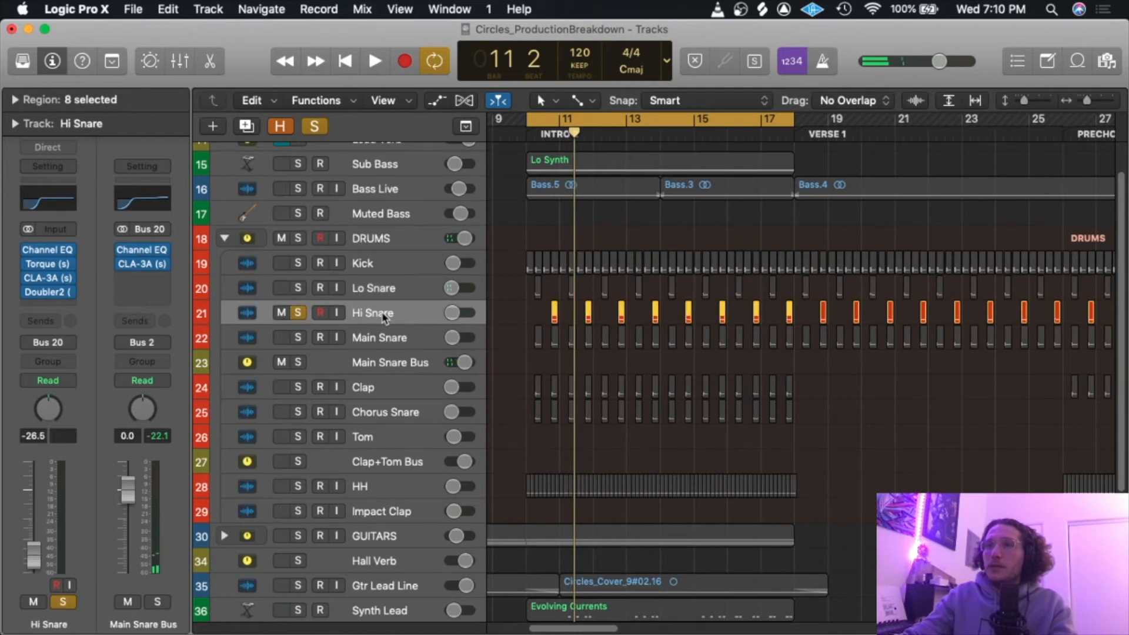
{"action": "left_click", "coordinate": [49, 263]}
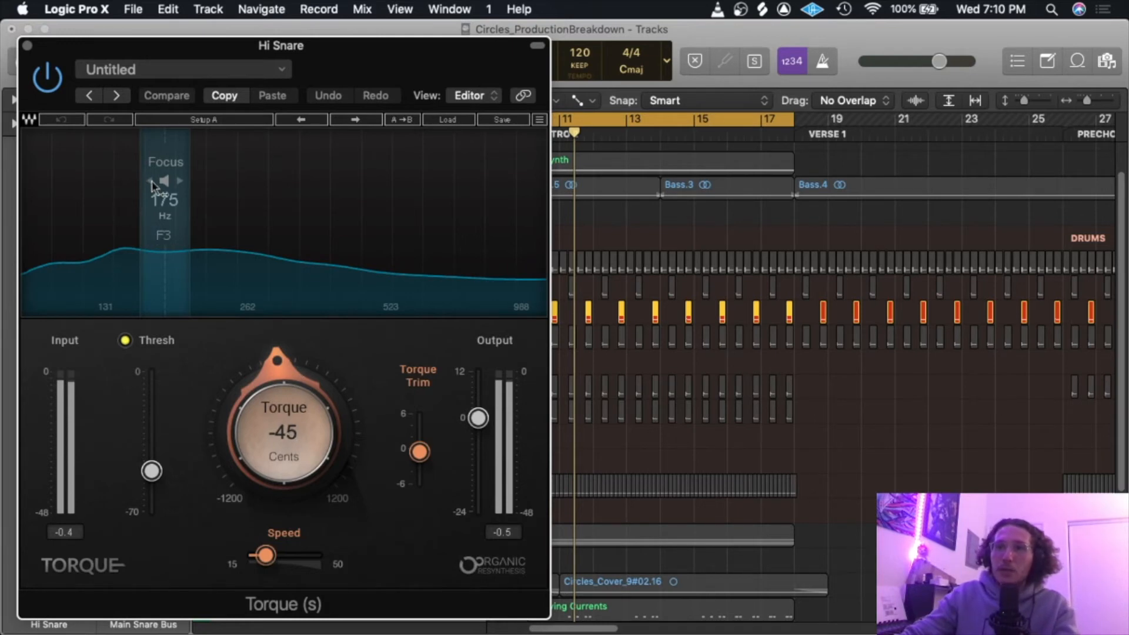
{"action": "left_click", "coordinate": [27, 46]}
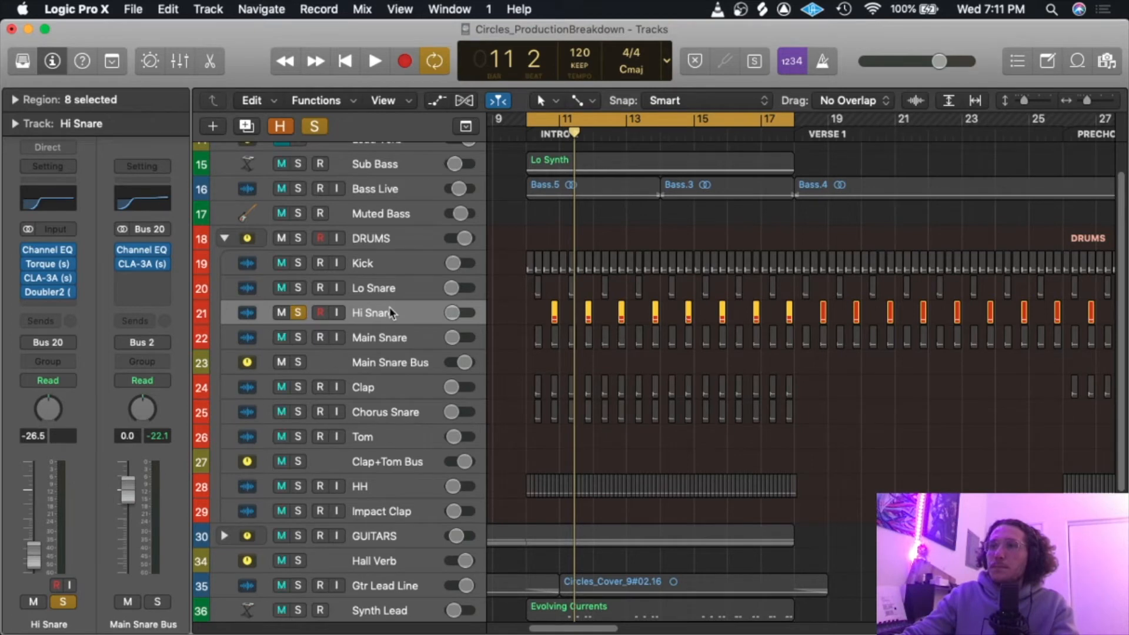
Select and solo the Lo Snare alongside the Hi Snare, and return to the Hi Snare soloed alone.
{"action": "left_click", "coordinate": [361, 290]}
{"action": "left_click", "coordinate": [297, 288]}
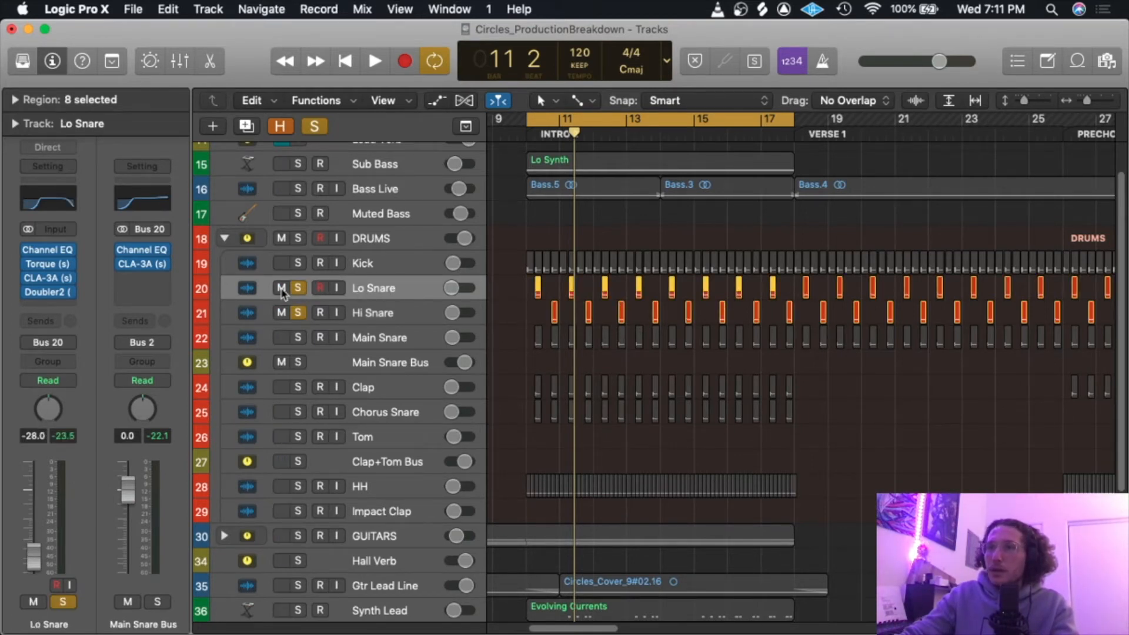
{"action": "left_click", "coordinate": [281, 287], "text": "alt"}
{"action": "left_click", "coordinate": [368, 307]}
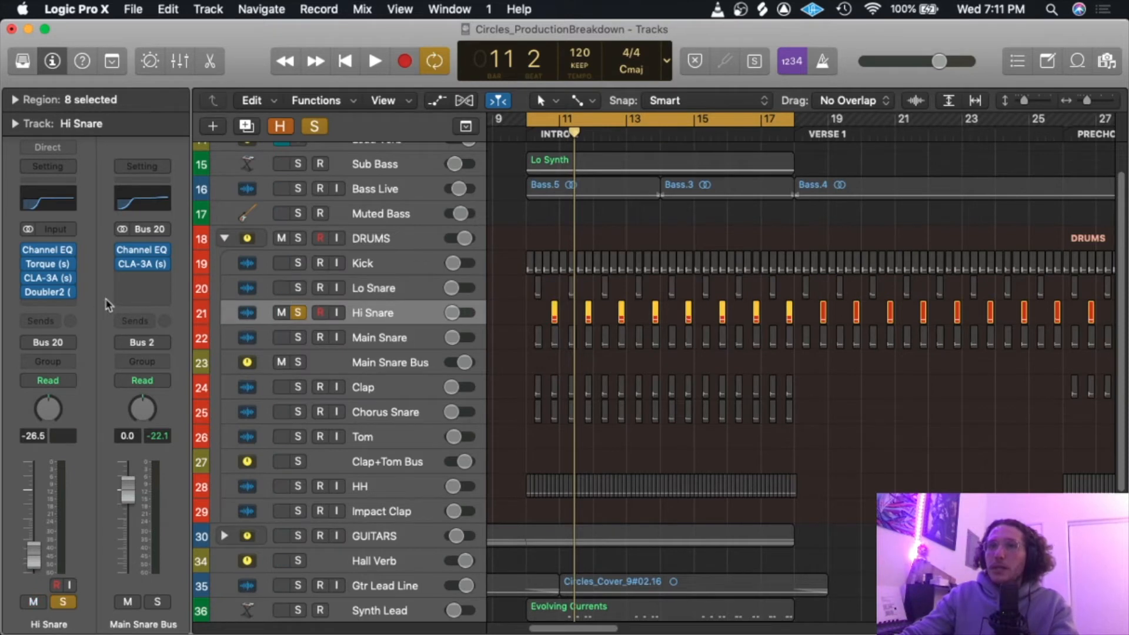
Play the Hi Snare and review the settings of its CLA-3A compressor and Doubler2.
{"action": "left_click", "coordinate": [52, 278]}
{"action": "key", "text": "space"}
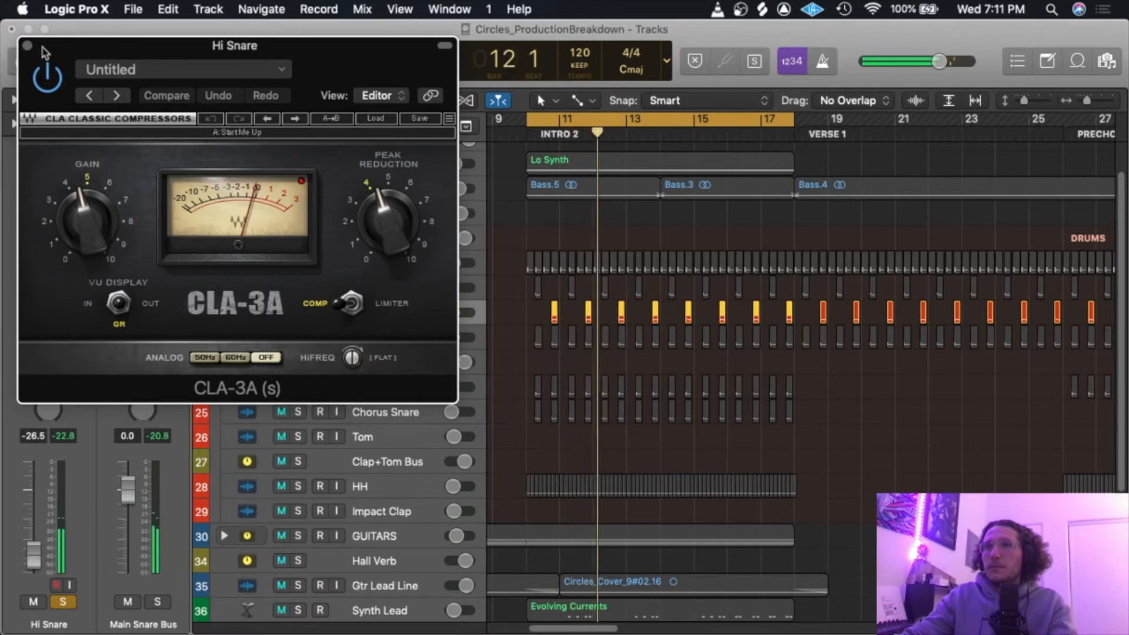
{"action": "left_click", "coordinate": [27, 46]}
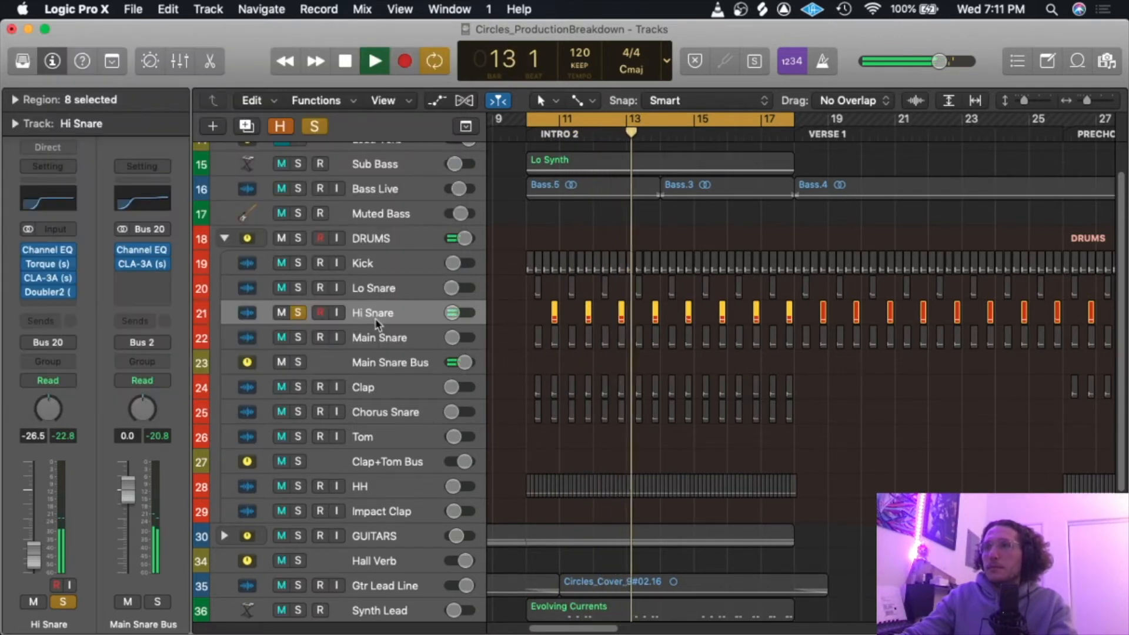
{"action": "left_click", "coordinate": [52, 291]}
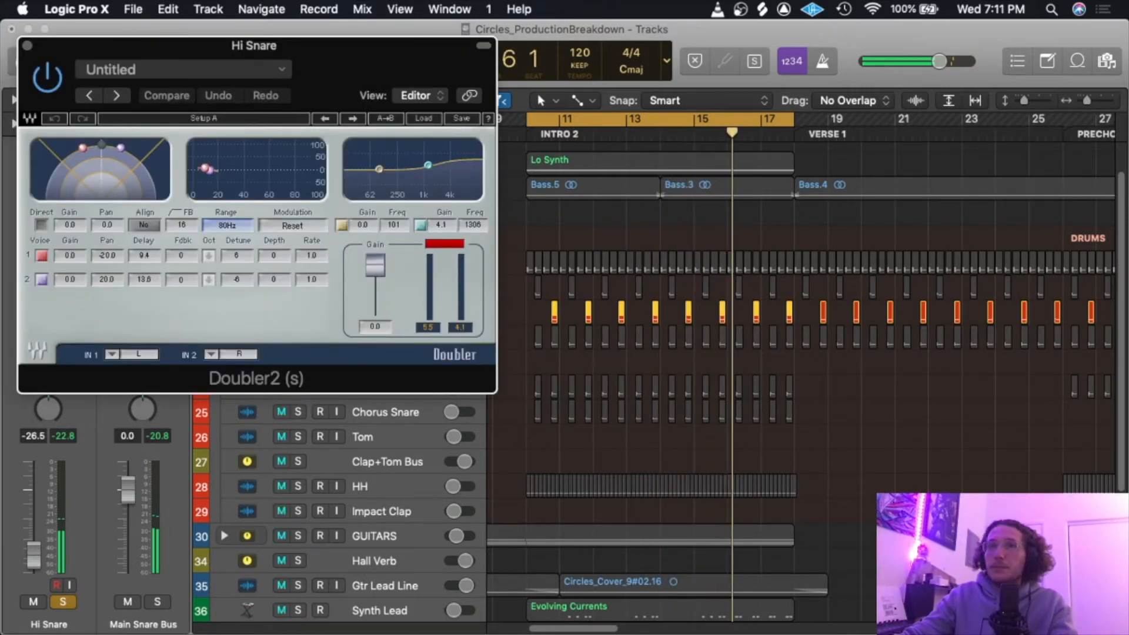
{"action": "left_click", "coordinate": [27, 45]}
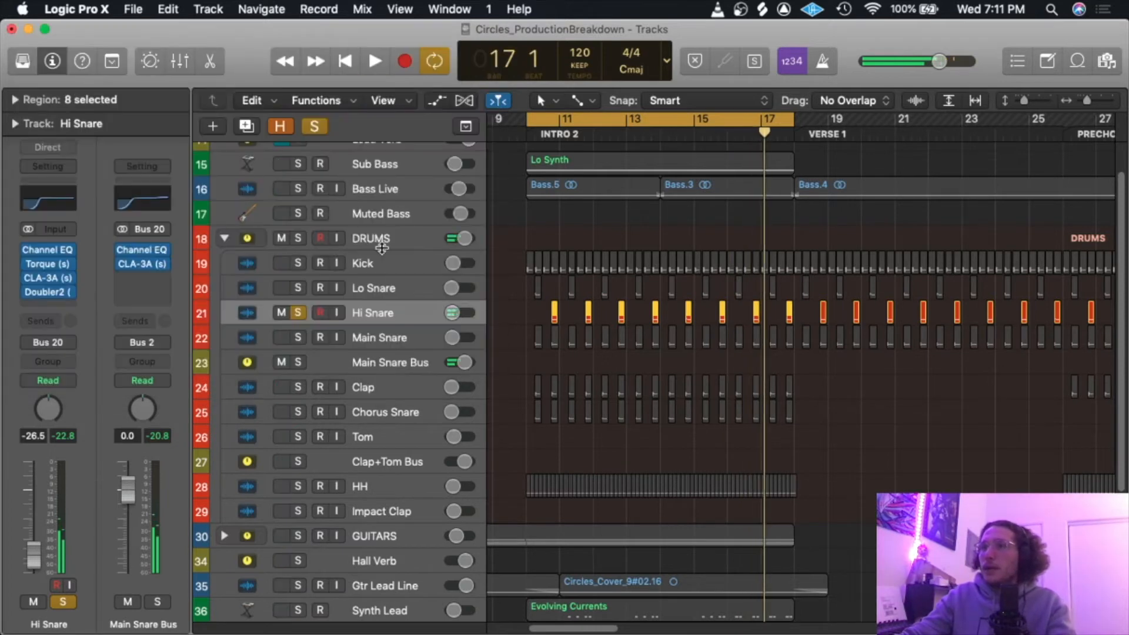
Select and solo the Main Snare instead of the Hi Snare.
{"action": "left_click", "coordinate": [282, 312]}
{"action": "left_click", "coordinate": [298, 312]}
{"action": "left_click", "coordinate": [366, 341]}
{"action": "left_click", "coordinate": [298, 338]}
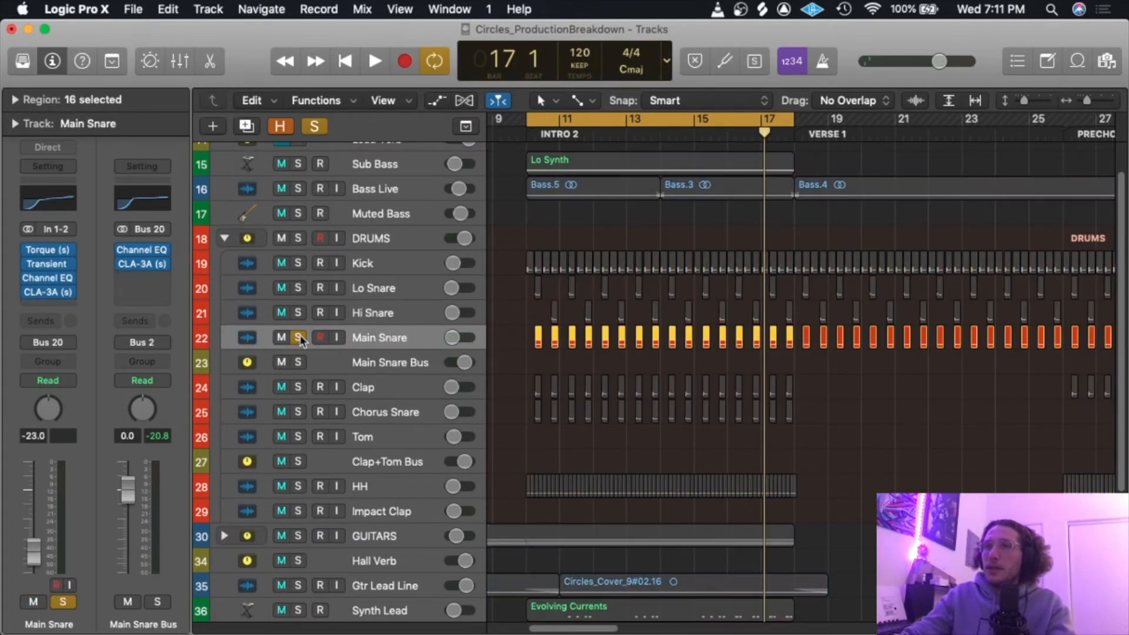
Bypass the Main Snare's CLA-3A, Channel EQ, Transient Master and Torque, and play the dry snare.
{"action": "key", "text": "space"}
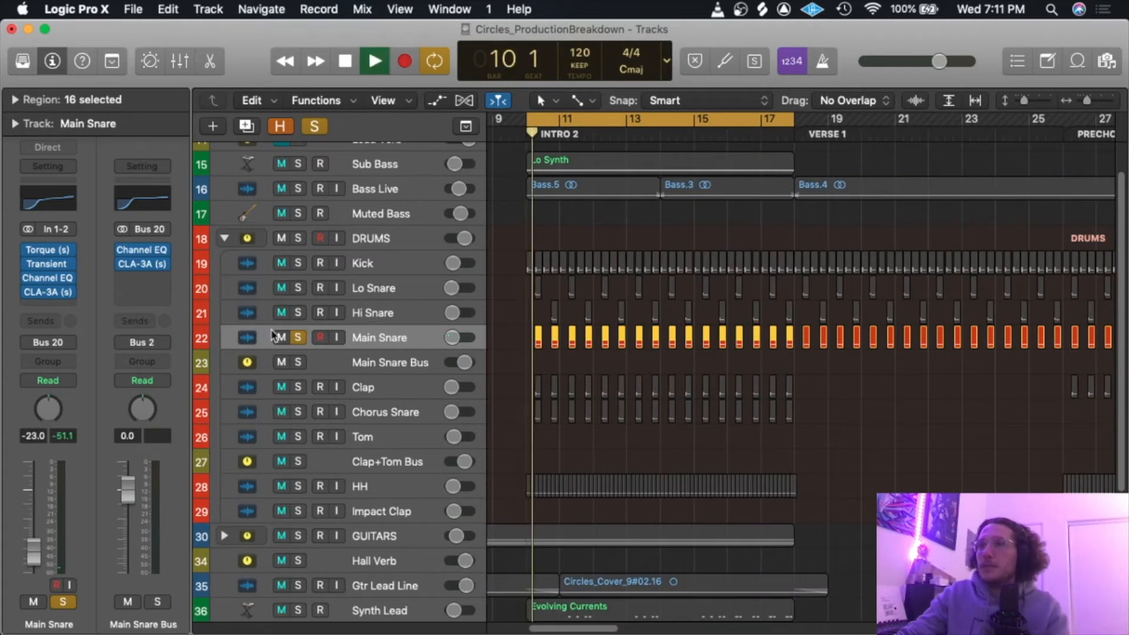
{"action": "left_click", "coordinate": [27, 292]}
{"action": "left_click", "coordinate": [27, 278]}
{"action": "left_click", "coordinate": [26, 263]}
{"action": "left_click", "coordinate": [26, 249]}
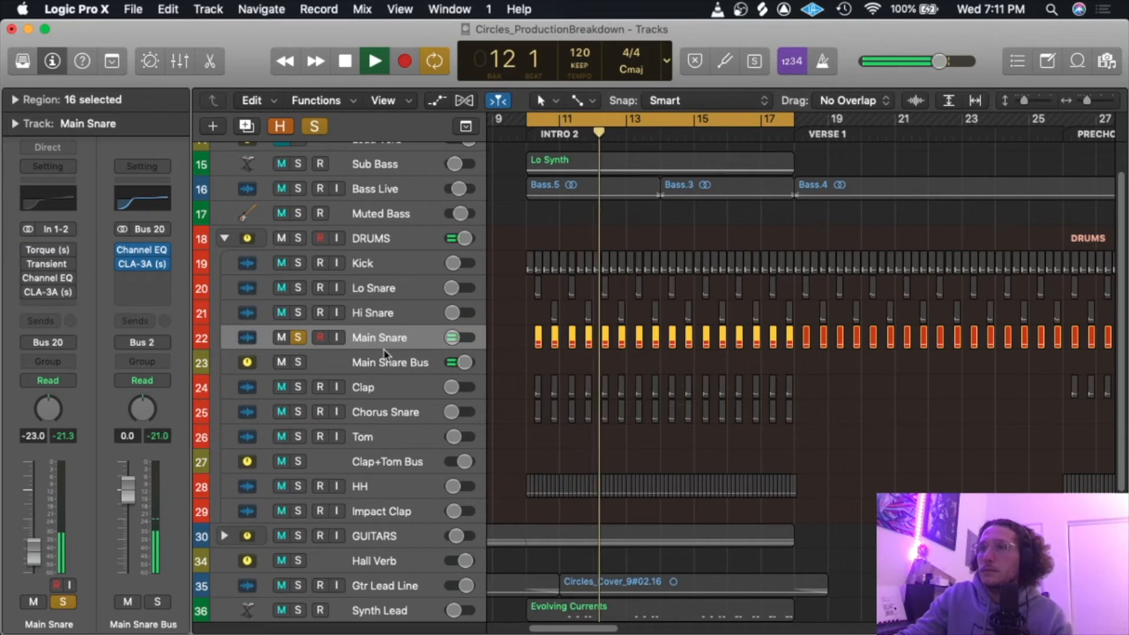
{"action": "key", "text": "space"}
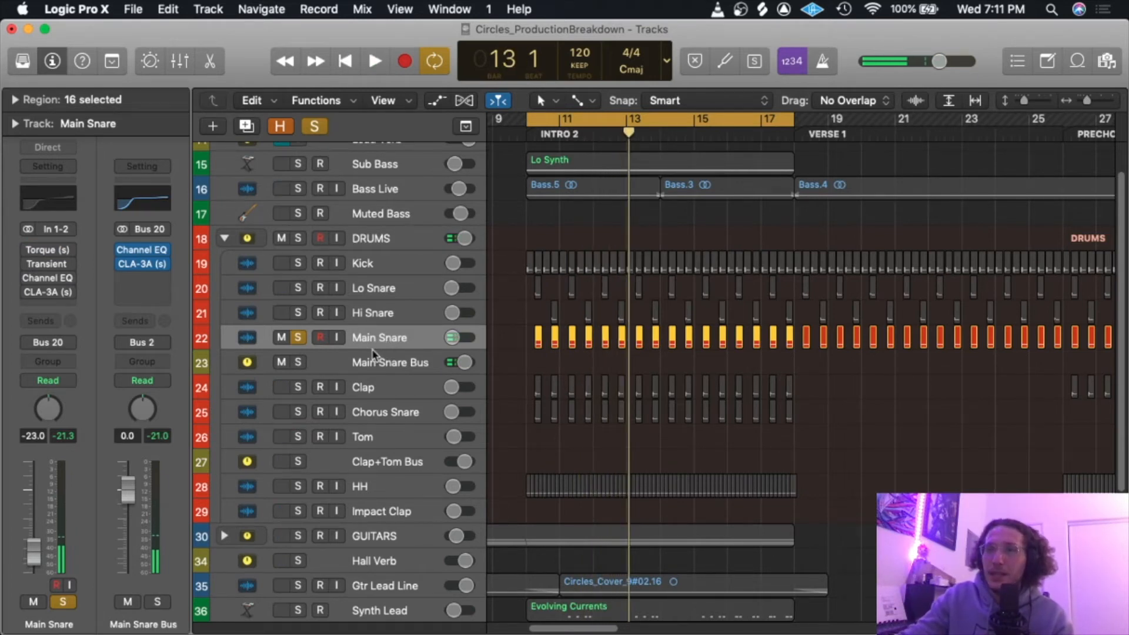
{"action": "key", "text": "space"}
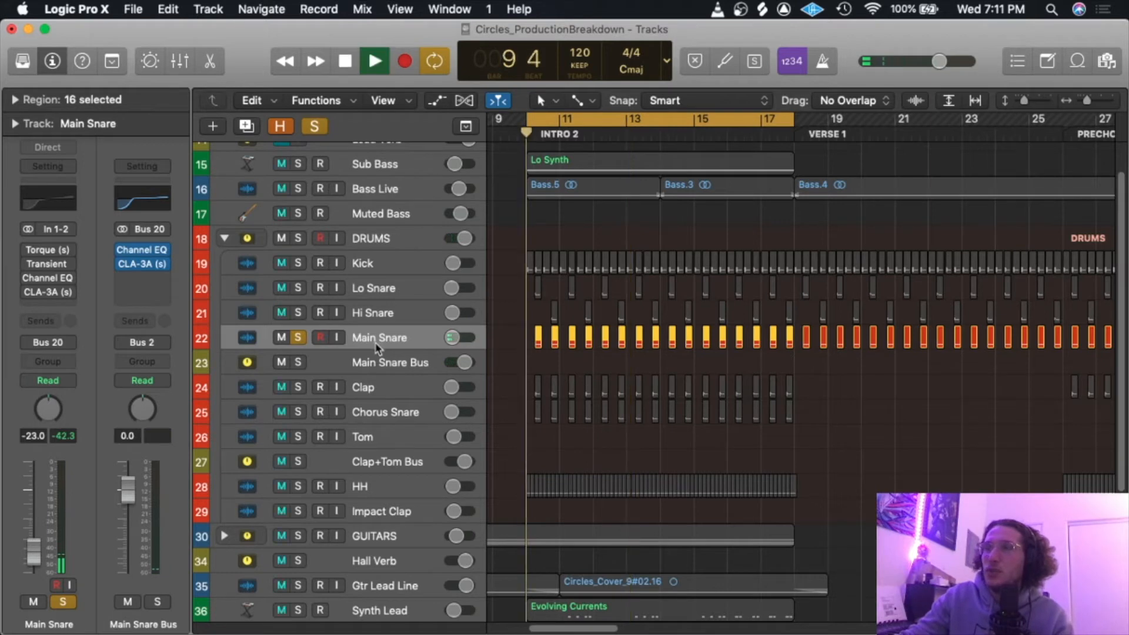
{"action": "key", "text": "space"}
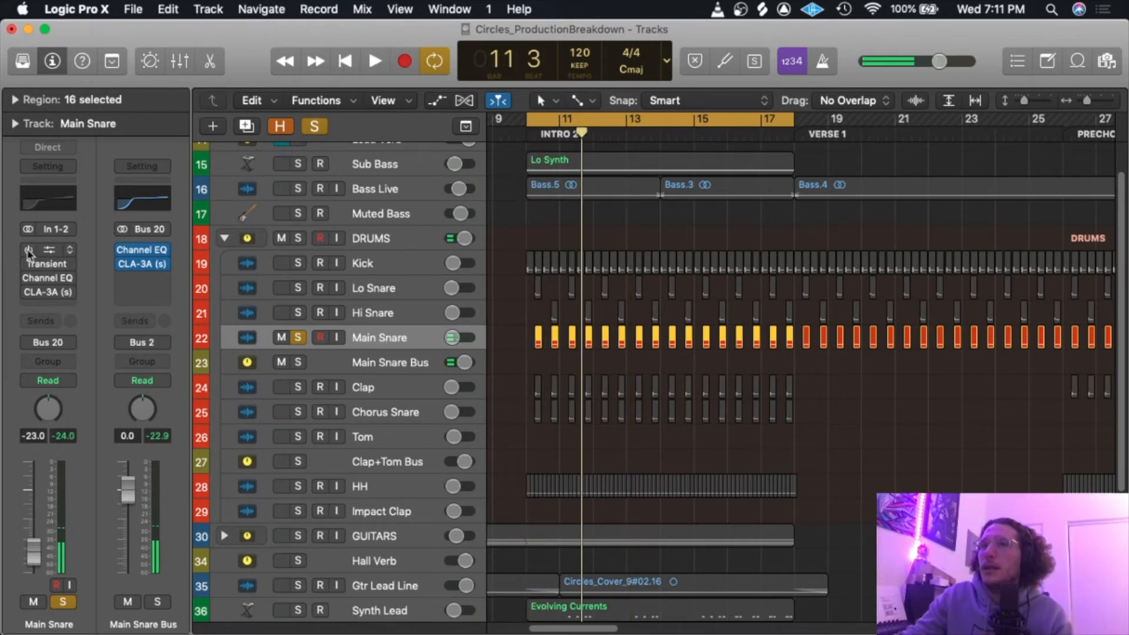
Turn the Main Snare's Torque back on and review its settings while the snare plays.
{"action": "left_click", "coordinate": [51, 253]}
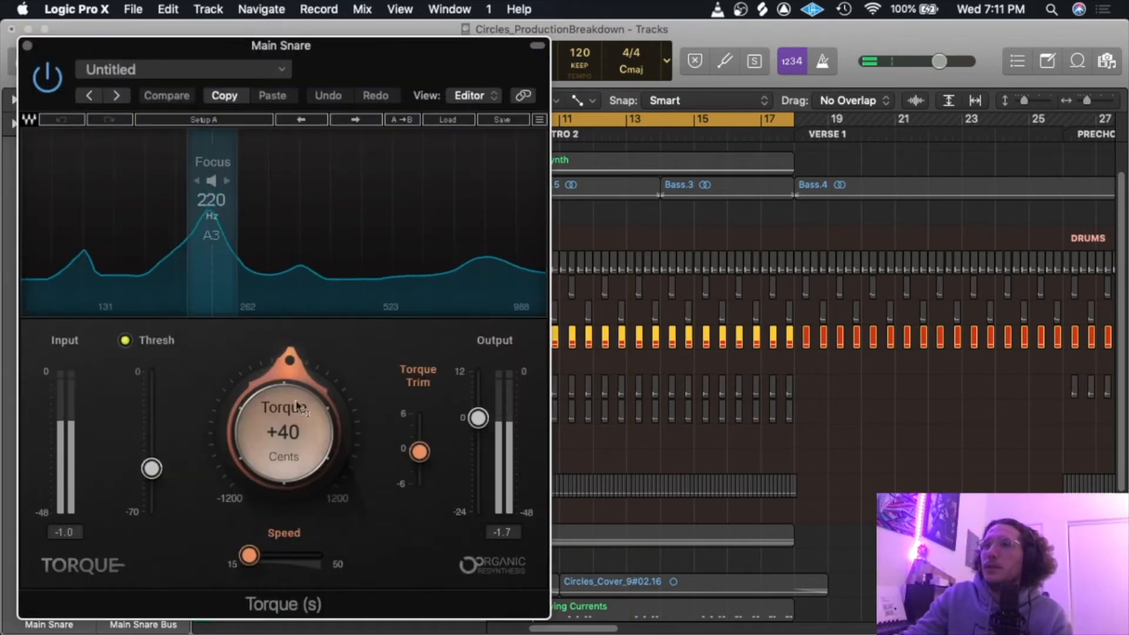
{"action": "key", "text": "space"}
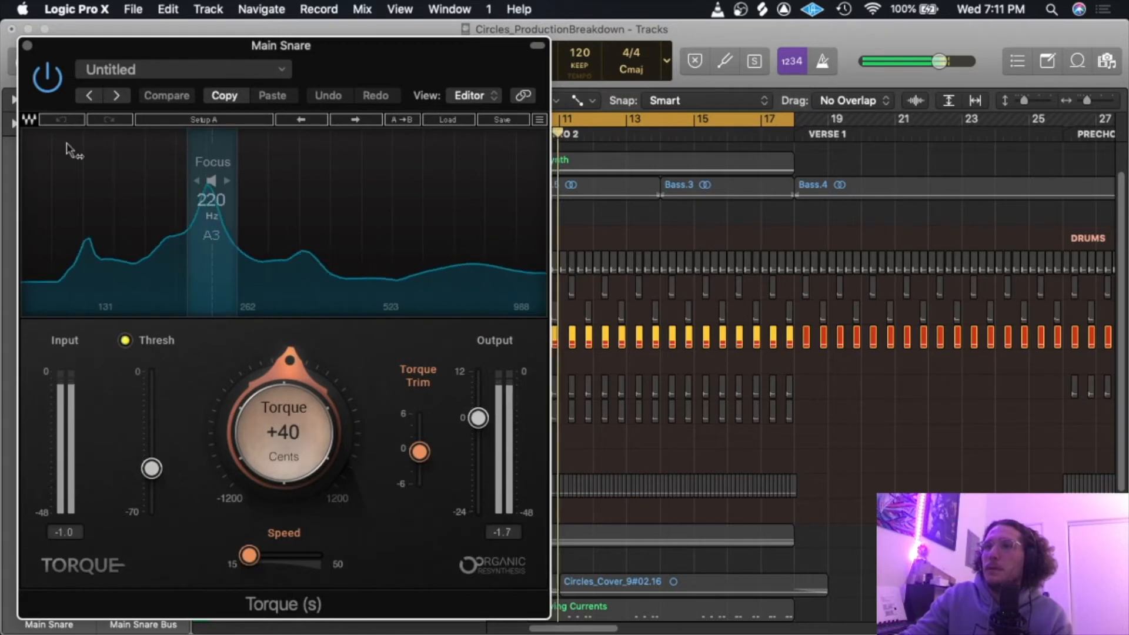
{"action": "left_click", "coordinate": [48, 77]}
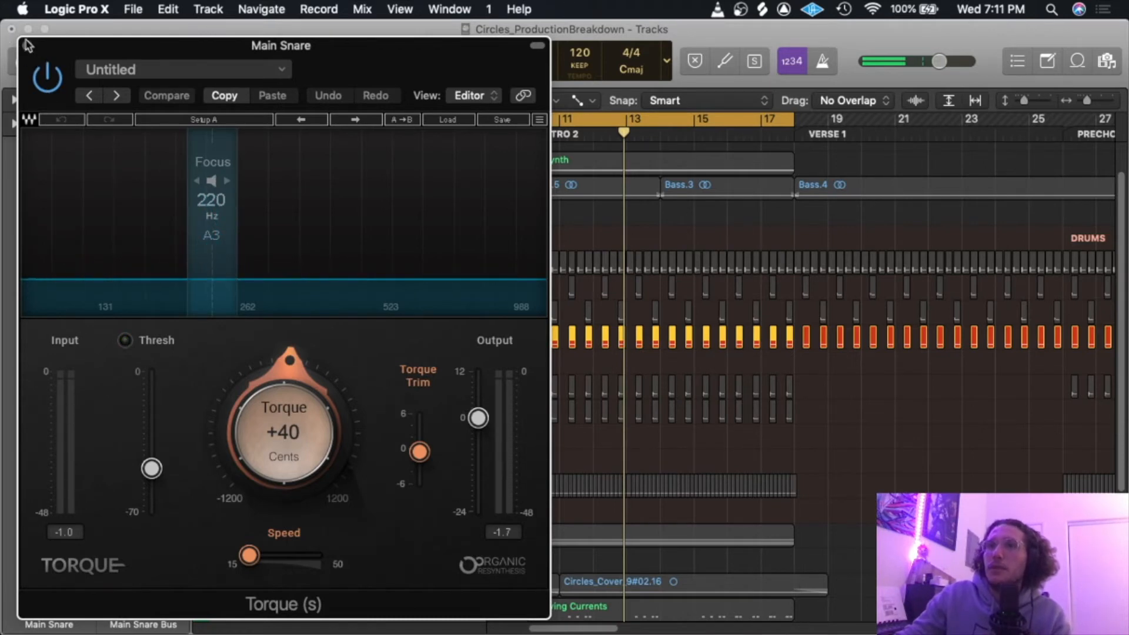
{"action": "left_click", "coordinate": [26, 45]}
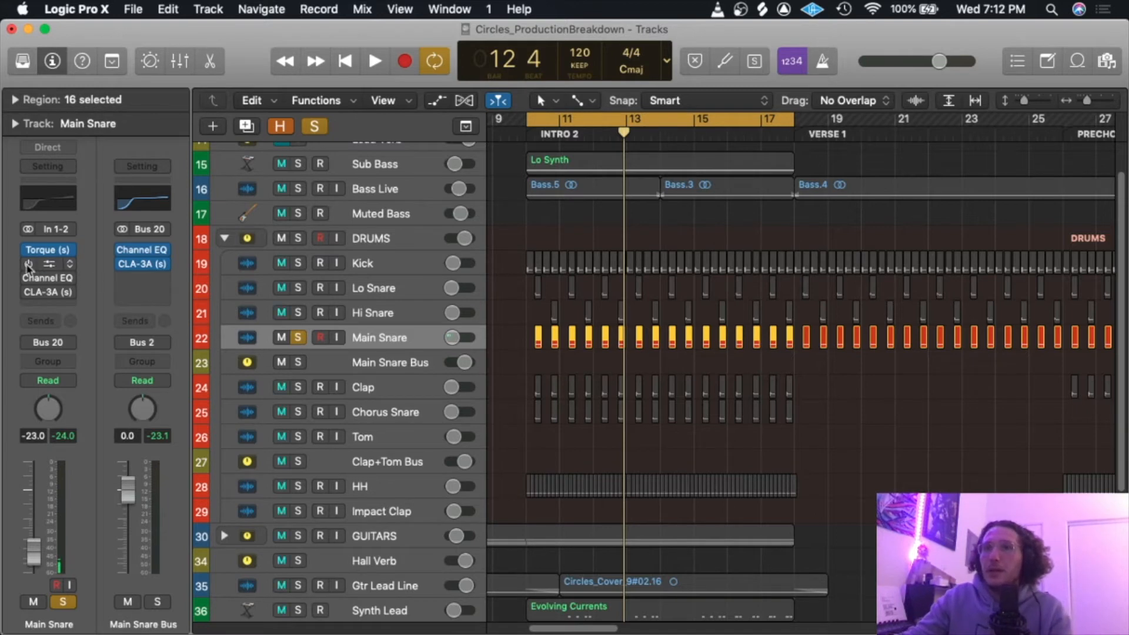
Turn the Main Snare's Transient Master back on and compare the playing snare with it bypassed and active.
{"action": "left_click", "coordinate": [47, 265]}
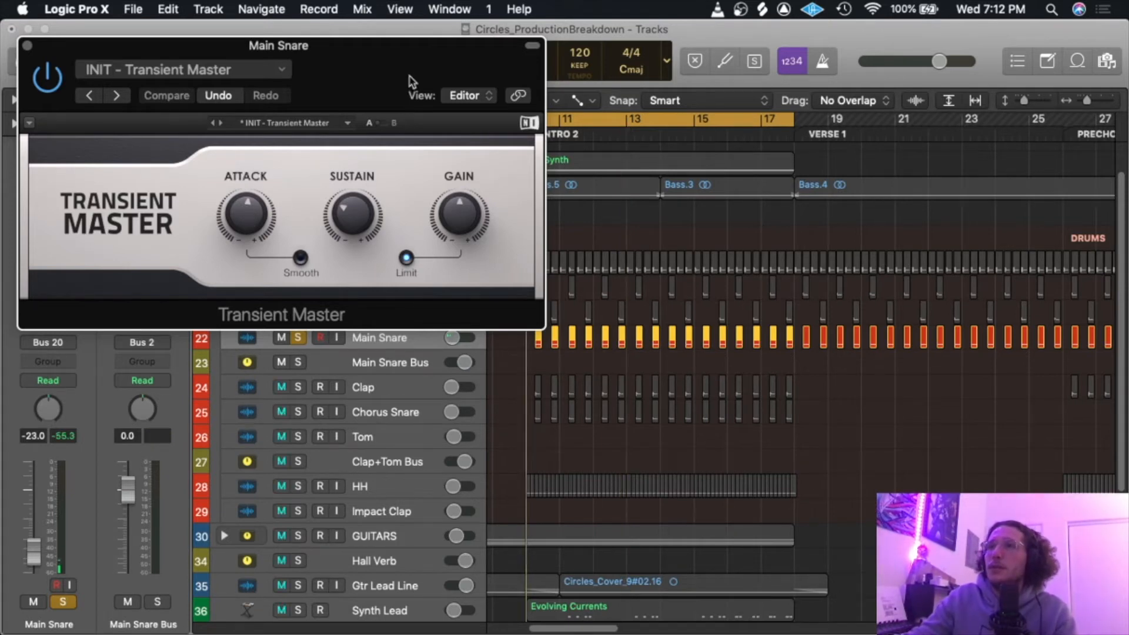
{"action": "key", "text": "space"}
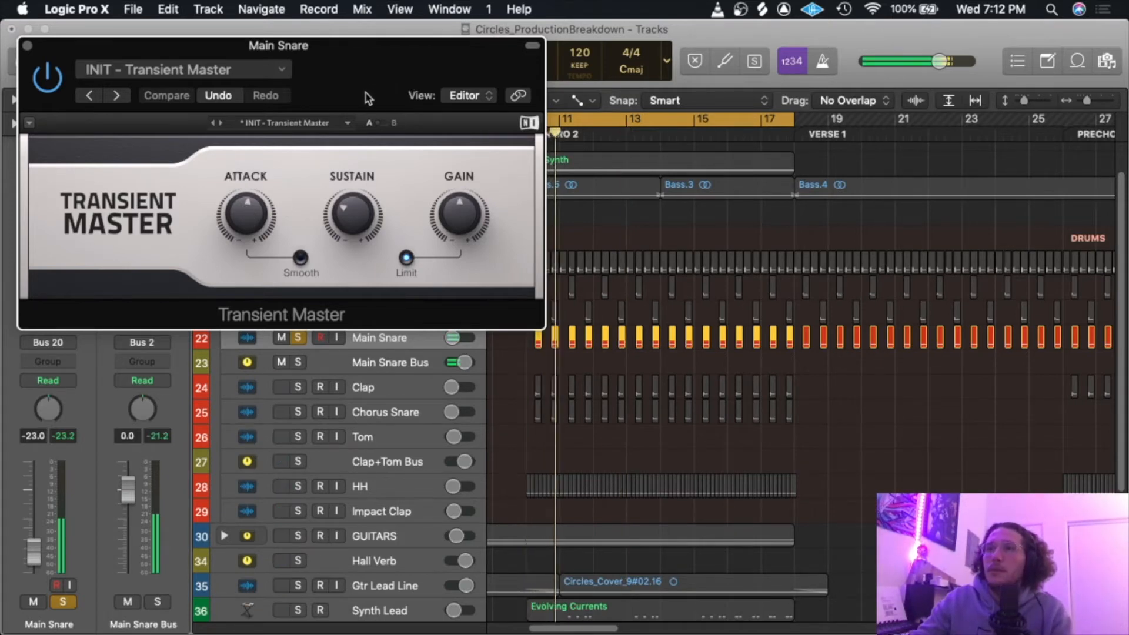
{"action": "left_click", "coordinate": [45, 80]}
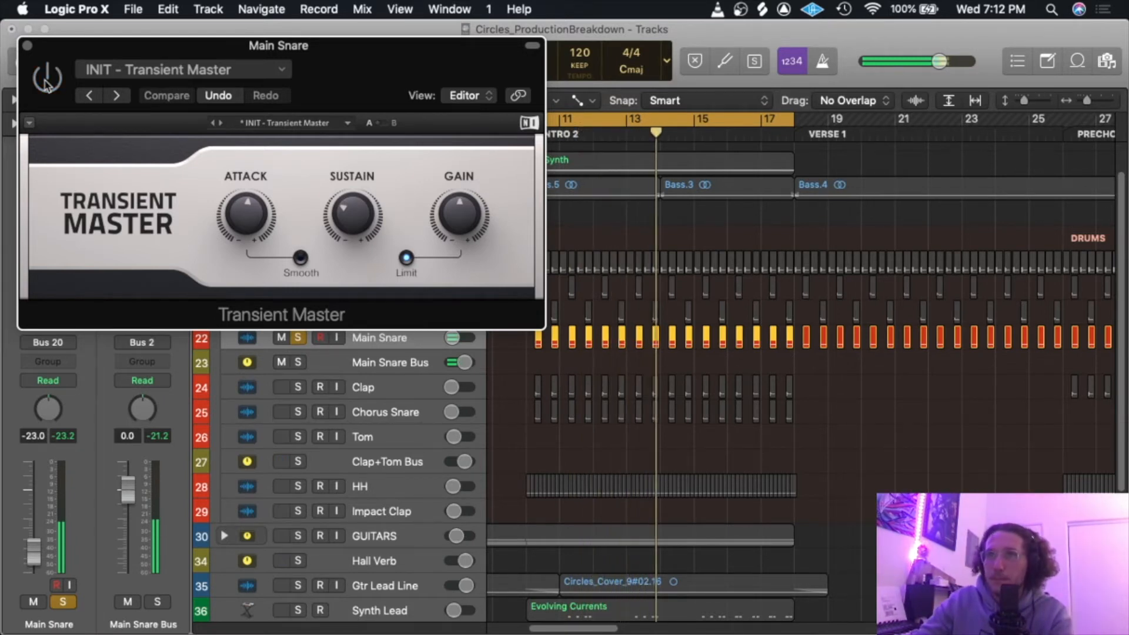
{"action": "left_click", "coordinate": [45, 82]}
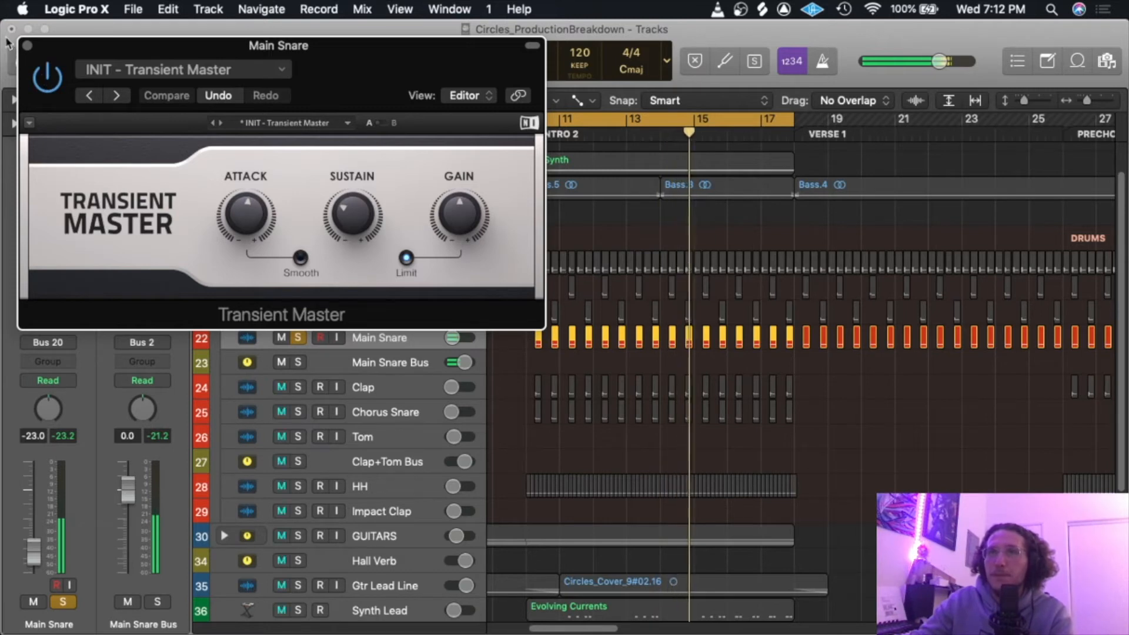
{"action": "left_click", "coordinate": [27, 46]}
Turn the Main Snare's Channel EQ back on, try the 230 Hz band at +12.5 dB and restore the saved curve.
{"action": "left_click", "coordinate": [34, 278]}
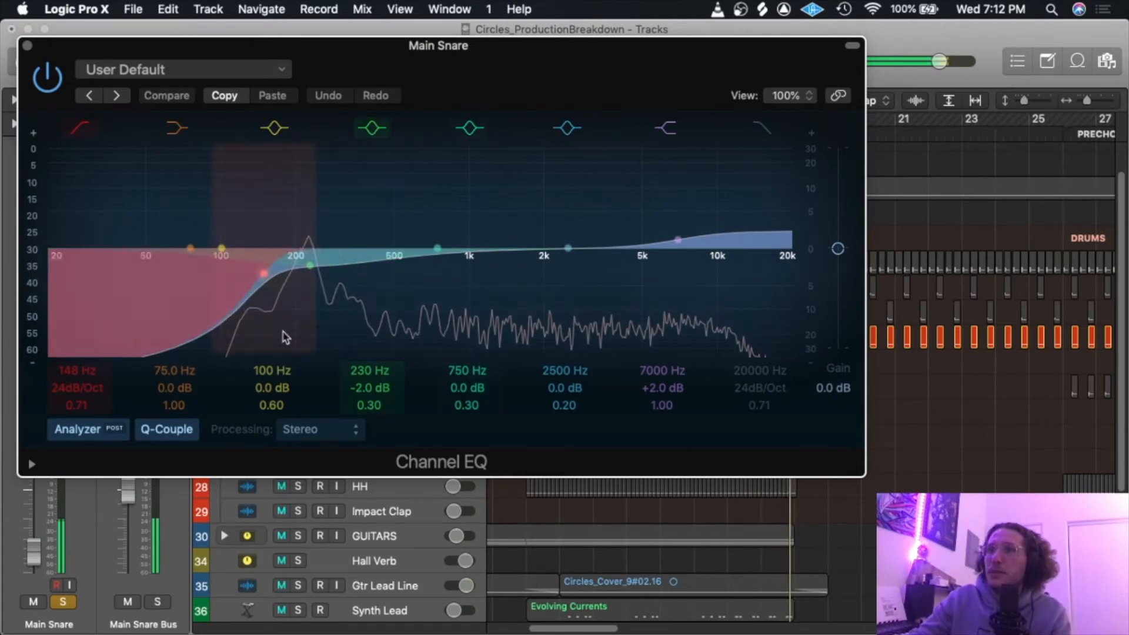
{"action": "left_click_drag", "start_coordinate": [284, 317], "coordinate": [284, 236]}
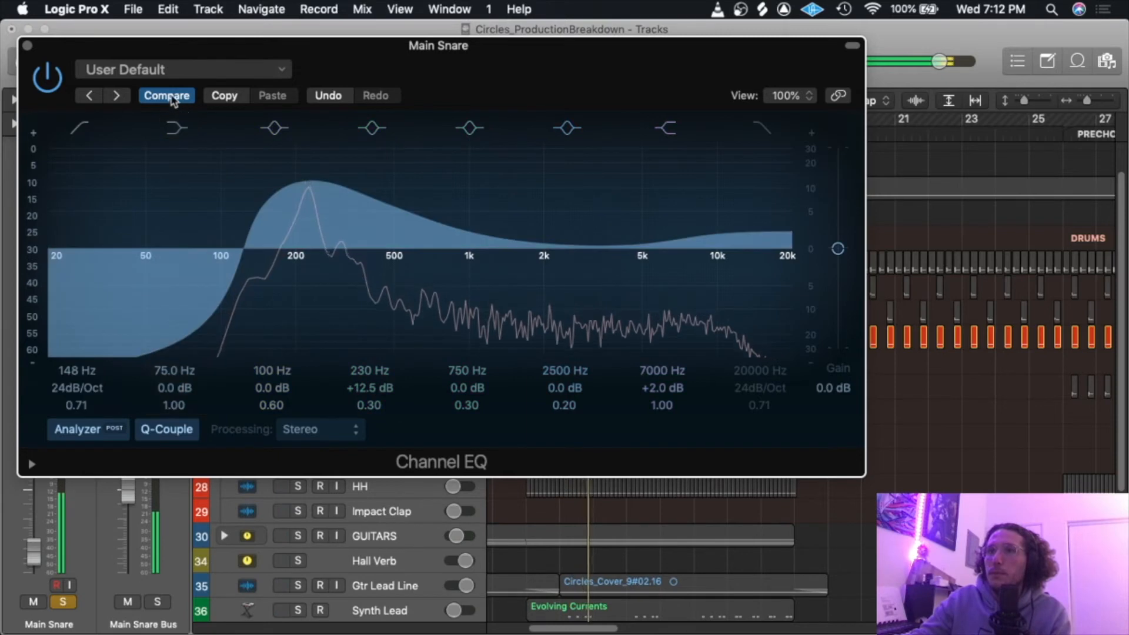
{"action": "left_click", "coordinate": [171, 98]}
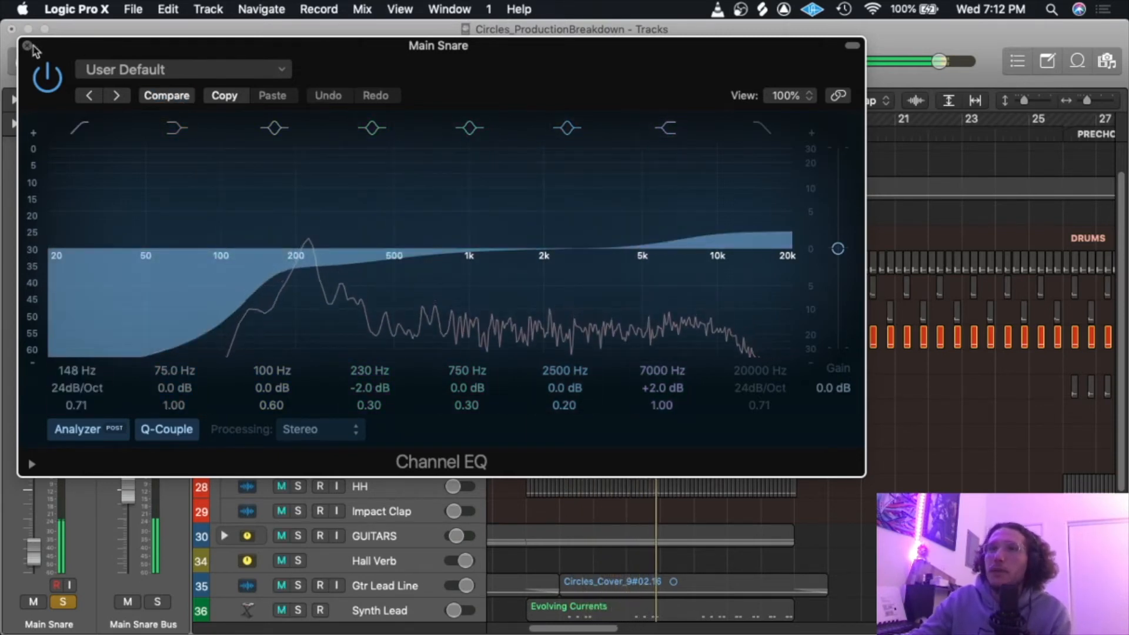
{"action": "left_click", "coordinate": [27, 45]}
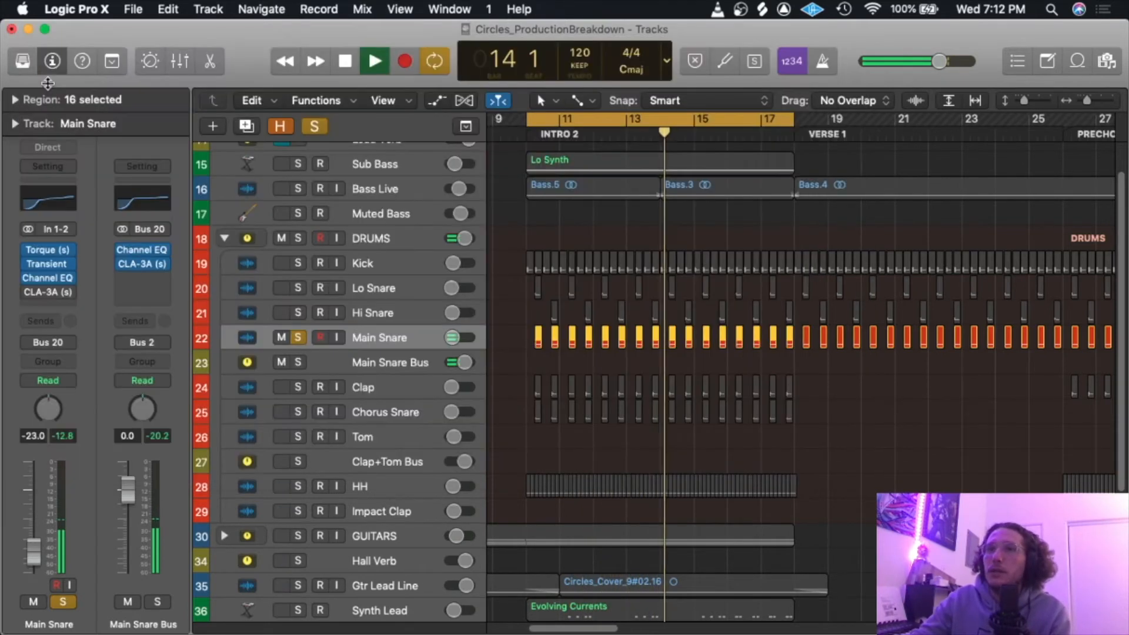
Turn the Main Snare's CLA-3A back on and review its gain and peak reduction while the snare plays.
{"action": "left_click", "coordinate": [46, 293]}
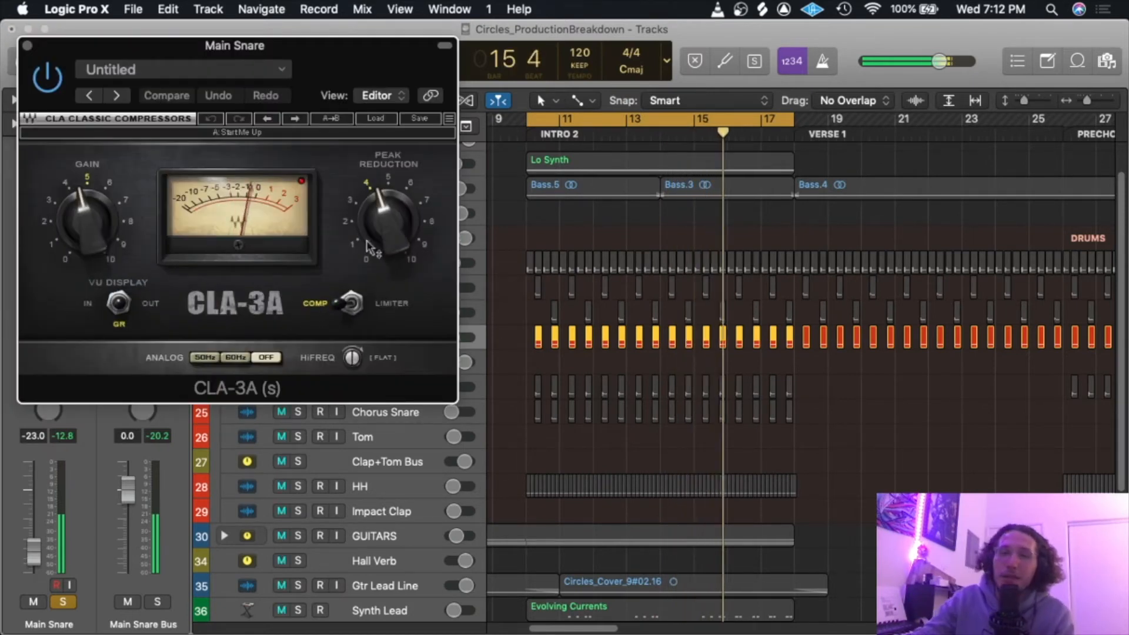
{"action": "left_click", "coordinate": [26, 45]}
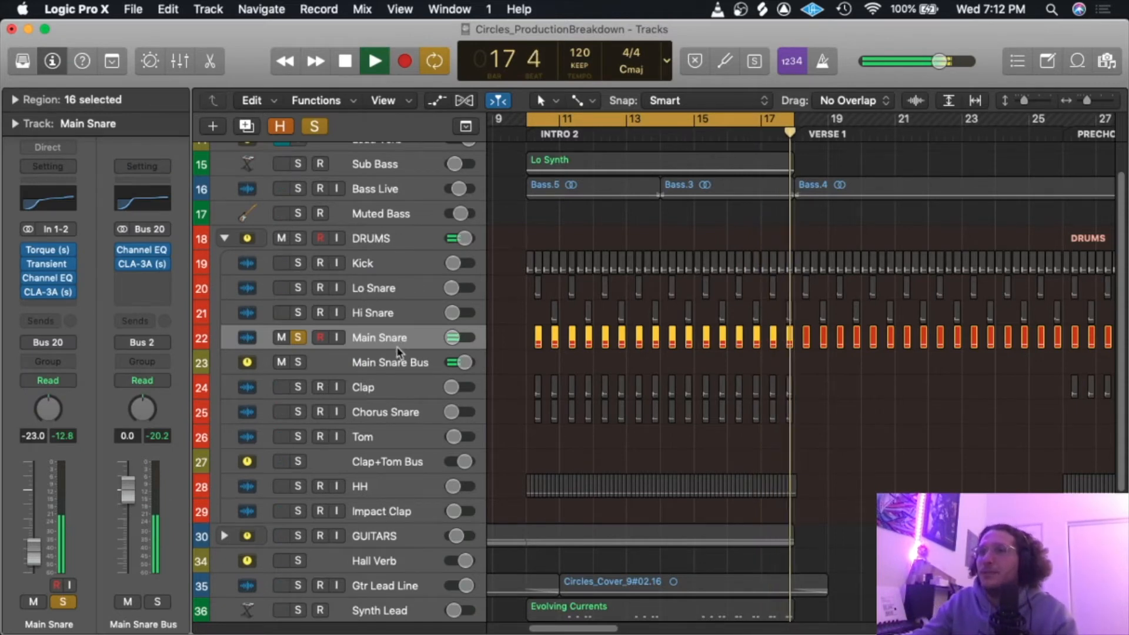
{"action": "key", "text": "space"}
Switch the solo from the Main Snare to the Main Snare Bus, play it and show the bus's channel strip.
{"action": "left_click", "coordinate": [298, 338]}
{"action": "left_click", "coordinate": [297, 363]}
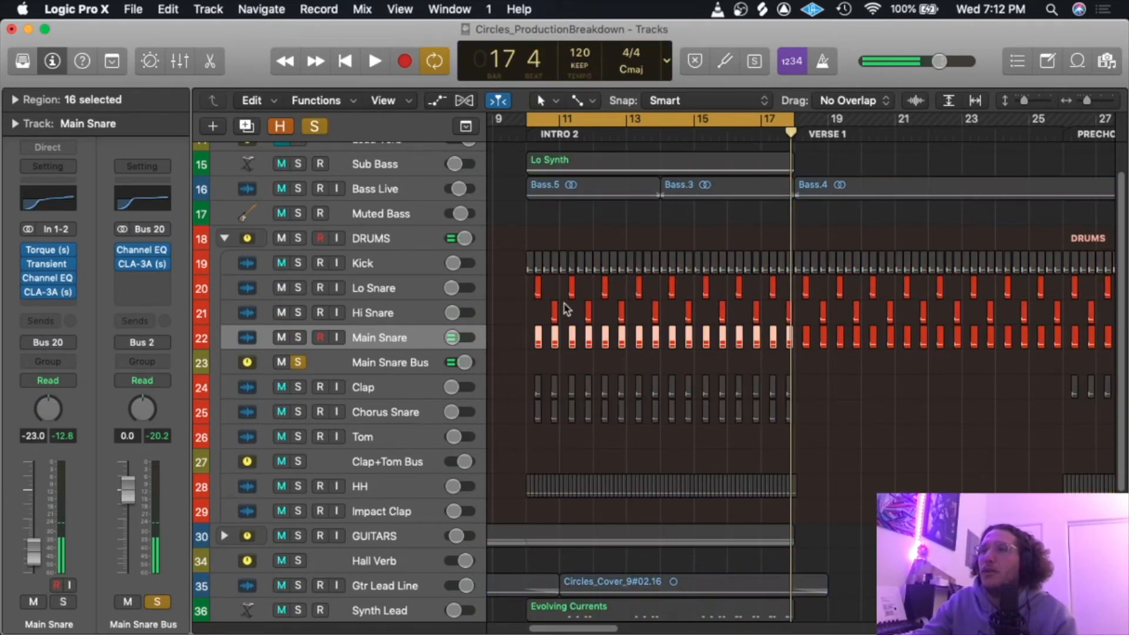
{"action": "key", "text": "space"}
{"action": "left_click", "coordinate": [312, 363]}
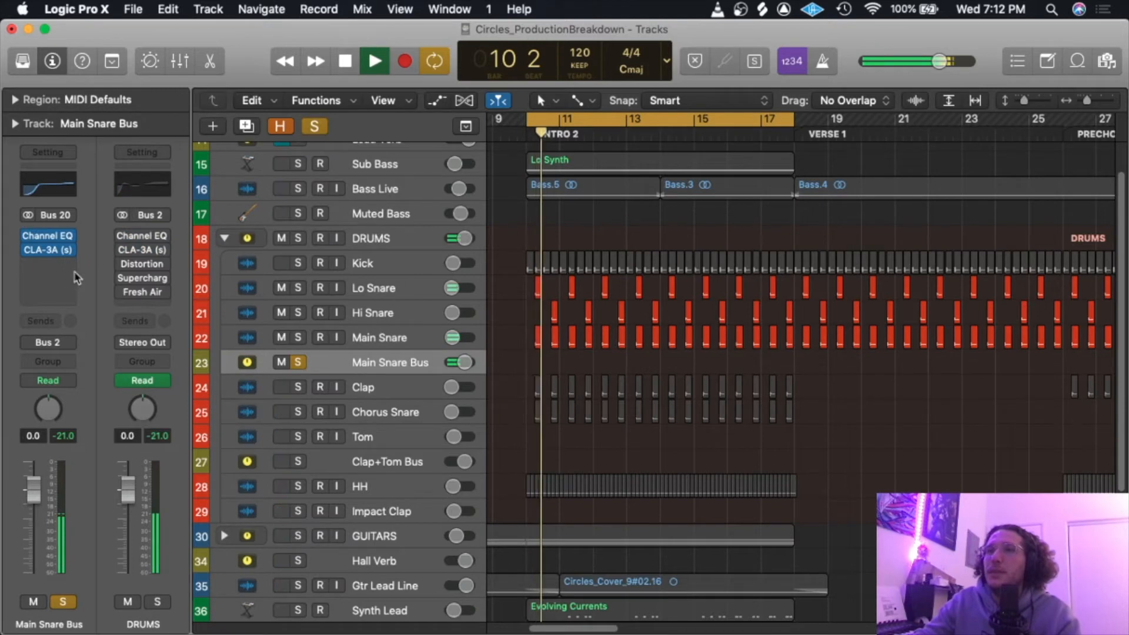
Bypass the Main Snare Bus's plug-ins, inspect its Channel EQ curve and turn the EQ back on while the snares play.
{"action": "left_click", "coordinate": [47, 238]}
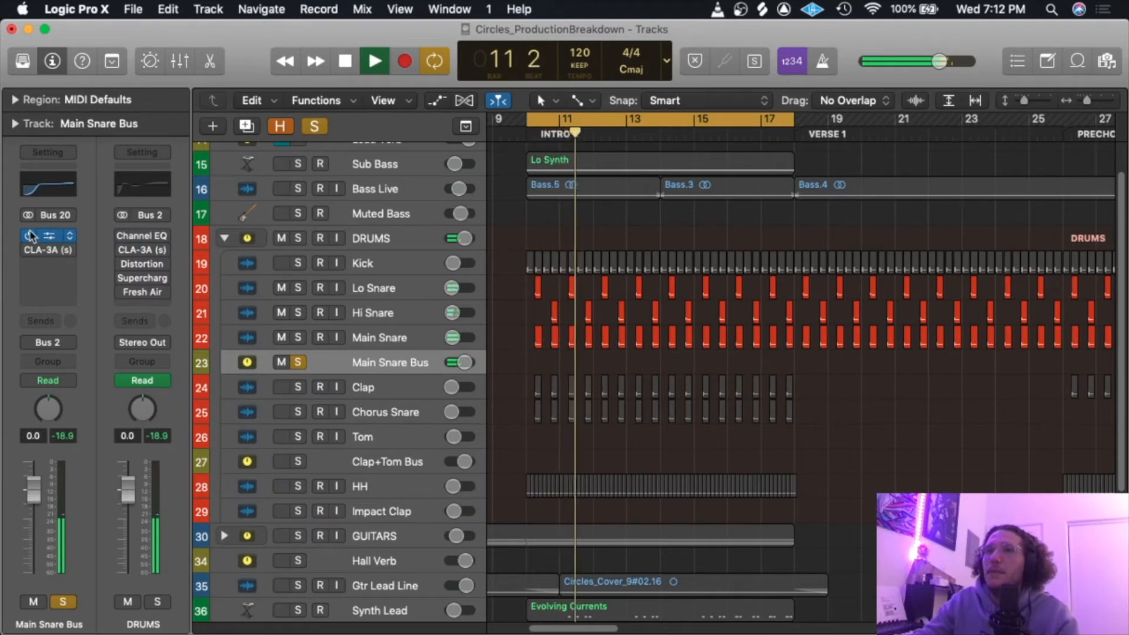
{"action": "left_click", "coordinate": [47, 235]}
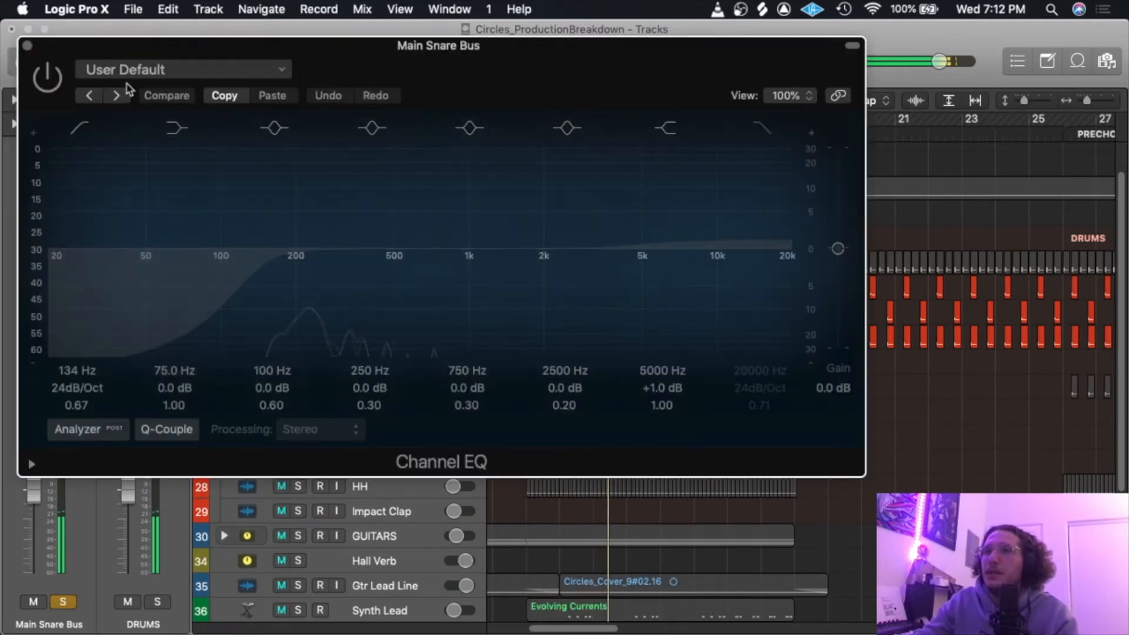
{"action": "left_click", "coordinate": [49, 77]}
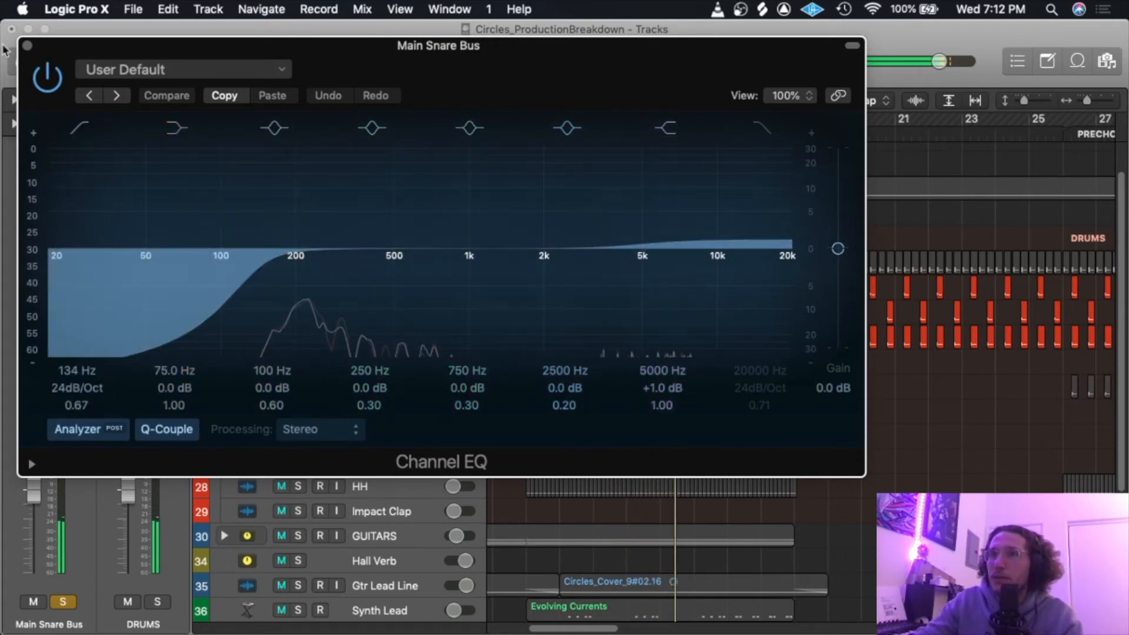
{"action": "key", "text": "super+w"}
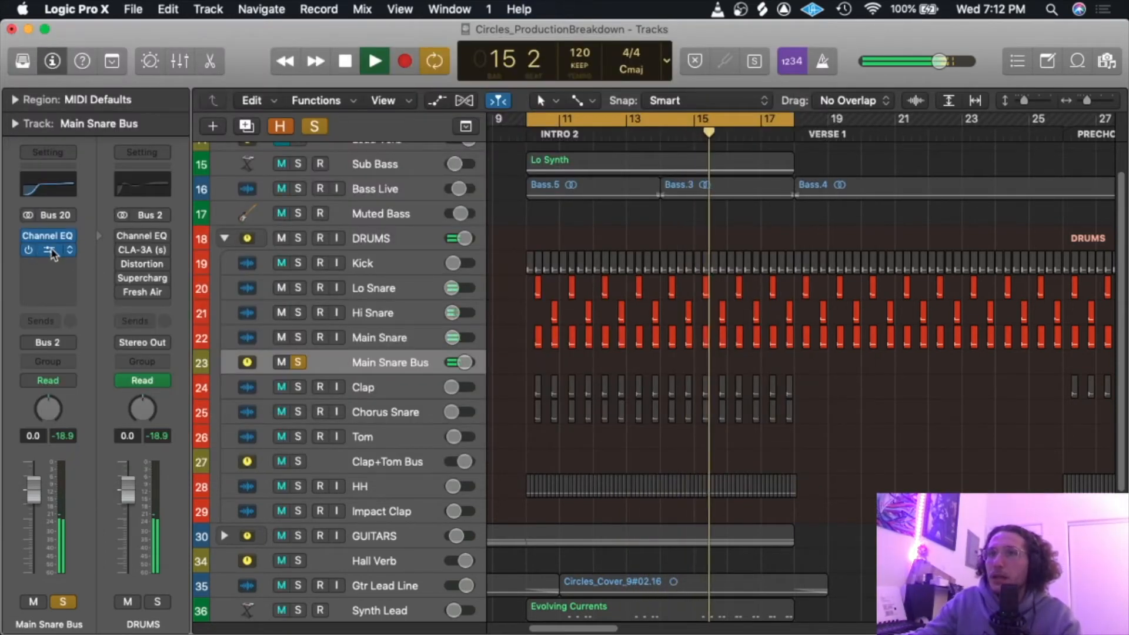
Turn the Main Snare Bus's CLA-3A back on, review its compression settings and save the project.
{"action": "left_click", "coordinate": [52, 252]}
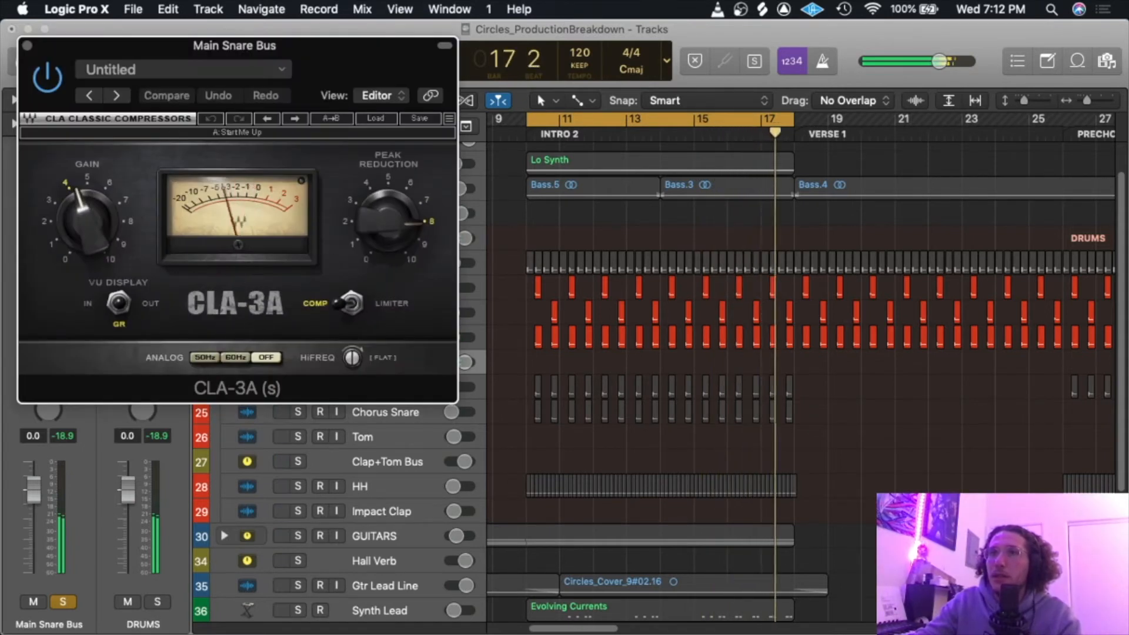
{"action": "left_click", "coordinate": [29, 45]}
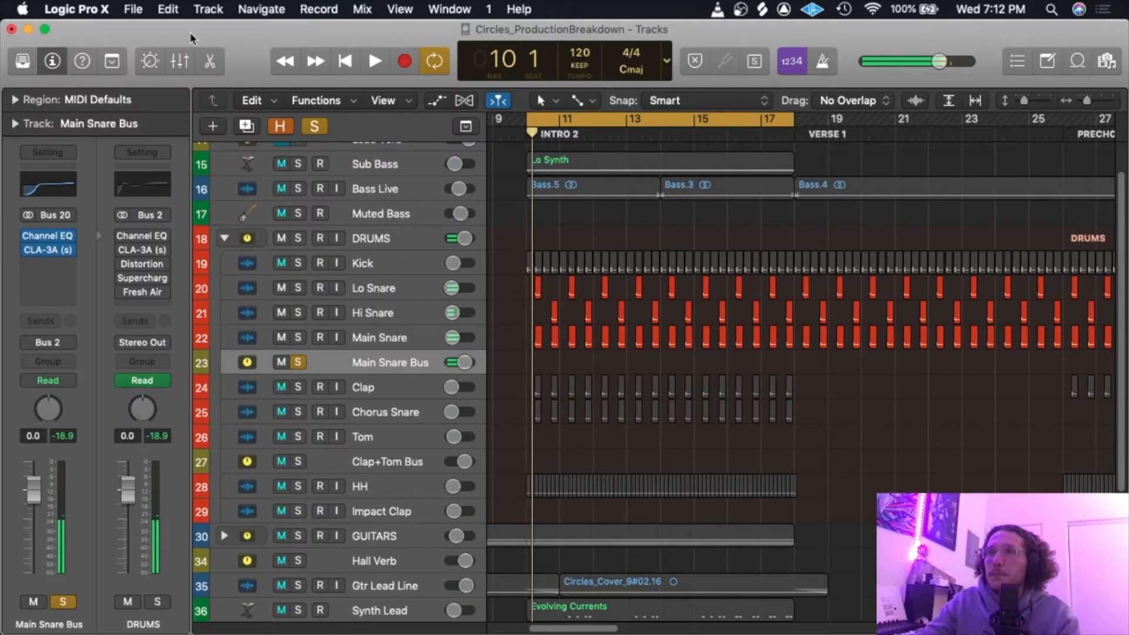
{"action": "key", "text": "super+s"}
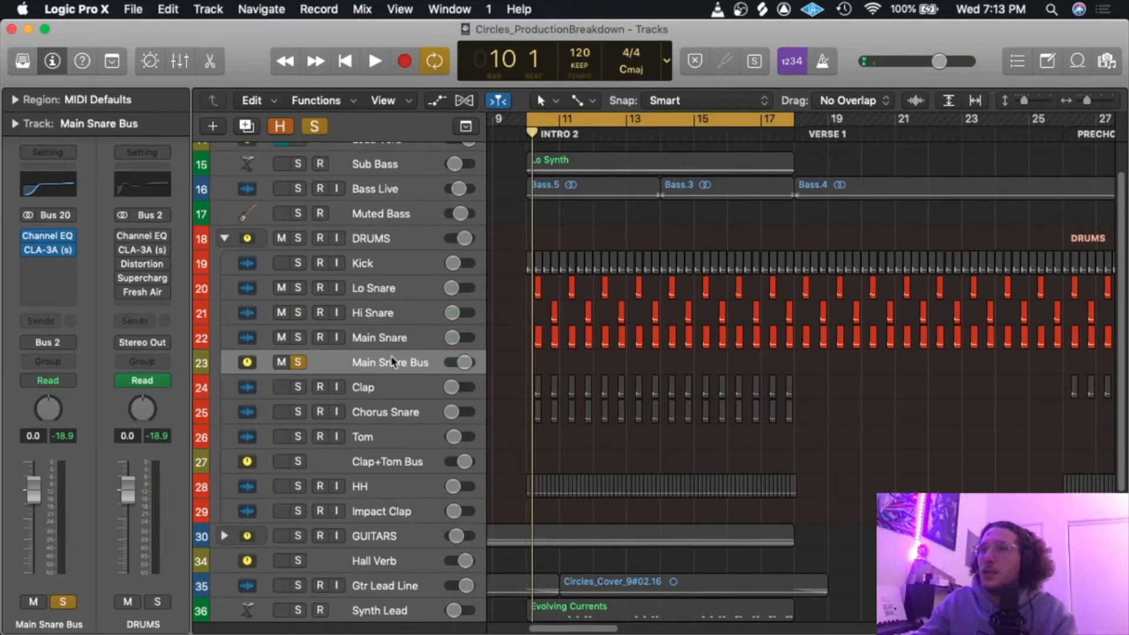
Switch the solo from the Main Snare Bus to the Clap track and listen to the clap with its effects.
{"action": "scroll", "coordinate": [393, 361], "scroll_direction": "down", "scroll_amount": 3}
{"action": "left_click", "coordinate": [298, 289]}
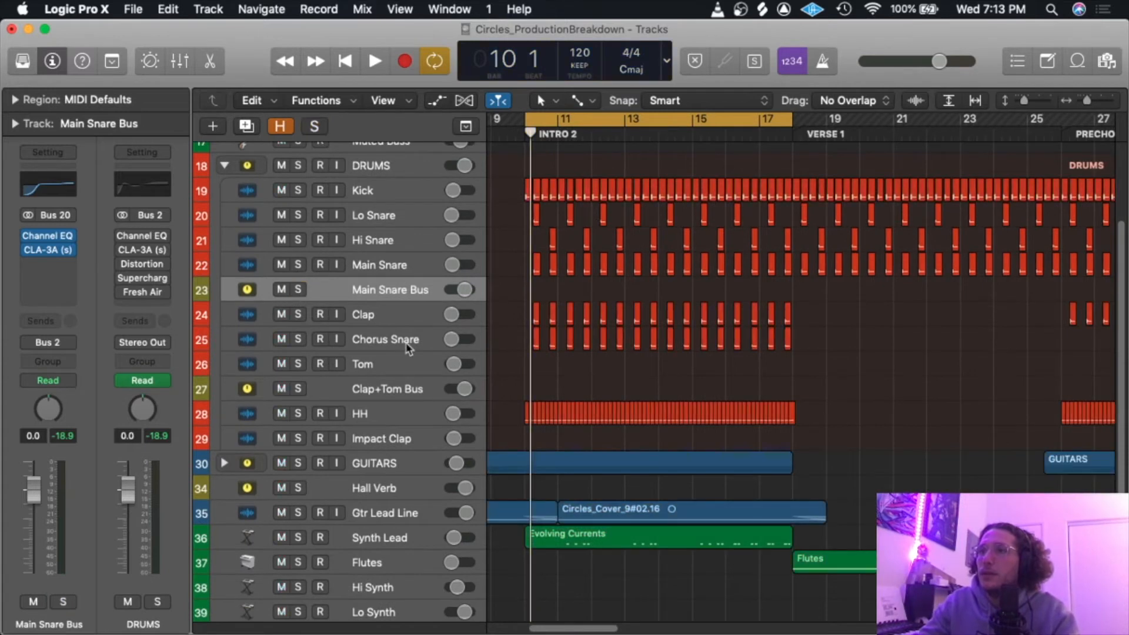
{"action": "scroll", "coordinate": [353, 323], "scroll_direction": "down", "scroll_amount": 2}
{"action": "left_click", "coordinate": [298, 278]}
{"action": "left_click", "coordinate": [395, 281]}
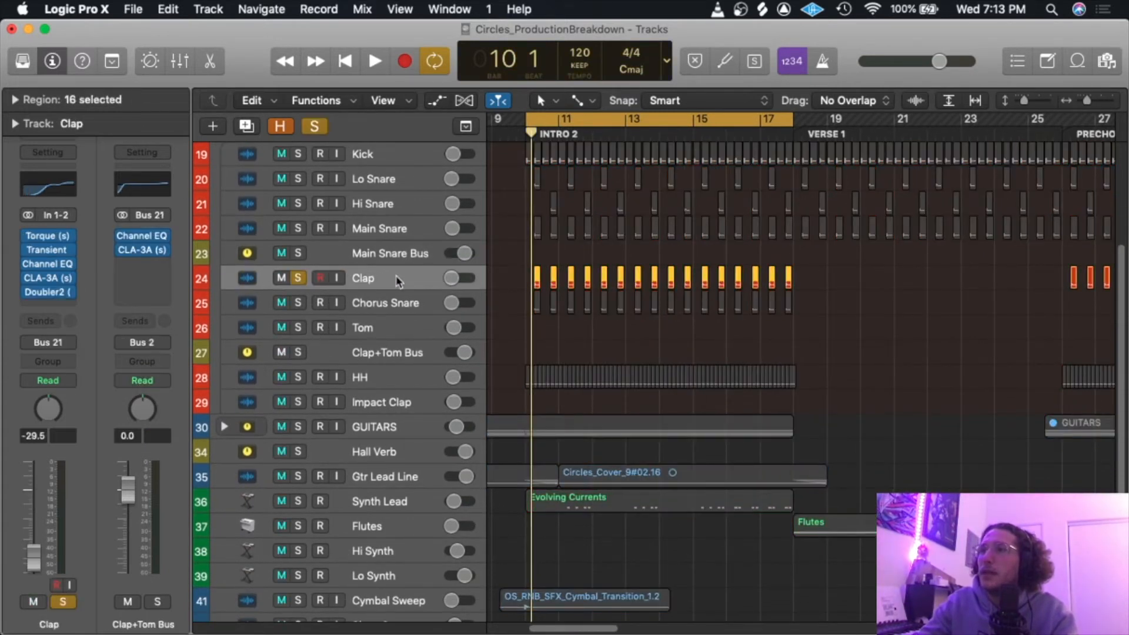
{"action": "key", "text": "space"}
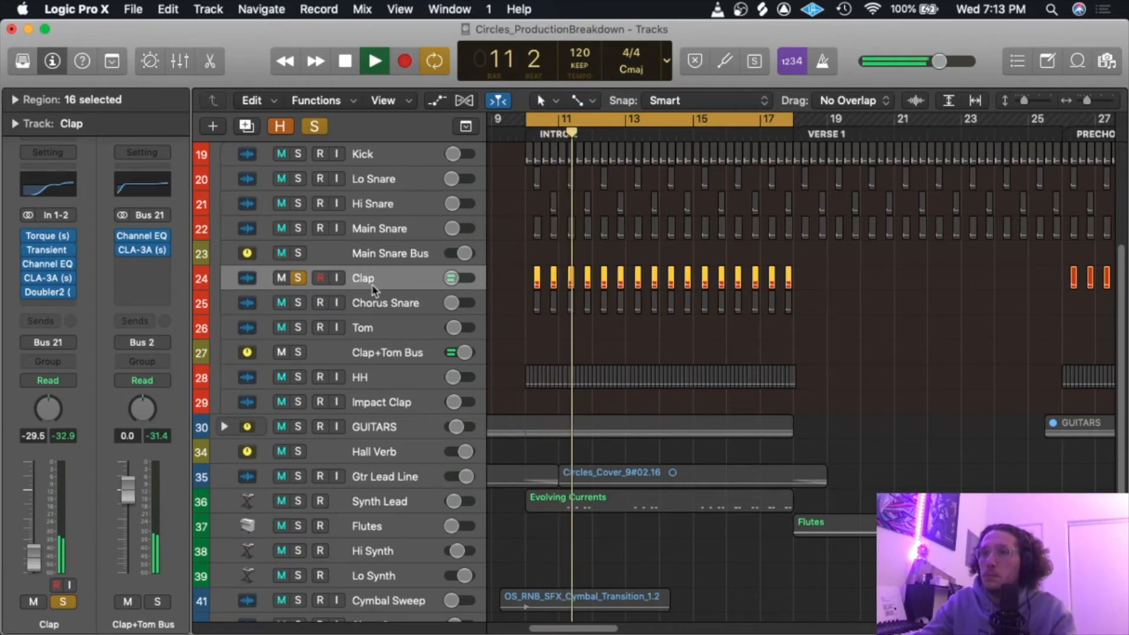
{"action": "key", "text": "space"}
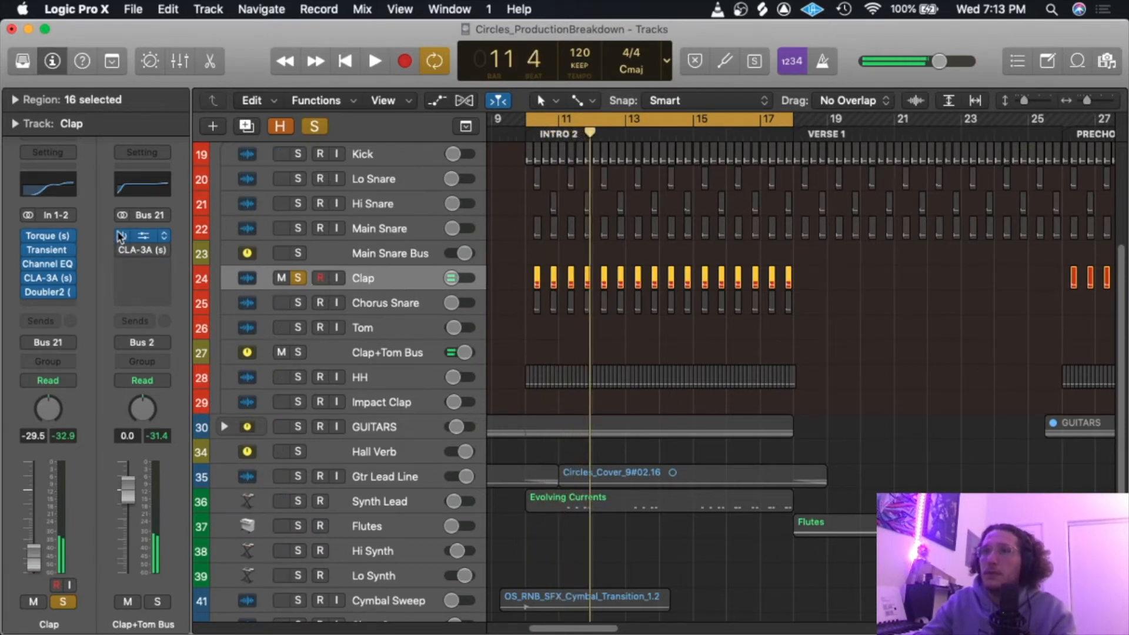
Bypass all plug-ins on the Clap and the Clap+Tom Bus, and play the dry clap.
{"action": "key", "text": "space"}
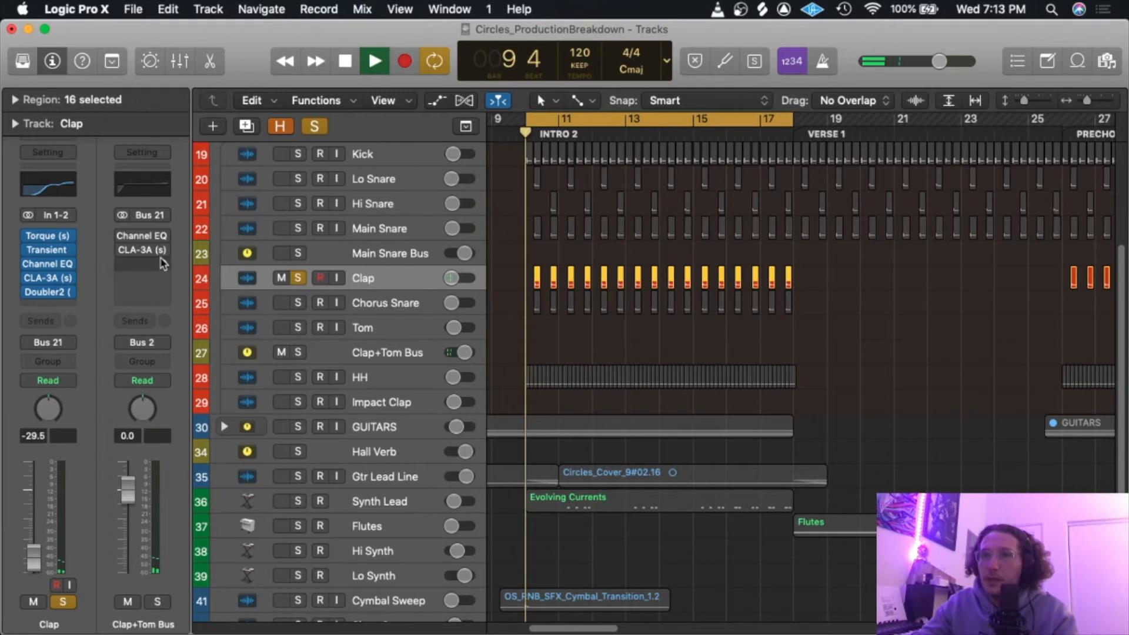
{"action": "left_click", "coordinate": [25, 291]}
{"action": "left_click", "coordinate": [25, 278]}
{"action": "left_click", "coordinate": [24, 263]}
{"action": "left_click", "coordinate": [27, 250]}
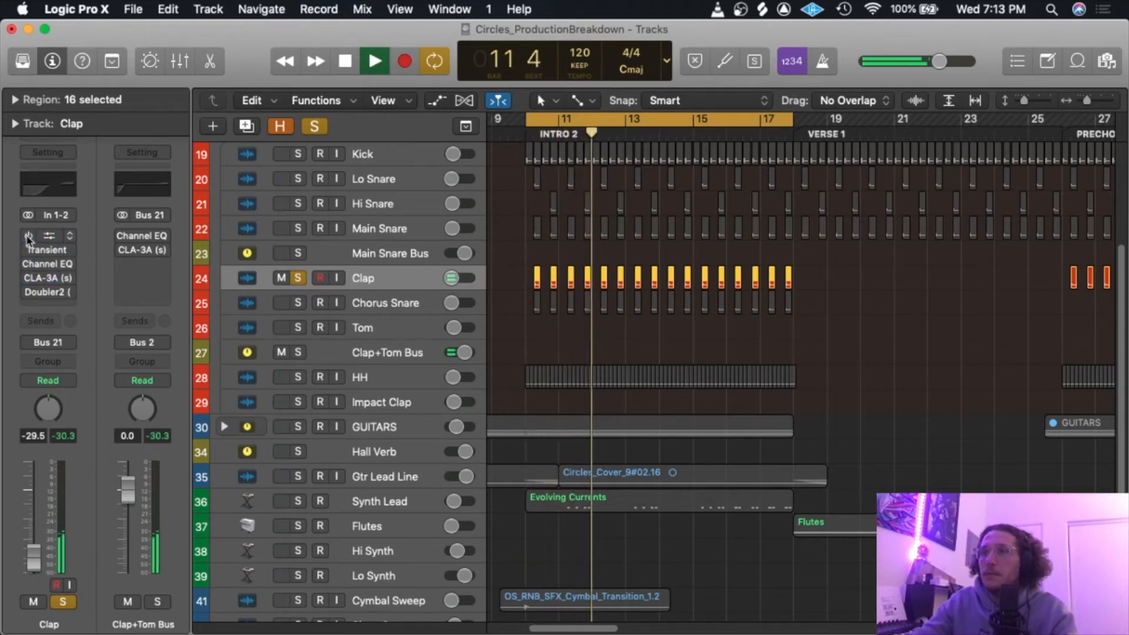
{"action": "key", "text": "space"}
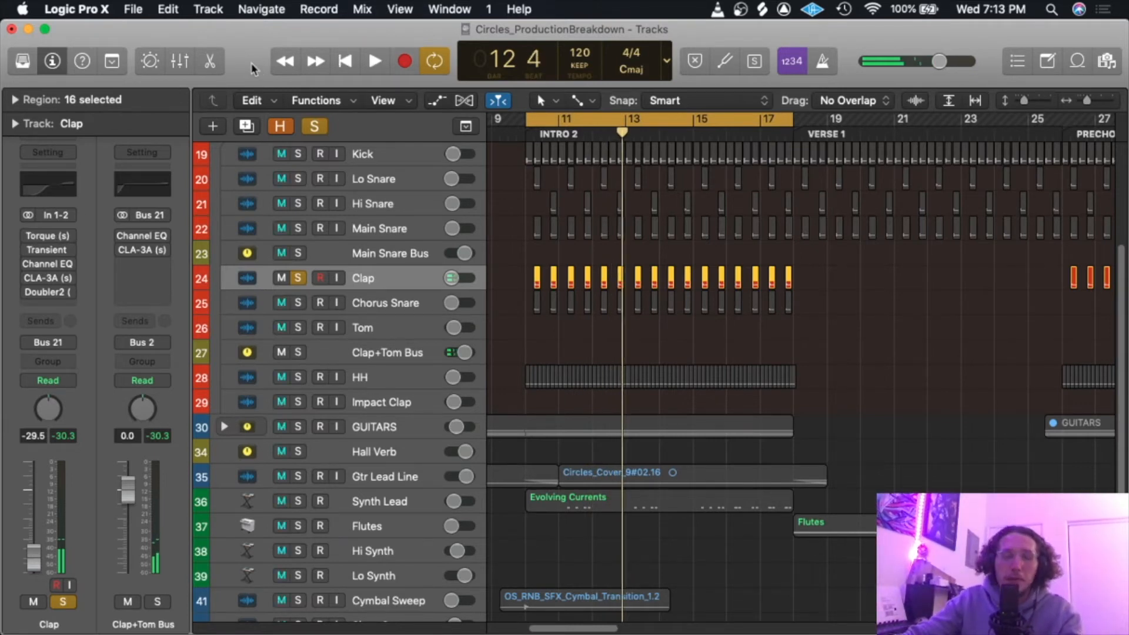
Turn the Clap's Torque and Transient Master back on, and compare the playing clap with Transient Master bypassed and active.
{"action": "left_click", "coordinate": [47, 249]}
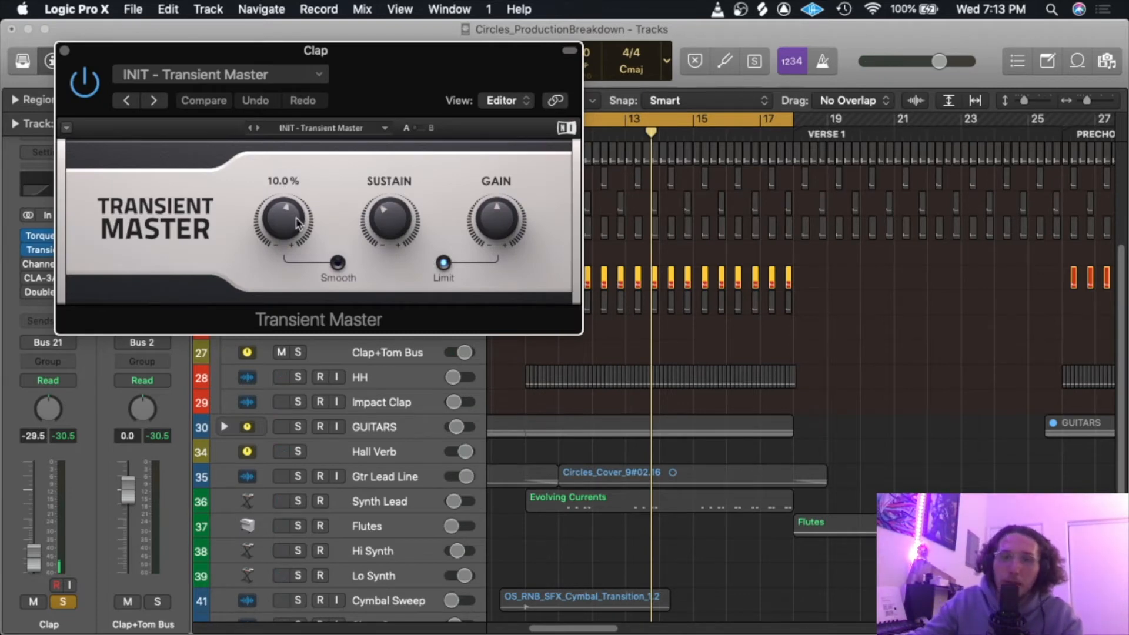
{"action": "key", "text": "space"}
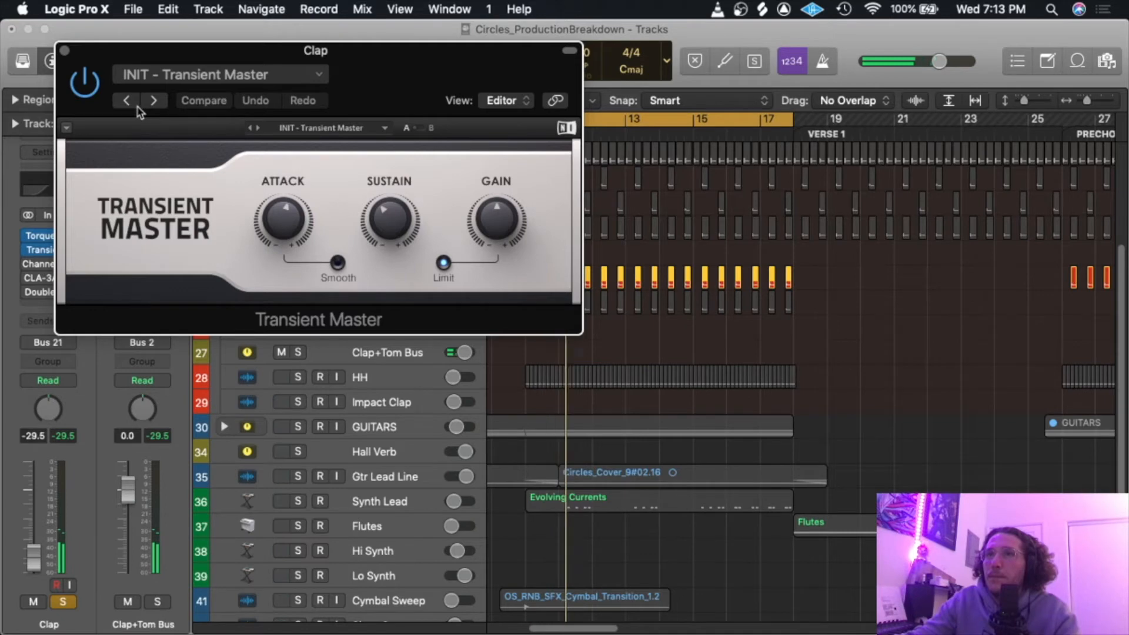
{"action": "left_click", "coordinate": [83, 91]}
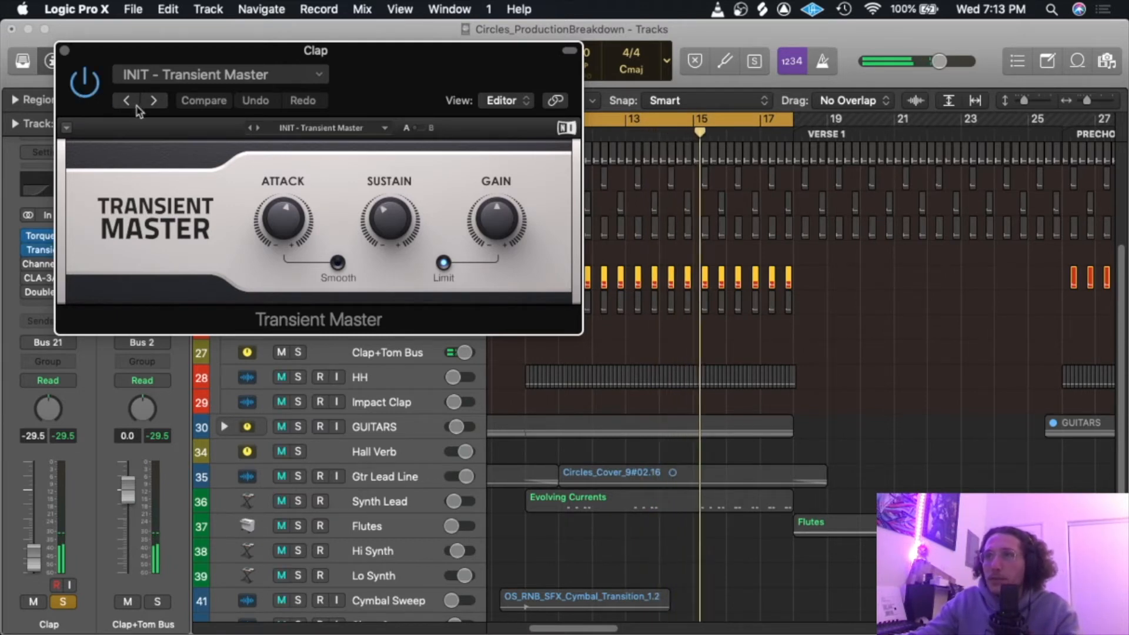
{"action": "left_click", "coordinate": [65, 51]}
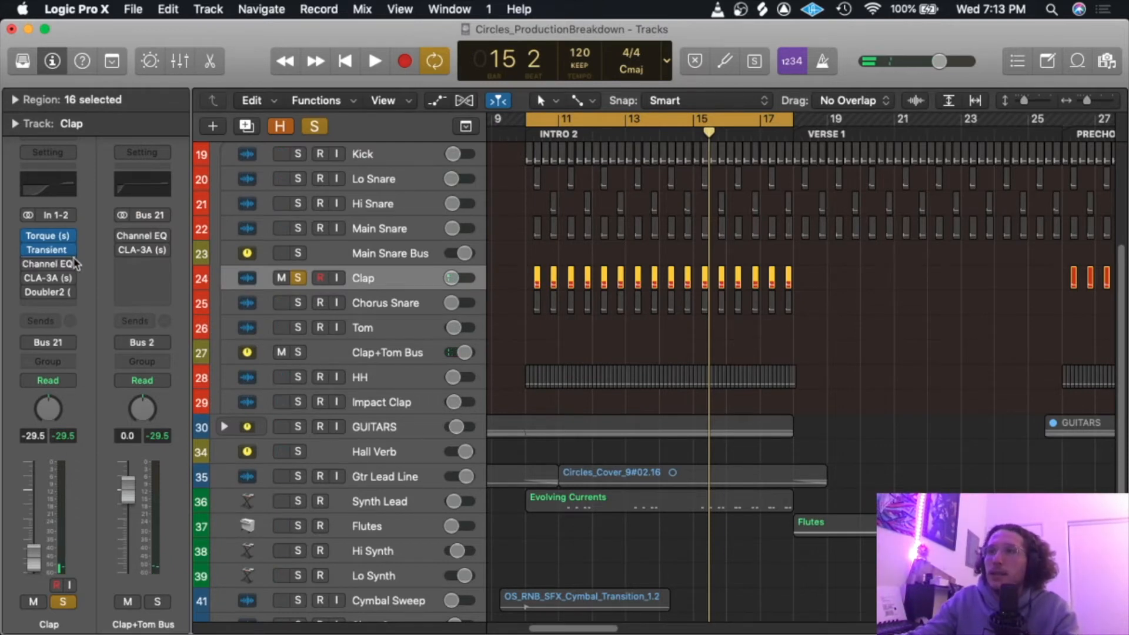
Turn the Clap's Channel EQ back on, try the 2500 Hz band at +10.5 dB and restore the saved curve.
{"action": "left_click", "coordinate": [52, 265]}
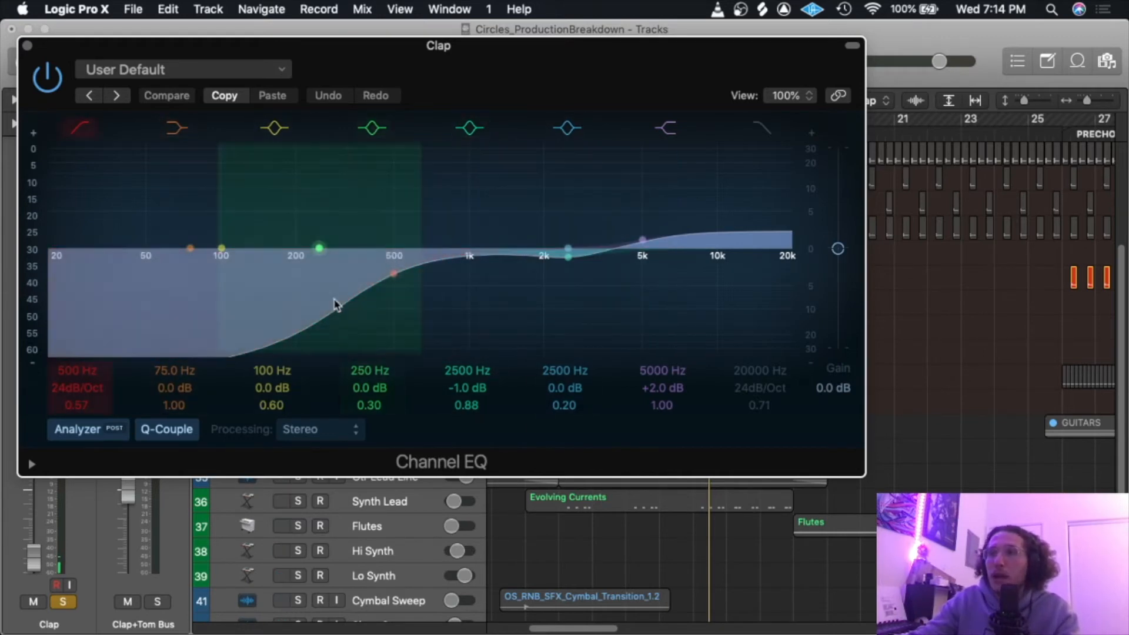
{"action": "key", "text": "space"}
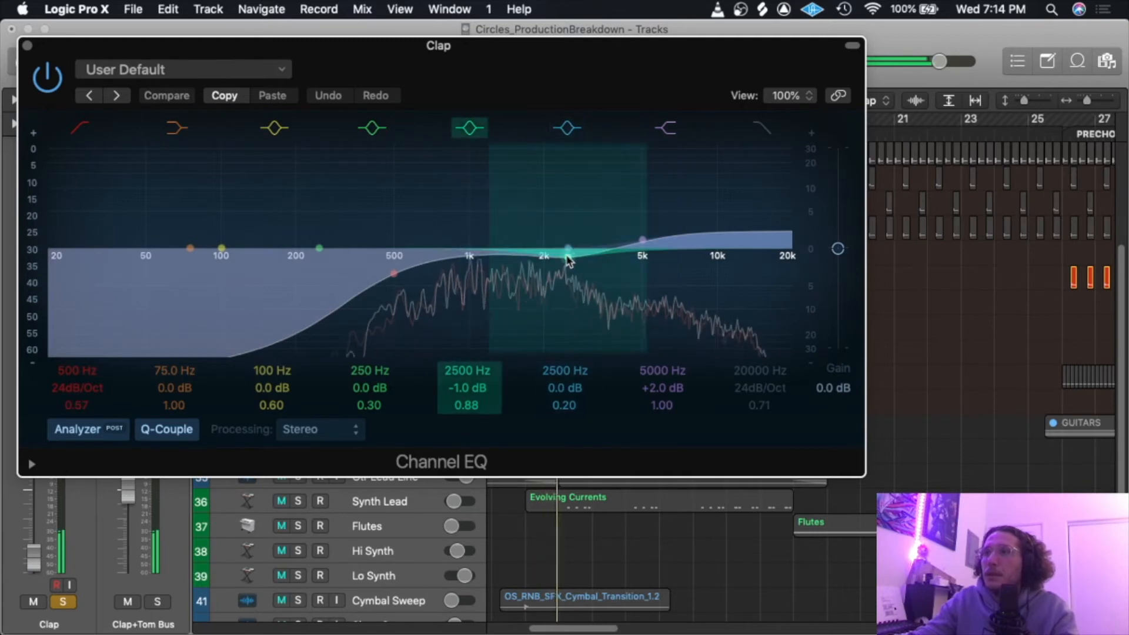
{"action": "left_click", "coordinate": [567, 253]}
{"action": "left_click_drag", "start_coordinate": [469, 389], "coordinate": [468, 340]}
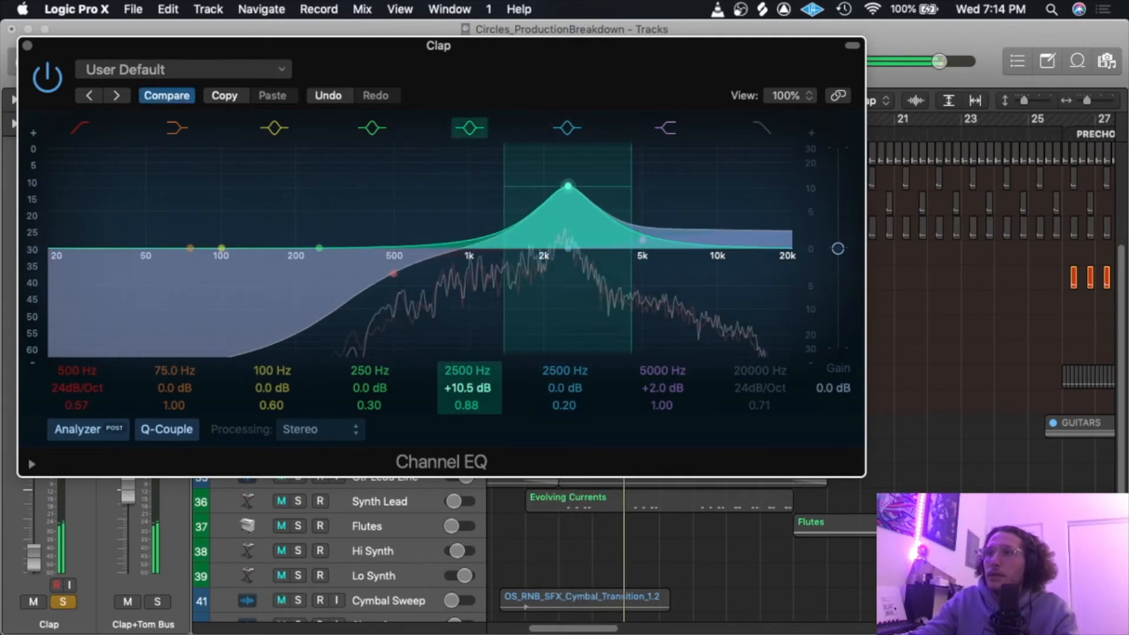
{"action": "left_click", "coordinate": [165, 96]}
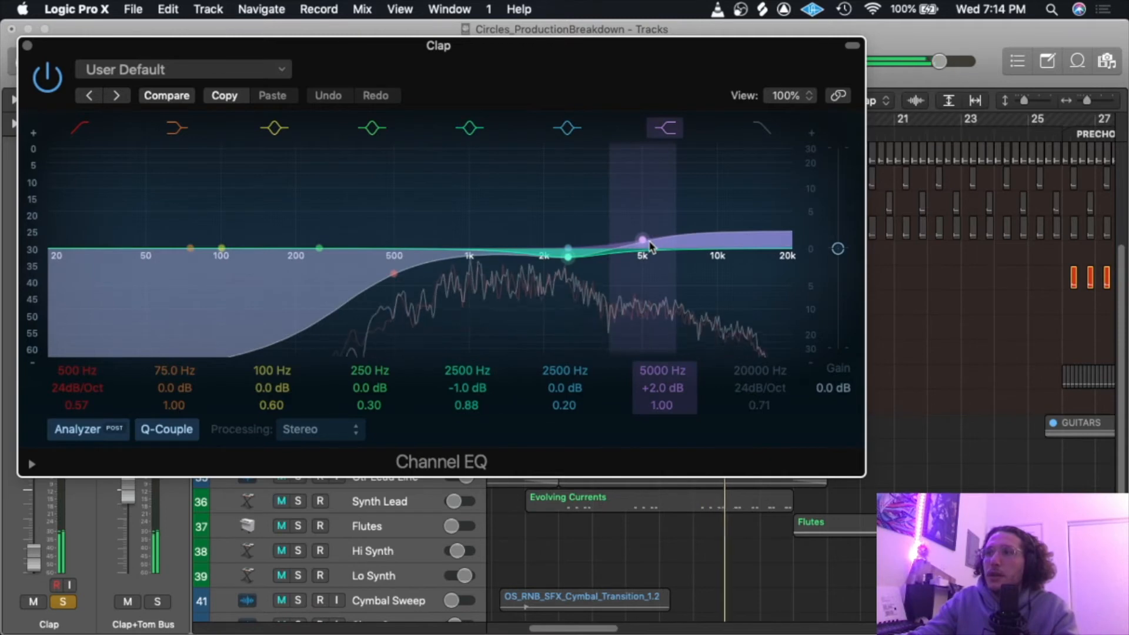
{"action": "left_click", "coordinate": [28, 45]}
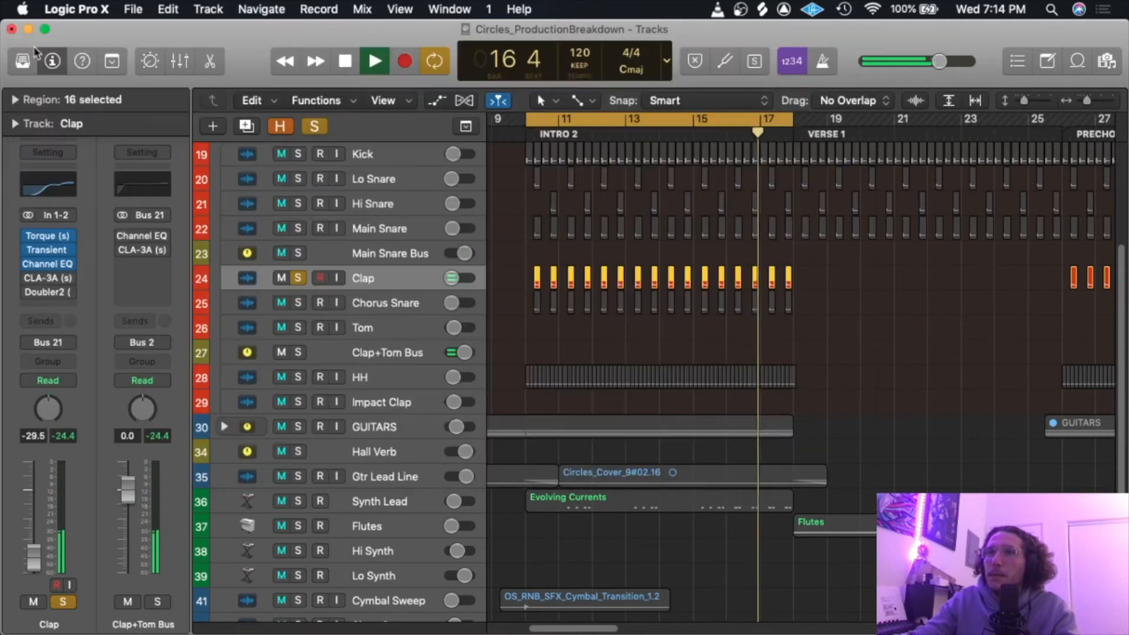
Turn the Clap's CLA-3A and Doubler2 back on and review their settings, including the doubler voices' pan and delay.
{"action": "mouse_move", "coordinate": [41, 284]}
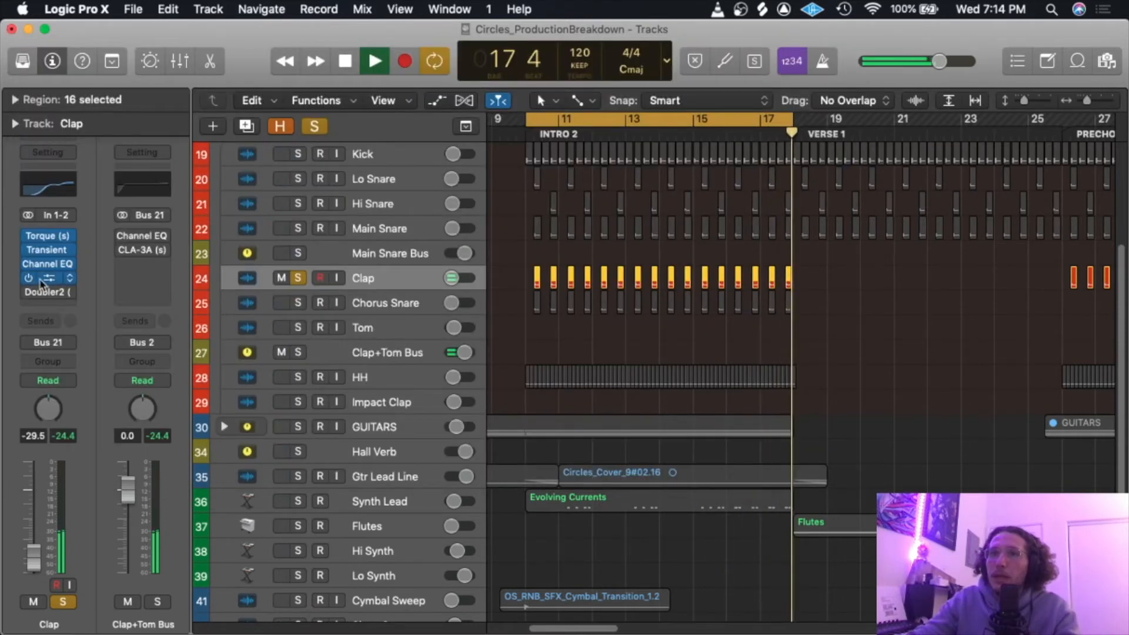
{"action": "left_click", "coordinate": [41, 284]}
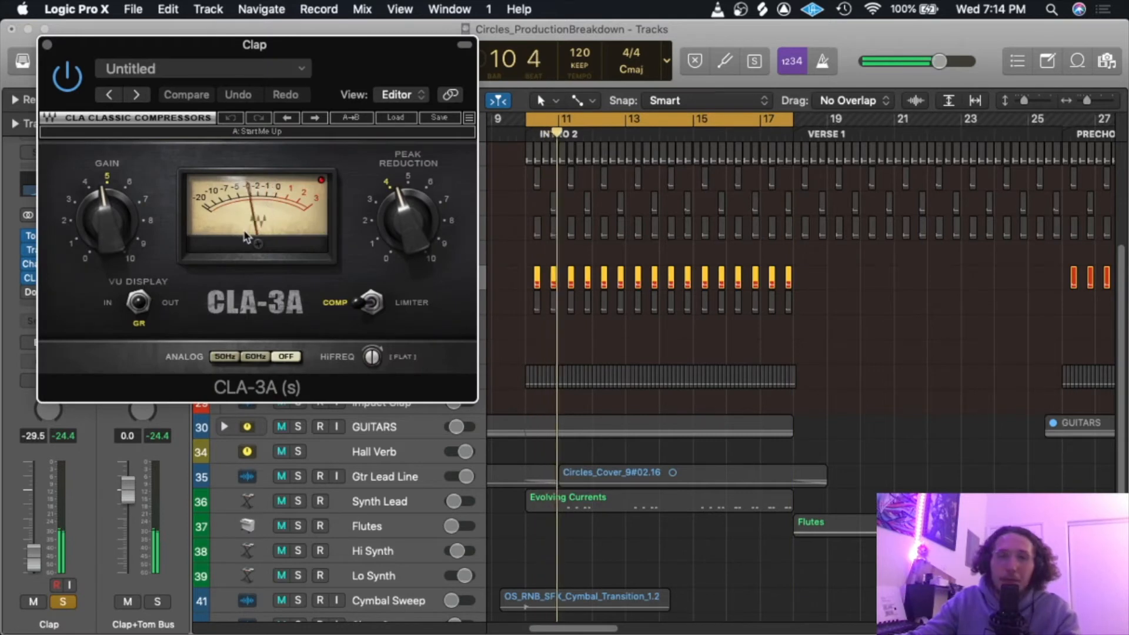
{"action": "left_click", "coordinate": [29, 277]}
{"action": "left_click", "coordinate": [30, 293]}
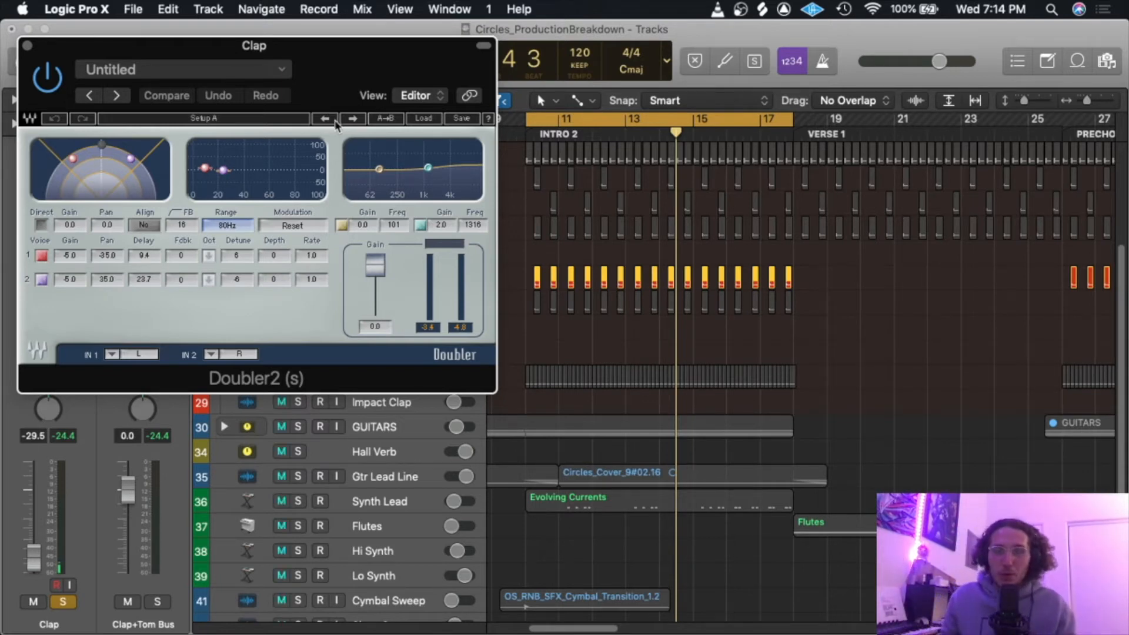
{"action": "left_click_drag", "start_coordinate": [341, 64], "coordinate": [345, 48]}
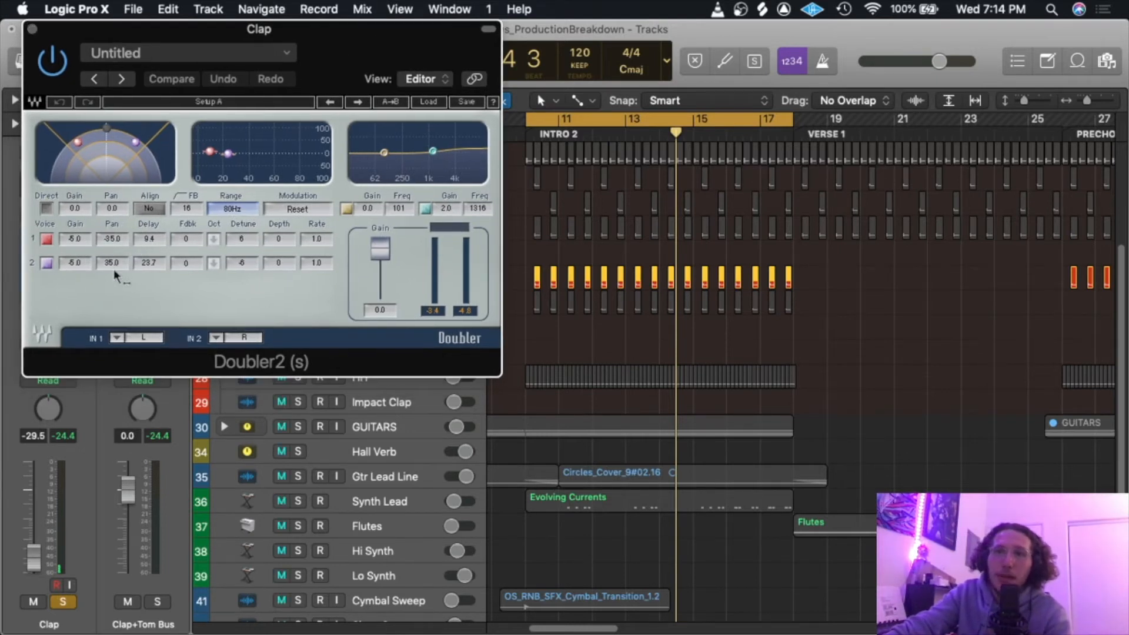
{"action": "key", "text": "v"}
Switch the solo from the Clap to the Chorus Snare and listen to it with its effects.
{"action": "left_click", "coordinate": [297, 294]}
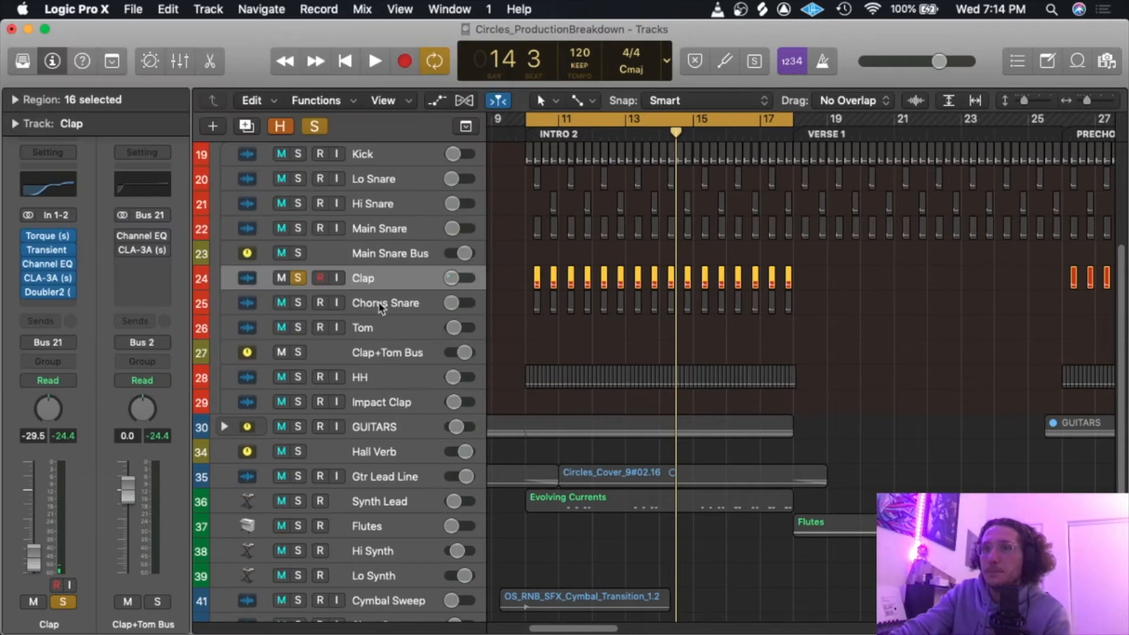
{"action": "left_click", "coordinate": [297, 303]}
{"action": "key", "text": "space"}
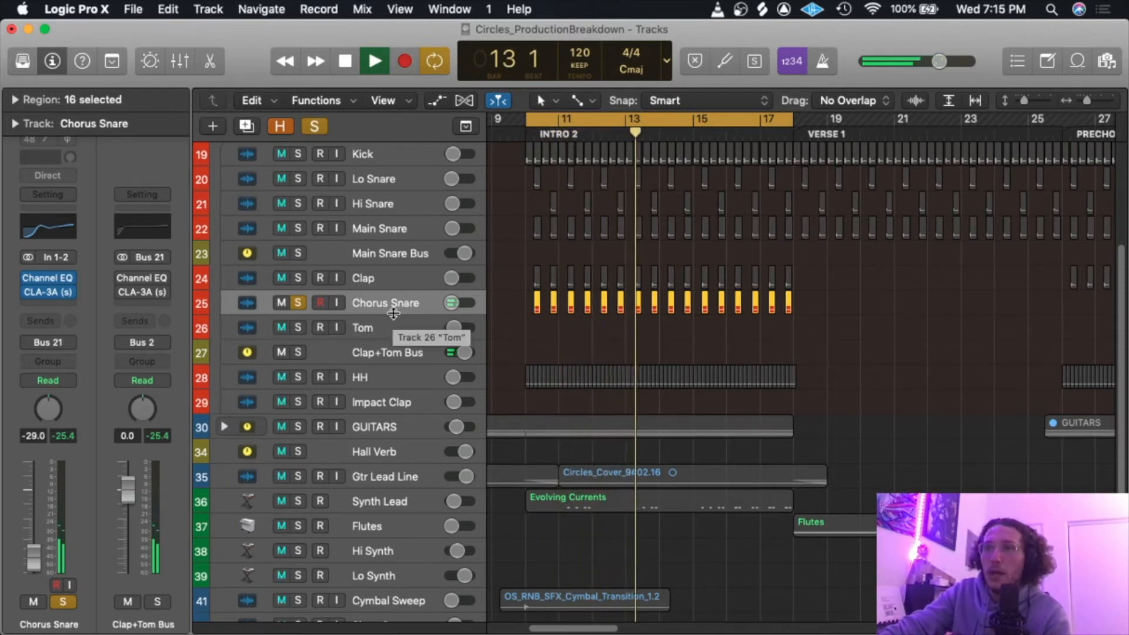
Bypass the Chorus Snare's Channel EQ and CLA-3A, and play the dry snare.
{"action": "key", "text": "space"}
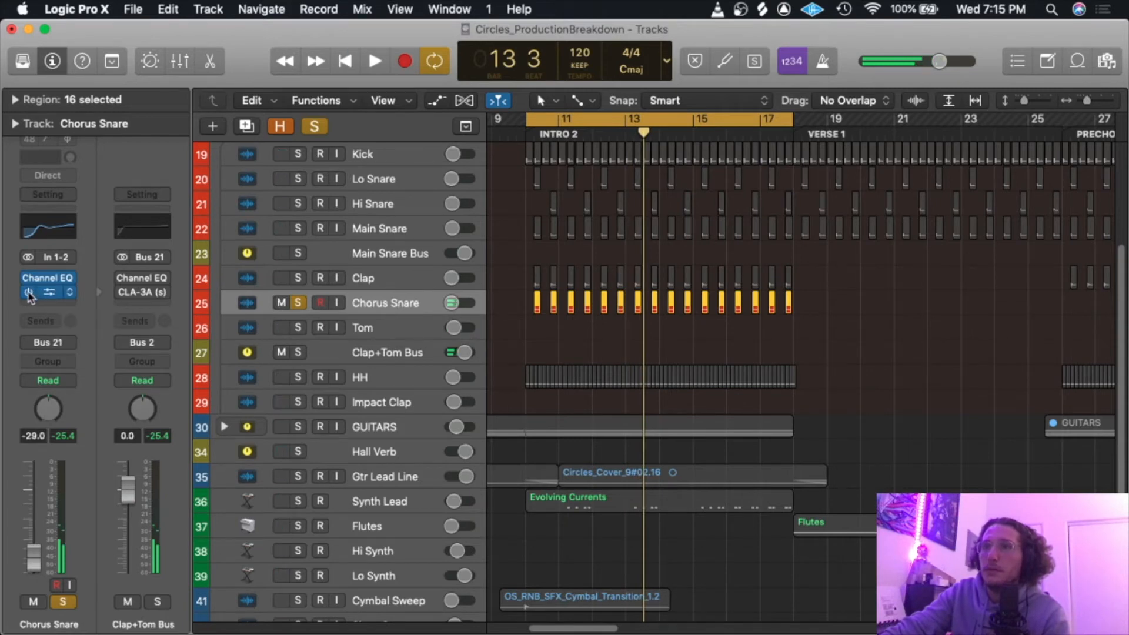
{"action": "left_click", "coordinate": [29, 278]}
{"action": "key", "text": "space"}
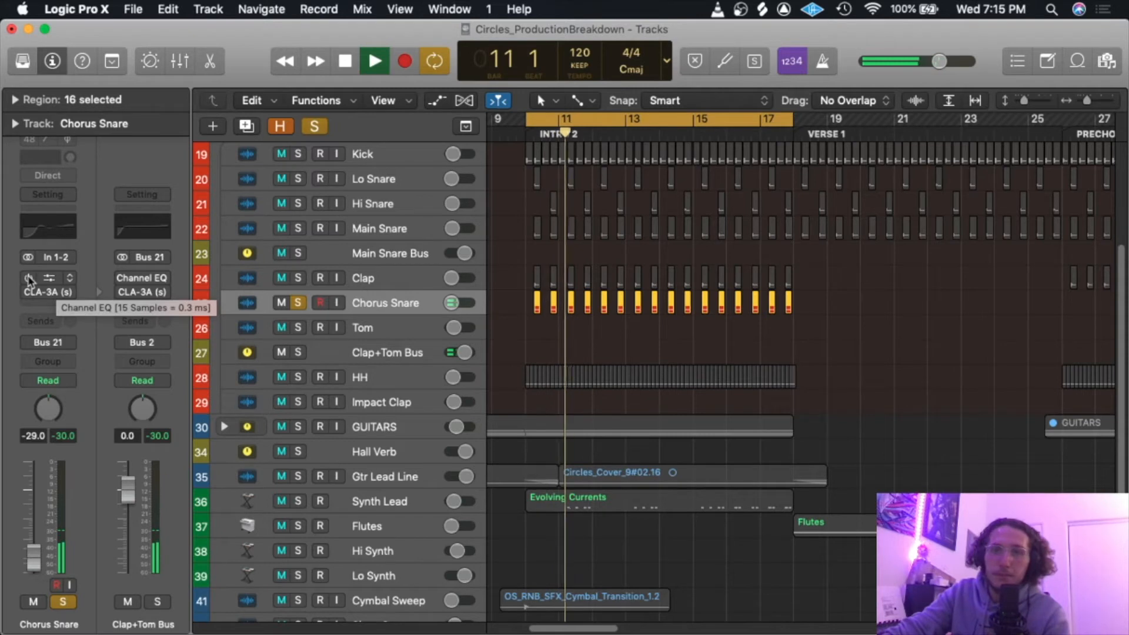
Turn the Chorus Snare's Channel EQ and CLA-3A back on and review the settings of both plug-ins.
{"action": "left_click", "coordinate": [29, 278]}
{"action": "left_click", "coordinate": [49, 278]}
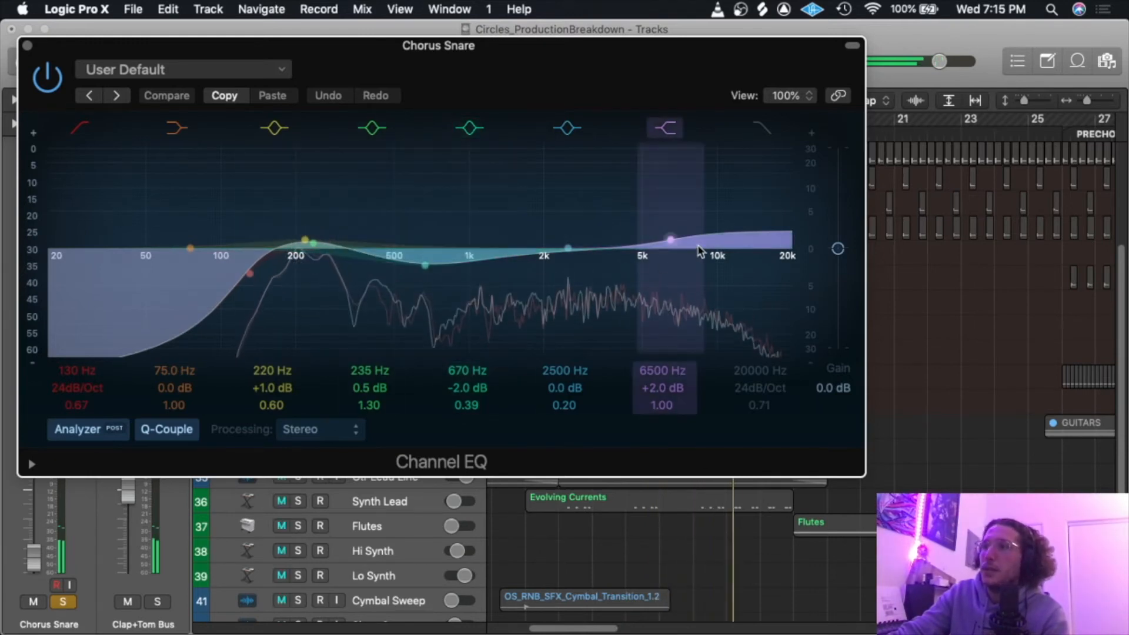
{"action": "left_click", "coordinate": [27, 46]}
{"action": "left_click", "coordinate": [32, 292]}
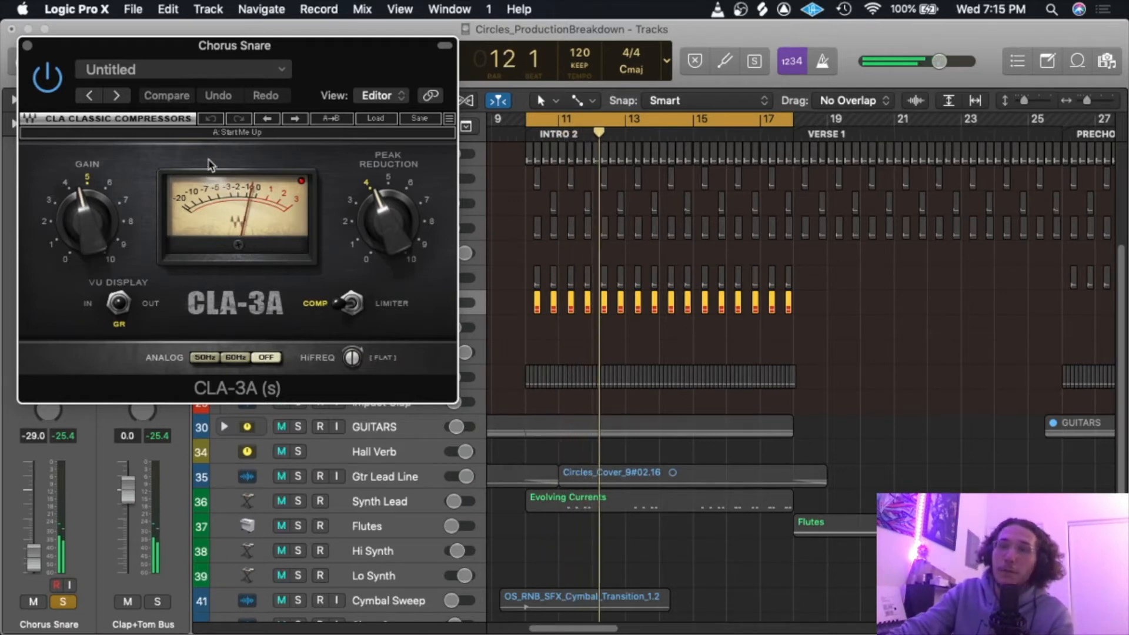
{"action": "left_click_drag", "start_coordinate": [56, 54], "coordinate": [83, 43]}
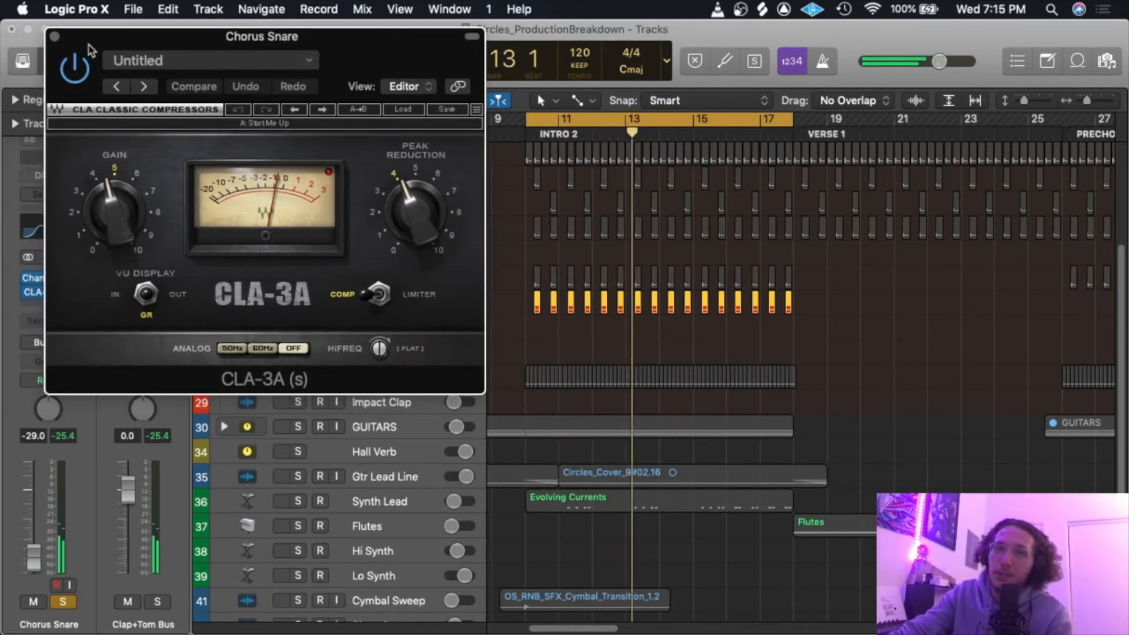
{"action": "left_click", "coordinate": [55, 37]}
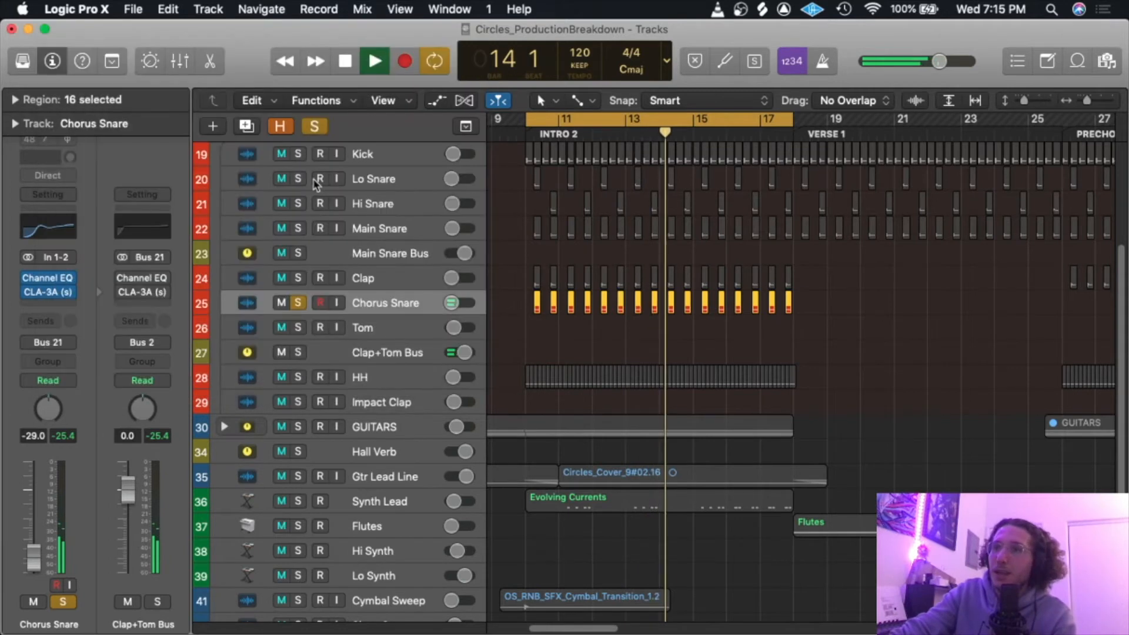
Clear the Chorus Snare's solo and set the cycle range to the one bar from 33 to 34, just before Chorus 1.
{"action": "left_click", "coordinate": [415, 323]}
{"action": "left_click", "coordinate": [298, 302]}
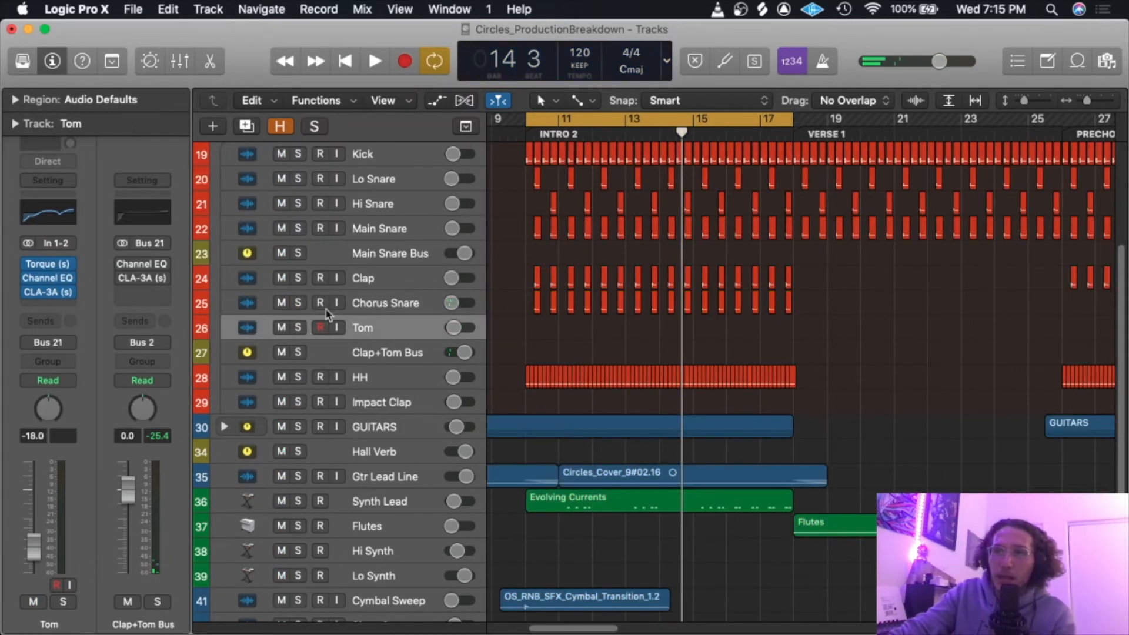
{"action": "left_click", "coordinate": [388, 356]}
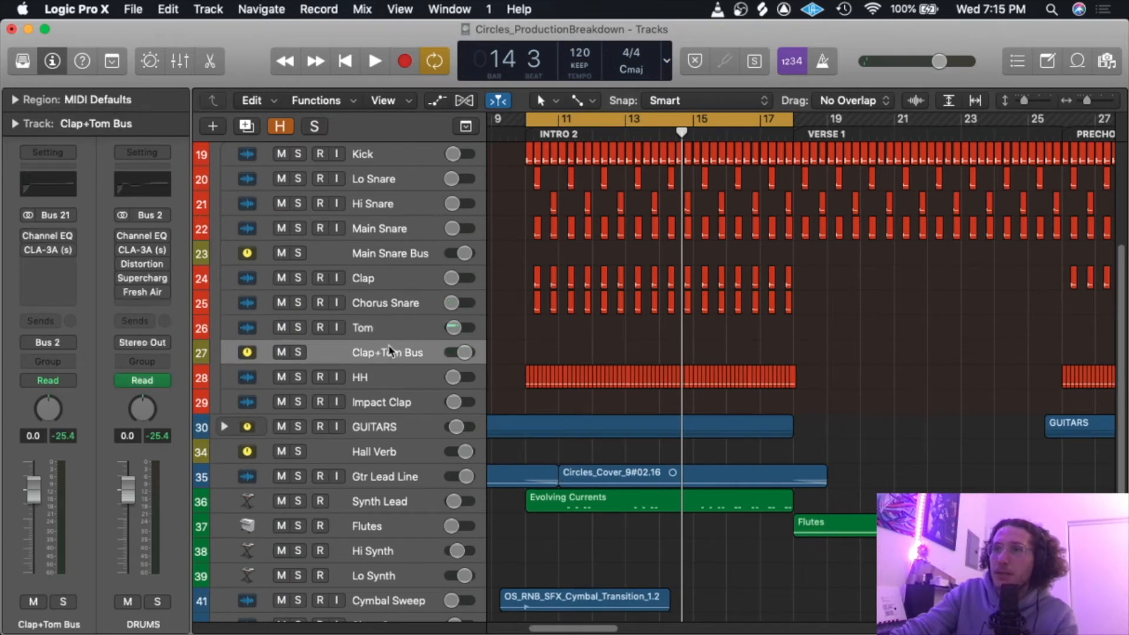
{"action": "scroll", "coordinate": [606, 309], "scroll_direction": "right", "scroll_amount": 10}
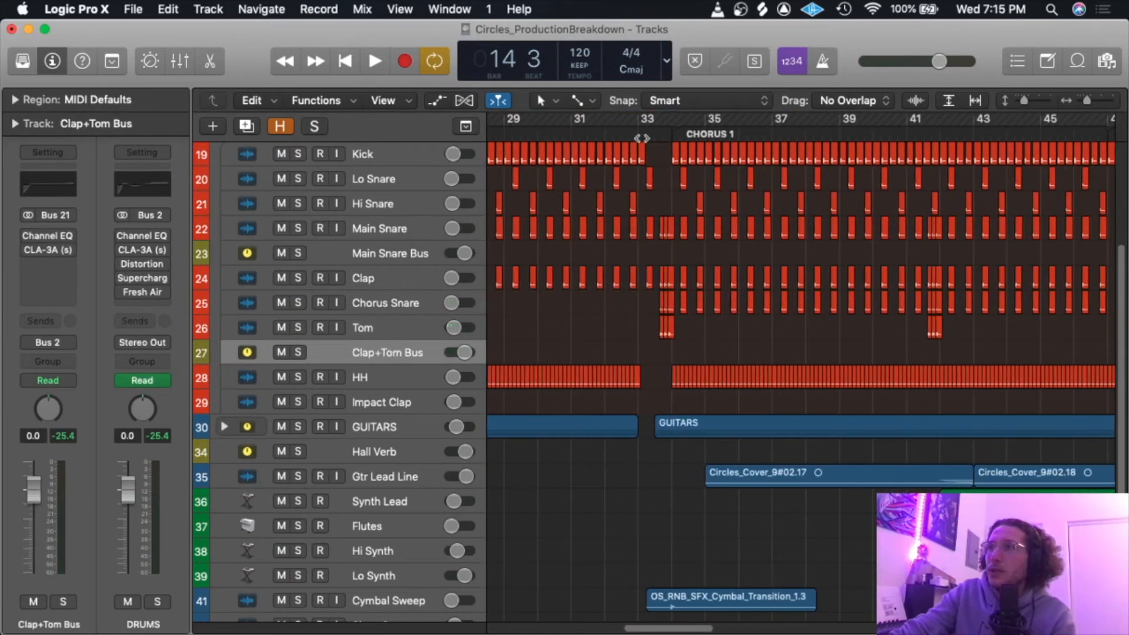
{"action": "left_click", "coordinate": [644, 121]}
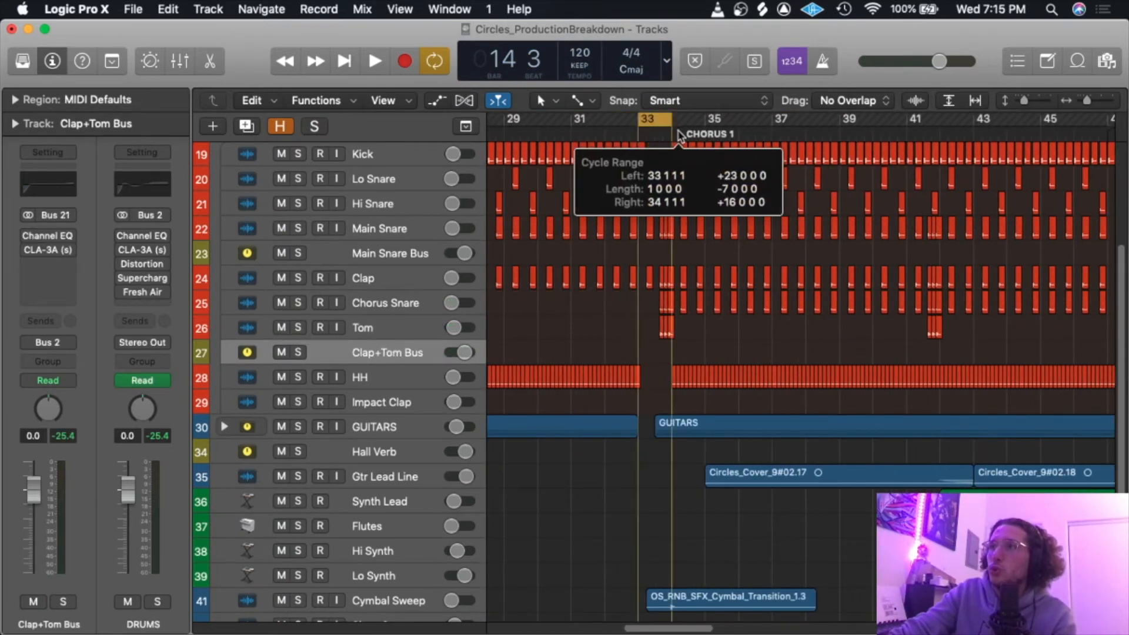
Solo the Clap+Tom Bus and play the cycled bar to hear the fill.
{"action": "left_click", "coordinate": [297, 352]}
{"action": "key", "text": "space"}
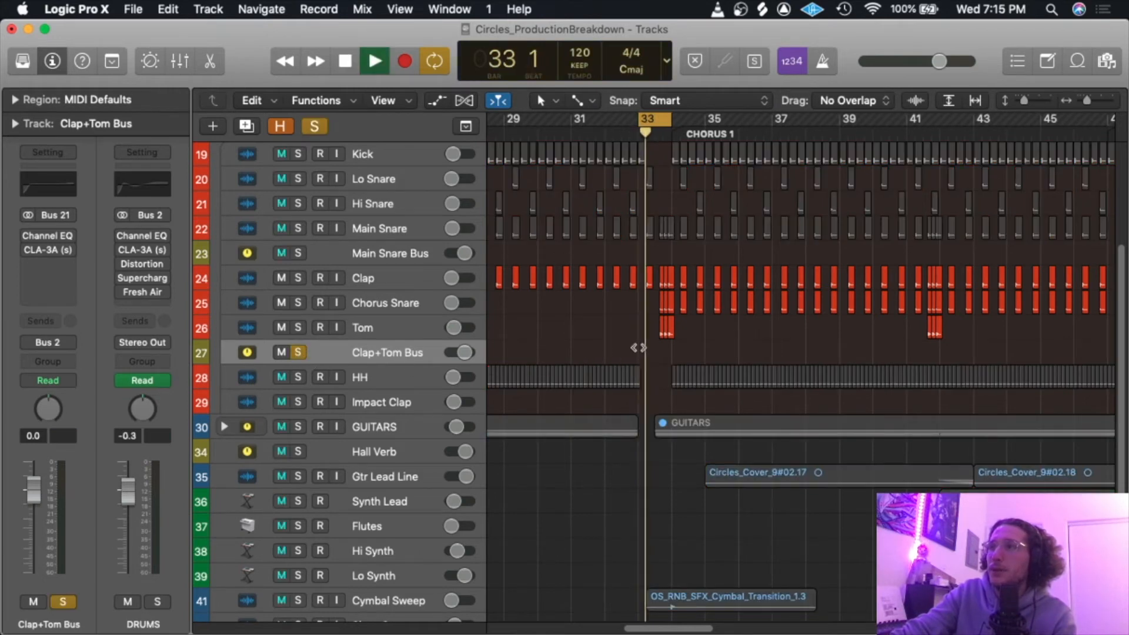
{"action": "key", "text": "space"}
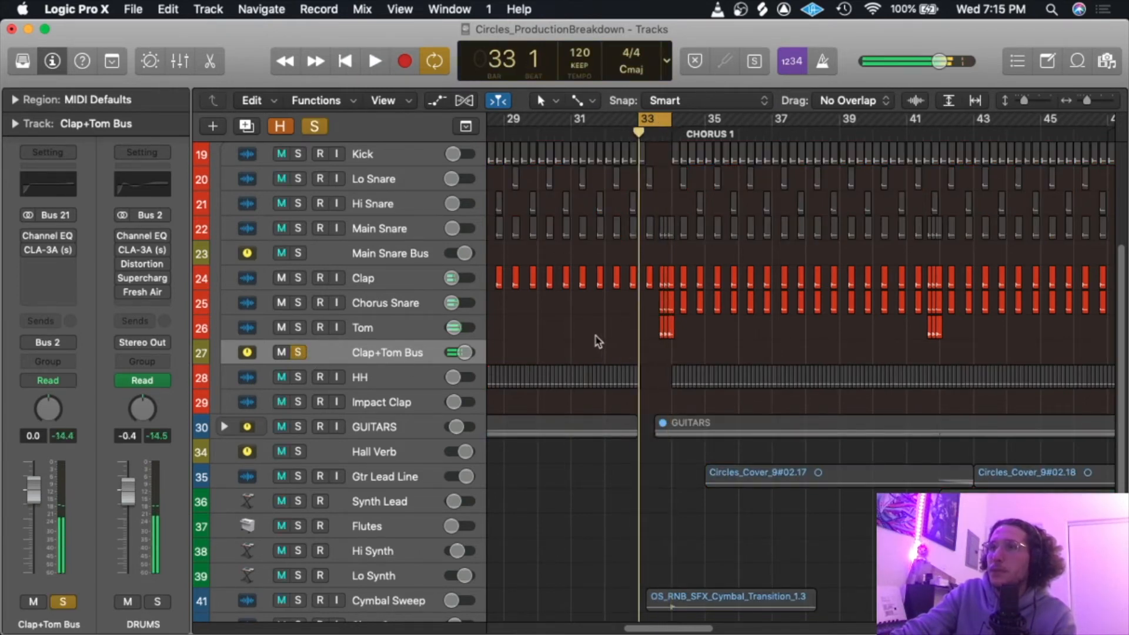
Switch the solo from the Clap+Tom Bus to the Tom and play it.
{"action": "left_click", "coordinate": [363, 327]}
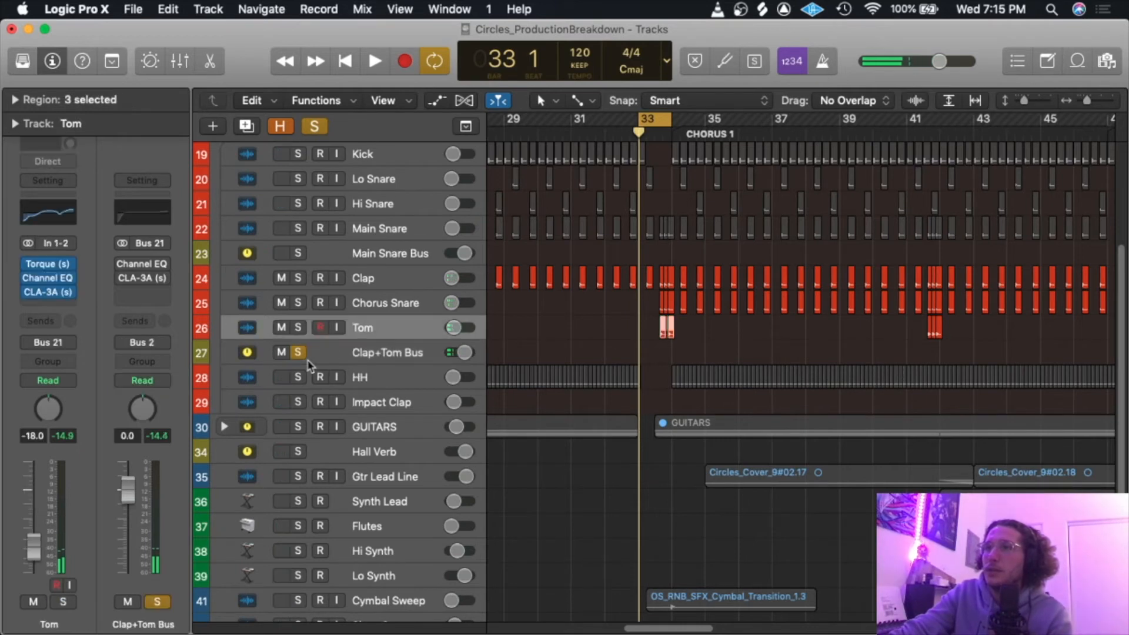
{"action": "left_click", "coordinate": [299, 353]}
{"action": "left_click", "coordinate": [298, 328]}
{"action": "key", "text": "space"}
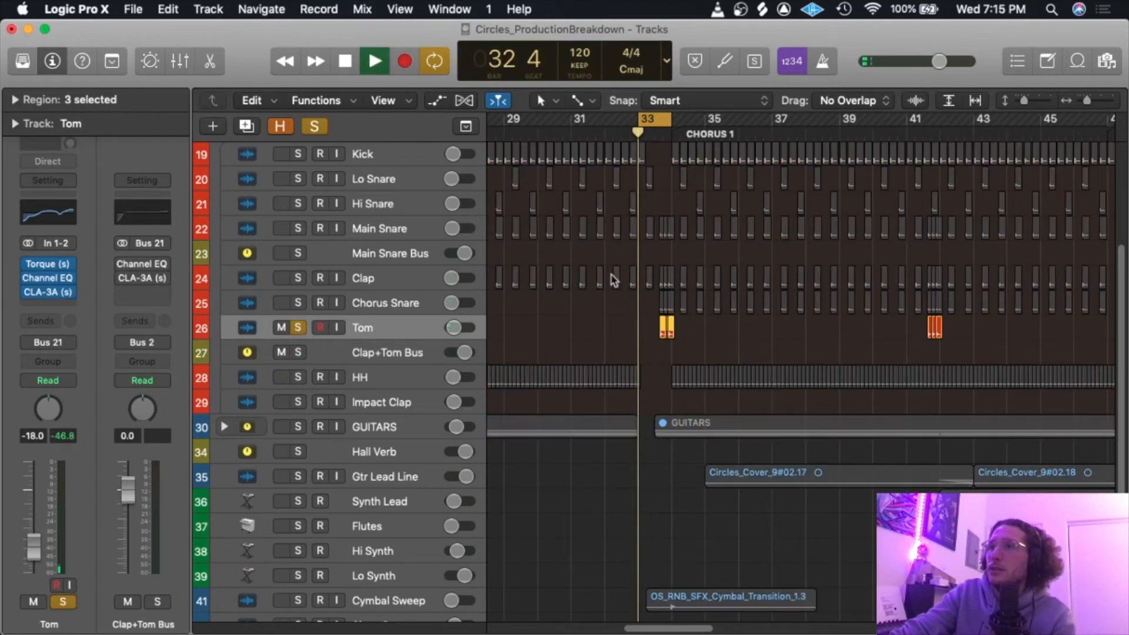
Bypass the Tom's Channel EQ and CLA-3A, then review the Torque plug-in's focus and pitch settings.
{"action": "left_click", "coordinate": [47, 263]}
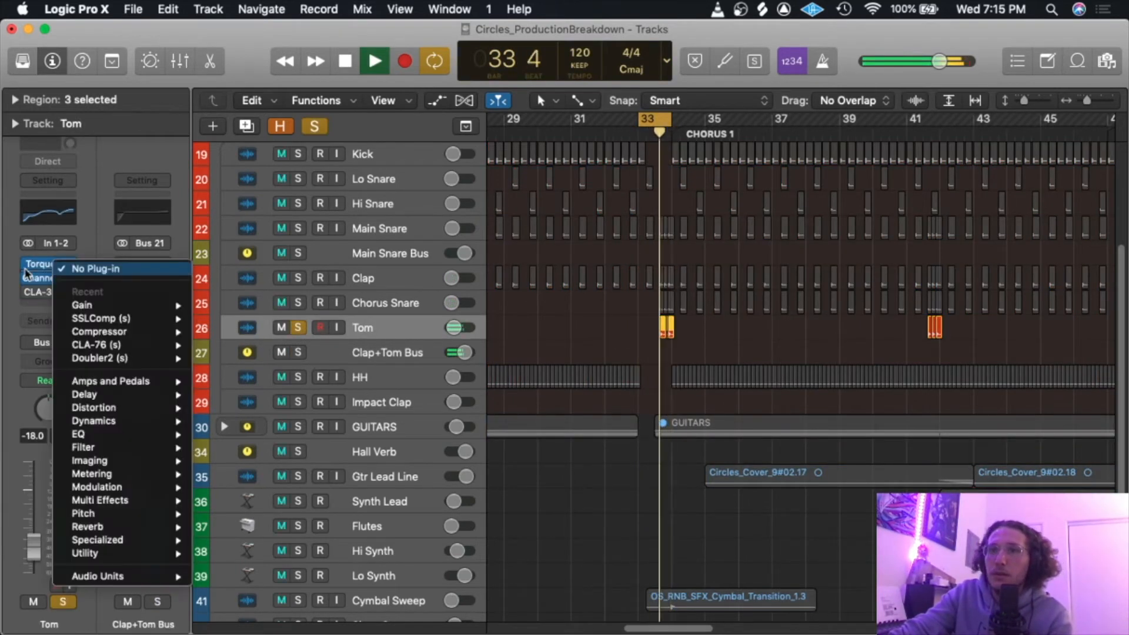
{"action": "left_click", "coordinate": [47, 263]}
{"action": "key", "text": "space"}
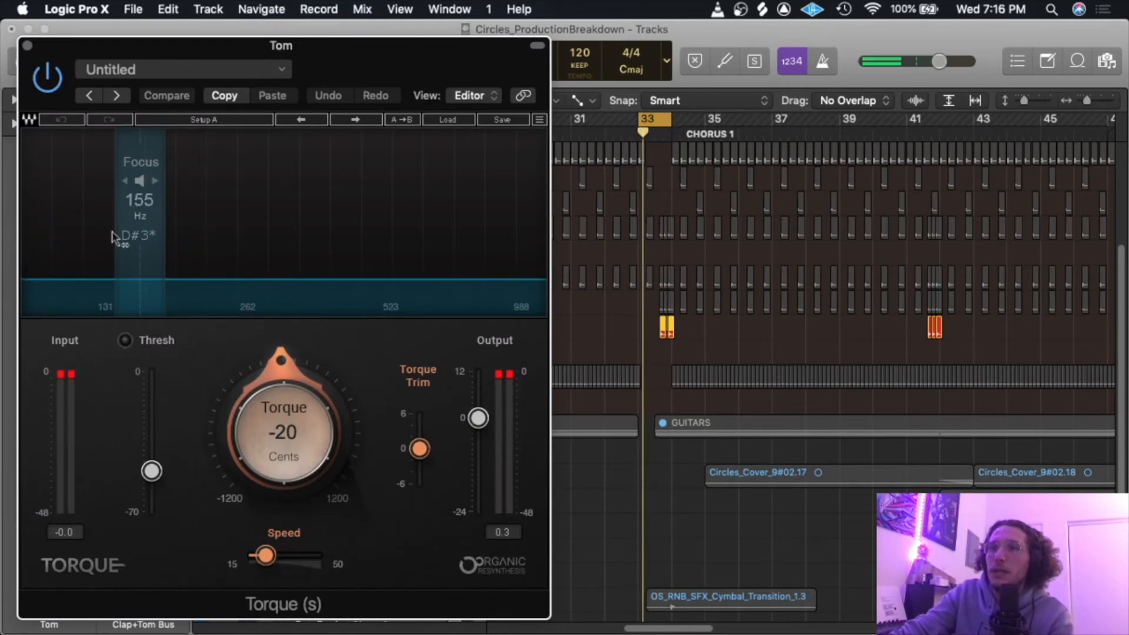
{"action": "left_click", "coordinate": [27, 45]}
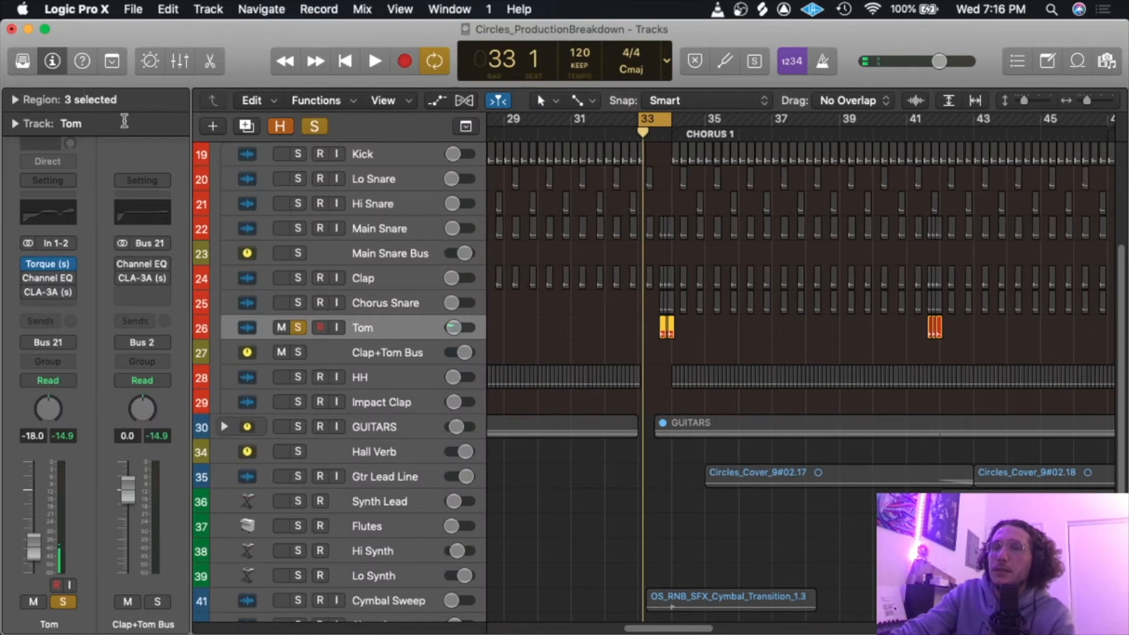
Review the Tom's Channel EQ curve and compare the sound with the EQ on and bypassed during playback.
{"action": "left_click", "coordinate": [47, 278]}
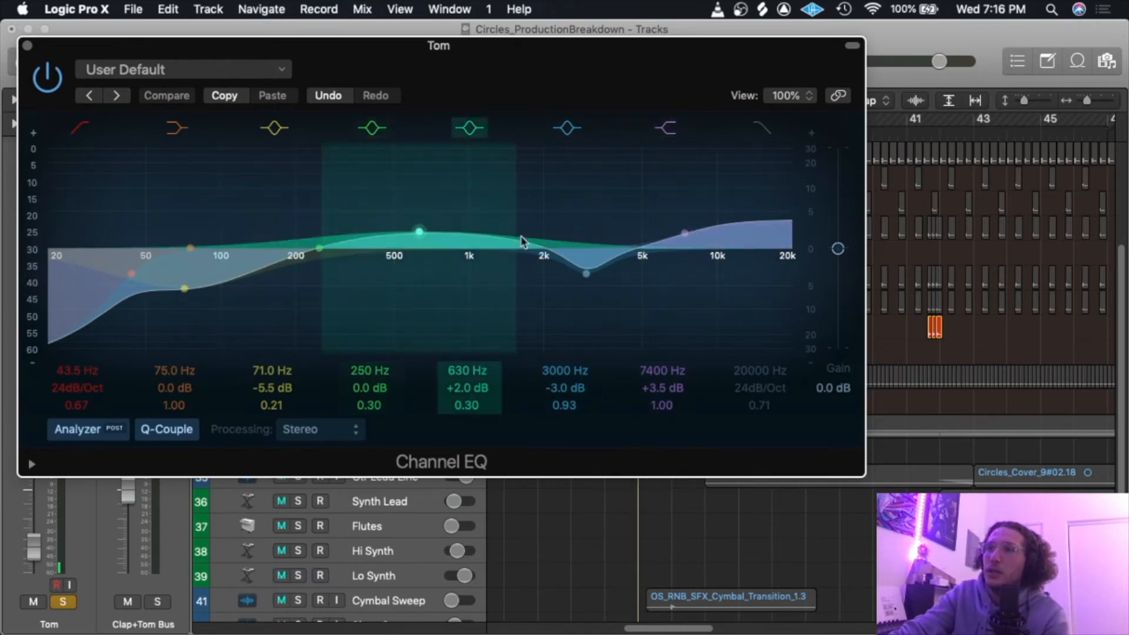
{"action": "key", "text": "space"}
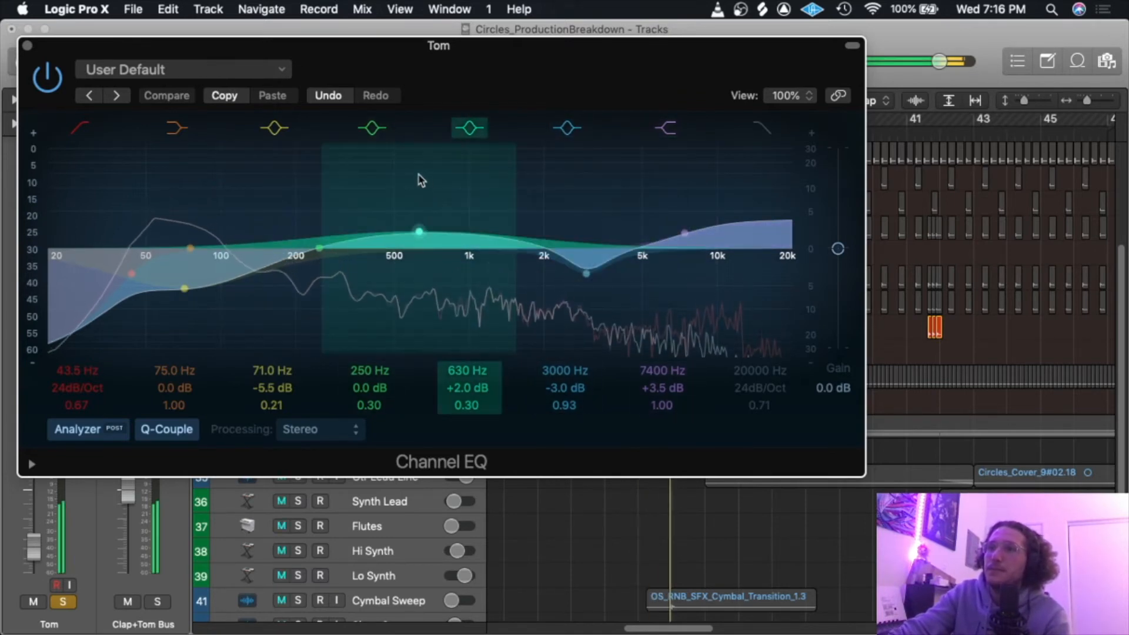
{"action": "left_click", "coordinate": [52, 80]}
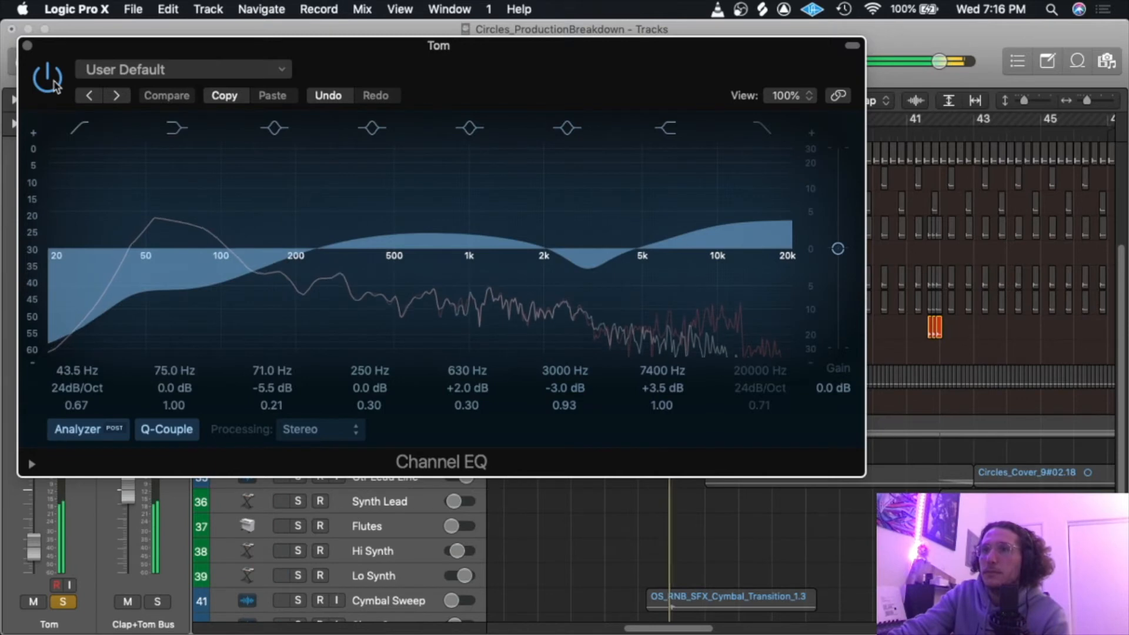
{"action": "left_click", "coordinate": [53, 82]}
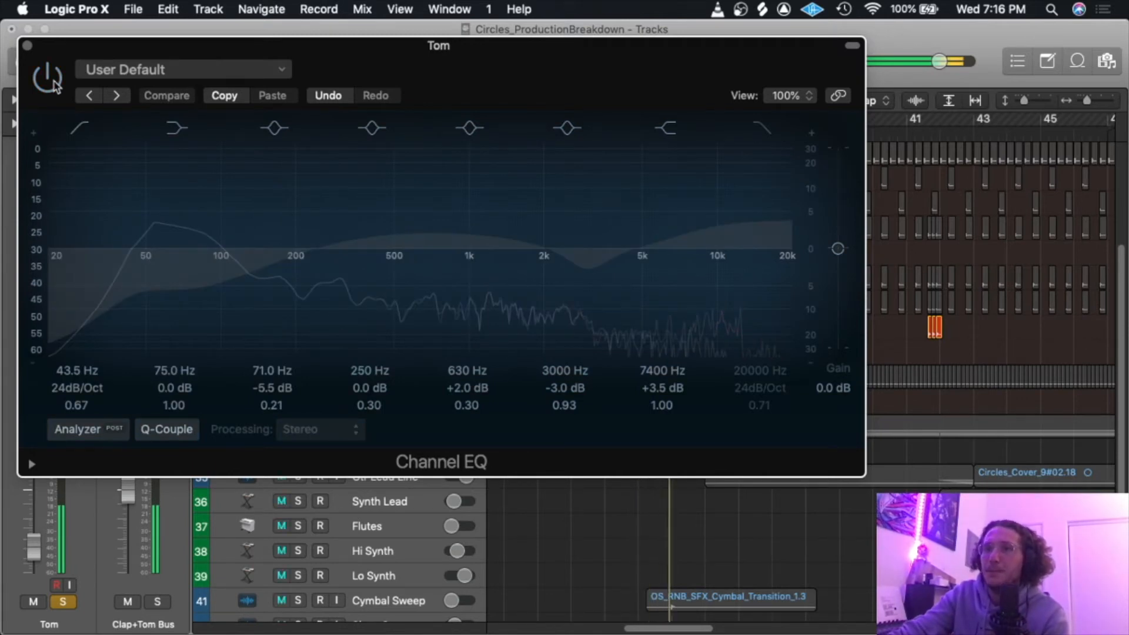
{"action": "left_click", "coordinate": [53, 83]}
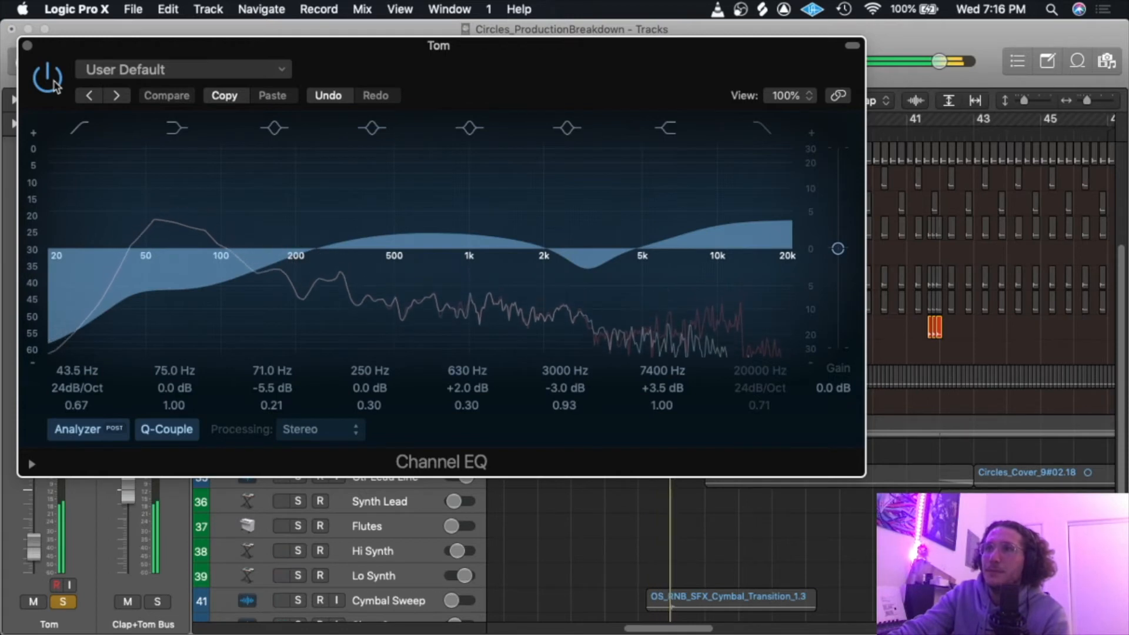
{"action": "left_click", "coordinate": [53, 82]}
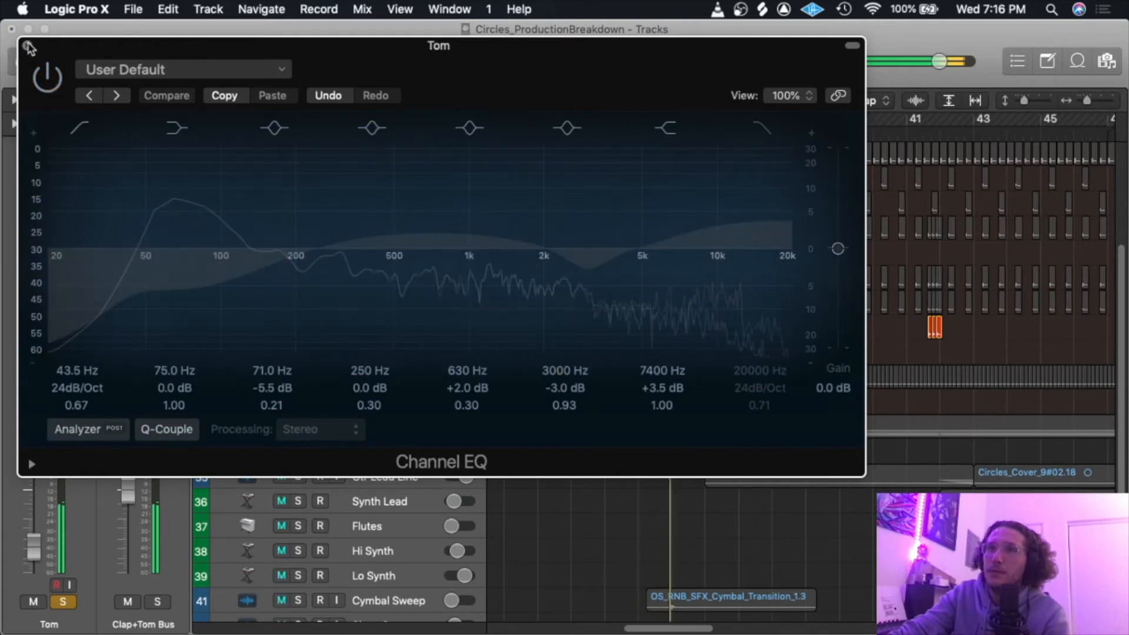
{"action": "left_click", "coordinate": [27, 45]}
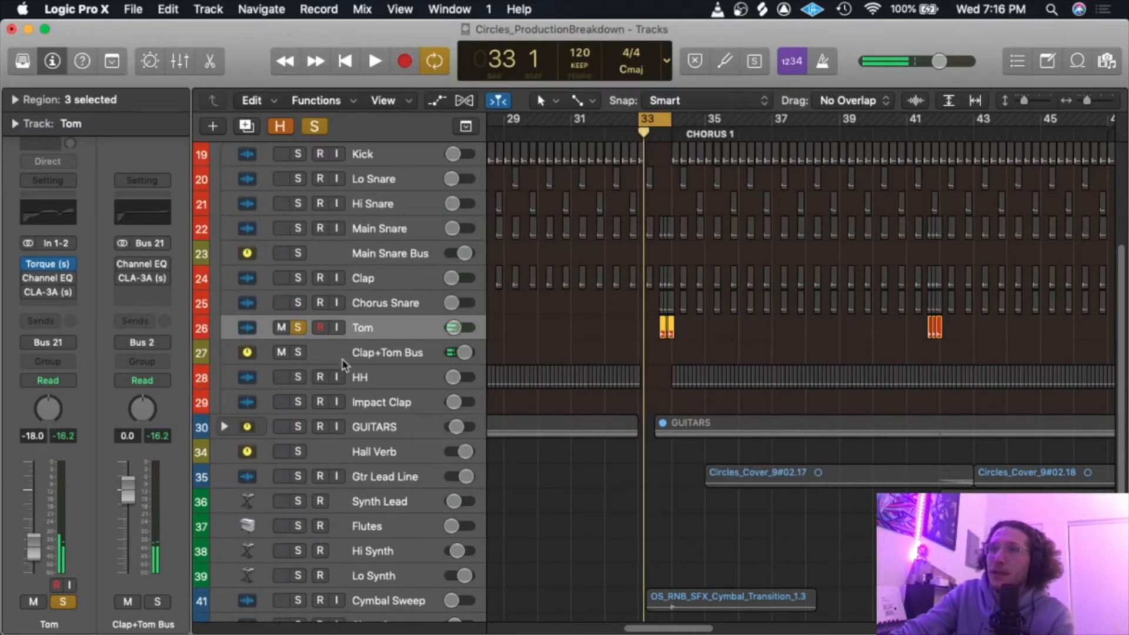
Turn the Tom's Channel EQ and CLA-3A back on and review the compressor's gain and peak reduction.
{"action": "left_click", "coordinate": [28, 278]}
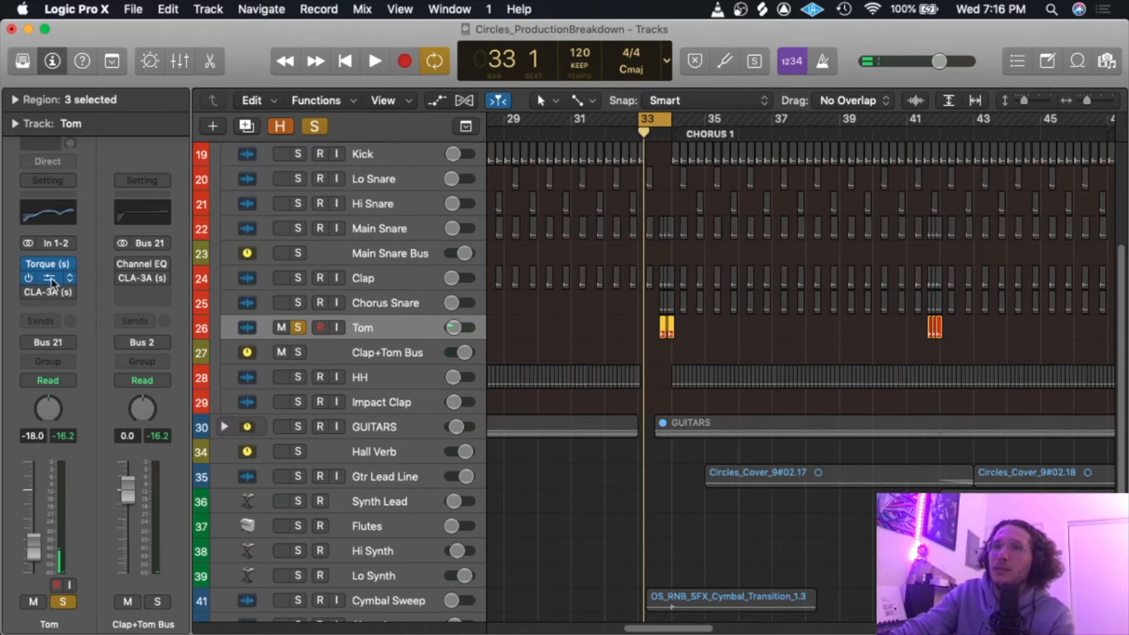
{"action": "left_click", "coordinate": [51, 279]}
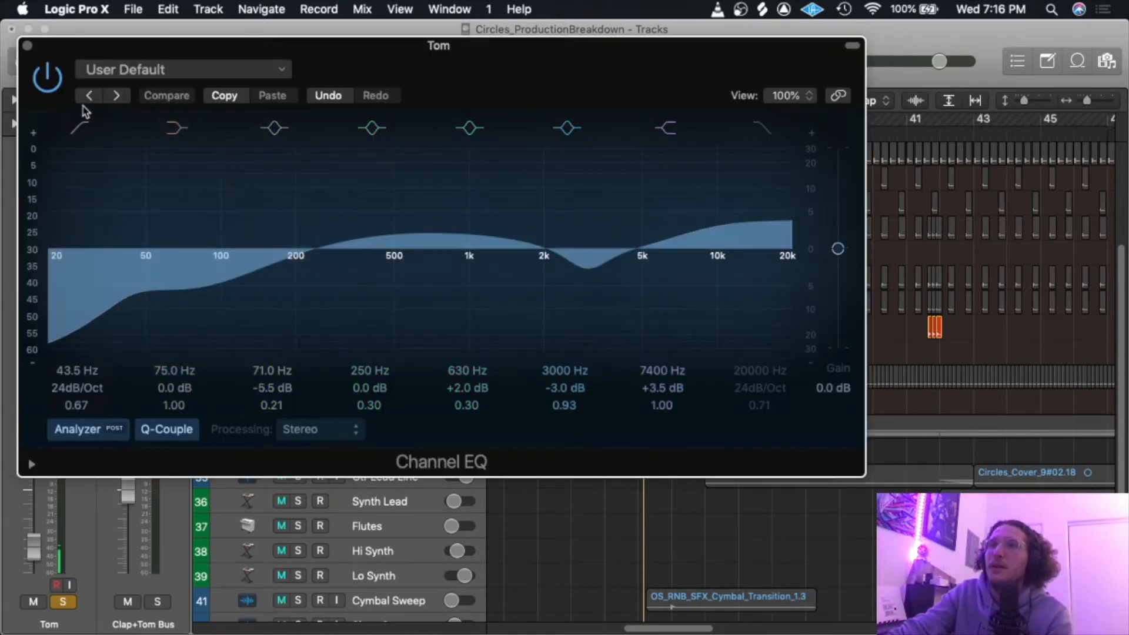
{"action": "left_click", "coordinate": [28, 46]}
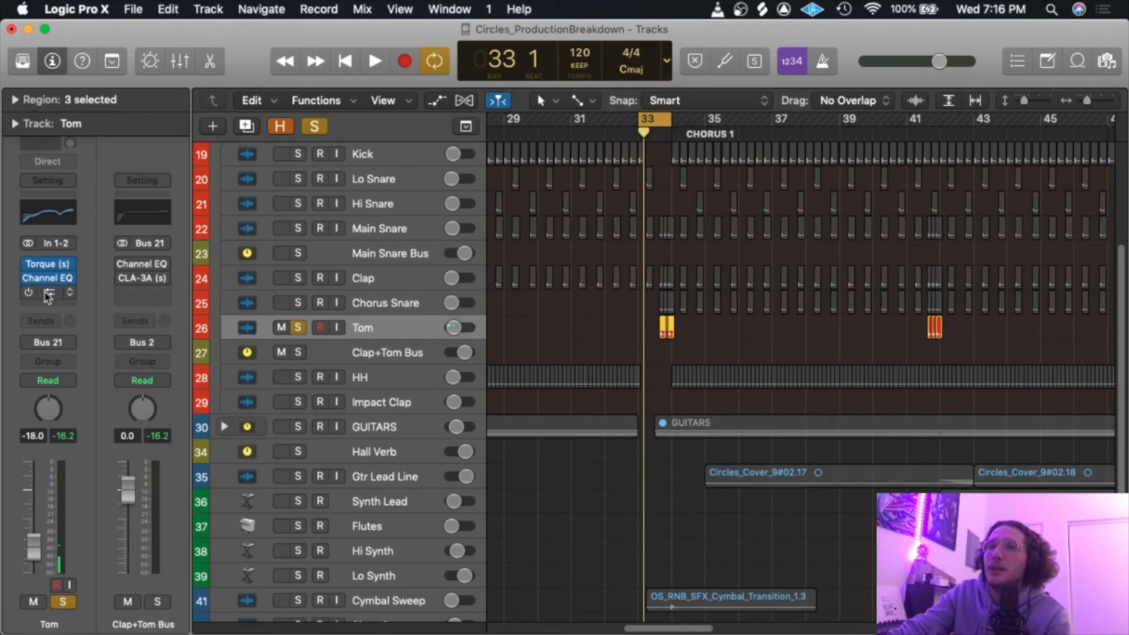
{"action": "mouse_move", "coordinate": [62, 297]}
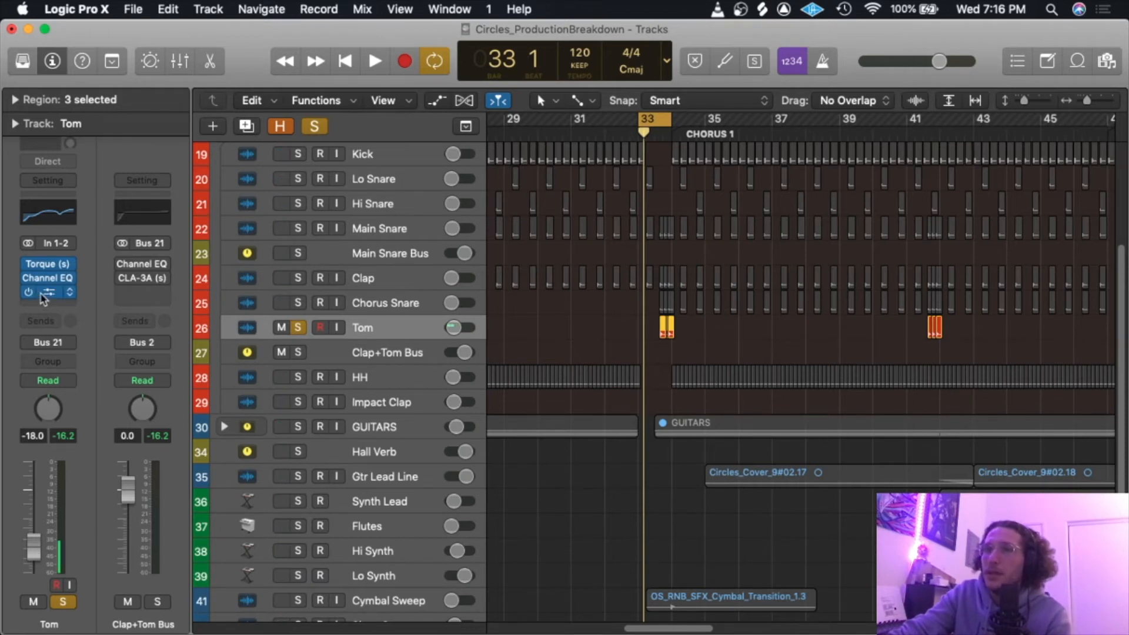
{"action": "left_click", "coordinate": [43, 296]}
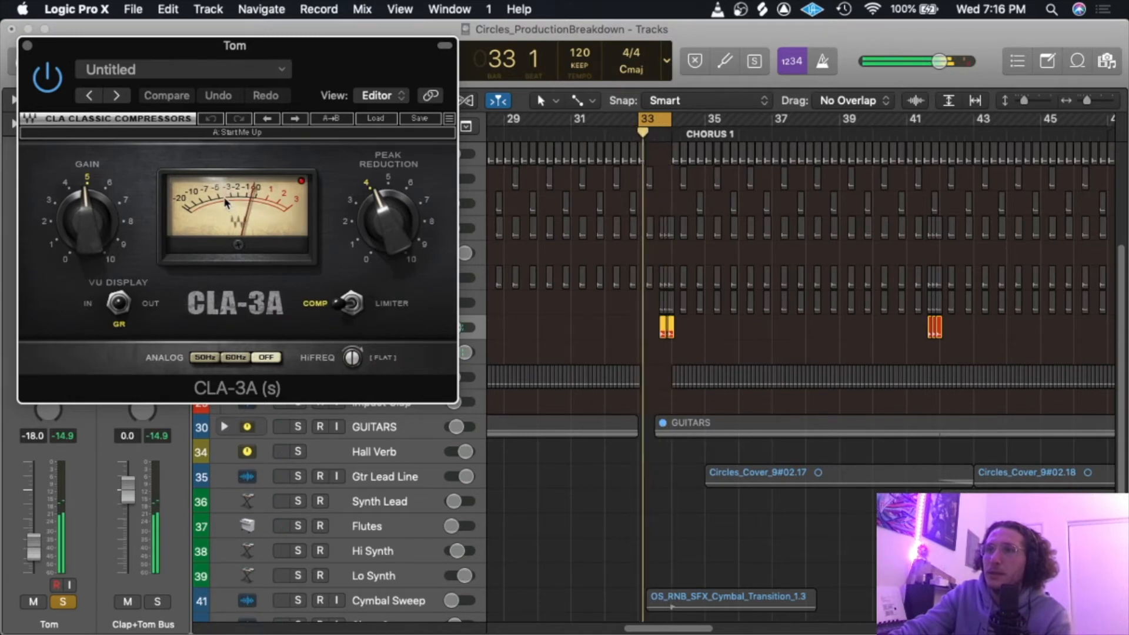
{"action": "left_click", "coordinate": [27, 45]}
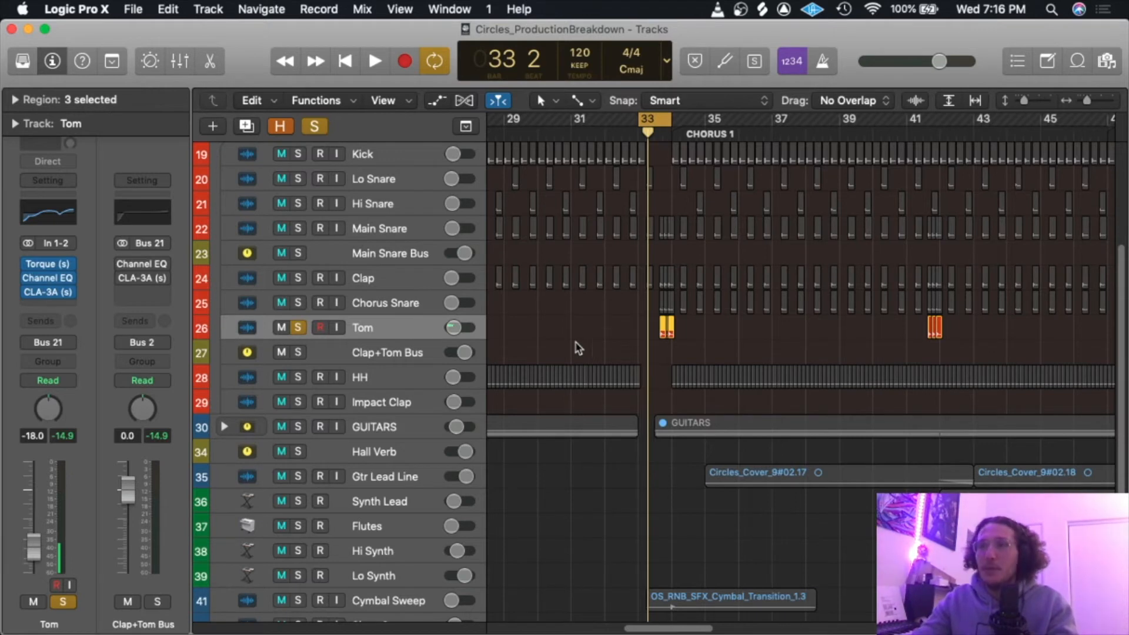
Move the solo from the Tom back to the Clap+Tom Bus and play the grouped sounds.
{"action": "left_click", "coordinate": [390, 352]}
{"action": "left_click", "coordinate": [299, 327]}
{"action": "left_click", "coordinate": [298, 353]}
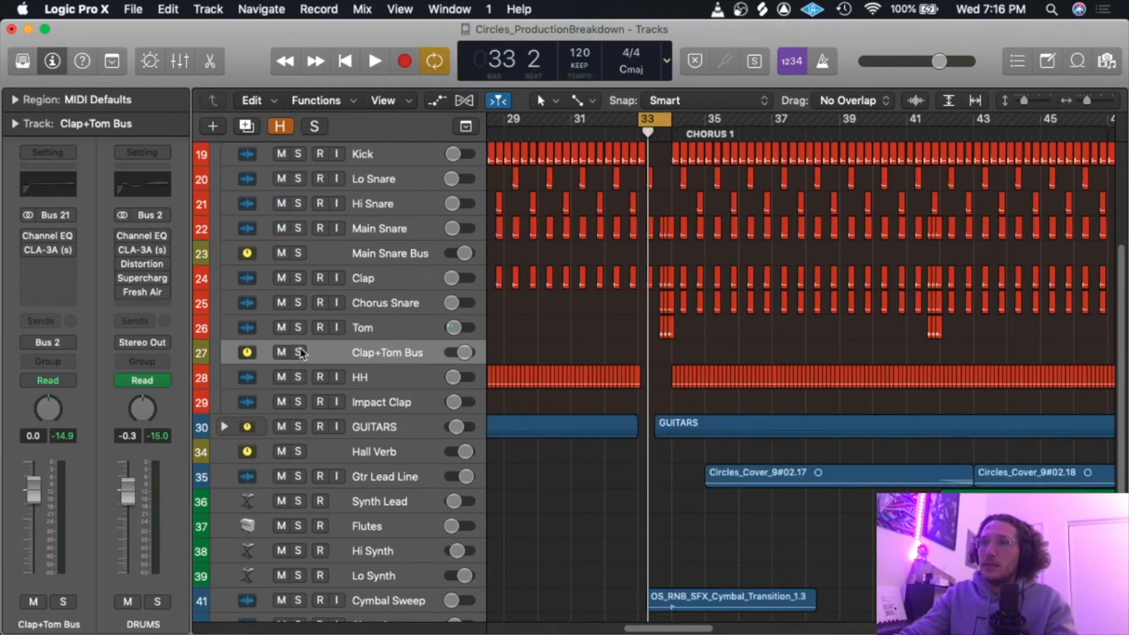
{"action": "key", "text": "space"}
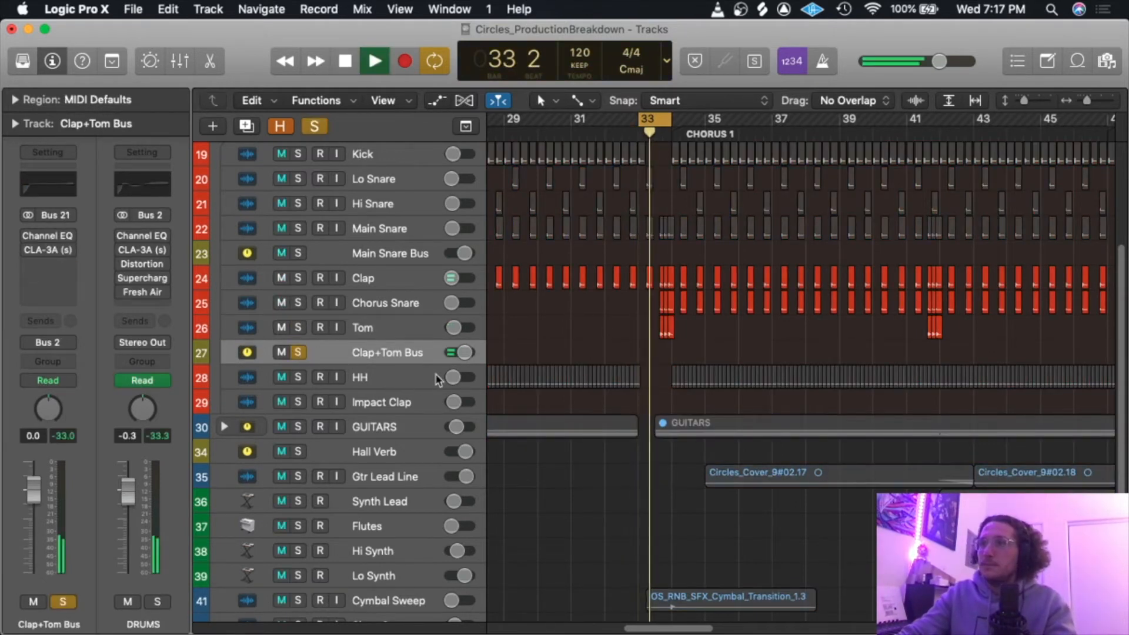
Review the Clap+Tom Bus's Channel EQ and CLA-3A settings and save the project.
{"action": "left_click", "coordinate": [52, 234]}
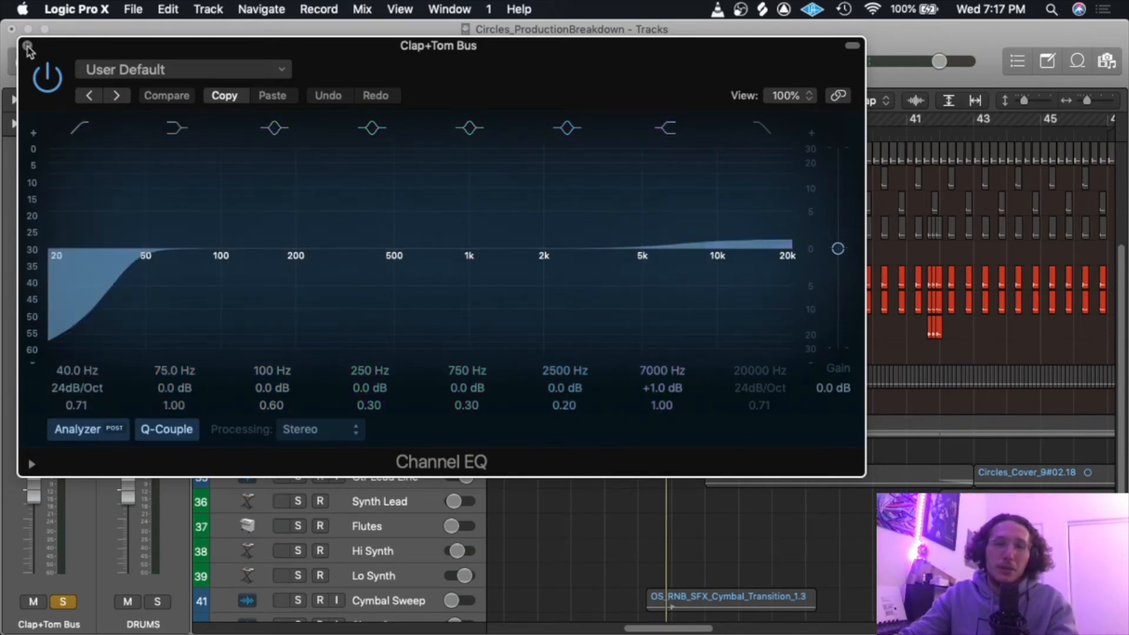
{"action": "left_click", "coordinate": [27, 46]}
{"action": "left_click", "coordinate": [48, 249]}
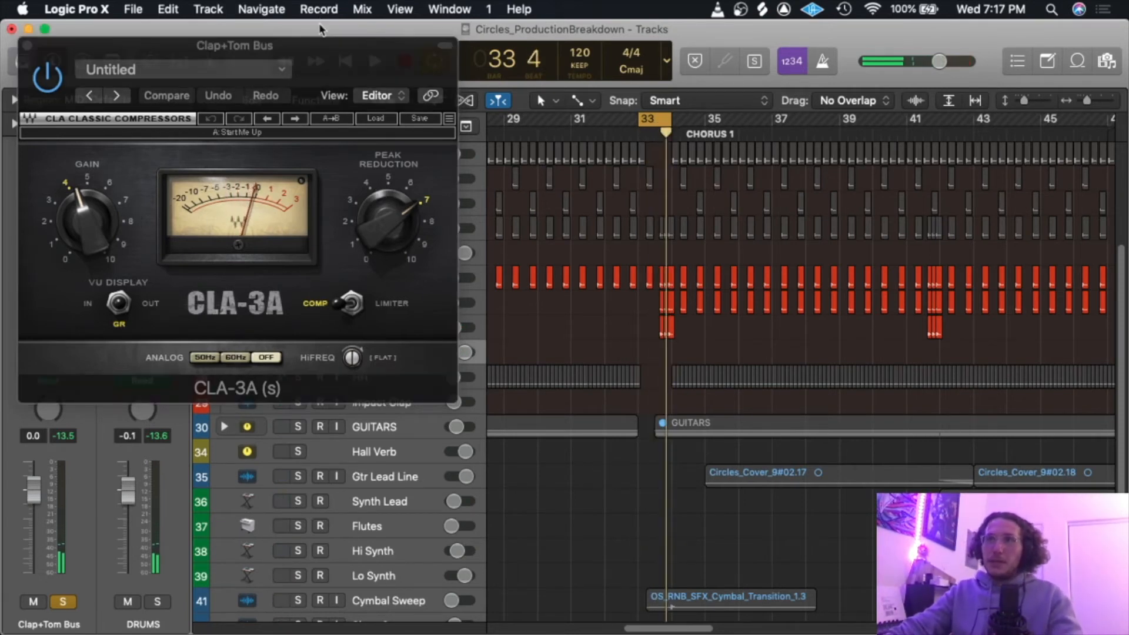
{"action": "key", "text": "super+s"}
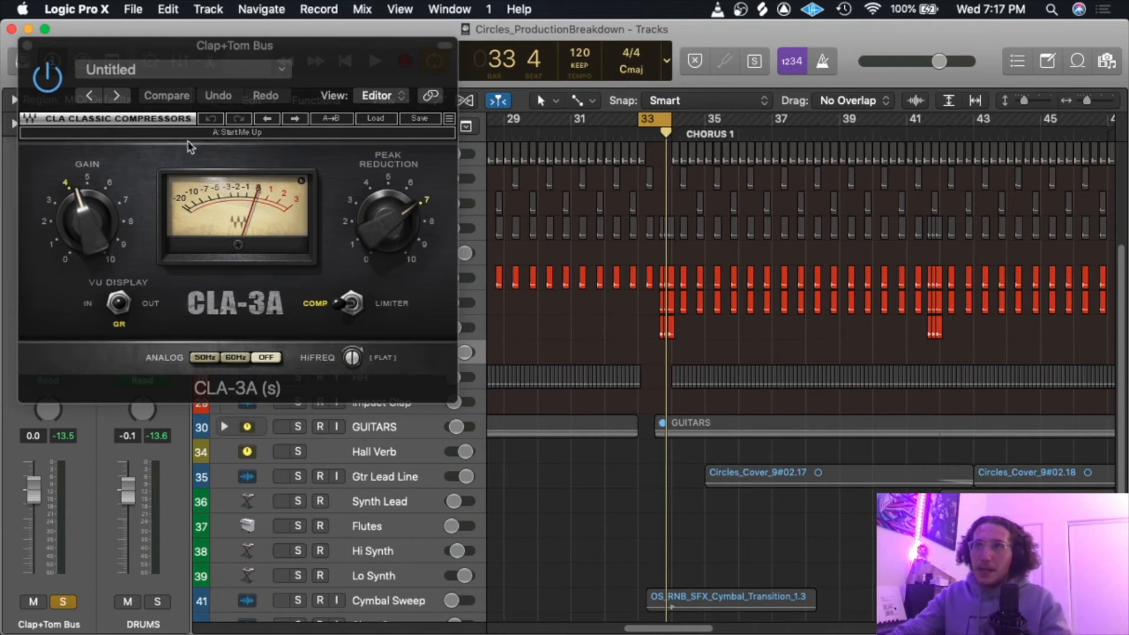
{"action": "left_click", "coordinate": [26, 46]}
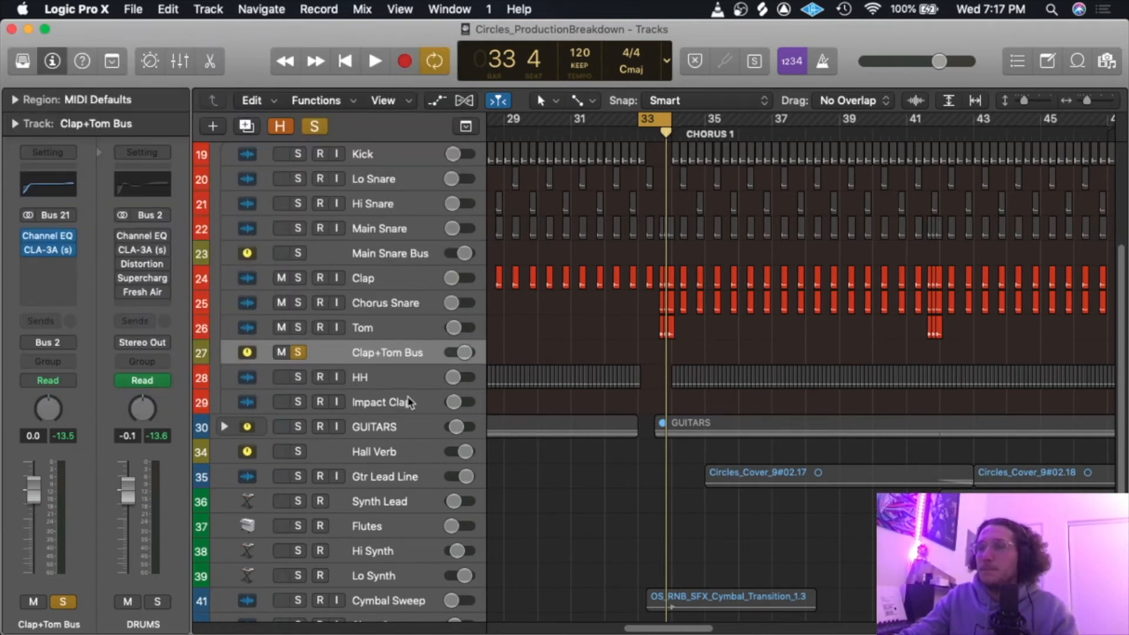
{"action": "scroll", "coordinate": [352, 329], "scroll_direction": "down", "scroll_amount": 3}
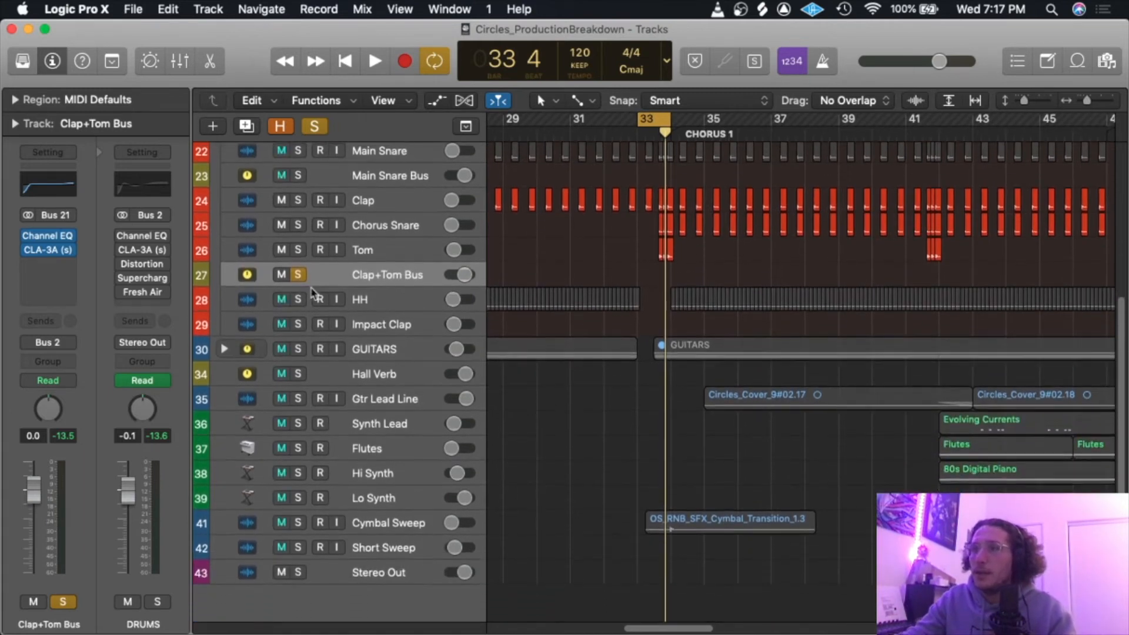
Move the solo from the Clap+Tom Bus to the HH track and select the HH.
{"action": "left_click", "coordinate": [298, 270]}
{"action": "left_click", "coordinate": [298, 295]}
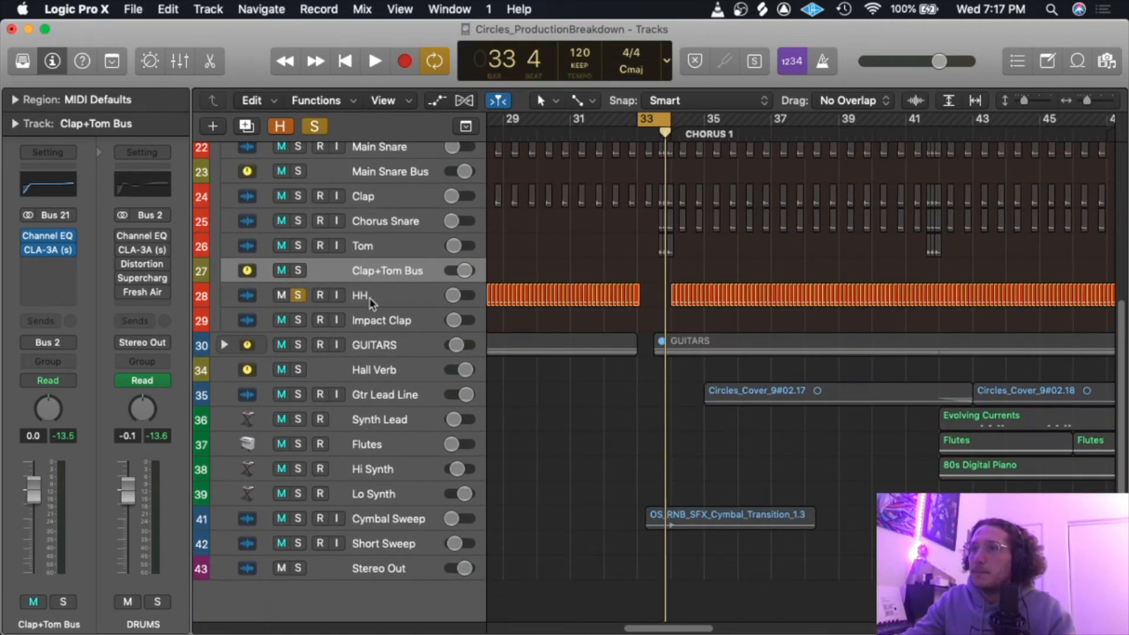
{"action": "left_click", "coordinate": [376, 296]}
Set the cycle range to the Intro 2 section and select the HH regions within it.
{"action": "scroll", "coordinate": [714, 289], "scroll_direction": "left", "scroll_amount": 5}
{"action": "scroll", "coordinate": [675, 277], "scroll_direction": "left", "scroll_amount": 1}
{"action": "scroll", "coordinate": [617, 287], "scroll_direction": "right", "scroll_amount": 6}
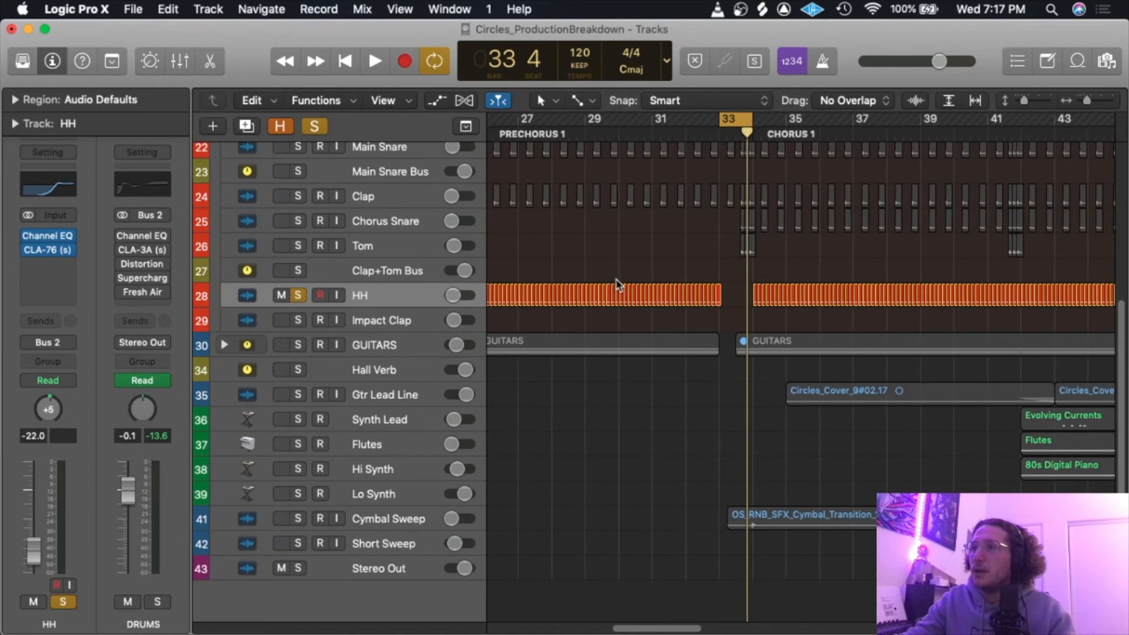
{"action": "scroll", "coordinate": [675, 265], "scroll_direction": "left", "scroll_amount": 8}
{"action": "scroll", "coordinate": [669, 253], "scroll_direction": "left", "scroll_amount": 5}
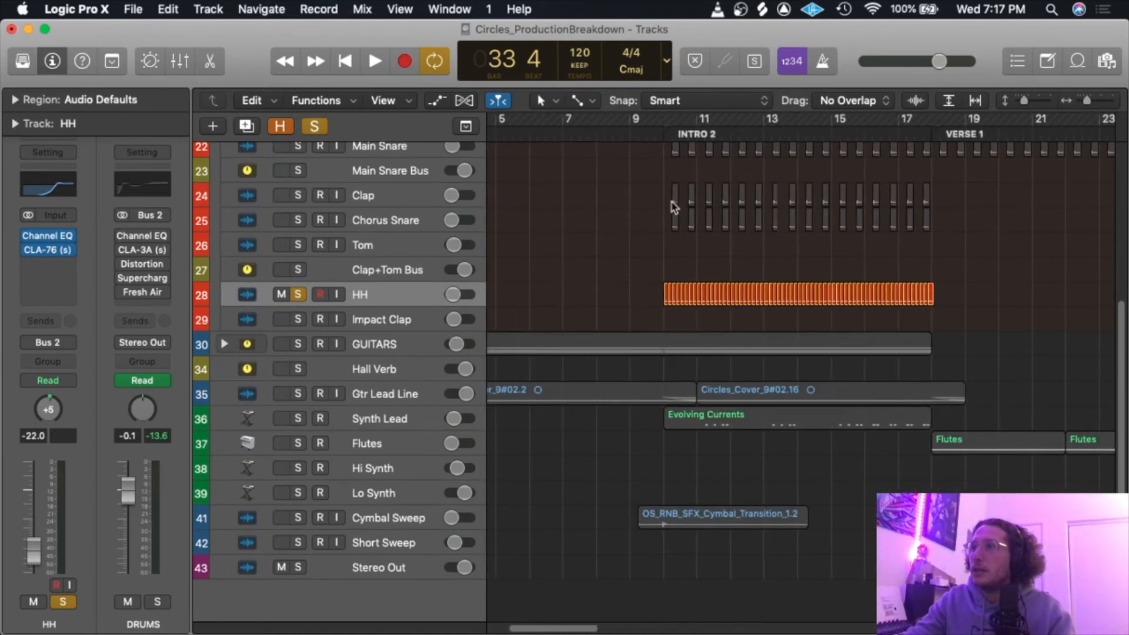
{"action": "left_click_drag", "start_coordinate": [668, 128], "coordinate": [927, 184]}
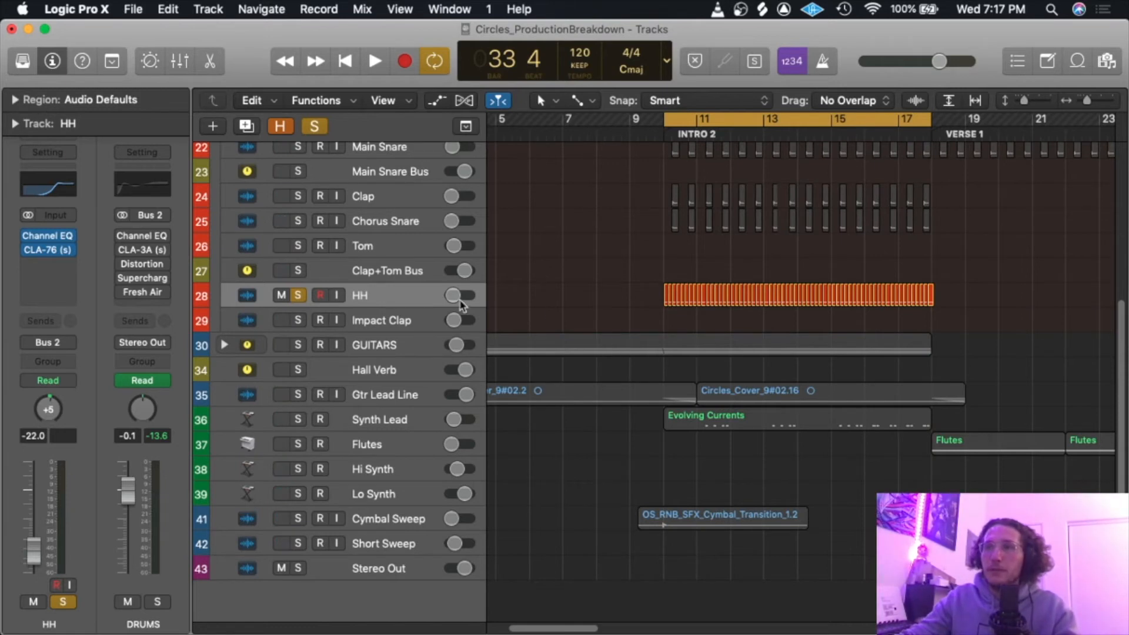
{"action": "left_click", "coordinate": [361, 306]}
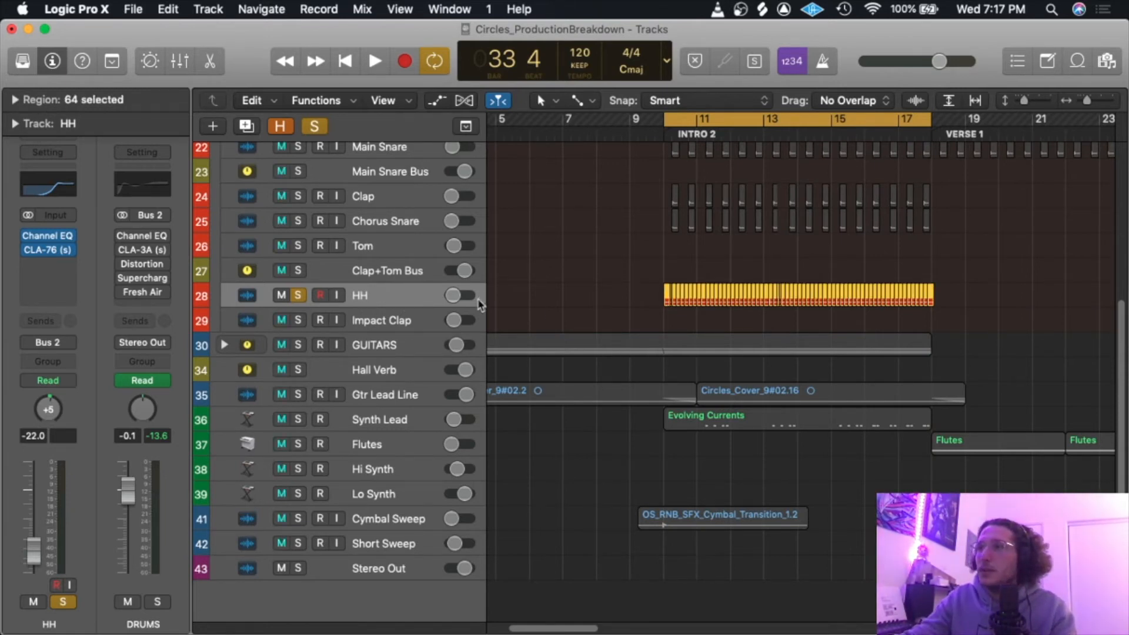
Bypass the HH's Channel EQ and CLA-76 and play the dry hi-hat through the Intro 2 cycle.
{"action": "scroll", "coordinate": [520, 294], "scroll_direction": "up", "scroll_amount": 4}
{"action": "scroll", "coordinate": [520, 294], "scroll_direction": "right", "scroll_amount": 2}
{"action": "scroll", "coordinate": [519, 304], "scroll_direction": "right", "scroll_amount": 3}
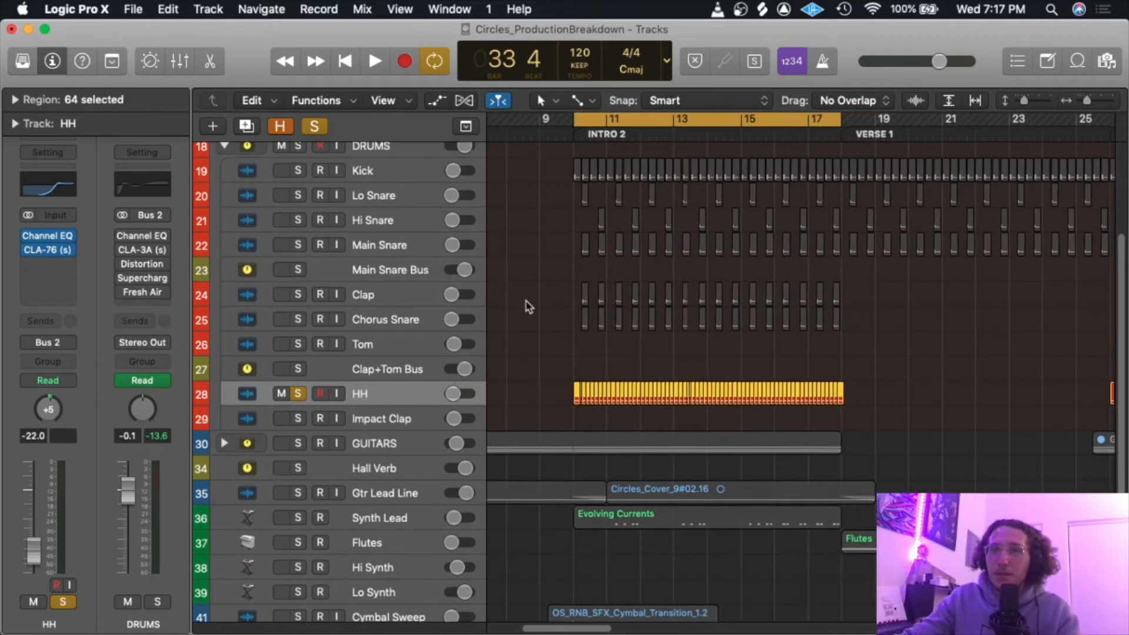
{"action": "scroll", "coordinate": [519, 339], "scroll_direction": "down", "scroll_amount": 3}
{"action": "scroll", "coordinate": [540, 345], "scroll_direction": "down", "scroll_amount": 1}
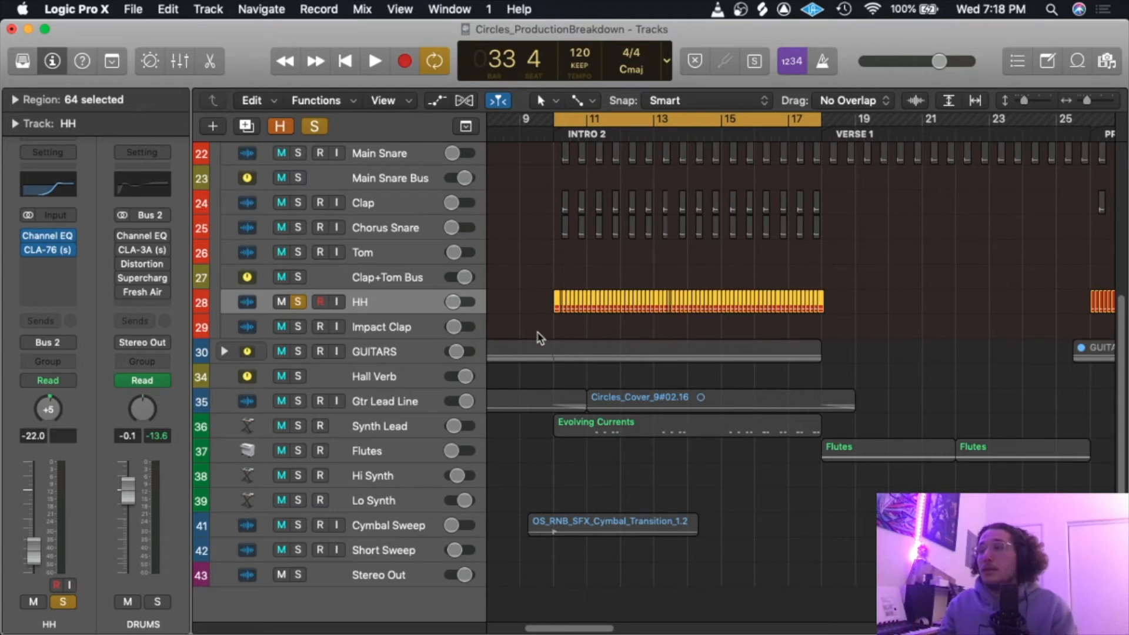
{"action": "mouse_move", "coordinate": [1086, 102]}
{"action": "left_mouse_down"}
{"action": "mouse_move", "coordinate": [1113, 101]}
{"action": "mouse_move", "coordinate": [1083, 117]}
{"action": "left_mouse_up"}
{"action": "mouse_move", "coordinate": [463, 325]}
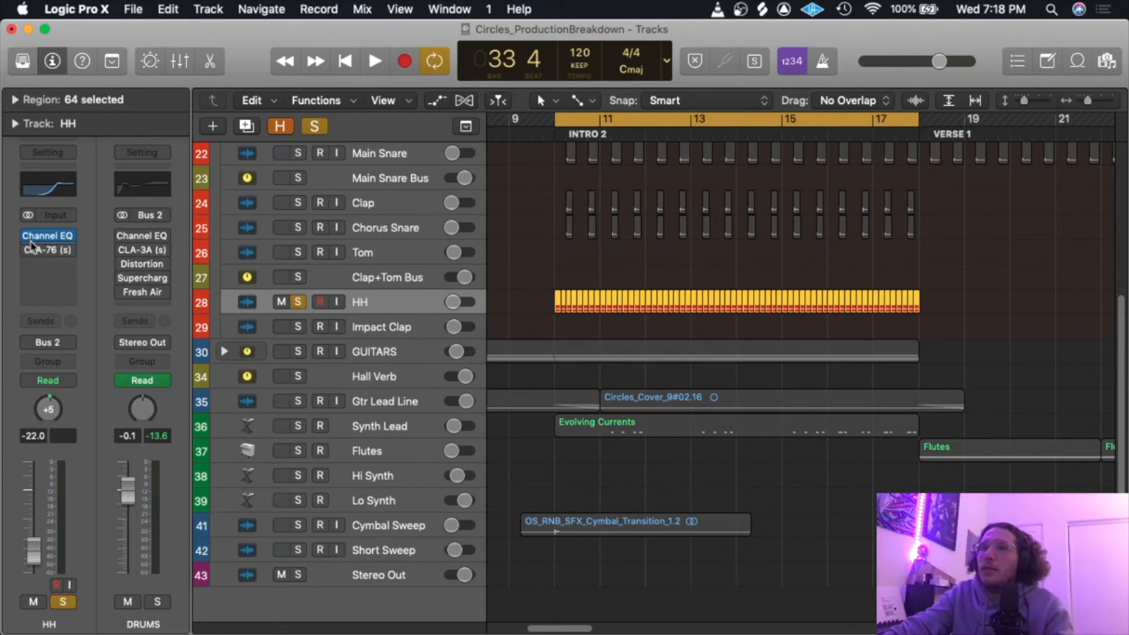
{"action": "key", "text": "space"}
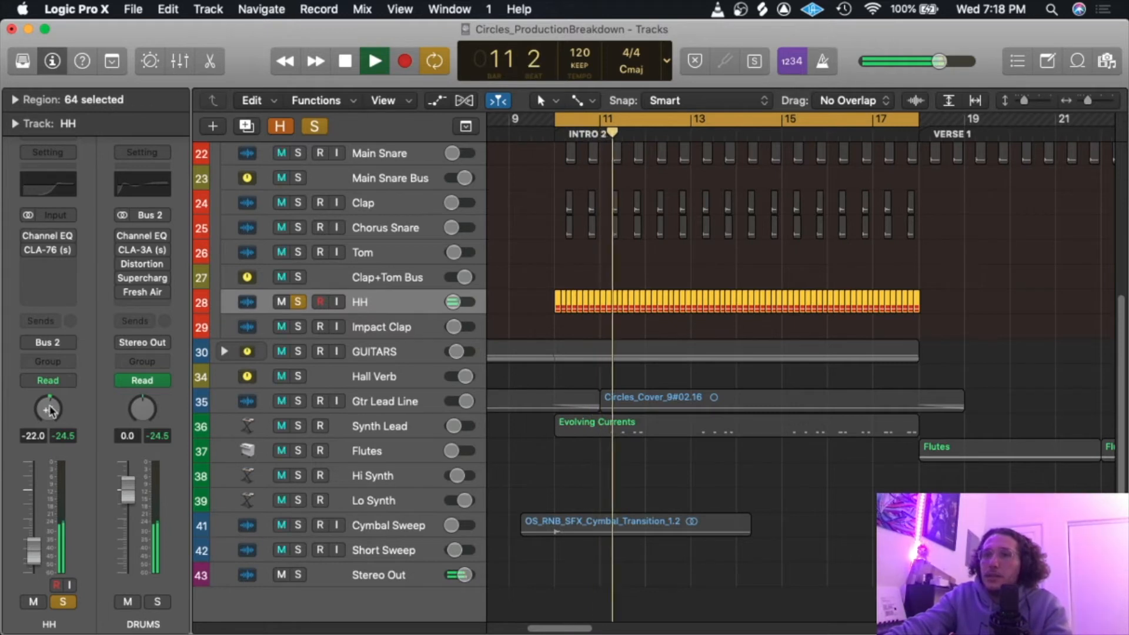
{"action": "key", "text": "space"}
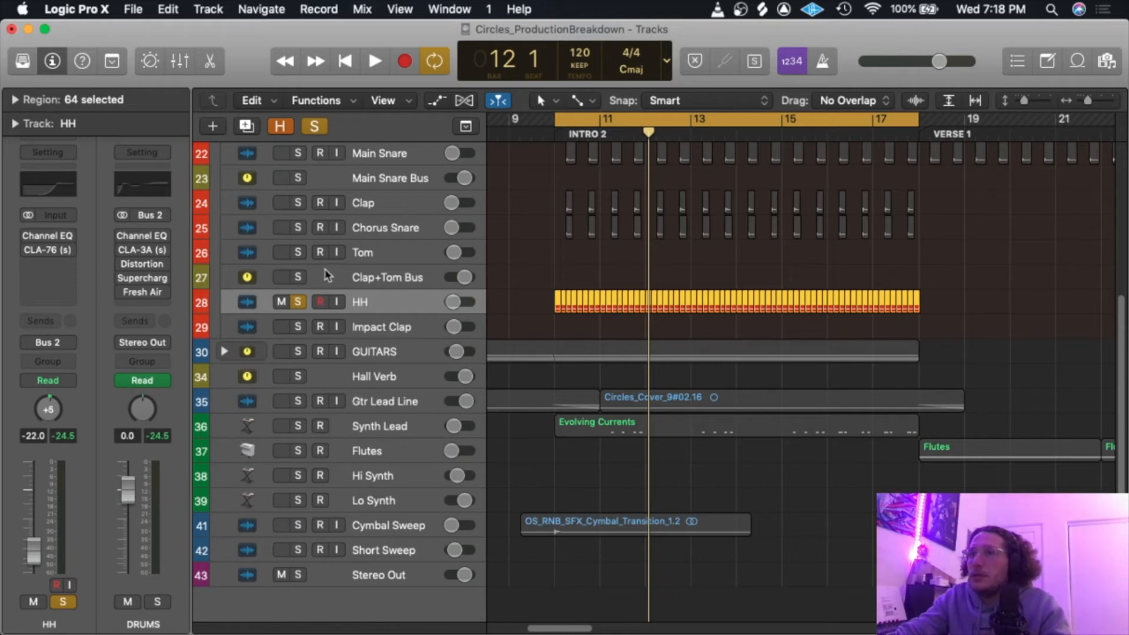
Play the HH again and enlarge its track to examine the individual hi-hat waveforms around bar 12.
{"action": "key", "text": "space"}
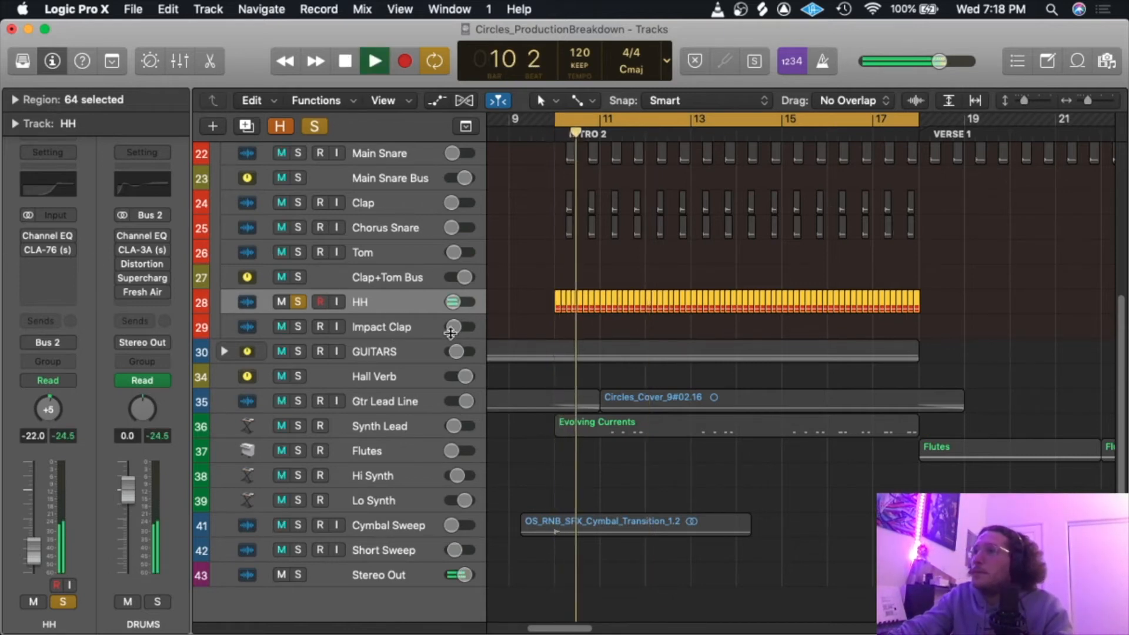
{"action": "left_click_drag", "start_coordinate": [379, 312], "coordinate": [379, 447]}
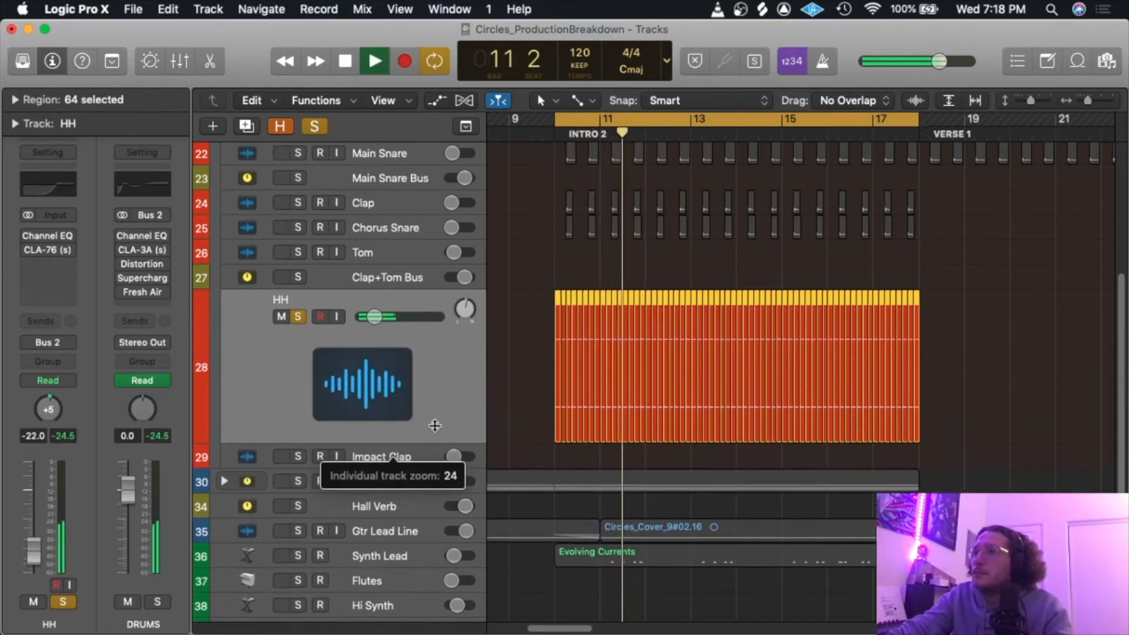
{"action": "left_click", "coordinate": [1097, 102]}
{"action": "left_click", "coordinate": [1097, 102]}
{"action": "key", "text": "space"}
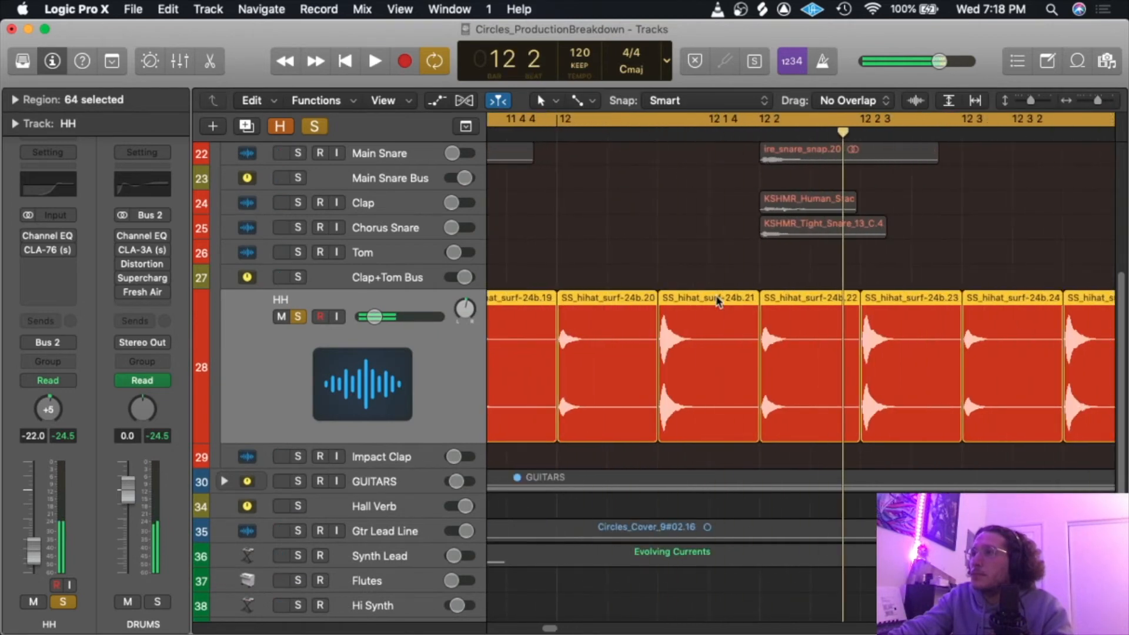
Show the region parameters and compare the gain of neighbouring SS_hihat_surf-24b regions on the HH track.
{"action": "left_click", "coordinate": [612, 258]}
{"action": "left_click", "coordinate": [613, 333]}
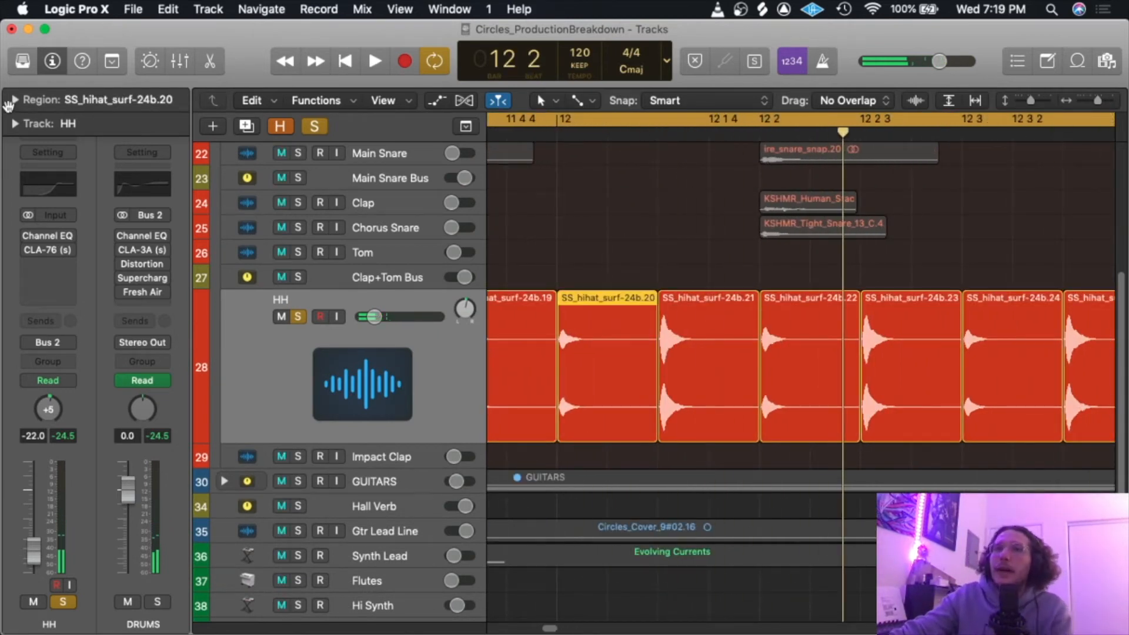
{"action": "left_click", "coordinate": [11, 101]}
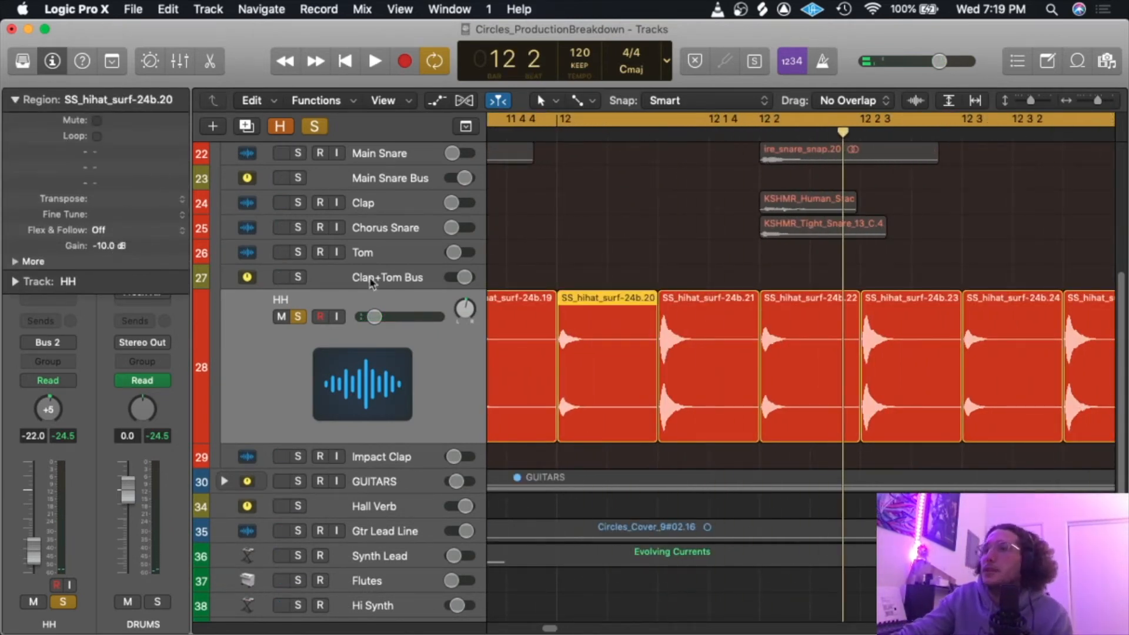
{"action": "left_click", "coordinate": [697, 370]}
{"action": "left_click", "coordinate": [817, 360]}
{"action": "left_click", "coordinate": [738, 365]}
{"action": "left_click", "coordinate": [806, 360]}
{"action": "left_click", "coordinate": [719, 367]}
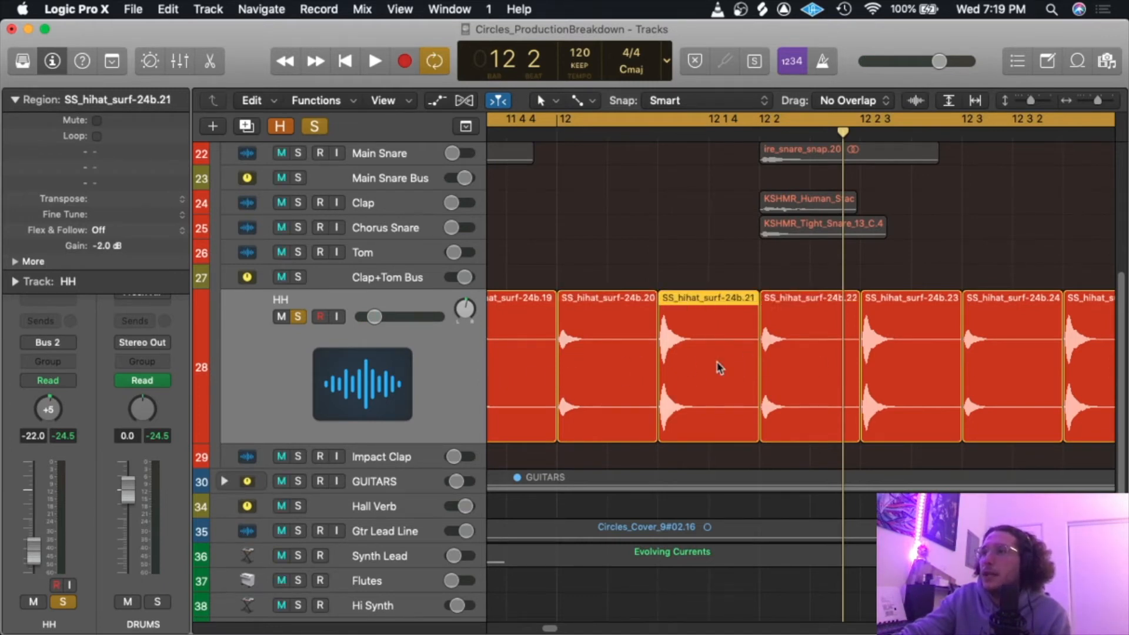
Play the full HH pattern across Intro 2 and collapse the region parameters.
{"action": "left_click_drag", "start_coordinate": [1097, 103], "coordinate": [1085, 109]}
{"action": "key", "text": "space"}
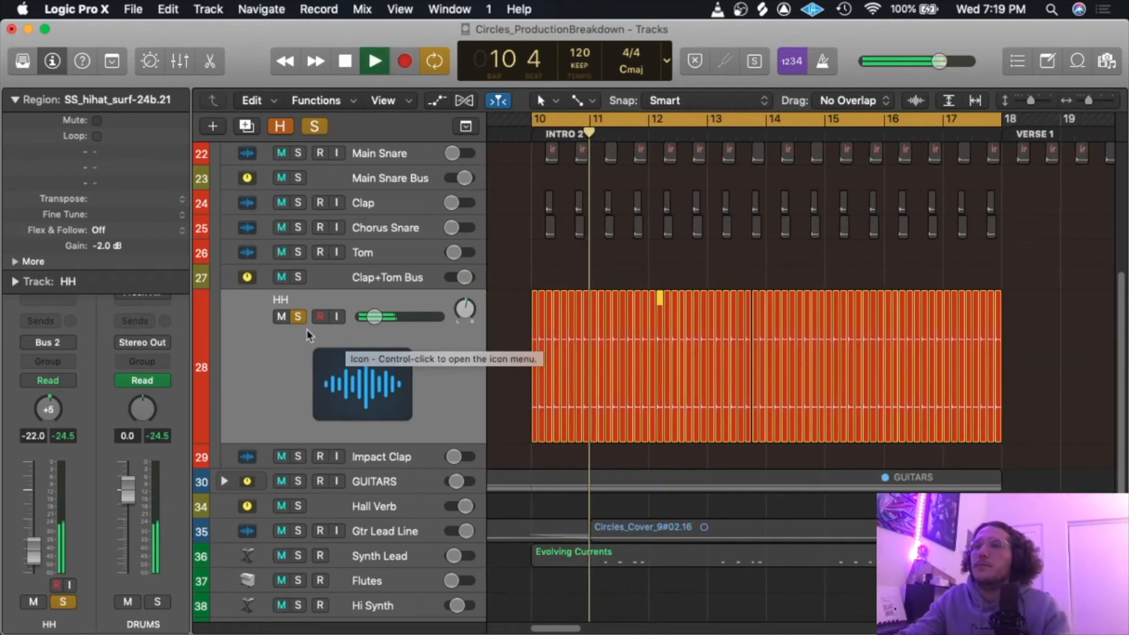
{"action": "left_click", "coordinate": [18, 101]}
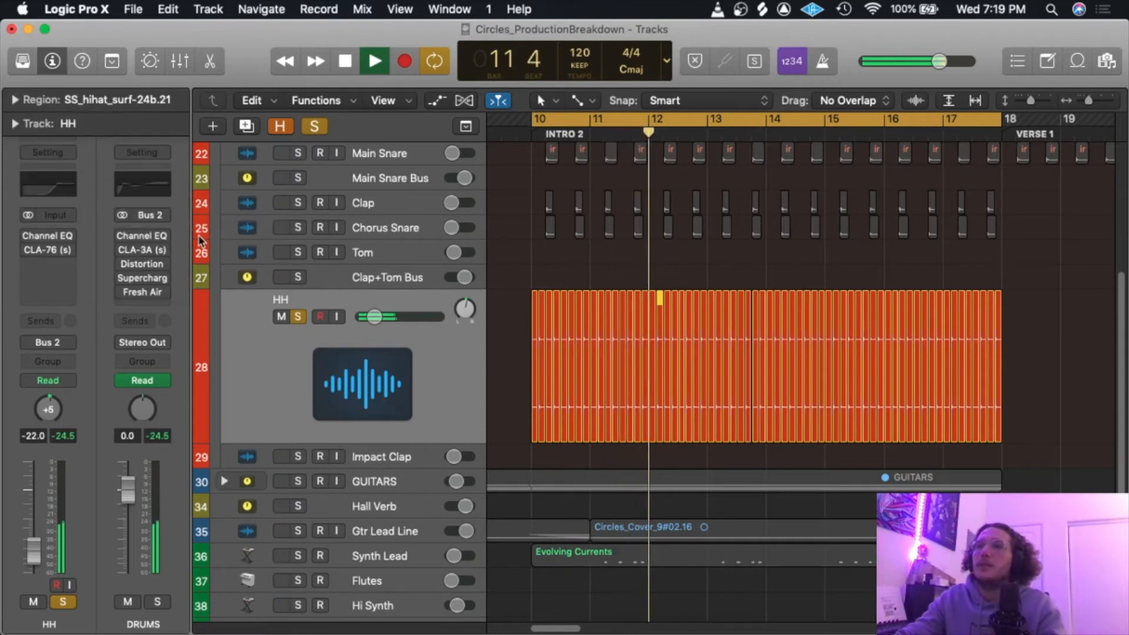
Solo the Kick alongside the HH to hear them together, stop playback and unsolo the Kick.
{"action": "scroll", "coordinate": [346, 212], "scroll_direction": "up", "scroll_amount": 2}
{"action": "scroll", "coordinate": [347, 211], "scroll_direction": "up", "scroll_amount": 4}
{"action": "left_click", "coordinate": [298, 228]}
{"action": "scroll", "coordinate": [299, 234], "scroll_direction": "down", "scroll_amount": 1}
{"action": "scroll", "coordinate": [317, 233], "scroll_direction": "down", "scroll_amount": 1}
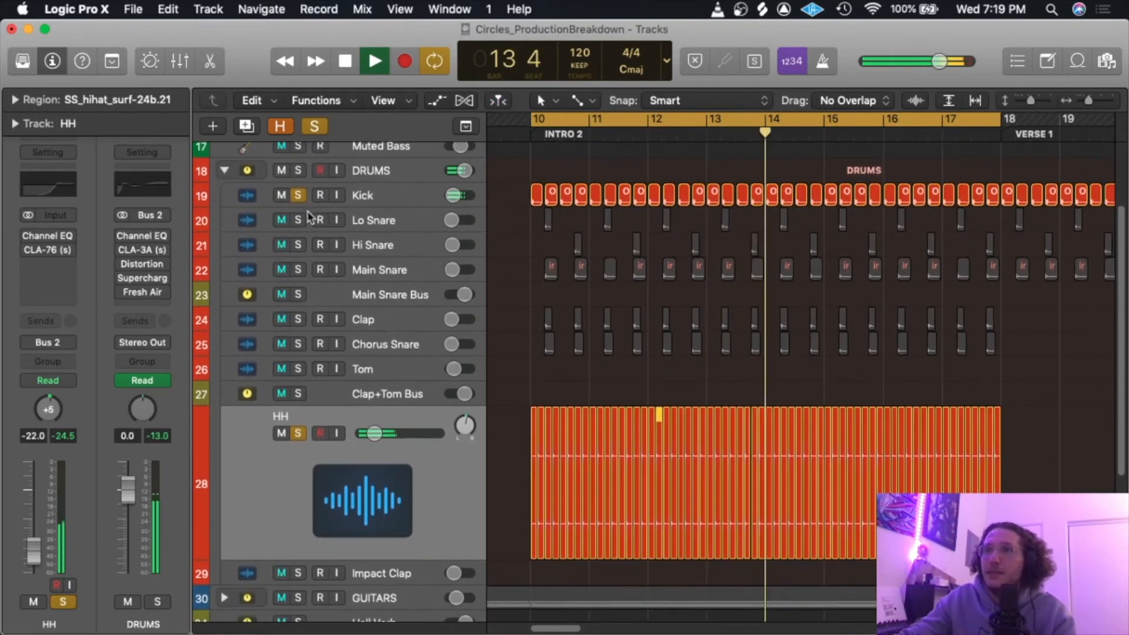
{"action": "scroll", "coordinate": [330, 234], "scroll_direction": "down", "scroll_amount": 1}
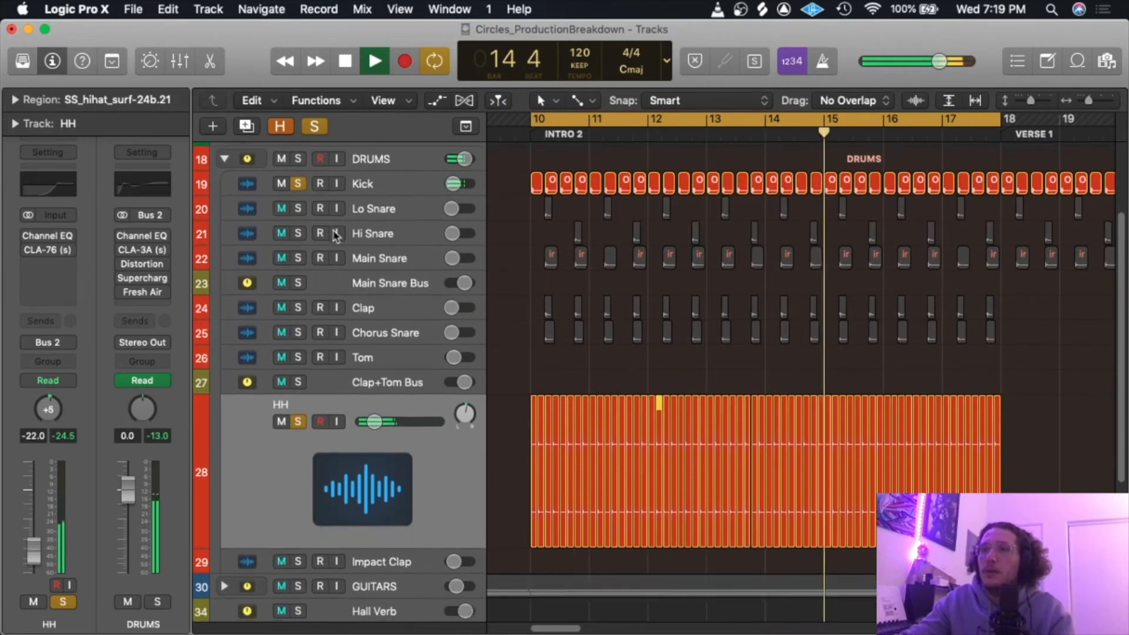
{"action": "key", "text": "space"}
{"action": "left_click", "coordinate": [299, 187]}
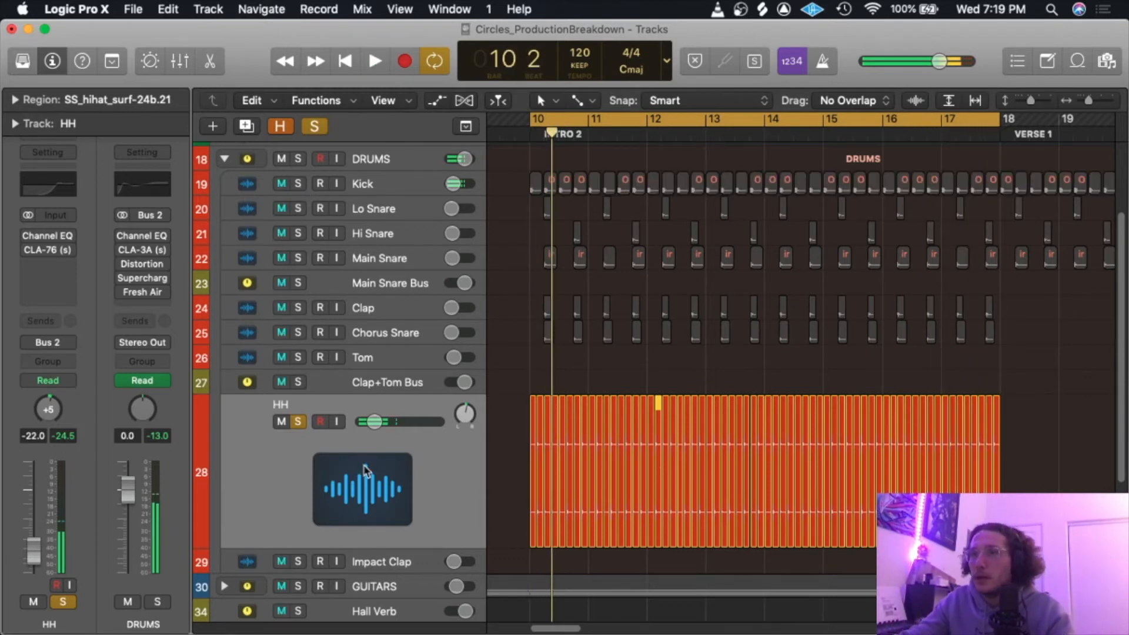
Turn on the HH's Channel EQ, review its curve during playback and close the EQ.
{"action": "scroll", "coordinate": [364, 471], "scroll_direction": "down", "scroll_amount": 4}
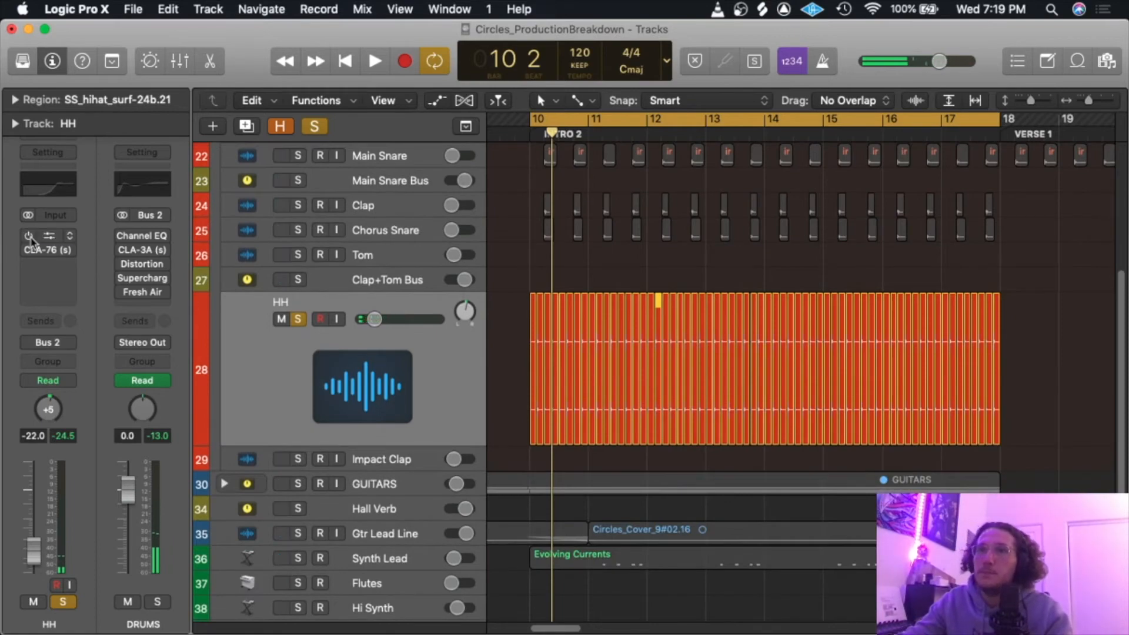
{"action": "left_click", "coordinate": [46, 235]}
{"action": "mouse_move", "coordinate": [447, 43]}
{"action": "left_mouse_down"}
{"action": "mouse_move", "coordinate": [441, 523]}
{"action": "mouse_move", "coordinate": [462, 51]}
{"action": "left_mouse_up"}
{"action": "left_click", "coordinate": [67, 69]}
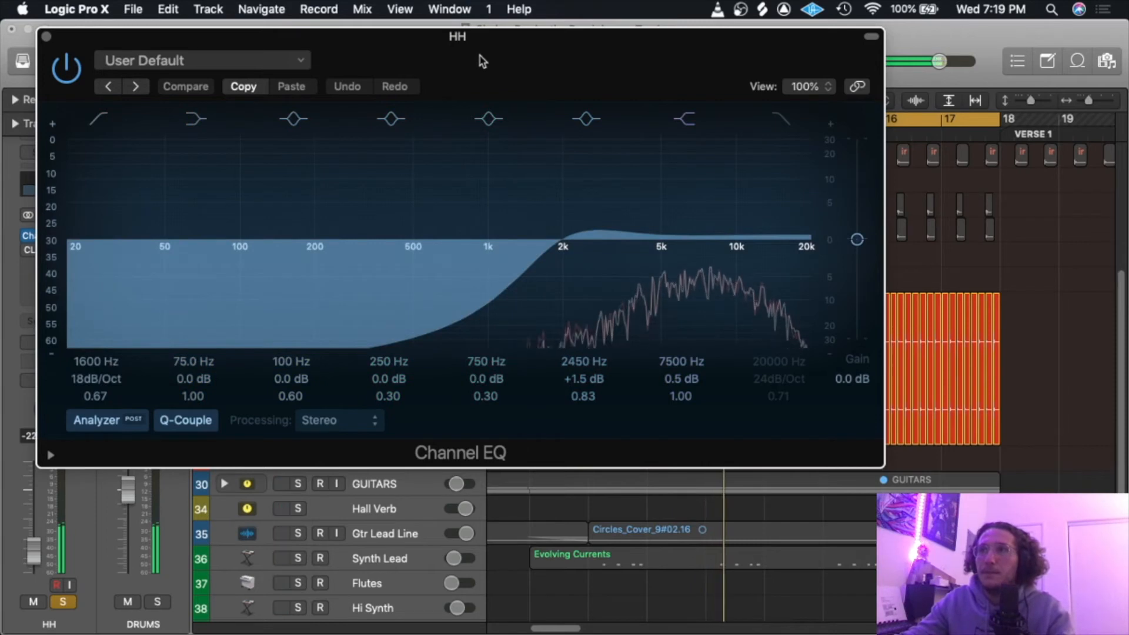
{"action": "left_click_drag", "start_coordinate": [388, 64], "coordinate": [431, 42]}
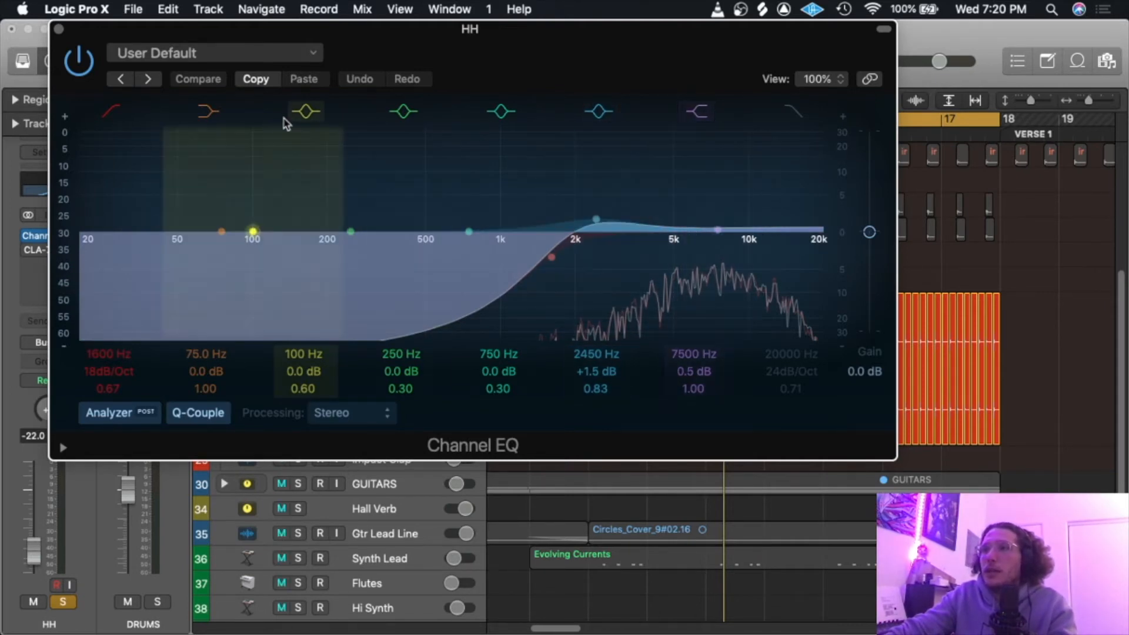
{"action": "key", "text": "super+w"}
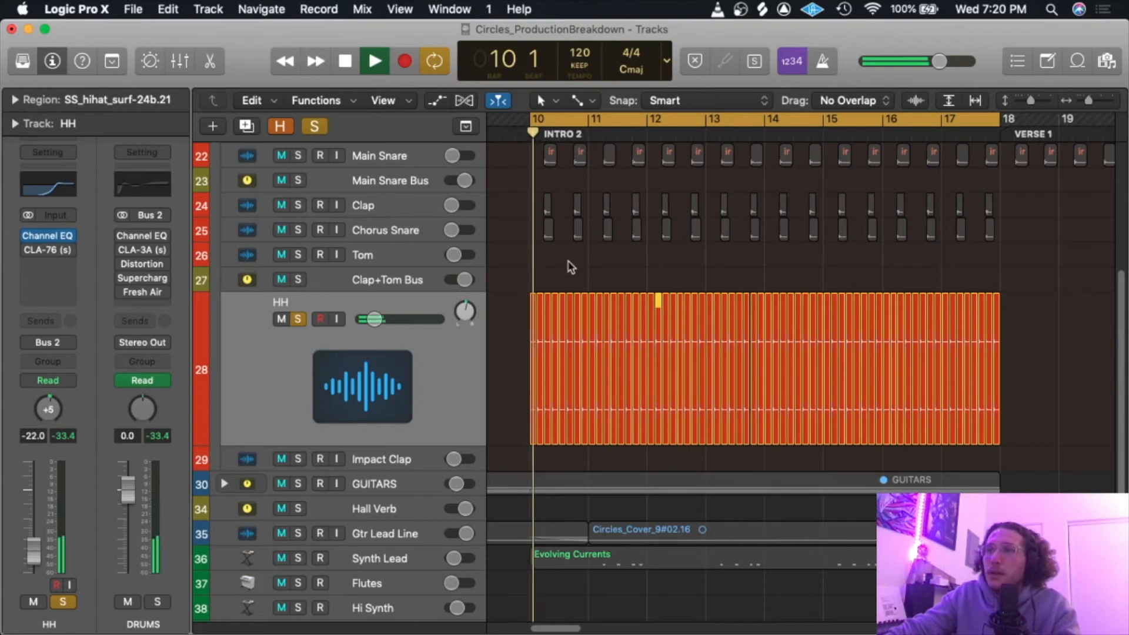
{"action": "key", "text": "space"}
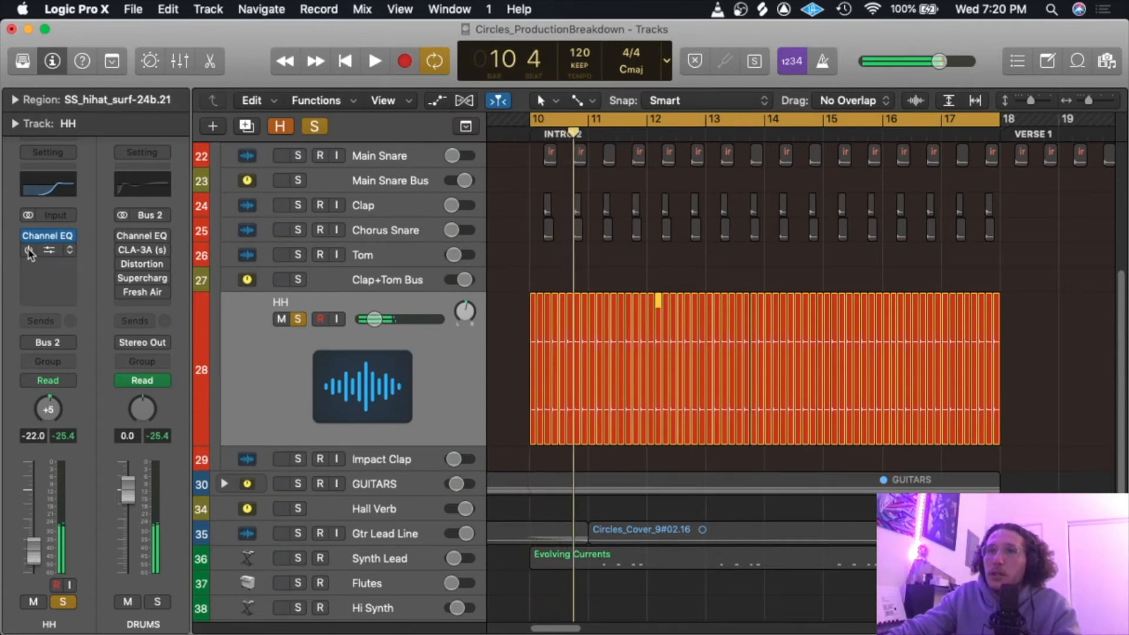
Turn on the HH's CLA-76 and review its attack, release and gain reduction during playback.
{"action": "left_click", "coordinate": [51, 252]}
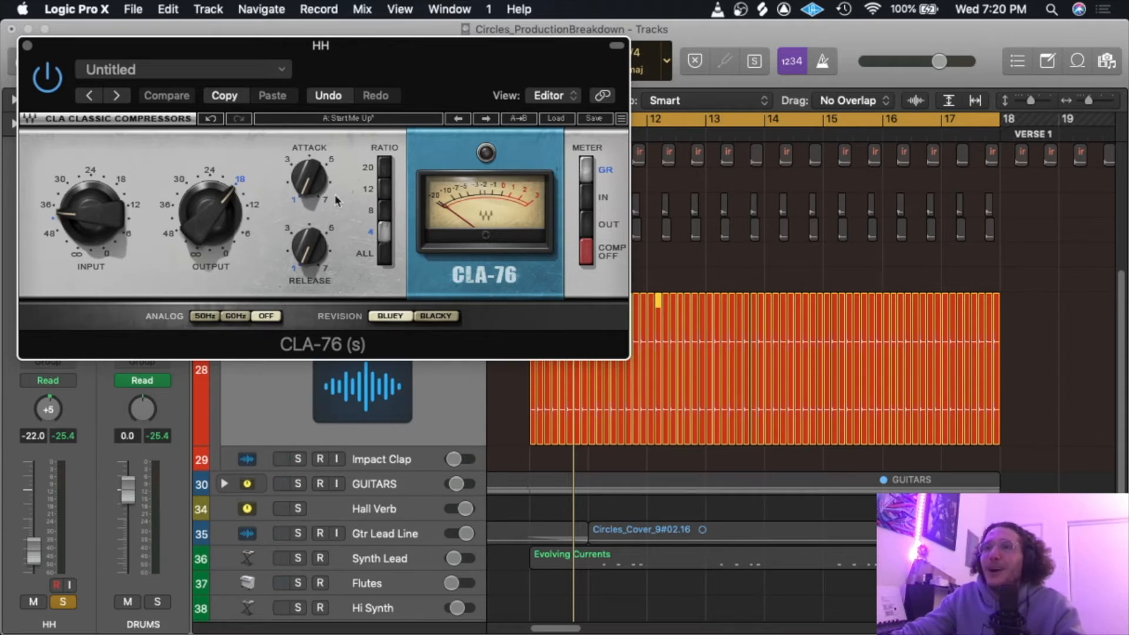
{"action": "left_click", "coordinate": [310, 247]}
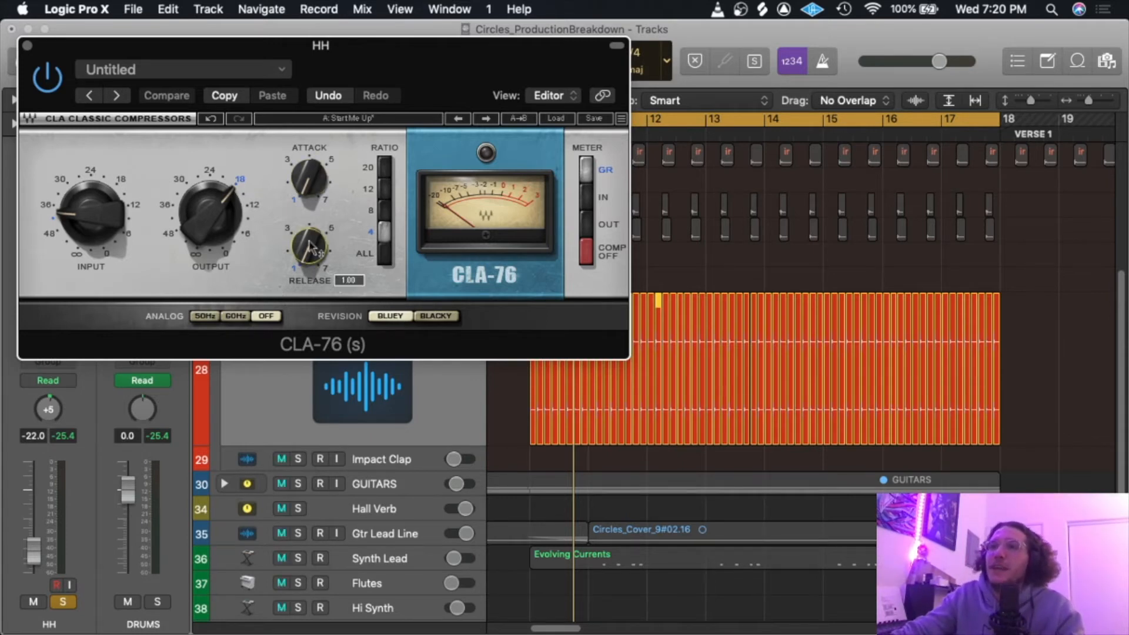
{"action": "left_click_drag", "start_coordinate": [309, 178], "coordinate": [308, 174]}
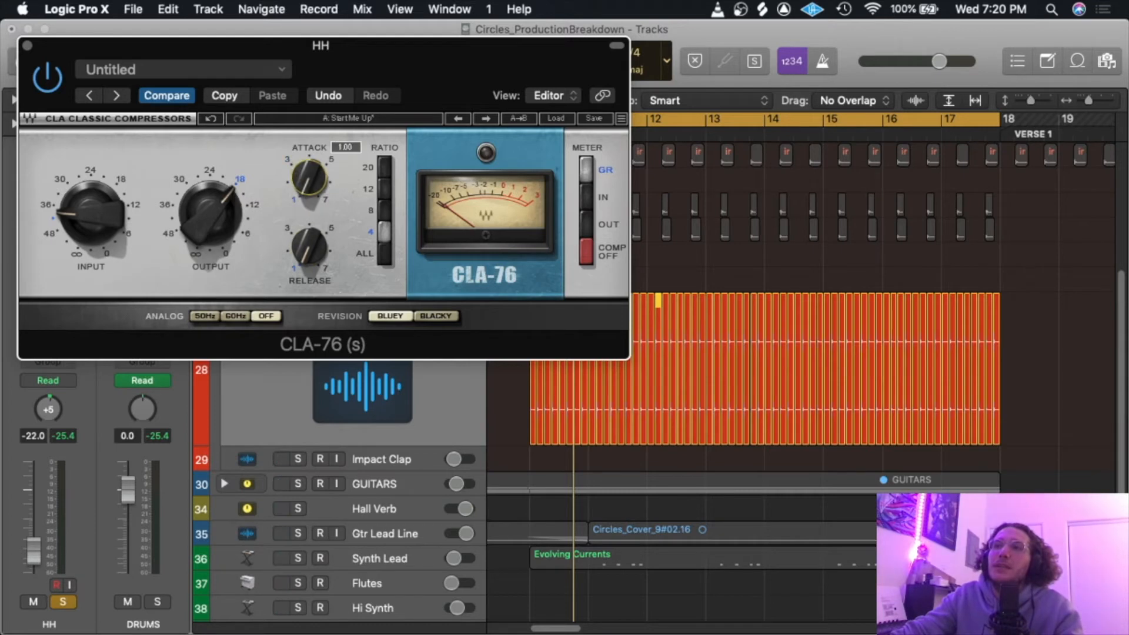
{"action": "key", "text": "space"}
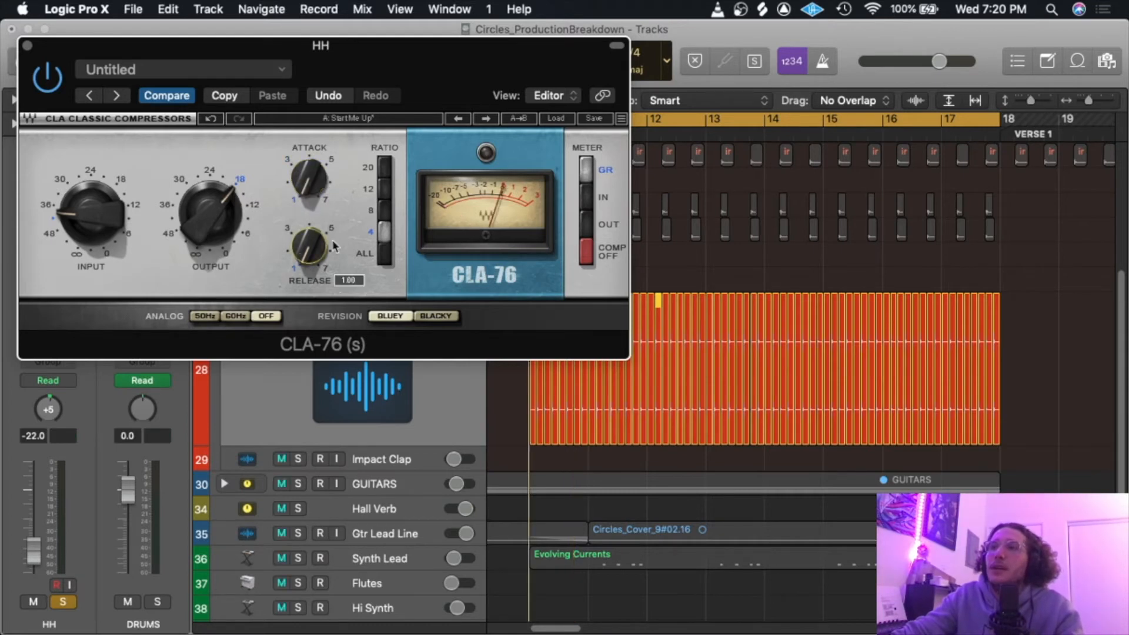
{"action": "key", "text": "space"}
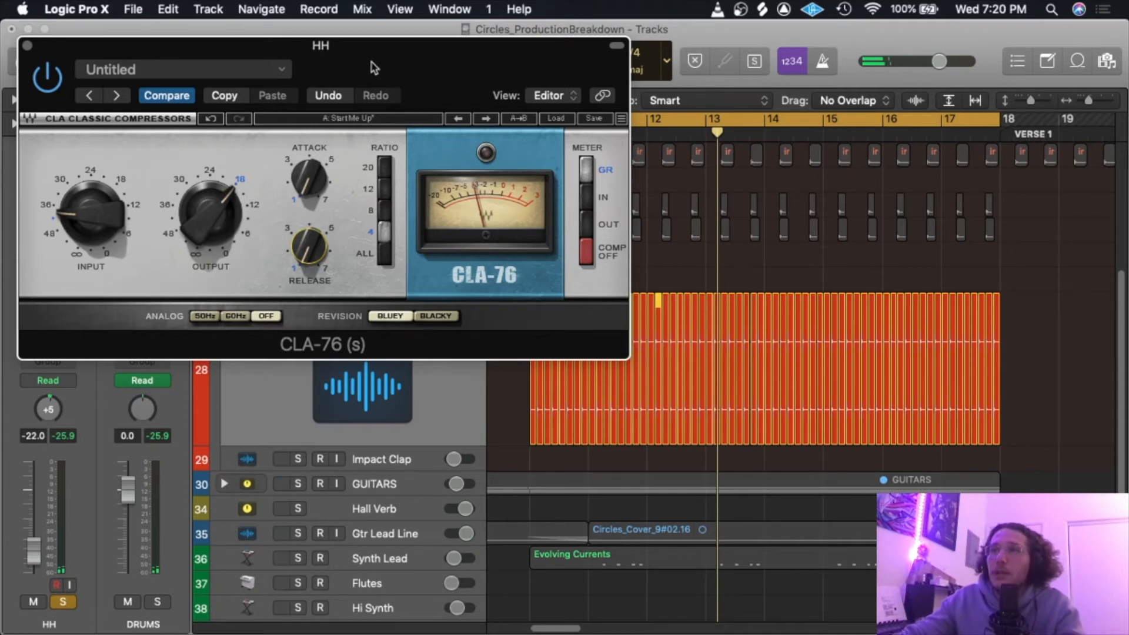
{"action": "left_click", "coordinate": [27, 45]}
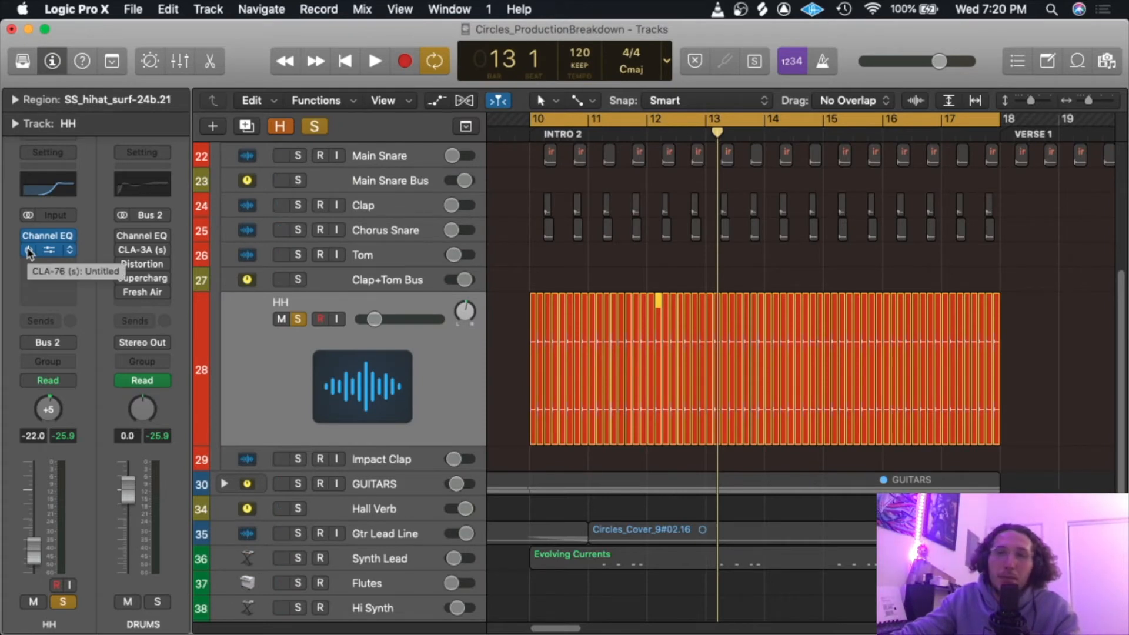
Play the HH through the Intro 2 cycle to check the sound of its Channel EQ and CLA-76 together.
{"action": "key", "text": "space"}
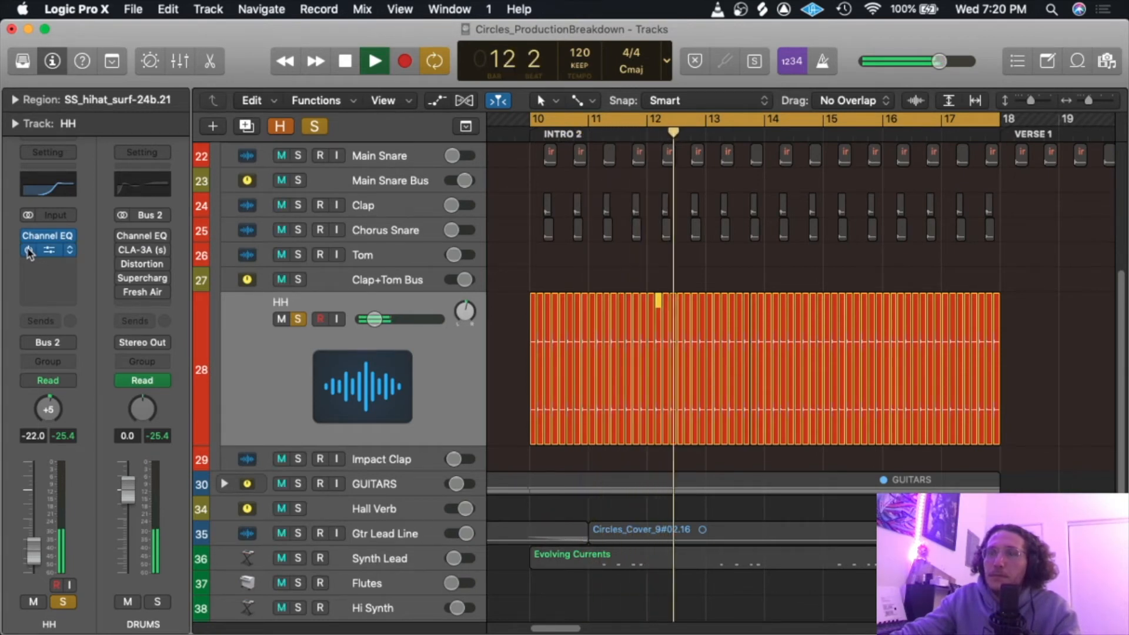
{"action": "key", "text": "space"}
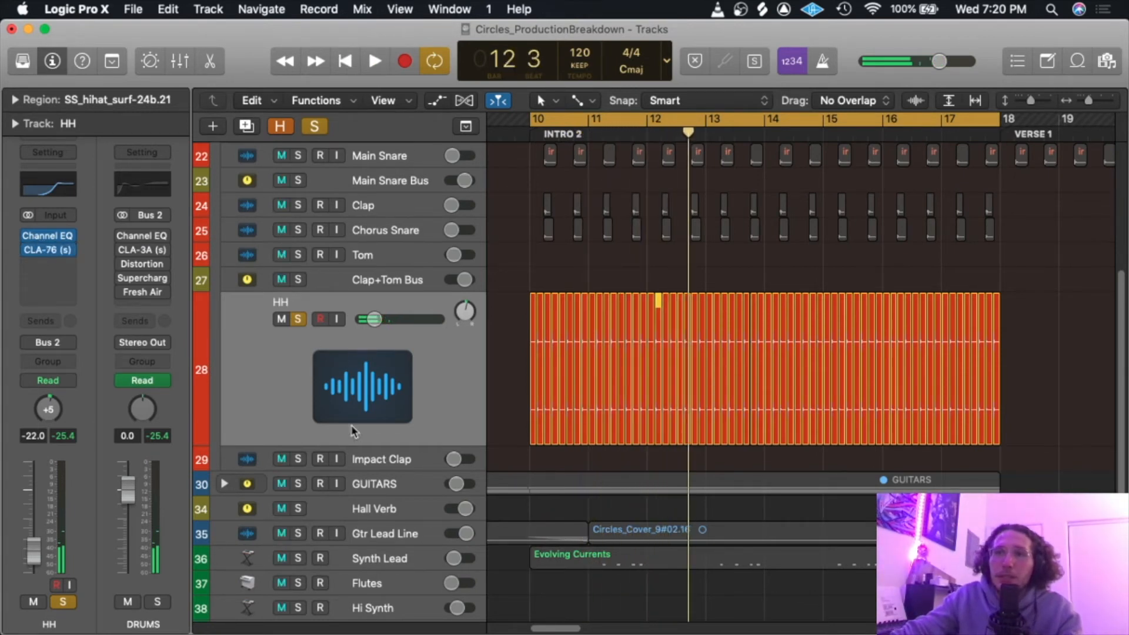
{"action": "scroll", "coordinate": [349, 404], "scroll_direction": "down", "scroll_amount": 5}
{"action": "scroll", "coordinate": [329, 330], "scroll_direction": "up", "scroll_amount": 2}
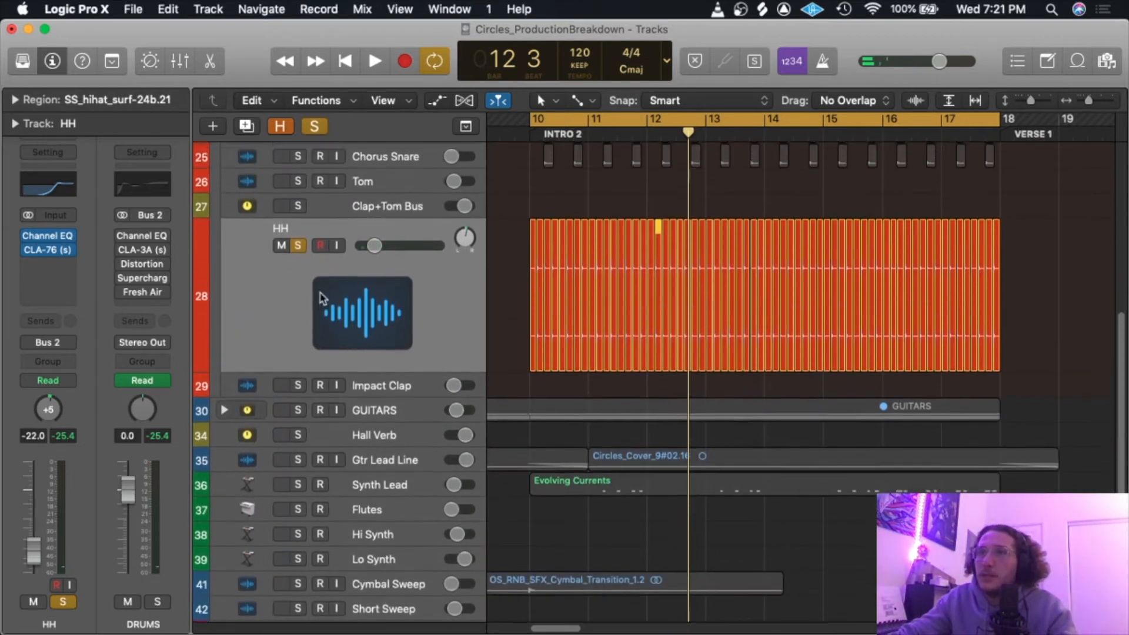
Unsolo the HH and reduce its track height.
{"action": "left_click", "coordinate": [299, 250]}
{"action": "left_click_drag", "start_coordinate": [339, 381], "coordinate": [349, 346]}
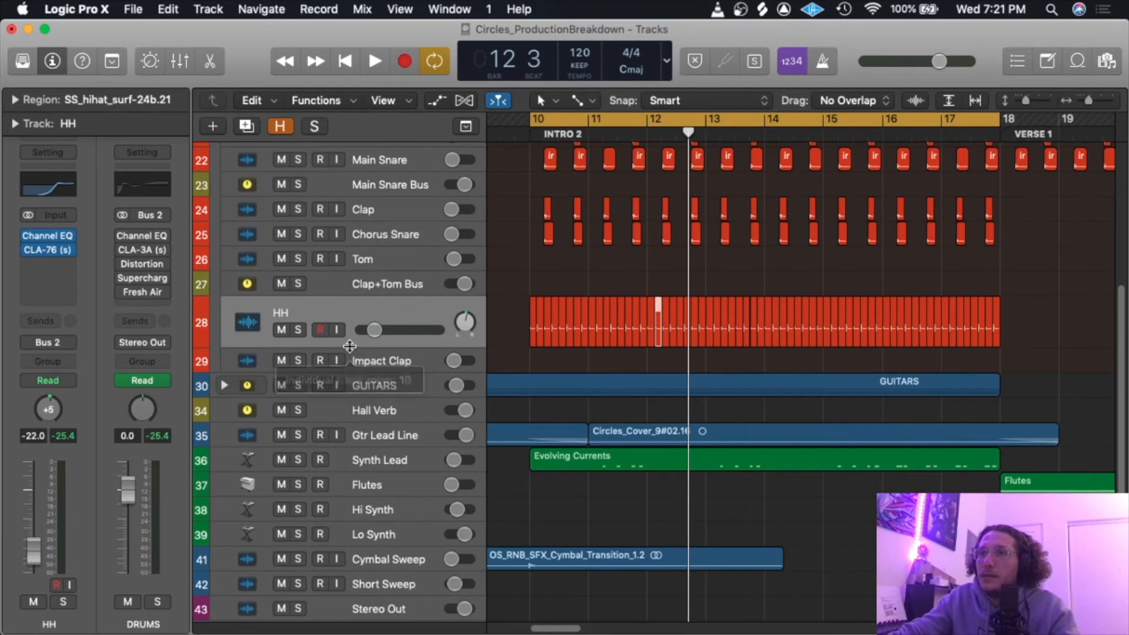
Play the song into the Impact Clap region at bar 54 and solo the Impact Clap to hear it alone.
{"action": "scroll", "coordinate": [412, 368], "scroll_direction": "right", "scroll_amount": 10}
{"action": "scroll", "coordinate": [393, 369], "scroll_direction": "right", "scroll_amount": 12}
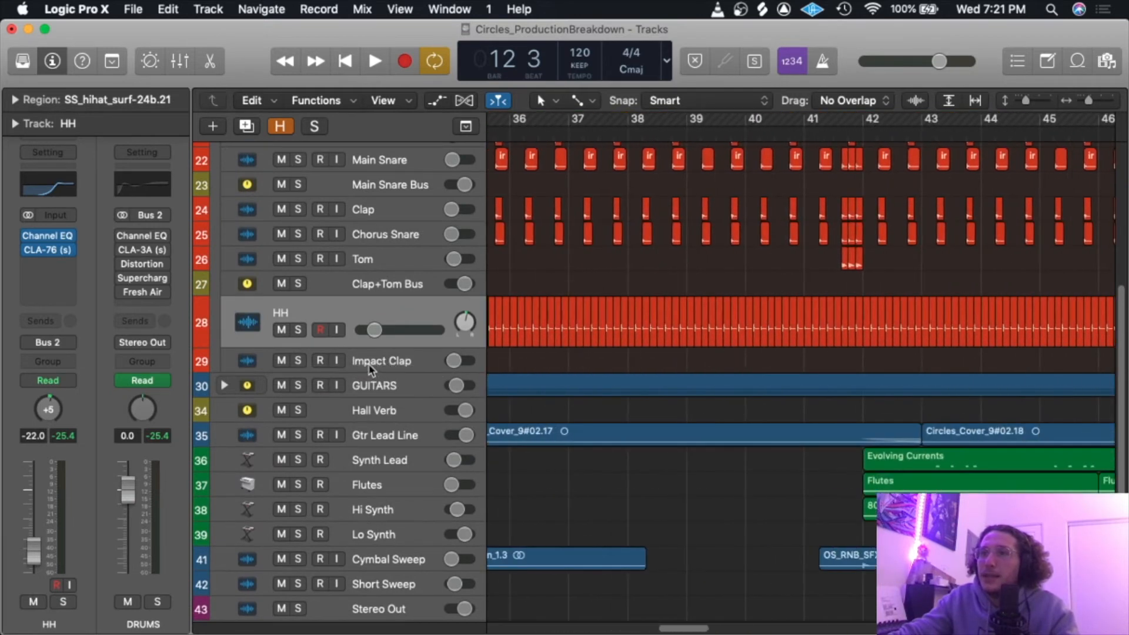
{"action": "scroll", "coordinate": [696, 312], "scroll_direction": "left", "scroll_amount": 3}
{"action": "scroll", "coordinate": [609, 128], "scroll_direction": "right", "scroll_amount": 2}
{"action": "left_click", "coordinate": [558, 137]}
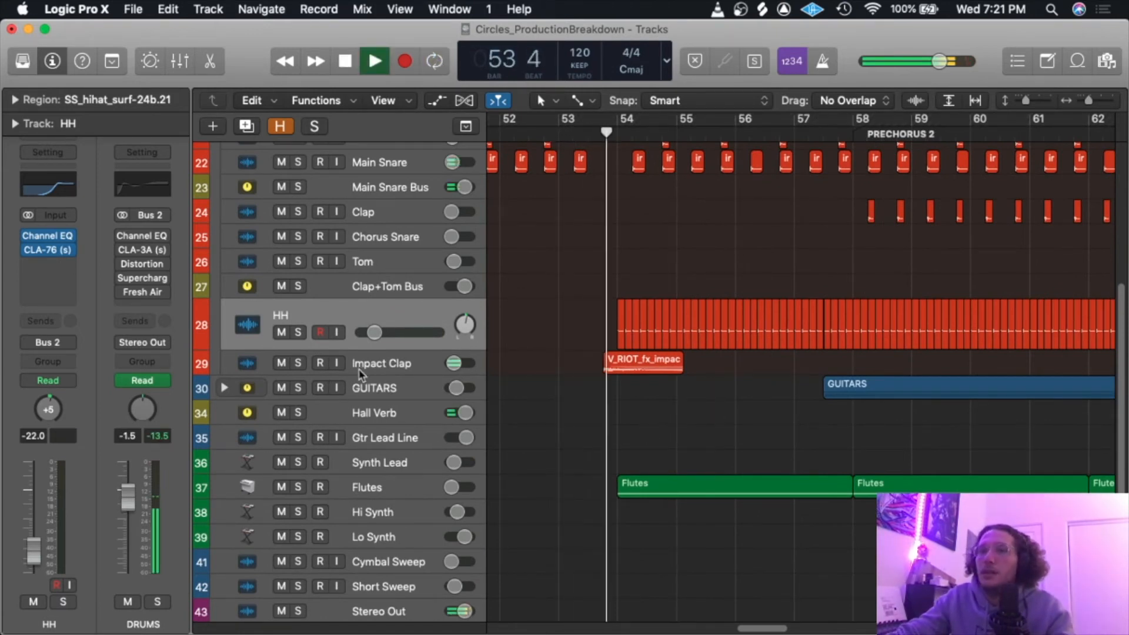
{"action": "left_click", "coordinate": [298, 362]}
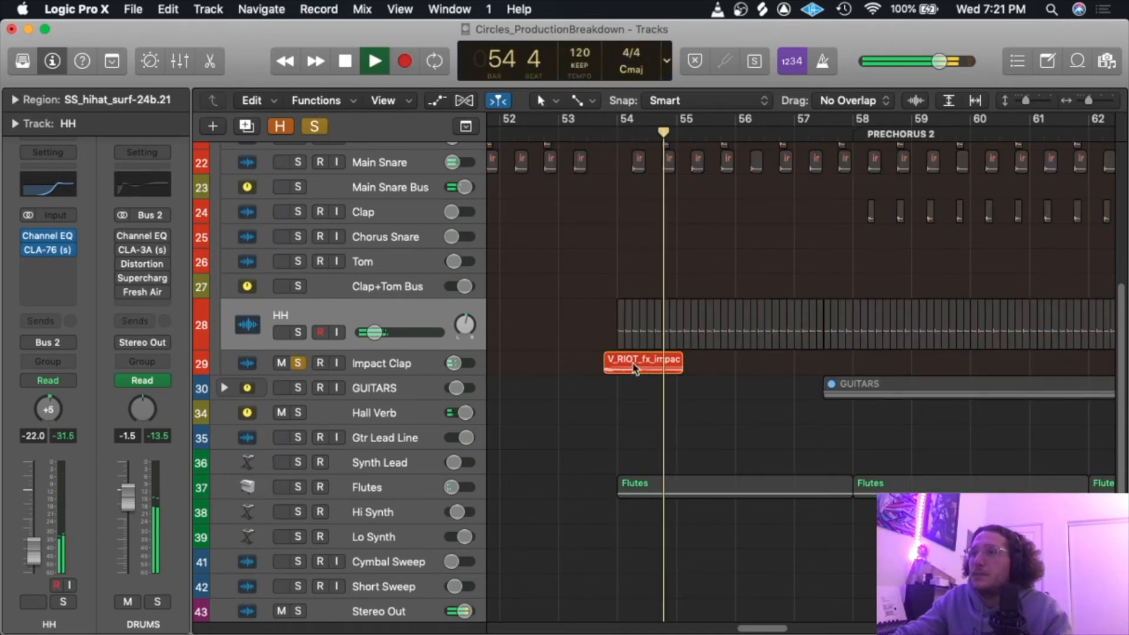
{"action": "key", "text": "space"}
{"action": "key", "text": "space"}
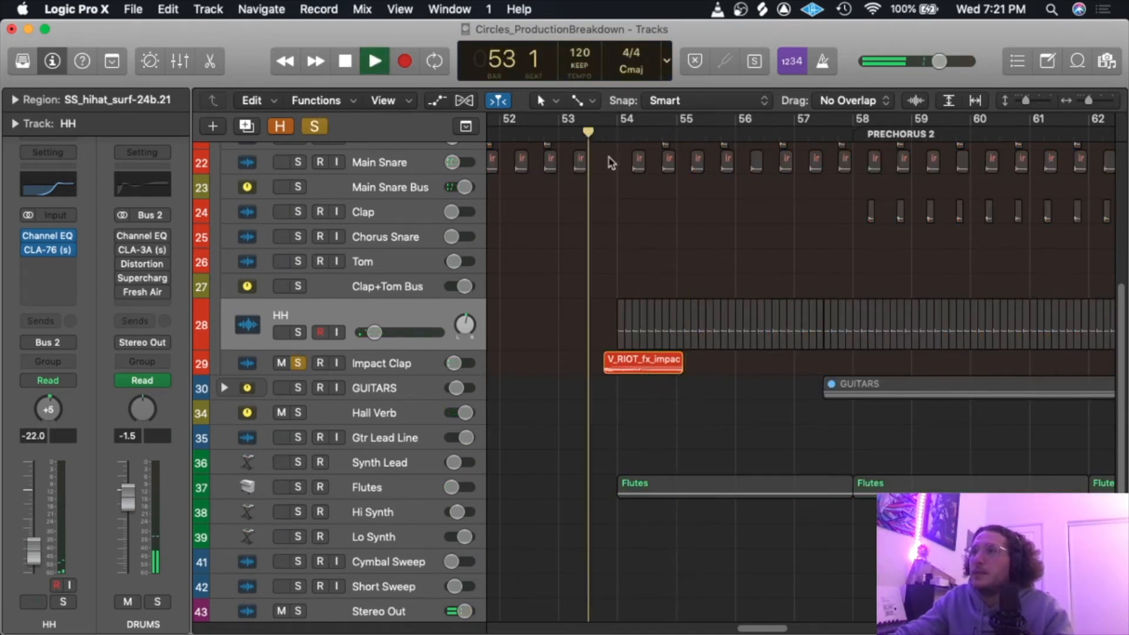
Bypass all the Impact Clap's effects, cycle bars 53 to 55 and play the dry sound.
{"action": "left_click", "coordinate": [385, 364]}
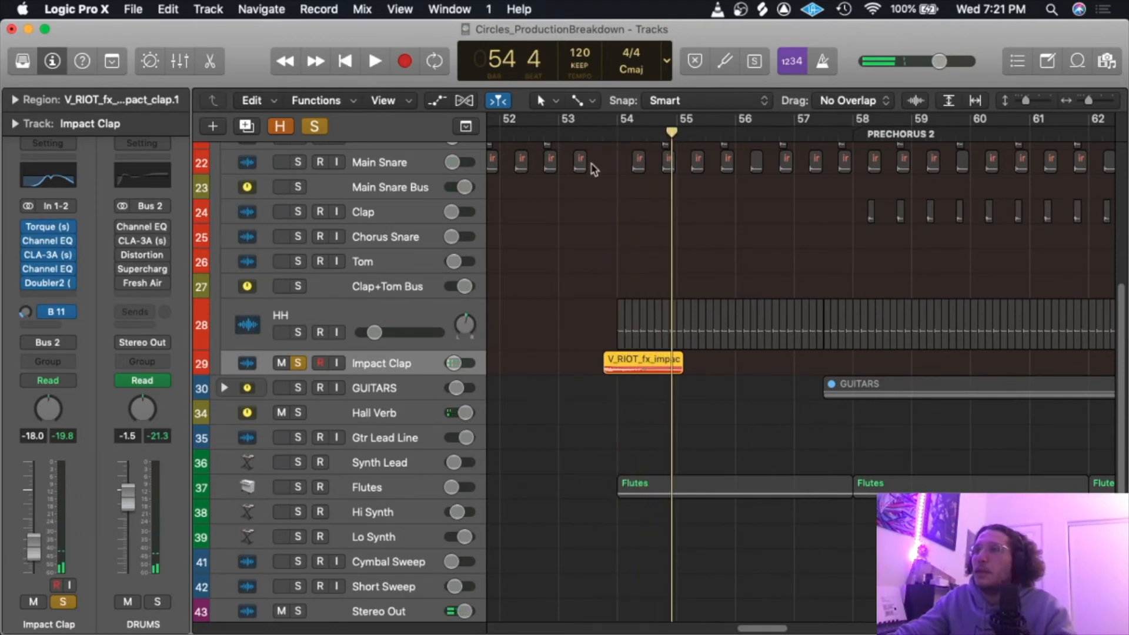
{"action": "left_click_drag", "start_coordinate": [565, 121], "coordinate": [676, 121]}
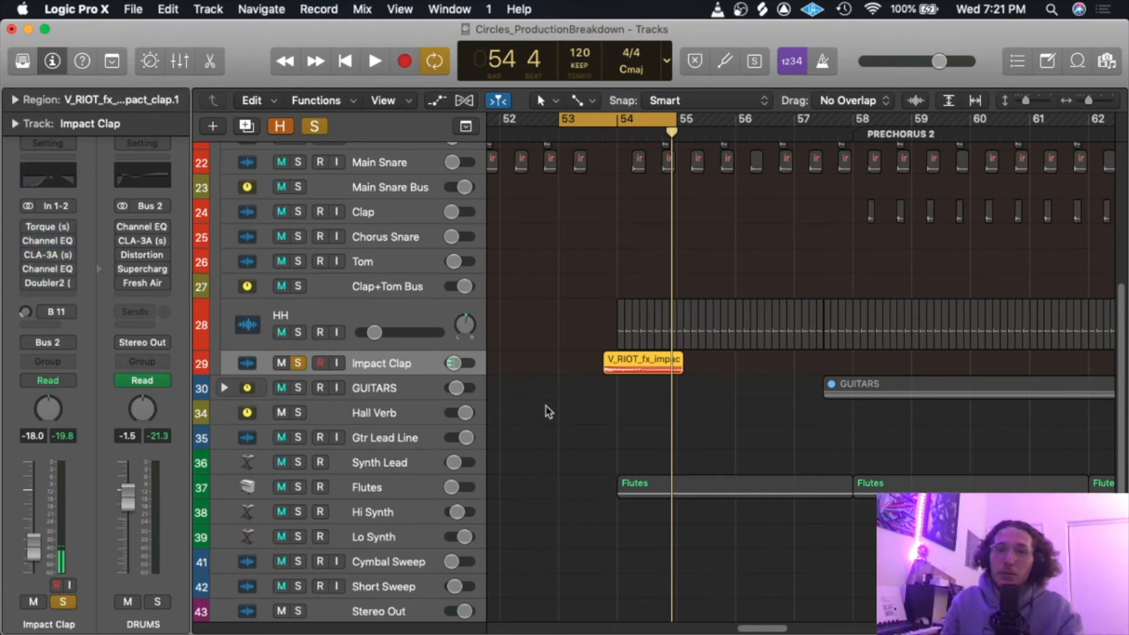
{"action": "key", "text": "space"}
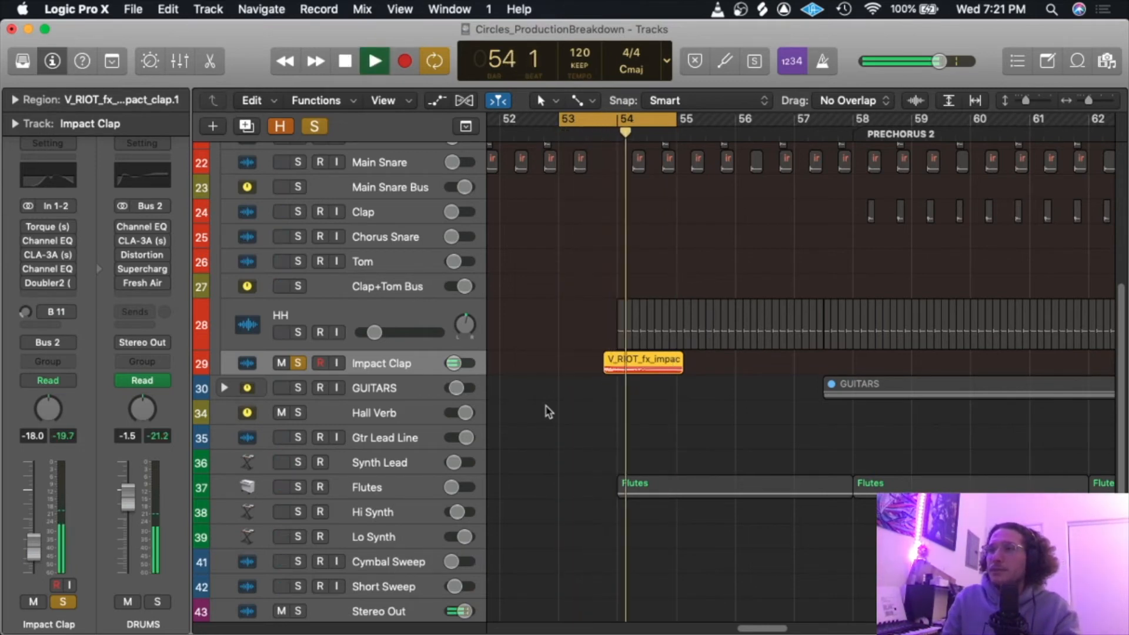
{"action": "key", "text": "space"}
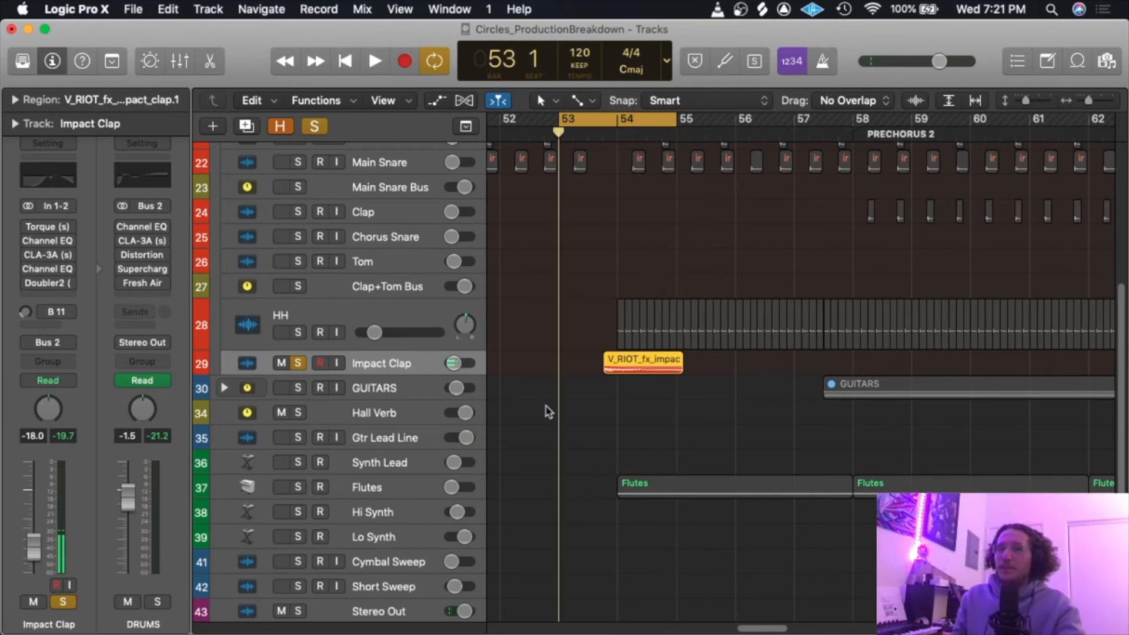
Turn on the Impact Clap's Torque at -400 cents, compare it with bypass during playback and close it.
{"action": "left_click", "coordinate": [46, 226]}
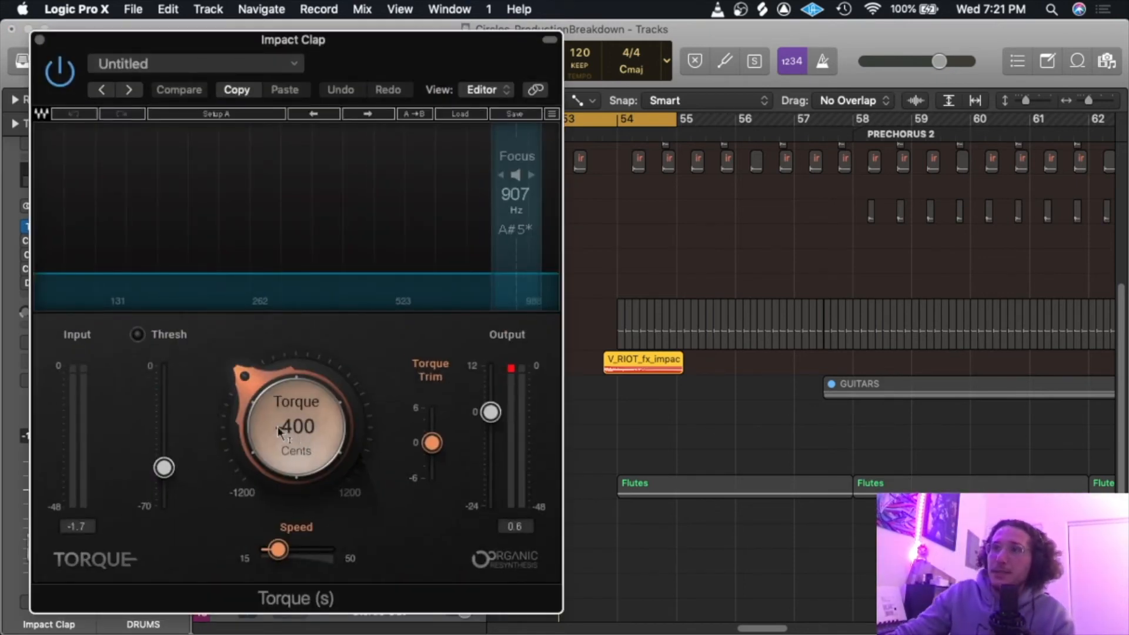
{"action": "key", "text": "space"}
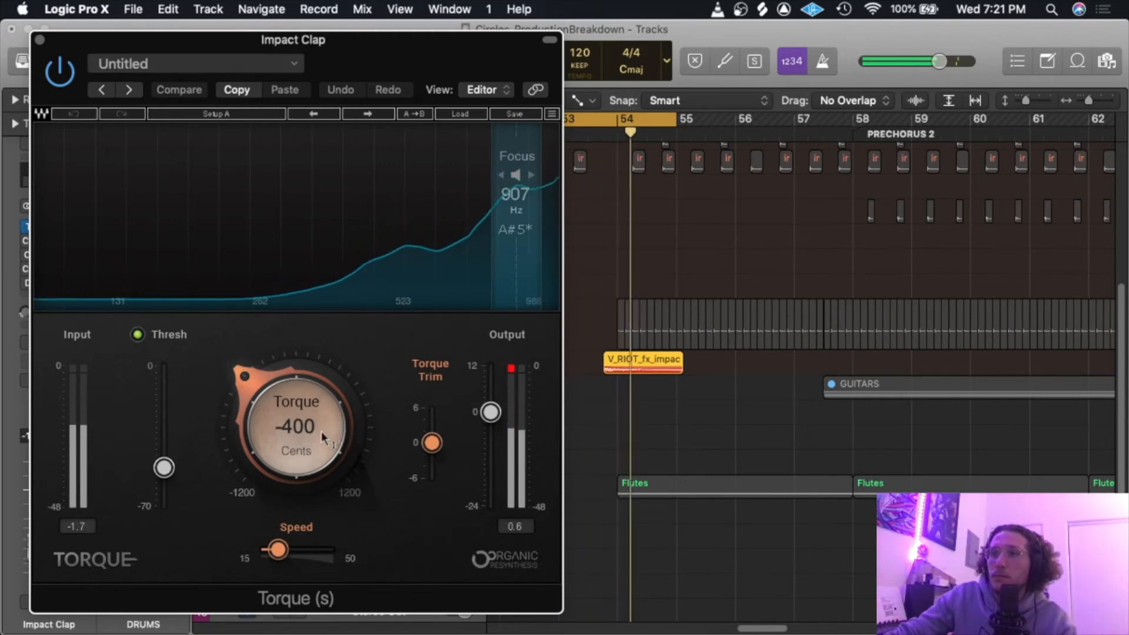
{"action": "left_click", "coordinate": [65, 69]}
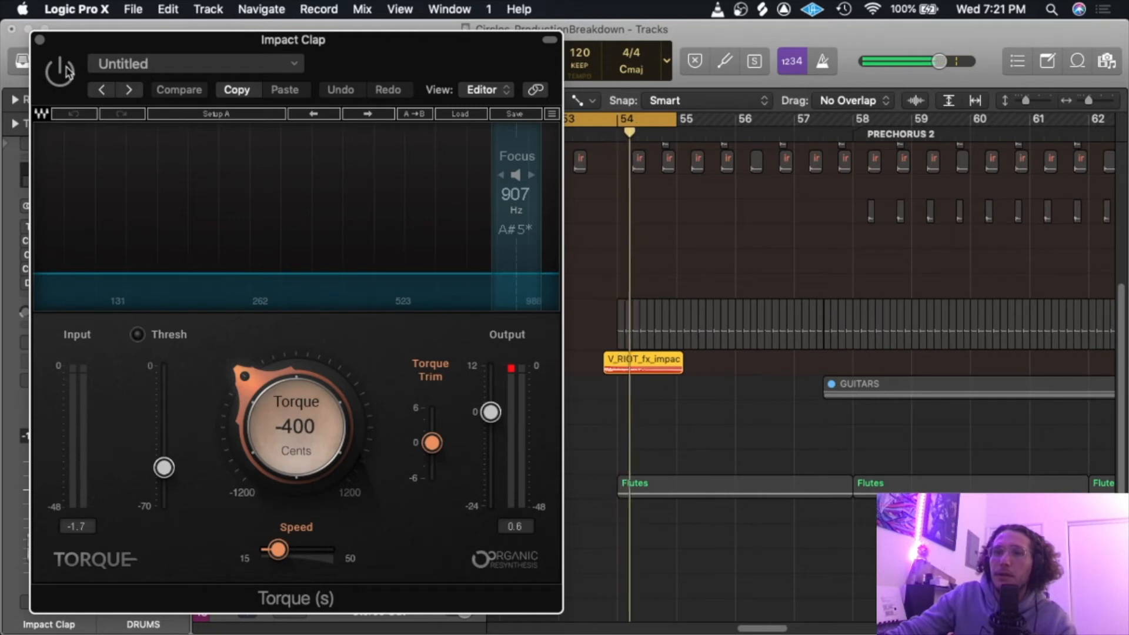
{"action": "left_click", "coordinate": [64, 69]}
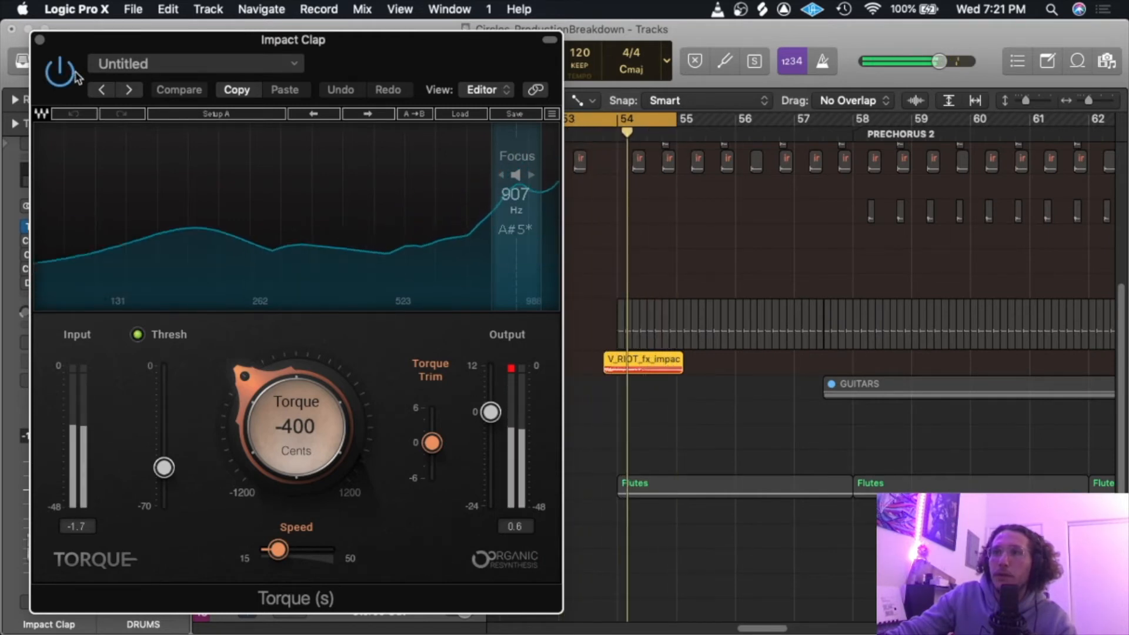
{"action": "key", "text": "space"}
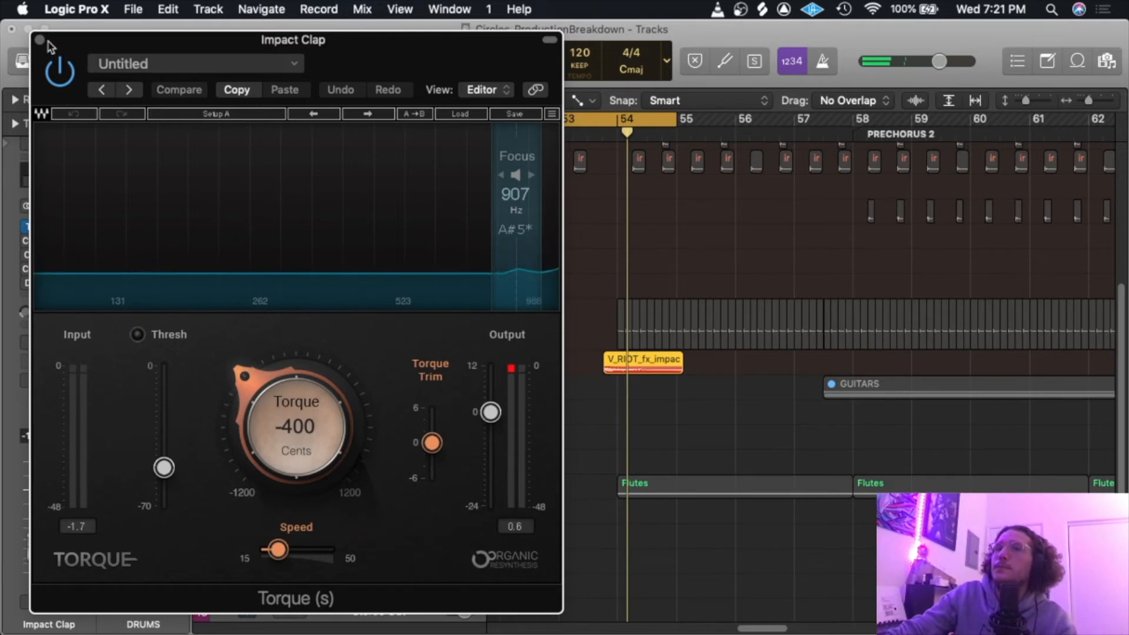
{"action": "left_click", "coordinate": [40, 40]}
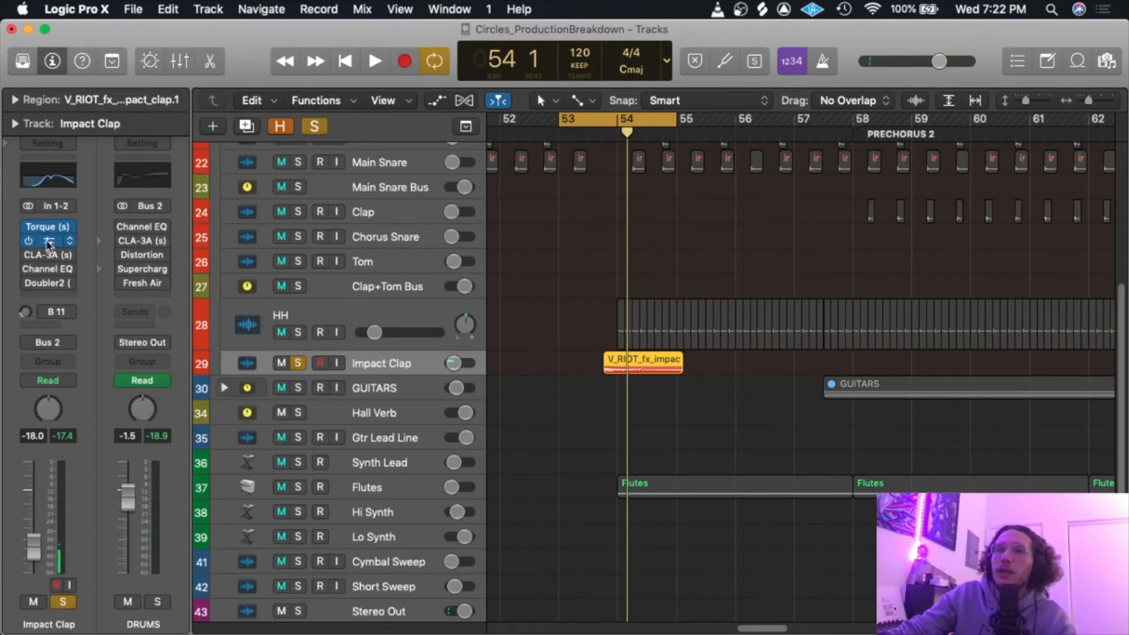
Turn on the Impact Clap's first Channel EQ, audition the 900 Hz band boosted to +11.0 dB, restore its saved curve and close the EQ.
{"action": "left_click", "coordinate": [47, 269]}
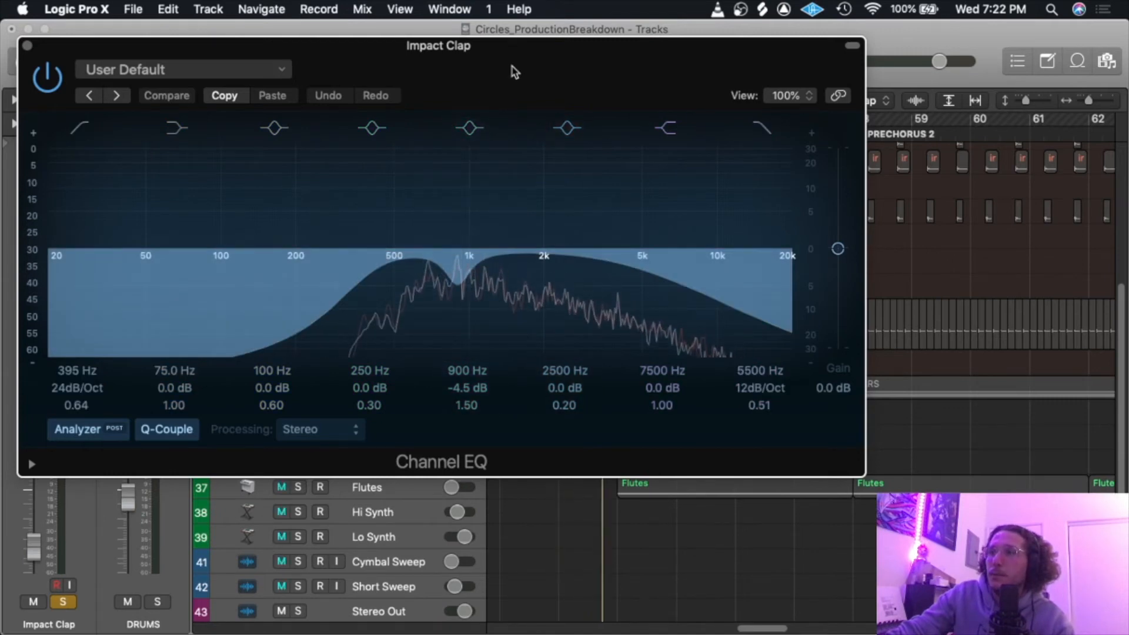
{"action": "left_click_drag", "start_coordinate": [516, 72], "coordinate": [456, 63]}
{"action": "left_click_drag", "start_coordinate": [400, 371], "coordinate": [408, 364]}
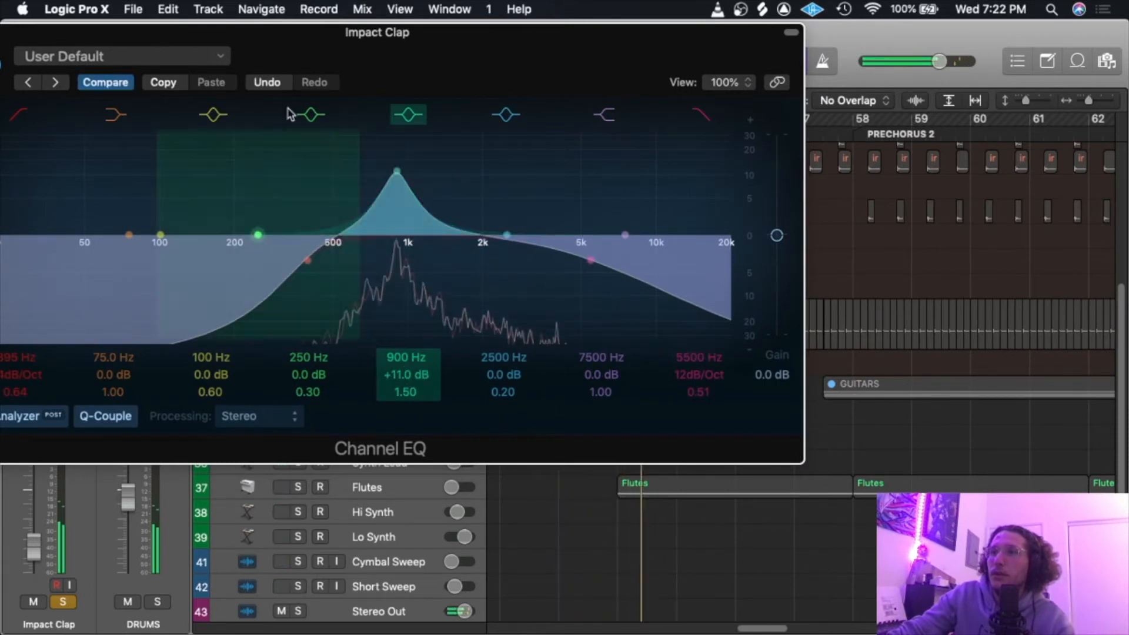
{"action": "left_click", "coordinate": [105, 82]}
{"action": "left_click_drag", "start_coordinate": [354, 34], "coordinate": [405, 37]}
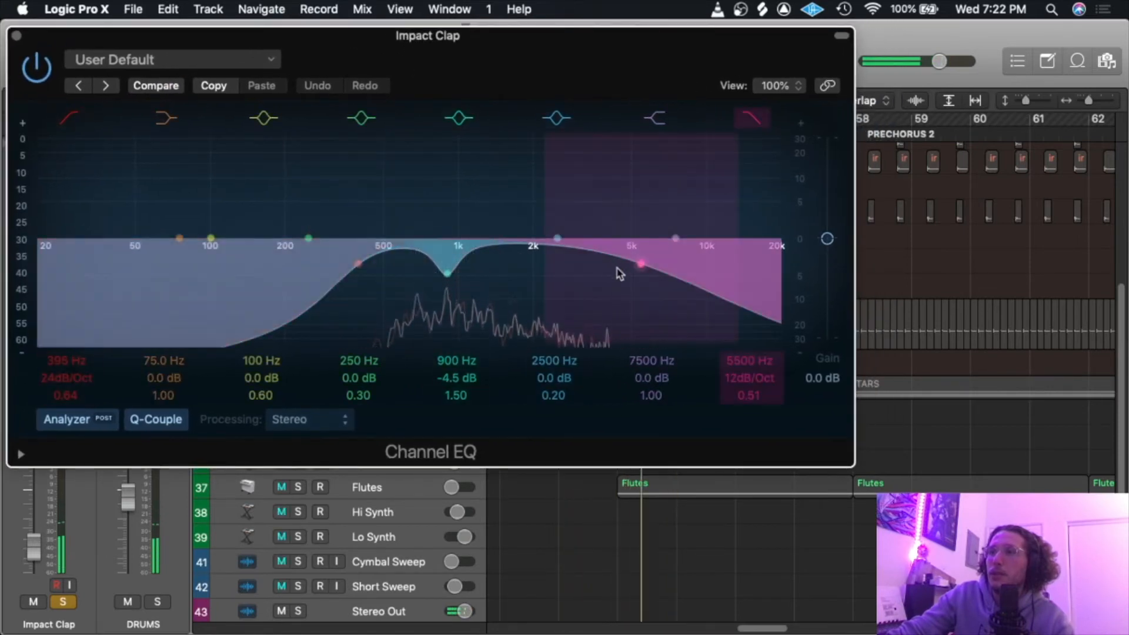
{"action": "left_click", "coordinate": [17, 37]}
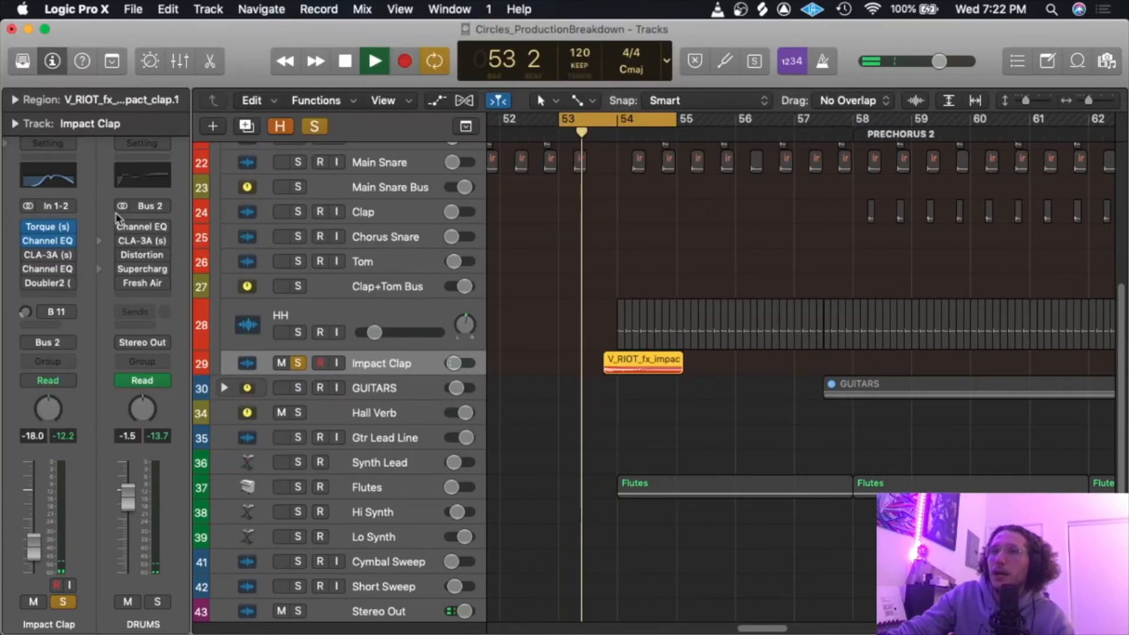
Turn on the Impact Clap's CLA-3A, check its gain and peak reduction settings and close it.
{"action": "left_click", "coordinate": [48, 258]}
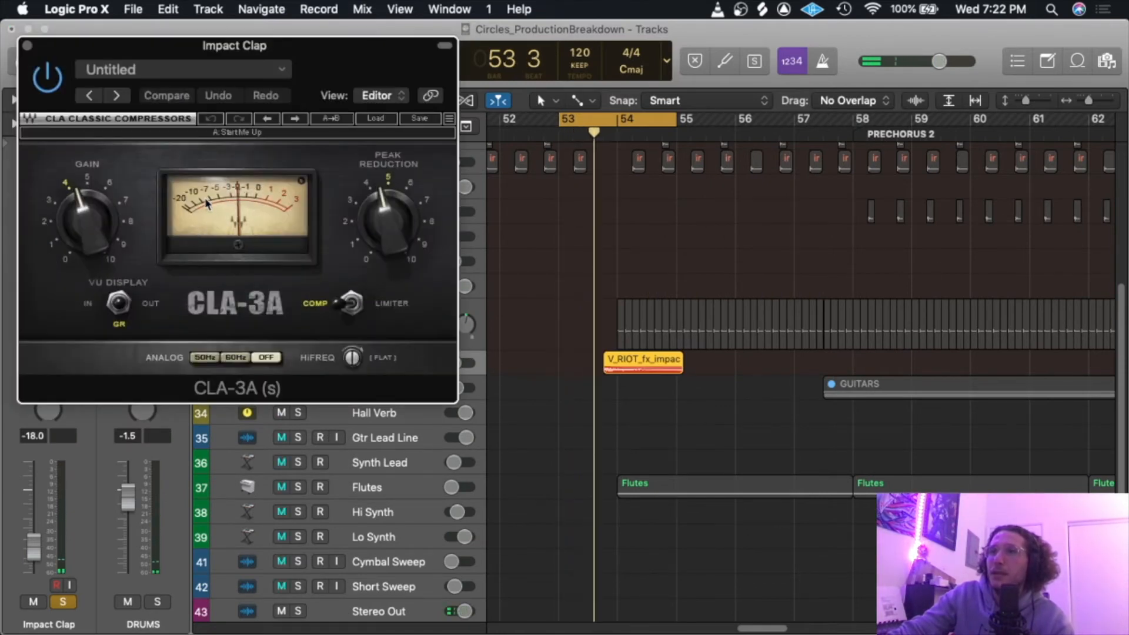
{"action": "left_click", "coordinate": [28, 44]}
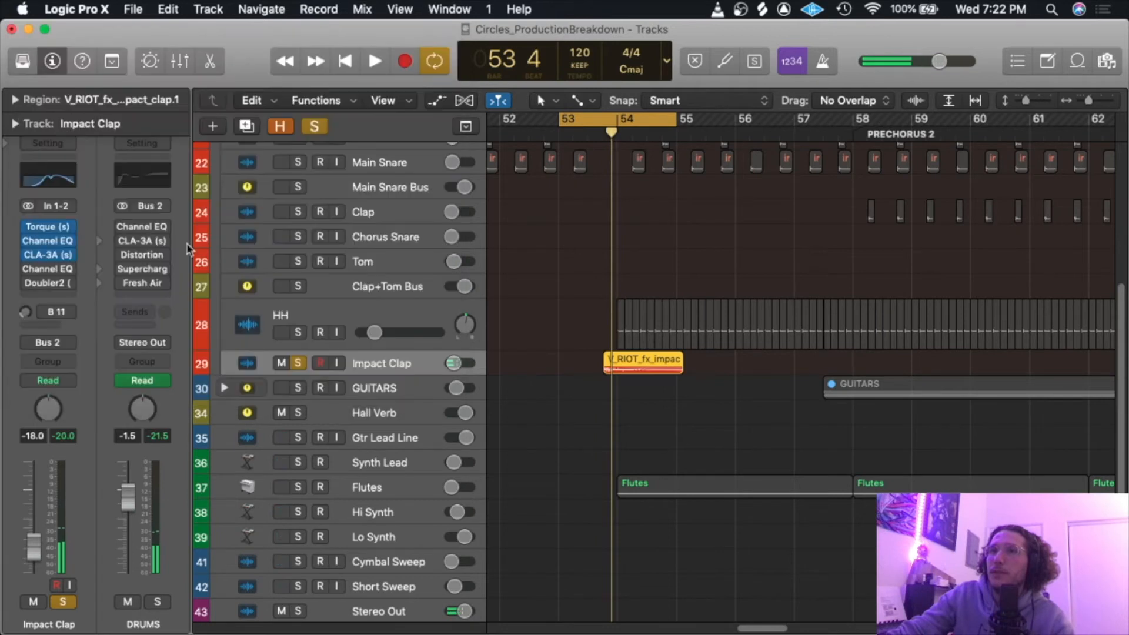
Turn on the Impact Clap's second Channel EQ, review its 3000 Hz high cut during playback, save the project and close the EQ.
{"action": "left_click", "coordinate": [47, 270]}
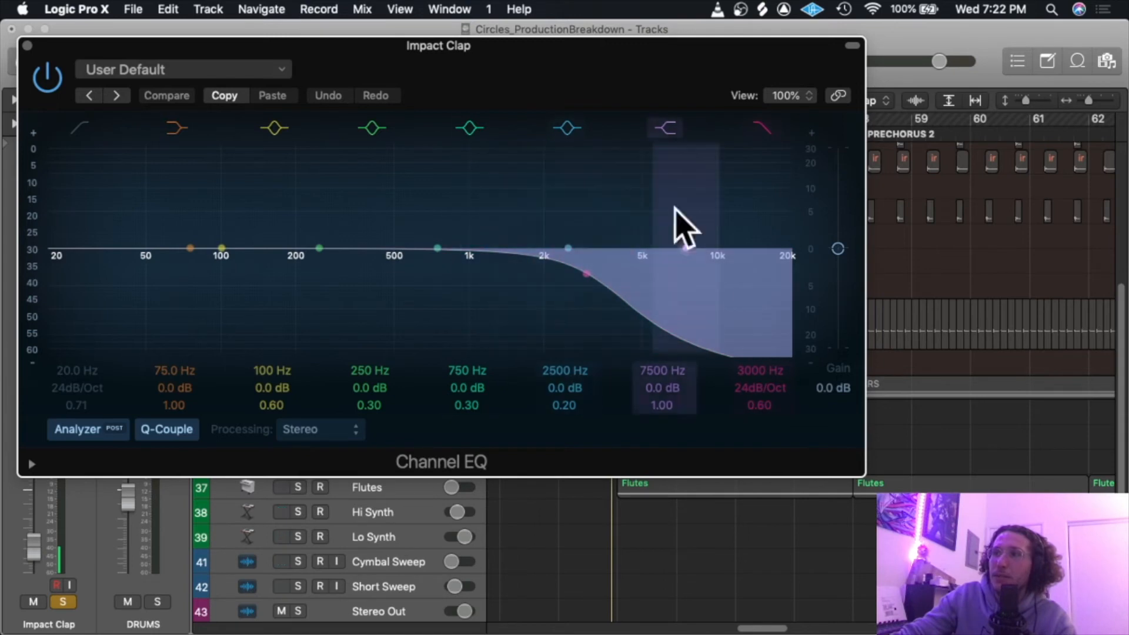
{"action": "left_click_drag", "start_coordinate": [588, 79], "coordinate": [642, 151]}
{"action": "key", "text": "space"}
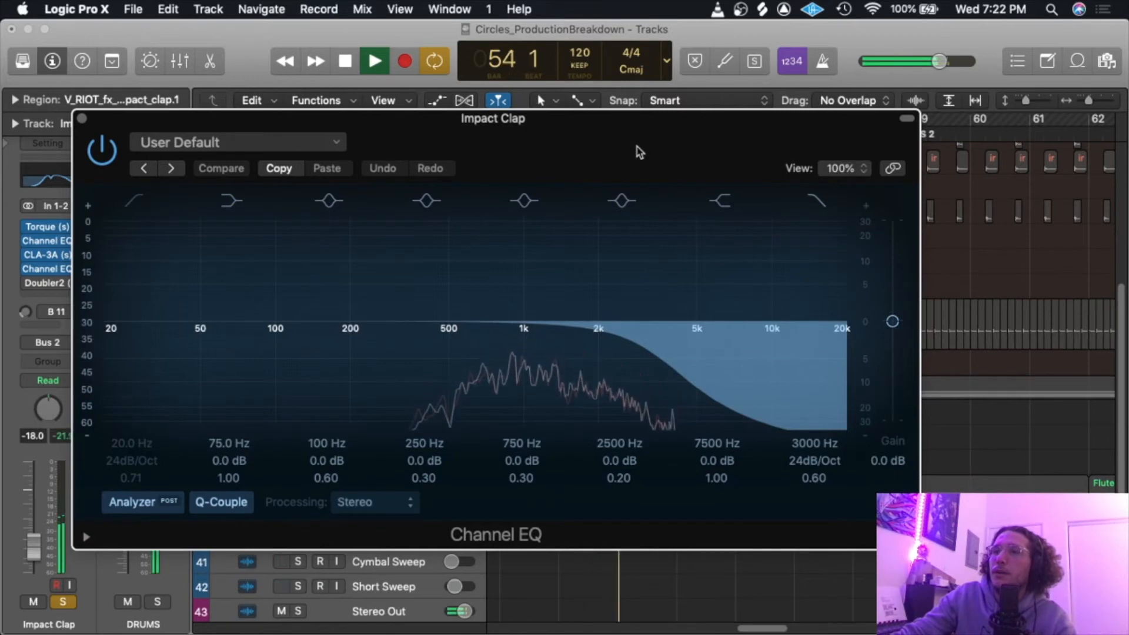
{"action": "key", "text": "space"}
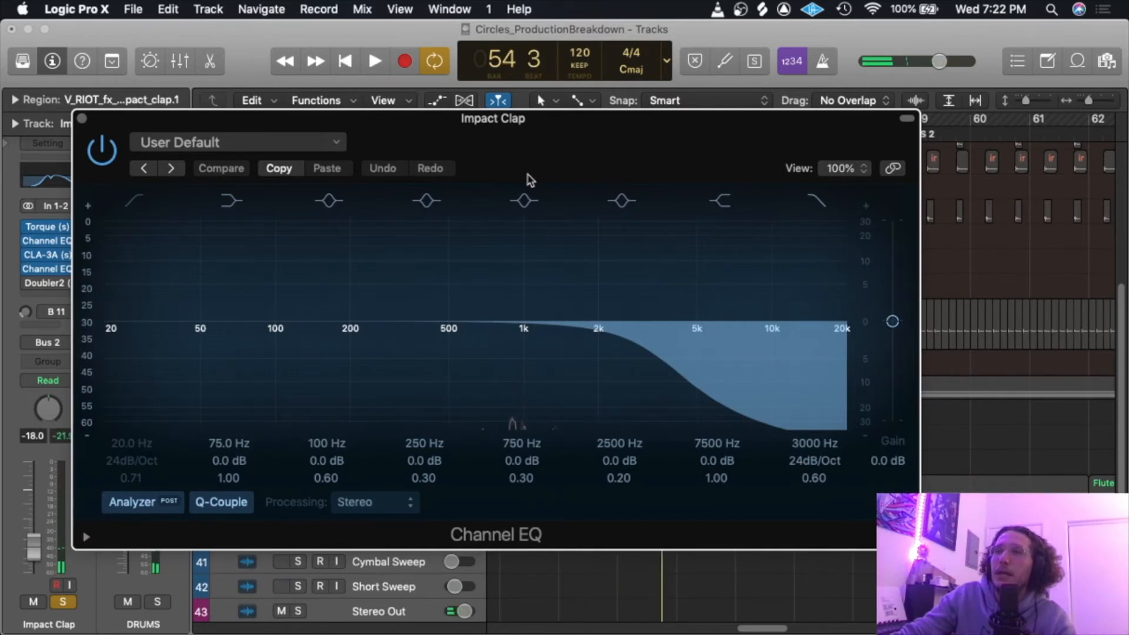
{"action": "left_click_drag", "start_coordinate": [529, 173], "coordinate": [556, 174]}
{"action": "left_click", "coordinate": [375, 26]}
{"action": "key", "text": "super+s"}
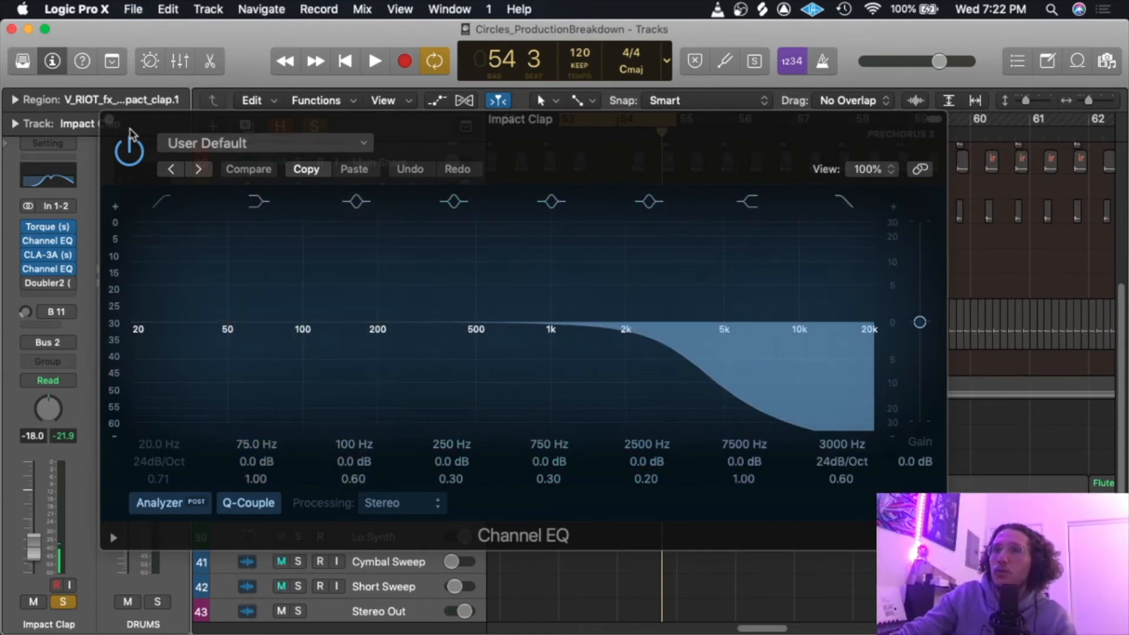
{"action": "left_click", "coordinate": [109, 120]}
Turn on the Impact Clap's Doubler2, compare its sound with and without the Direct signal, close it and stop playback.
{"action": "left_click", "coordinate": [62, 282]}
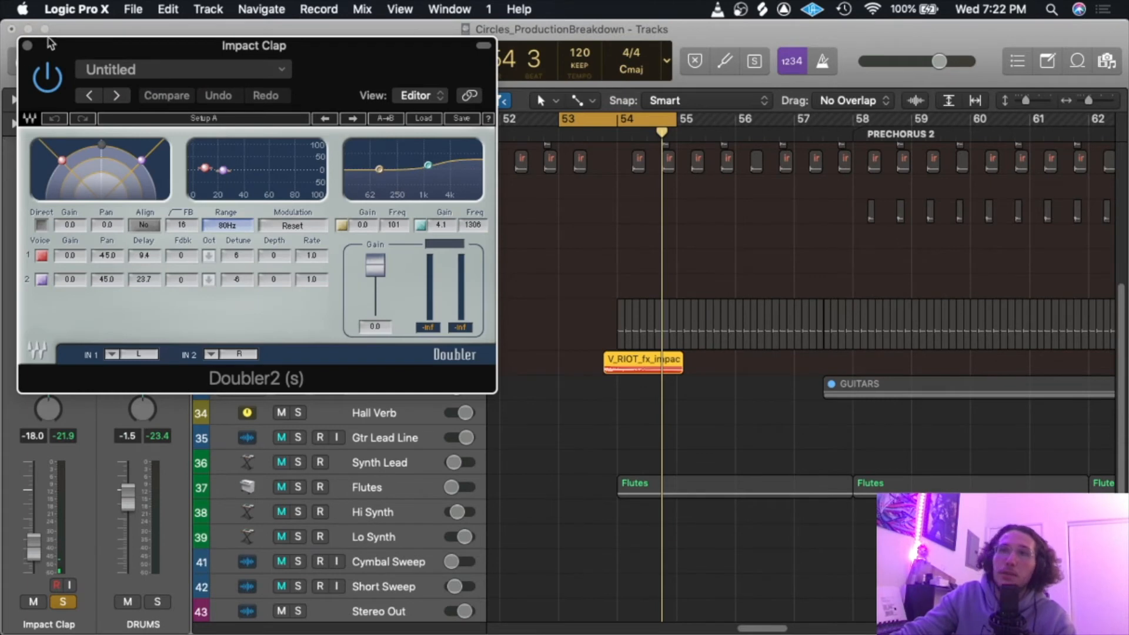
{"action": "left_click", "coordinate": [41, 225]}
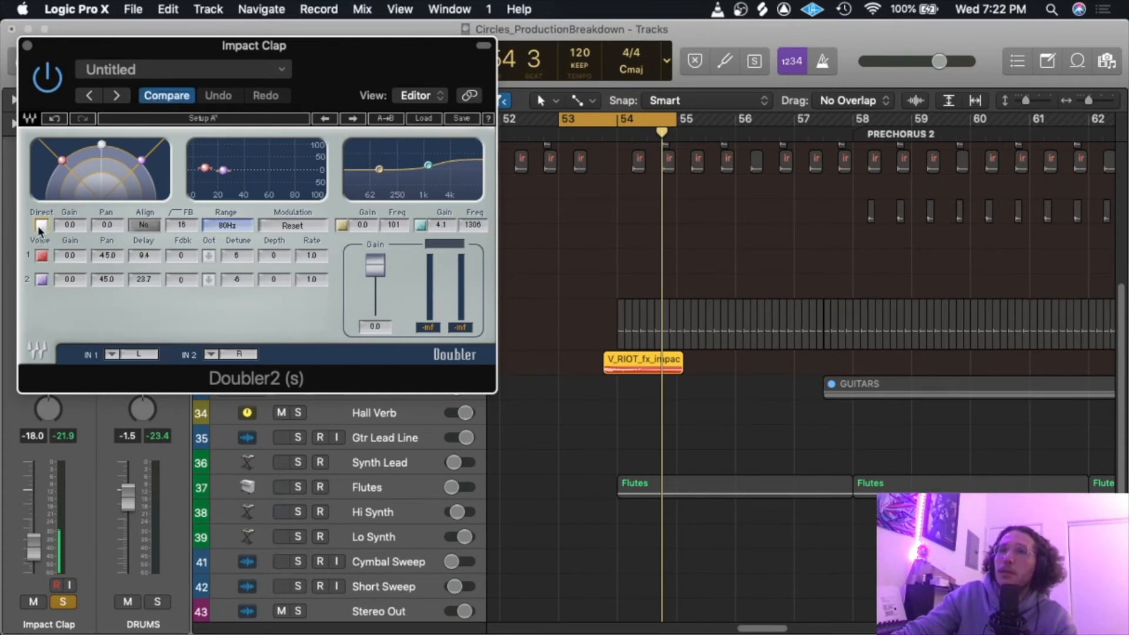
{"action": "key", "text": "space"}
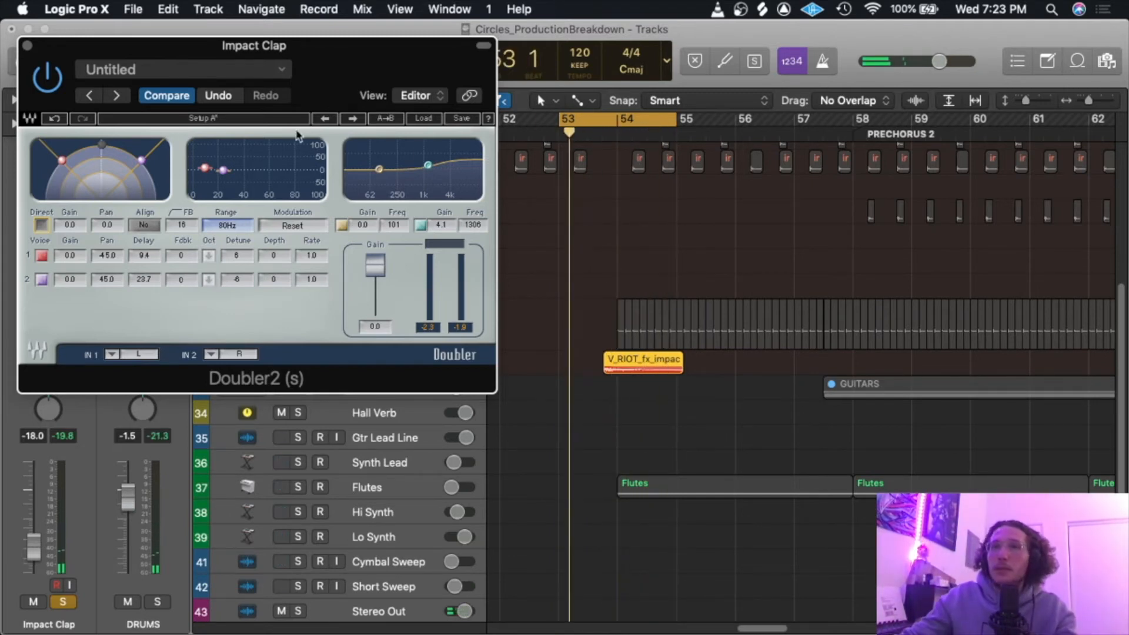
{"action": "left_click", "coordinate": [27, 46]}
{"action": "key", "text": "space"}
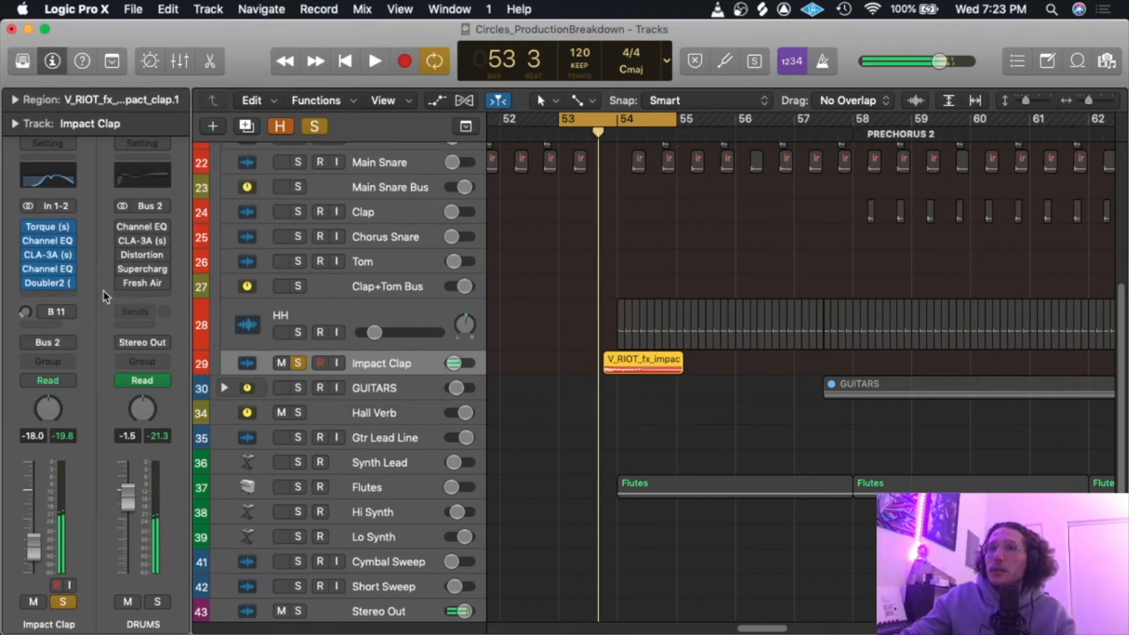
Turn on the Impact Clap's Bus 11 send to the Hall Verb and play the cycle to hear the reverb.
{"action": "left_click", "coordinate": [60, 313]}
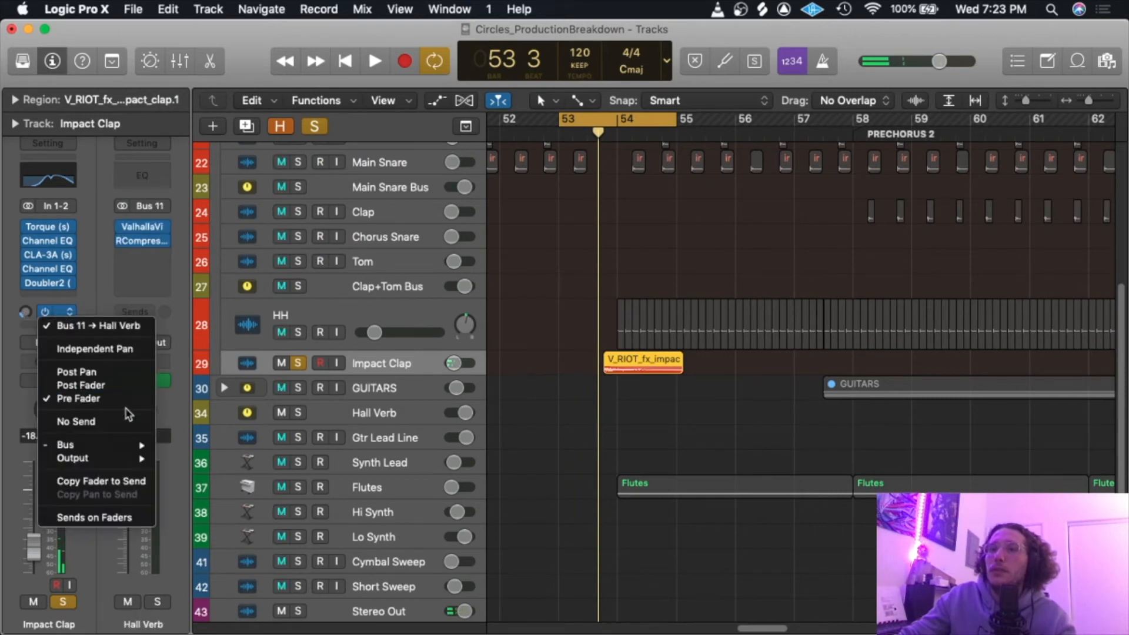
{"action": "left_click", "coordinate": [113, 285]}
{"action": "key", "text": "space"}
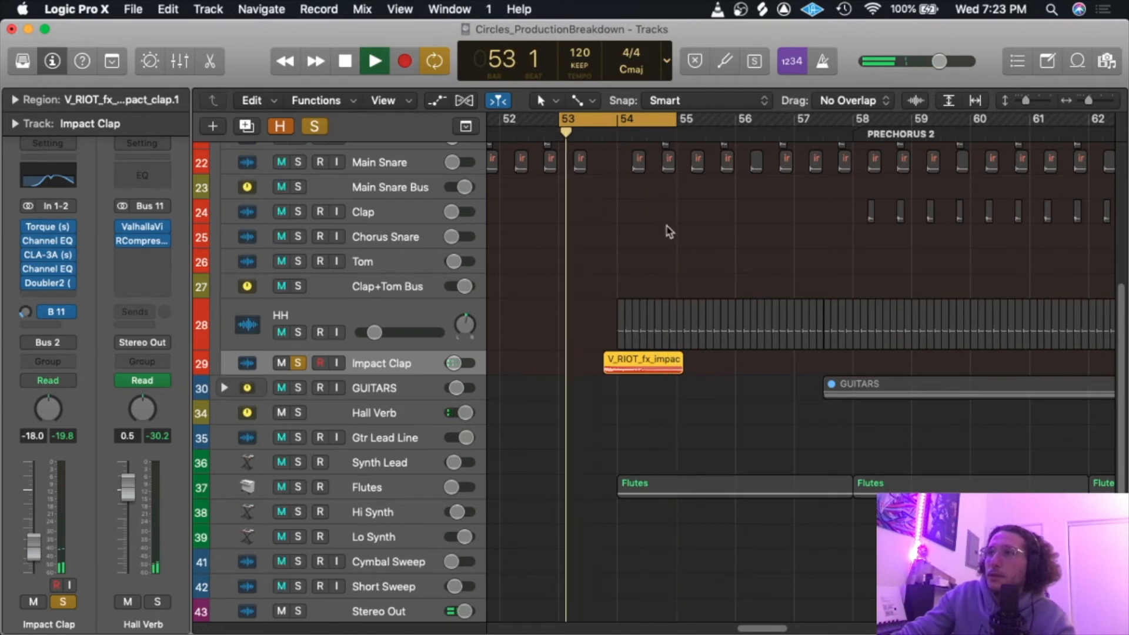
{"action": "key", "text": "space"}
Set the cycle range from the middle of bar 53 to bar 57, unsolo the Impact Clap and return to the drum tracks.
{"action": "left_click_drag", "start_coordinate": [591, 120], "coordinate": [793, 121]}
{"action": "left_click", "coordinate": [298, 363]}
{"action": "scroll", "coordinate": [374, 292], "scroll_direction": "up", "scroll_amount": 1}
{"action": "scroll", "coordinate": [376, 271], "scroll_direction": "up", "scroll_amount": 5}
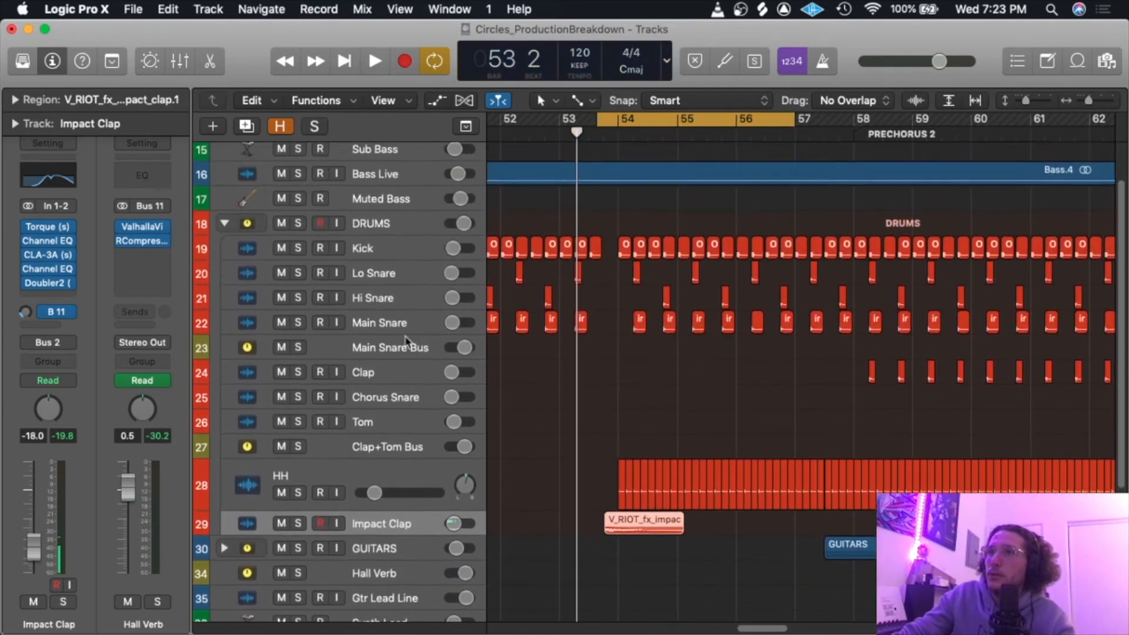
{"action": "scroll", "coordinate": [412, 323], "scroll_direction": "down", "scroll_amount": 7}
{"action": "scroll", "coordinate": [411, 341], "scroll_direction": "up", "scroll_amount": 5}
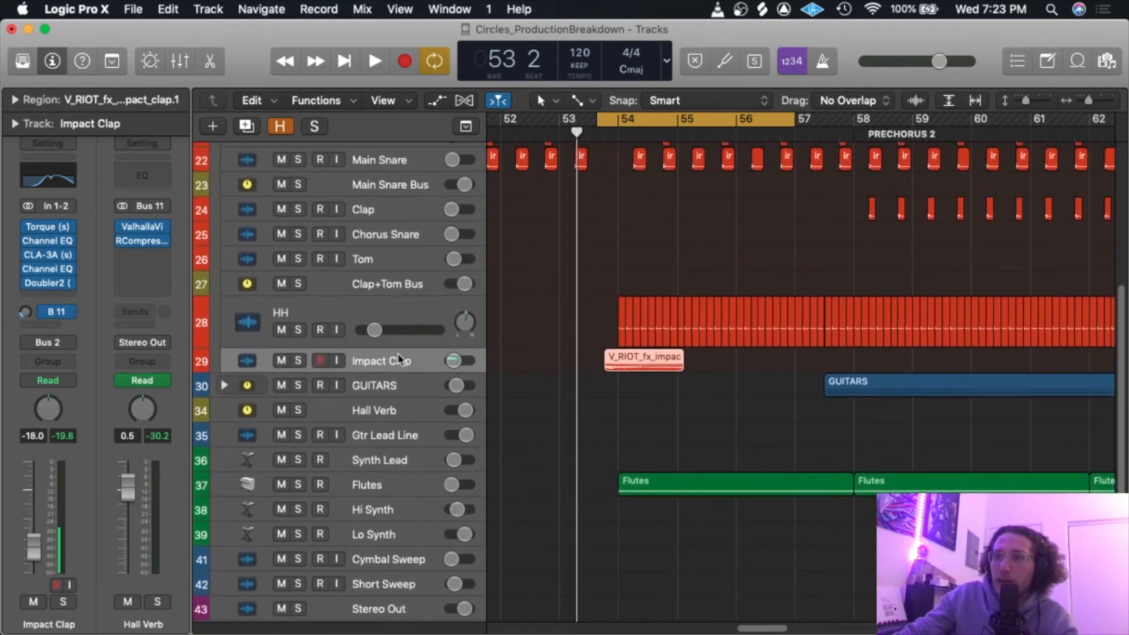
{"action": "scroll", "coordinate": [390, 377], "scroll_direction": "up", "scroll_amount": 3}
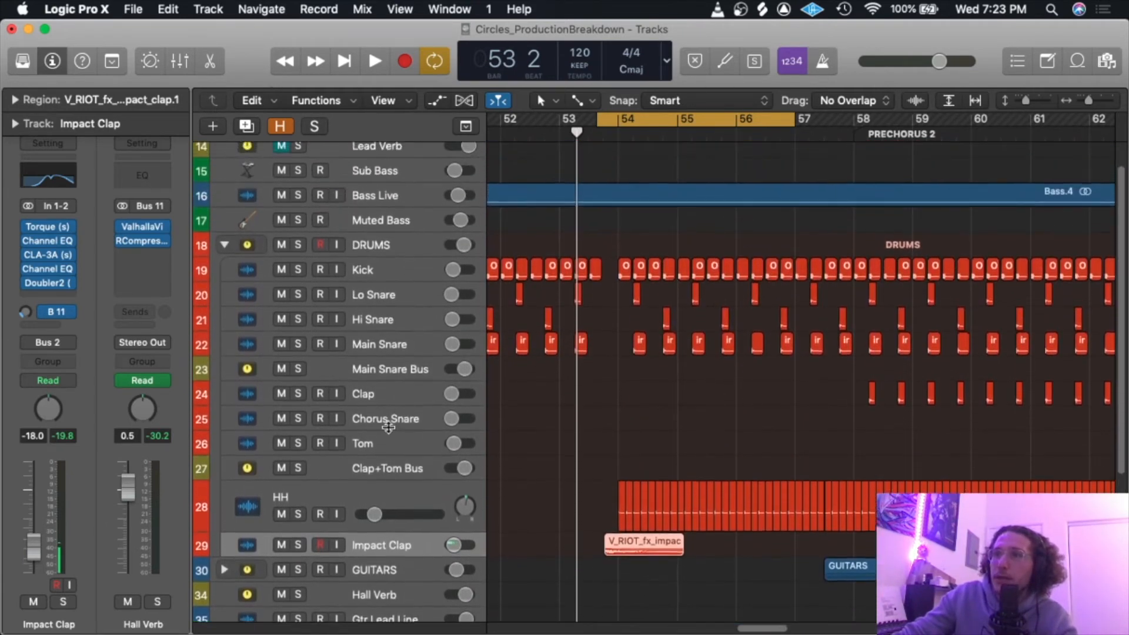
Solo the Hall Verb track and play the looped section to hear only the reverb return.
{"action": "scroll", "coordinate": [383, 376], "scroll_direction": "down", "scroll_amount": 8}
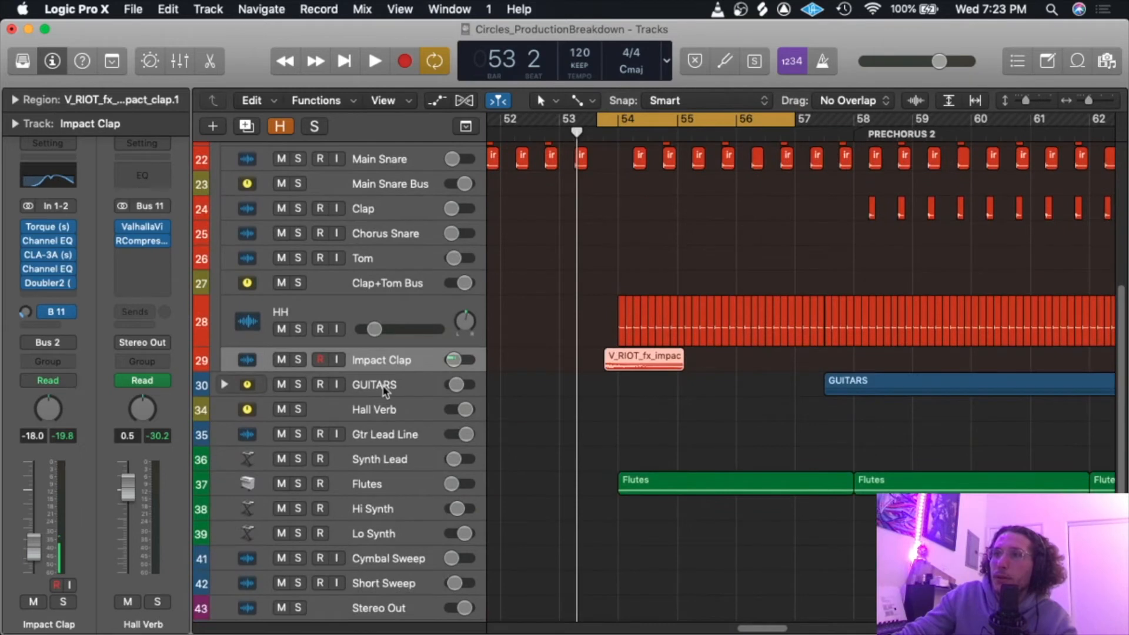
{"action": "left_click", "coordinate": [382, 366]}
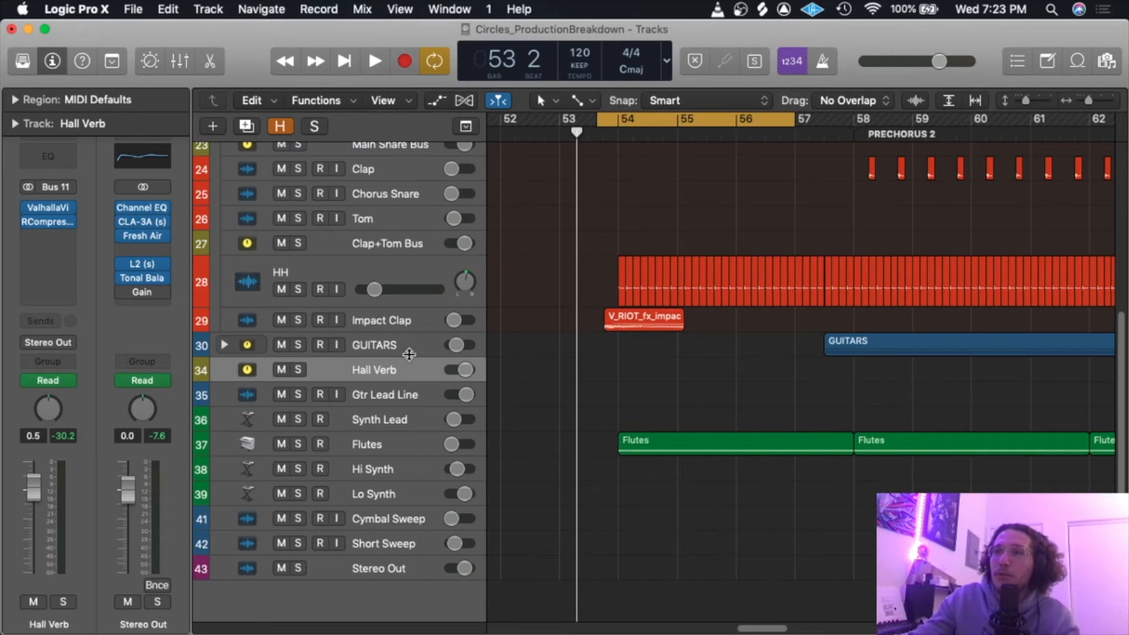
{"action": "key", "text": "space"}
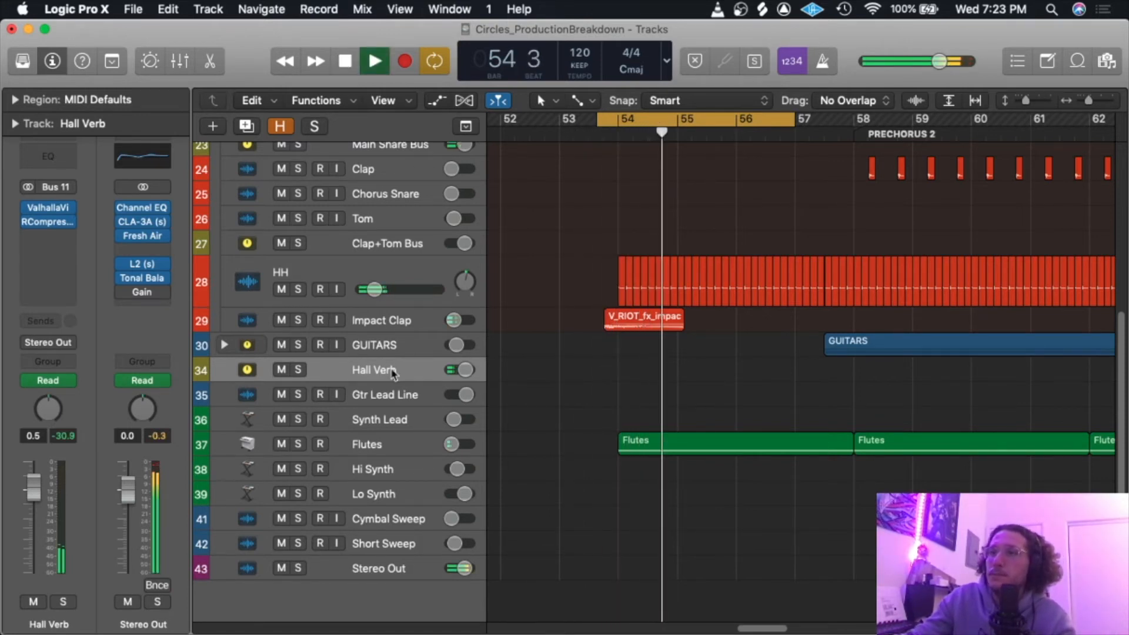
{"action": "key", "text": "s"}
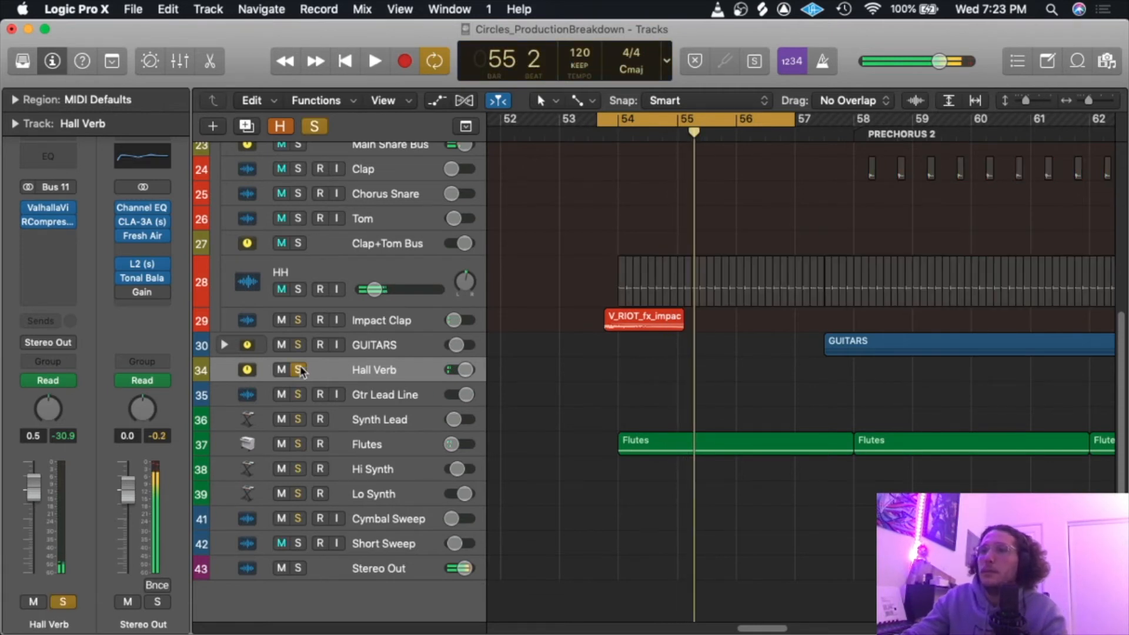
{"action": "key", "text": "comma"}
{"action": "key", "text": "comma"}
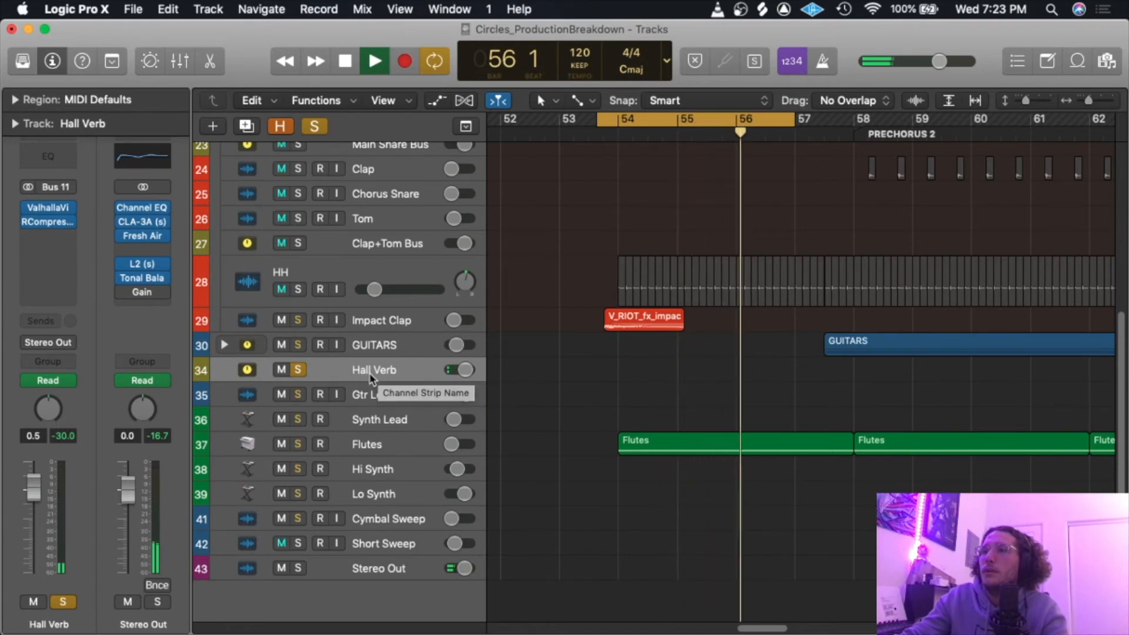
{"action": "key", "text": "space"}
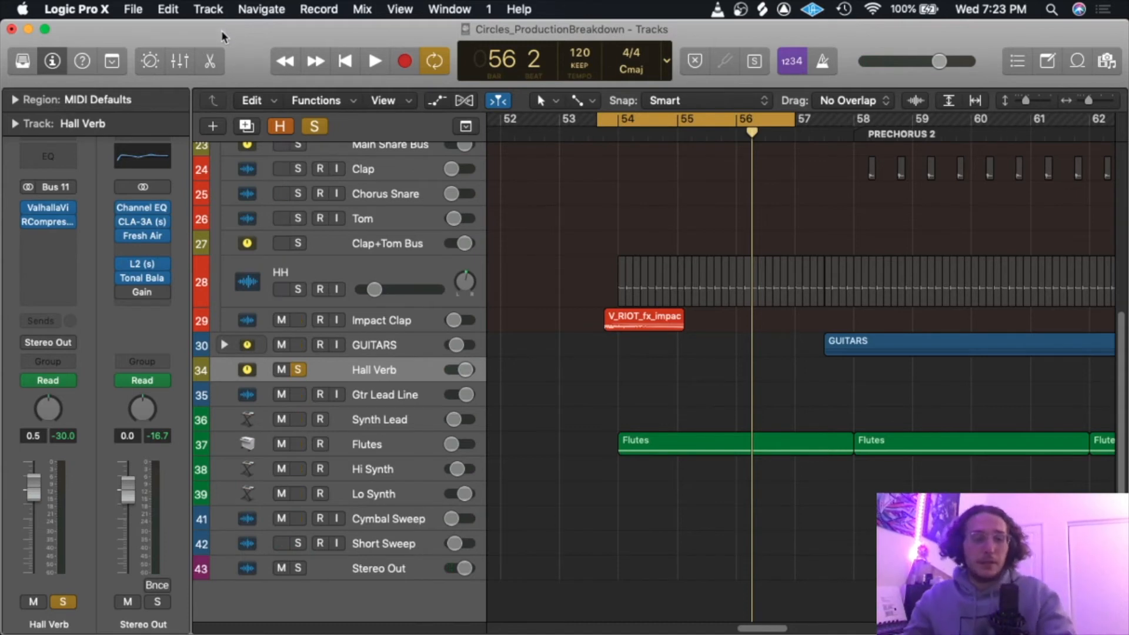
Open ValhallaVintageVerb on the Hall Verb channel, review its reverb settings, and close the plug-in.
{"action": "left_click", "coordinate": [72, 208]}
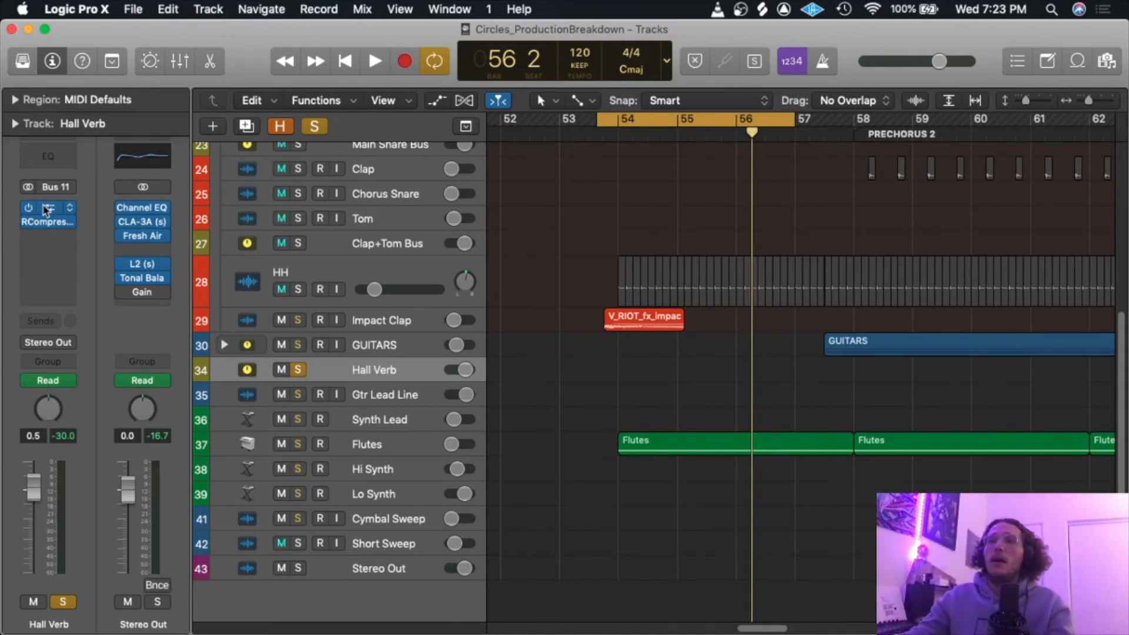
{"action": "left_click_drag", "start_coordinate": [381, 59], "coordinate": [494, 45]}
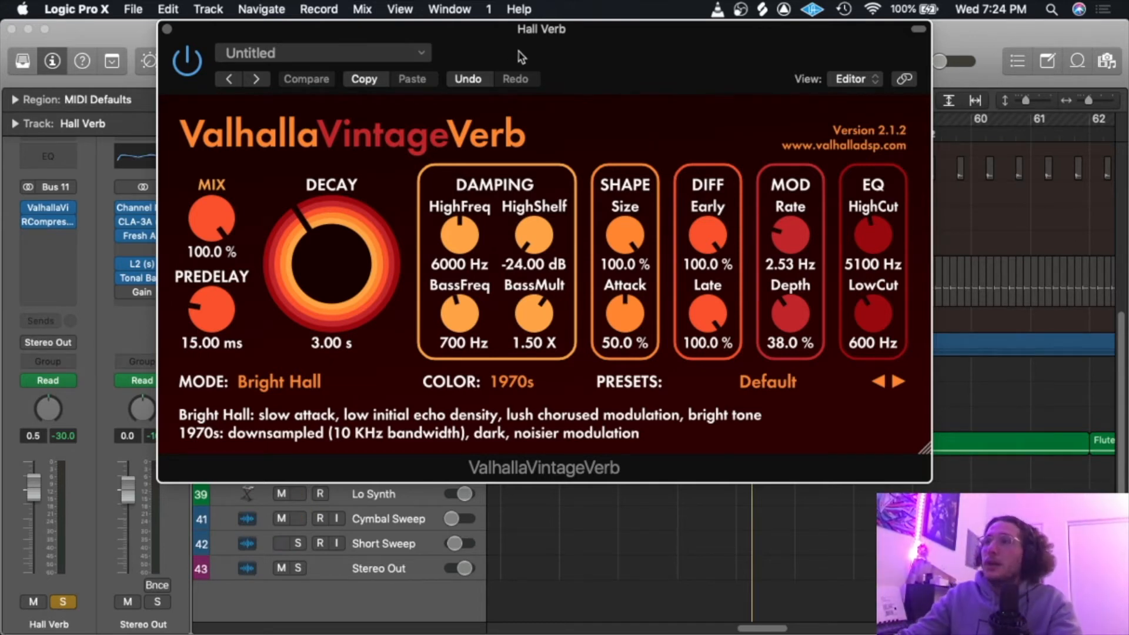
{"action": "left_click_drag", "start_coordinate": [520, 54], "coordinate": [522, 53]}
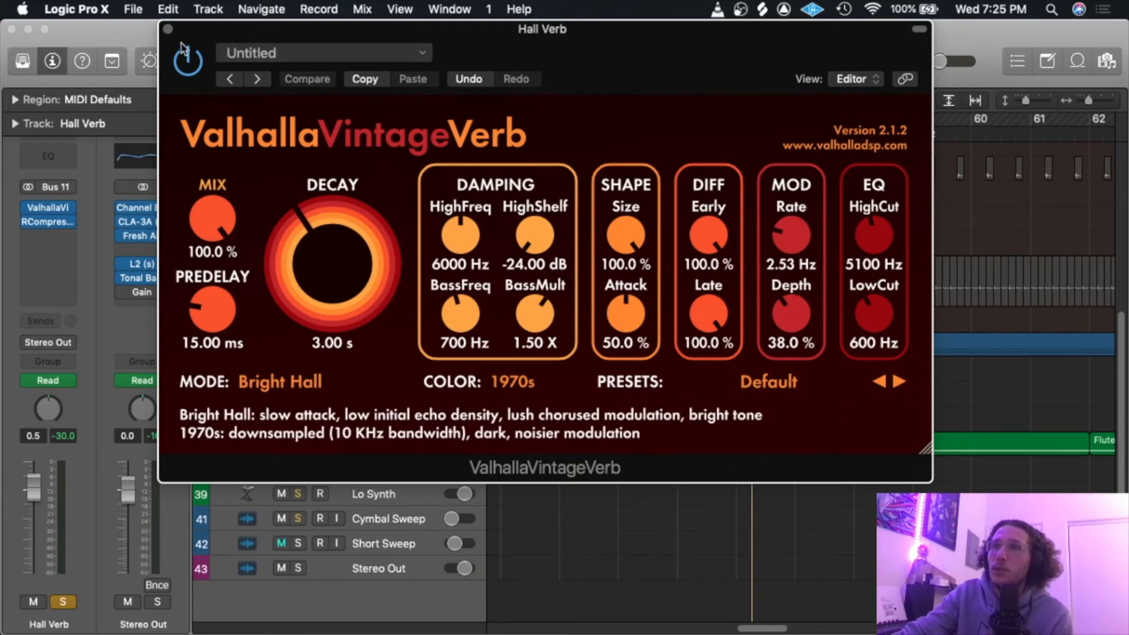
{"action": "left_click", "coordinate": [168, 30]}
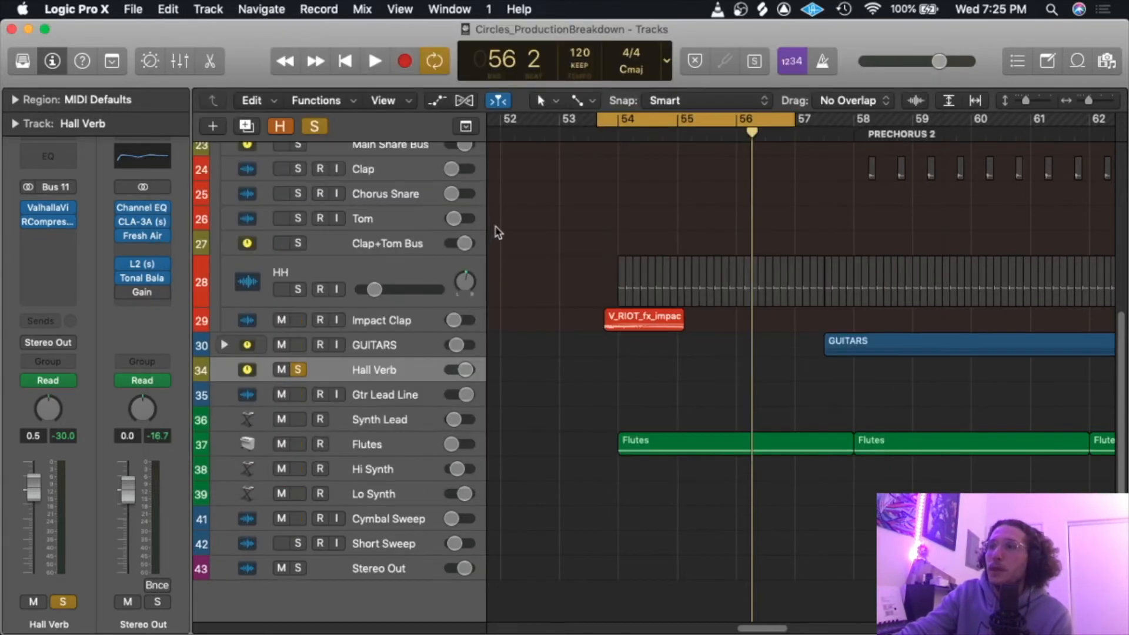
Open RCompressor on the Hall Verb channel and choose Kick (Audio 17) as its side-chain source.
{"action": "left_click", "coordinate": [48, 222]}
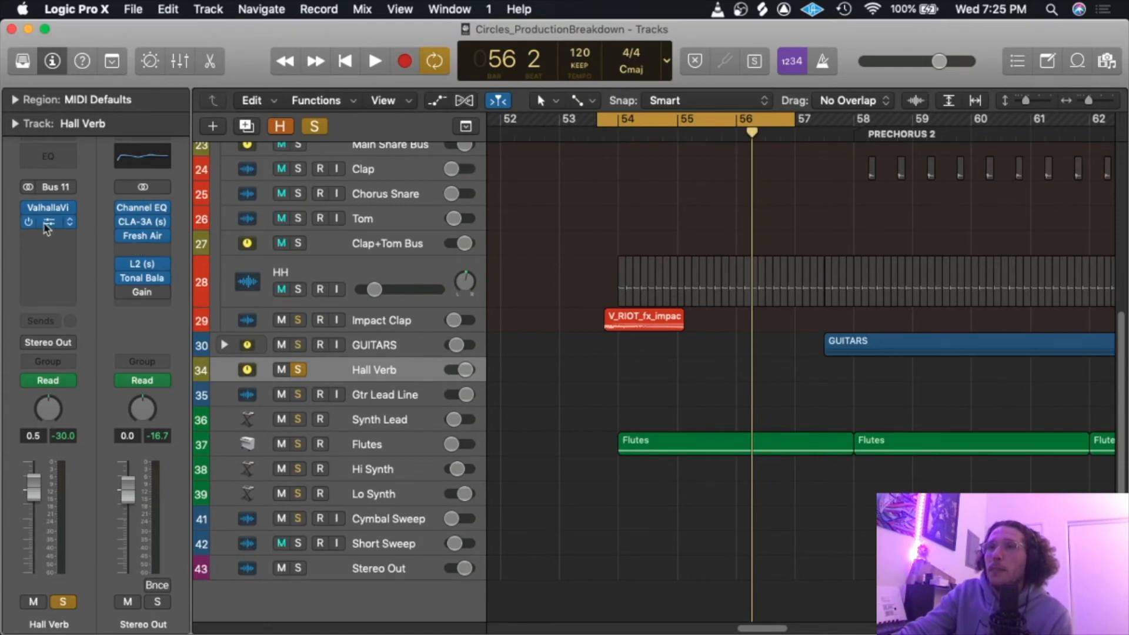
{"action": "left_click_drag", "start_coordinate": [187, 57], "coordinate": [212, 79]}
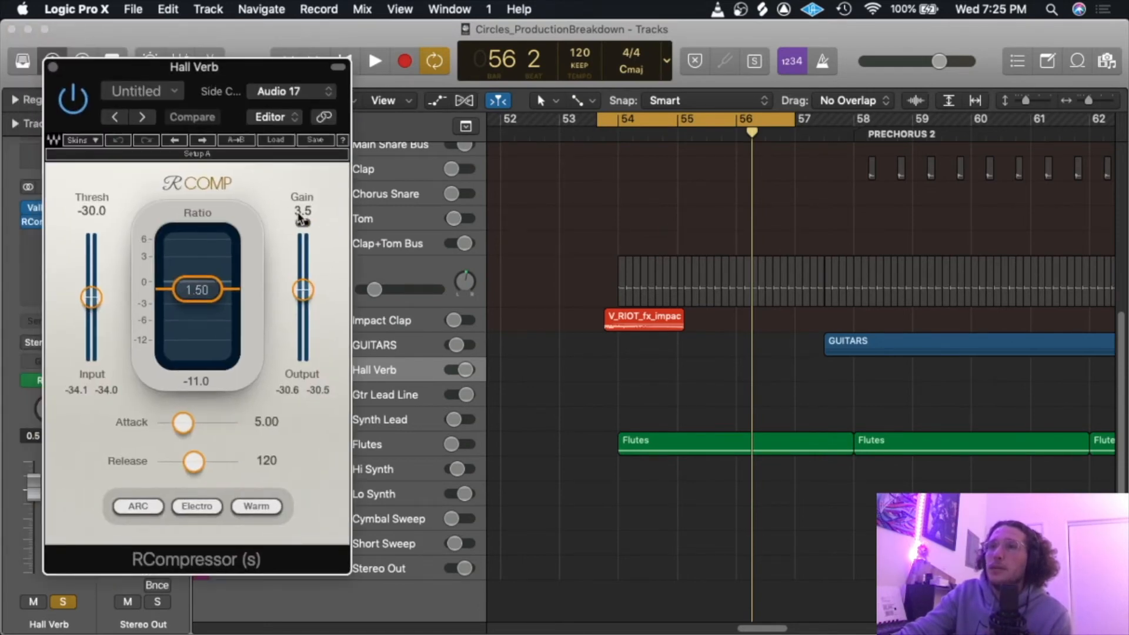
{"action": "left_click", "coordinate": [274, 93]}
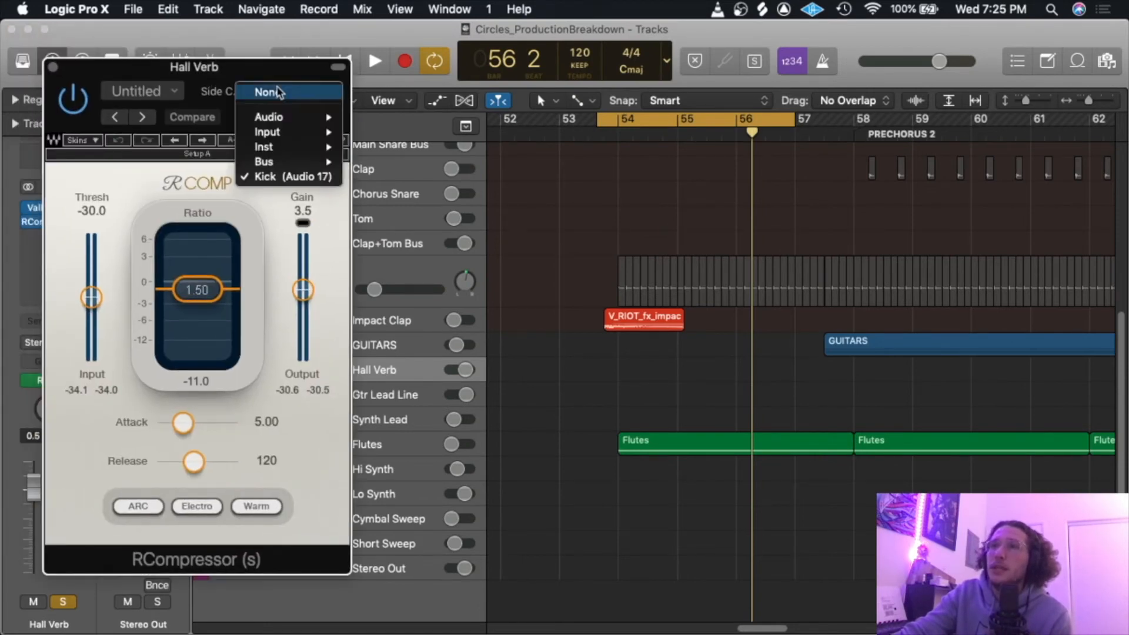
{"action": "left_click", "coordinate": [273, 176]}
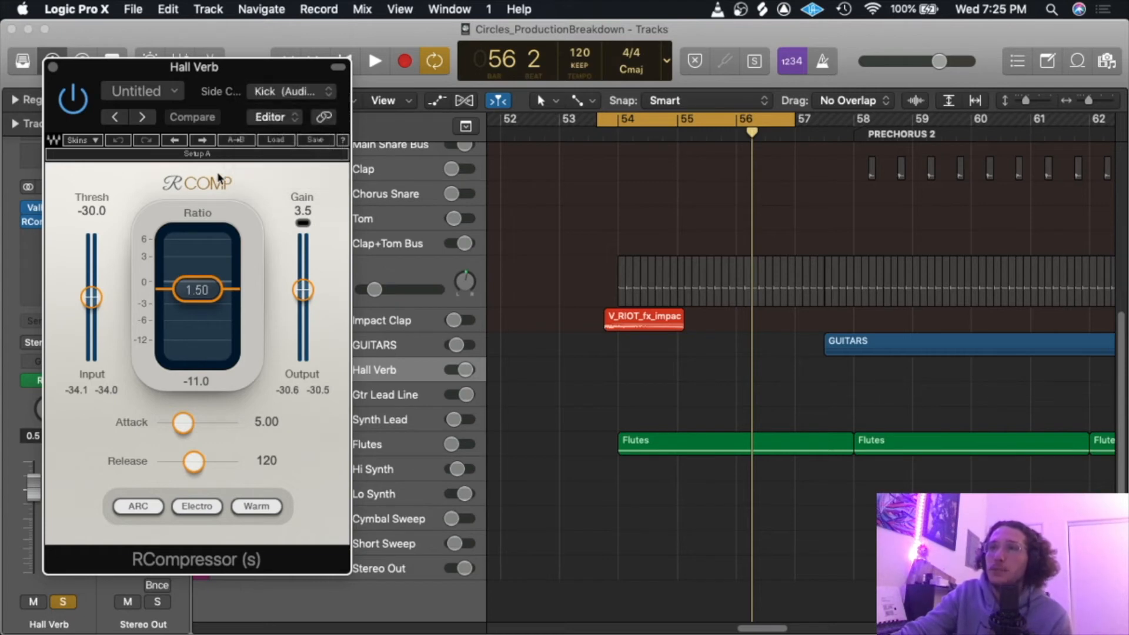
Play the soloed Hall Verb to watch how RCompressor reacts to the kick, and close the plug-in.
{"action": "key", "text": "space"}
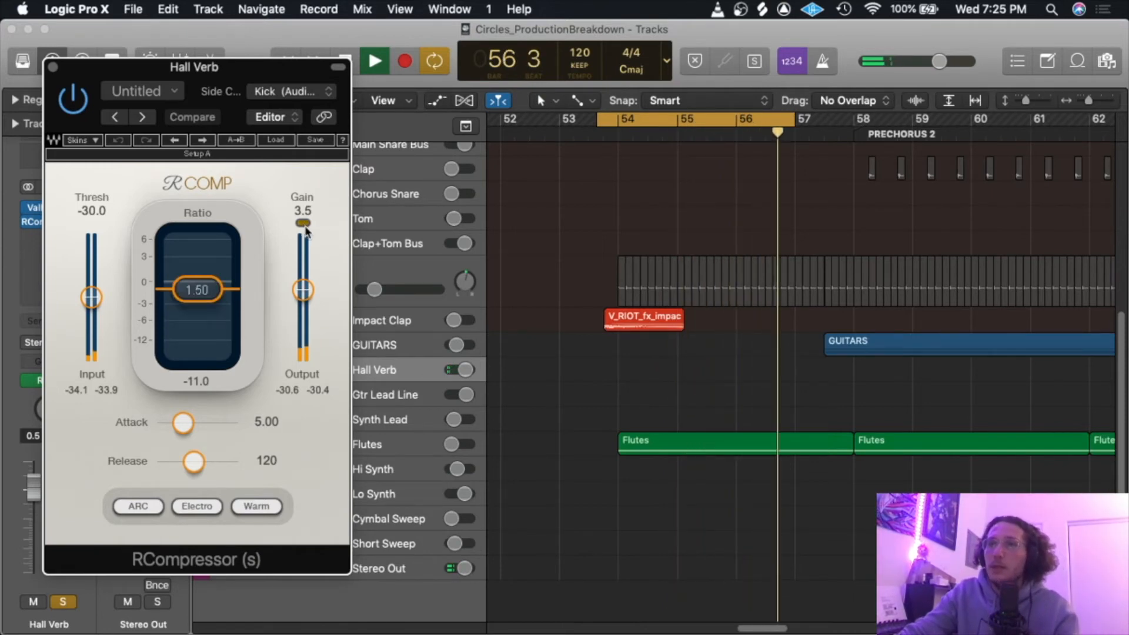
{"action": "key", "text": "space"}
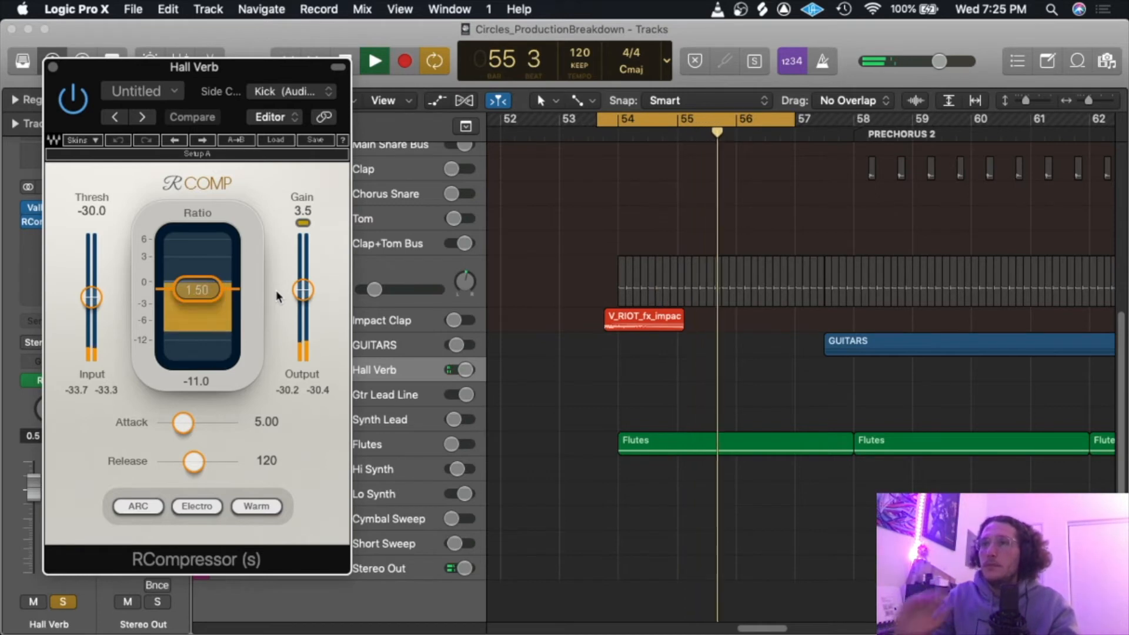
{"action": "key", "text": "space"}
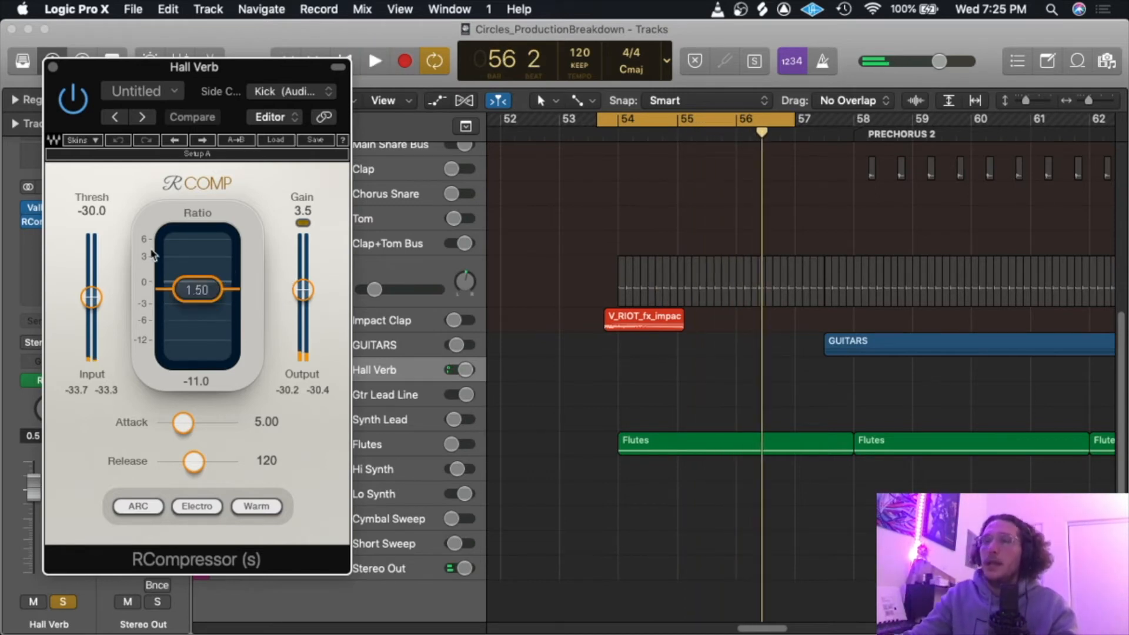
{"action": "left_click", "coordinate": [52, 66]}
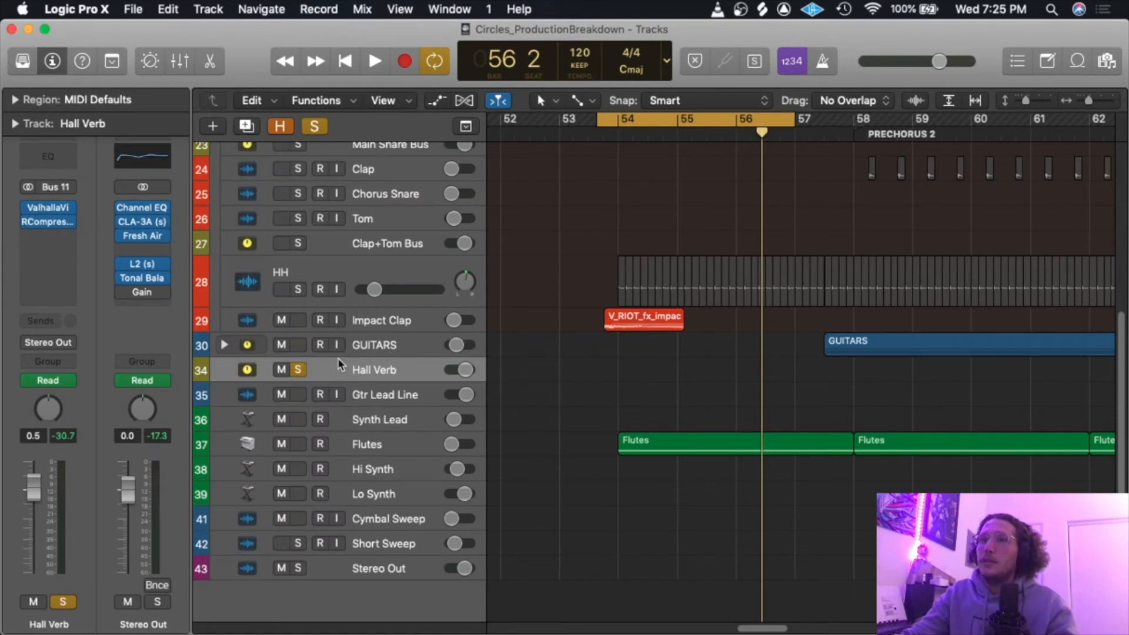
Select the Hall Verb track, open the mixer, and examine which channels send to Bus 11.
{"action": "left_click", "coordinate": [372, 348]}
{"action": "left_click", "coordinate": [380, 371]}
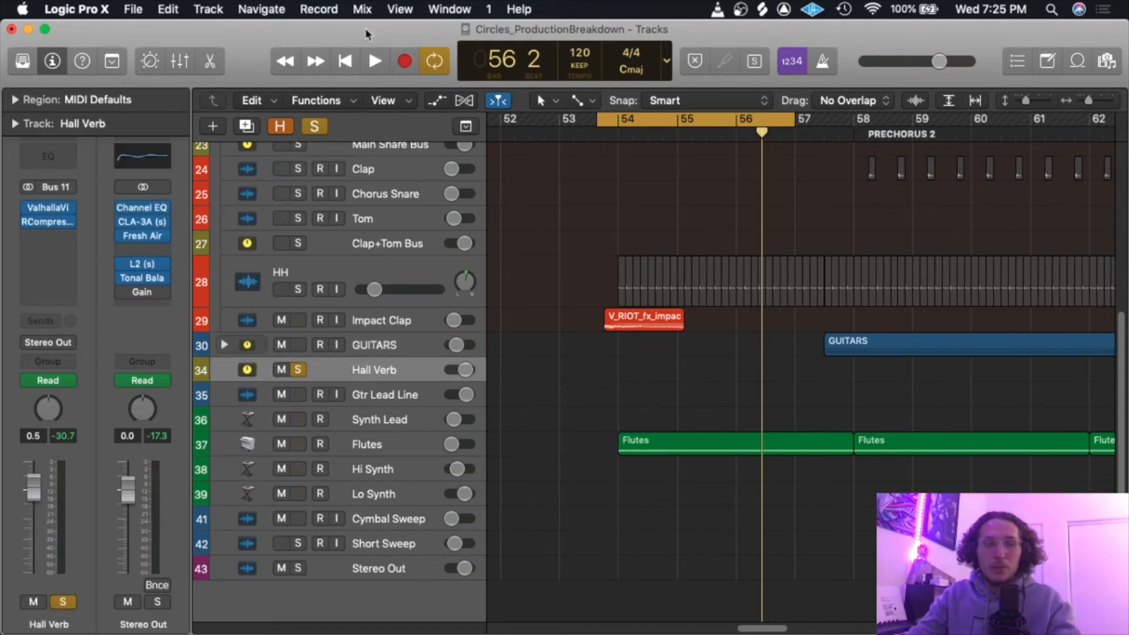
{"action": "key", "text": "x"}
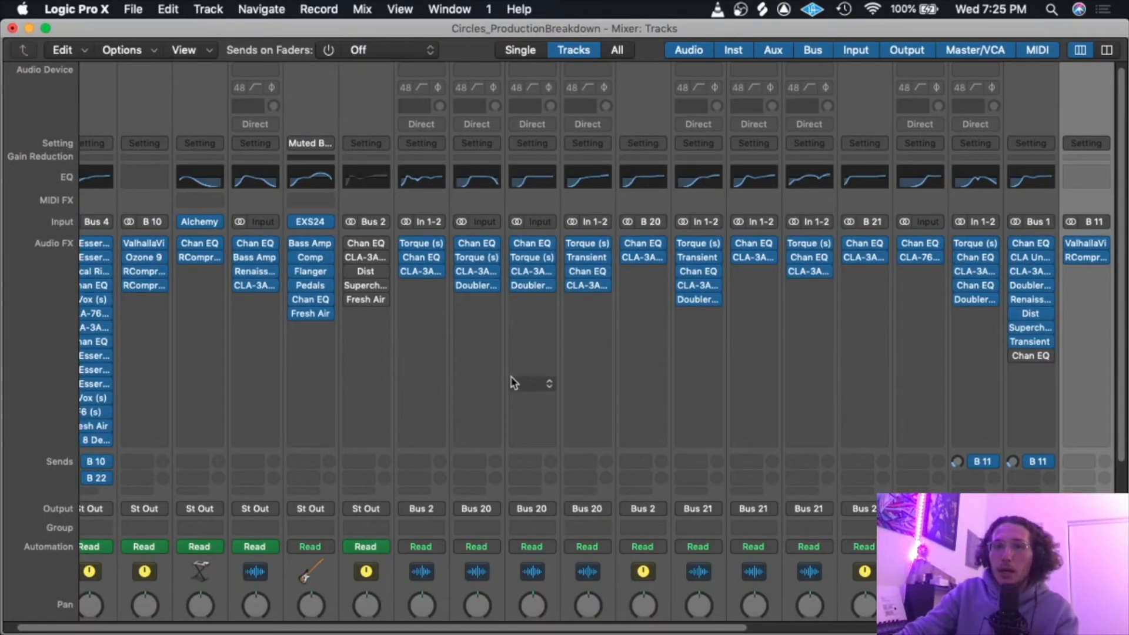
{"action": "scroll", "coordinate": [516, 344], "scroll_direction": "down", "scroll_amount": 3}
{"action": "scroll", "coordinate": [515, 344], "scroll_direction": "down", "scroll_amount": 5}
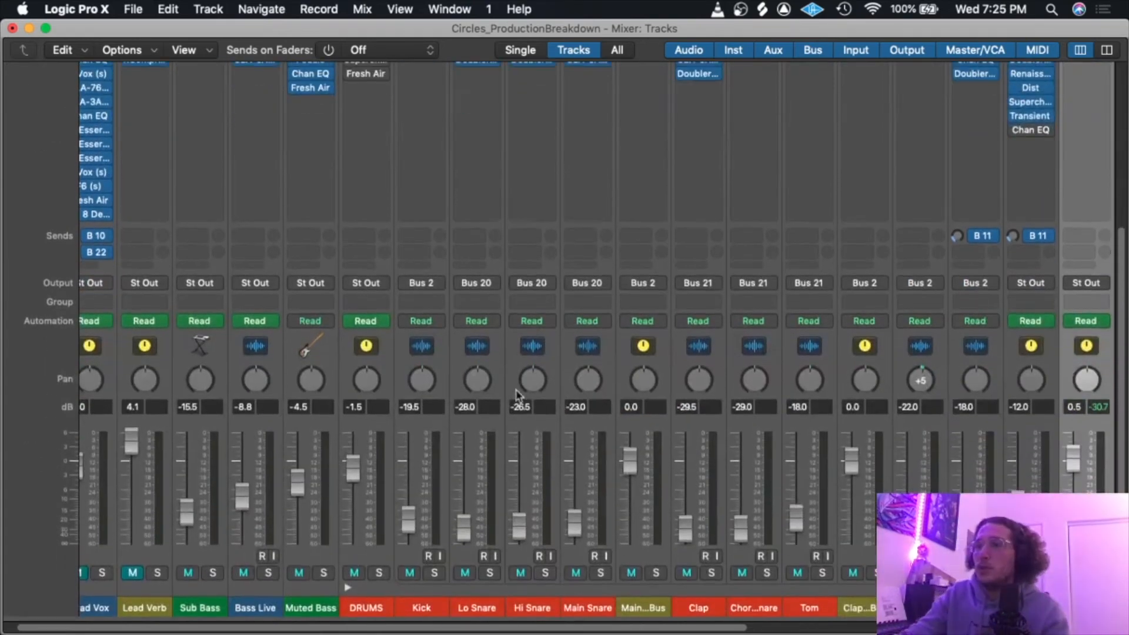
{"action": "scroll", "coordinate": [647, 268], "scroll_direction": "right", "scroll_amount": 10}
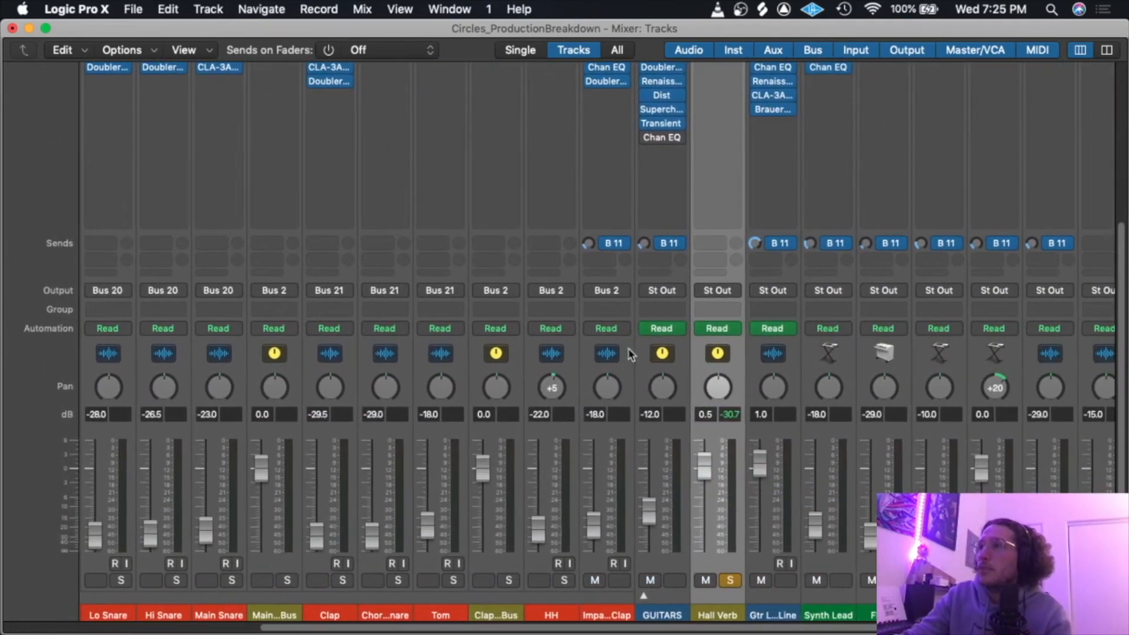
{"action": "scroll", "coordinate": [558, 253], "scroll_direction": "left", "scroll_amount": 12}
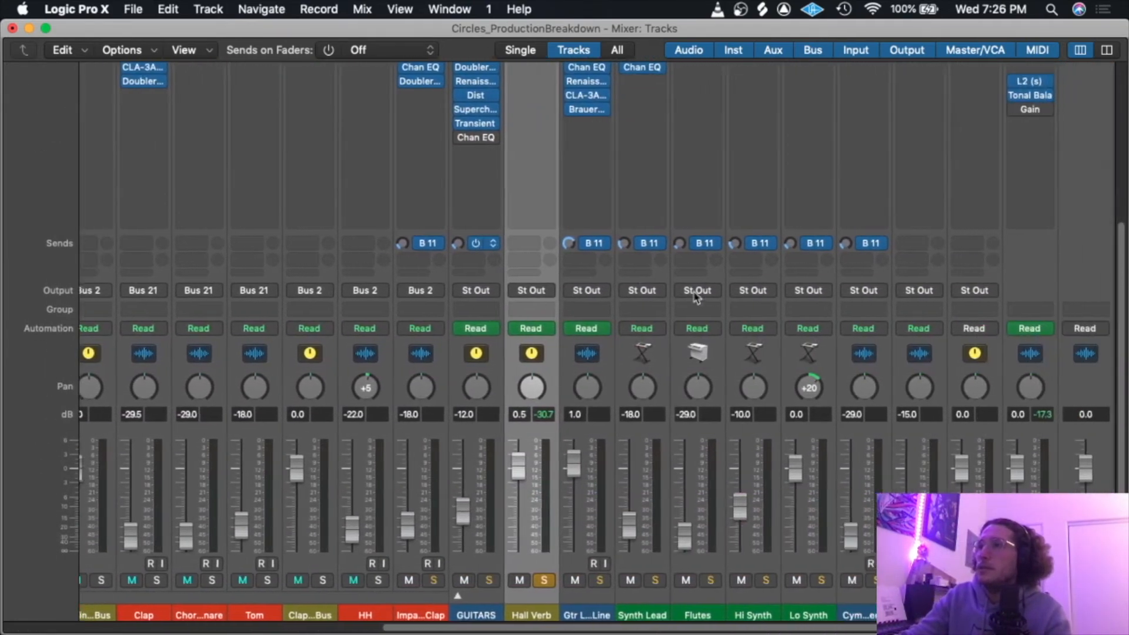
{"action": "scroll", "coordinate": [229, 260], "scroll_direction": "right", "scroll_amount": 2}
Check the mode options of the Lead Vox channel's Bus 10 send, and return to the Hall Verb channel.
{"action": "left_click", "coordinate": [121, 244]}
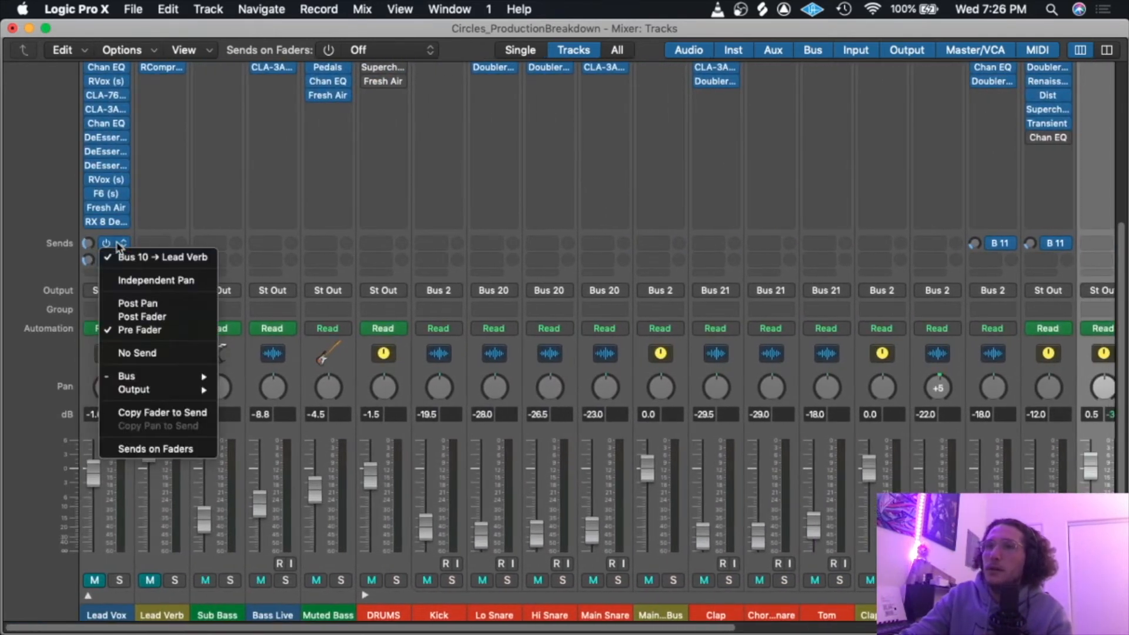
{"action": "left_click", "coordinate": [234, 216]}
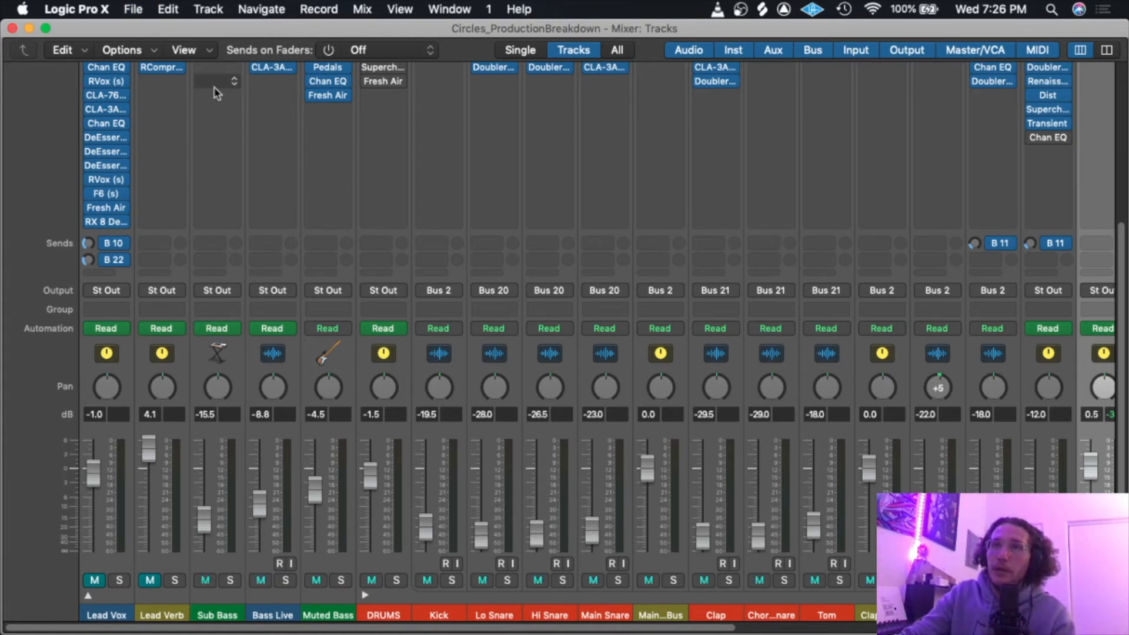
{"action": "scroll", "coordinate": [500, 353], "scroll_direction": "right", "scroll_amount": 10}
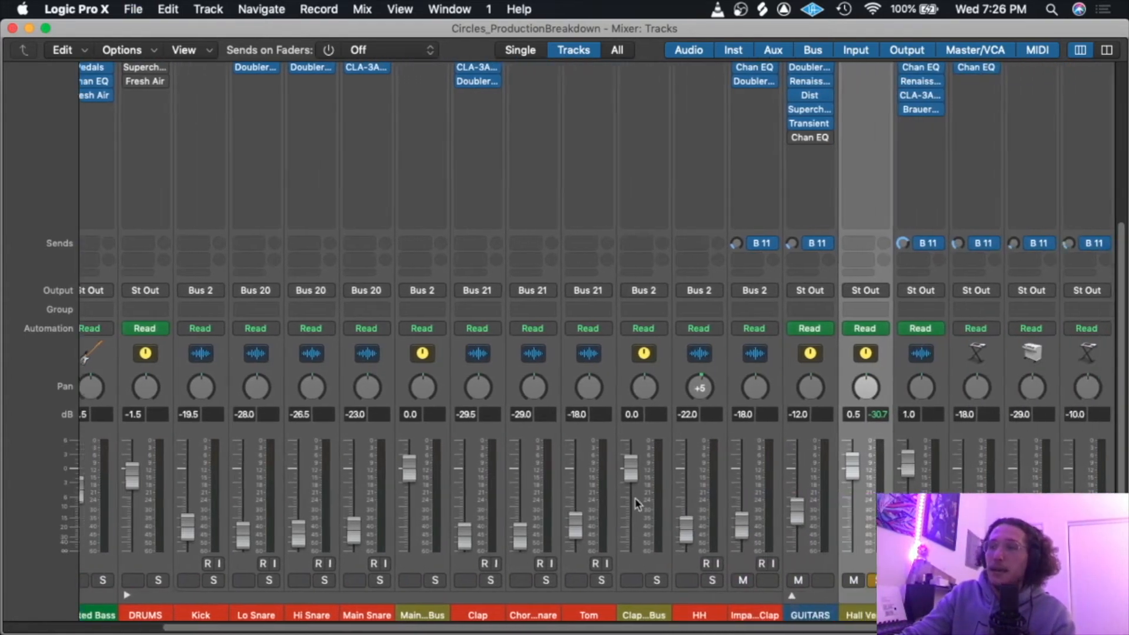
{"action": "left_click", "coordinate": [760, 580]}
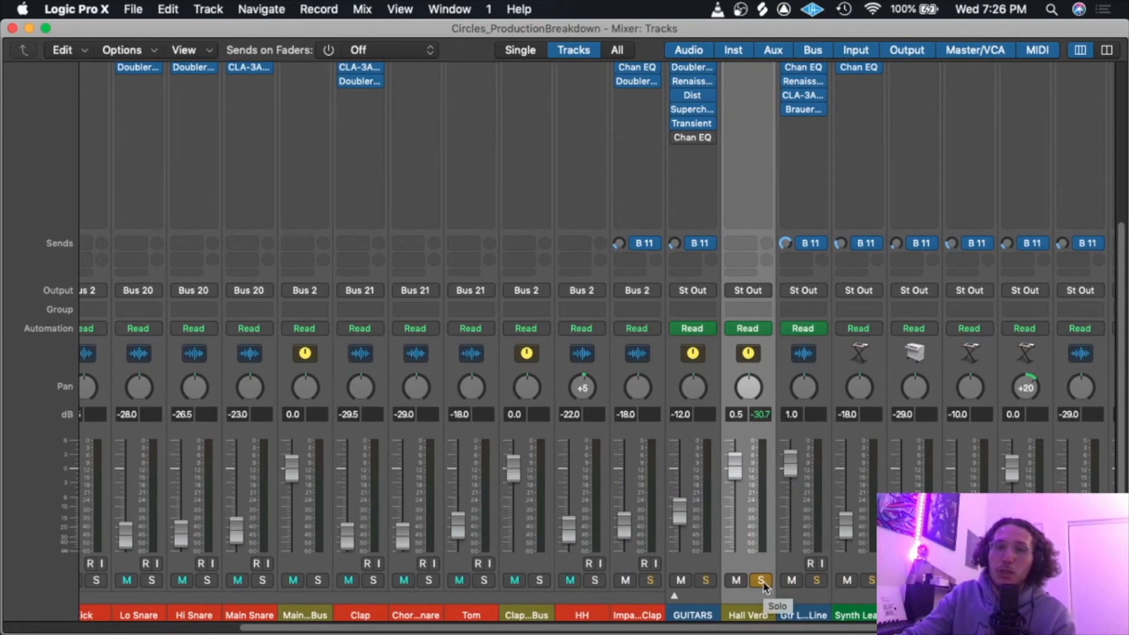
Add a Bus 11 send to the Clap+Tom Bus channel and set its level to -24.8.
{"action": "scroll", "coordinate": [620, 465], "scroll_direction": "left", "scroll_amount": 8}
{"action": "scroll", "coordinate": [621, 465], "scroll_direction": "right", "scroll_amount": 10}
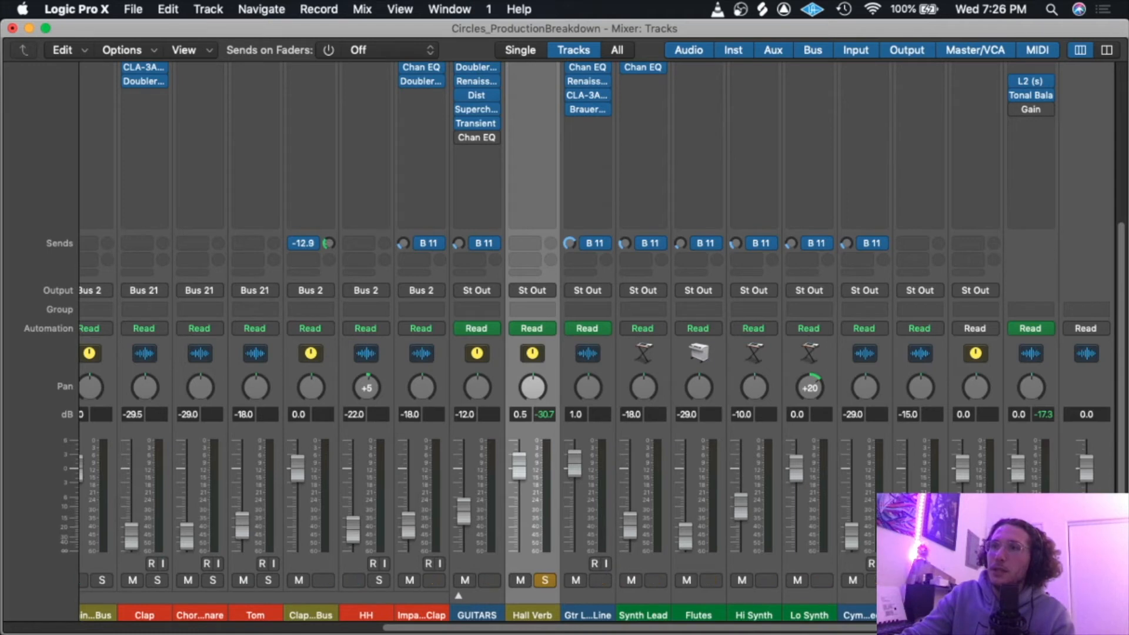
{"action": "left_click", "coordinate": [318, 247]}
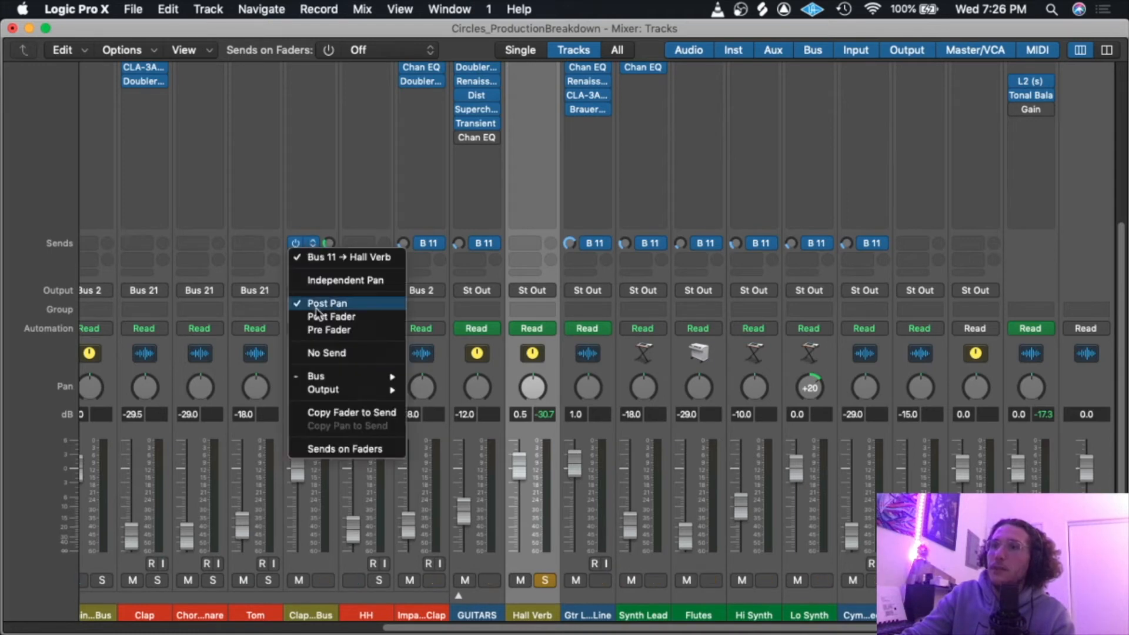
{"action": "left_click", "coordinate": [350, 234]}
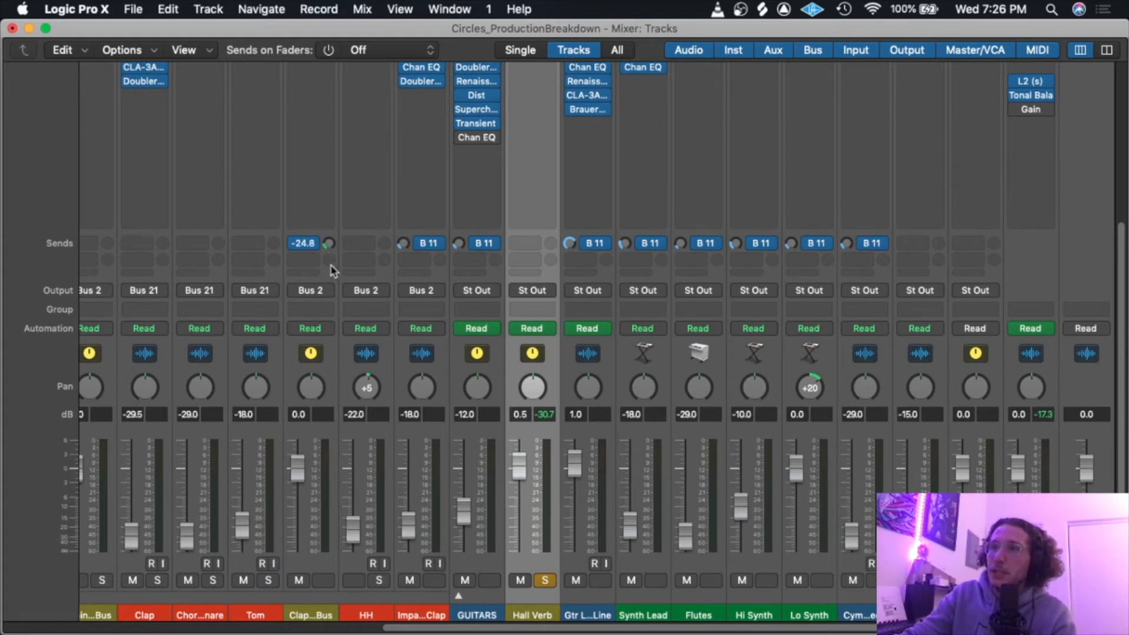
Switch the Clap+Tom Bus channel's Bus 11 send to Pre Fader.
{"action": "scroll", "coordinate": [331, 271], "scroll_direction": "left", "scroll_amount": 3}
{"action": "left_click", "coordinate": [364, 245]}
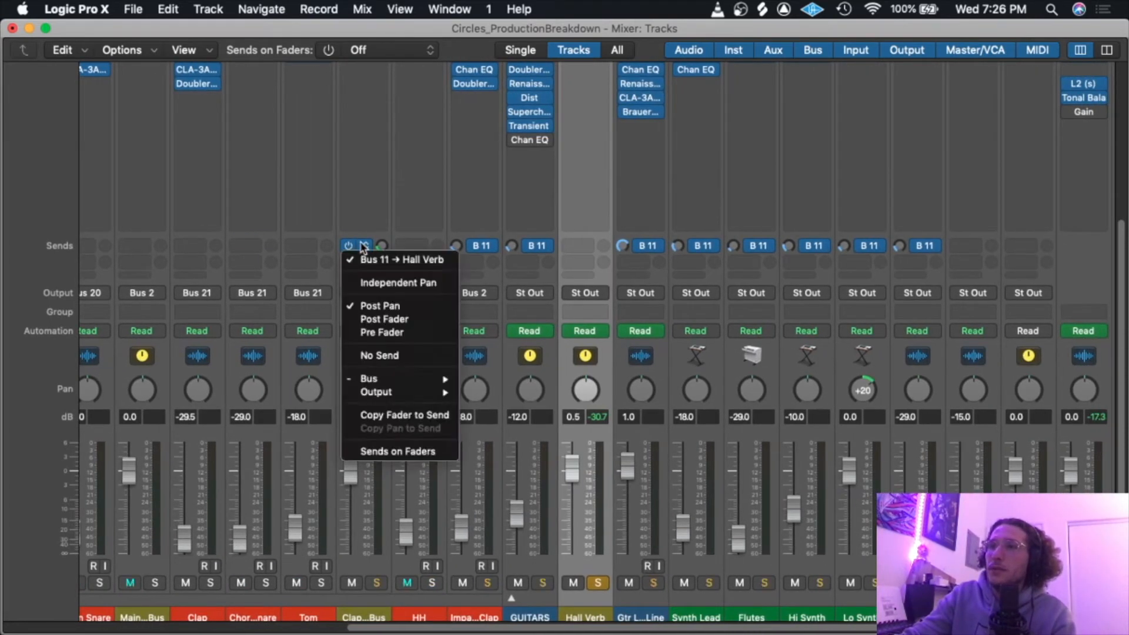
{"action": "left_click", "coordinate": [356, 247]}
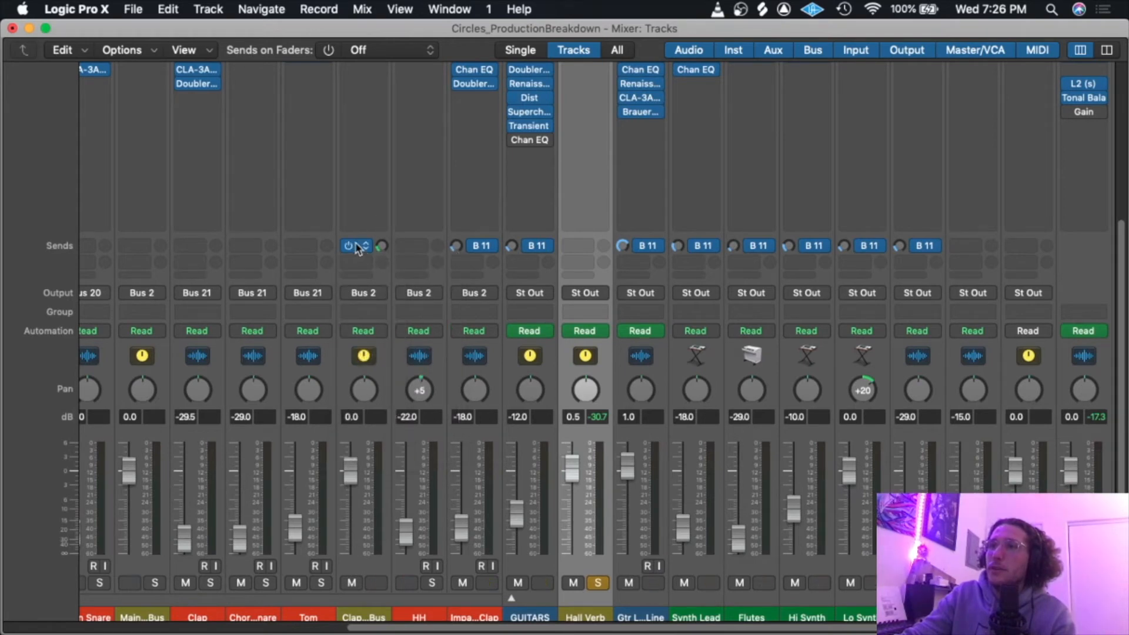
{"action": "scroll", "coordinate": [370, 597], "scroll_direction": "down", "scroll_amount": 1}
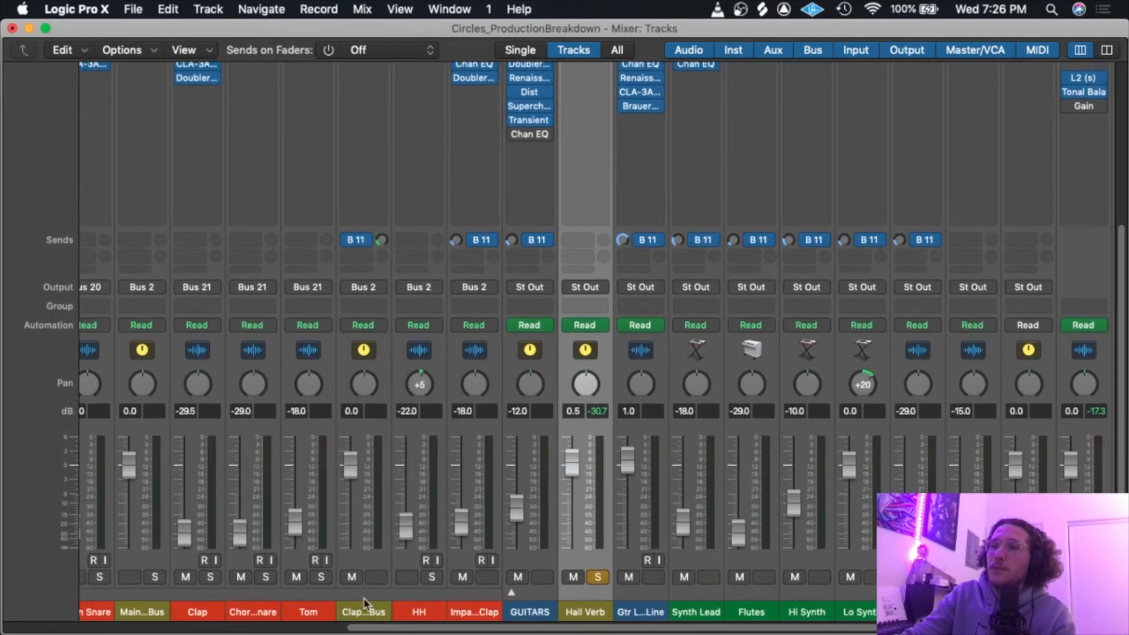
{"action": "left_click", "coordinate": [362, 239]}
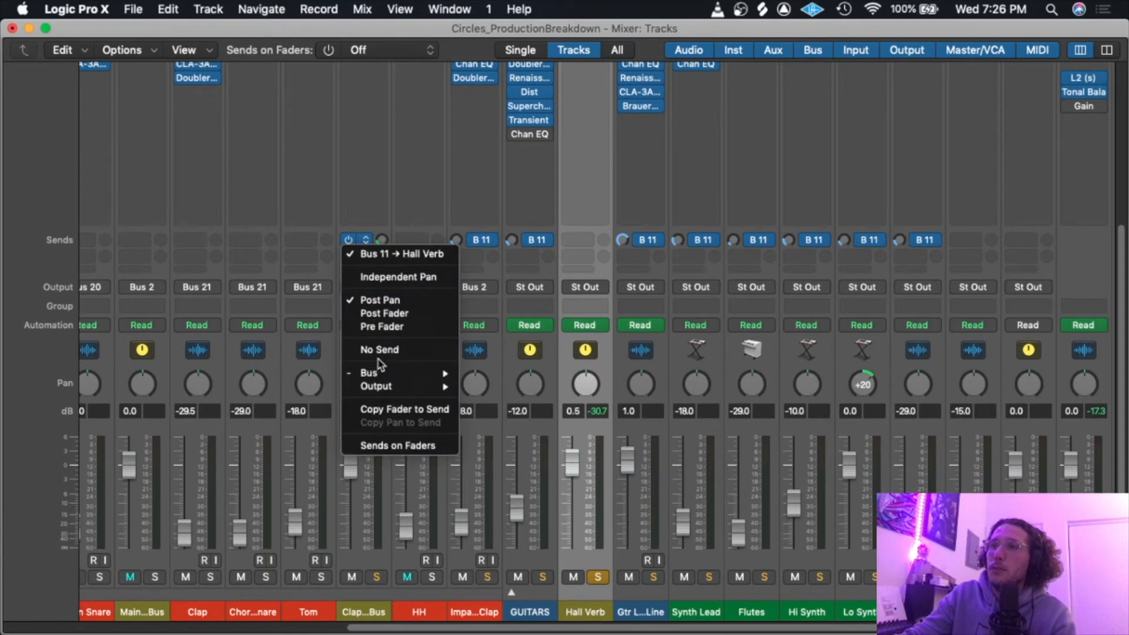
{"action": "left_click", "coordinate": [379, 327]}
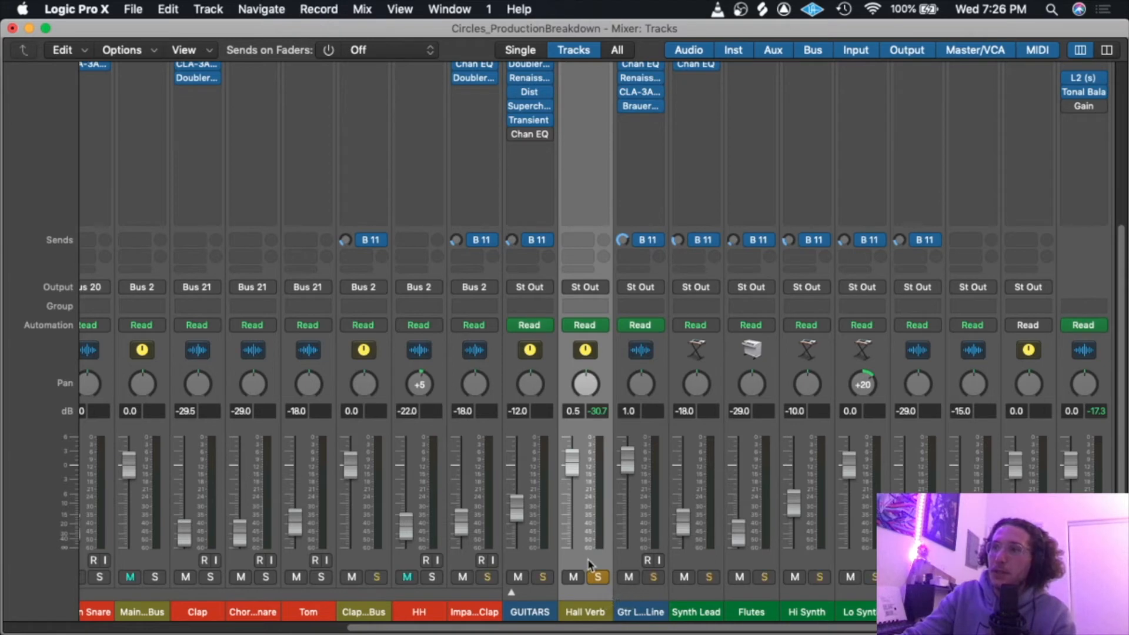
Return to the Tracks window and play the Chorus 3 section with the lead vocals muted.
{"action": "key", "text": "super+1"}
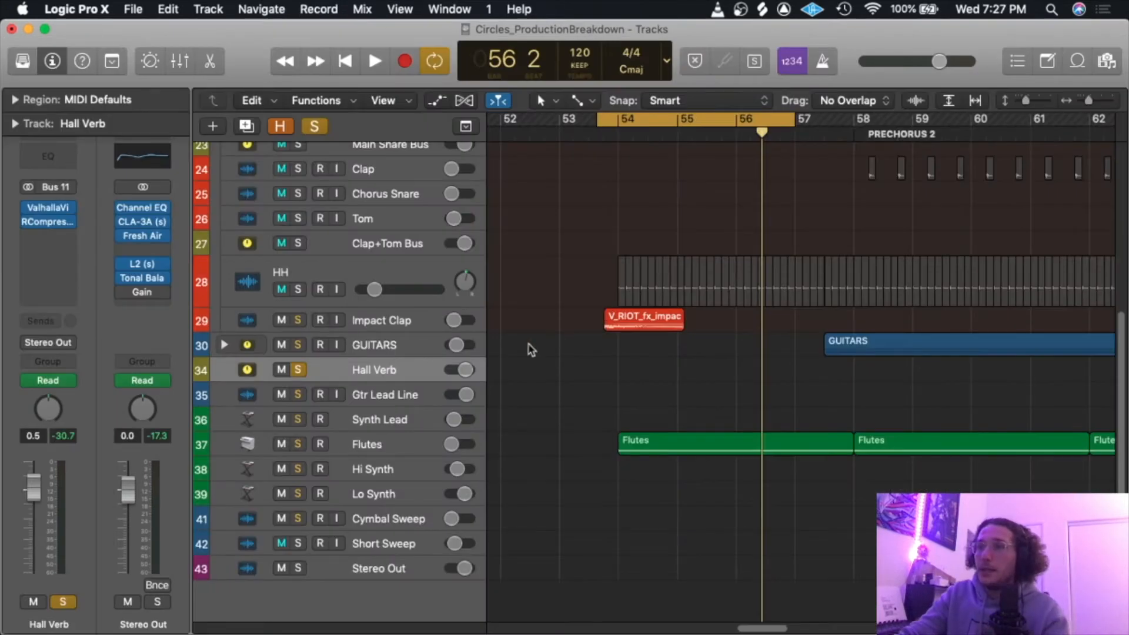
{"action": "scroll", "coordinate": [406, 391], "scroll_direction": "up", "scroll_amount": 5}
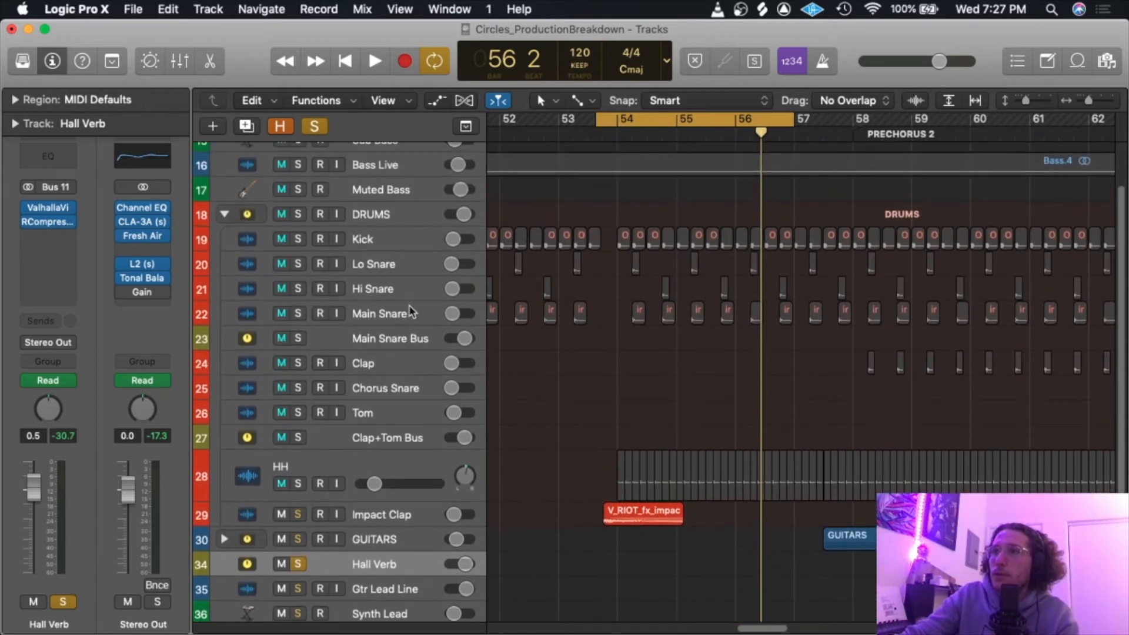
{"action": "scroll", "coordinate": [410, 312], "scroll_direction": "up", "scroll_amount": 2}
{"action": "scroll", "coordinate": [410, 311], "scroll_direction": "down", "scroll_amount": 7}
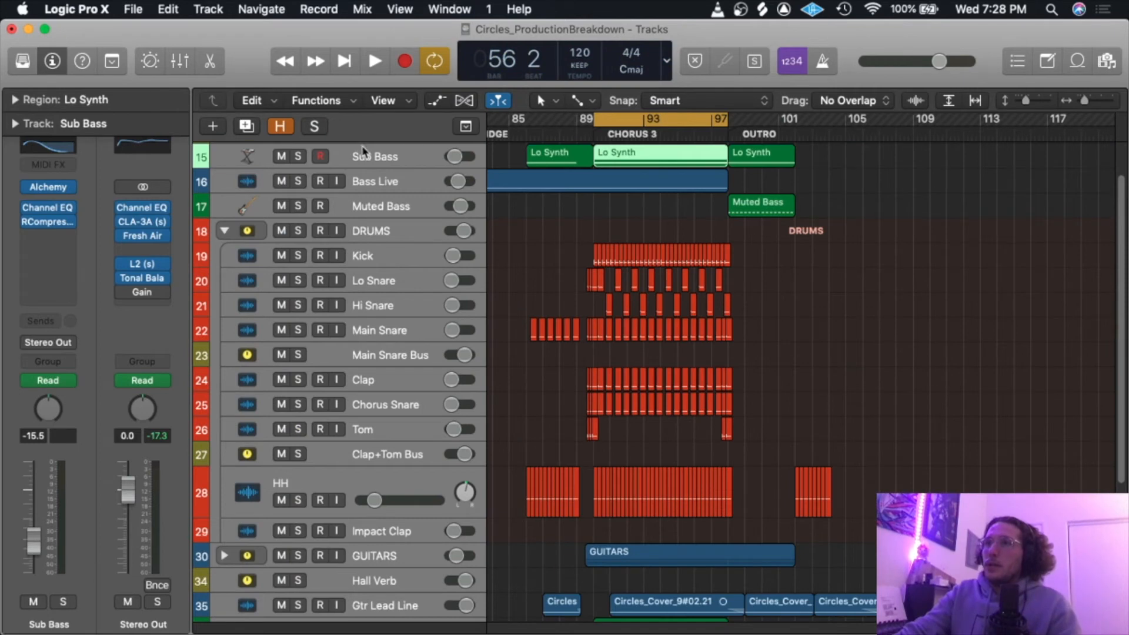
{"action": "scroll", "coordinate": [376, 194], "scroll_direction": "up", "scroll_amount": 2}
{"action": "scroll", "coordinate": [385, 231], "scroll_direction": "down", "scroll_amount": 1}
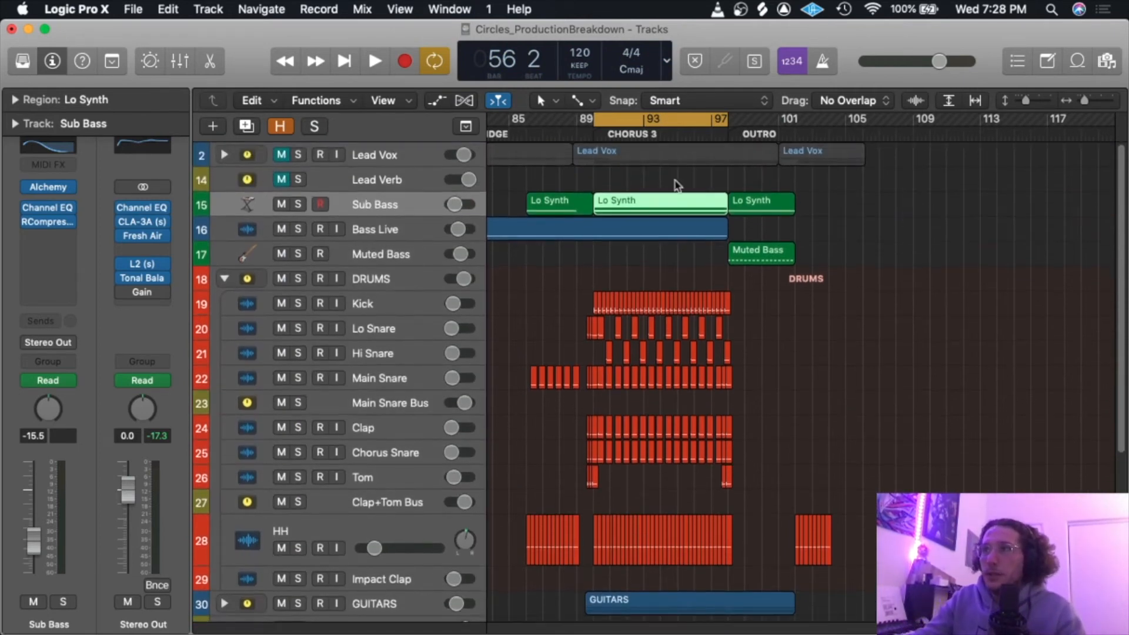
{"action": "key", "text": "space"}
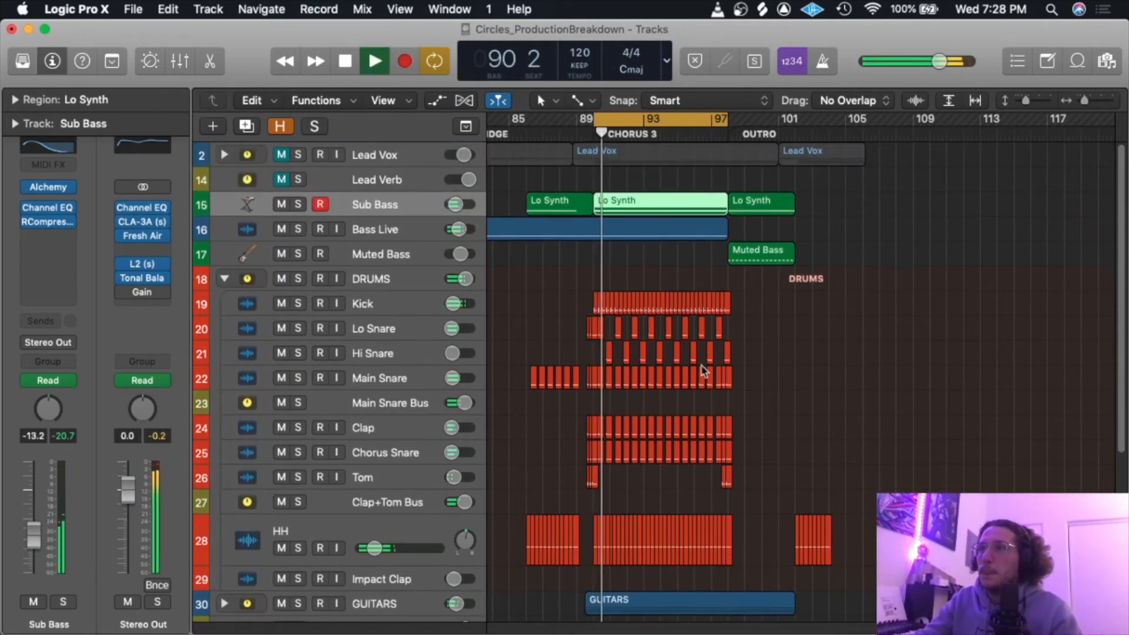
Collapse the DRUMS track stack, stop playback, and save the project.
{"action": "left_click", "coordinate": [224, 279]}
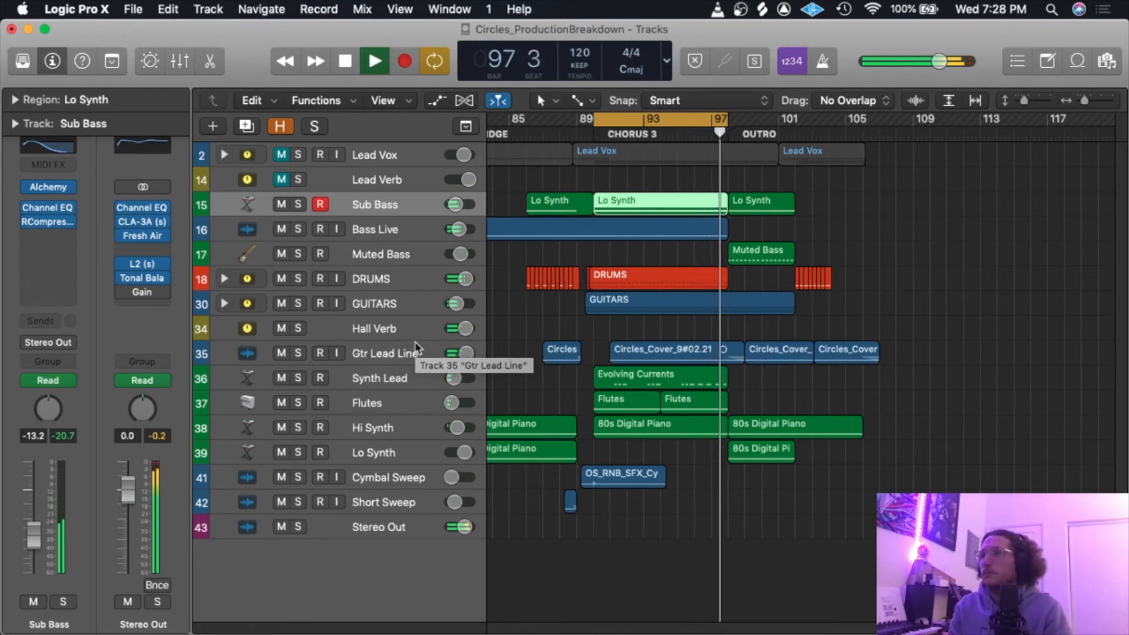
{"action": "key", "text": "space"}
{"action": "key", "text": "super+s"}
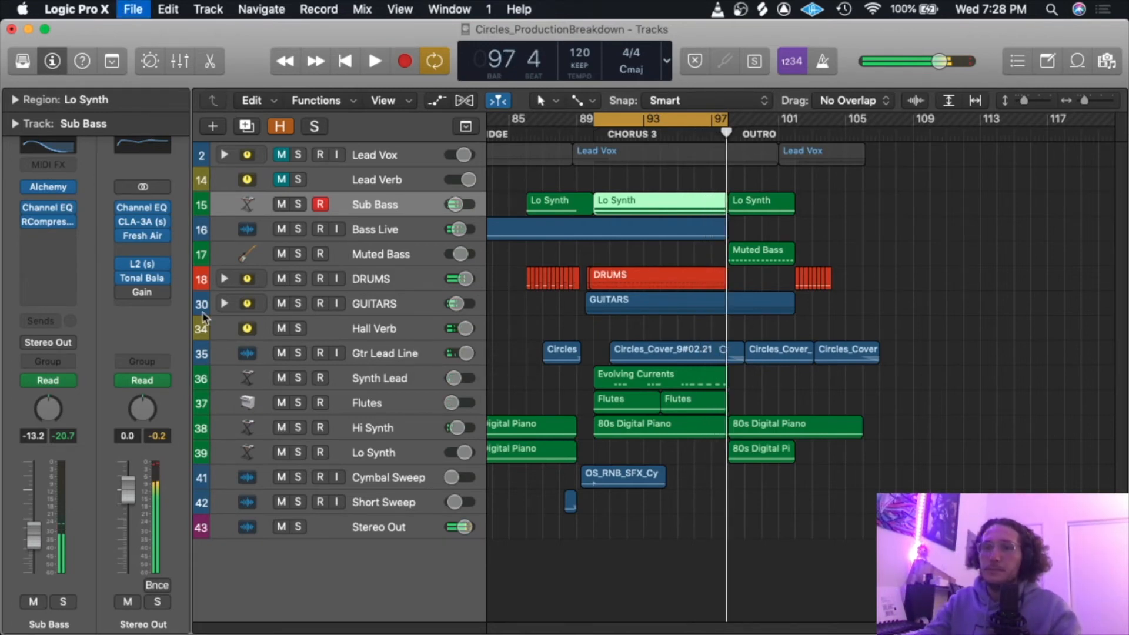
Select the Sub Bass track and examine the Channel EQ and L2 limiter on the Stereo Out channel.
{"action": "left_click", "coordinate": [372, 235]}
{"action": "left_click", "coordinate": [369, 254]}
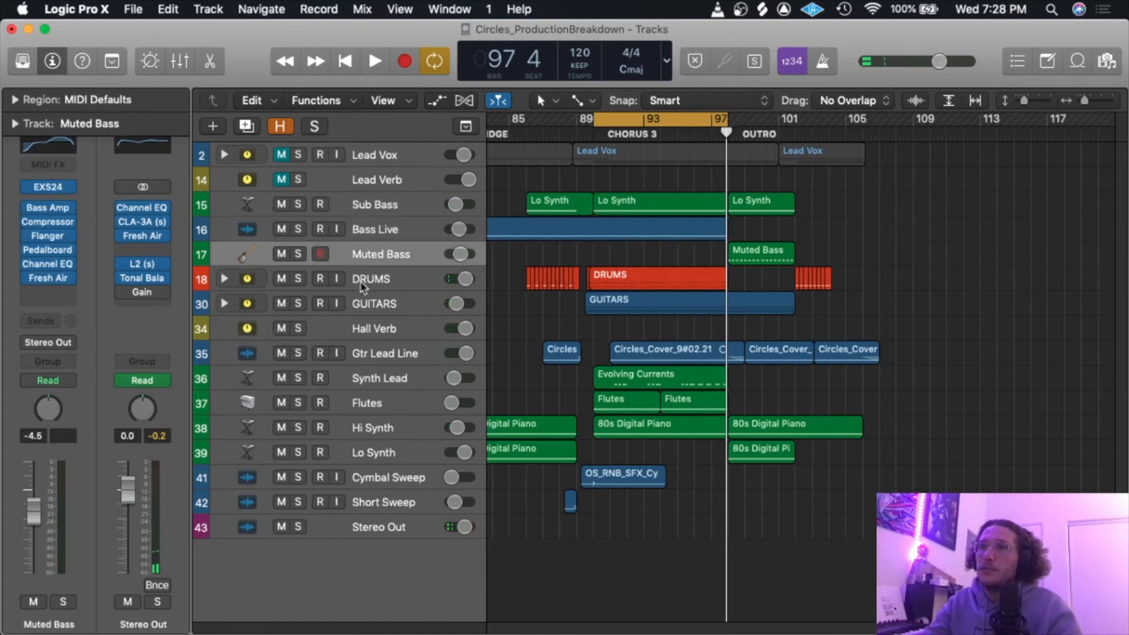
{"action": "left_click", "coordinate": [364, 279]}
{"action": "left_click", "coordinate": [365, 217]}
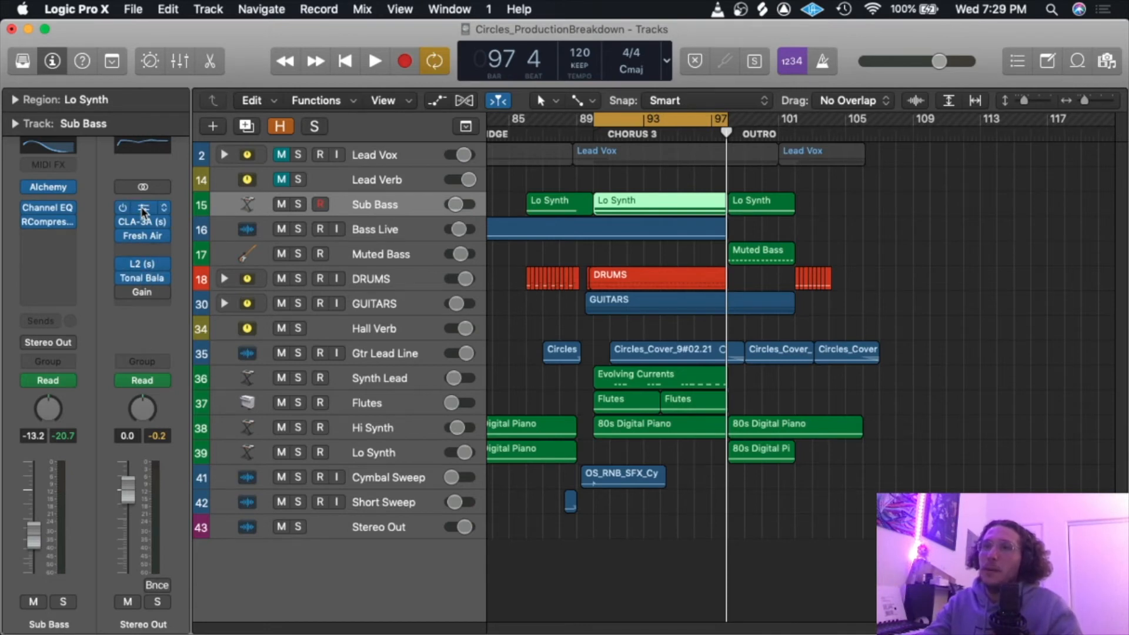
{"action": "left_click", "coordinate": [143, 212]}
{"action": "left_click", "coordinate": [117, 35]}
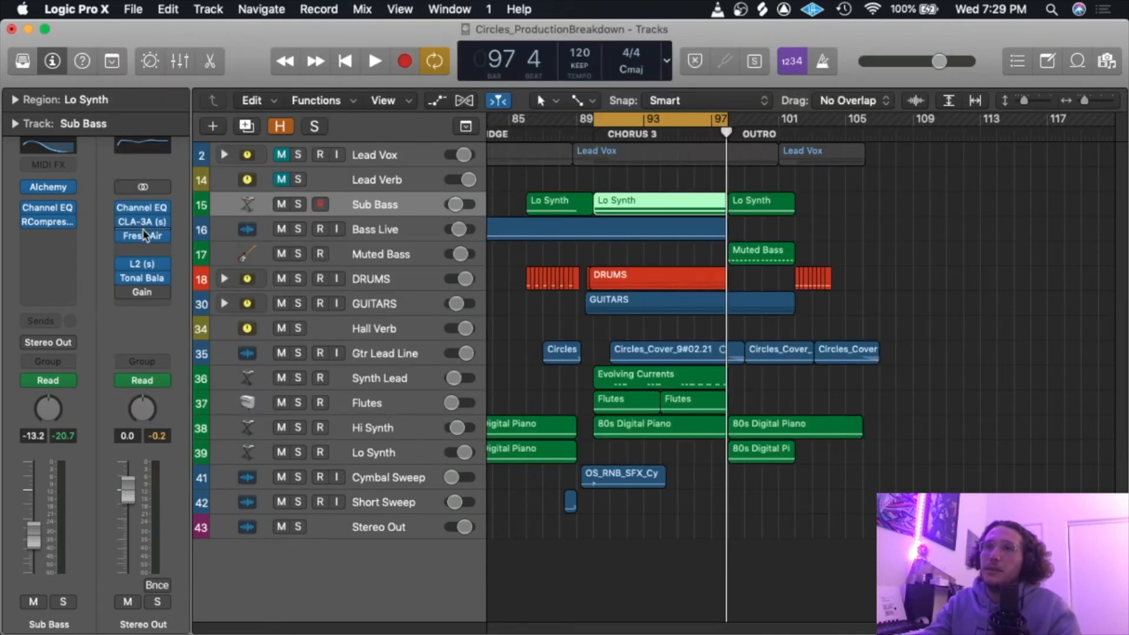
{"action": "left_click", "coordinate": [143, 264]}
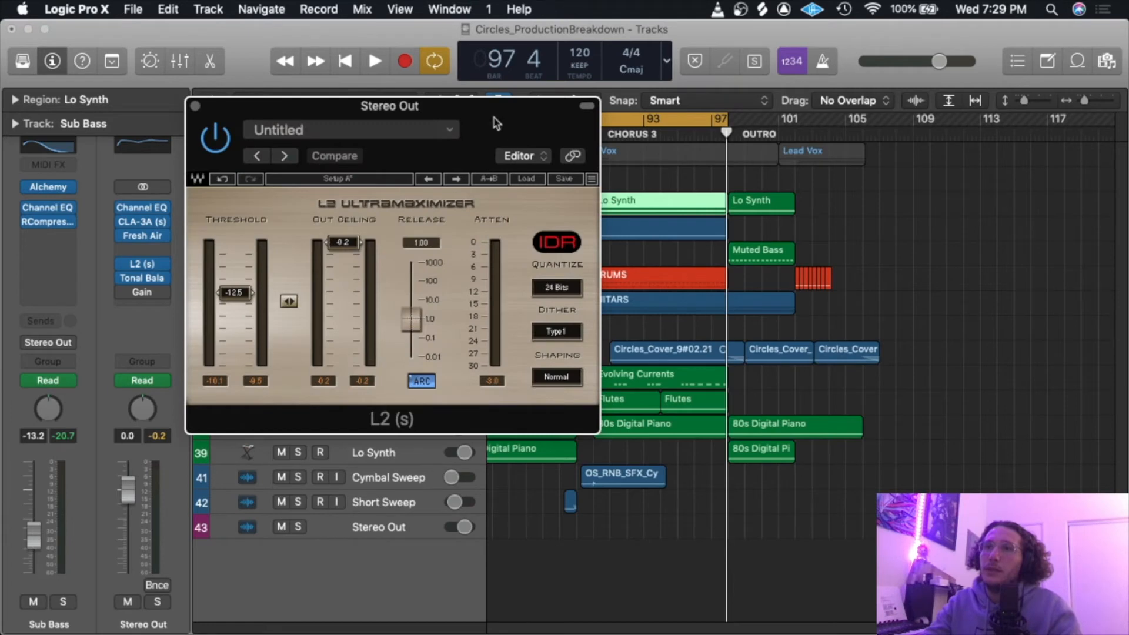
{"action": "left_click", "coordinate": [196, 108]}
Play Chorus 3 with the Stereo Out plug-ins bypassed, re-enabling Channel EQ, CLA-3A, Fresh Air and L2 during playback.
{"action": "left_click_drag", "start_coordinate": [123, 208], "coordinate": [120, 288]}
{"action": "key", "text": "space"}
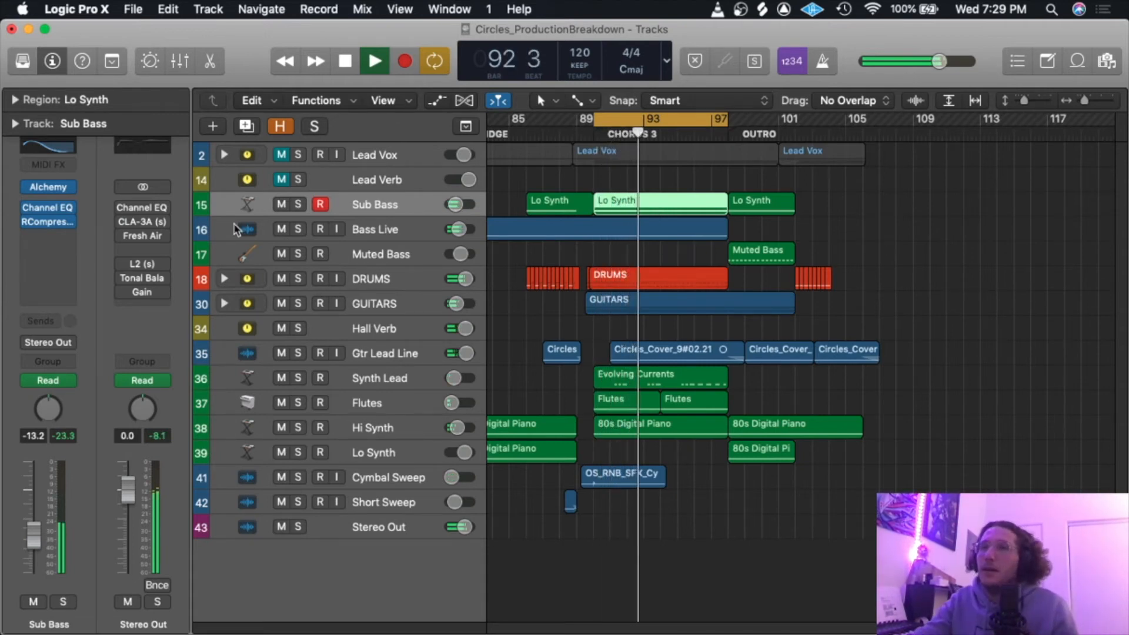
{"action": "mouse_move", "coordinate": [122, 226]}
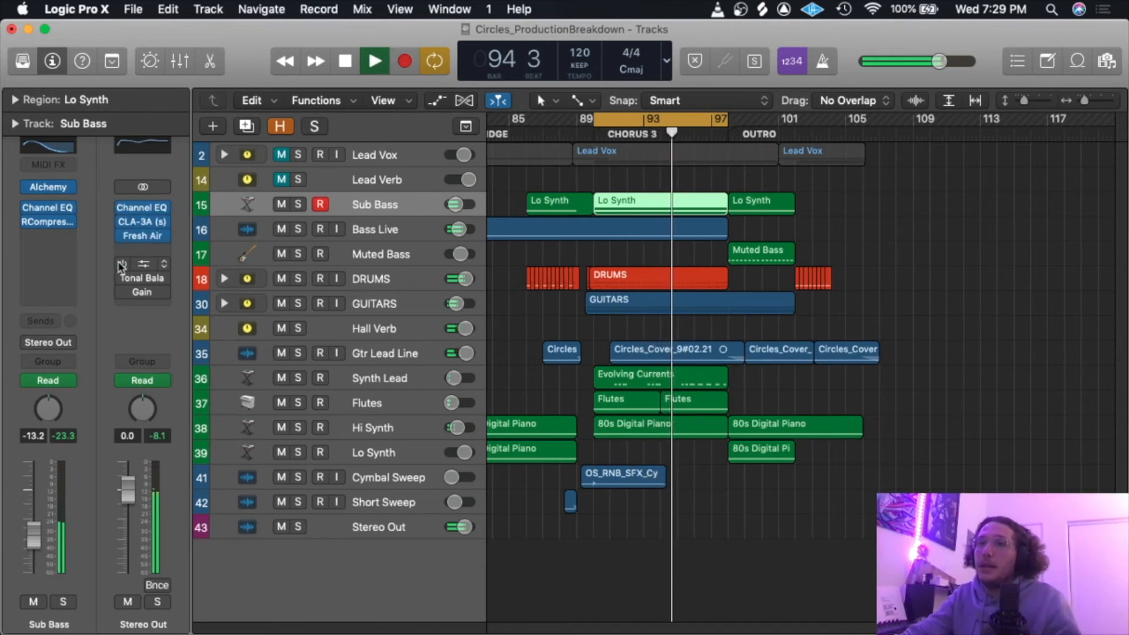
{"action": "left_click", "coordinate": [121, 264]}
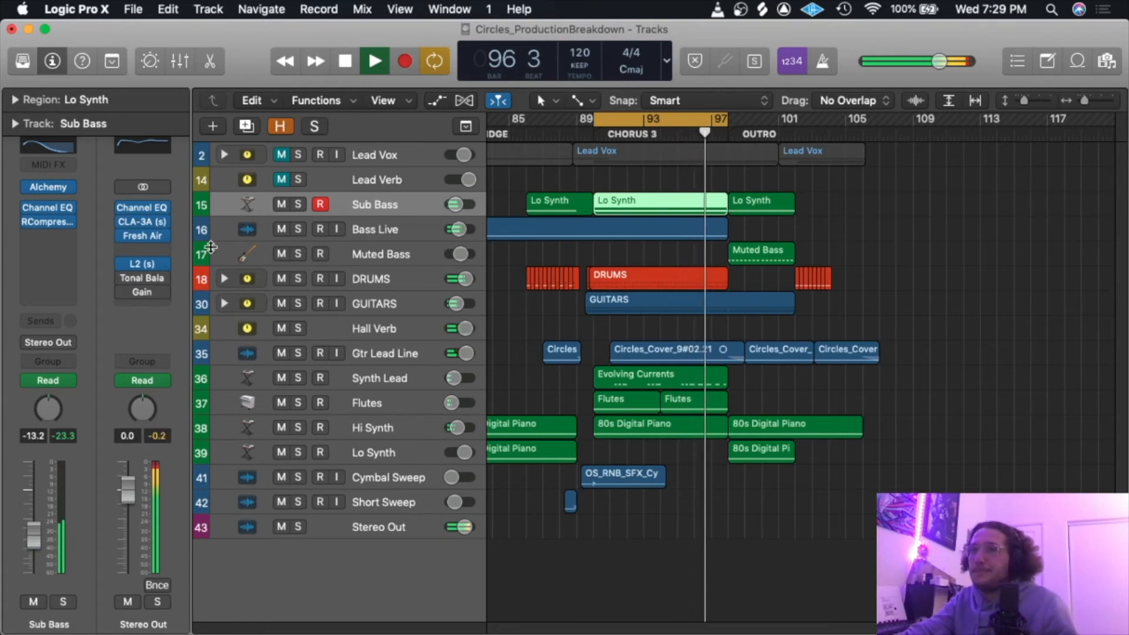
{"action": "key", "text": "space"}
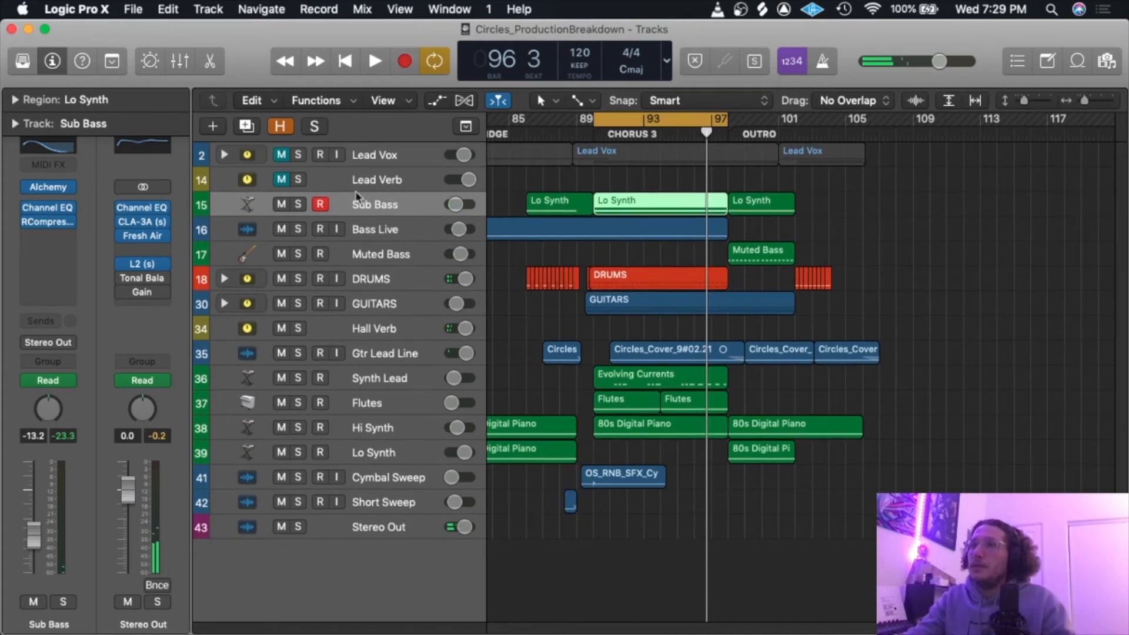
Unmute the Lead Vox and Lead Verb tracks and turn off cycle mode.
{"action": "left_click_drag", "start_coordinate": [283, 180], "coordinate": [281, 154]}
{"action": "left_click", "coordinate": [624, 120]}
{"action": "scroll", "coordinate": [587, 147], "scroll_direction": "left", "scroll_amount": 15}
{"action": "scroll", "coordinate": [599, 156], "scroll_direction": "right", "scroll_amount": 3}
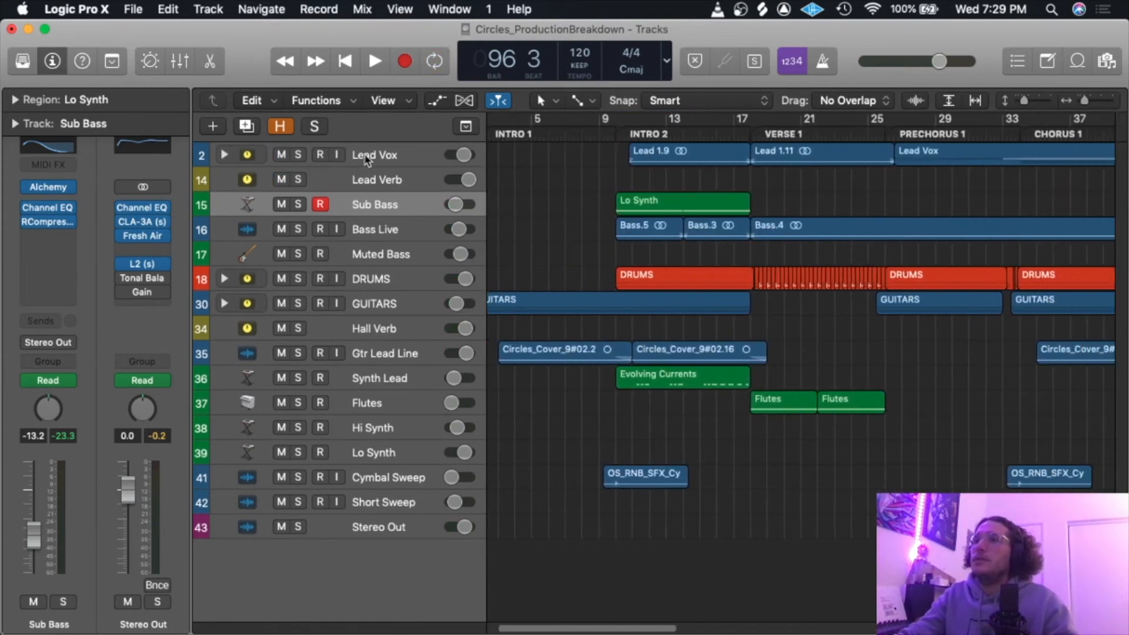
Enlarge the Lead Vox track's height, expand its track stack, and select the Lead Verse track.
{"action": "left_click", "coordinate": [391, 164]}
{"action": "left_click_drag", "start_coordinate": [399, 169], "coordinate": [406, 244]}
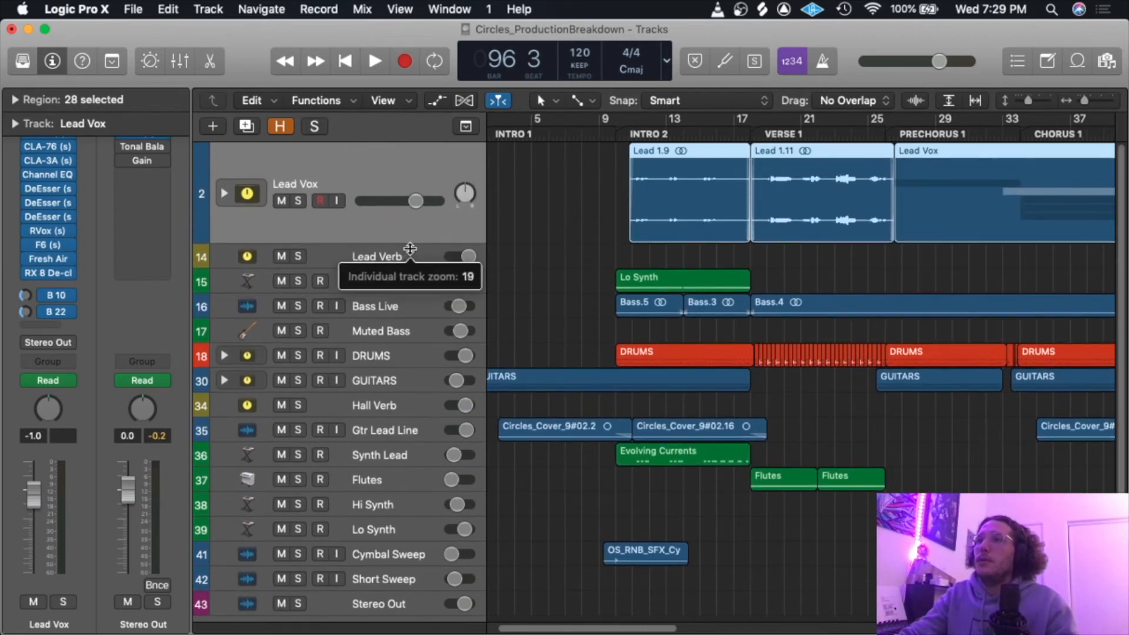
{"action": "scroll", "coordinate": [393, 219], "scroll_direction": "right", "scroll_amount": 5}
{"action": "scroll", "coordinate": [328, 225], "scroll_direction": "down", "scroll_amount": 1}
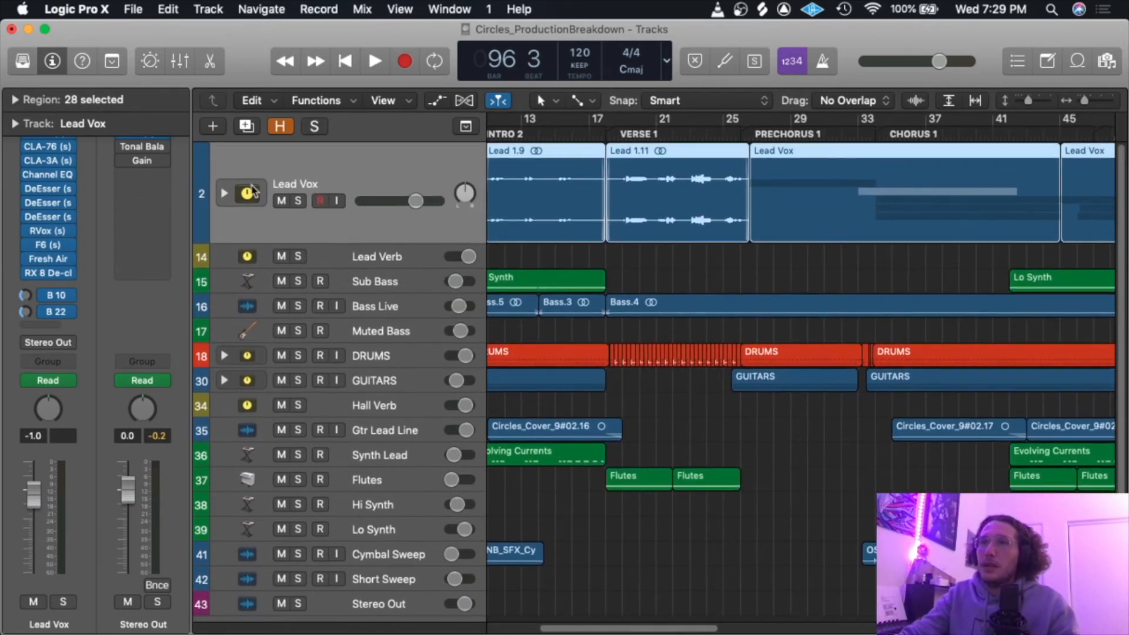
{"action": "left_click", "coordinate": [224, 194]}
{"action": "left_click", "coordinate": [367, 255]}
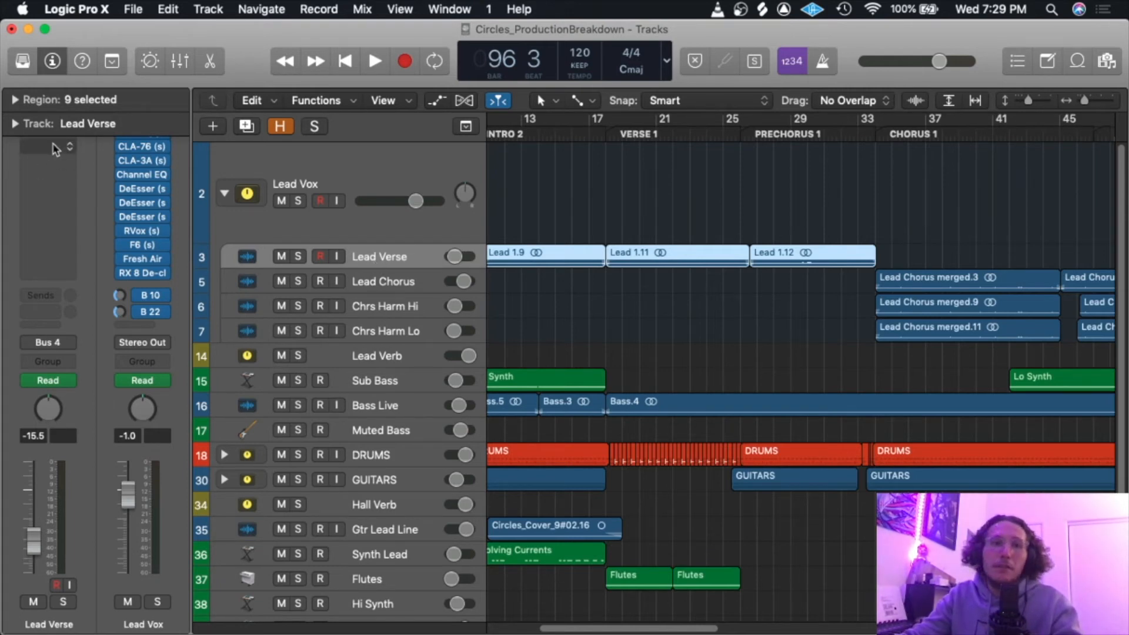
Examine the plug-ins and sends of the vocal channels in the mixer, and return to the Lead Verse track.
{"action": "key", "text": "x"}
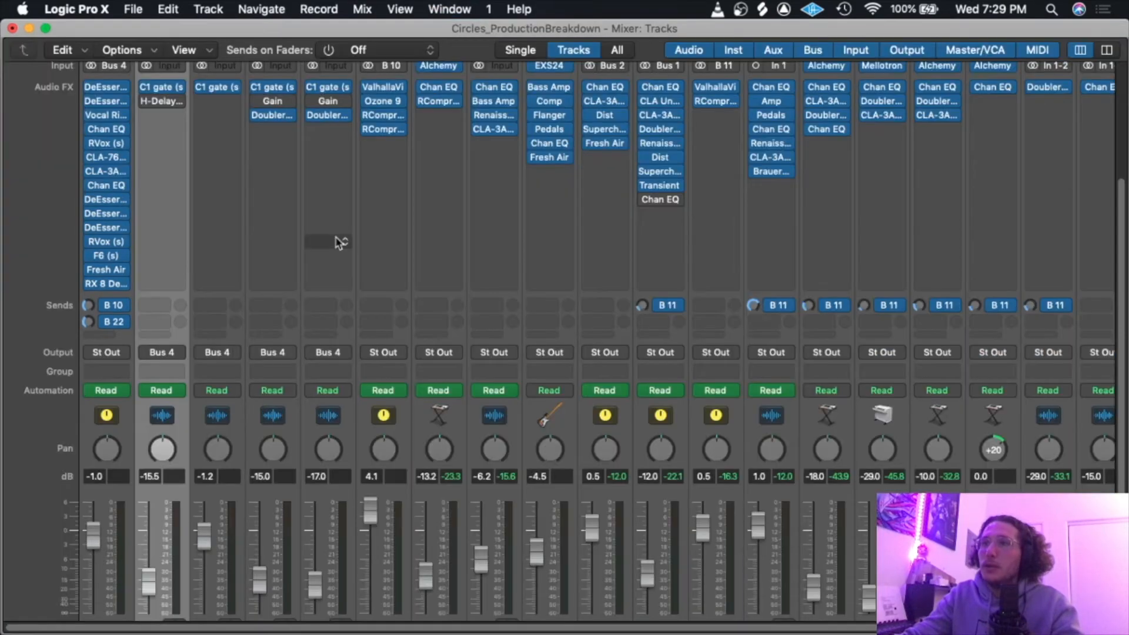
{"action": "scroll", "coordinate": [252, 436], "scroll_direction": "down", "scroll_amount": 3}
{"action": "scroll", "coordinate": [176, 284], "scroll_direction": "up", "scroll_amount": 10}
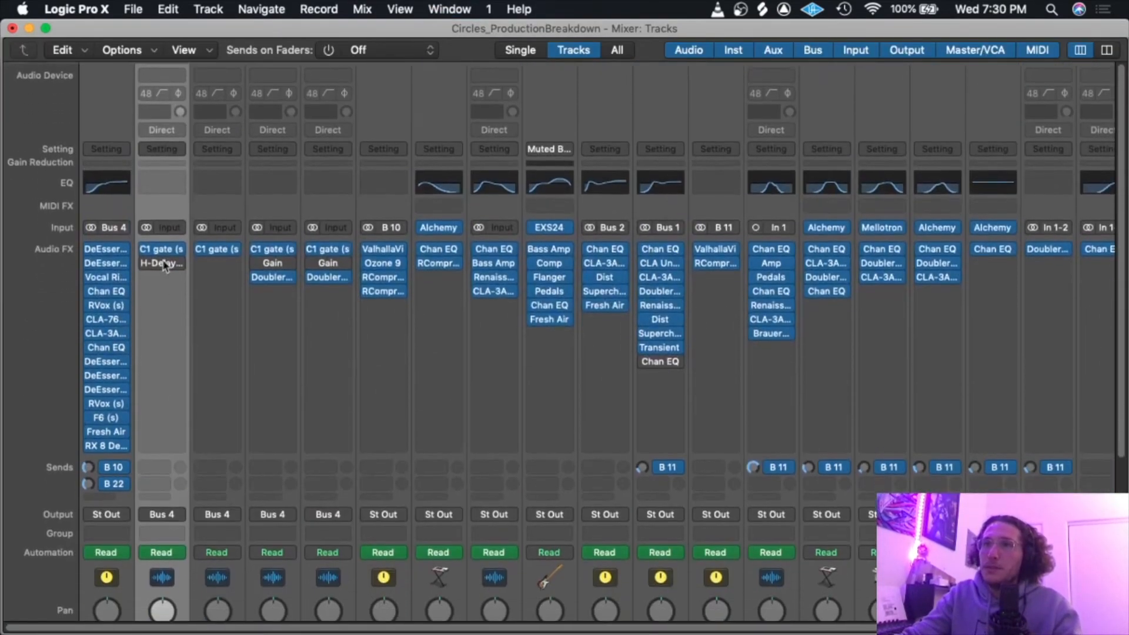
{"action": "key", "text": "x"}
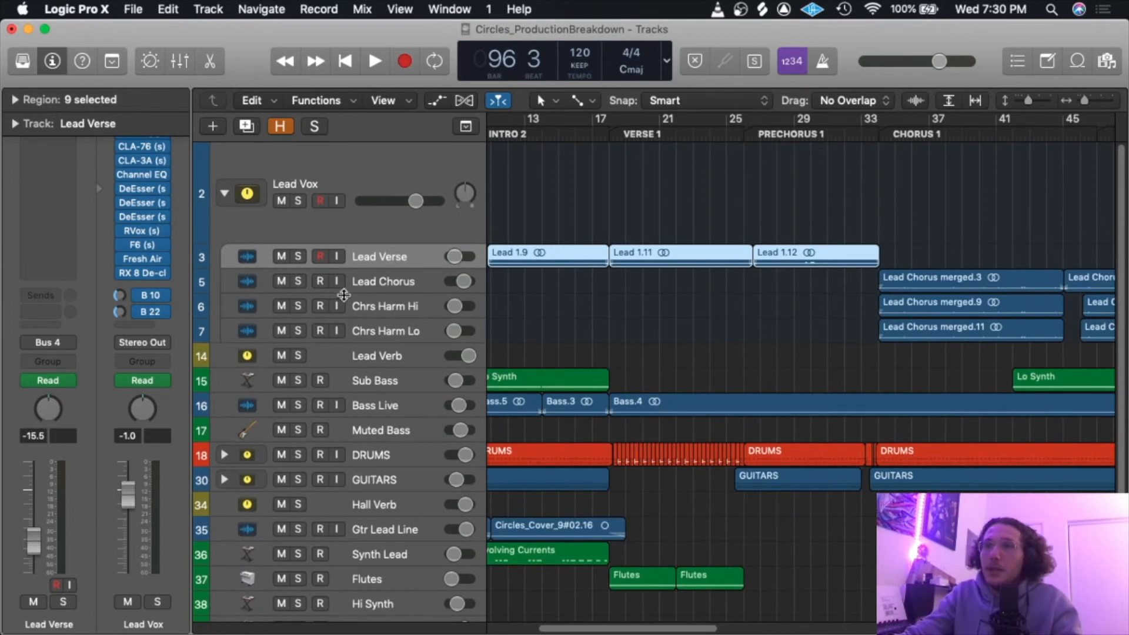
{"action": "left_click", "coordinate": [362, 381]}
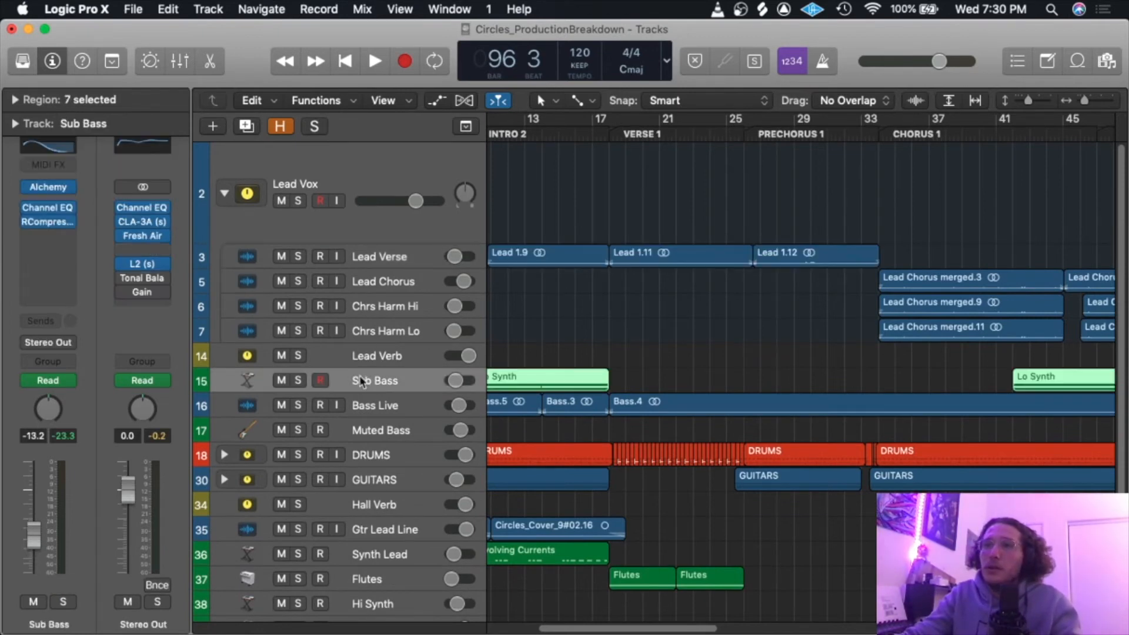
{"action": "left_click", "coordinate": [385, 259]}
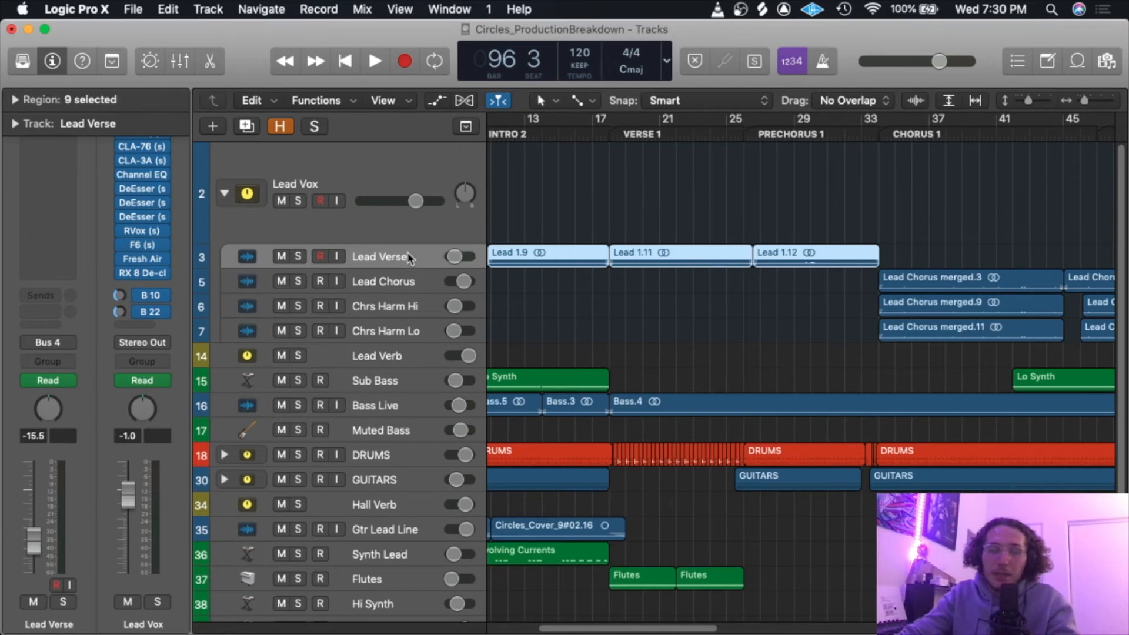
Set a cycle range over a lead chorus passage and play the soloed Lead Chorus track with the mixer open.
{"action": "scroll", "coordinate": [525, 263], "scroll_direction": "left", "scroll_amount": 2}
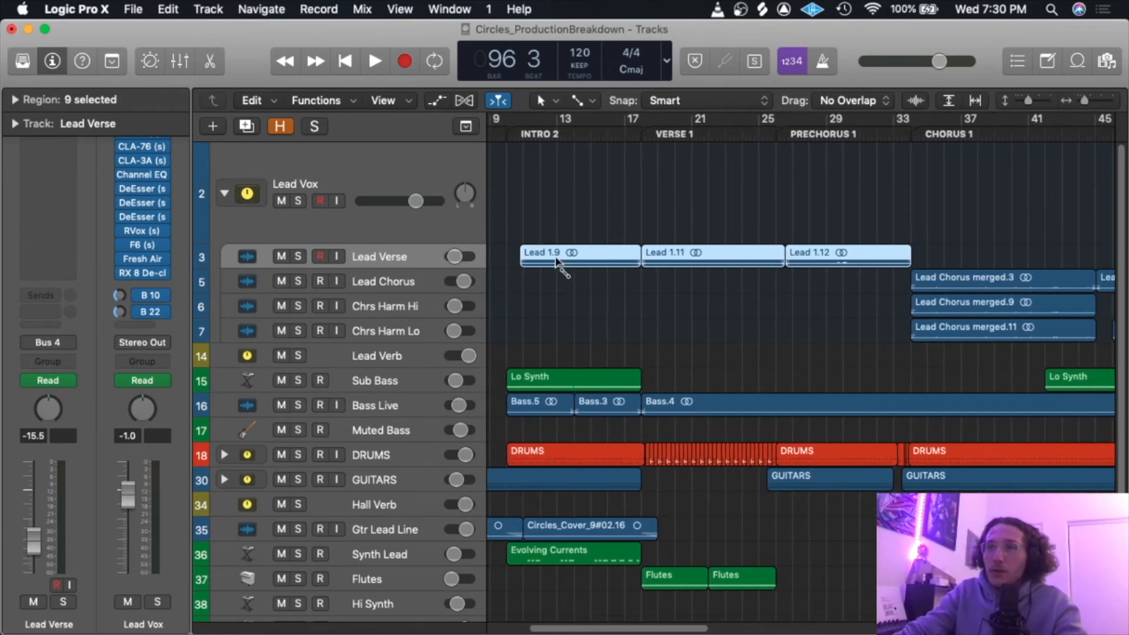
{"action": "scroll", "coordinate": [796, 270], "scroll_direction": "right", "scroll_amount": 14}
{"action": "left_click_drag", "start_coordinate": [685, 124], "coordinate": [842, 164]}
{"action": "key", "text": "x"}
{"action": "scroll", "coordinate": [289, 415], "scroll_direction": "down", "scroll_amount": 5}
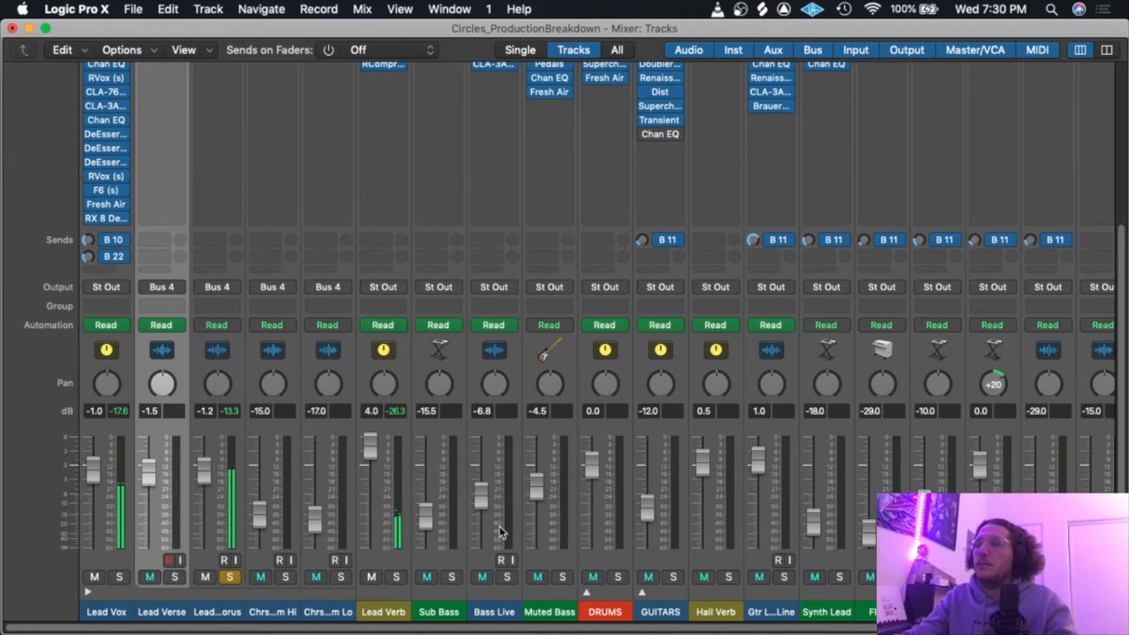
Mute the Lead Verb channel and bypass the Lead Vox channel's Bus 22 send while playing the soloed Lead Chorus.
{"action": "scroll", "coordinate": [598, 520], "scroll_direction": "right", "scroll_amount": 5}
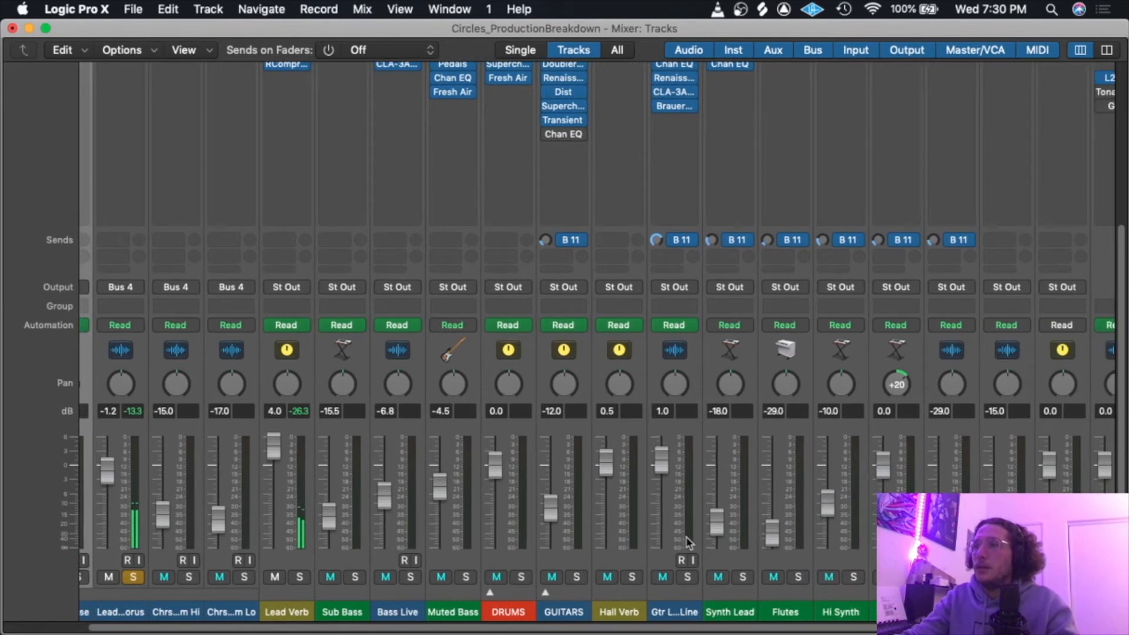
{"action": "scroll", "coordinate": [835, 579], "scroll_direction": "left", "scroll_amount": 2}
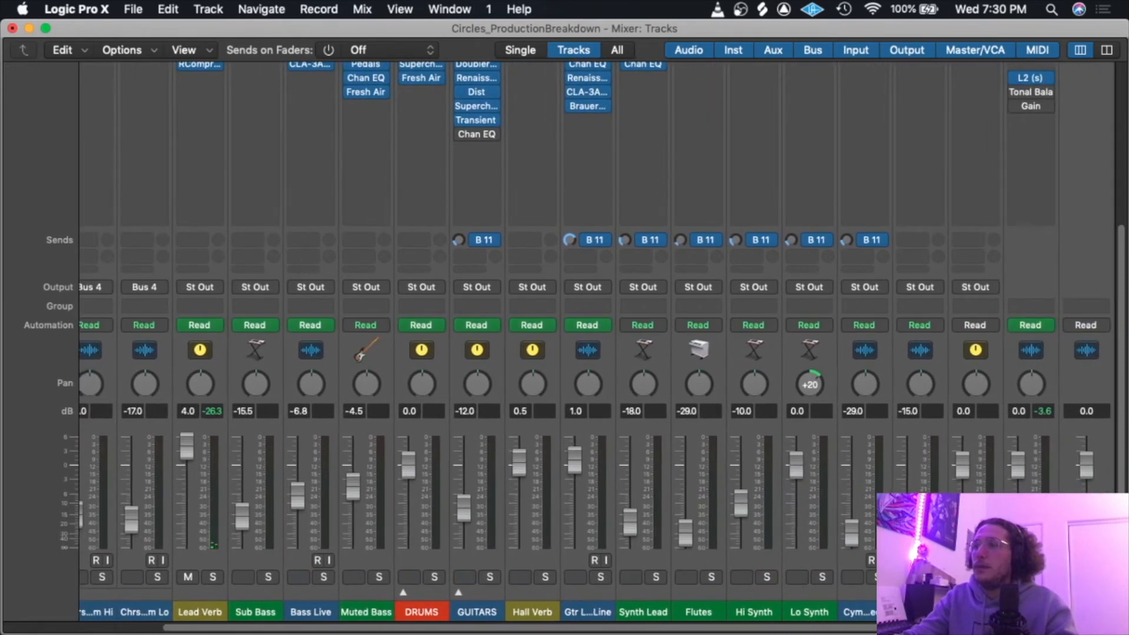
{"action": "scroll", "coordinate": [393, 482], "scroll_direction": "left", "scroll_amount": 4}
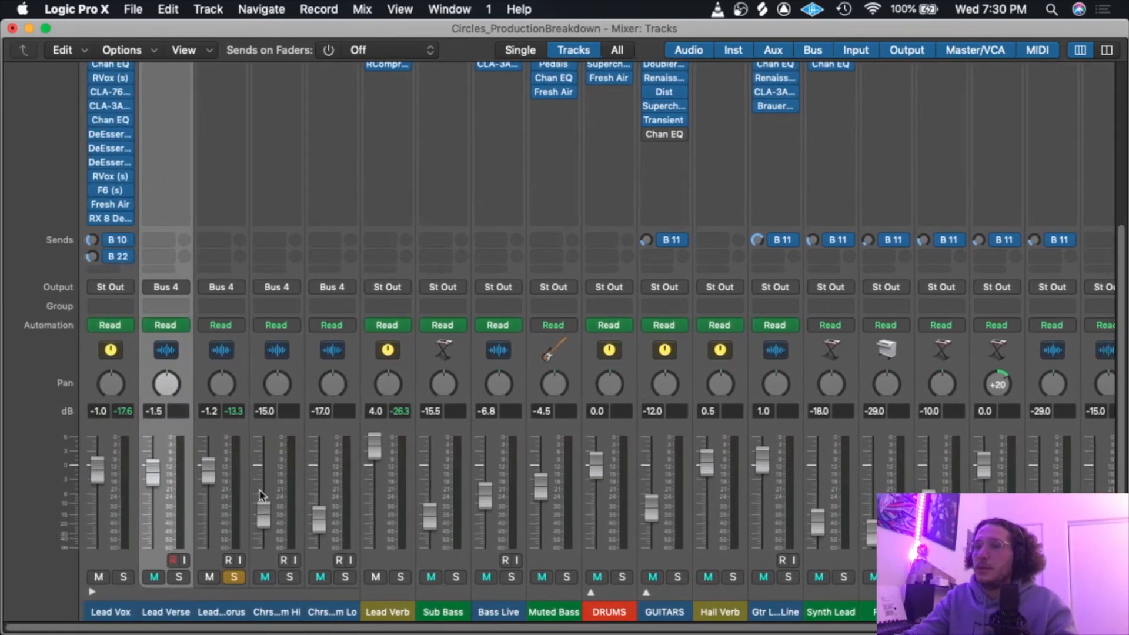
{"action": "key", "text": "space"}
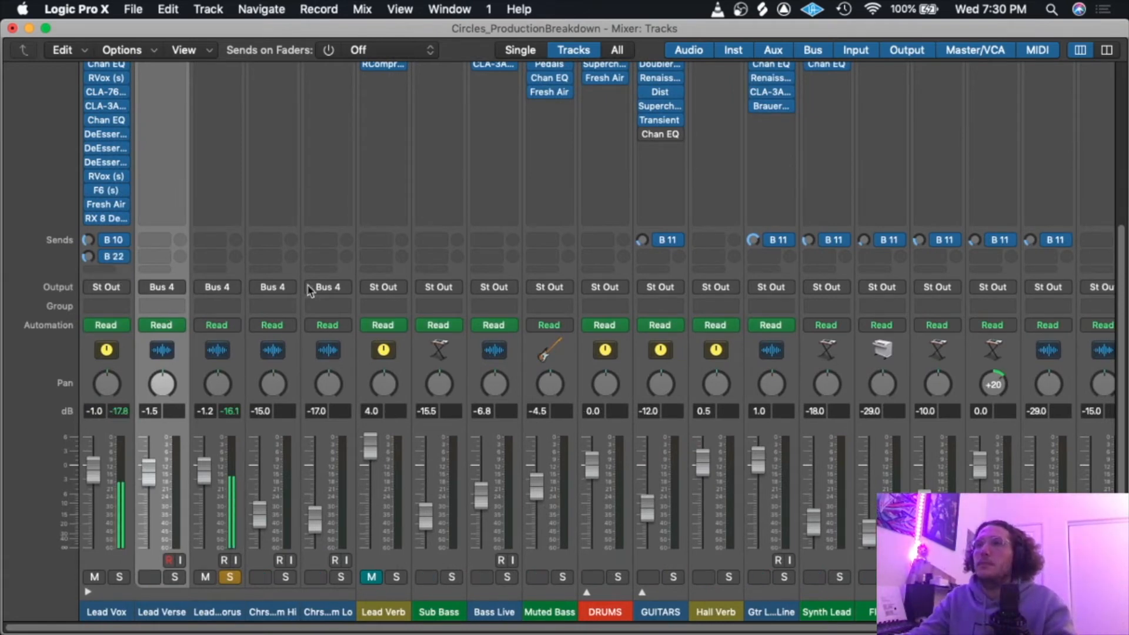
{"action": "left_click", "coordinate": [106, 257]}
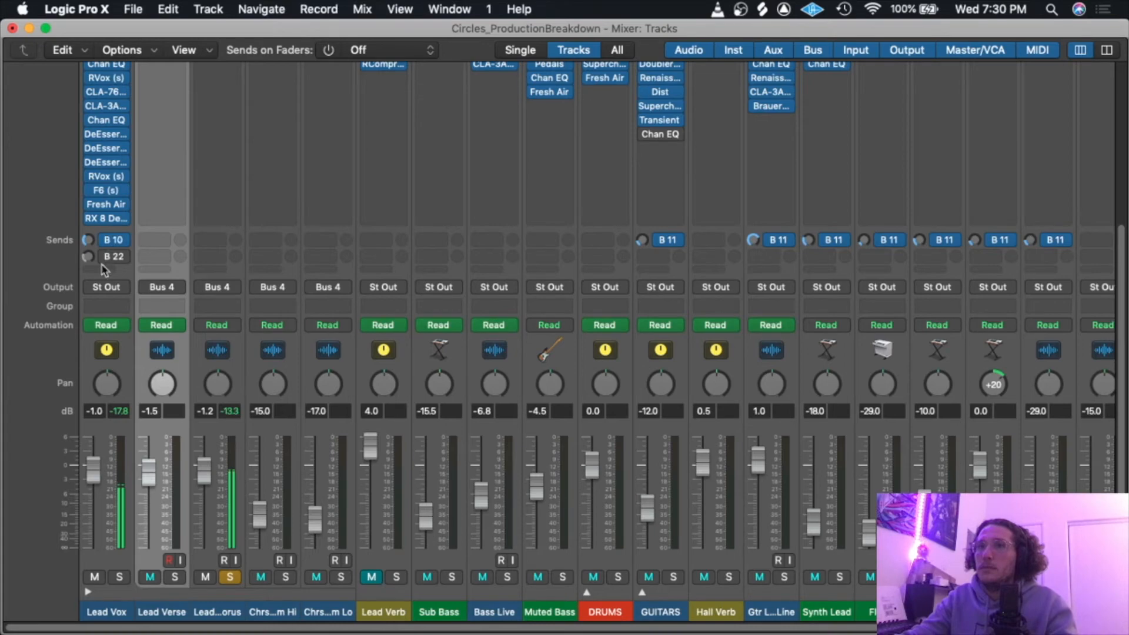
{"action": "scroll", "coordinate": [160, 180], "scroll_direction": "up", "scroll_amount": 5}
{"action": "scroll", "coordinate": [160, 192], "scroll_direction": "down", "scroll_amount": 5}
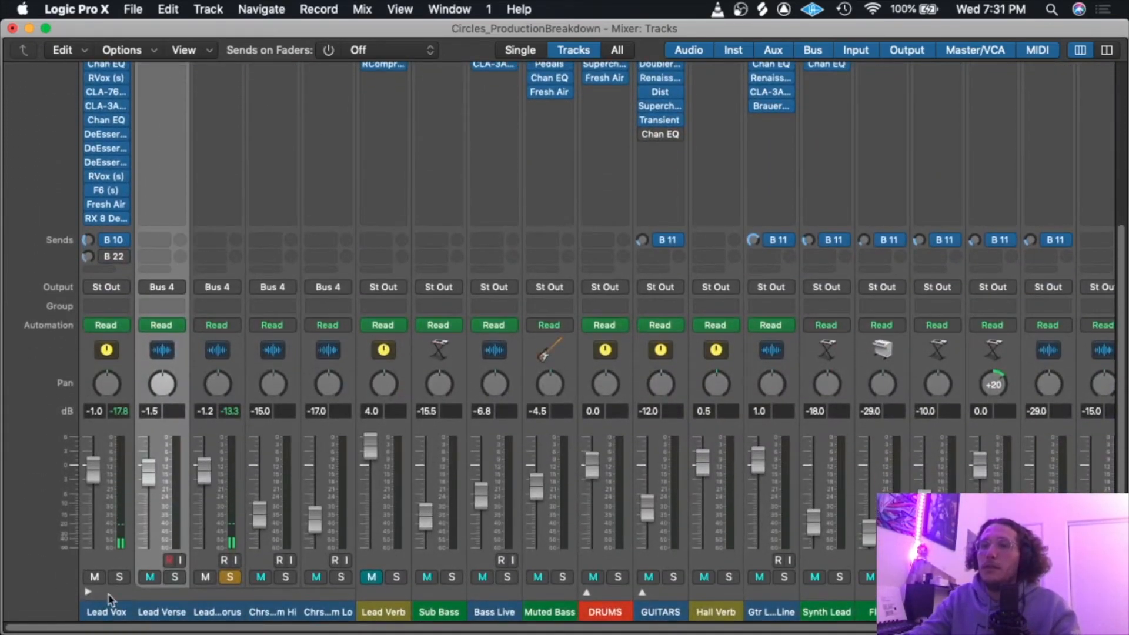
Bypass all the audio plug-ins on the Lead Vox channel and play the soloed Lead Chorus dry.
{"action": "scroll", "coordinate": [141, 132], "scroll_direction": "up", "scroll_amount": 3}
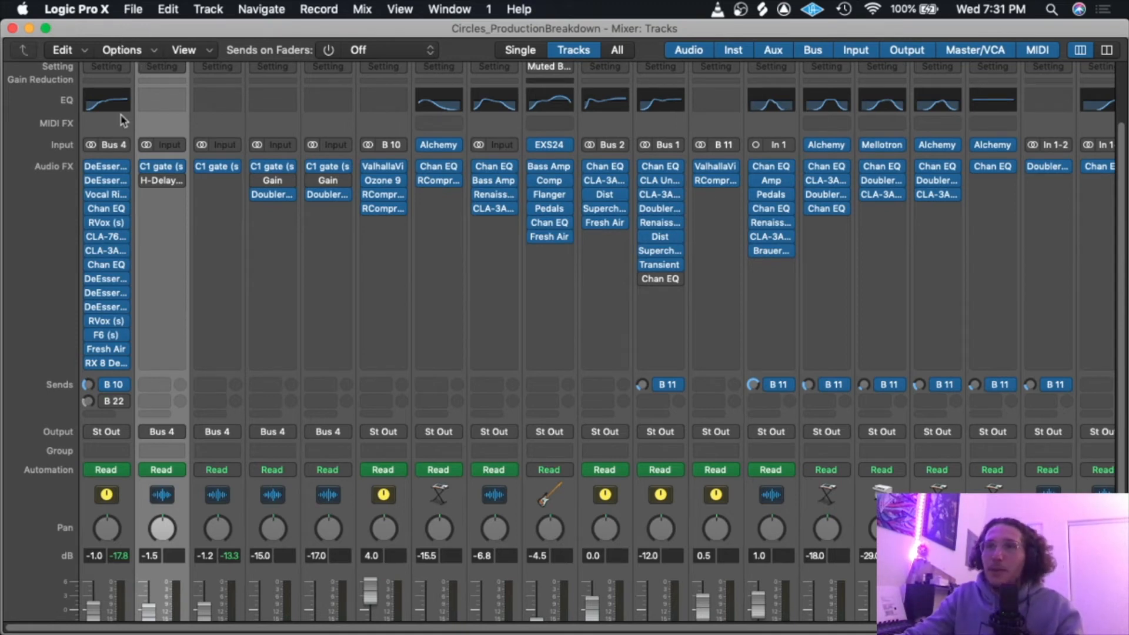
{"action": "scroll", "coordinate": [122, 121], "scroll_direction": "down", "scroll_amount": 3}
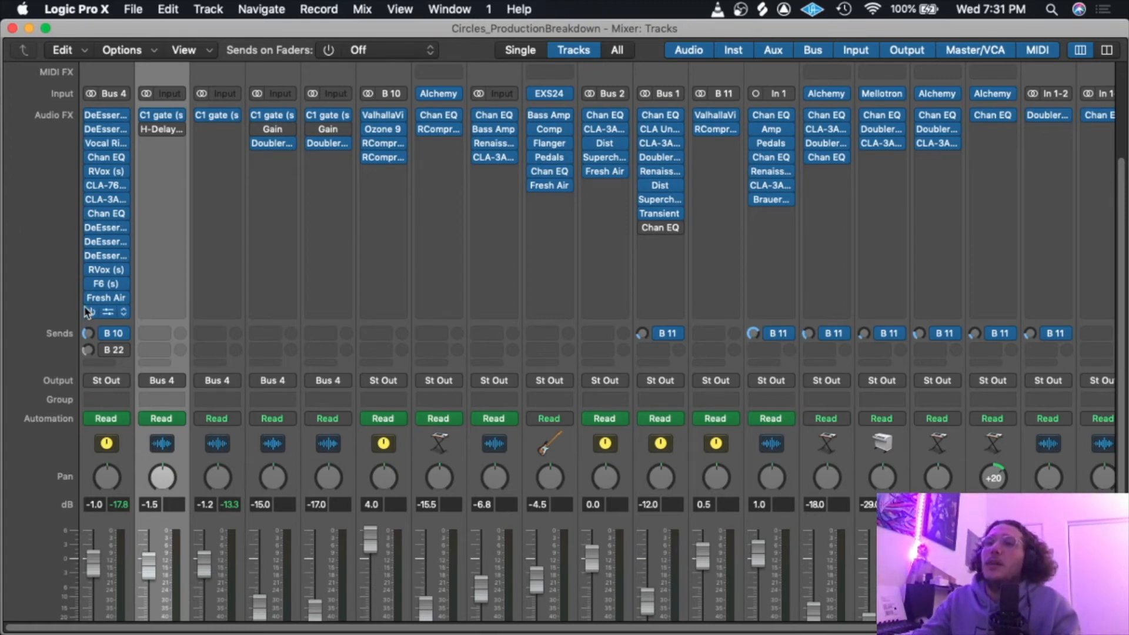
{"action": "left_click_drag", "start_coordinate": [92, 312], "coordinate": [136, 167]}
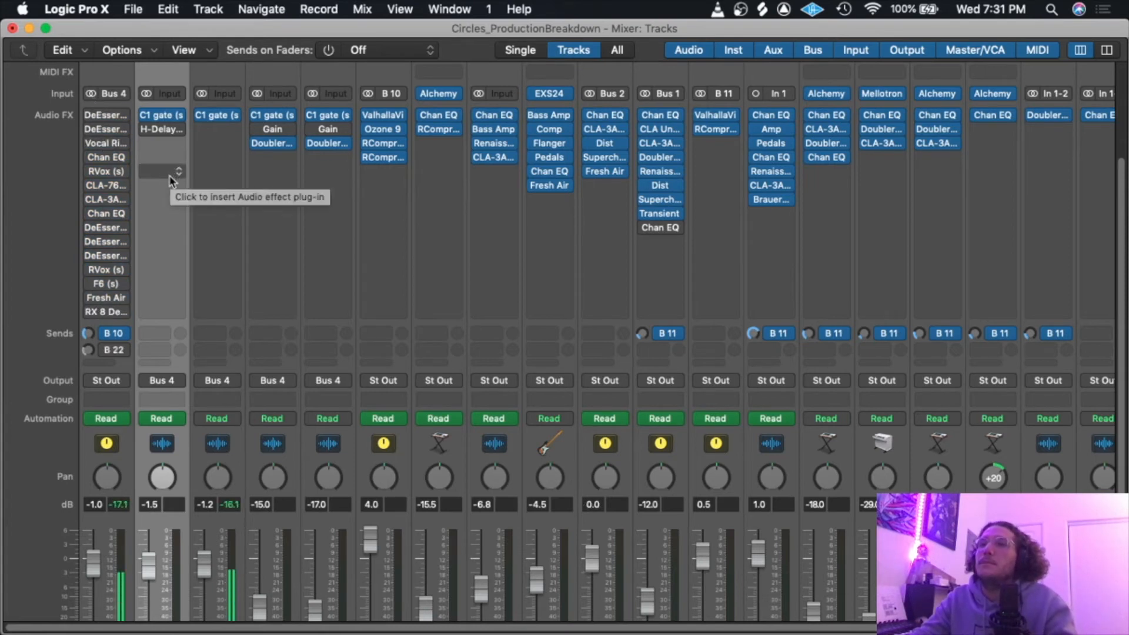
Examine the C1 gate's settings on the Lead Verse channel, and close the plug-in.
{"action": "left_click", "coordinate": [154, 115]}
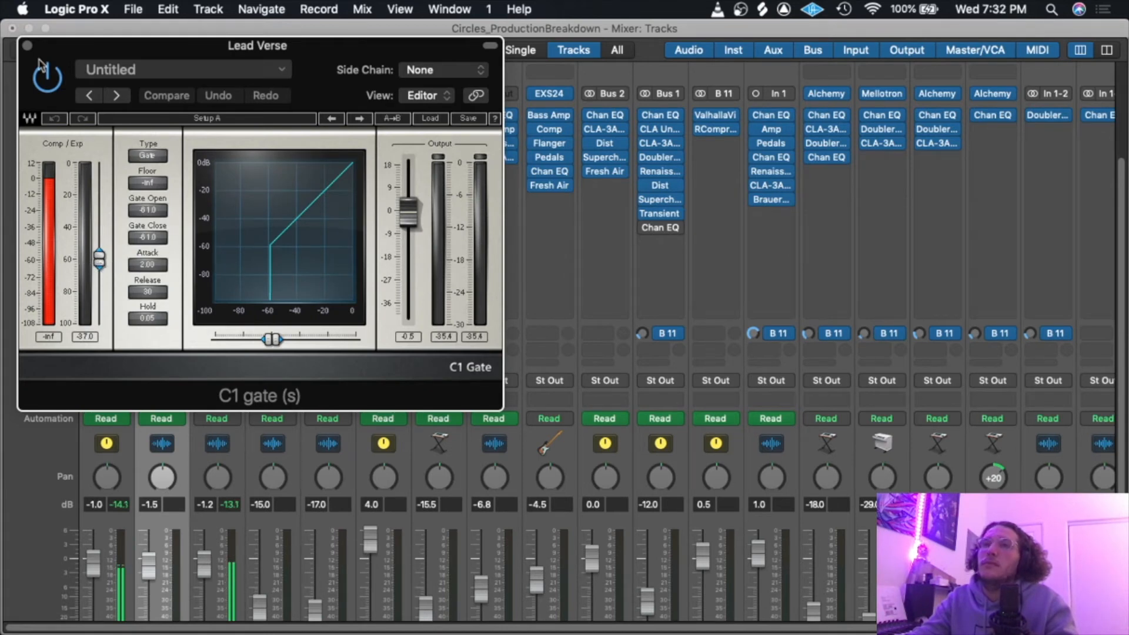
{"action": "left_click", "coordinate": [26, 47]}
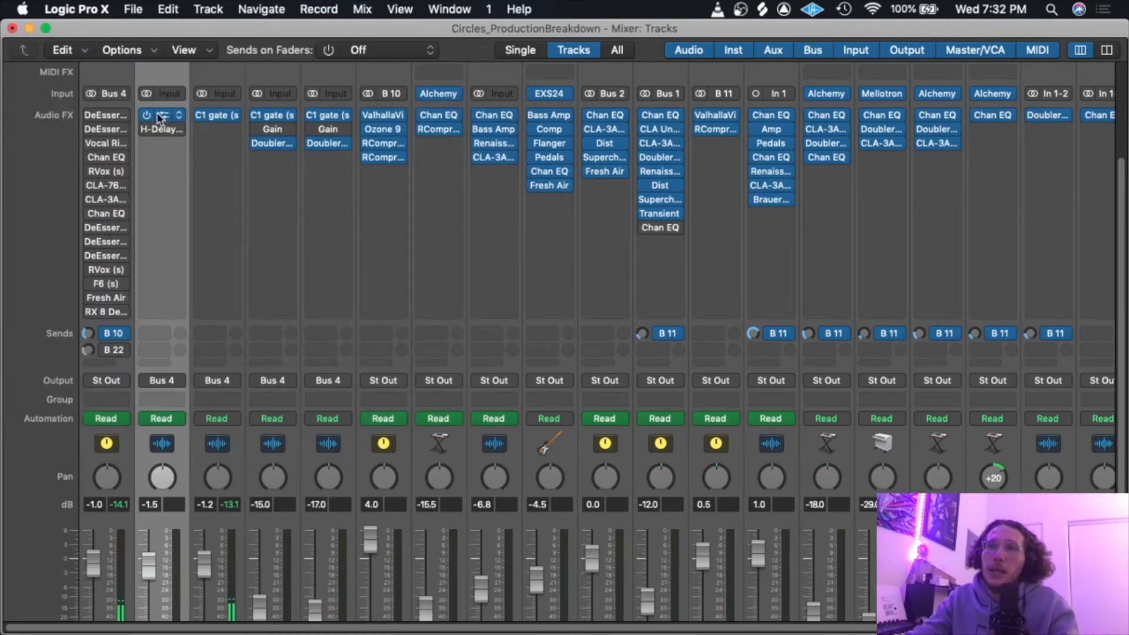
{"action": "scroll", "coordinate": [158, 126], "scroll_direction": "down", "scroll_amount": 5}
{"action": "scroll", "coordinate": [175, 298], "scroll_direction": "up", "scroll_amount": 7}
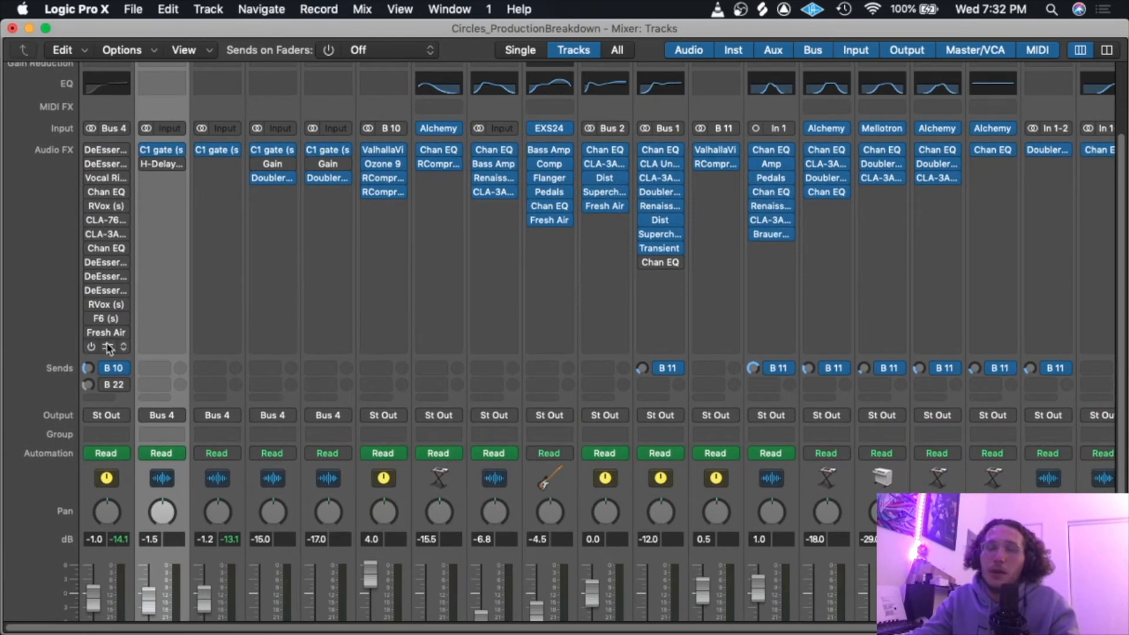
Re-enable the first two DeEssers on the Lead Vox channel and show their windows side by side.
{"action": "left_click", "coordinate": [91, 150]}
{"action": "left_click", "coordinate": [99, 153]}
{"action": "key", "text": "Escape"}
{"action": "left_click", "coordinate": [106, 163]}
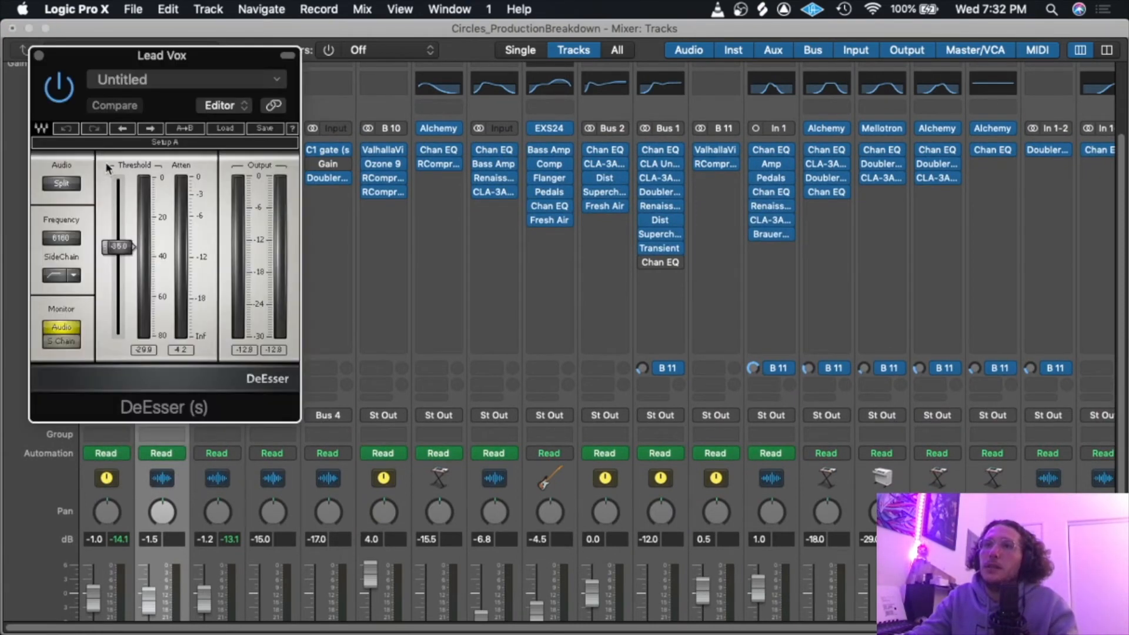
{"action": "left_click_drag", "start_coordinate": [162, 55], "coordinate": [353, 55]}
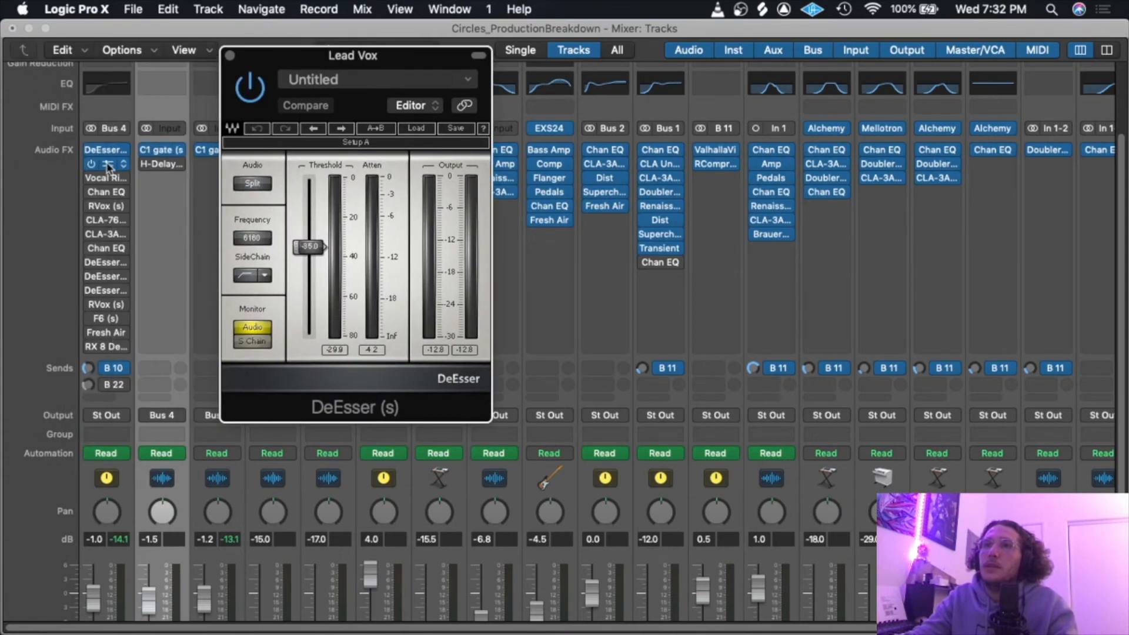
{"action": "left_click", "coordinate": [107, 166]}
{"action": "left_click_drag", "start_coordinate": [146, 50], "coordinate": [628, 63]}
{"action": "left_click", "coordinate": [422, 60]}
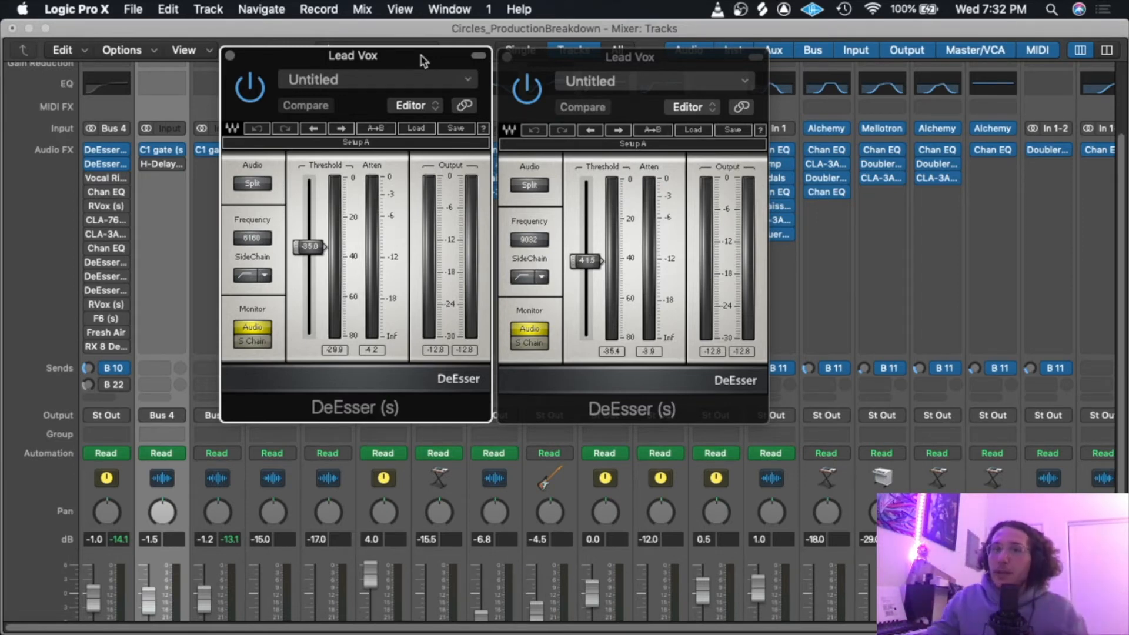
{"action": "left_click_drag", "start_coordinate": [372, 62], "coordinate": [369, 63]}
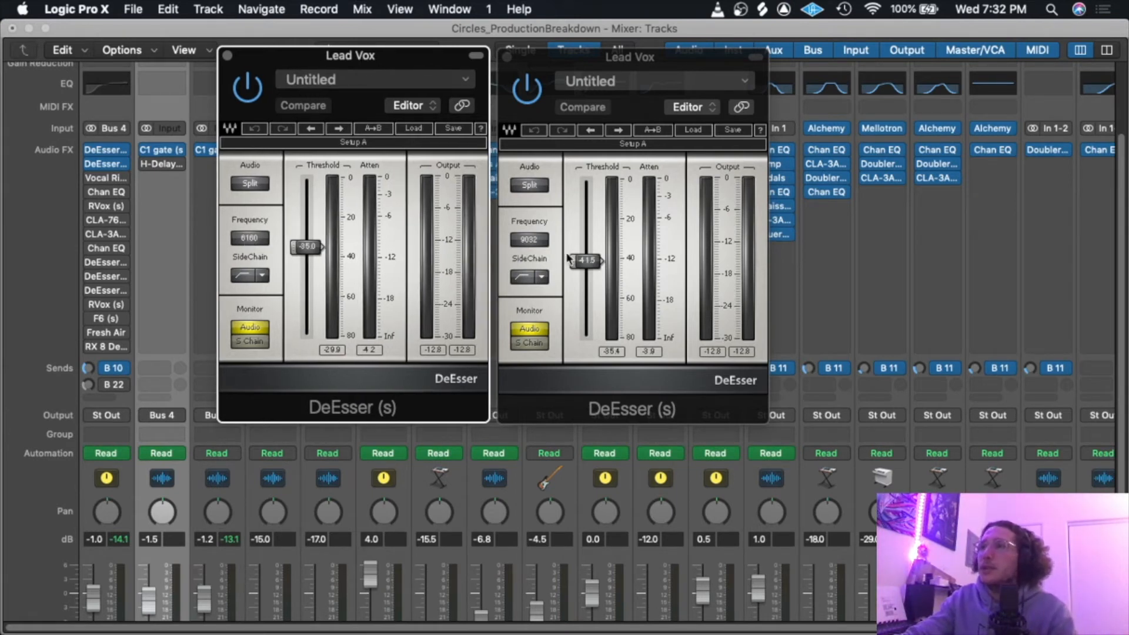
Play the lead vocal through both DeEssers, audition the sidechain signal of the 6160 Hz one, and close both windows.
{"action": "key", "text": "space"}
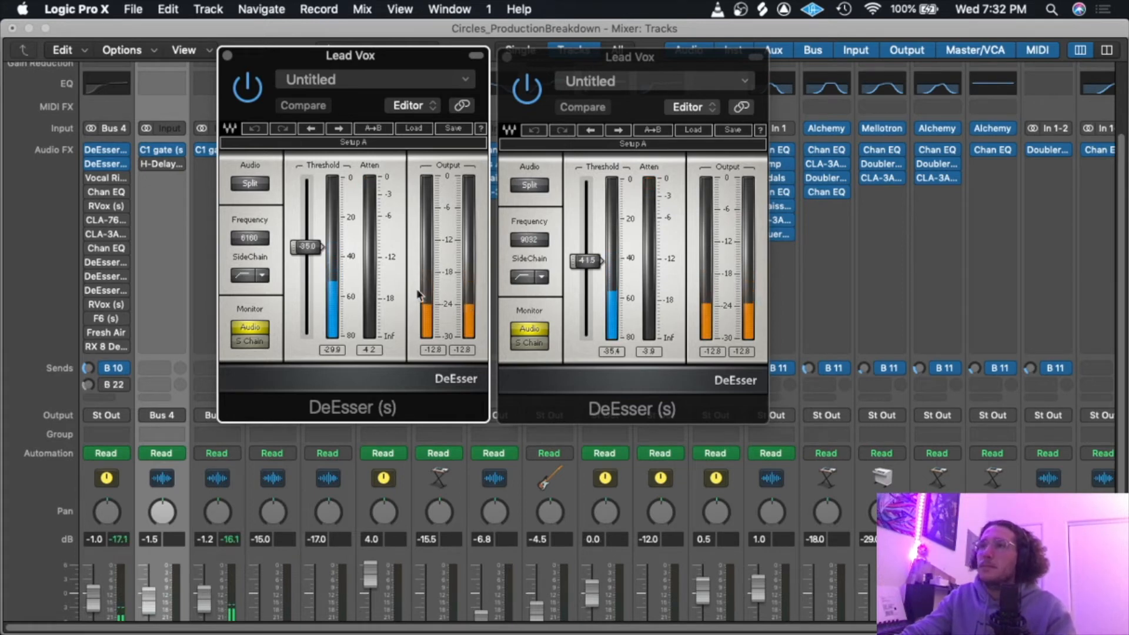
{"action": "left_click", "coordinate": [258, 341]}
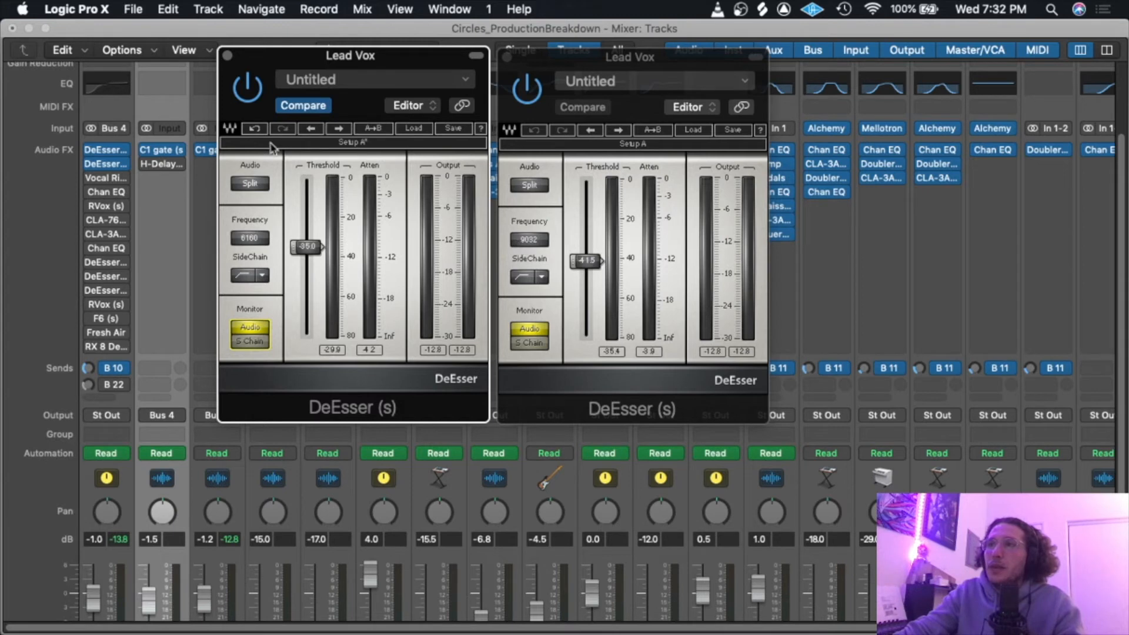
{"action": "left_click", "coordinate": [226, 57]}
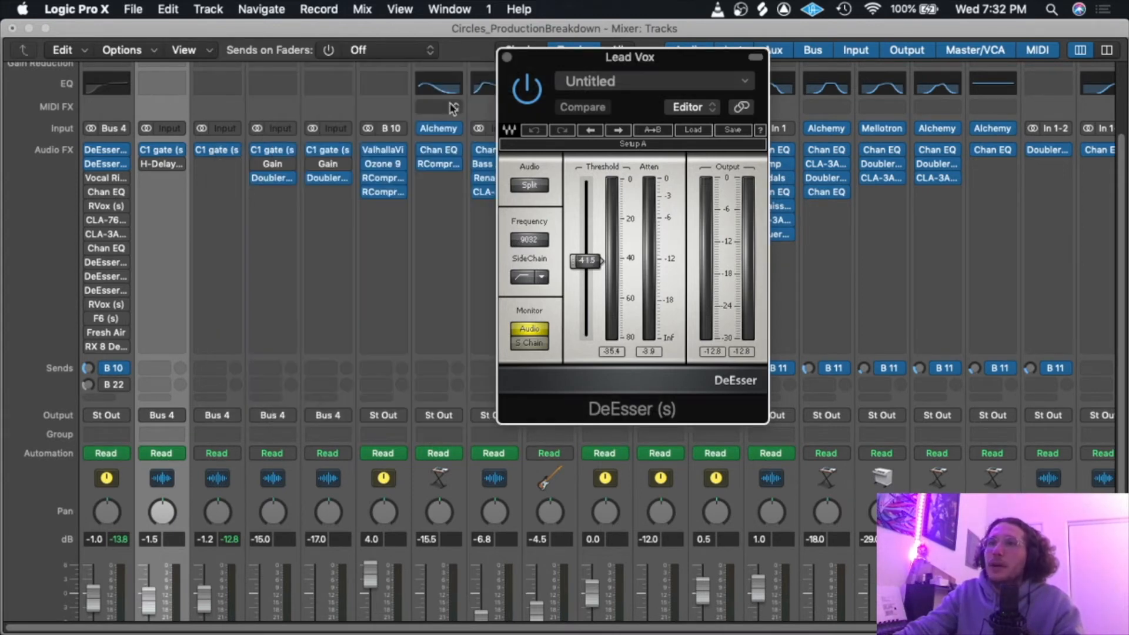
{"action": "left_click", "coordinate": [507, 59]}
Re-enable Vocal Rider on the Lead Vox channel, examine its range and rider faders during playback, and close it.
{"action": "mouse_move", "coordinate": [92, 180]}
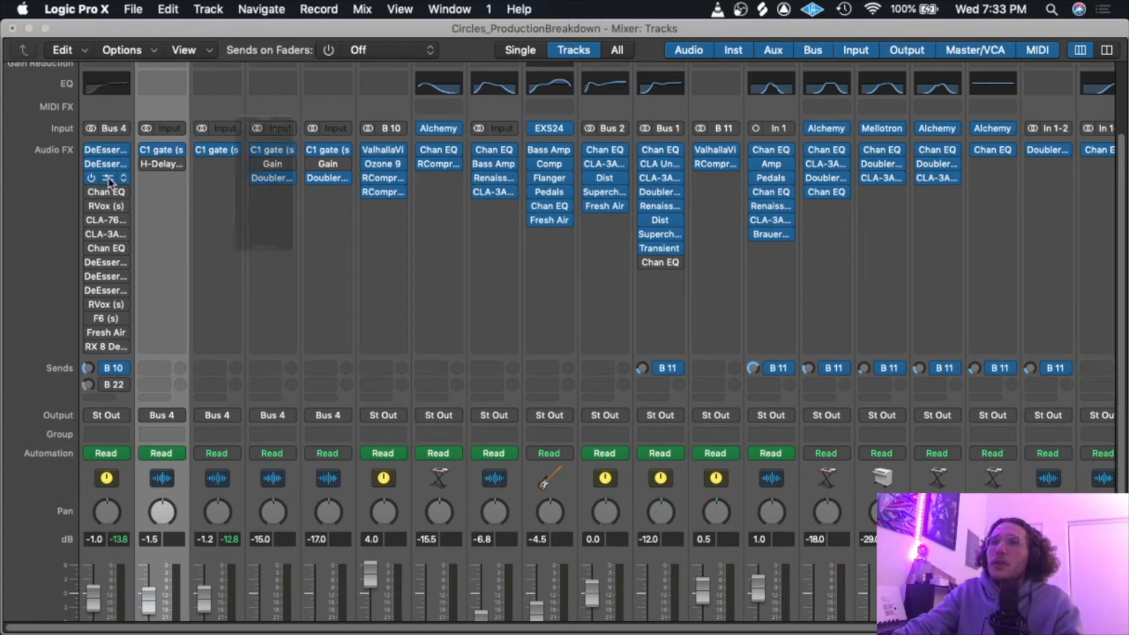
{"action": "left_click", "coordinate": [109, 178]}
{"action": "left_click_drag", "start_coordinate": [258, 35], "coordinate": [400, 35]}
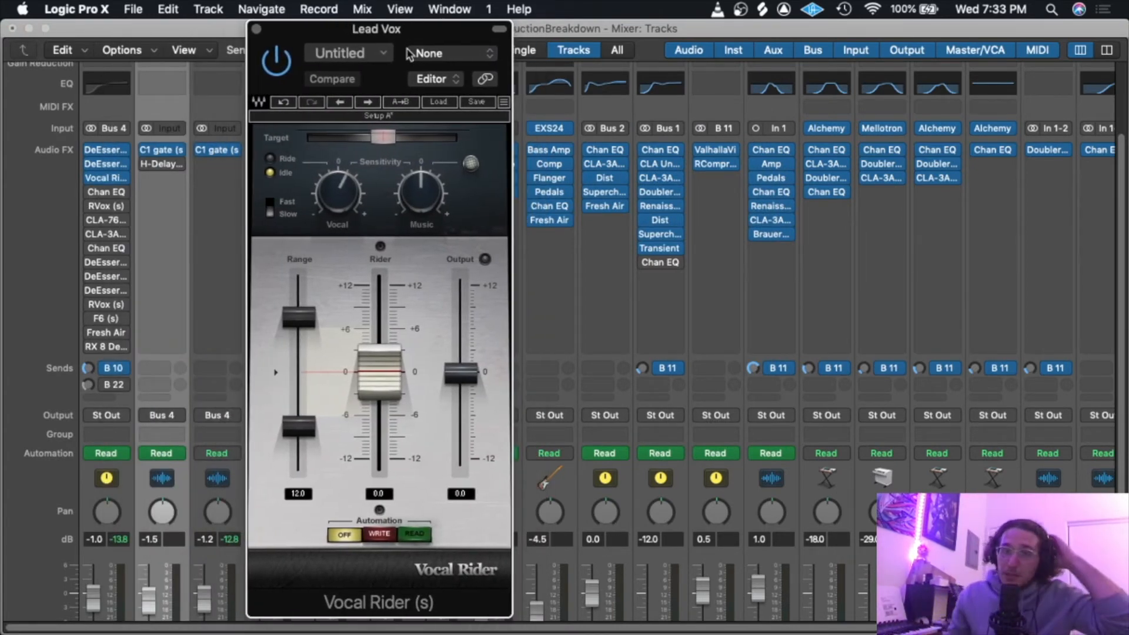
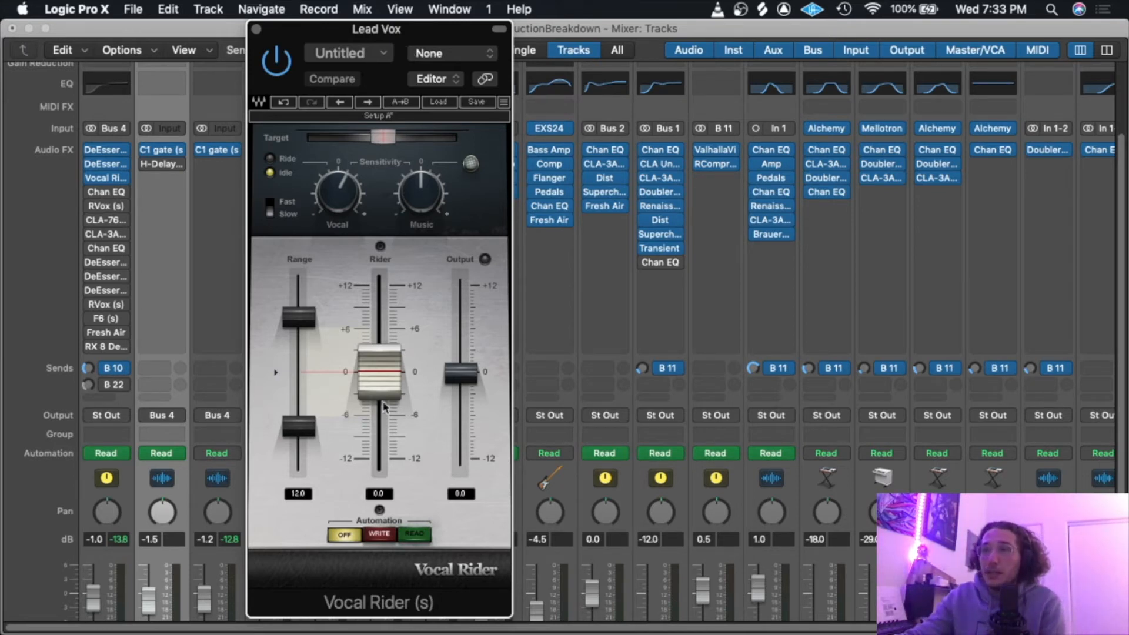
{"action": "left_click", "coordinate": [302, 325]}
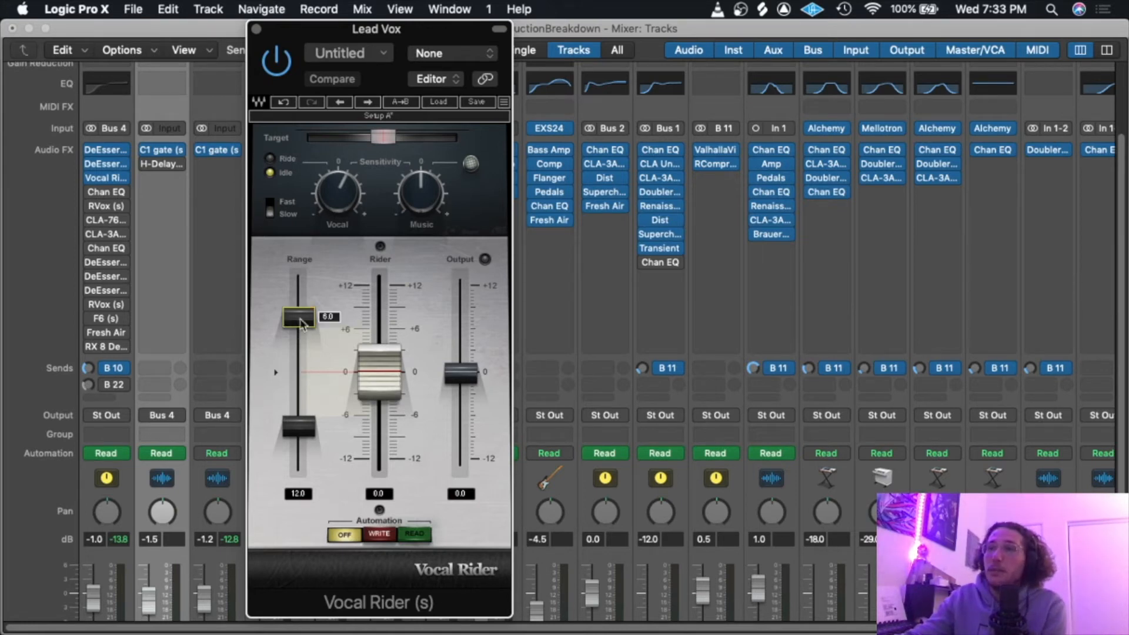
{"action": "left_click", "coordinate": [300, 434]}
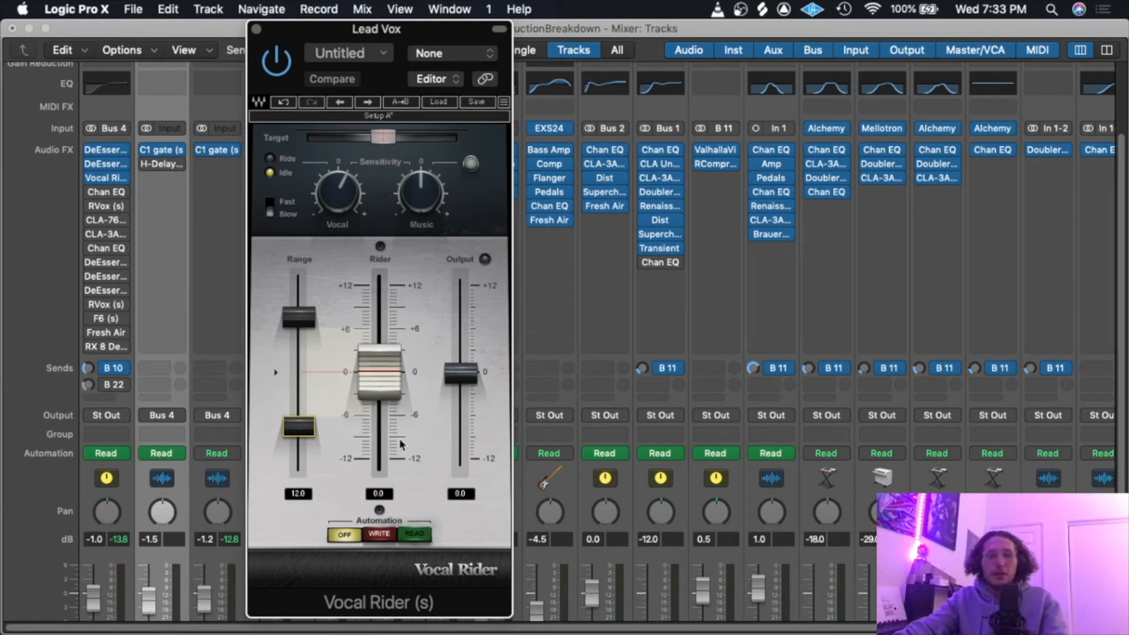
{"action": "left_click_drag", "start_coordinate": [383, 388], "coordinate": [382, 364]}
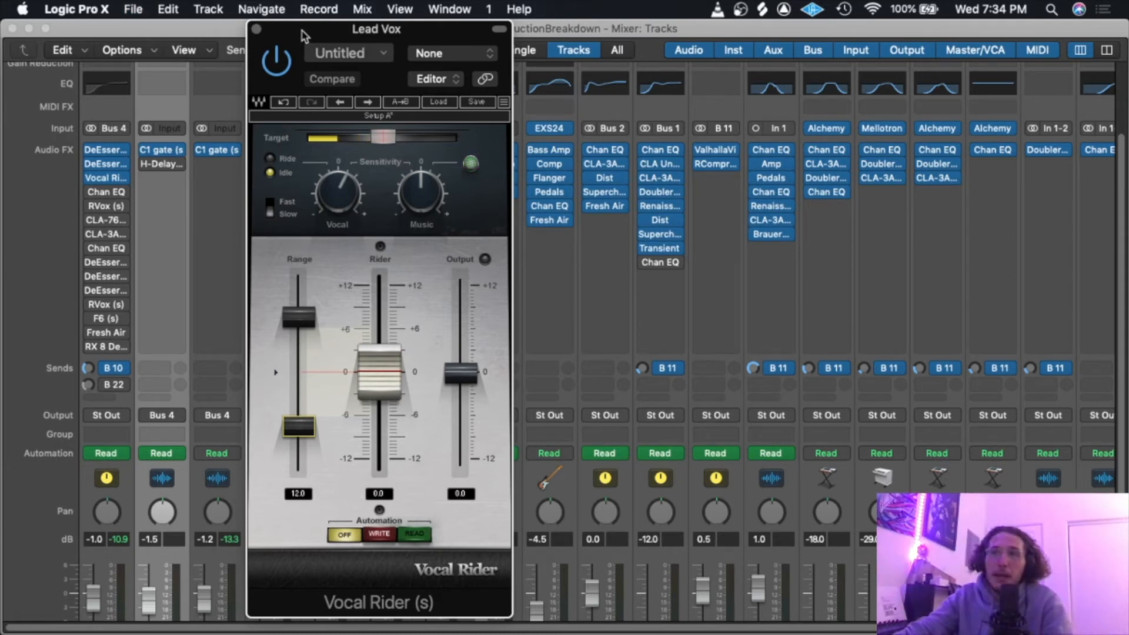
{"action": "left_click", "coordinate": [301, 320]}
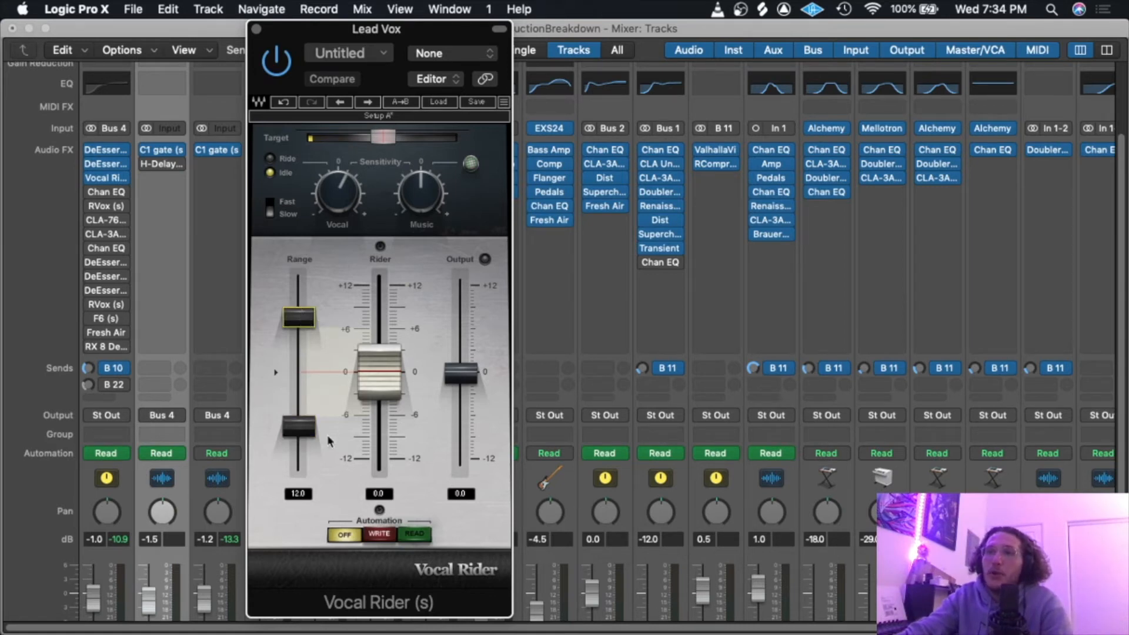
{"action": "left_click", "coordinate": [302, 433]}
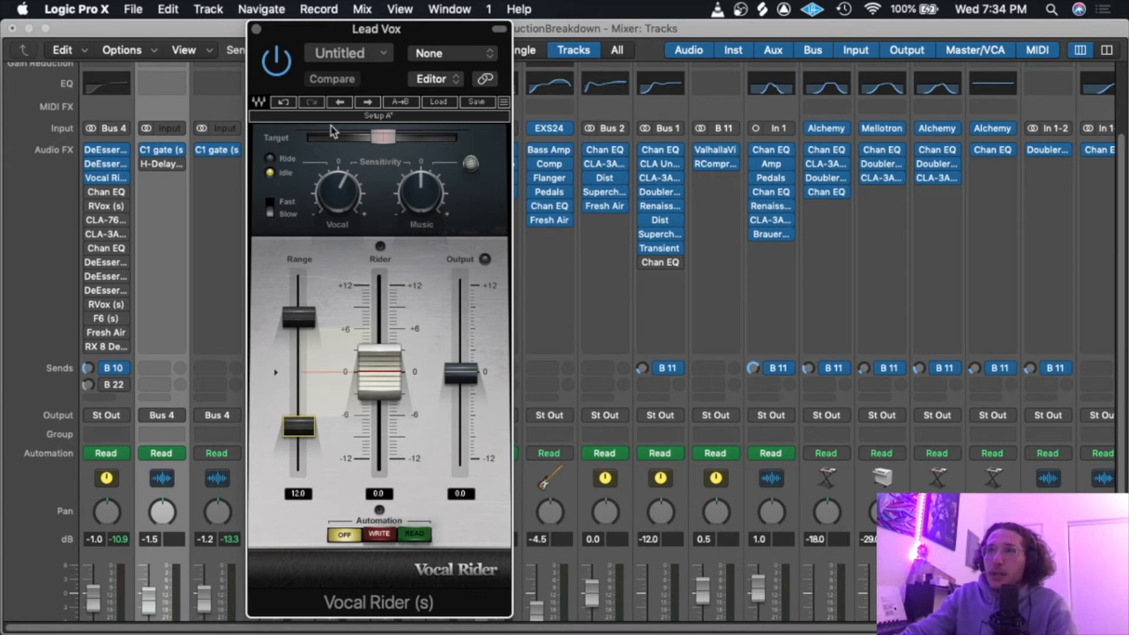
{"action": "left_click", "coordinate": [257, 30]}
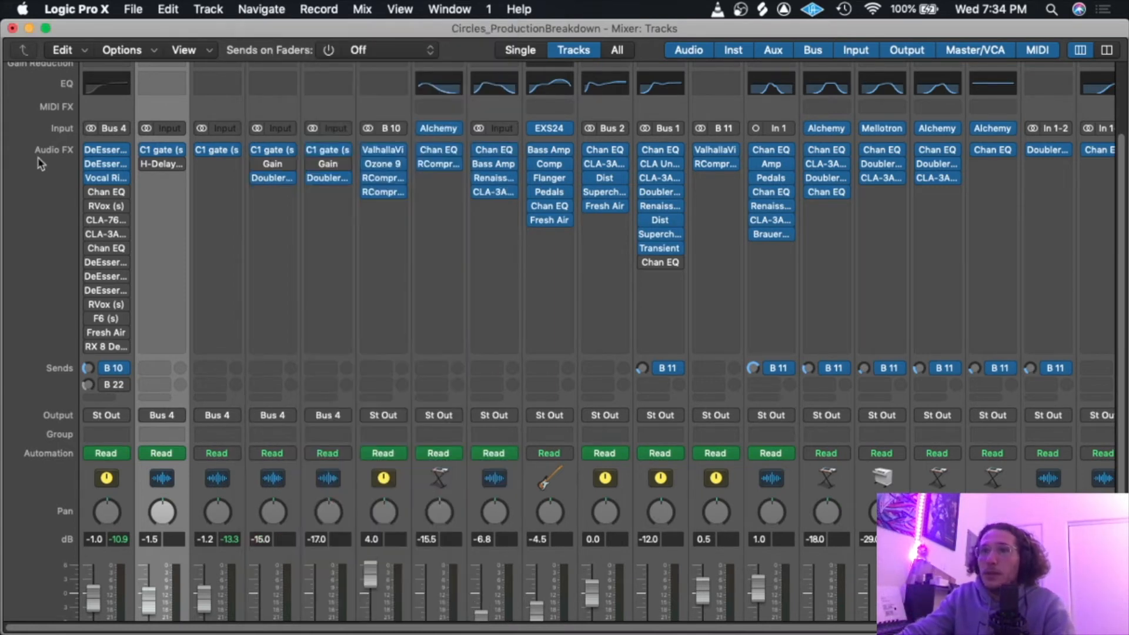
Re-enable the Lead Vox channel's first Channel EQ, comparing the vocal with the EQ on and bypassed, and close it.
{"action": "left_click", "coordinate": [109, 193]}
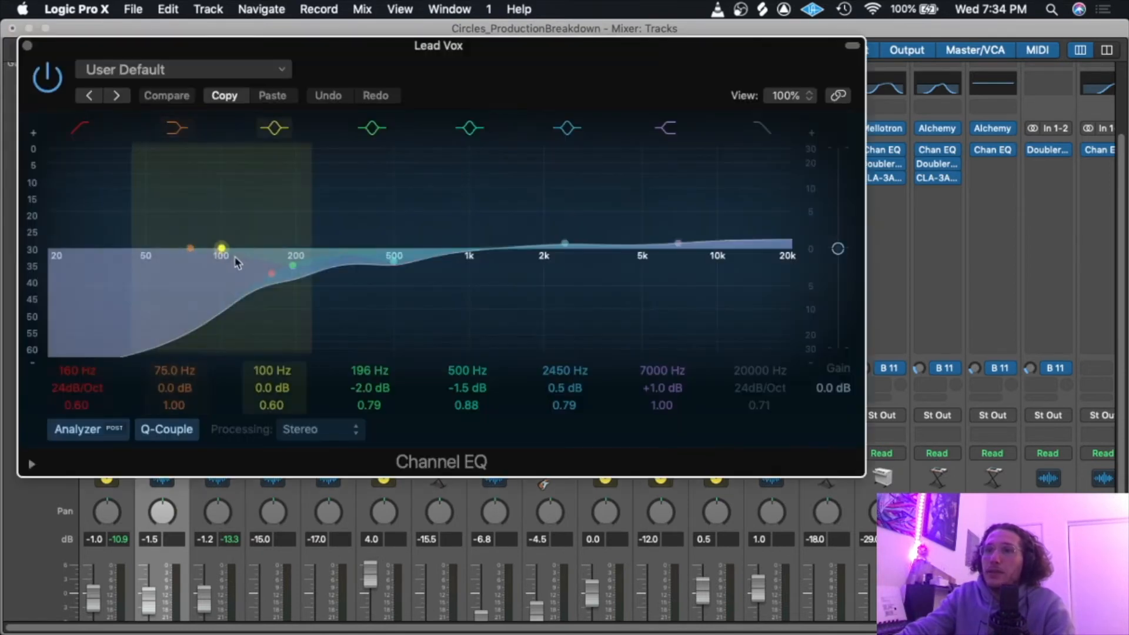
{"action": "left_click_drag", "start_coordinate": [476, 76], "coordinate": [456, 72]}
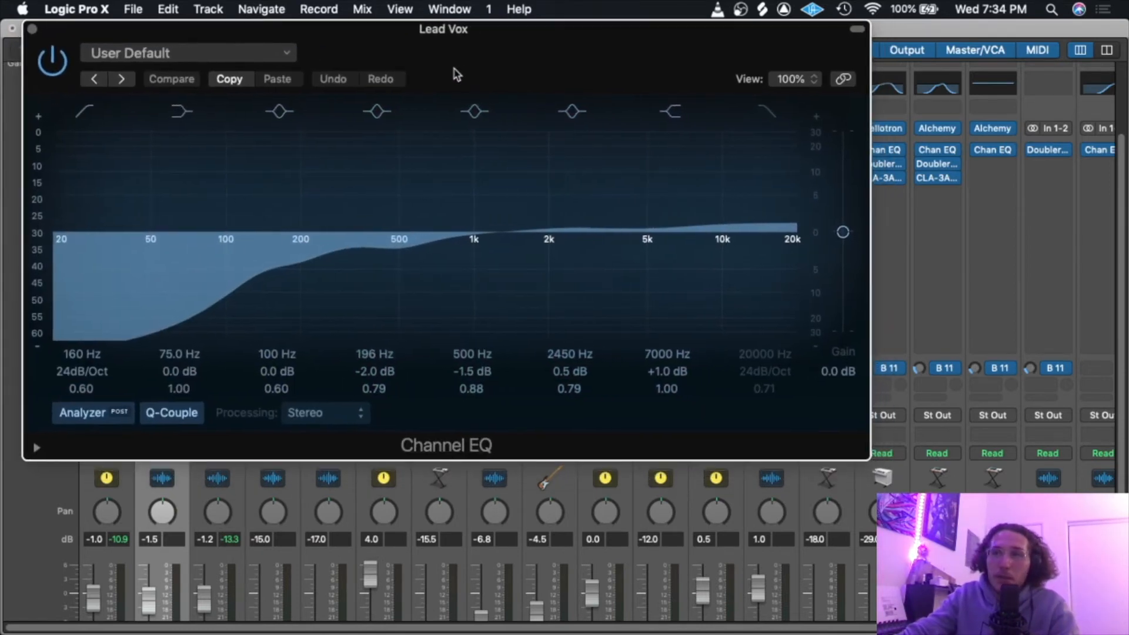
{"action": "key", "text": "space"}
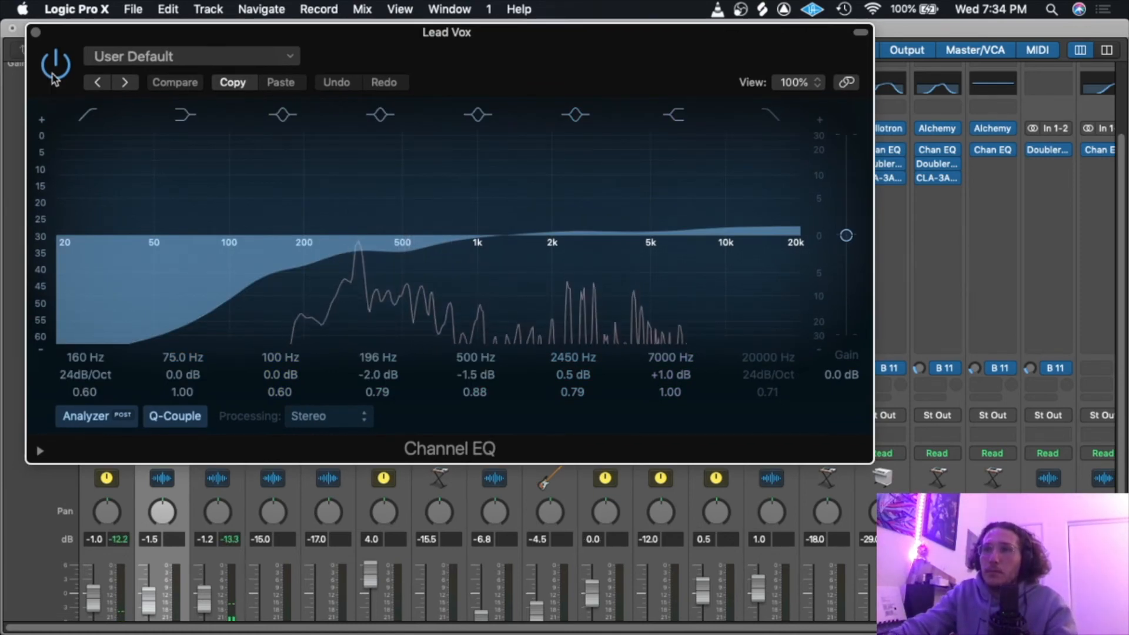
{"action": "left_click", "coordinate": [53, 77]}
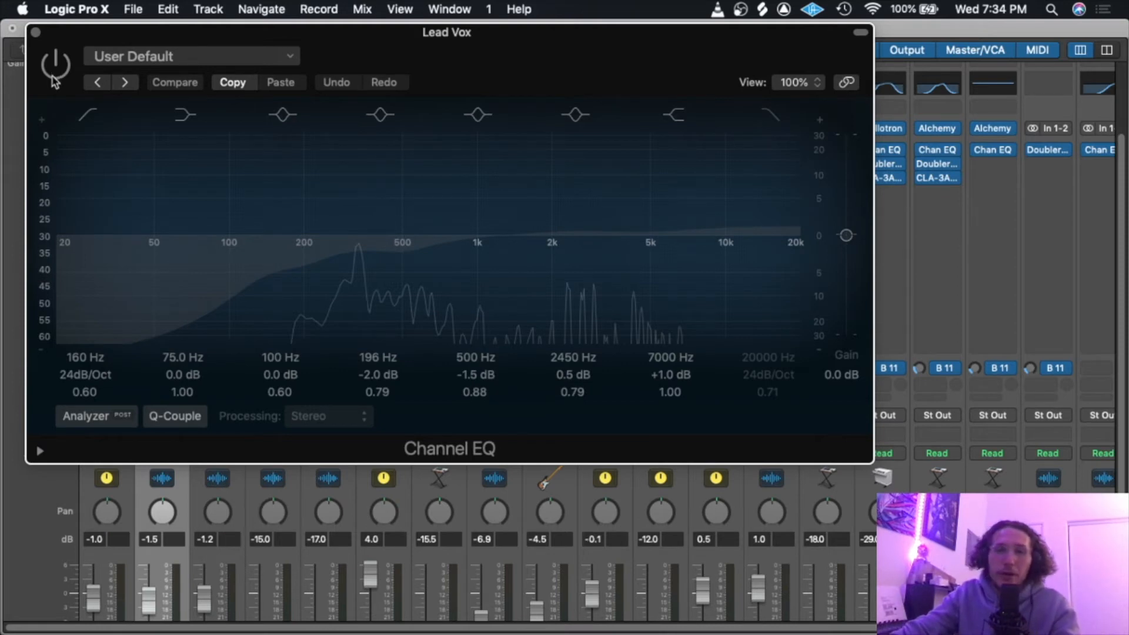
{"action": "left_click_drag", "start_coordinate": [405, 39], "coordinate": [411, 36]}
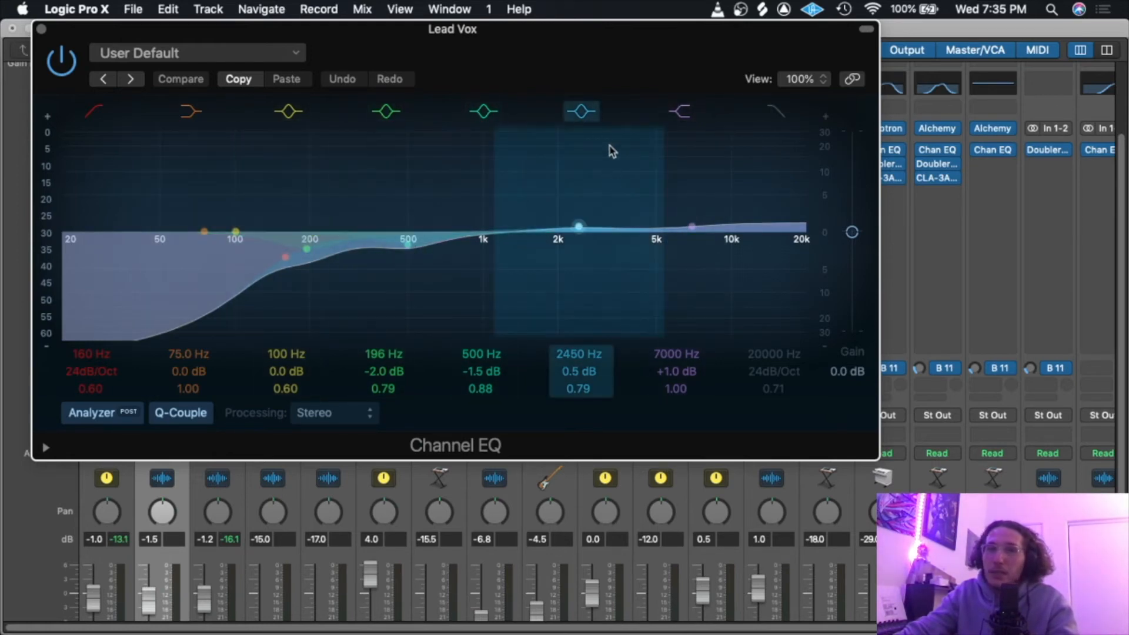
{"action": "left_click", "coordinate": [42, 29]}
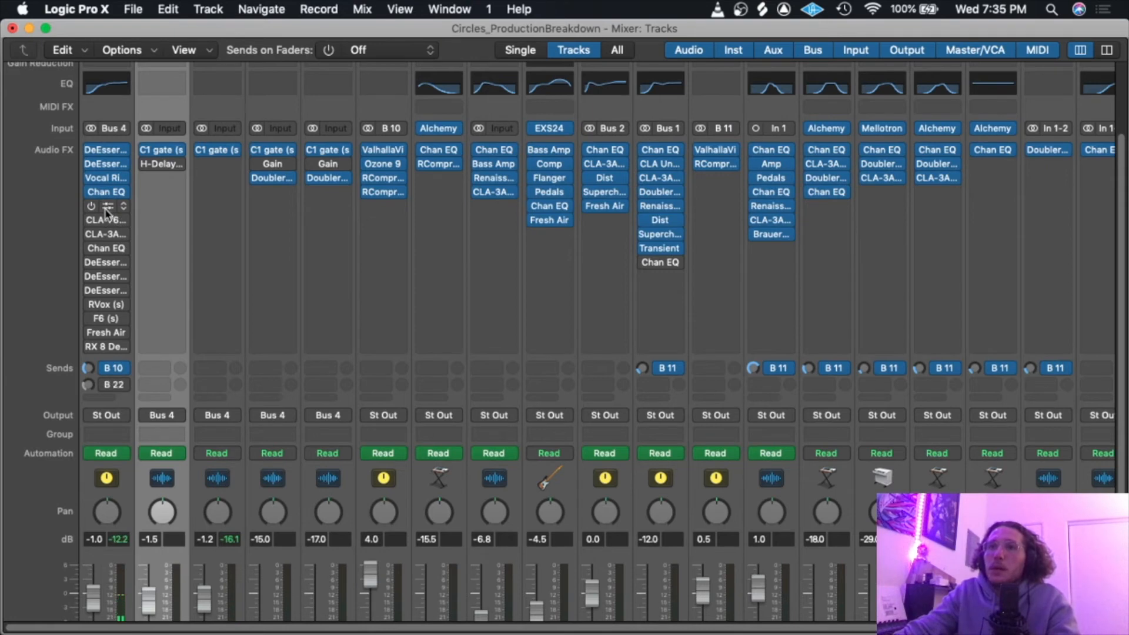
Compare the lead vocal with the first RVox bypassed and active, leave RVox enabled, and close it.
{"action": "left_click", "coordinate": [106, 211]}
{"action": "left_click_drag", "start_coordinate": [330, 60], "coordinate": [345, 60]}
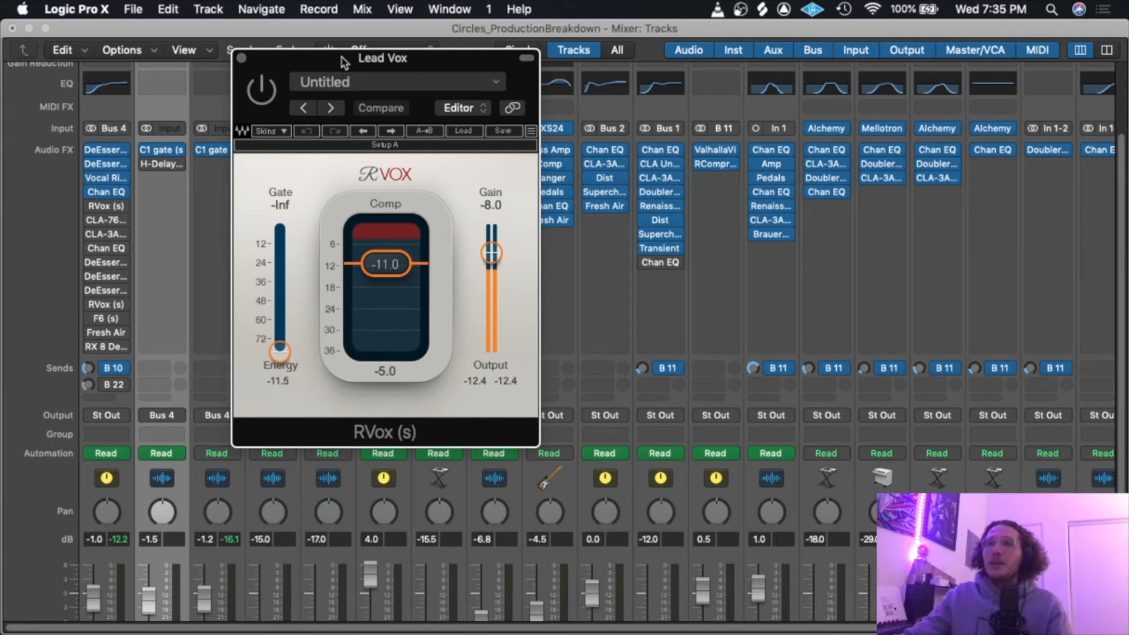
{"action": "left_click", "coordinate": [270, 96]}
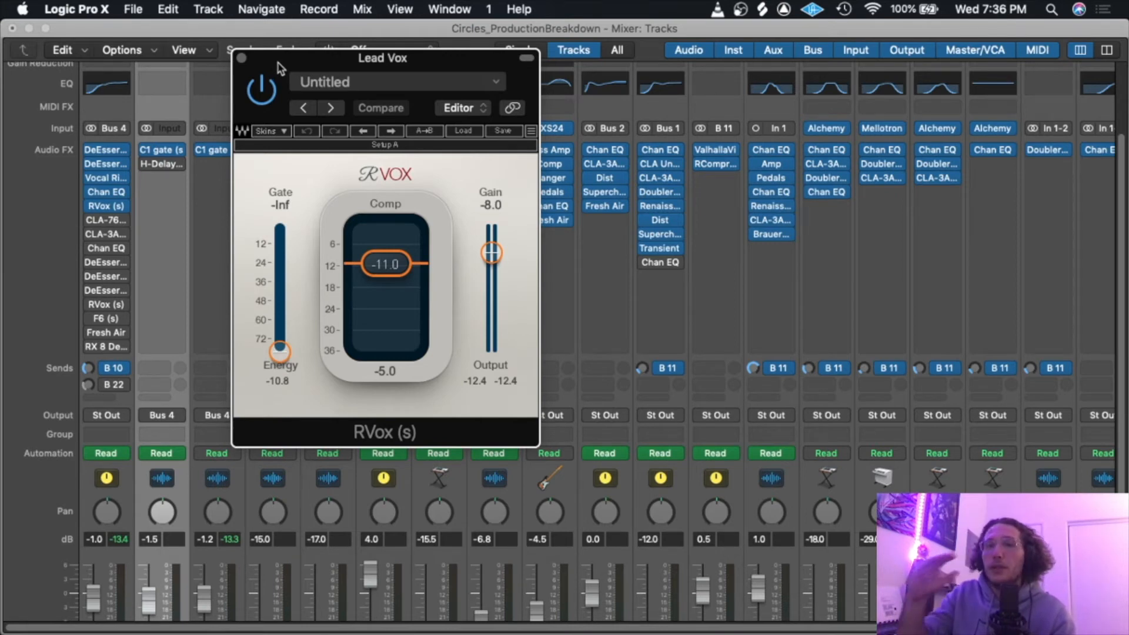
{"action": "left_click", "coordinate": [241, 58]}
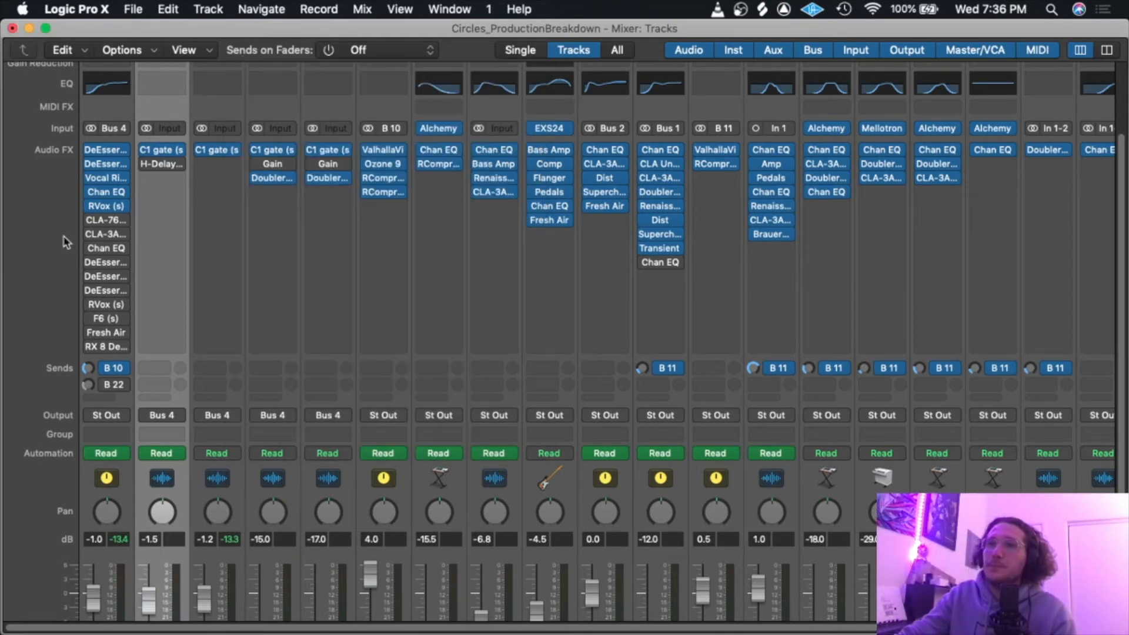
Re-enable the CLA-76 compressor on the Lead Vox channel, compare it with bypass during playback, and close it.
{"action": "left_click", "coordinate": [98, 222]}
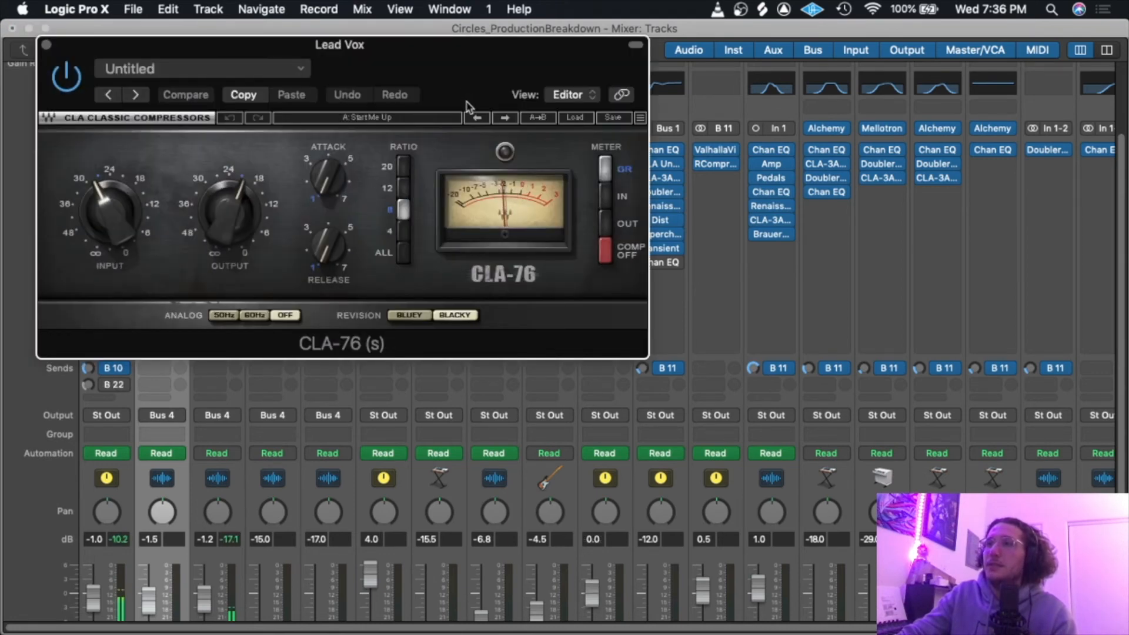
{"action": "left_click", "coordinate": [59, 80]}
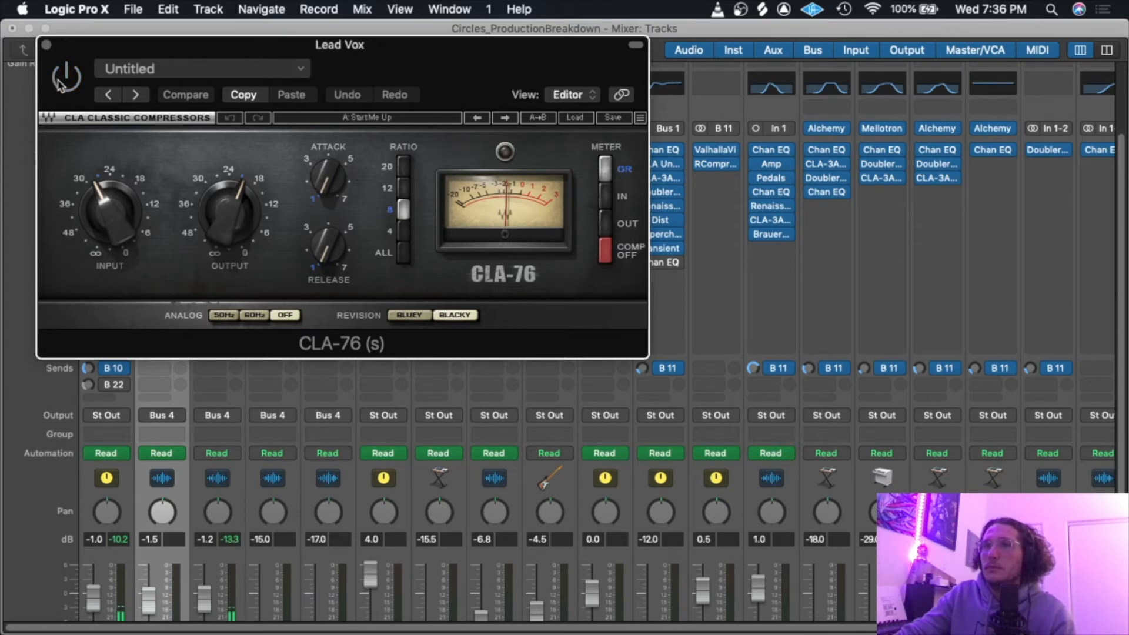
{"action": "left_click", "coordinate": [59, 80]}
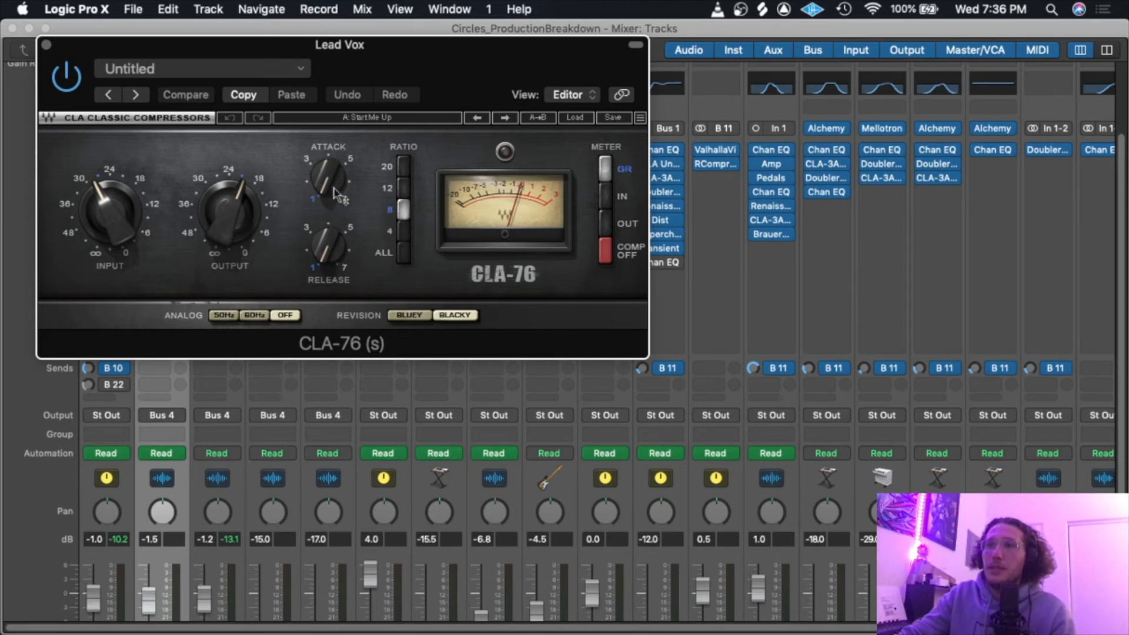
{"action": "mouse_move", "coordinate": [331, 176]}
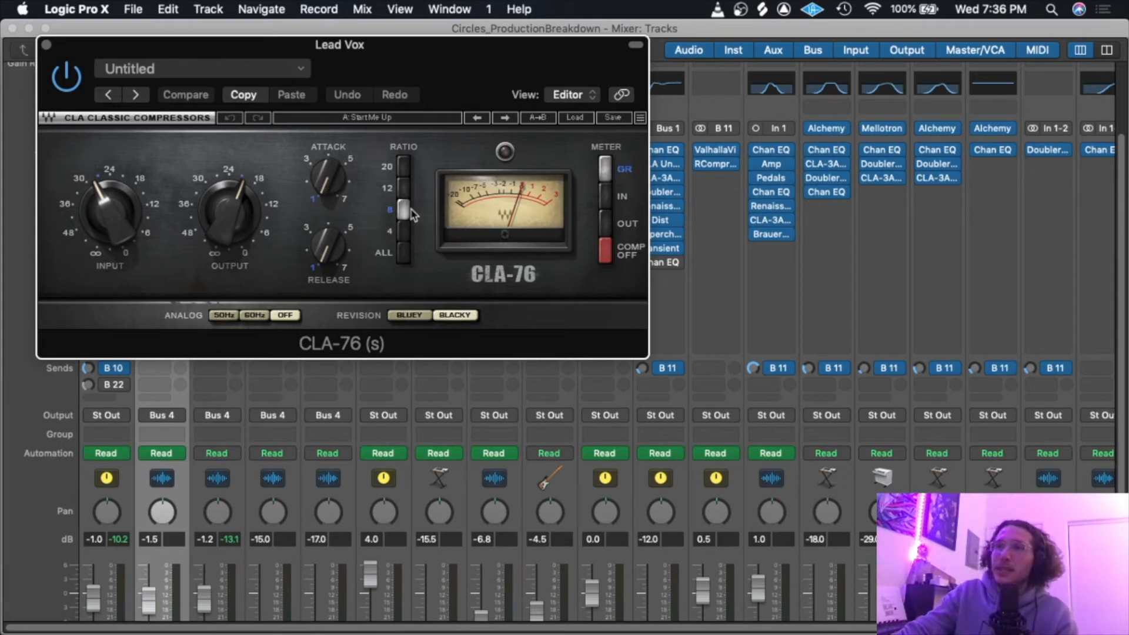
{"action": "left_click", "coordinate": [46, 44]}
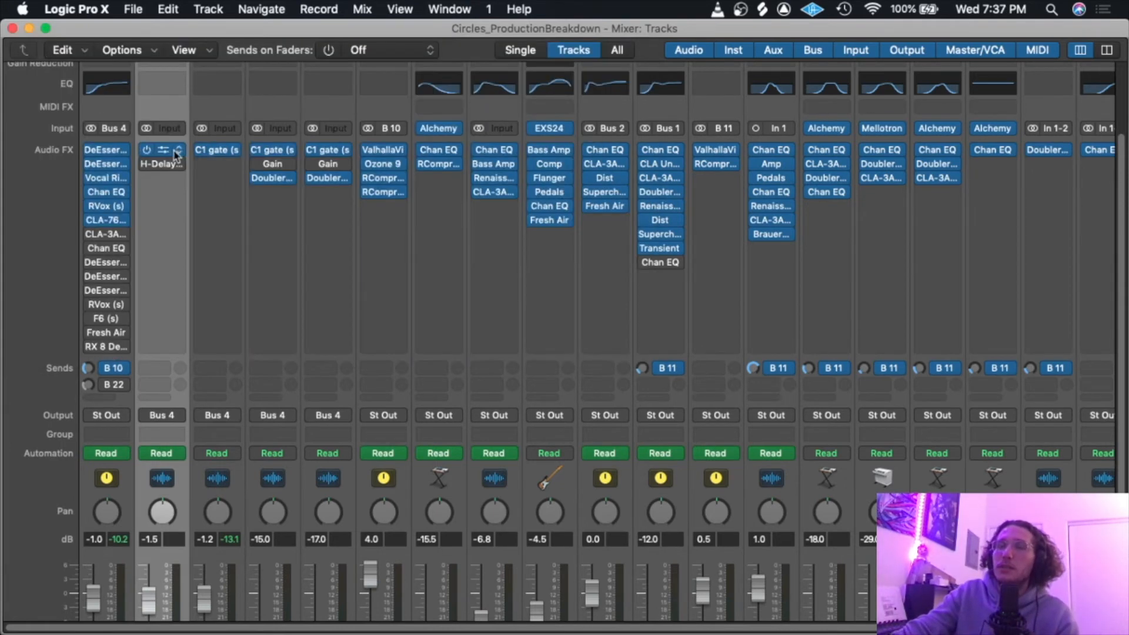
Re-enable the CLA-3A compressor on the Lead Vox channel, examine its gain reduction, and close it.
{"action": "left_click", "coordinate": [113, 234]}
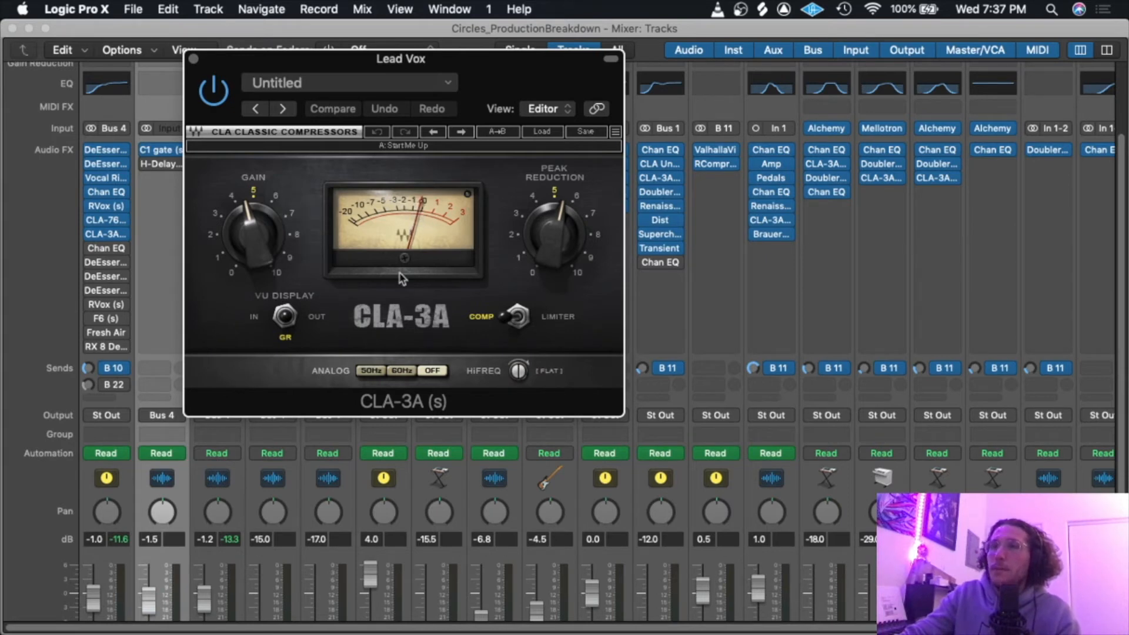
{"action": "mouse_move", "coordinate": [117, 194]}
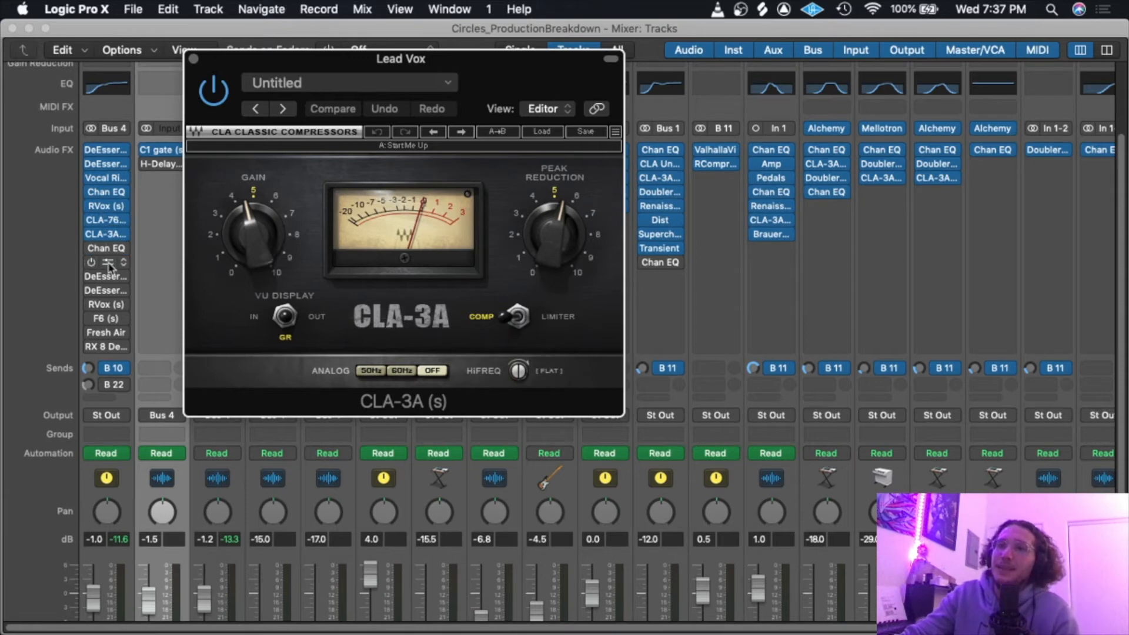
{"action": "left_click_drag", "start_coordinate": [489, 72], "coordinate": [524, 79]}
{"action": "left_click", "coordinate": [225, 80]}
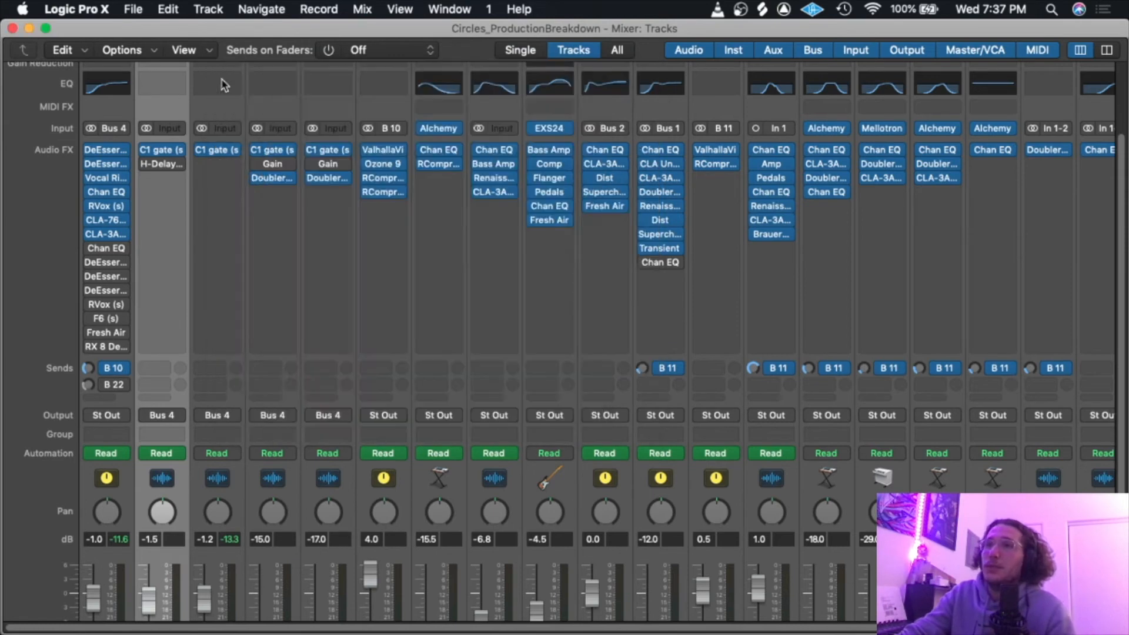
Re-enable the Lead Vox channel's second Channel EQ, examine its low-end cuts during playback, and close it.
{"action": "left_click", "coordinate": [101, 250]}
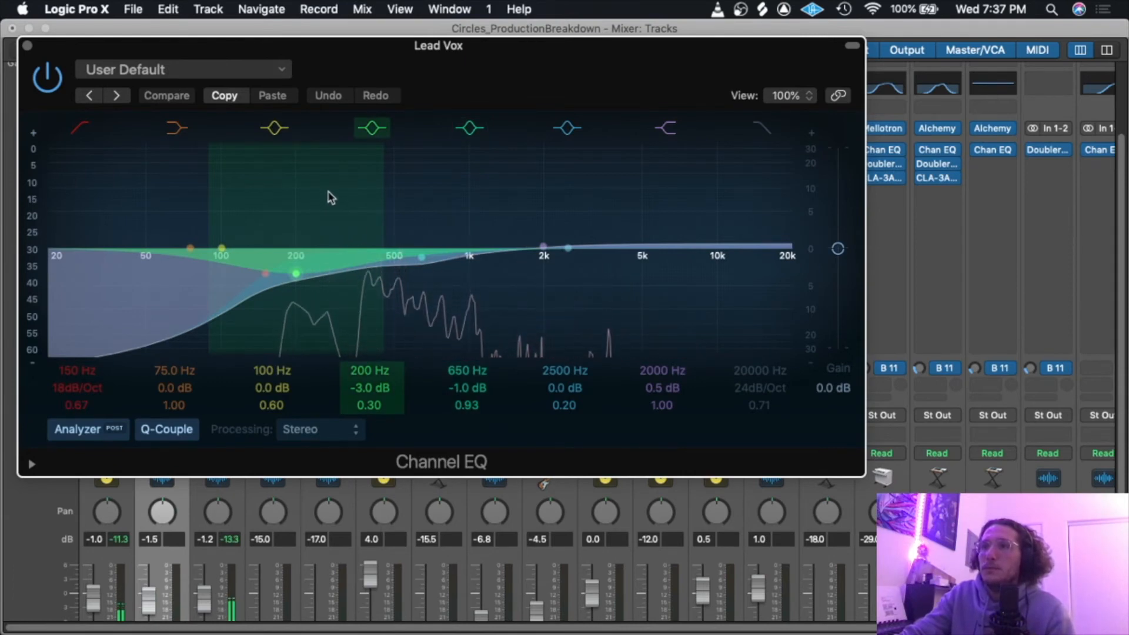
{"action": "left_click", "coordinate": [28, 46]}
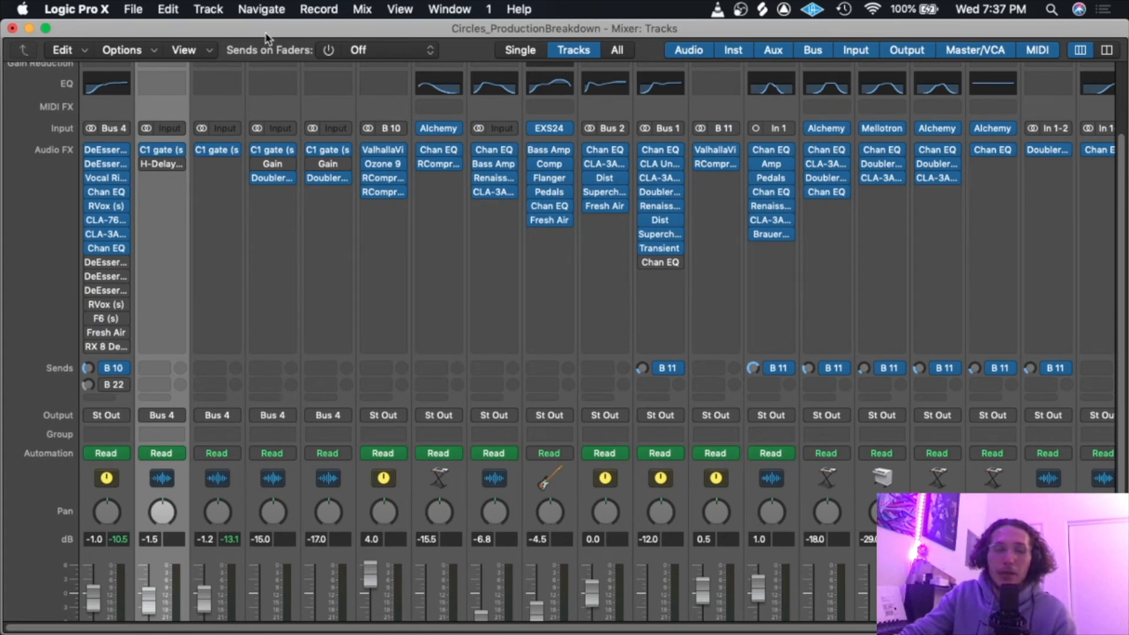
{"action": "mouse_move", "coordinate": [108, 305]}
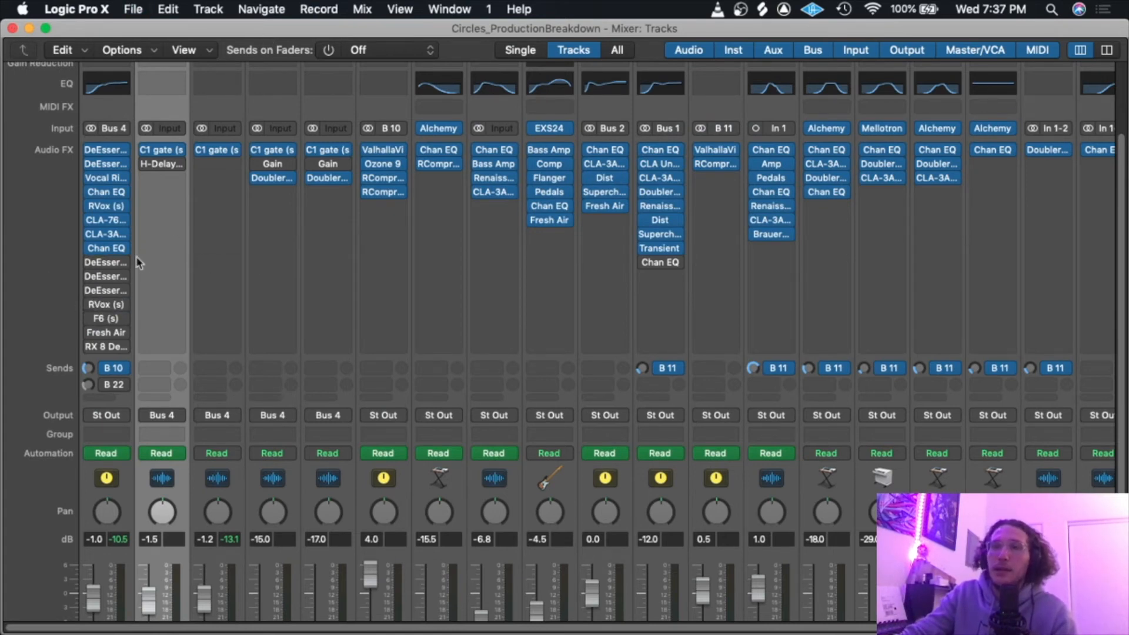
{"action": "left_click", "coordinate": [107, 263]}
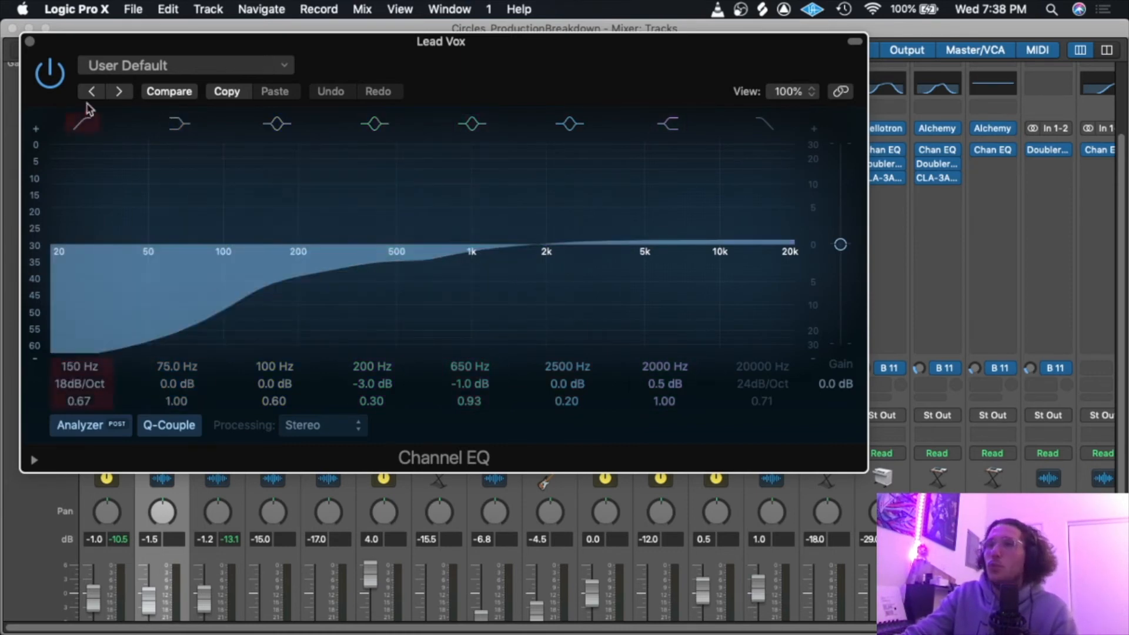
{"action": "left_click", "coordinate": [30, 43]}
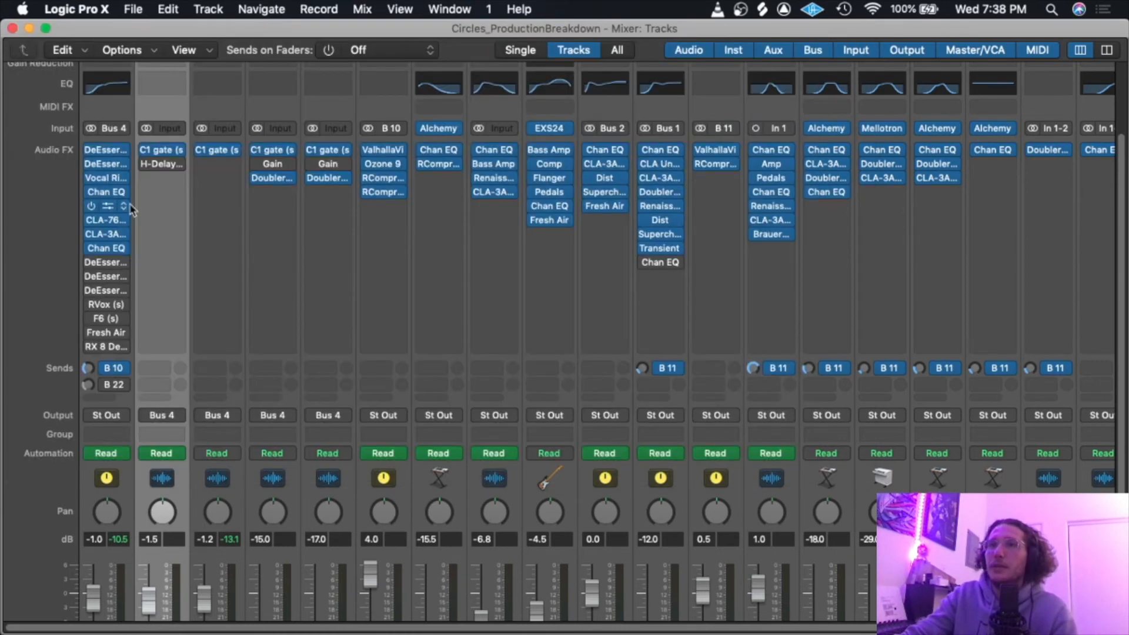
Re-enable the three DeEssers below the second Channel EQ, audition the first one's side-chain signal during playback, and return its monitor to Audio.
{"action": "left_click", "coordinate": [91, 262]}
{"action": "left_click", "coordinate": [91, 276]}
{"action": "left_click", "coordinate": [91, 290]}
{"action": "left_click", "coordinate": [106, 263]}
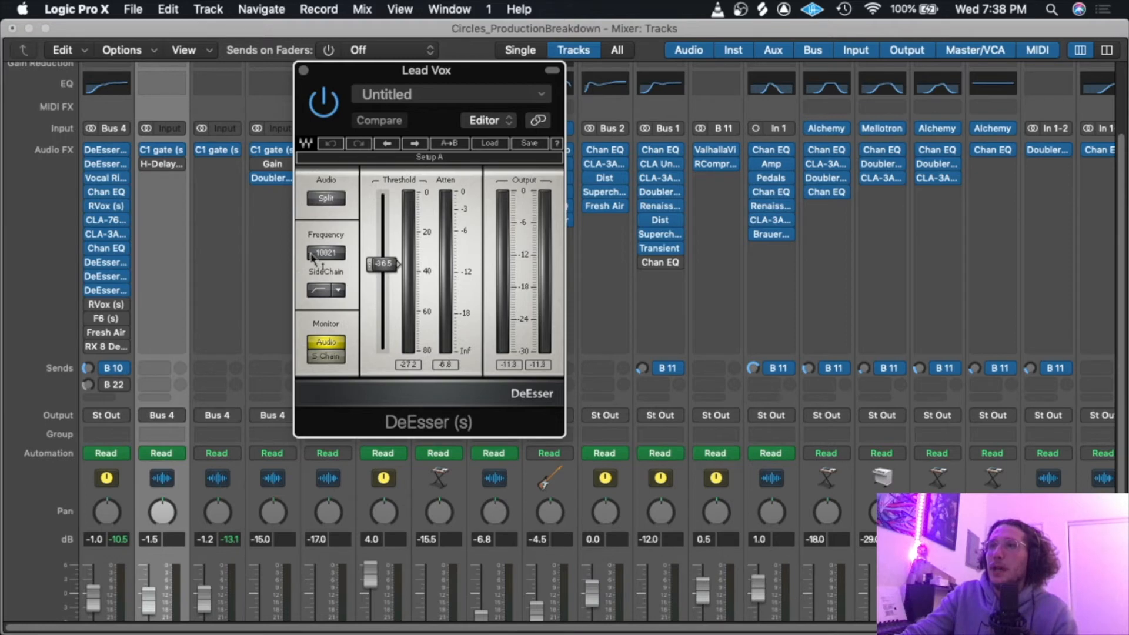
{"action": "key", "text": "space"}
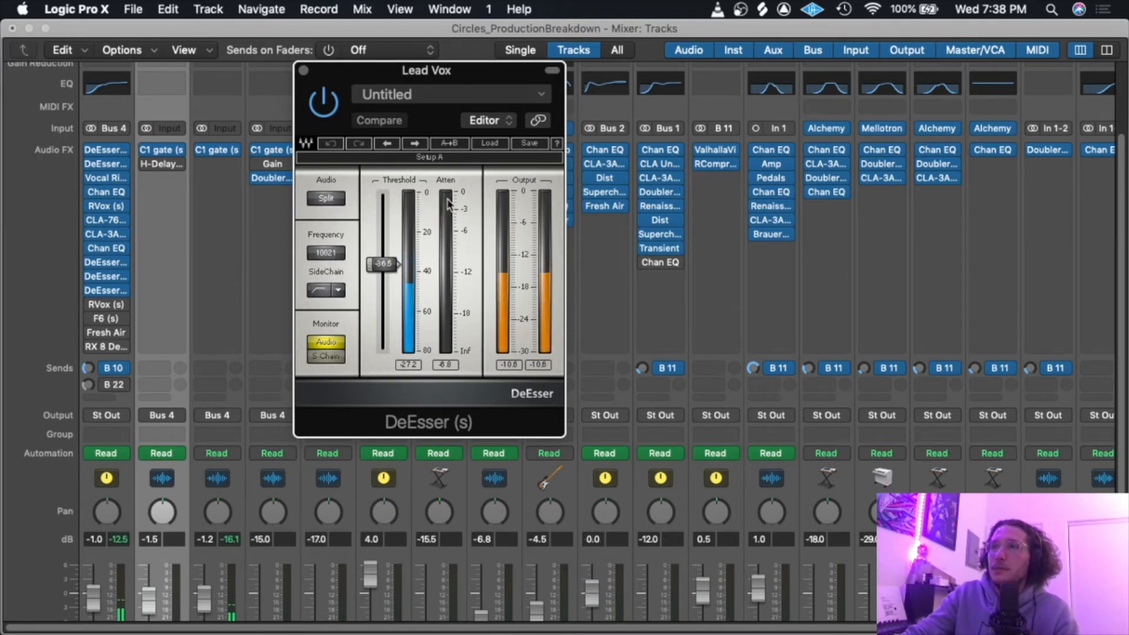
{"action": "left_click", "coordinate": [333, 356]}
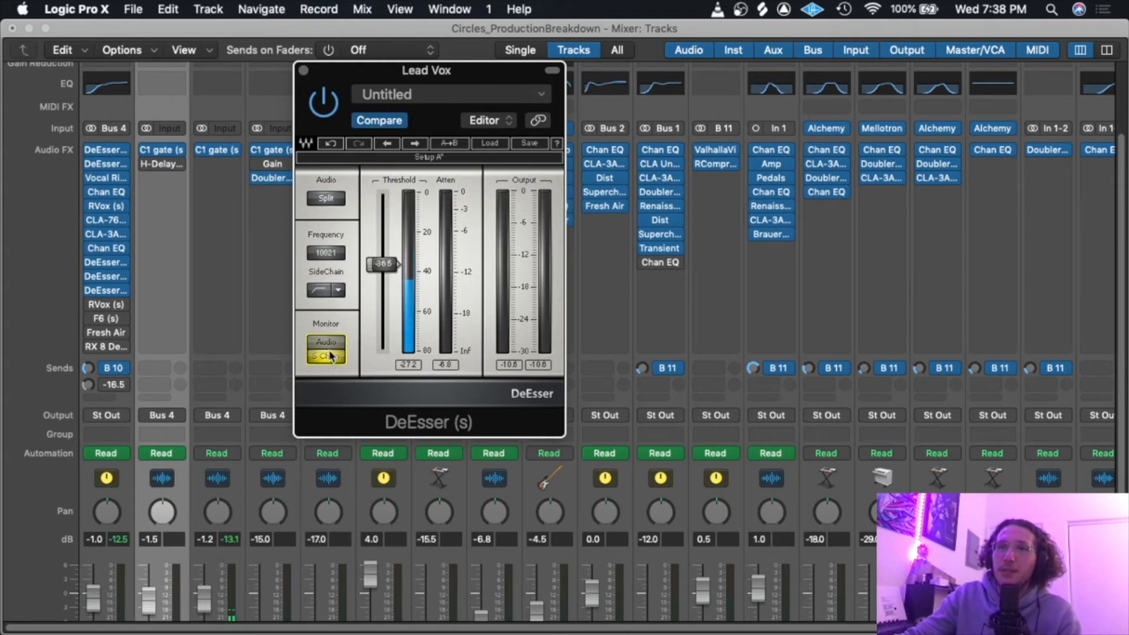
{"action": "left_click", "coordinate": [332, 345]}
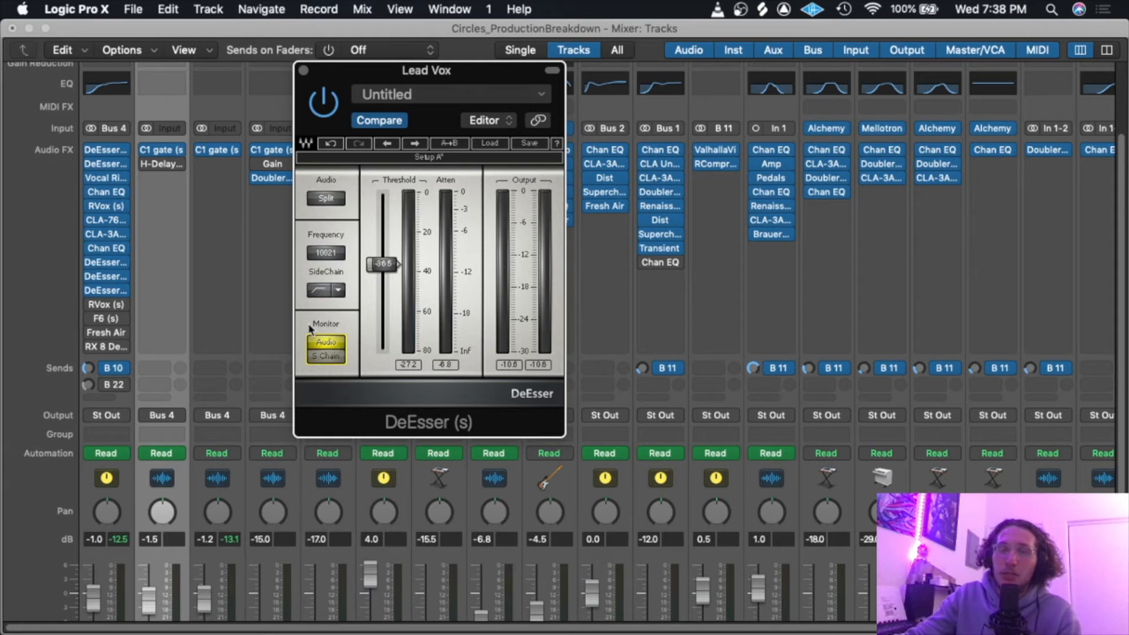
Open the other two re-enabled DeEssers to compare their frequency and threshold settings, and close all three.
{"action": "left_click", "coordinate": [108, 277]}
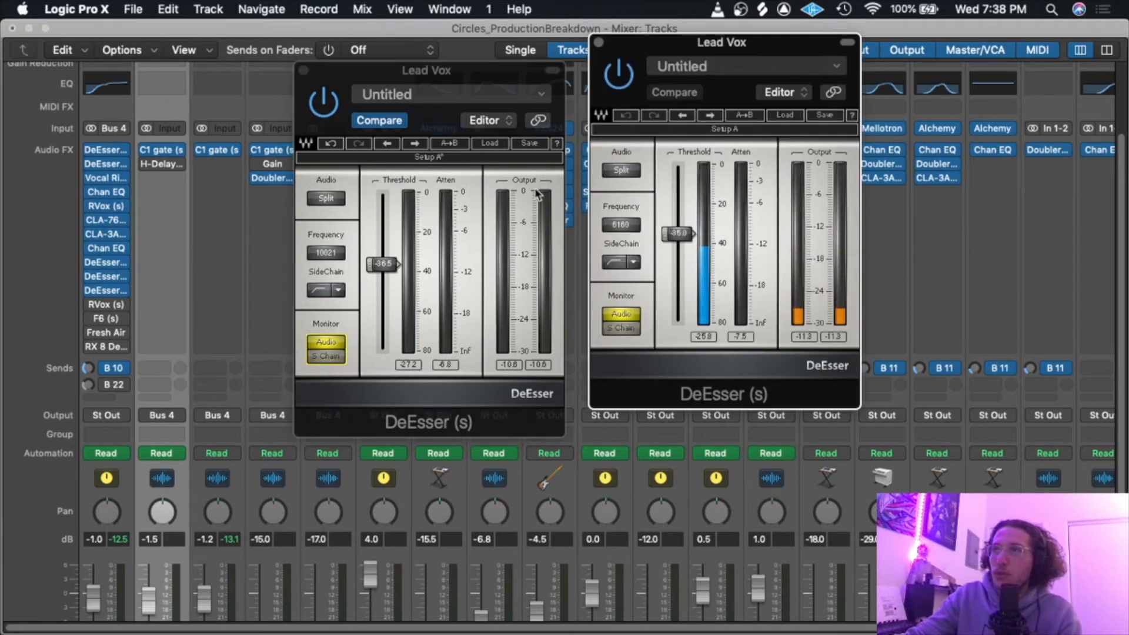
{"action": "left_click", "coordinate": [107, 289]}
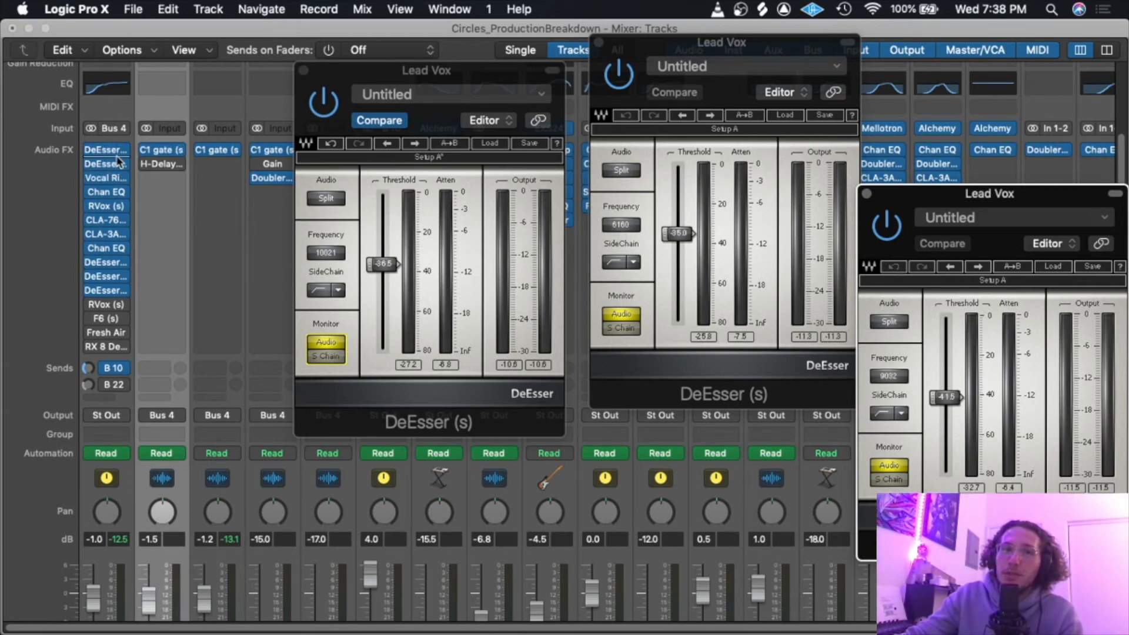
{"action": "left_click", "coordinate": [304, 71]}
{"action": "left_click", "coordinate": [599, 43]}
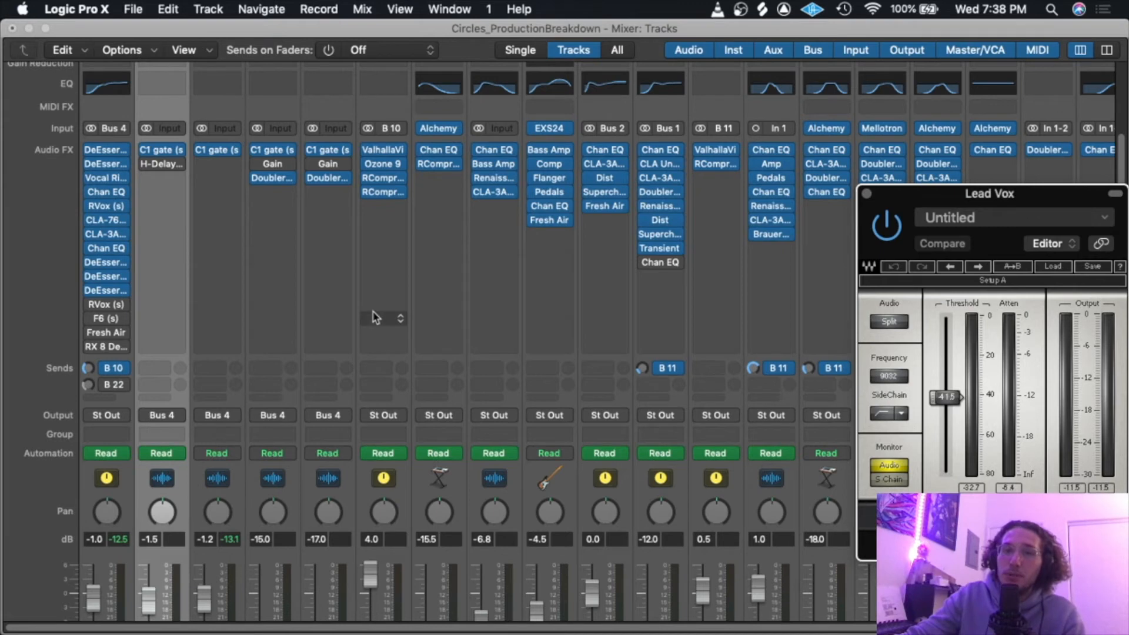
{"action": "left_click", "coordinate": [866, 194]}
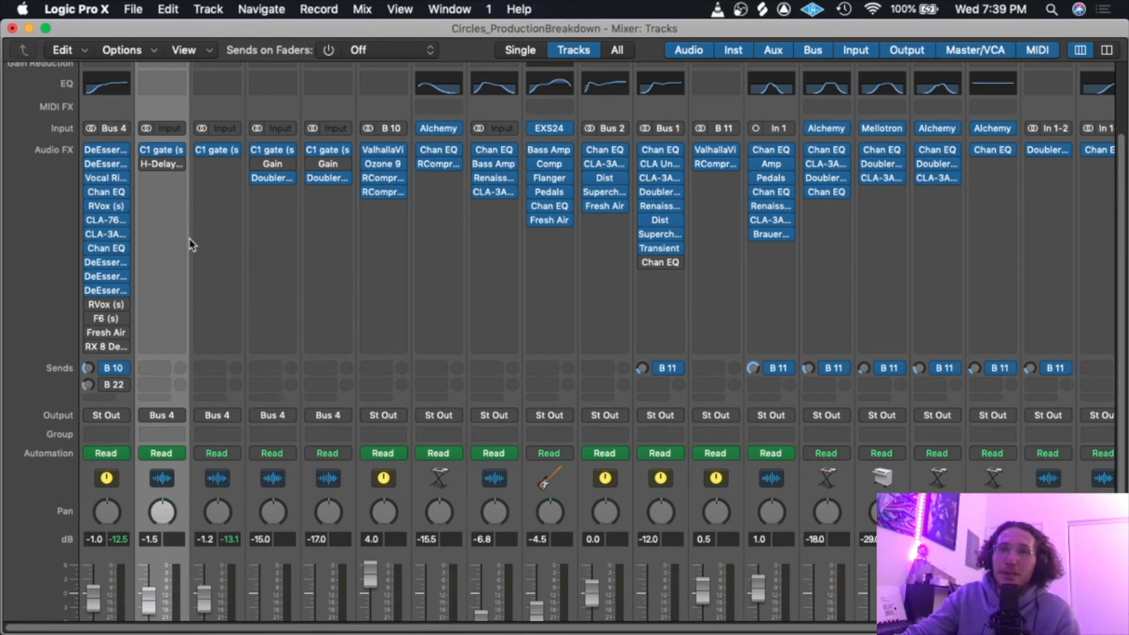
Re-enable the Lead Vox channel's second RVox, compare the vocal with it bypassed and active, and close it.
{"action": "left_click", "coordinate": [107, 306]}
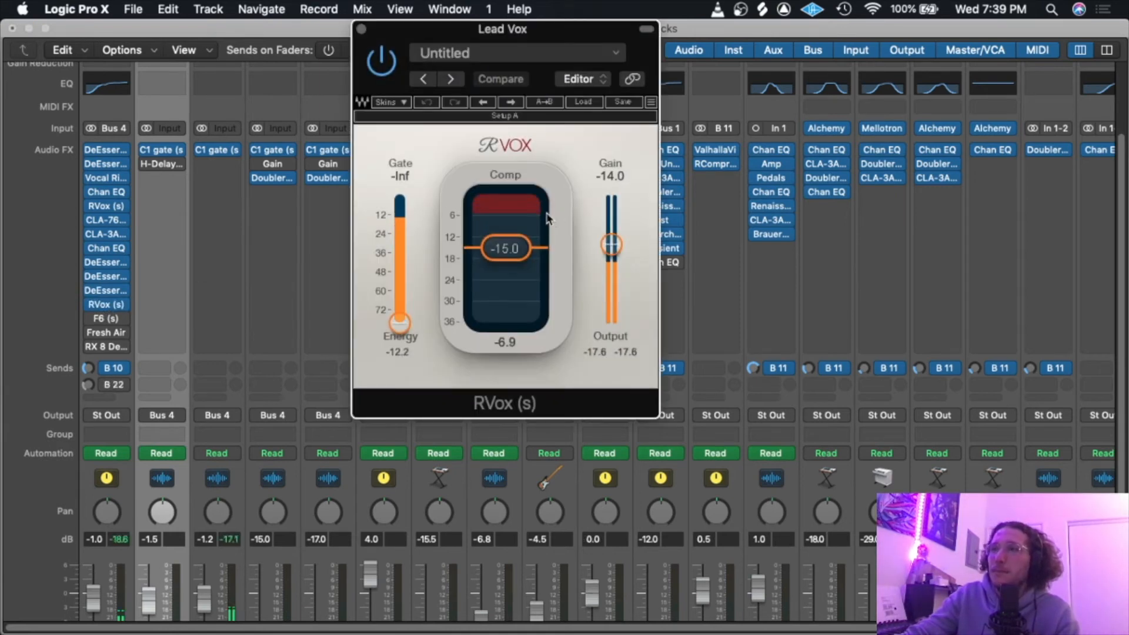
{"action": "left_click", "coordinate": [379, 67]}
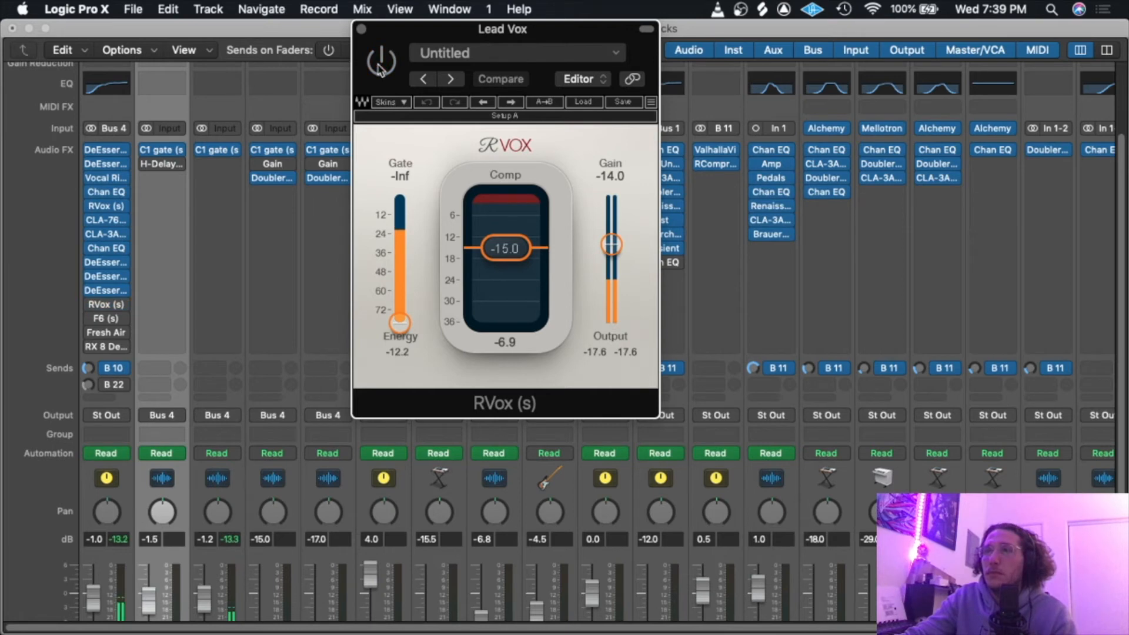
{"action": "left_click", "coordinate": [379, 66]}
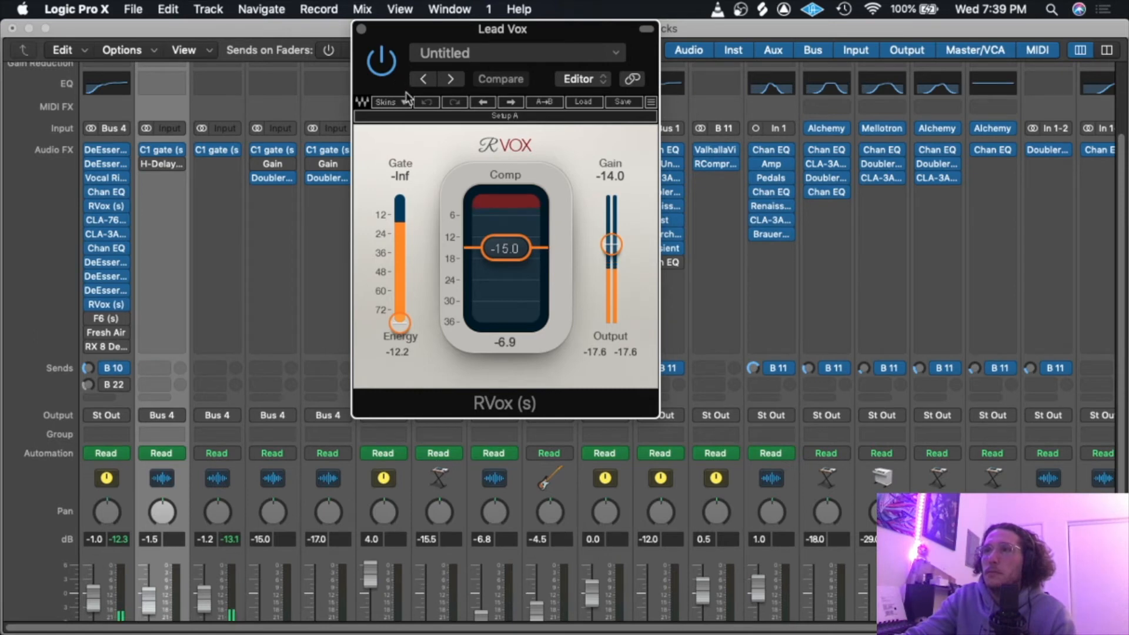
{"action": "key", "text": "cmd+w"}
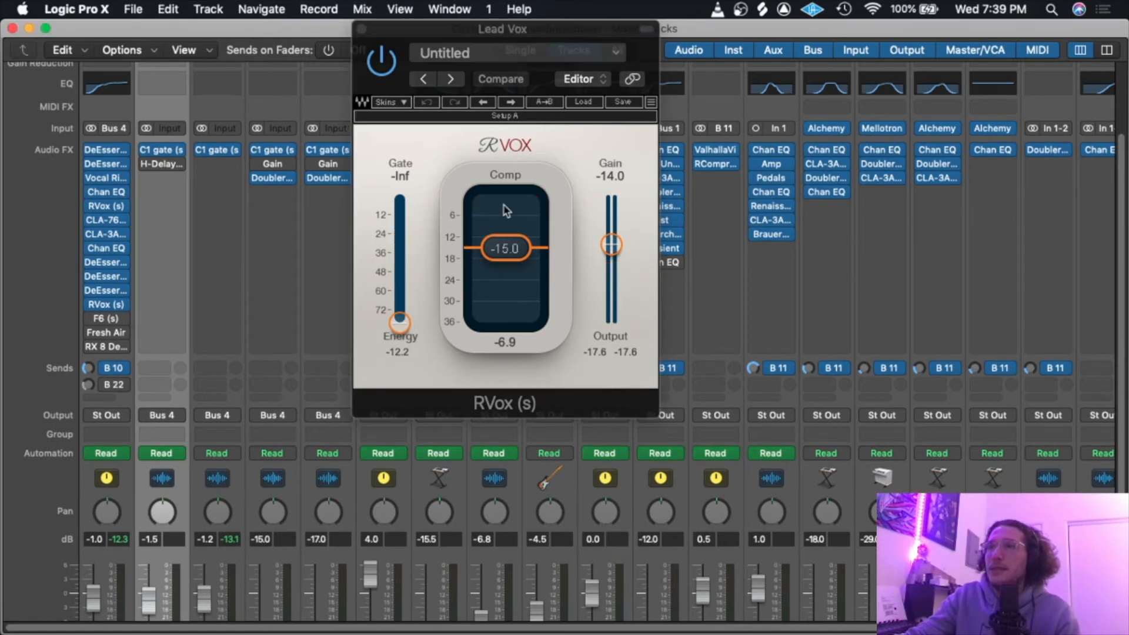
{"action": "left_click", "coordinate": [517, 350]}
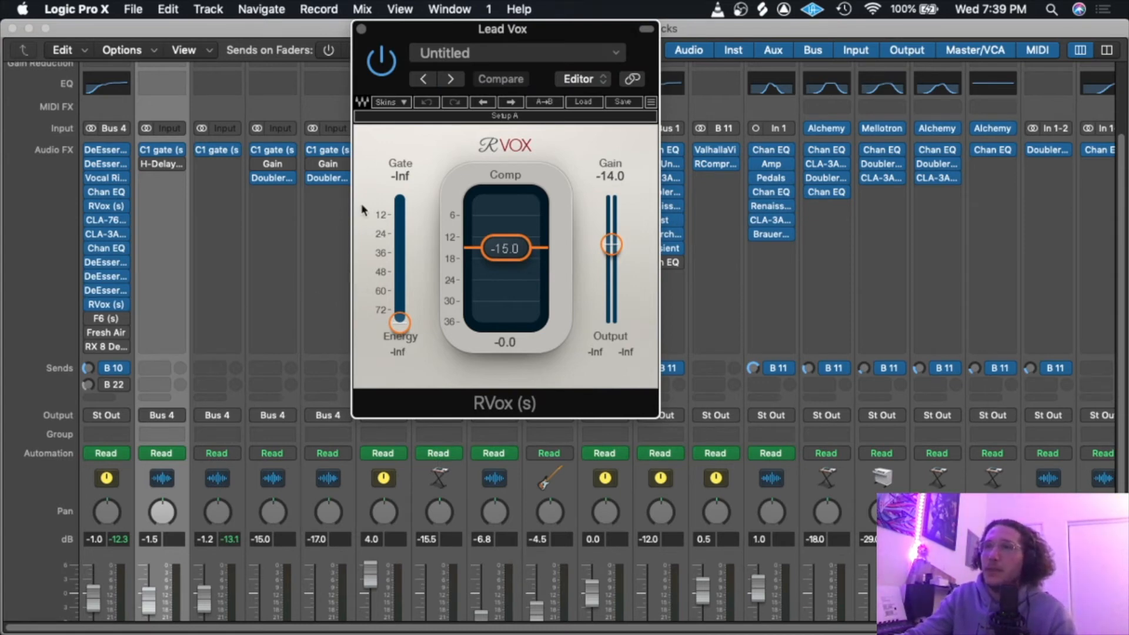
{"action": "mouse_move", "coordinate": [120, 236]}
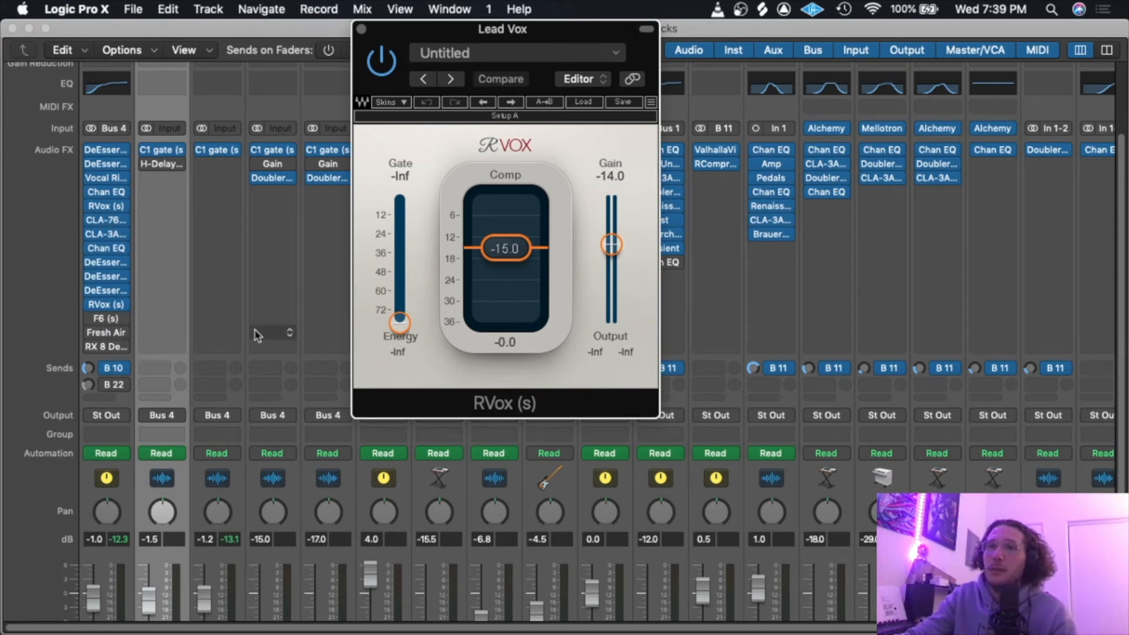
{"action": "left_click_drag", "start_coordinate": [115, 307], "coordinate": [112, 305]}
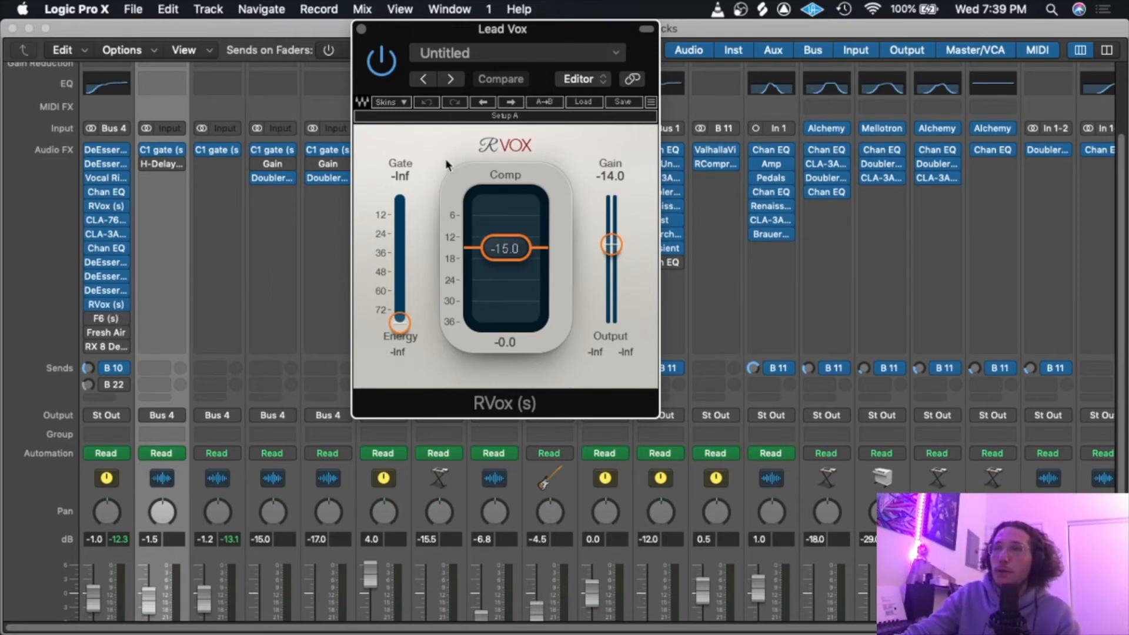
{"action": "mouse_move", "coordinate": [108, 305]}
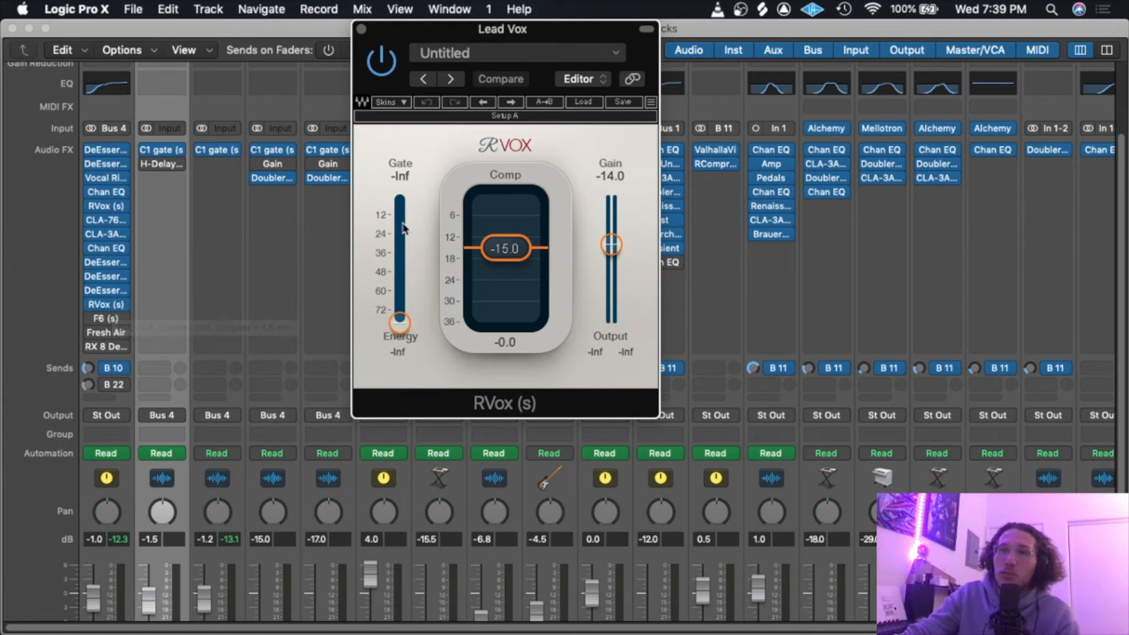
{"action": "left_click", "coordinate": [362, 29]}
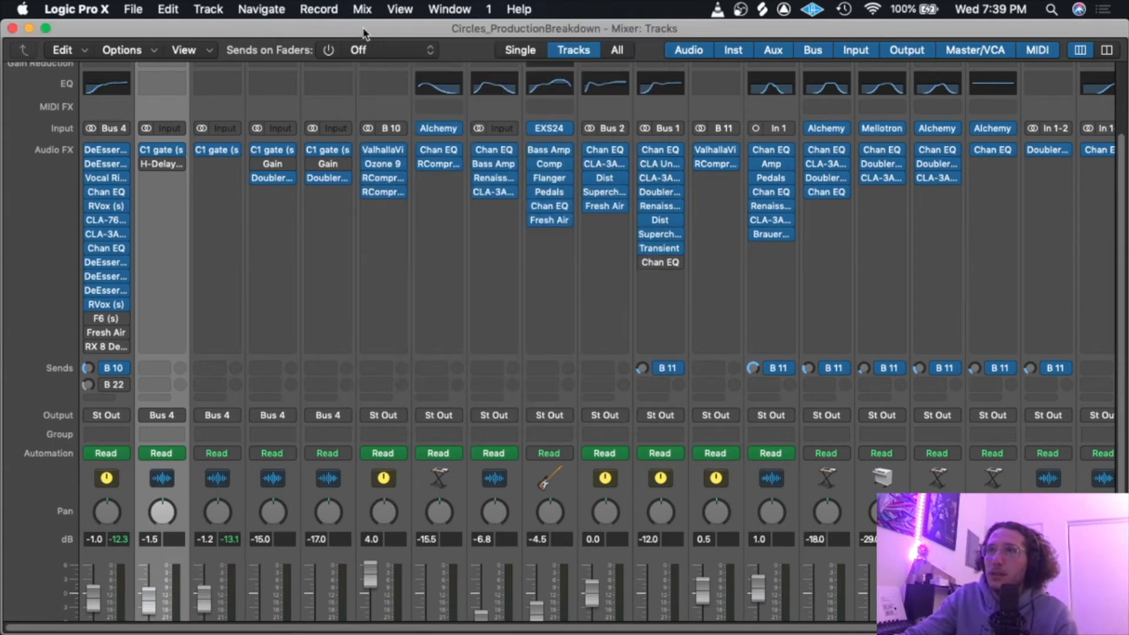
Re-enable the F6 dynamic EQ on the Lead Vox channel, examine band 2 during playback, and save the project.
{"action": "left_click", "coordinate": [109, 319]}
{"action": "left_click_drag", "start_coordinate": [483, 32], "coordinate": [491, 32]}
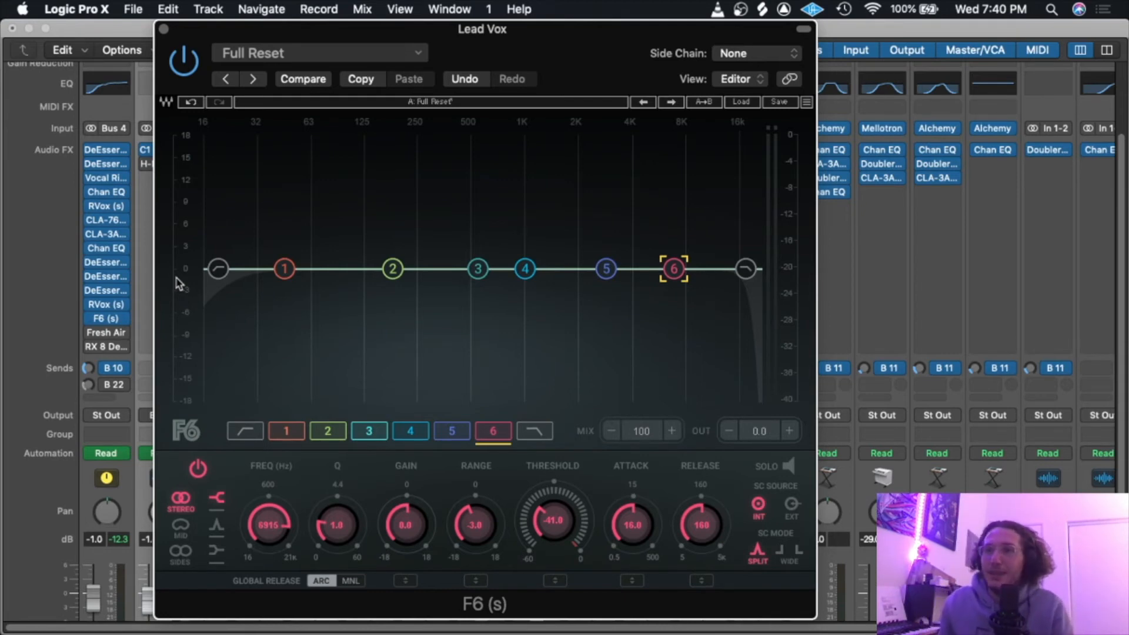
{"action": "left_click_drag", "start_coordinate": [569, 69], "coordinate": [559, 67]}
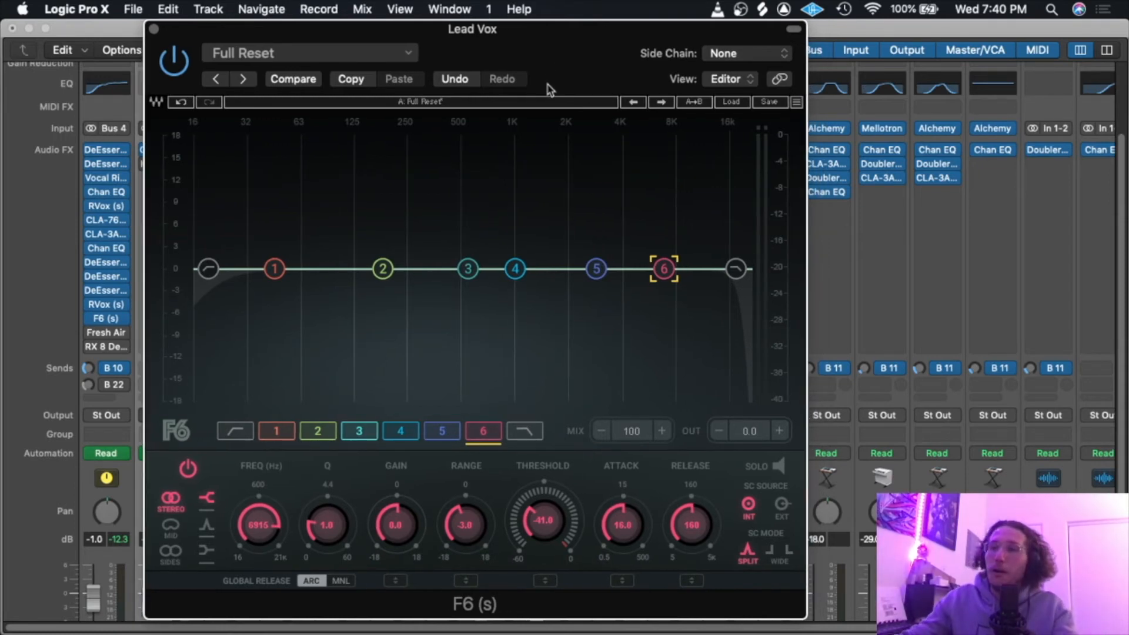
{"action": "left_click", "coordinate": [382, 269]}
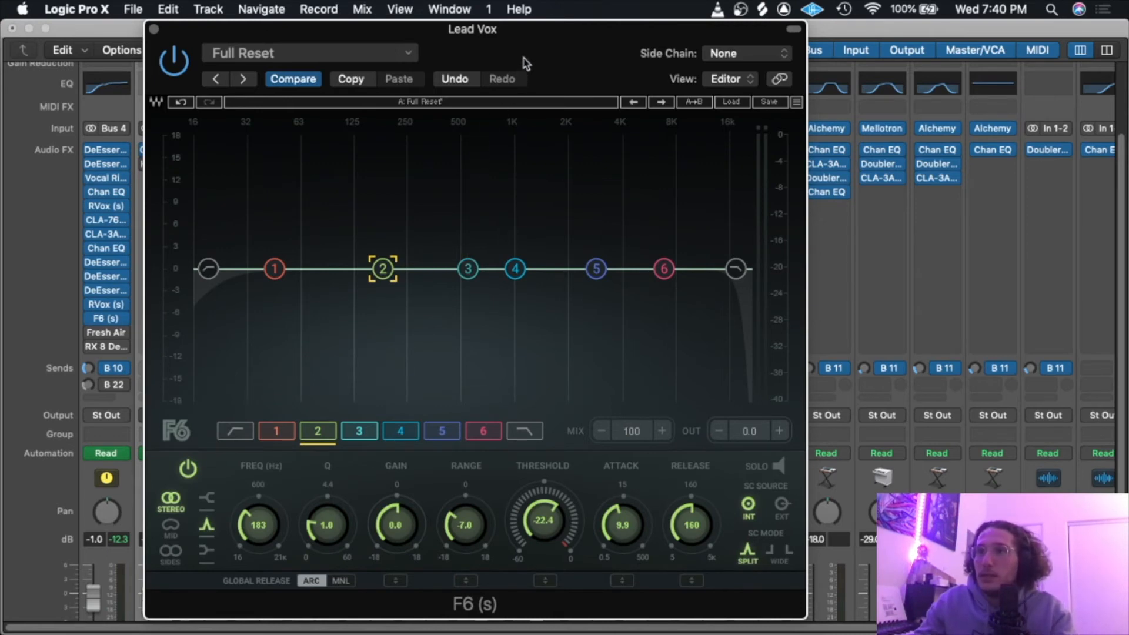
{"action": "key", "text": "space"}
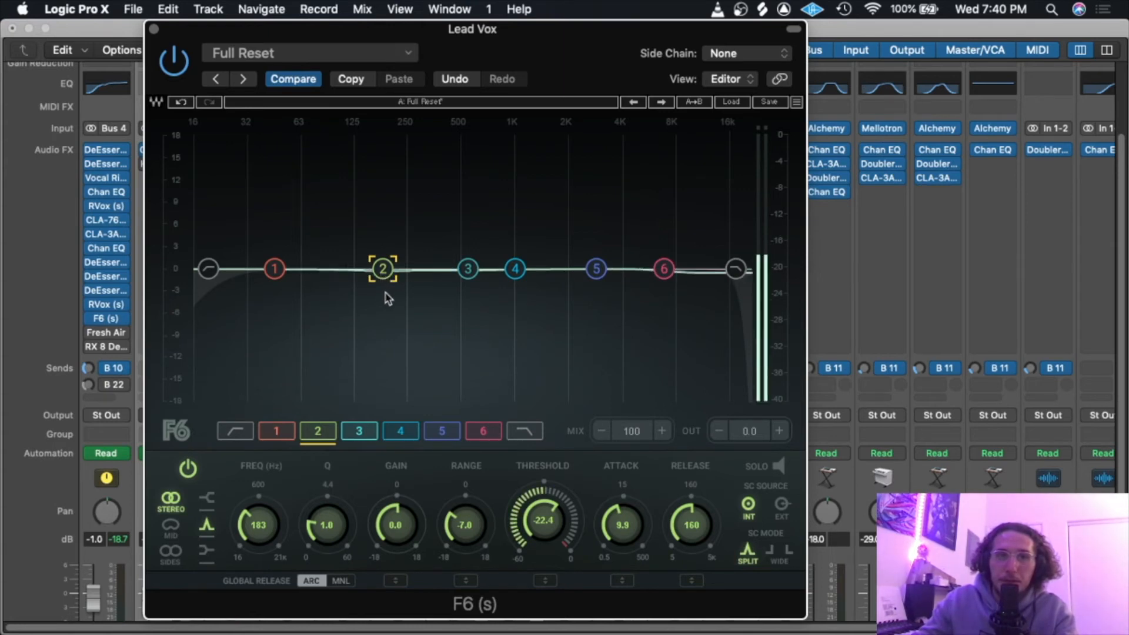
{"action": "key", "text": "space"}
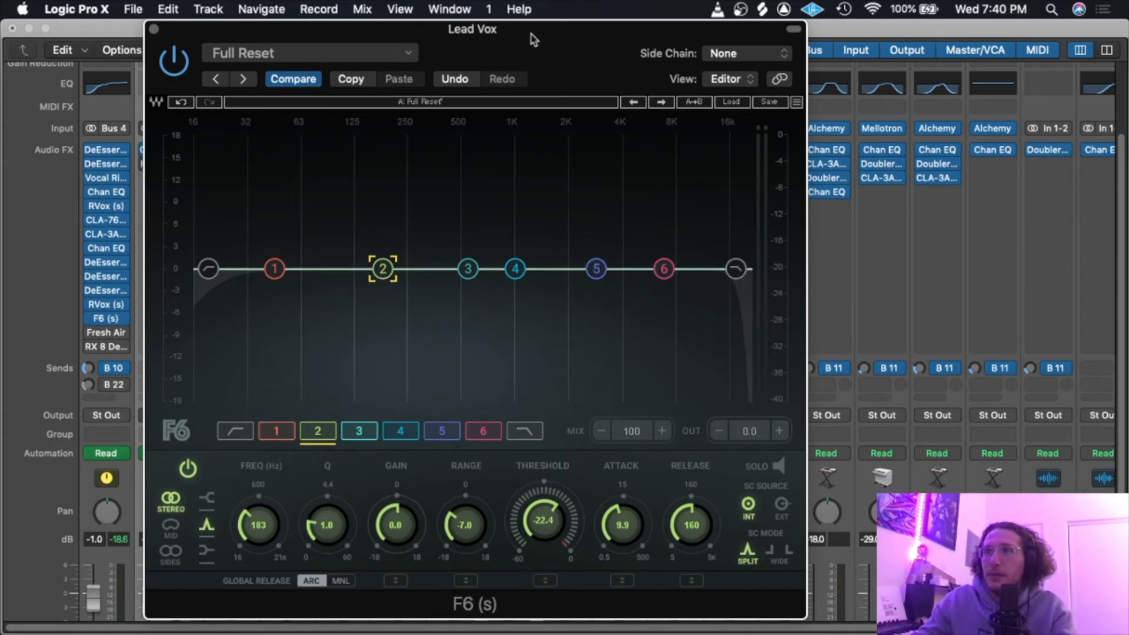
{"action": "key", "text": "super+s"}
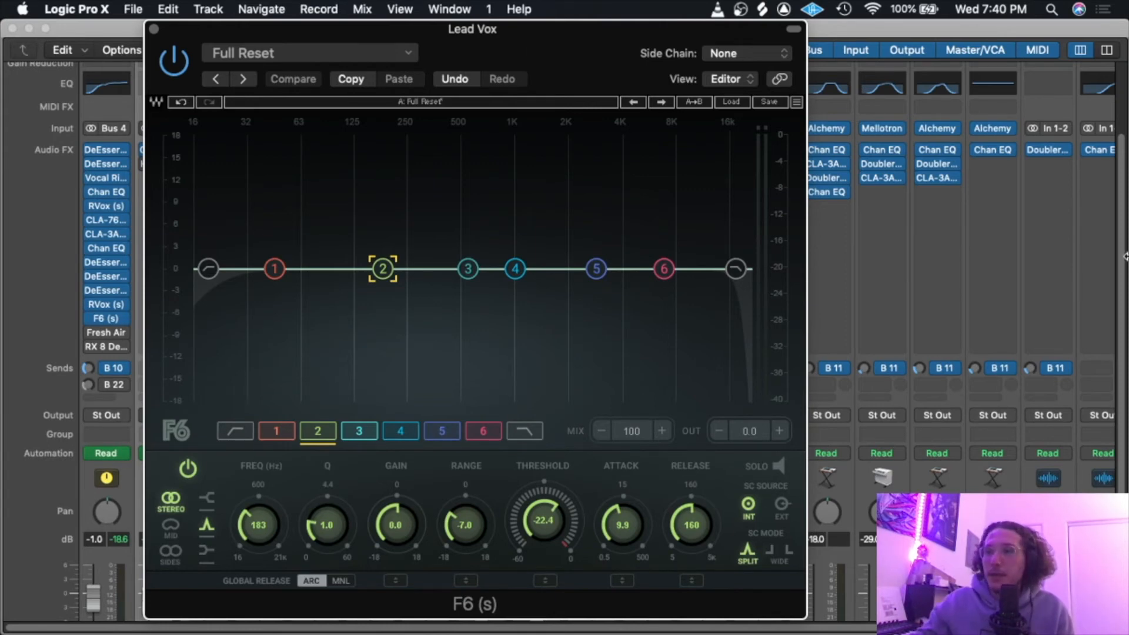
Set the attack of F6 band 2 to 10.0 and compare the vocal with F6 active and bypassed, leaving it enabled.
{"action": "left_click_drag", "start_coordinate": [622, 525], "coordinate": [622, 523]}
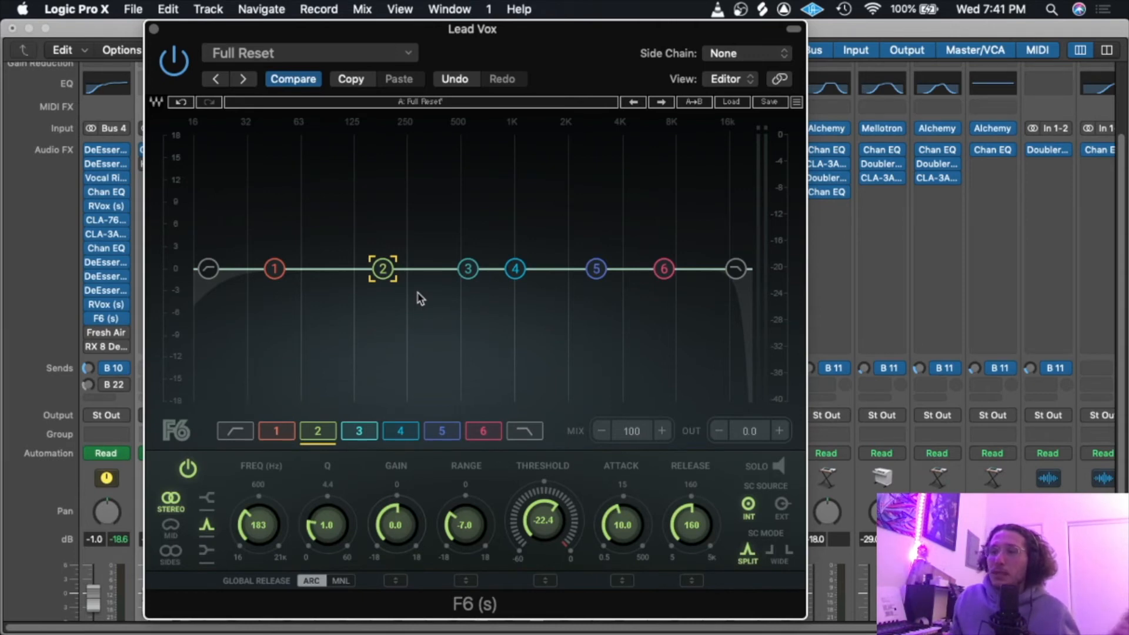
{"action": "key", "text": "space"}
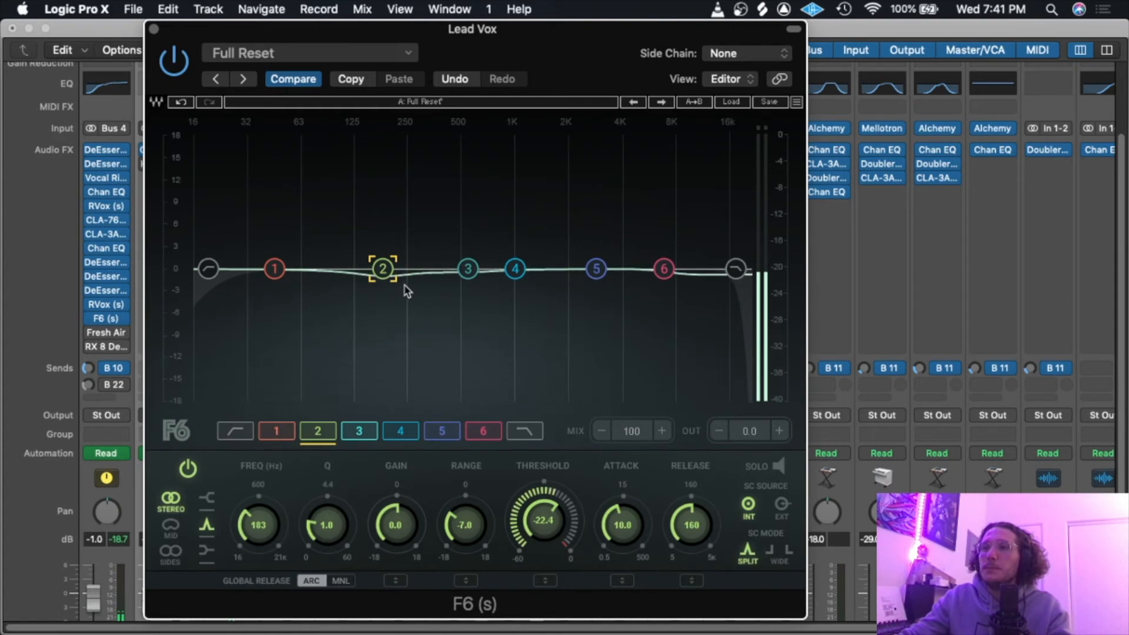
{"action": "left_click", "coordinate": [172, 63]}
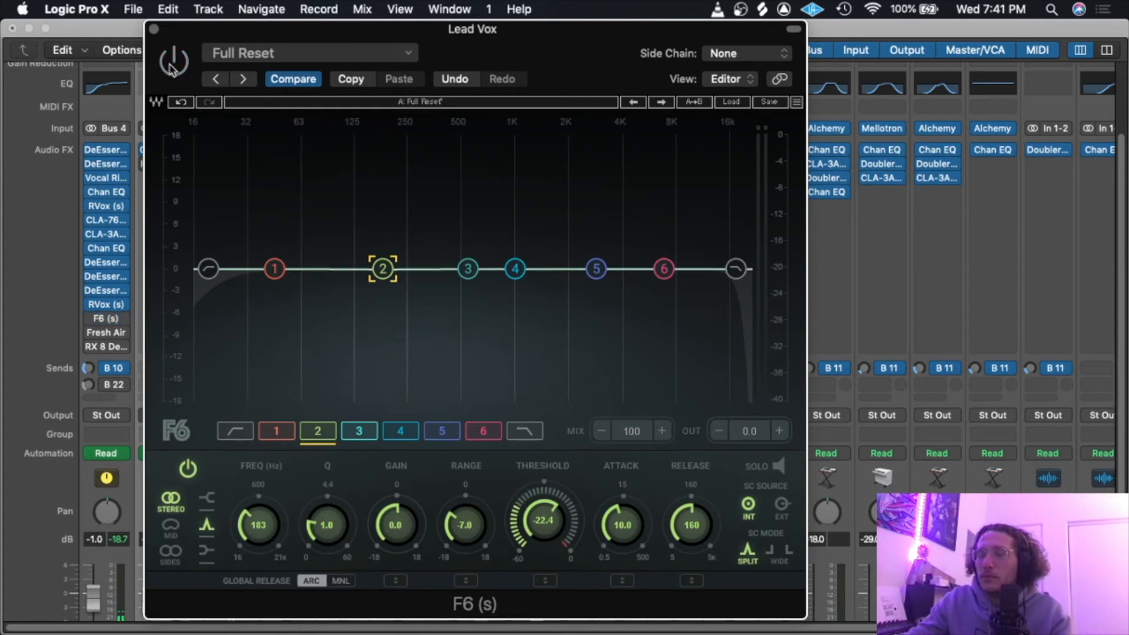
{"action": "left_click", "coordinate": [170, 68]}
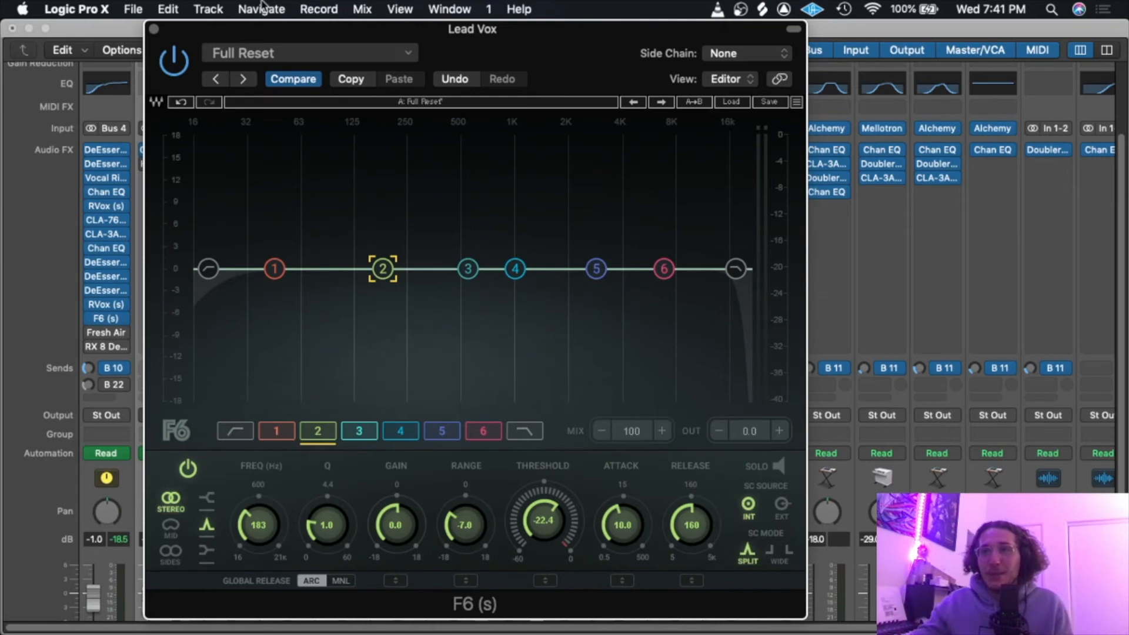
Examine band 6 of the F6 during playback of the vocal and close the plug-in.
{"action": "left_click", "coordinate": [663, 270]}
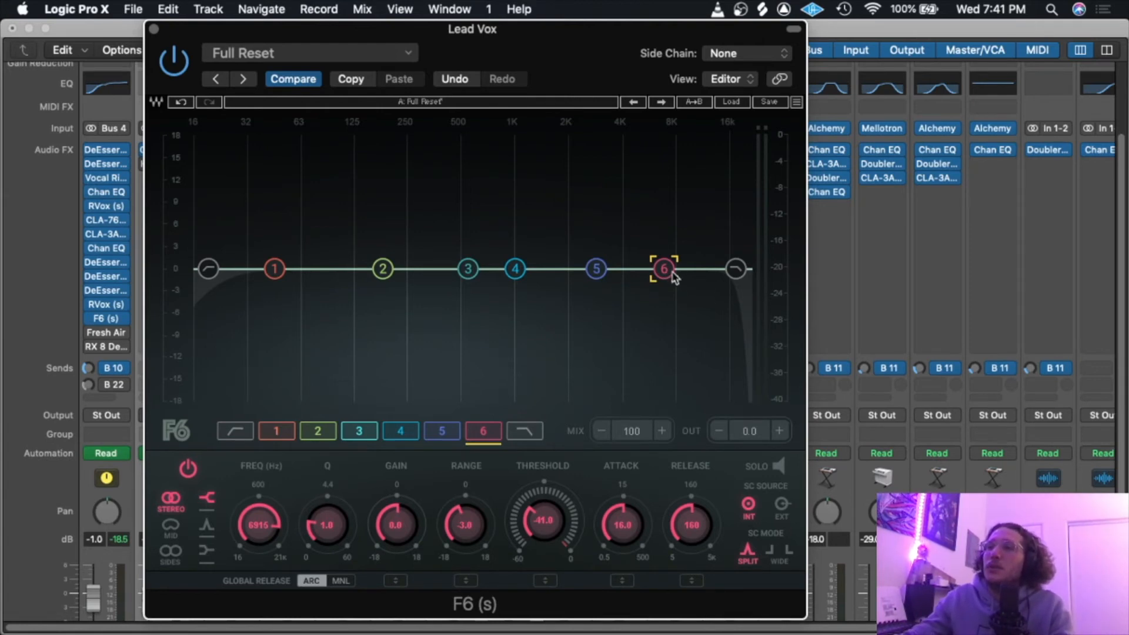
{"action": "key", "text": "space"}
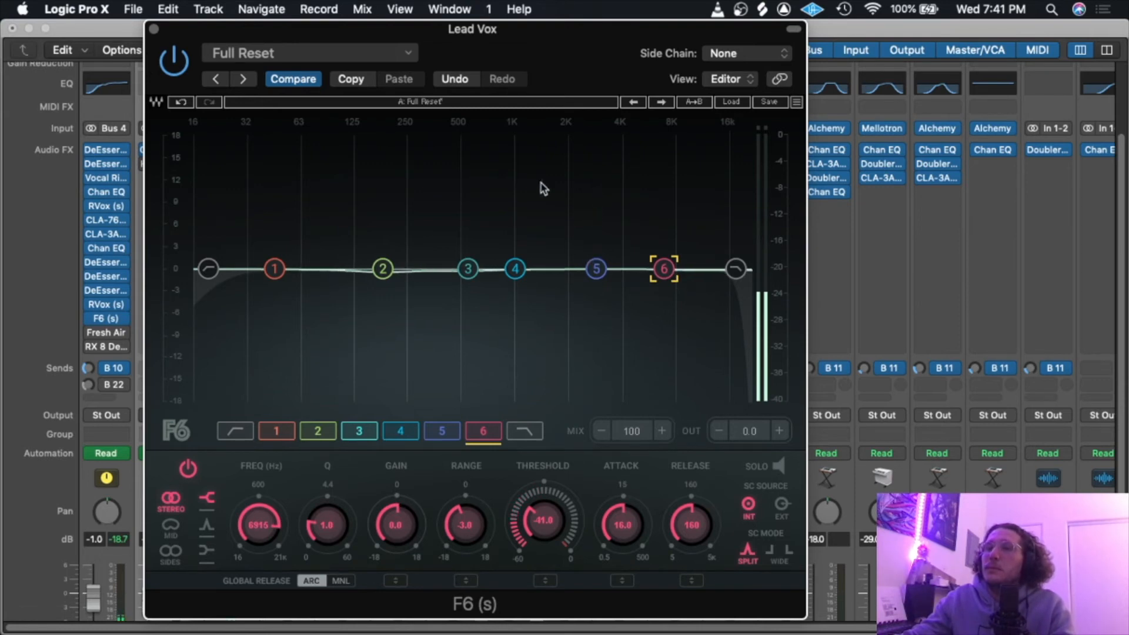
{"action": "left_click", "coordinate": [154, 29]}
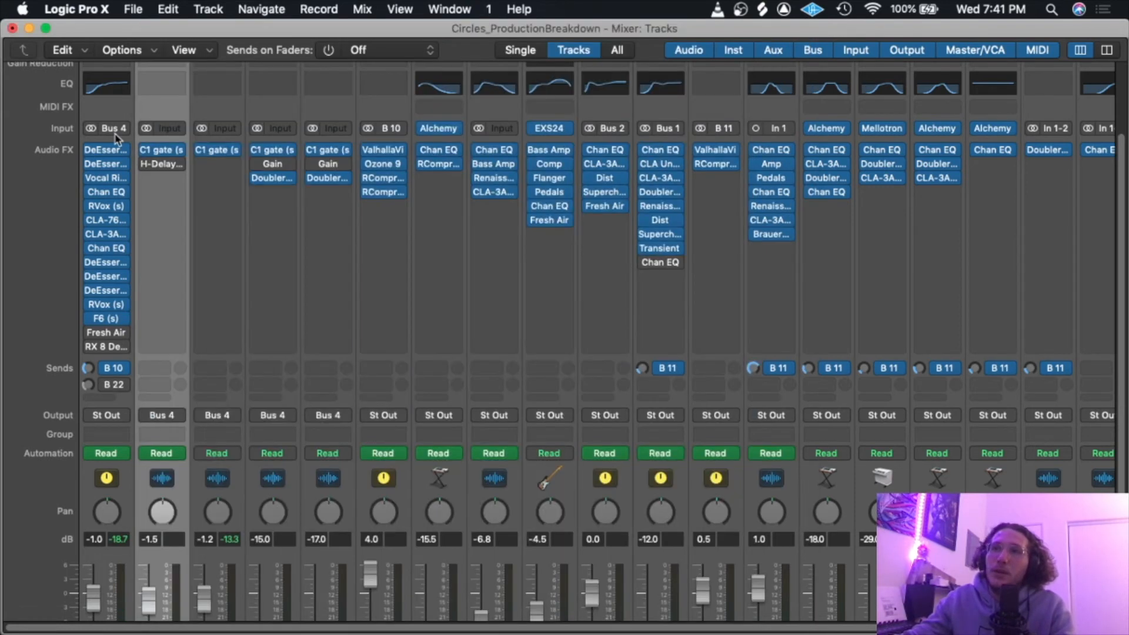
Open Fresh Air on the Lead Vox channel, reposition its window clear of the insert list, and re-enable the plug-in.
{"action": "mouse_move", "coordinate": [101, 334]}
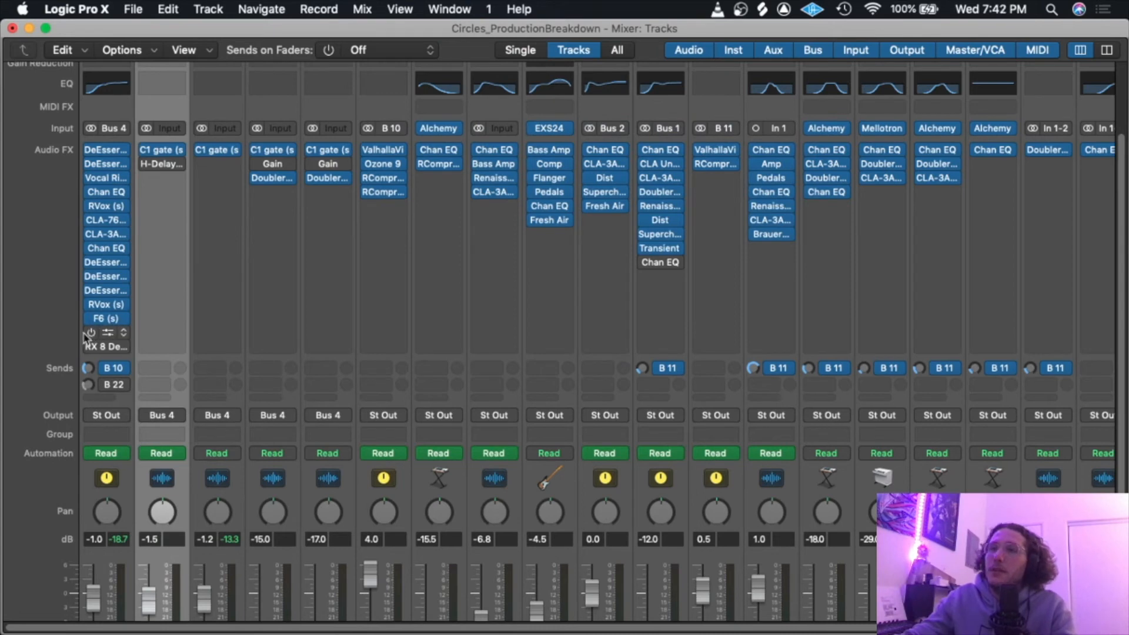
{"action": "left_click", "coordinate": [103, 334]}
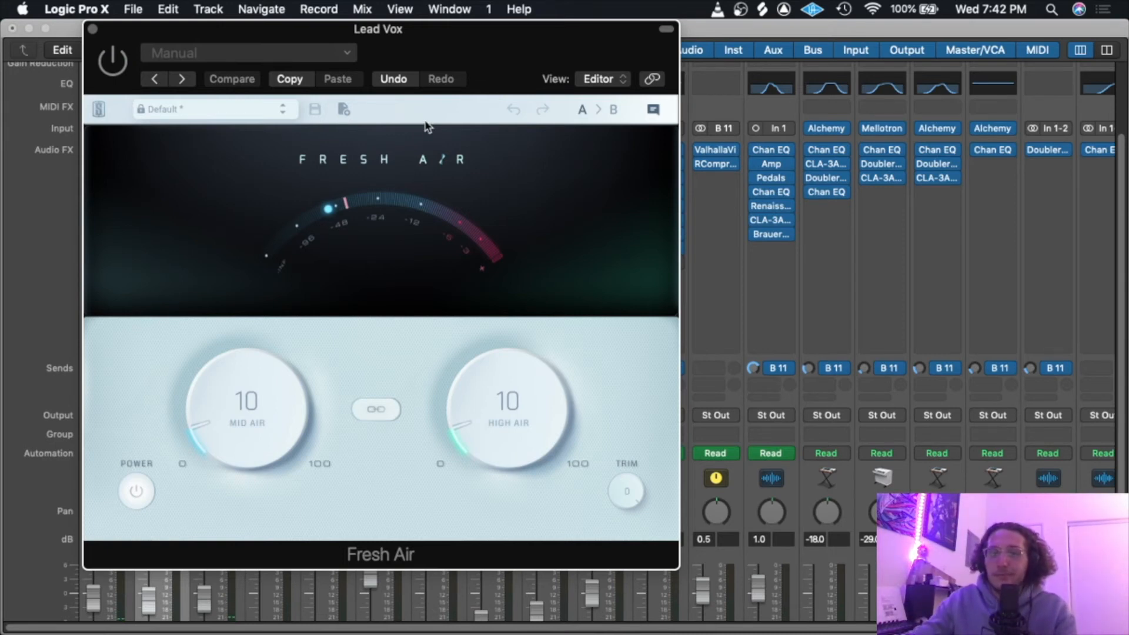
{"action": "left_click_drag", "start_coordinate": [435, 34], "coordinate": [627, 81]}
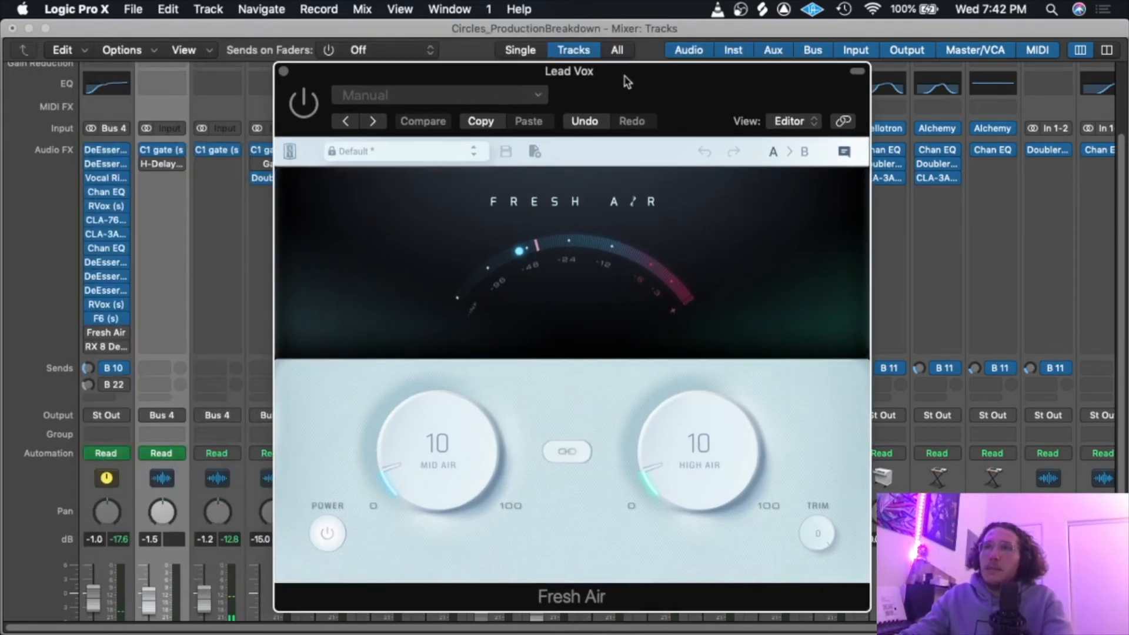
{"action": "left_click", "coordinate": [436, 28]}
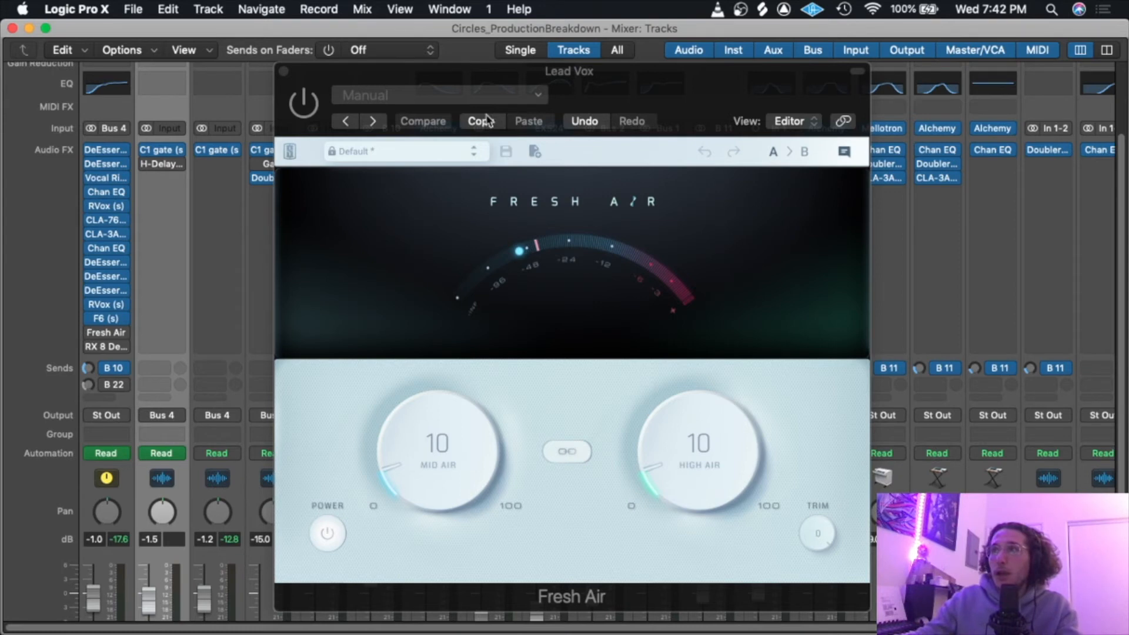
{"action": "left_click_drag", "start_coordinate": [627, 95], "coordinate": [559, 53]}
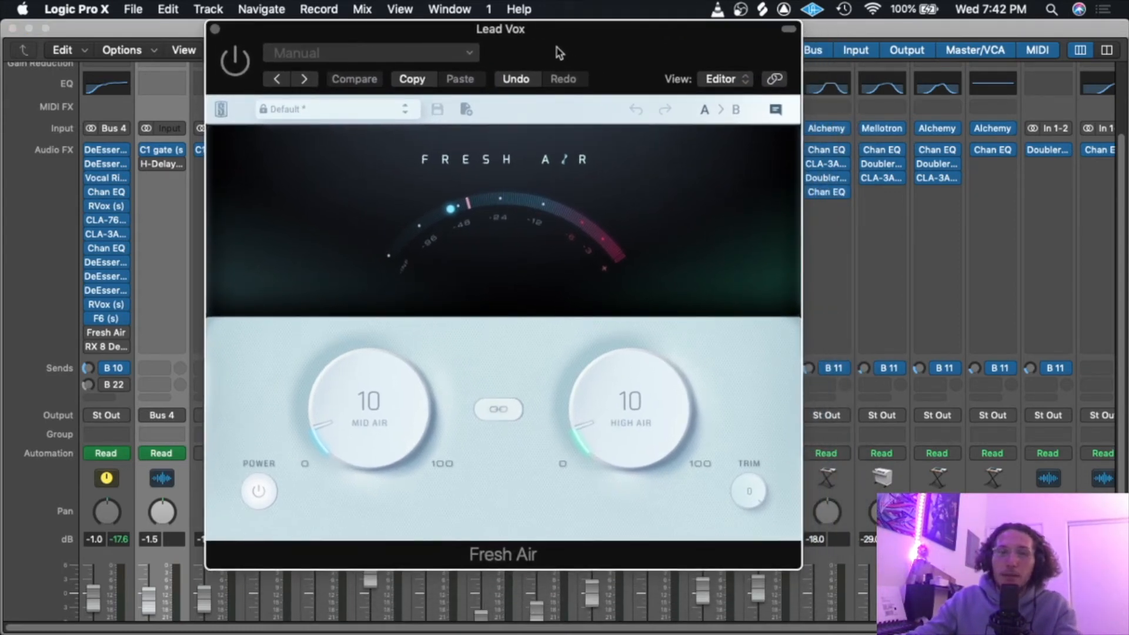
{"action": "left_click_drag", "start_coordinate": [559, 57], "coordinate": [551, 77]}
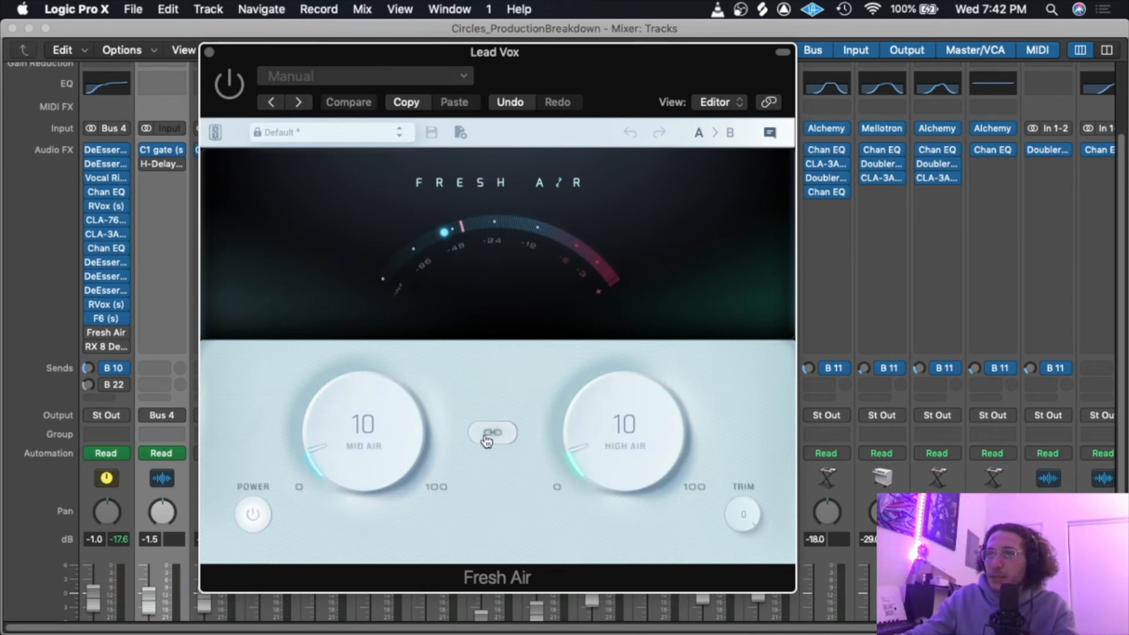
{"action": "left_click", "coordinate": [401, 443]}
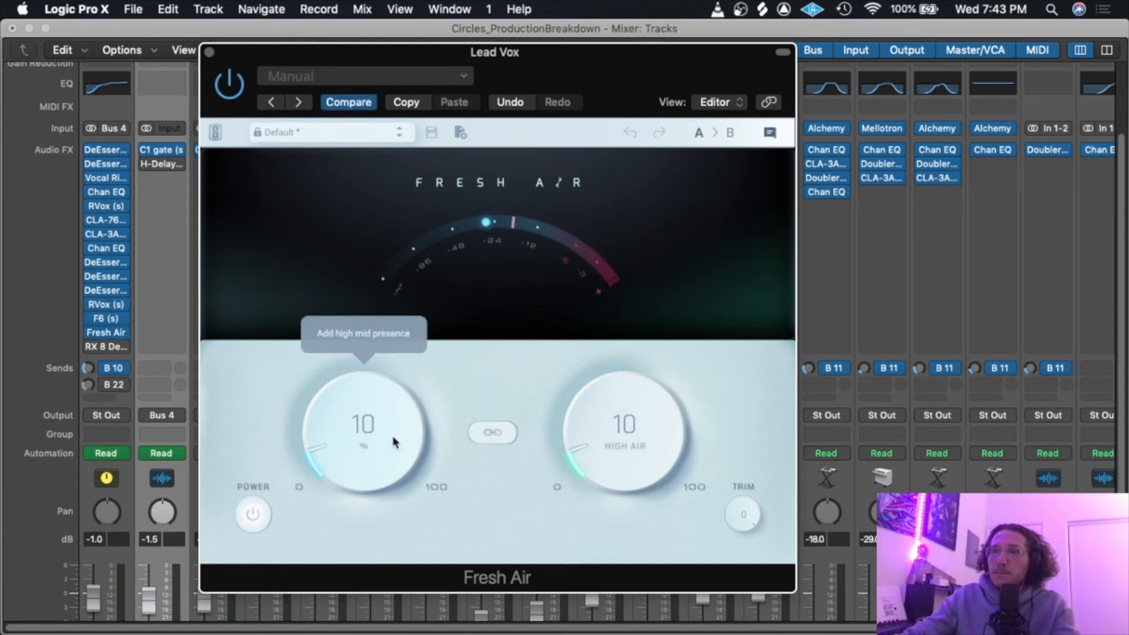
Audition the vocal with Fresh Air's Mid Air lowered to about 4, restore it to 10, and save the project.
{"action": "left_click_drag", "start_coordinate": [396, 430], "coordinate": [407, 509]}
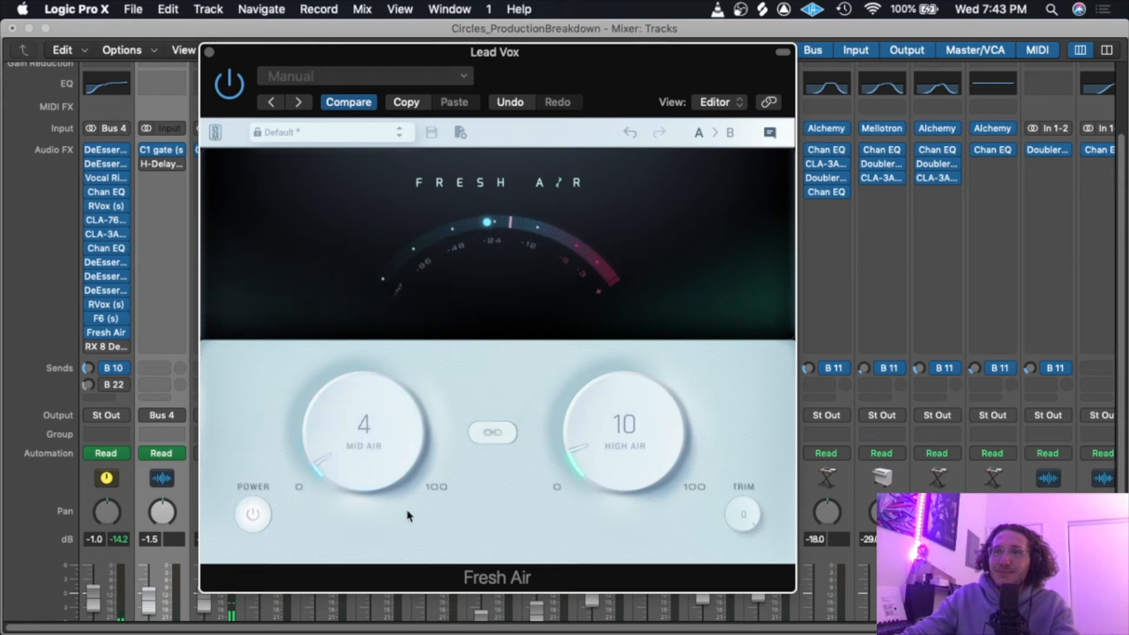
{"action": "left_click", "coordinate": [355, 108]}
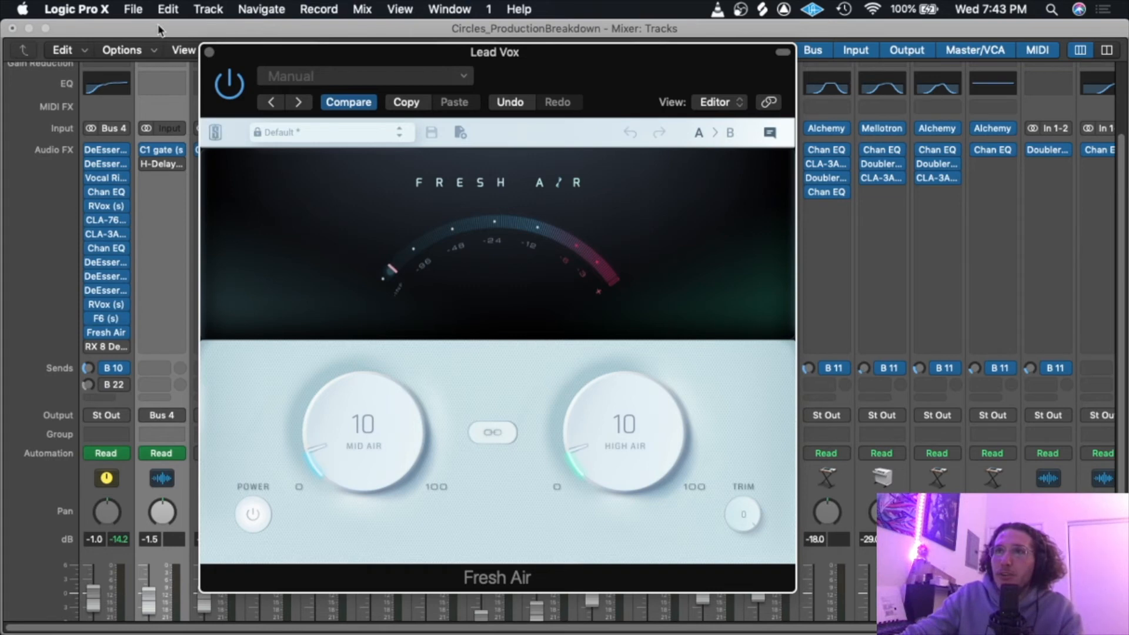
{"action": "key", "text": "super+w"}
{"action": "key", "text": "super+s"}
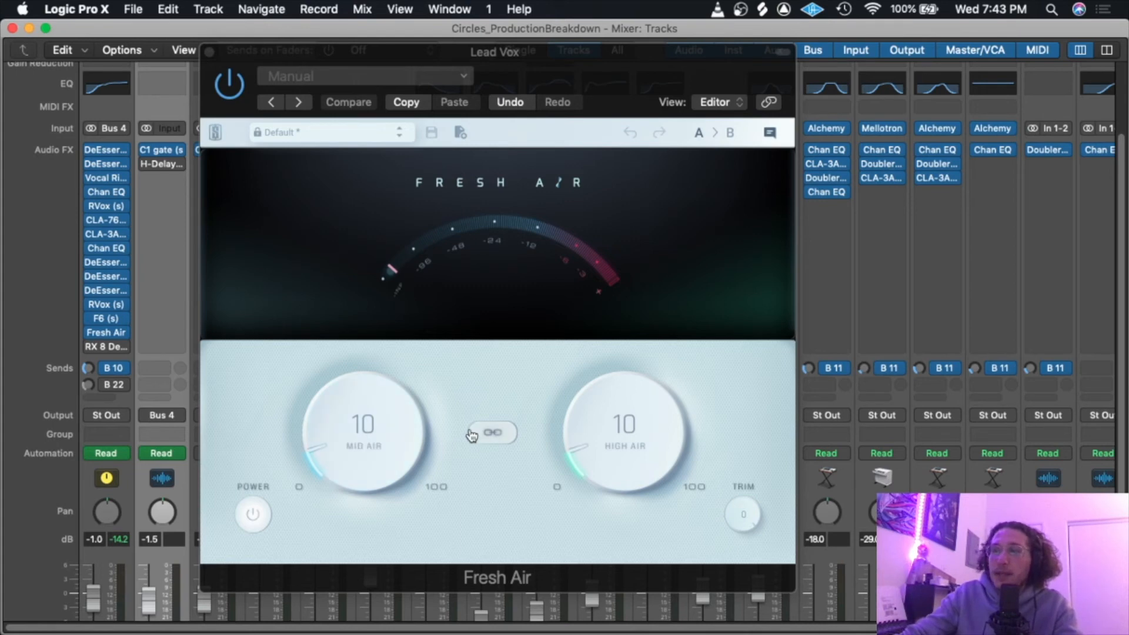
Try linking Fresh Air's Mid Air and High Air knobs to move them together, and unlink them again.
{"action": "left_click", "coordinate": [497, 431]}
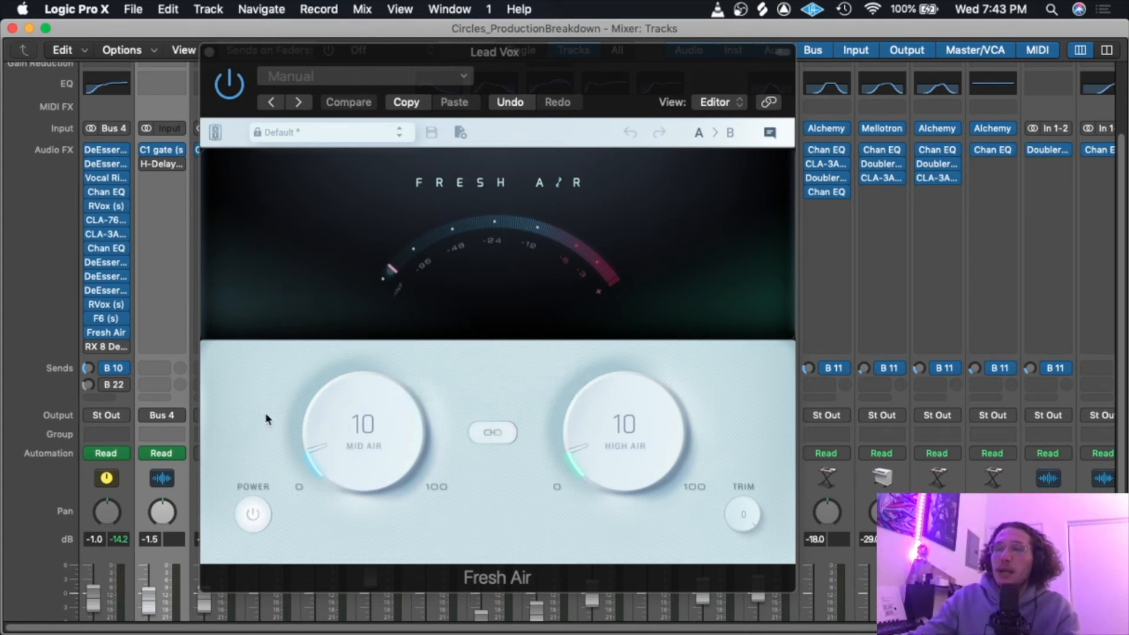
{"action": "left_click", "coordinate": [492, 432]}
{"action": "left_click_drag", "start_coordinate": [364, 428], "coordinate": [367, 454]}
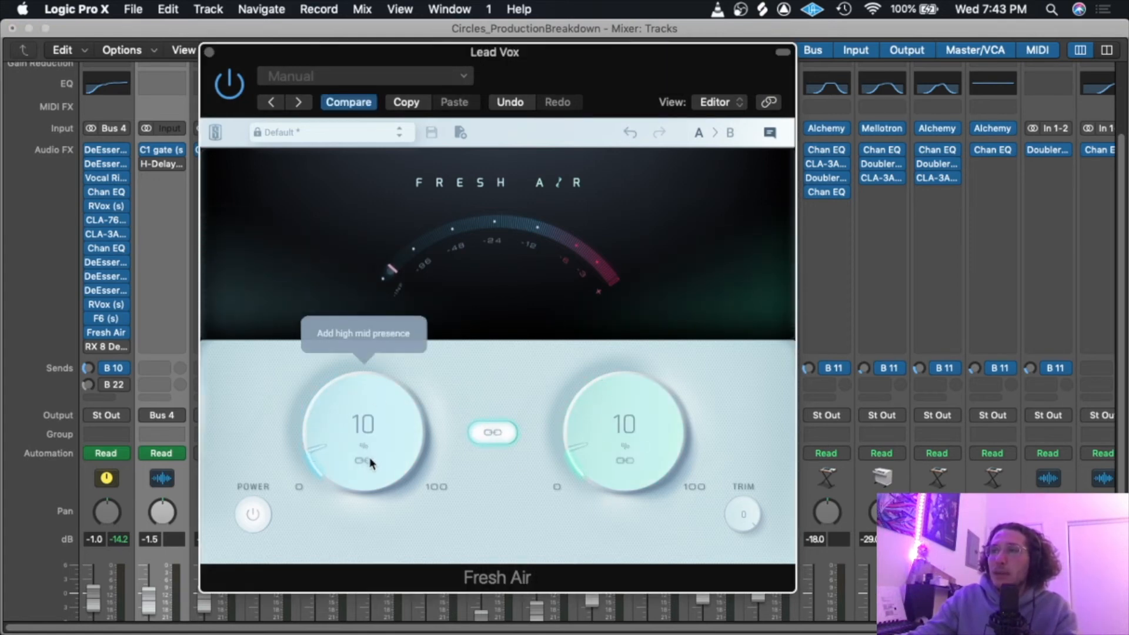
{"action": "left_click", "coordinate": [494, 432]}
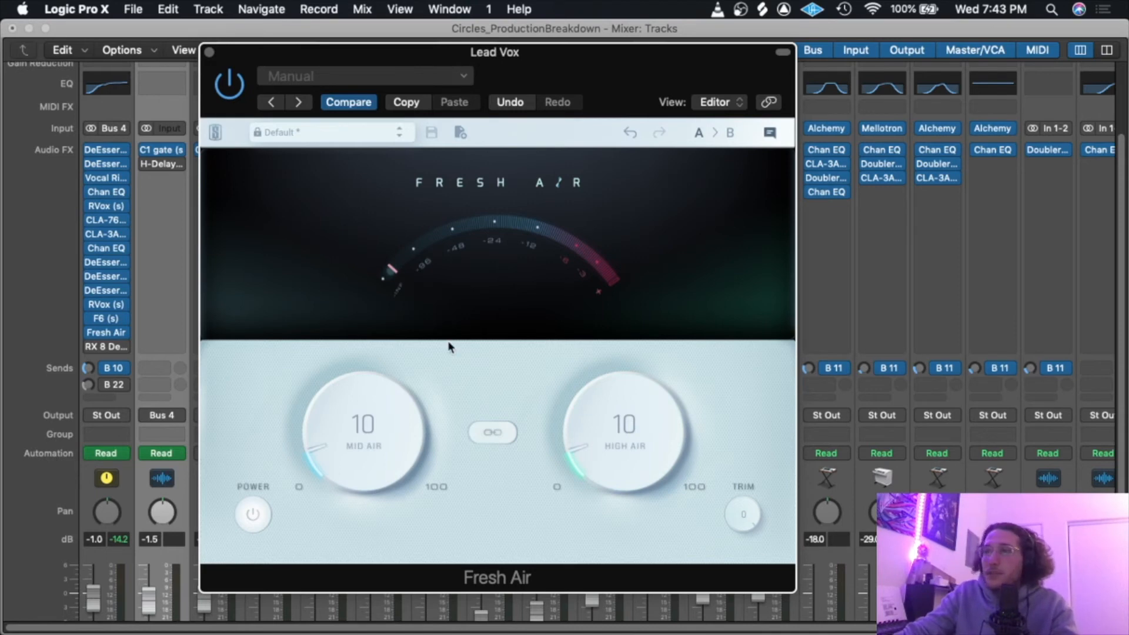
Audition Fresh Air's High Air control during playback, reopen the plug-in to recheck its settings, and close it.
{"action": "mouse_move", "coordinate": [620, 469]}
{"action": "left_mouse_down"}
{"action": "mouse_move", "coordinate": [637, 275]}
{"action": "mouse_move", "coordinate": [623, 510]}
{"action": "mouse_move", "coordinate": [630, 480]}
{"action": "left_mouse_up"}
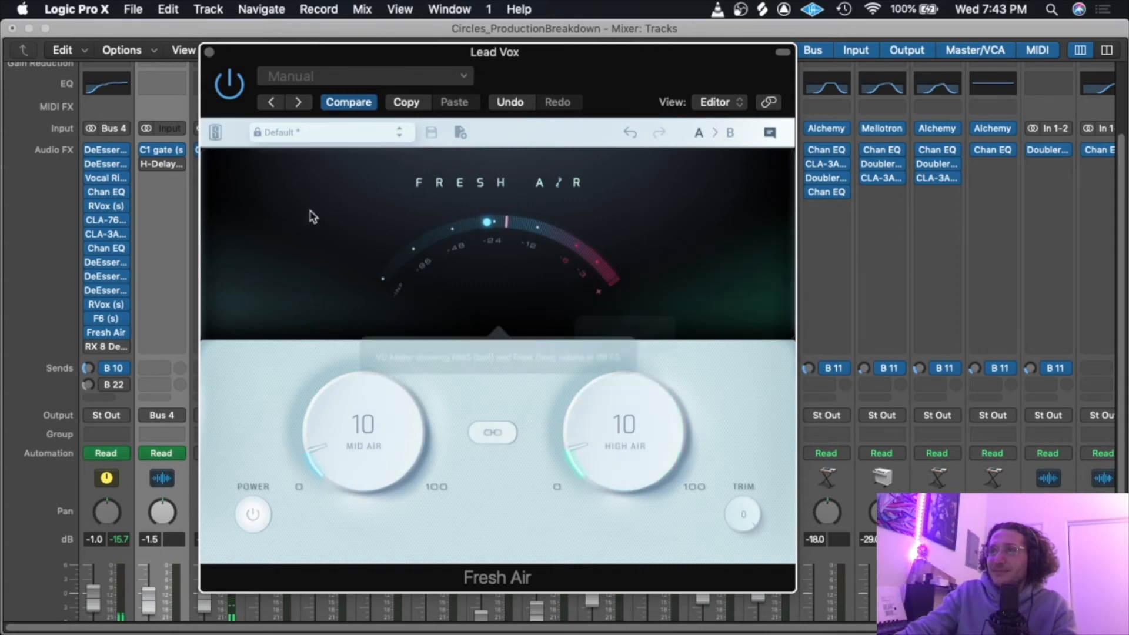
{"action": "left_click", "coordinate": [208, 52]}
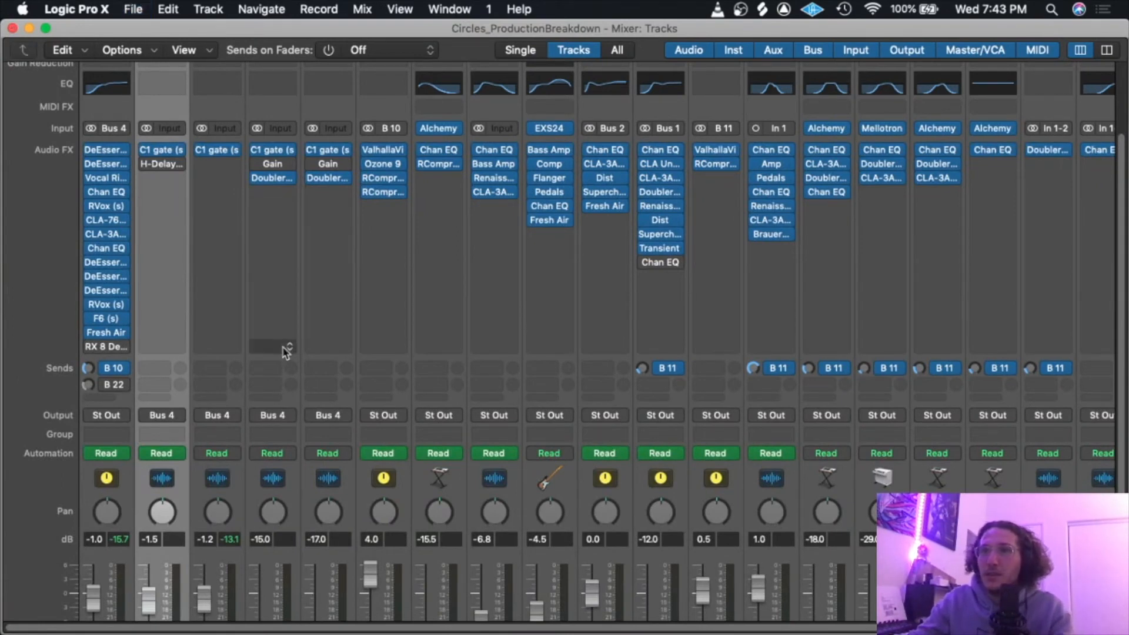
{"action": "left_click", "coordinate": [109, 333]}
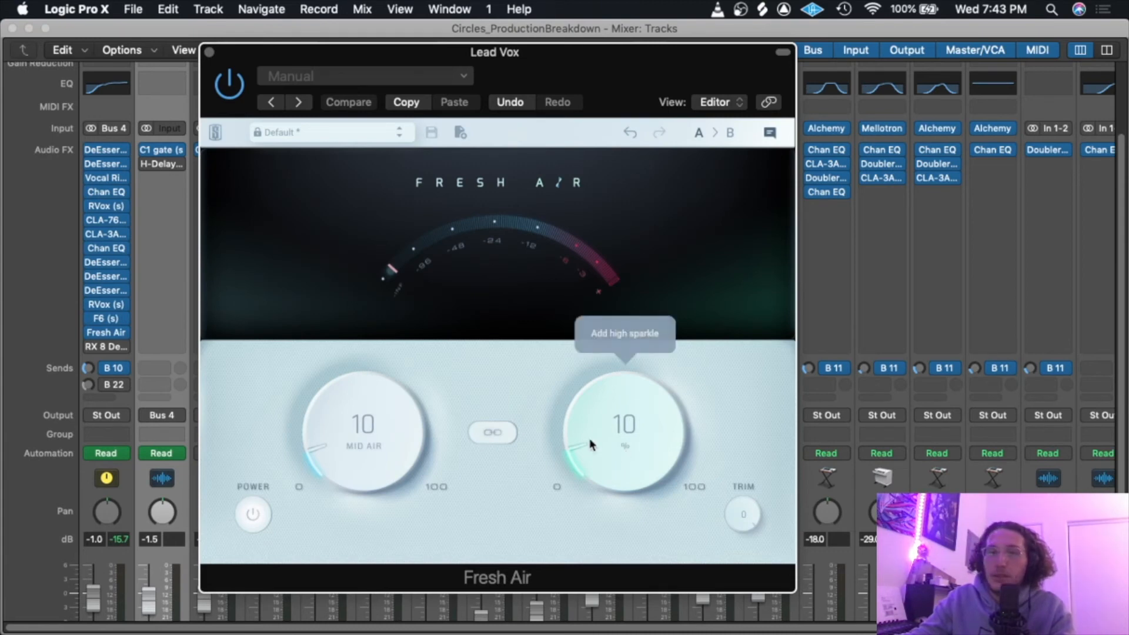
{"action": "left_click", "coordinate": [209, 54]}
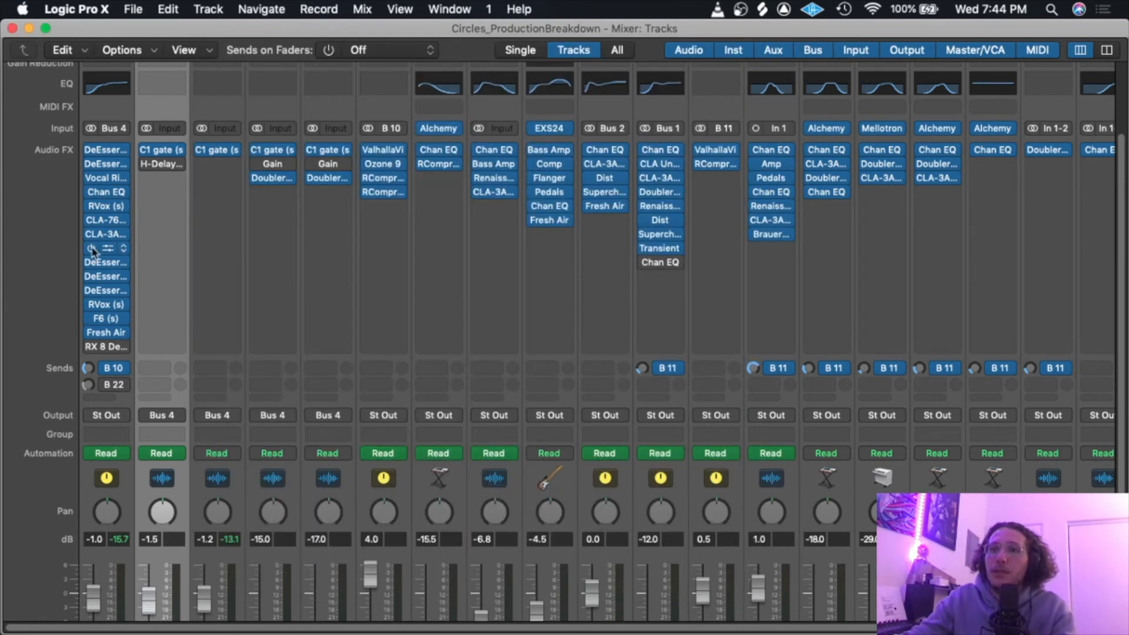
Re-enable RX 8 De-click on the Lead Vox channel, listen briefly with Output clicks only turned on, and close it.
{"action": "left_click", "coordinate": [101, 347]}
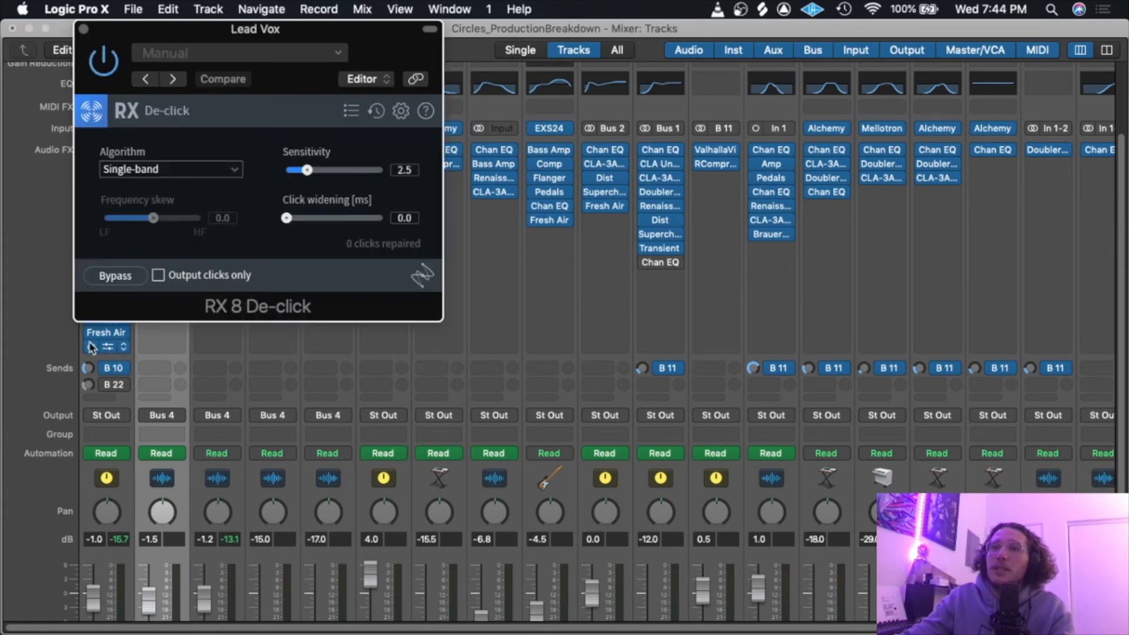
{"action": "left_click_drag", "start_coordinate": [363, 34], "coordinate": [381, 35]}
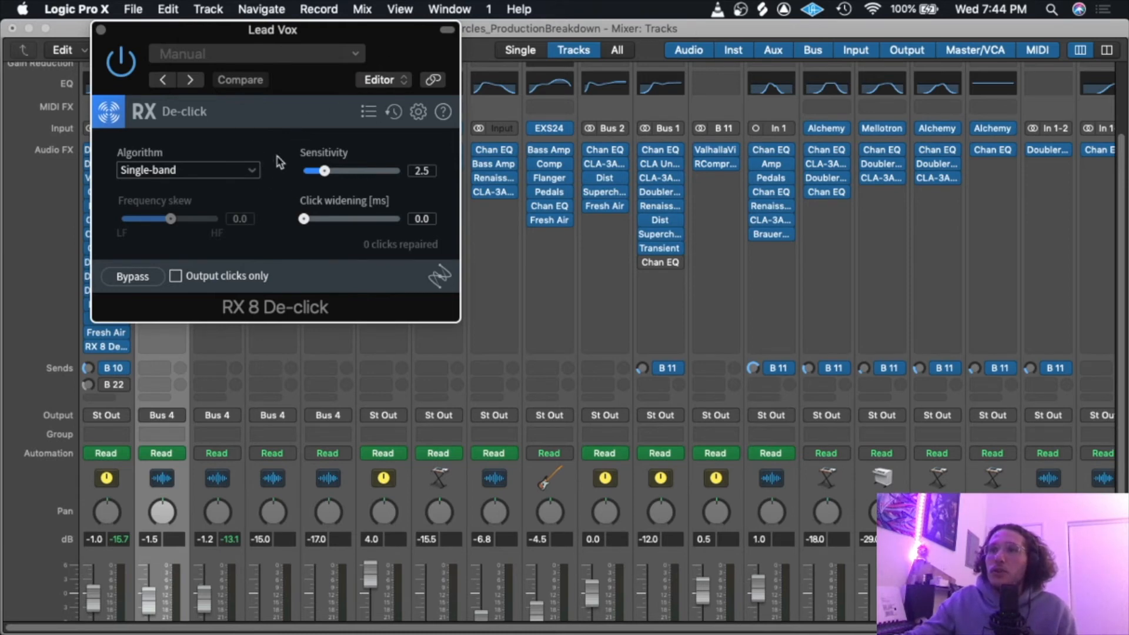
{"action": "left_click", "coordinate": [194, 278]}
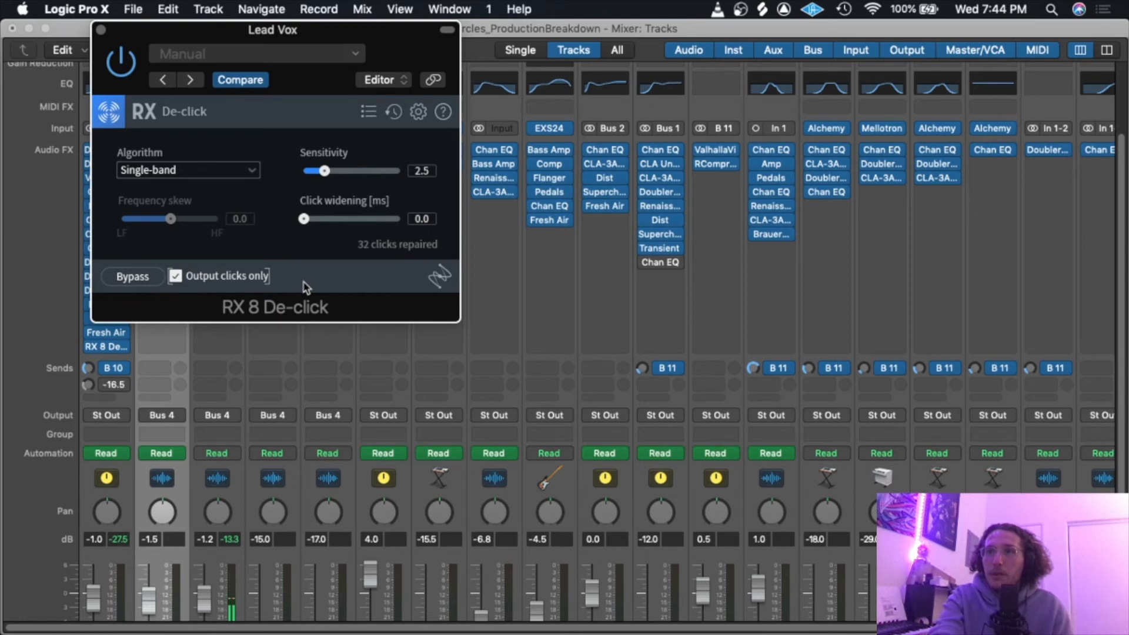
{"action": "left_click", "coordinate": [174, 275]}
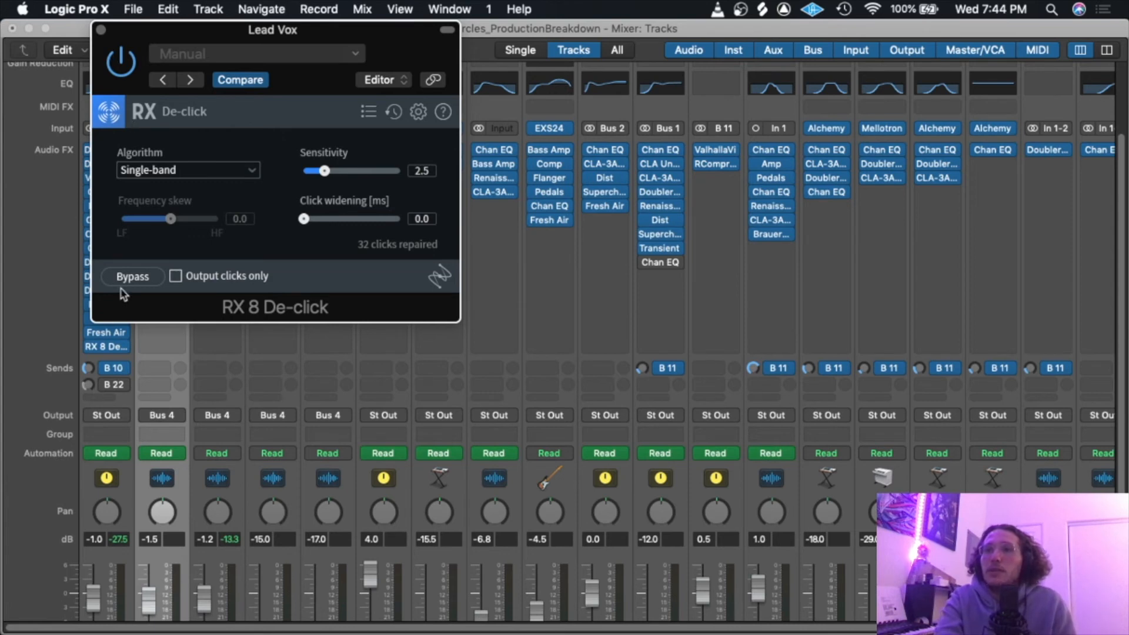
{"action": "left_click", "coordinate": [102, 30]}
Re-enable the Lead Vox channel's Bus 22 send and check that it is routed to the Doubler.
{"action": "scroll", "coordinate": [168, 315], "scroll_direction": "down", "scroll_amount": 5}
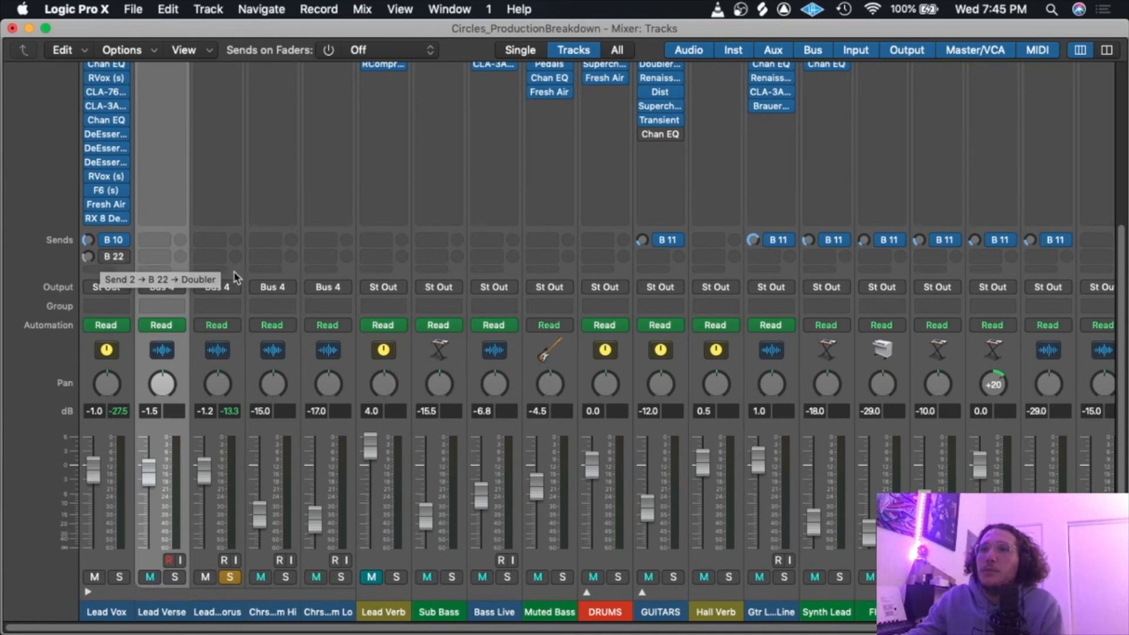
{"action": "left_click", "coordinate": [106, 258]}
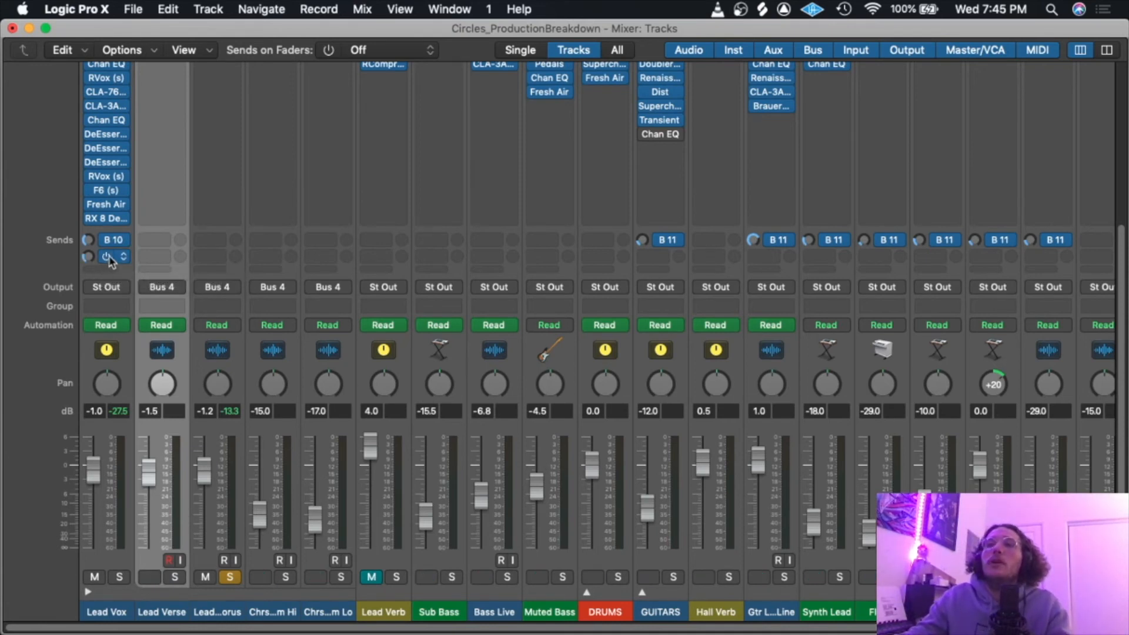
{"action": "left_click", "coordinate": [115, 258]}
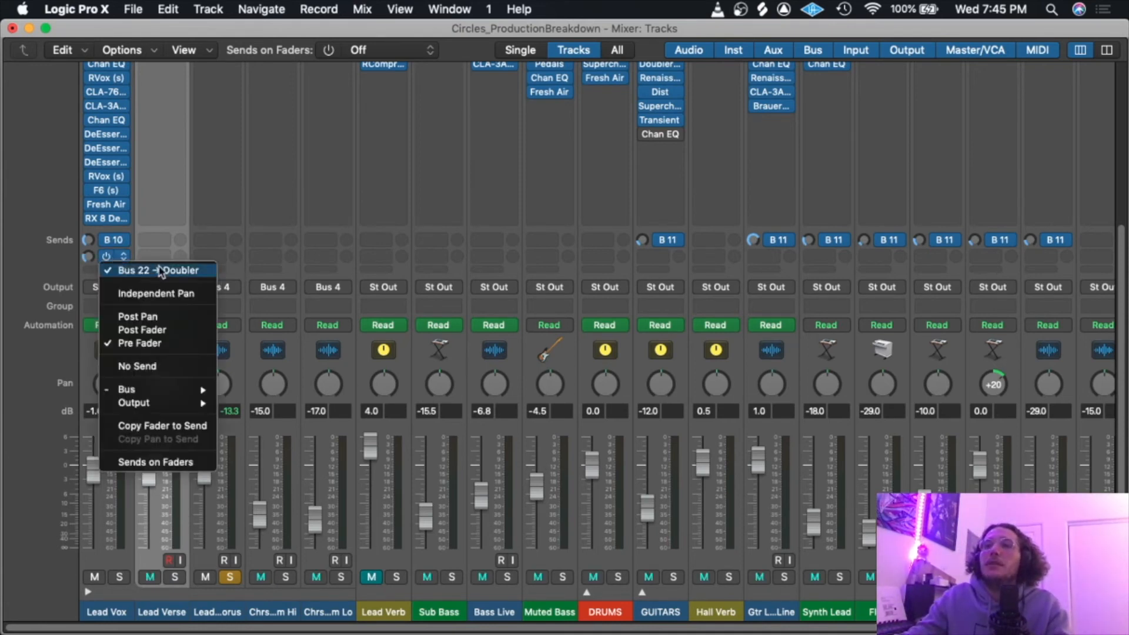
{"action": "left_click", "coordinate": [34, 197]}
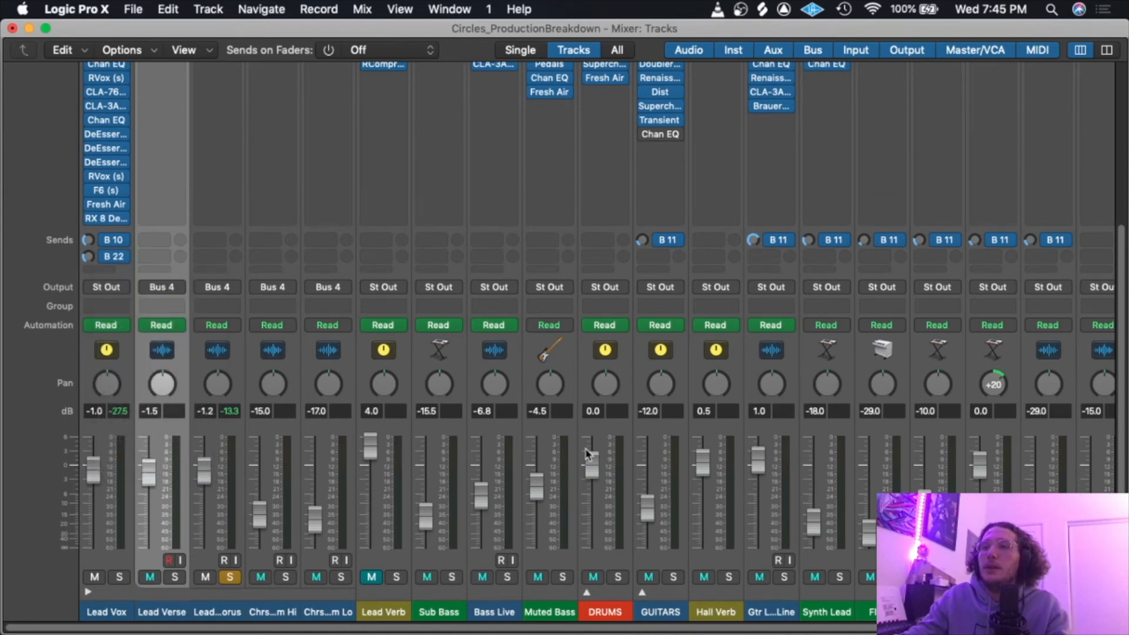
Open the Doubler2 plug-in on the channel fed by Bus 22, examine its voice settings, and close it.
{"action": "scroll", "coordinate": [586, 453], "scroll_direction": "right", "scroll_amount": 5}
{"action": "scroll", "coordinate": [964, 254], "scroll_direction": "down", "scroll_amount": 2}
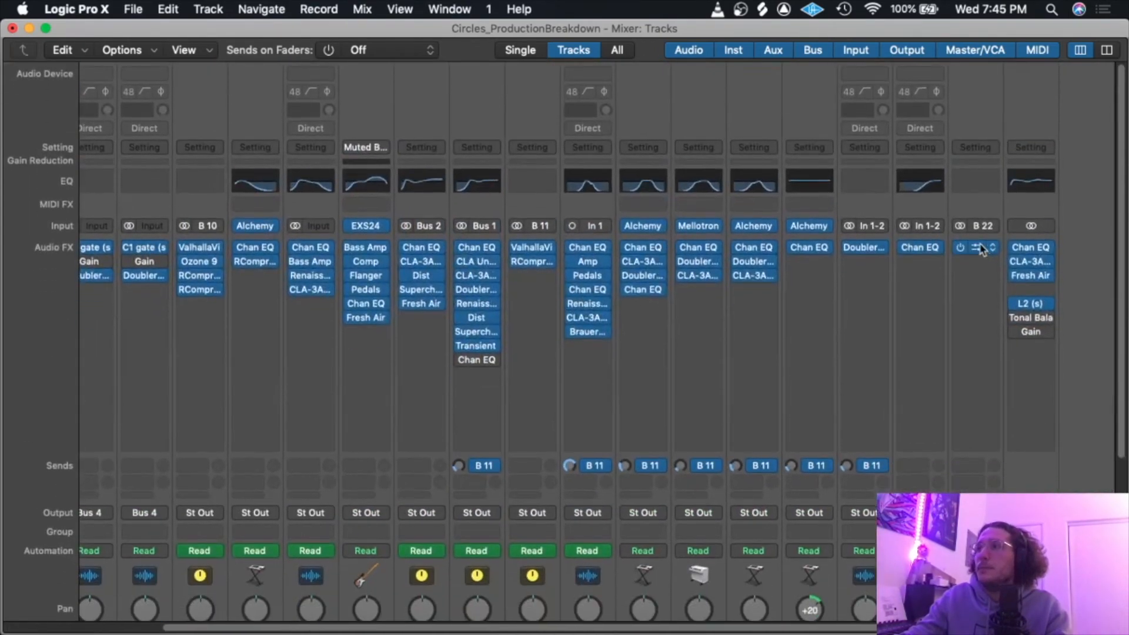
{"action": "left_click", "coordinate": [976, 248]}
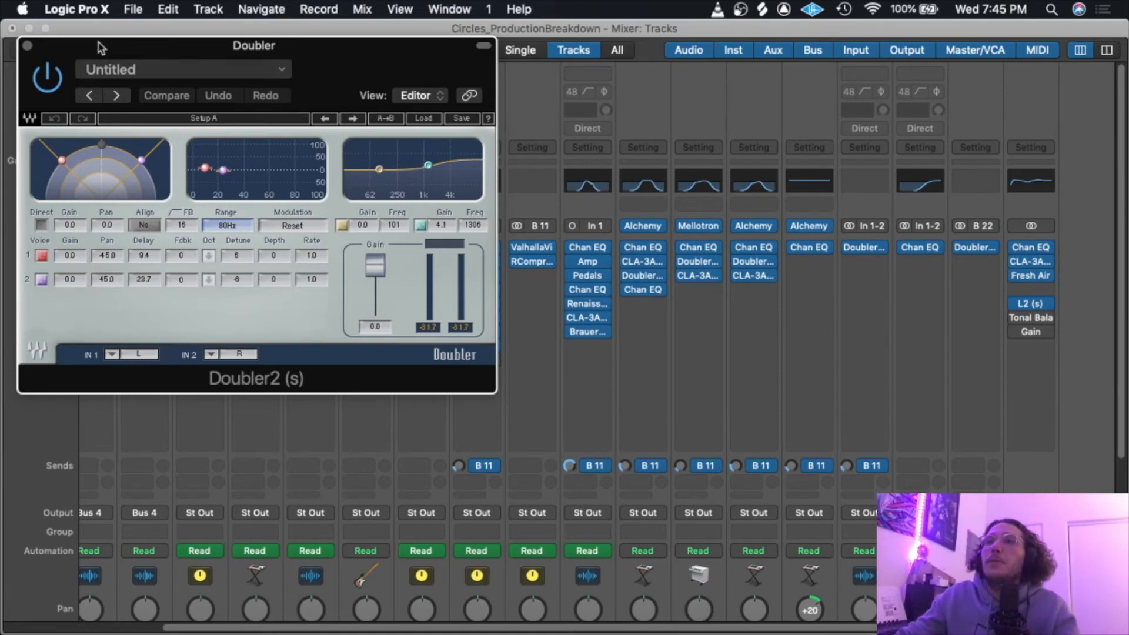
{"action": "left_click", "coordinate": [26, 46]}
Return to the Lead Vox channel and review its complete plug-in chain and both sends.
{"action": "scroll", "coordinate": [244, 234], "scroll_direction": "left", "scroll_amount": 4}
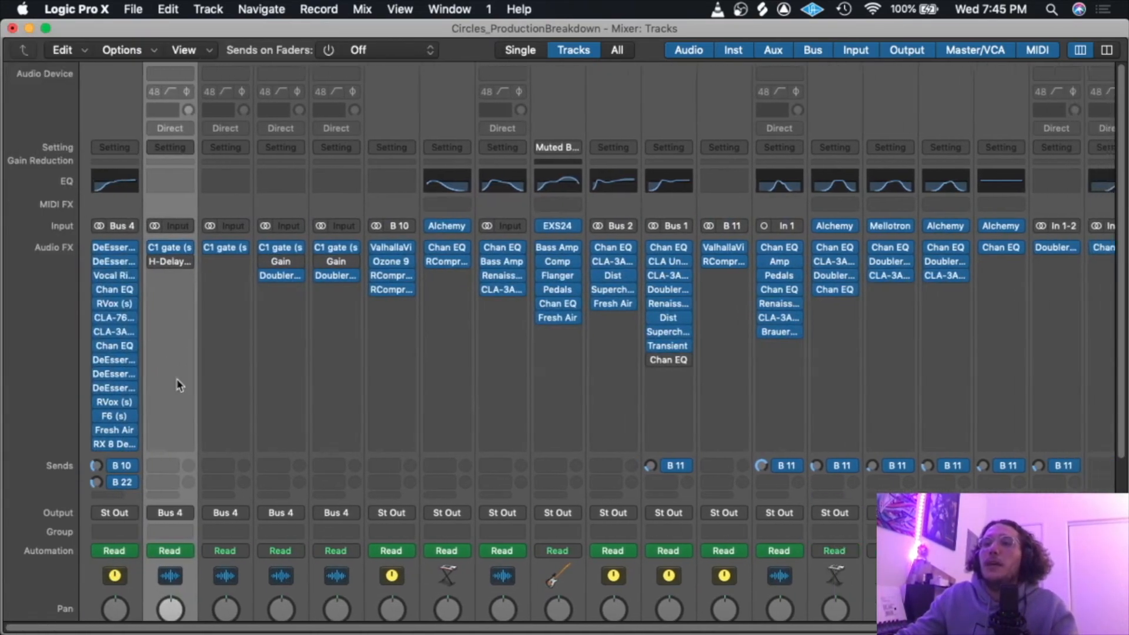
{"action": "scroll", "coordinate": [107, 343], "scroll_direction": "down", "scroll_amount": 5}
{"action": "left_click", "coordinate": [113, 230]}
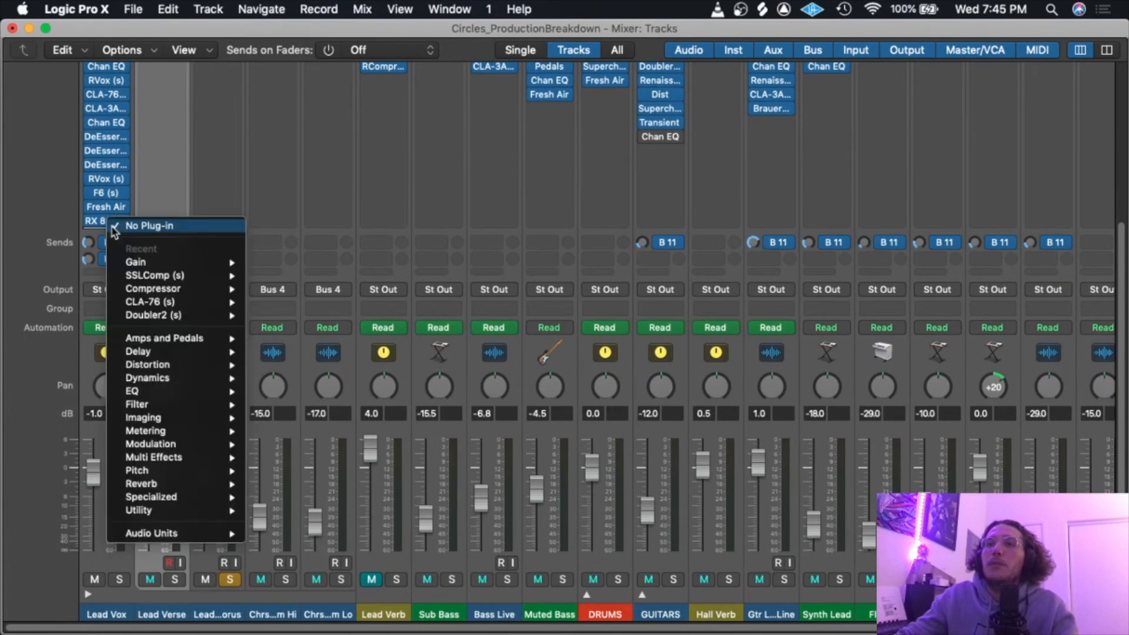
{"action": "left_click", "coordinate": [38, 203]}
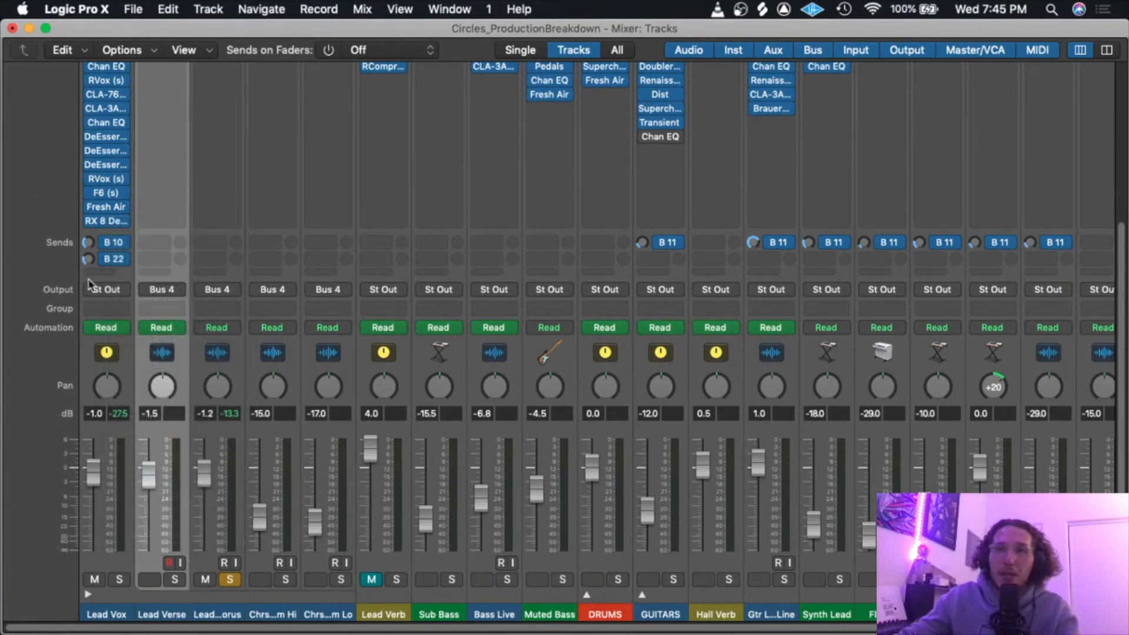
{"action": "scroll", "coordinate": [88, 285], "scroll_direction": "up", "scroll_amount": 5}
{"action": "scroll", "coordinate": [105, 412], "scroll_direction": "down", "scroll_amount": 5}
{"action": "scroll", "coordinate": [122, 573], "scroll_direction": "up", "scroll_amount": 1}
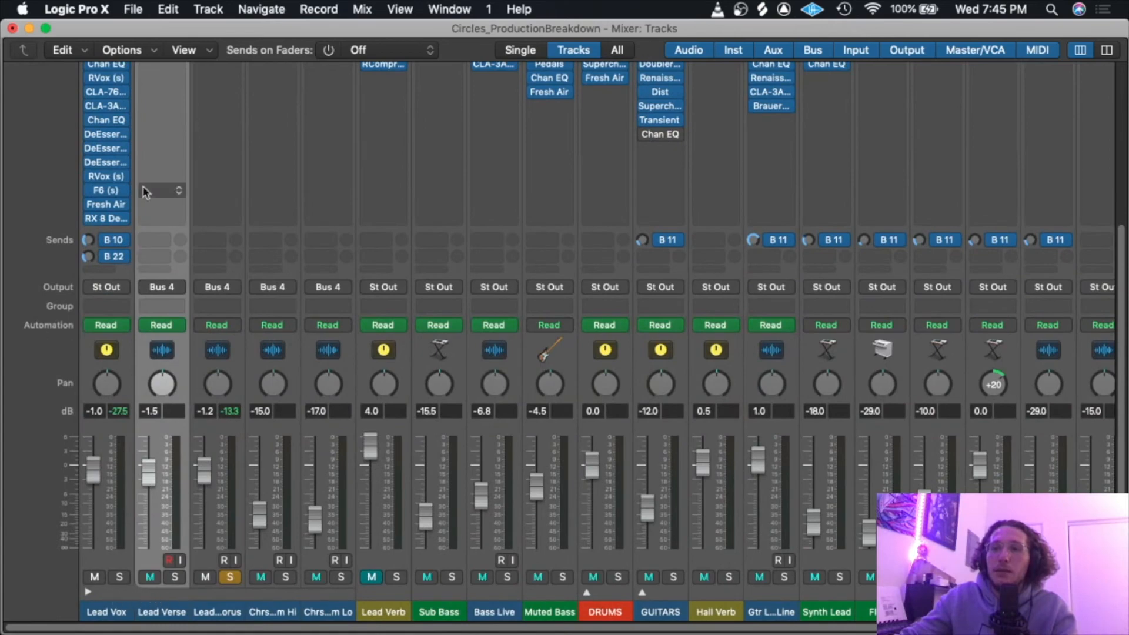
{"action": "scroll", "coordinate": [39, 294], "scroll_direction": "up", "scroll_amount": 8}
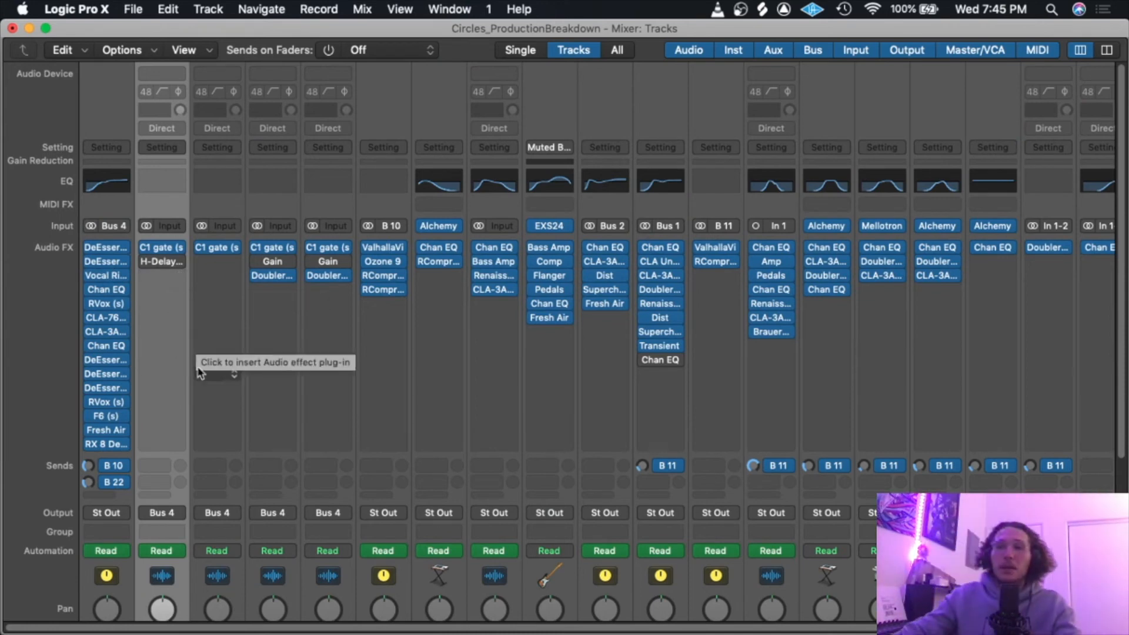
Review the Lead Vox channel's plug-in chain, sends and fader in the mixer.
{"action": "scroll", "coordinate": [188, 404], "scroll_direction": "down", "scroll_amount": 4}
{"action": "scroll", "coordinate": [186, 405], "scroll_direction": "down", "scroll_amount": 2}
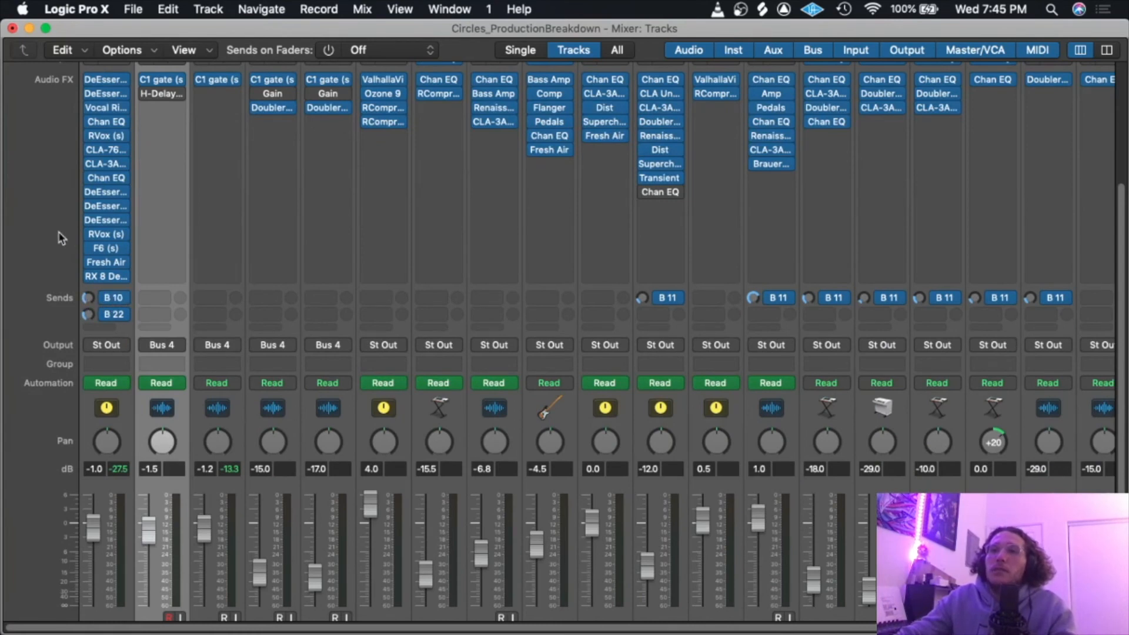
{"action": "scroll", "coordinate": [82, 253], "scroll_direction": "down", "scroll_amount": 2}
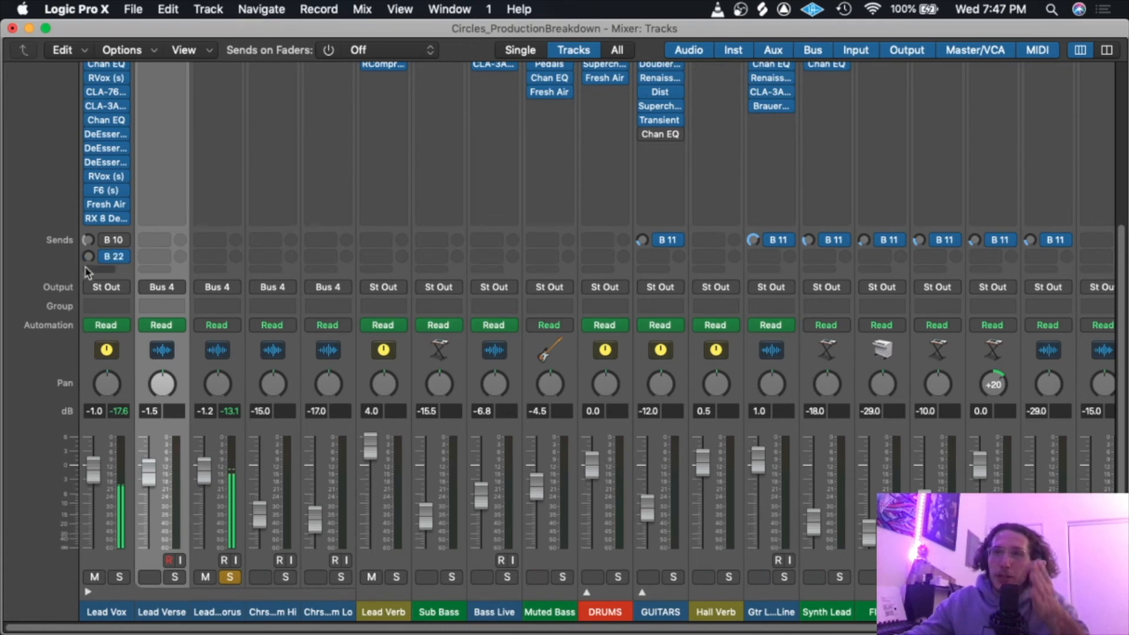
{"action": "scroll", "coordinate": [88, 256], "scroll_direction": "up", "scroll_amount": 5}
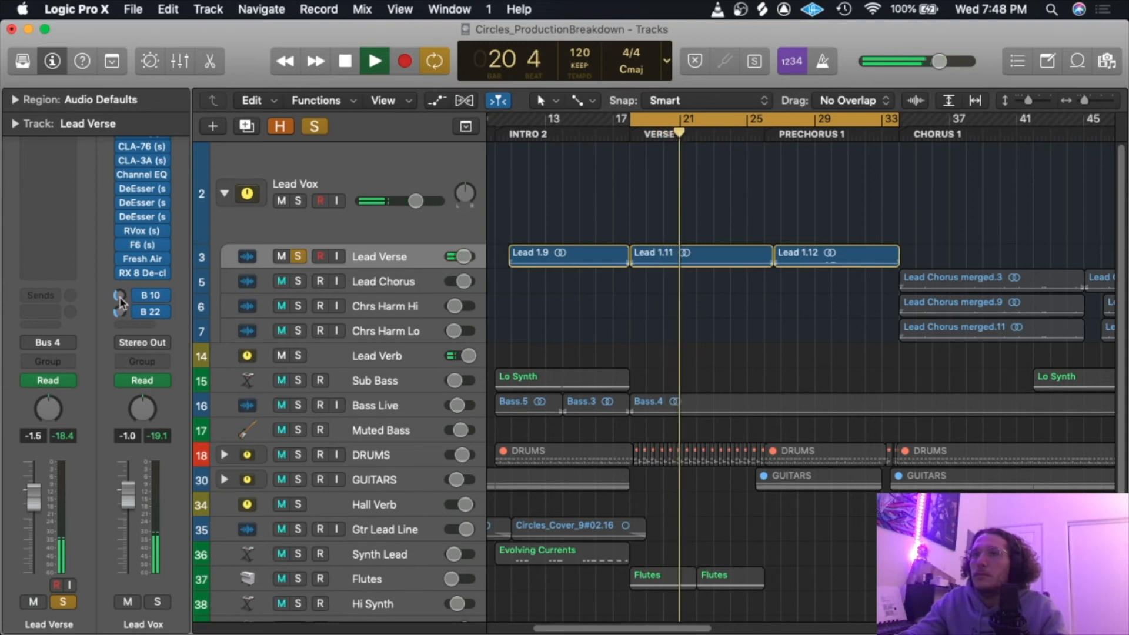
Listen to the soloed Lead Verse while checking the Lead Vox channel's Bus 10 send, and stop playback.
{"action": "left_click_drag", "start_coordinate": [119, 300], "coordinate": [120, 296]}
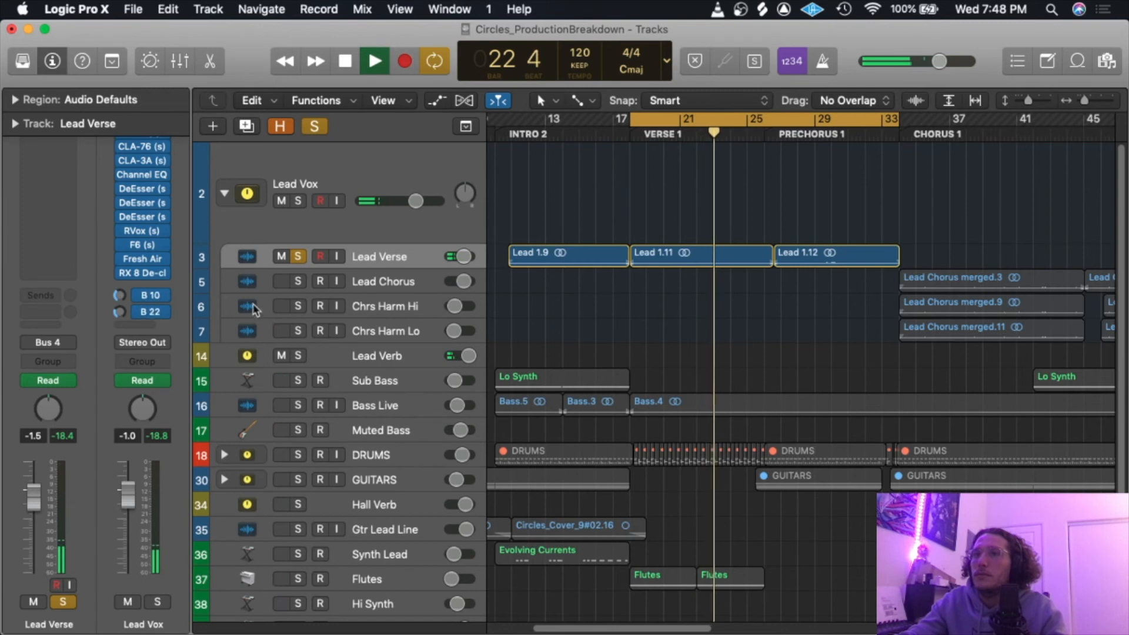
{"action": "left_click", "coordinate": [162, 298]}
{"action": "left_click", "coordinate": [222, 272]}
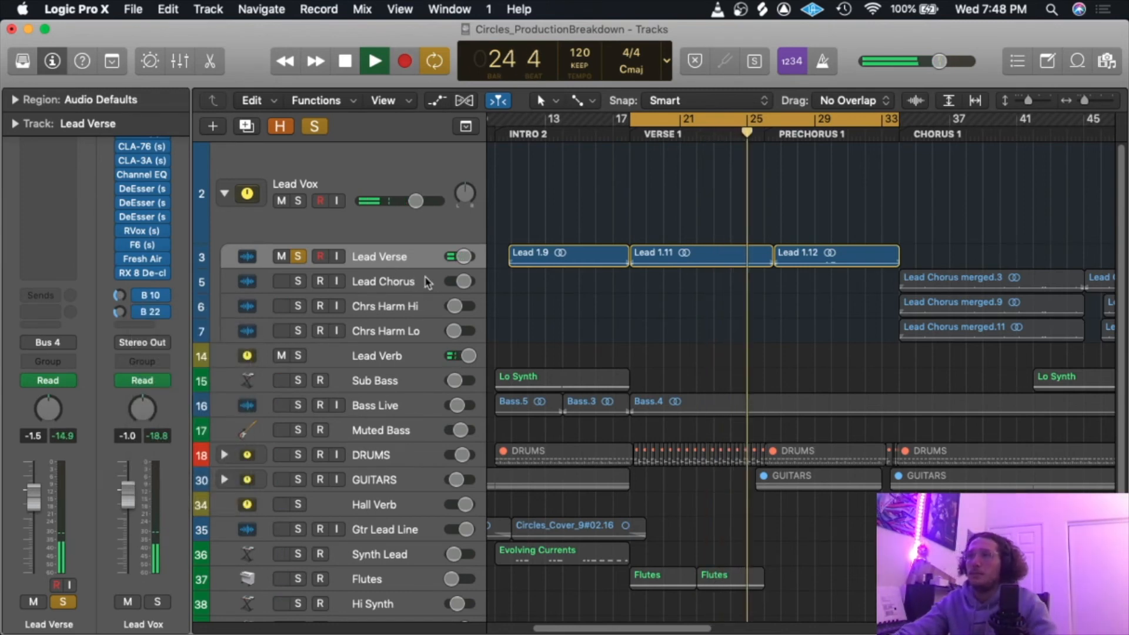
{"action": "key", "text": "space"}
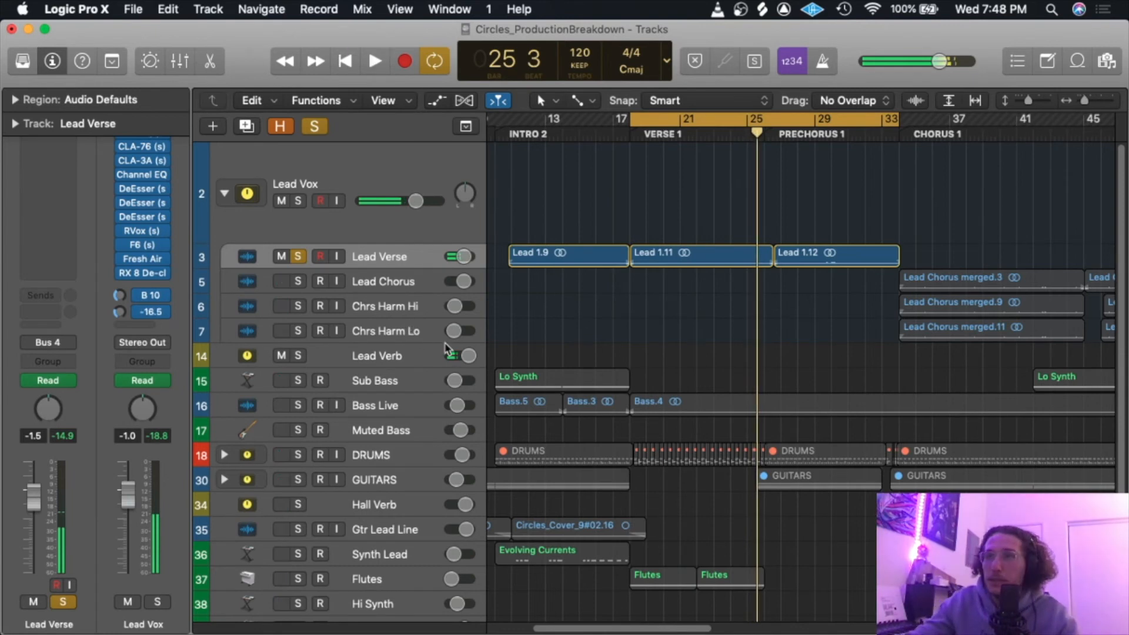
Solo the Lead Verb track instead of Lead Verse and play the verse to hear the reverb alone.
{"action": "left_click", "coordinate": [411, 360]}
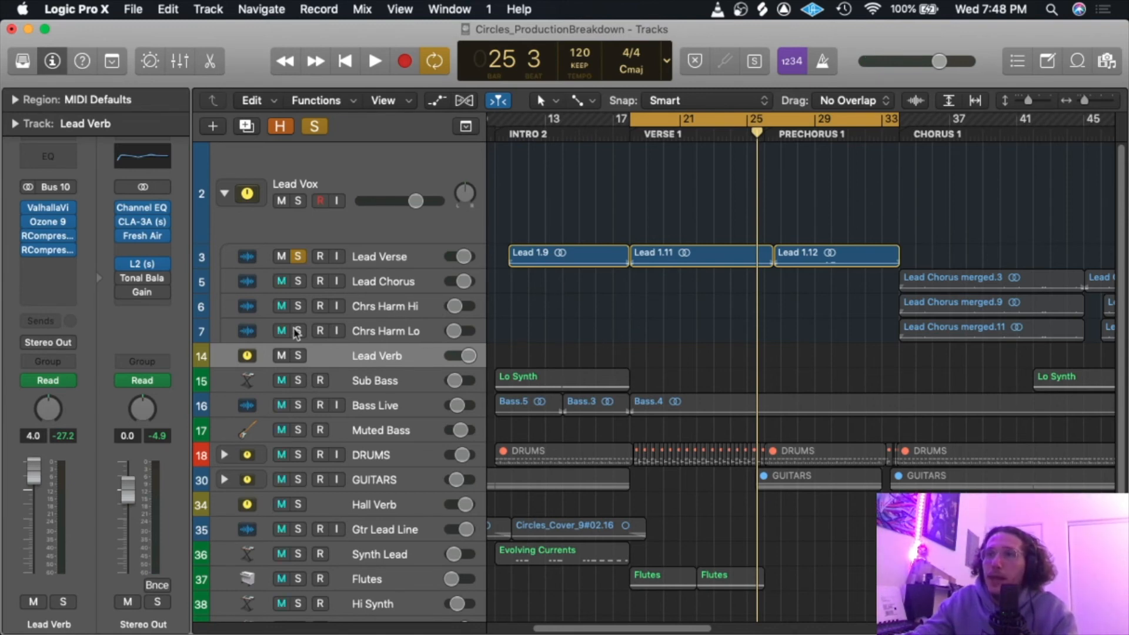
{"action": "left_click", "coordinate": [298, 356]}
{"action": "left_click", "coordinate": [298, 256]}
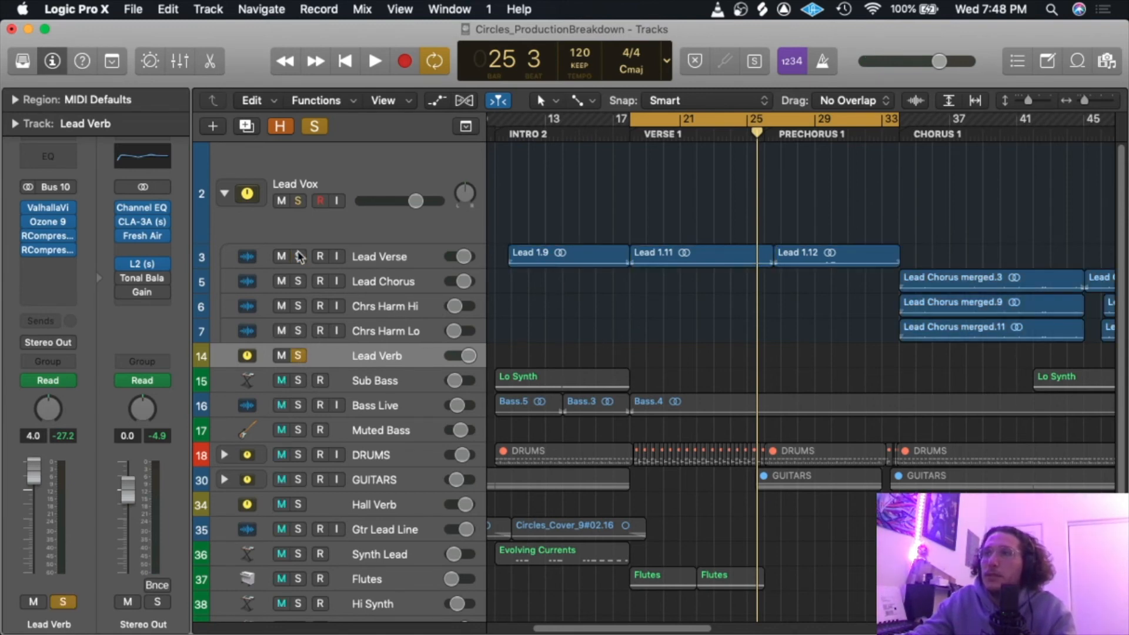
{"action": "key", "text": "space"}
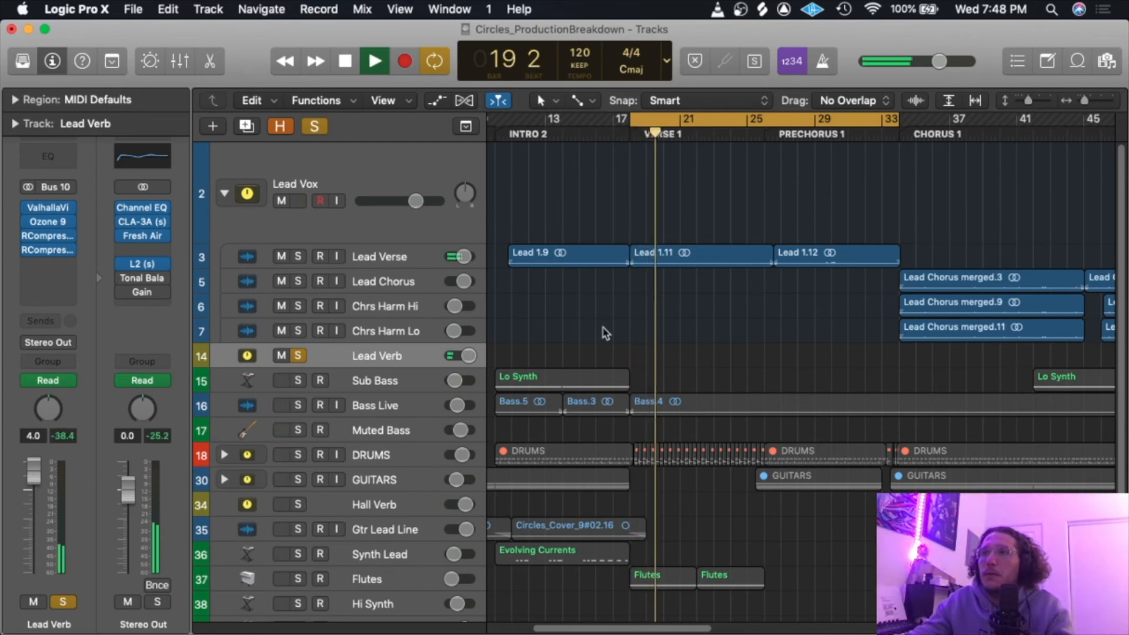
Inspect both RCompressor plug-ins on the Lead Verb channel, check the second one's side-chain source, and close them.
{"action": "left_click", "coordinate": [48, 251]}
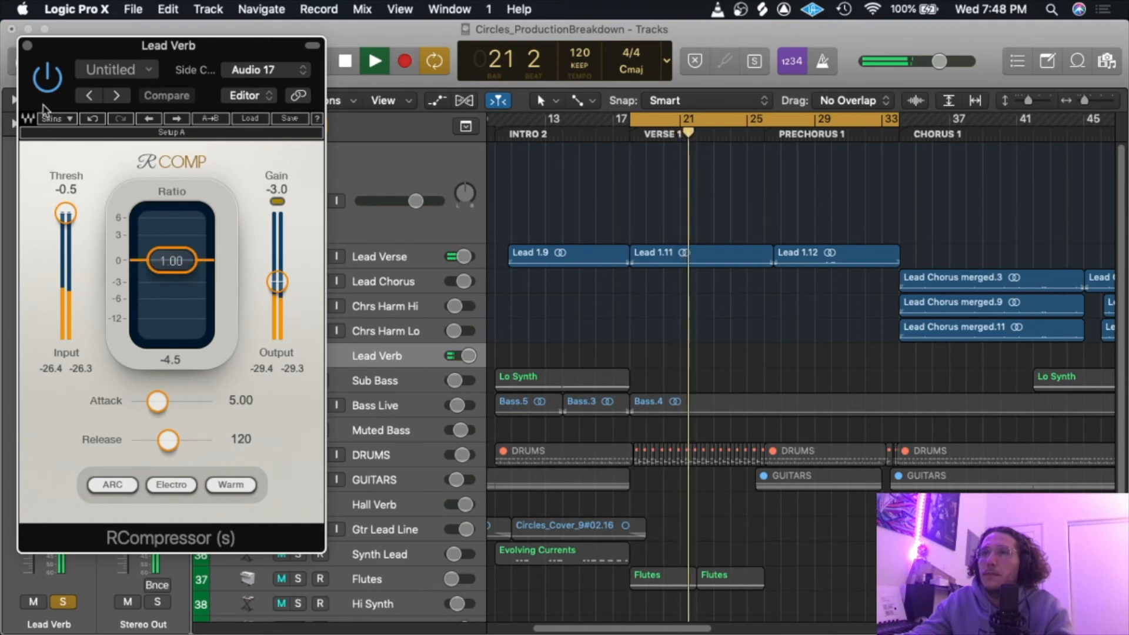
{"action": "left_click", "coordinate": [27, 46]}
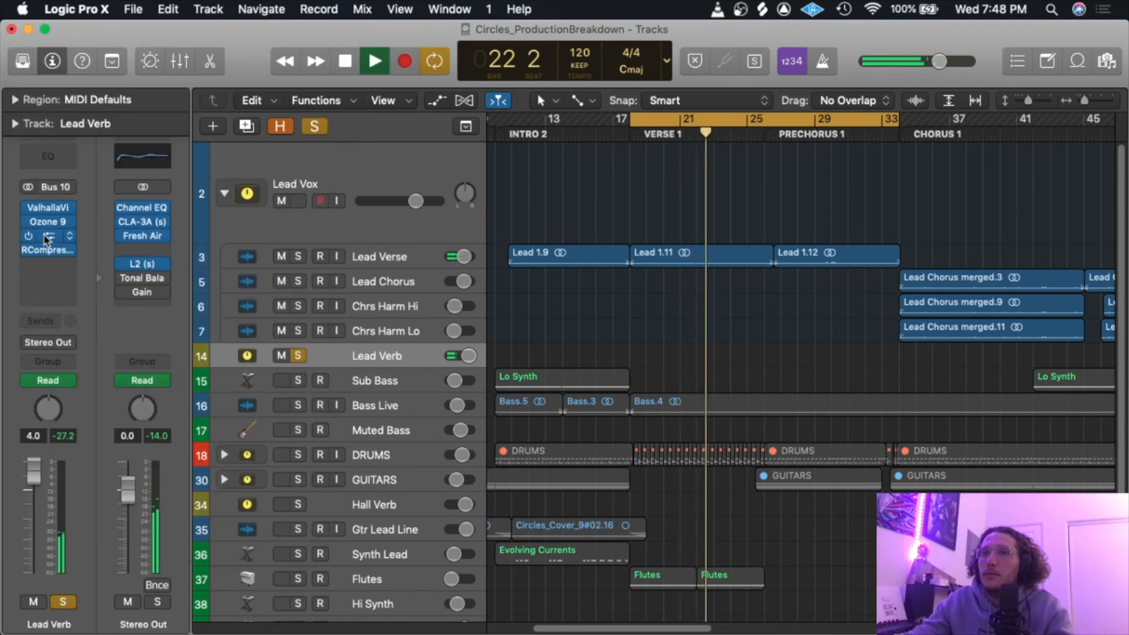
{"action": "left_click", "coordinate": [49, 251]}
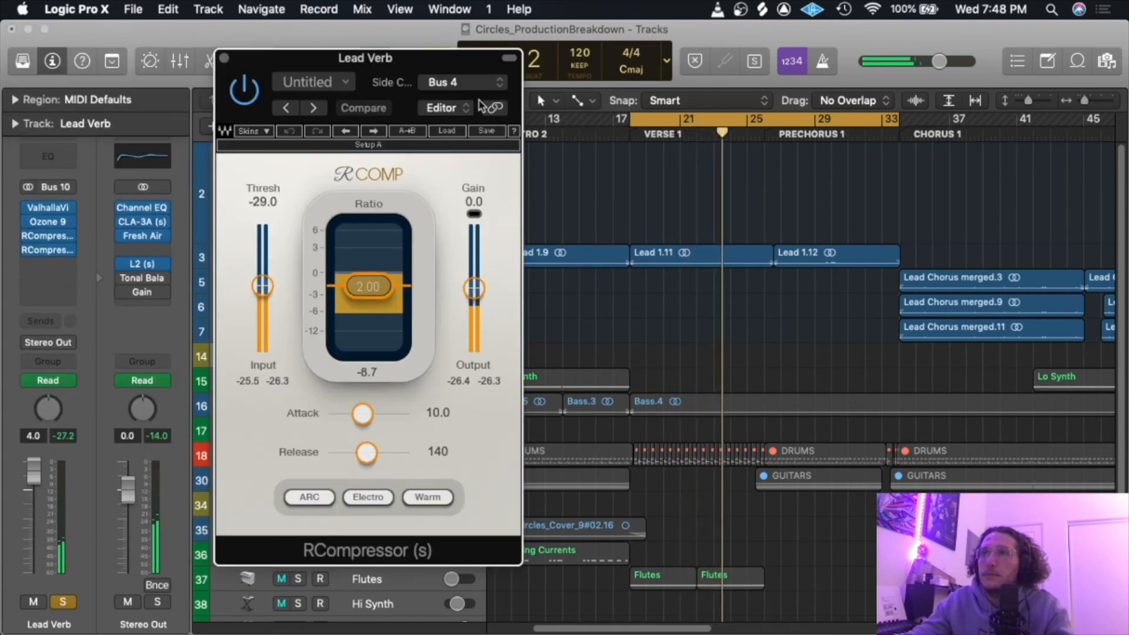
{"action": "left_click", "coordinate": [485, 84]}
{"action": "left_click", "coordinate": [327, 146]}
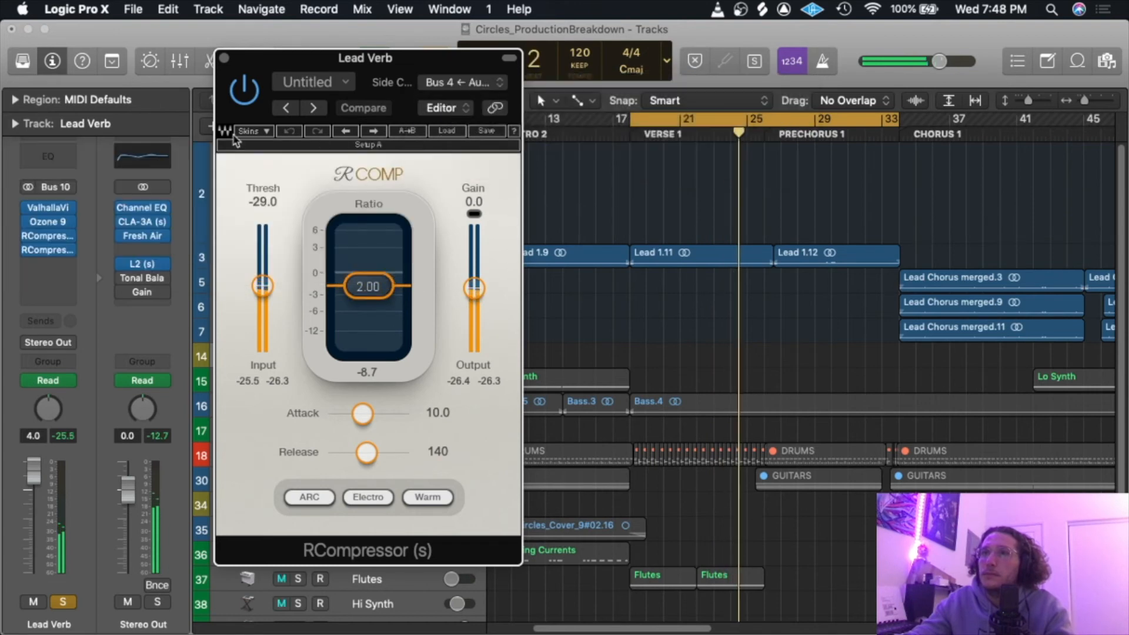
{"action": "left_click", "coordinate": [224, 57]}
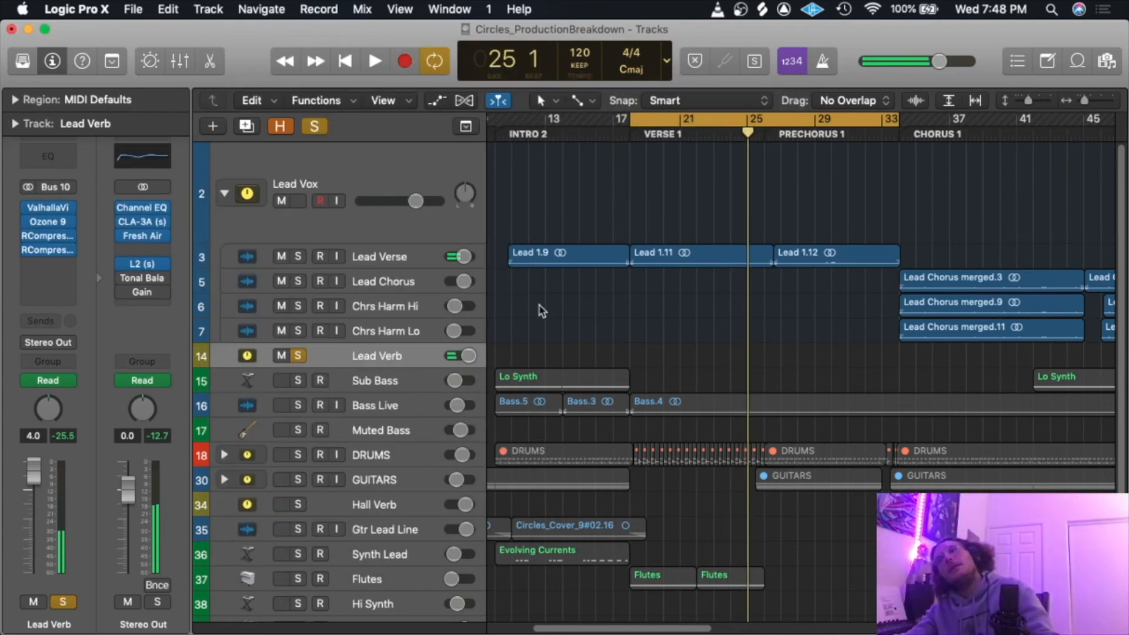
Bypass Ozone 9 and both RCompressors on the Lead Verb channel, and open ValhallaVintageVerb to examine its settings.
{"action": "mouse_move", "coordinate": [27, 214]}
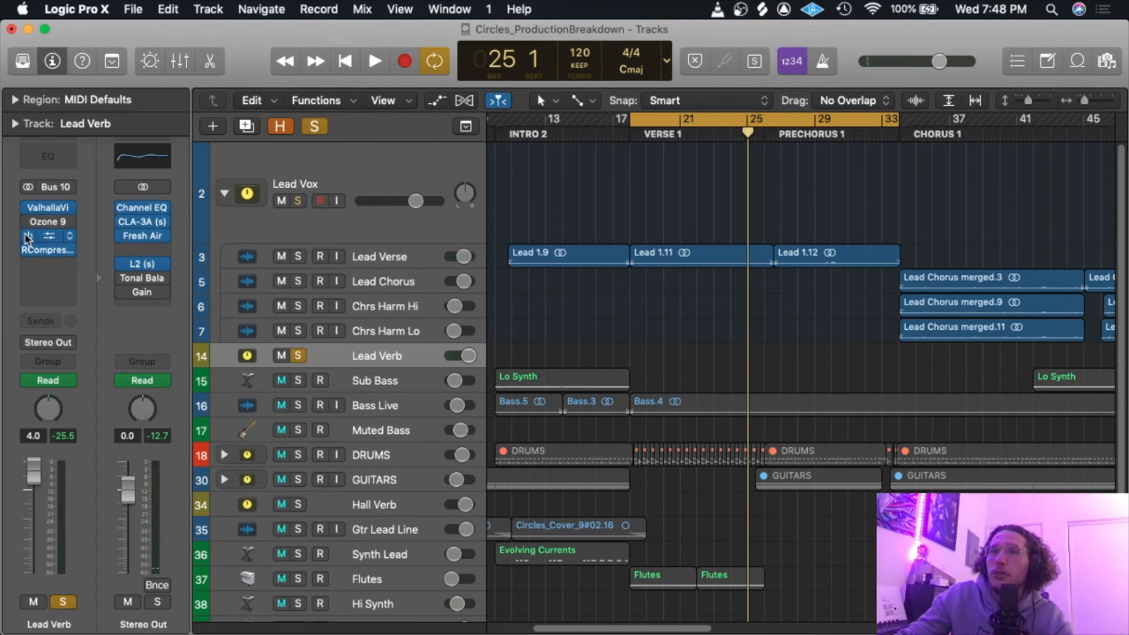
{"action": "left_click", "coordinate": [47, 208]}
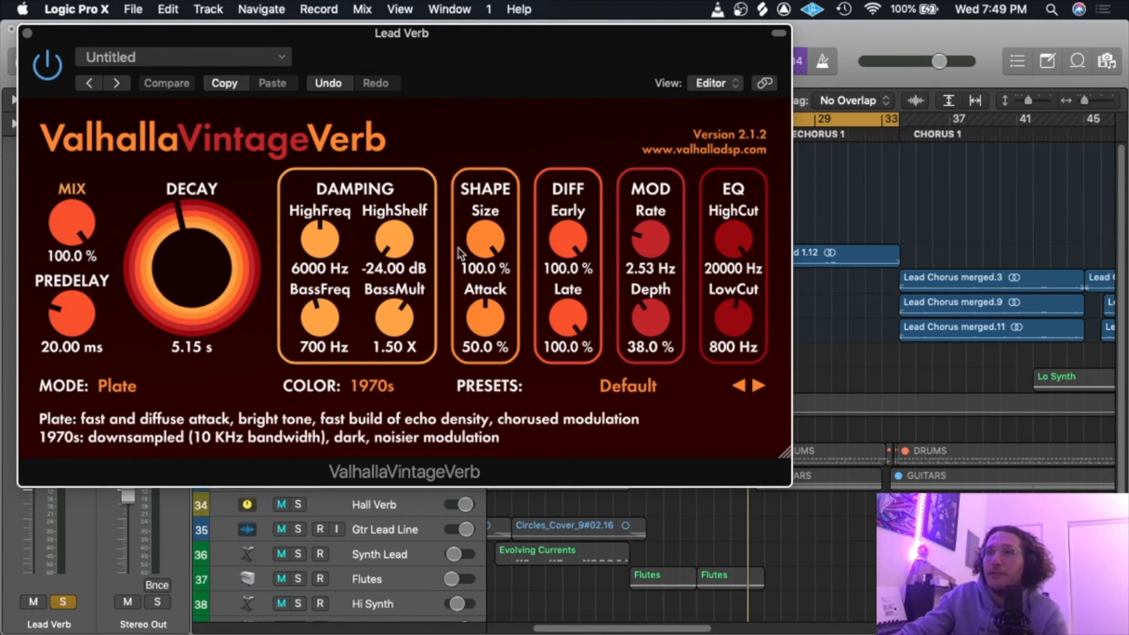
{"action": "left_click_drag", "start_coordinate": [308, 23], "coordinate": [611, 62]}
Select the Lead Vox track and check the level of its Bus 10 send feeding the reverb.
{"action": "left_click", "coordinate": [276, 176]}
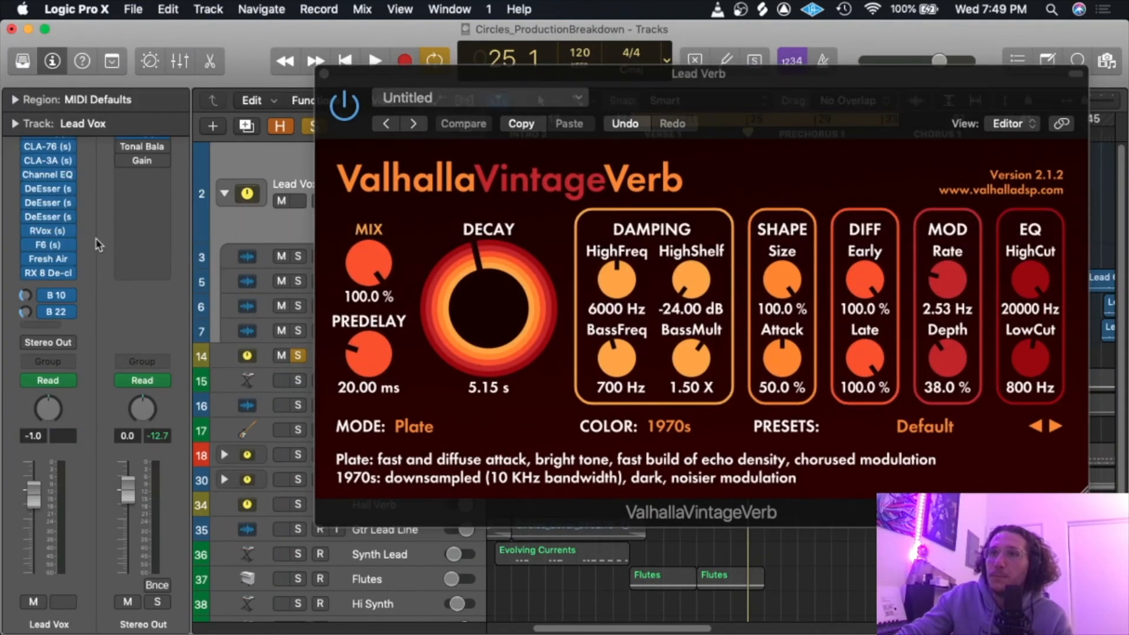
{"action": "left_click", "coordinate": [24, 298]}
{"action": "left_click_drag", "start_coordinate": [25, 301], "coordinate": [25, 311]}
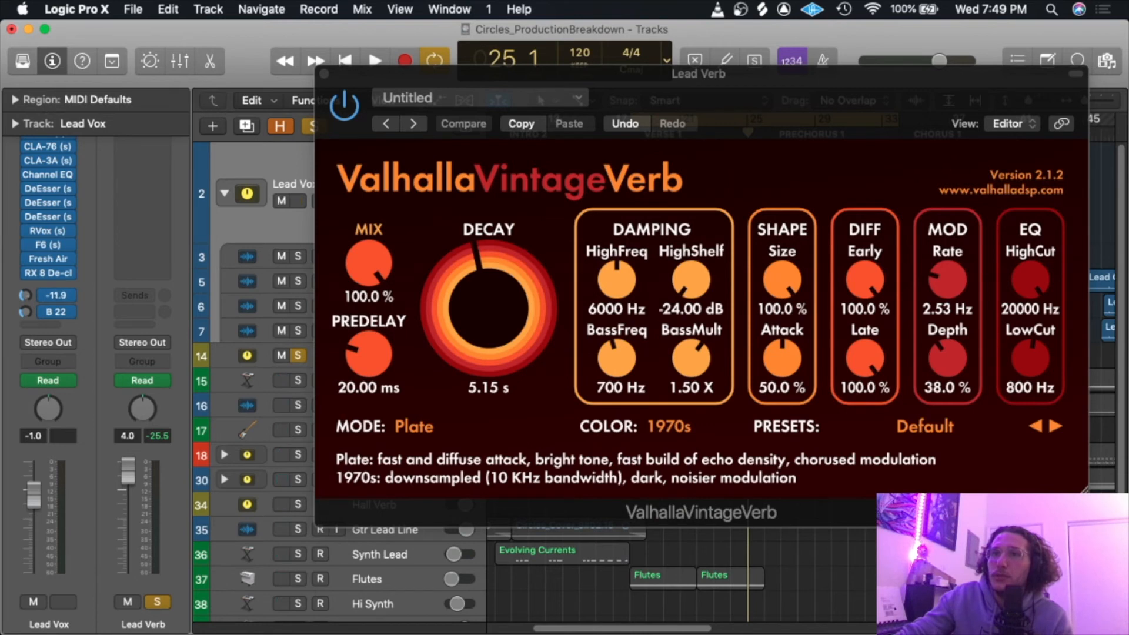
{"action": "left_click_drag", "start_coordinate": [26, 295], "coordinate": [25, 296]}
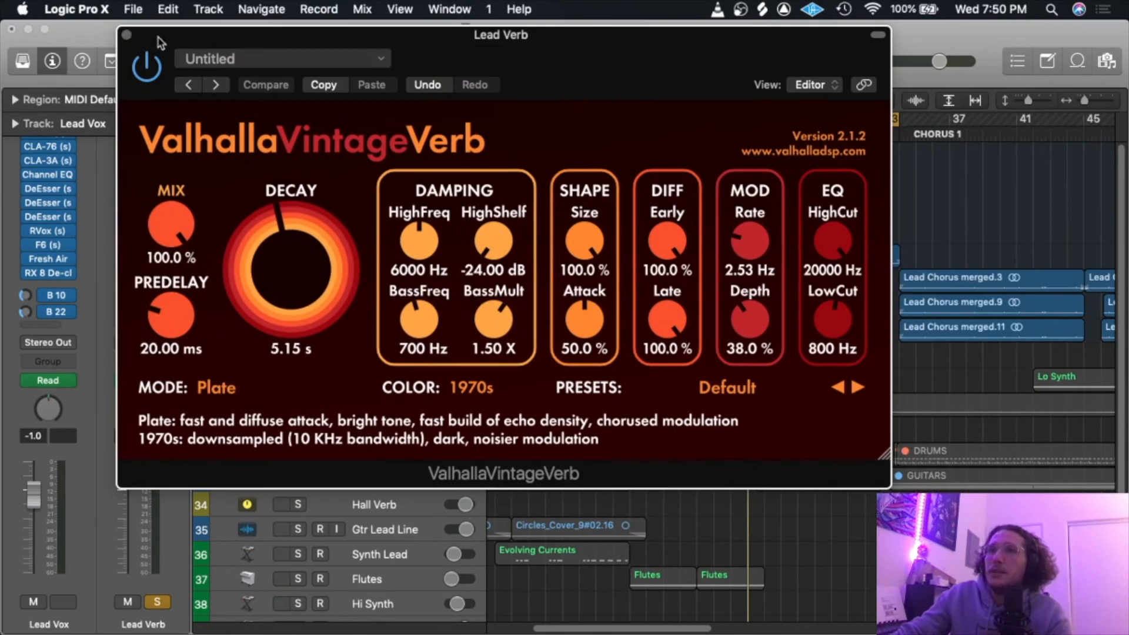
Return to the Lead Verb track and listen to the verse reverb with only ValhallaVintageVerb active.
{"action": "left_click_drag", "start_coordinate": [153, 42], "coordinate": [516, 284]}
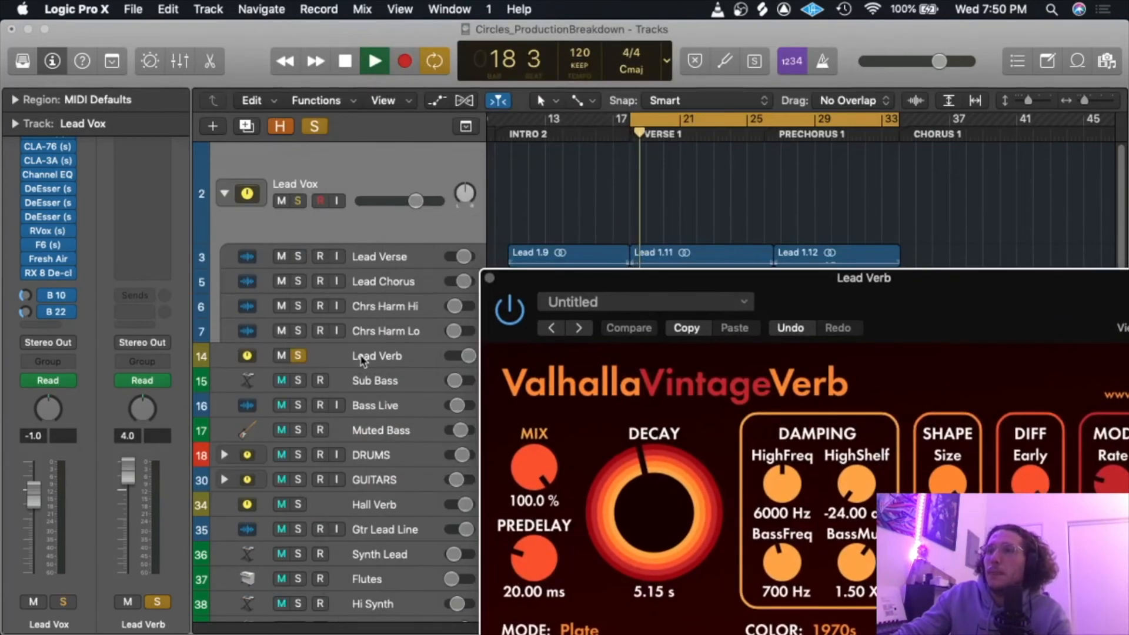
{"action": "left_click", "coordinate": [362, 360]}
{"action": "left_click_drag", "start_coordinate": [797, 294], "coordinate": [519, 54]}
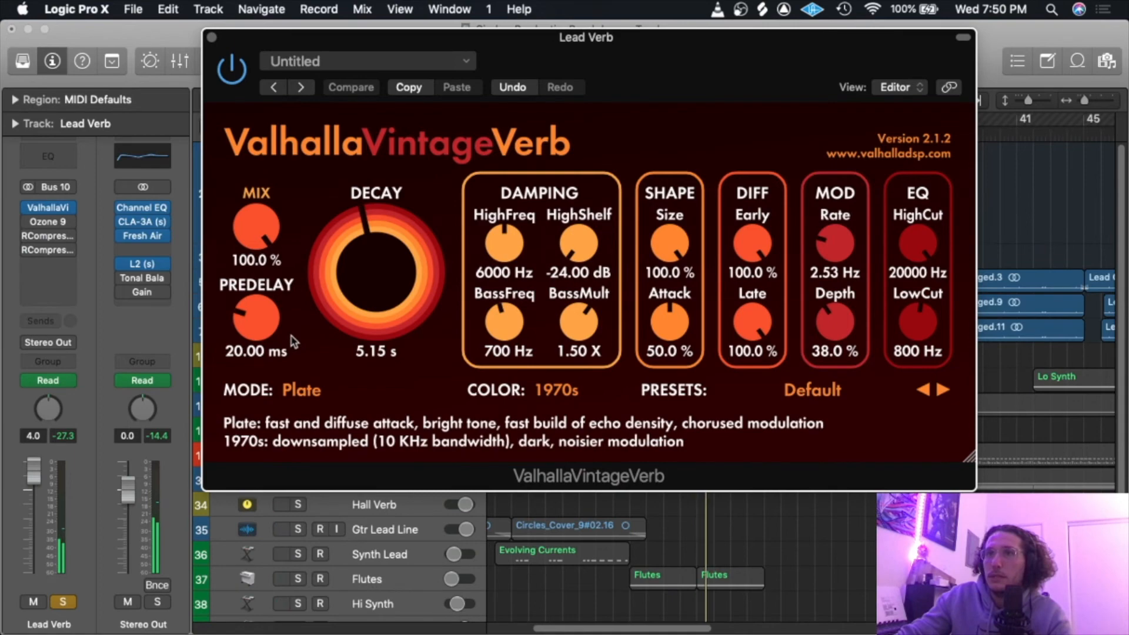
Re-enable Ozone 9 on the Lead Verb channel, close ValhallaVintageVerb, and open Ozone 9 to examine its Vintage Tape module.
{"action": "left_click", "coordinate": [27, 222]}
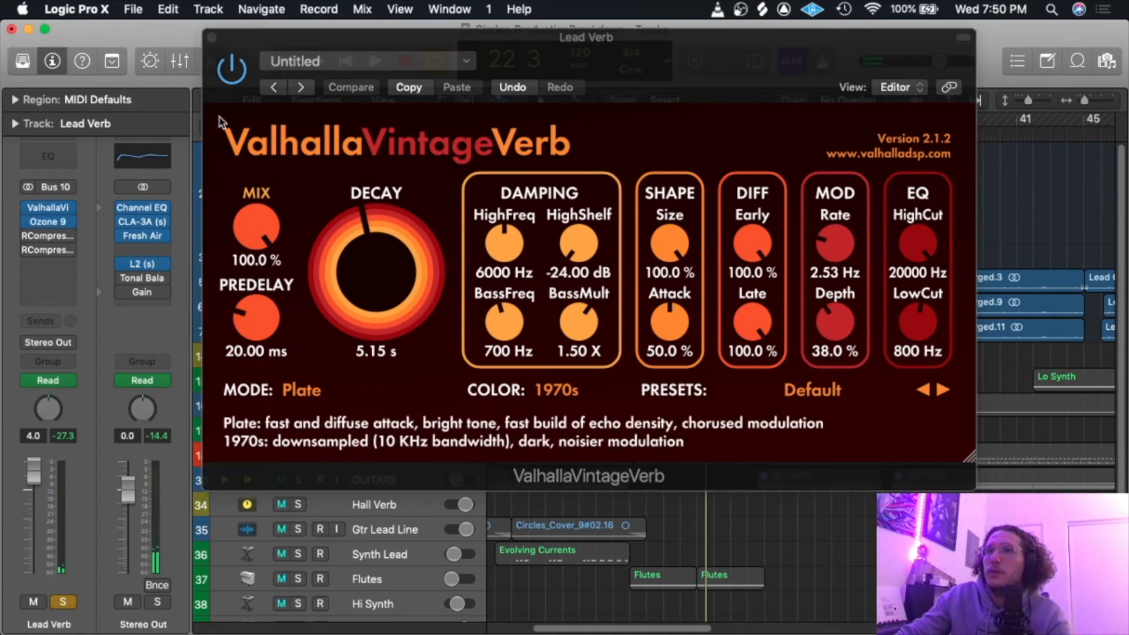
{"action": "left_click", "coordinate": [211, 39]}
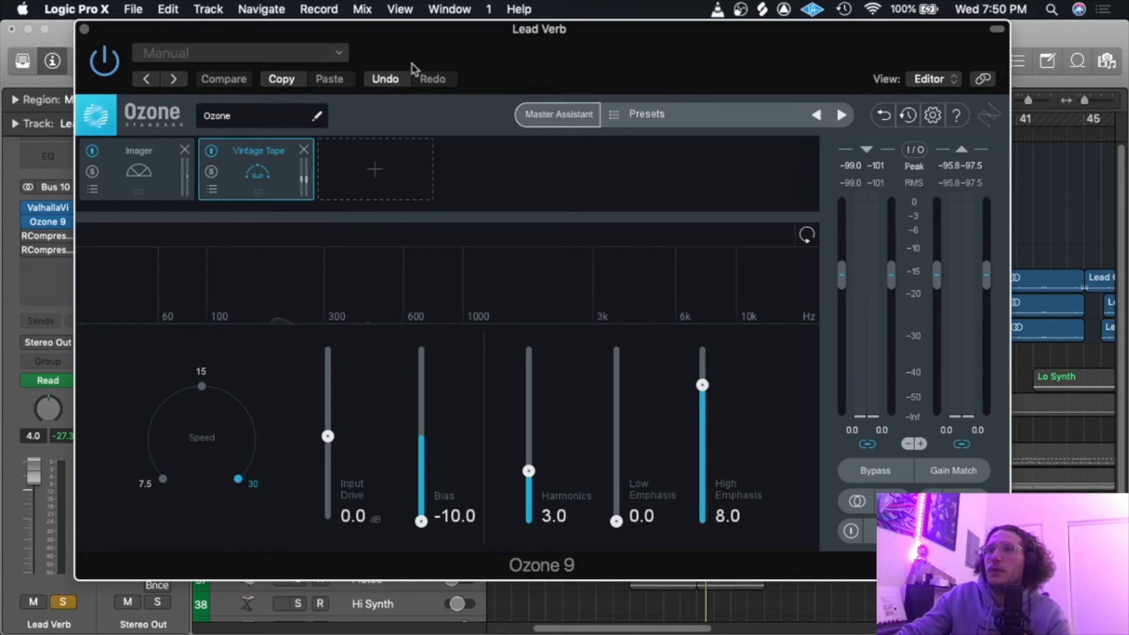
{"action": "left_click_drag", "start_coordinate": [424, 42], "coordinate": [474, 42]}
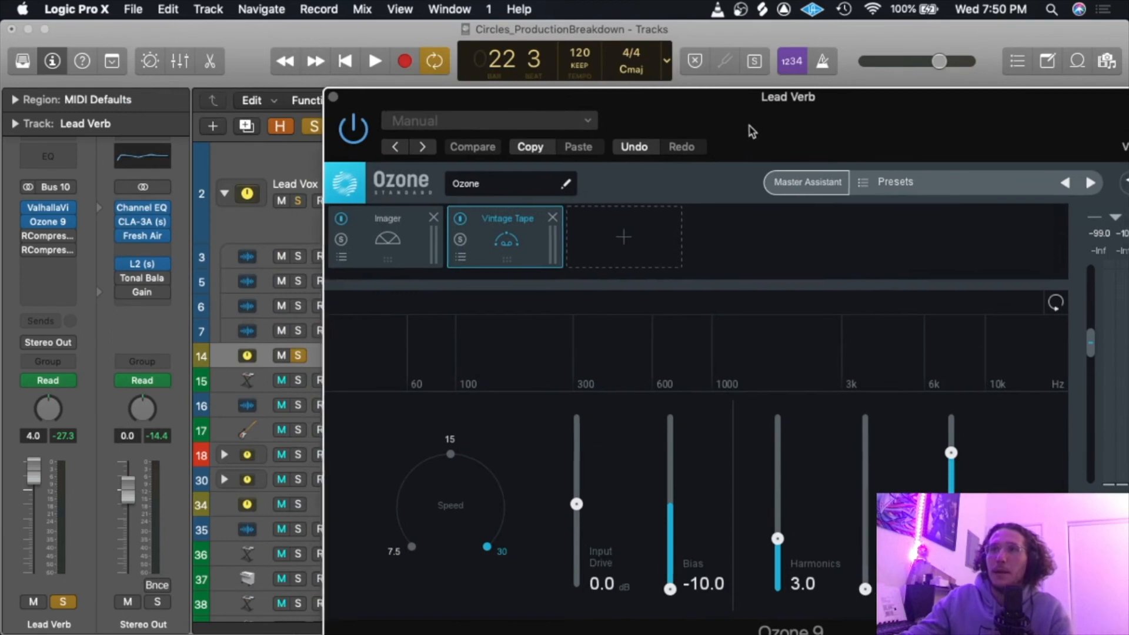
{"action": "left_click_drag", "start_coordinate": [468, 45], "coordinate": [654, 110]}
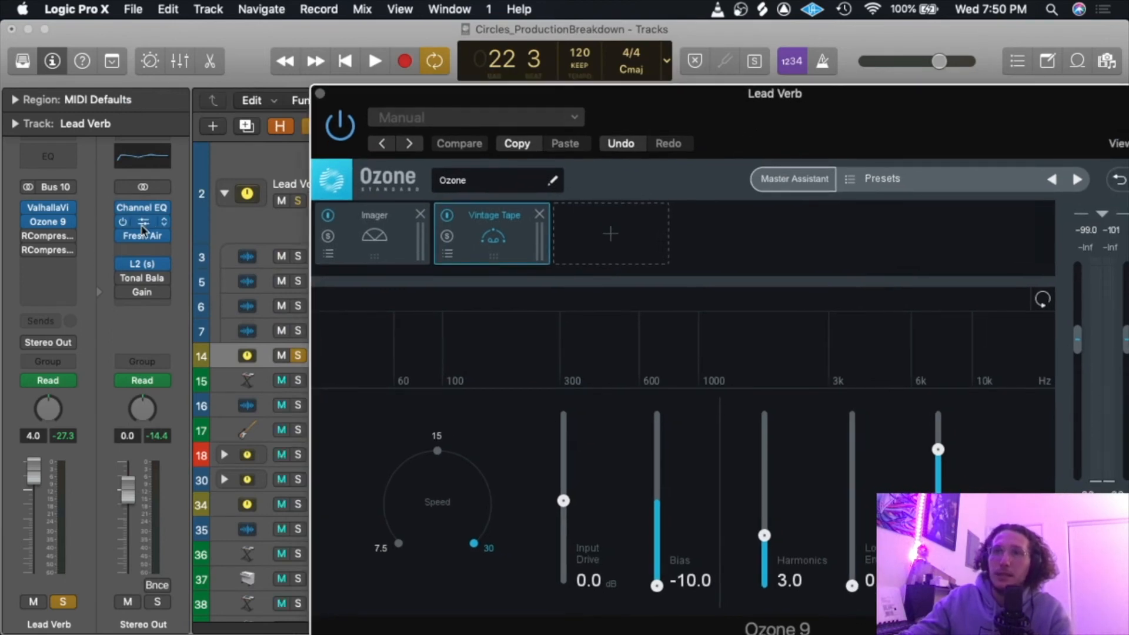
{"action": "left_click_drag", "start_coordinate": [920, 137], "coordinate": [696, 17]}
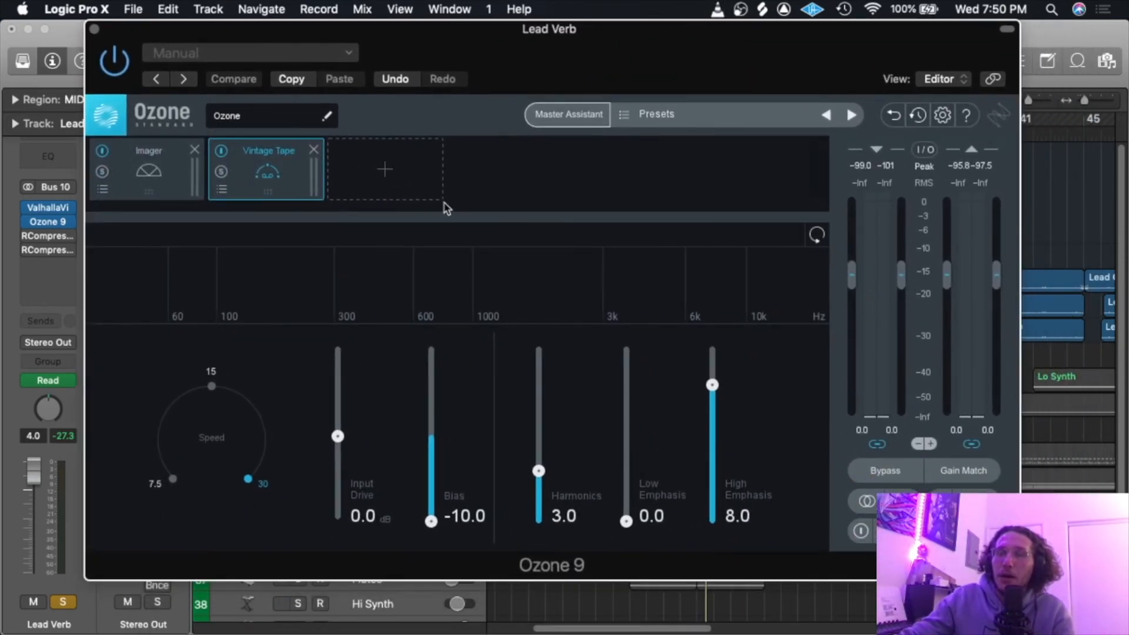
Browse the modules that can be added in Ozone 9 without choosing one, and display the Imager module.
{"action": "left_click", "coordinate": [417, 174]}
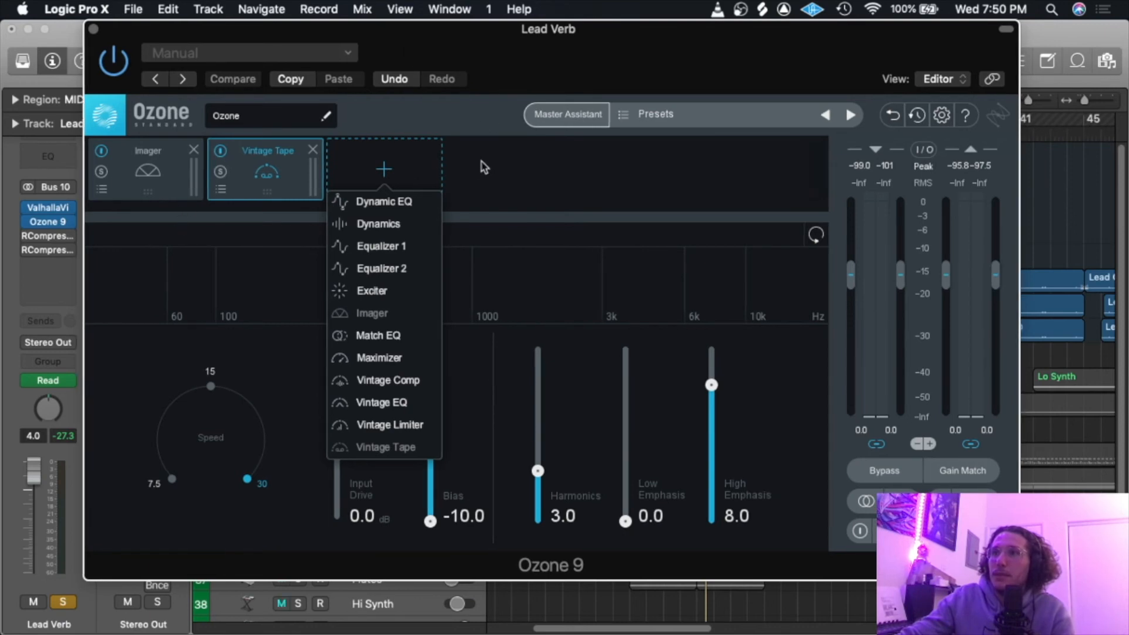
{"action": "left_click", "coordinate": [479, 227]}
{"action": "left_click", "coordinate": [152, 177]}
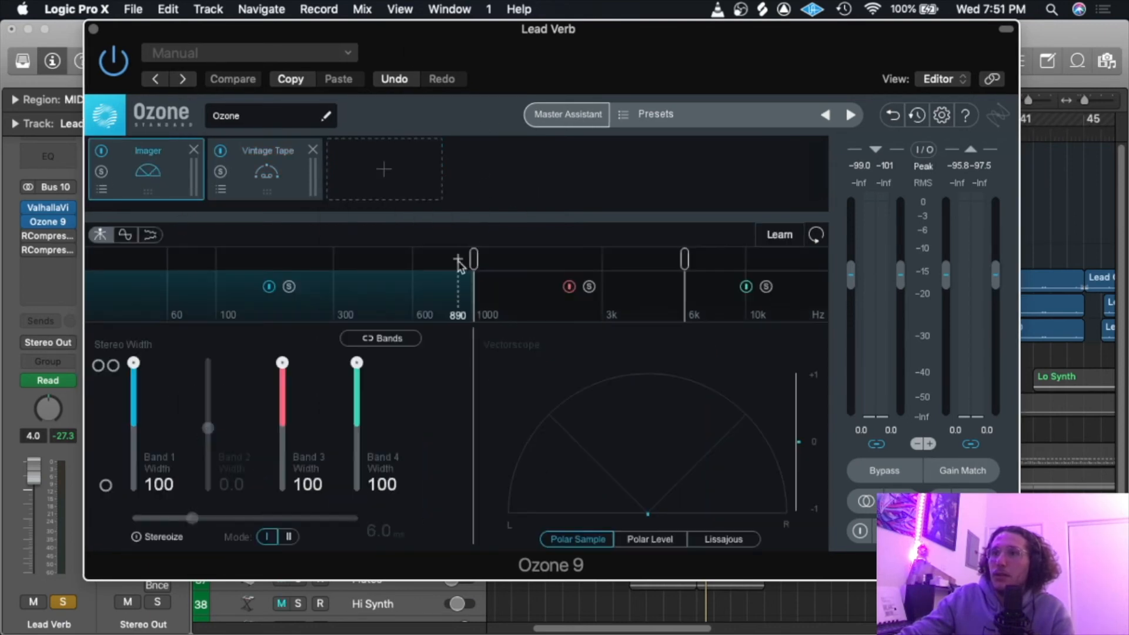
Play the verse reverb and compare it with Ozone 9 bypassed and re-enabled, watching the Imager's vectorscope.
{"action": "mouse_move", "coordinate": [657, 75]}
{"action": "left_mouse_down"}
{"action": "mouse_move", "coordinate": [751, 597]}
{"action": "mouse_move", "coordinate": [715, 570]}
{"action": "mouse_move", "coordinate": [637, 75]}
{"action": "left_mouse_up"}
{"action": "key", "text": "ctrl+m"}
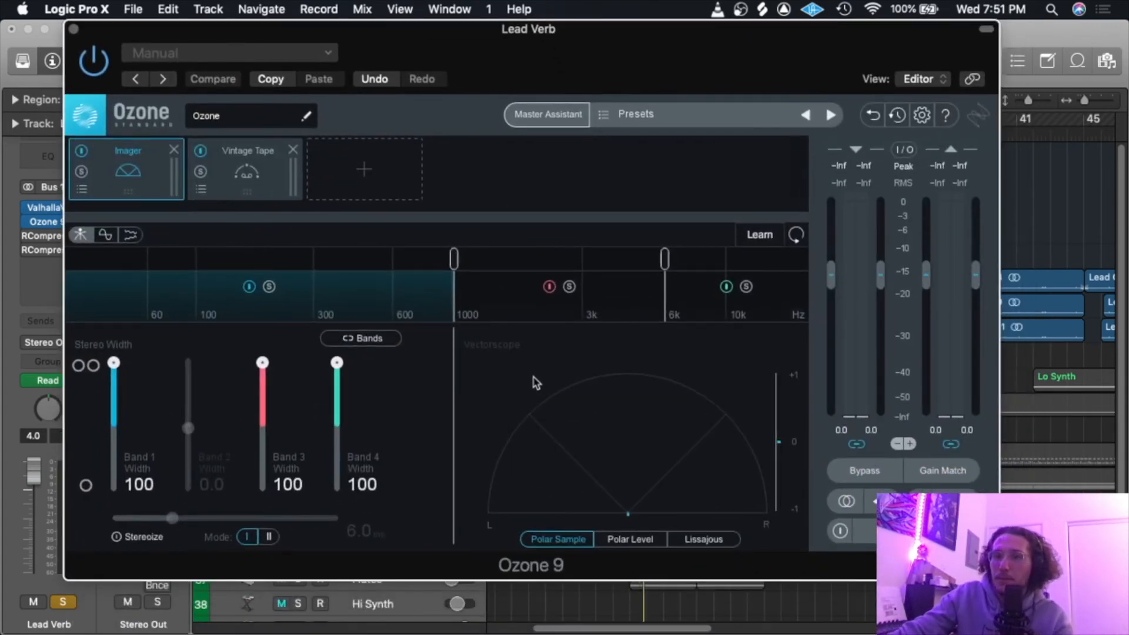
{"action": "mouse_move", "coordinate": [509, 59]}
{"action": "left_mouse_down"}
{"action": "mouse_move", "coordinate": [591, 603]}
{"action": "mouse_move", "coordinate": [470, 47]}
{"action": "mouse_move", "coordinate": [500, 55]}
{"action": "left_mouse_up"}
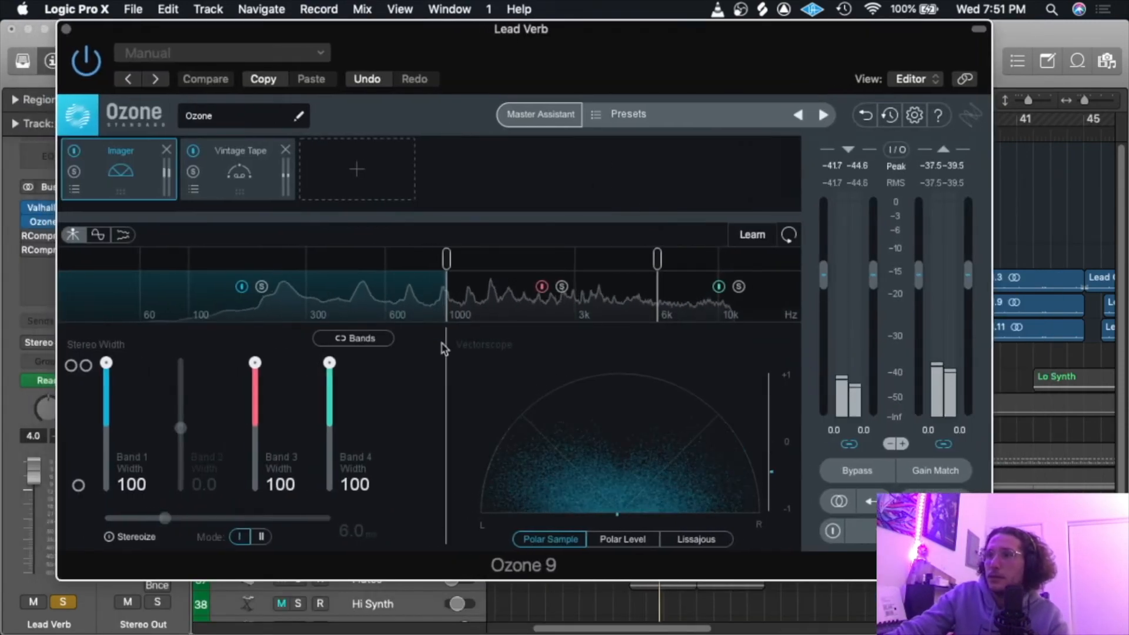
{"action": "left_click", "coordinate": [85, 62]}
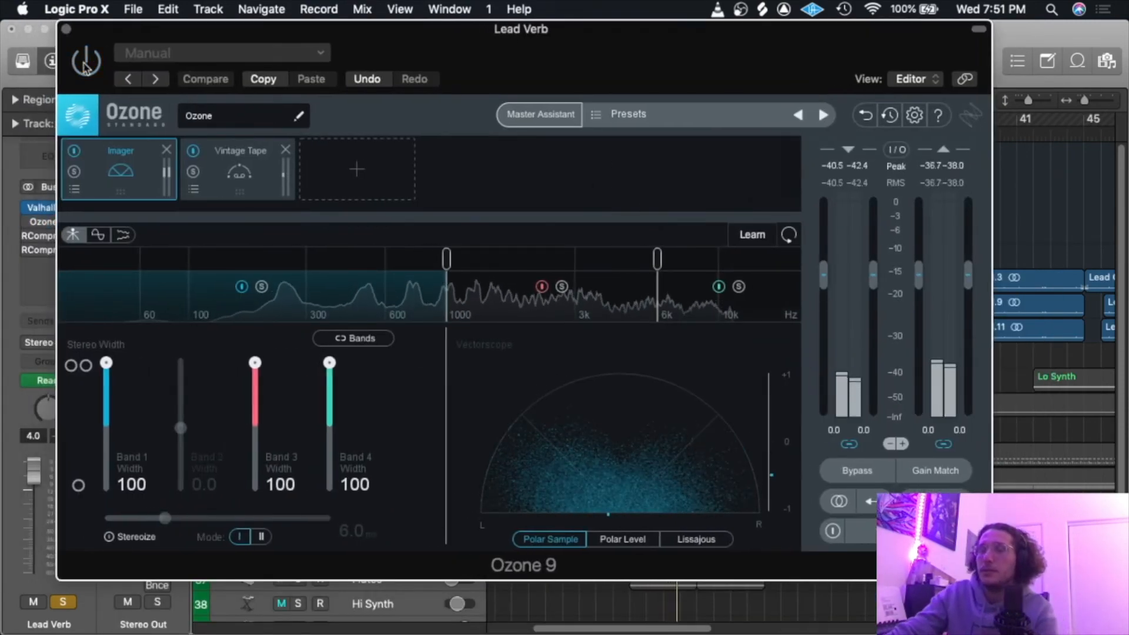
{"action": "left_click", "coordinate": [85, 62]}
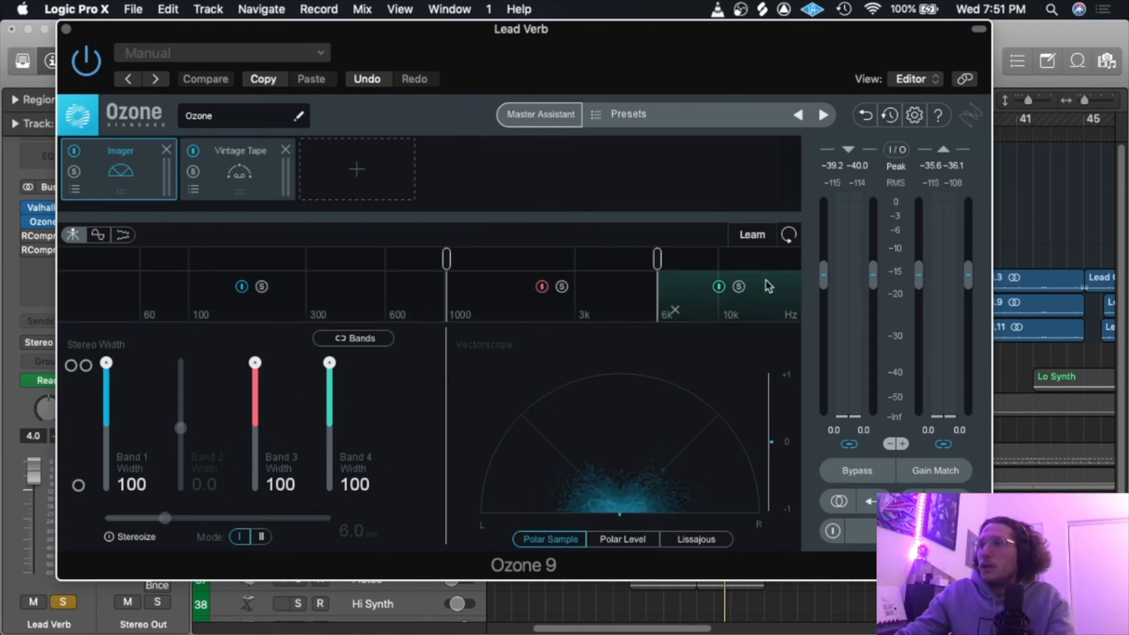
Solo the Imager's Band 4 and, during playback, lower its stereo width to 0.0 and restore it to 100.
{"action": "key", "text": "space"}
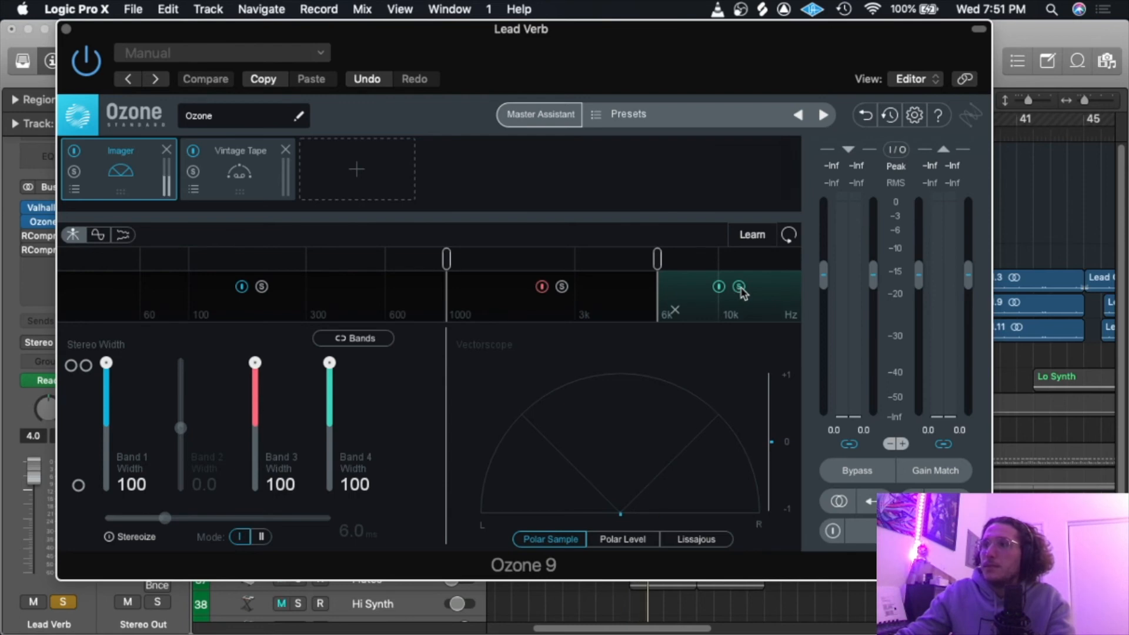
{"action": "key", "text": "space"}
{"action": "left_click_drag", "start_coordinate": [332, 367], "coordinate": [333, 434]}
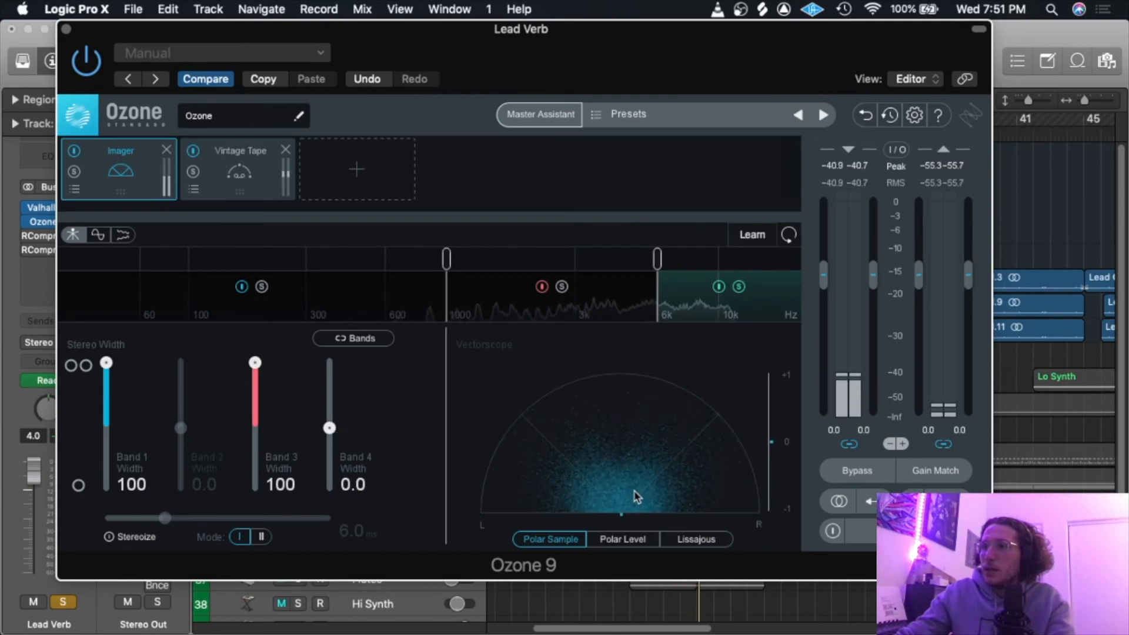
{"action": "left_click_drag", "start_coordinate": [330, 428], "coordinate": [329, 363]}
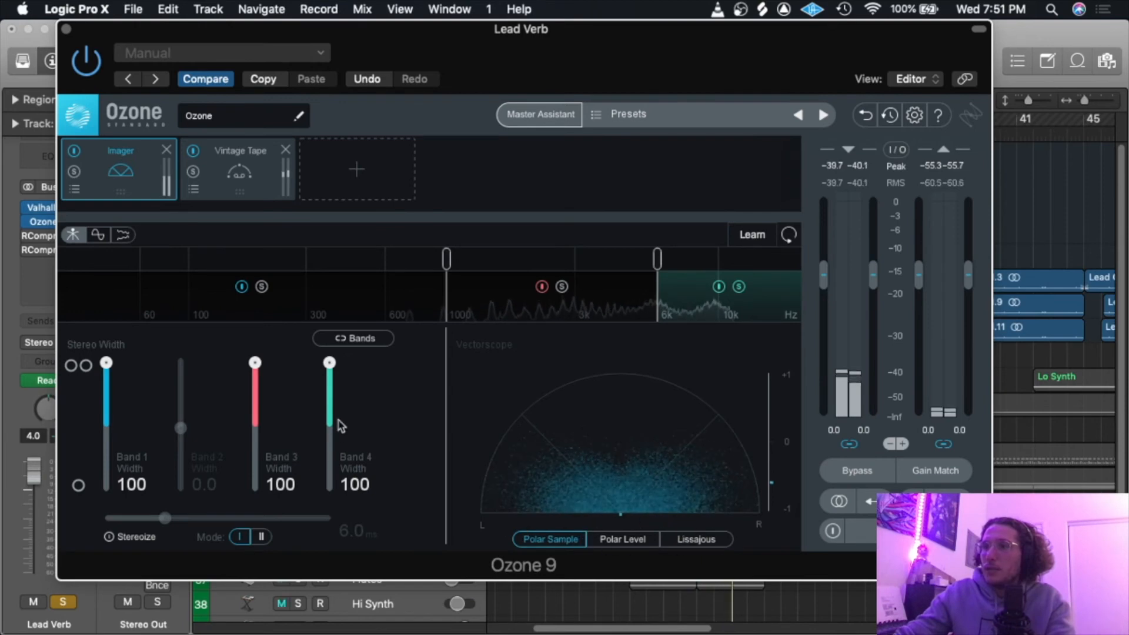
Audition the Imager's Band 3 with its solo during playback, and display the Vintage Tape module's settings.
{"action": "left_click", "coordinate": [561, 286]}
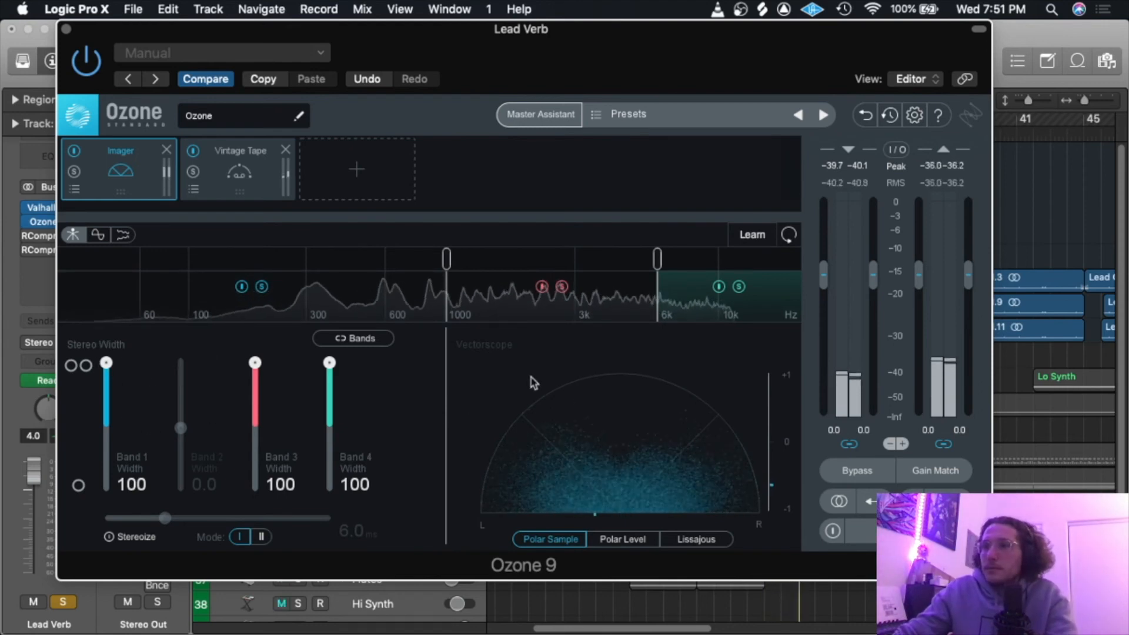
{"action": "left_click", "coordinate": [241, 173]}
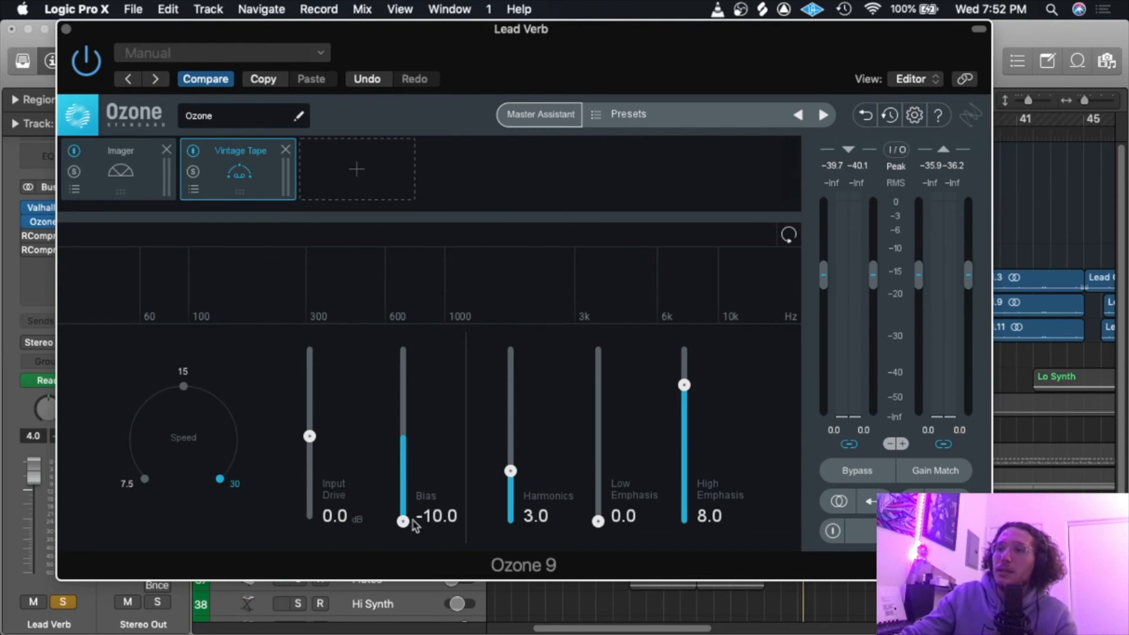
Raise Vintage Tape's Bias to 10.0, play the reverb to hear it, and bring the Bias back to -10.0.
{"action": "left_click_drag", "start_coordinate": [406, 524], "coordinate": [381, 615]}
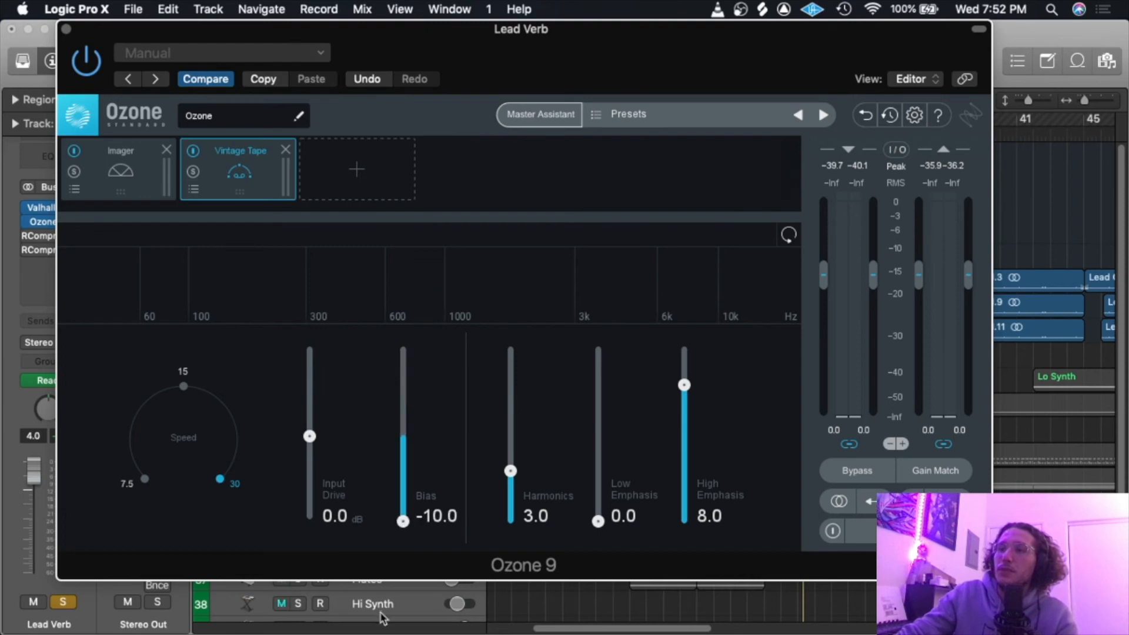
{"action": "left_click_drag", "start_coordinate": [403, 525], "coordinate": [418, 290]}
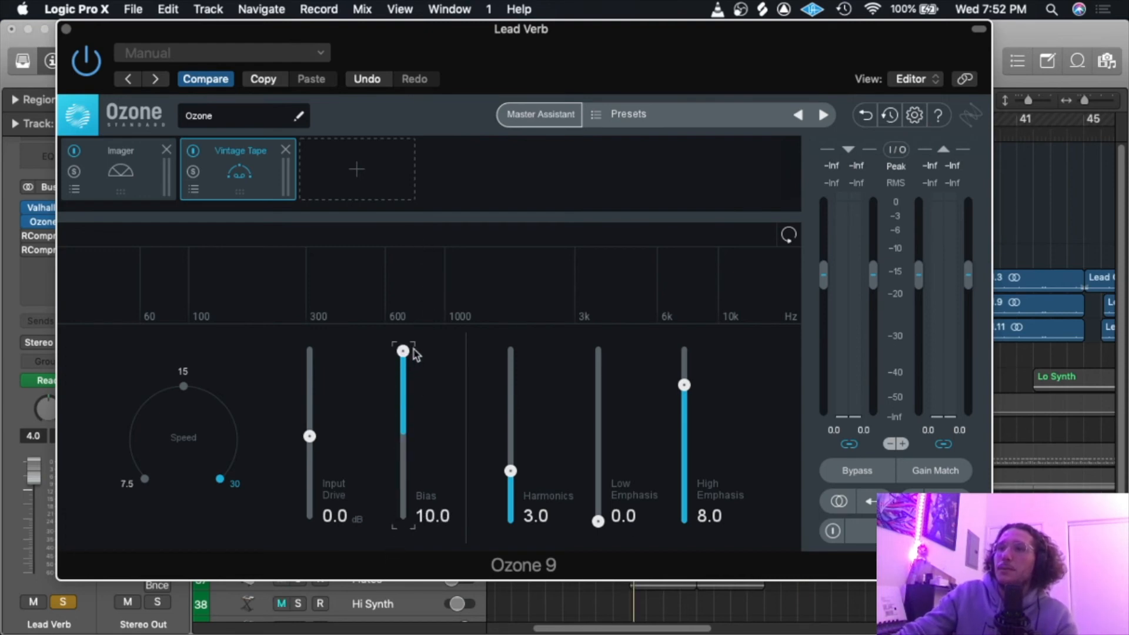
{"action": "key", "text": "space"}
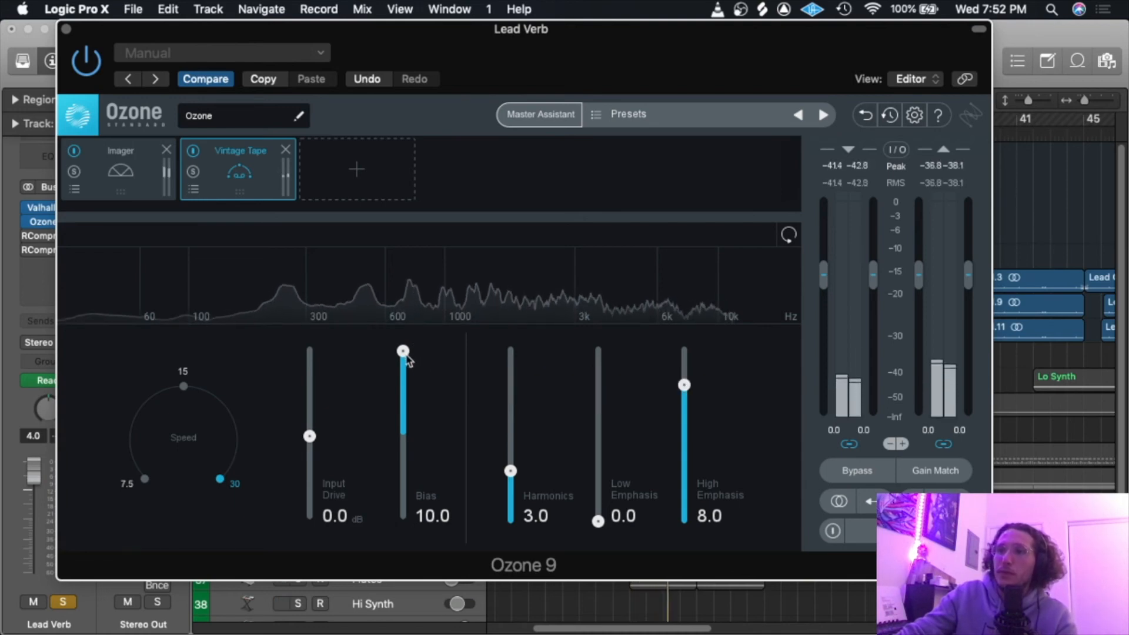
{"action": "left_click_drag", "start_coordinate": [407, 358], "coordinate": [386, 628]}
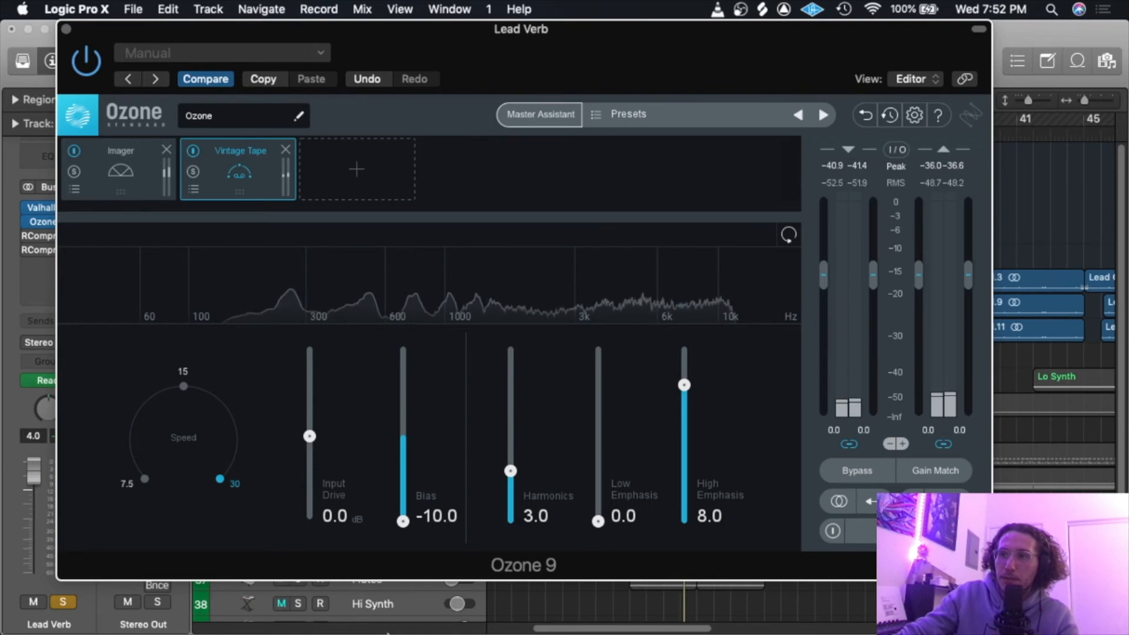
Return to the project's tracks, stop playback, and re-enable the first RCompressor on the Lead Verb channel.
{"action": "left_click", "coordinate": [40, 615]}
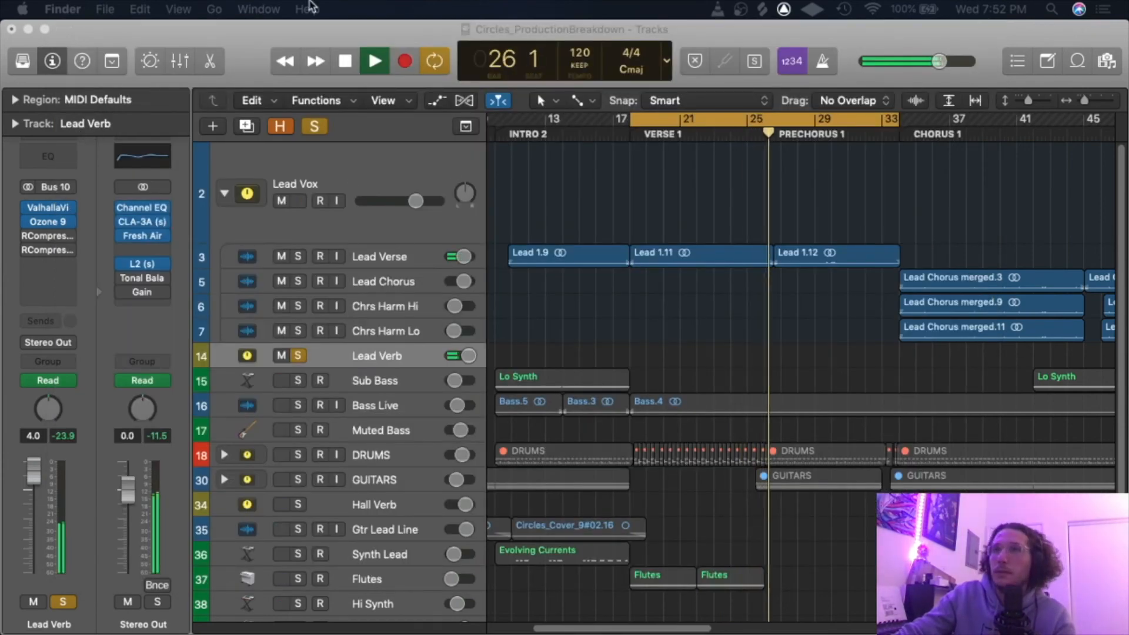
{"action": "left_click", "coordinate": [317, 35]}
{"action": "key", "text": "space"}
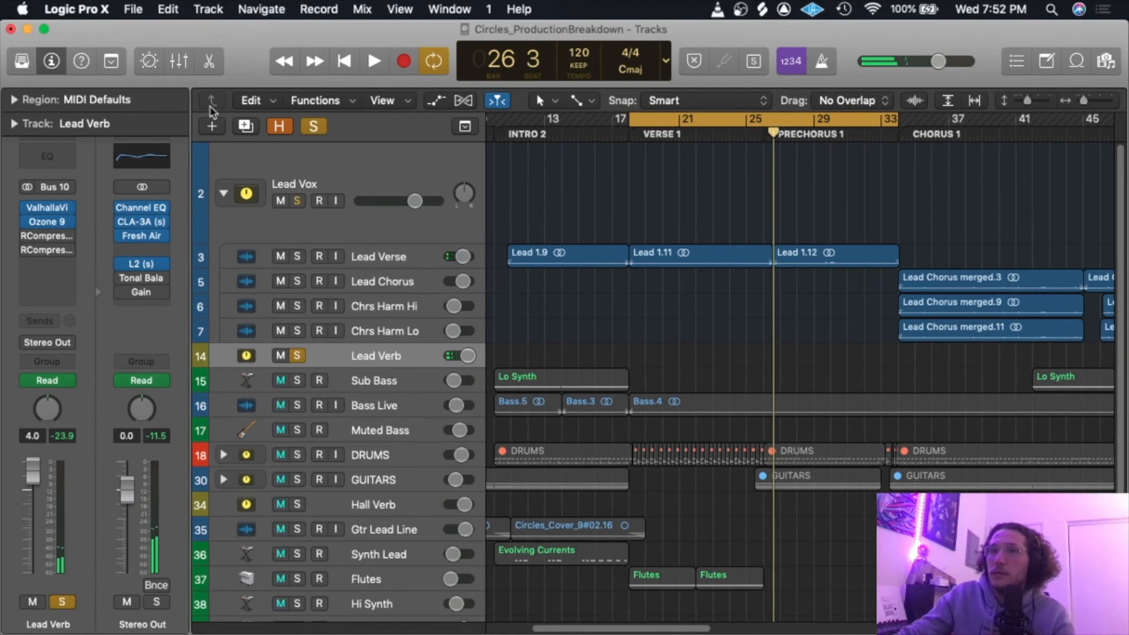
{"action": "left_click", "coordinate": [27, 237]}
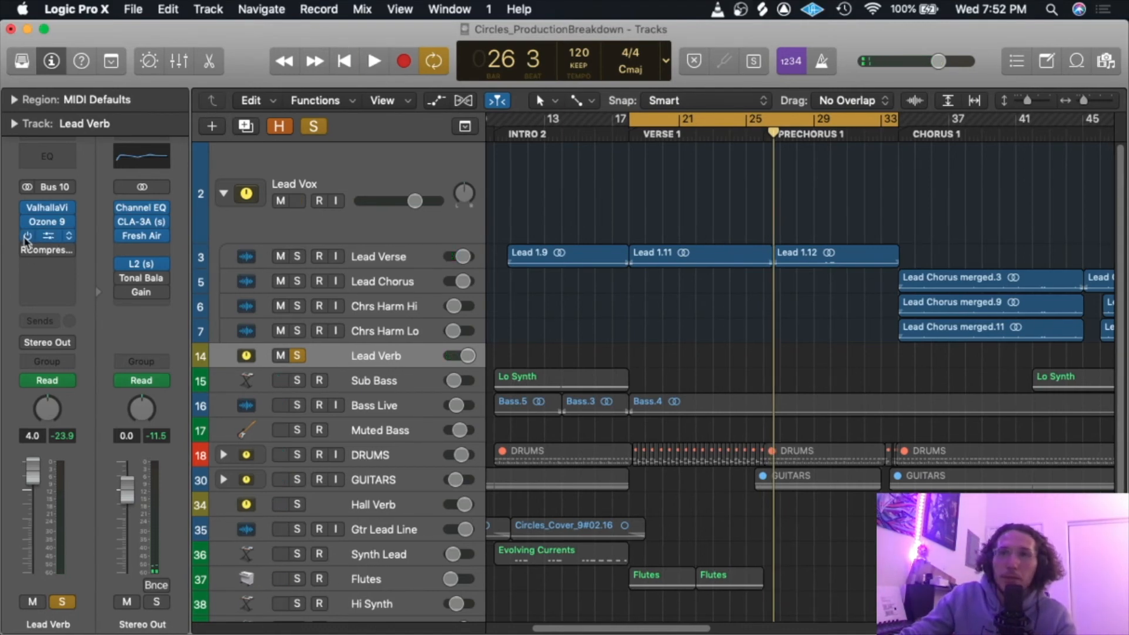
Open Lead Verb's first RCompressor, inspect its side-chain sources while keeping Bus 4, and close the plug-in.
{"action": "left_click", "coordinate": [44, 238]}
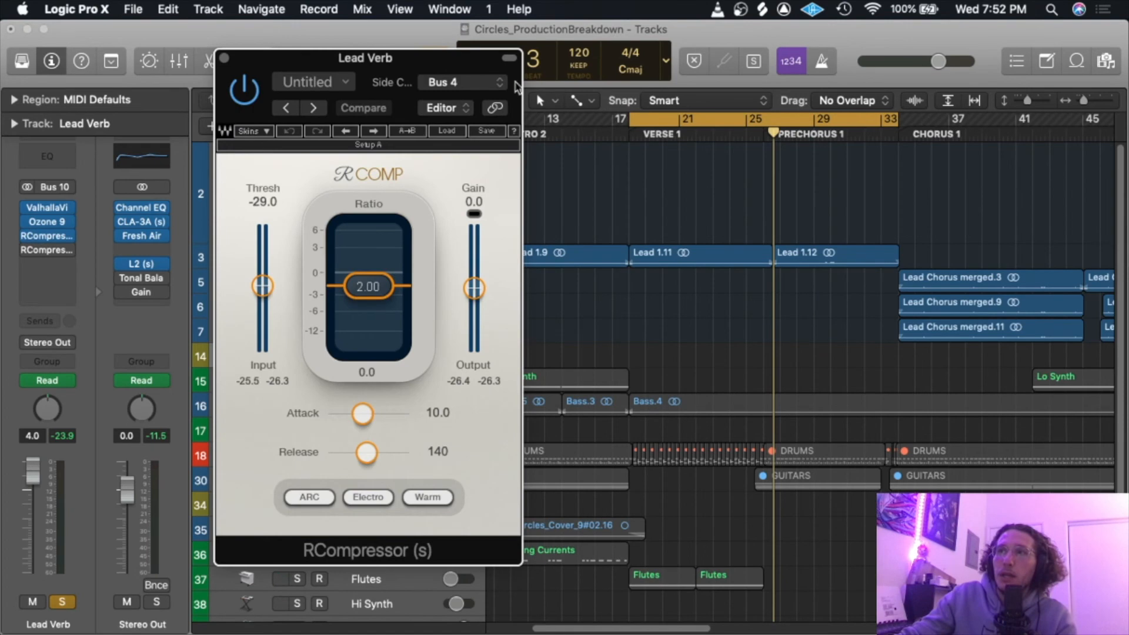
{"action": "left_click", "coordinate": [491, 83]}
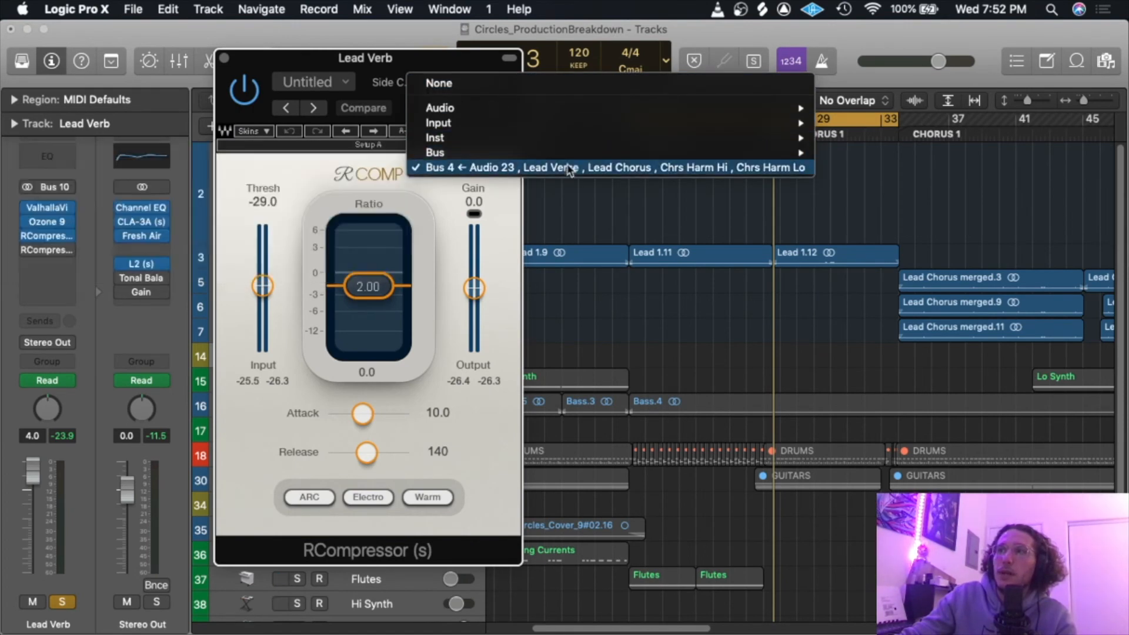
{"action": "left_click", "coordinate": [569, 169]}
{"action": "left_click", "coordinate": [224, 58]}
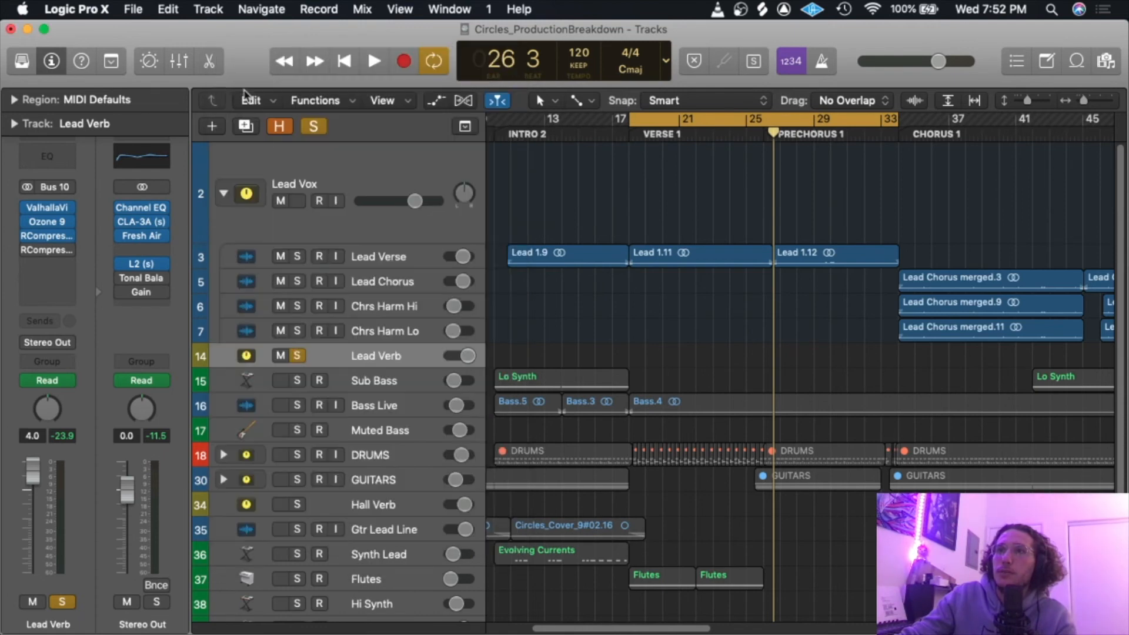
View the Lead Vox and Lead Verse channels that feed the side-chain, and select the Lead Verb track again.
{"action": "left_click", "coordinate": [458, 232]}
{"action": "key", "text": "s"}
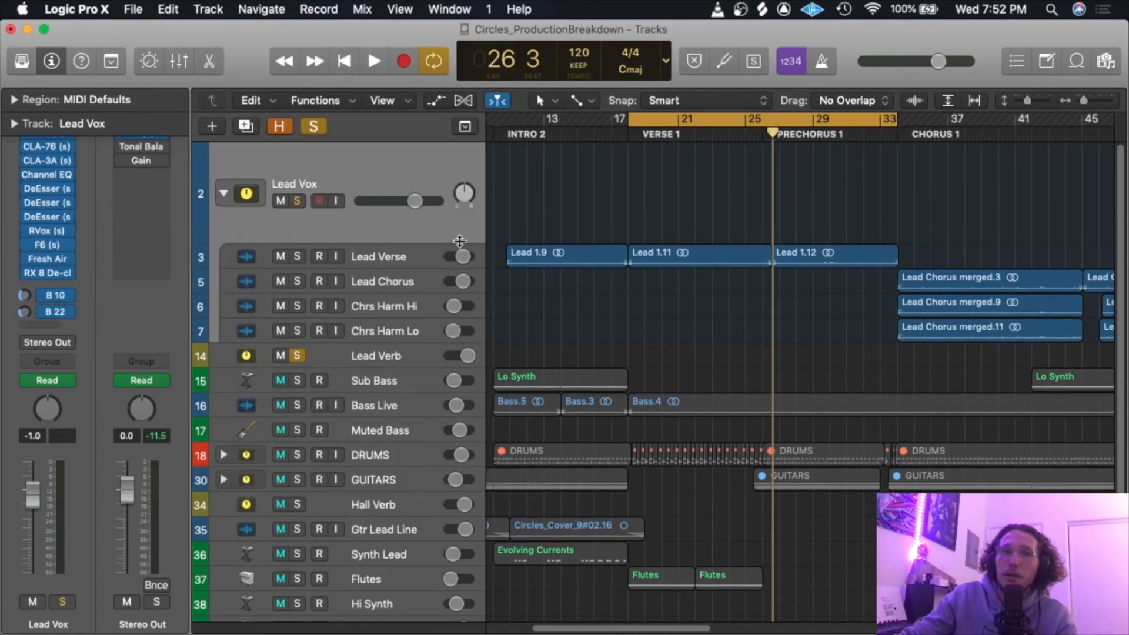
{"action": "left_click", "coordinate": [382, 252]}
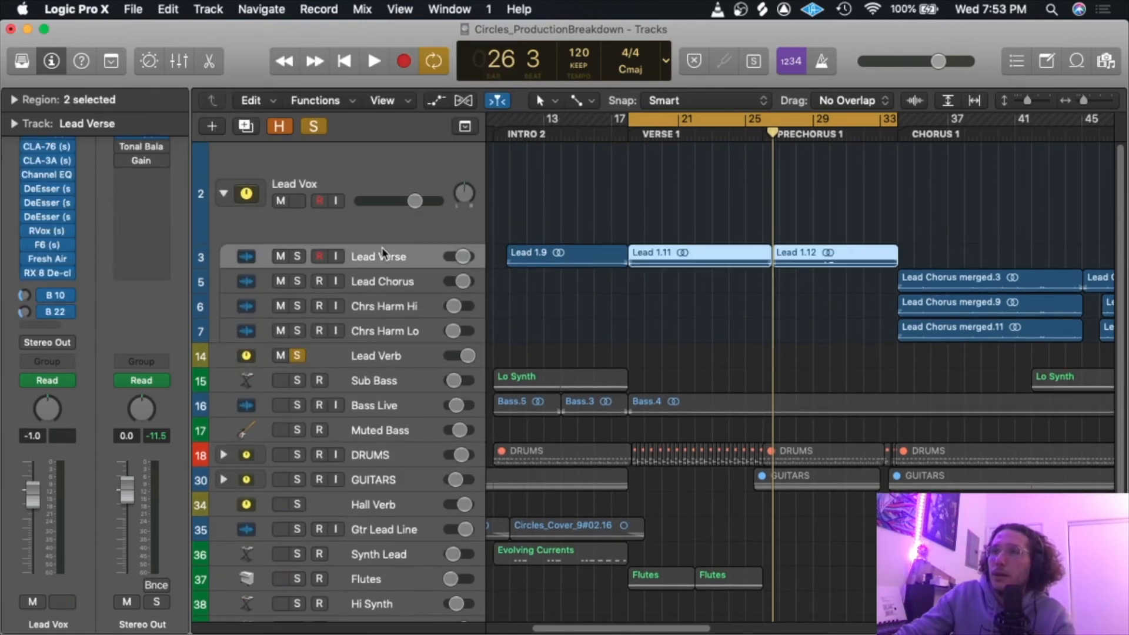
{"action": "left_click", "coordinate": [377, 355]}
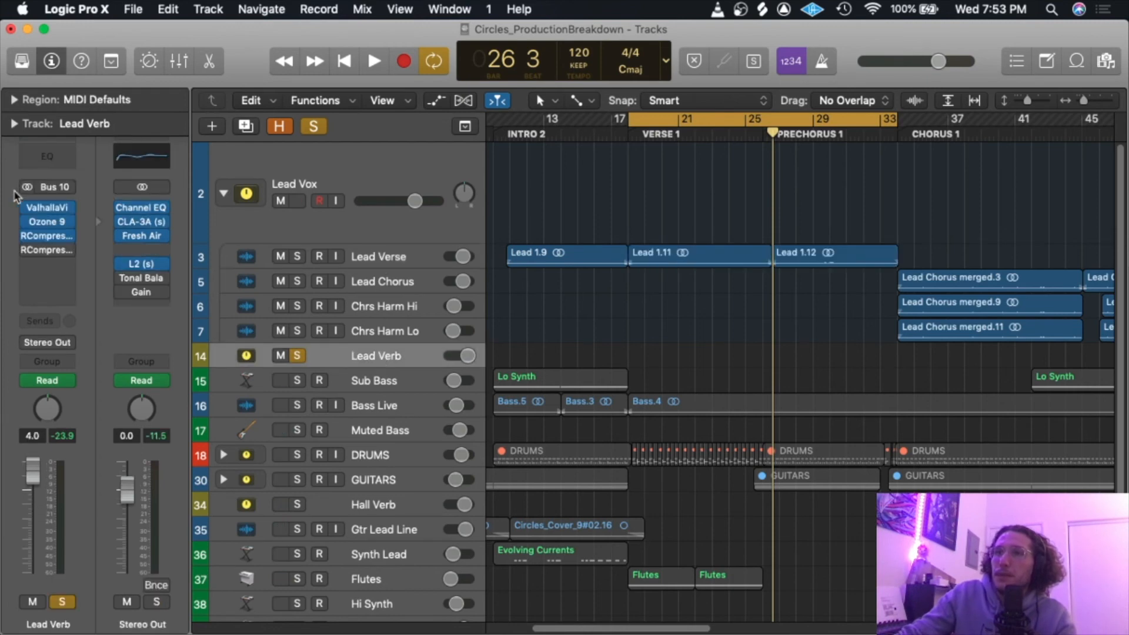
Reopen Lead Verb's first RCompressor and examine its Bus 4 side-chain, threshold, ratio, attack and release settings.
{"action": "left_click", "coordinate": [50, 236]}
{"action": "left_click_drag", "start_coordinate": [380, 93], "coordinate": [392, 100]}
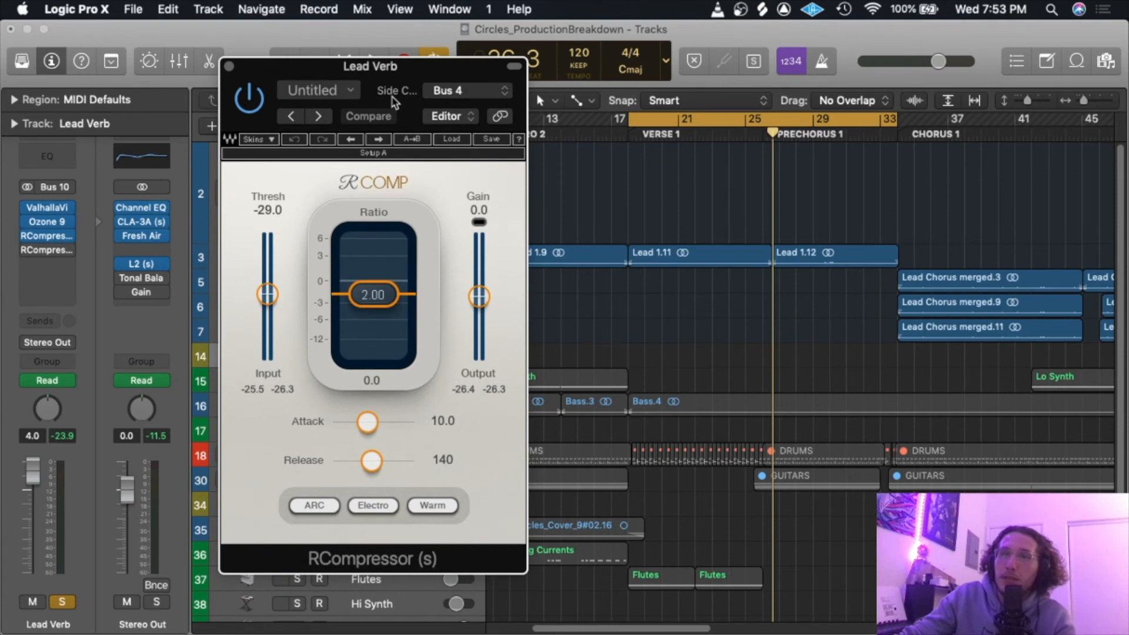
{"action": "left_click_drag", "start_coordinate": [394, 103], "coordinate": [405, 117]}
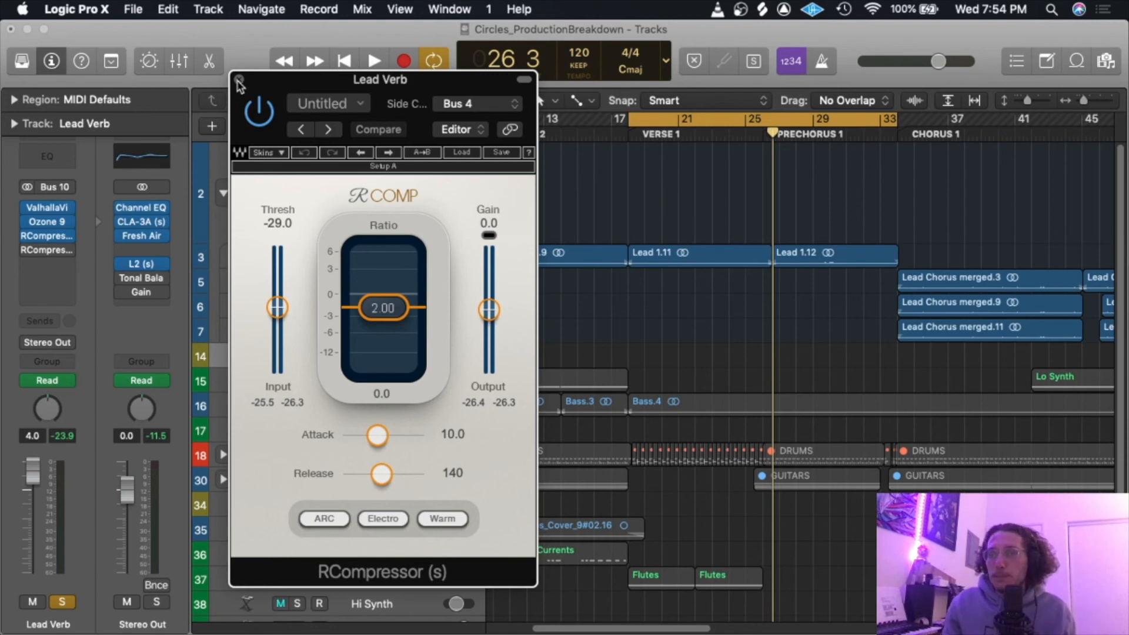
{"action": "key", "text": "ctrl+m"}
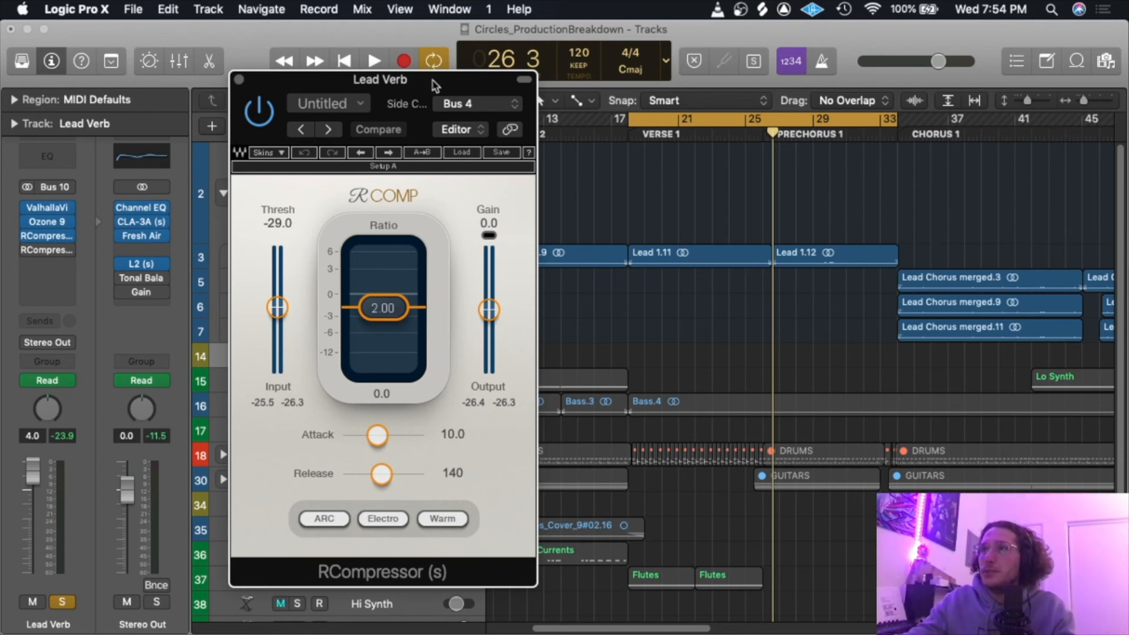
{"action": "left_click_drag", "start_coordinate": [413, 84], "coordinate": [407, 101]}
Play Verse 1 with Lead Vox soloed alongside Lead Verb, watch the RCompressor's gain reduction, and close the plug-in.
{"action": "double_click", "coordinate": [621, 134]}
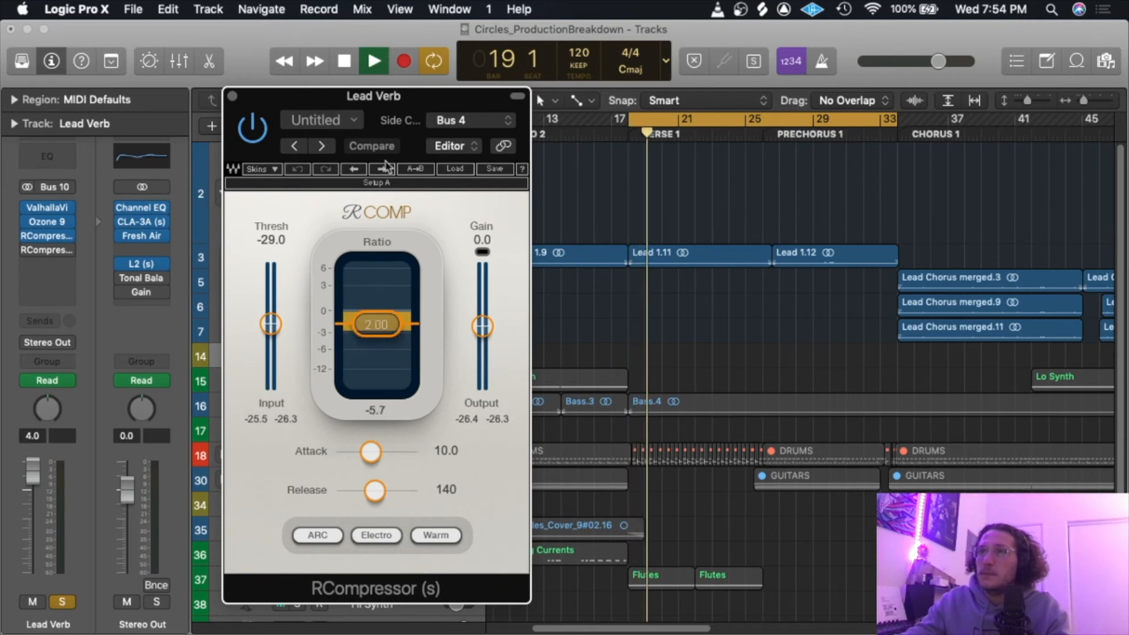
{"action": "left_click_drag", "start_coordinate": [386, 138], "coordinate": [381, 84]}
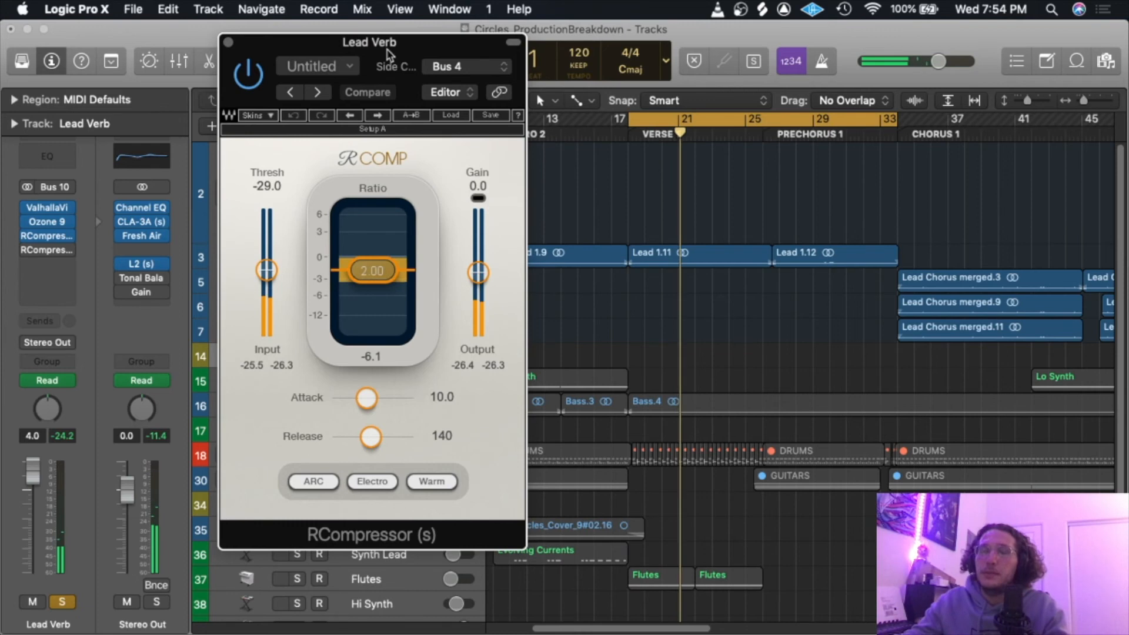
{"action": "left_click_drag", "start_coordinate": [390, 54], "coordinate": [414, 373]}
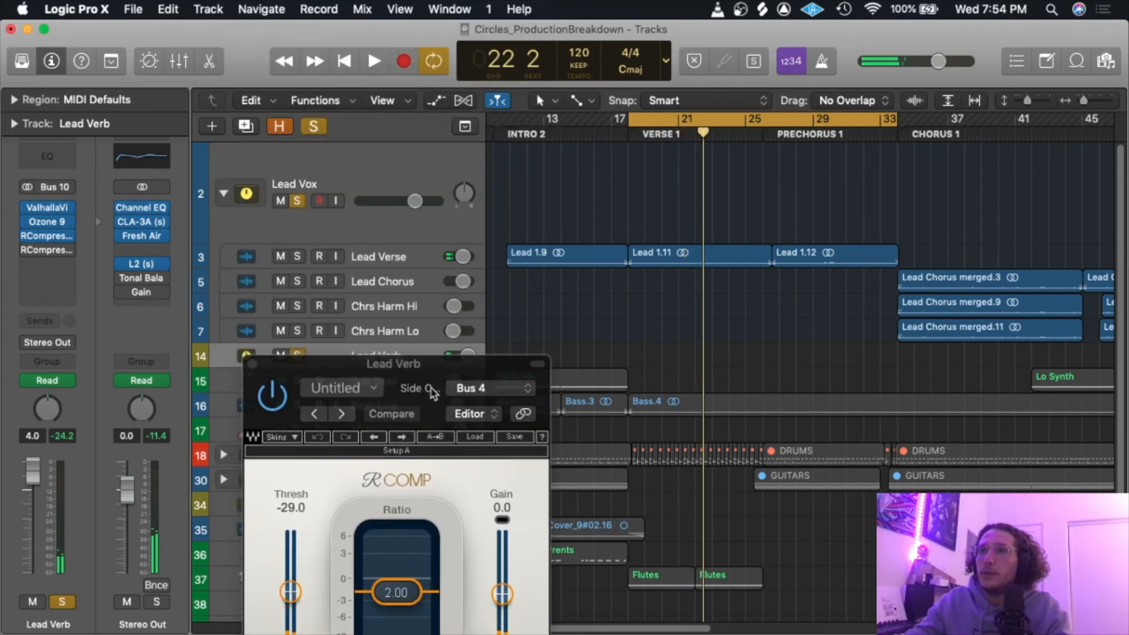
{"action": "key", "text": "space"}
{"action": "left_click_drag", "start_coordinate": [423, 390], "coordinate": [379, 57]}
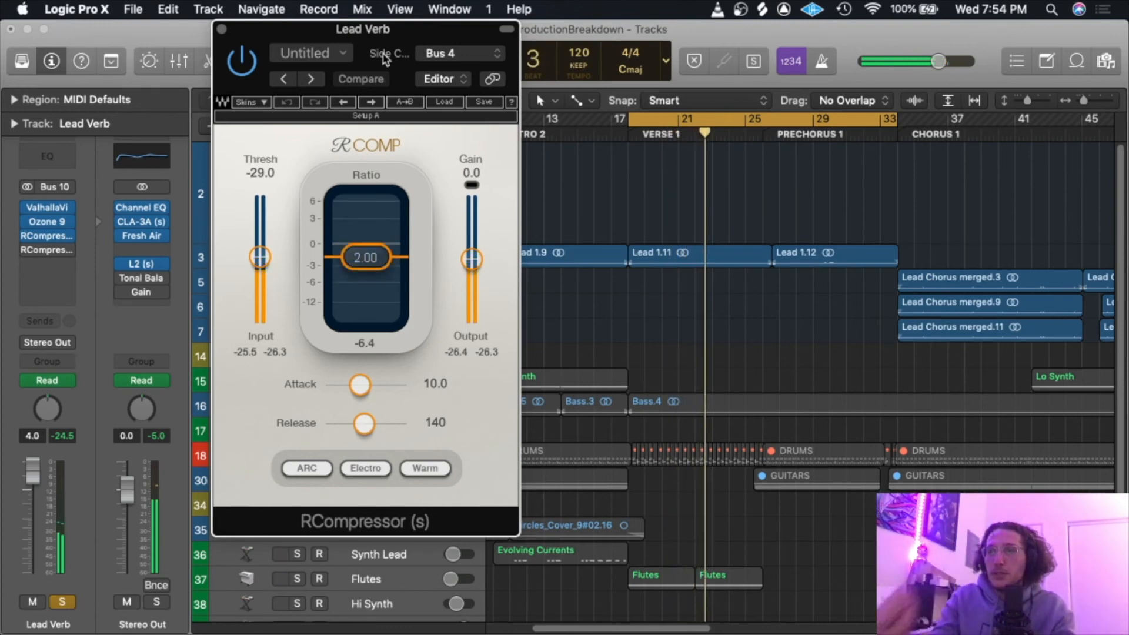
{"action": "left_click", "coordinate": [221, 29]}
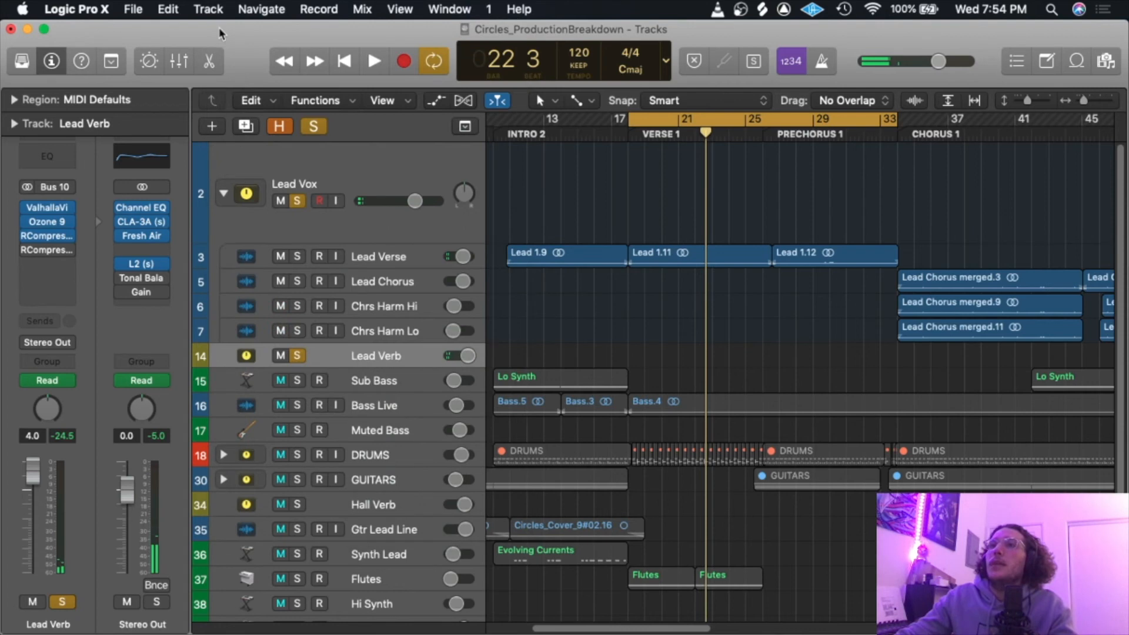
Re-enable and open Lead Verb's second RCompressor, and choose Kick (Audio 17) as its side-chain source.
{"action": "mouse_move", "coordinate": [36, 238]}
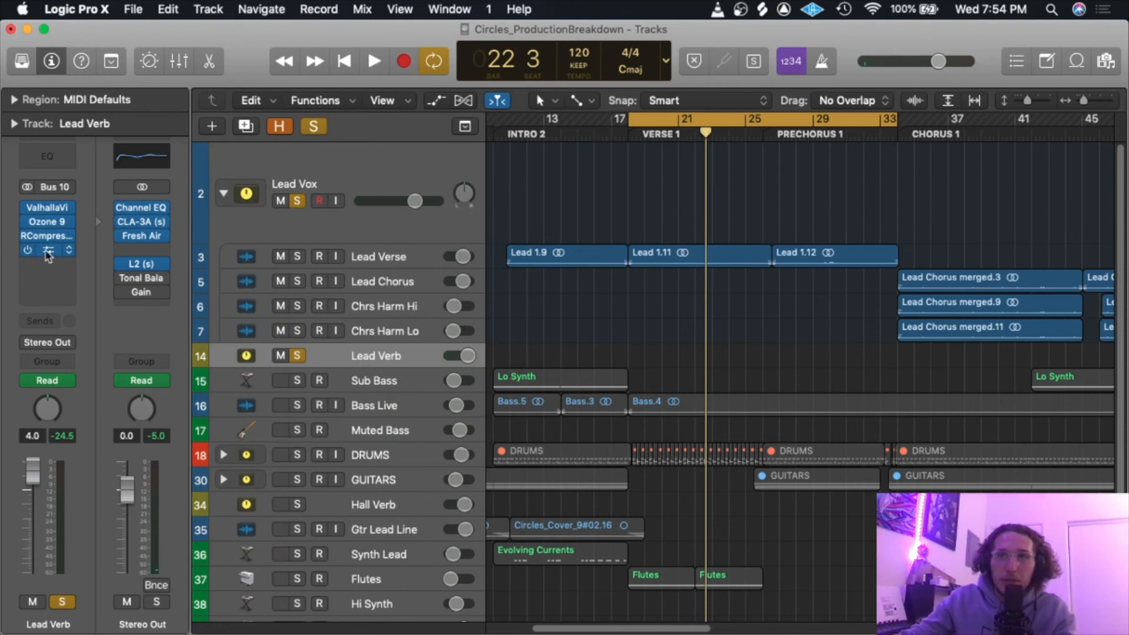
{"action": "left_click", "coordinate": [48, 254]}
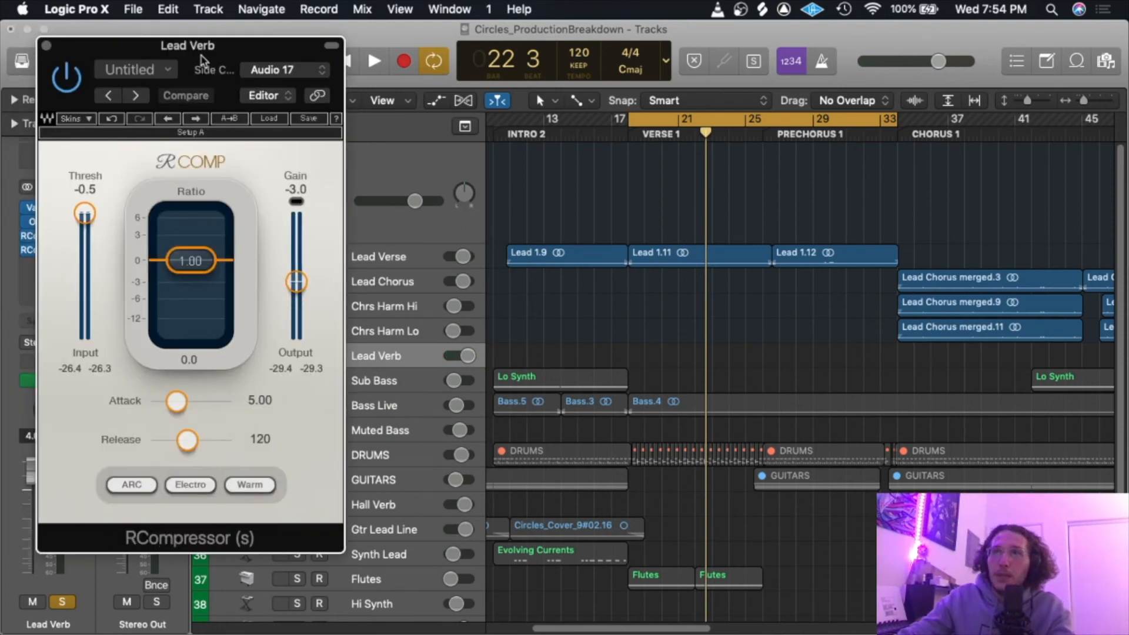
{"action": "left_click", "coordinate": [278, 69]}
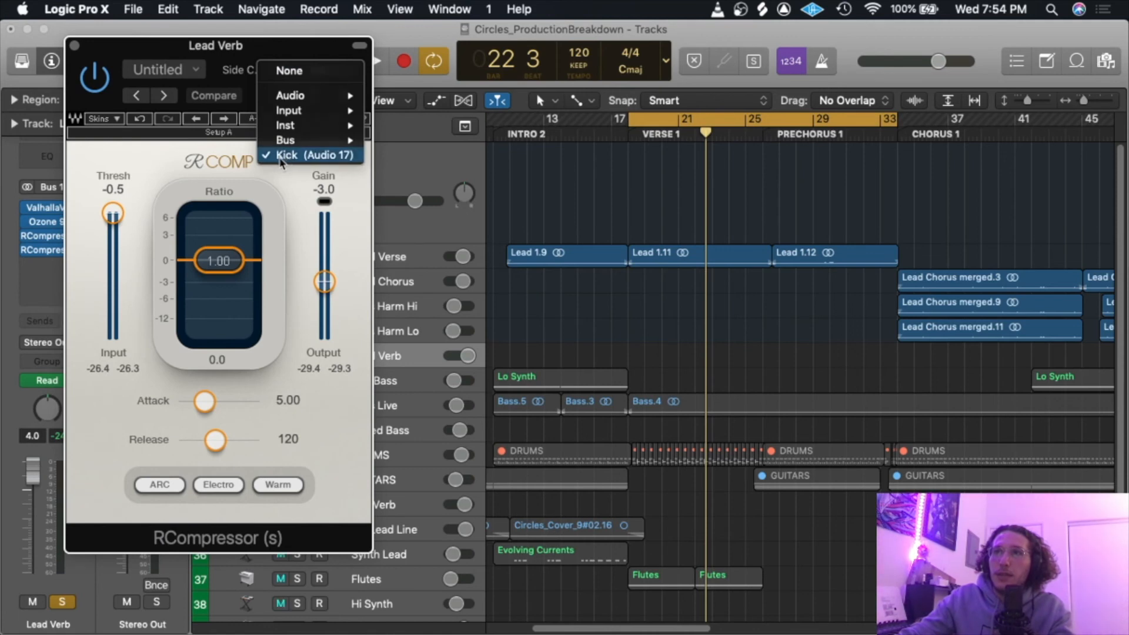
{"action": "left_click", "coordinate": [344, 154]}
Play Verse 1 to watch the second RCompressor react to the kick, close the plug-in, and save the project.
{"action": "key", "text": "space"}
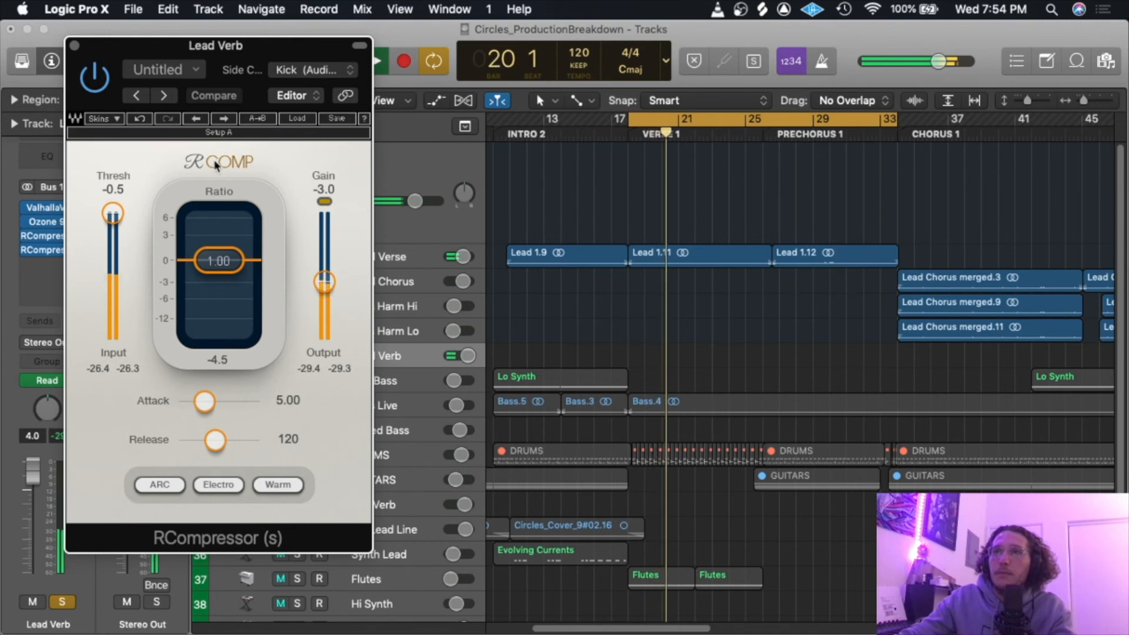
{"action": "left_click", "coordinate": [73, 47]}
{"action": "left_click", "coordinate": [274, 63]}
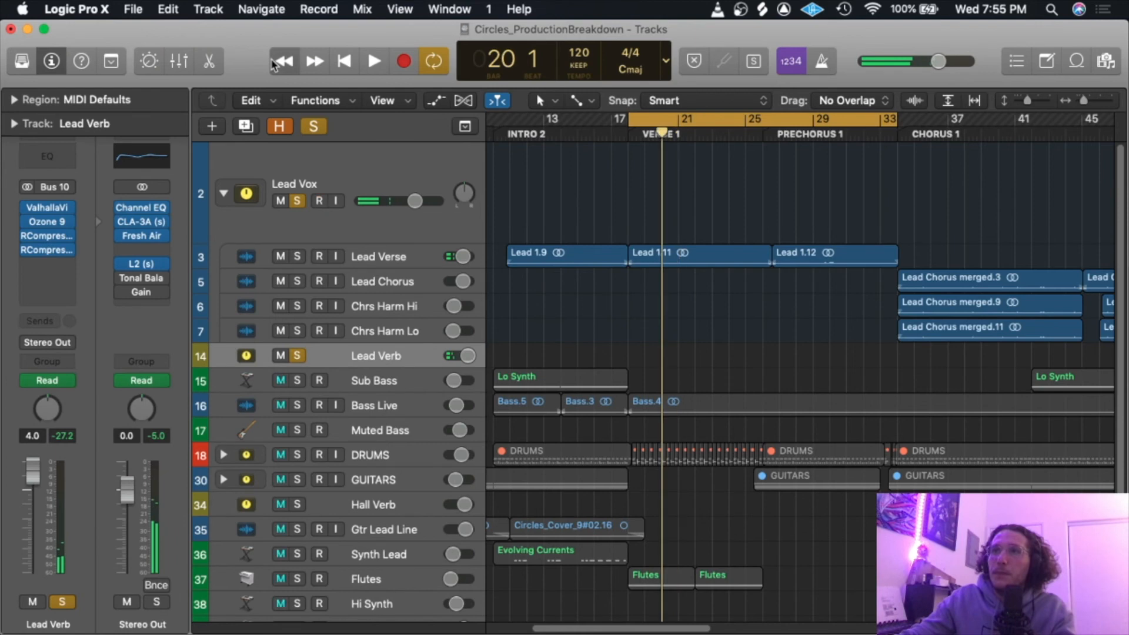
{"action": "key", "text": "super+s"}
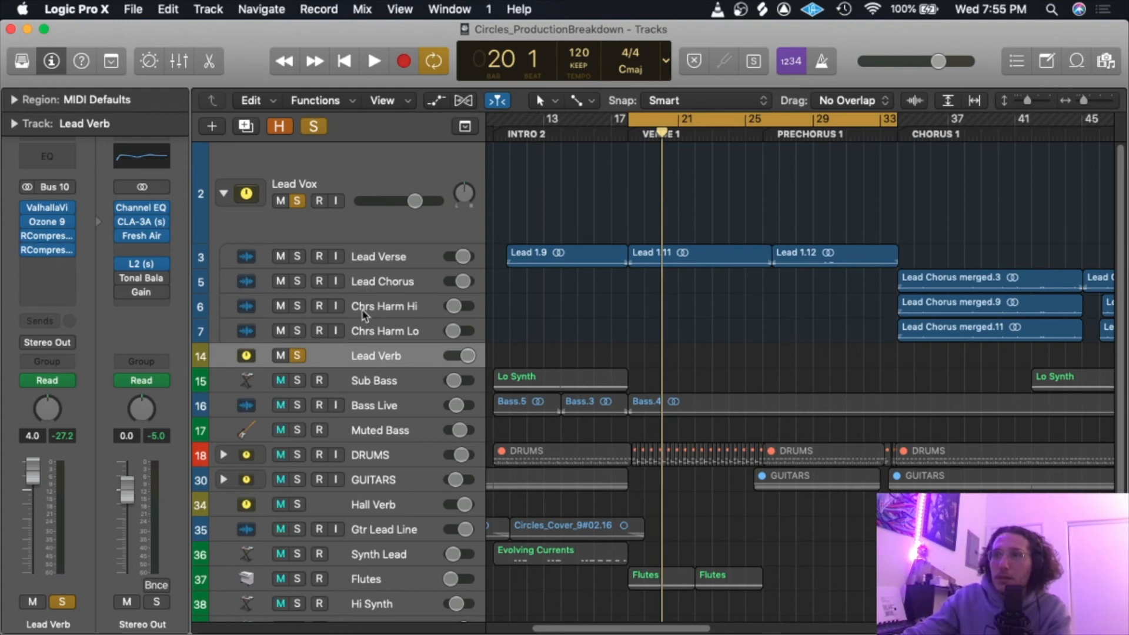
Show track automation without solo or cycling, and examine Lead Verse's H-Delay bypass automation around Prechorus 2.
{"action": "key", "text": "z"}
{"action": "scroll", "coordinate": [354, 242], "scroll_direction": "up", "scroll_amount": 1}
{"action": "left_click", "coordinate": [223, 193]}
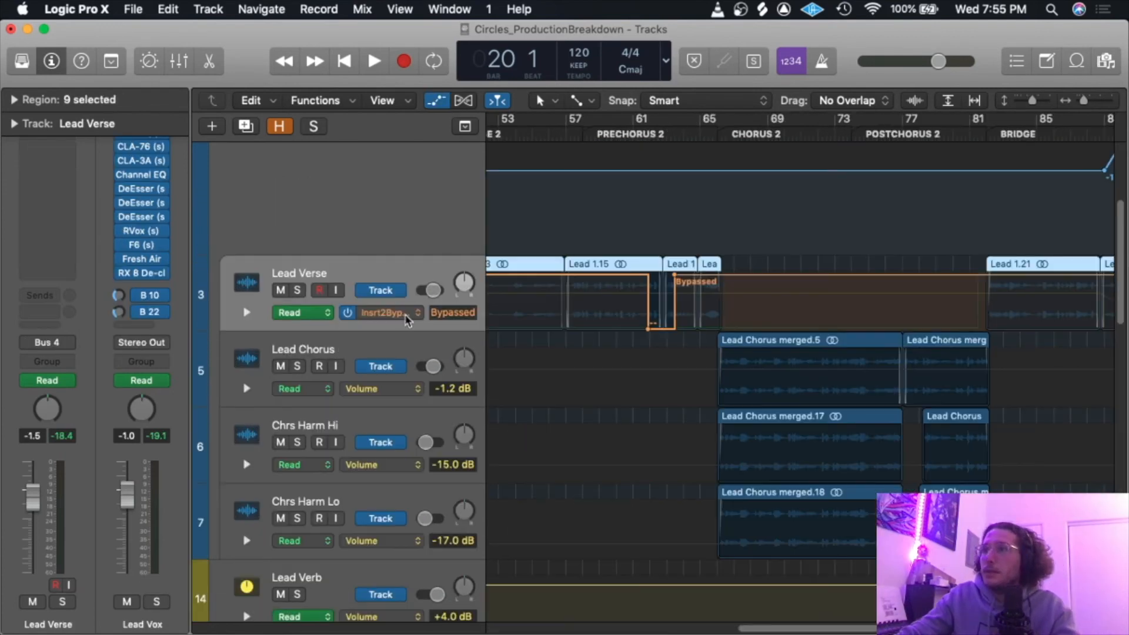
{"action": "scroll", "coordinate": [659, 318], "scroll_direction": "left", "scroll_amount": 3}
{"action": "scroll", "coordinate": [658, 318], "scroll_direction": "right", "scroll_amount": 3}
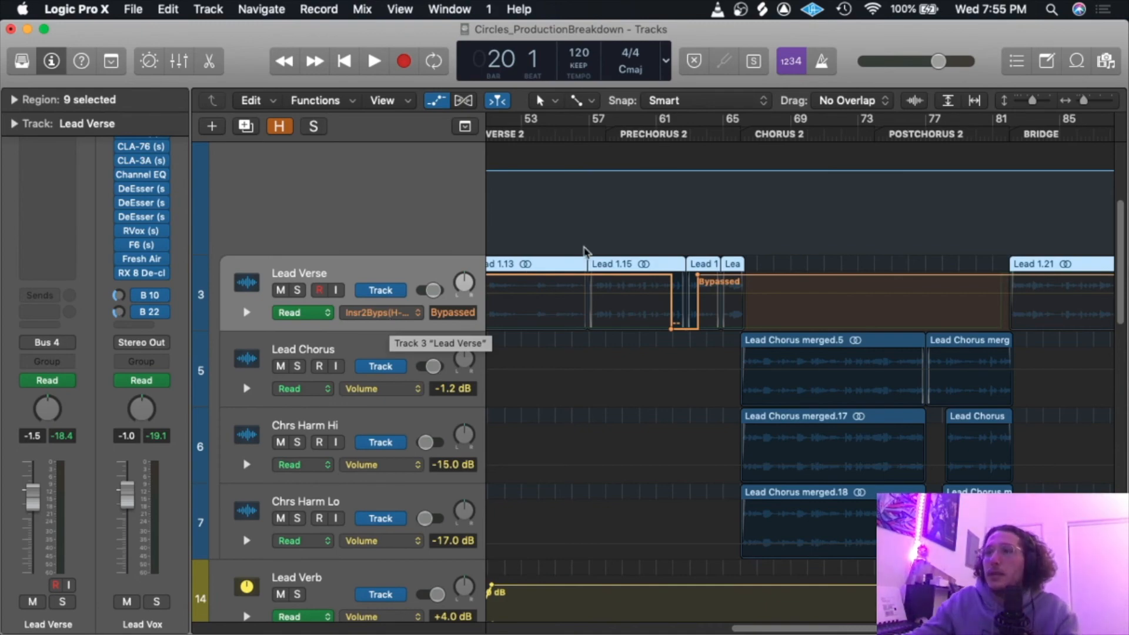
Open the full mixer, examine the H-Delay plug-in on the Lead Verse channel, and close it.
{"action": "key", "text": "super+2"}
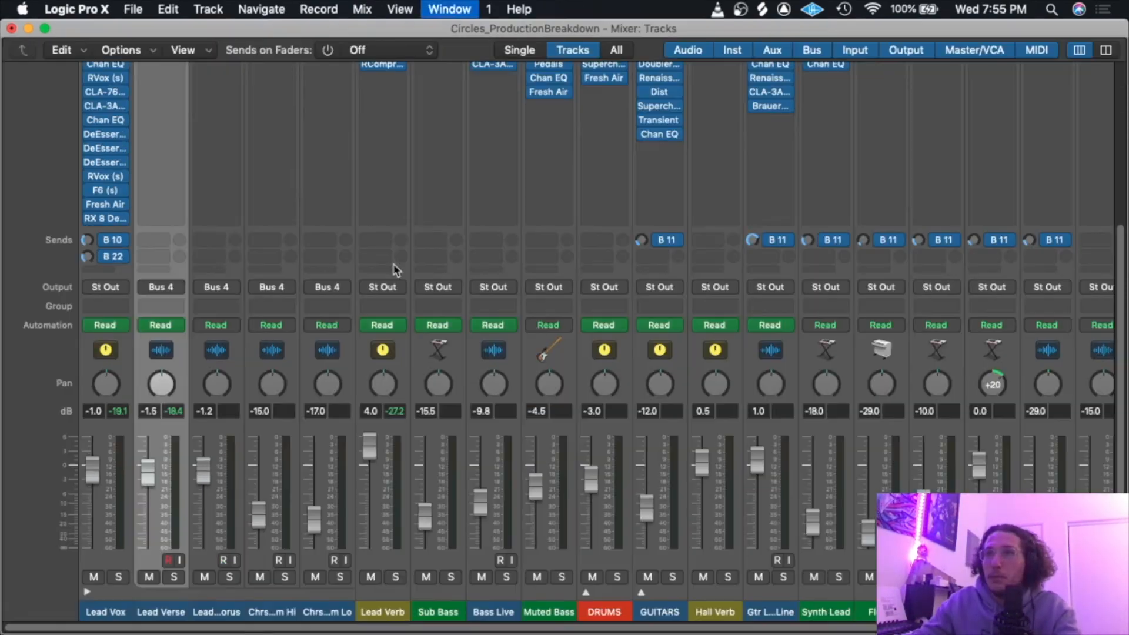
{"action": "scroll", "coordinate": [298, 228], "scroll_direction": "up", "scroll_amount": 10}
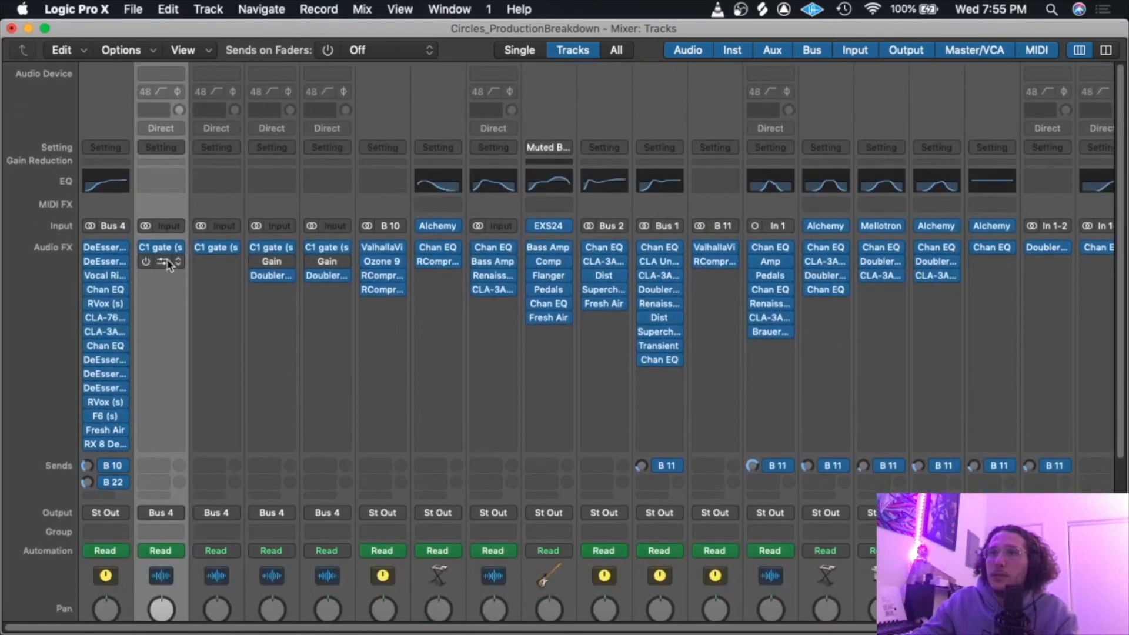
{"action": "left_click", "coordinate": [166, 263]}
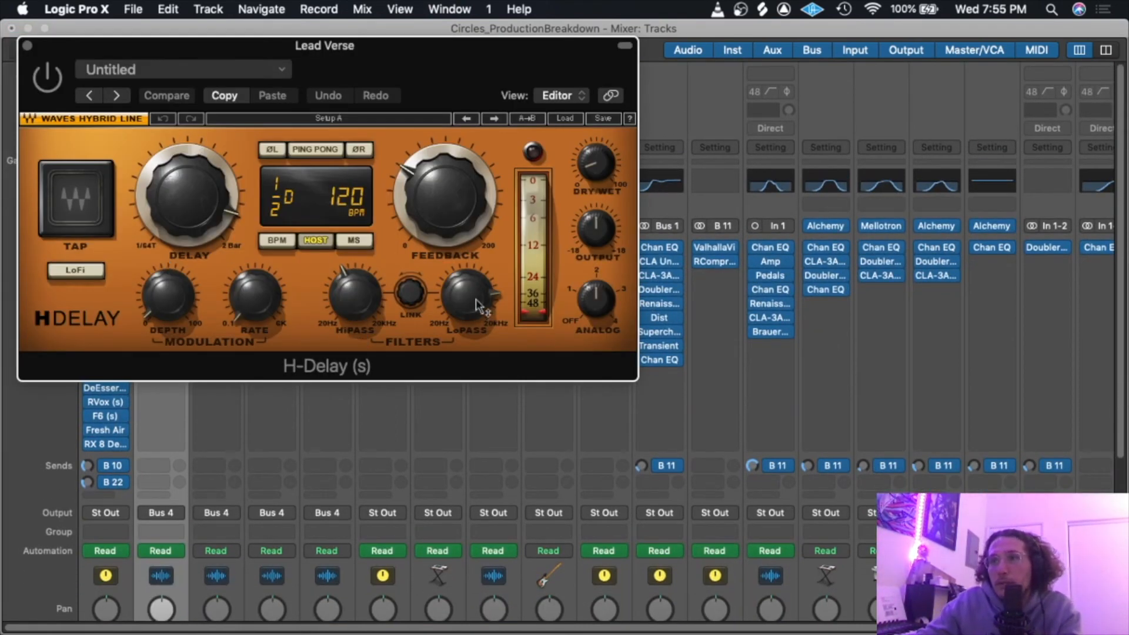
{"action": "left_click", "coordinate": [27, 45]}
{"action": "scroll", "coordinate": [247, 330], "scroll_direction": "down", "scroll_amount": 2}
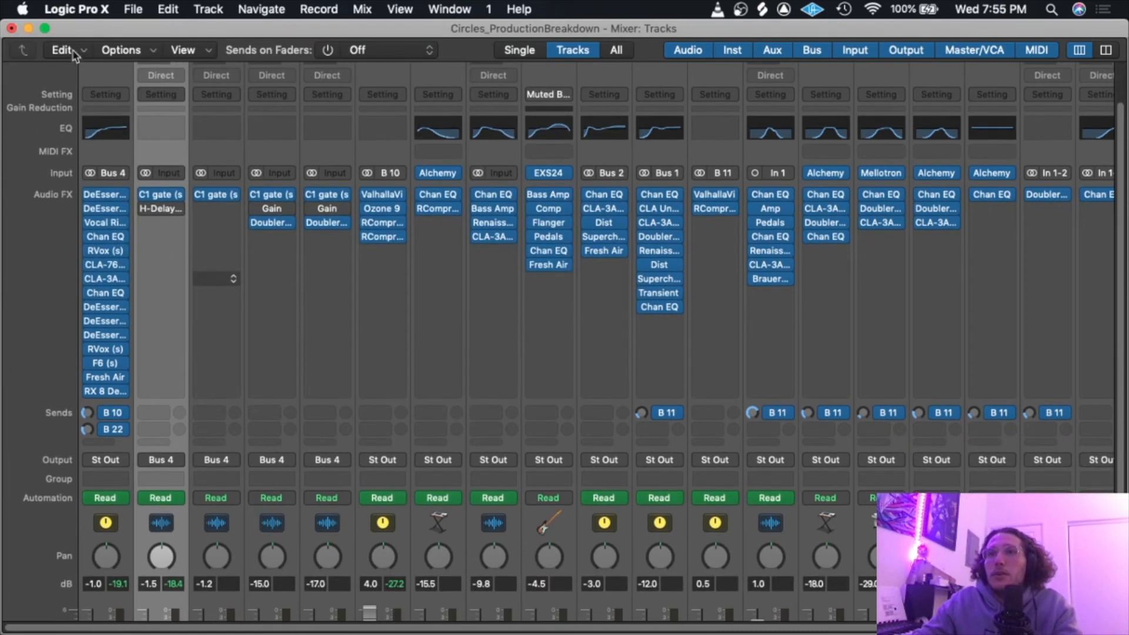
Close the mixer, solo Lead Verse, and play the end of Prechorus 2 twice to hear the automated H-Delay.
{"action": "left_click", "coordinate": [11, 28]}
{"action": "left_click", "coordinate": [629, 134]}
{"action": "left_click", "coordinate": [298, 289]}
{"action": "key", "text": "space"}
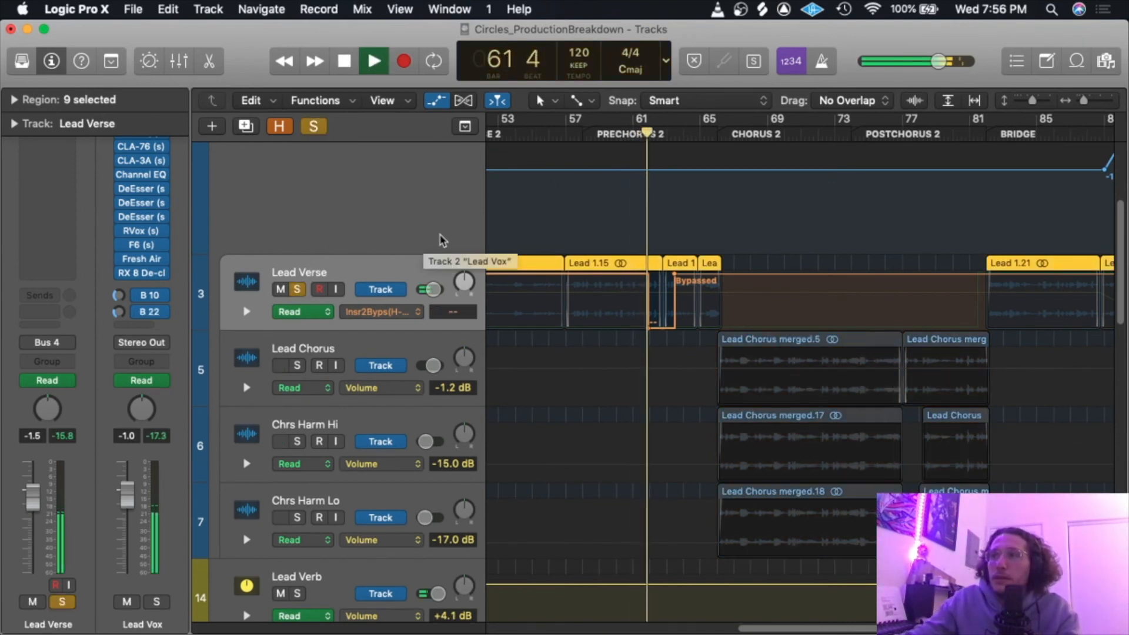
{"action": "scroll", "coordinate": [444, 231], "scroll_direction": "up", "scroll_amount": 1}
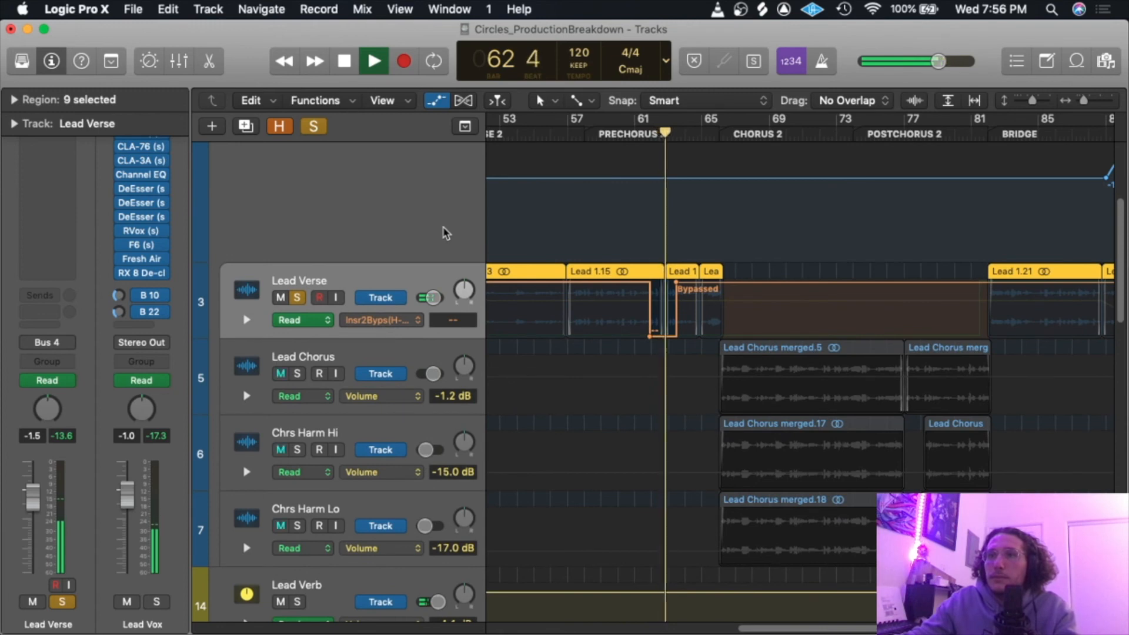
{"action": "key", "text": "space"}
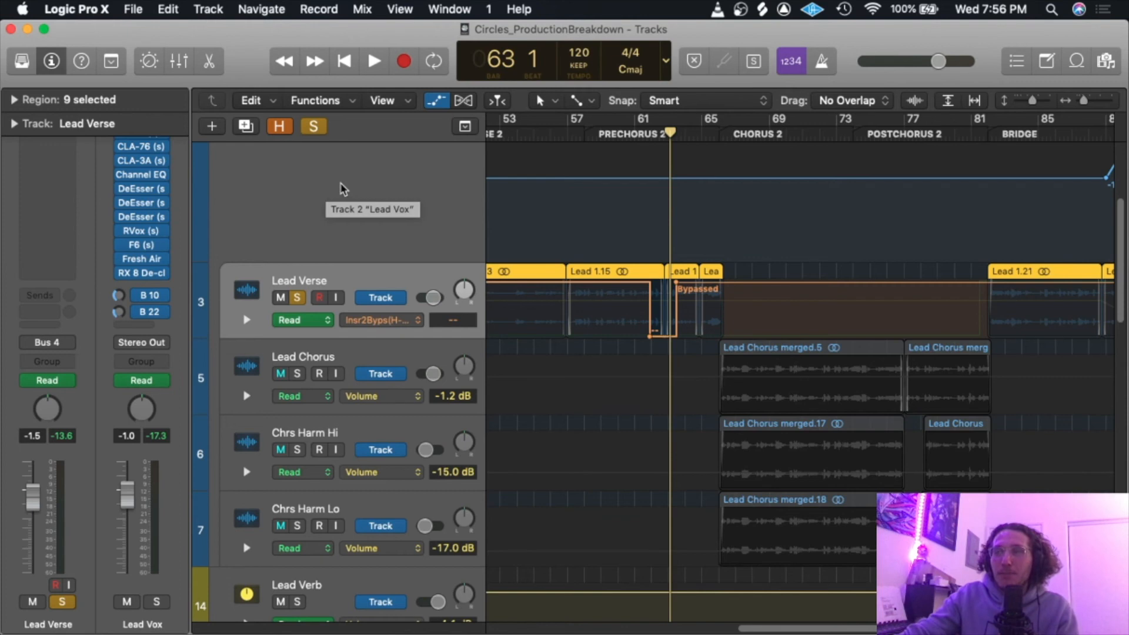
{"action": "left_click", "coordinate": [644, 134]}
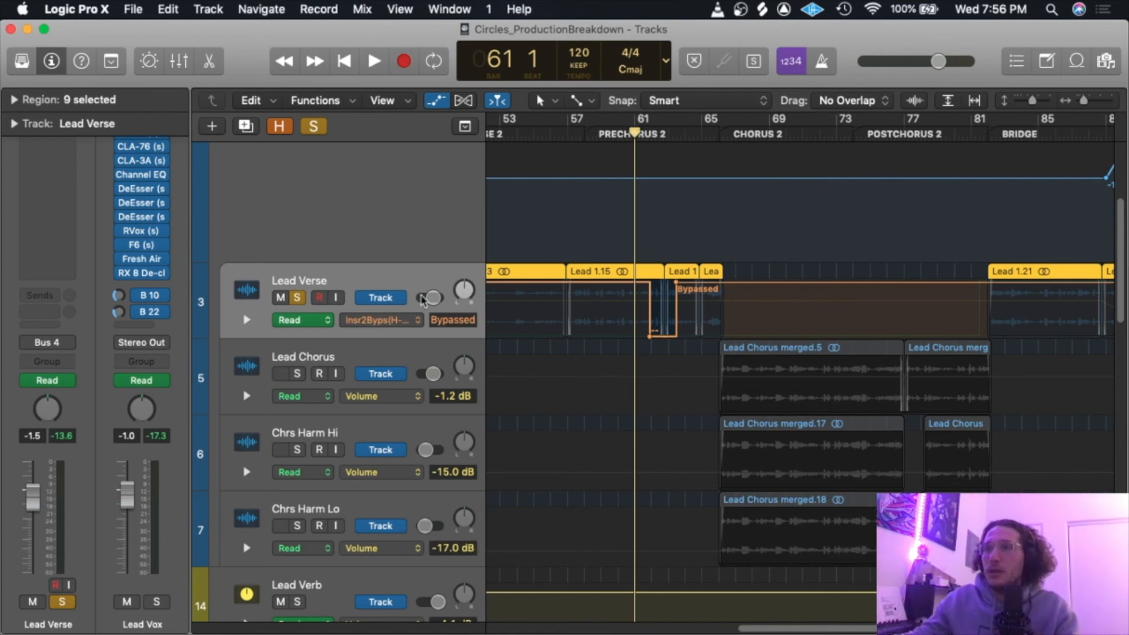
{"action": "key", "text": "space"}
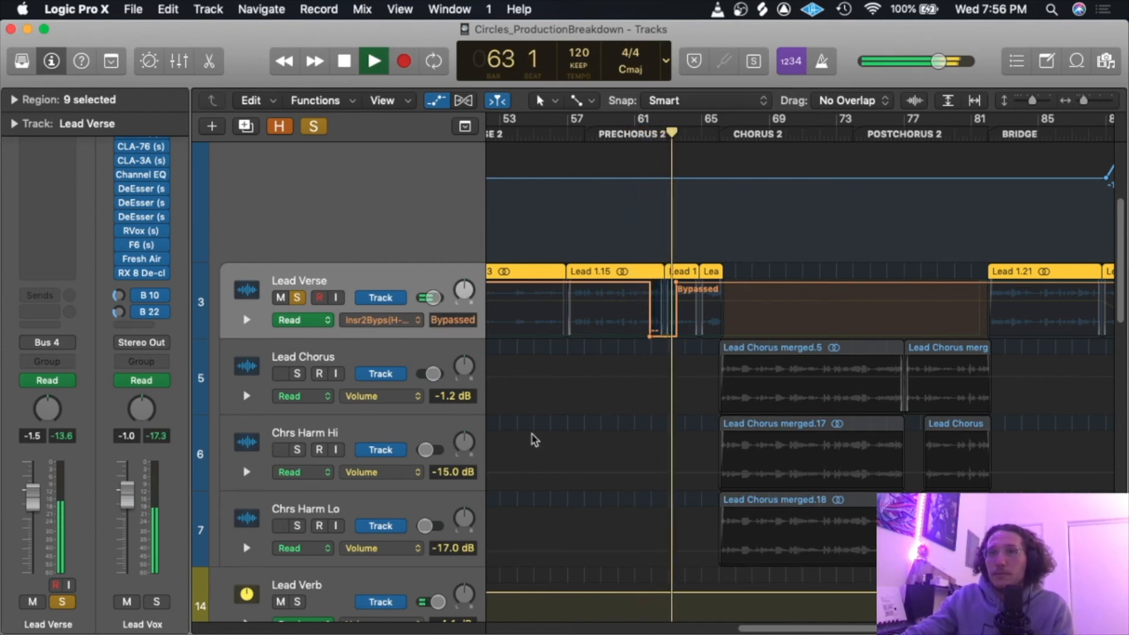
{"action": "key", "text": "space"}
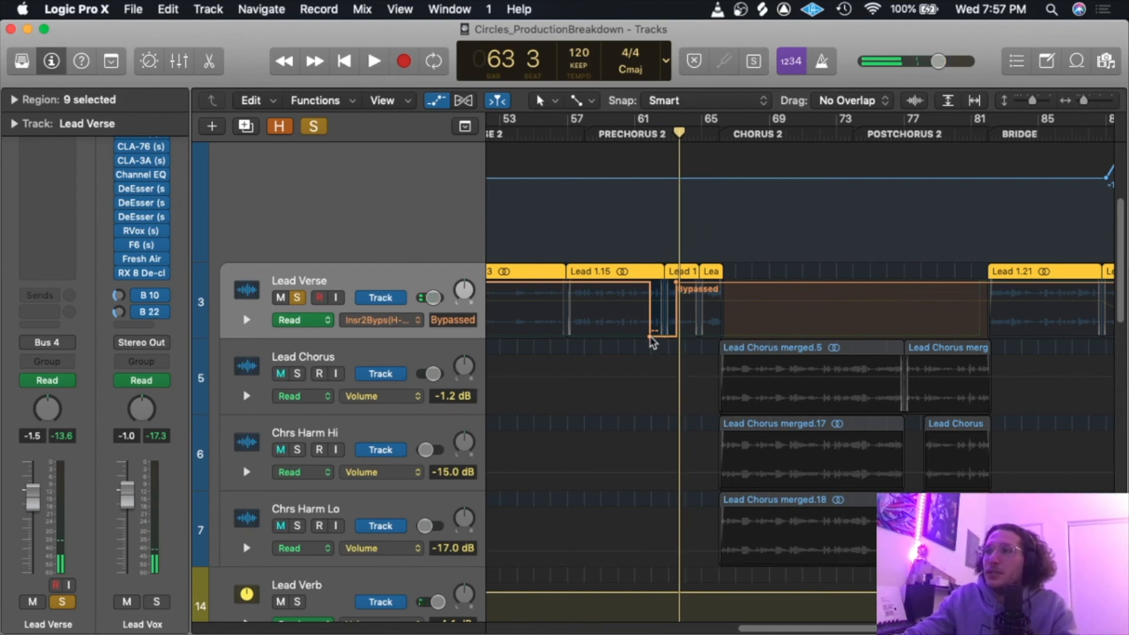
Hide the track automation, select all tracks to shrink them to one even height, and collapse the Lead Vox stack.
{"action": "left_click_drag", "start_coordinate": [1031, 101], "coordinate": [1032, 104]}
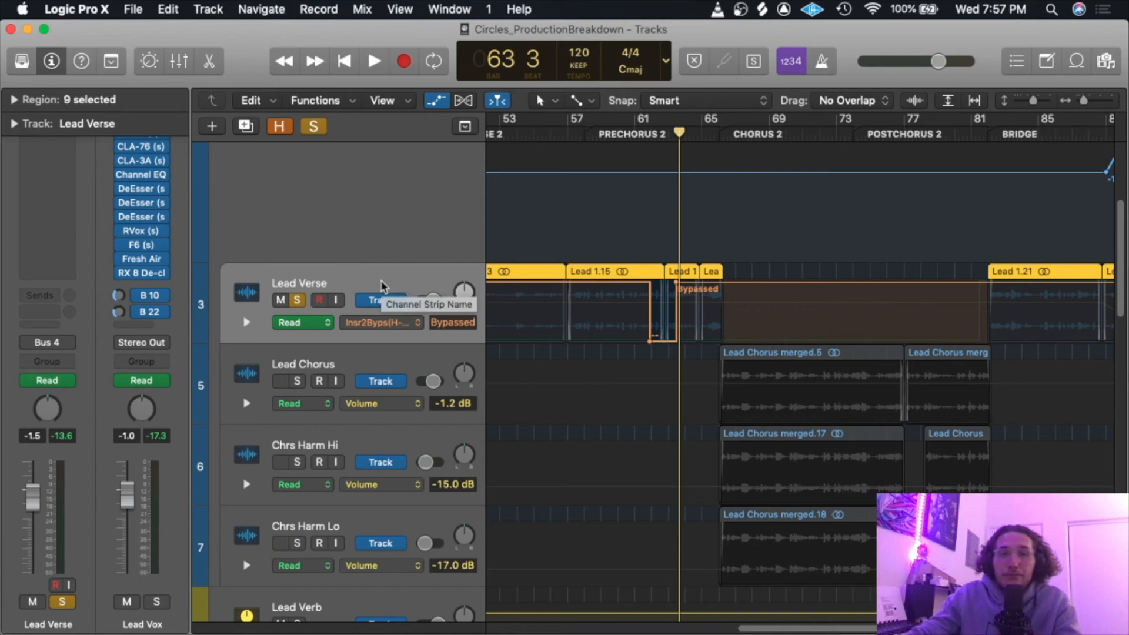
{"action": "scroll", "coordinate": [599, 230], "scroll_direction": "up", "scroll_amount": 5}
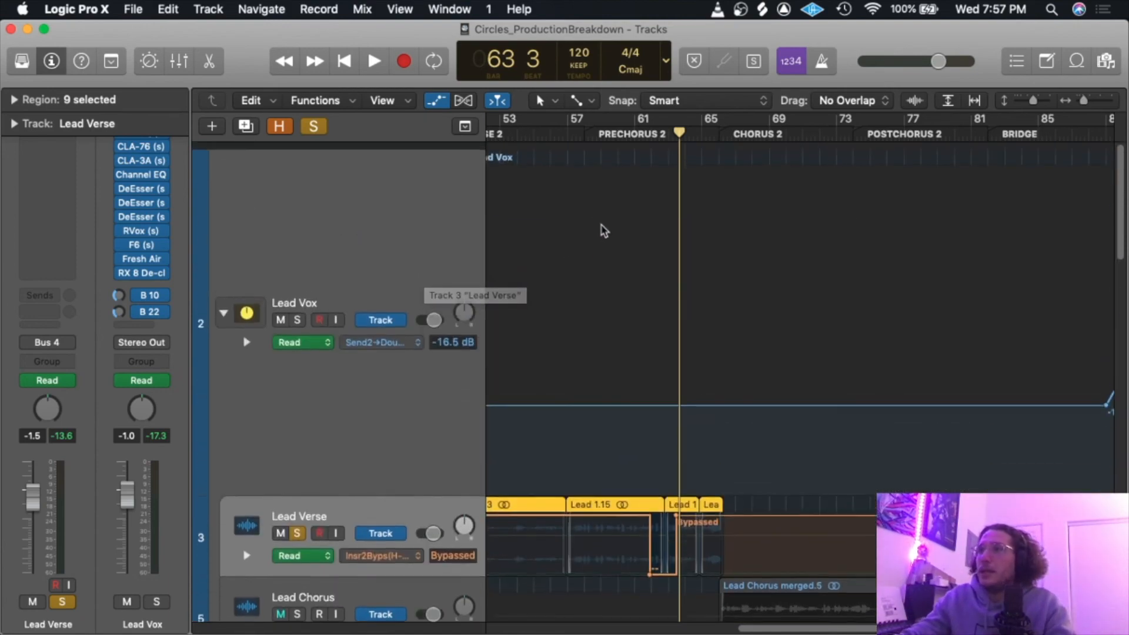
{"action": "scroll", "coordinate": [466, 224], "scroll_direction": "down", "scroll_amount": 8}
{"action": "scroll", "coordinate": [446, 236], "scroll_direction": "up", "scroll_amount": 7}
{"action": "scroll", "coordinate": [428, 339], "scroll_direction": "down", "scroll_amount": 1}
{"action": "scroll", "coordinate": [428, 339], "scroll_direction": "down", "scroll_amount": 3}
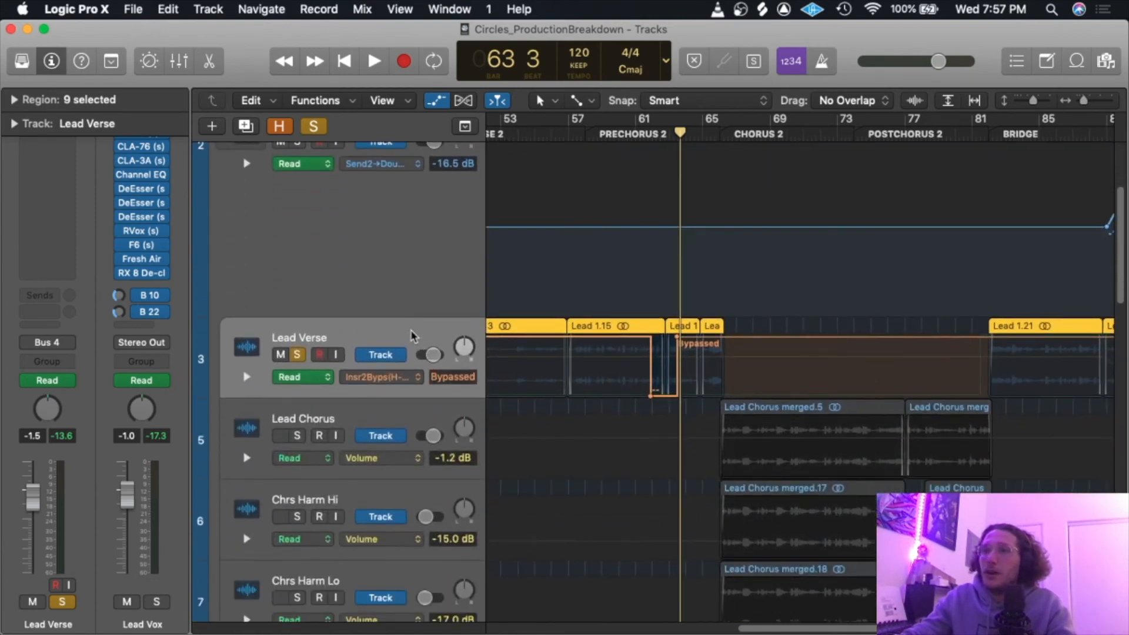
{"action": "key", "text": "a"}
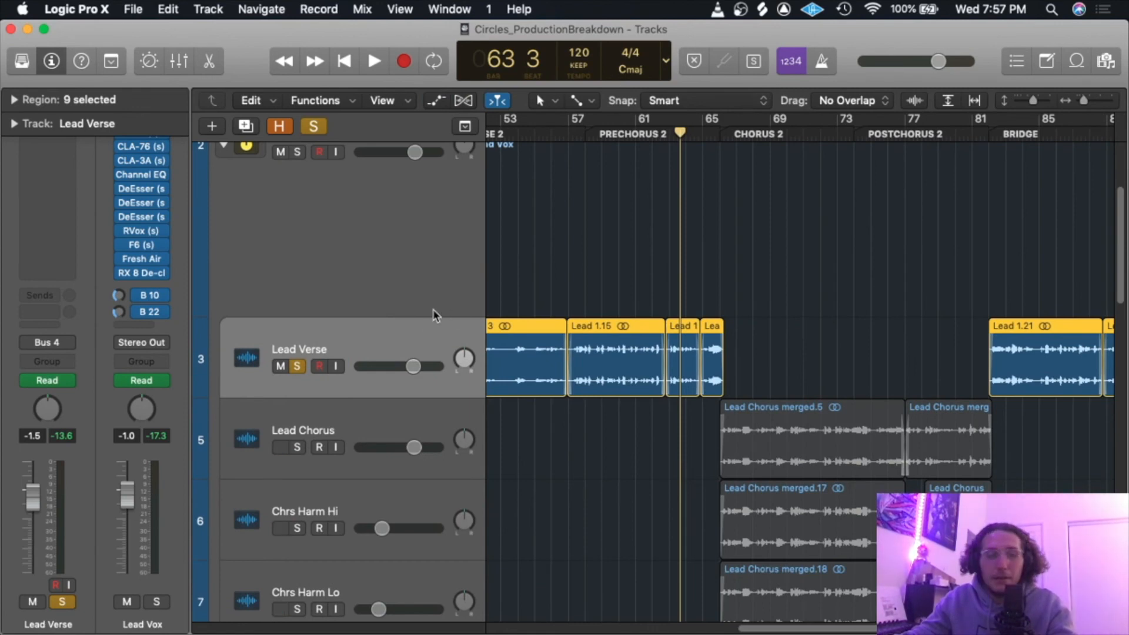
{"action": "key", "text": "super+a"}
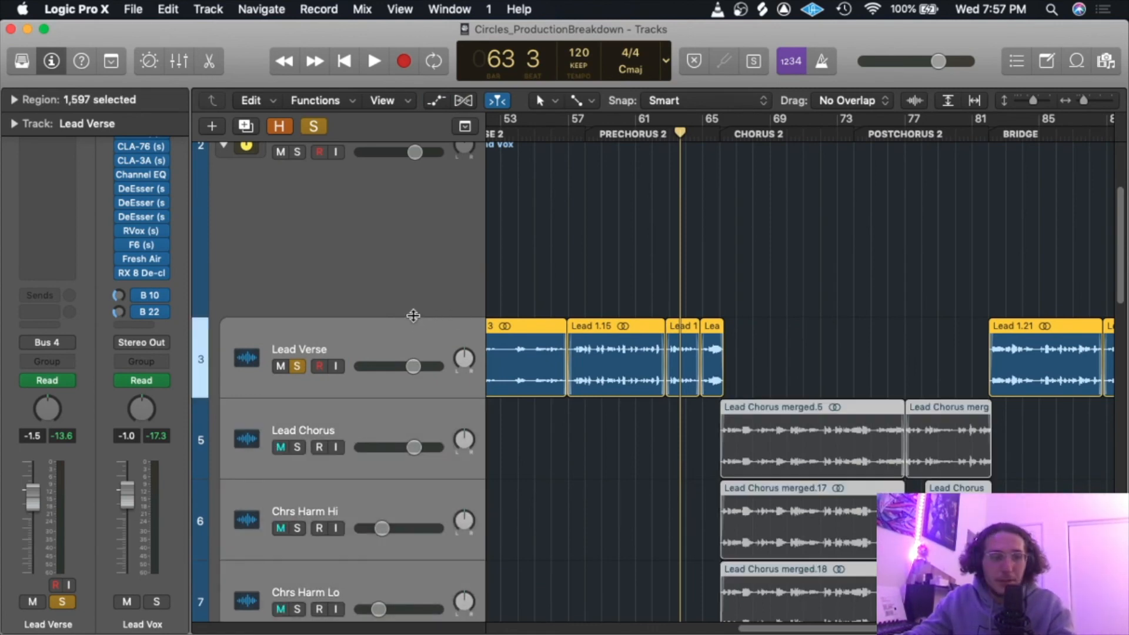
{"action": "scroll", "coordinate": [412, 312], "scroll_direction": "down", "scroll_amount": 4}
{"action": "scroll", "coordinate": [410, 309], "scroll_direction": "up", "scroll_amount": 3}
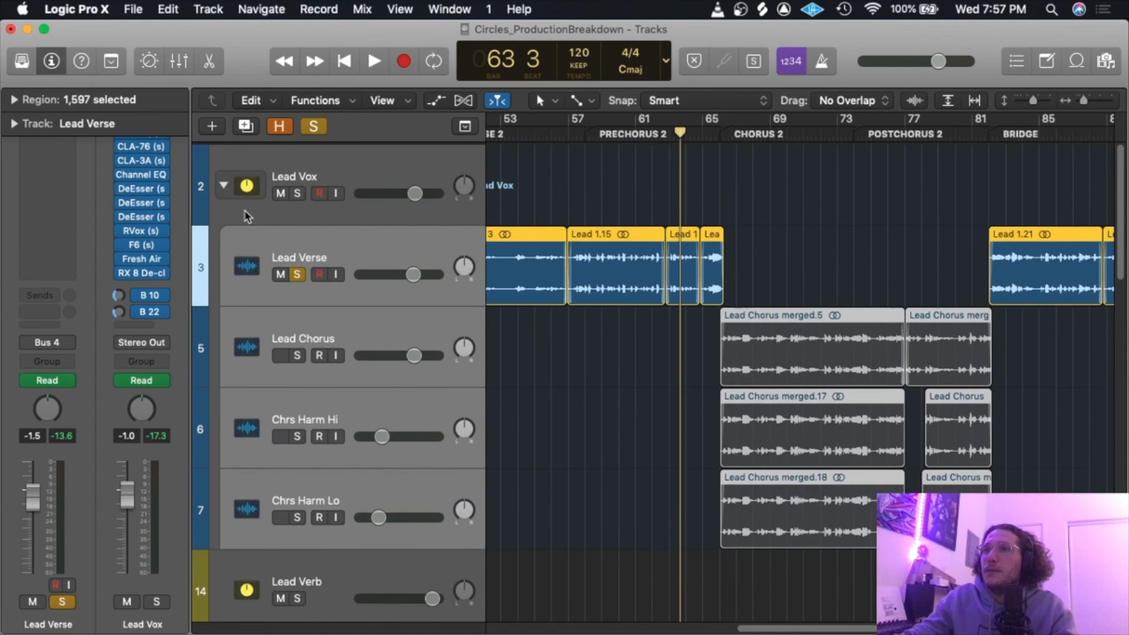
{"action": "left_click", "coordinate": [223, 185]}
{"action": "left_click_drag", "start_coordinate": [1033, 100], "coordinate": [1029, 104]}
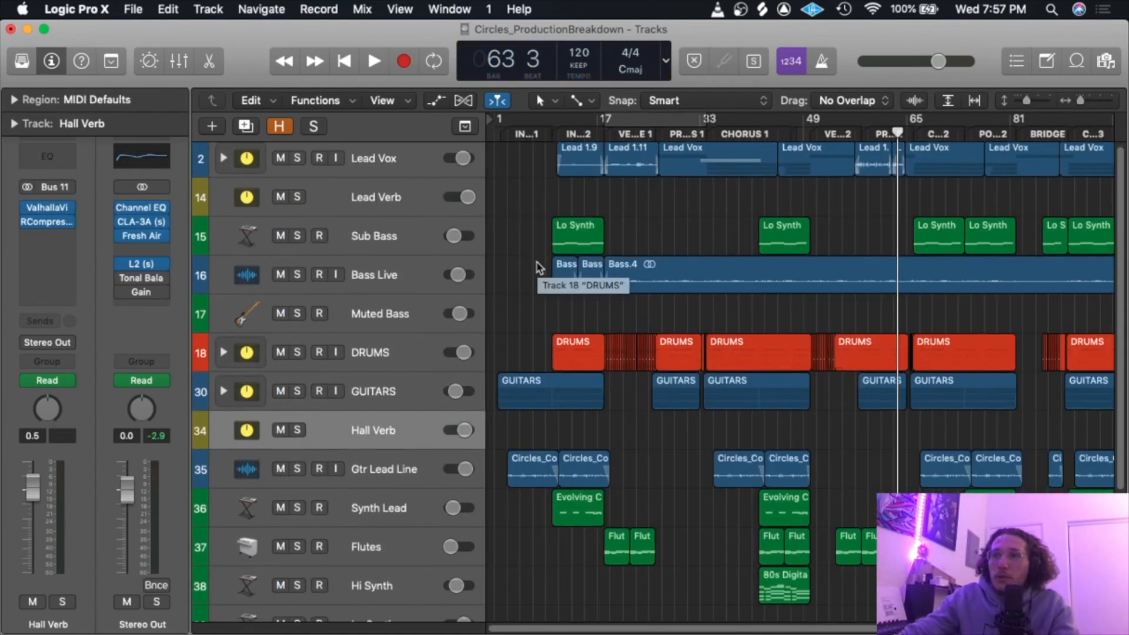
Look through the track list down to Stereo Out and save the project.
{"action": "scroll", "coordinate": [537, 267], "scroll_direction": "down", "scroll_amount": 2}
{"action": "scroll", "coordinate": [535, 270], "scroll_direction": "up", "scroll_amount": 3}
{"action": "scroll", "coordinate": [522, 277], "scroll_direction": "down", "scroll_amount": 5}
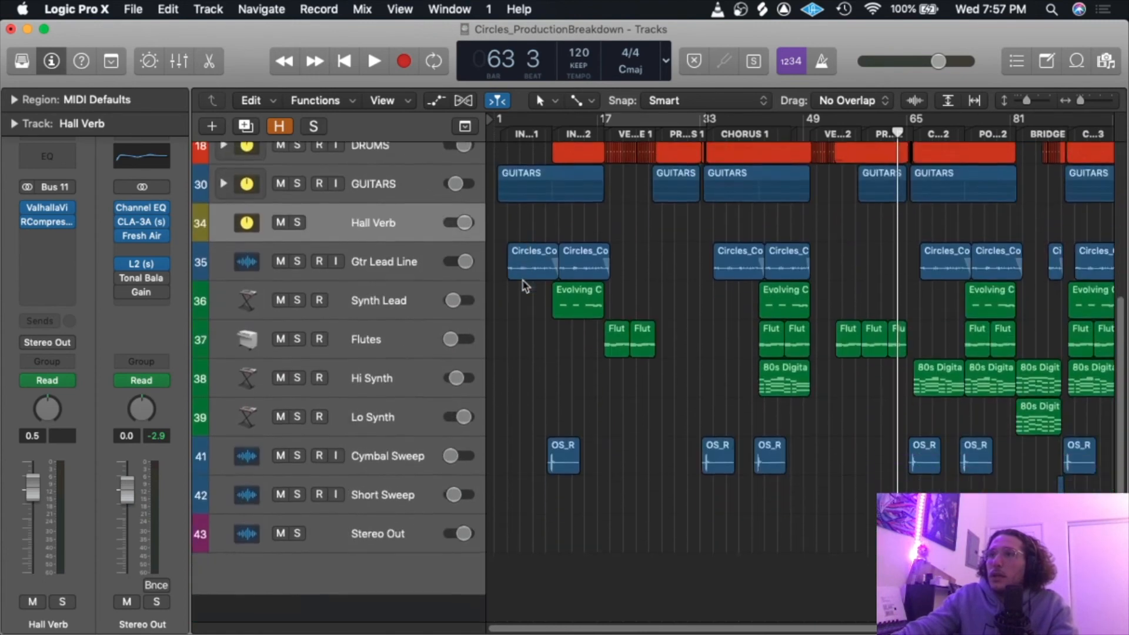
{"action": "scroll", "coordinate": [525, 286], "scroll_direction": "up", "scroll_amount": 1}
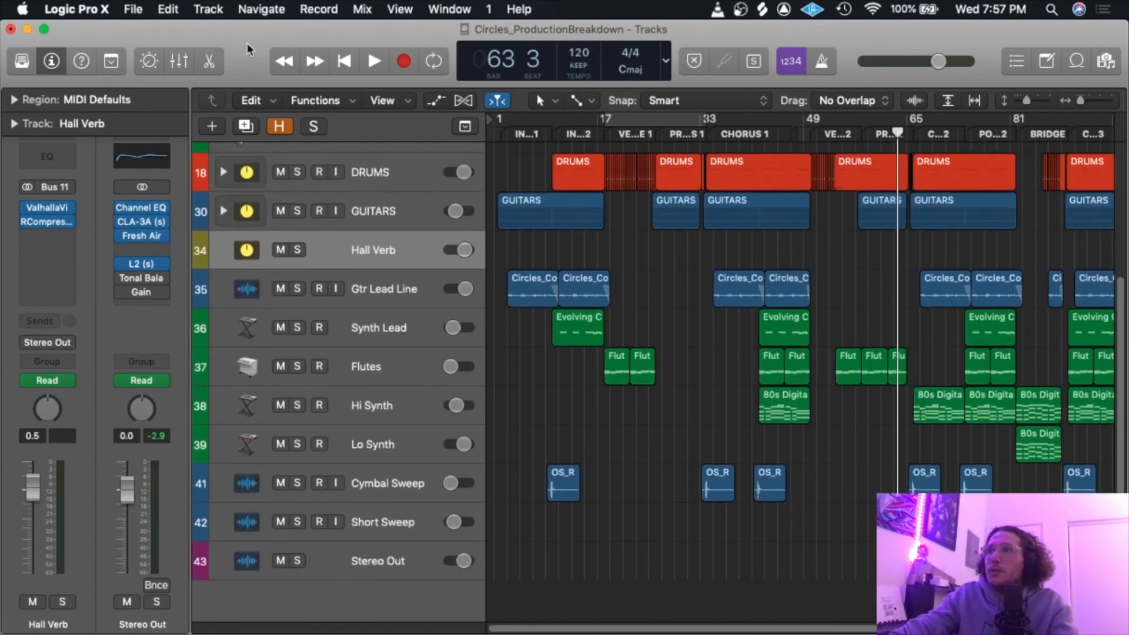
{"action": "key", "text": "super+s"}
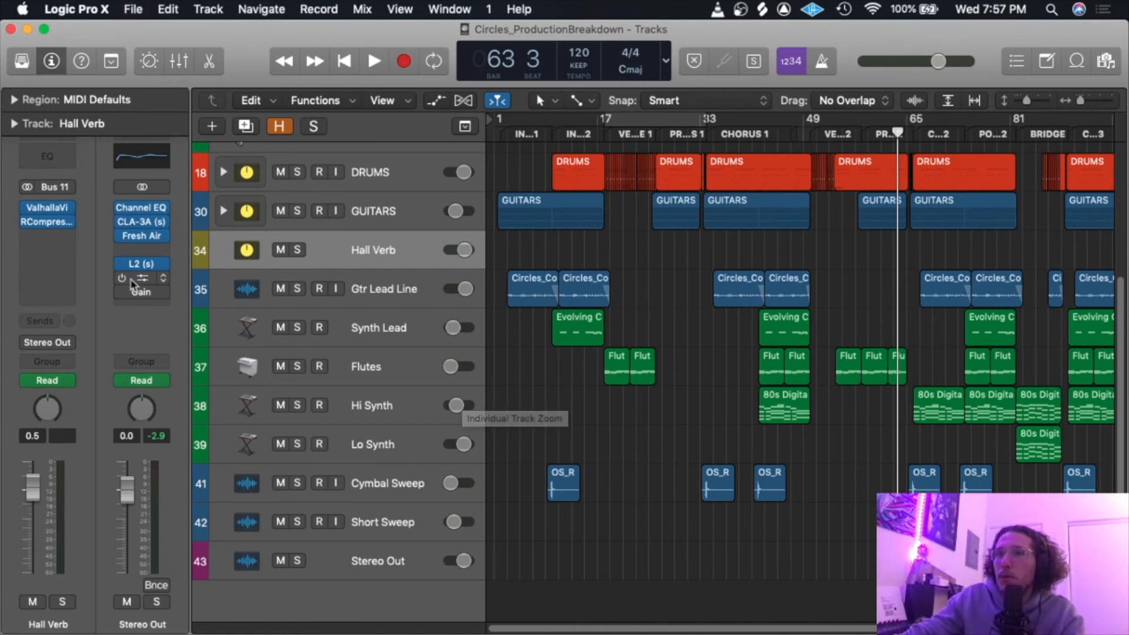
Enable Tonal Balance Control on Stereo Out and set the cycle range over Chorus 3.
{"action": "mouse_move", "coordinate": [131, 286]}
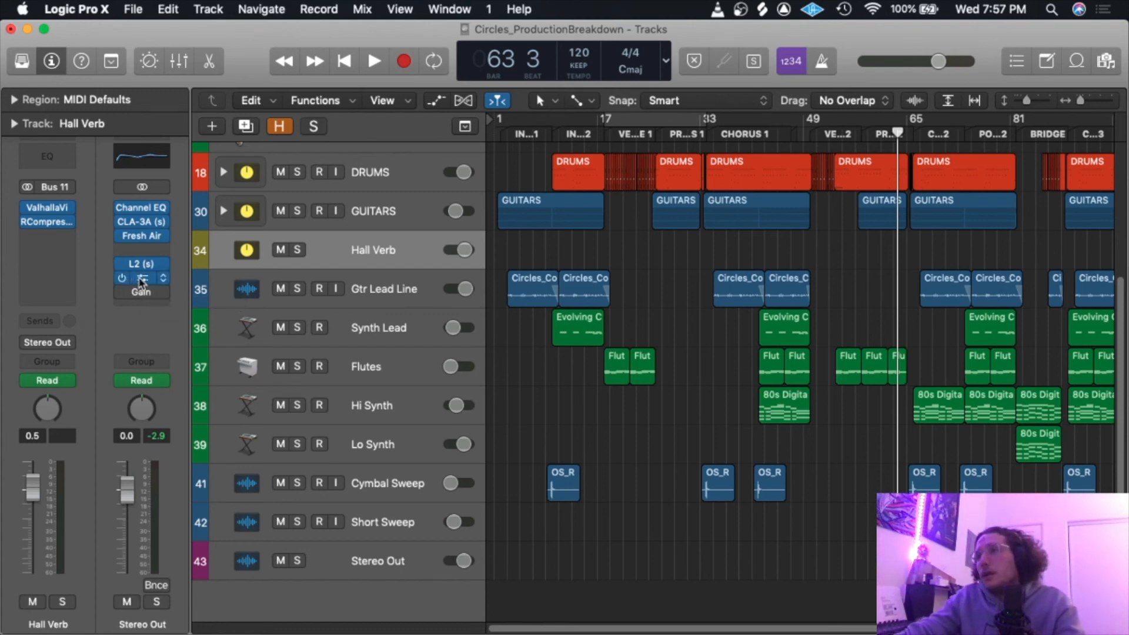
{"action": "scroll", "coordinate": [576, 351], "scroll_direction": "right", "scroll_amount": 5}
{"action": "scroll", "coordinate": [576, 351], "scroll_direction": "left", "scroll_amount": 2}
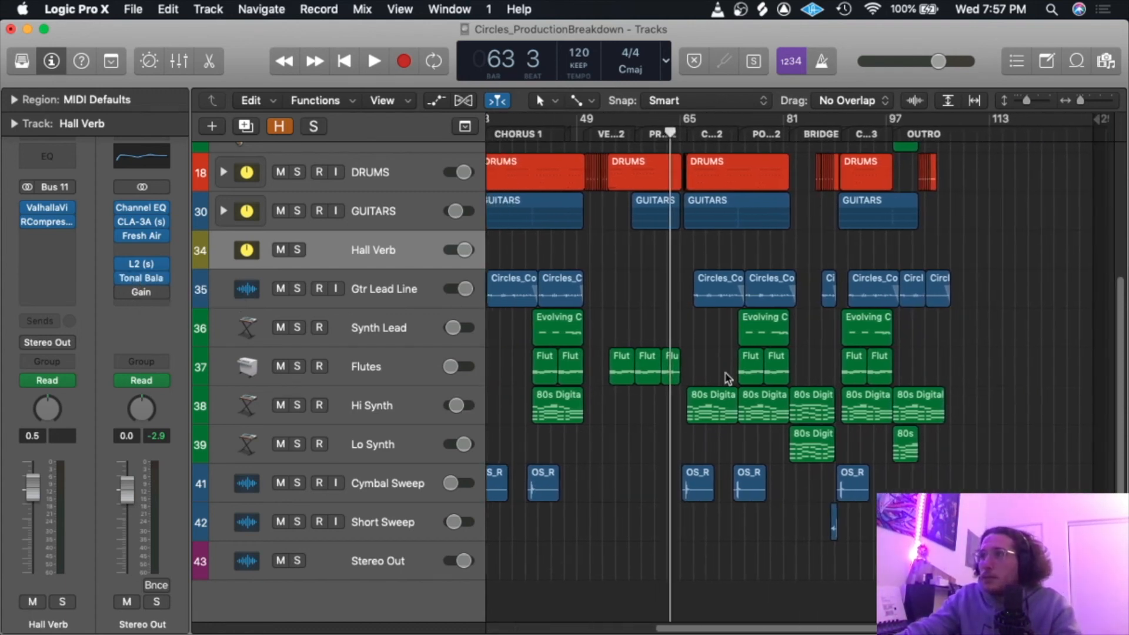
{"action": "left_click_drag", "start_coordinate": [915, 139], "coordinate": [847, 120]}
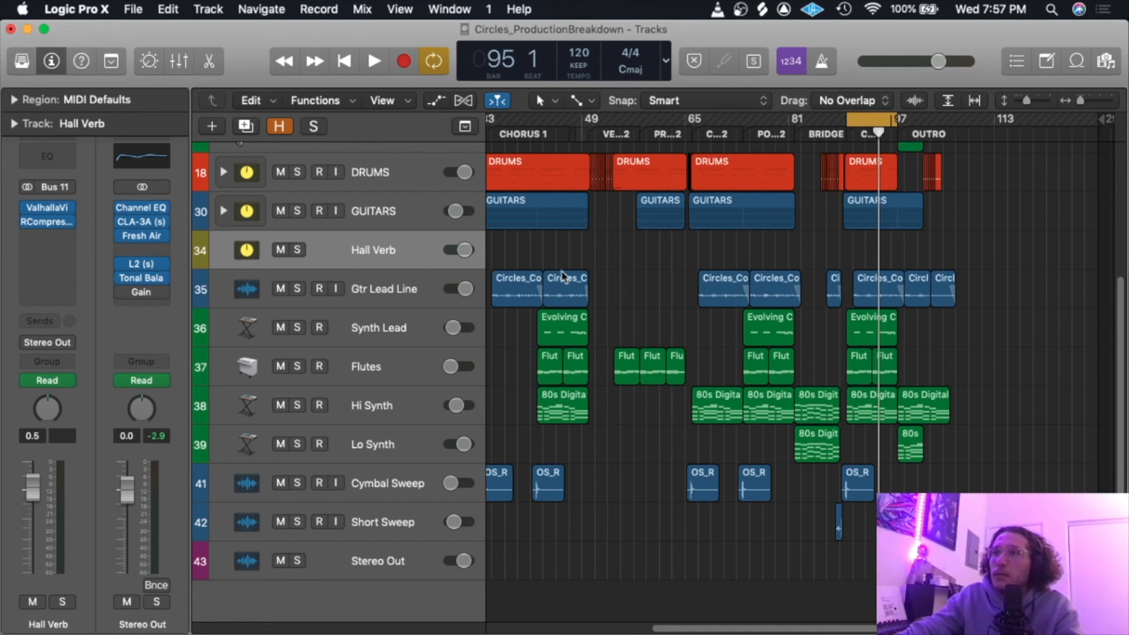
Open the L2 Ultramaximizer on Stereo Out, examine its threshold and output ceiling, and close it.
{"action": "mouse_move", "coordinate": [119, 211]}
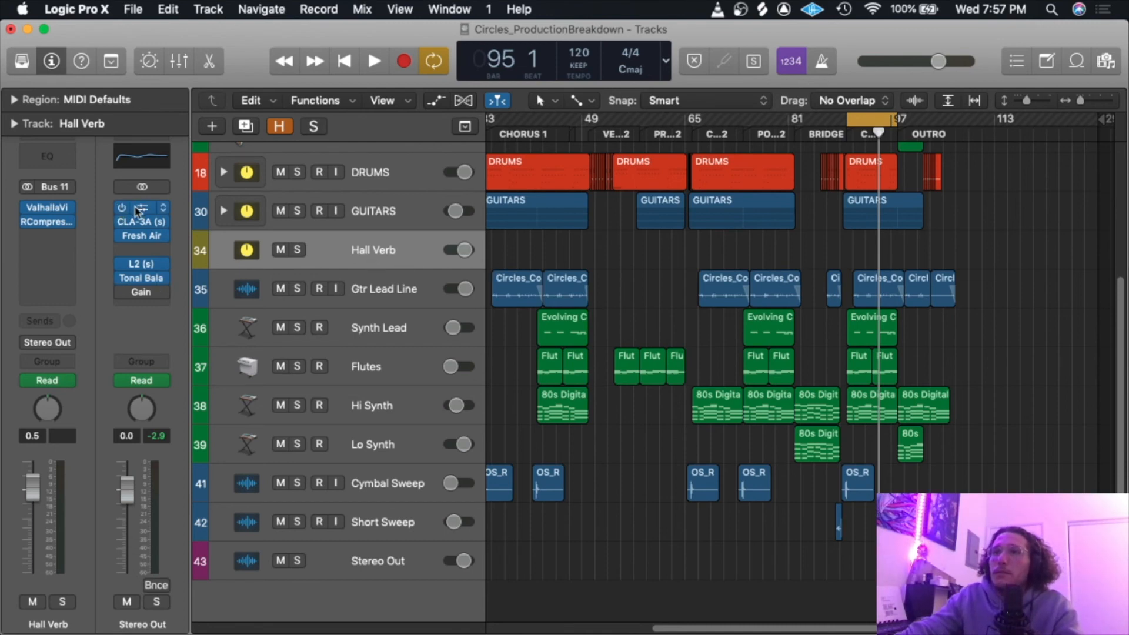
{"action": "mouse_move", "coordinate": [123, 266]}
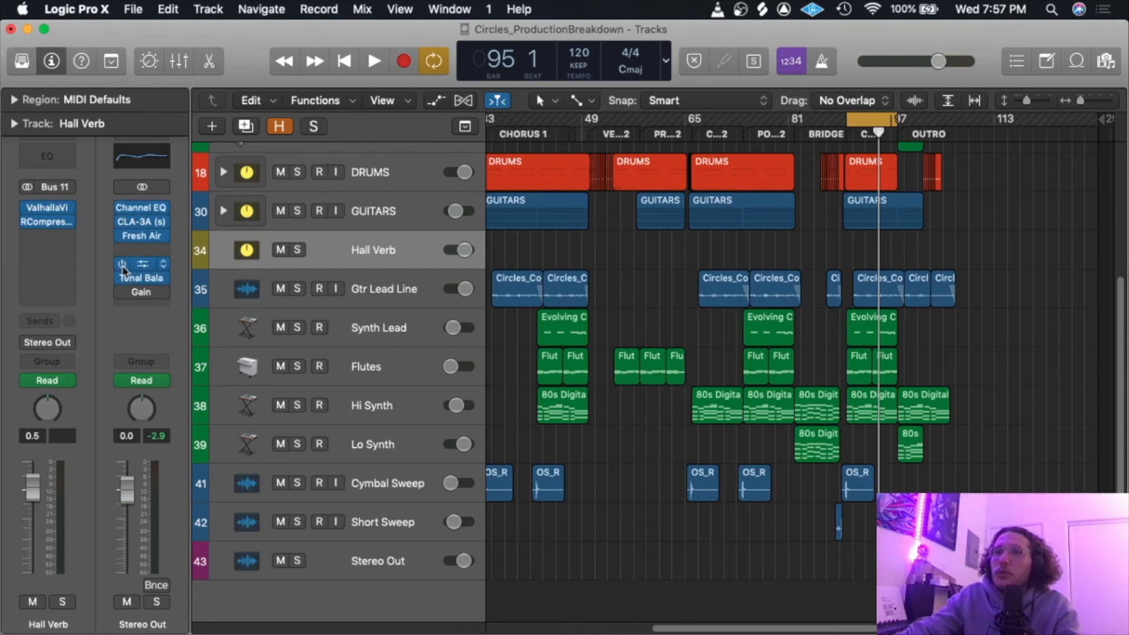
{"action": "left_click", "coordinate": [141, 265]}
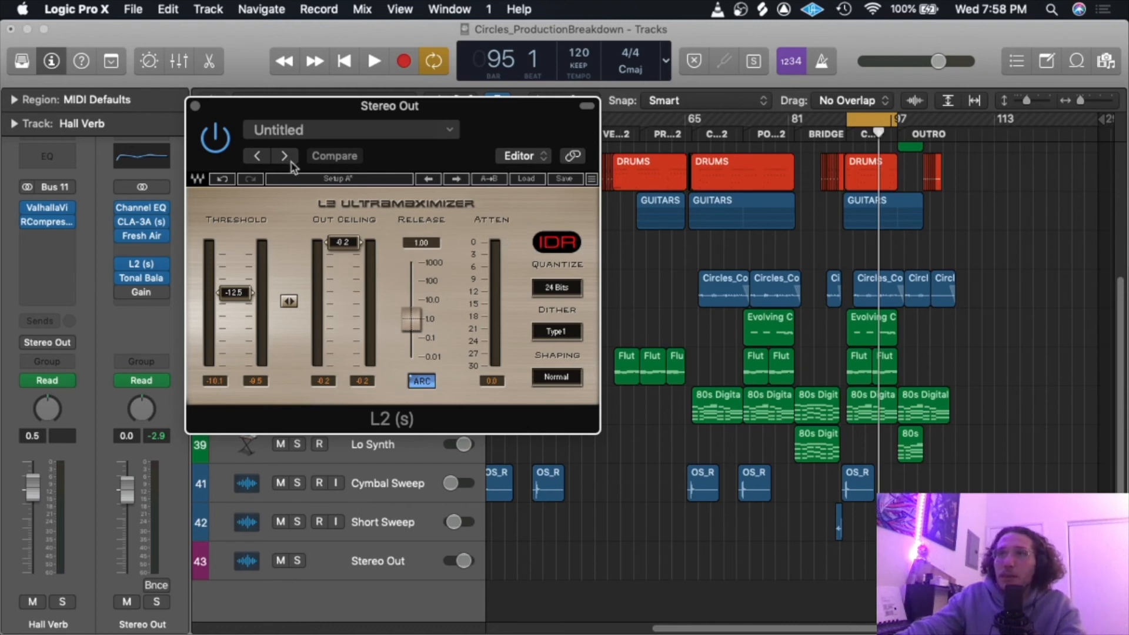
{"action": "left_click", "coordinate": [195, 107]}
Bypass Fresh Air, CLA-3A, and Channel EQ on Stereo Out, and play Chorus 3 without them.
{"action": "left_click", "coordinate": [122, 235]}
{"action": "left_click", "coordinate": [123, 221]}
{"action": "left_click", "coordinate": [123, 207]}
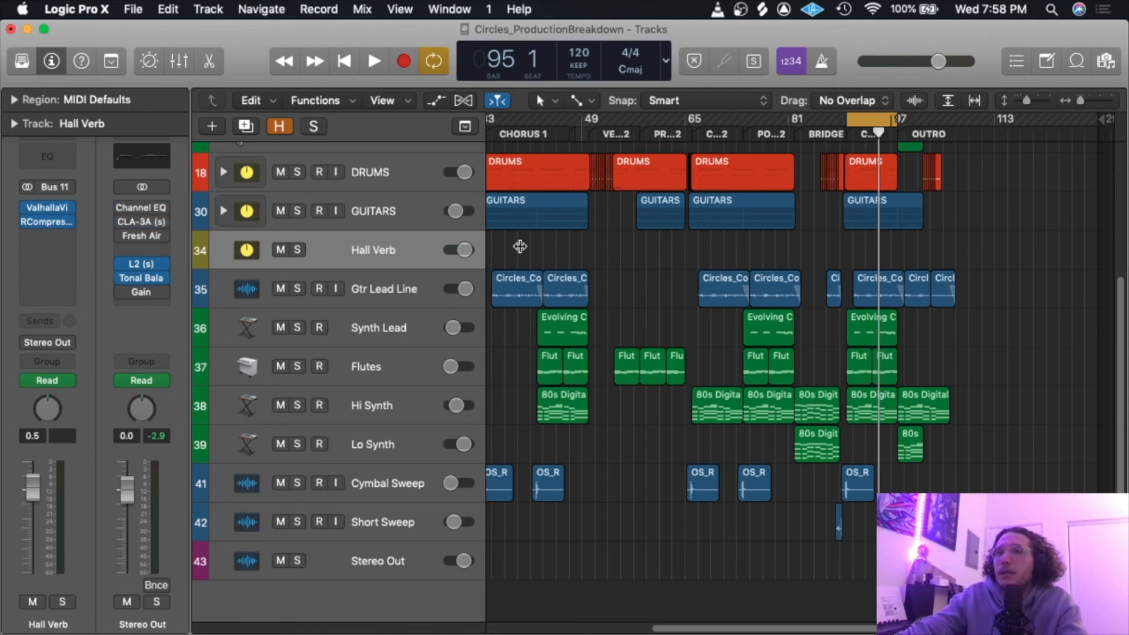
{"action": "key", "text": "space"}
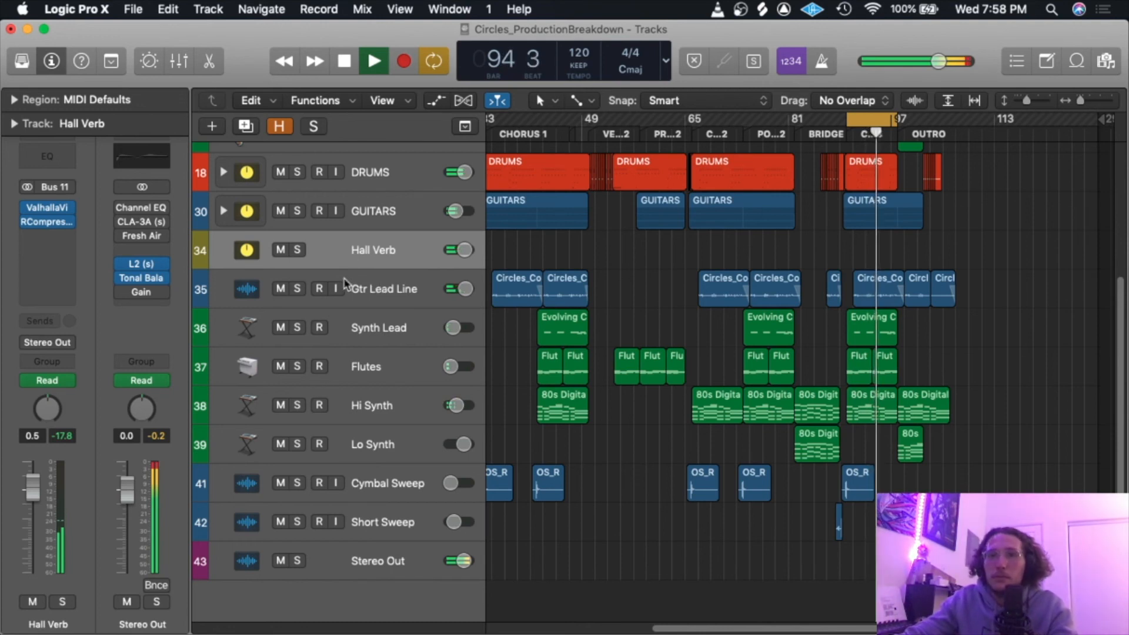
{"action": "key", "text": "space"}
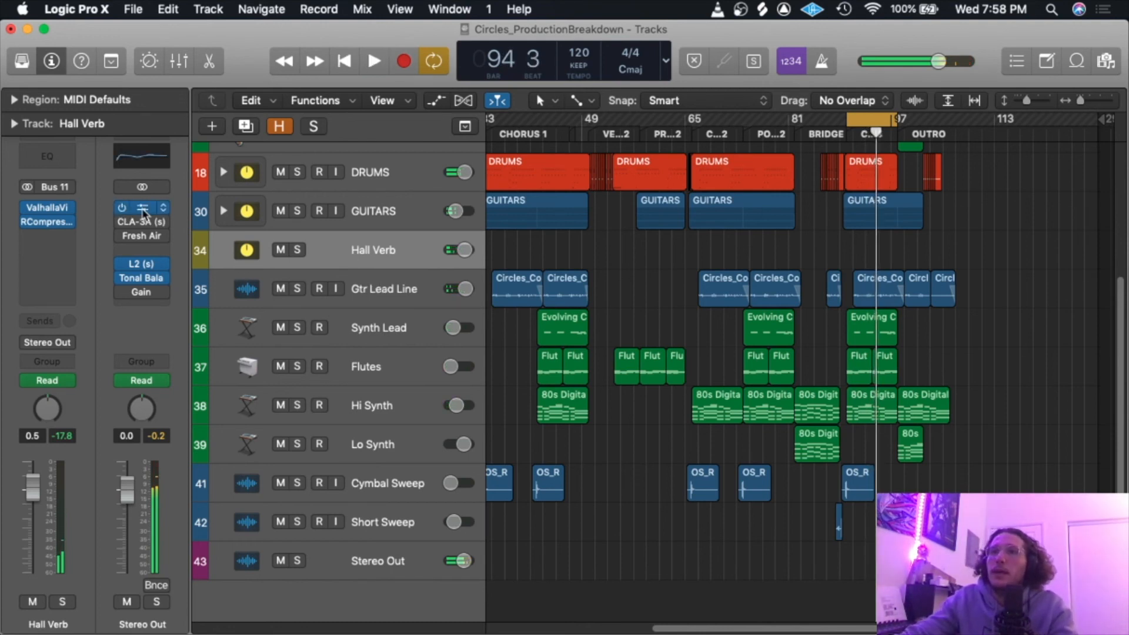
Re-enable and examine Stereo Out's Channel EQ bands, view Tonal Balance Control 2, and close both plug-ins.
{"action": "left_click", "coordinate": [144, 213]}
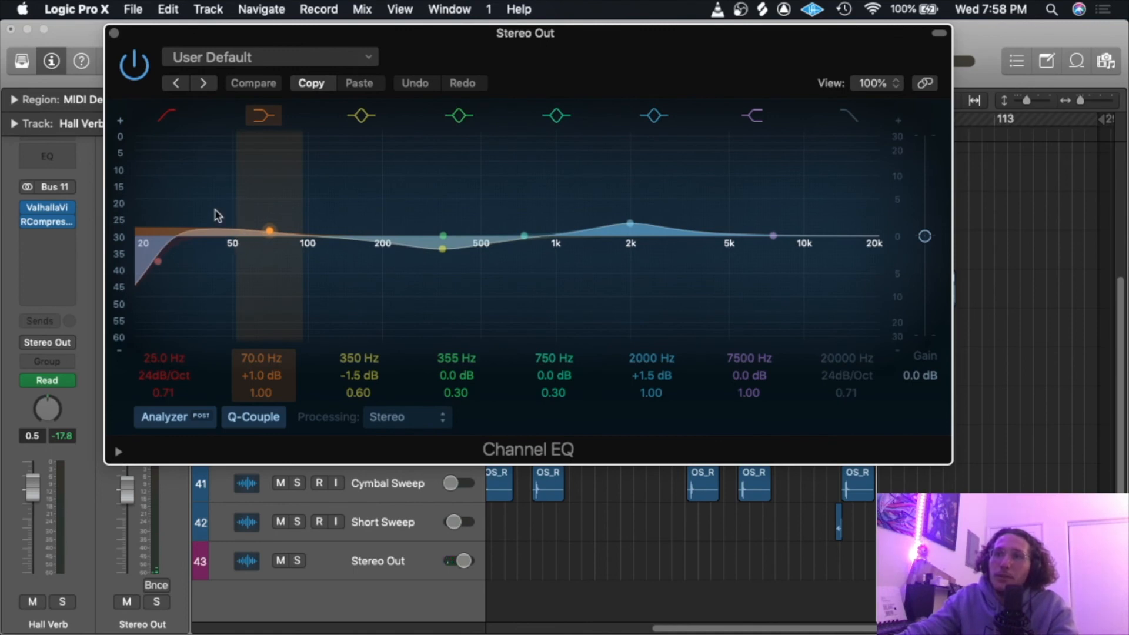
{"action": "left_click", "coordinate": [445, 250]}
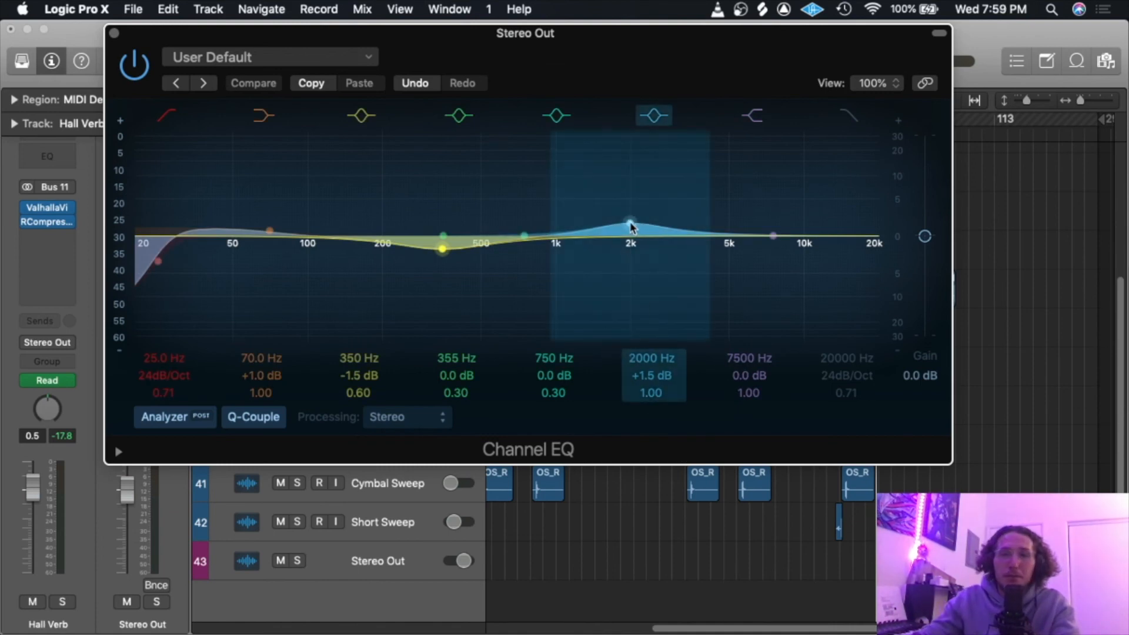
{"action": "left_click", "coordinate": [114, 33]}
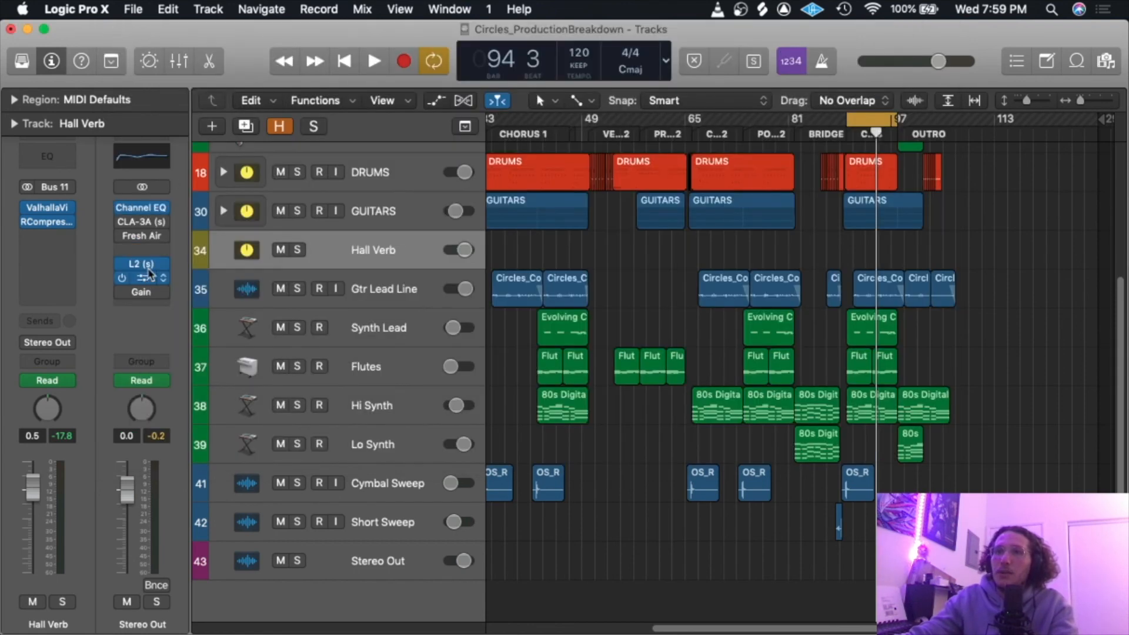
{"action": "left_click", "coordinate": [141, 278]}
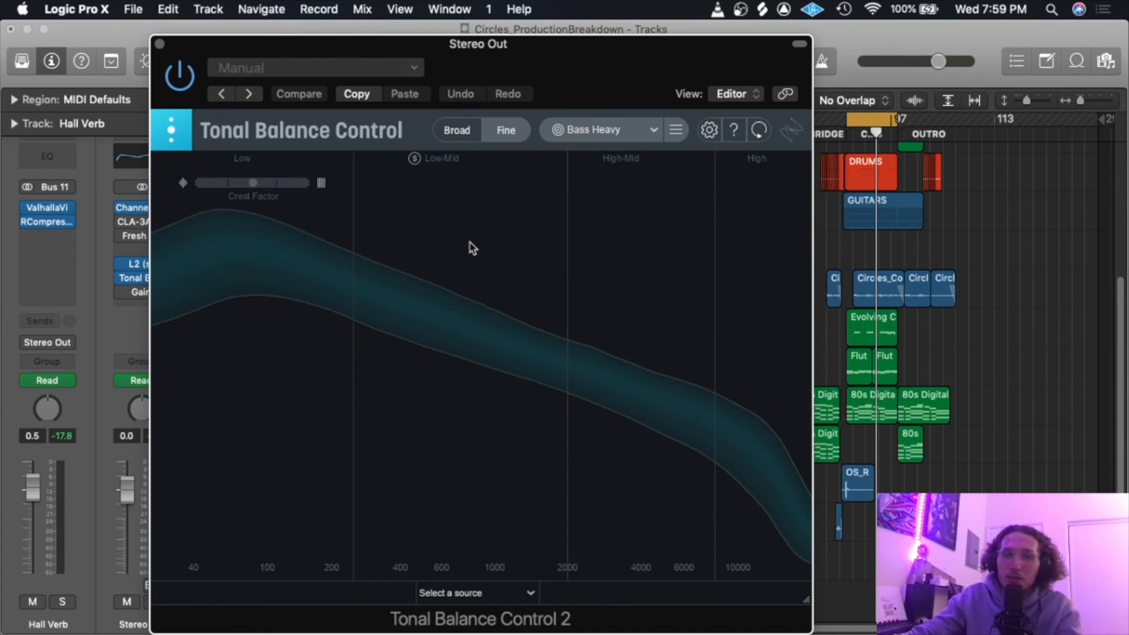
{"action": "left_click", "coordinate": [159, 44]}
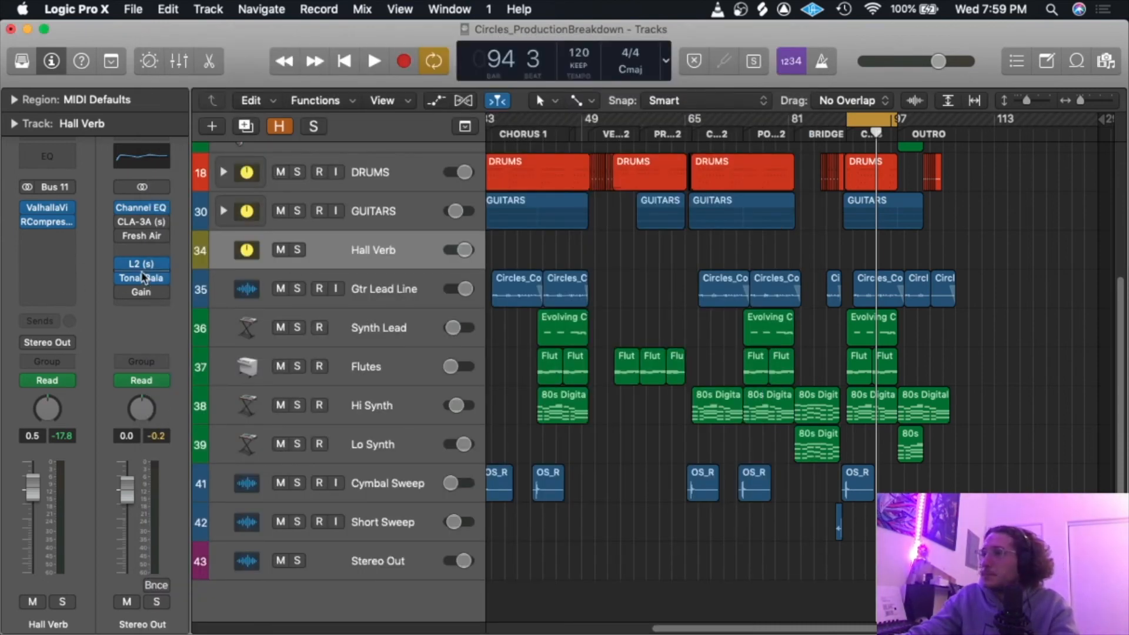
Compare Chorus 3 with Stereo Out's Channel EQ bypassed and with it enabled again.
{"action": "mouse_move", "coordinate": [144, 213]}
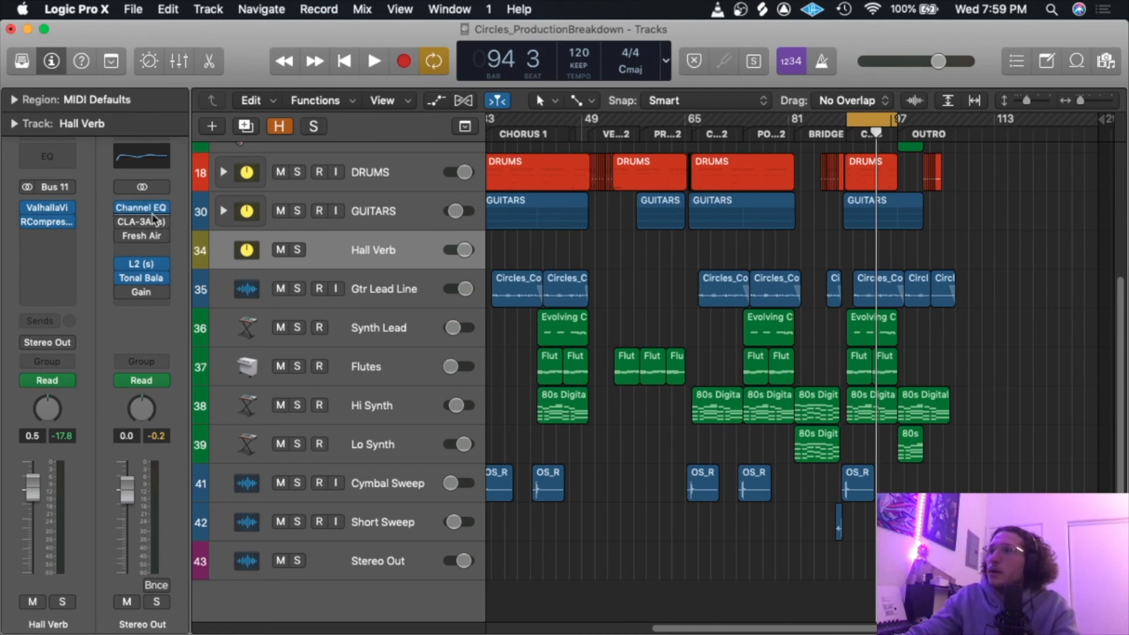
{"action": "left_click", "coordinate": [122, 208]}
{"action": "key", "text": "space"}
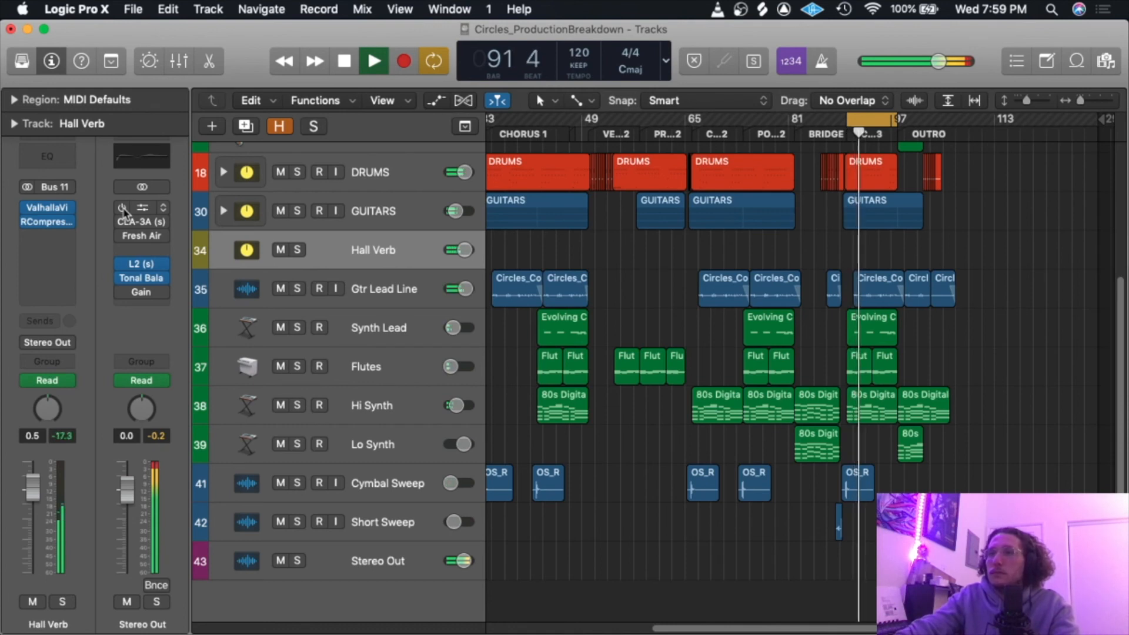
{"action": "key", "text": "space"}
{"action": "left_click", "coordinate": [121, 208]}
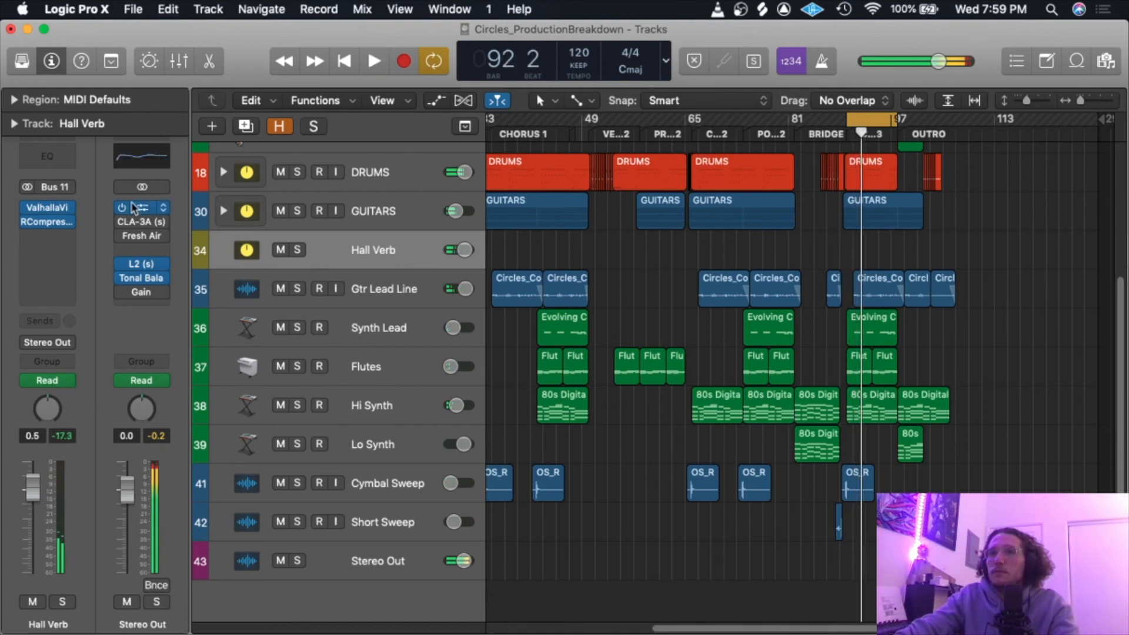
{"action": "key", "text": "space"}
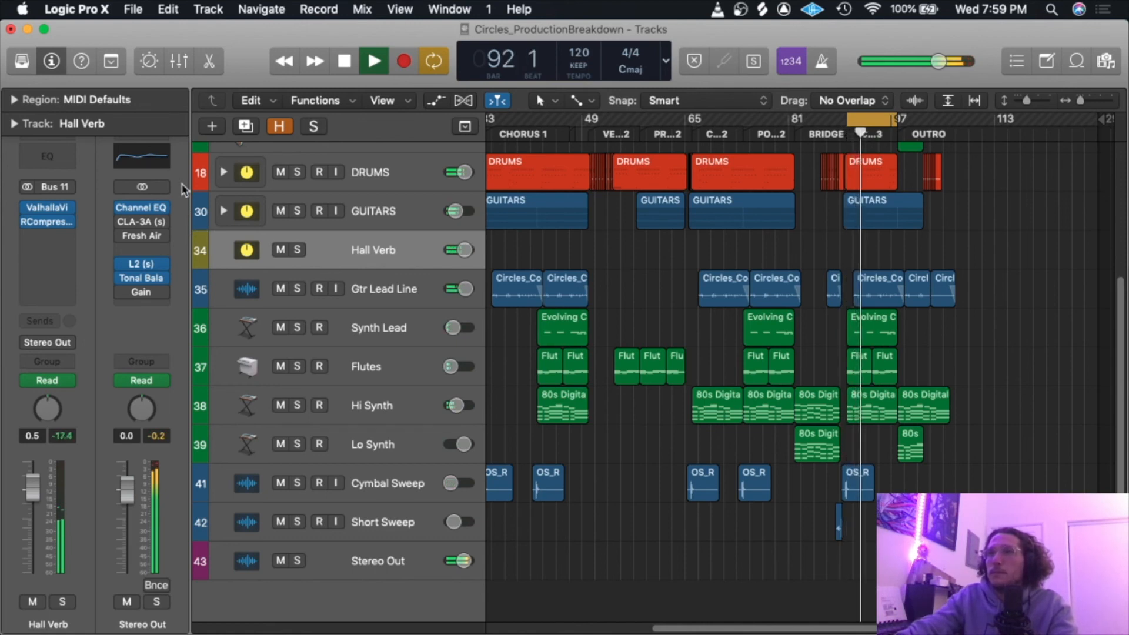
{"action": "key", "text": "space"}
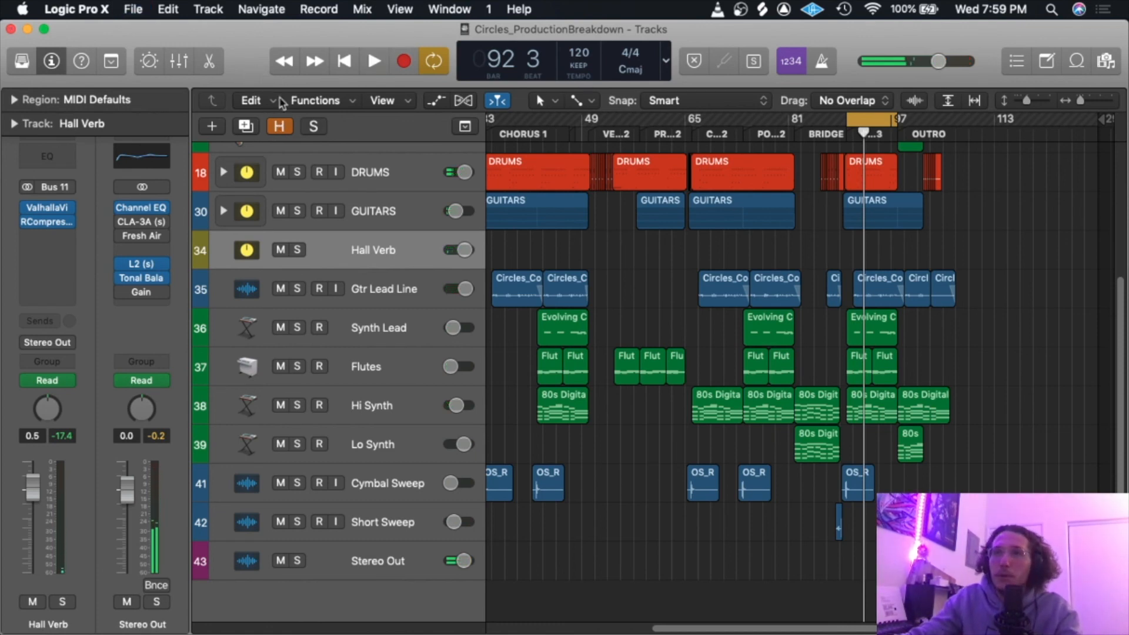
Open and enable the CLA-3A compressor on Stereo Out, and examine its gain, peak reduction, and gain-reduction meter.
{"action": "mouse_move", "coordinate": [124, 228]}
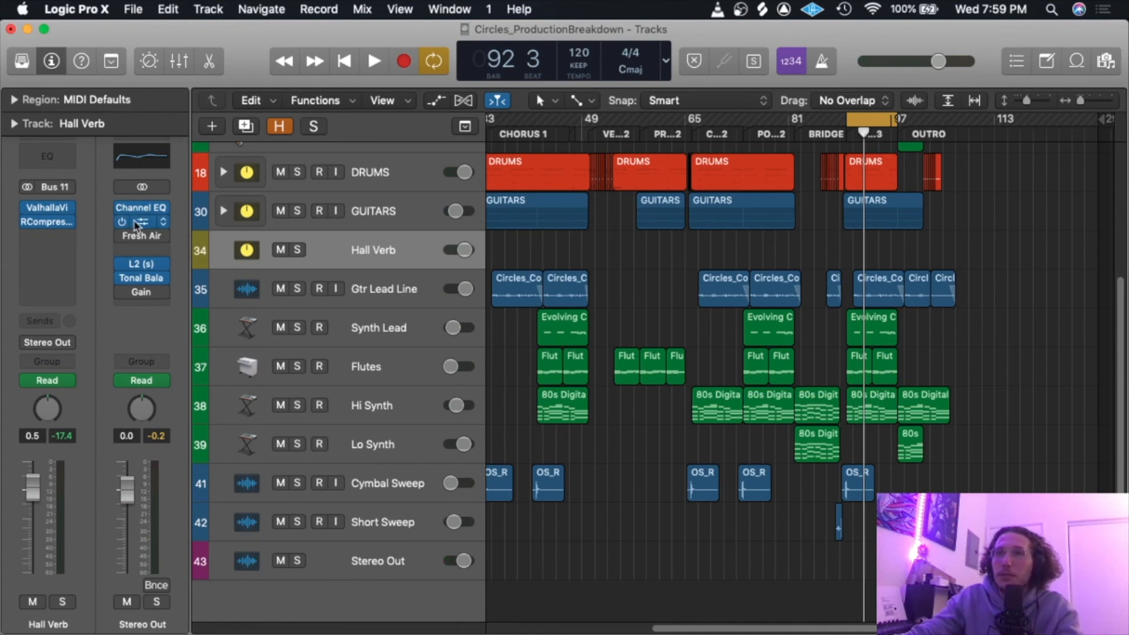
{"action": "left_click", "coordinate": [140, 224]}
{"action": "left_click_drag", "start_coordinate": [594, 105], "coordinate": [492, 65]}
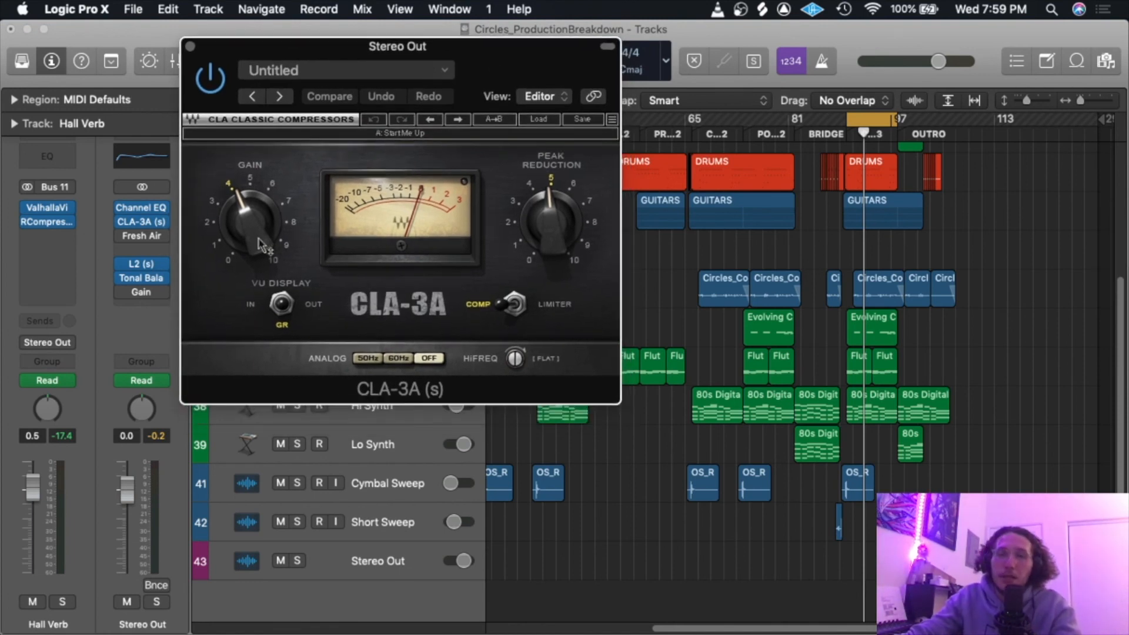
{"action": "mouse_move", "coordinate": [498, 57]}
{"action": "left_mouse_down"}
{"action": "mouse_move", "coordinate": [545, 50]}
{"action": "mouse_move", "coordinate": [517, 92]}
{"action": "mouse_move", "coordinate": [542, 47]}
{"action": "mouse_move", "coordinate": [536, 61]}
{"action": "mouse_move", "coordinate": [523, 50]}
{"action": "mouse_move", "coordinate": [517, 58]}
{"action": "mouse_move", "coordinate": [534, 58]}
{"action": "mouse_move", "coordinate": [515, 69]}
{"action": "left_mouse_up"}
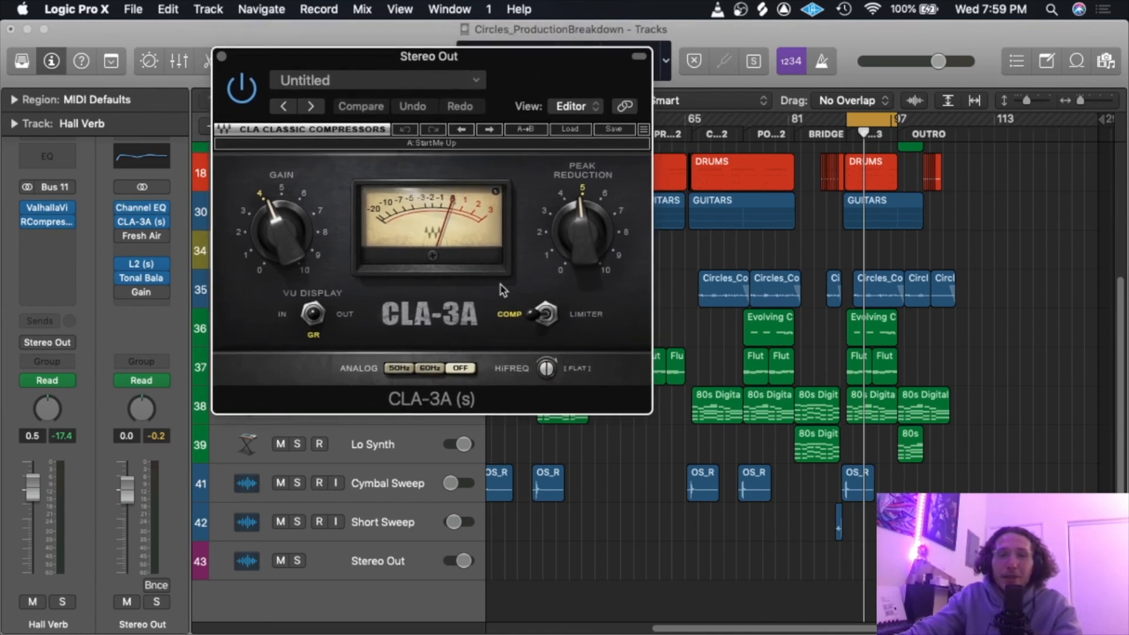
{"action": "left_click_drag", "start_coordinate": [431, 98], "coordinate": [414, 91]}
Play Chorus 3 through Stereo Out's CLA-3A, save the project, and close the plug-in.
{"action": "key", "text": "space"}
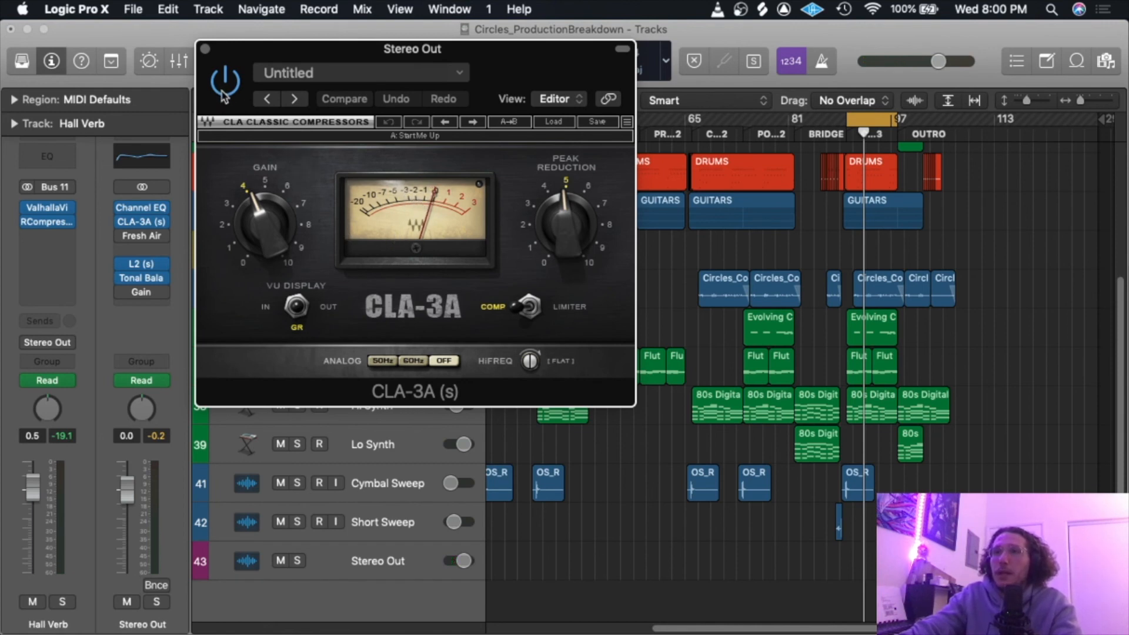
{"action": "left_click_drag", "start_coordinate": [222, 94], "coordinate": [242, 107]}
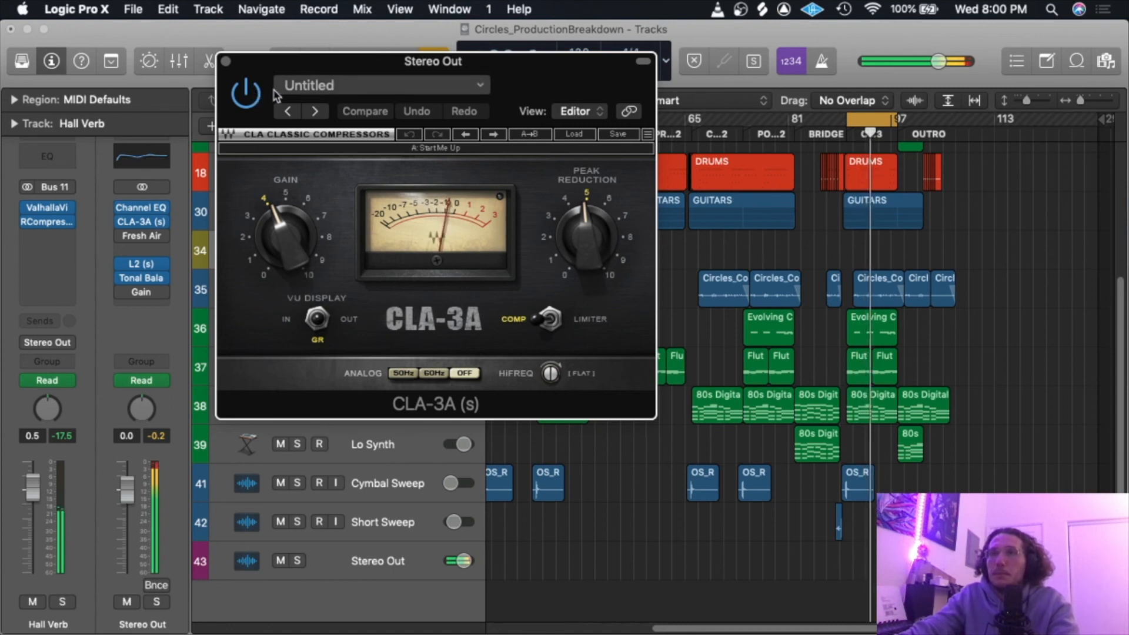
{"action": "left_click", "coordinate": [216, 32]}
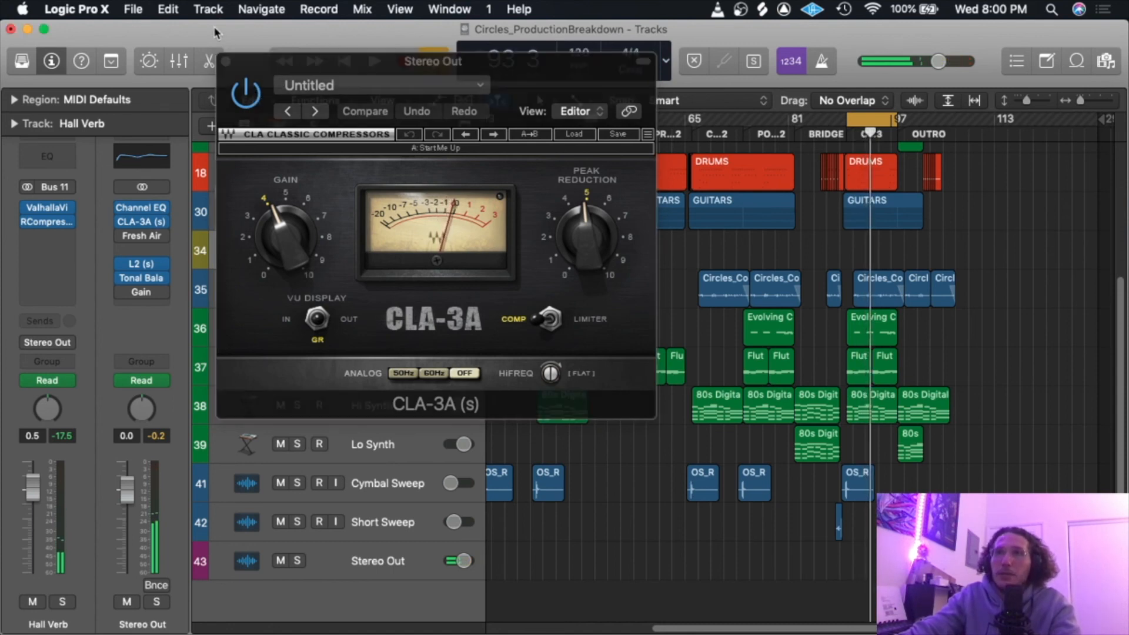
{"action": "key", "text": "super+s"}
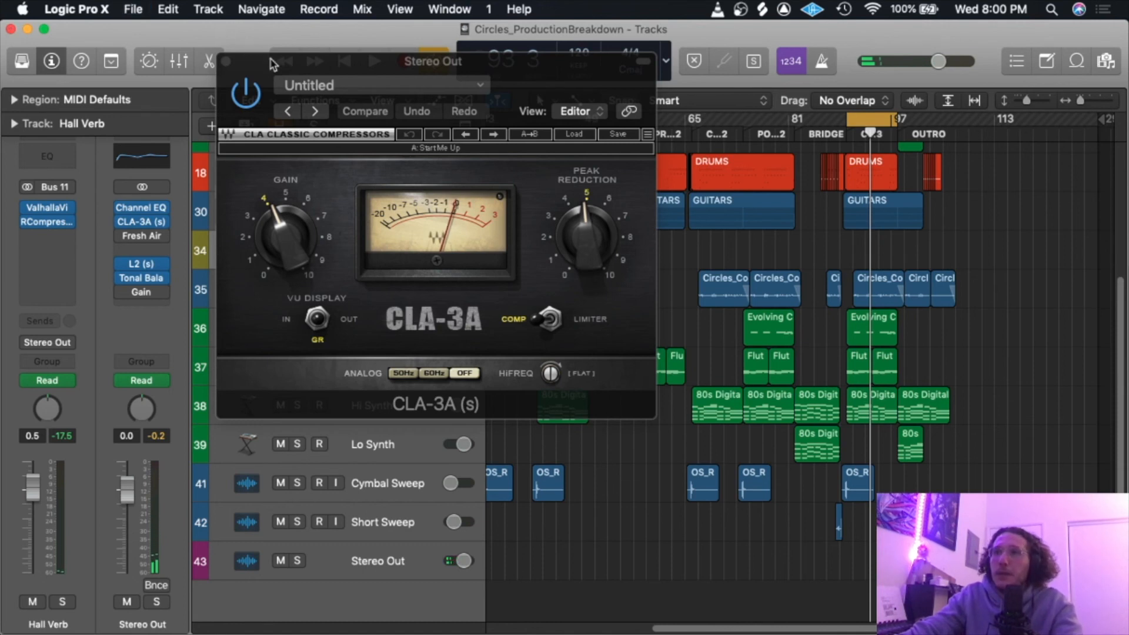
{"action": "left_click_drag", "start_coordinate": [286, 64], "coordinate": [291, 57]}
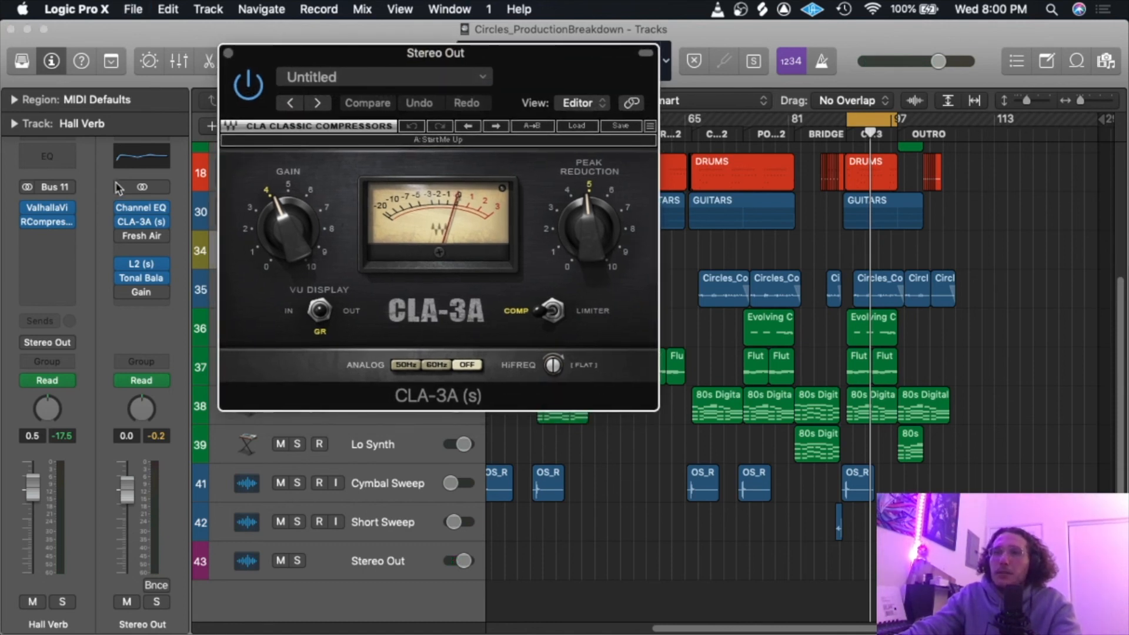
{"action": "left_click", "coordinate": [229, 54]}
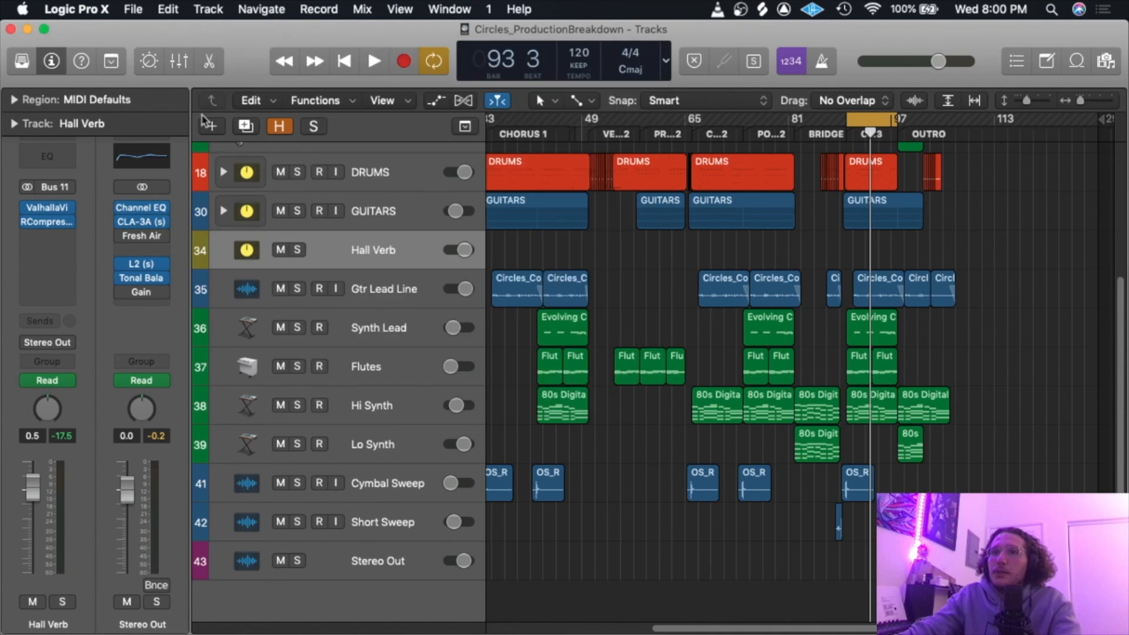
Open Fresh Air on Stereo Out, compare Chorus 3 with it bypassed and enabled, and close it enabled.
{"action": "mouse_move", "coordinate": [137, 239]}
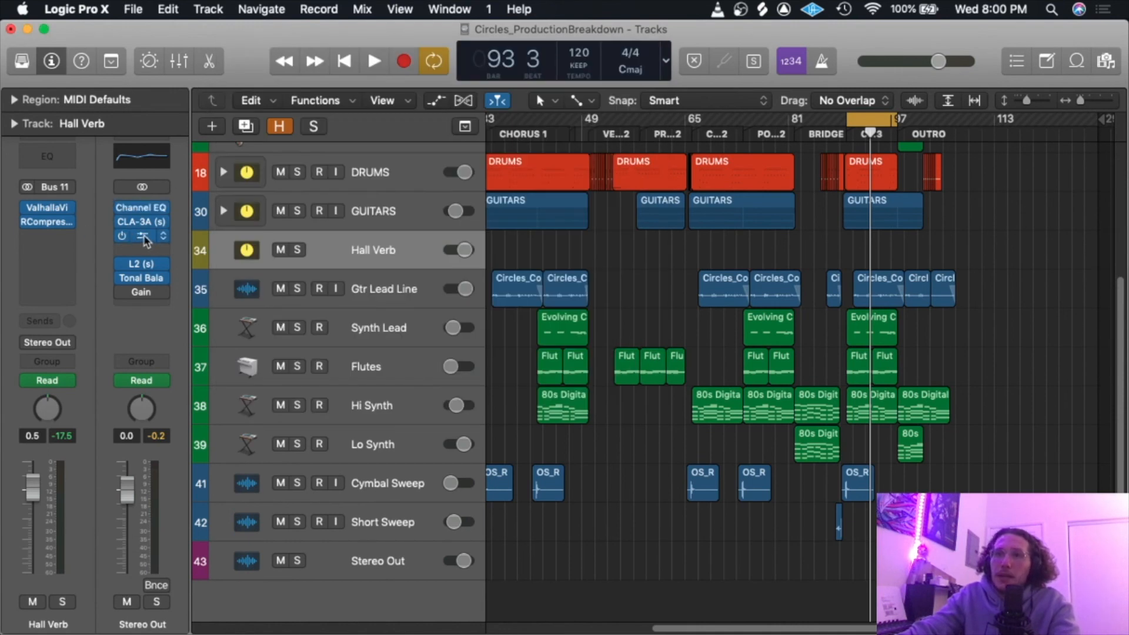
{"action": "left_click", "coordinate": [142, 237]}
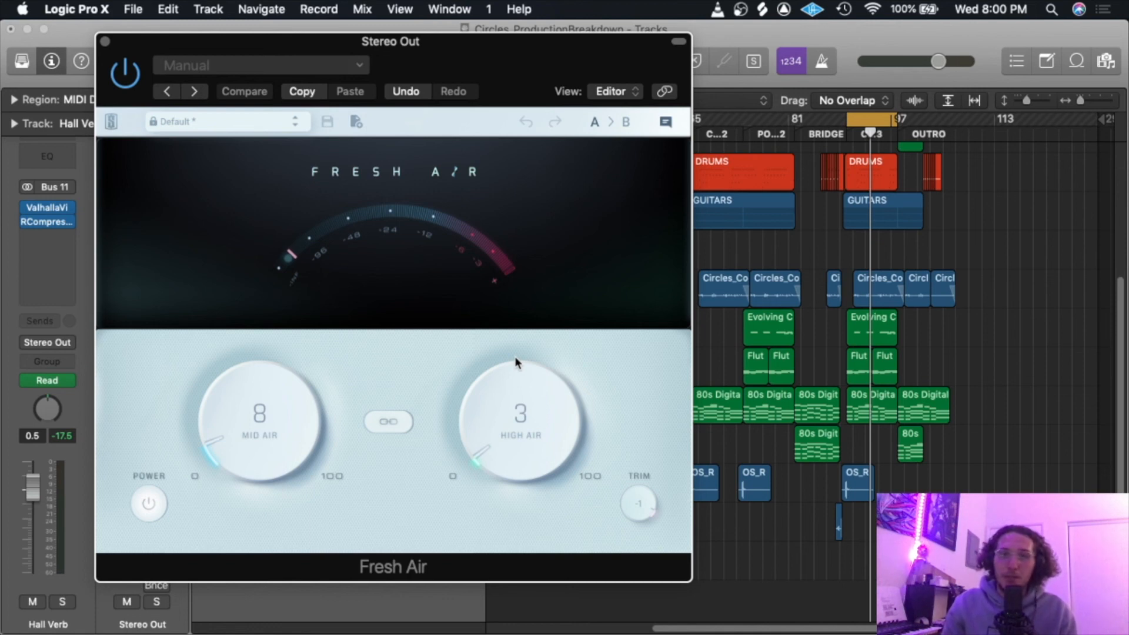
{"action": "key", "text": "space"}
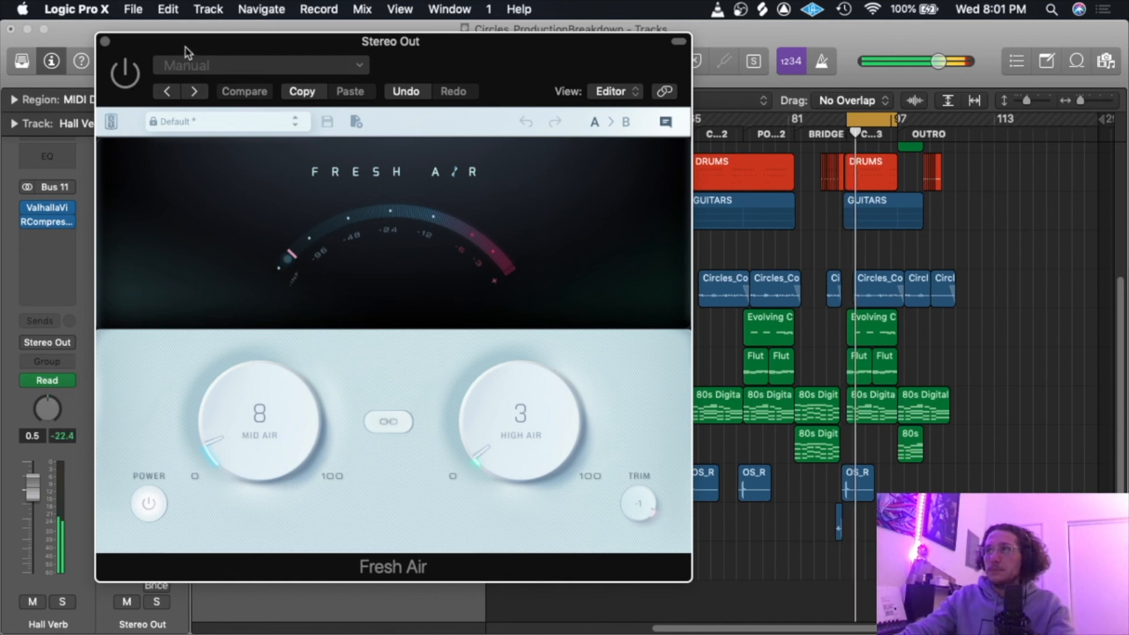
{"action": "left_click", "coordinate": [124, 81]}
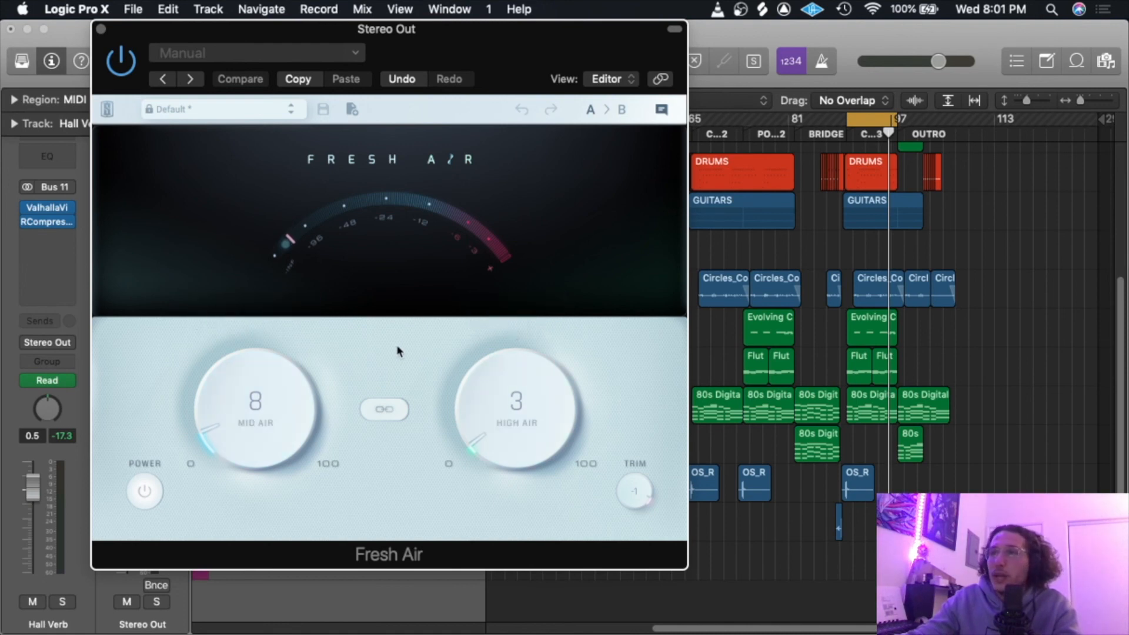
{"action": "left_click", "coordinate": [101, 29]}
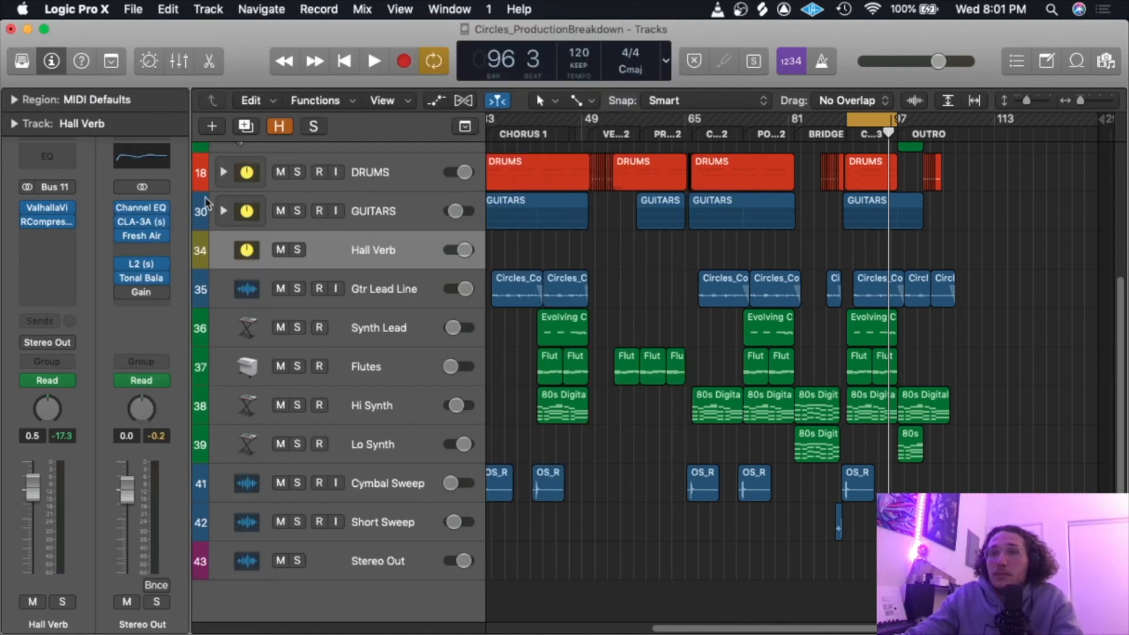
Open L2 Ultramaximizer on Stereo Out and compare Chorus 3 with the limiter bypassed and enabled again.
{"action": "left_click", "coordinate": [146, 271]}
{"action": "left_click_drag", "start_coordinate": [493, 128], "coordinate": [473, 89]}
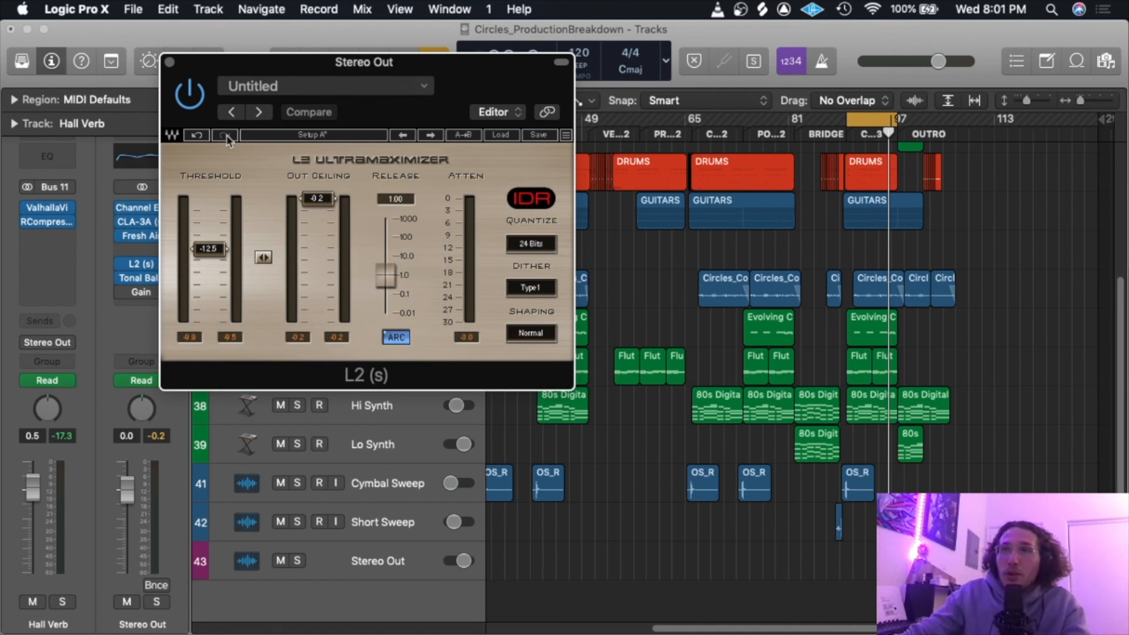
{"action": "left_click", "coordinate": [199, 84]}
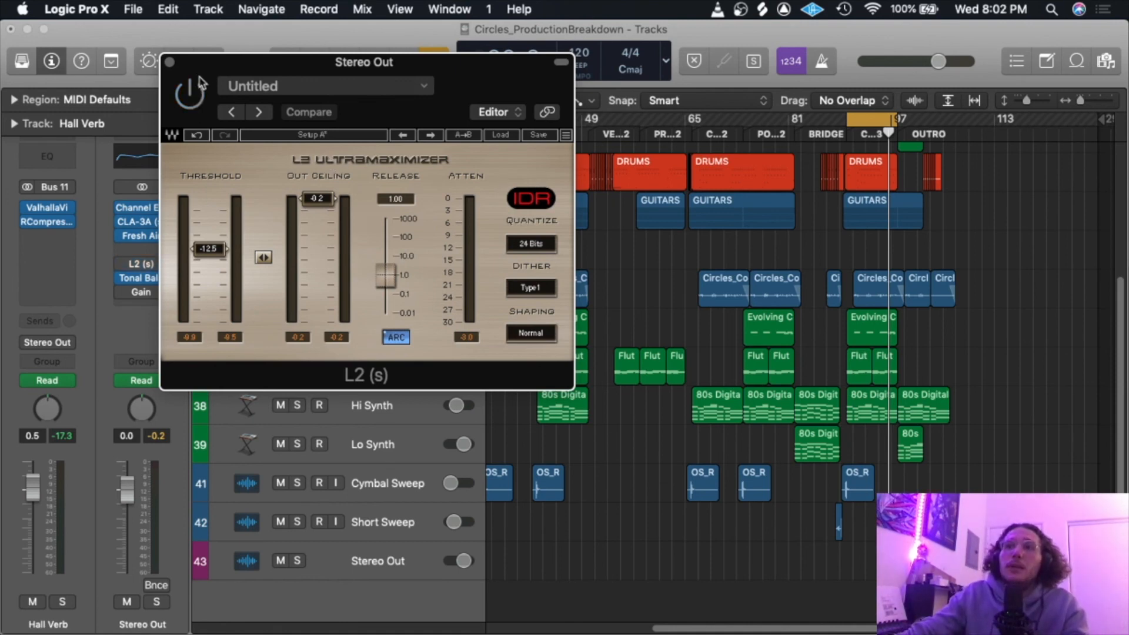
{"action": "key", "text": "space"}
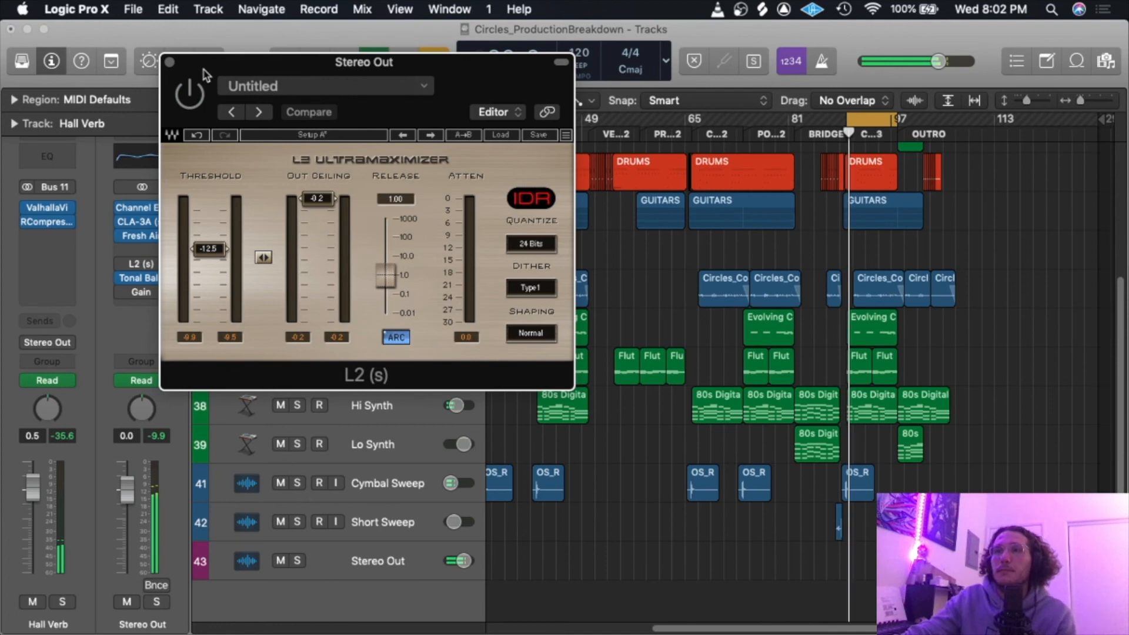
{"action": "left_click", "coordinate": [197, 98]}
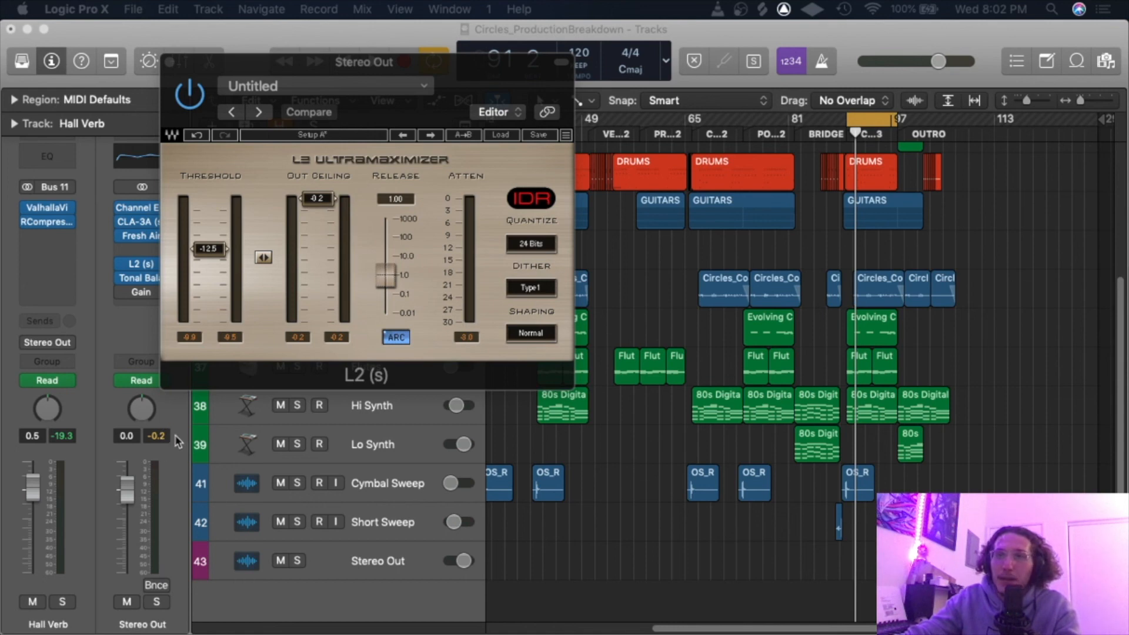
Clear Stereo Out's peak reading and try an L2 output ceiling of -0.7 before restoring -0.2.
{"action": "left_click", "coordinate": [157, 438]}
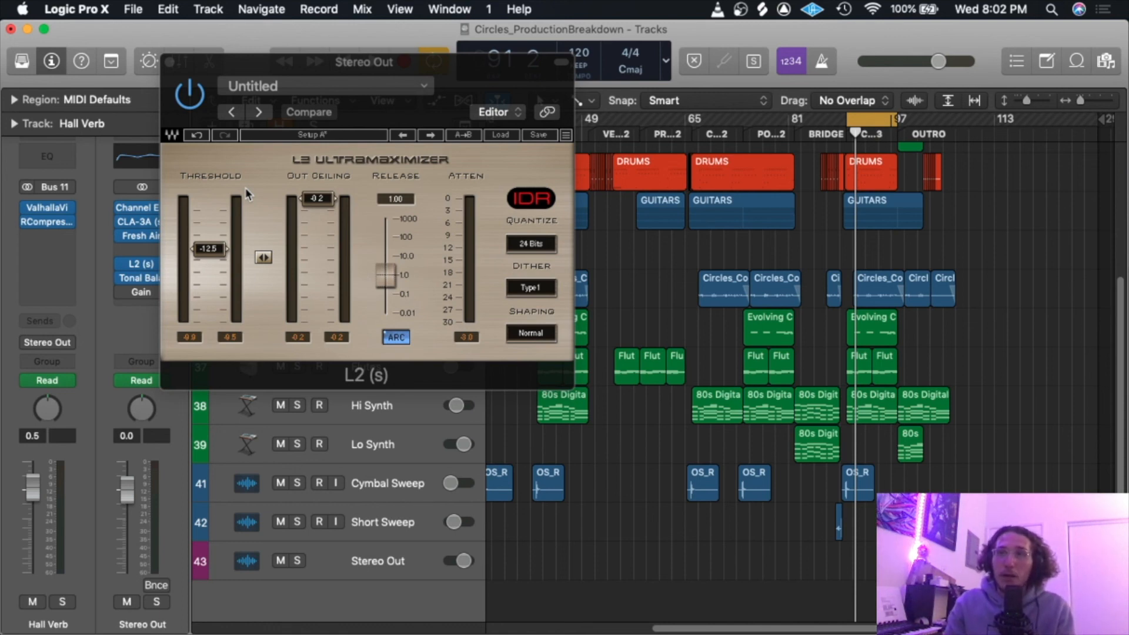
{"action": "left_click_drag", "start_coordinate": [317, 198], "coordinate": [317, 207]}
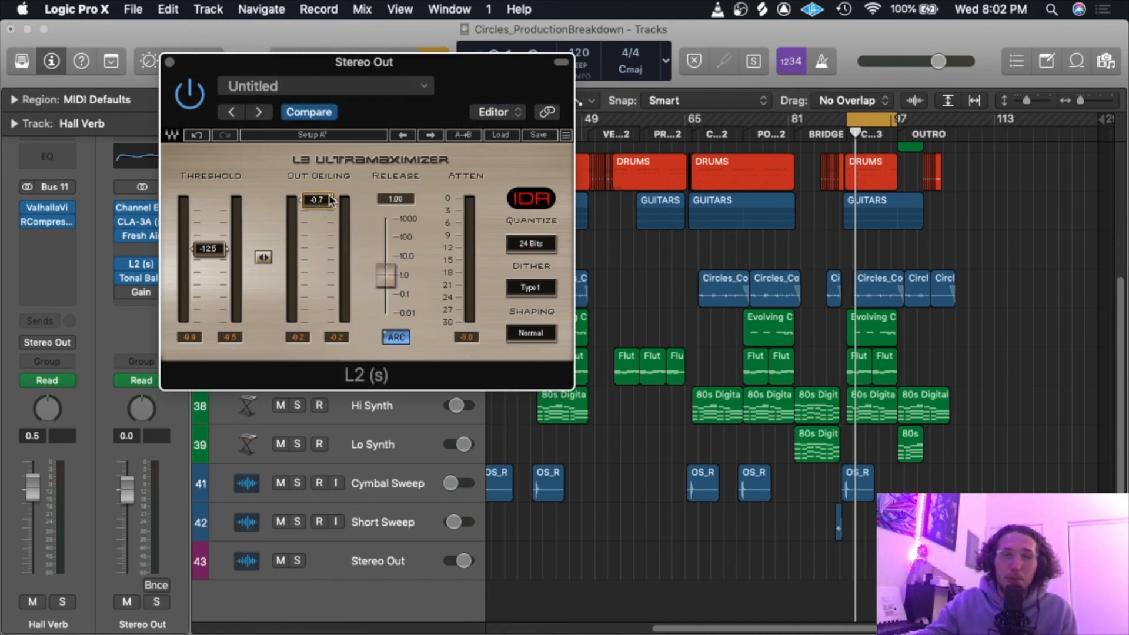
{"action": "left_click_drag", "start_coordinate": [334, 207], "coordinate": [333, 200]}
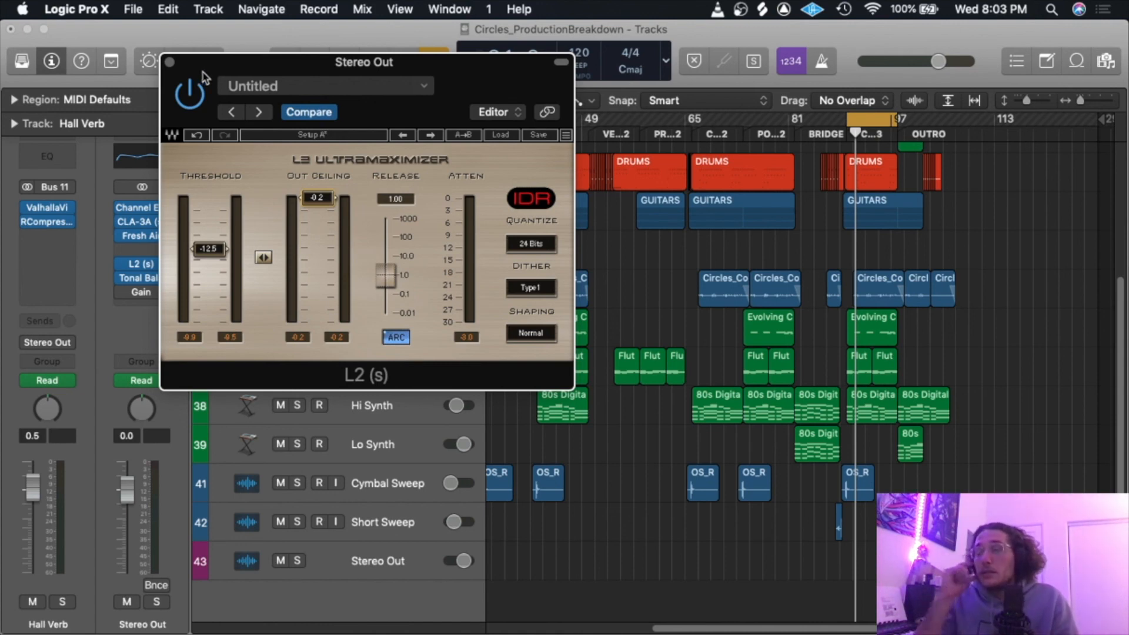
Clear the L2 meters and play Chorus 3 to check the limiter's peak attenuation.
{"action": "left_click", "coordinate": [466, 337]}
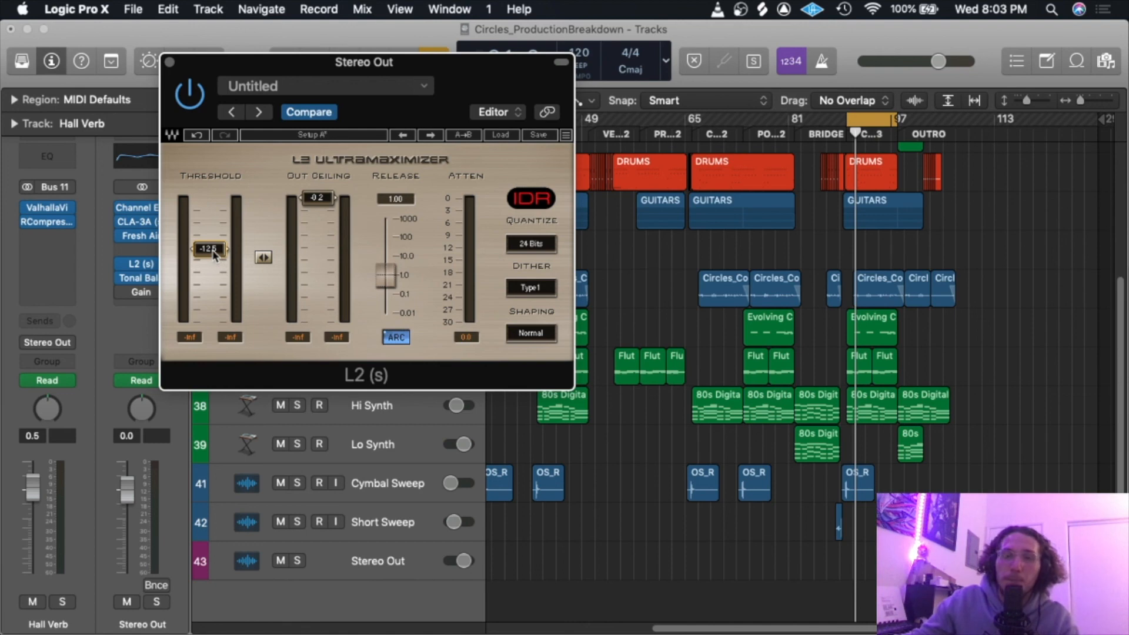
{"action": "key", "text": "space"}
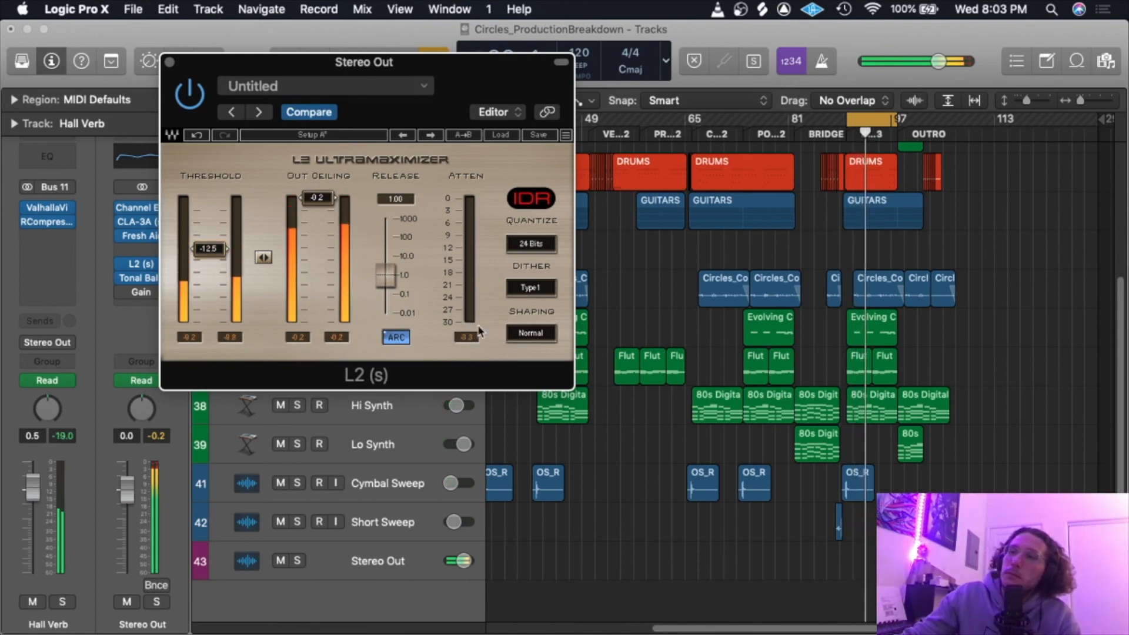
{"action": "key", "text": "space"}
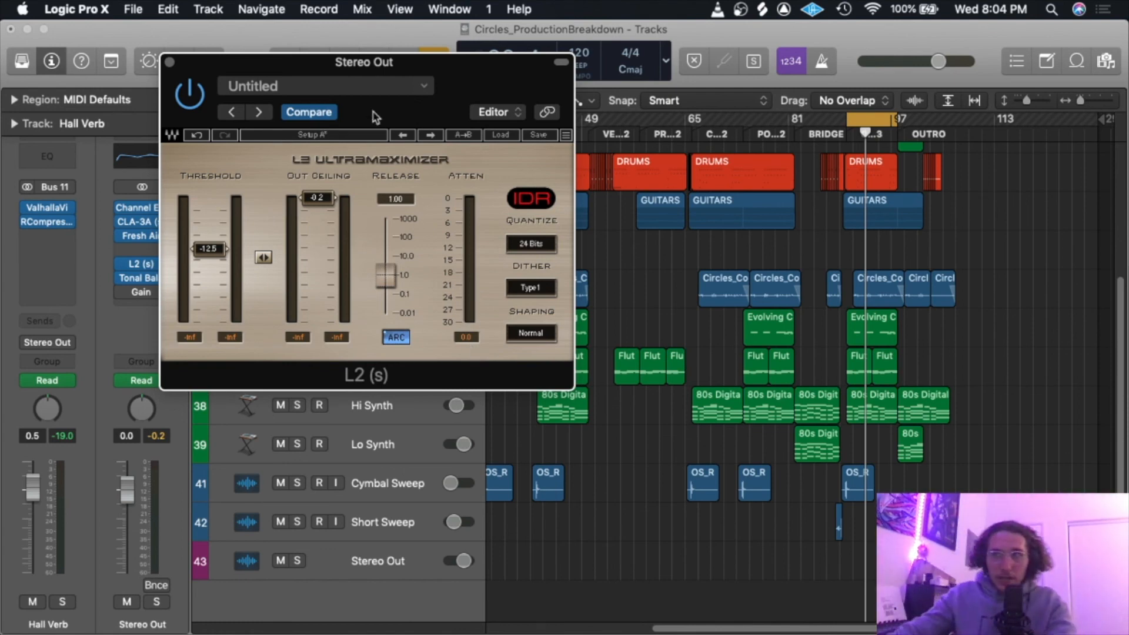
{"action": "left_click", "coordinate": [714, 33]}
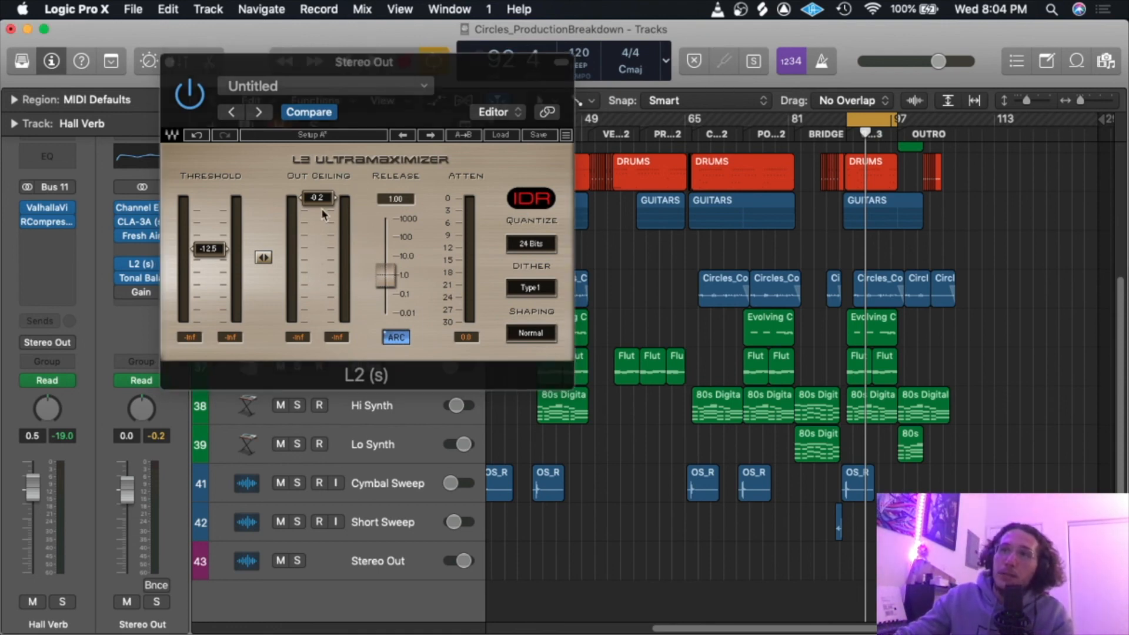
Clear the L2 attenuation reading, raise the threshold to 0.0, and compare Chorus 3 with the limiter bypassed and enabled.
{"action": "left_click", "coordinate": [462, 345]}
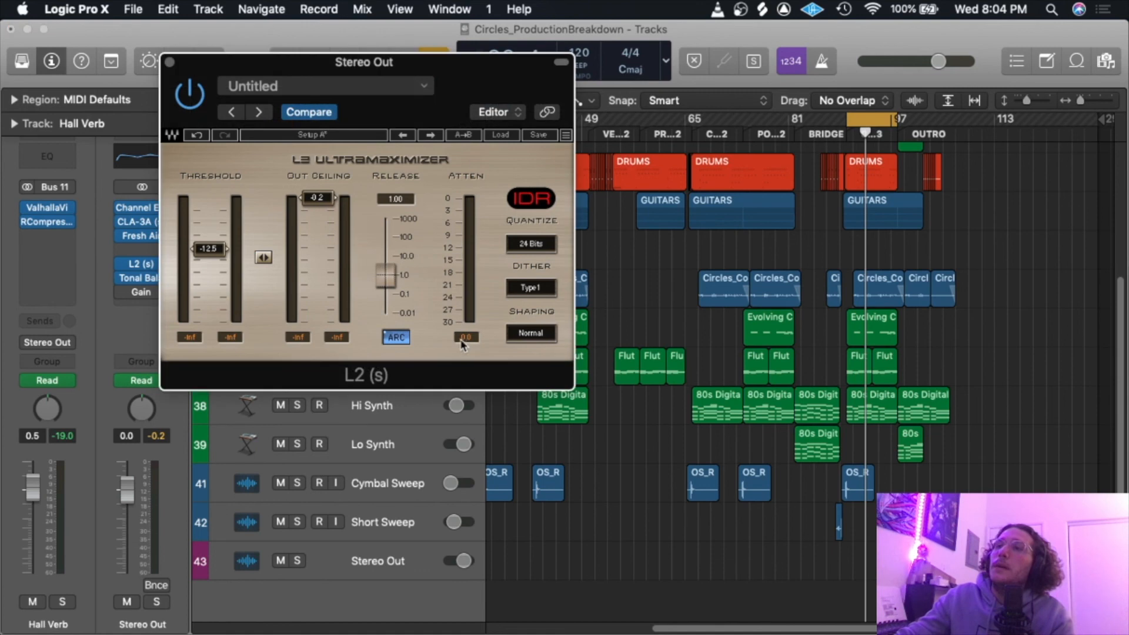
{"action": "left_click_drag", "start_coordinate": [215, 251], "coordinate": [209, 197]}
{"action": "key", "text": "space"}
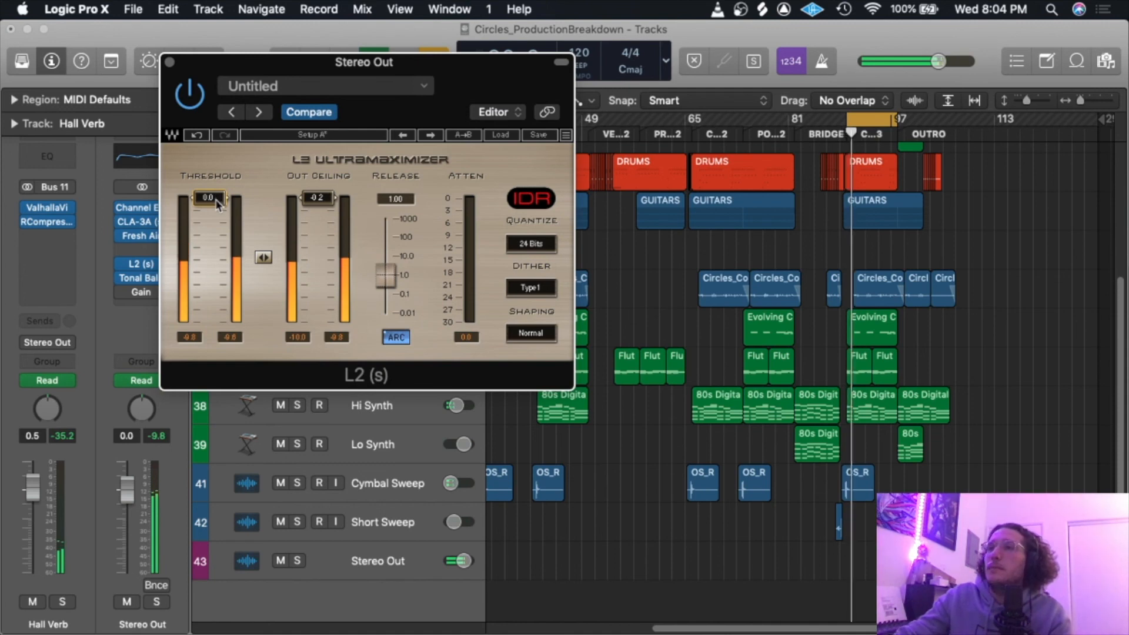
{"action": "left_click", "coordinate": [193, 95]}
{"action": "left_click", "coordinate": [192, 94]}
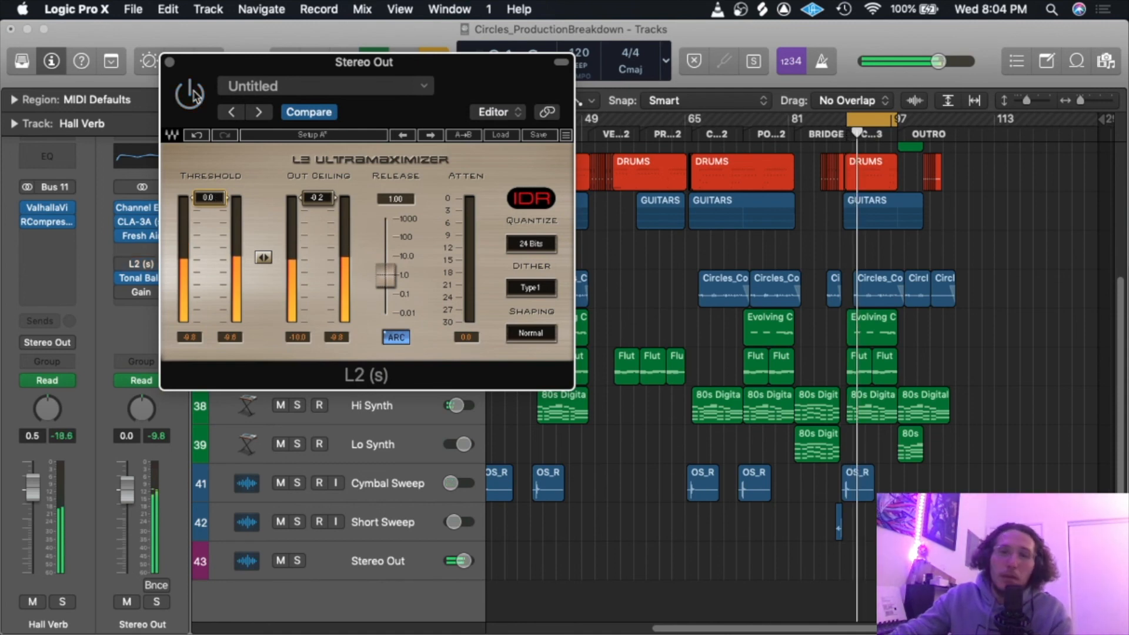
Lower the L2 threshold to -11.6, adjust it to -11.5, and check the attenuation on Chorus 3 with cleared meters.
{"action": "left_click_drag", "start_coordinate": [207, 192], "coordinate": [209, 245]}
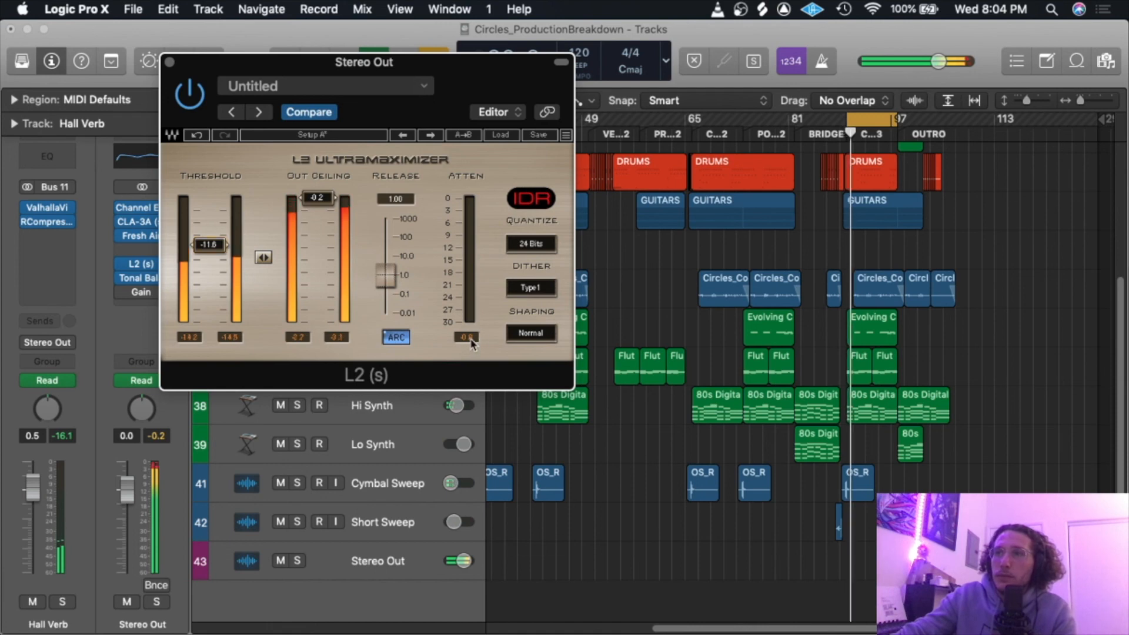
{"action": "mouse_move", "coordinate": [156, 238]}
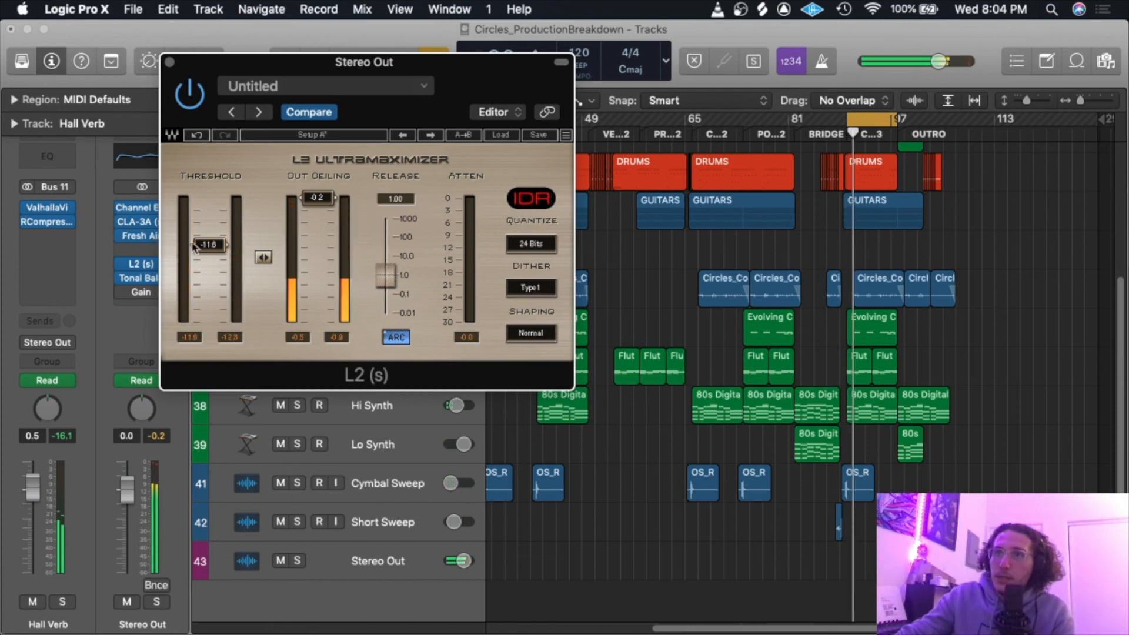
{"action": "left_click_drag", "start_coordinate": [208, 244], "coordinate": [209, 245]}
{"action": "key", "text": "space"}
{"action": "left_click", "coordinate": [465, 338]}
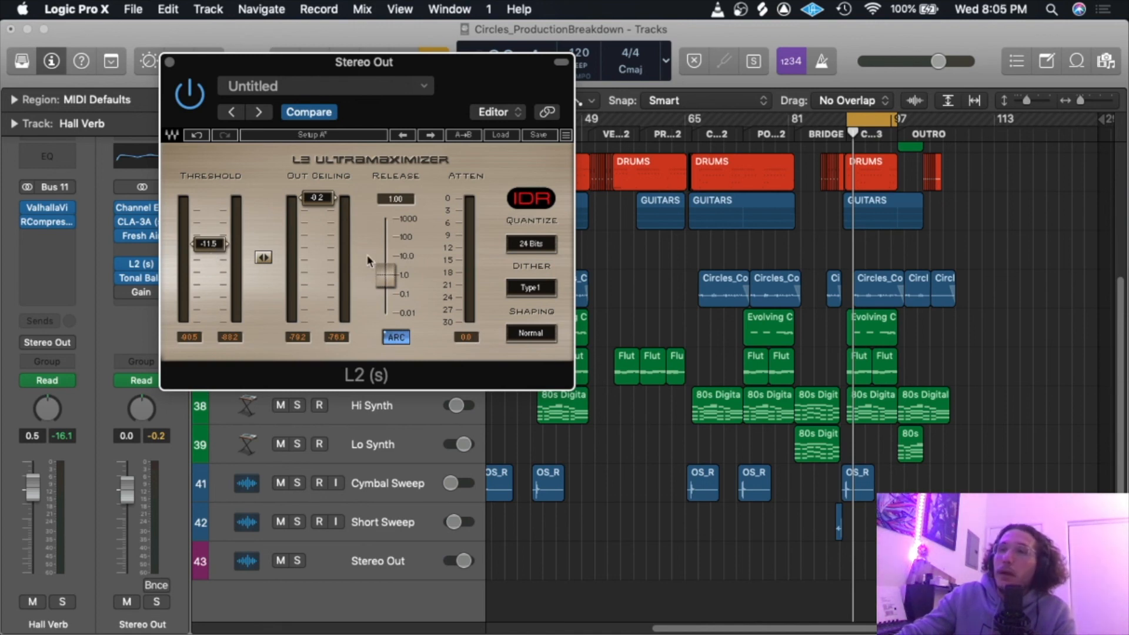
{"action": "key", "text": "space"}
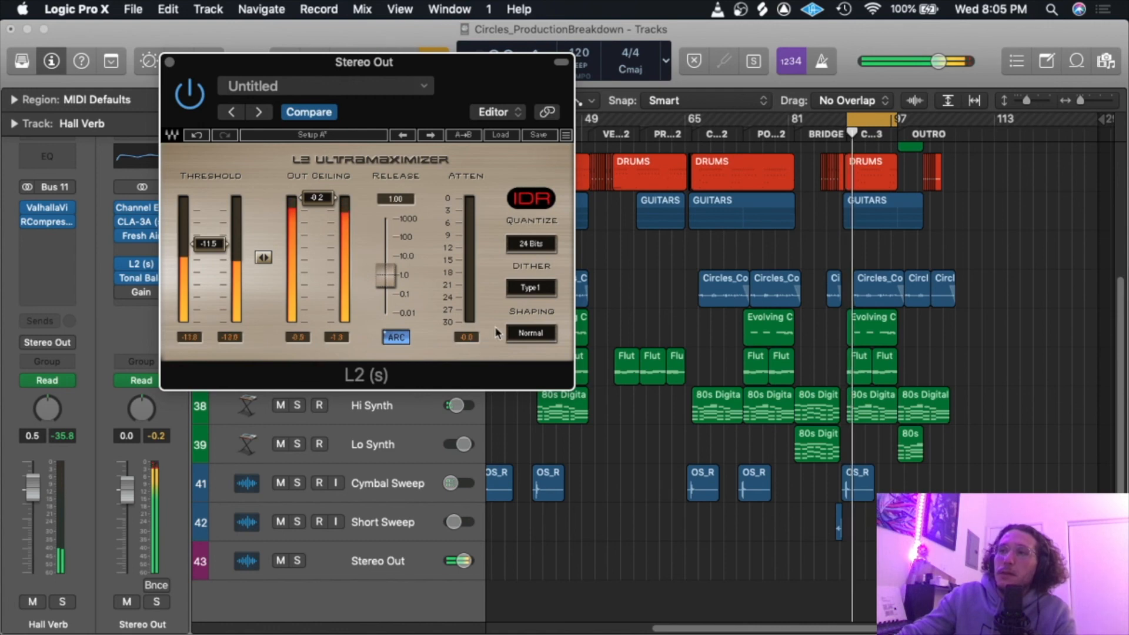
{"action": "key", "text": "space"}
Set the L2 threshold to -12.5 and clear its meter readings.
{"action": "left_click_drag", "start_coordinate": [212, 244], "coordinate": [211, 249]}
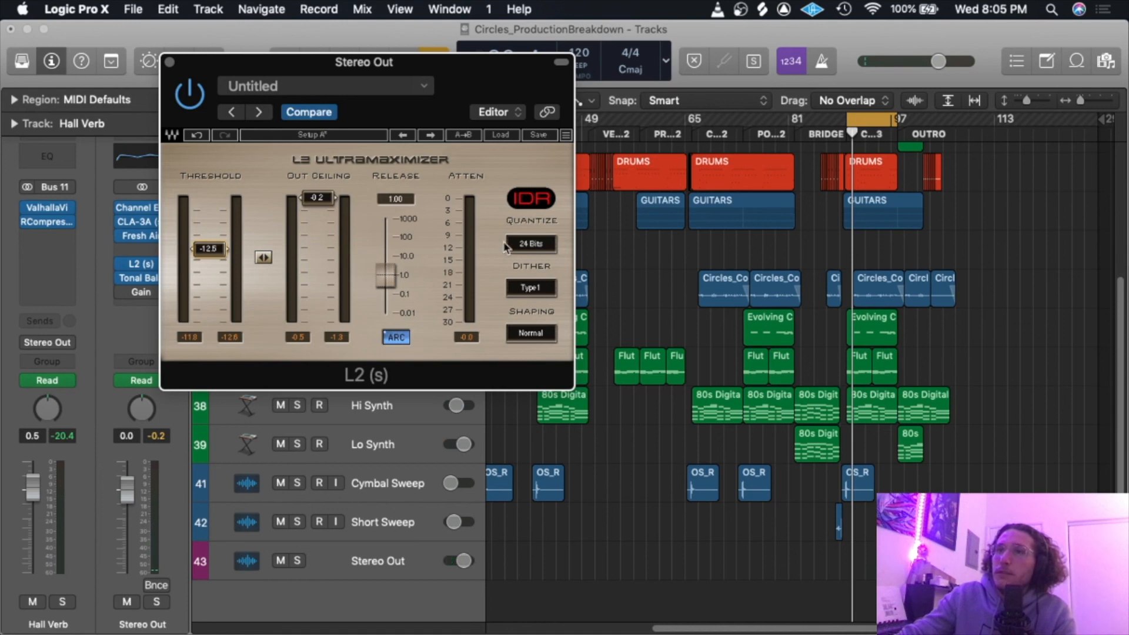
{"action": "left_click", "coordinate": [462, 337]}
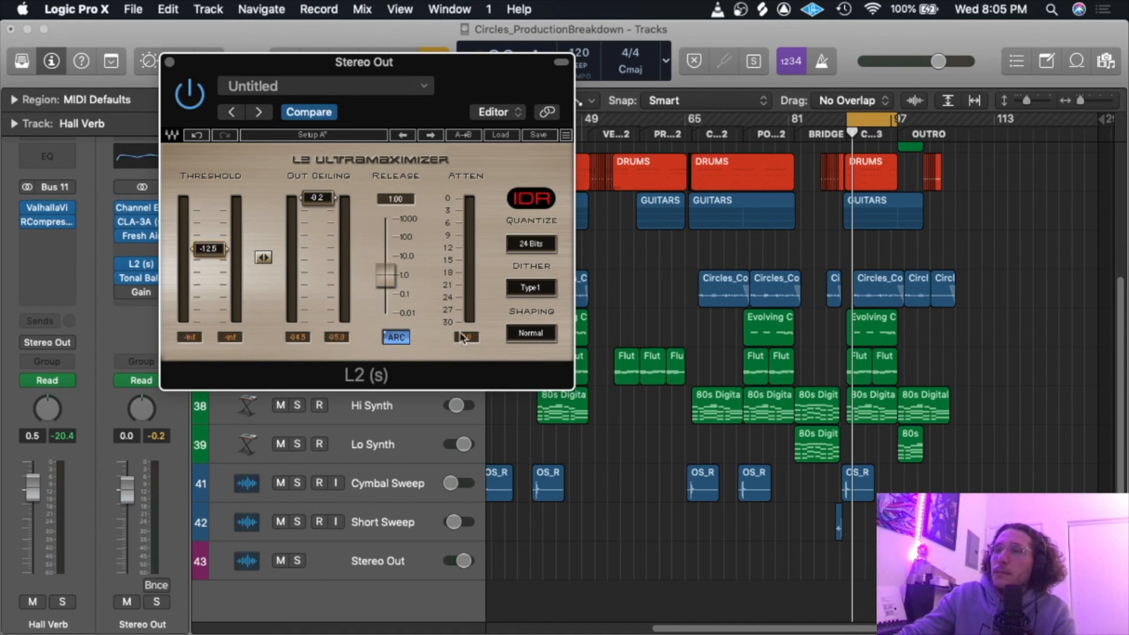
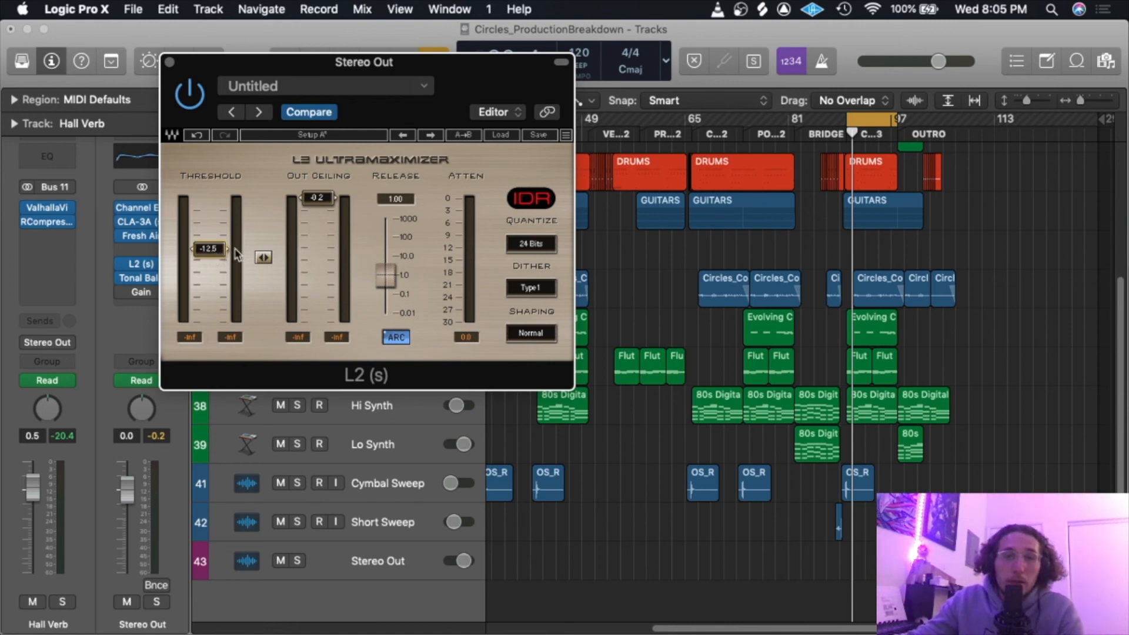
Close the L2 limiter, open Tonal Balance Control on the Stereo Out, and reposition its window.
{"action": "left_click_drag", "start_coordinate": [335, 71], "coordinate": [401, 66]}
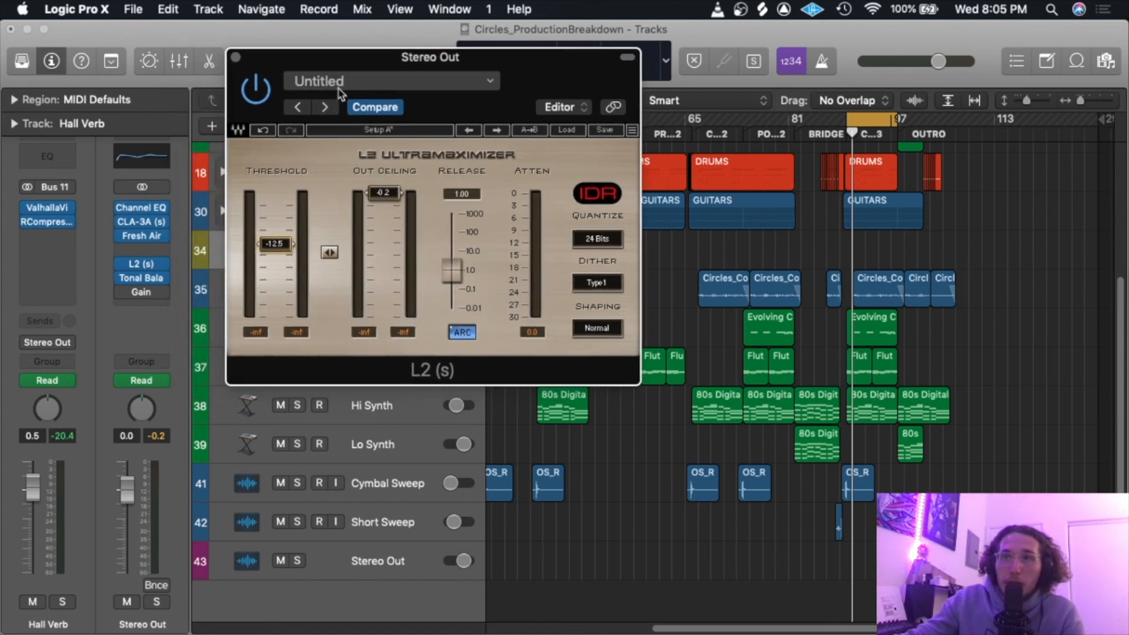
{"action": "left_click", "coordinate": [235, 57]}
{"action": "left_click", "coordinate": [145, 284]}
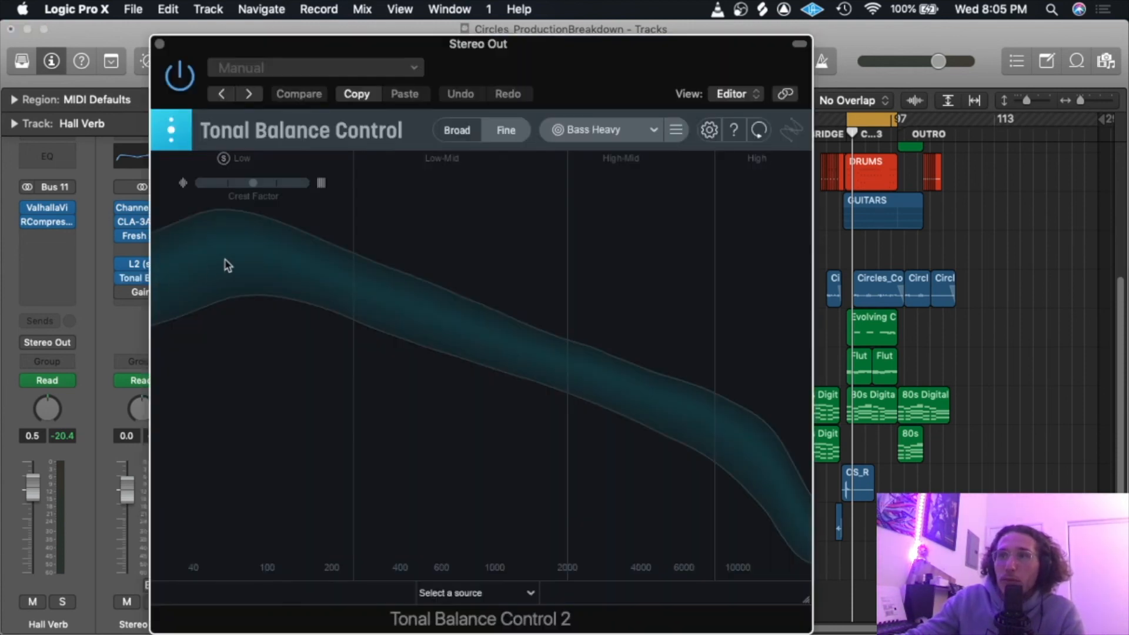
{"action": "left_click_drag", "start_coordinate": [505, 51], "coordinate": [481, 26]}
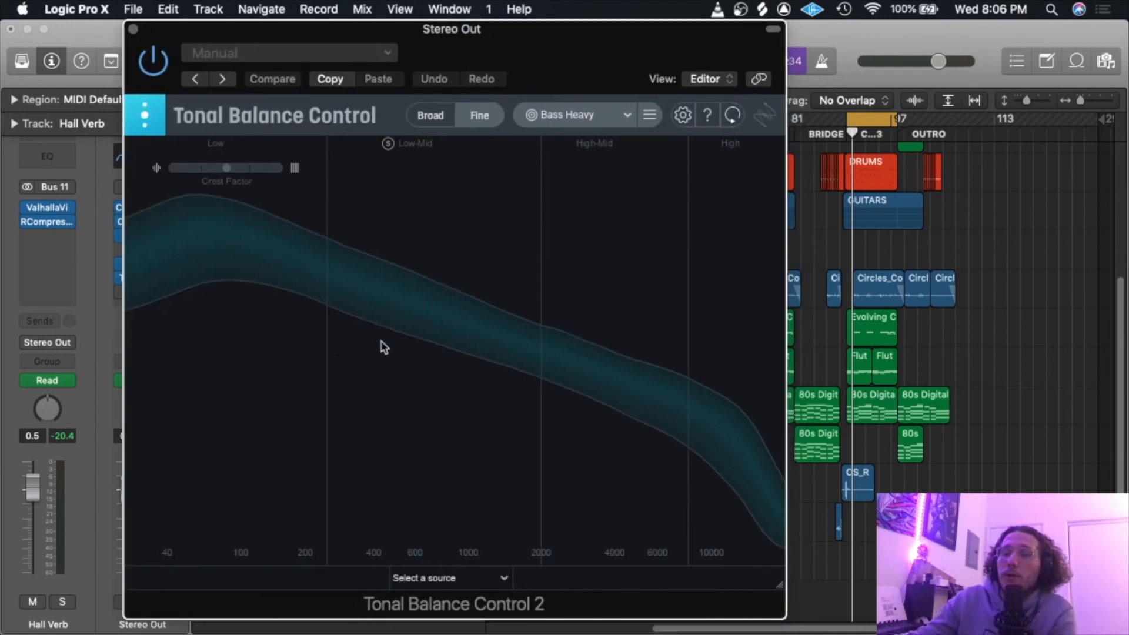
{"action": "left_click_drag", "start_coordinate": [479, 44], "coordinate": [549, 44]}
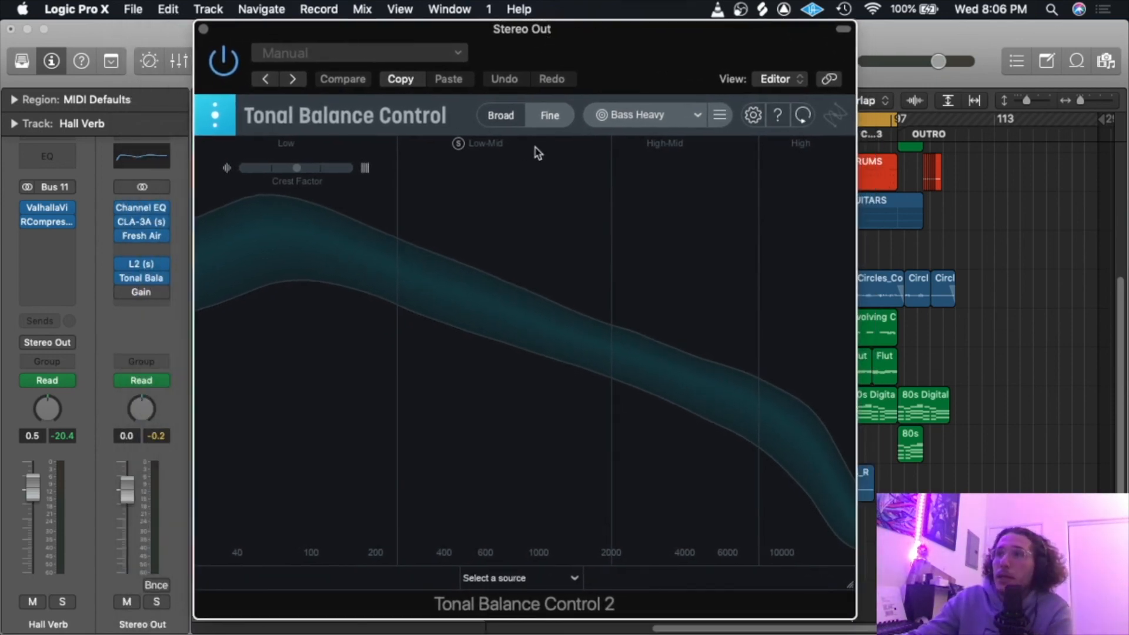
Preview the Jazz, Orchestral, Reggae and Rock target curves in Tonal Balance Control.
{"action": "left_click", "coordinate": [630, 114]}
{"action": "left_click", "coordinate": [647, 241]}
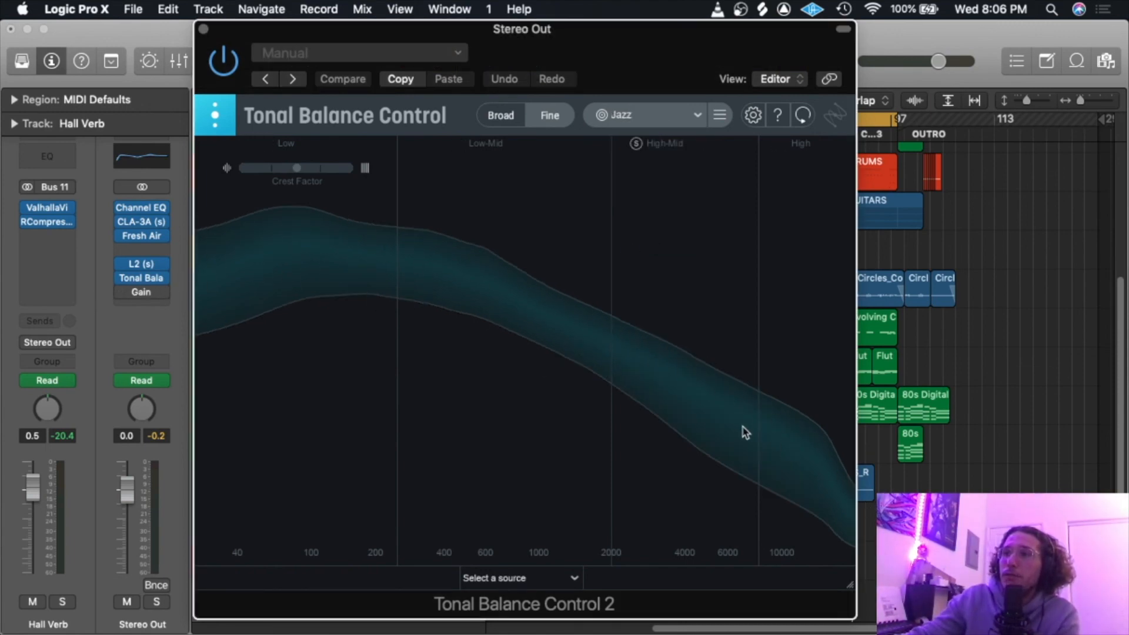
{"action": "left_click", "coordinate": [636, 116]}
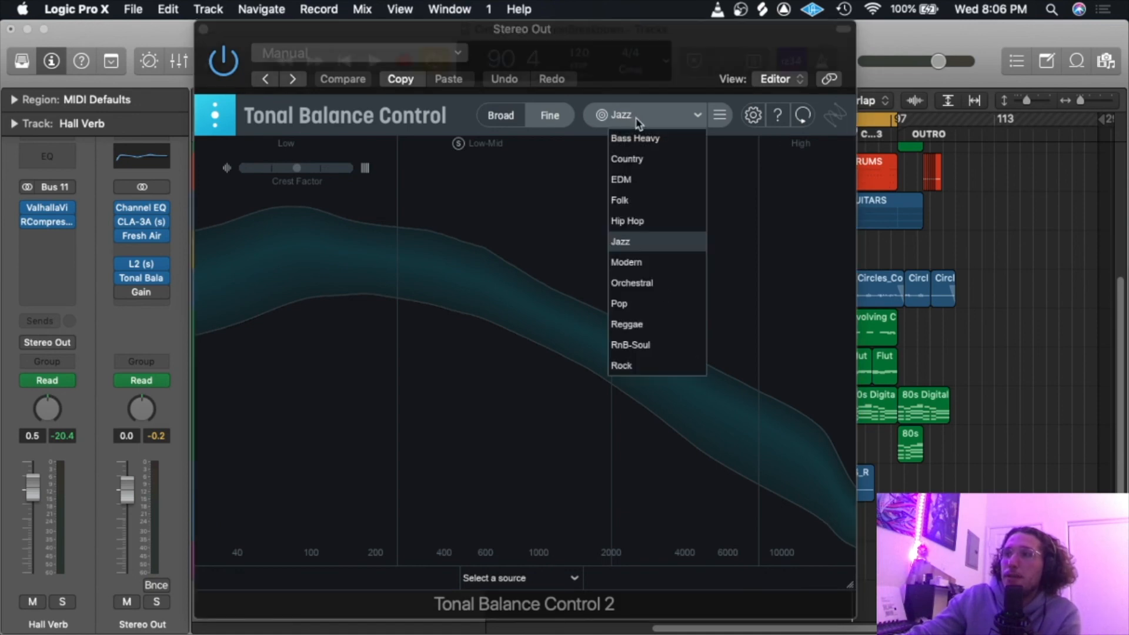
{"action": "left_click", "coordinate": [682, 282]}
{"action": "left_click", "coordinate": [667, 117]}
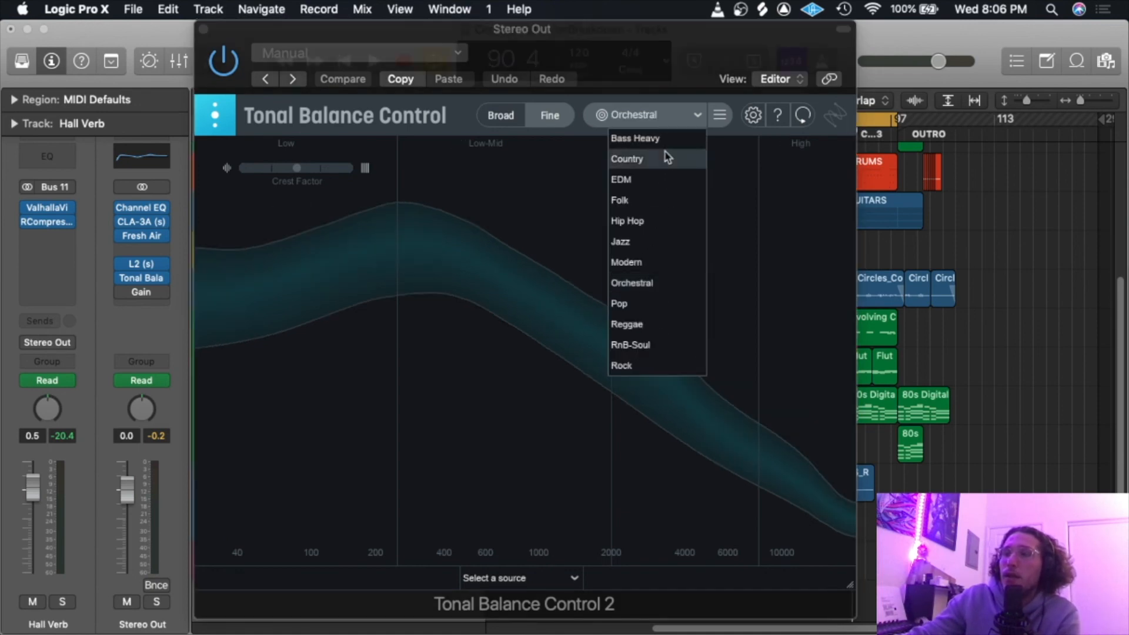
{"action": "left_click", "coordinate": [653, 325]}
{"action": "left_click", "coordinate": [683, 110]}
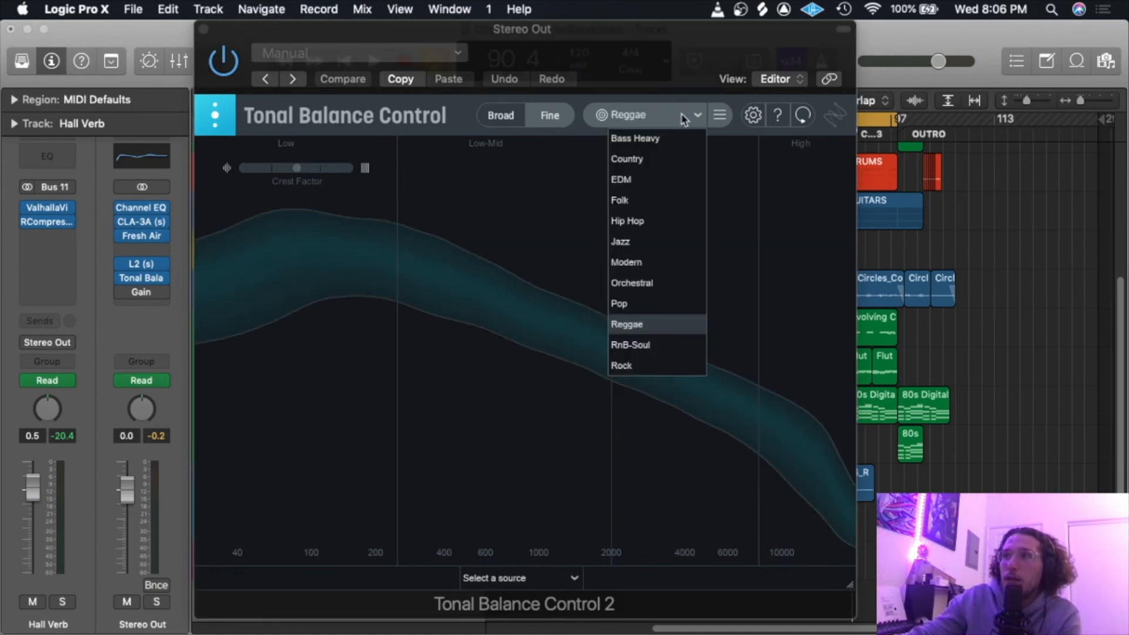
{"action": "left_click", "coordinate": [651, 365]}
Compare the Bass Heavy and Pop target curves, return to Bass Heavy, and close Tonal Balance Control.
{"action": "left_click", "coordinate": [663, 117]}
{"action": "left_click", "coordinate": [654, 138]}
{"action": "left_click", "coordinate": [660, 115]}
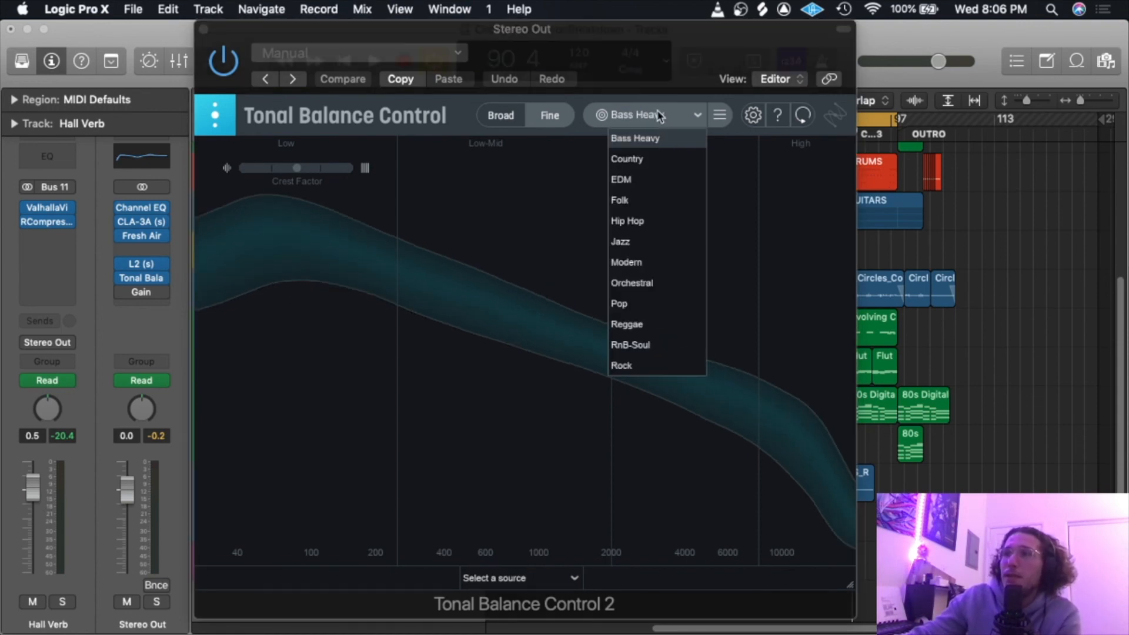
{"action": "left_click", "coordinate": [637, 303]}
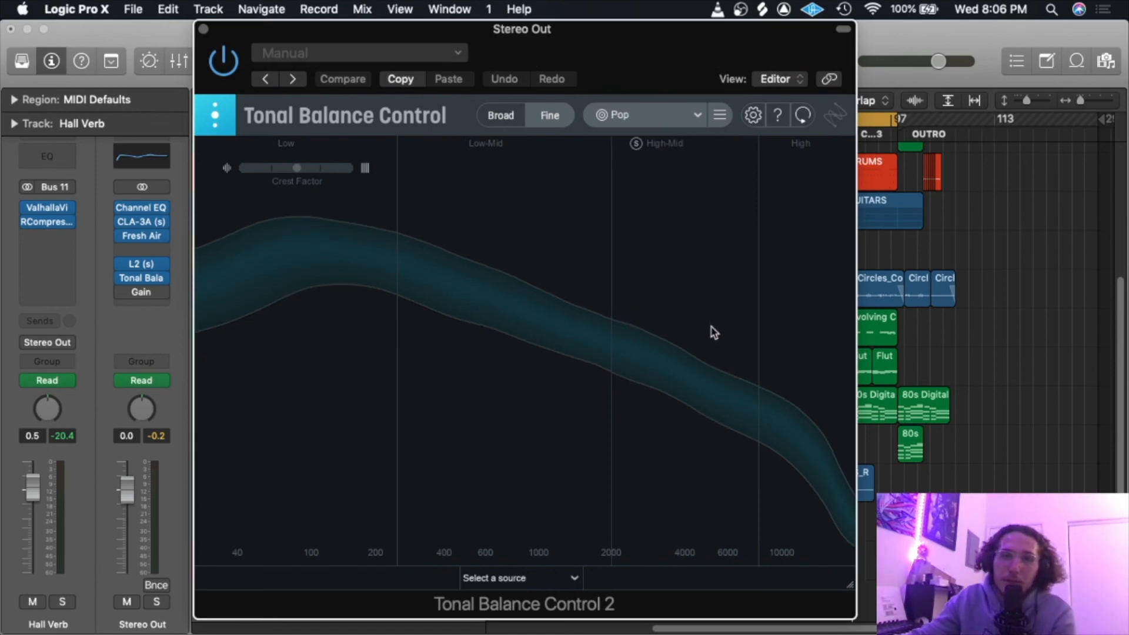
{"action": "left_click", "coordinate": [674, 122]}
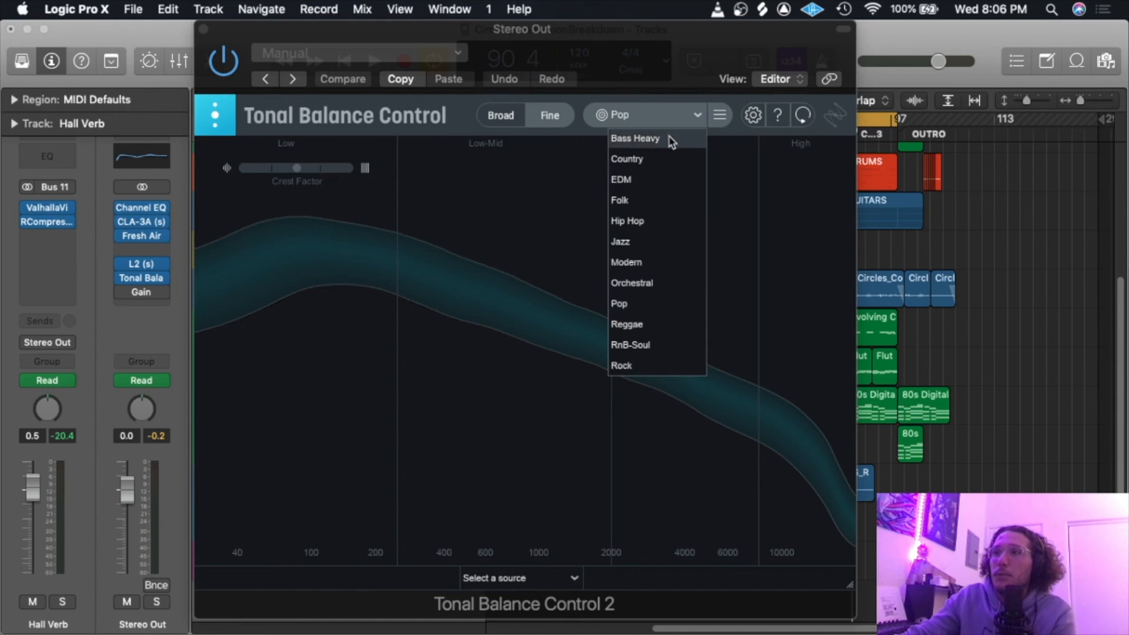
{"action": "left_click", "coordinate": [670, 137]}
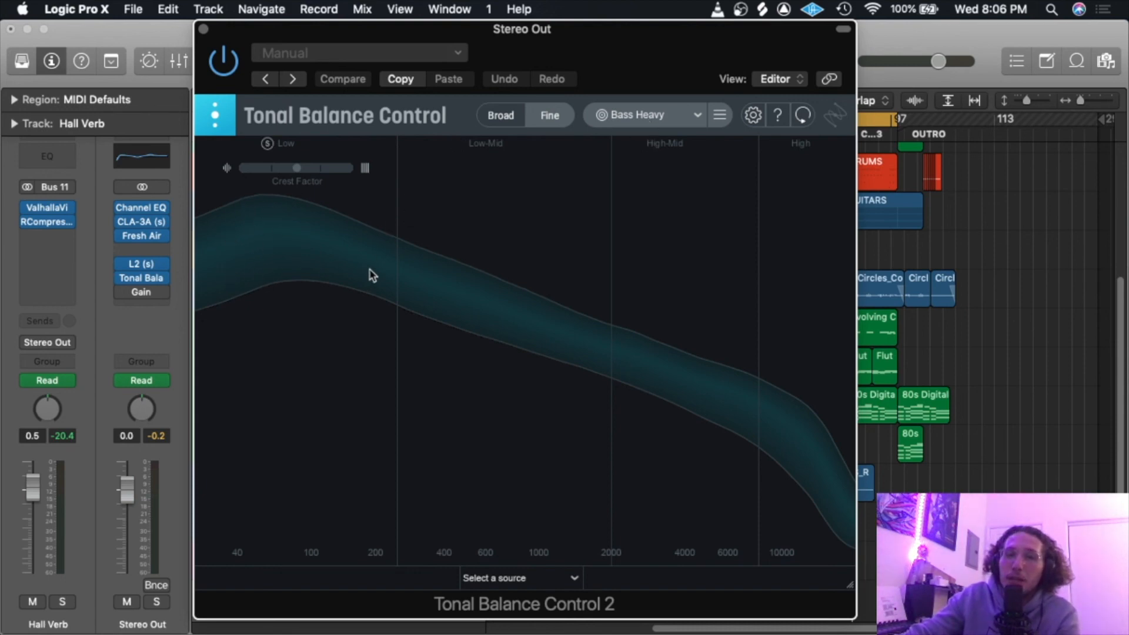
{"action": "left_click", "coordinate": [204, 30]}
Play Chorus 3 with Tonal Balance Control open and compare the mix against the Bass Heavy and Pop targets.
{"action": "mouse_move", "coordinate": [148, 282]}
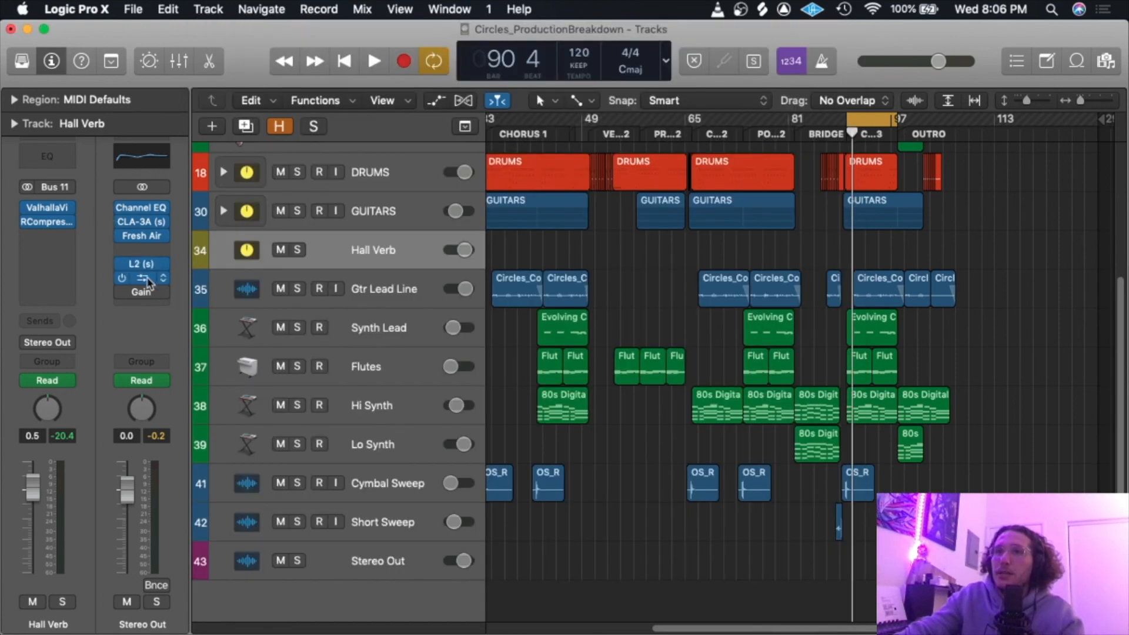
{"action": "key", "text": "space"}
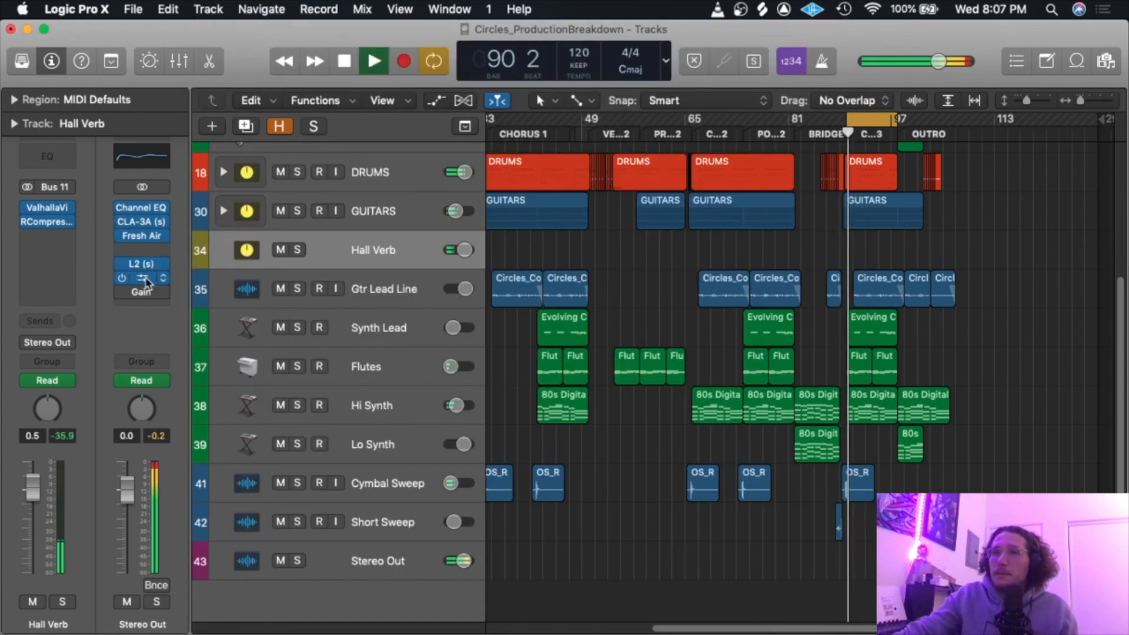
{"action": "left_click", "coordinate": [147, 282]}
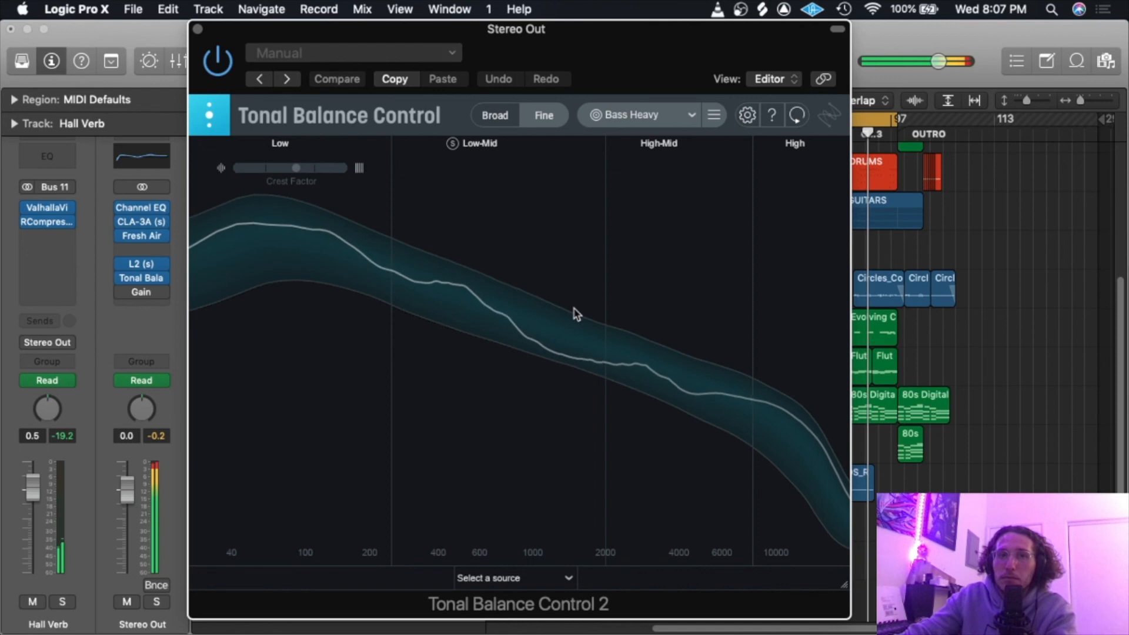
{"action": "left_click", "coordinate": [682, 115]}
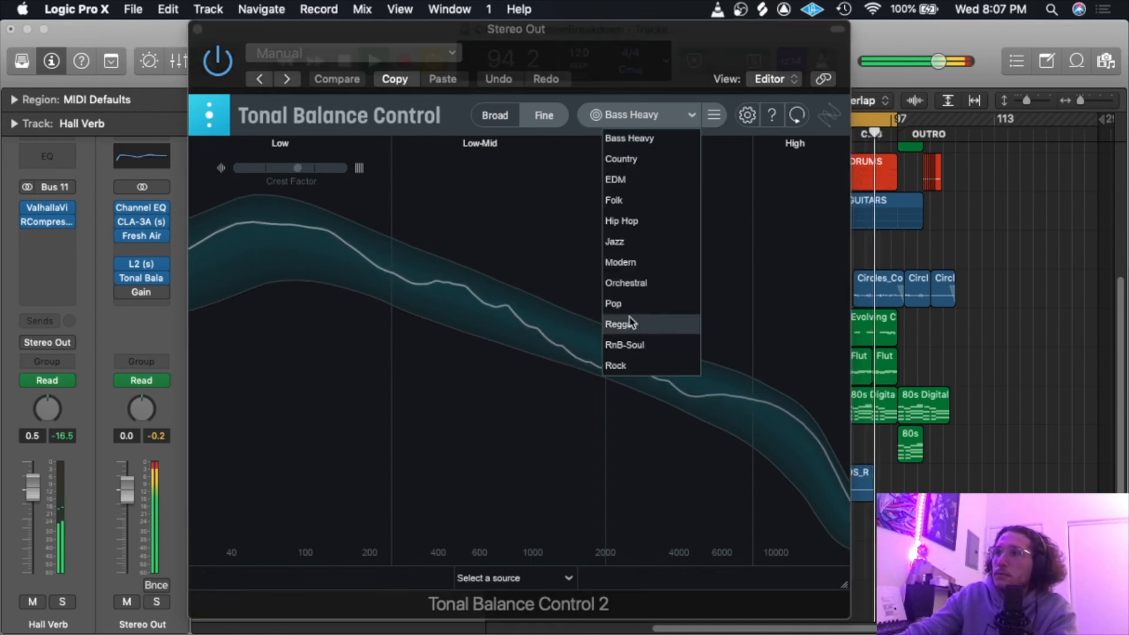
{"action": "left_click", "coordinate": [613, 303]}
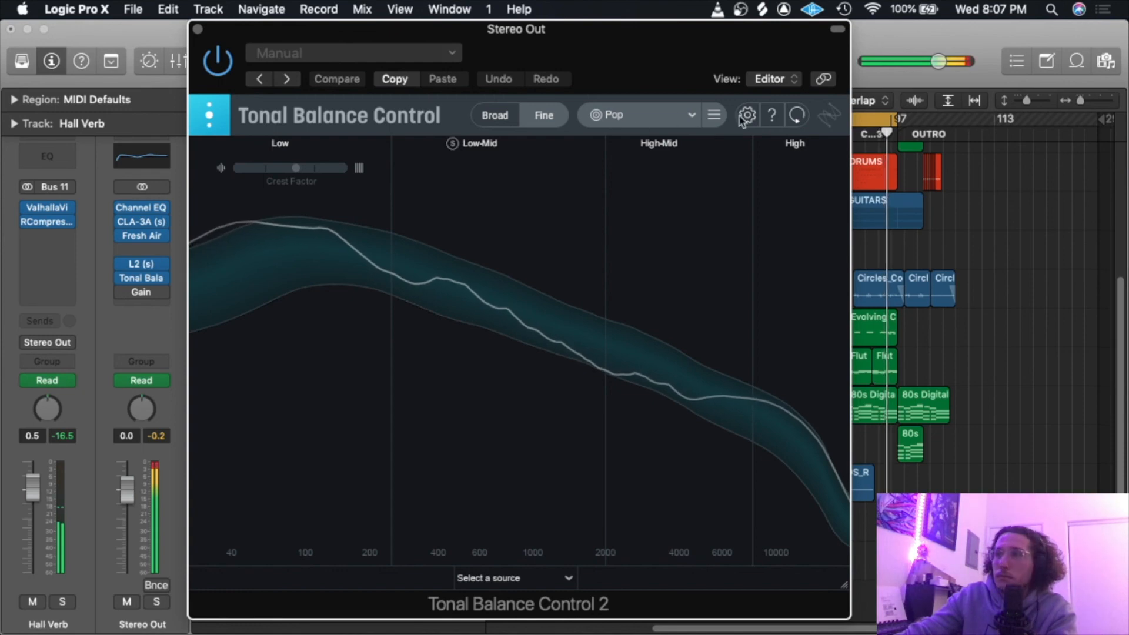
Compare the playing mix against the Orchestral target, and switch the target back to Bass Heavy.
{"action": "left_click", "coordinate": [656, 115]}
{"action": "left_click", "coordinate": [634, 281]}
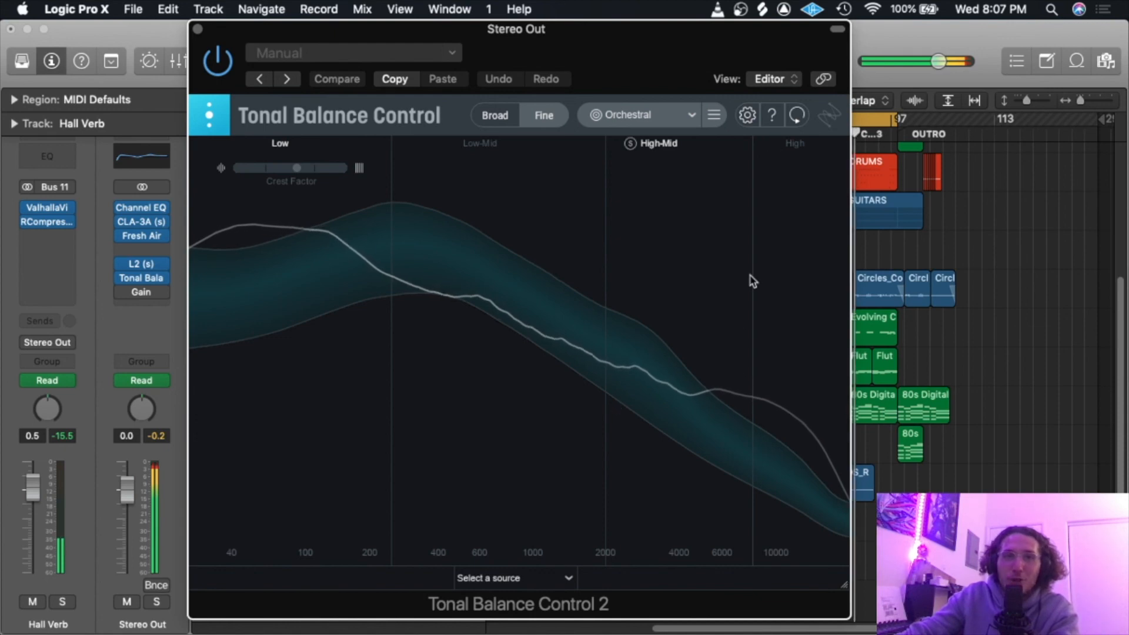
{"action": "left_click", "coordinate": [632, 114]}
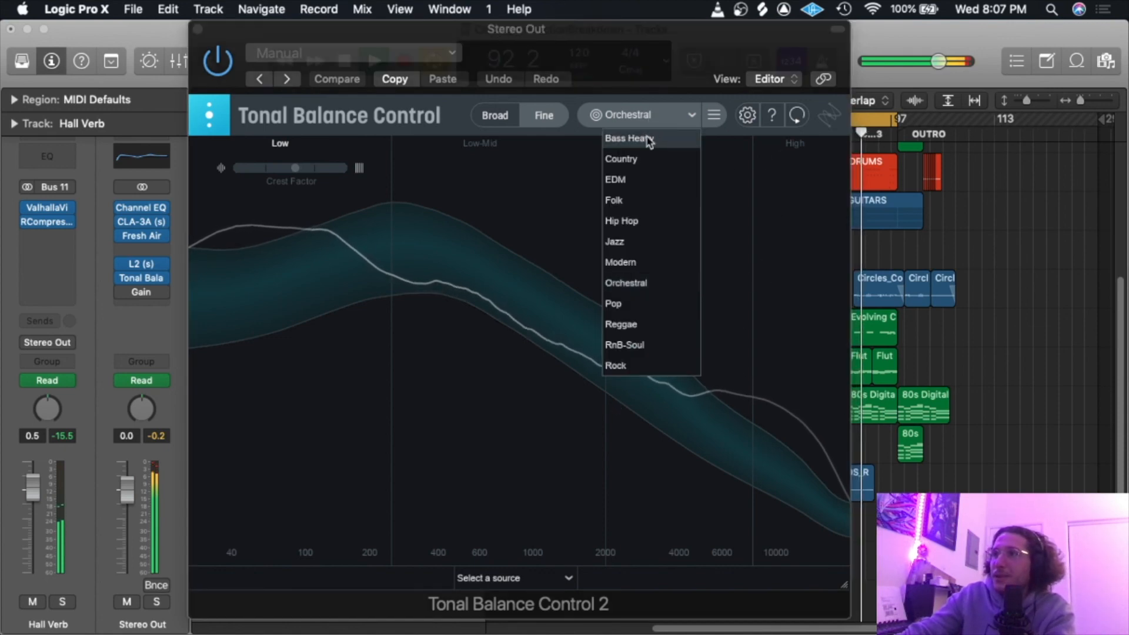
{"action": "left_click", "coordinate": [647, 140]}
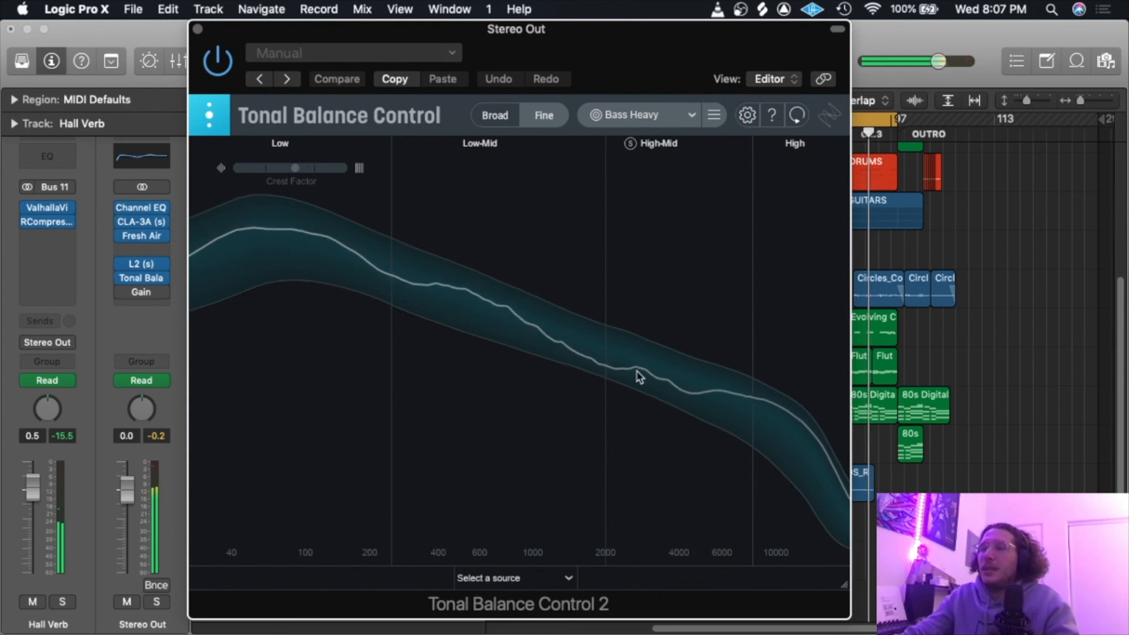
Examine the mix's curve across the low to high bands of the Bass Heavy target and close Tonal Balance Control.
{"action": "left_click_drag", "start_coordinate": [594, 52], "coordinate": [621, 51]}
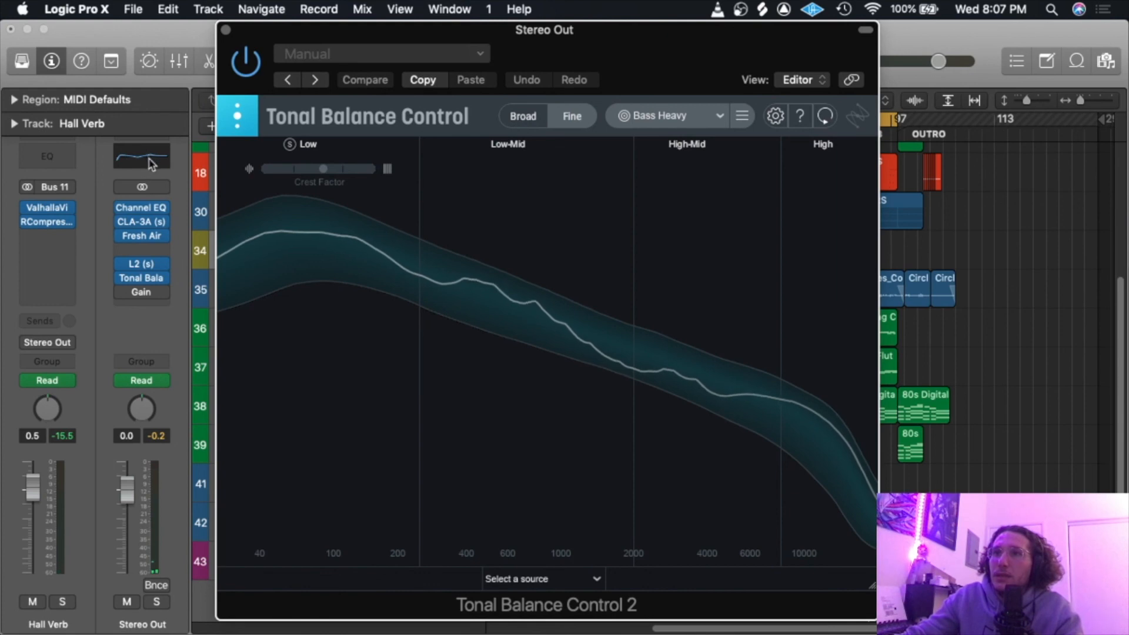
{"action": "left_click_drag", "start_coordinate": [640, 33], "coordinate": [539, 34]}
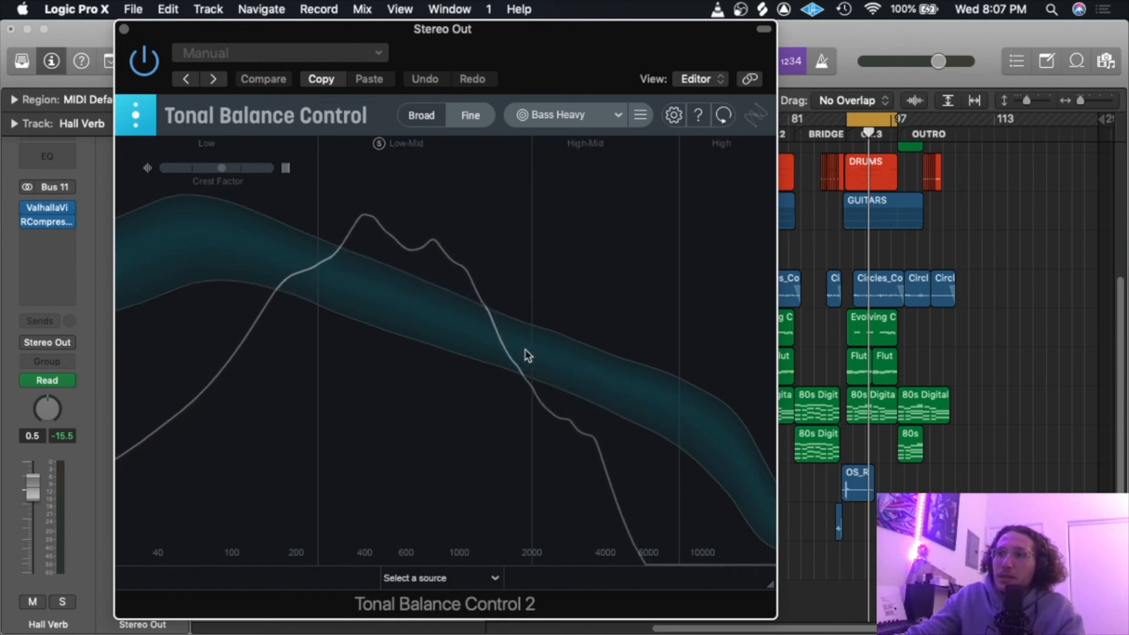
{"action": "key", "text": "space"}
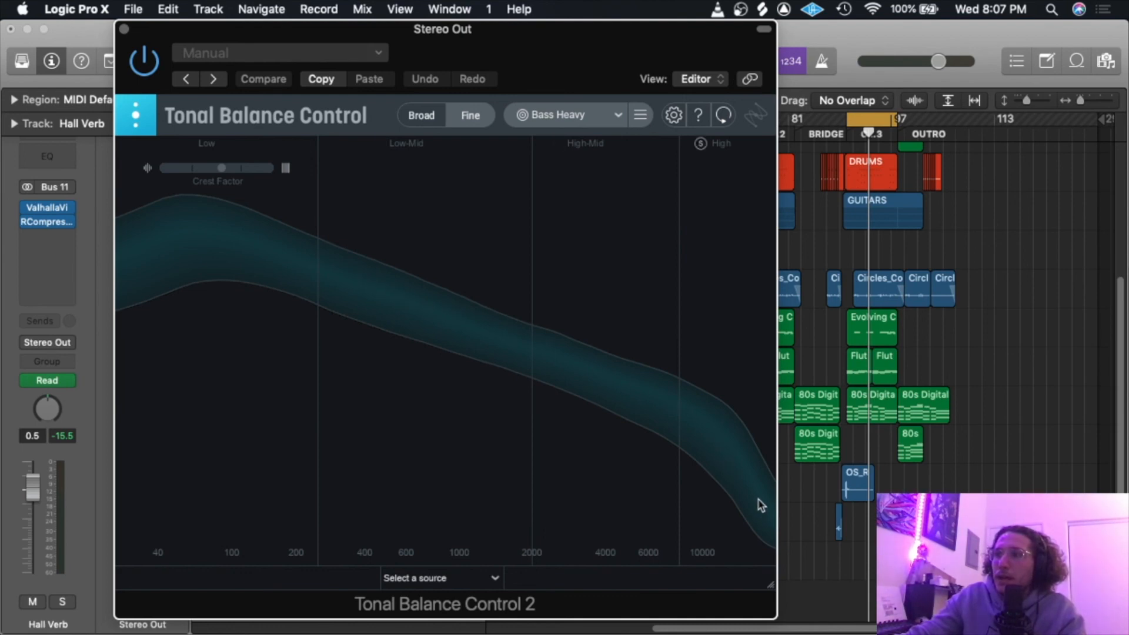
{"action": "mouse_move", "coordinate": [64, 221]}
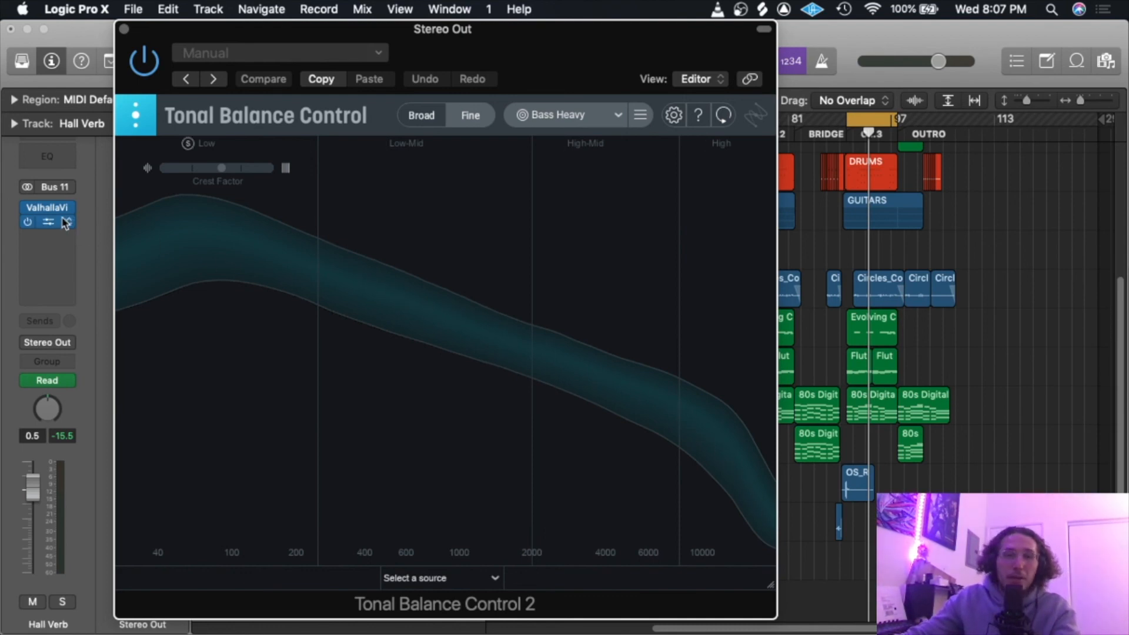
{"action": "left_click", "coordinate": [124, 29]}
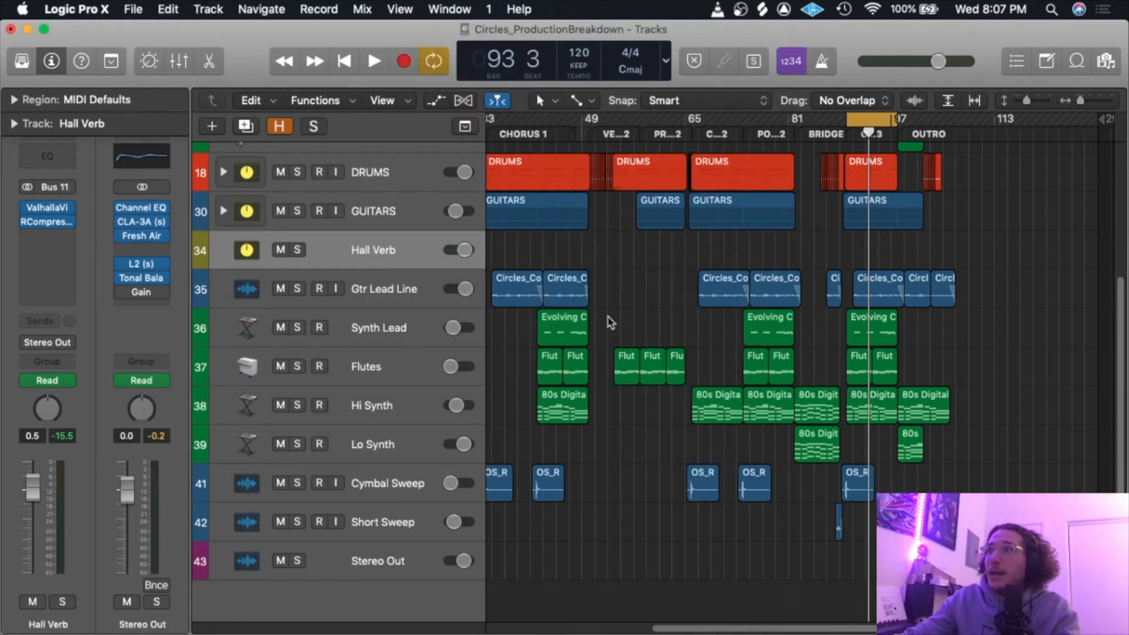
Open the Gain plug-in on the Stereo Out and enable it.
{"action": "left_click", "coordinate": [141, 292]}
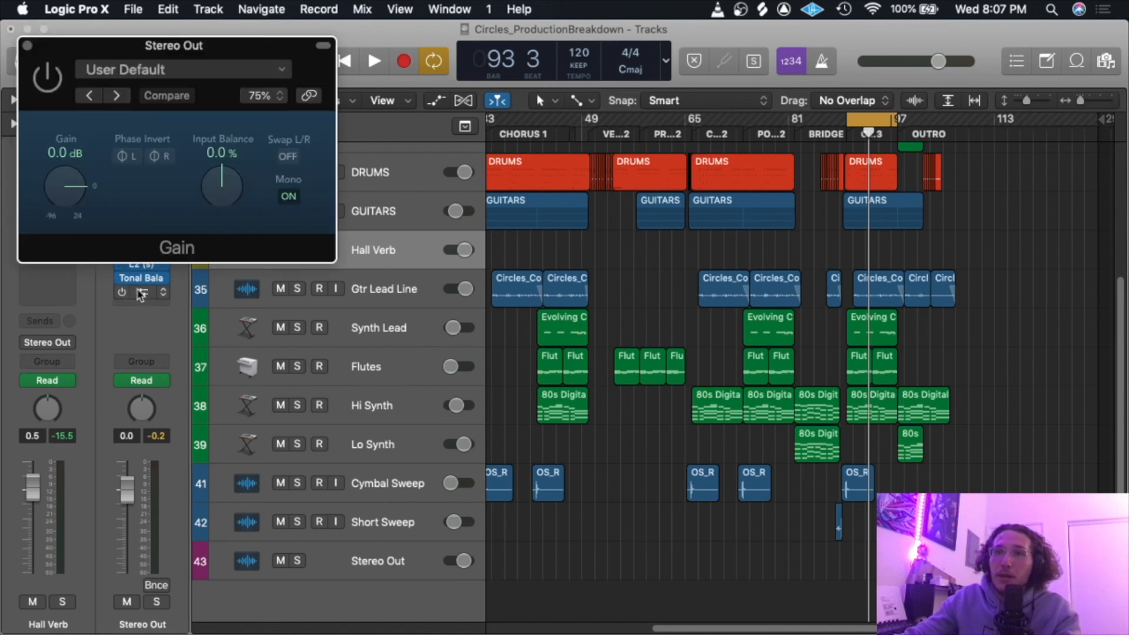
{"action": "left_click", "coordinate": [27, 45]}
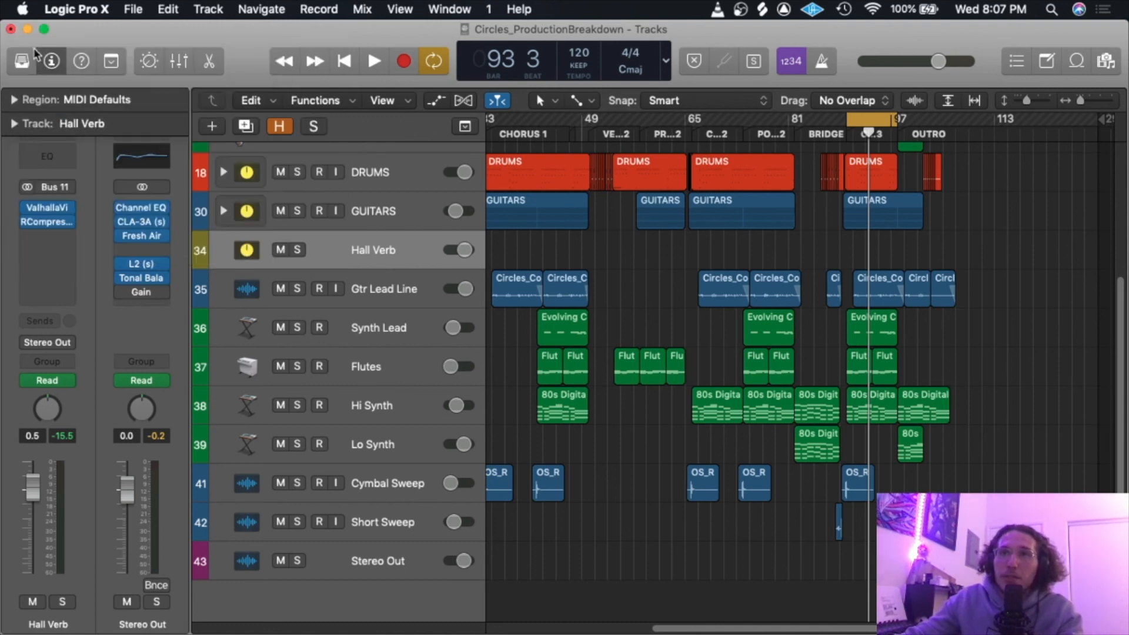
{"action": "left_click", "coordinate": [143, 294]}
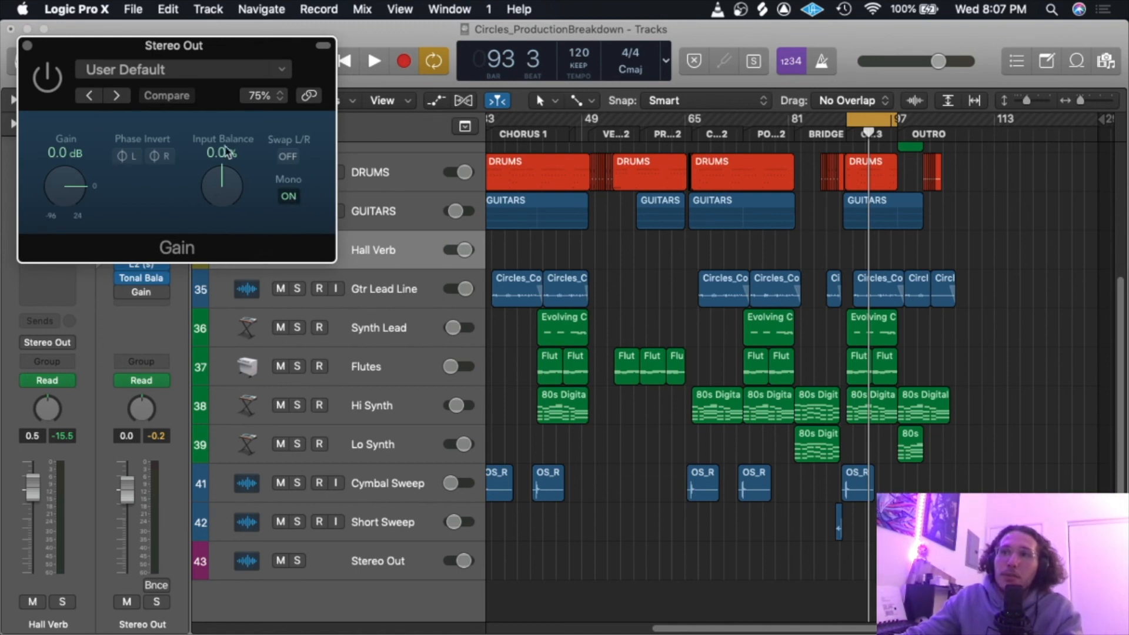
{"action": "left_click", "coordinate": [42, 78]}
Play Chorus 3 while bypassing and re-enabling the Gain plug-in to compare stereo with mono, and stop playback.
{"action": "key", "text": "space"}
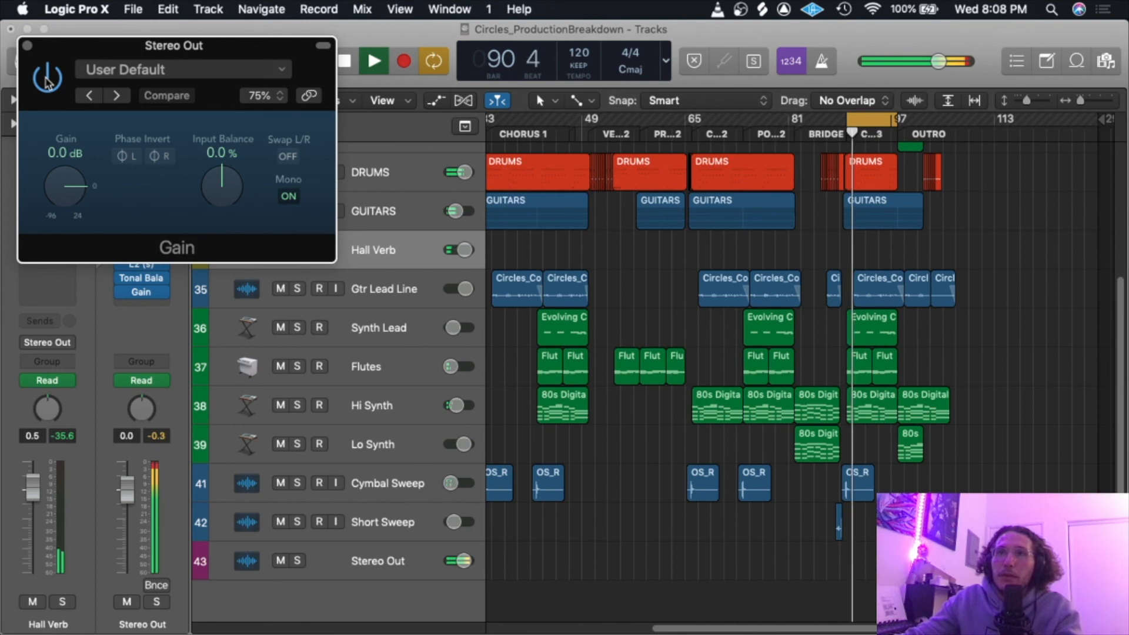
{"action": "left_click", "coordinate": [47, 81]}
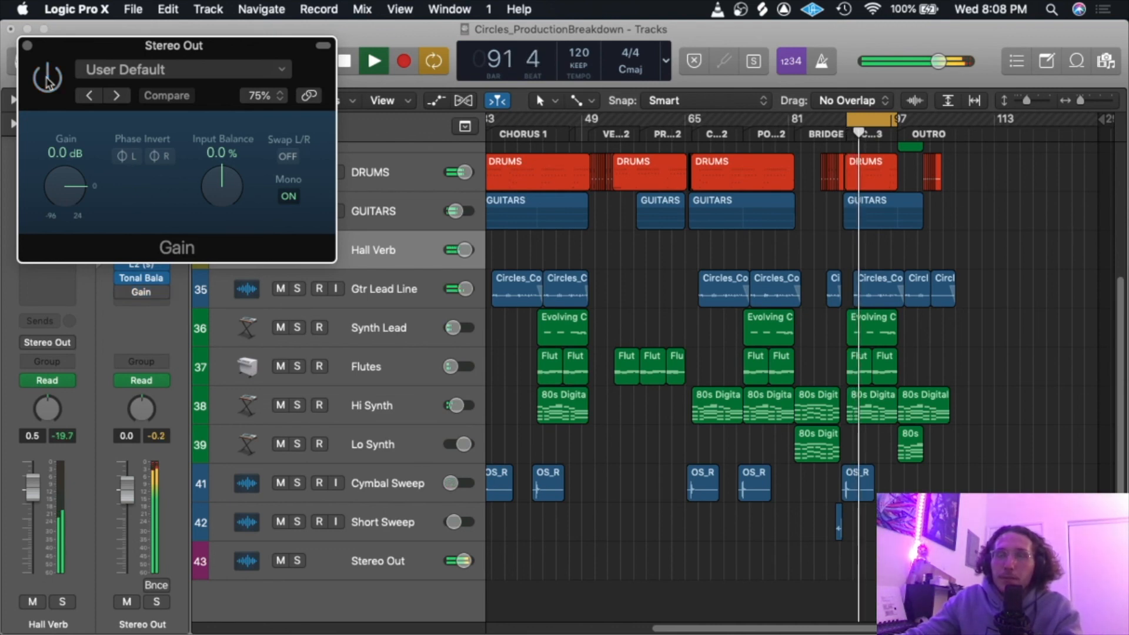
{"action": "left_click", "coordinate": [47, 80]}
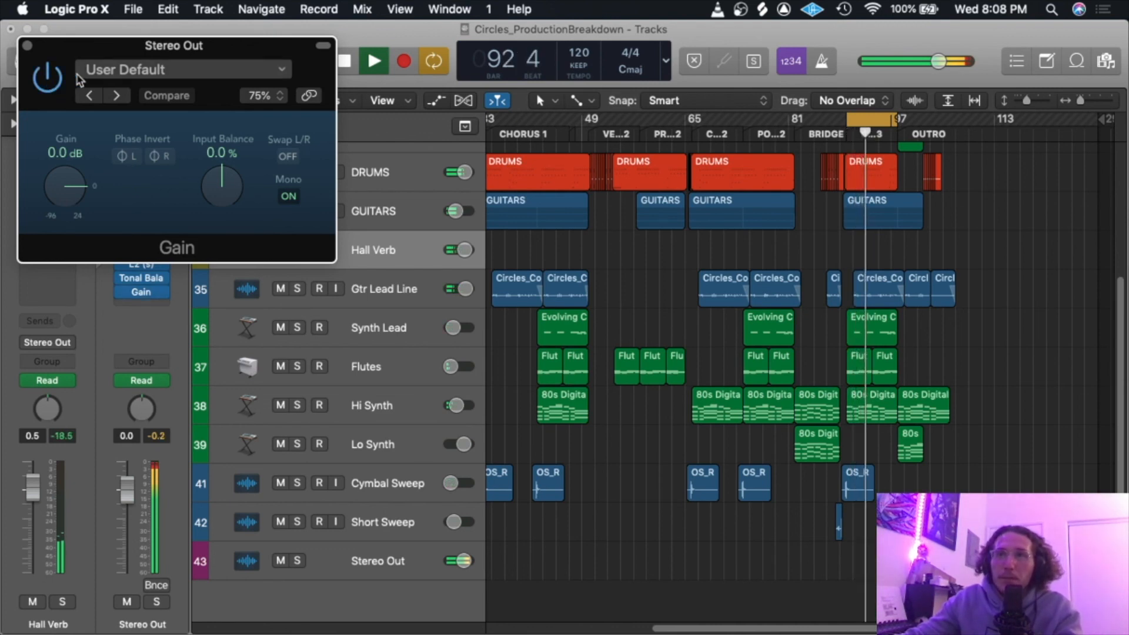
{"action": "key", "text": "space"}
Reposition the Gain window and play Chorus 3 in mono to check the balance, stopping near the chorus's end.
{"action": "left_click", "coordinate": [118, 34]}
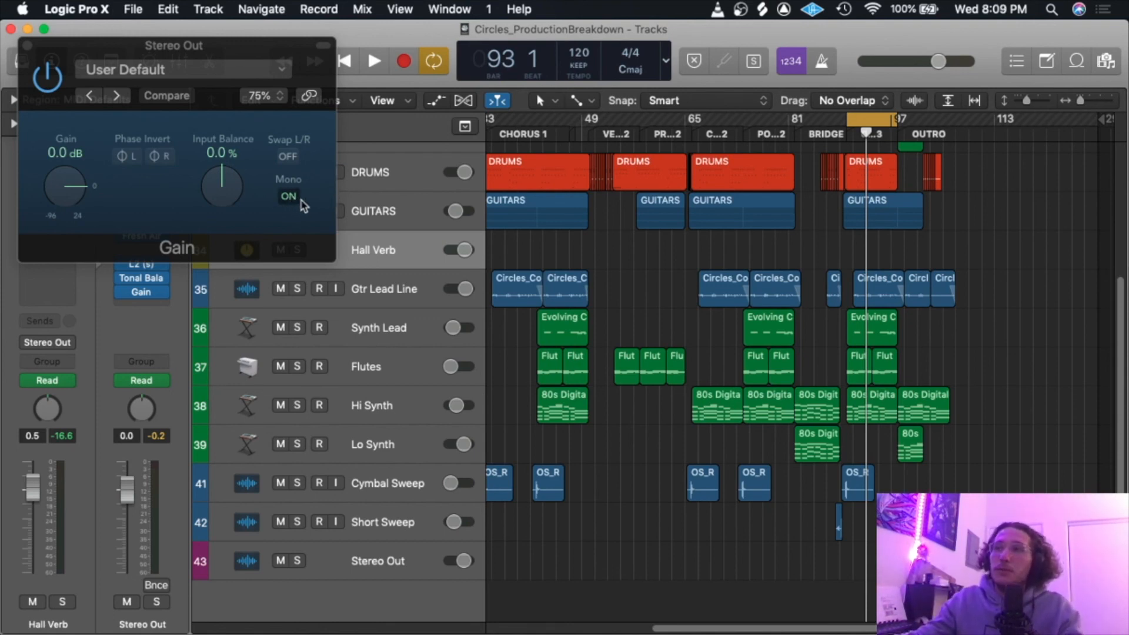
{"action": "left_click_drag", "start_coordinate": [207, 39], "coordinate": [230, 29]}
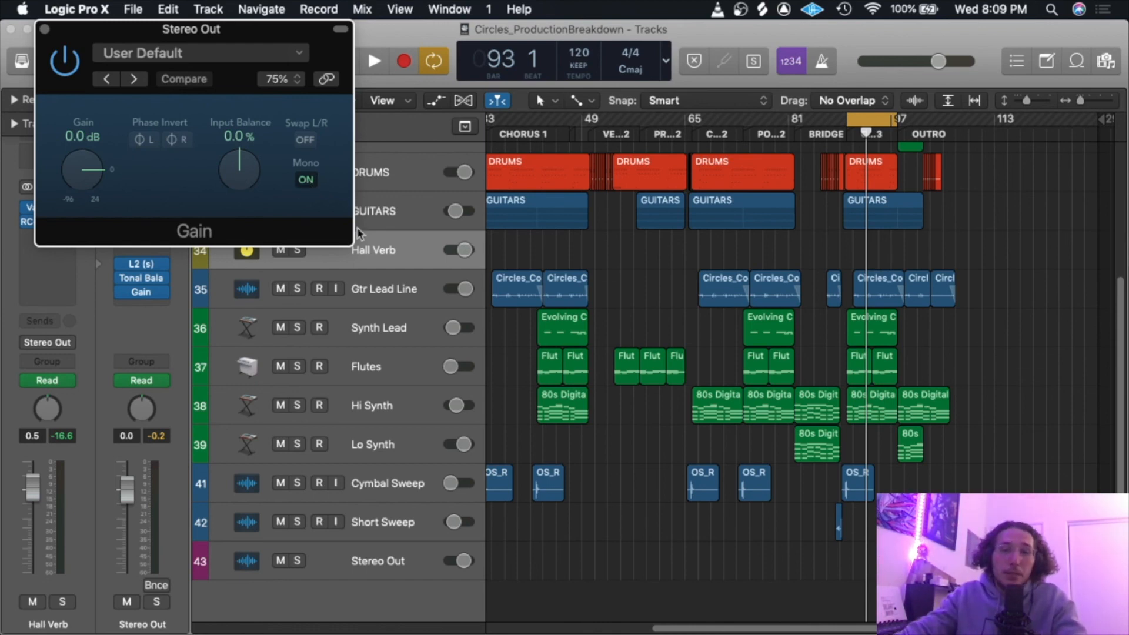
{"action": "left_click", "coordinate": [624, 544]}
{"action": "key", "text": "space"}
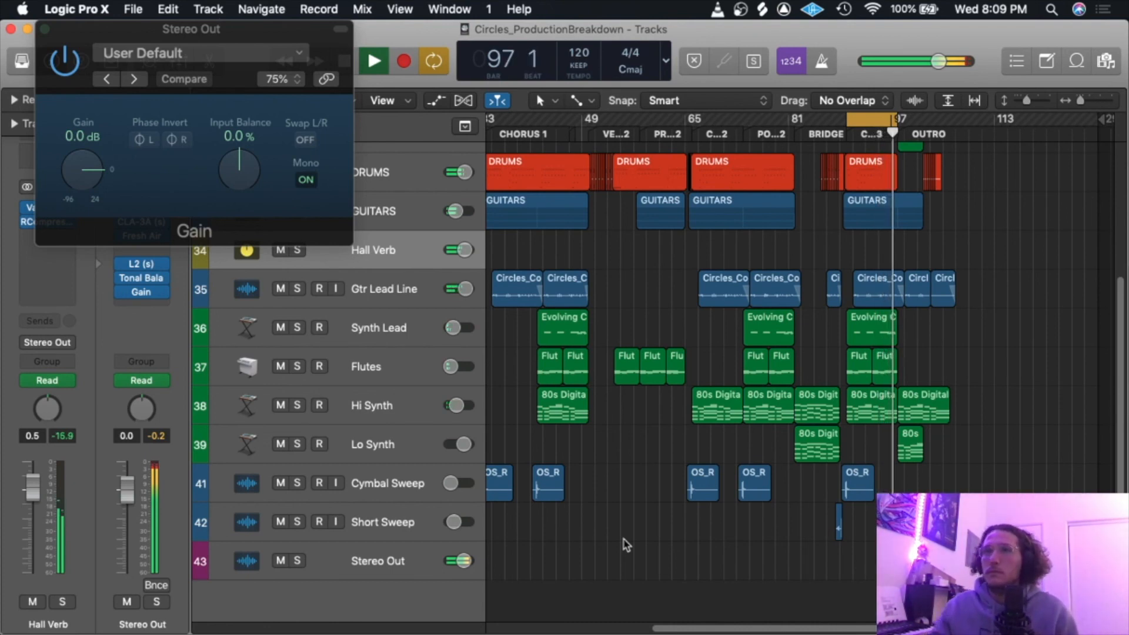
{"action": "key", "text": "space"}
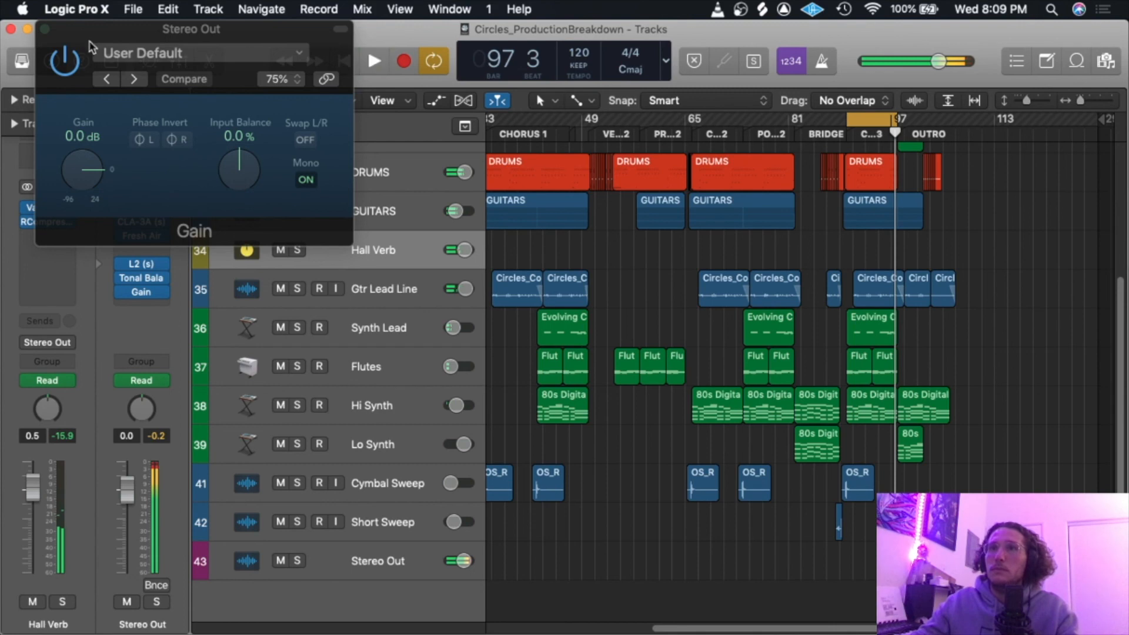
Close the Gain plug-in window and expand the Lead Vox track stack to show its individual vocal tracks.
{"action": "left_click", "coordinate": [44, 29]}
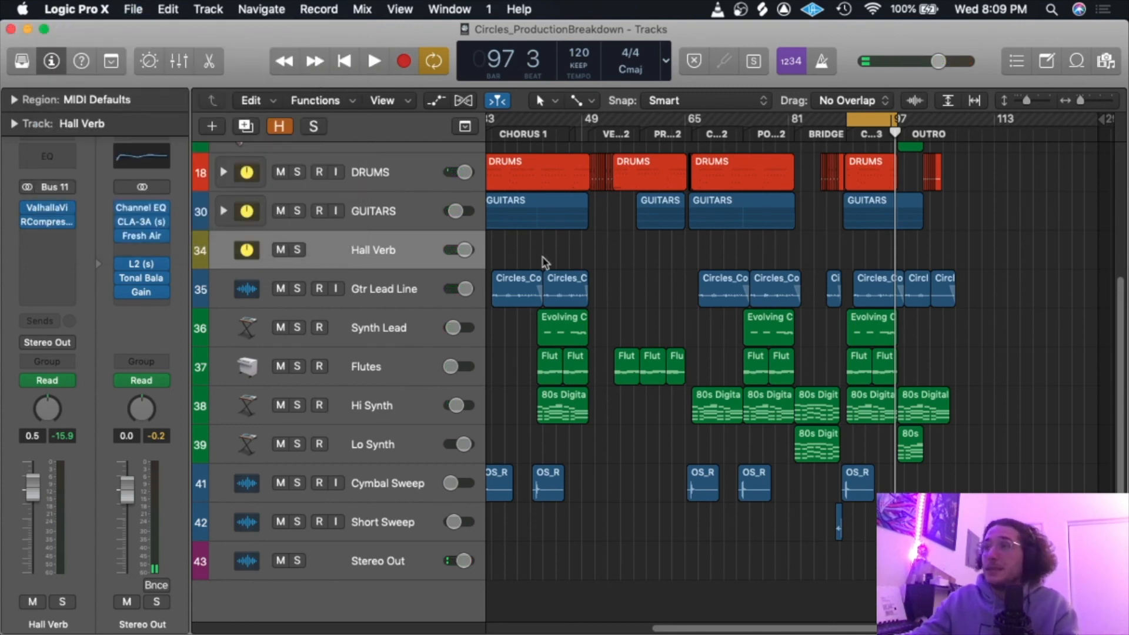
{"action": "scroll", "coordinate": [558, 262], "scroll_direction": "up", "scroll_amount": 5}
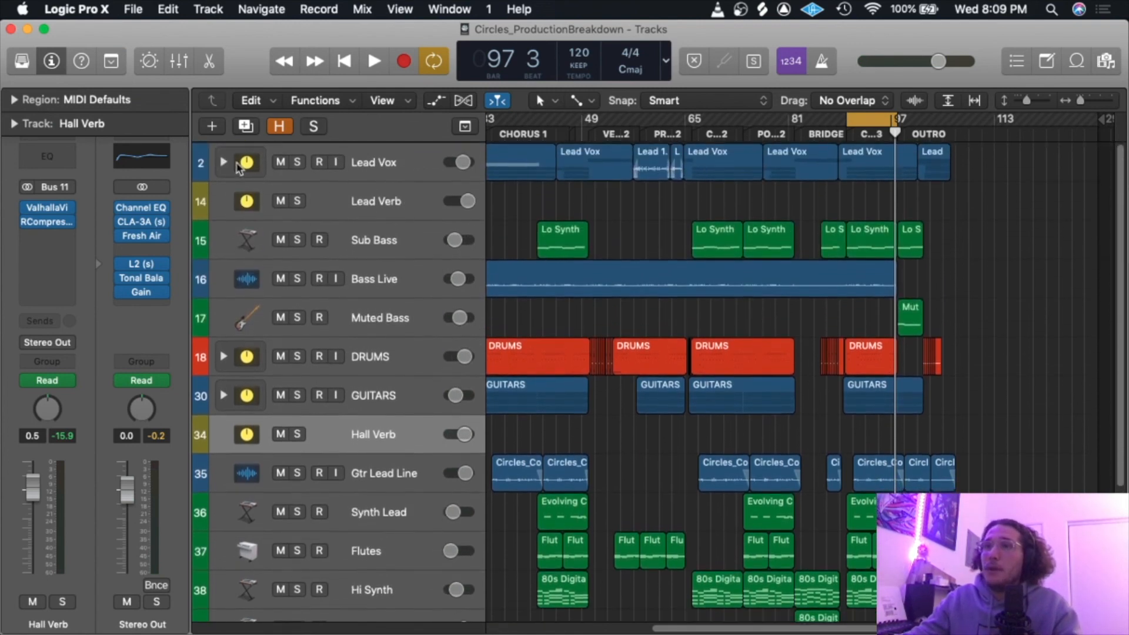
{"action": "left_click", "coordinate": [223, 162]}
{"action": "scroll", "coordinate": [626, 294], "scroll_direction": "left", "scroll_amount": 10}
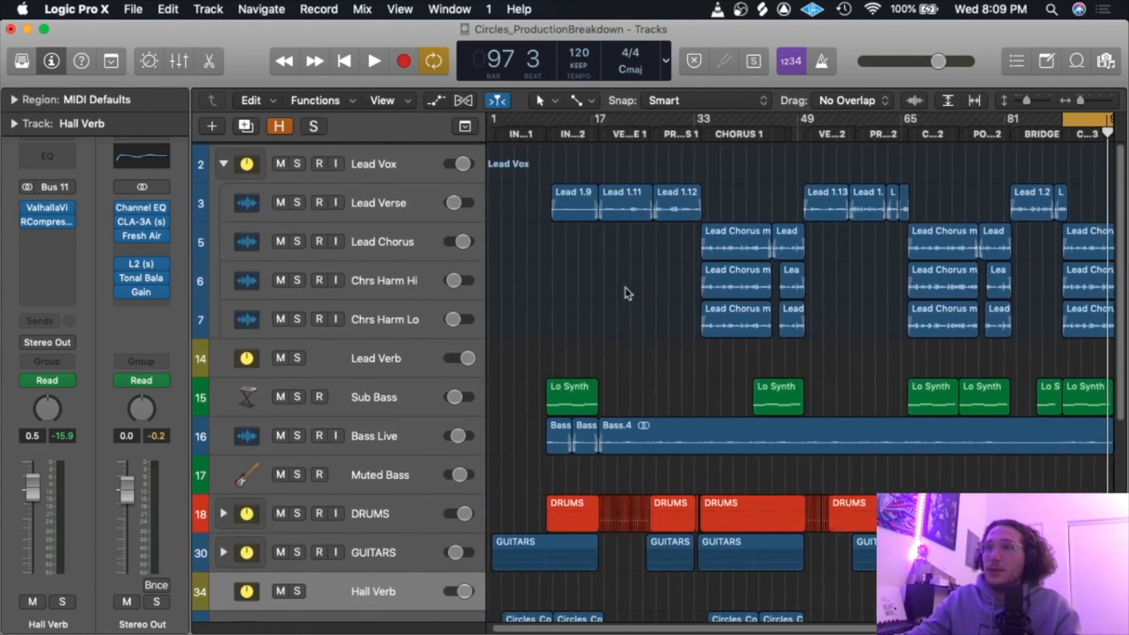
Examine the Flex Pitch notes of the Chorus 1 regions on the Chrs Harm Hi track, and close the editor.
{"action": "left_click_drag", "start_coordinate": [675, 297], "coordinate": [802, 273]}
{"action": "double_click", "coordinate": [737, 286]}
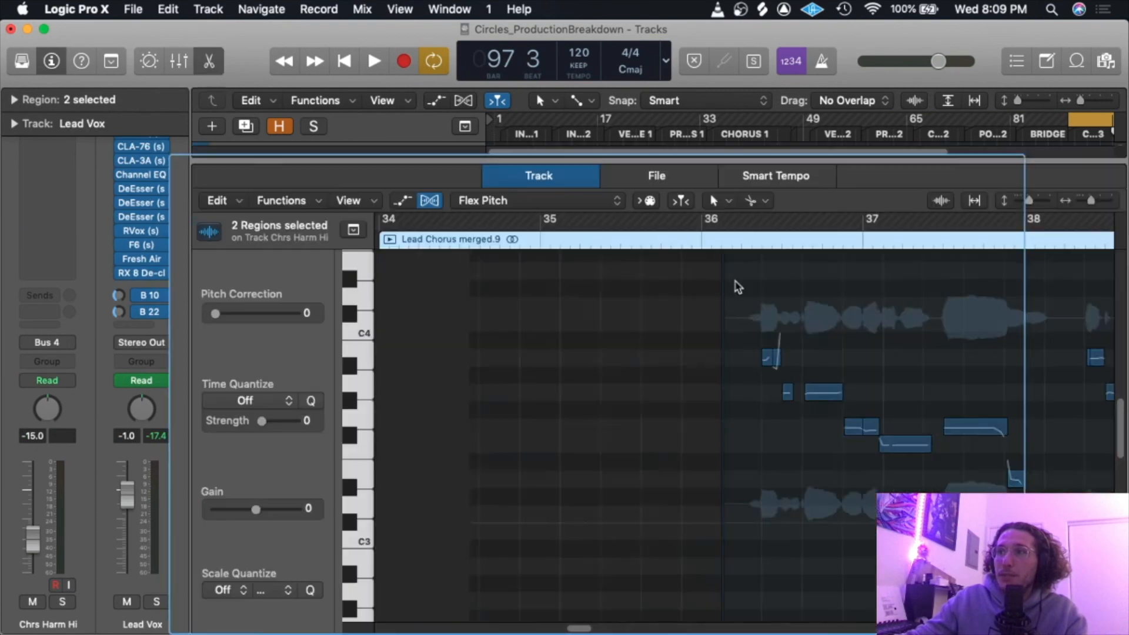
{"action": "scroll", "coordinate": [559, 423], "scroll_direction": "left", "scroll_amount": 5}
{"action": "scroll", "coordinate": [570, 532], "scroll_direction": "down", "scroll_amount": 3}
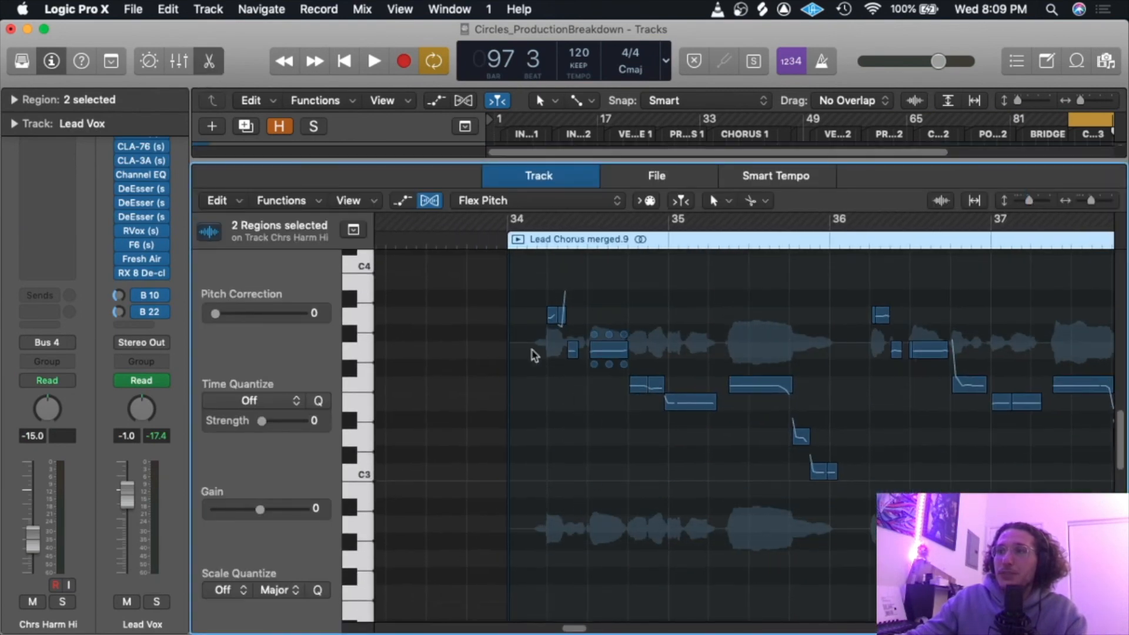
{"action": "left_click", "coordinate": [208, 65]}
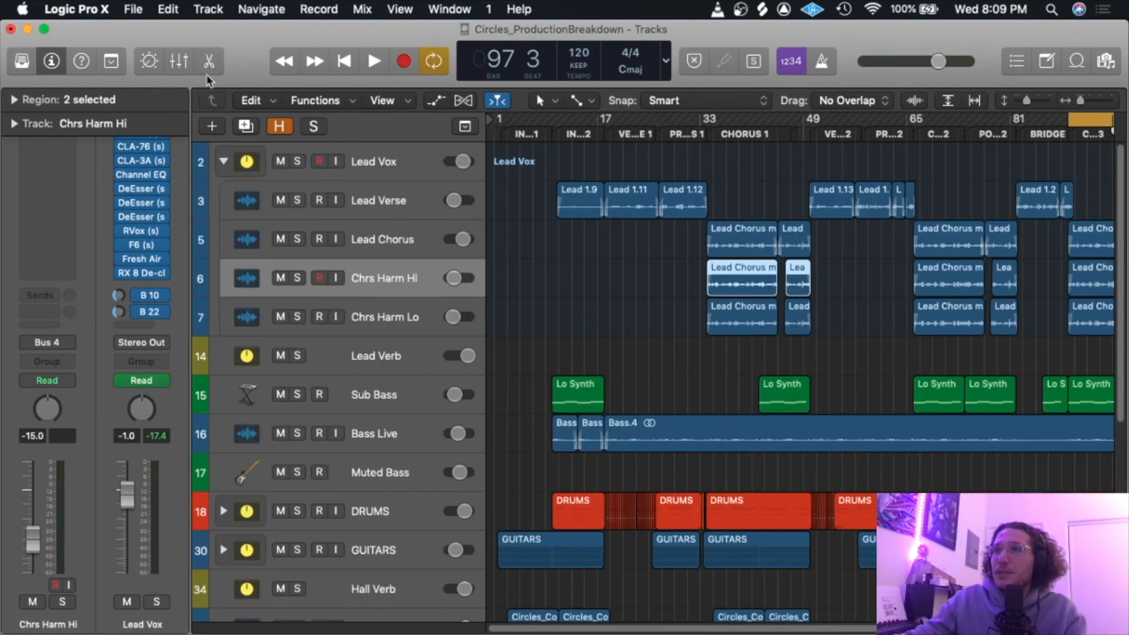
Examine the Flex Pitch notes of the Chorus 1 regions on the Chrs Harm Lo track, and close the editor.
{"action": "left_click", "coordinate": [418, 242]}
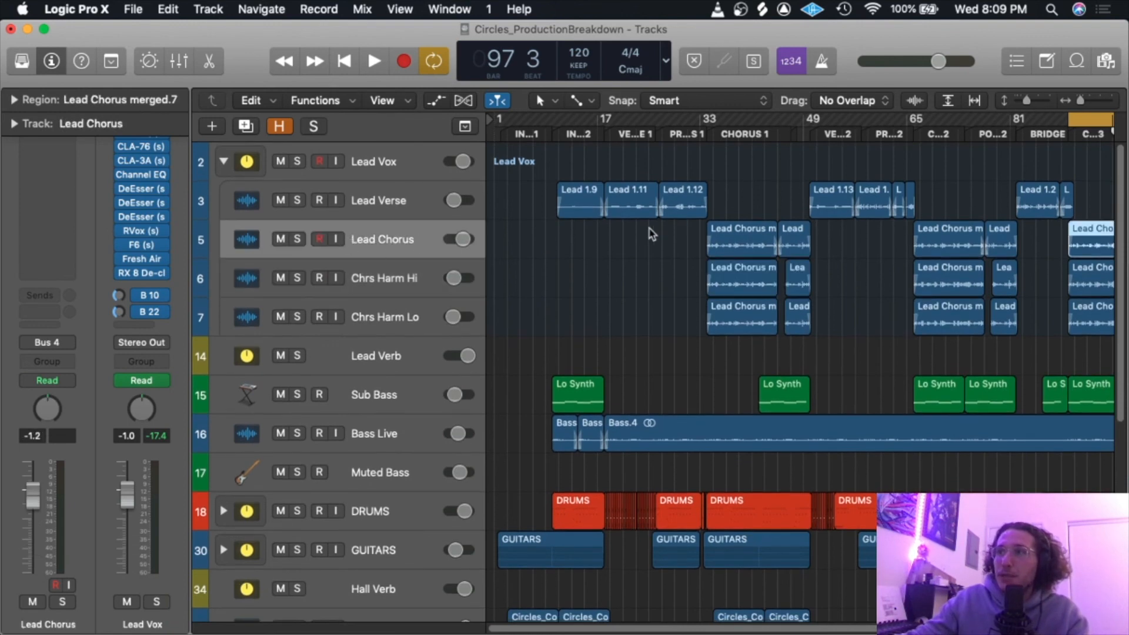
{"action": "left_click_drag", "start_coordinate": [652, 329], "coordinate": [758, 329]}
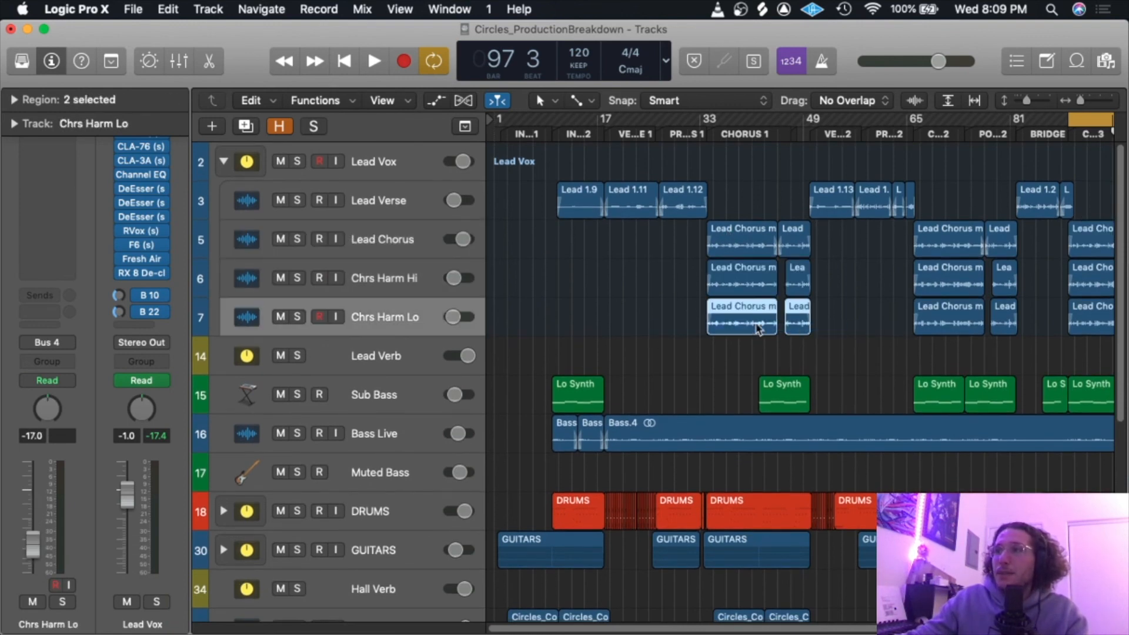
{"action": "double_click", "coordinate": [740, 325]}
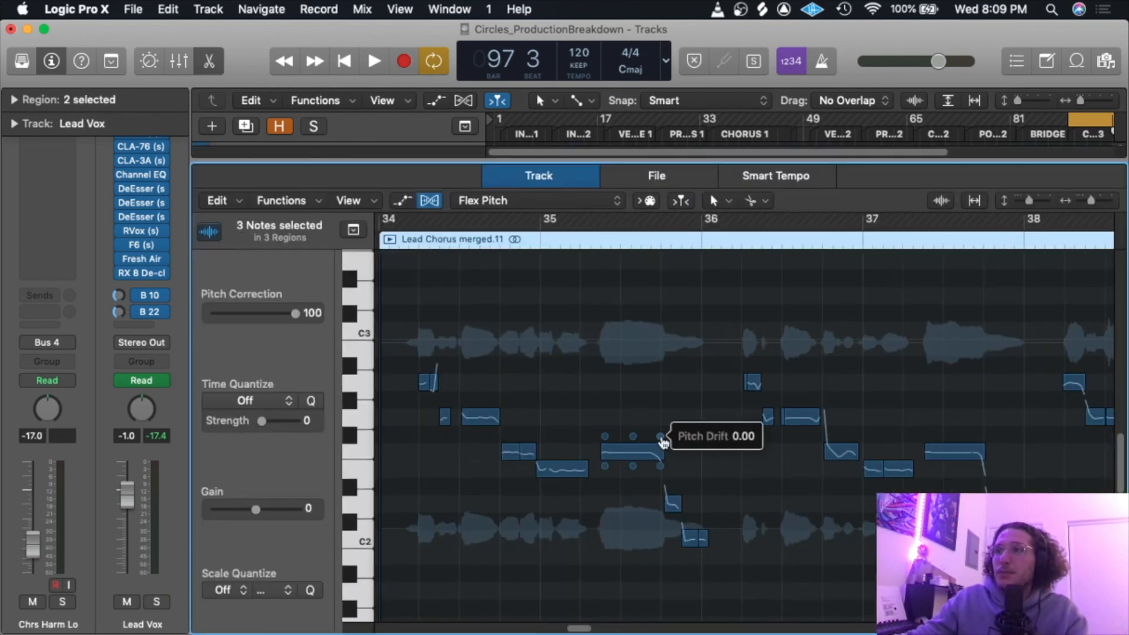
{"action": "left_click", "coordinate": [208, 61]}
Solo Chrs Harm Hi and Chrs Harm Lo and play the two harmonies in Chorus 3, stopping partway through.
{"action": "left_click", "coordinate": [296, 277]}
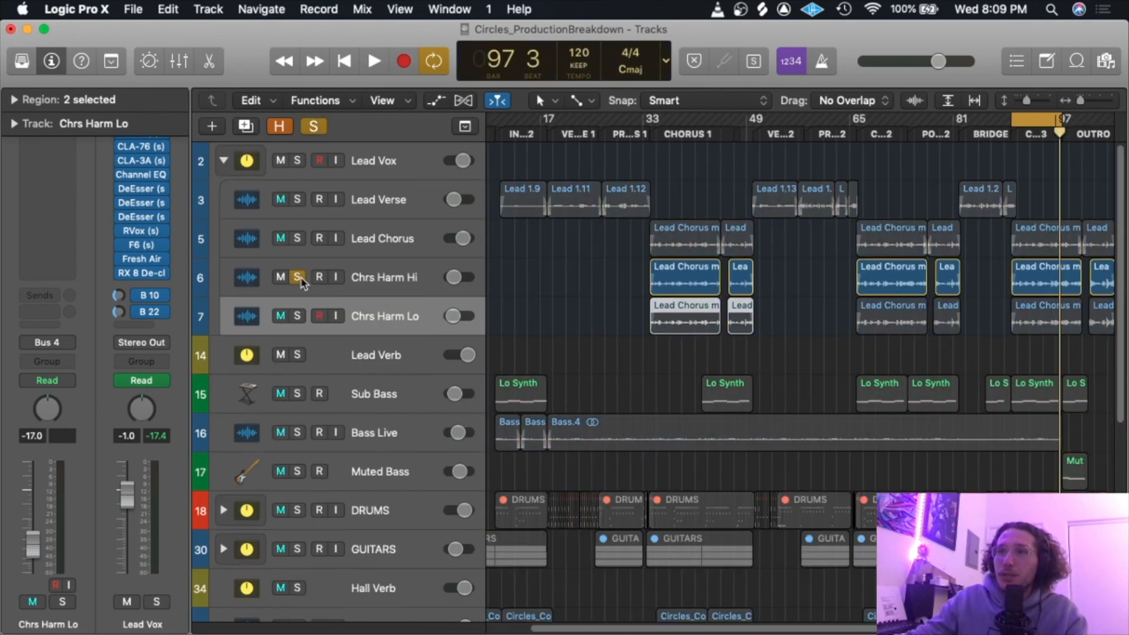
{"action": "left_click", "coordinate": [297, 316]}
{"action": "scroll", "coordinate": [840, 264], "scroll_direction": "right", "scroll_amount": 5}
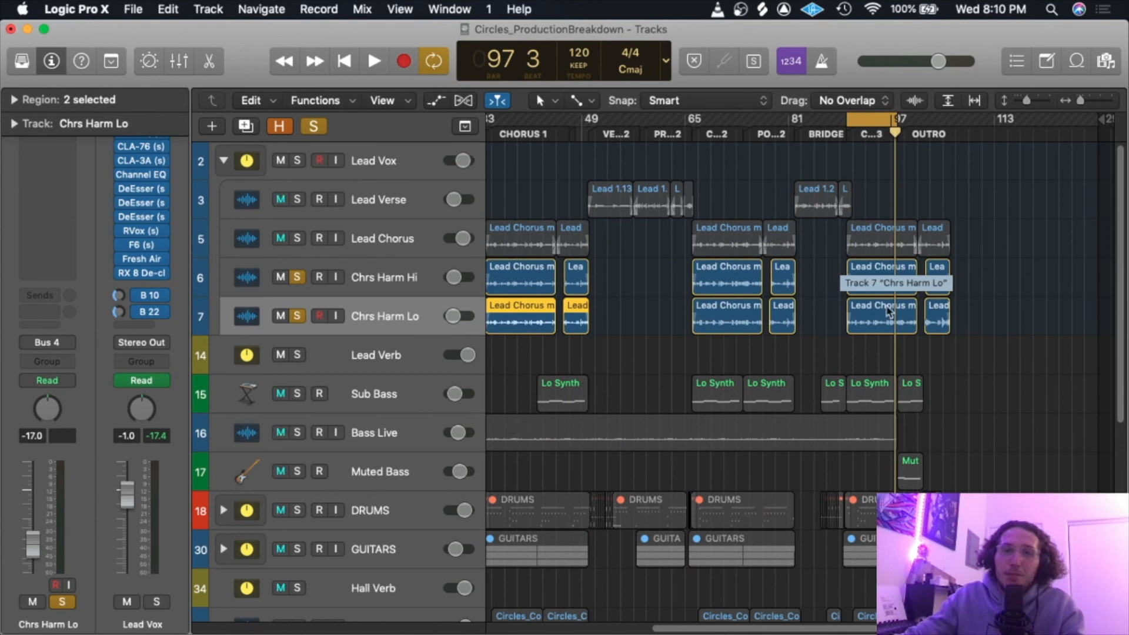
{"action": "key", "text": "space"}
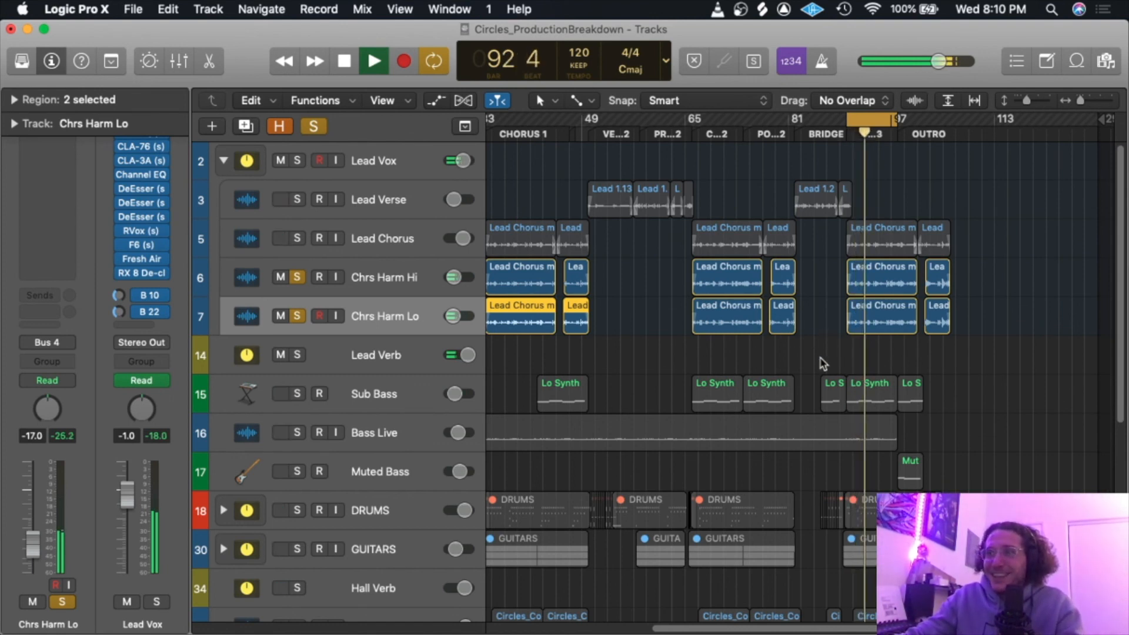
{"action": "key", "text": "space"}
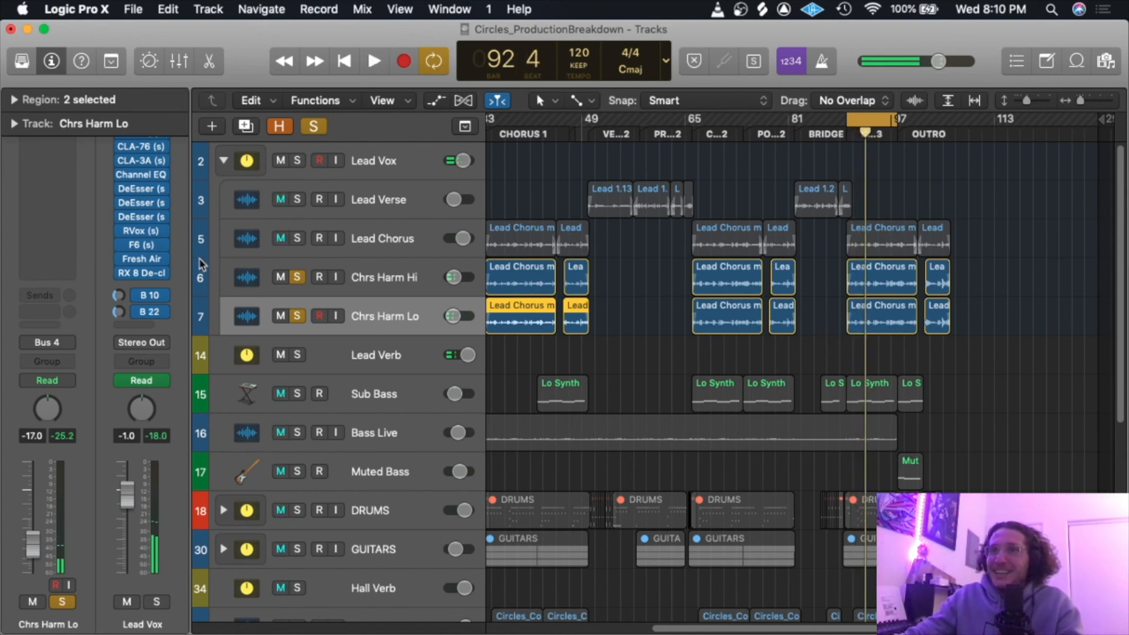
Bypass the Gain plug-in on the Stereo Out and replay the soloed harmonies in stereo, stopping partway through Chorus 3.
{"action": "left_click", "coordinate": [374, 171]}
{"action": "left_click", "coordinate": [119, 161]}
{"action": "left_click", "coordinate": [119, 161]}
{"action": "key", "text": "space"}
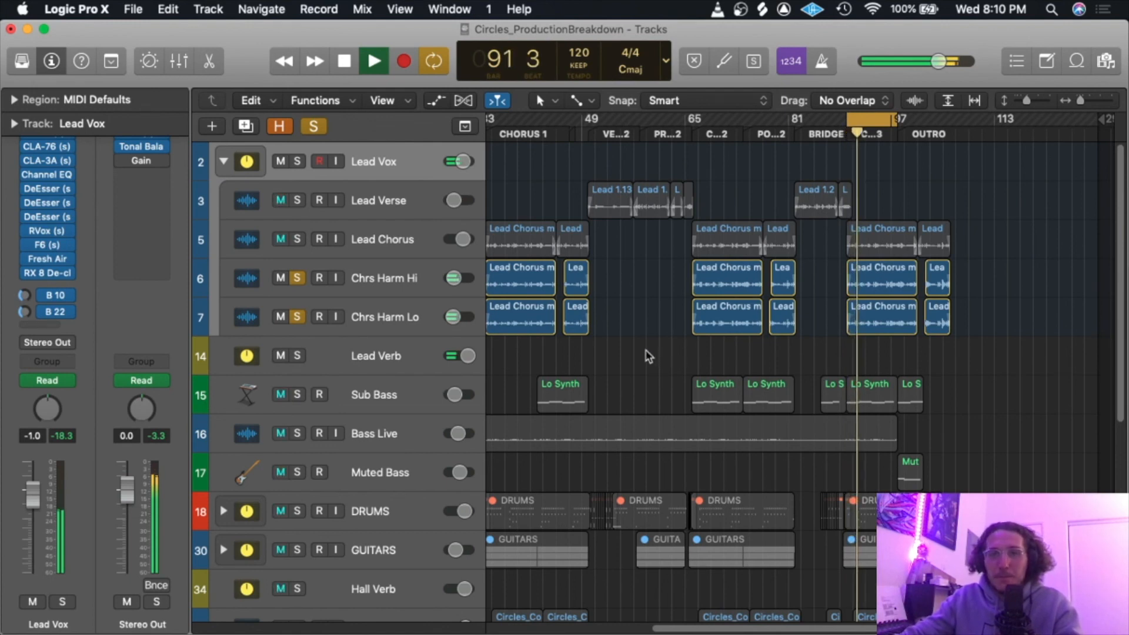
{"action": "key", "text": "space"}
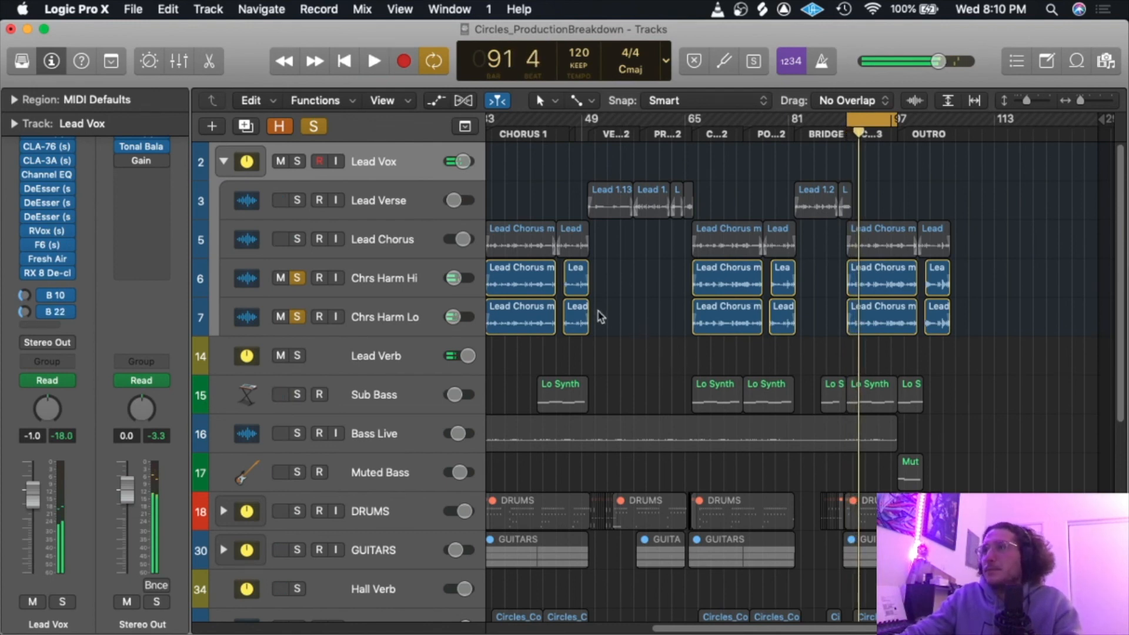
Solo Lead Chorus as well and play it together with both harmonies in Chorus 3, and stop playback.
{"action": "left_click", "coordinate": [297, 239]}
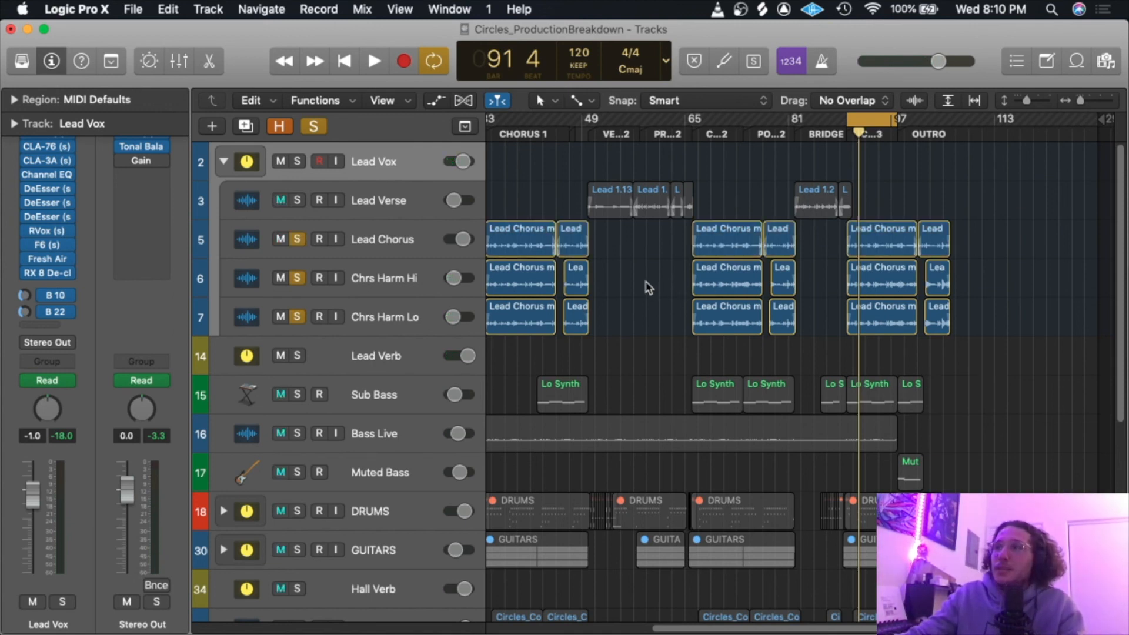
{"action": "key", "text": "space"}
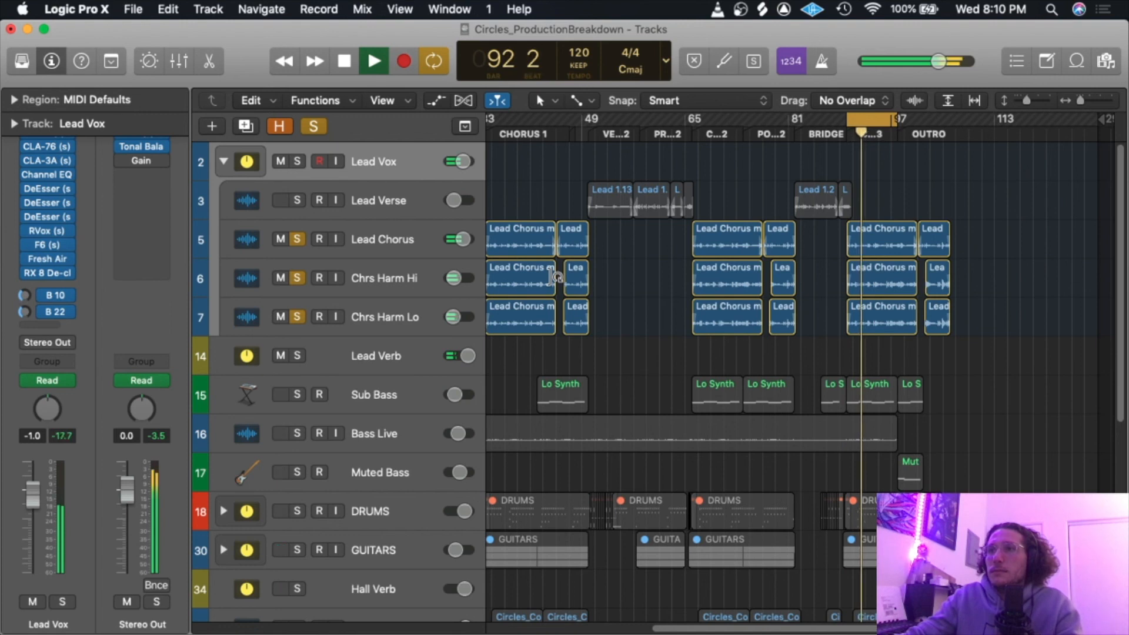
{"action": "key", "text": "space"}
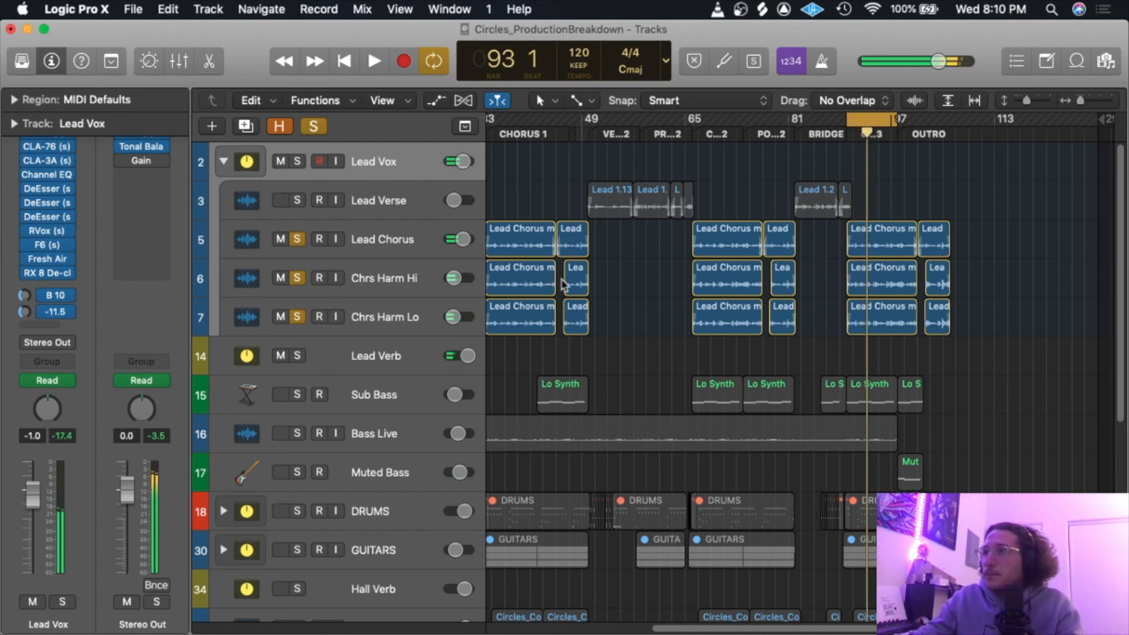
Turn off cycling over Chorus 3 and collapse the Lead Vox track stack.
{"action": "left_click", "coordinate": [861, 121]}
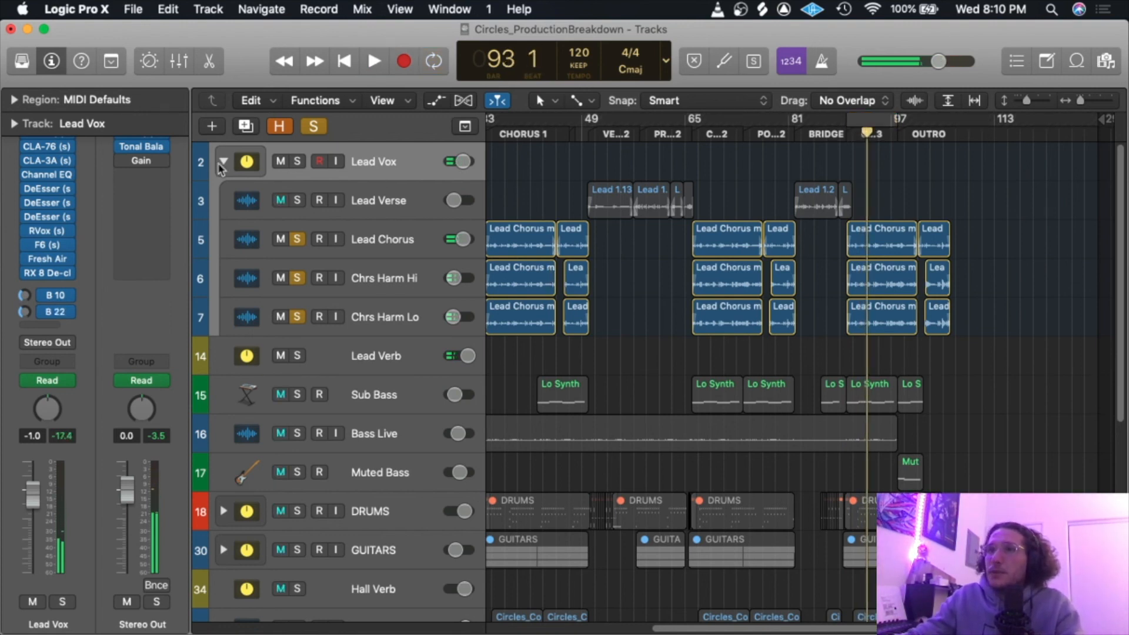
{"action": "left_click", "coordinate": [223, 162]}
Clear all track solos and save the project.
{"action": "scroll", "coordinate": [421, 302], "scroll_direction": "down", "scroll_amount": 5}
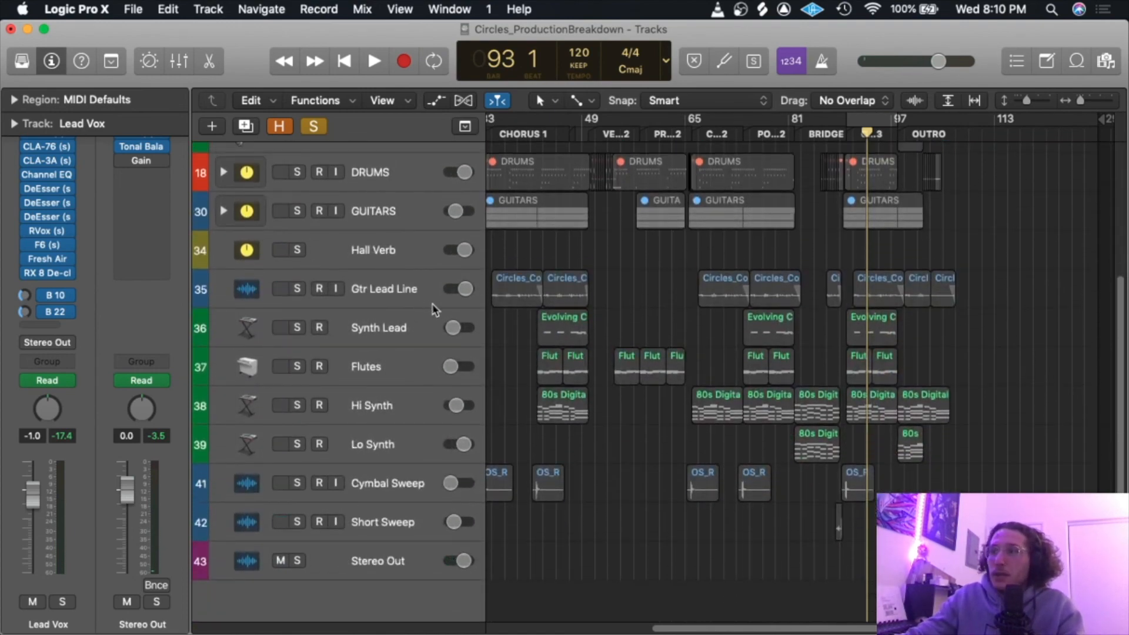
{"action": "scroll", "coordinate": [429, 329], "scroll_direction": "up", "scroll_amount": 5}
{"action": "left_click", "coordinate": [313, 126]}
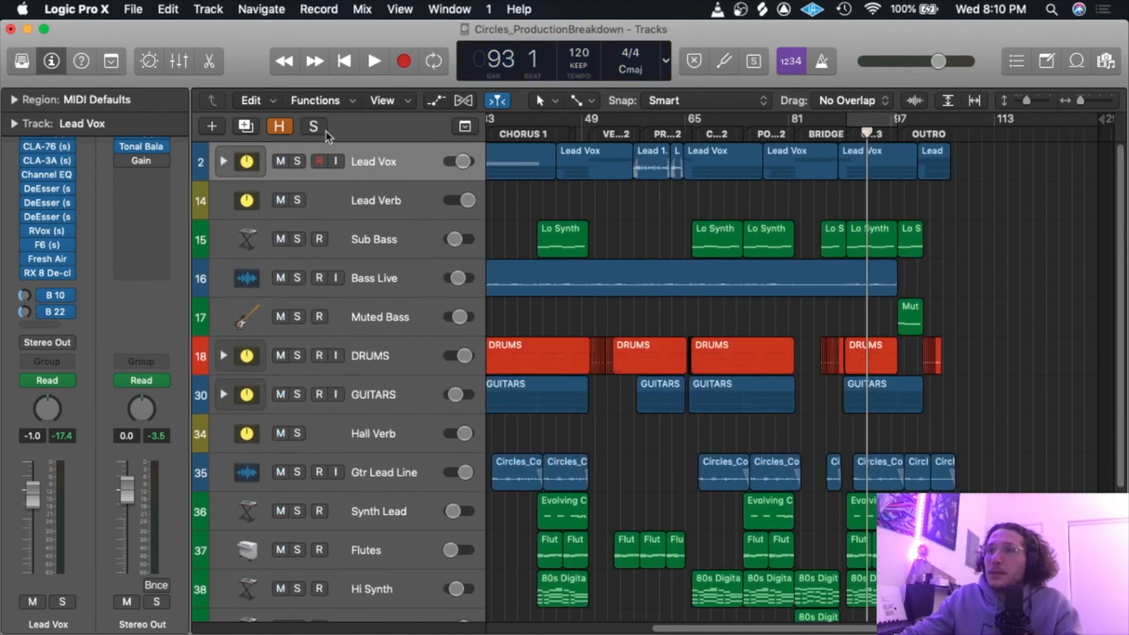
{"action": "scroll", "coordinate": [332, 141], "scroll_direction": "down", "scroll_amount": 5}
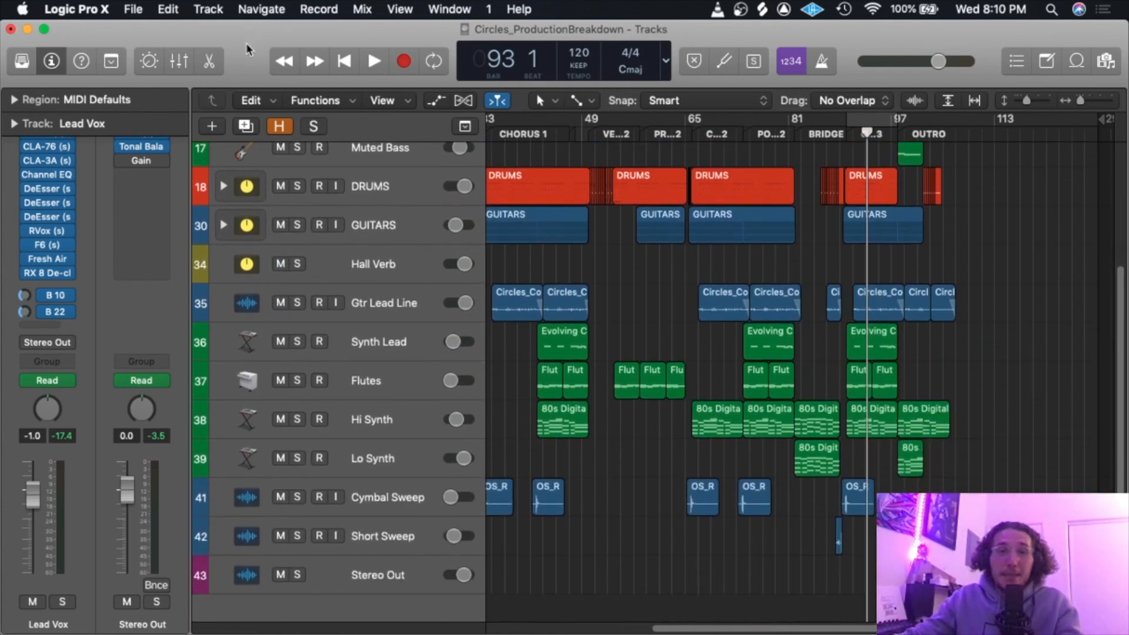
{"action": "key", "text": "super+s"}
Look over the whole arrangement, from Lead Vox to the sweep tracks and from the intro to the Outro.
{"action": "scroll", "coordinate": [410, 346], "scroll_direction": "up", "scroll_amount": 5}
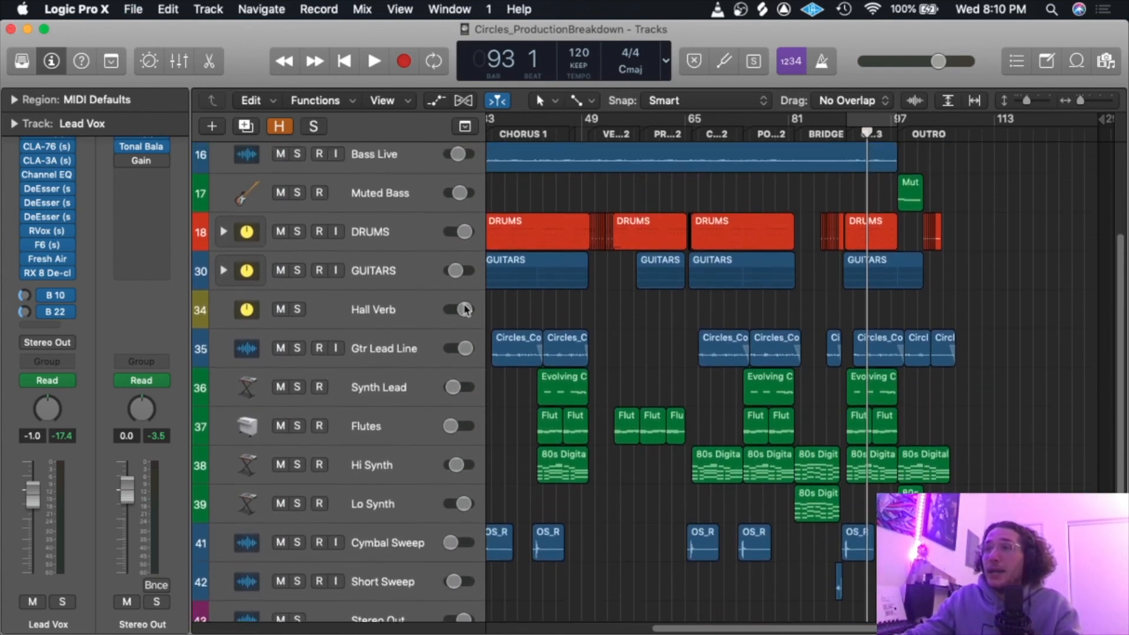
{"action": "scroll", "coordinate": [410, 345], "scroll_direction": "left", "scroll_amount": 3}
{"action": "scroll", "coordinate": [433, 341], "scroll_direction": "left", "scroll_amount": 5}
{"action": "scroll", "coordinate": [434, 341], "scroll_direction": "up", "scroll_amount": 1}
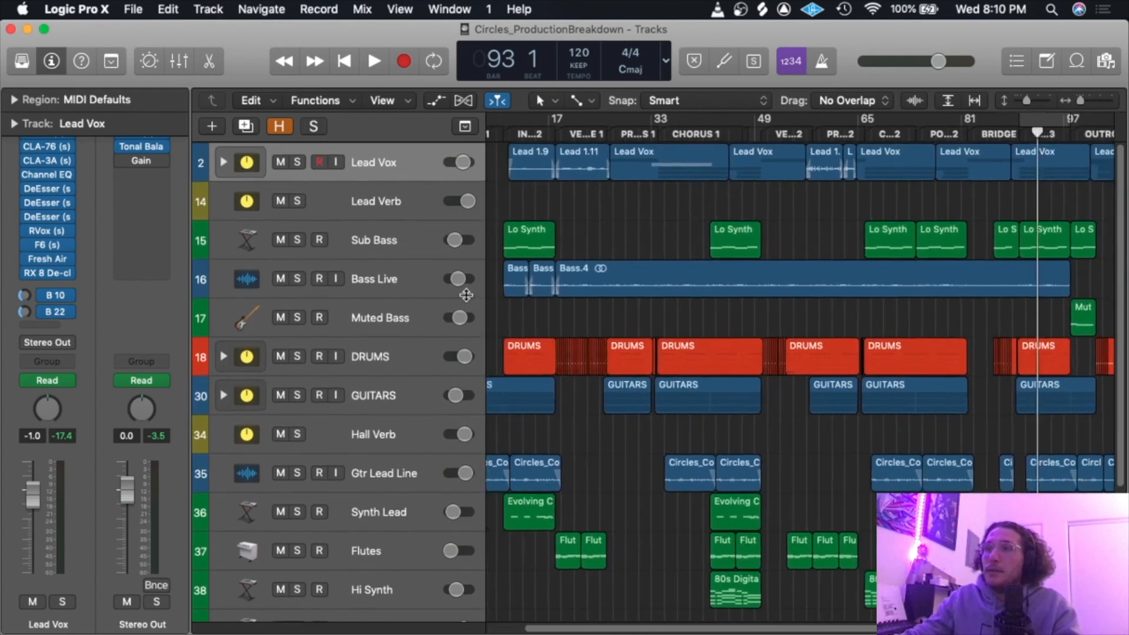
{"action": "scroll", "coordinate": [459, 297], "scroll_direction": "down", "scroll_amount": 4}
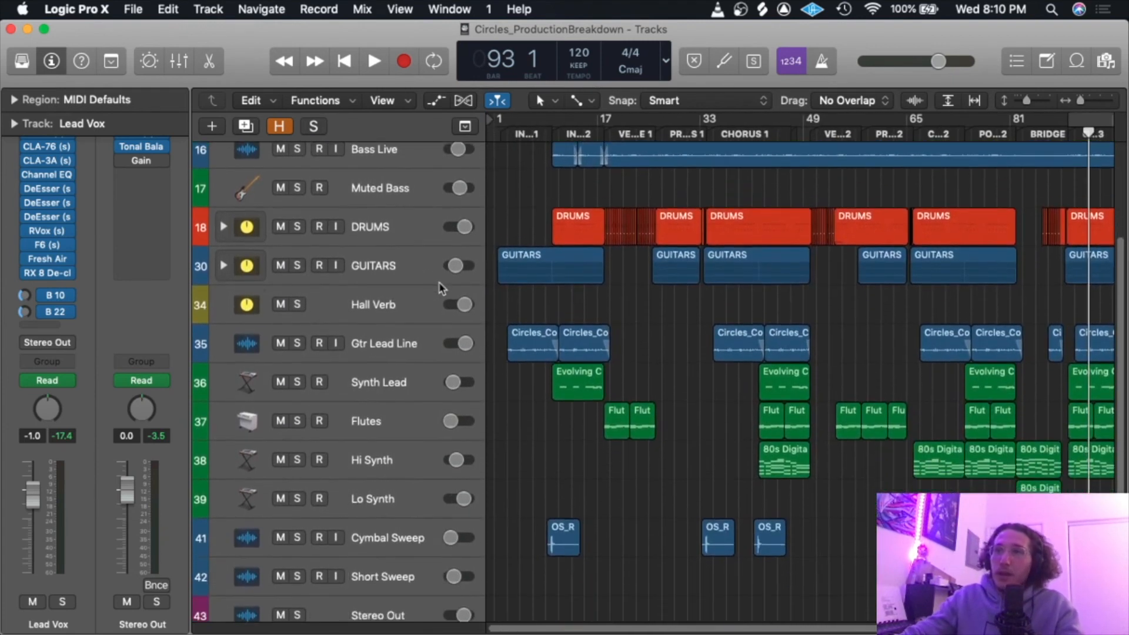
{"action": "scroll", "coordinate": [440, 288], "scroll_direction": "up", "scroll_amount": 1}
{"action": "scroll", "coordinate": [473, 309], "scroll_direction": "right", "scroll_amount": 3}
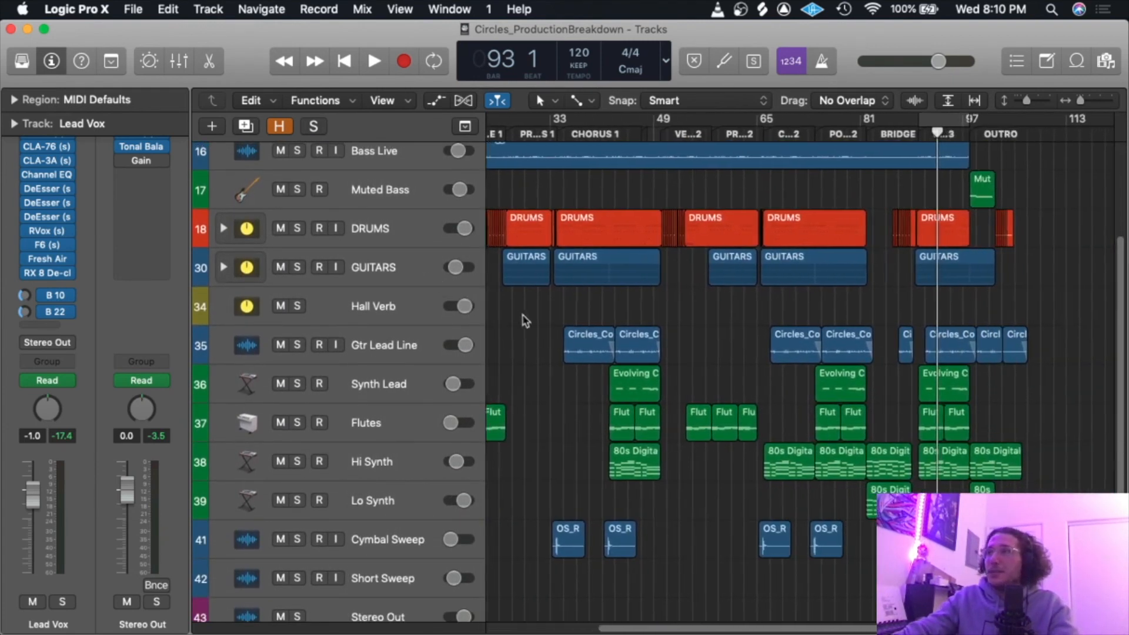
{"action": "scroll", "coordinate": [529, 318], "scroll_direction": "left", "scroll_amount": 3}
{"action": "scroll", "coordinate": [553, 300], "scroll_direction": "up", "scroll_amount": 4}
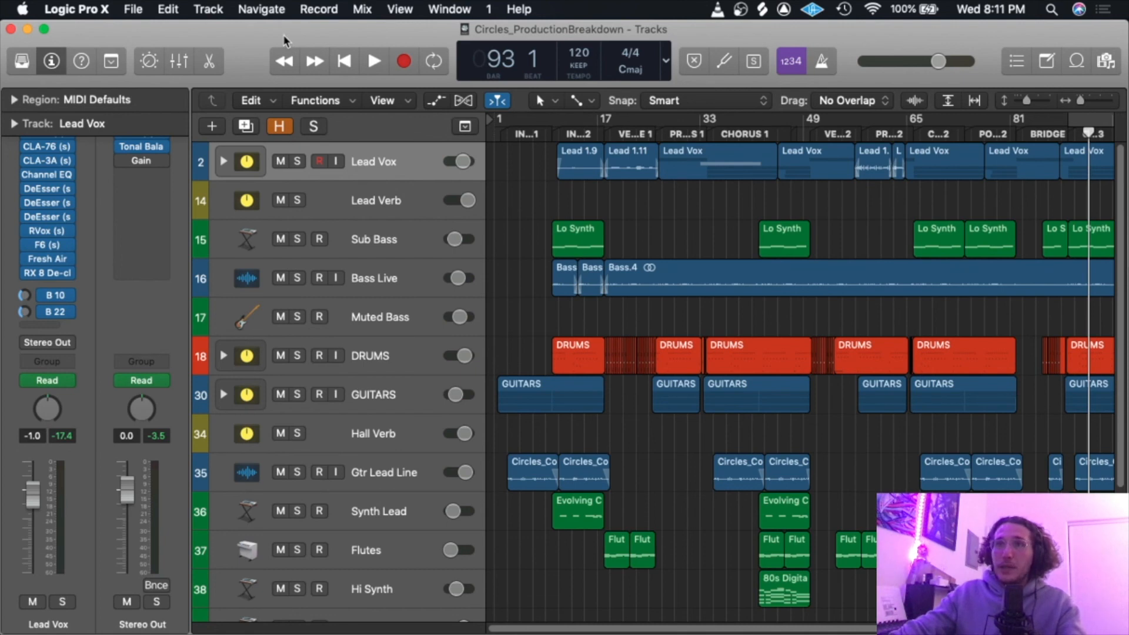
Save the project again with the full arrangement in view.
{"action": "key", "text": "super+s"}
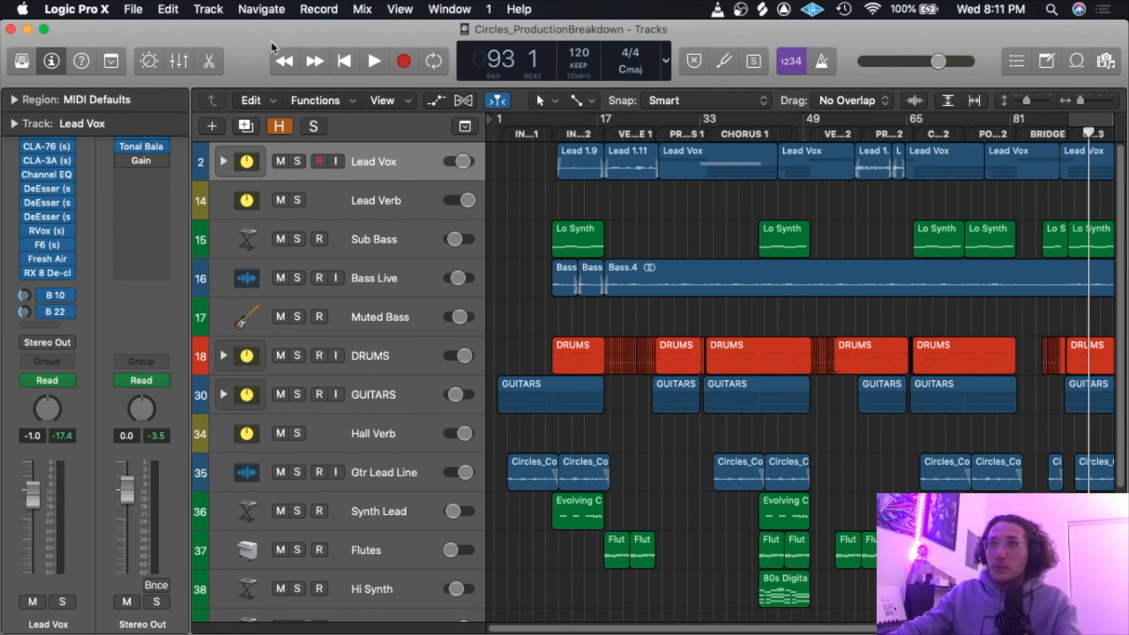
{"action": "left_click_drag", "start_coordinate": [249, 44], "coordinate": [253, 41]}
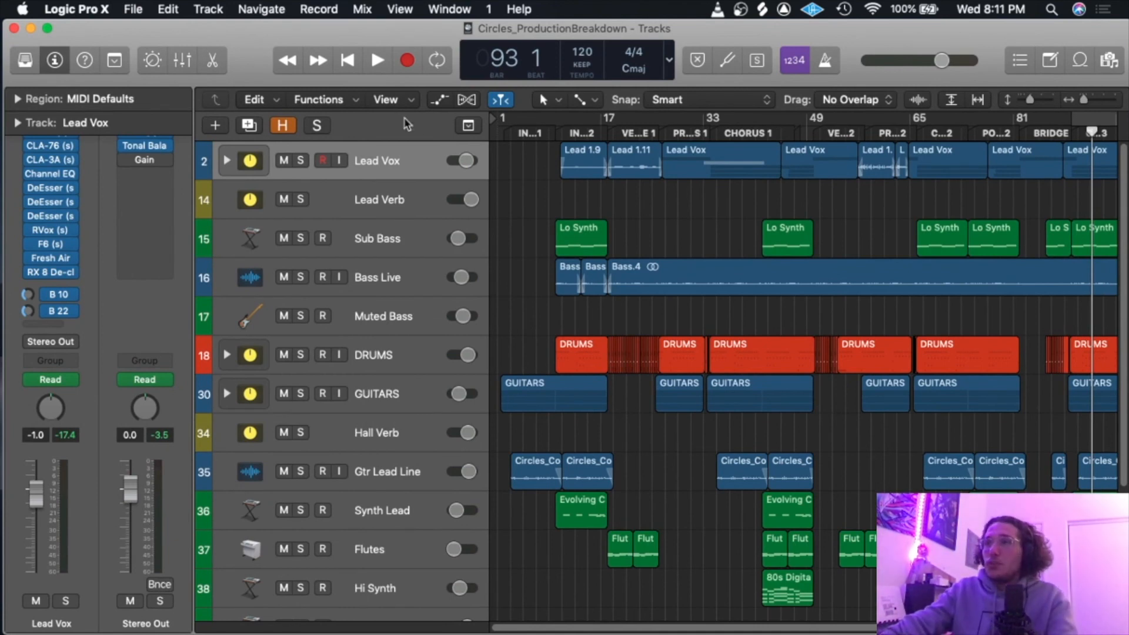
Place the playhead at the start of the Bridge, bar 82, and play the full mix through the Outro, stopping after the song's end.
{"action": "key", "text": "Return"}
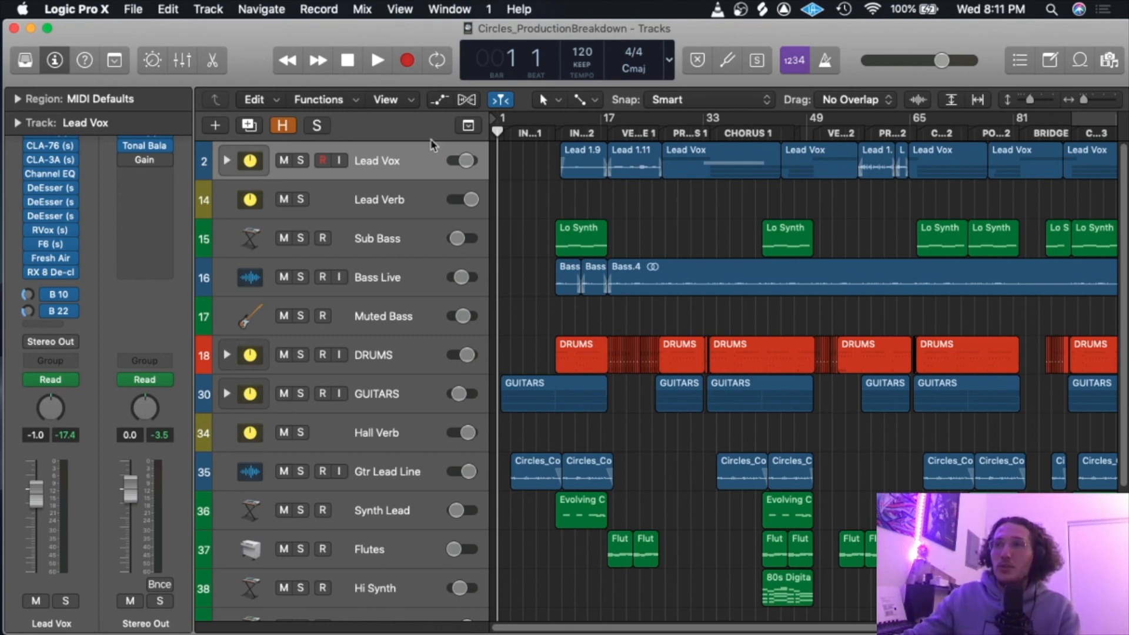
{"action": "scroll", "coordinate": [792, 203], "scroll_direction": "right", "scroll_amount": 5}
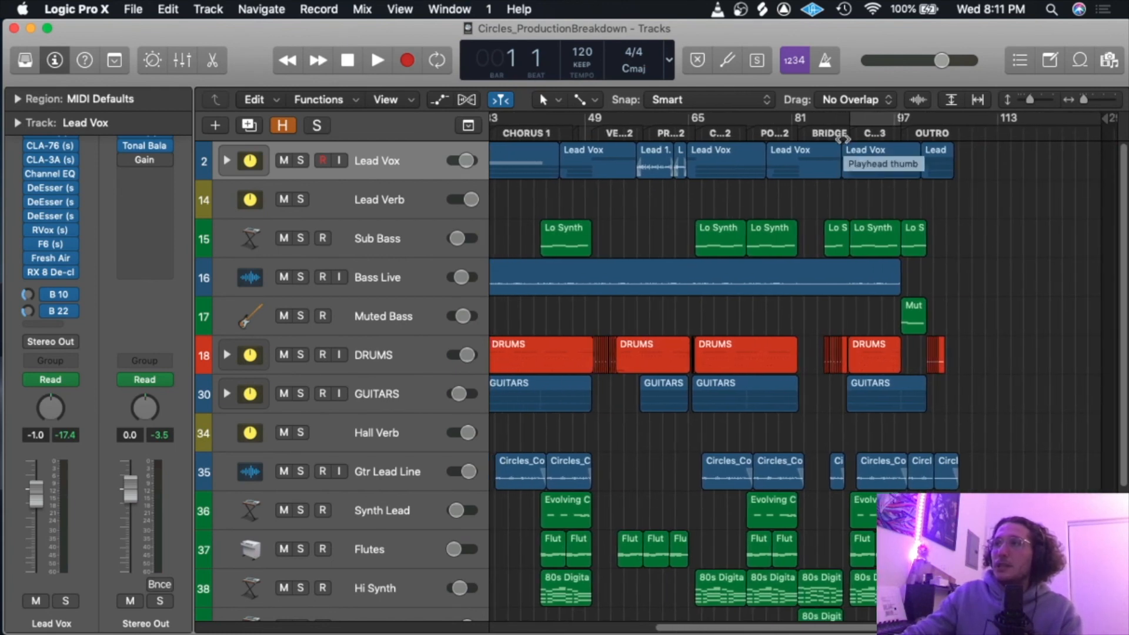
{"action": "left_click", "coordinate": [842, 133]}
{"action": "left_click_drag", "start_coordinate": [842, 153], "coordinate": [799, 214]}
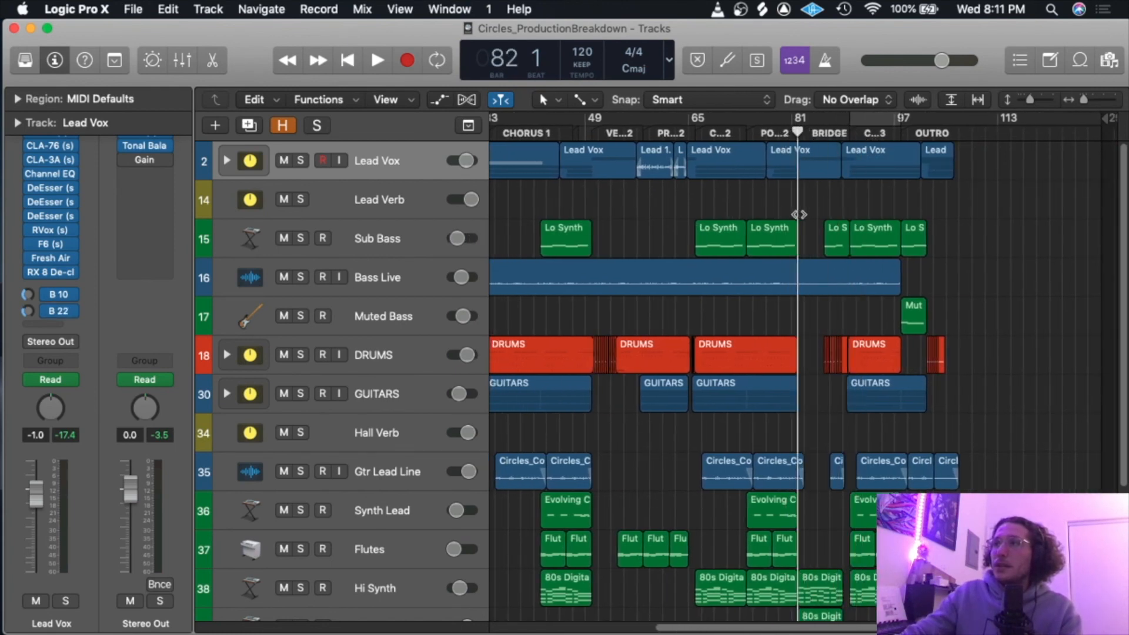
{"action": "key", "text": "space"}
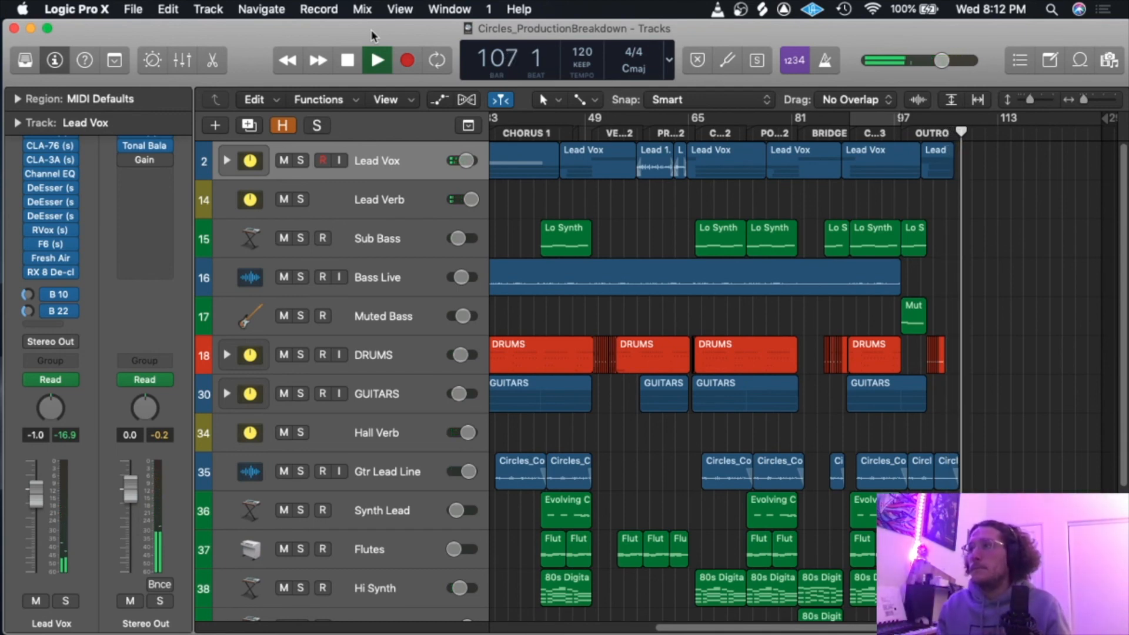
{"action": "key", "text": "space"}
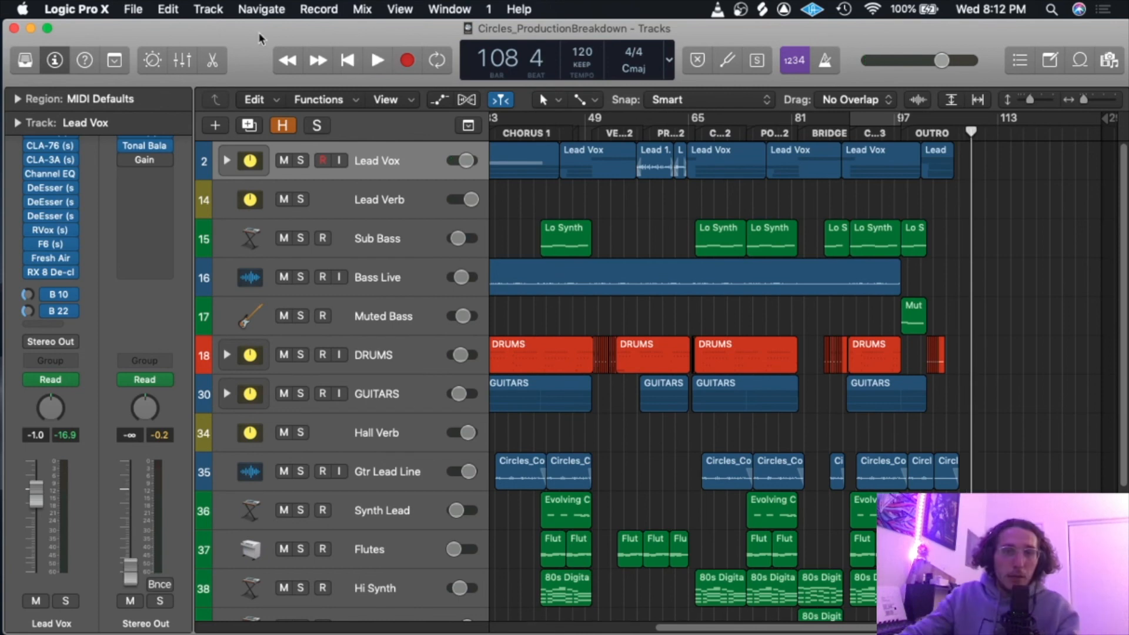